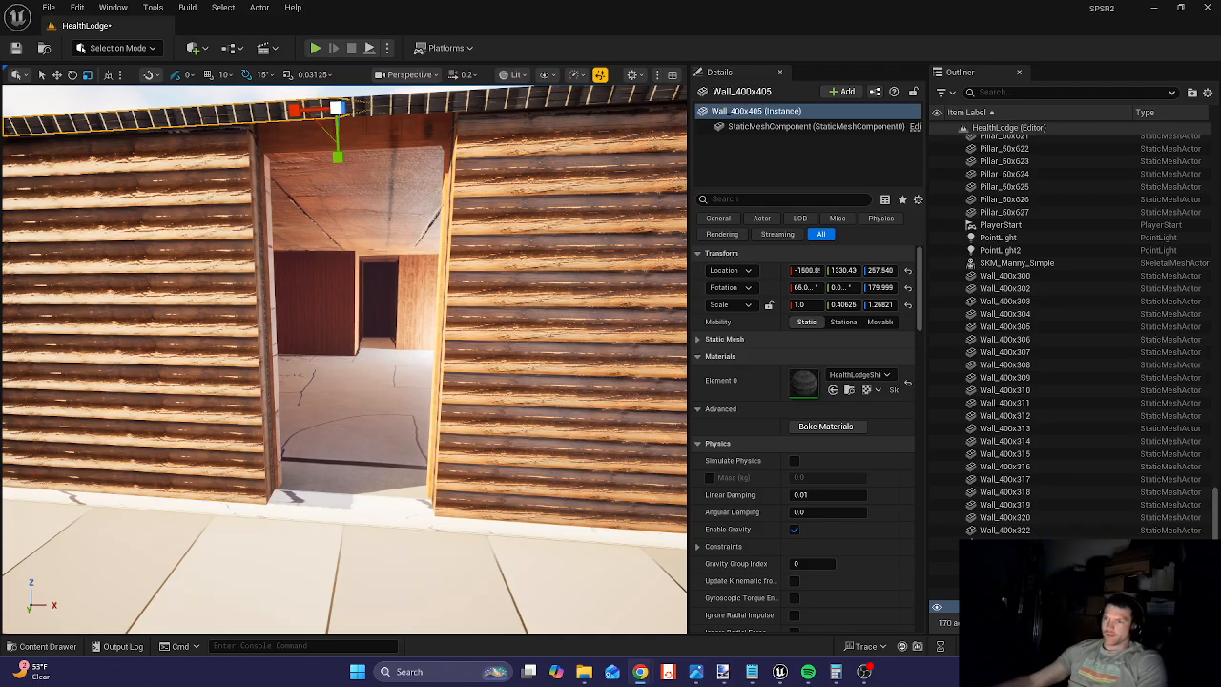
- Close the Outliner to leave more room for the level viewport
left_click(1019, 71)
right_click_drag(668, 286, 509, 396)
left_click(521, 395)
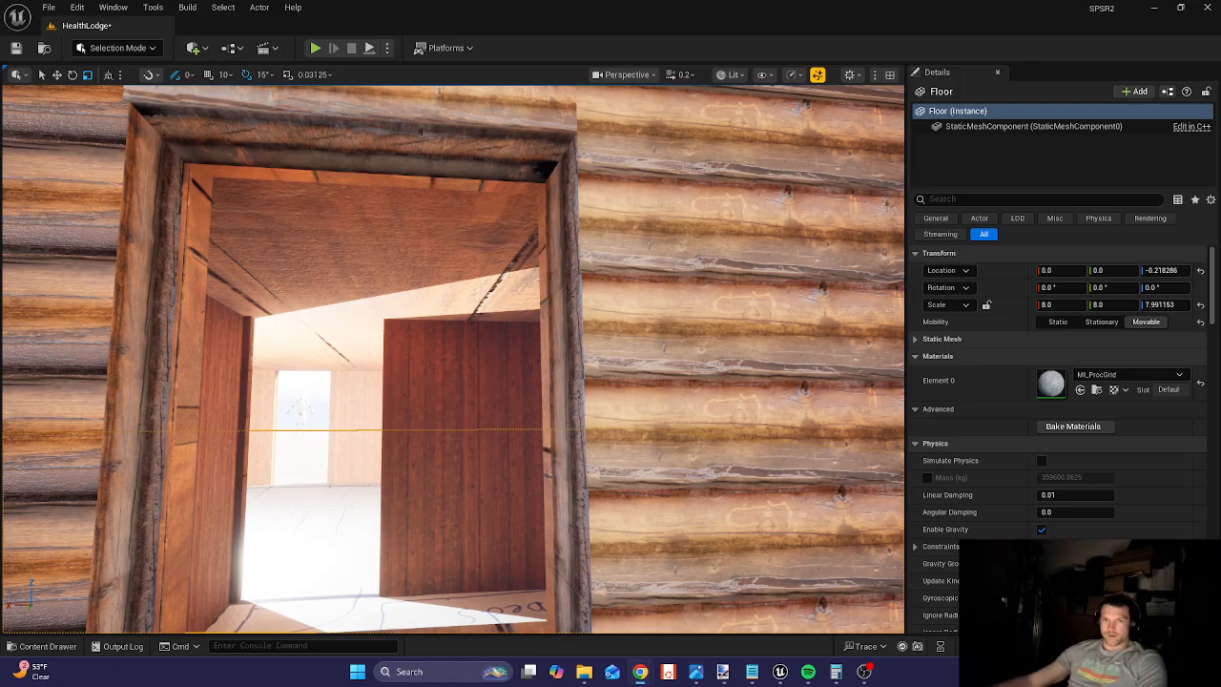
- Inspect the lodge's exterior, including the doorways, interlocking log corners, gable wall and roof
right_click_drag(581, 414, 706, 414)
right_click_drag(572, 377, 492, 365)
right_click_drag(458, 305, 401, 278)
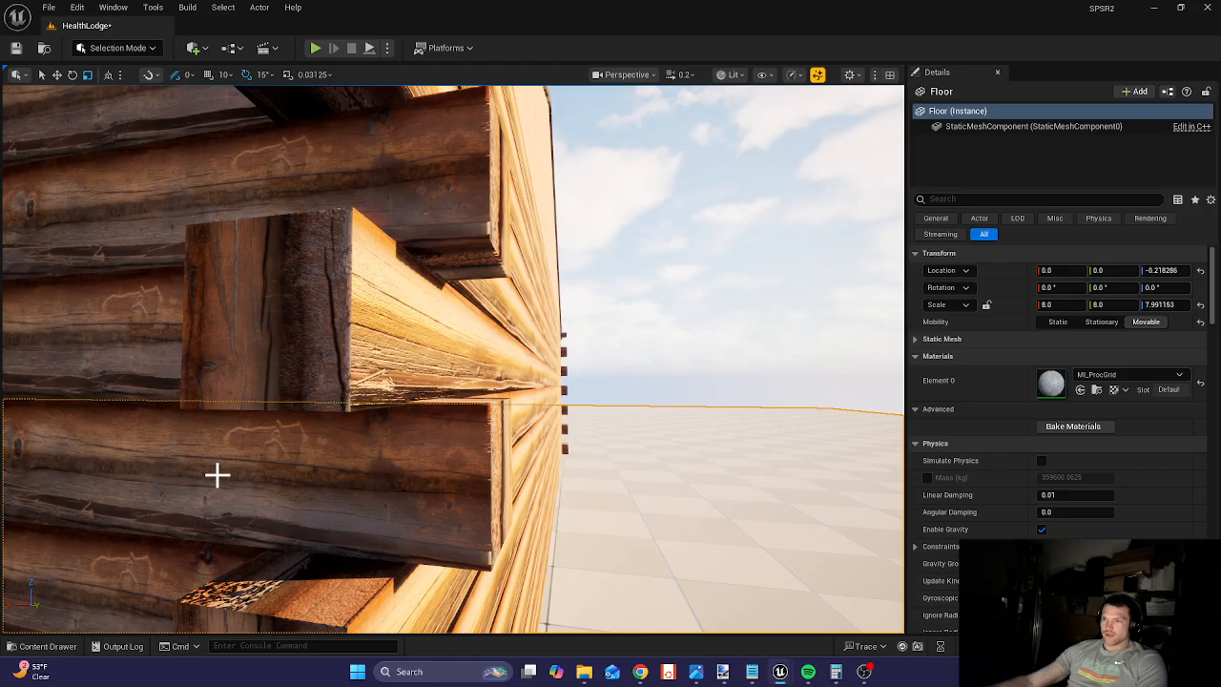
key("d")
mouse_move(343, 450)
right_mouse_down()
mouse_move(124, 453)
mouse_move(347, 450)
right_mouse_up()
key("s")
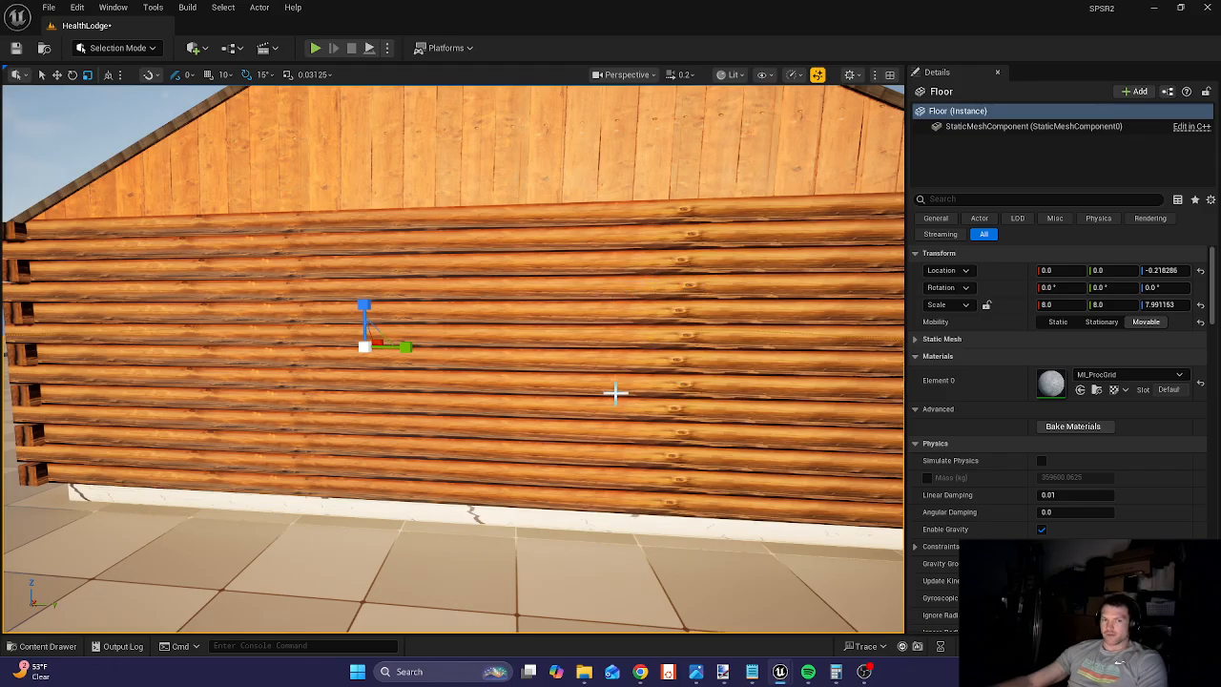
right_click_drag(600, 398, 358, 448)
right_click_drag(596, 324, 477, 382)
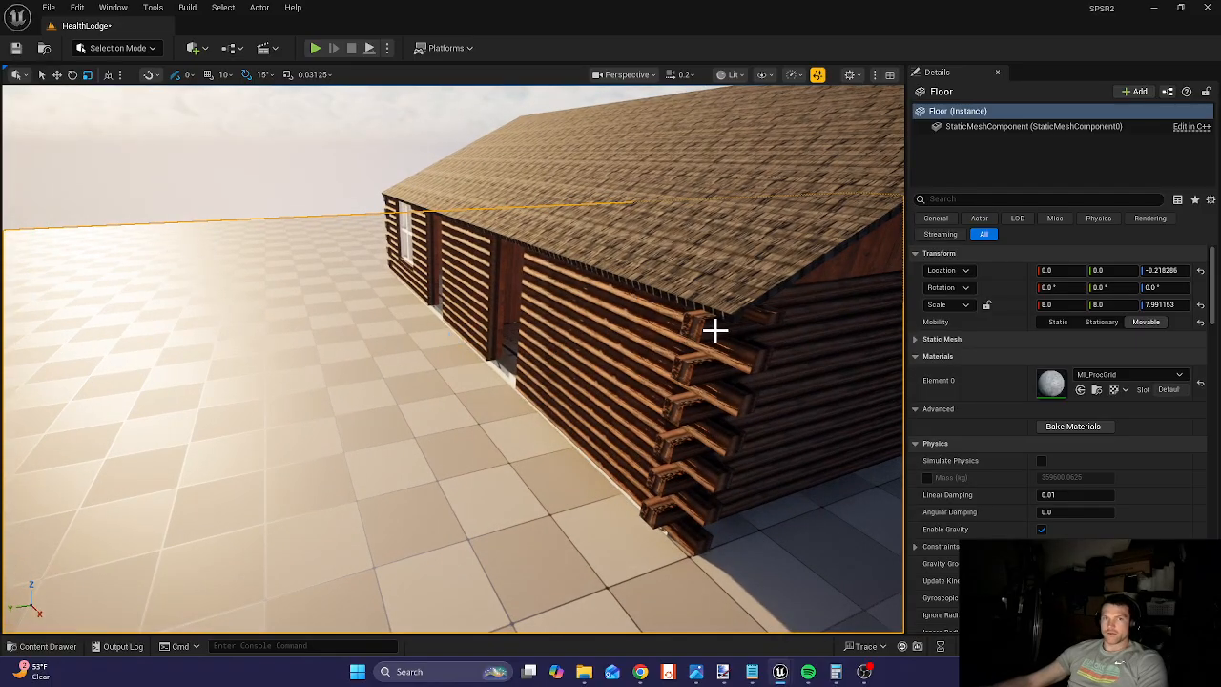
right_click_drag(492, 371, 575, 300)
key("w")
- Select the interior ceiling slab and open its HealthLodgeInsideWall material instance from its content folder
left_click(394, 211)
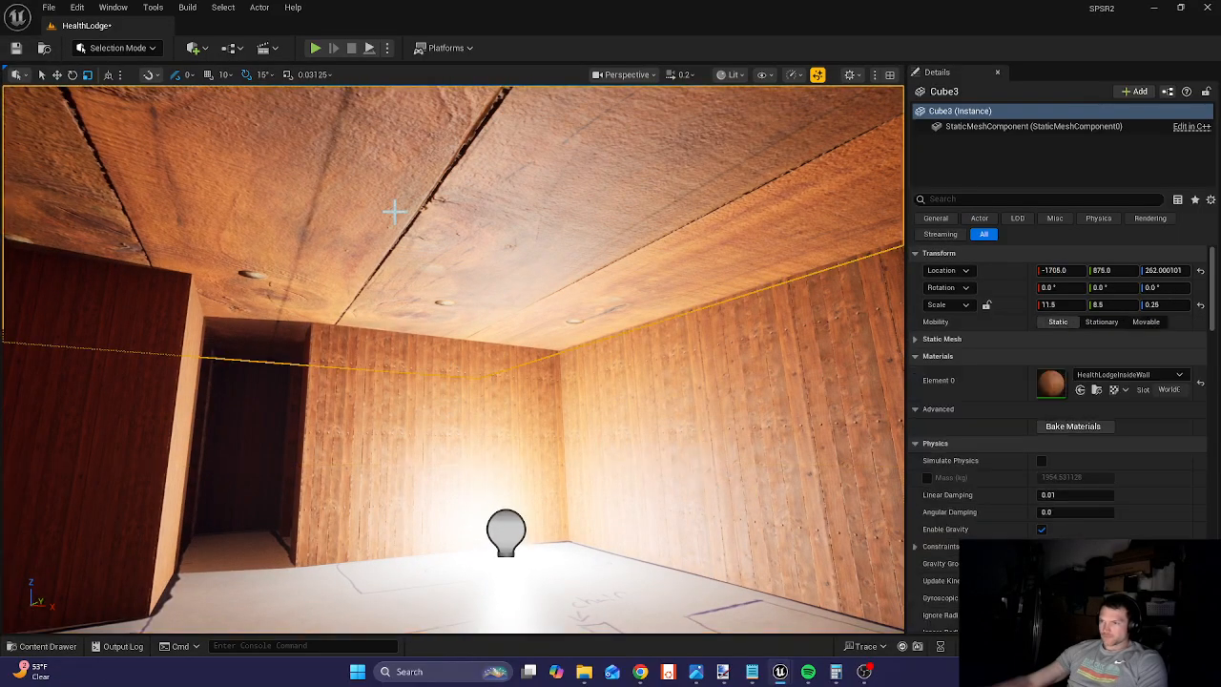
right_click_drag(438, 219, 409, 129)
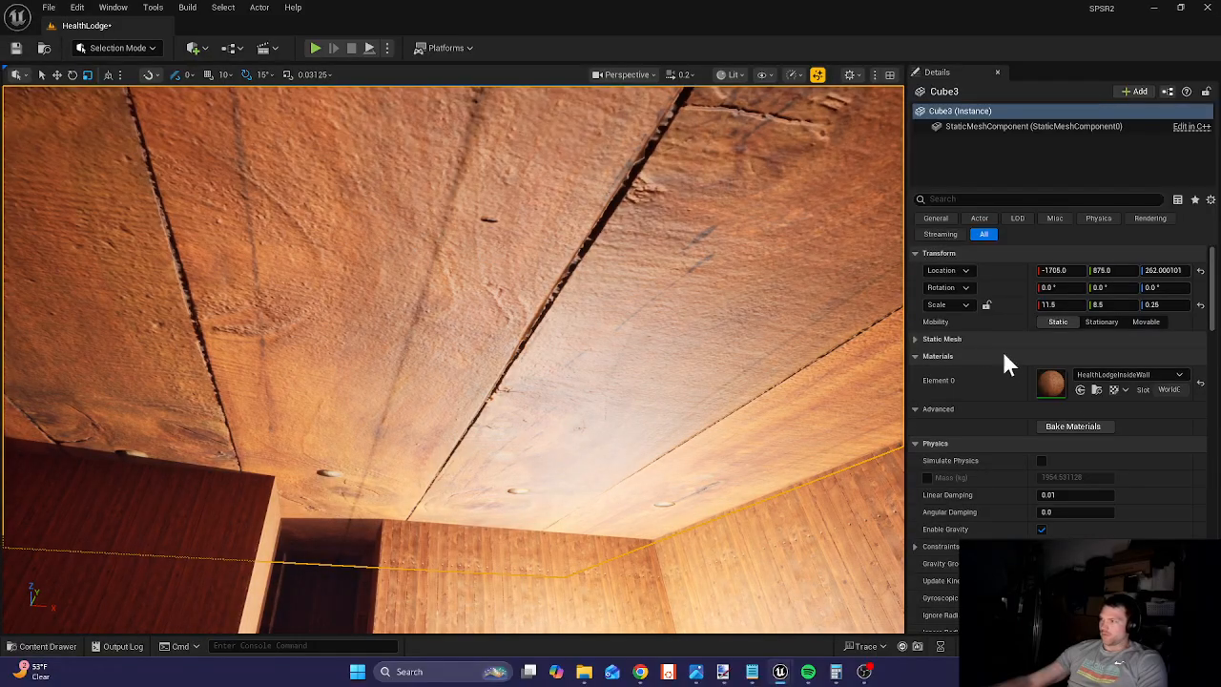
left_click(1096, 389)
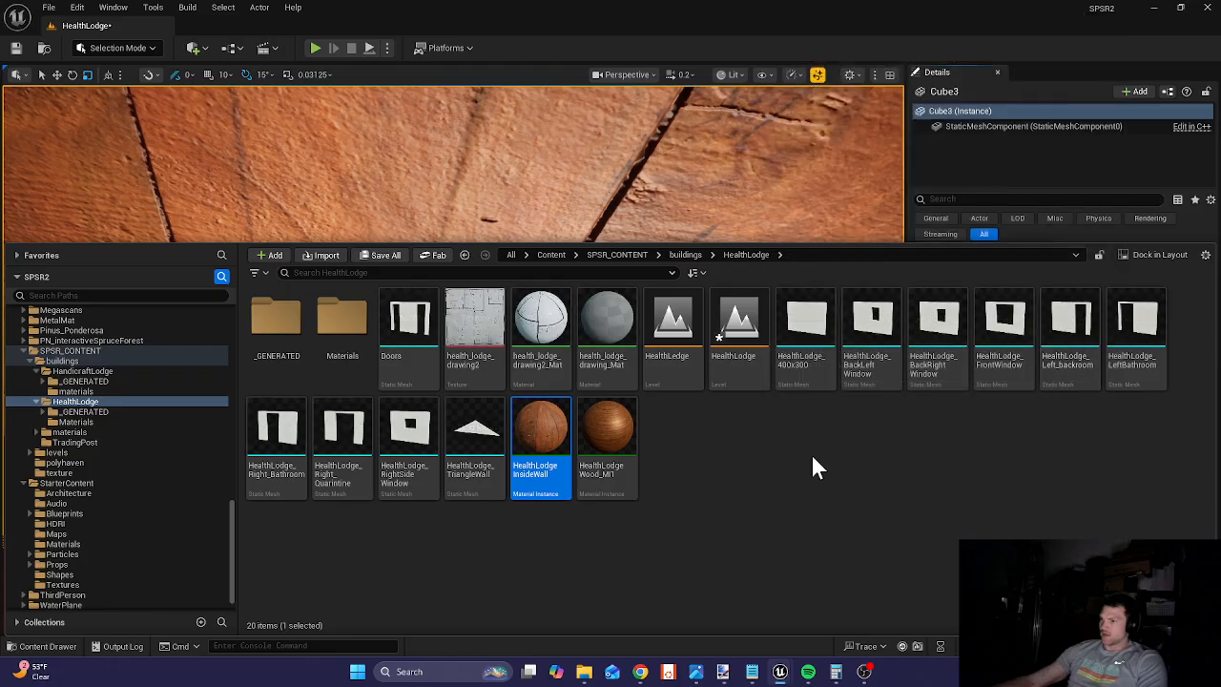
double_click(557, 432)
right_click_drag(510, 442, 522, 441)
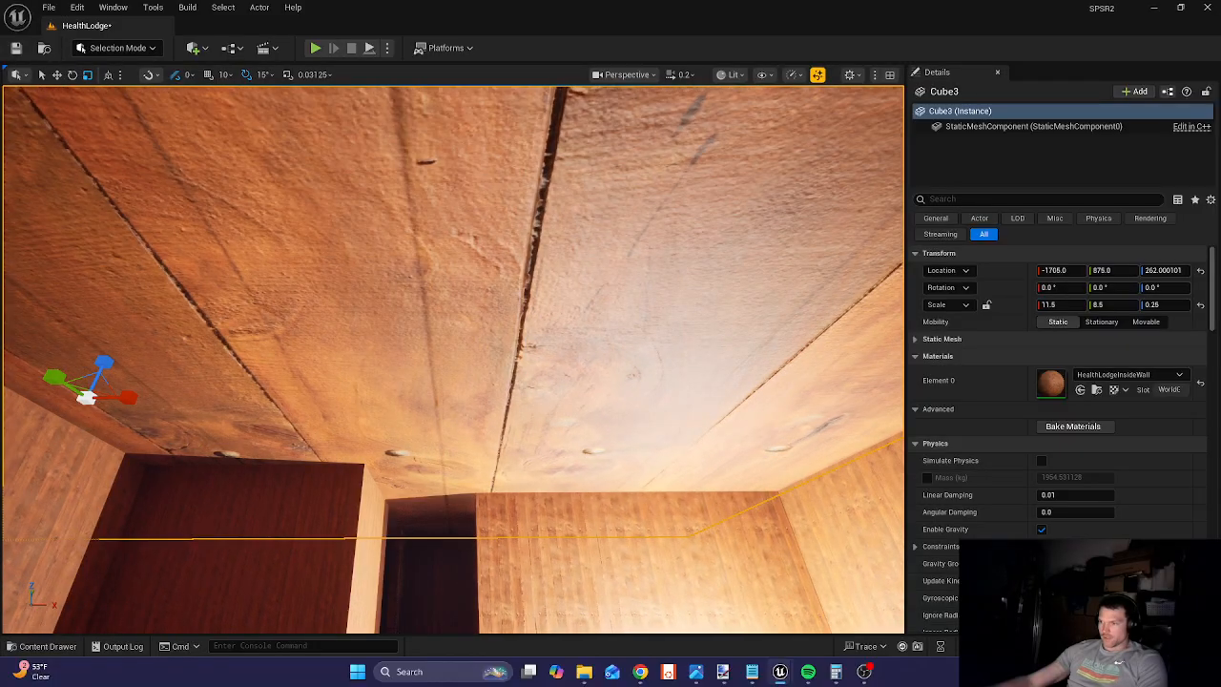
- Duplicate the HealthLodgeInsideWall material instance and name the copy HealthLodgeInsideCeiling
right_click_drag(632, 521, 882, 601)
key("w")
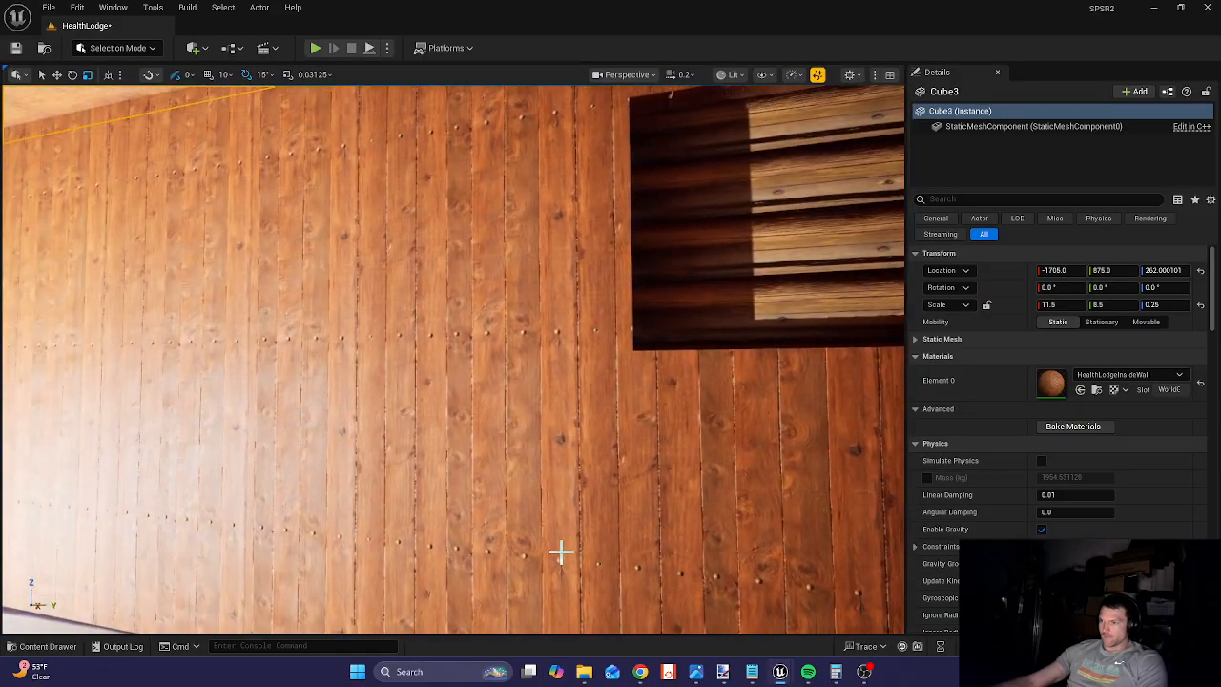
right_click_drag(560, 551, 534, 554)
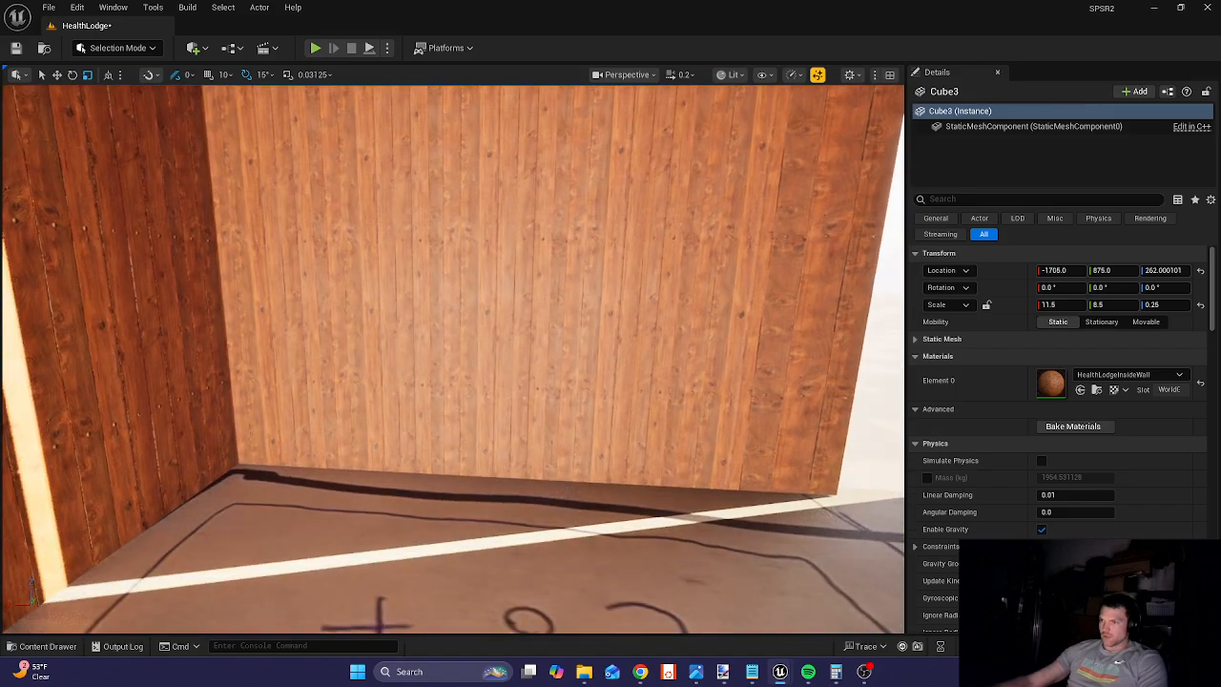
right_click_drag(145, 629, 361, 561)
left_click(46, 649)
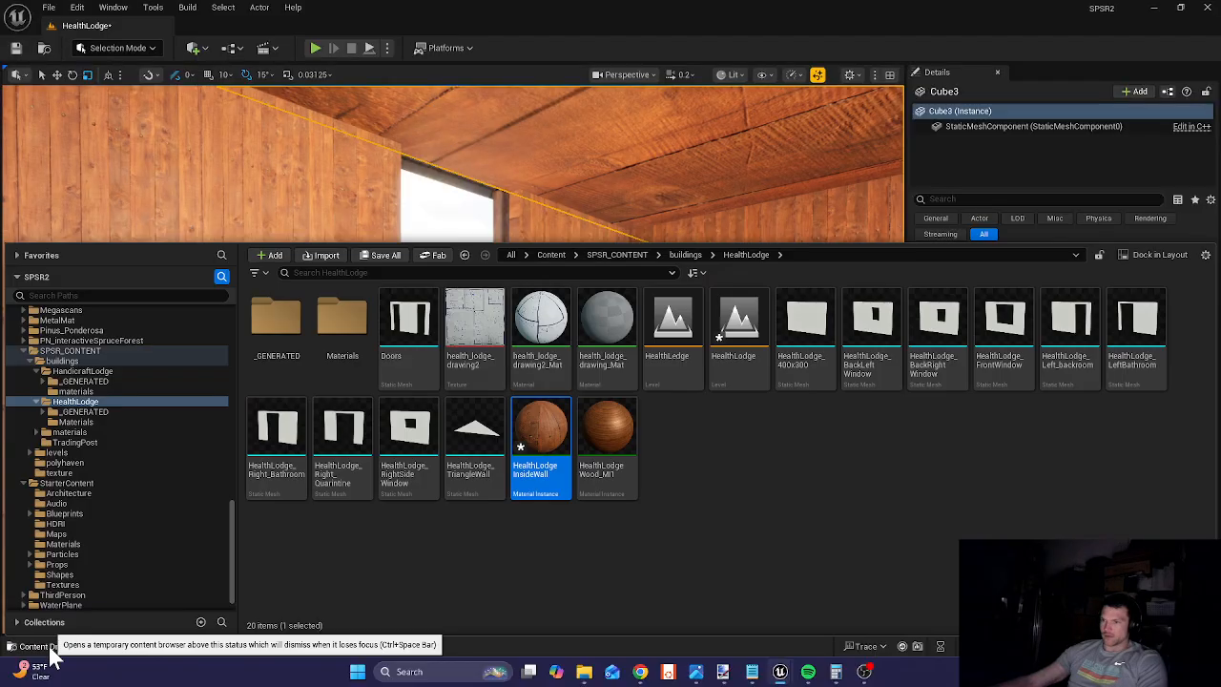
right_click(534, 442)
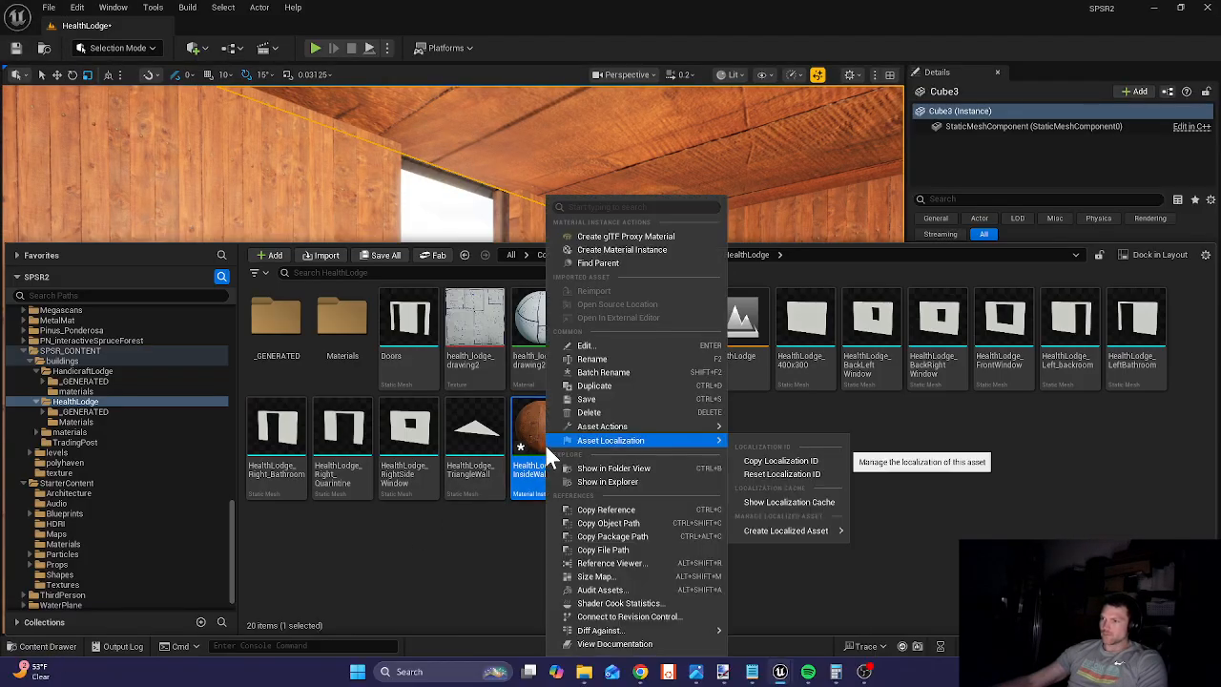
left_click(592, 385)
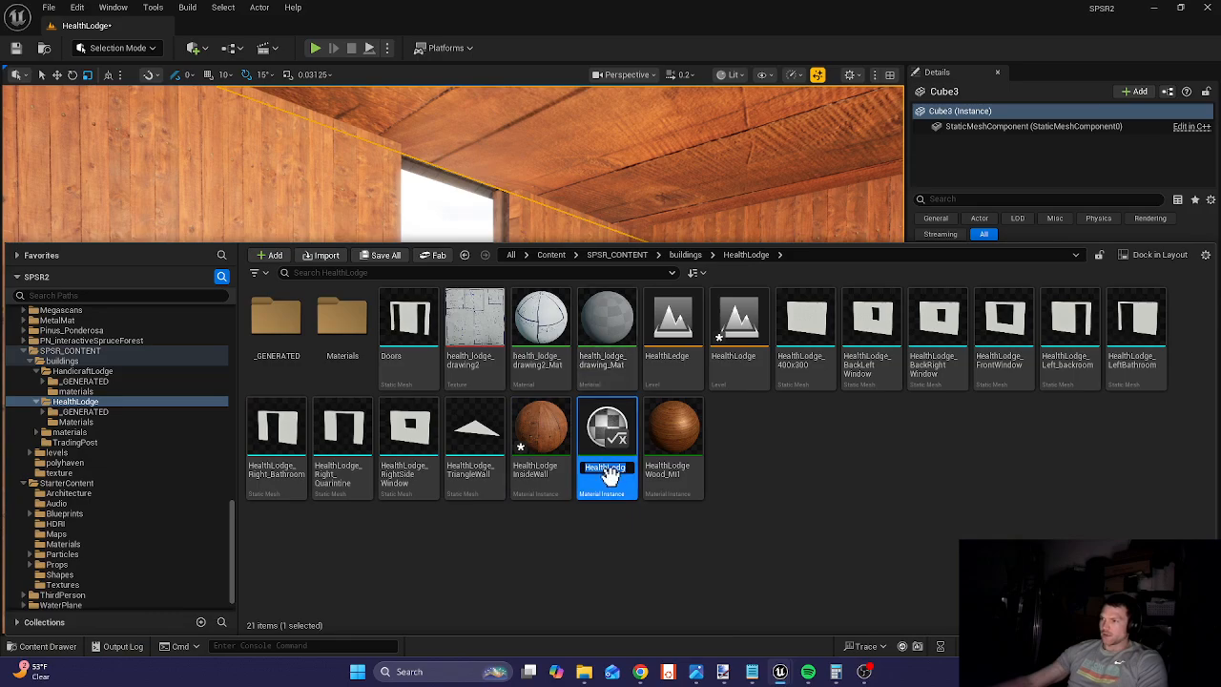
key("Right")
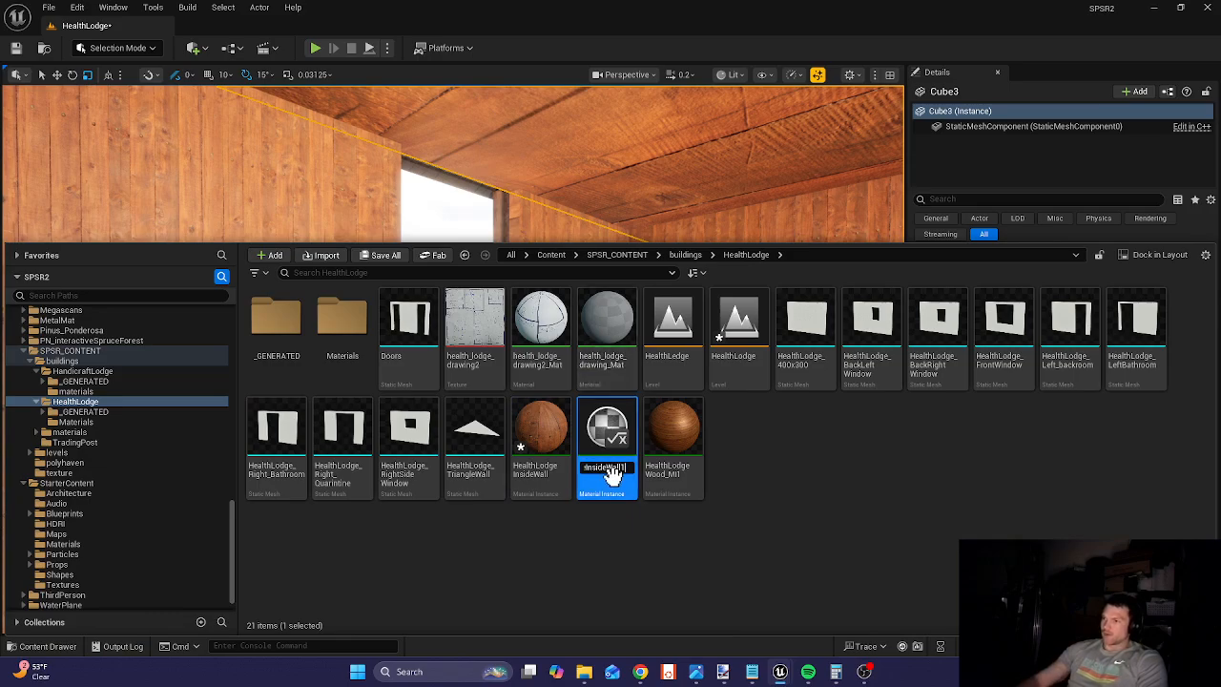
key("BackSpace")
key("BackSpace")
key("BackSpace")
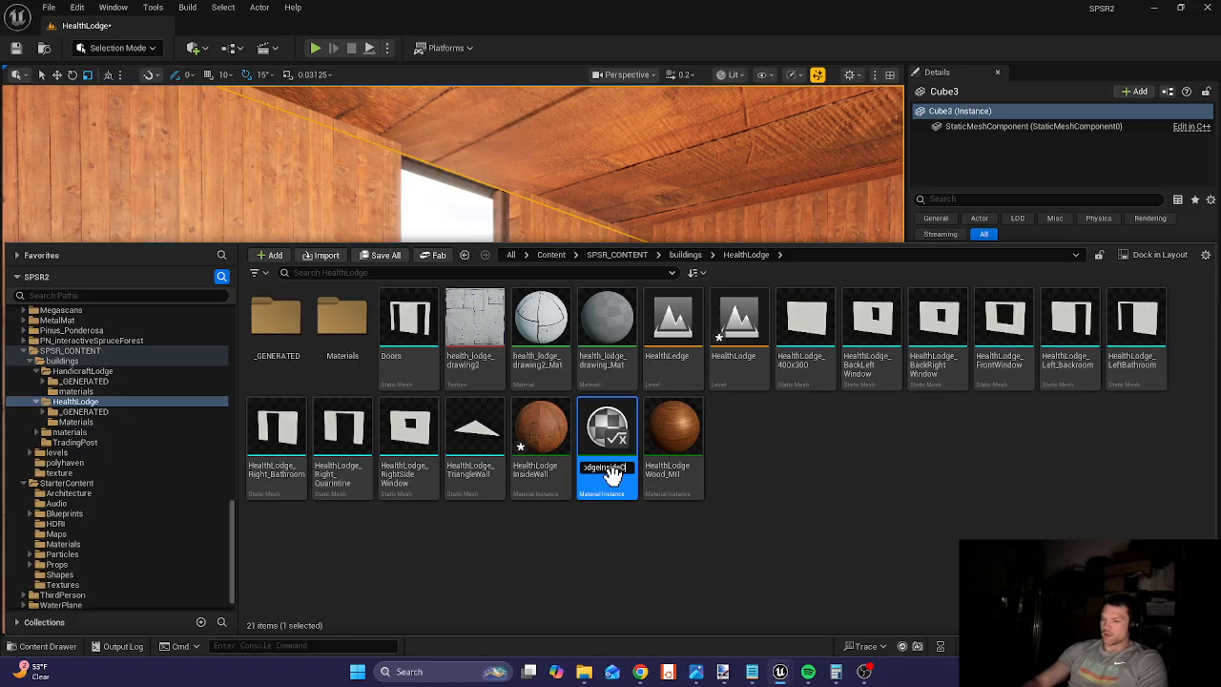
key("Return")
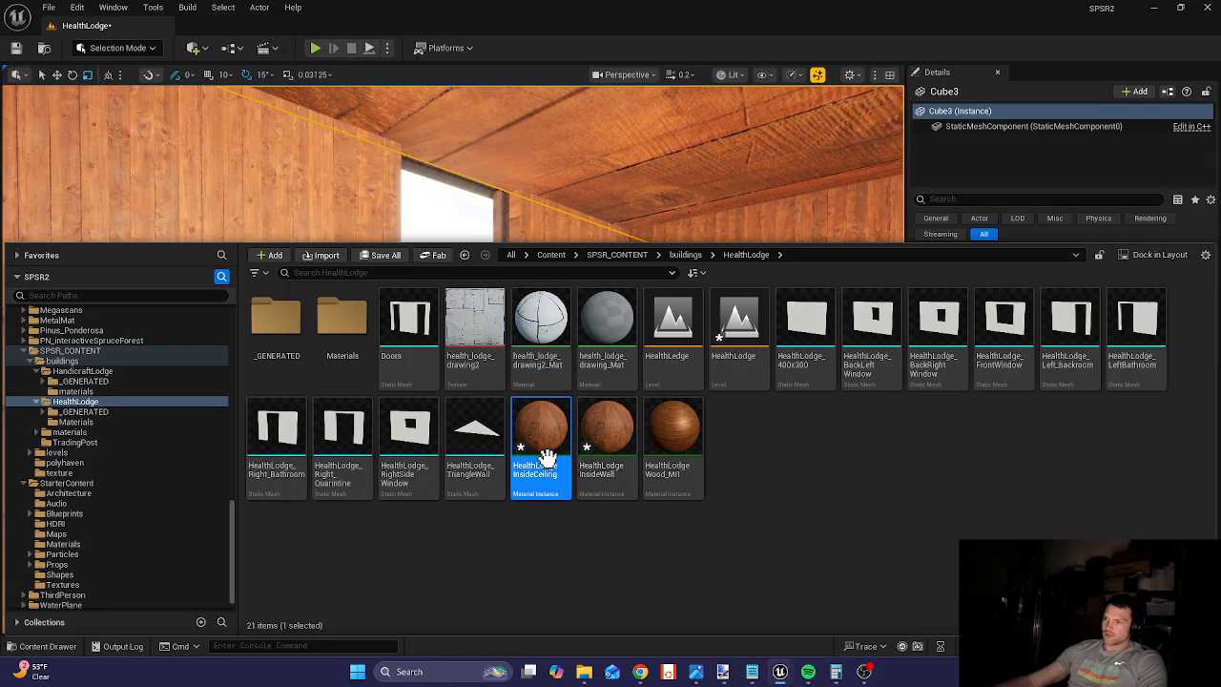
- Apply the HealthLodgeInsideCeiling material to the ceiling slab and open that material instance for editing
mouse_move(540, 434)
left_mouse_down()
mouse_move(568, 412)
mouse_move(618, 158)
left_mouse_up()
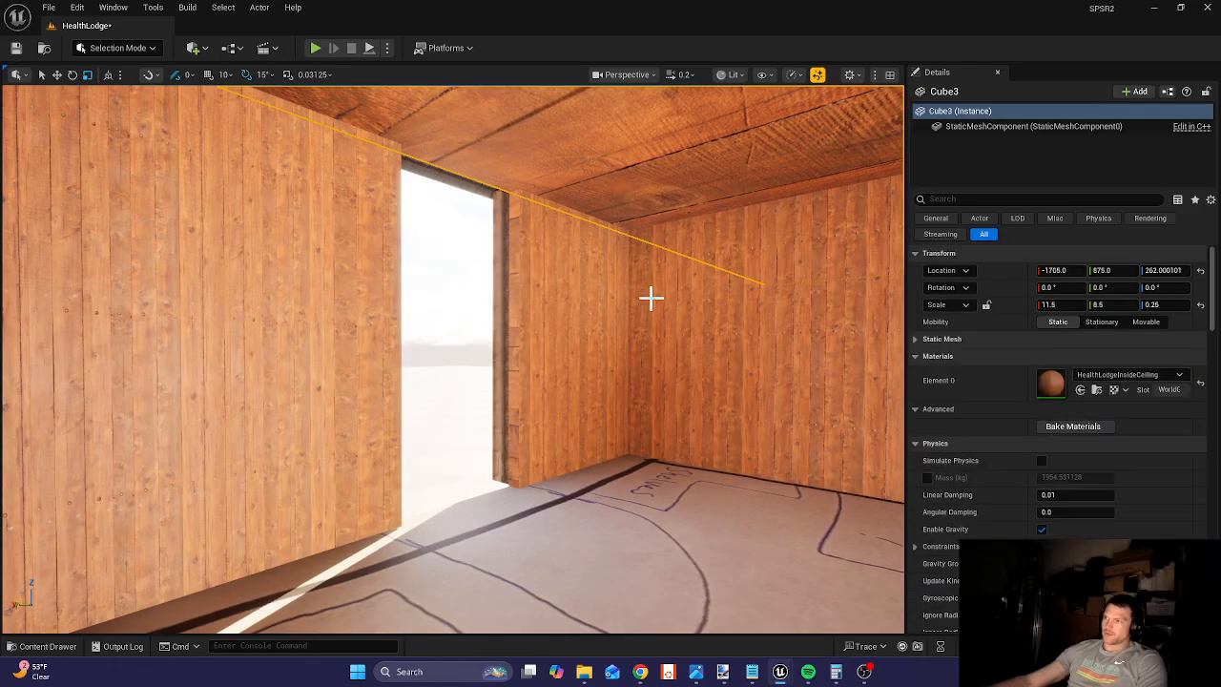
left_click(1097, 389)
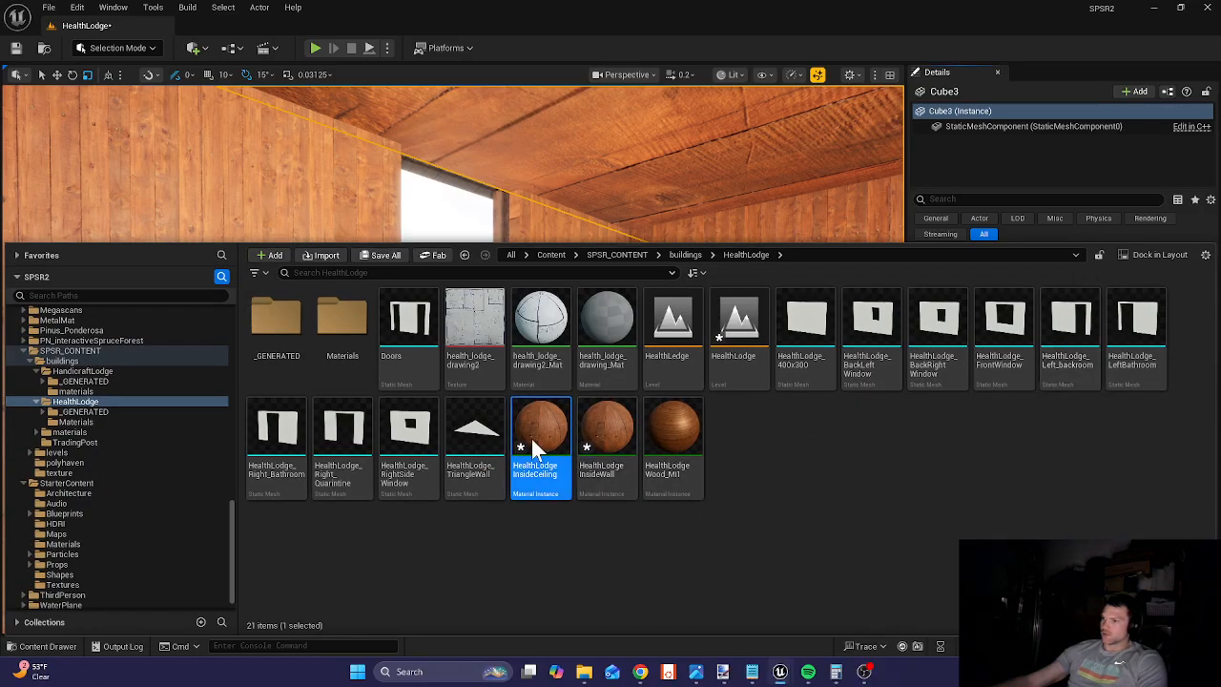
double_click(536, 450)
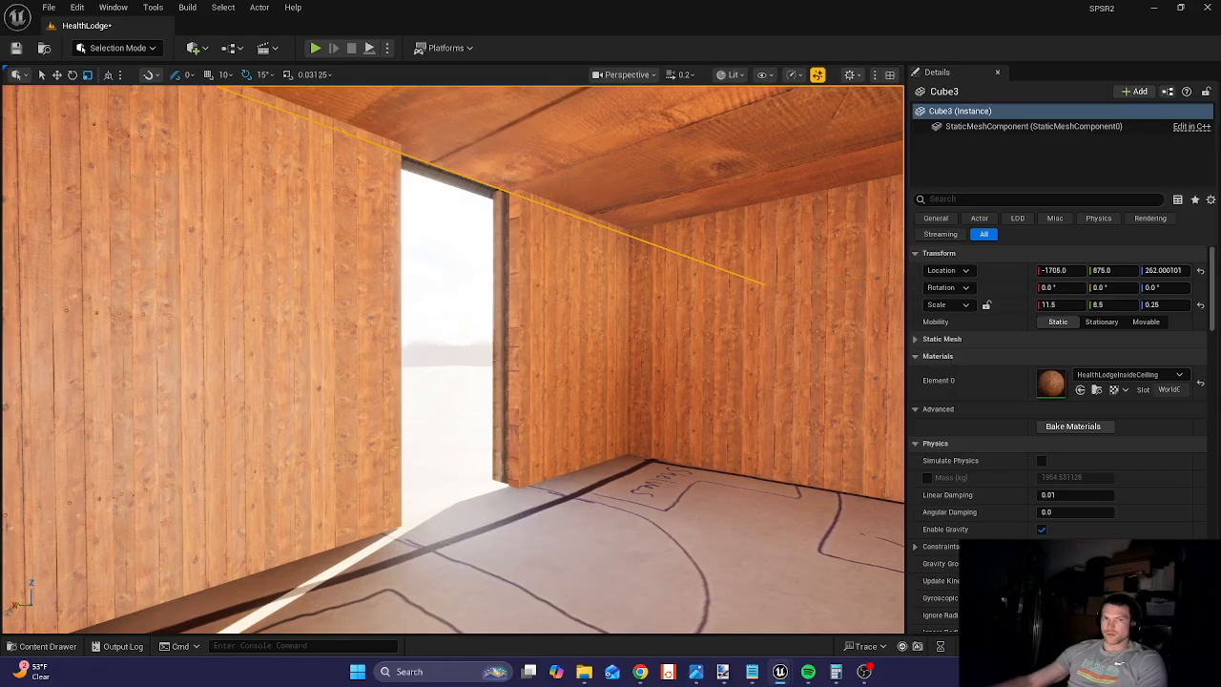
- Inspect the plank material's scale and direction on the ceiling and interior walls around the blocked window opening
right_click_drag(453, 360, 458, 324)
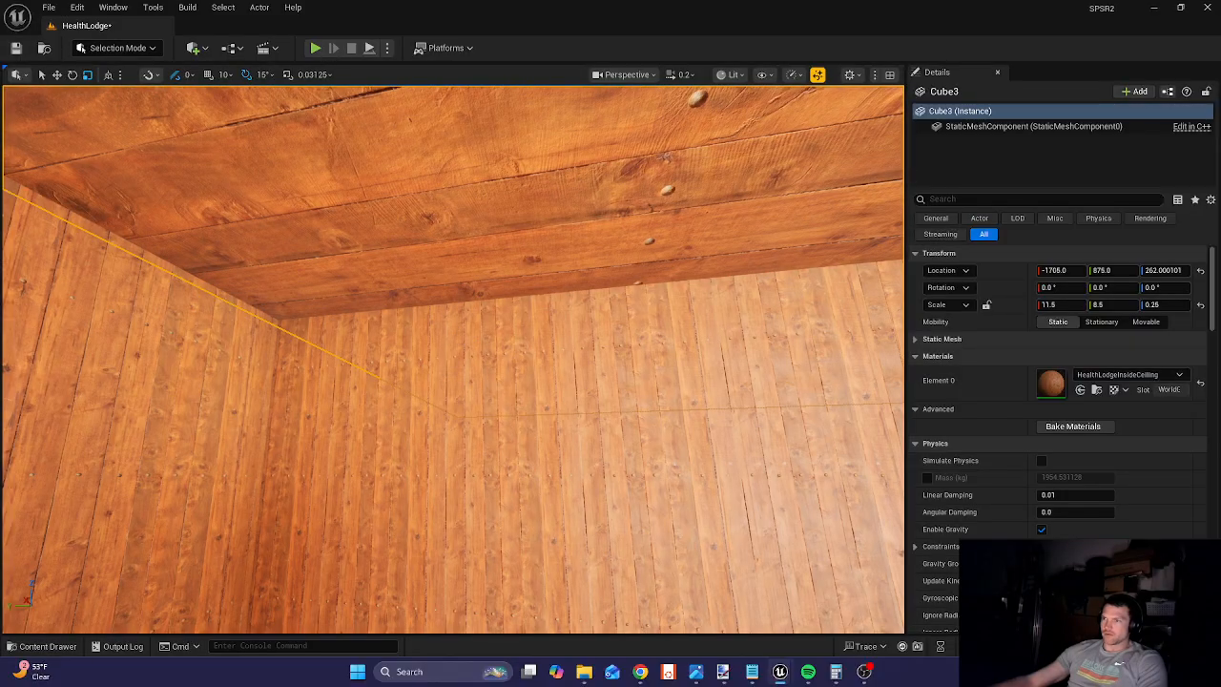
right_click_drag(453, 360, 639, 277)
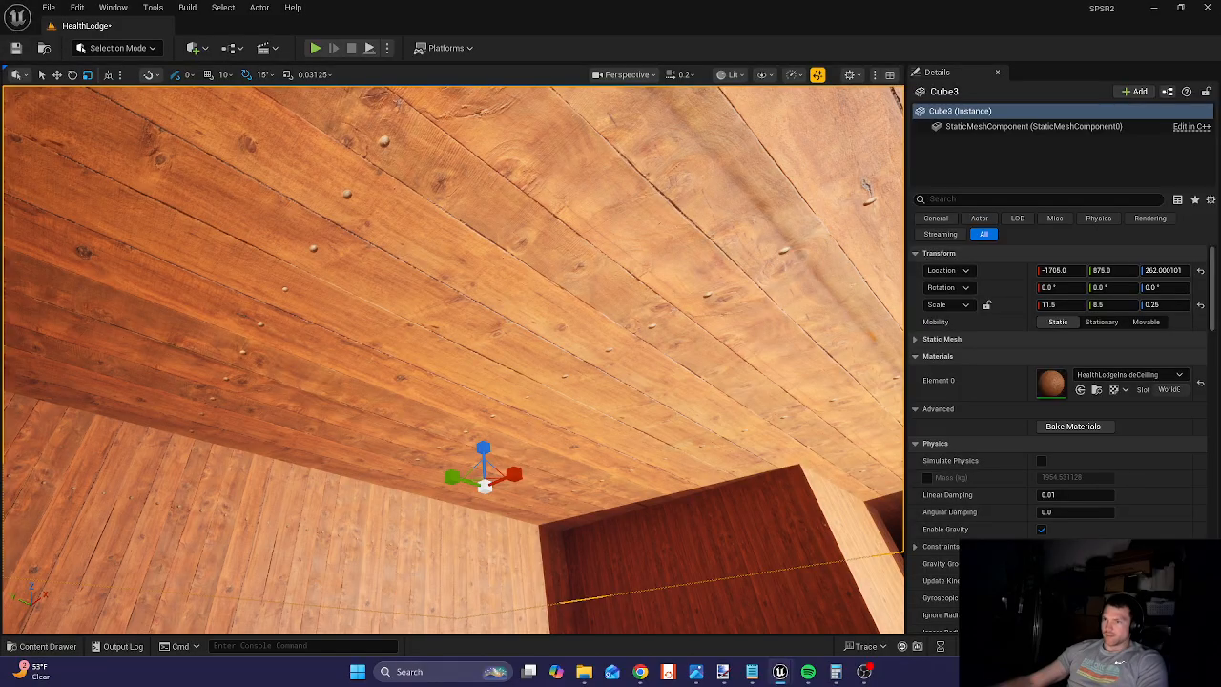
right_click_drag(524, 477, 725, 353)
key("w")
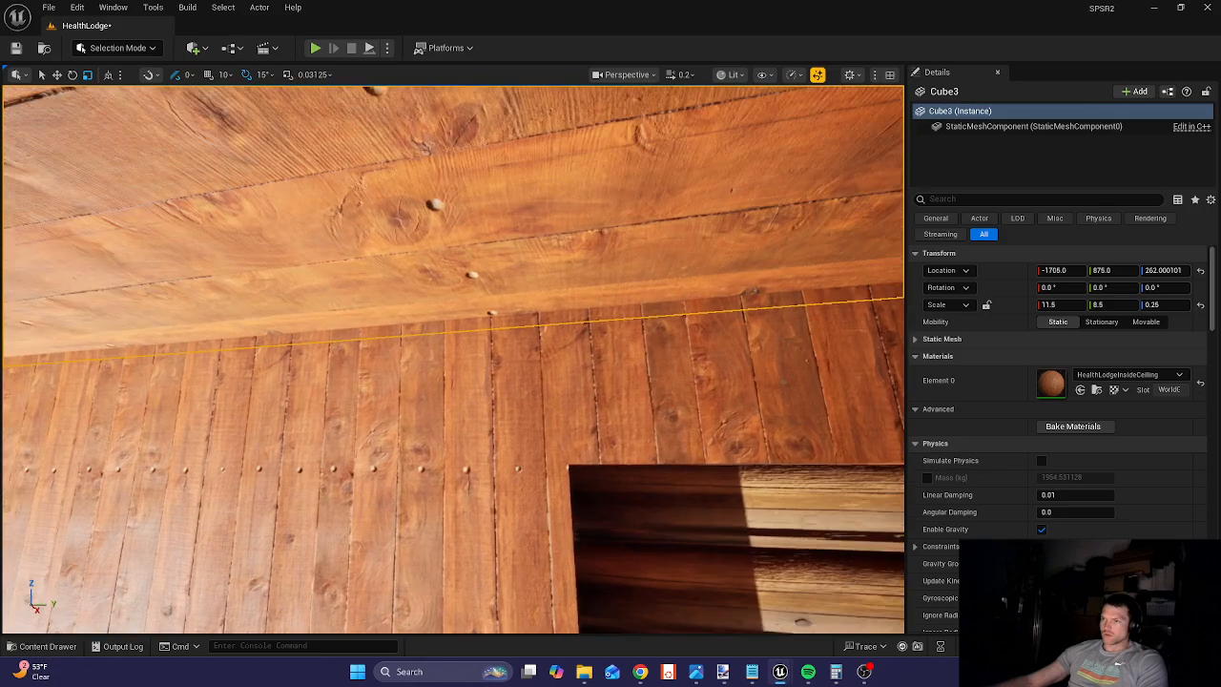
right_click_drag(724, 353, 592, 348)
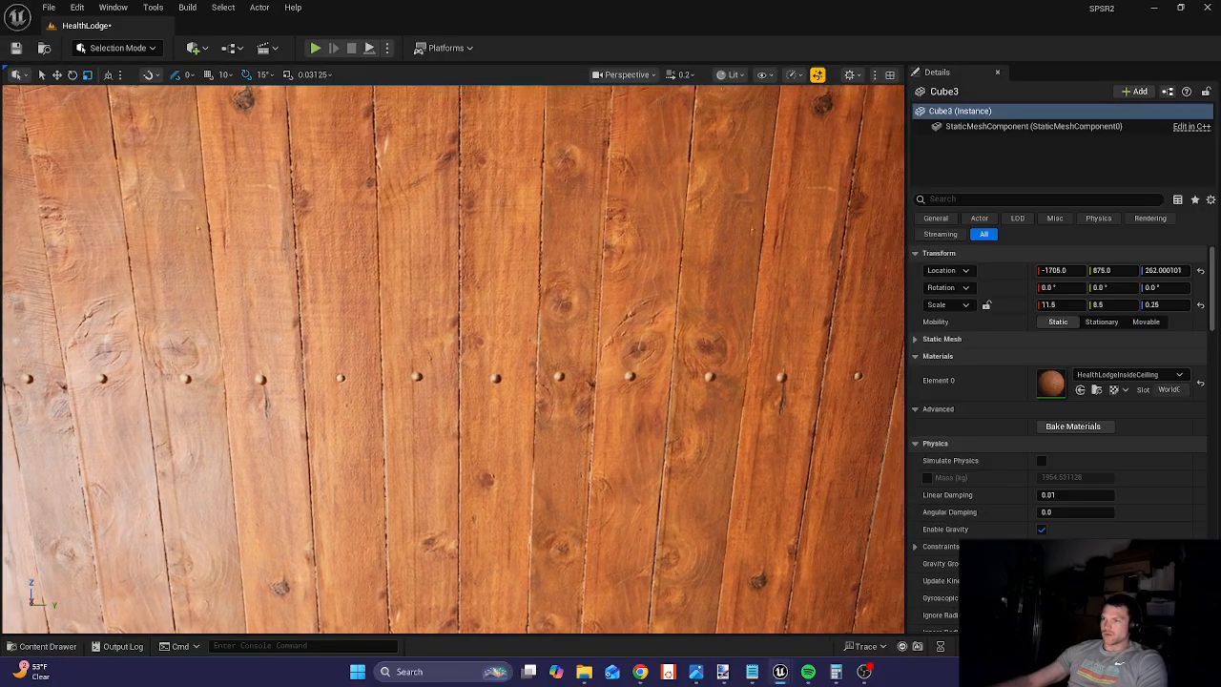
right_click_drag(453, 359, 630, 359)
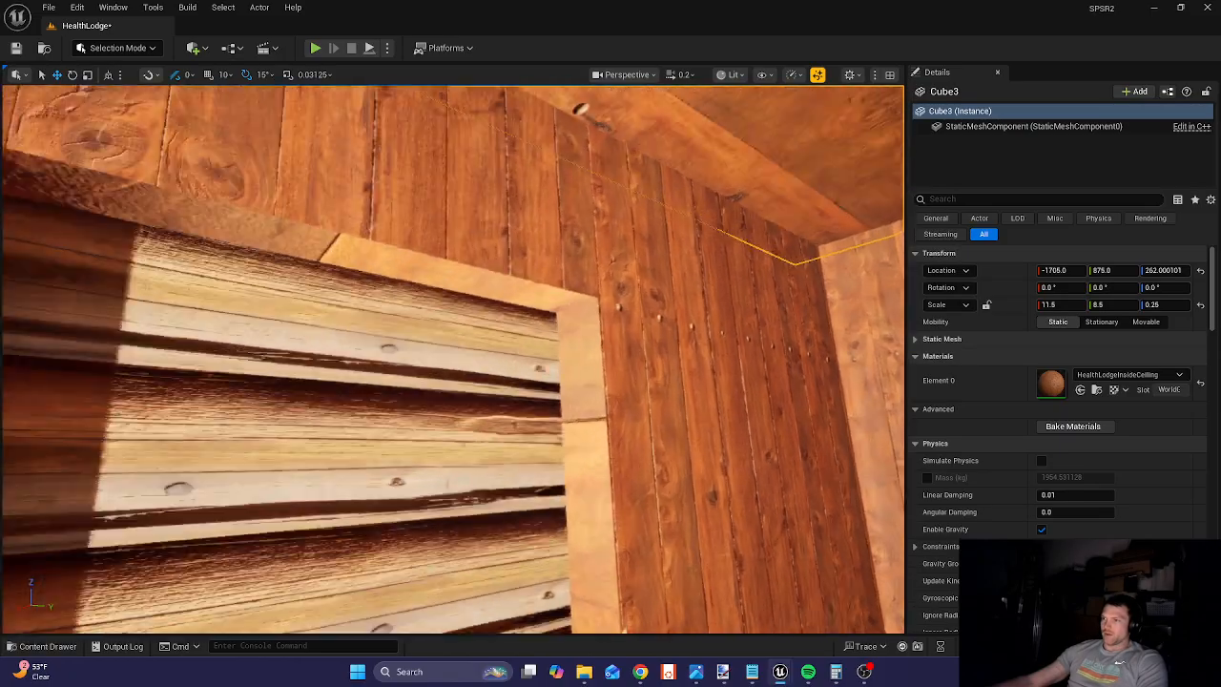
right_click_drag(453, 358, 658, 353)
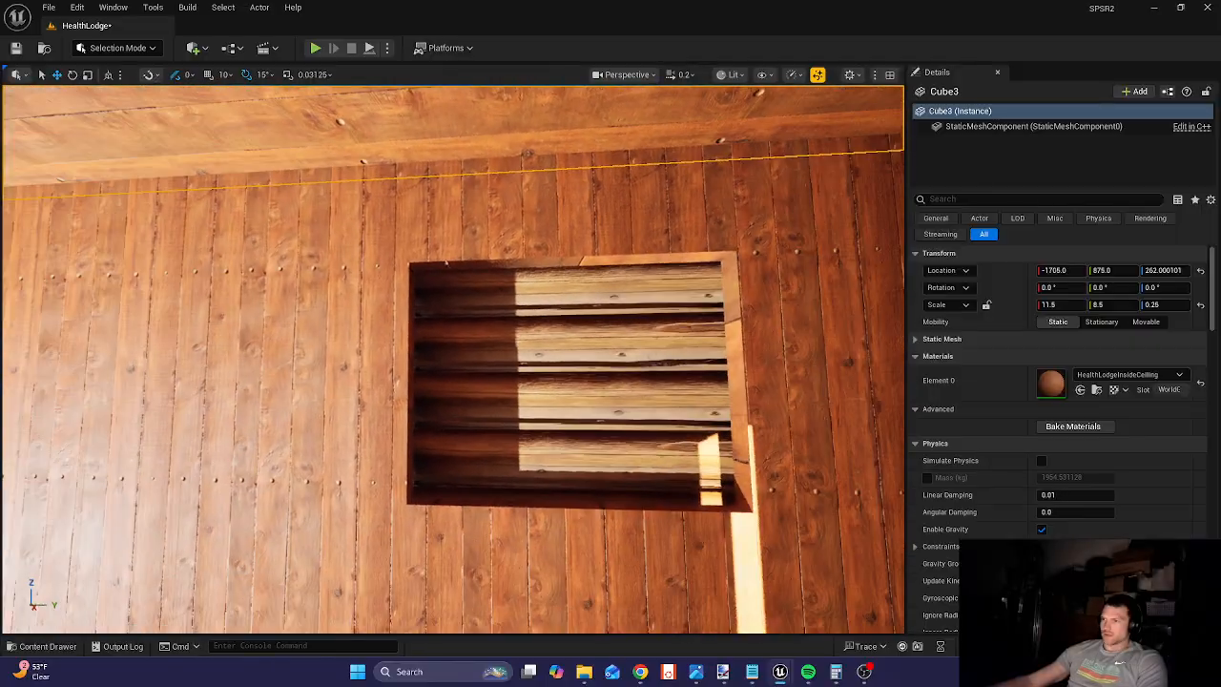
- Select the five exterior logs crossing the blocked window opening and scale them down lengthwise so they end at the window
left_click(615, 313)
left_click(618, 327)
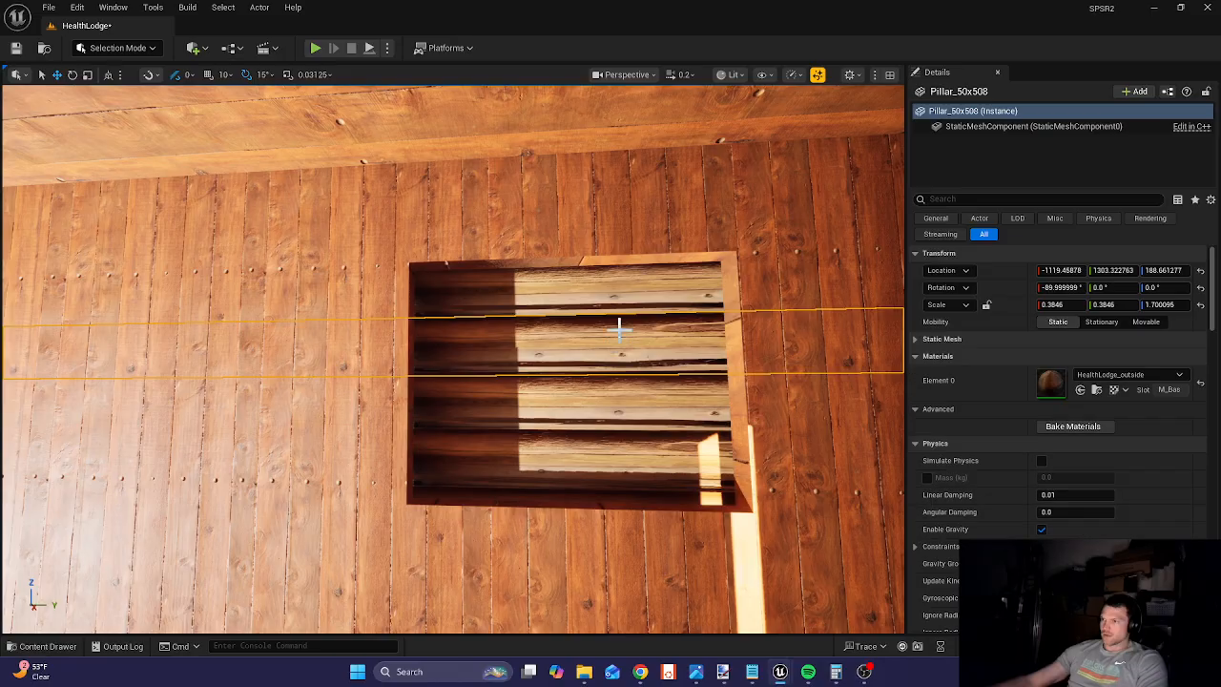
left_click(620, 296, "ctrl")
left_click(620, 406, "ctrl")
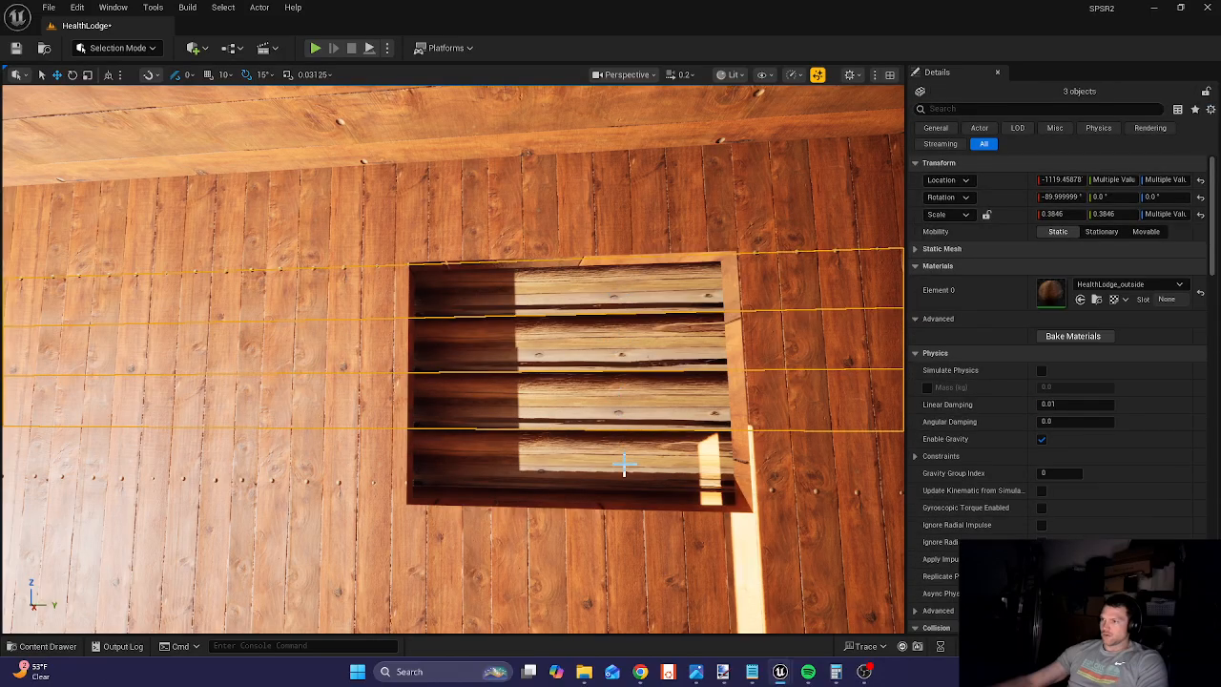
left_click(624, 467, "ctrl")
right_click_drag(639, 499, 703, 516)
key("w")
key("w")
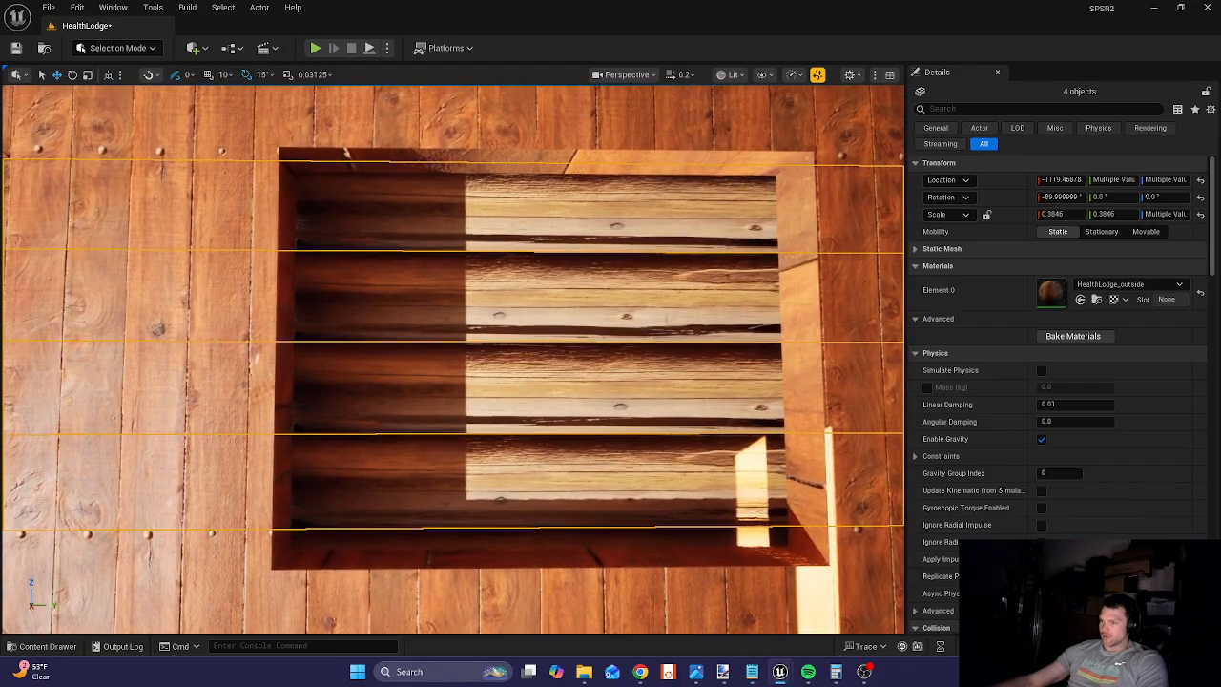
left_click(493, 544, "ctrl")
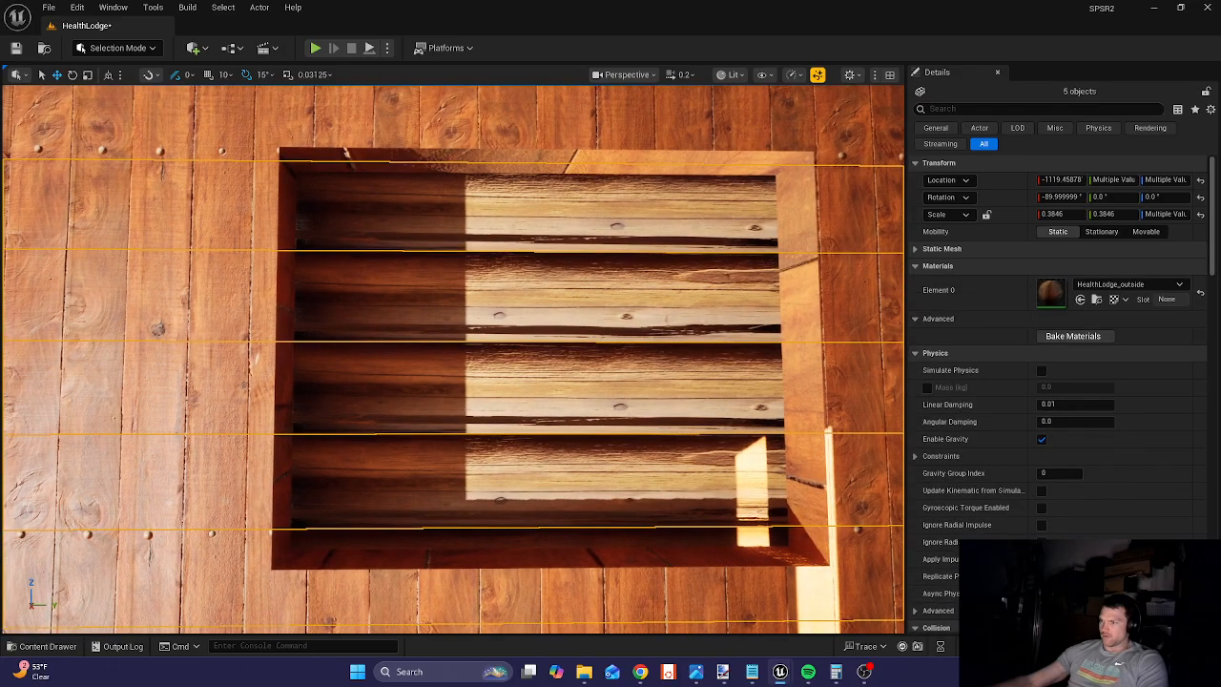
right_click_drag(492, 544, 687, 546)
key("a")
key("s")
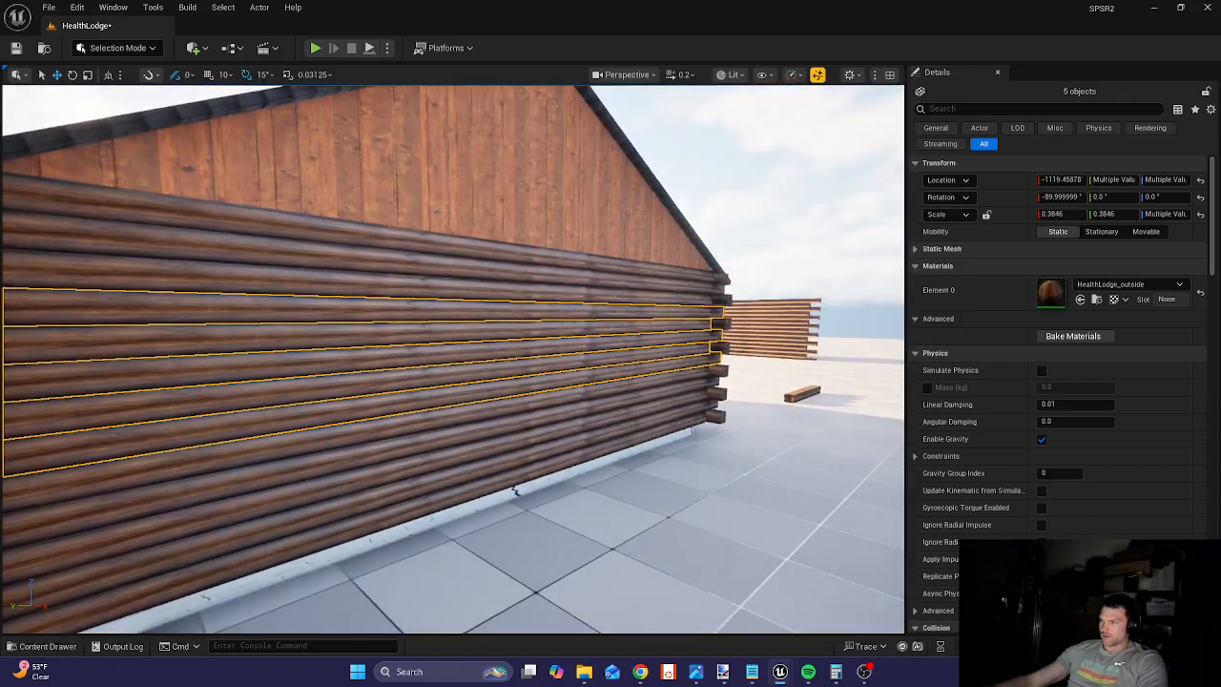
mouse_move(492, 544)
right_mouse_down()
mouse_move(370, 544)
mouse_move(502, 551)
right_mouse_up()
key("e")
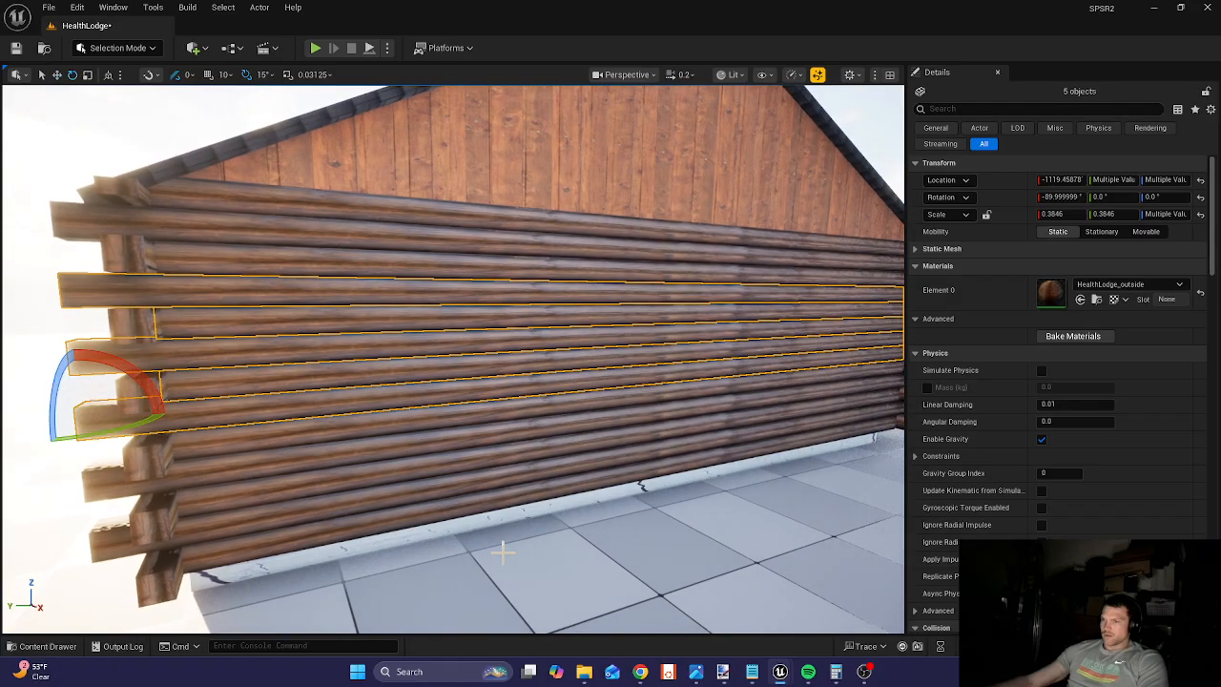
key("r")
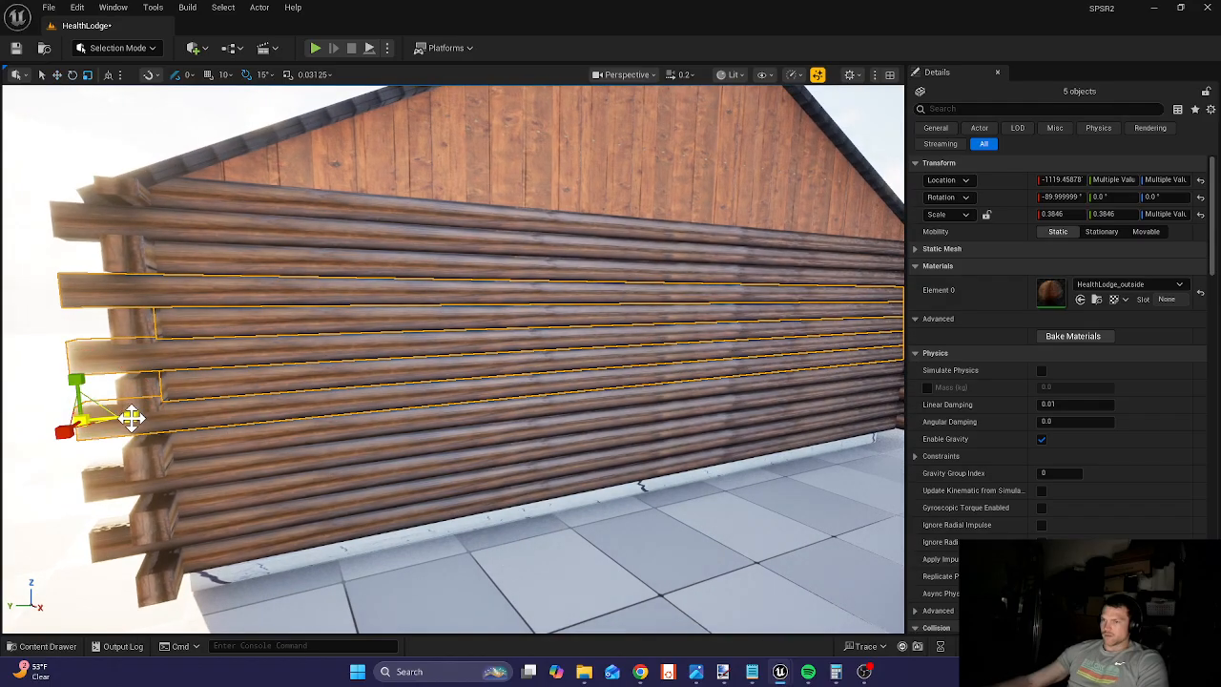
left_click_drag(132, 418, 100, 418)
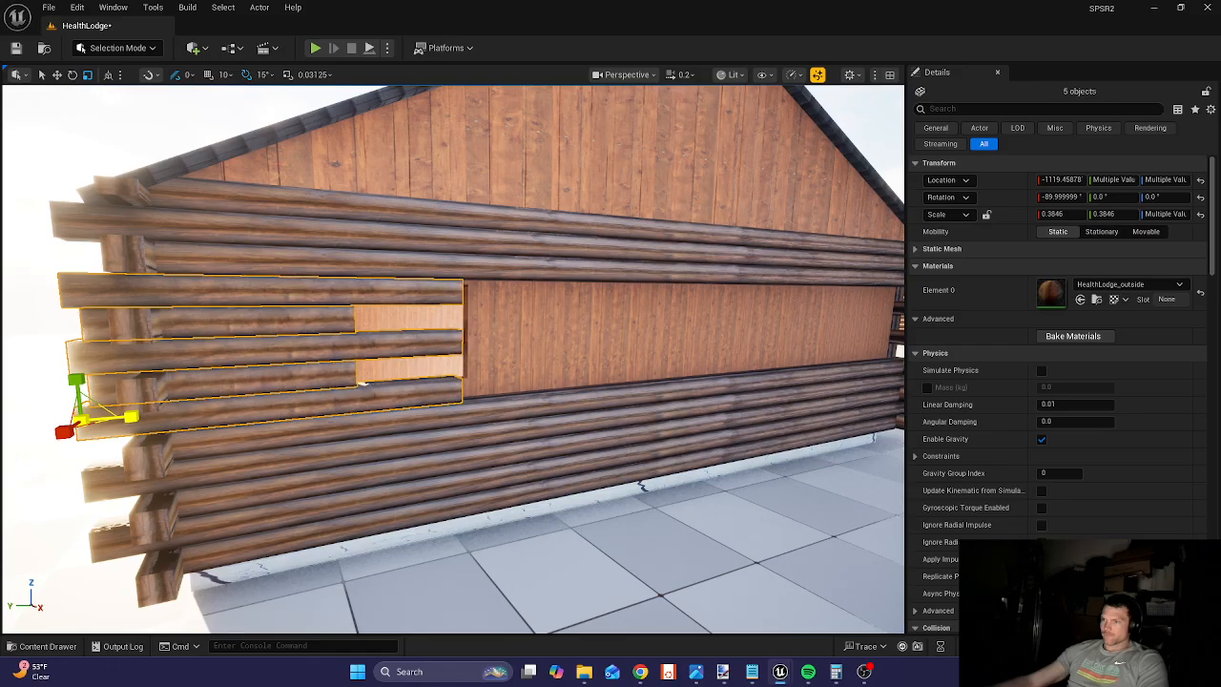
left_click_drag(100, 417, 97, 417)
- Shorten the topmost log overlapping the window opening to a Z scale of about 0.3003 so it ends beside the opening
right_click_drag(311, 423, 368, 448)
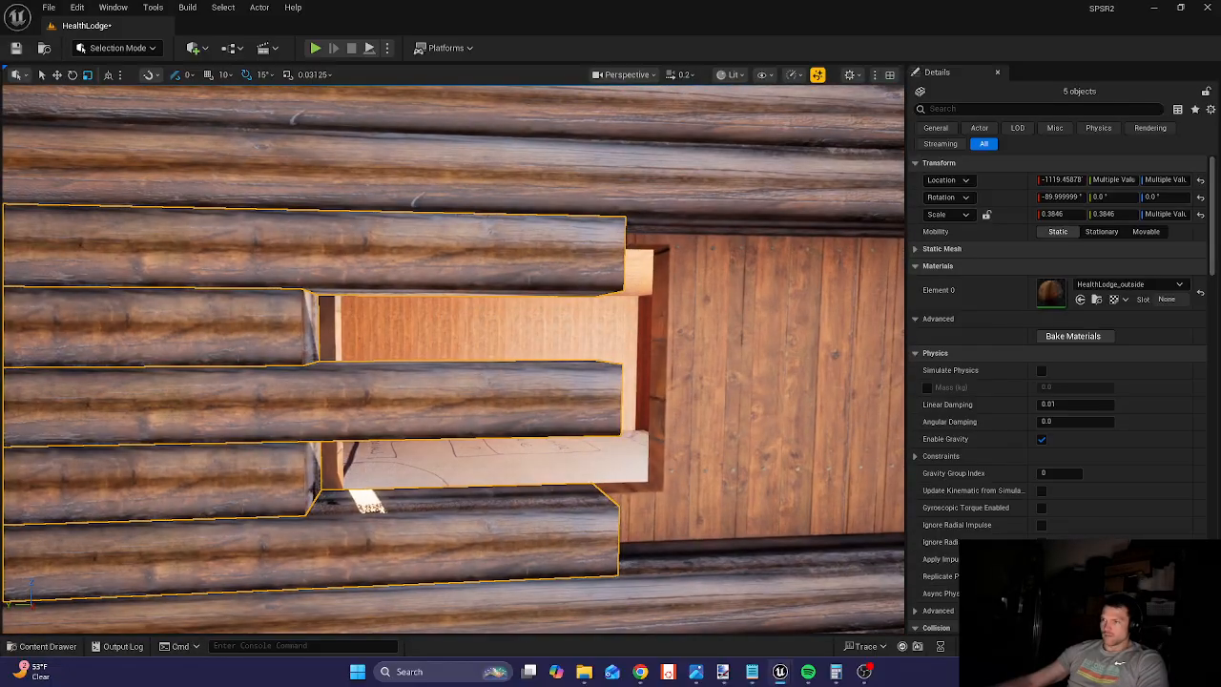
left_click(449, 260)
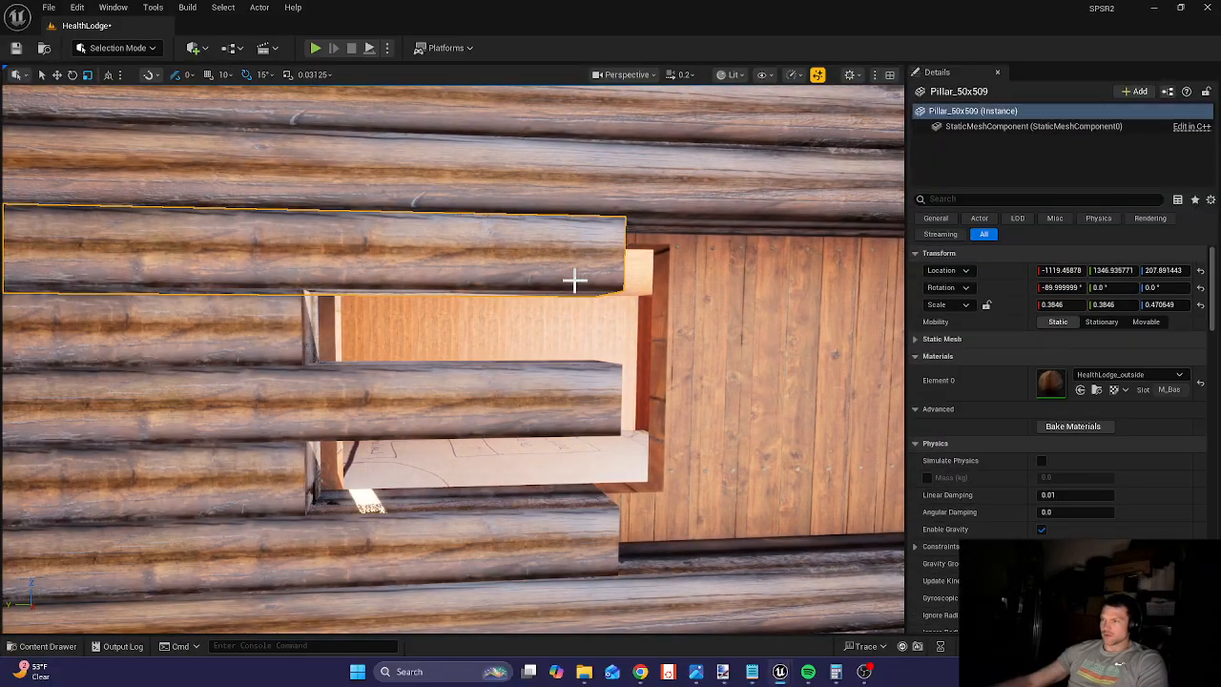
right_click_drag(449, 327, 351, 285)
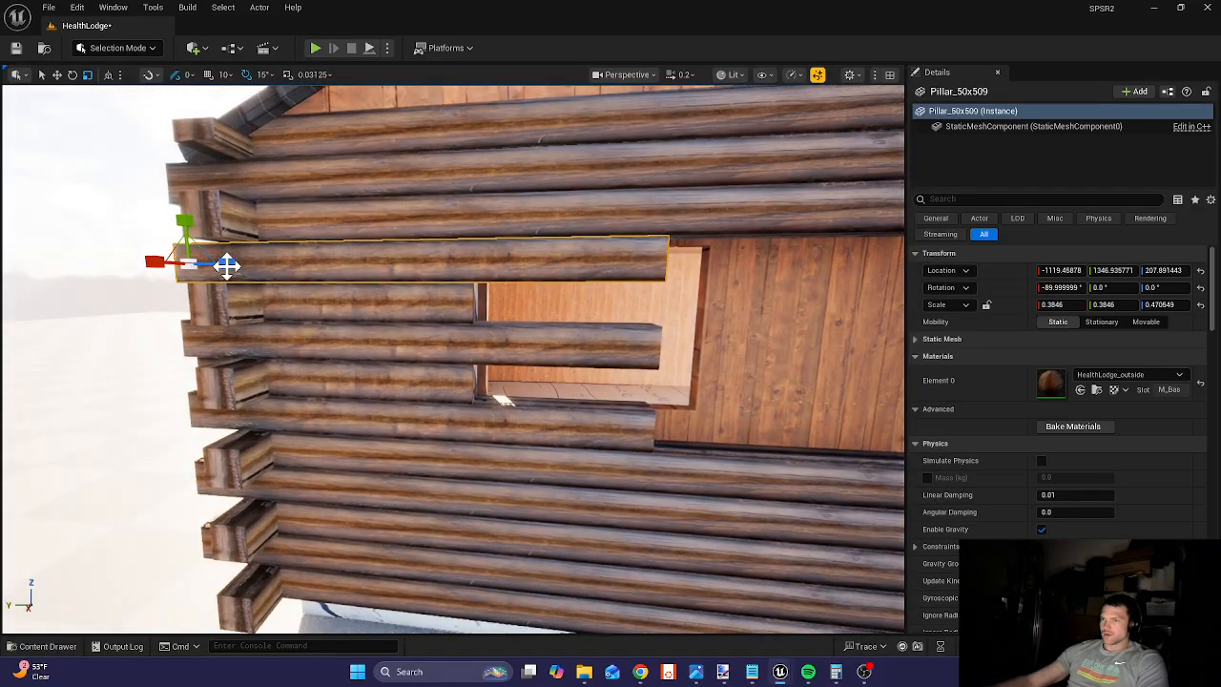
left_click_drag(224, 265, 428, 270)
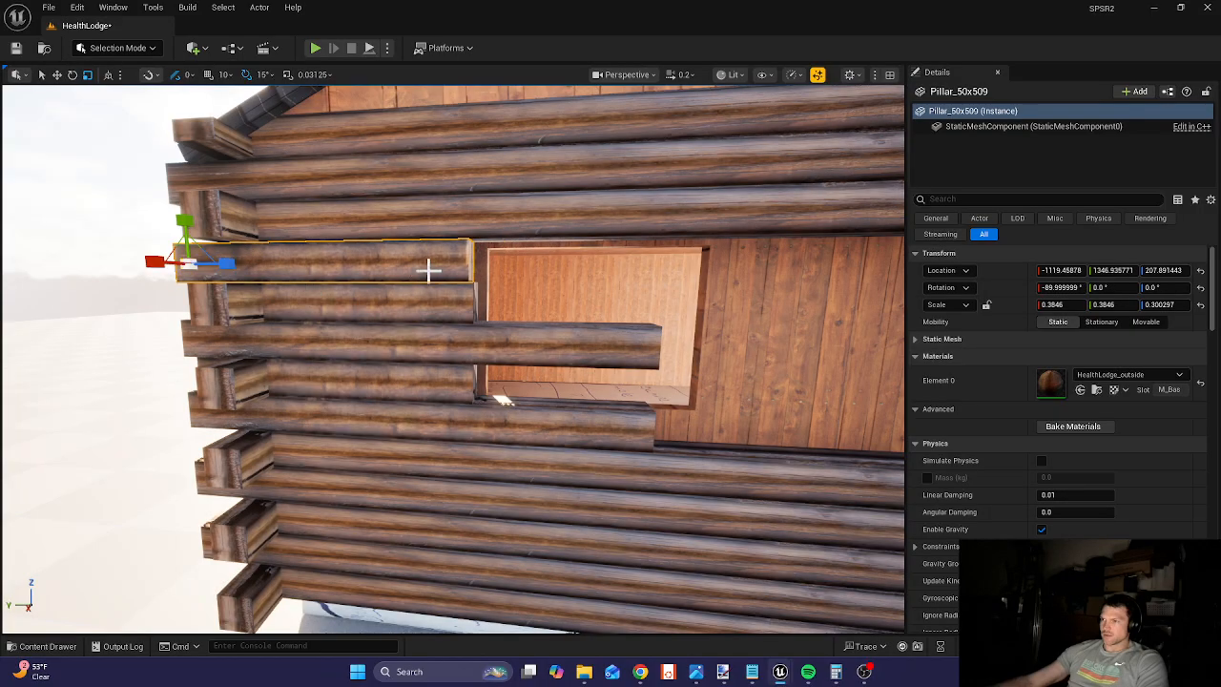
- Copy the shortened top log's Z scale of 0.300297 to the other two logs that still cross the window opening
left_click(1160, 304)
key("ctrl+c")
left_click(563, 352, "ctrl")
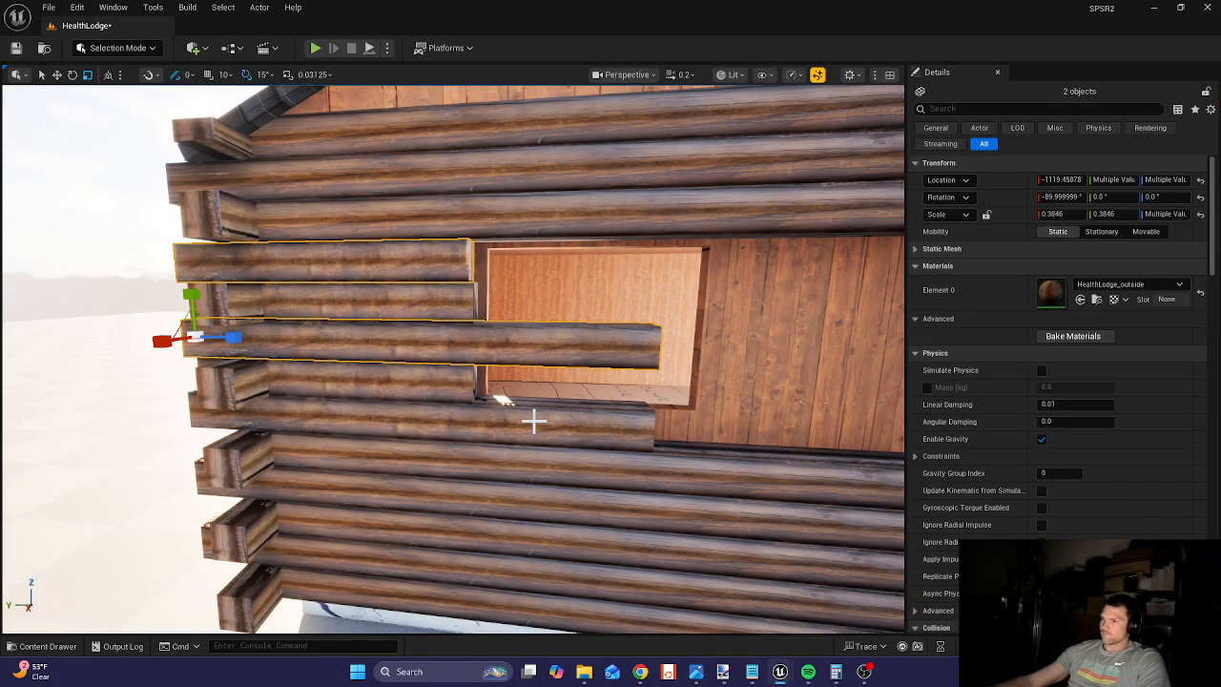
left_click(534, 423, "ctrl")
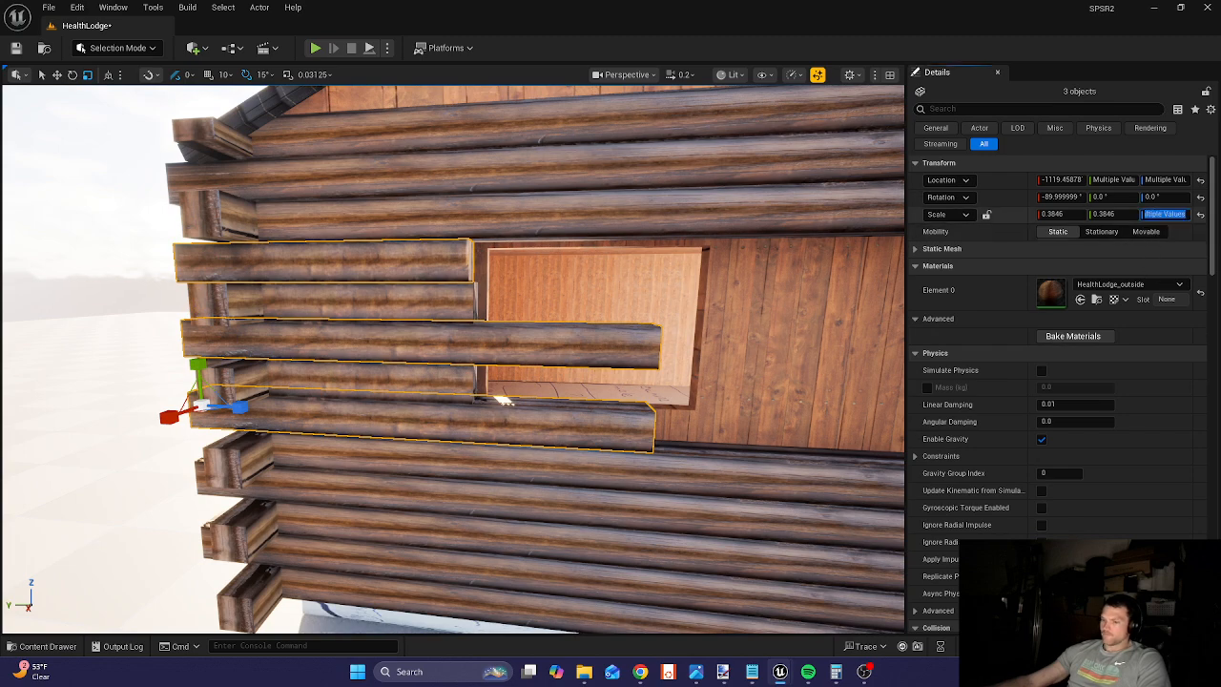
key("ctrl+v")
key("Return")
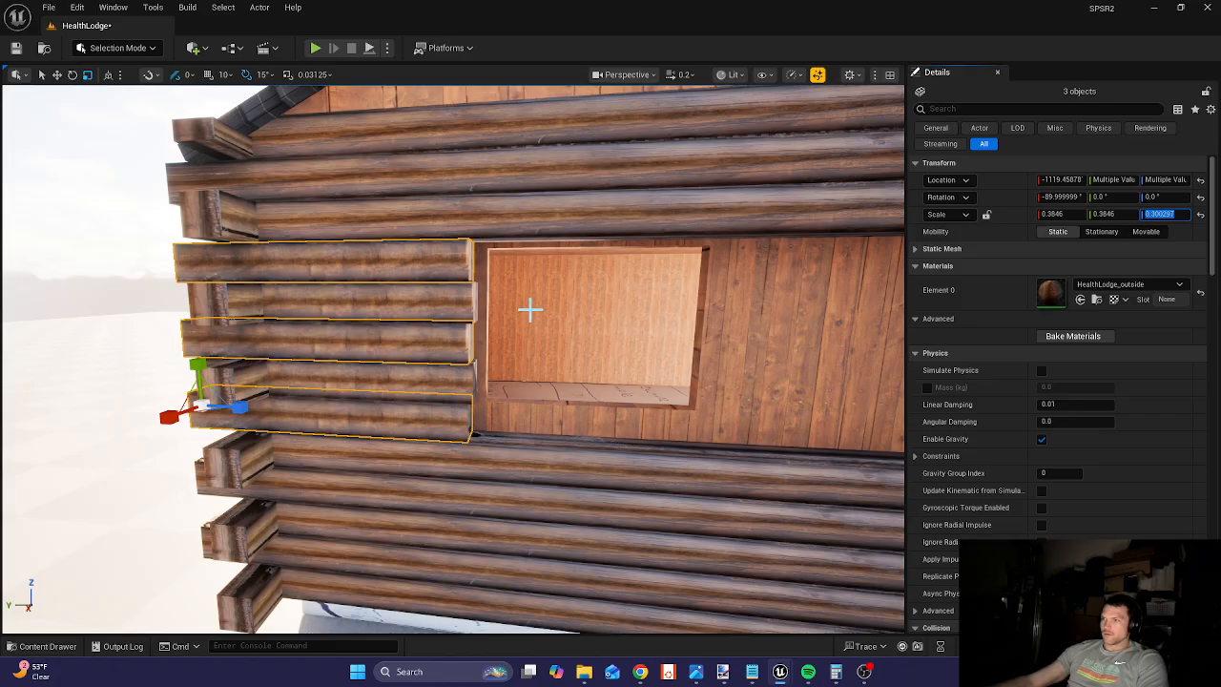
- Shorten the two recessed logs to a Z scale of about 0.22 and shift them along the wall toward the window's edge
key("a")
right_click_drag(550, 326, 604, 324)
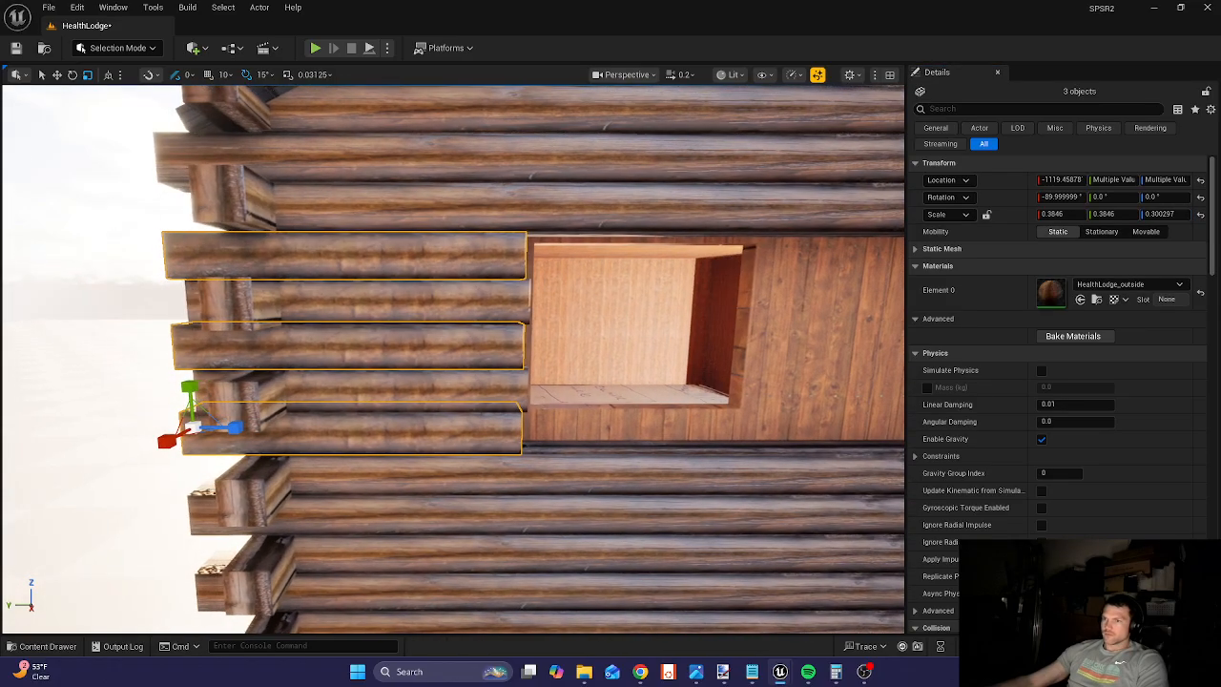
left_click(317, 304)
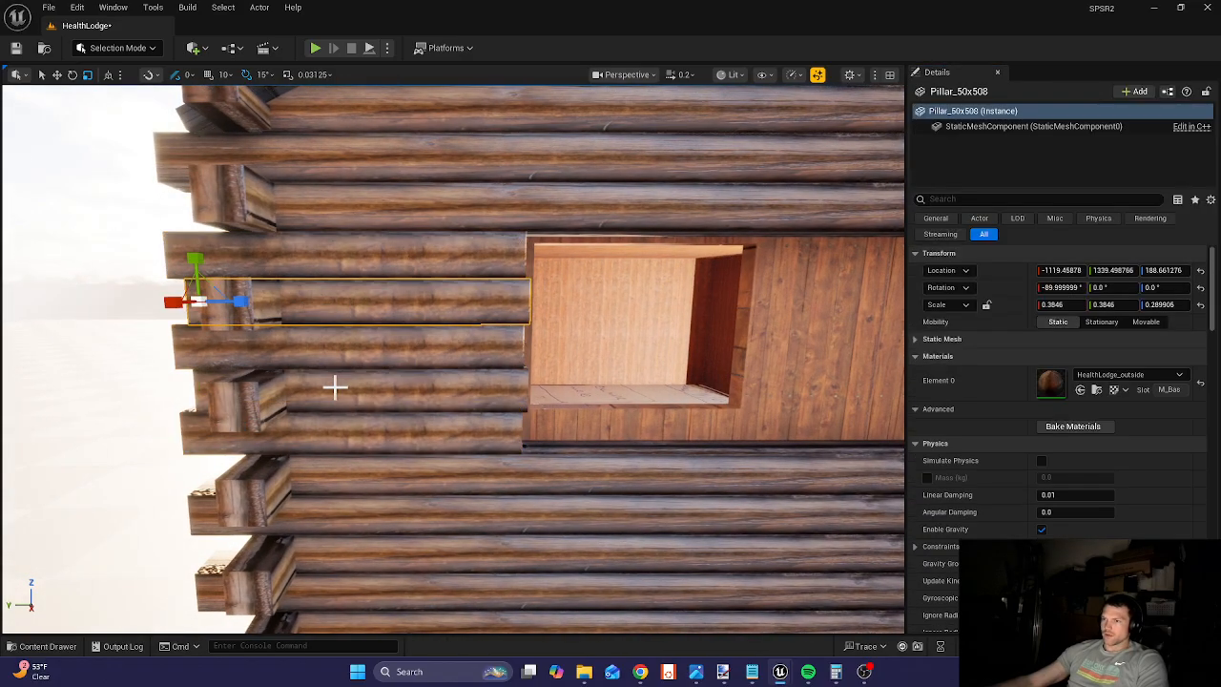
left_click(341, 396, "ctrl")
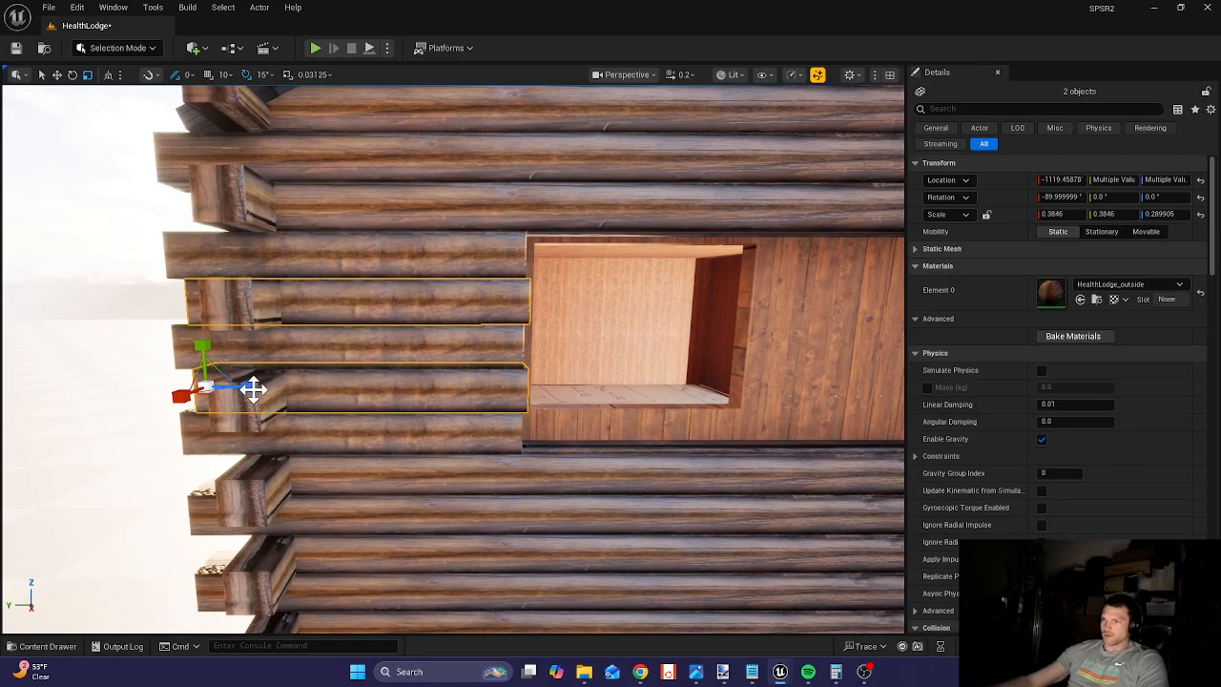
left_click_drag(247, 389, 325, 391)
key("e")
key("w")
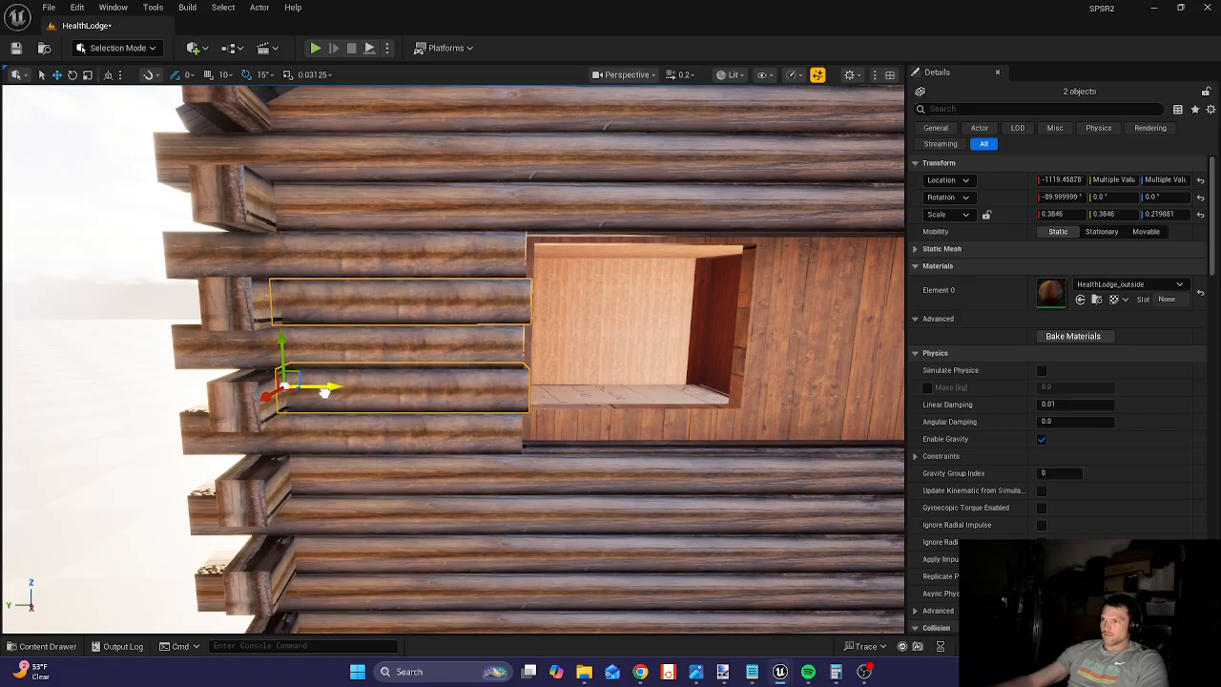
right_click_drag(404, 409, 347, 429)
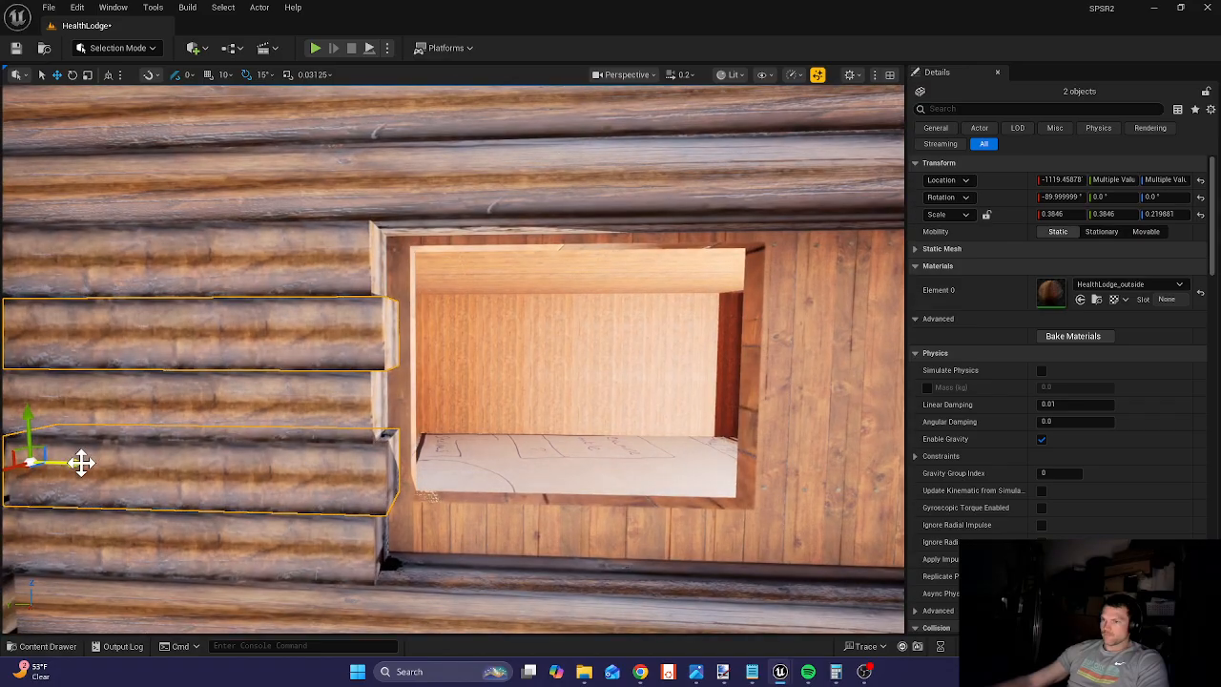
left_click_drag(81, 462, 90, 464)
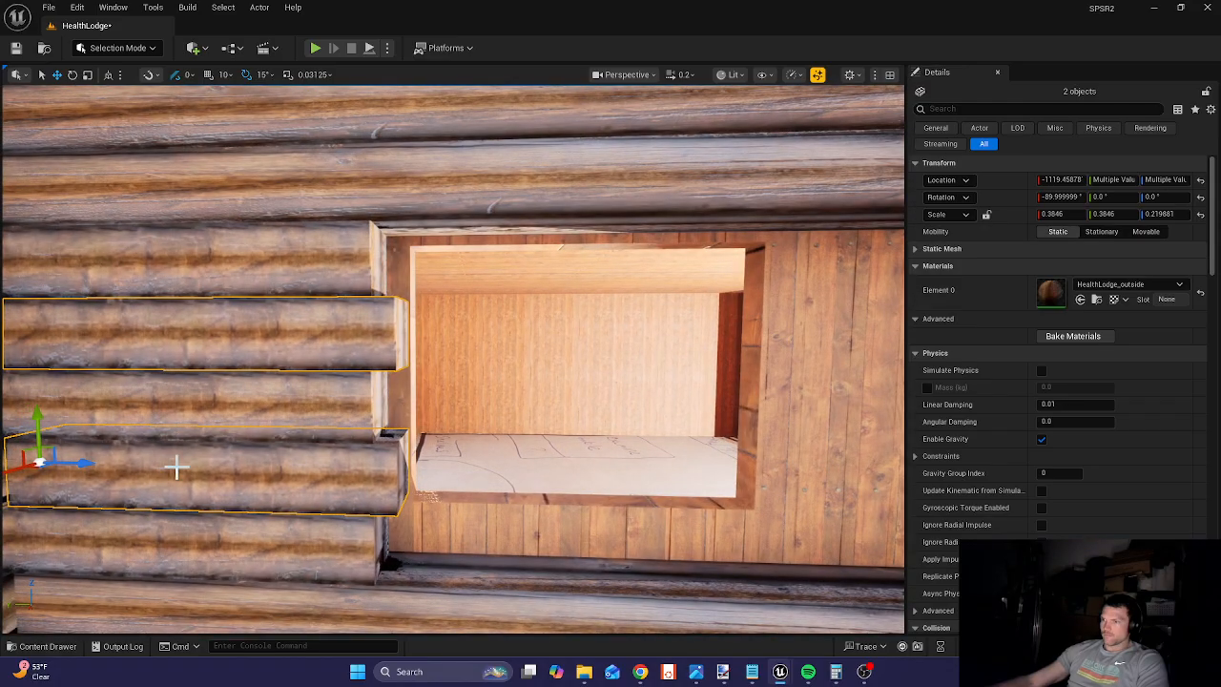
- Lengthen the three protruding logs beside the window to a Z scale of about 0.31, in line with the two recessed logs
right_click_drag(420, 420, 522, 449)
key("d")
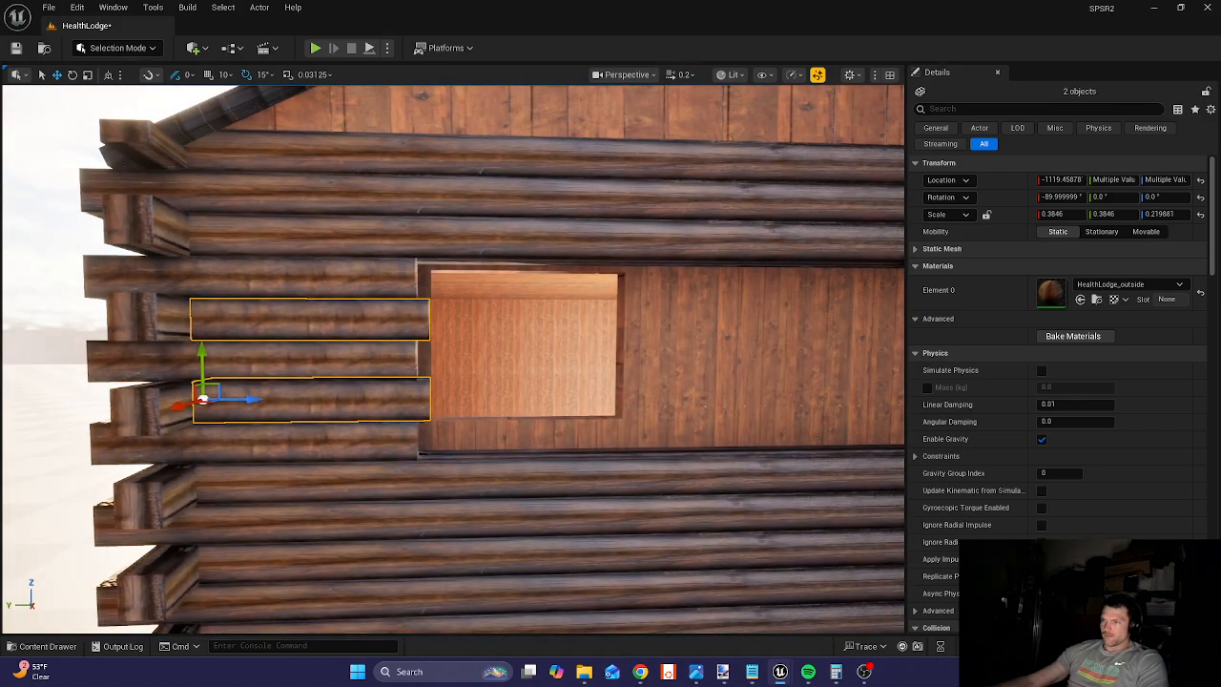
left_click(355, 283)
left_click(379, 367, "ctrl")
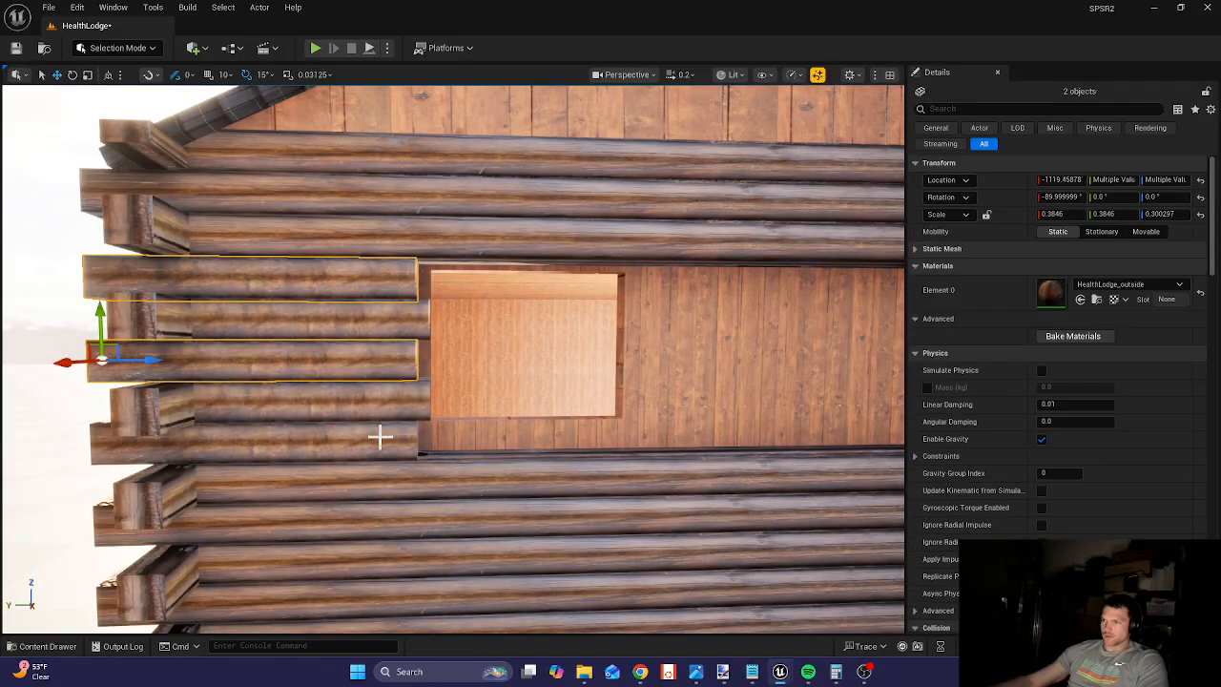
left_click(378, 439, "ctrl")
key("e")
key("w")
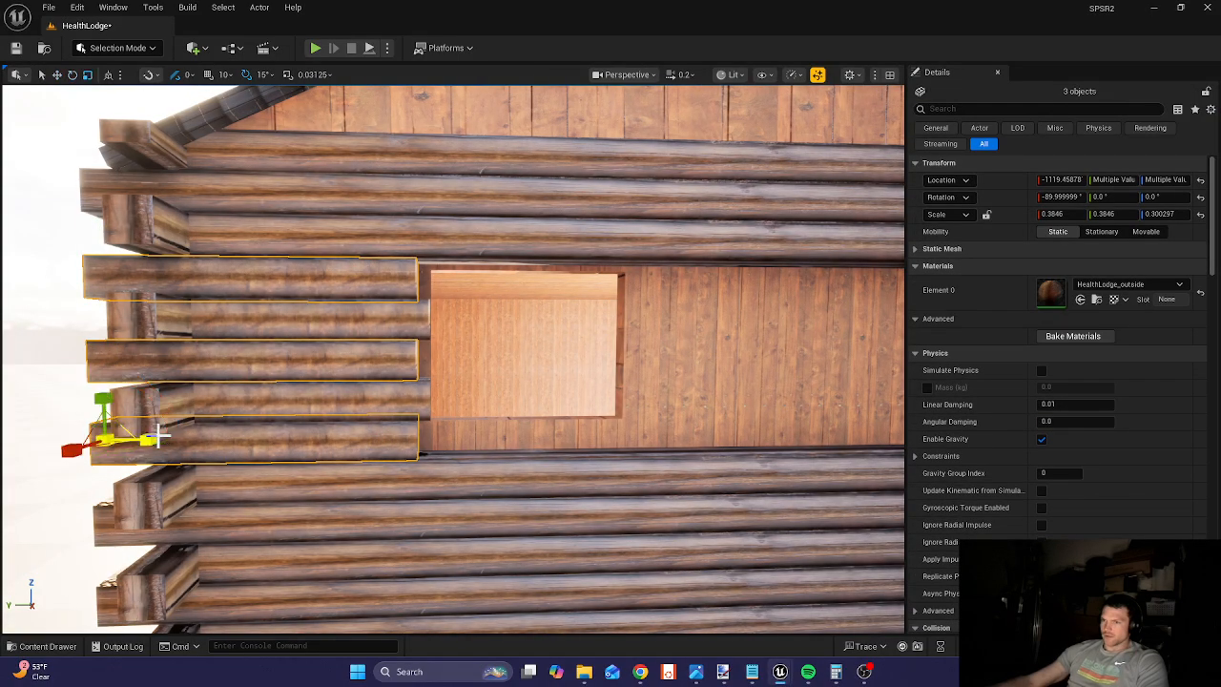
left_click_drag(151, 439, 152, 438)
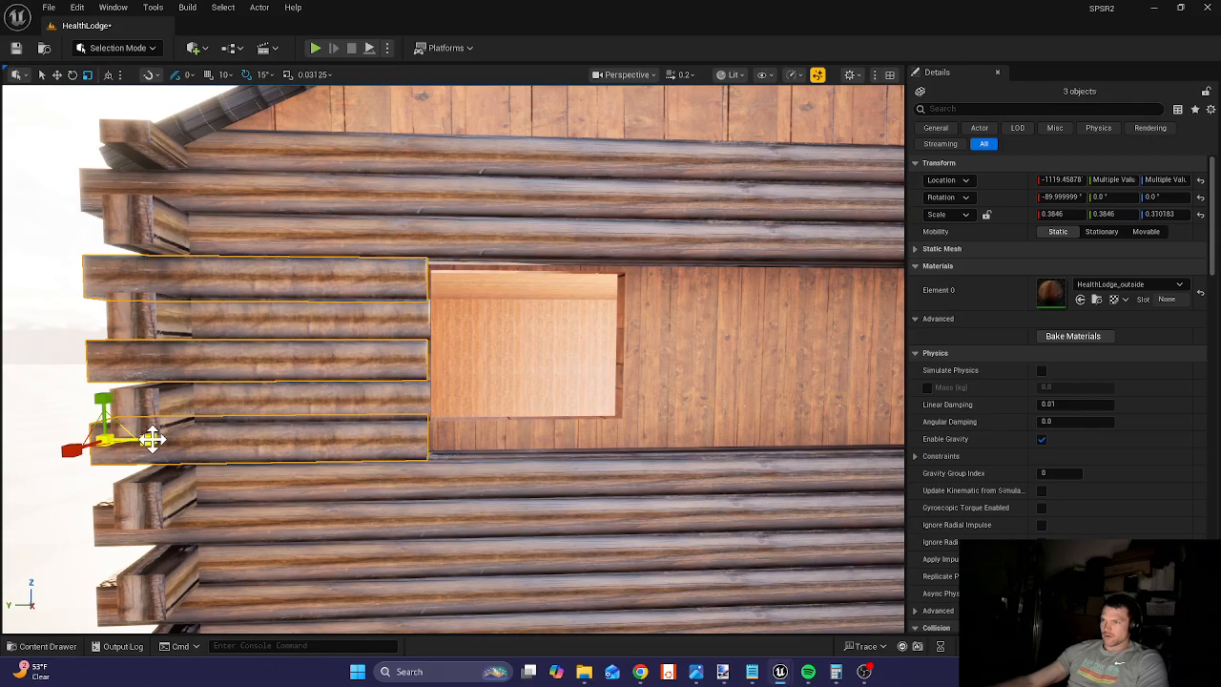
left_click(152, 439)
- Set the Z scale of the three protruding logs beside the window to 0.3125
left_click(380, 276)
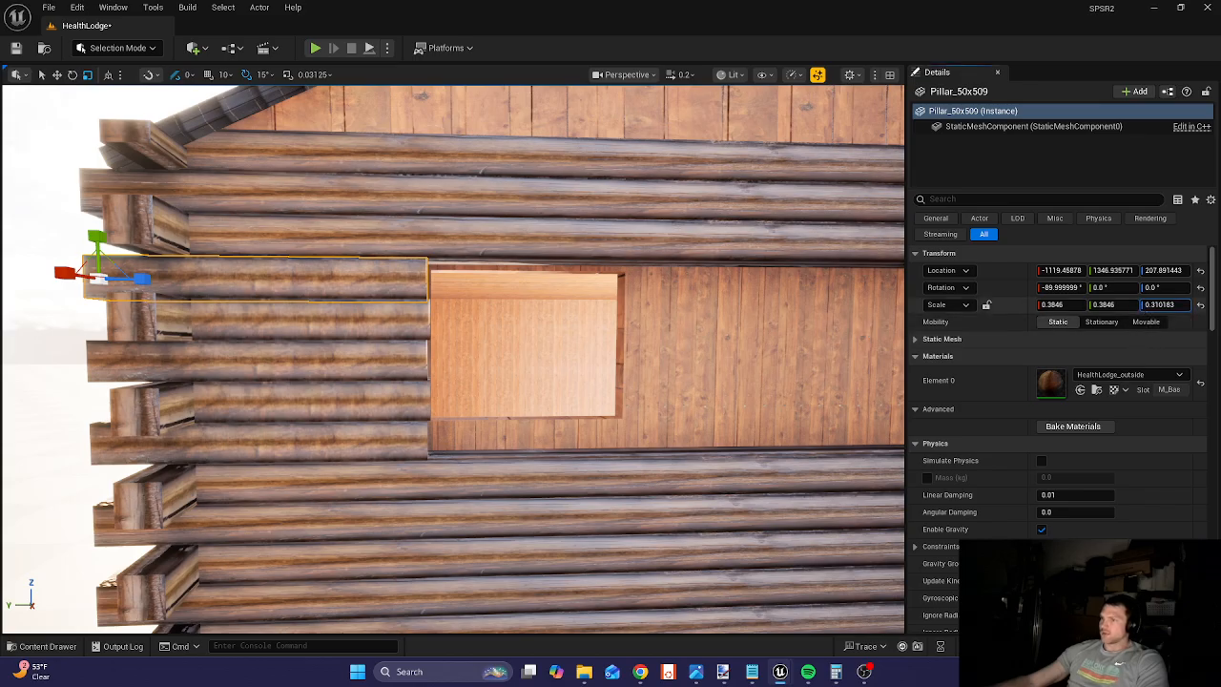
left_click_drag(1160, 306, 1156, 305)
left_click(1155, 305)
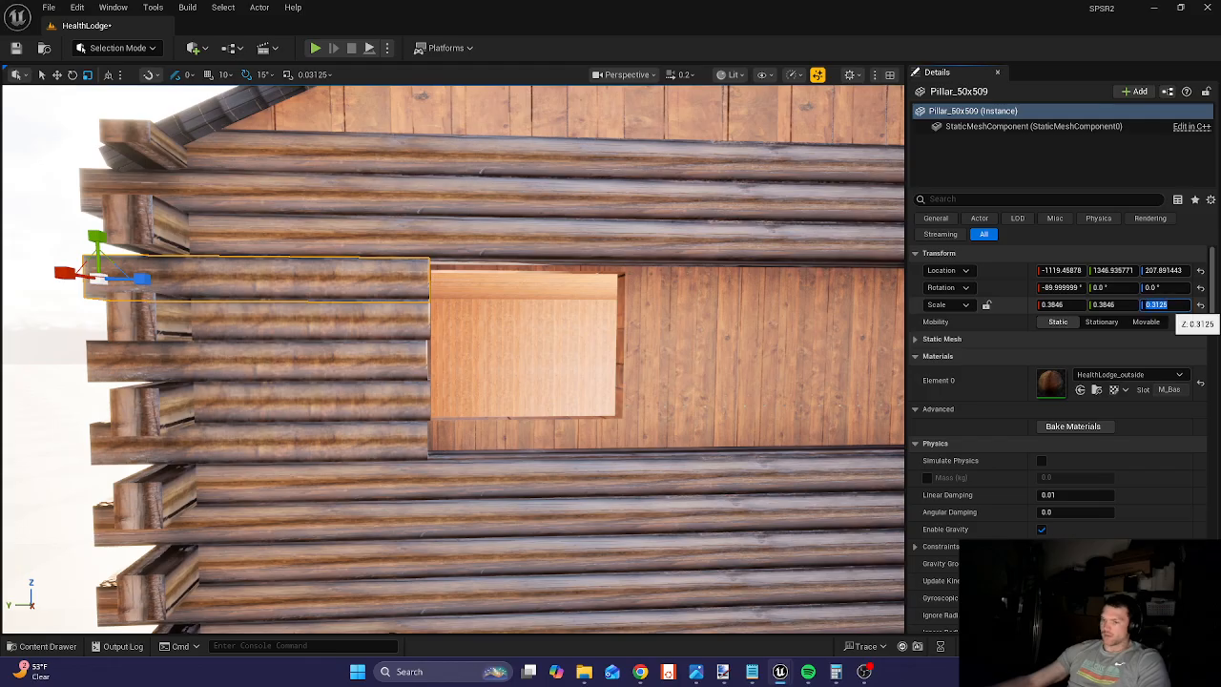
left_click(399, 362, "ctrl")
left_click(406, 446, "ctrl")
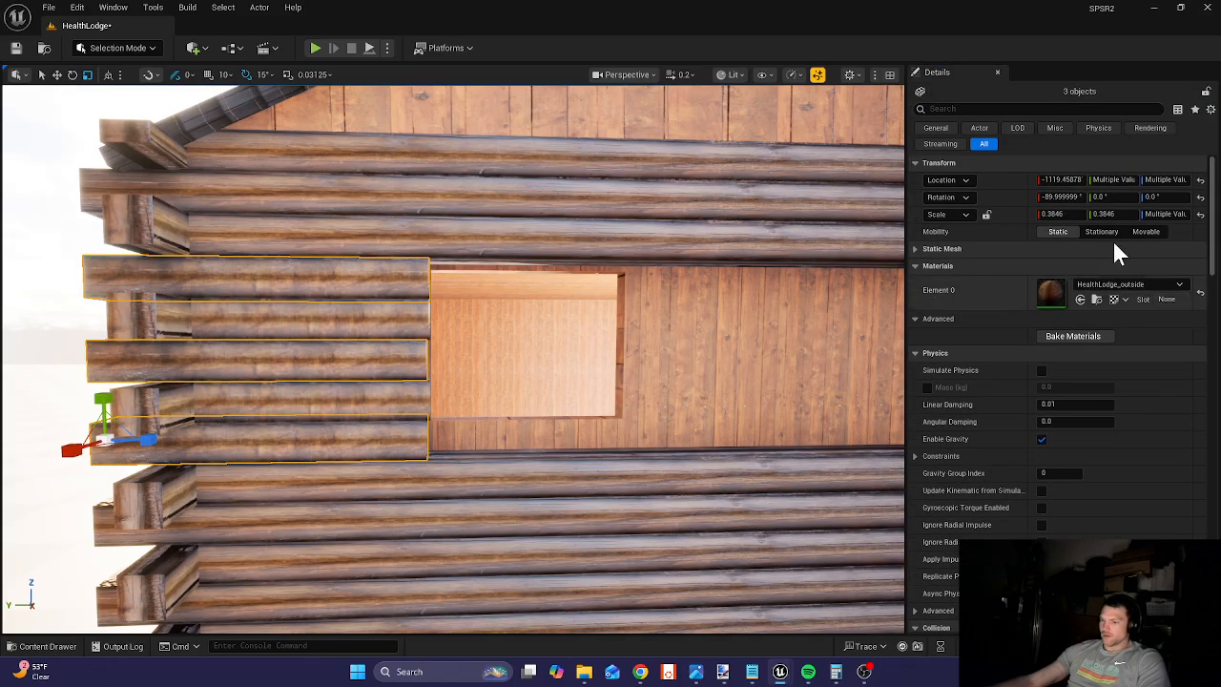
left_click(1166, 214)
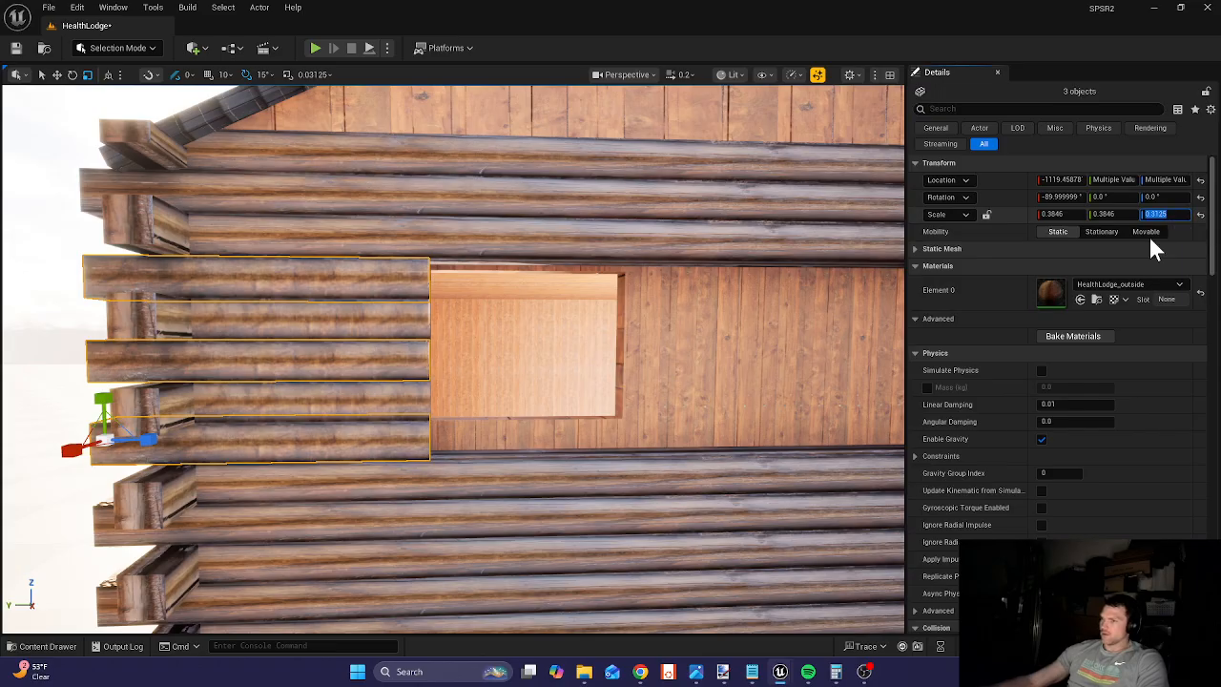
key("Return")
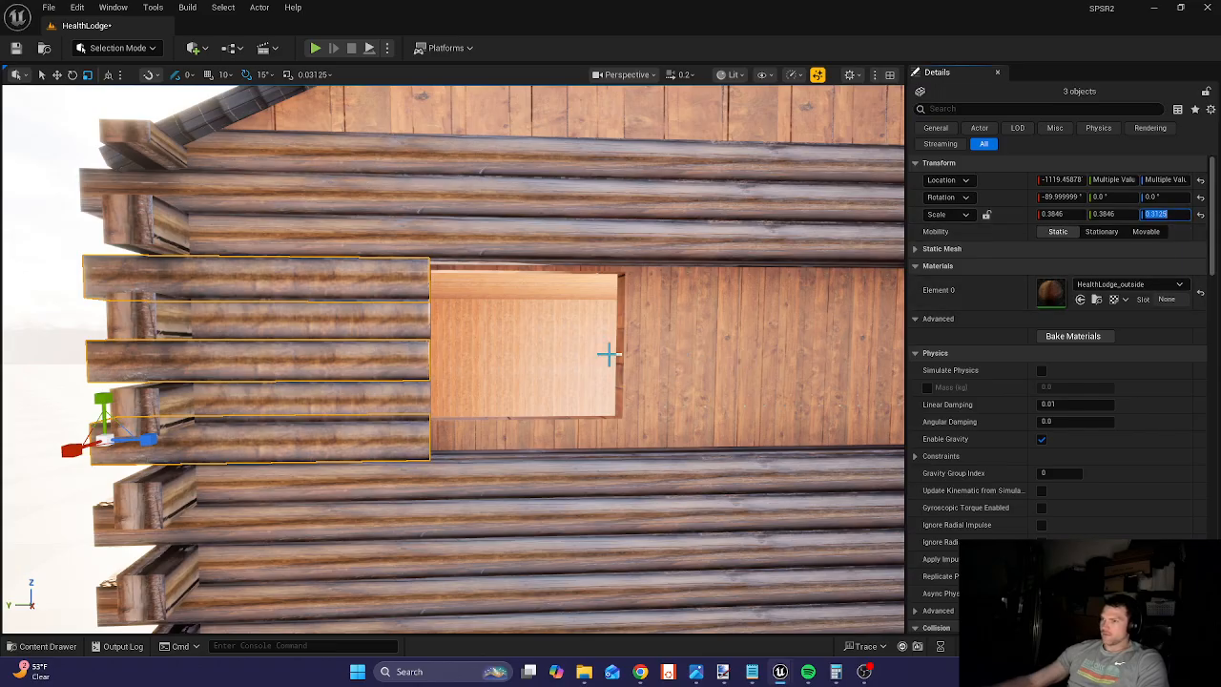
left_click(301, 403, "ctrl")
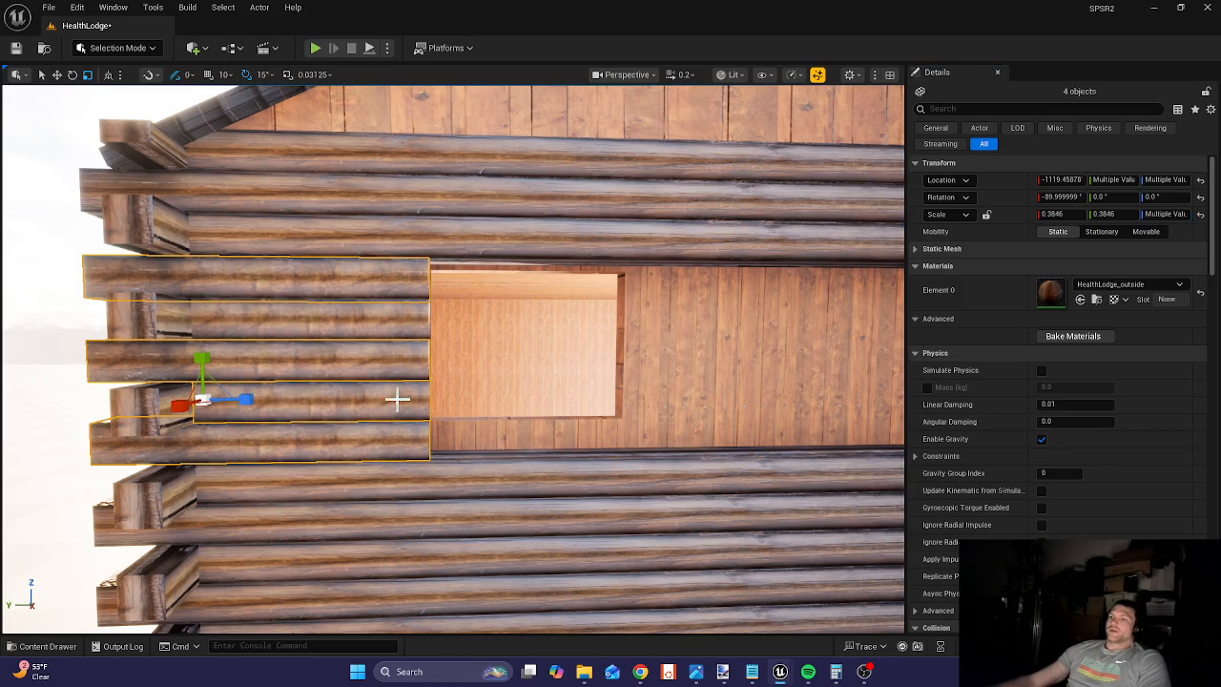
right_click(380, 492)
left_click(336, 515)
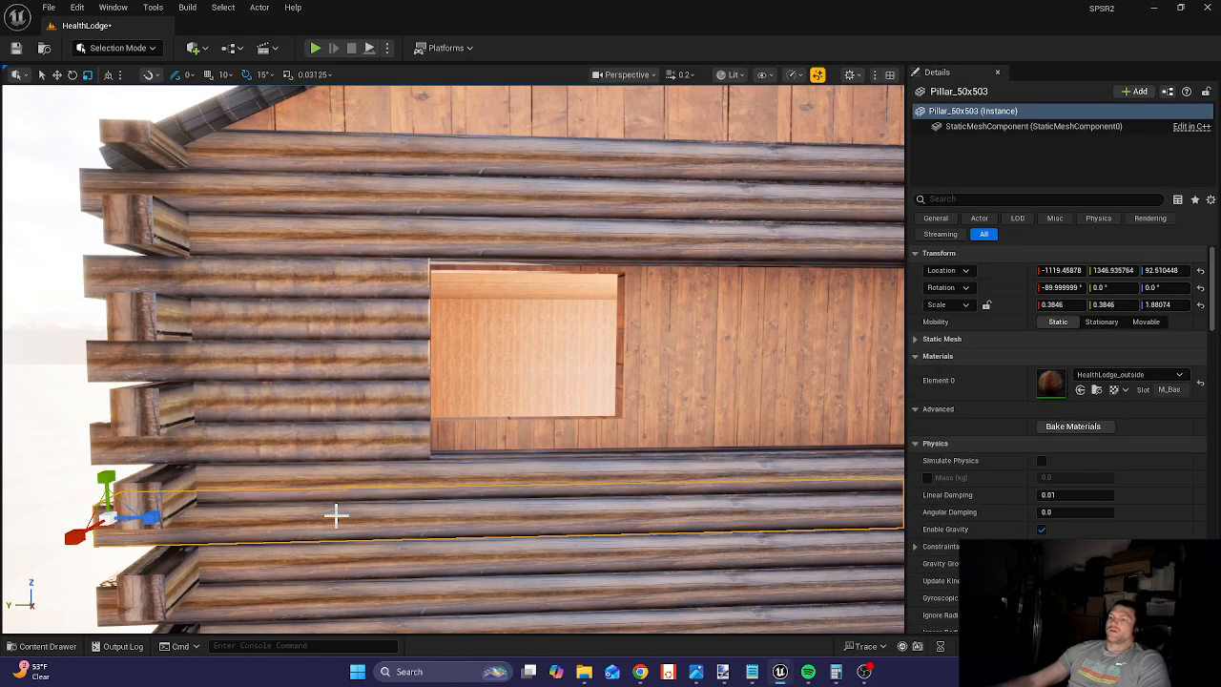
left_click(334, 482)
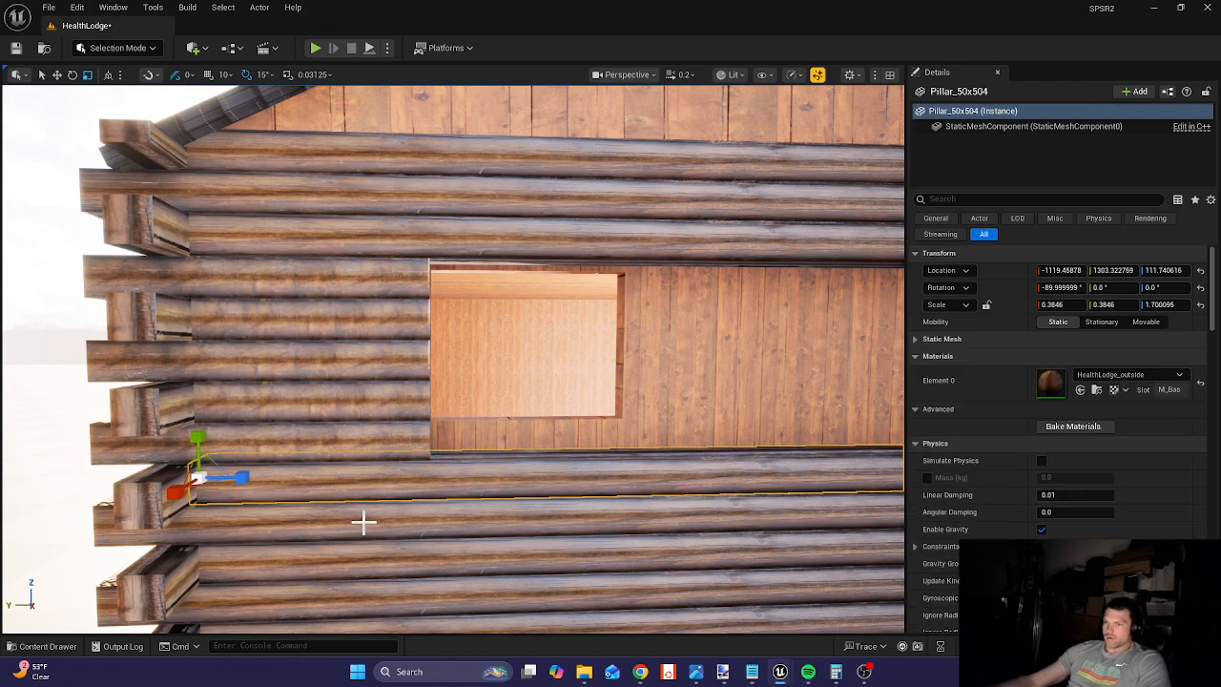
right_click_drag(364, 521, 292, 495)
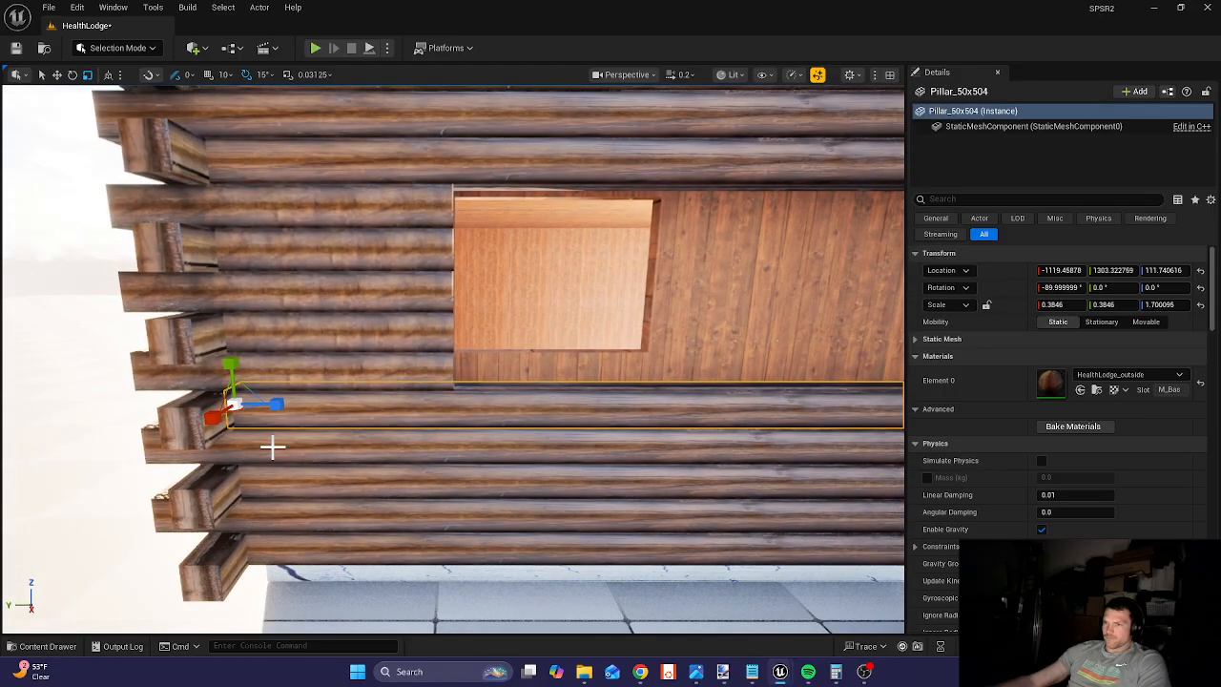
left_click(272, 448)
left_click(275, 490, "ctrl")
left_click(274, 514, "ctrl")
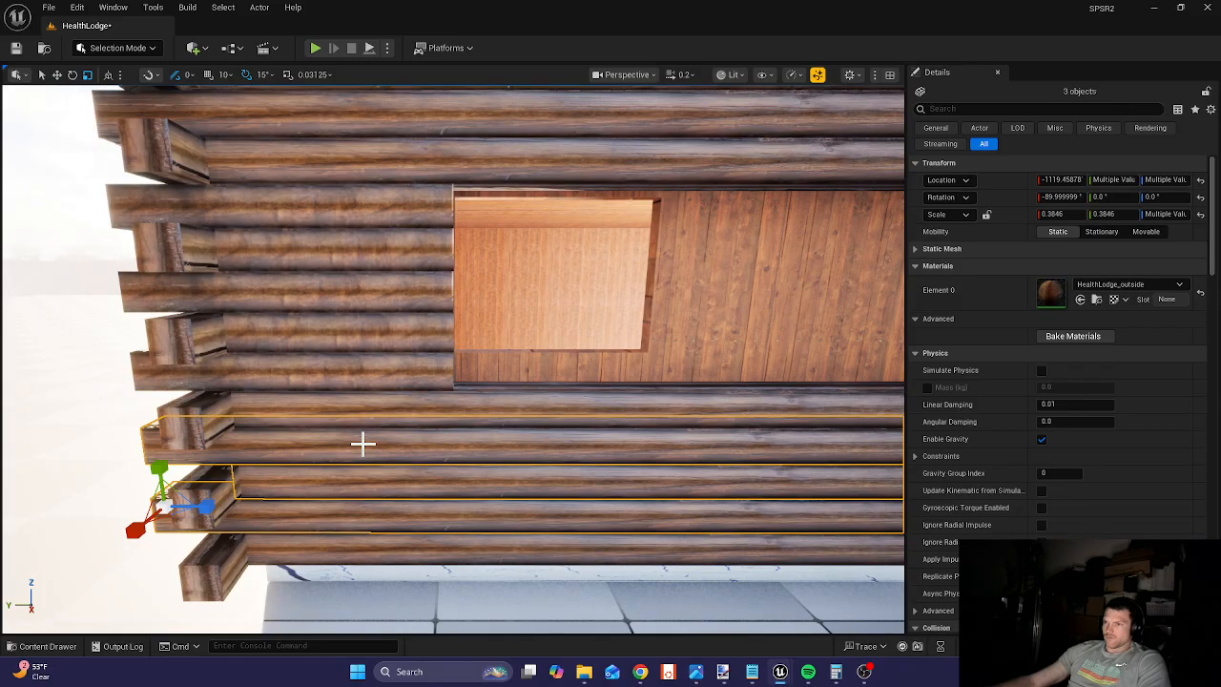
- Duplicate the five shortened logs beside the window and move the copies along the wall past the window's other side
left_click(403, 206)
left_click(389, 254, "ctrl")
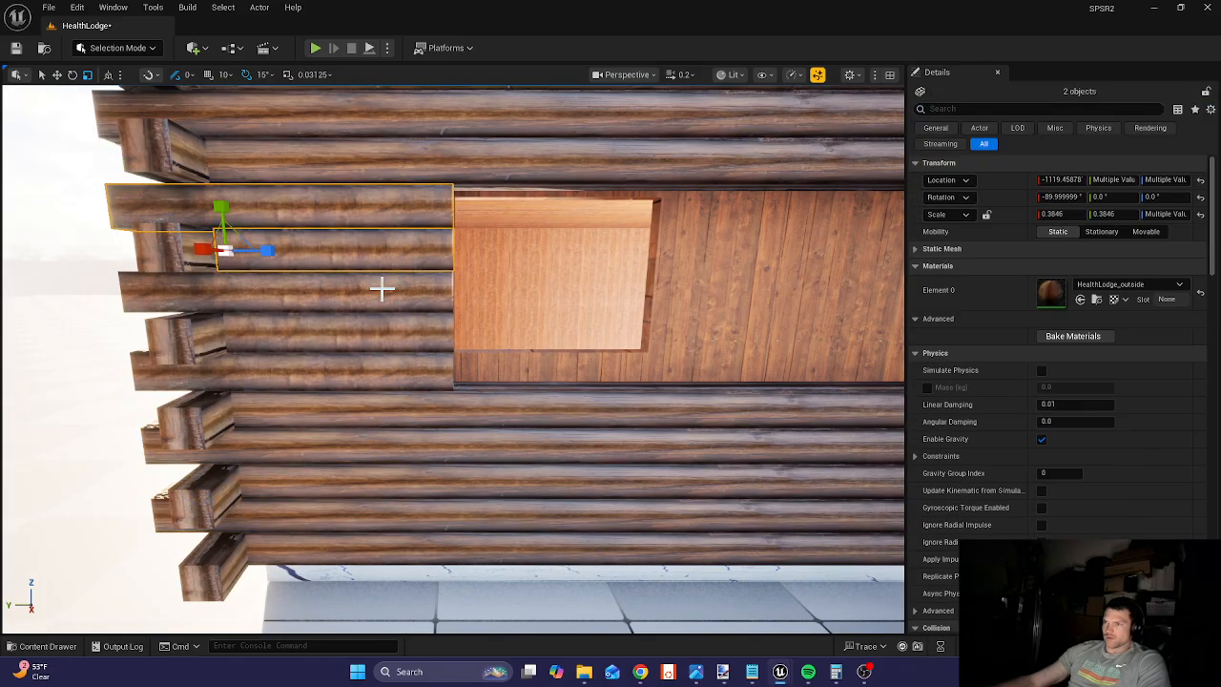
left_click(381, 288, "ctrl")
left_click(381, 327, "ctrl")
left_click(382, 366, "ctrl")
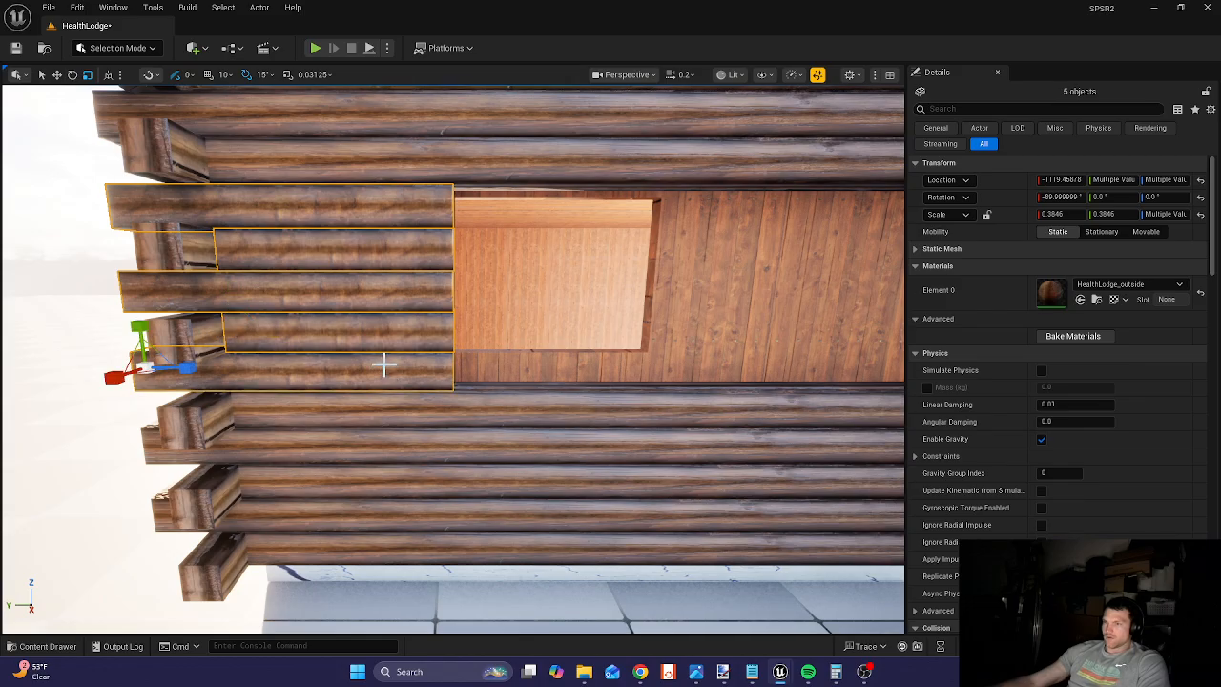
key("e")
key("w")
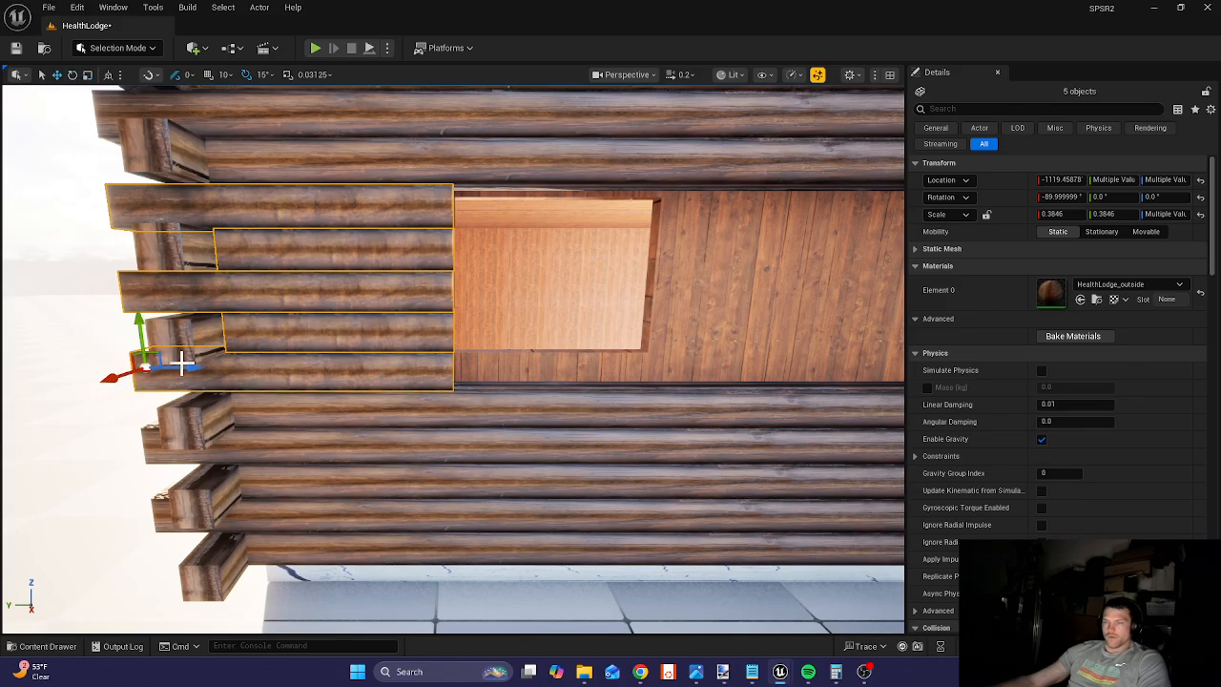
left_click_drag(190, 367, 776, 369)
key("d")
right_click_drag(776, 369, 706, 387)
- Move the two shorter duplicated logs toward the window so their ends line up with the three longer copies
key("r")
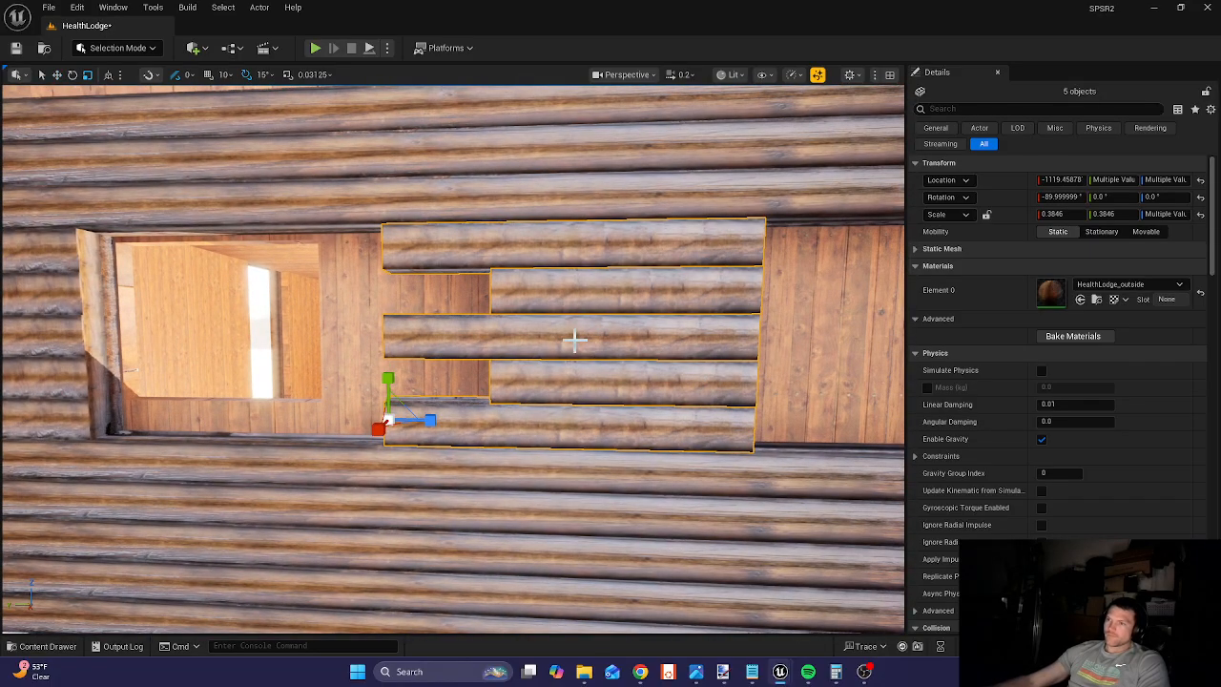
right_click_drag(610, 343, 617, 343)
key("a")
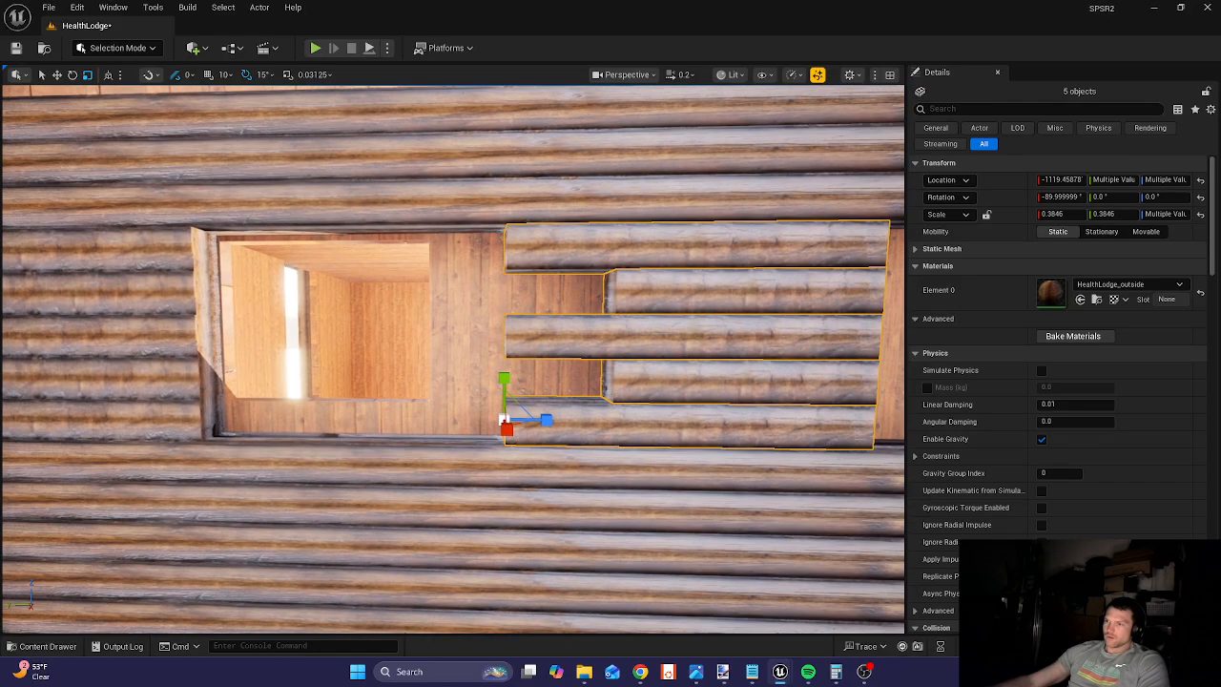
left_click(651, 298)
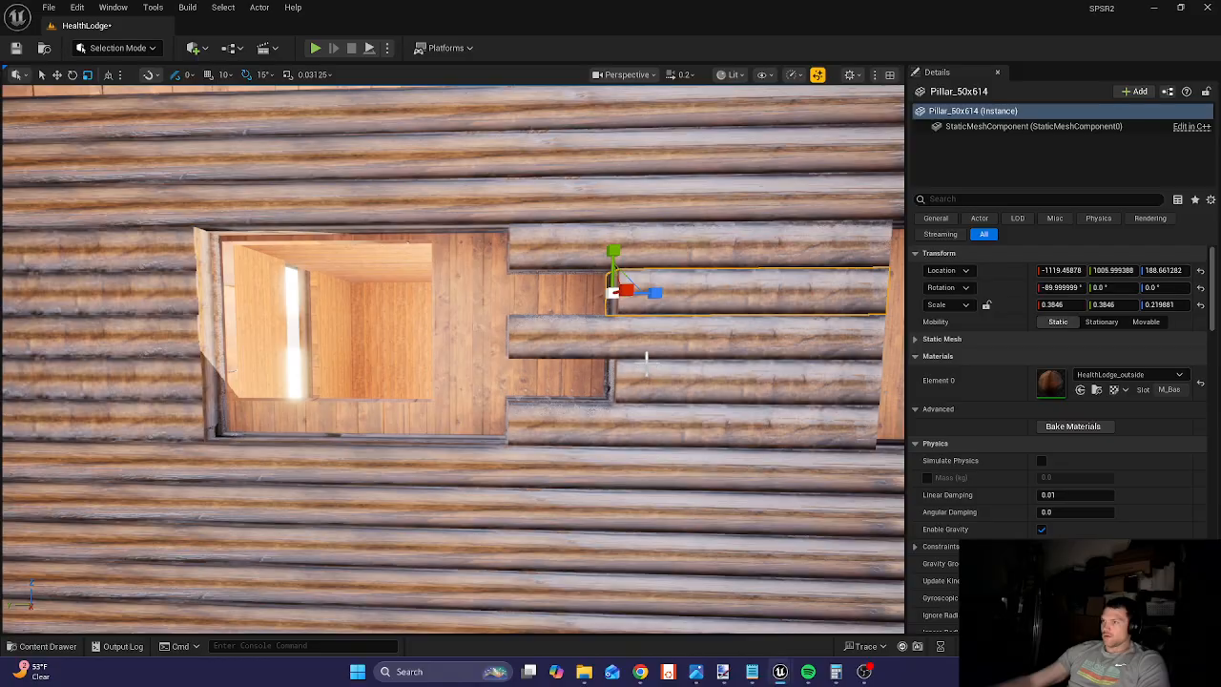
left_click(646, 379)
left_click(649, 295, "ctrl")
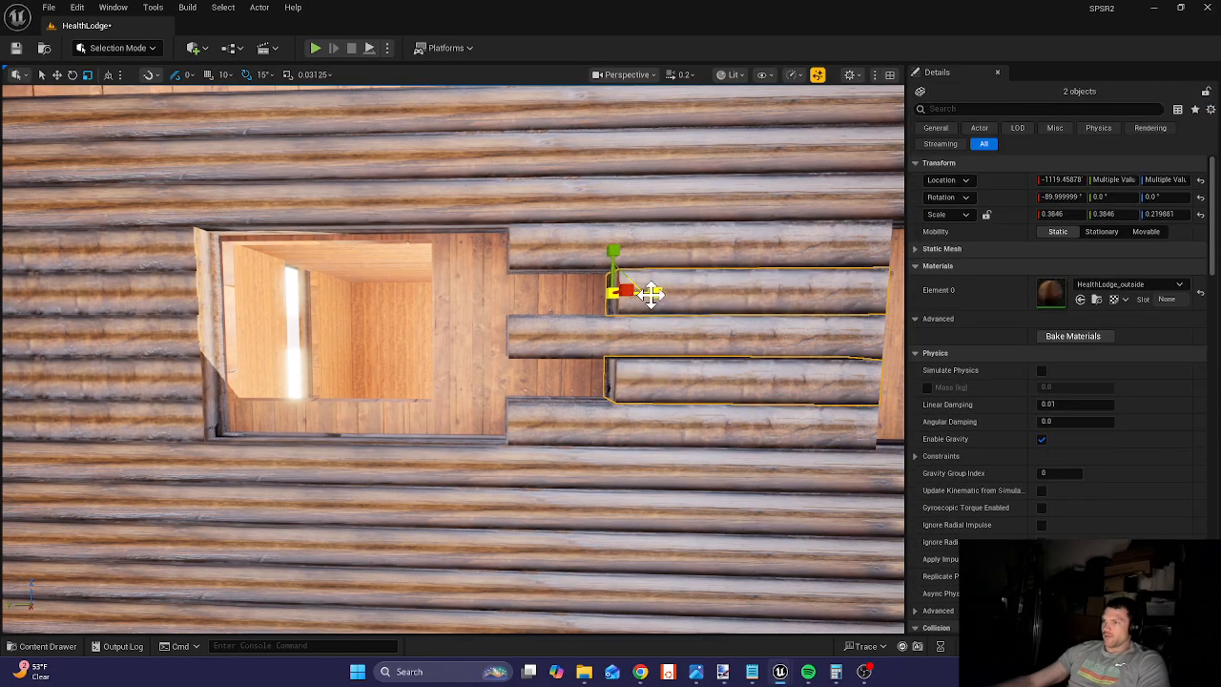
left_click_drag(660, 296, 557, 305)
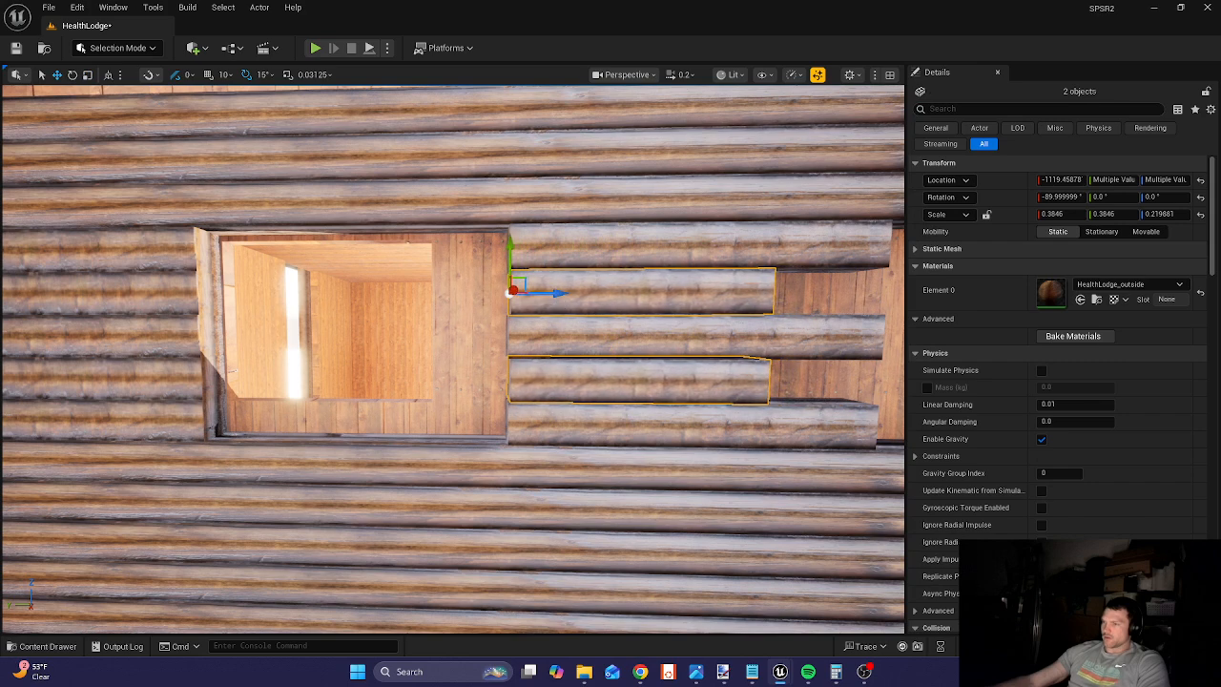
- Move the five duplicated short logs together along the wall so their ends meet the window frame's edge
mouse_move(577, 338)
right_mouse_down()
mouse_move(554, 334)
mouse_move(577, 338)
right_mouse_up()
mouse_move(471, 347)
right_mouse_down()
mouse_move(458, 345)
mouse_move(471, 347)
right_mouse_up()
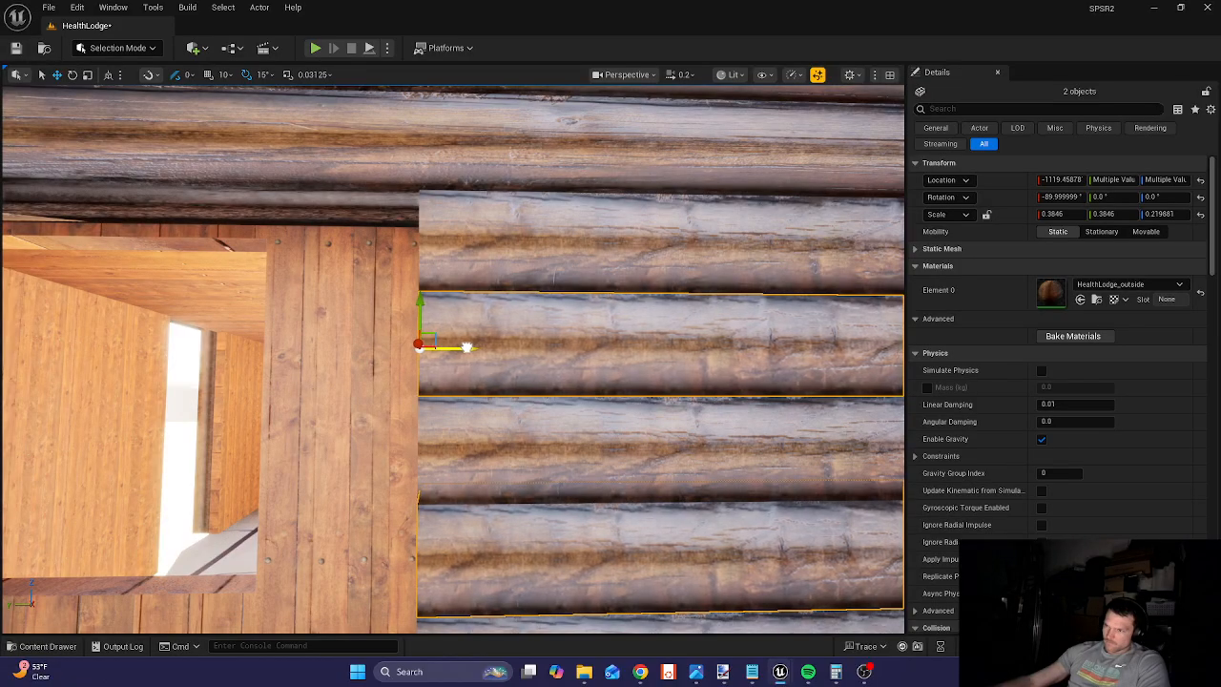
left_click(488, 258, "ctrl")
left_click(472, 438, "ctrl")
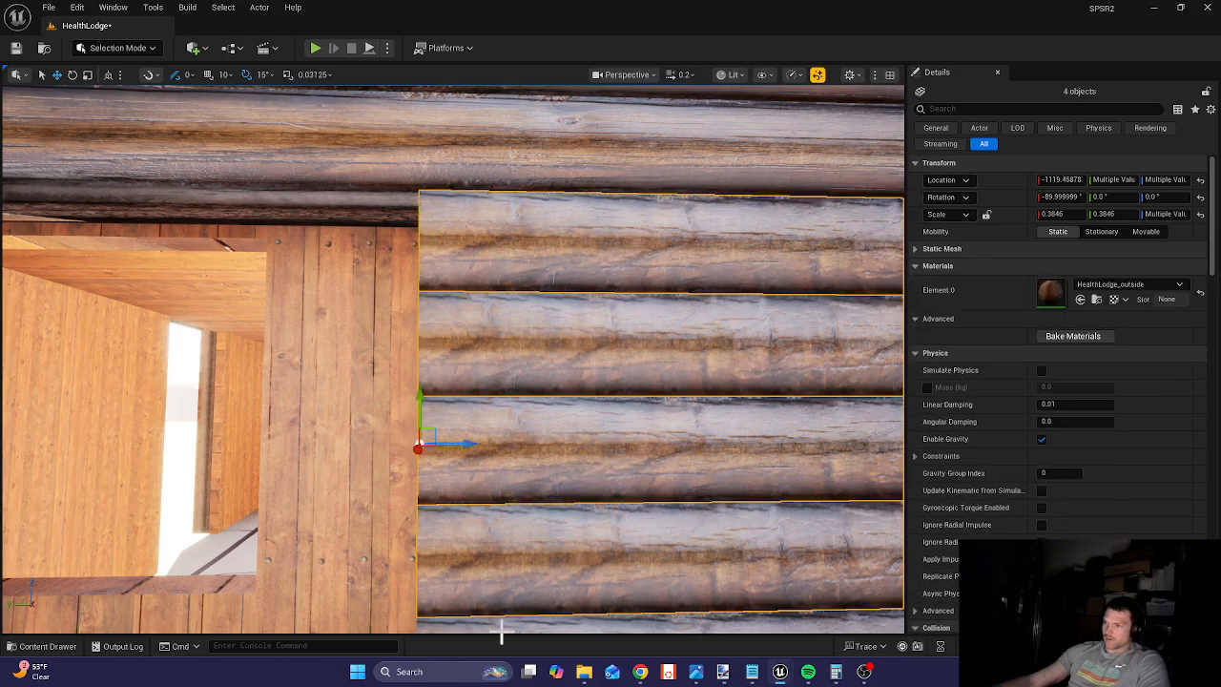
right_click_drag(512, 573, 466, 485)
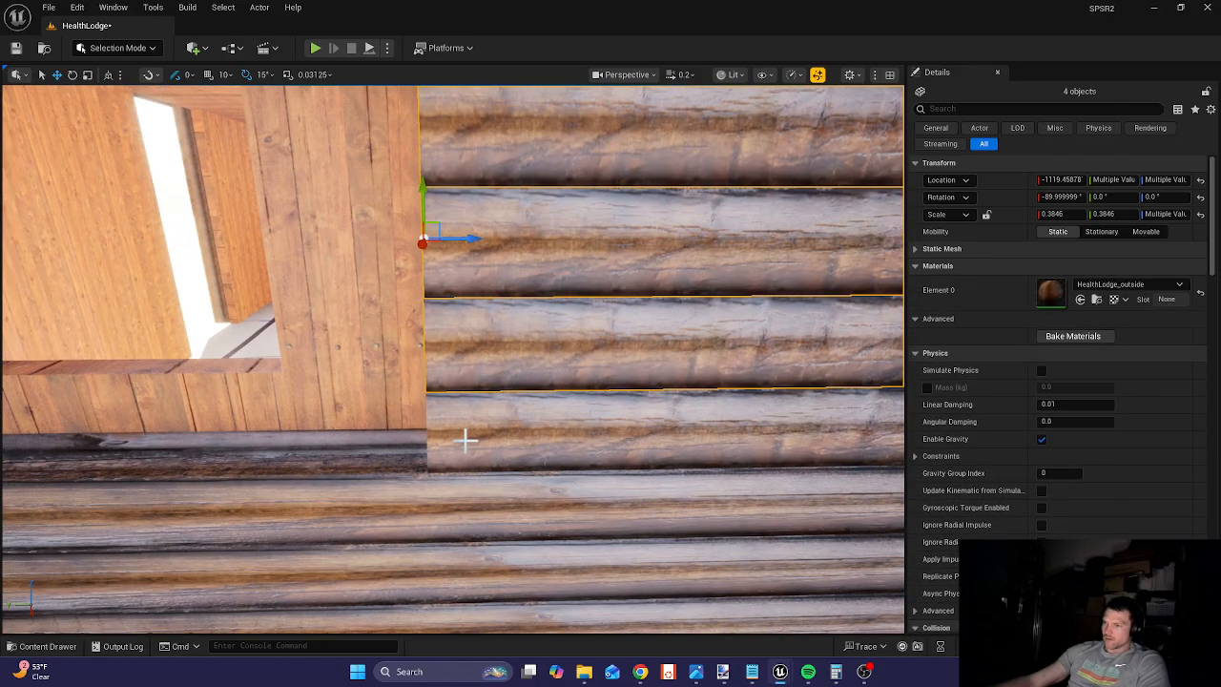
left_click(466, 439, "ctrl")
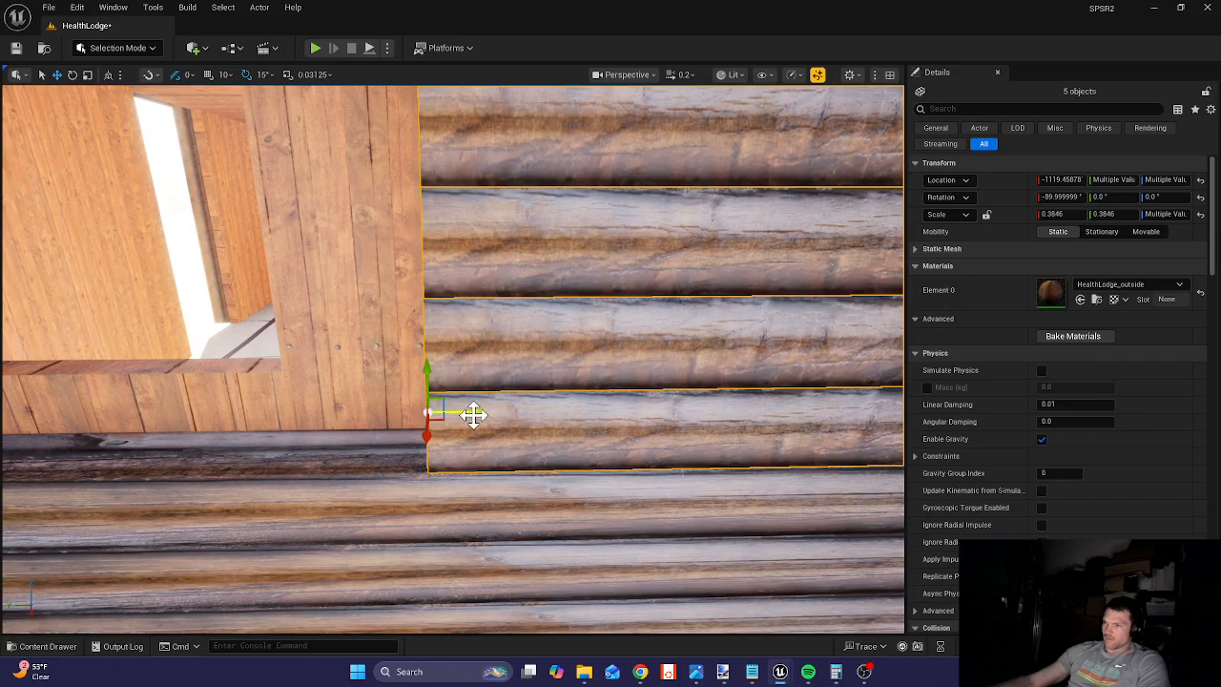
left_click_drag(473, 413, 321, 420)
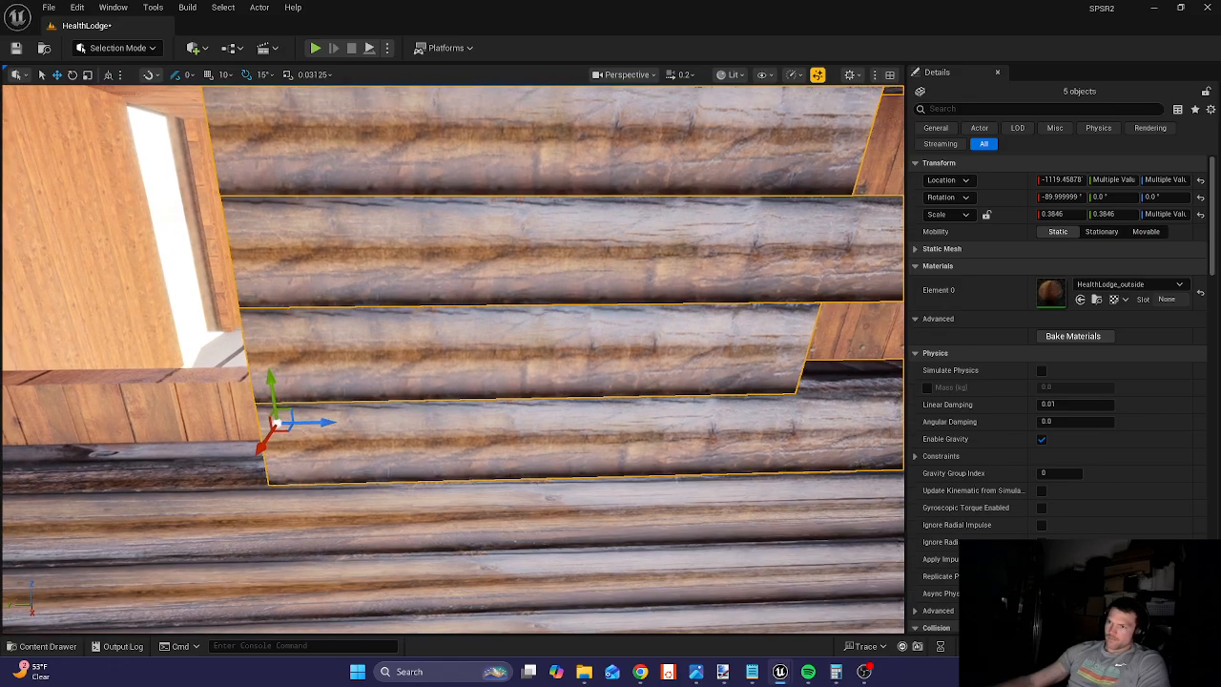
right_click_drag(320, 420, 493, 436)
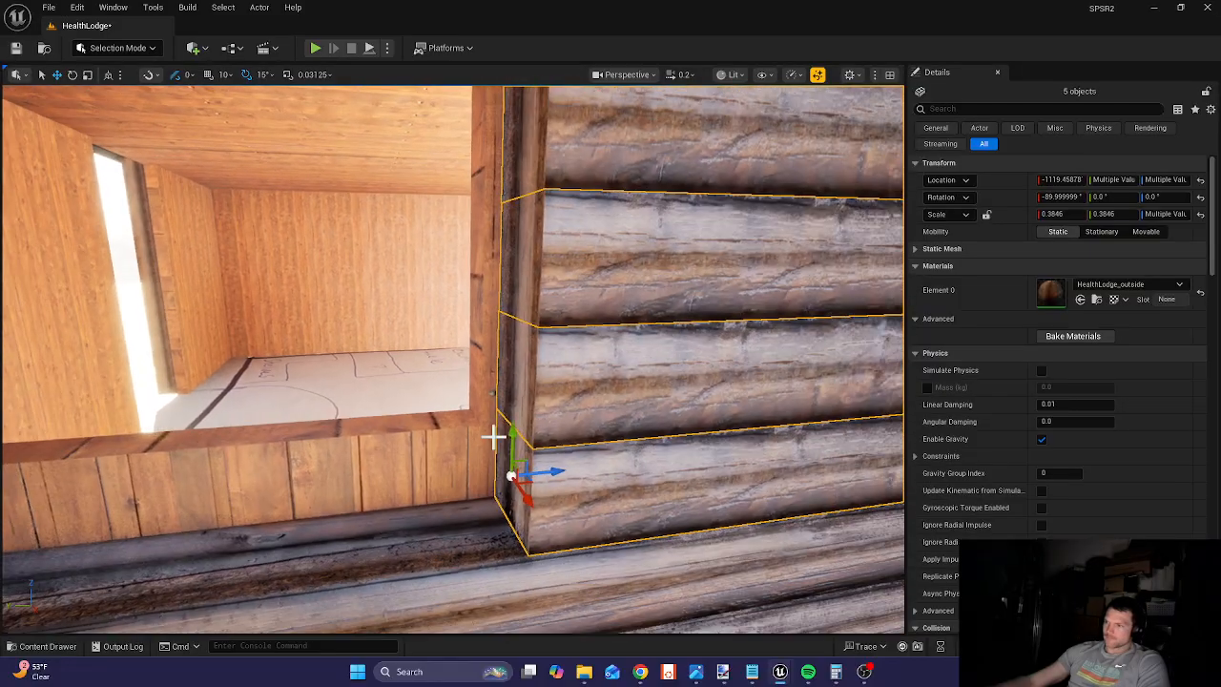
left_click_drag(545, 469, 532, 473)
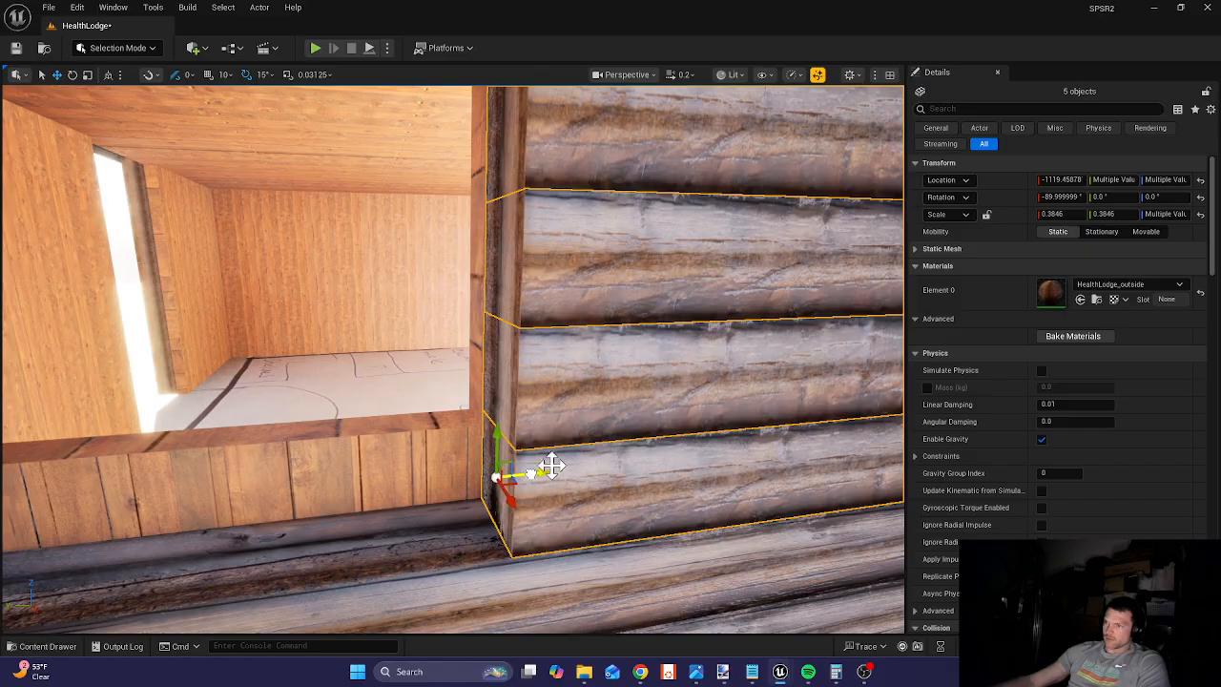
right_click_drag(553, 466, 620, 457)
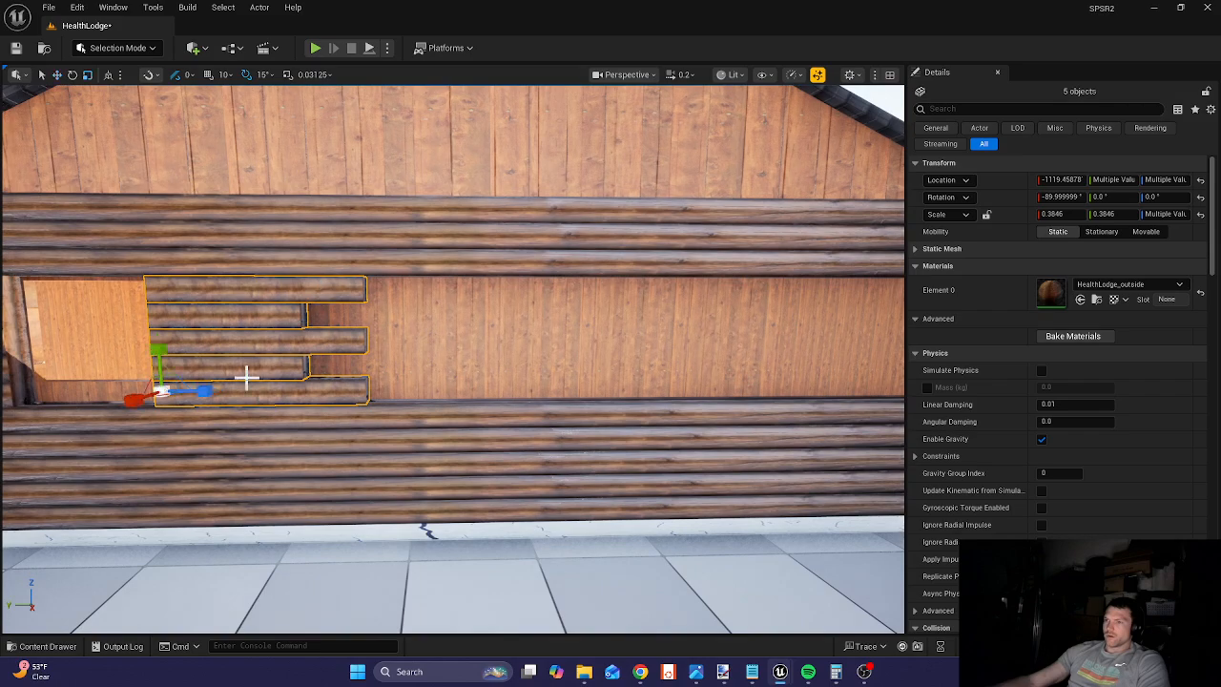
- Stretch the five logs beyond the window along their length so they fill the wall through to the building's corner
left_click_drag(200, 390, 206, 391)
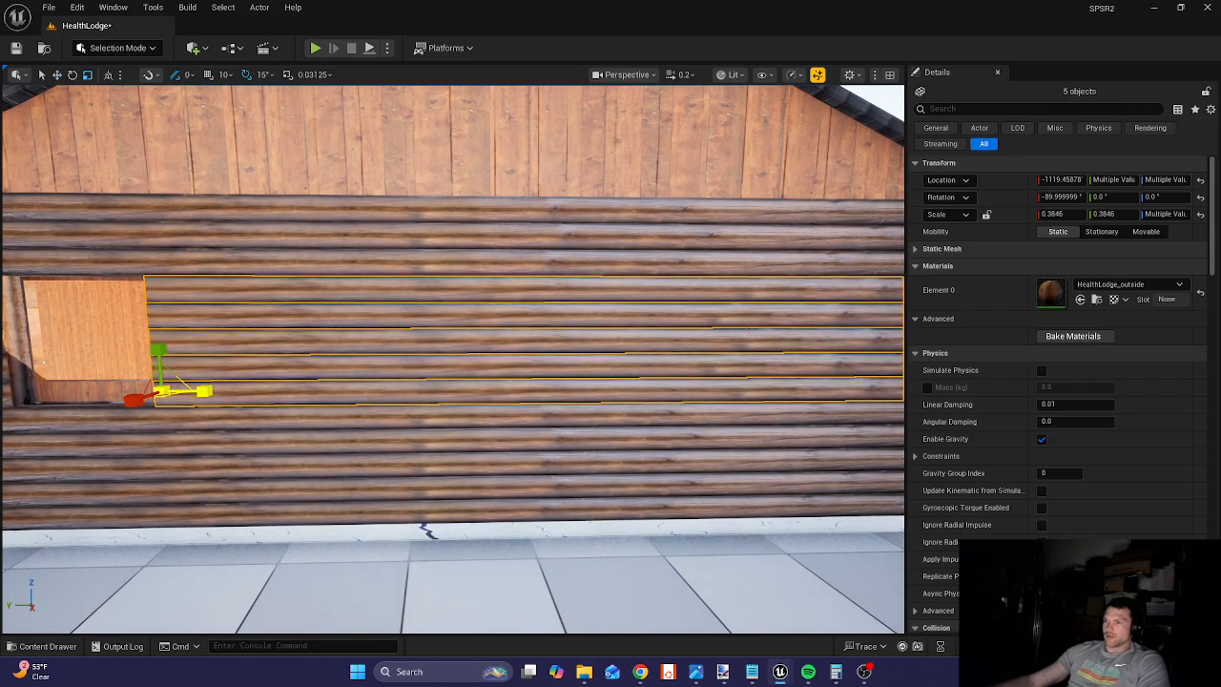
right_click_drag(225, 391, 163, 398)
left_click_drag(135, 392, 120, 392)
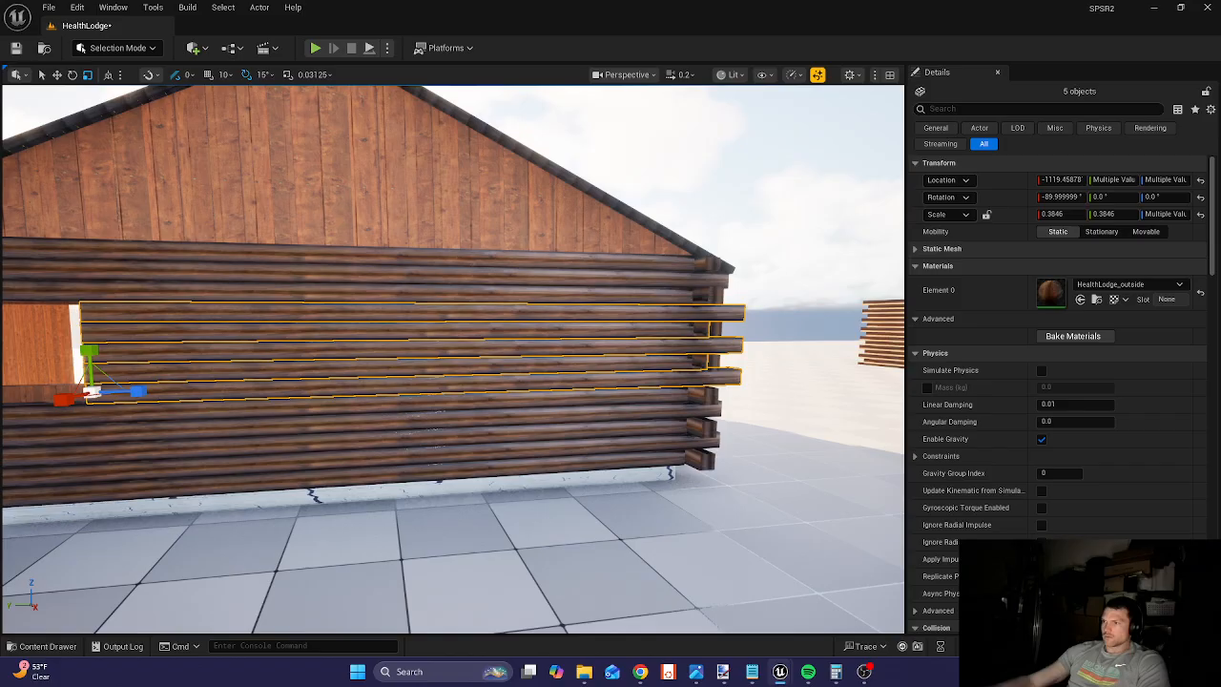
key("w")
mouse_move(120, 392)
right_mouse_down()
mouse_move(139, 390)
mouse_move(99, 381)
mouse_move(114, 382)
right_mouse_up()
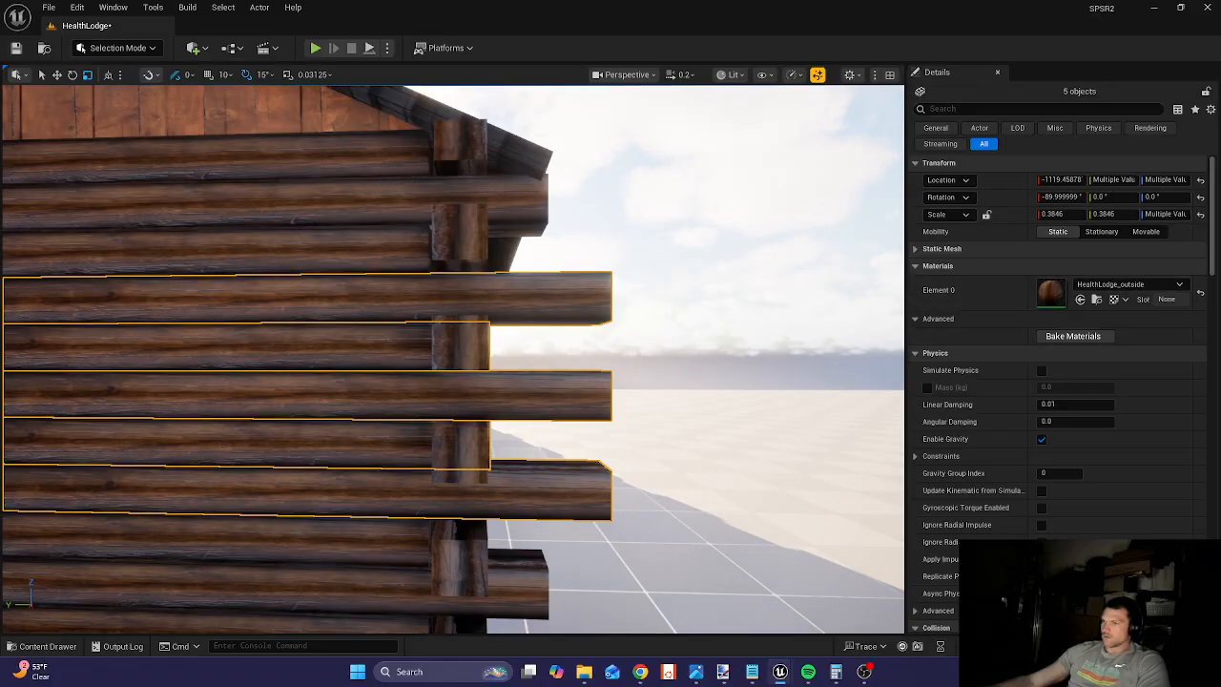
key("s")
right_click_drag(668, 286, 657, 293)
right_click_drag(521, 303, 521, 303)
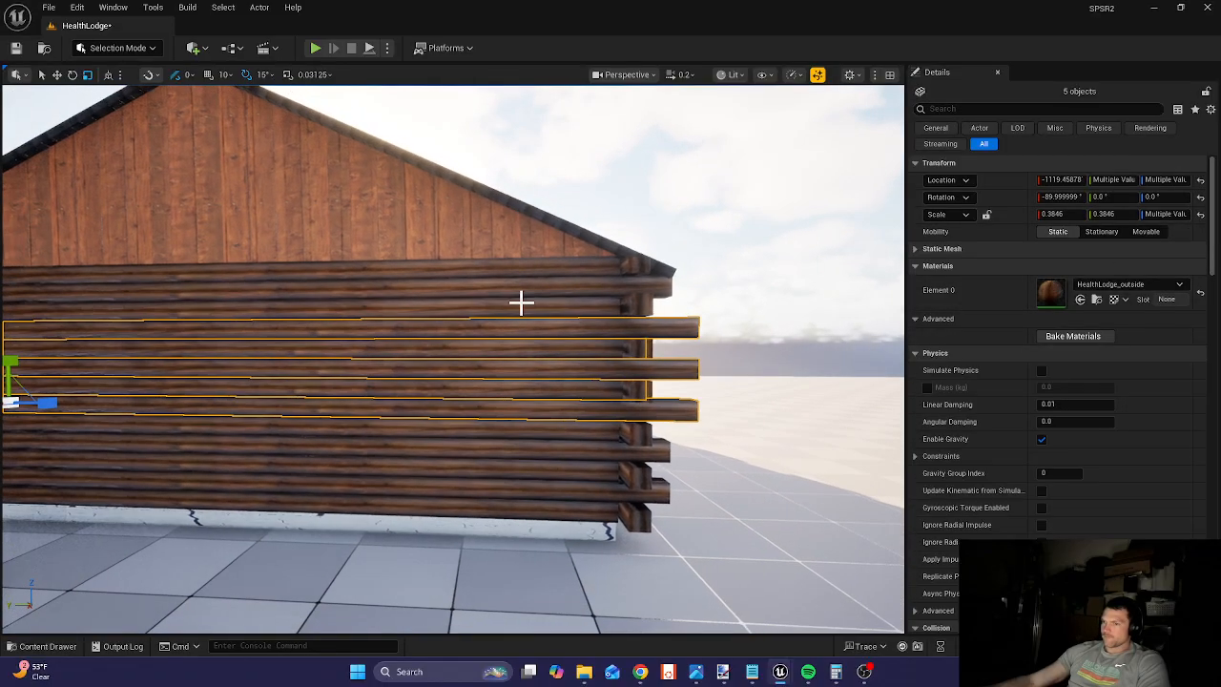
left_click_drag(42, 403, 42, 403)
right_click_drag(497, 379, 497, 379)
key("w")
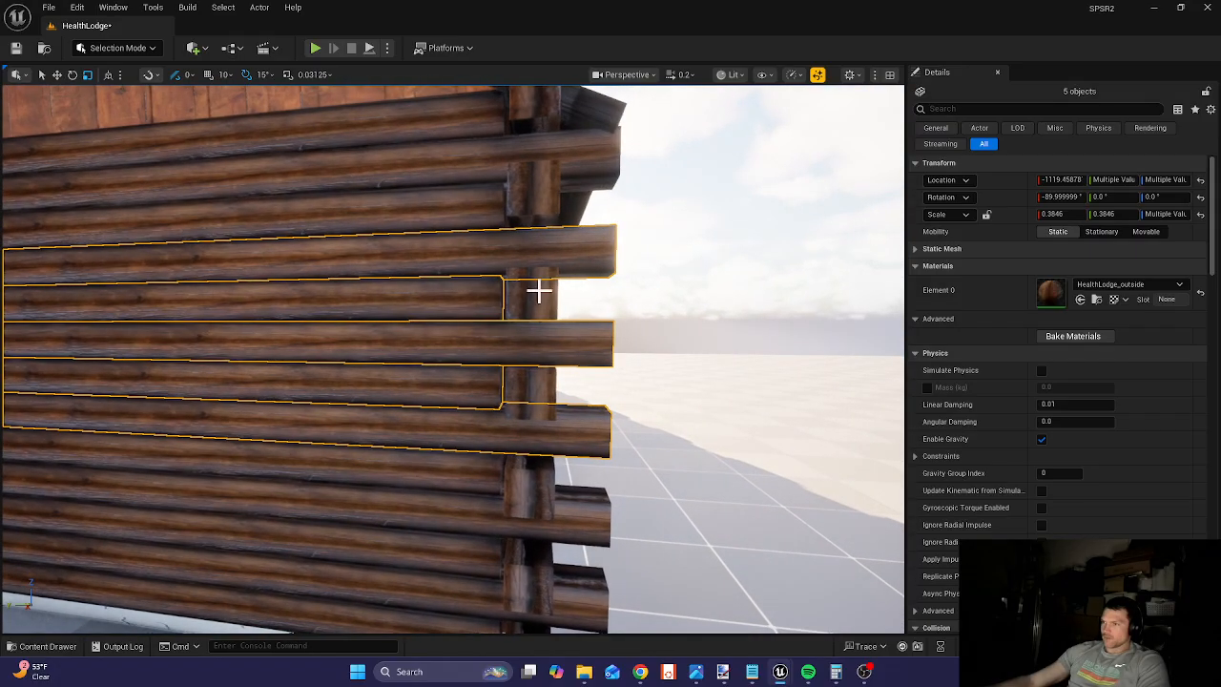
- Set the Z scale of the two recessed logs between the three protruding ones to 1.29
left_click(468, 298)
left_click(480, 393, "ctrl")
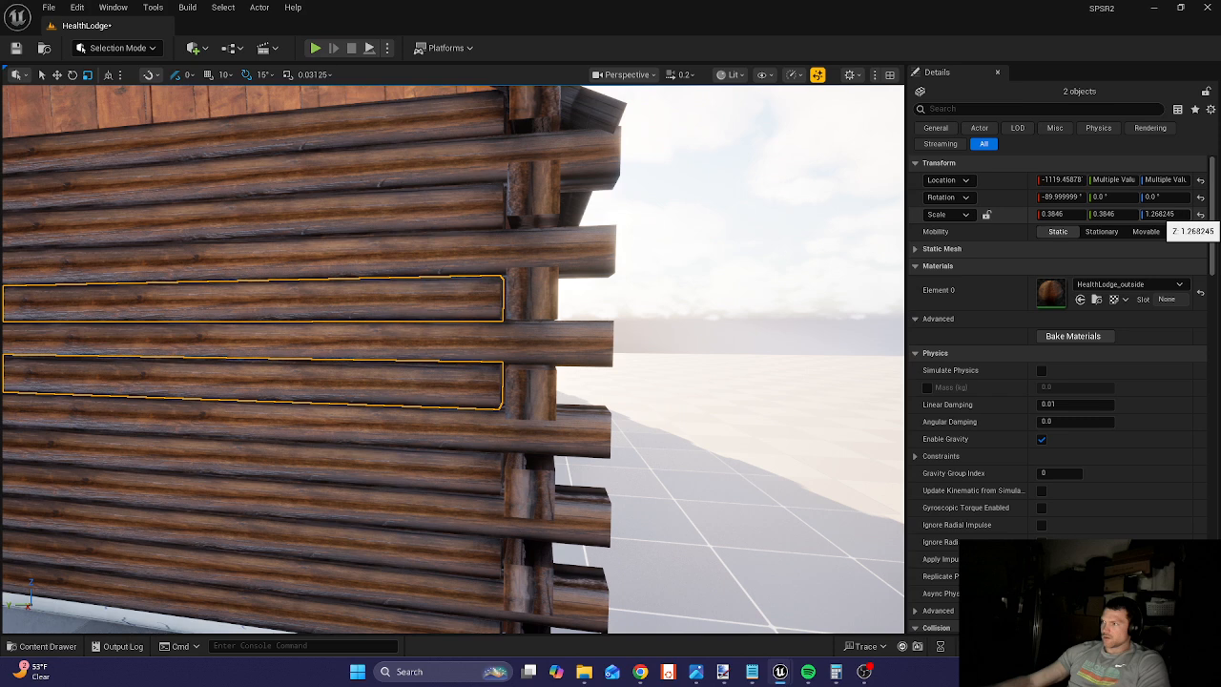
left_click_drag(1158, 215, 1199, 220)
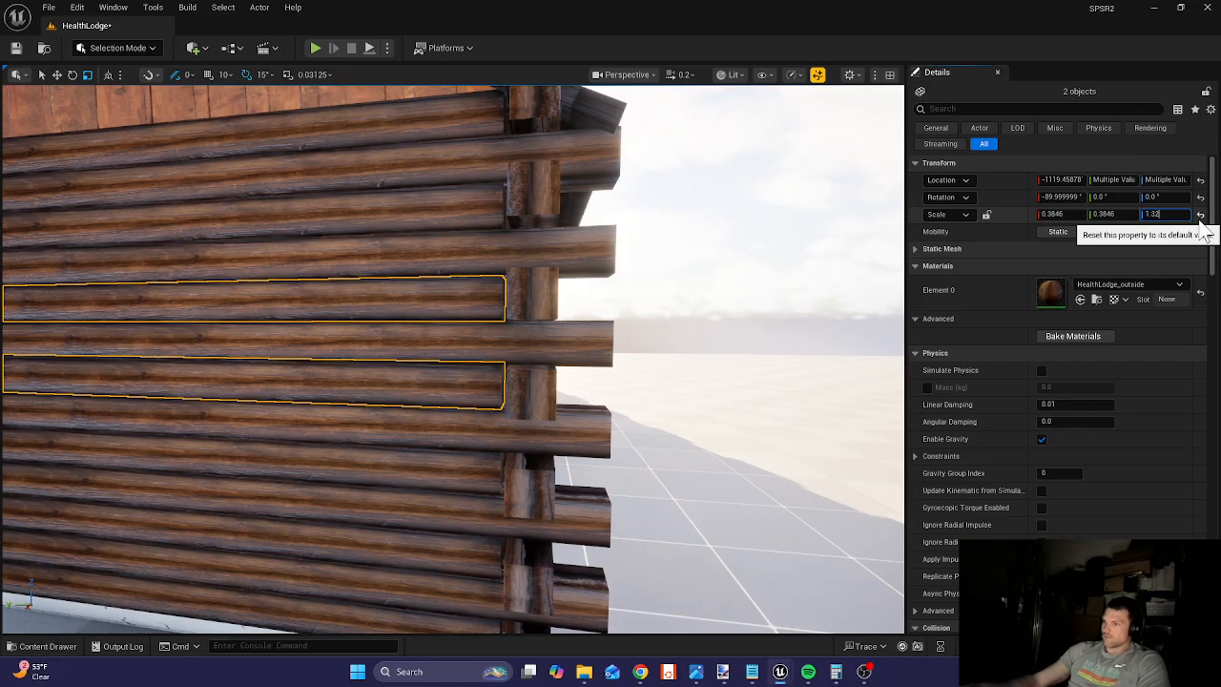
key("Return")
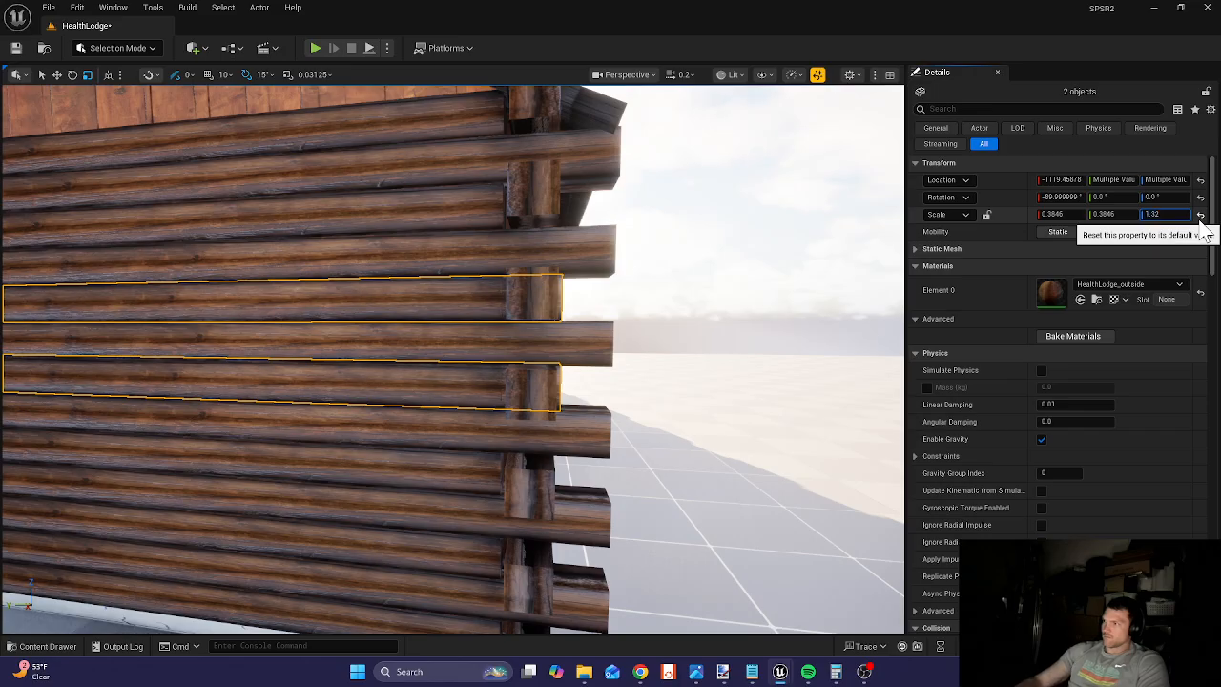
type("1.29")
key("Return")
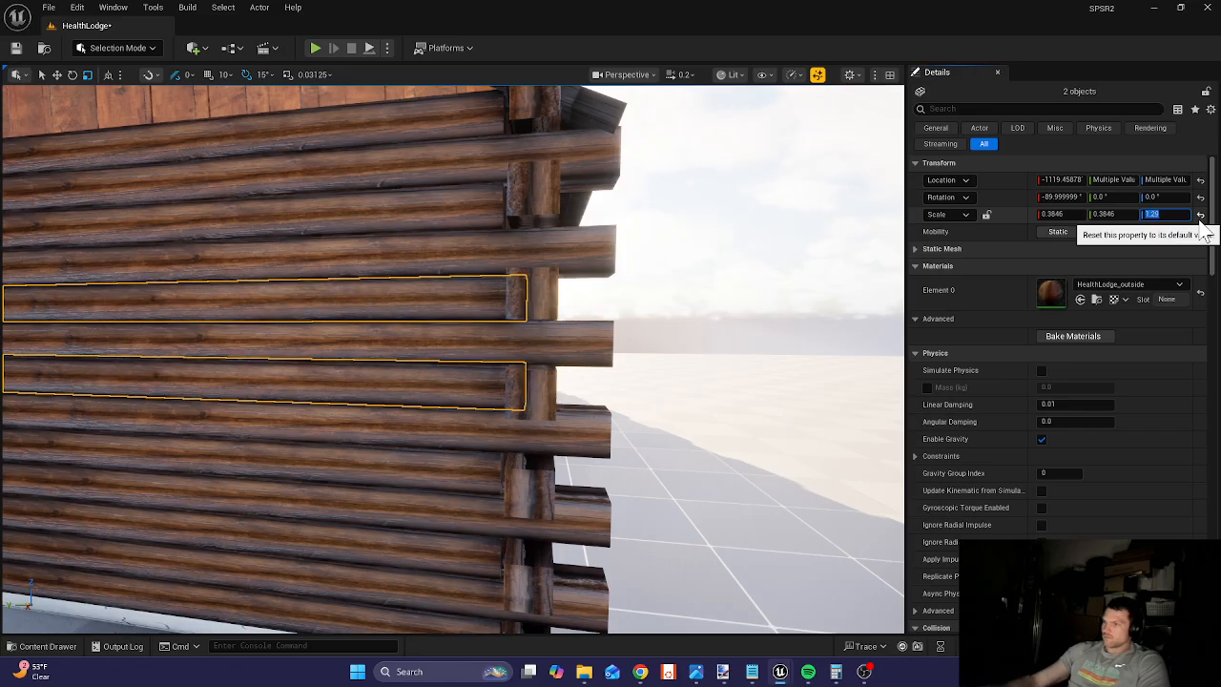
left_click(558, 365)
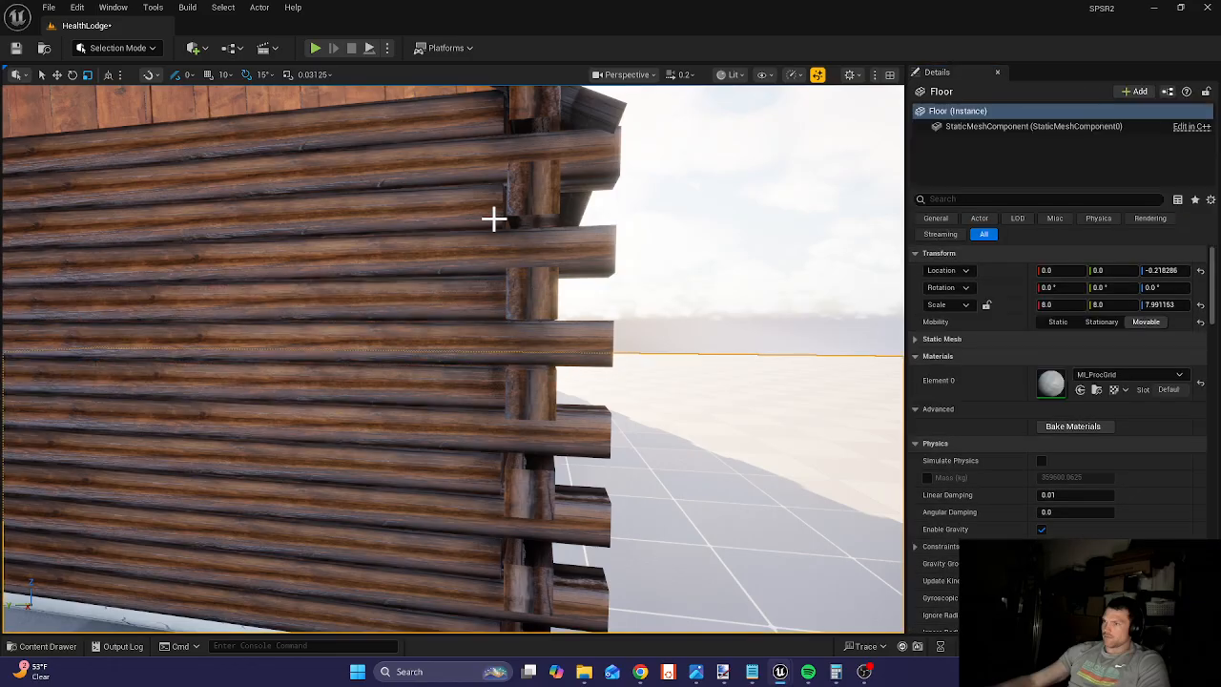
- Lengthen the five recessed full-length logs above and below the window row slightly toward the corner posts, to a Z scale of about 1.71
left_click(484, 207)
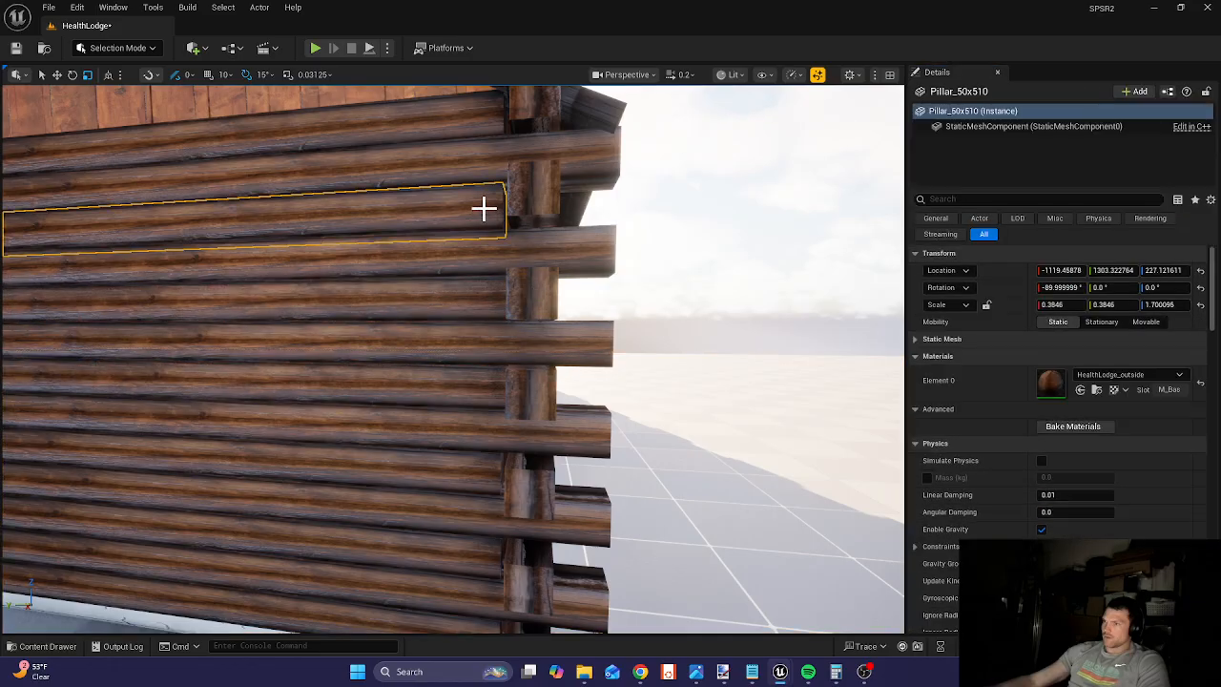
left_click(493, 118, "ctrl")
left_click(481, 487, "ctrl")
left_click(483, 548, "ctrl")
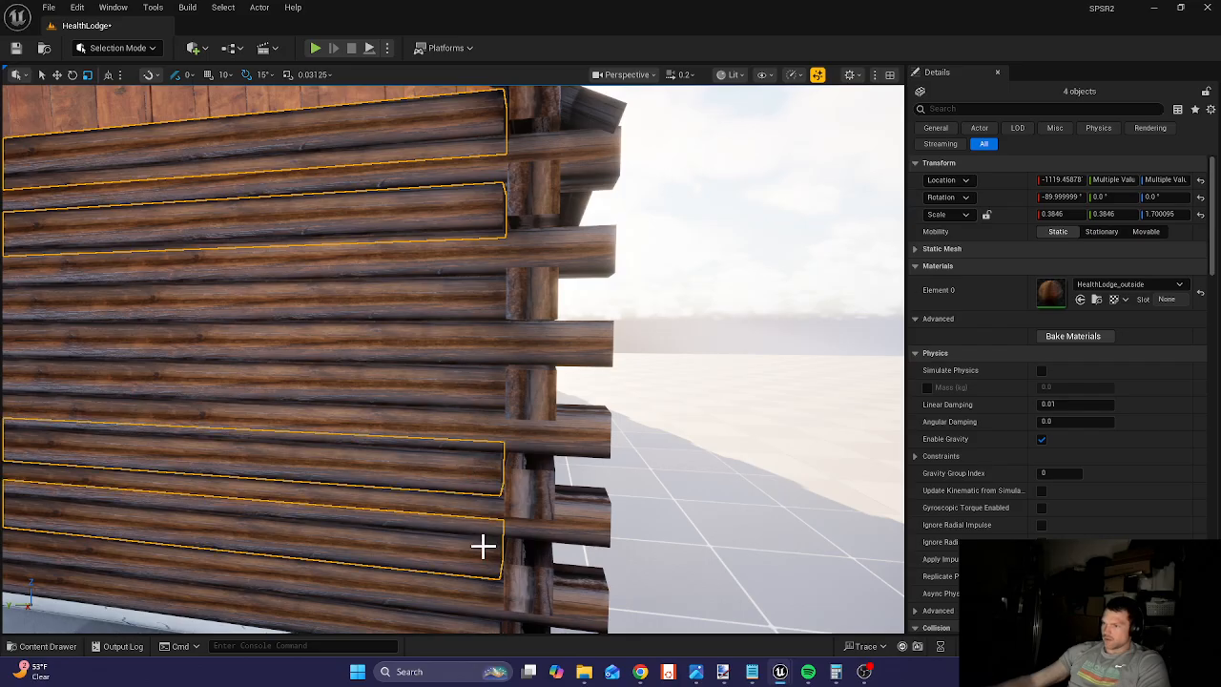
right_click_drag(483, 545, 480, 615)
left_click(464, 479, "ctrl")
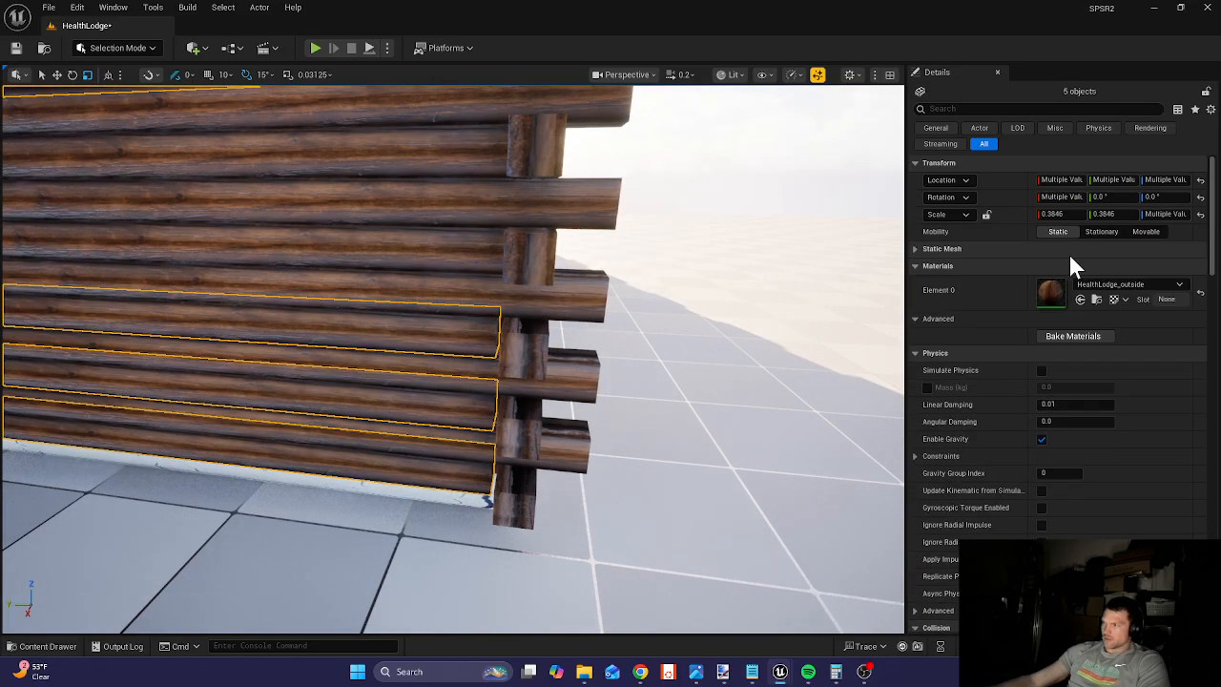
scroll(640, 354, "up", 2)
key("f")
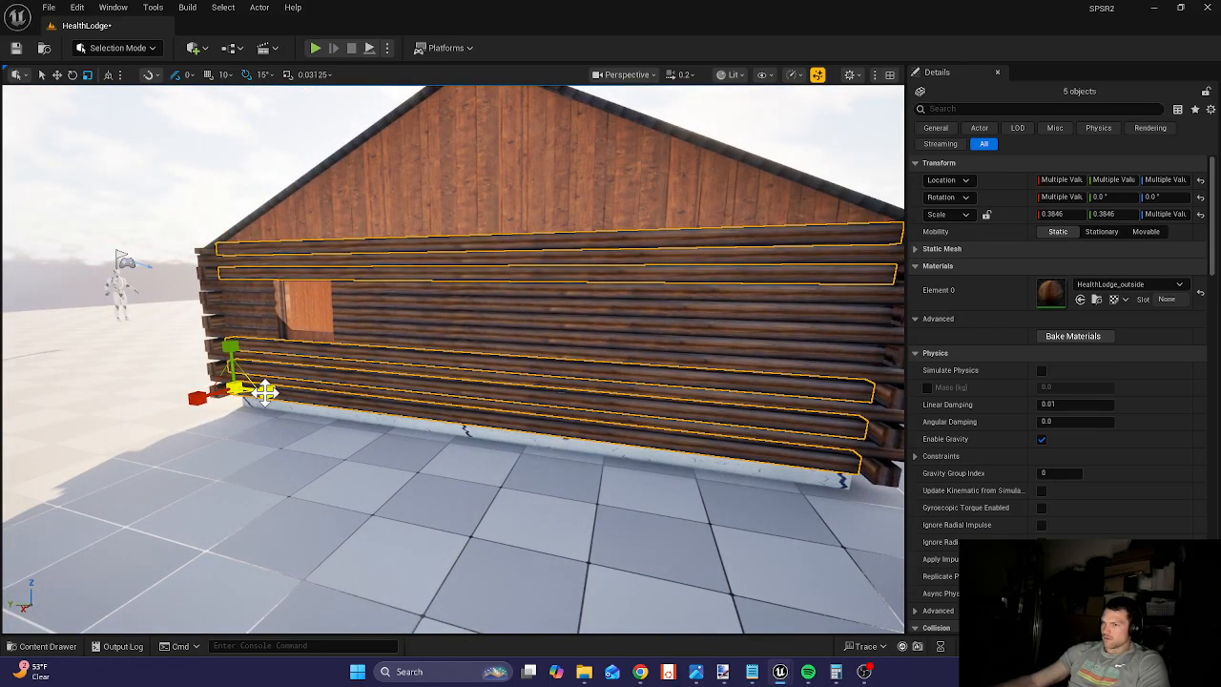
left_click_drag(265, 391, 267, 391)
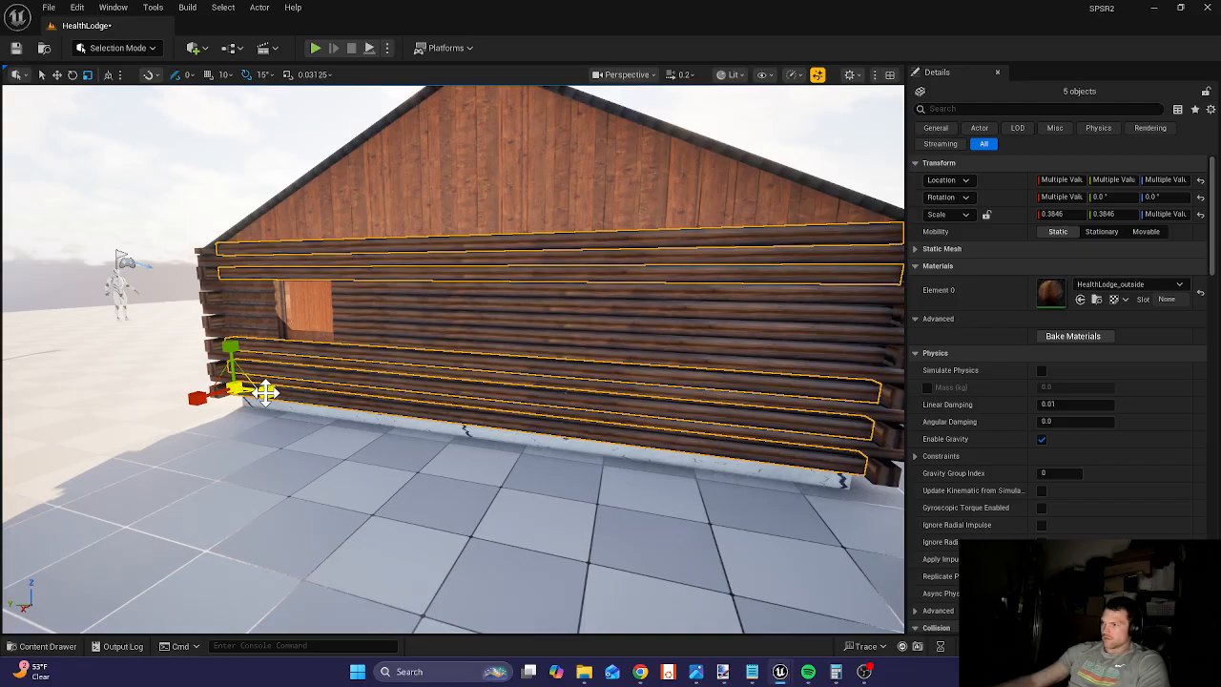
left_click(365, 373)
- Duplicate the lowest short log beside the window and move the copy along the wall across the window's lower edge
right_click_drag(365, 374, 439, 345)
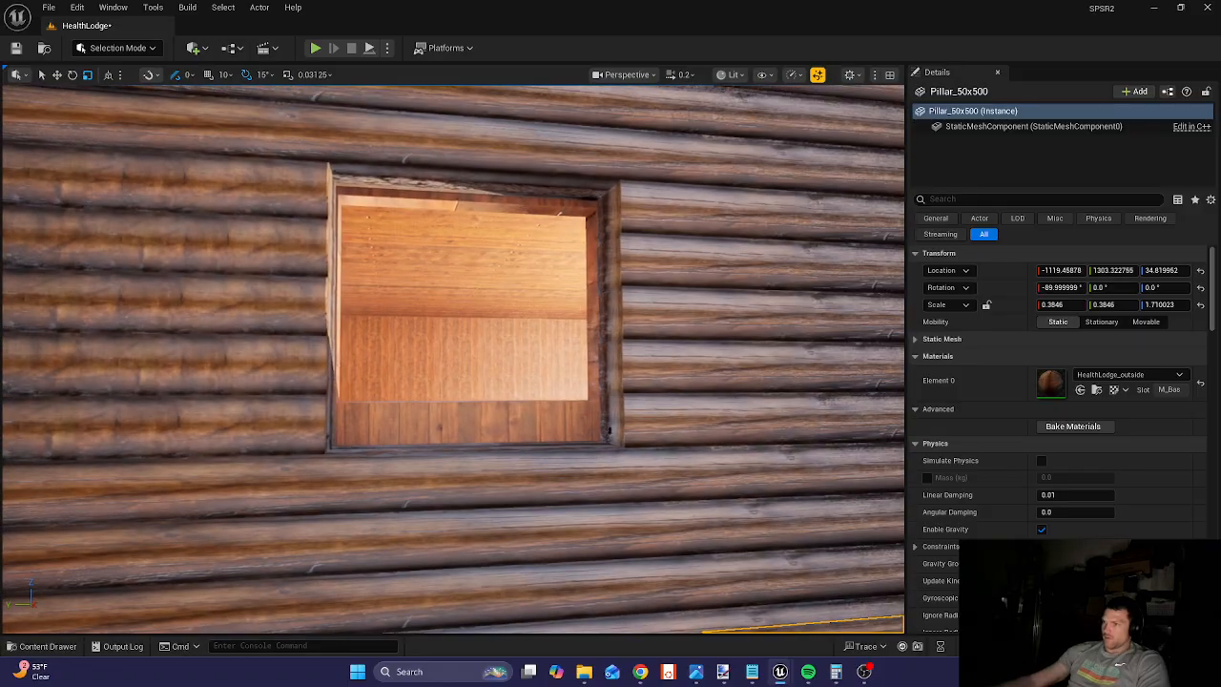
right_click_drag(506, 410, 477, 419)
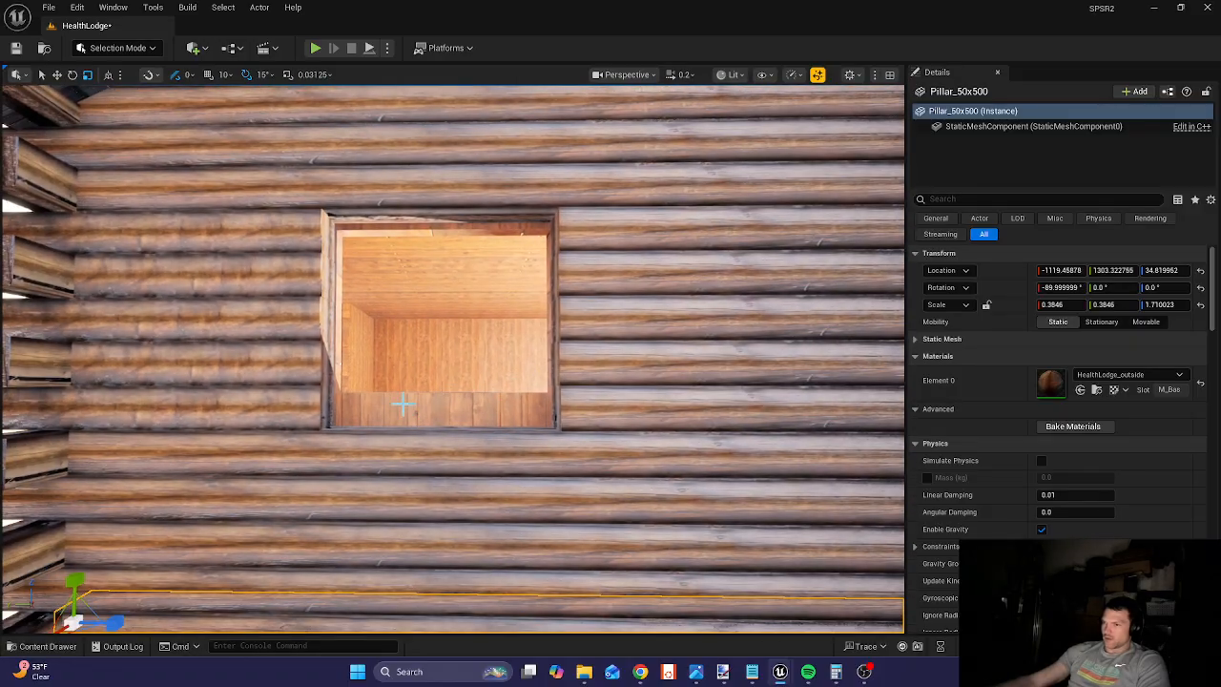
left_click(356, 431)
right_click_drag(356, 431, 310, 421)
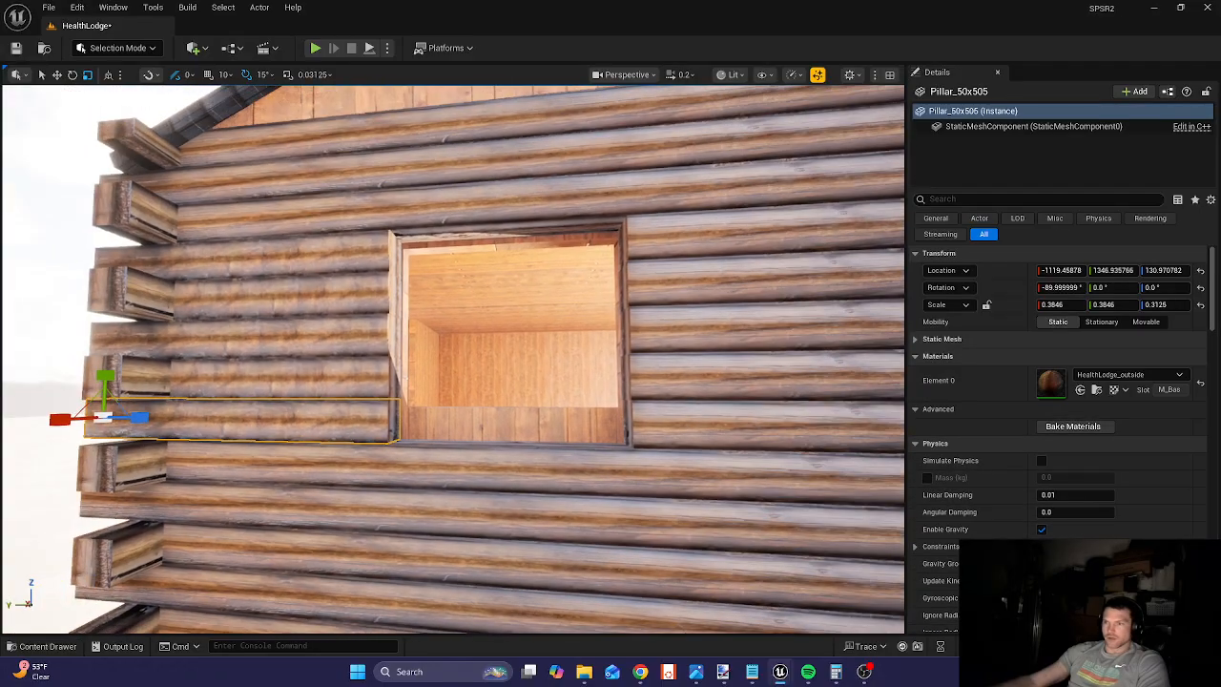
key("w")
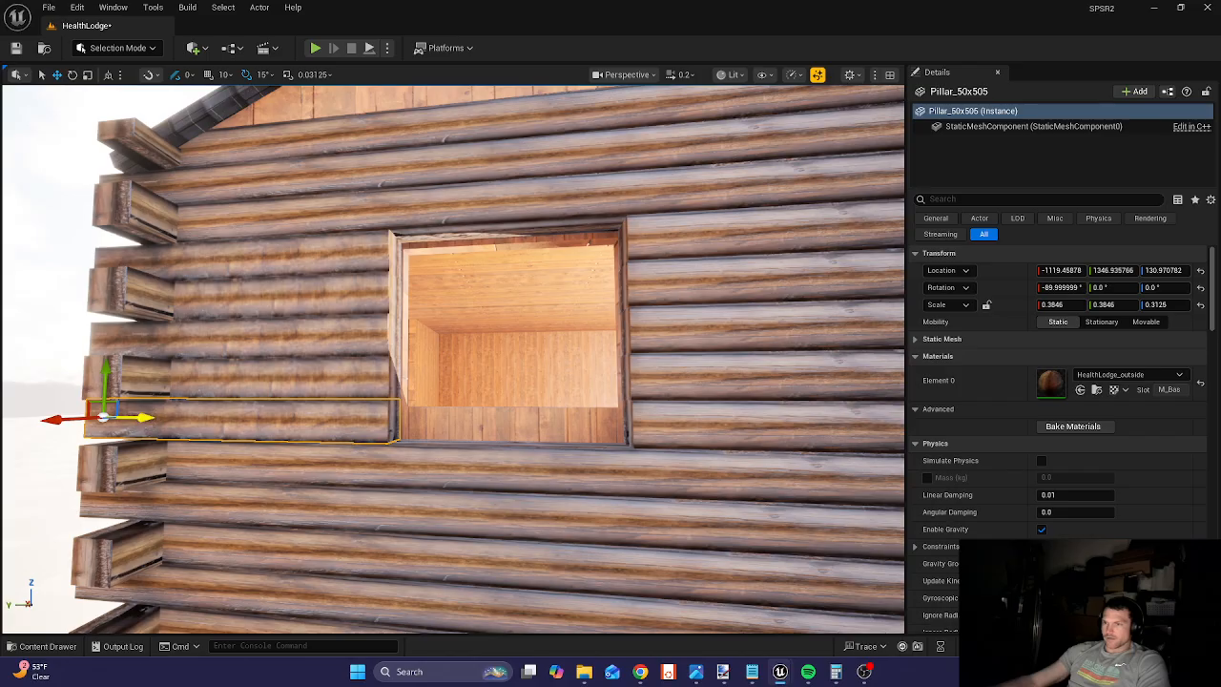
left_click_drag(148, 420, 402, 436, "alt")
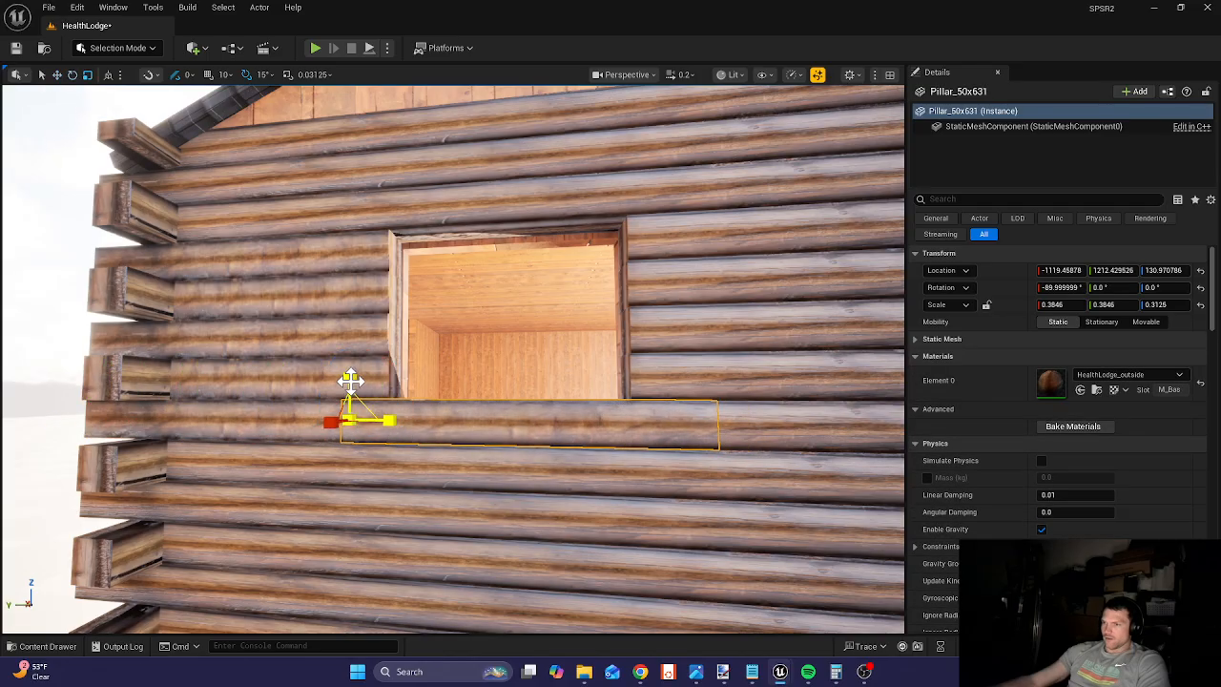
- Flatten the copied log to a Y scale of about 0.31 and lower it just beneath the window opening
left_click_drag(350, 381, 350, 394)
key("e")
key("w")
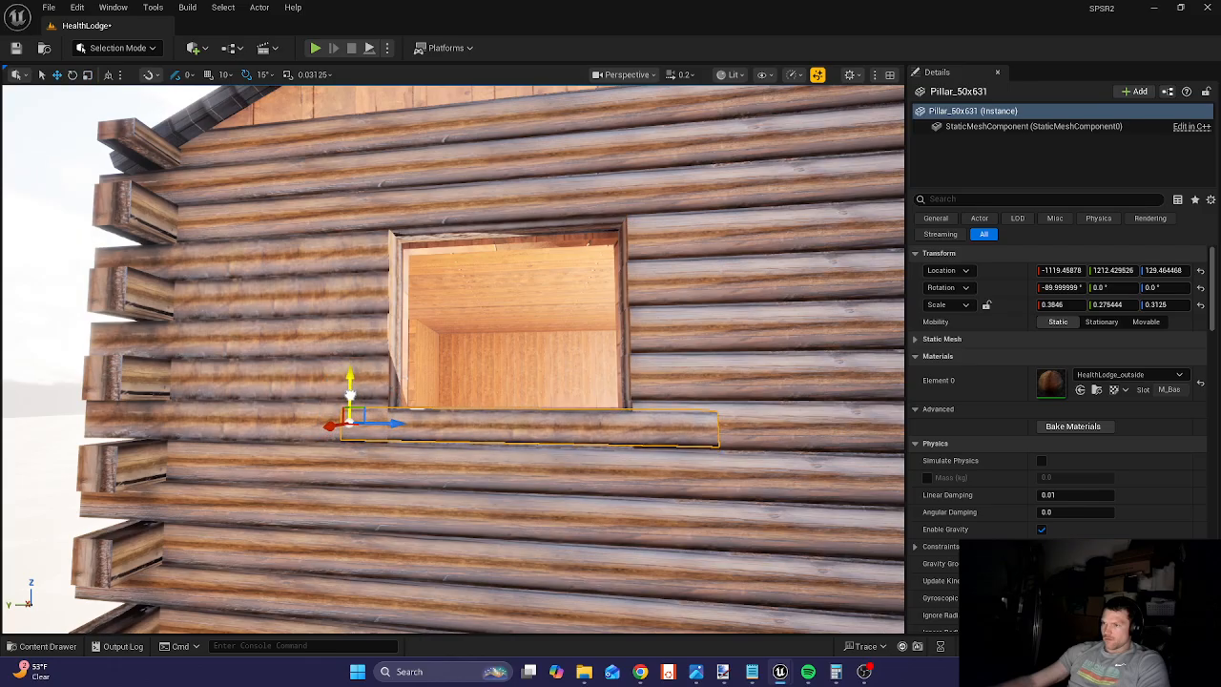
key("r")
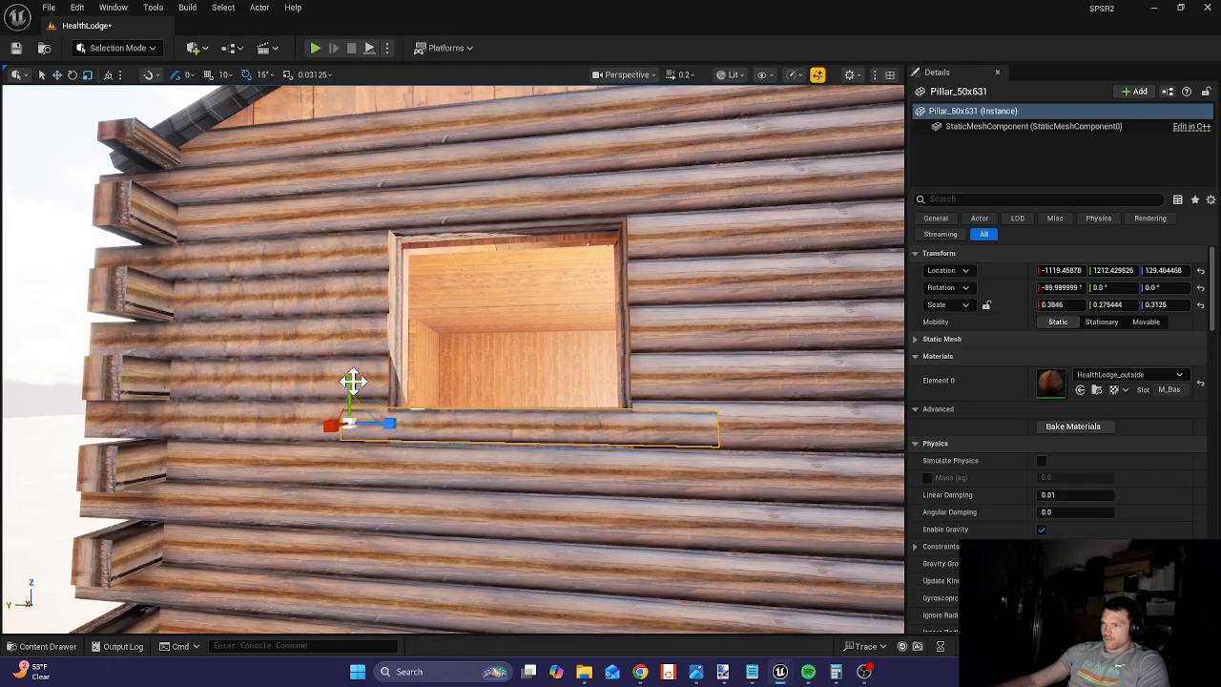
left_click_drag(352, 381, 352, 380)
- Fit the copied log to the window's width by shifting it along the wall and setting its Z scale to 0.2075
left_click(370, 389)
key("e")
key("w")
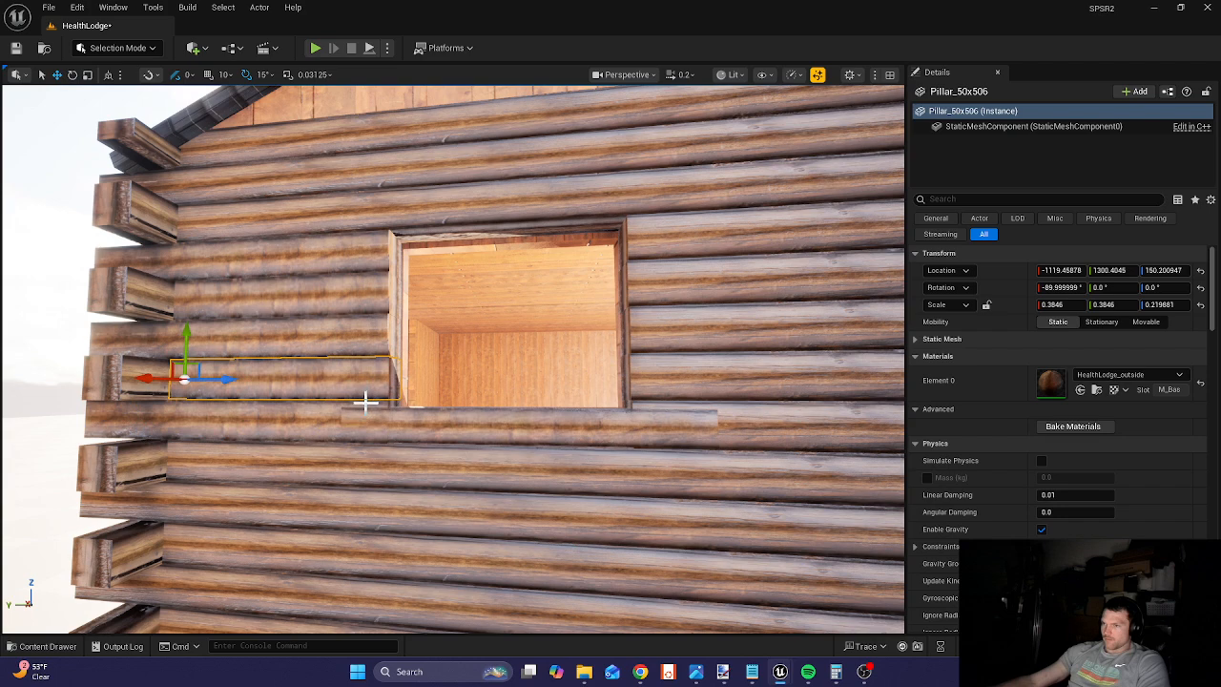
left_click(422, 418)
left_click_drag(350, 392, 426, 428)
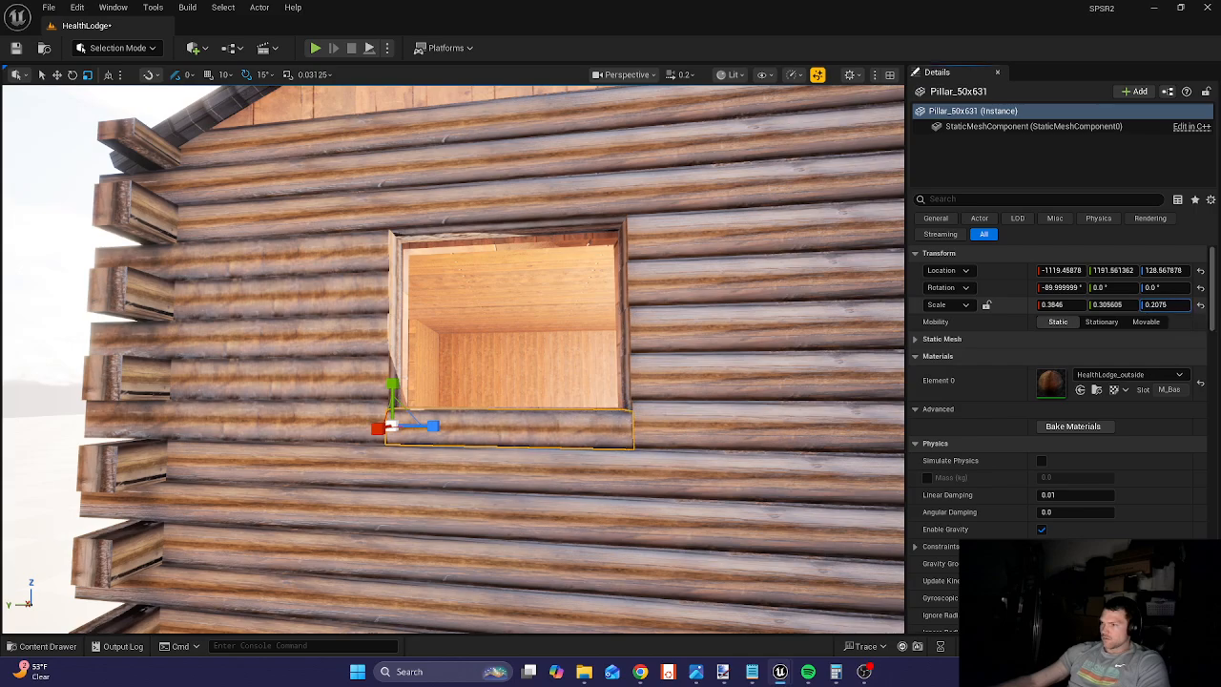
- Examine the lodge's interior, including the window opening, doorways, walls and the room layout sketched on the floor
left_click(505, 465)
key("w")
right_click_drag(506, 464, 714, 472)
key("s")
key("w")
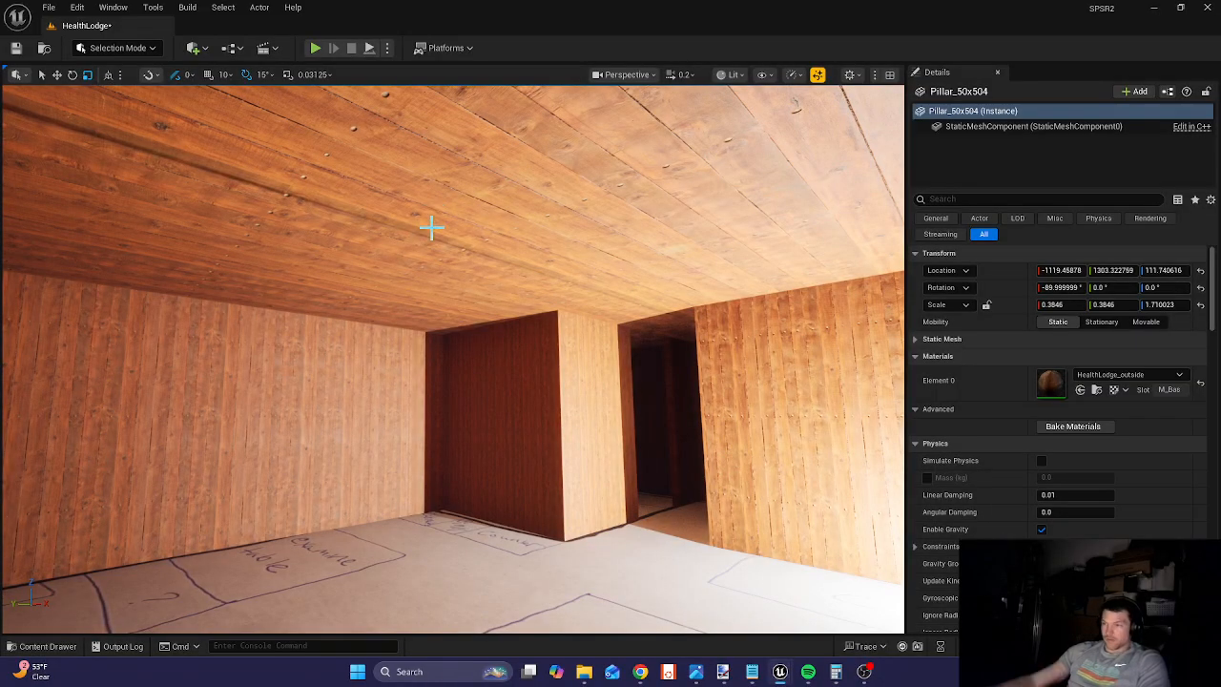
key("w")
right_click_drag(505, 286, 825, 286)
key("w")
key("w")
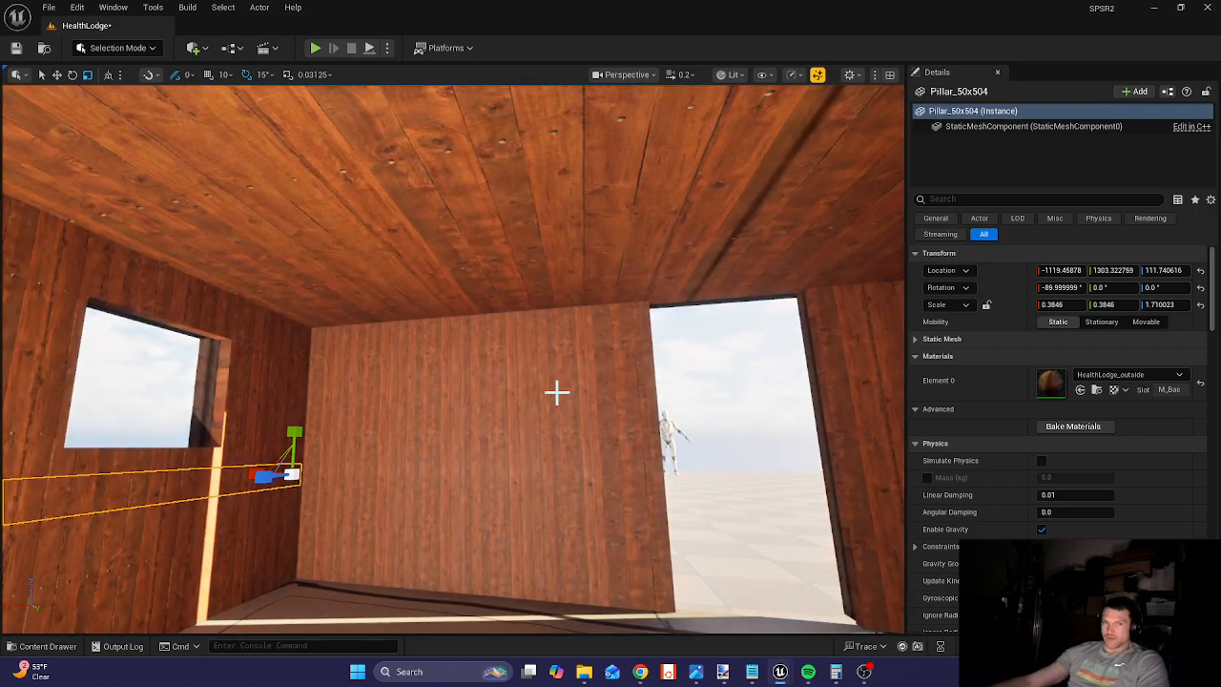
right_click_drag(654, 429, 963, 441)
key("w")
right_click_drag(454, 359, 782, 362)
key("w")
key("w")
right_click_drag(562, 340, 531, 339)
key("s")
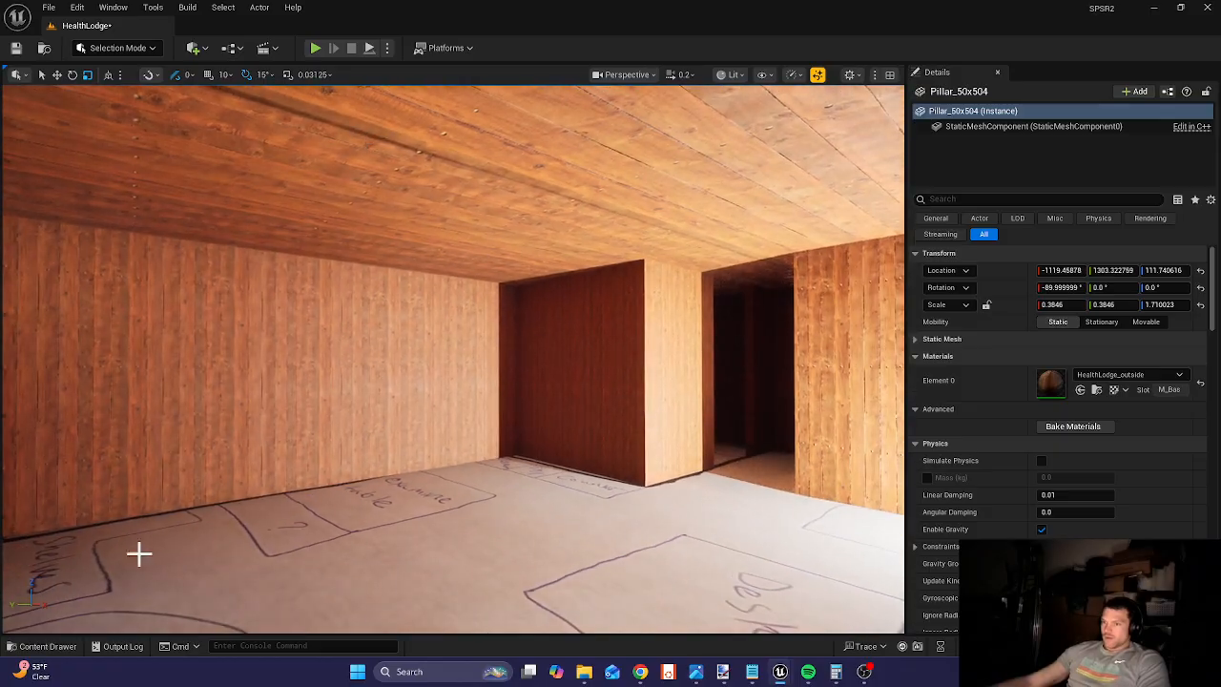
- Open the Fab marketplace from the project's content browser and search for "ceiling lights"
left_click(41, 647)
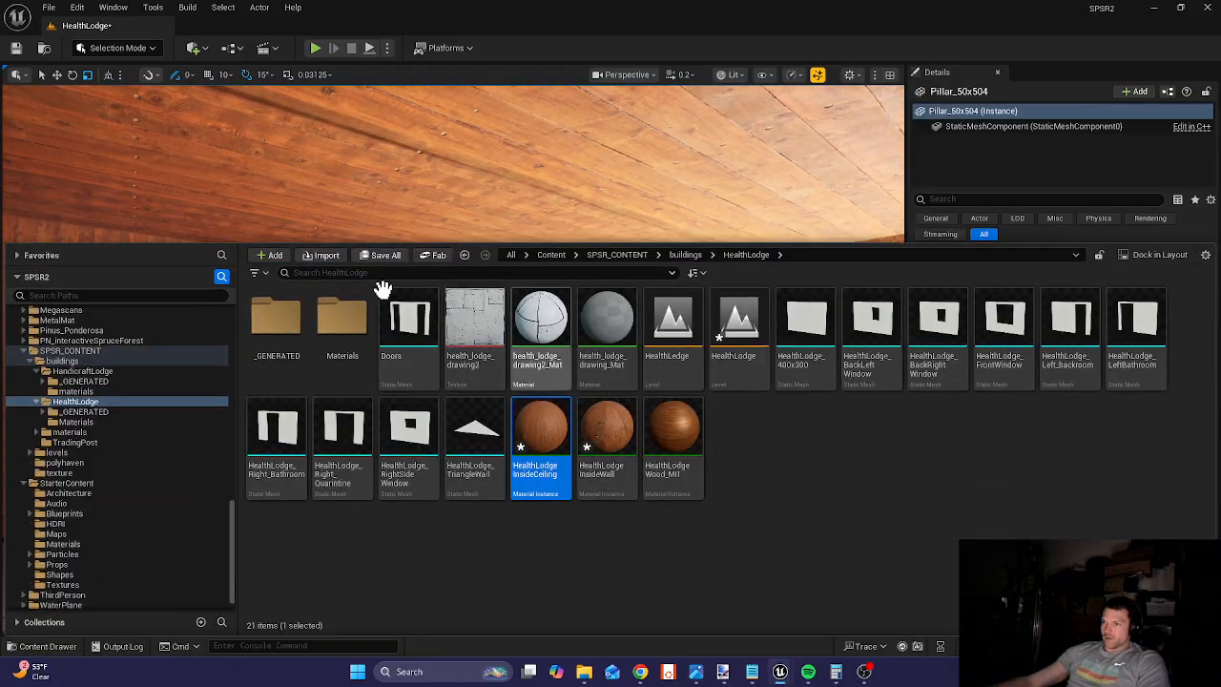
left_click(428, 255)
left_click(467, 204)
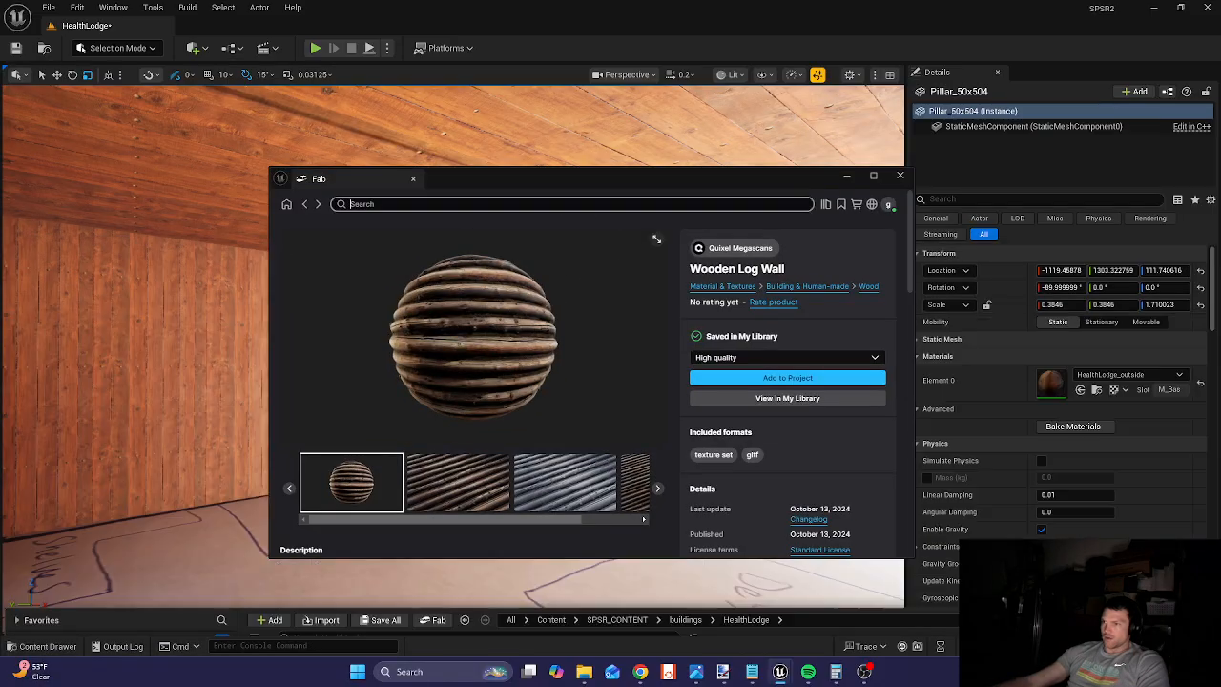
type("ceili")
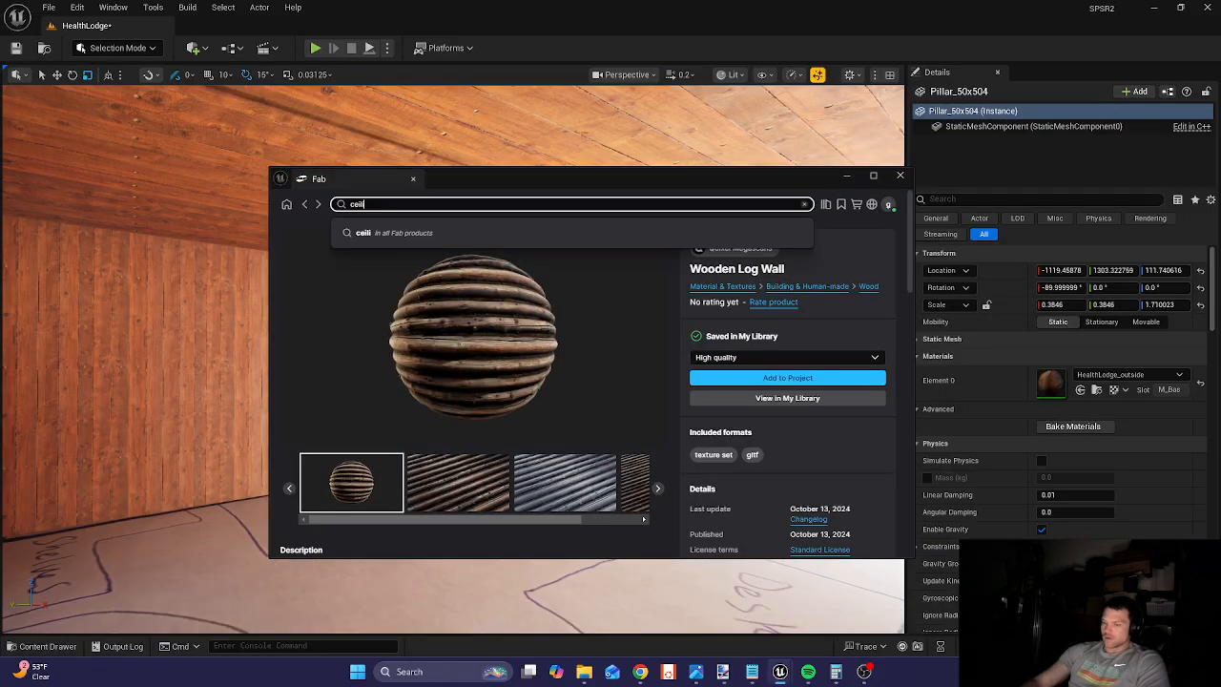
type("ng lights")
key("Return")
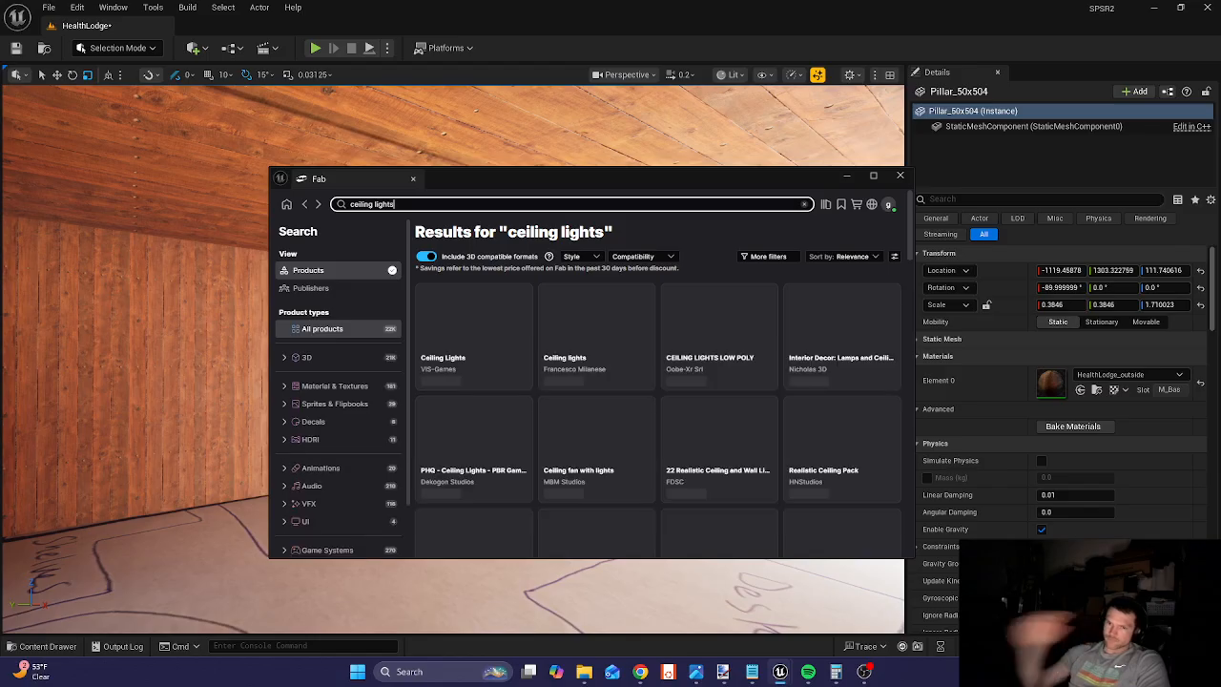
- Filter the ceiling lights results by price to show only free products
left_click(768, 257)
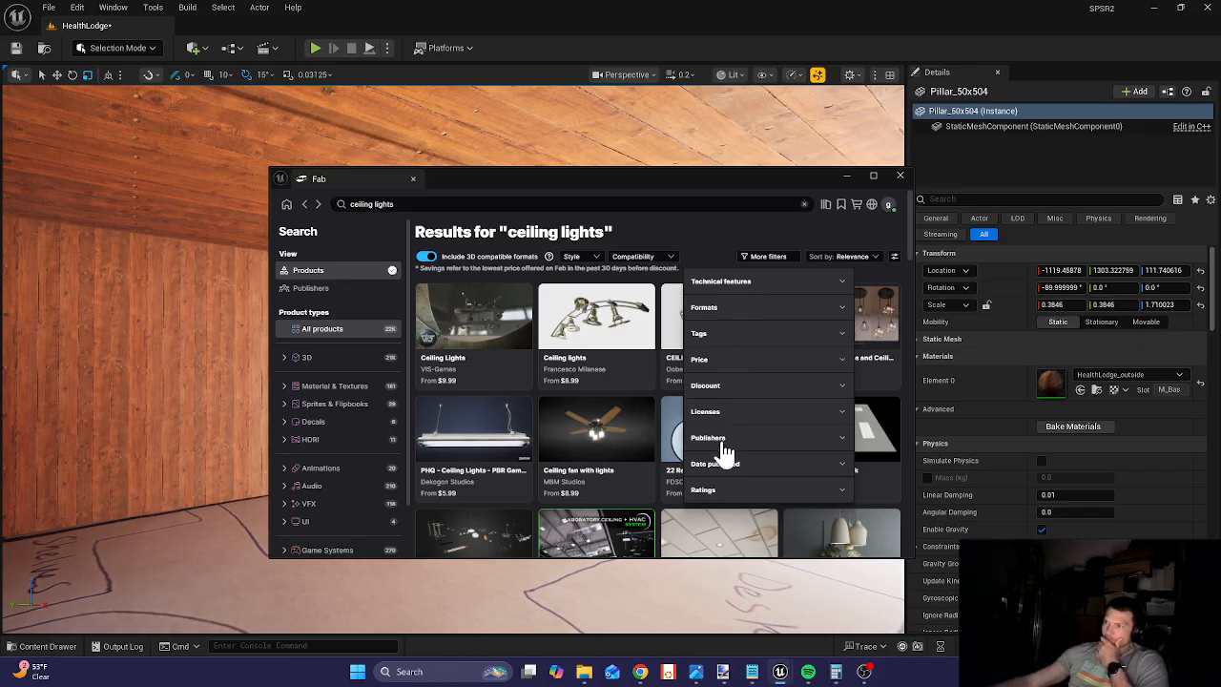
left_click(713, 360)
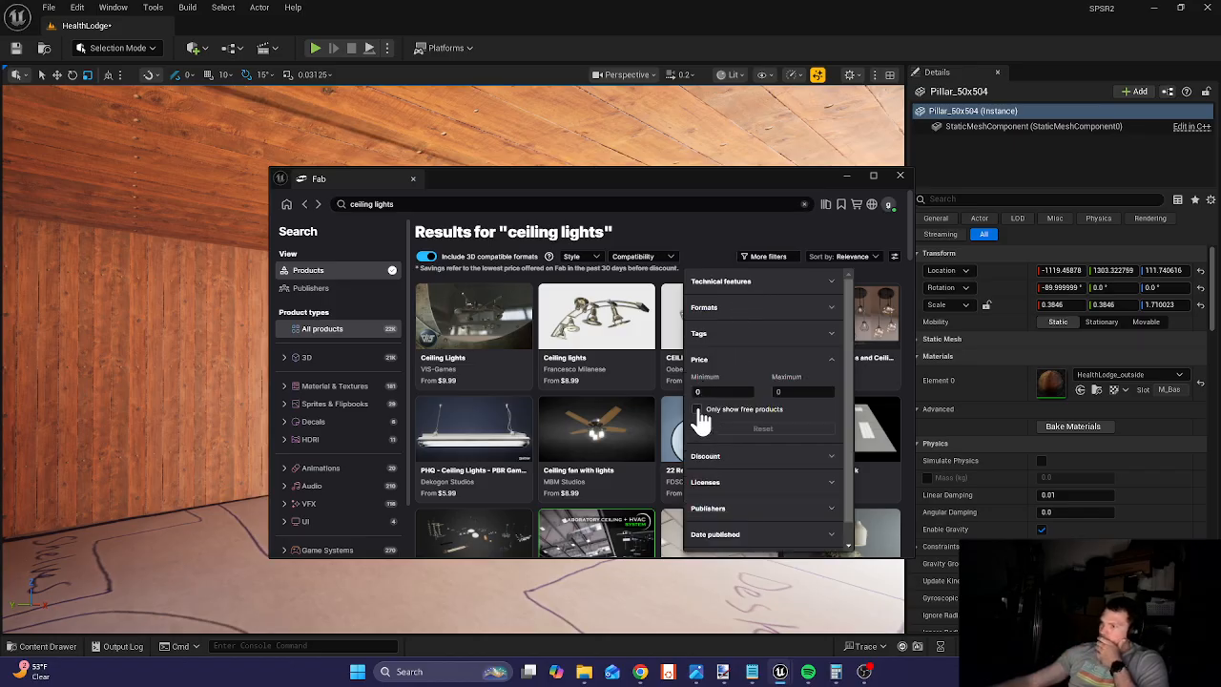
left_click(697, 410)
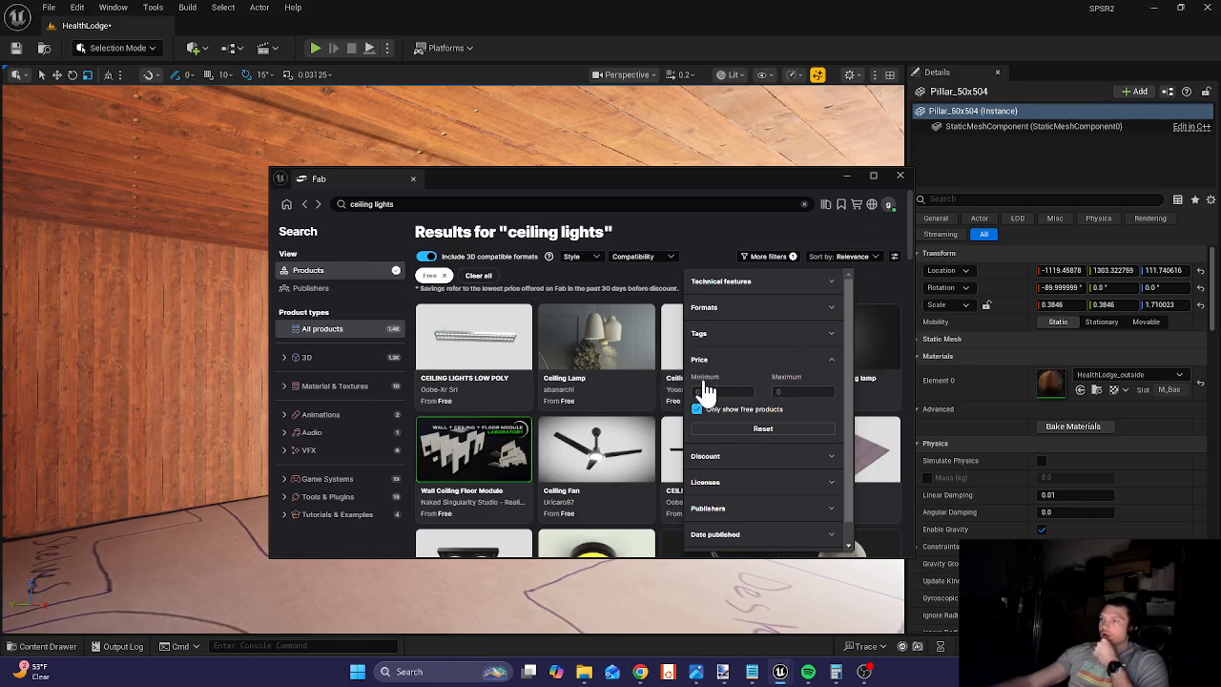
left_click(740, 218)
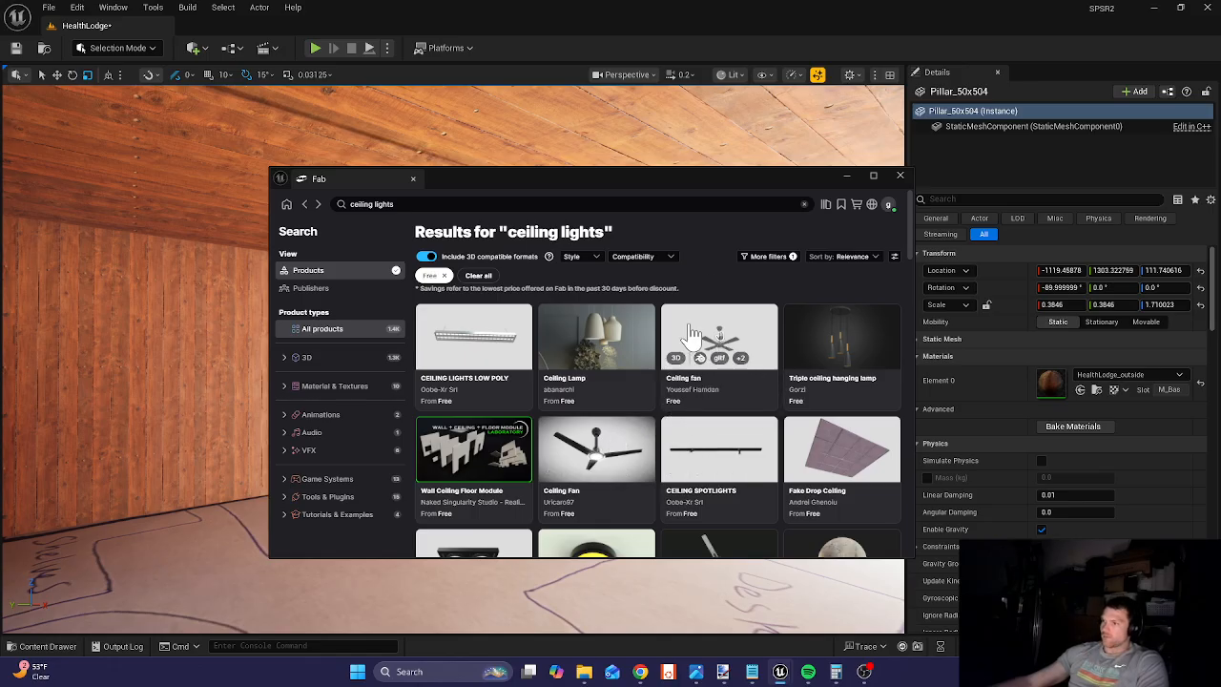
- Browse the free ceiling light results and examine the white Metal Pendant Light listing
scroll(638, 456, "down", 3)
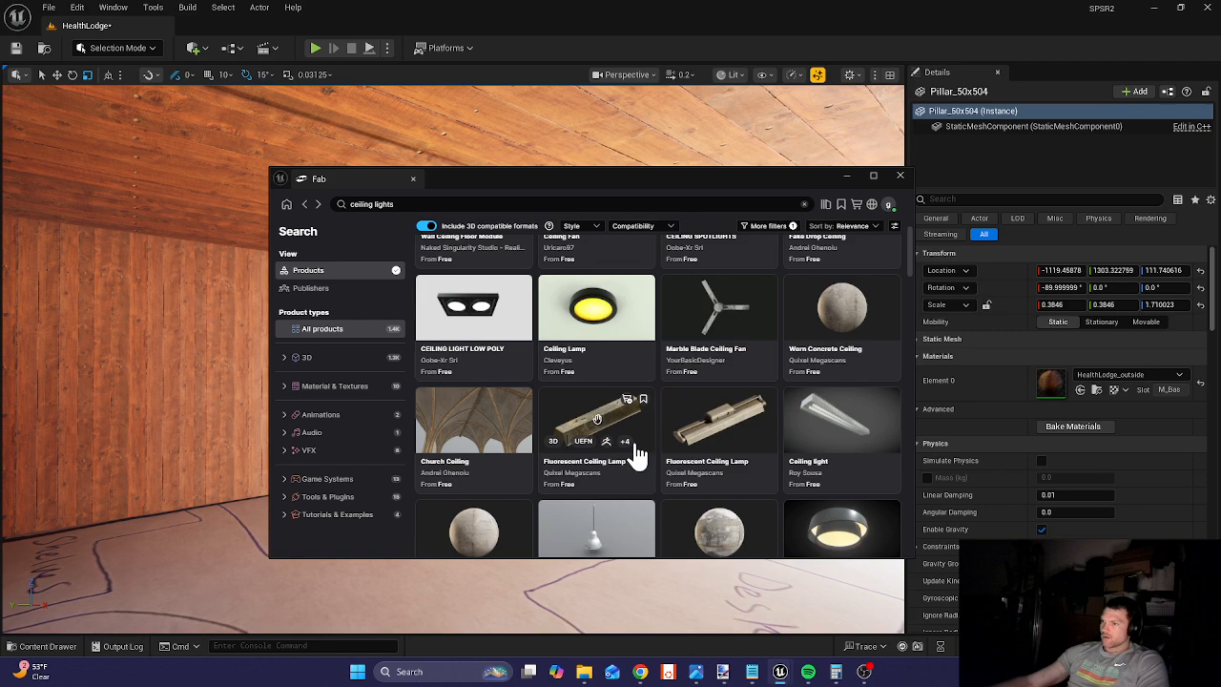
scroll(637, 456, "up", 2)
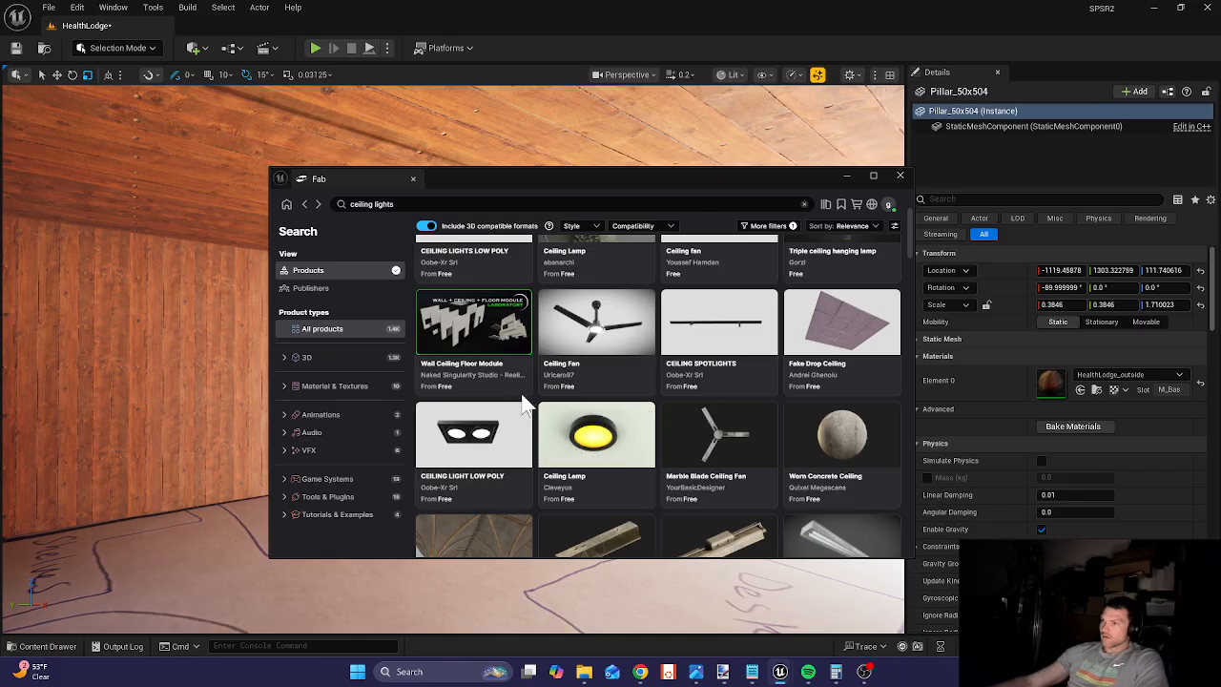
scroll(553, 398, "down", 1)
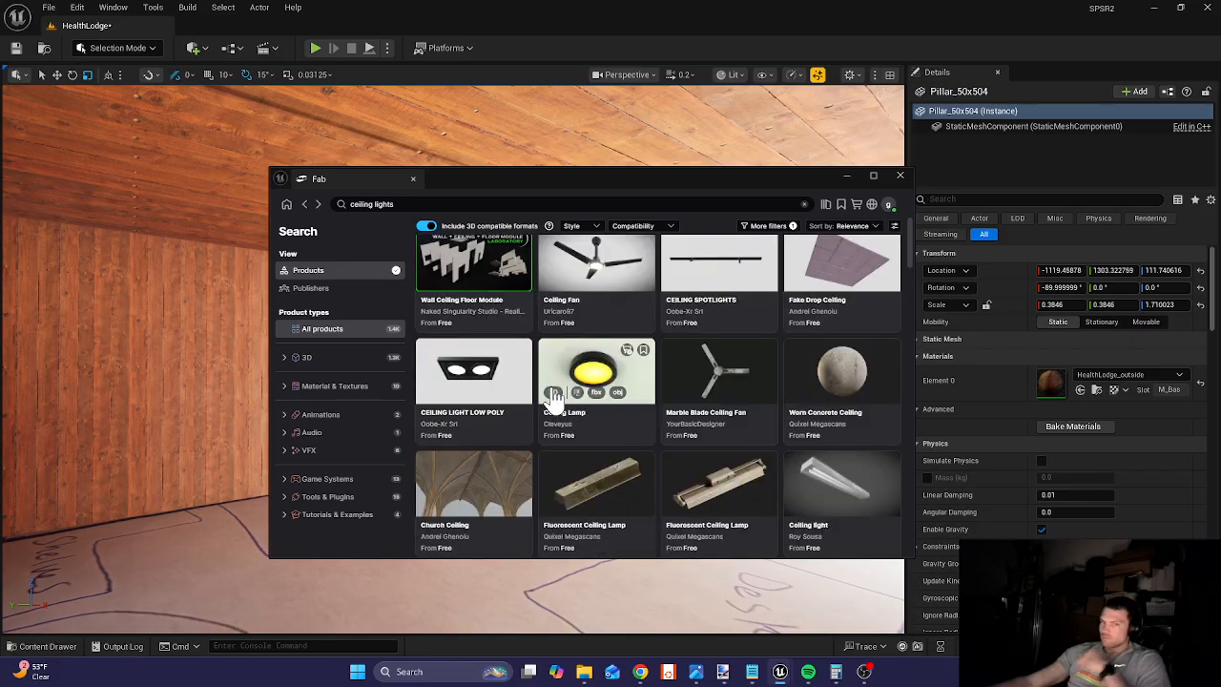
scroll(553, 398, "down", 2)
scroll(553, 399, "down", 1)
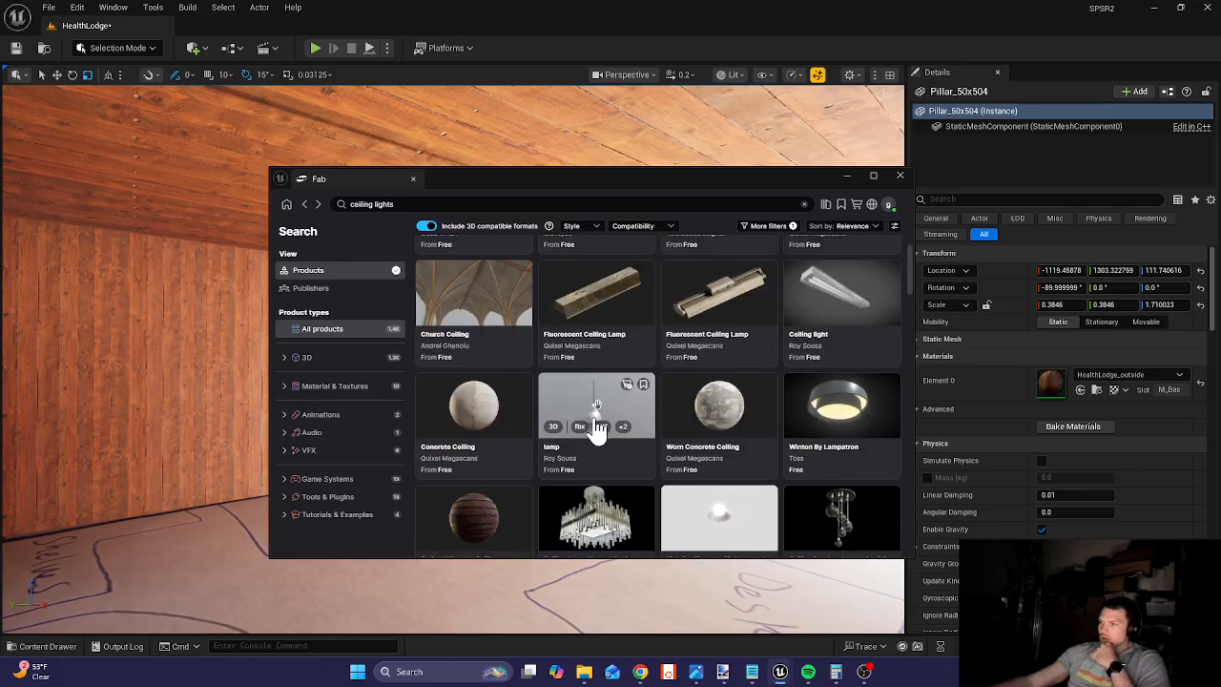
scroll(773, 434, "down", 3)
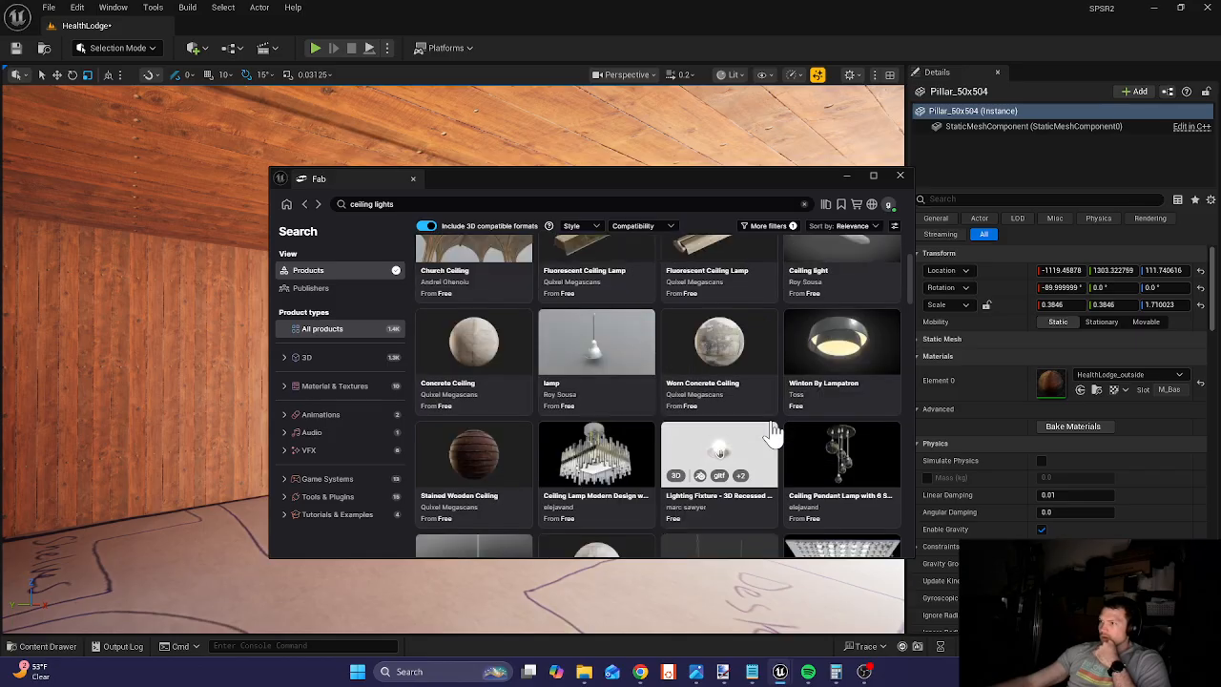
scroll(773, 434, "down", 1)
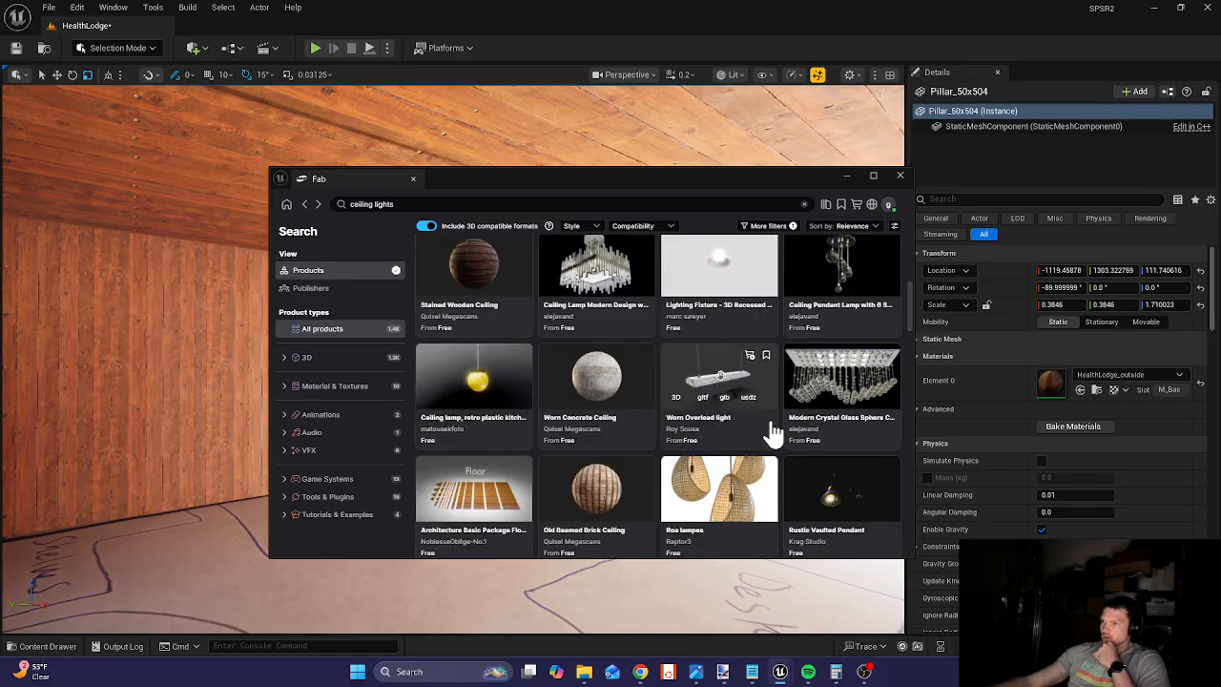
scroll(772, 434, "down", 4)
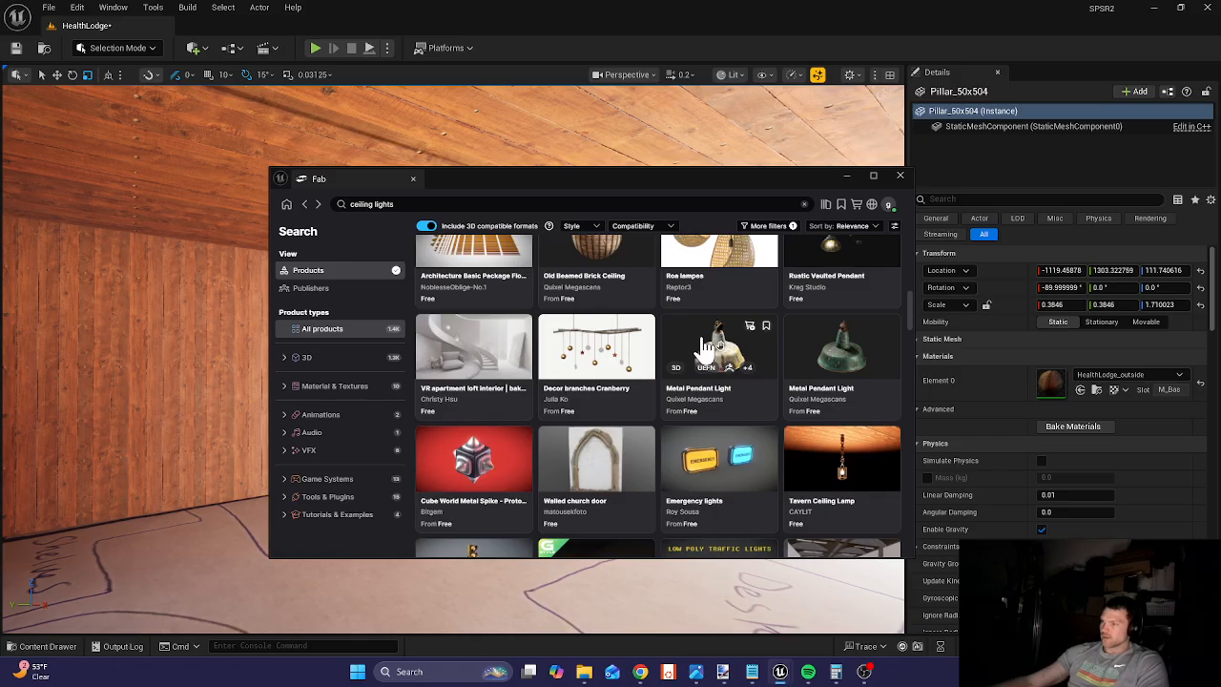
left_click(704, 345)
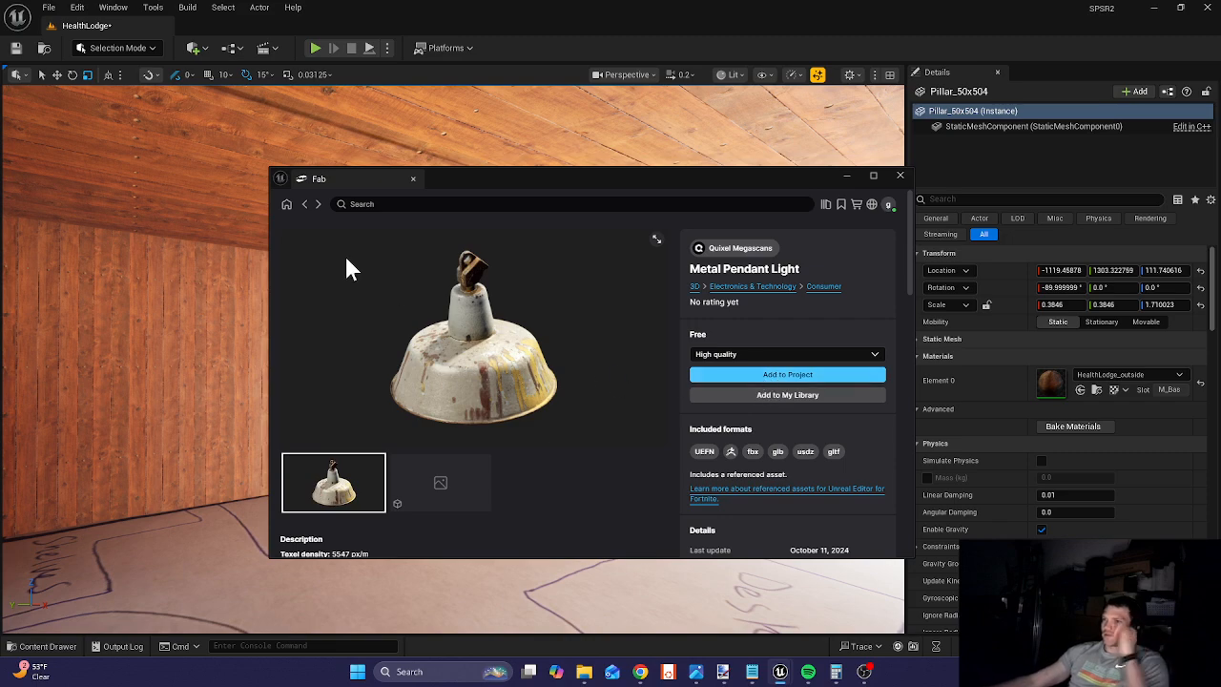
left_click(304, 204)
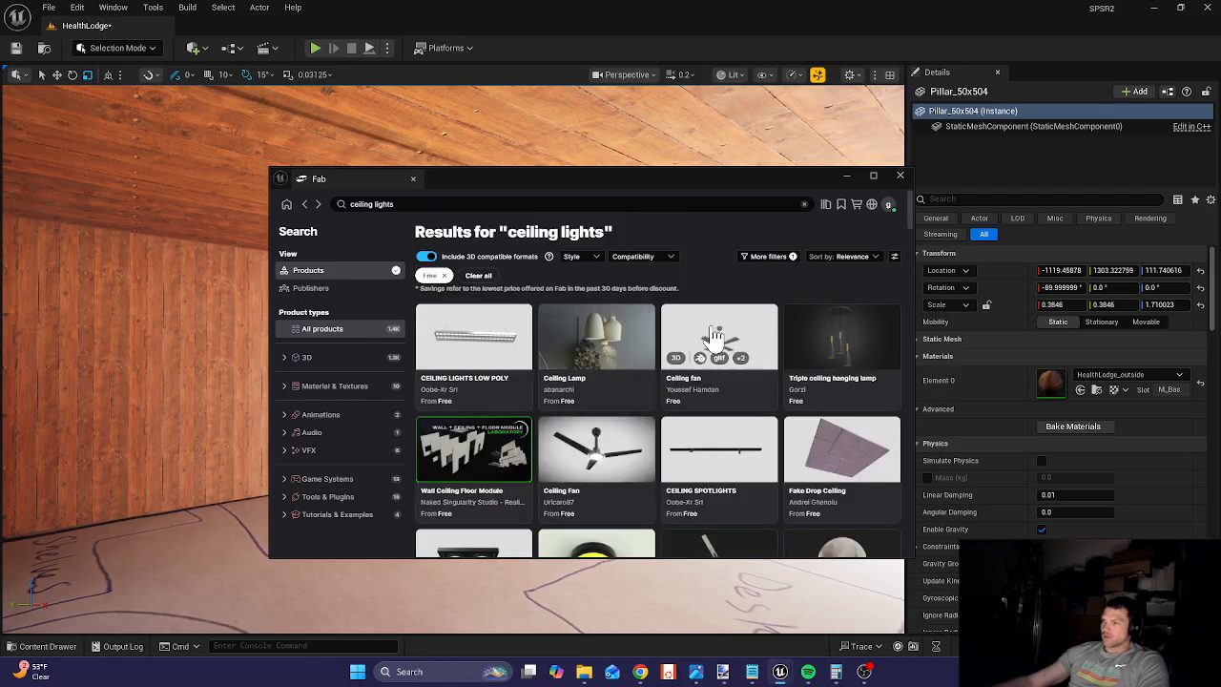
- Compare the free ceiling fan listings, including both plain ceiling fans and the Marble Blade Ceiling Fan
left_click(714, 336)
left_click(444, 486)
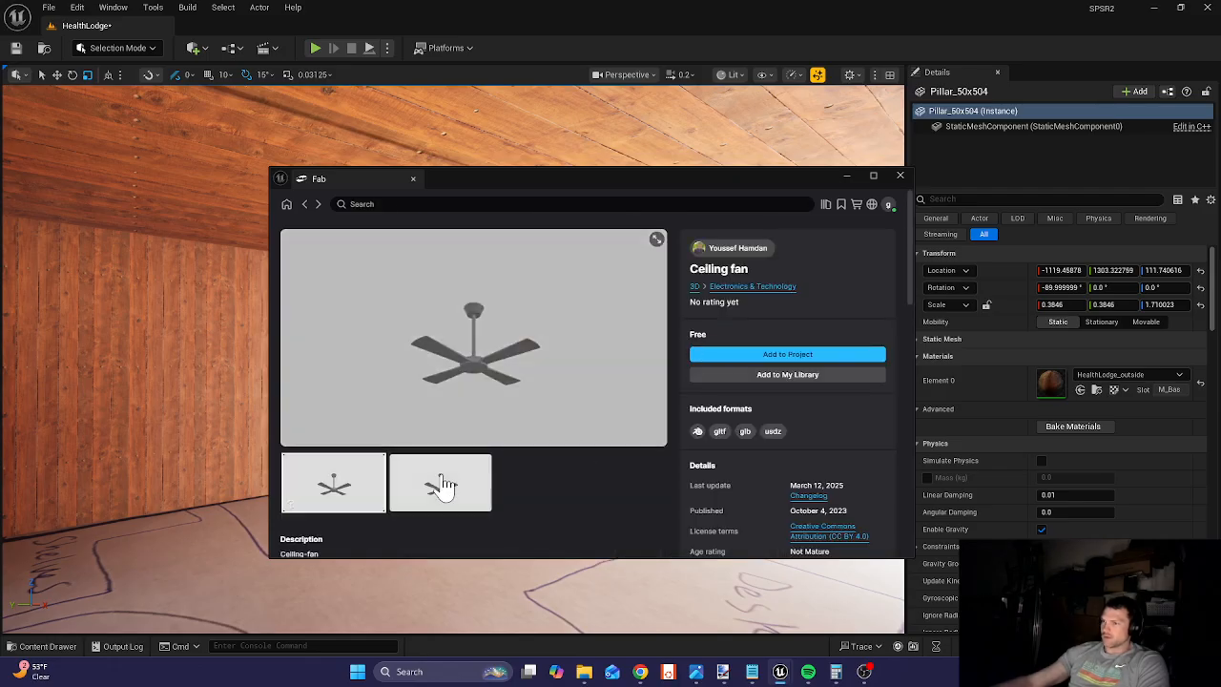
left_click(306, 206)
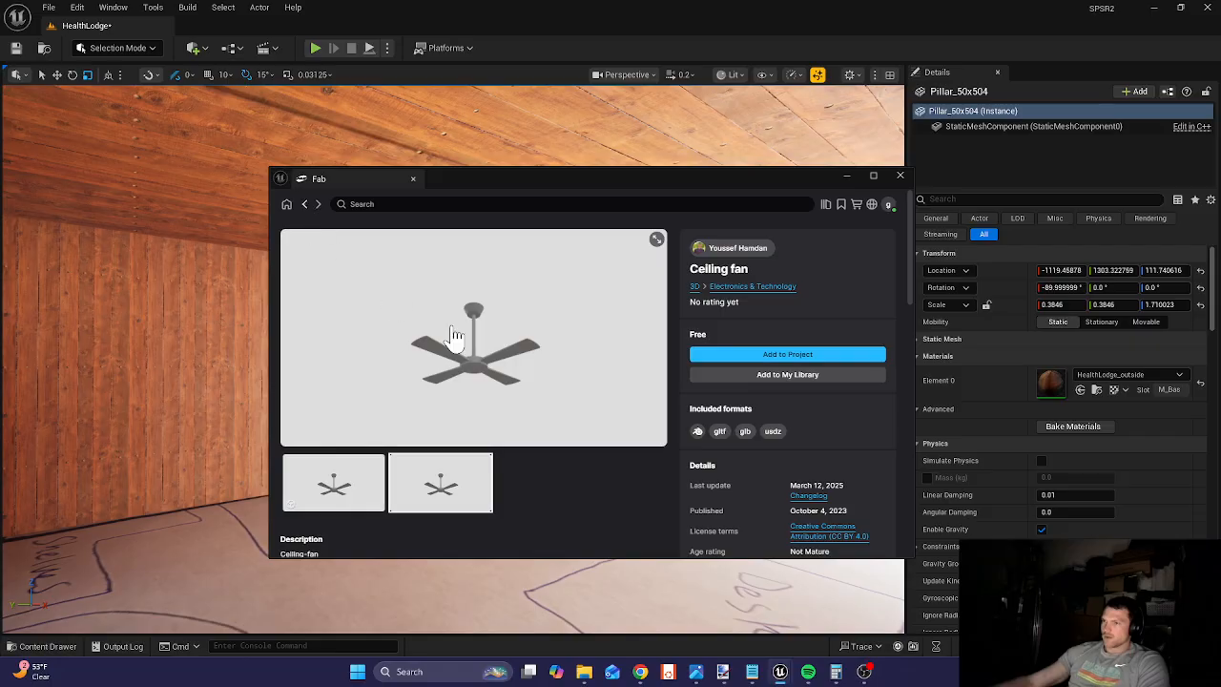
left_click(611, 453)
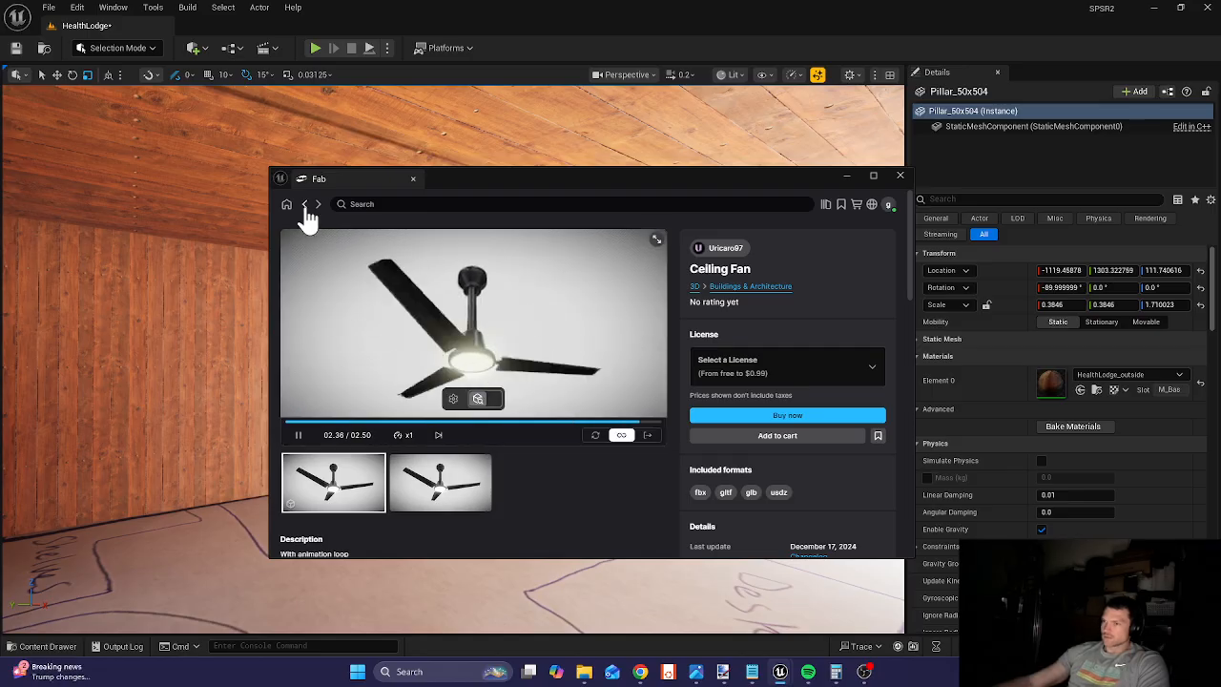
left_click(306, 206)
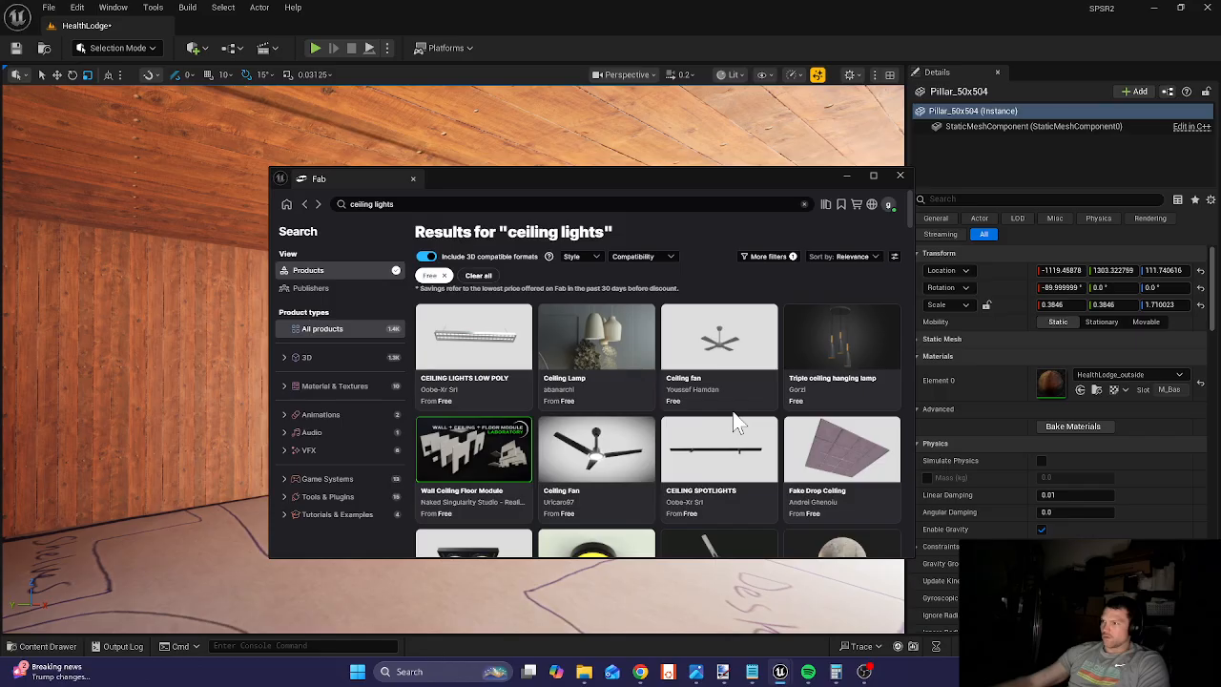
scroll(735, 422, "down", 3)
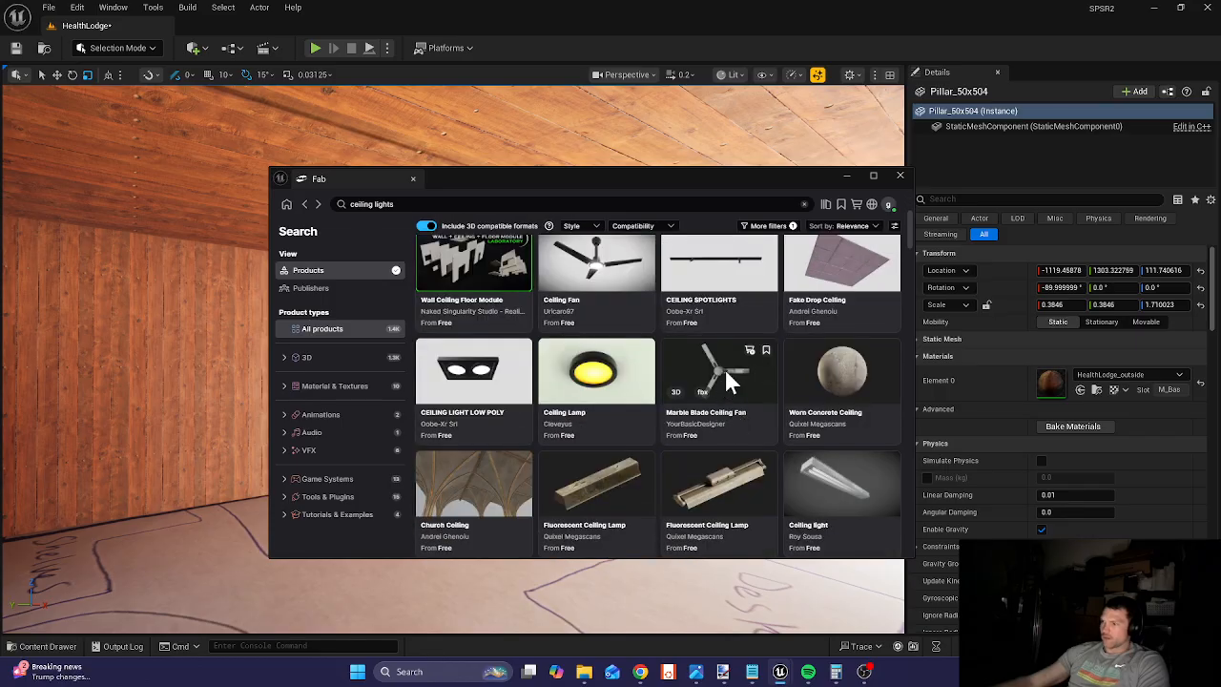
left_click(725, 376)
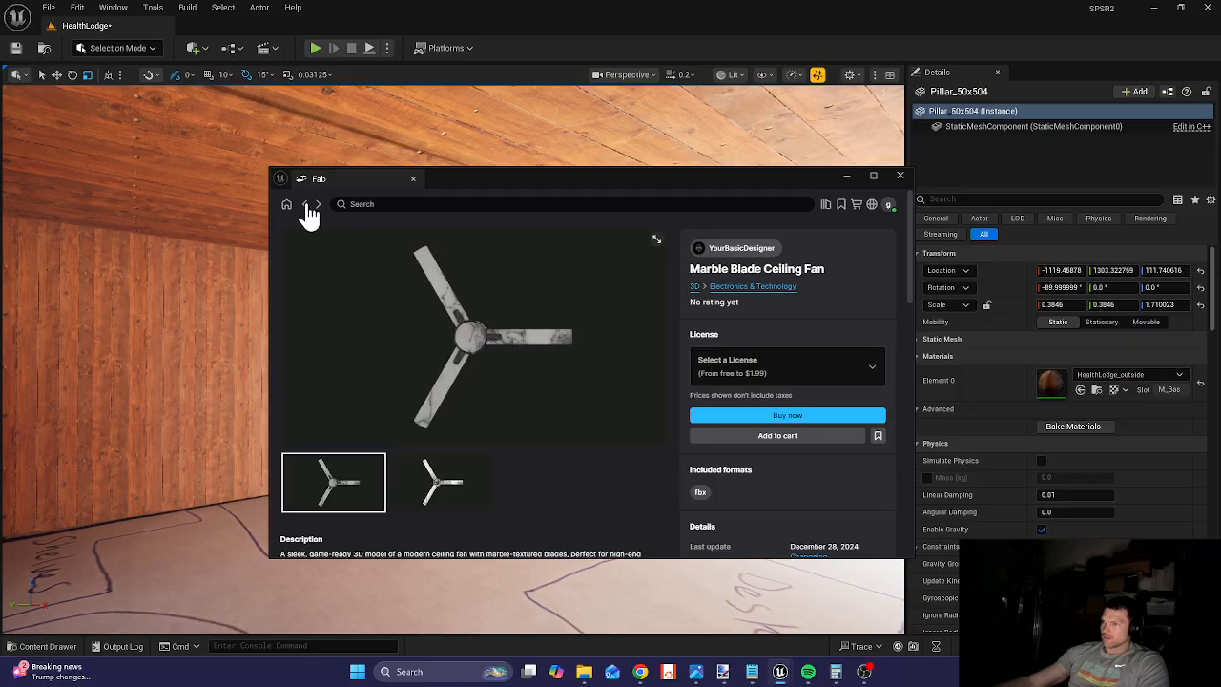
left_click(306, 205)
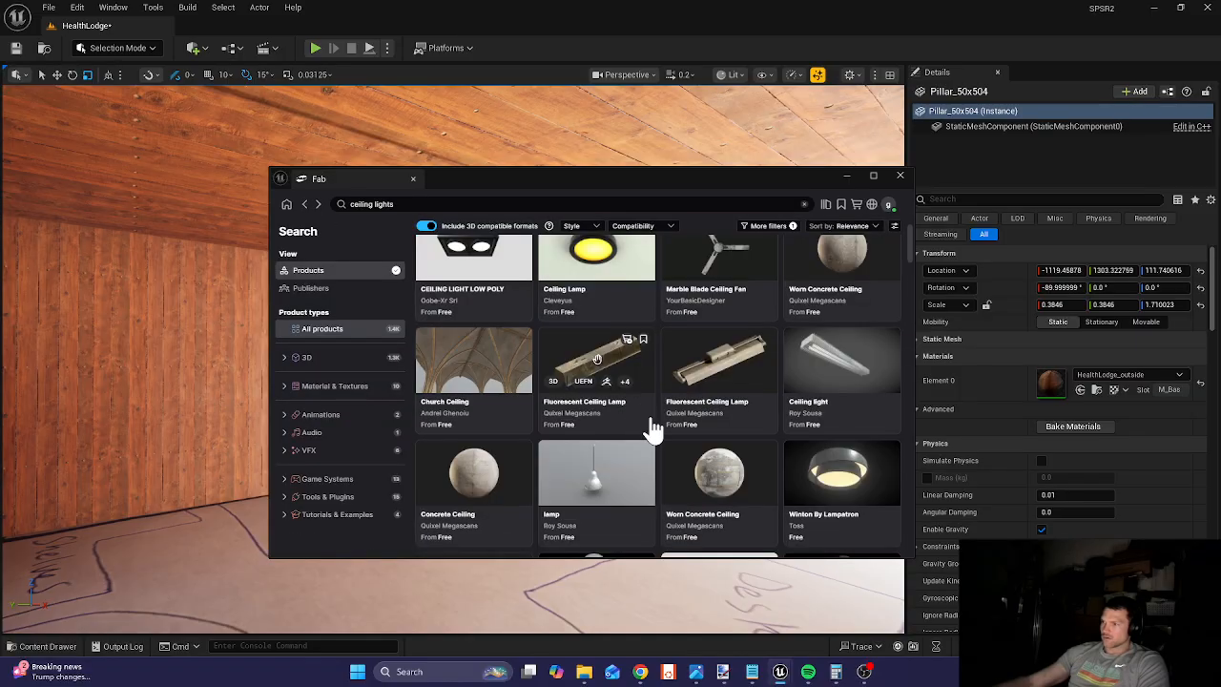
- Inspect the 3D preview of the Quixel Megascans Fluorescent Ceiling Lamp without tubes and add it to the project in high quality
left_click(571, 356)
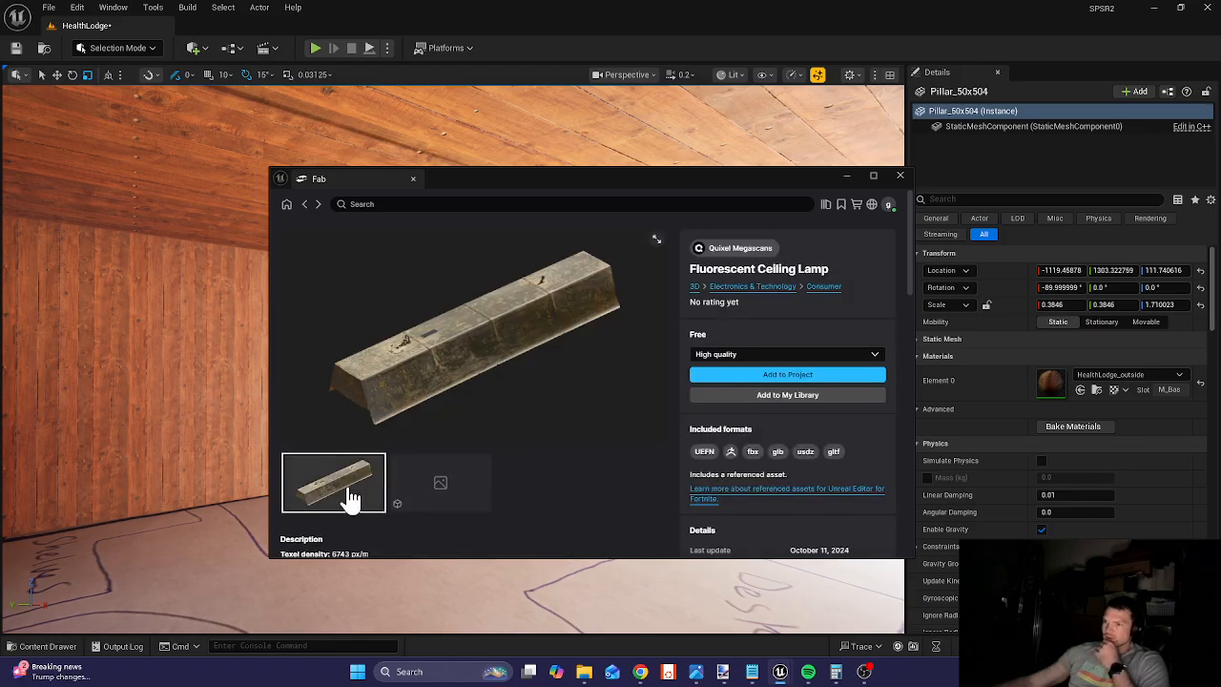
left_click(413, 494)
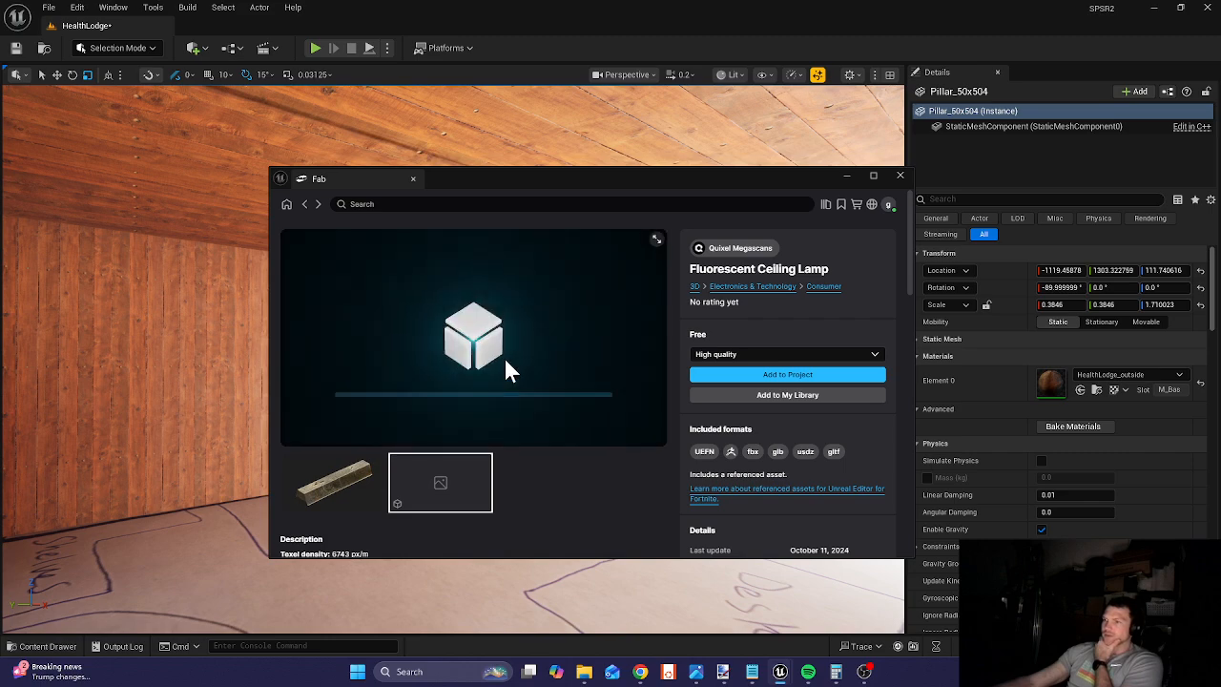
left_click_drag(503, 370, 476, 371)
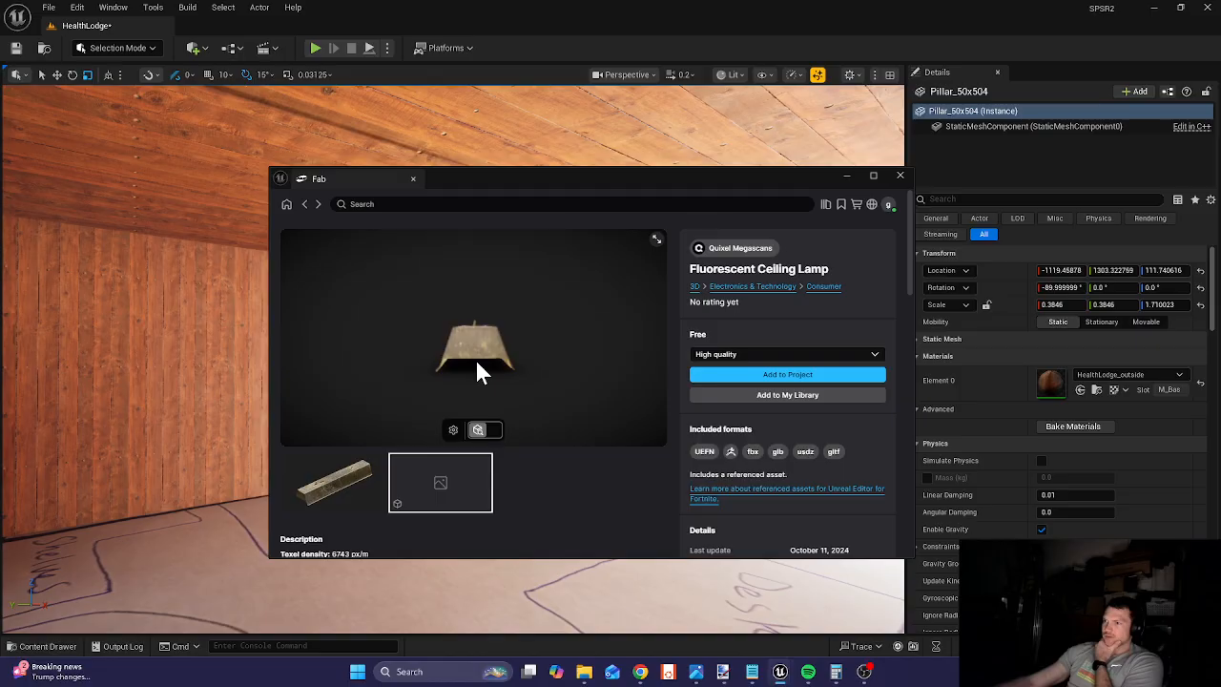
left_click(784, 375)
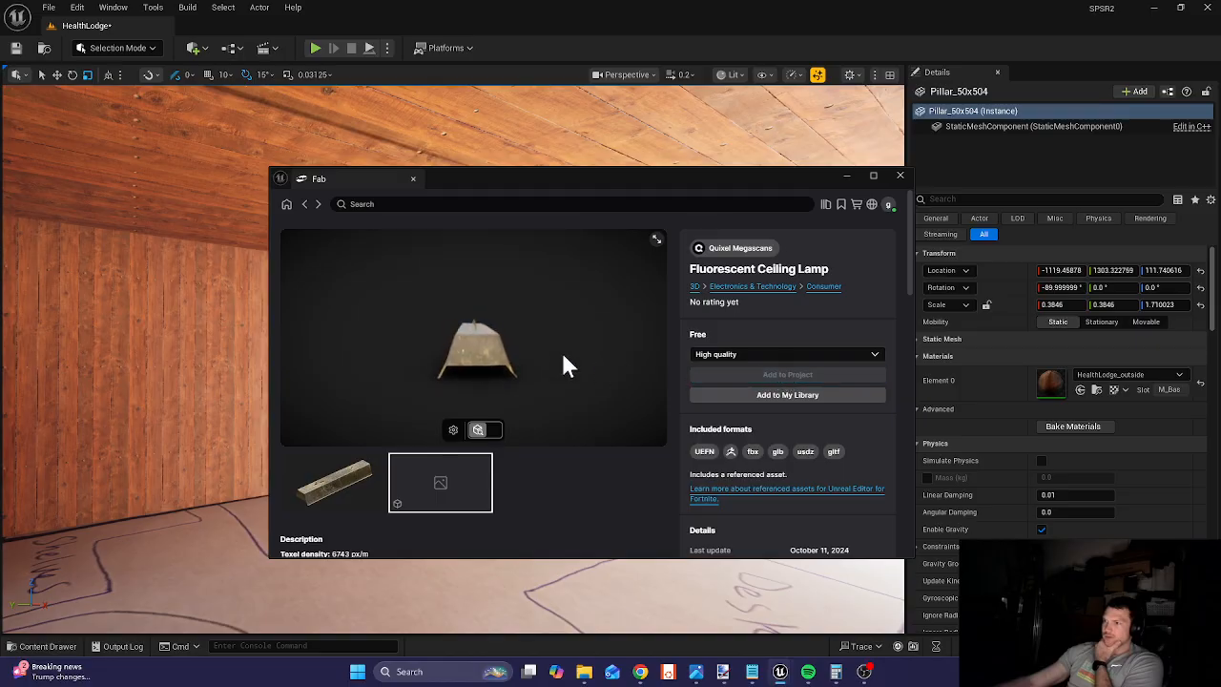
left_click(305, 205)
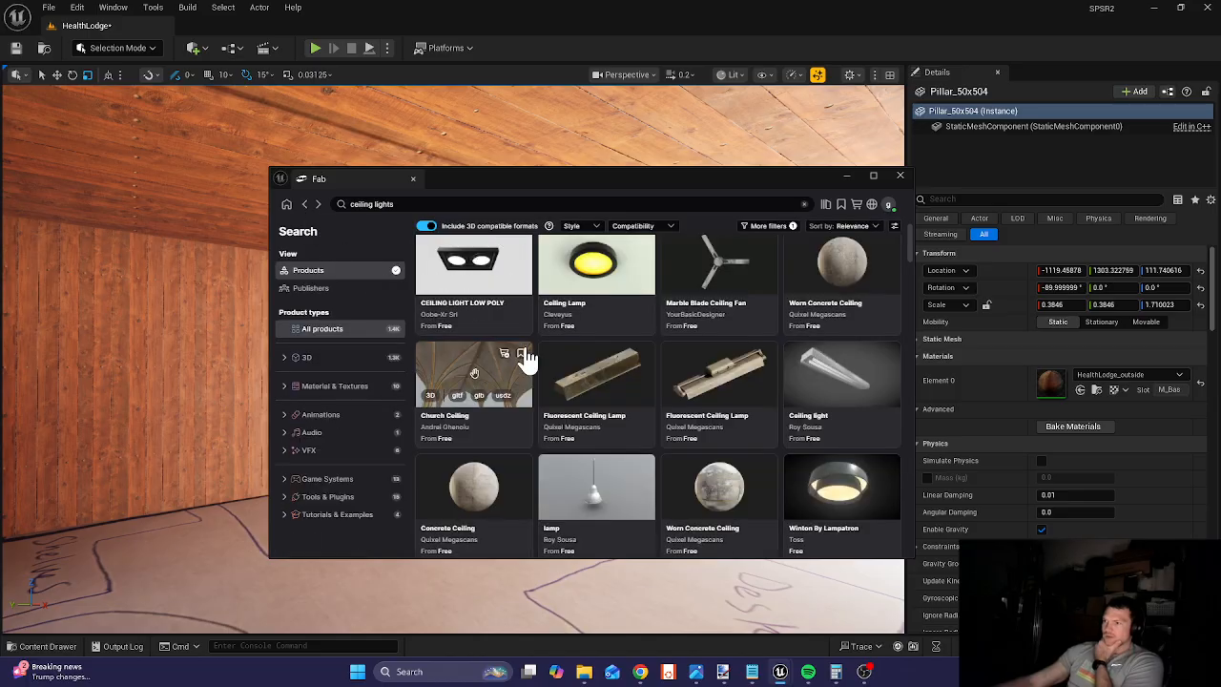
- Find the Worn Overlead light in the results and add it to the project
scroll(725, 408, "down", 4)
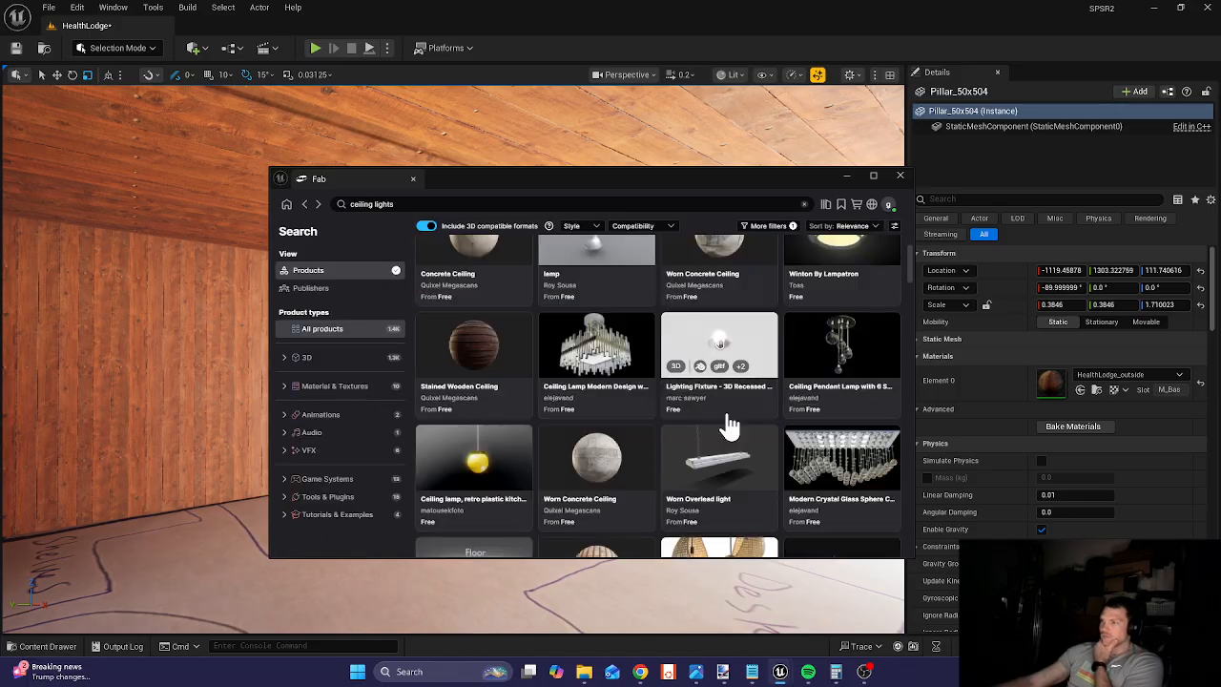
left_click(689, 390)
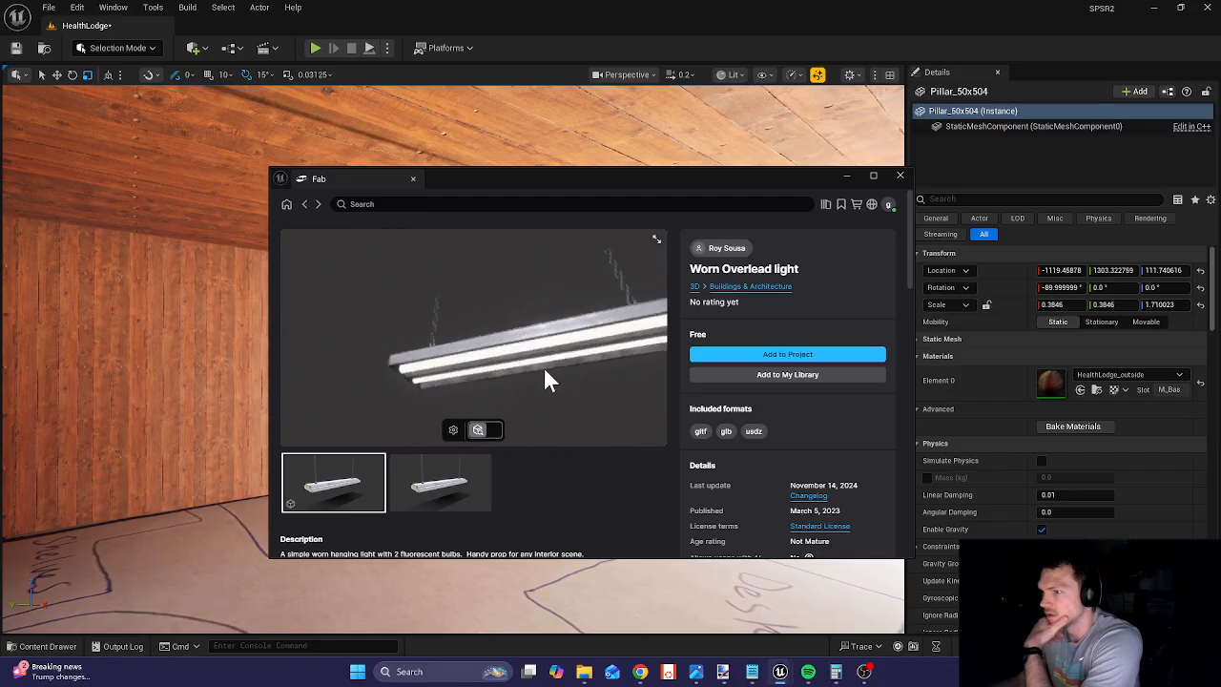
left_click(757, 355)
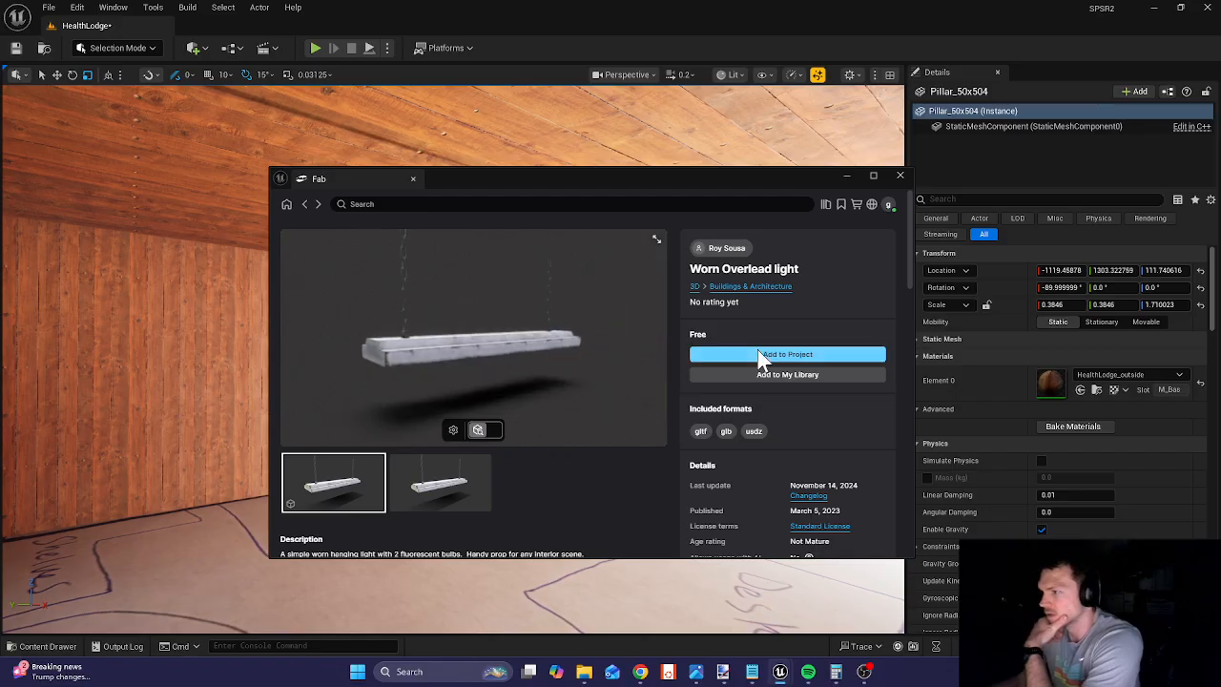
left_click(304, 206)
- Find the free Old Ceiling Fan in the results, inspect its 3D preview and add it to the project
scroll(585, 381, "down", 6)
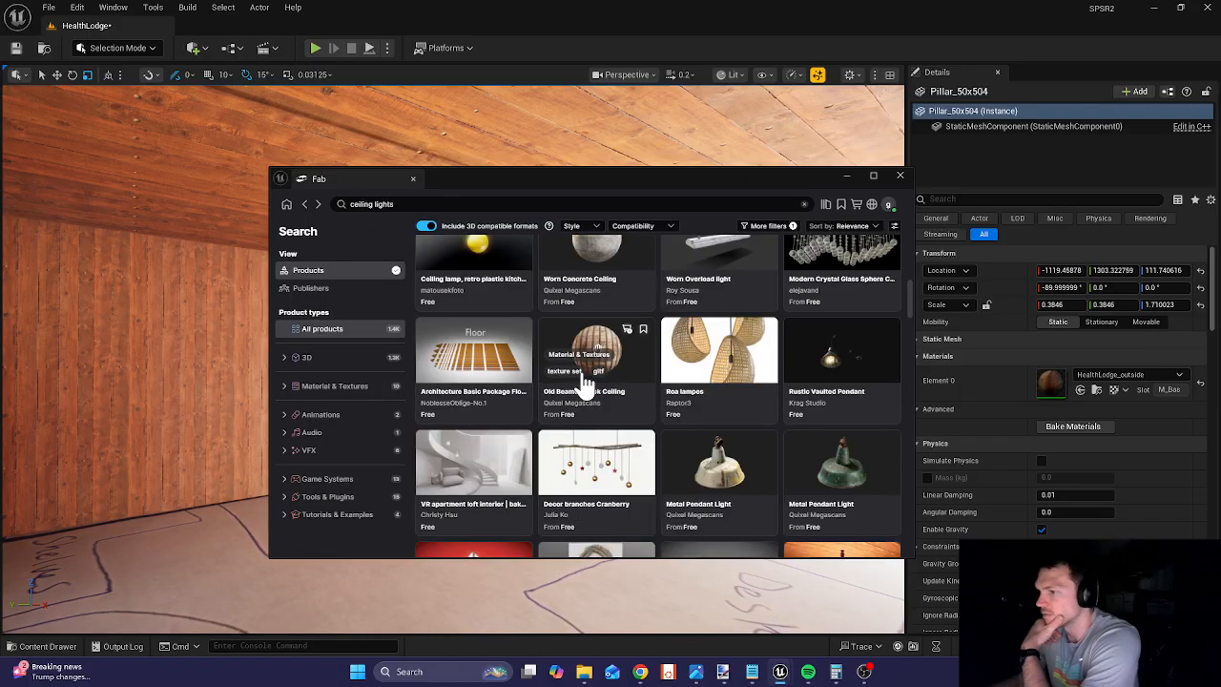
scroll(582, 384, "down", 3)
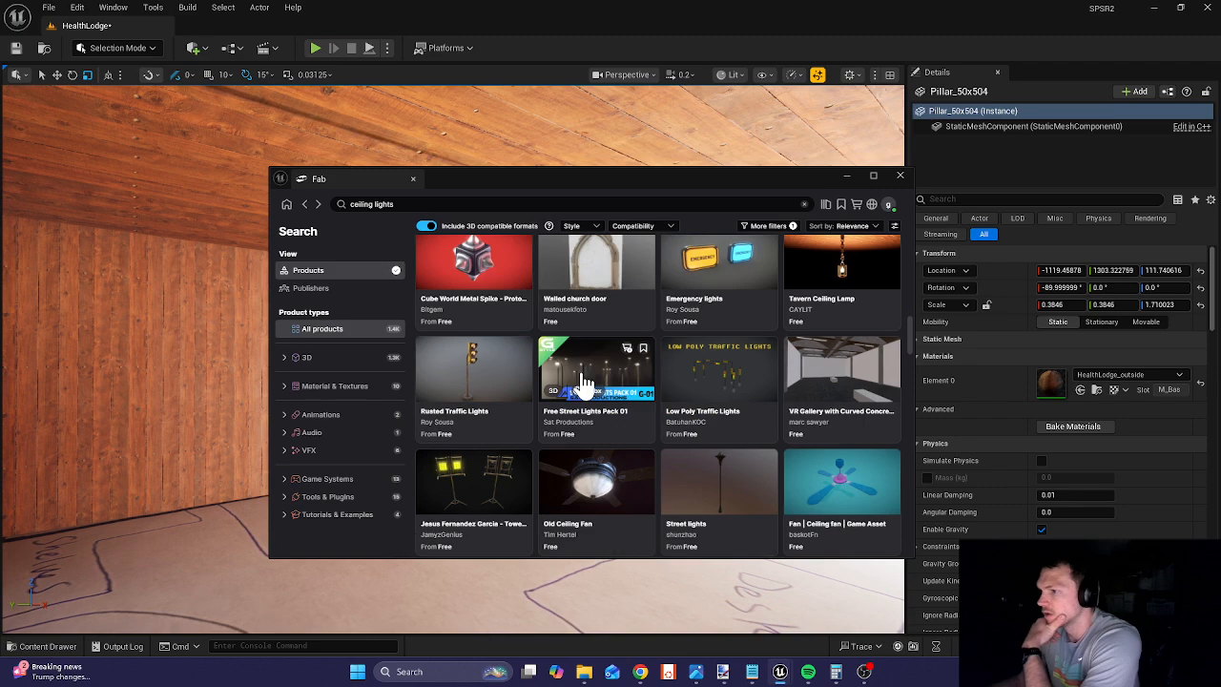
left_click(556, 402)
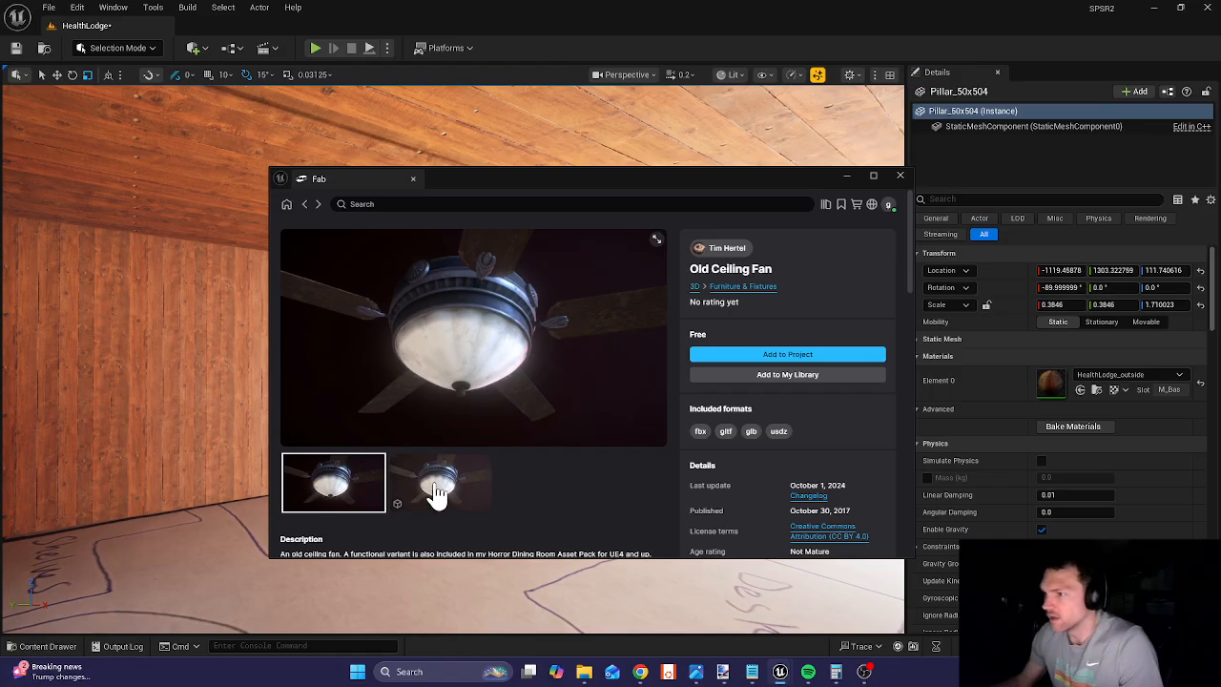
left_click(438, 494)
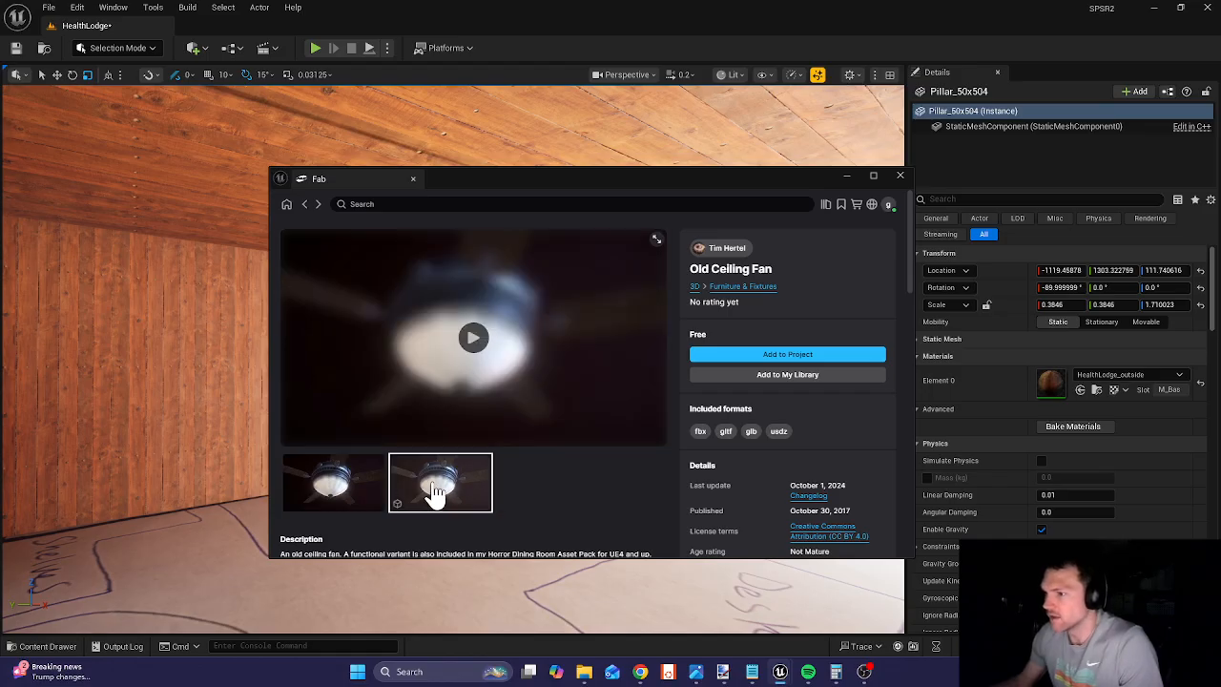
left_click(474, 340)
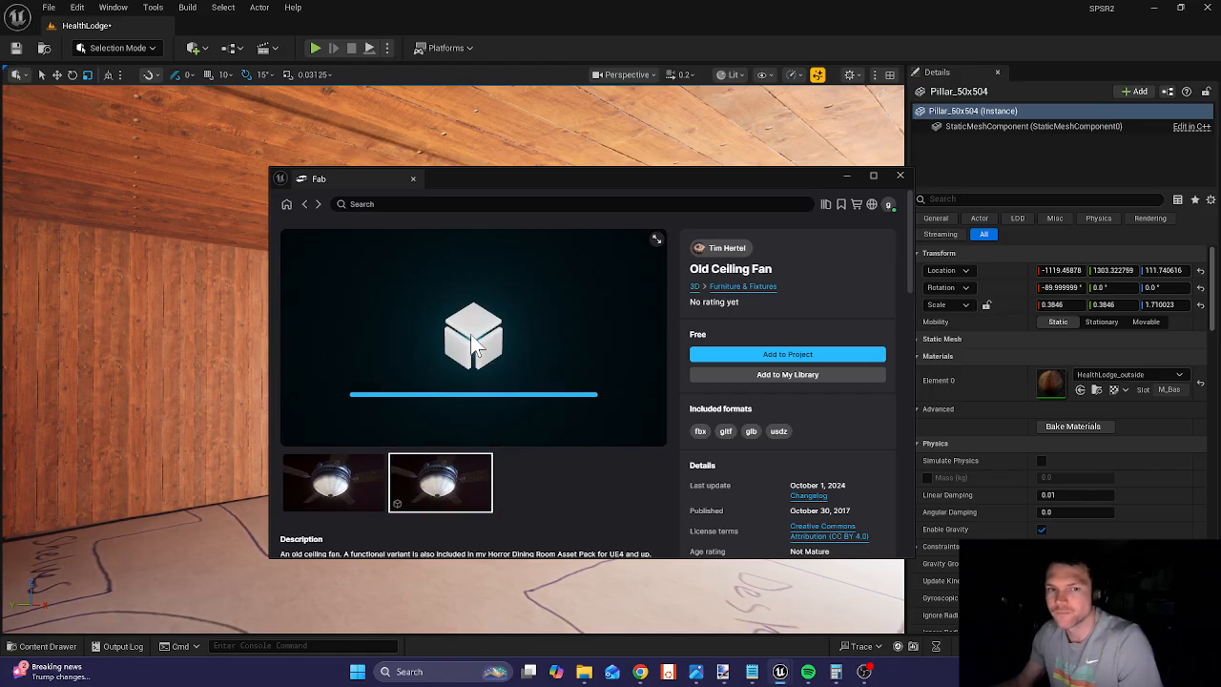
left_click_drag(457, 344, 566, 329)
left_click(770, 355)
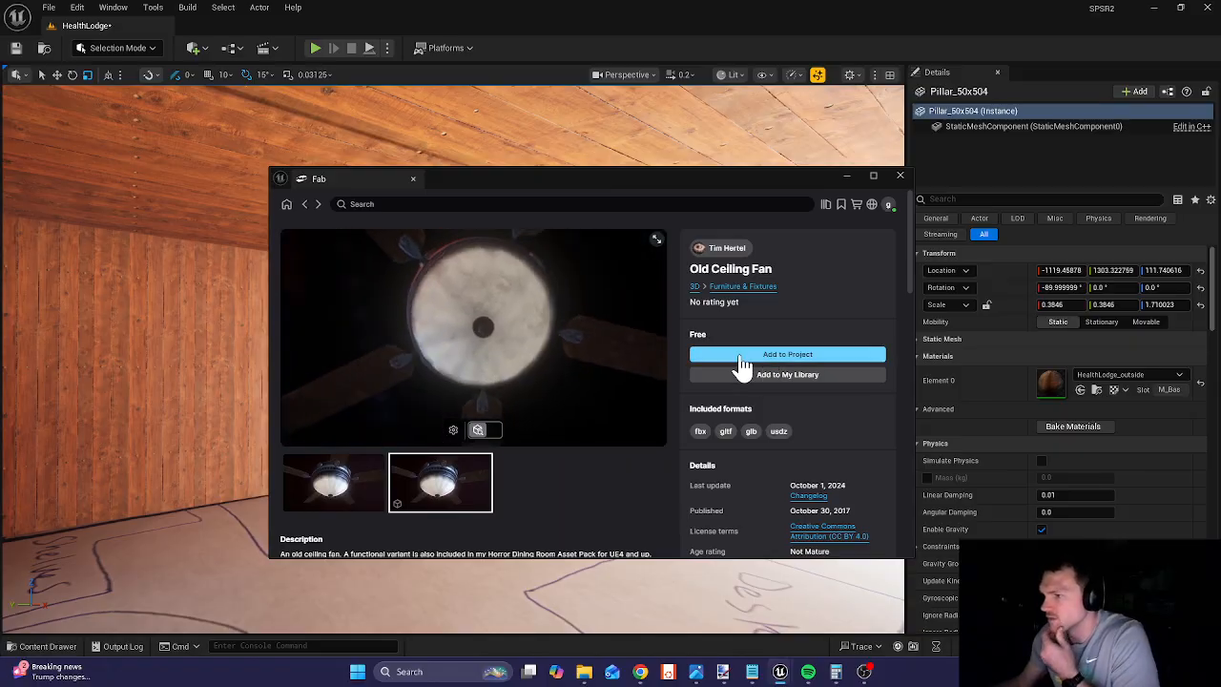
- Close Fab and the object details, and open the StaticMeshes folder of the imported old_ceiling_fan asset
left_click(900, 175)
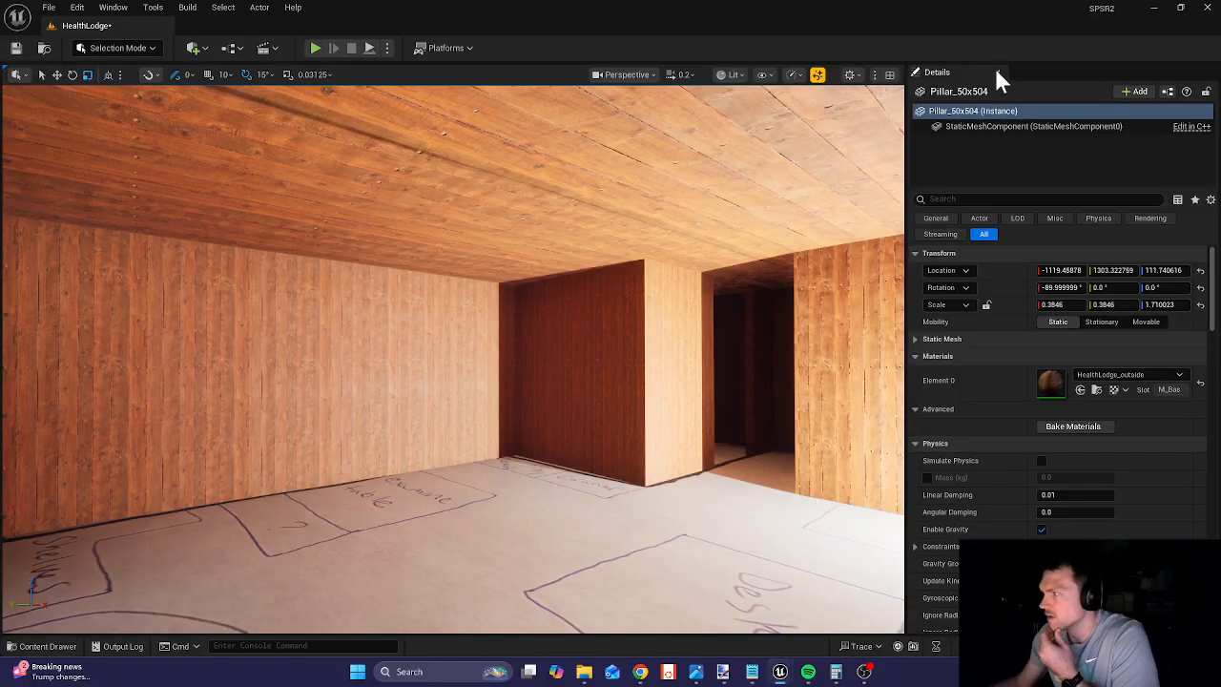
left_click(997, 72)
key("ctrl+space")
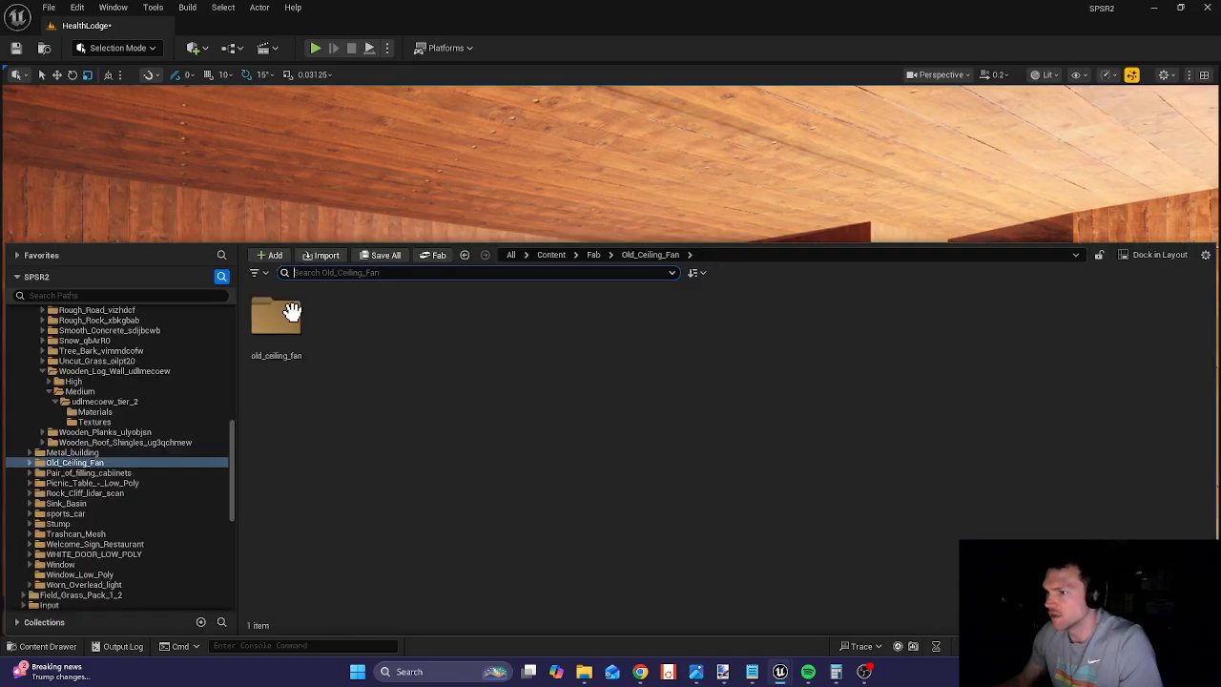
double_click(291, 312)
left_click(343, 315)
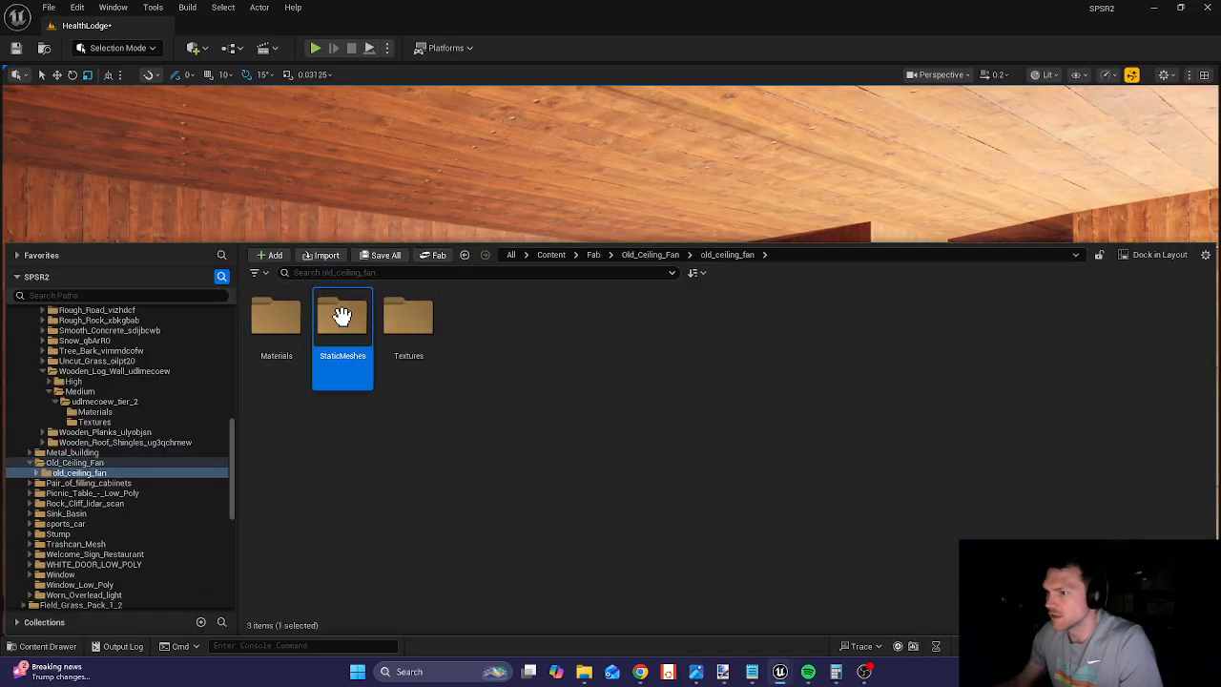
double_click(342, 315)
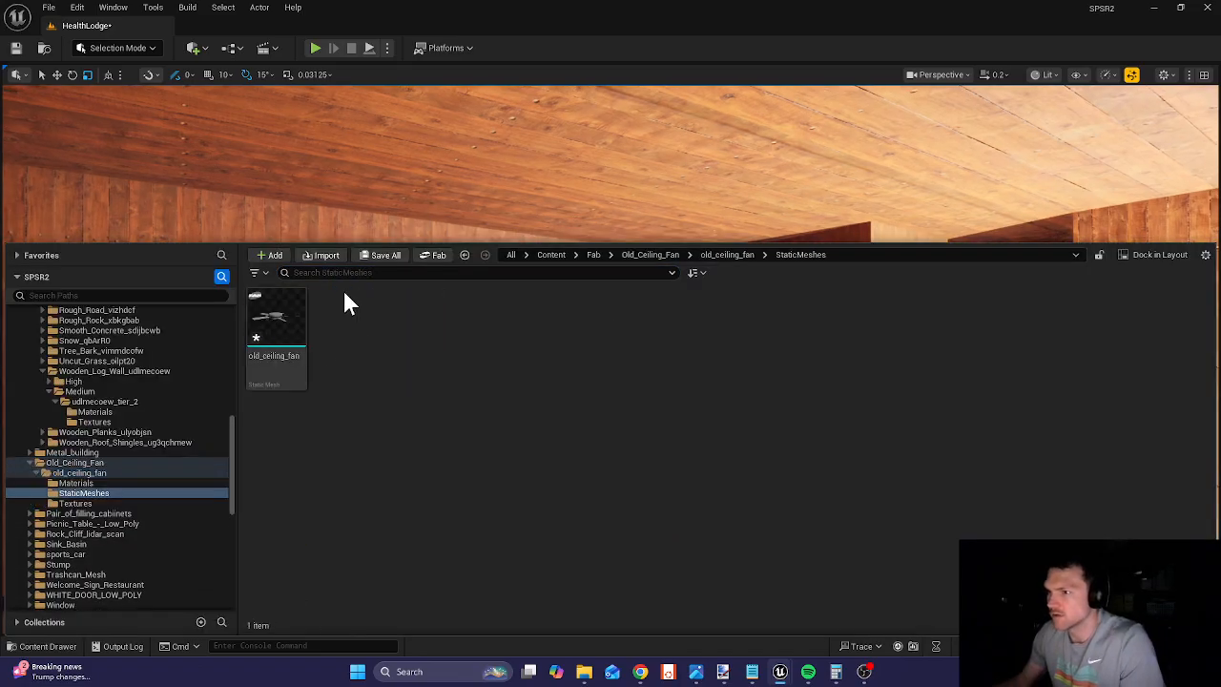
- Place the old_ceiling_fan static mesh against the wooden ceiling of the lodge room
key("ctrl+space")
right_click_drag(340, 256, 246, 250)
key("w")
key("w")
right_click_drag(357, 296, 408, 263)
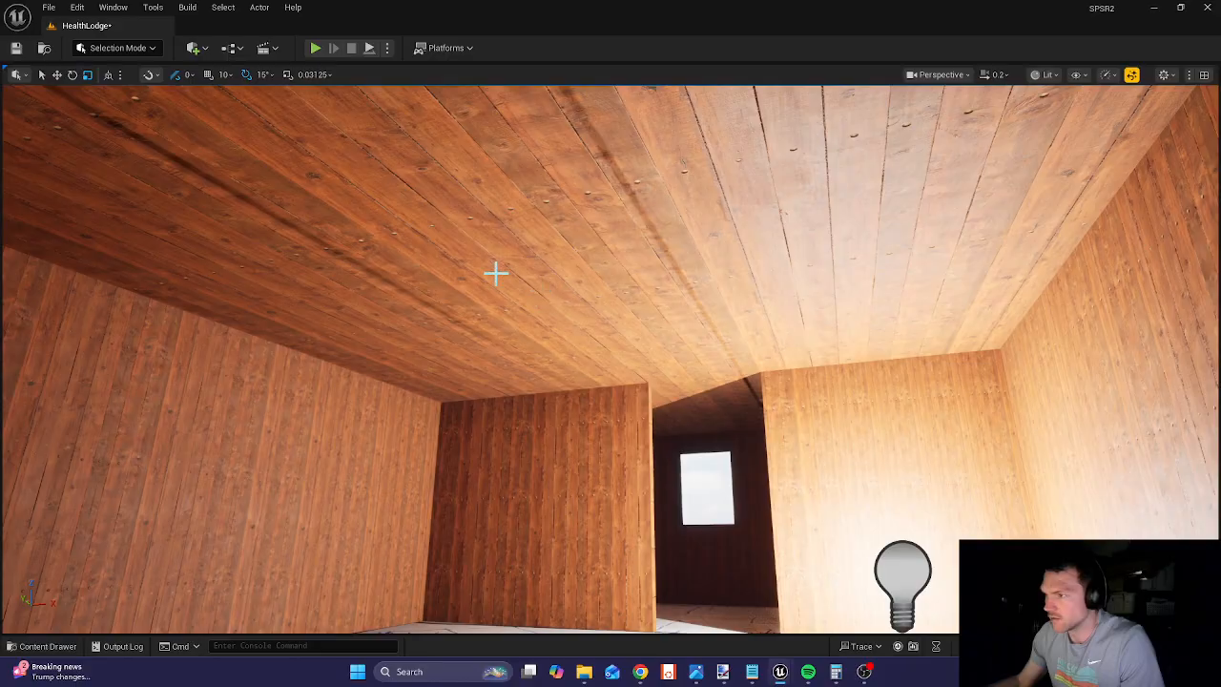
left_click(48, 647)
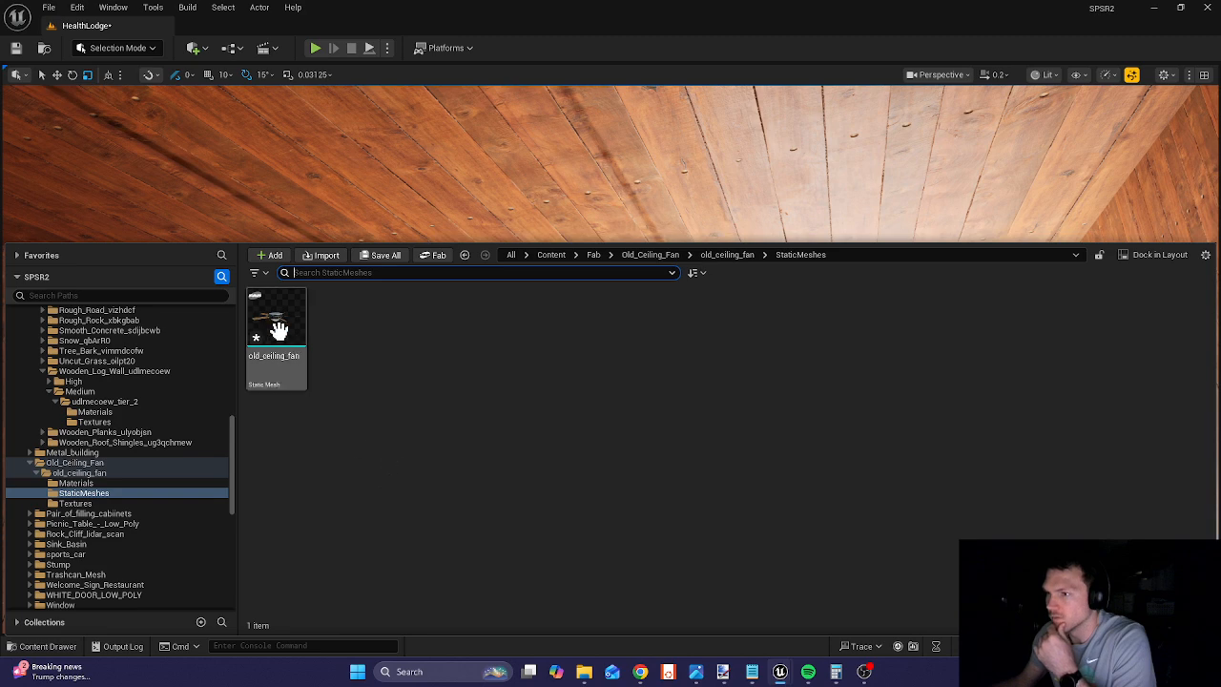
left_click_drag(275, 327, 482, 228)
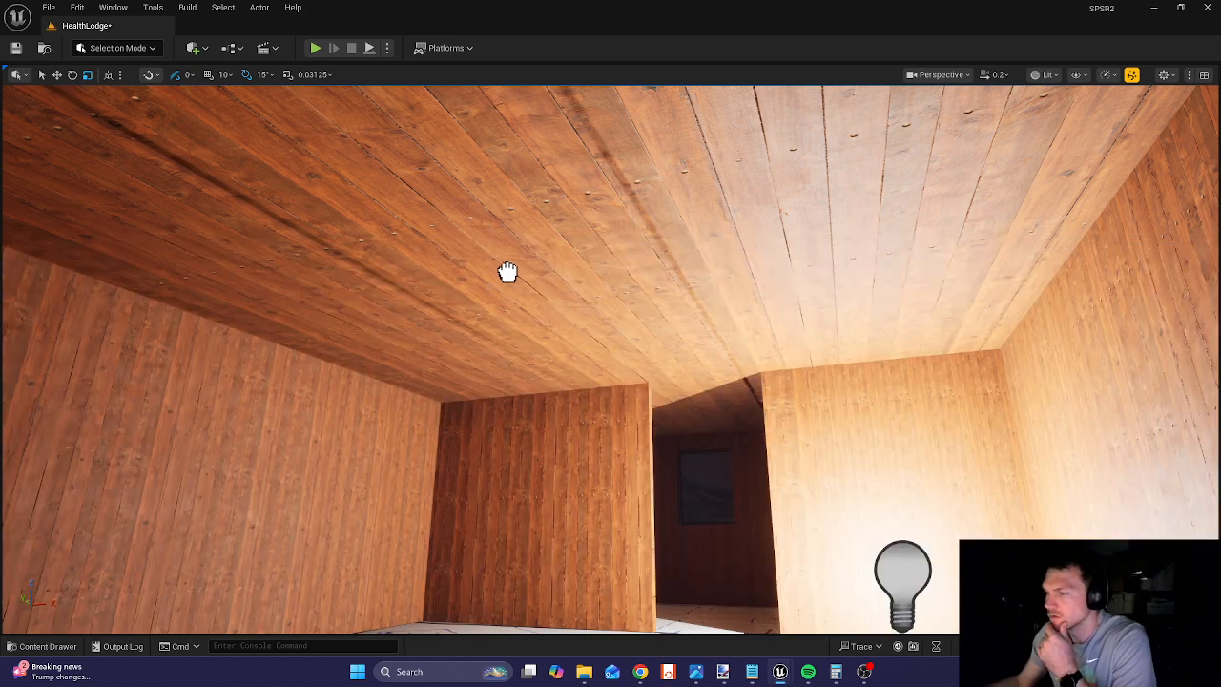
left_click_drag(518, 294, 513, 288)
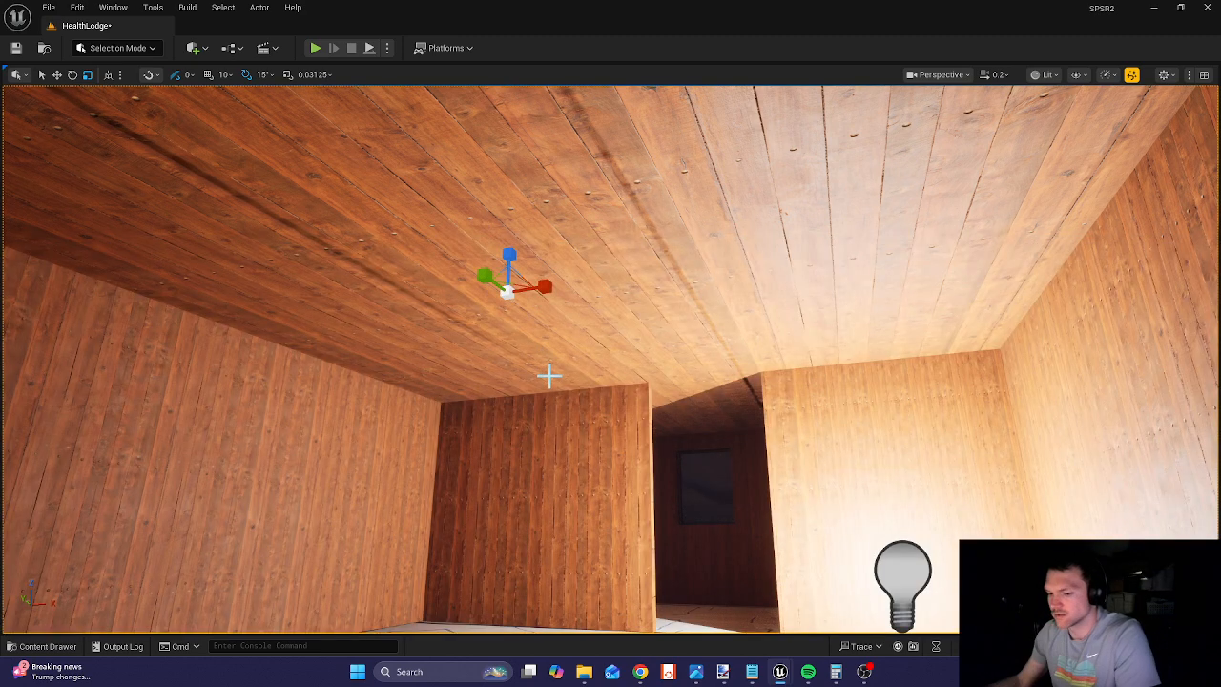
- Move the placed ceiling fan down from the ceiling into the open space of the room
key("e")
key("w")
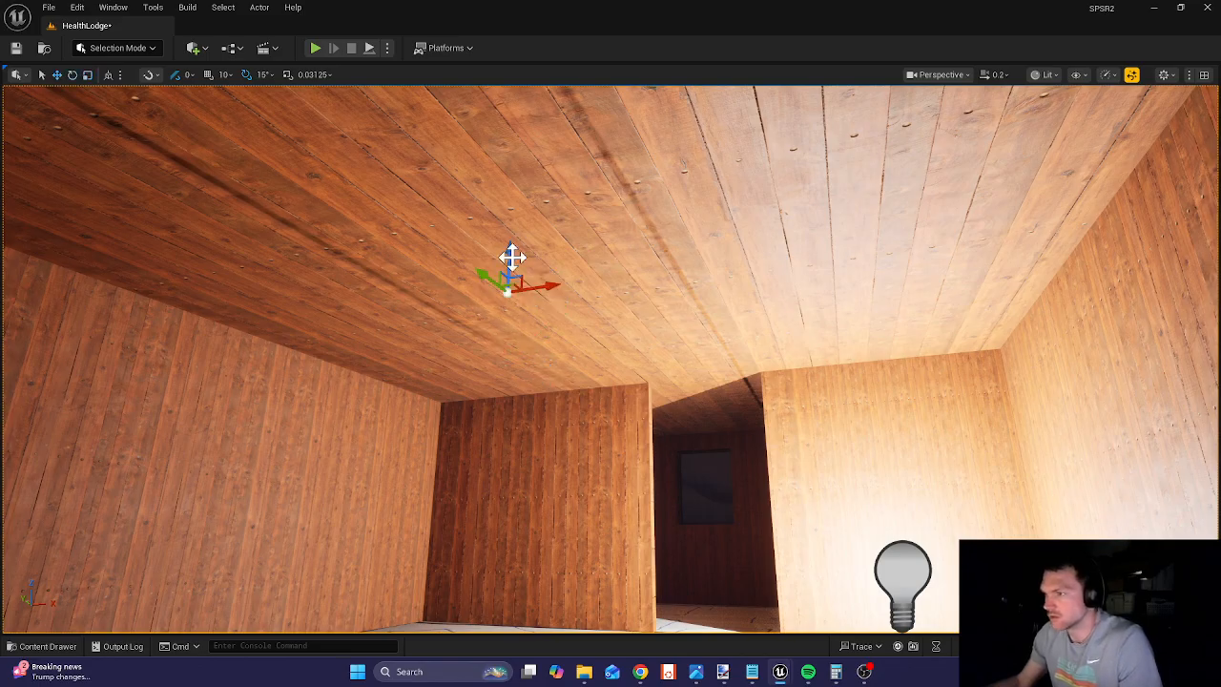
left_click_drag(508, 290, 492, 479)
right_click_drag(492, 479, 424, 570)
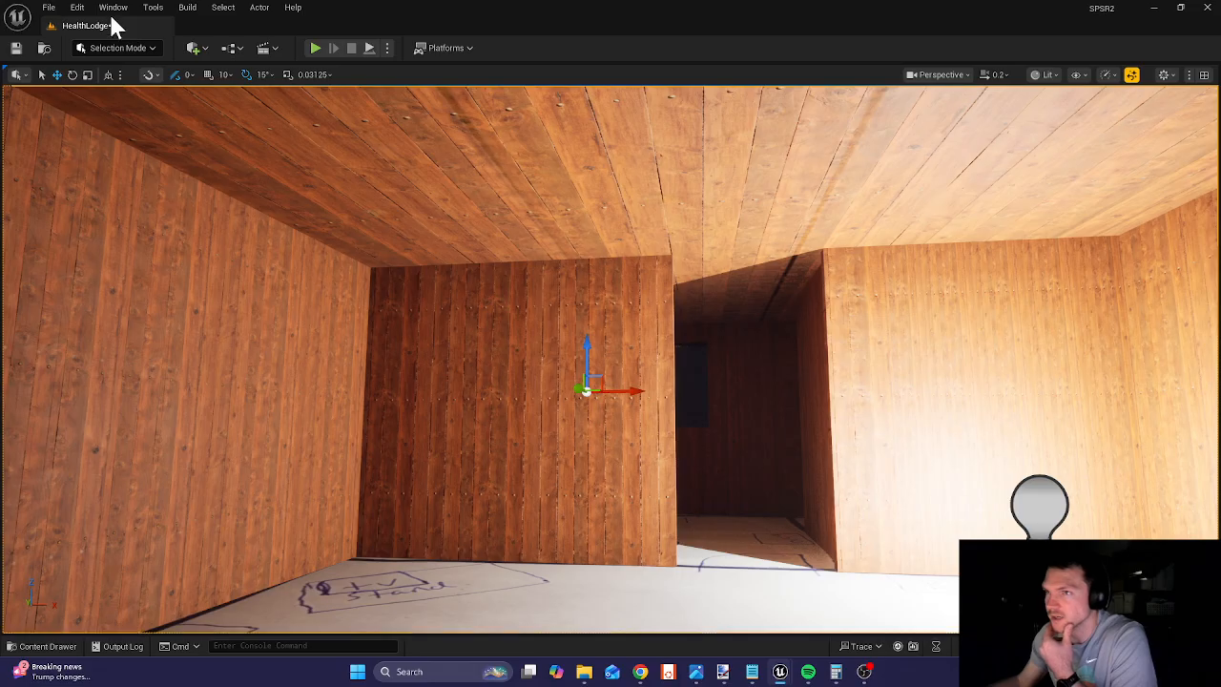
- Check the asset actions of the old_ceiling_fan mesh and search Fab for "old ceiling fan"
left_click(48, 646)
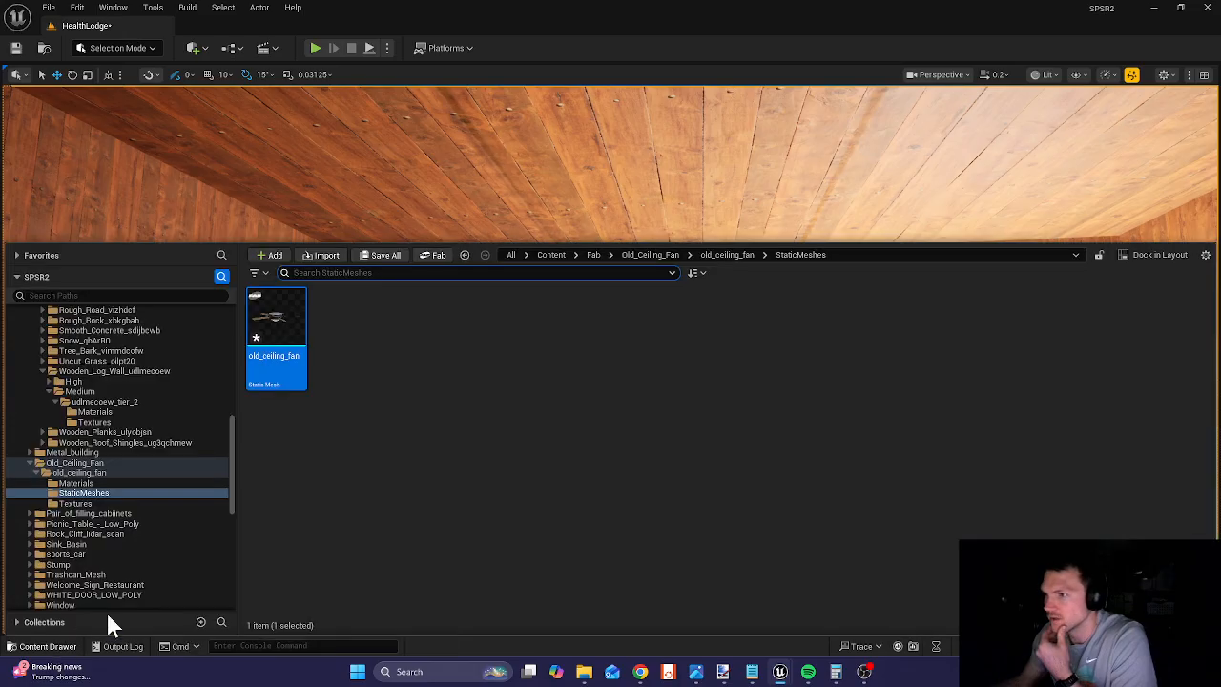
right_click(276, 324)
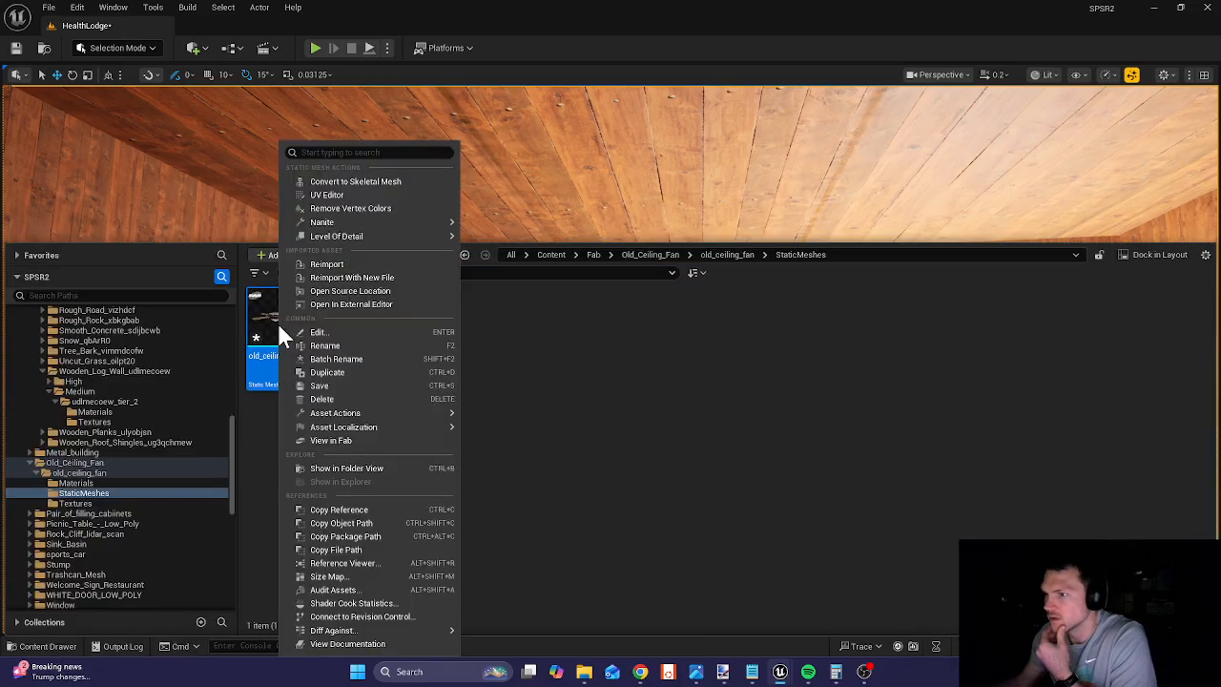
left_click(577, 359)
left_click(427, 257)
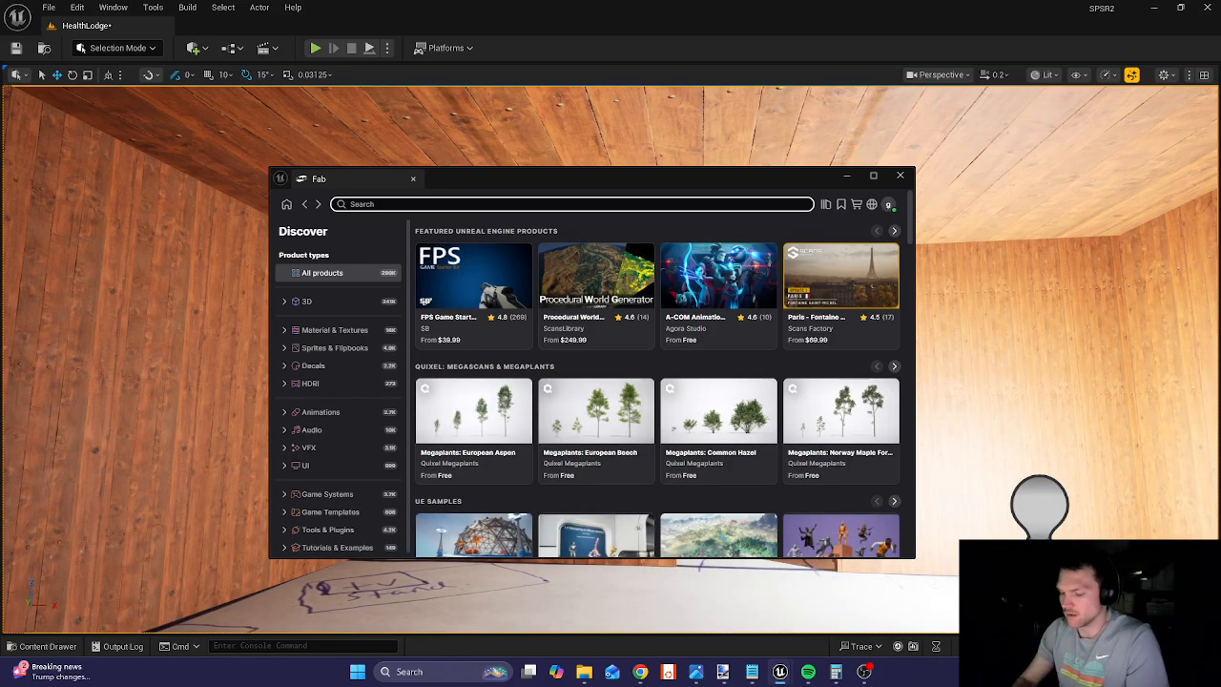
type("old ce")
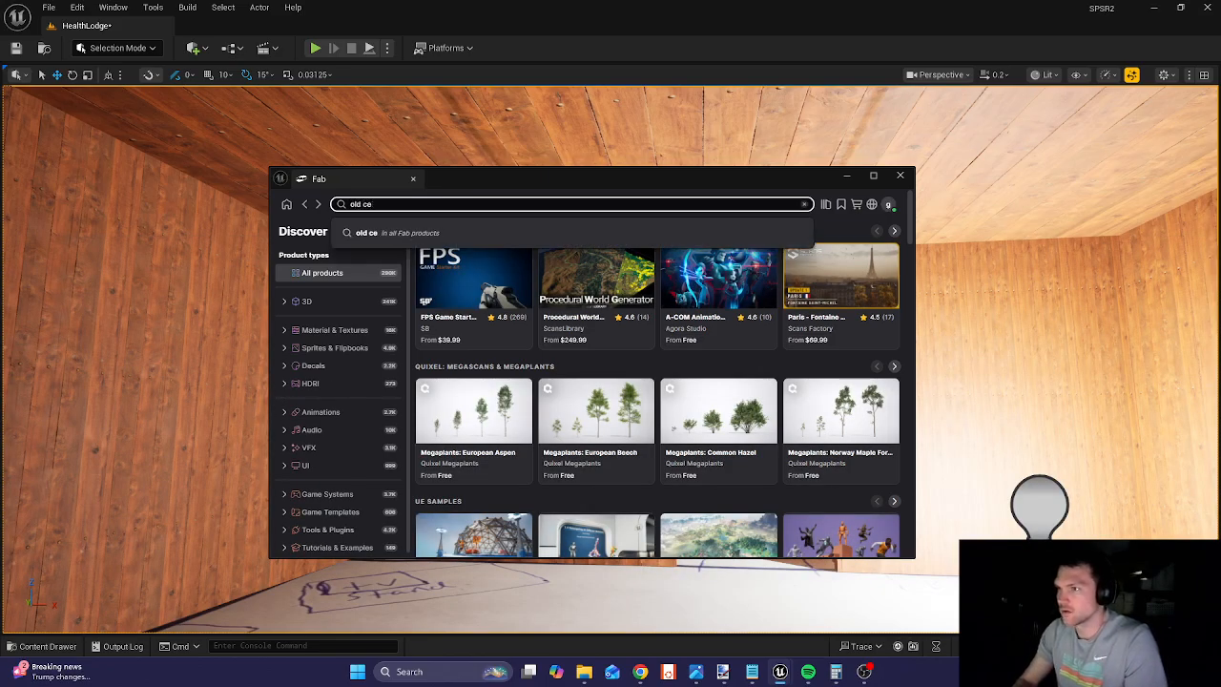
type("iling ")
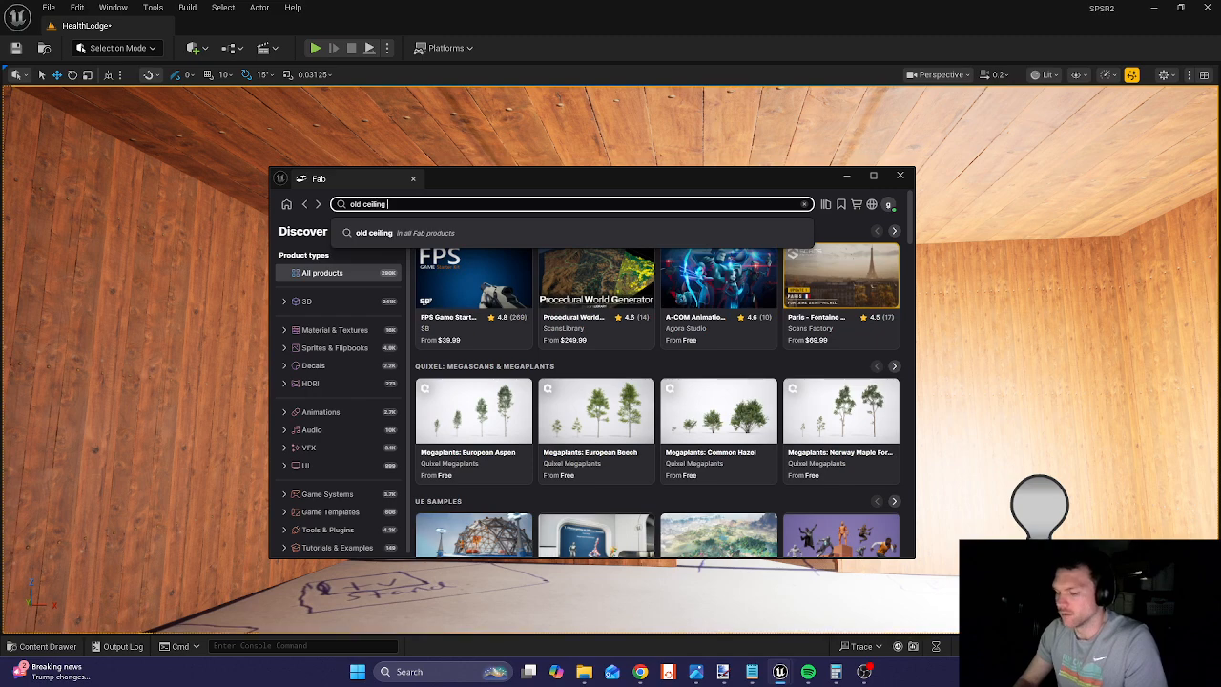
type("fan")
key("Return")
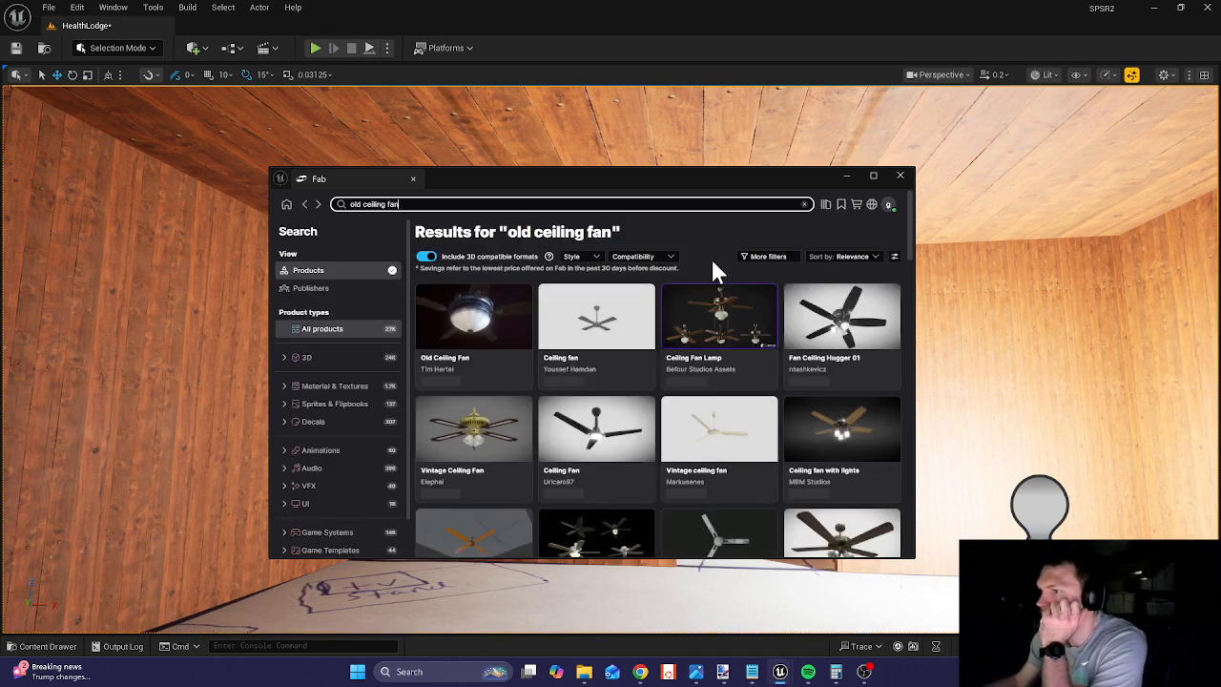
- Examine the Old Ceiling Fan listing's description, technical details and animation information on Fab
left_click(477, 311)
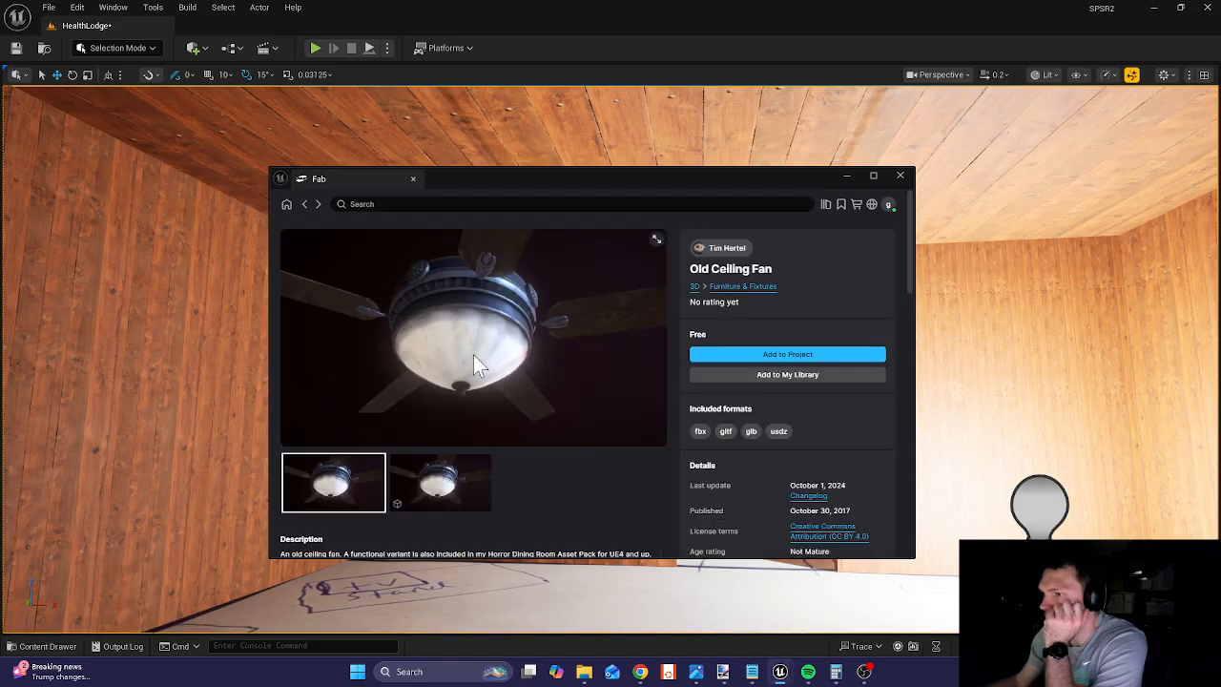
scroll(477, 363, "down", 3)
scroll(474, 363, "down", 5)
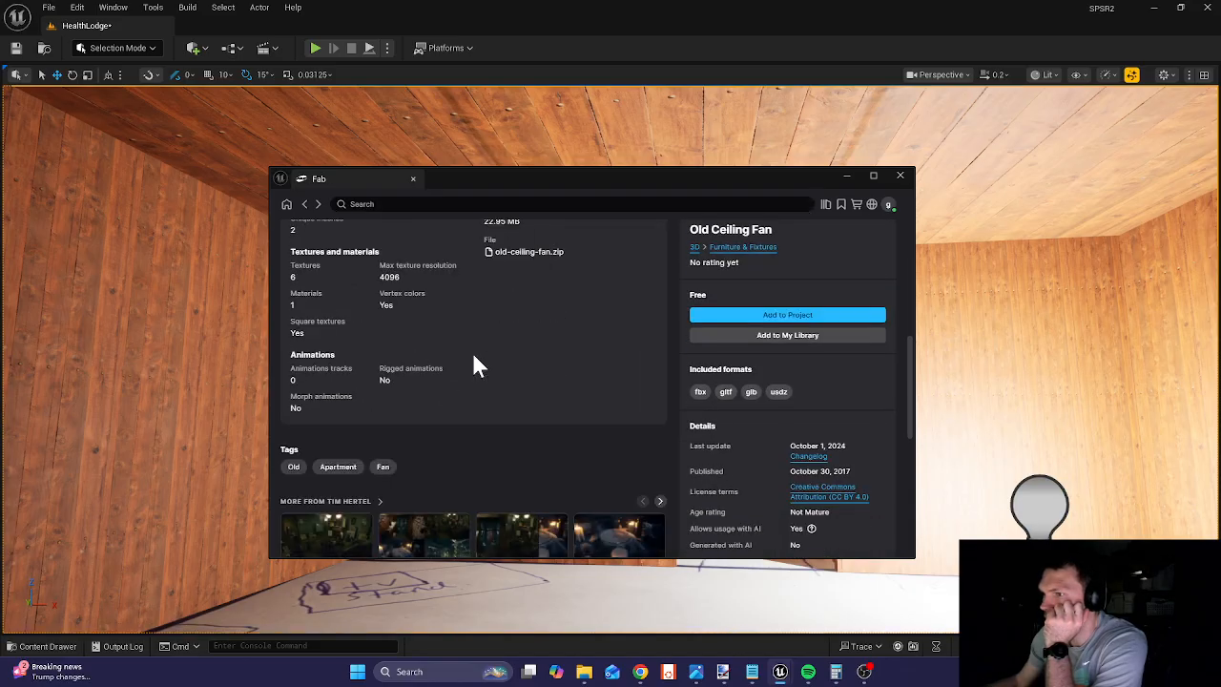
scroll(474, 363, "up", 2)
scroll(474, 363, "up", 1)
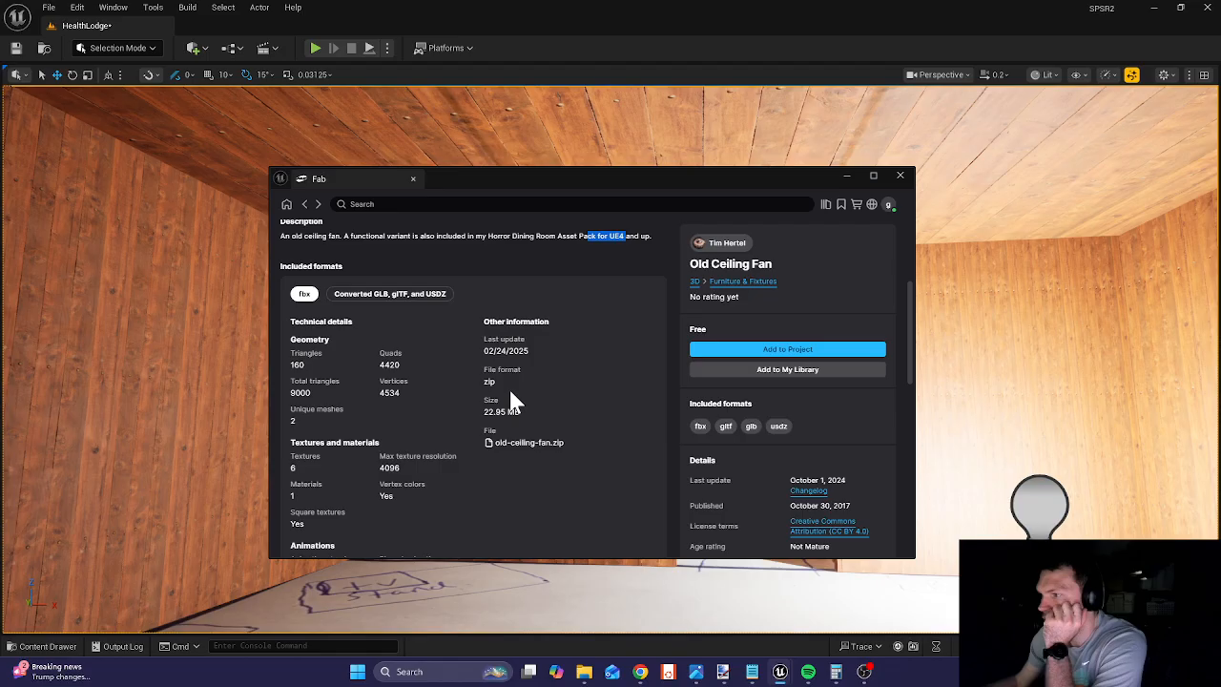
scroll(510, 394, "down", 2)
scroll(864, 488, "down", 2)
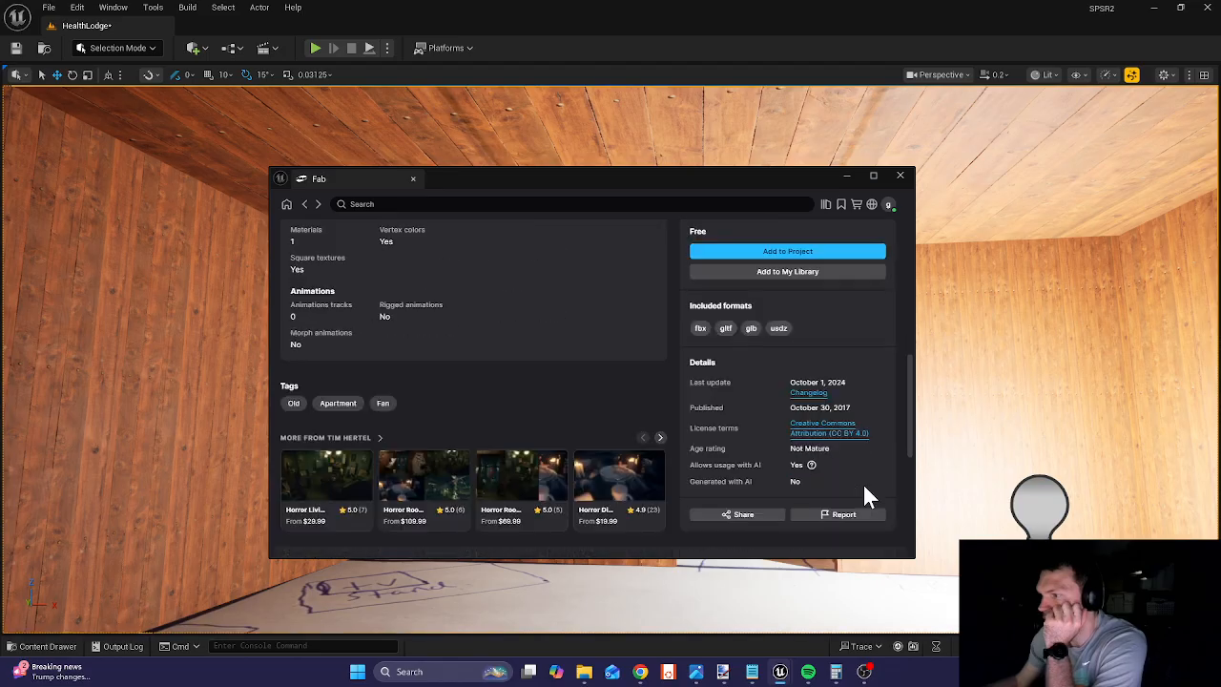
scroll(572, 423, "down", 3)
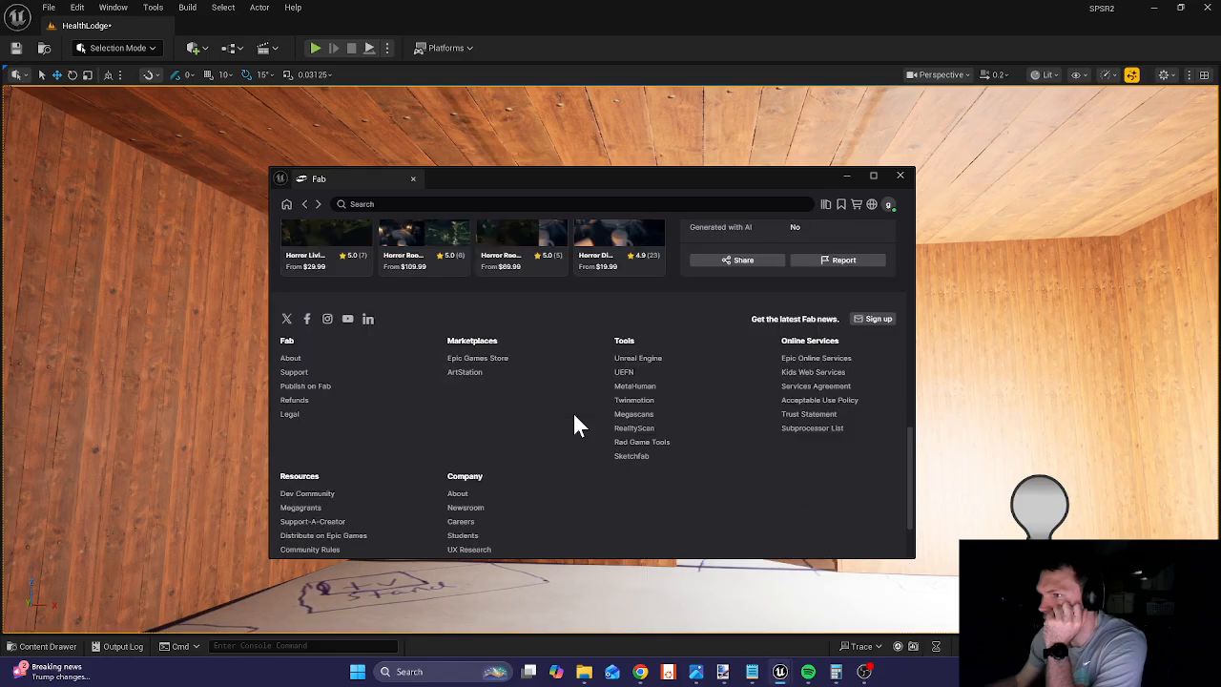
scroll(575, 425, "up", 10)
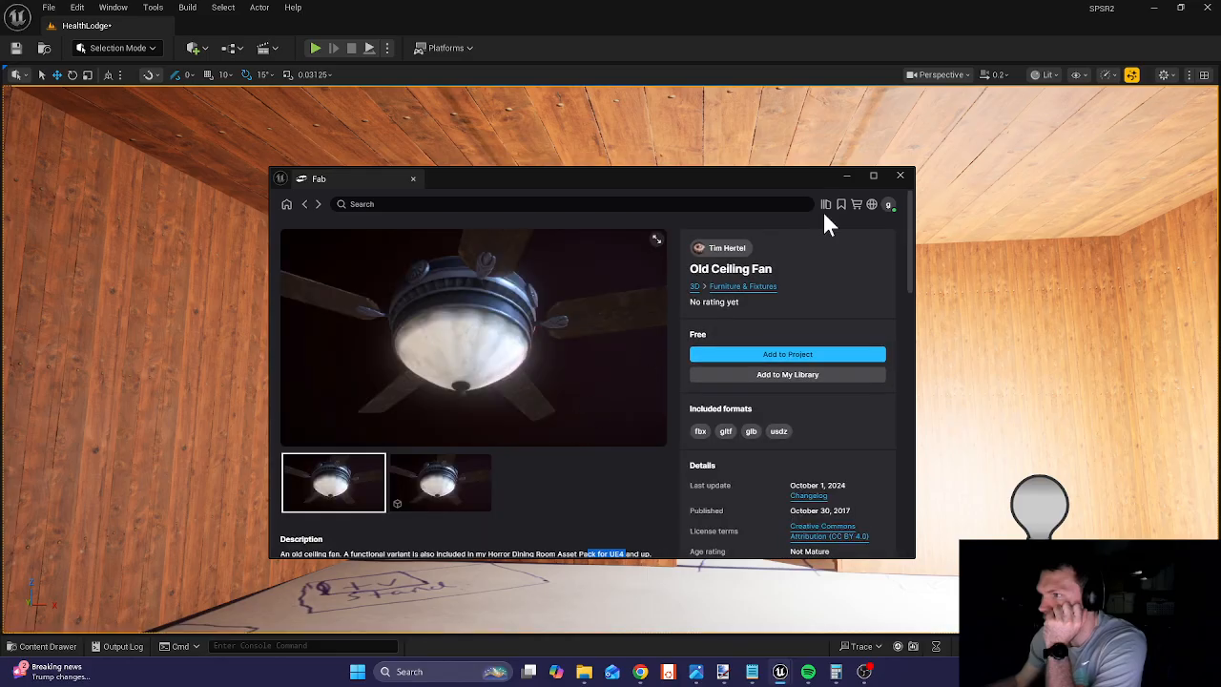
left_click(845, 178)
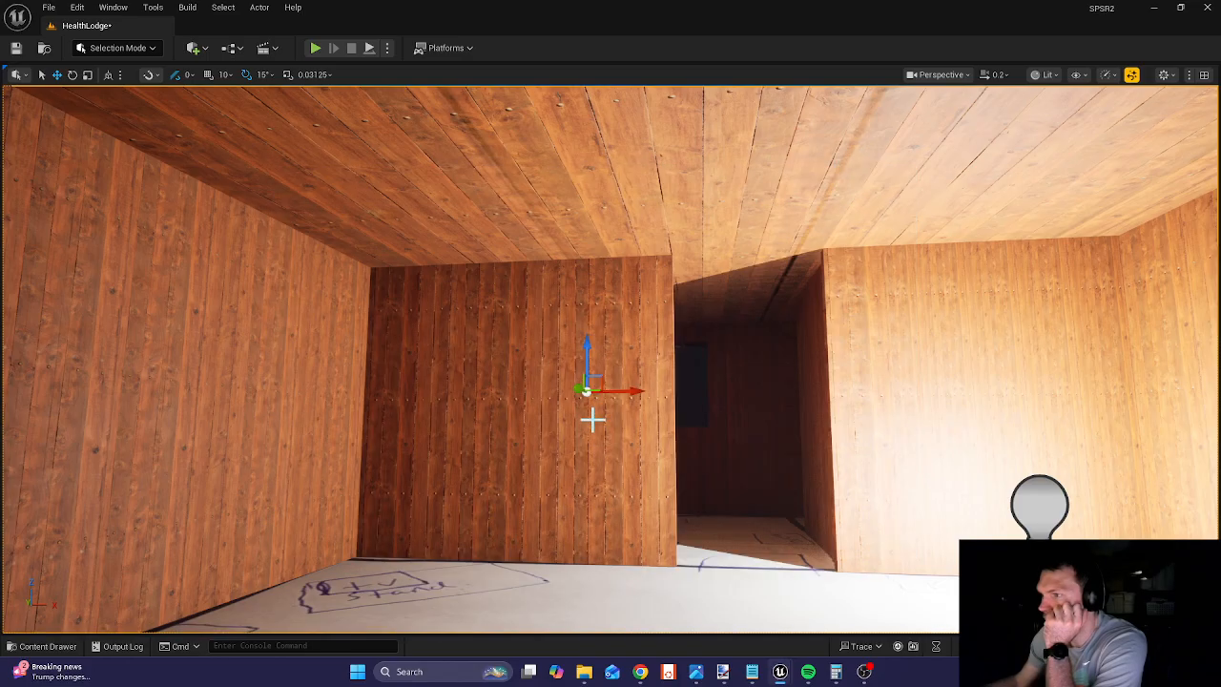
- Display the details of the placed ceiling fan and toggle its Simulate Physics option on and back off
left_click(114, 9)
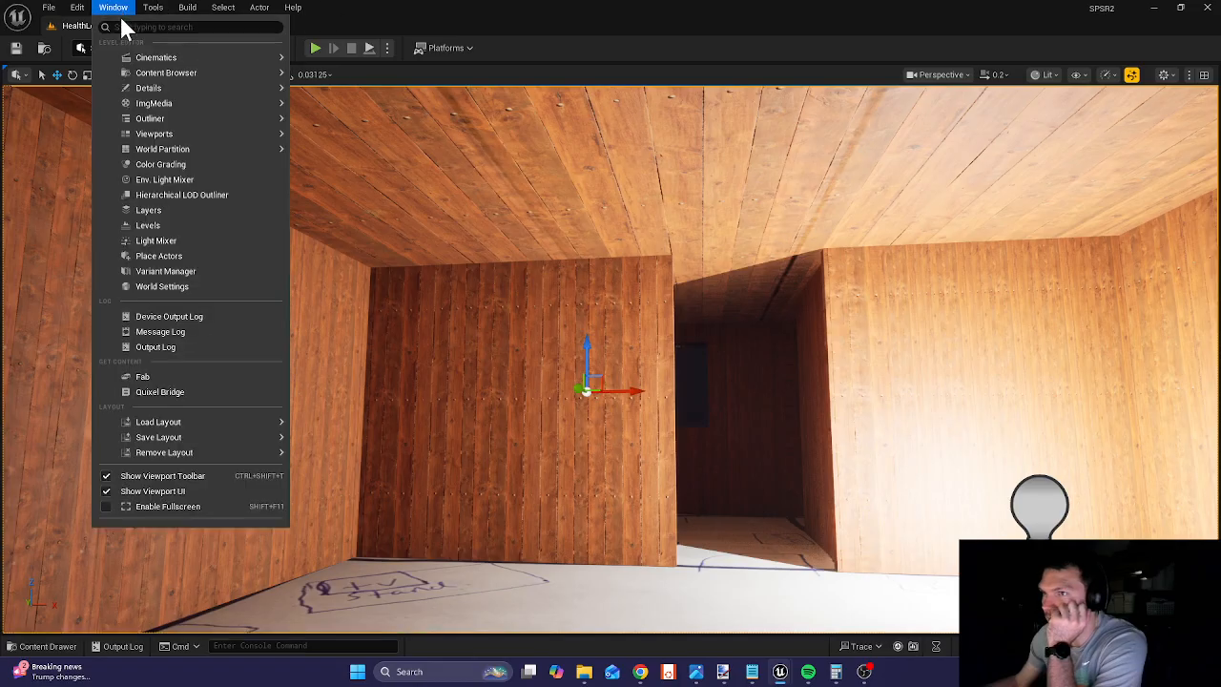
mouse_move(155, 90)
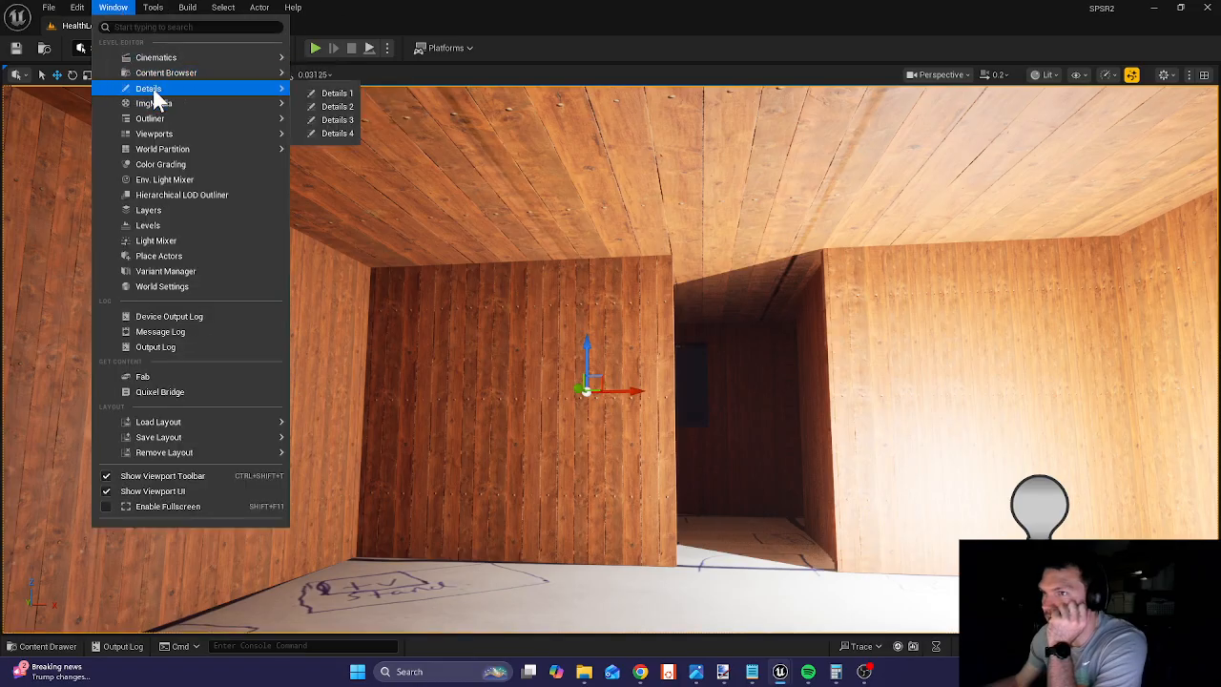
left_click(334, 93)
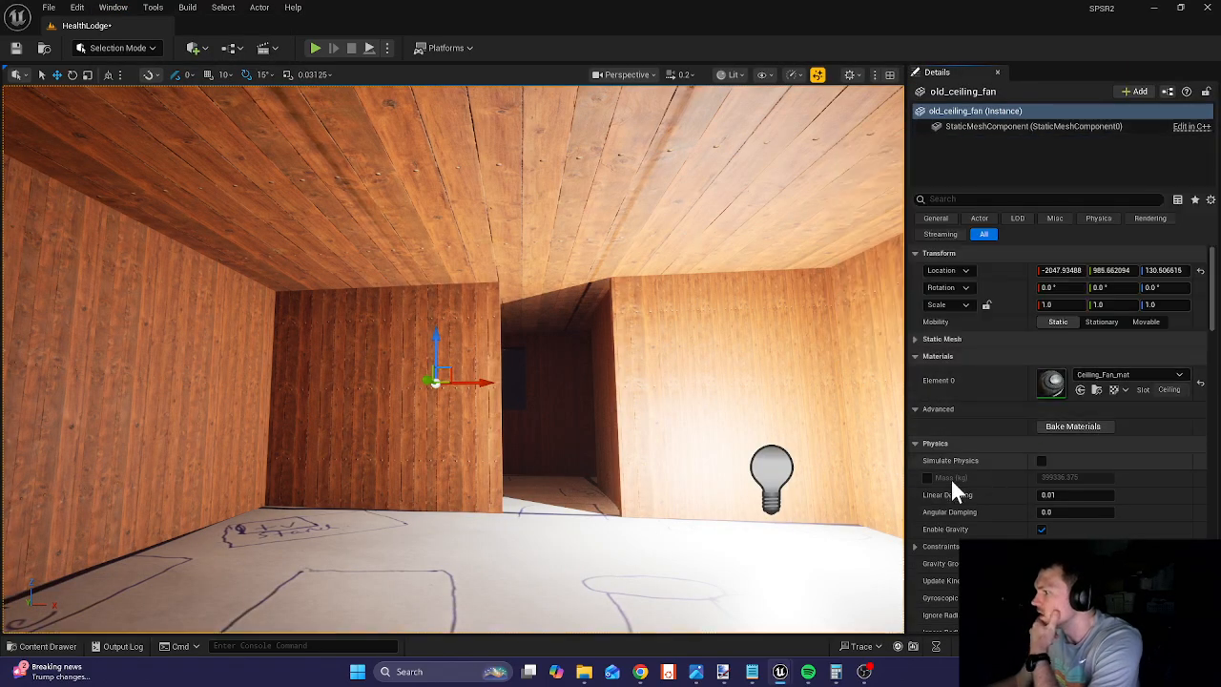
left_click(1042, 460)
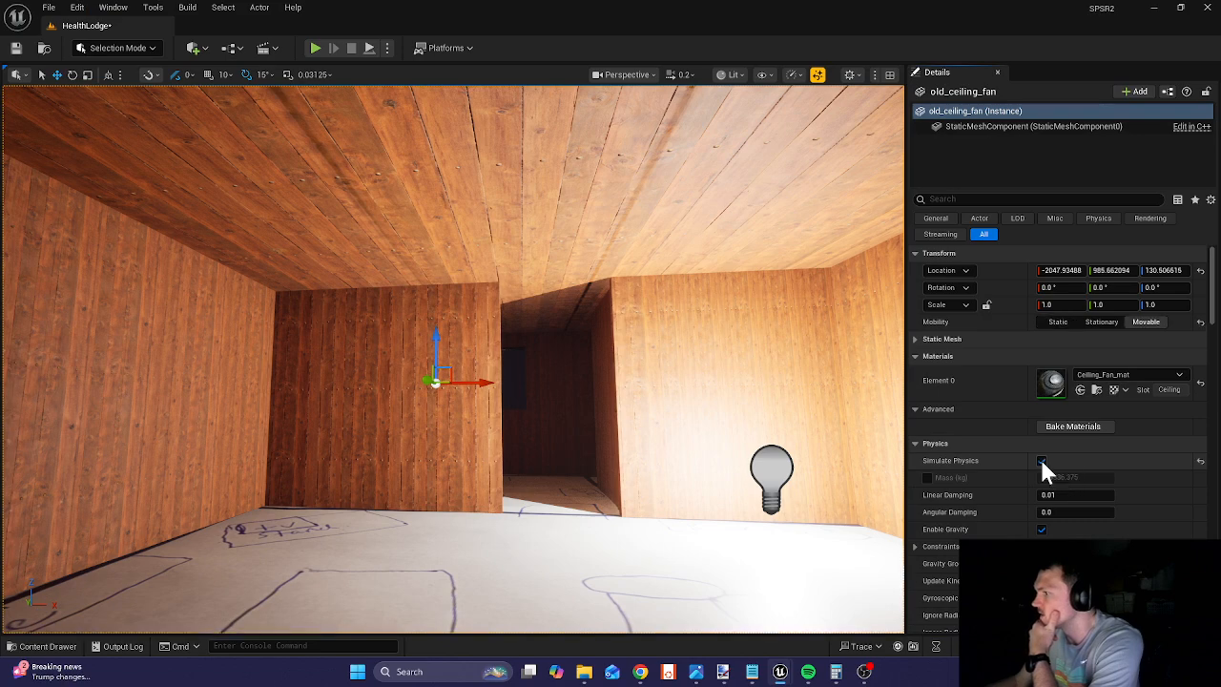
left_click(1042, 460)
- Review the ceiling fan's physics and collision settings and set its collision preset to Default
scroll(965, 508, "down", 2)
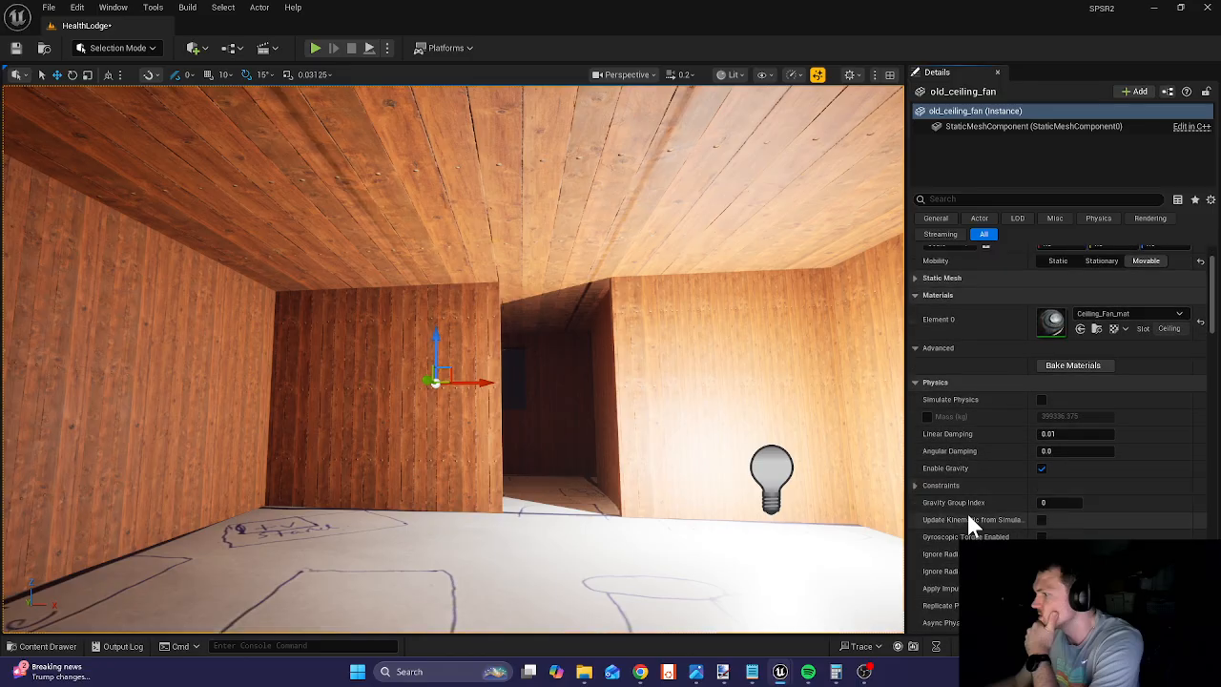
scroll(966, 514, "down", 2)
scroll(966, 515, "down", 1)
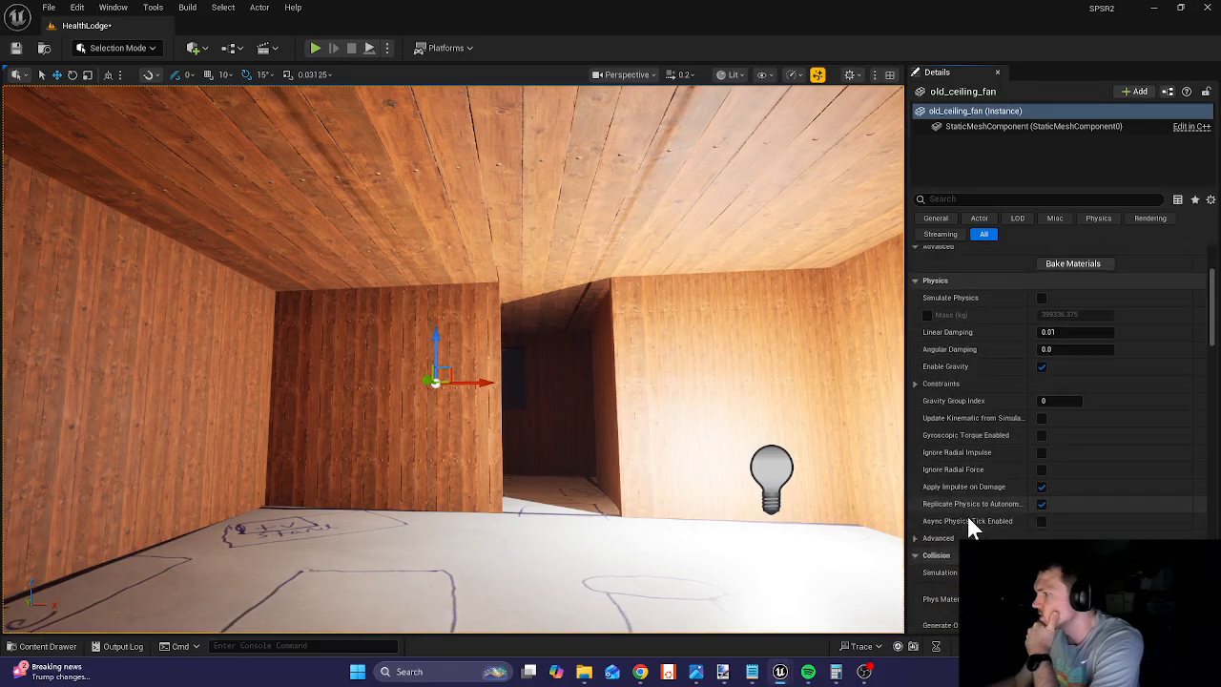
scroll(967, 516, "down", 7)
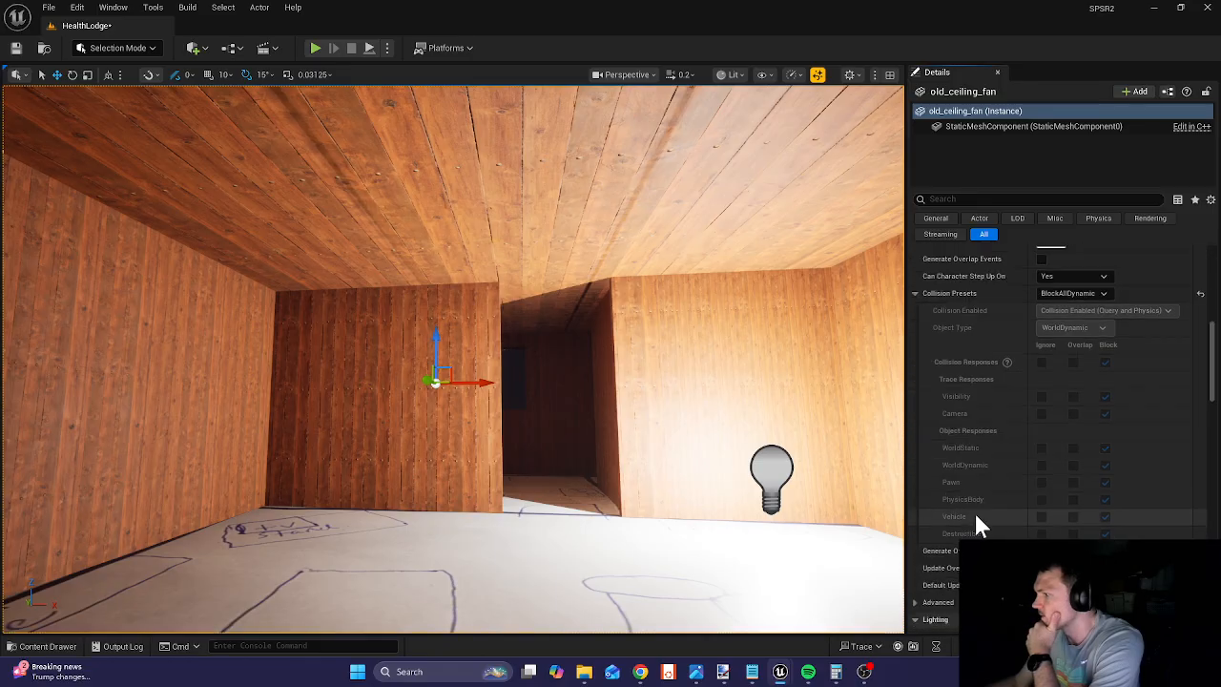
scroll(976, 515, "down", 7)
scroll(975, 515, "up", 3)
scroll(1049, 318, "up", 3)
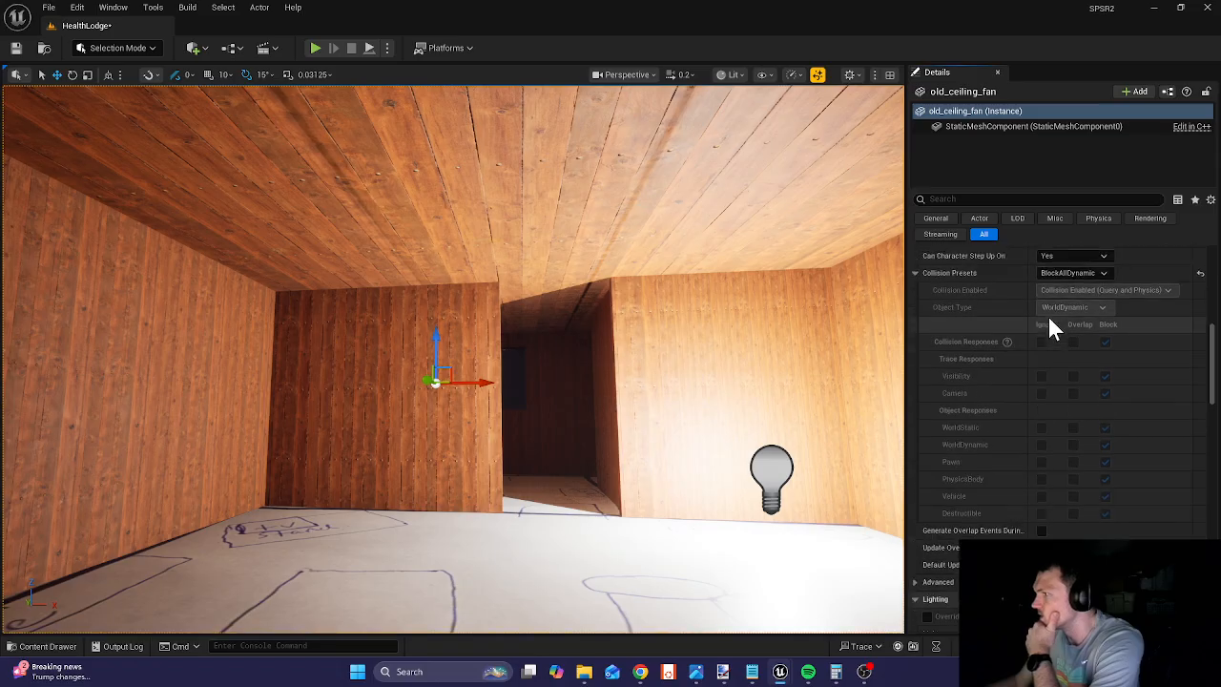
scroll(1048, 325, "up", 1)
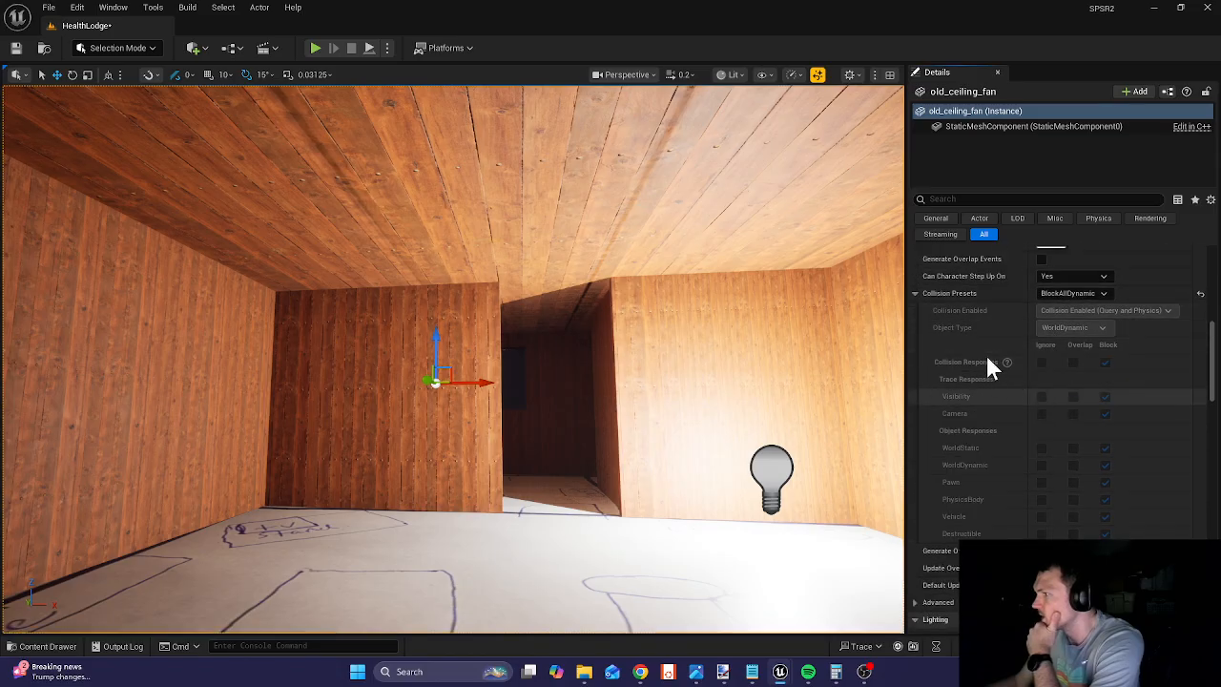
left_click(1076, 293)
left_click(1073, 303)
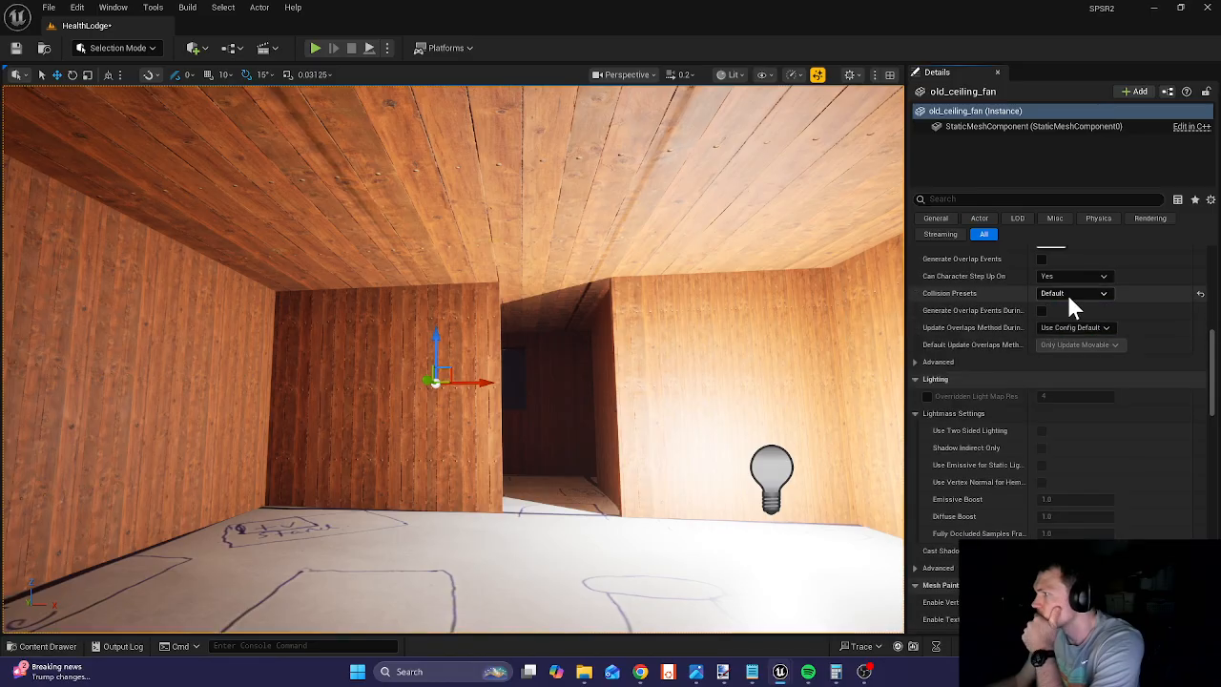
- Try the Custom collision preset with Visibility set to Block on the ceiling fan and restore the Default preset
left_click(1068, 296)
left_click(1066, 311)
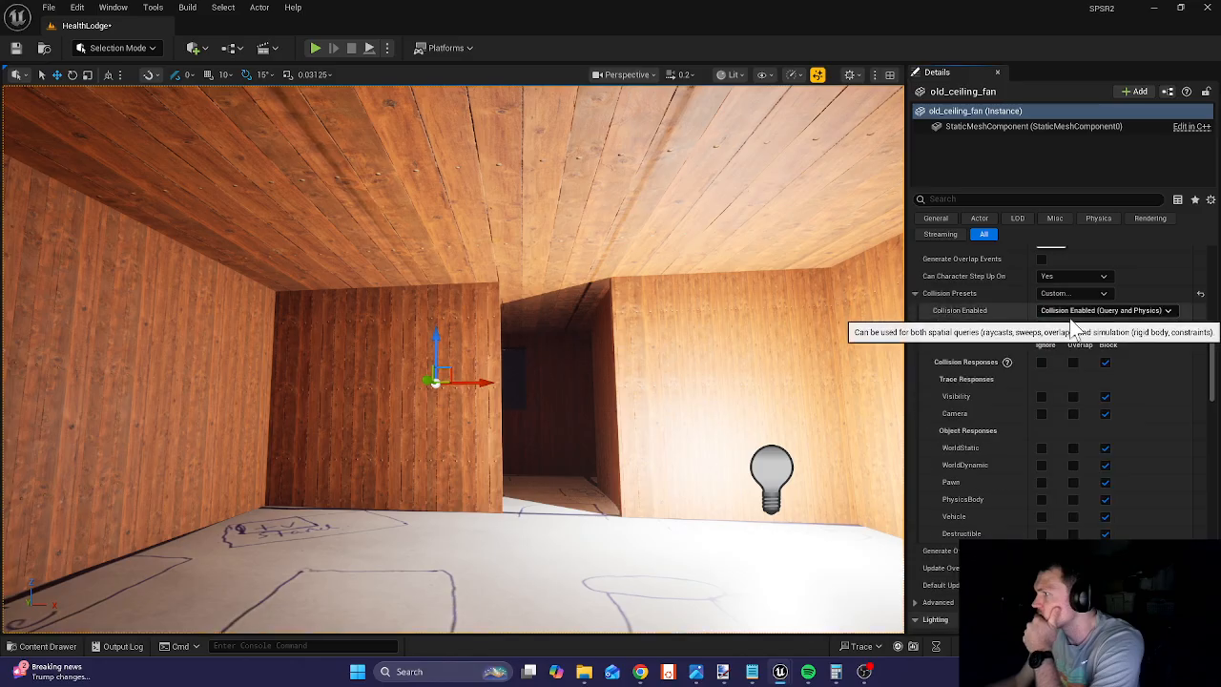
left_click(1072, 397)
left_click(1105, 397)
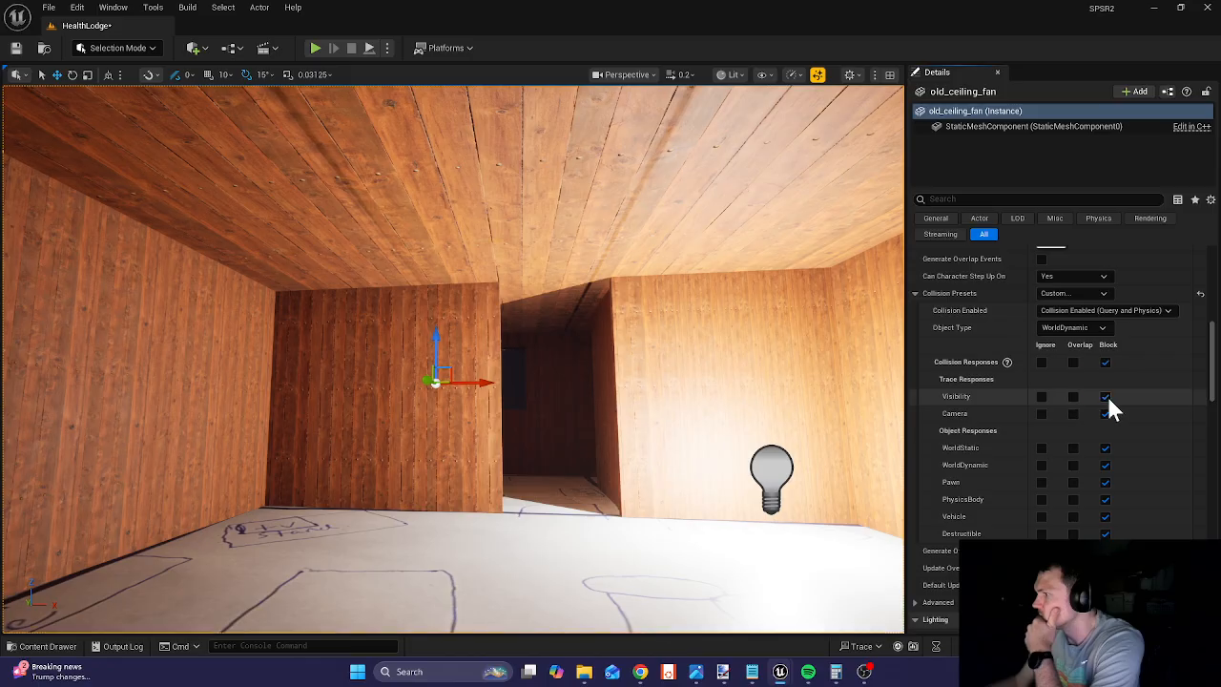
left_click(1074, 311)
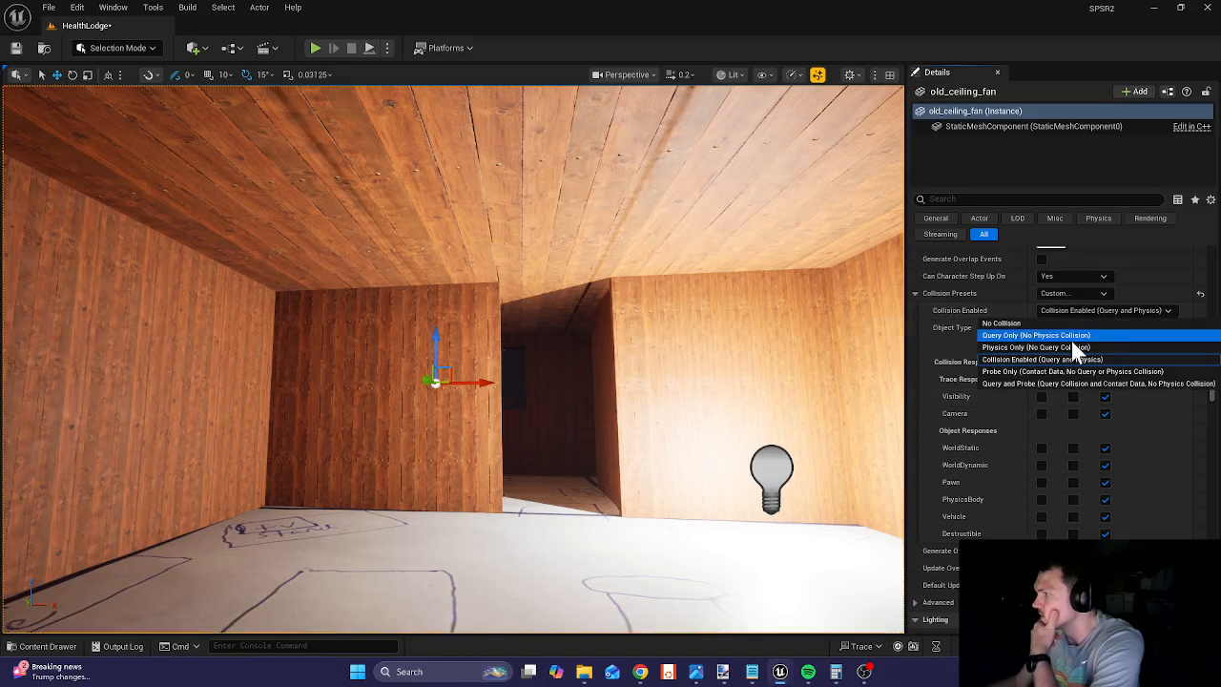
left_click(1061, 293)
left_click(1063, 307)
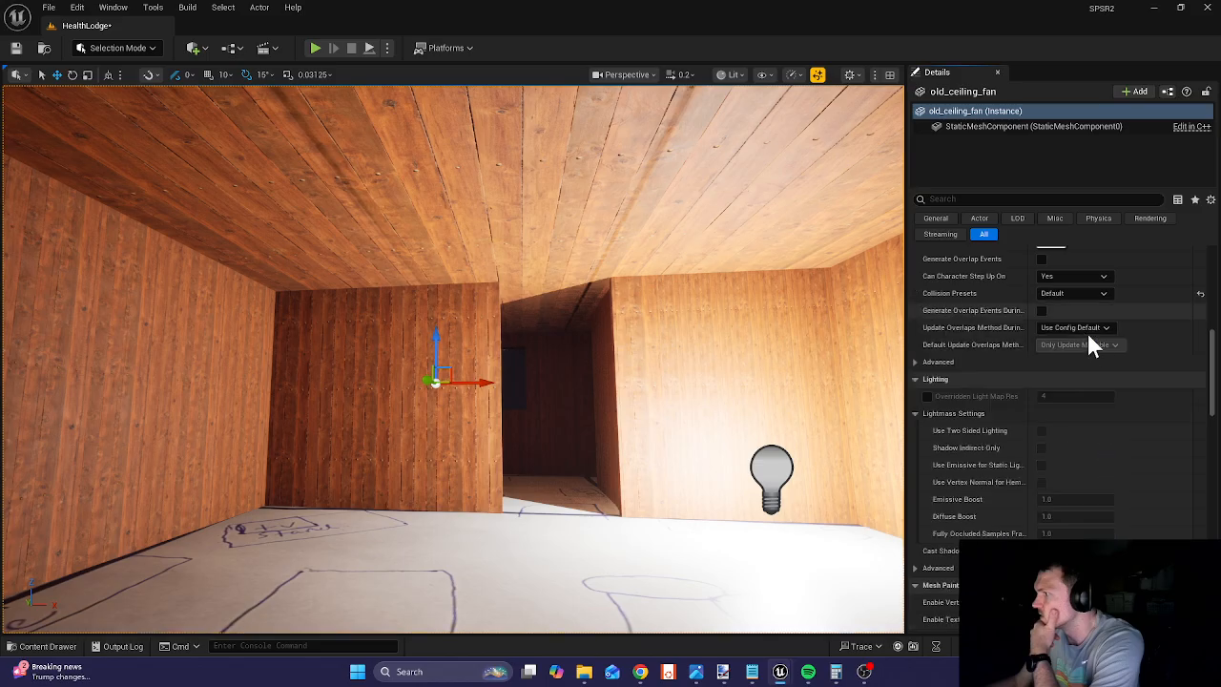
- Review the ceiling fan's lighting, mesh painting, rendering and LOD settings
scroll(1095, 348, "down", 5)
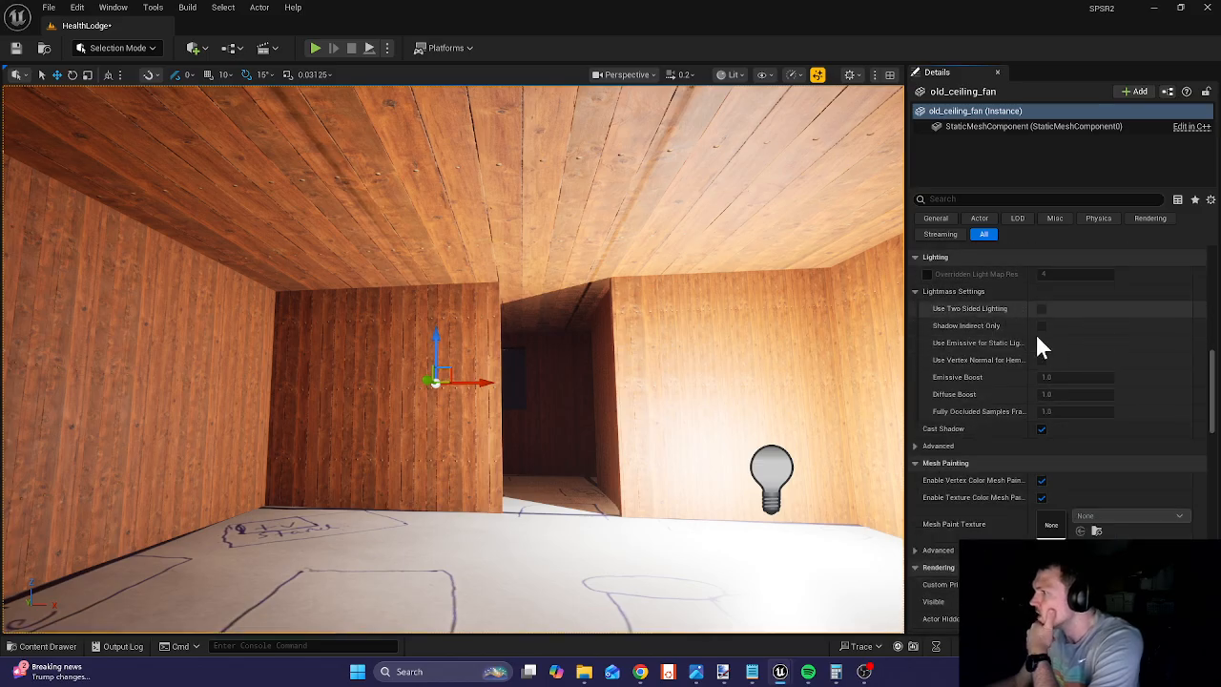
scroll(1044, 346, "down", 7)
scroll(1045, 382, "down", 10)
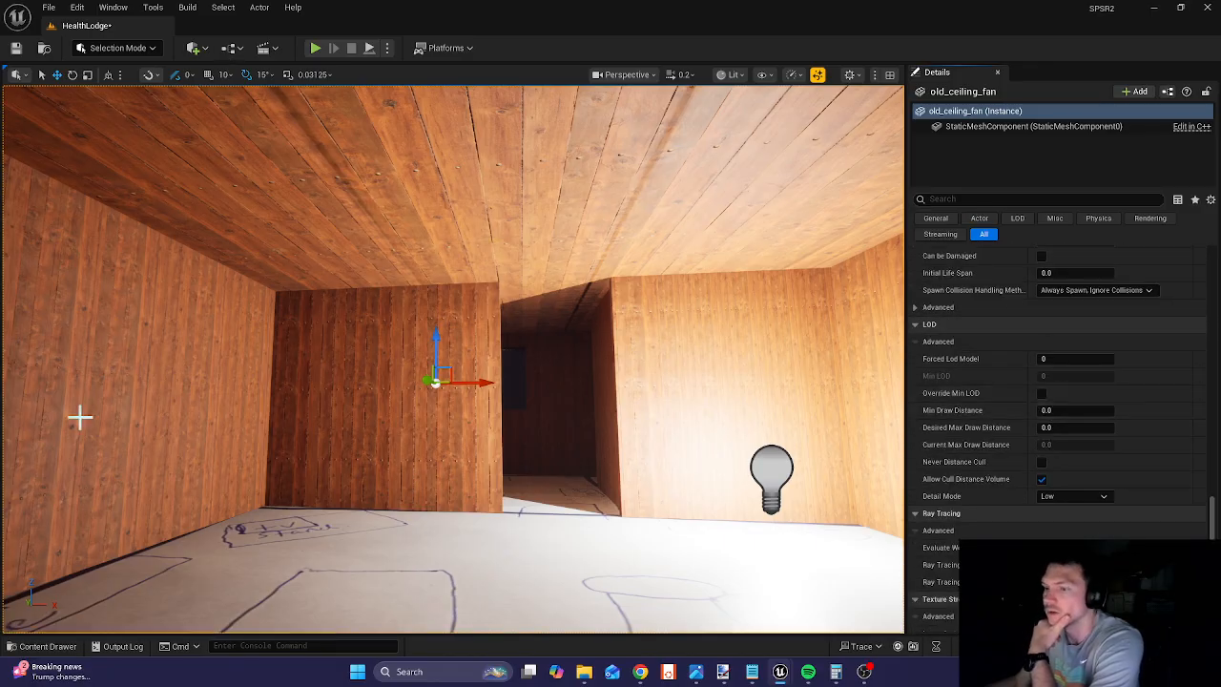
- Search Fab for "old ceiling fan" and browse the listed products
left_click(43, 646)
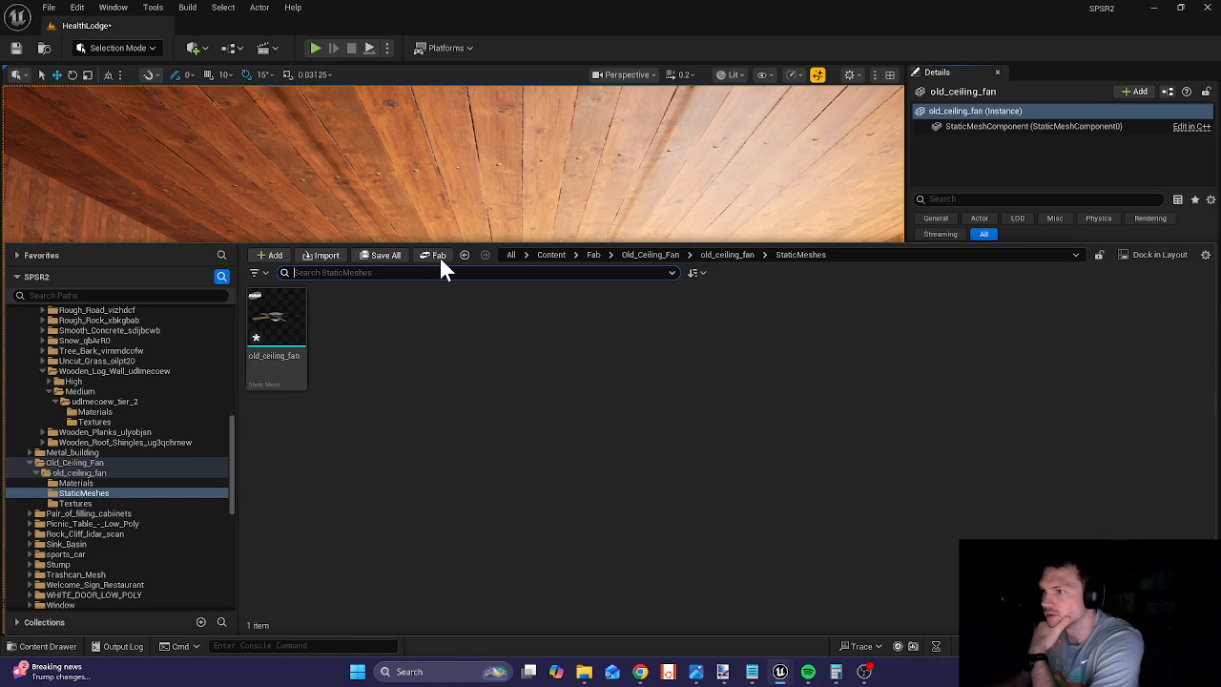
left_click(435, 256)
left_click(410, 204)
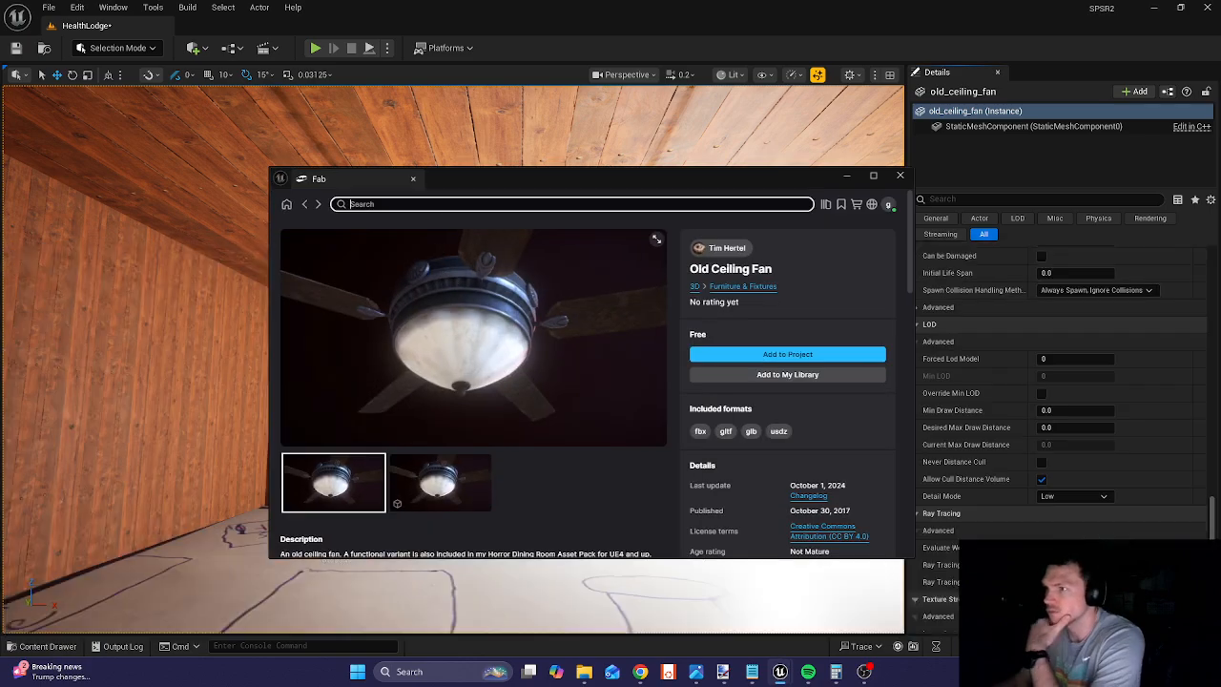
type("old ceiling fan")
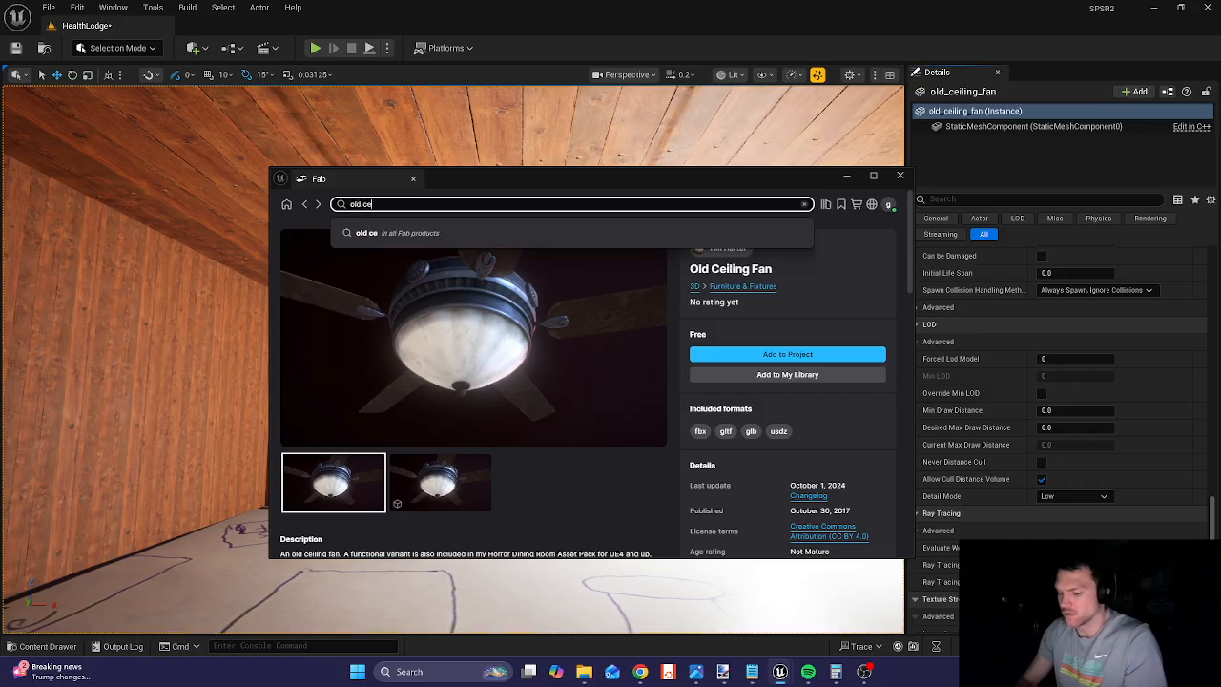
key("Return")
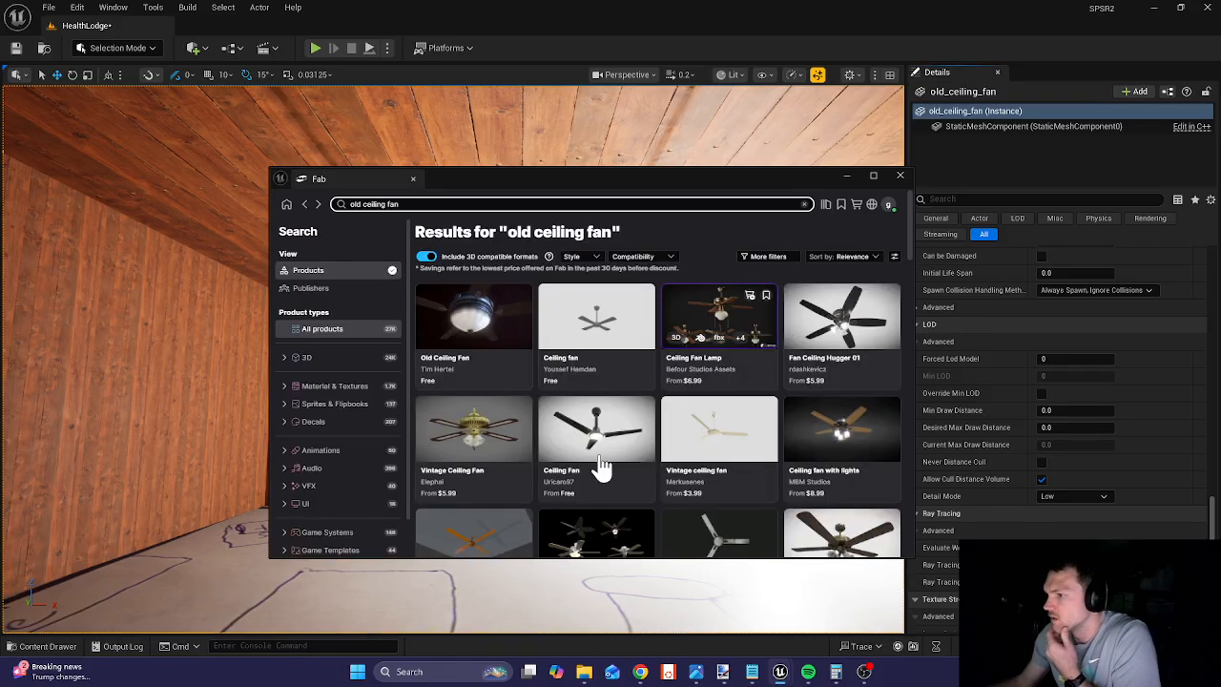
scroll(755, 434, "down", 3)
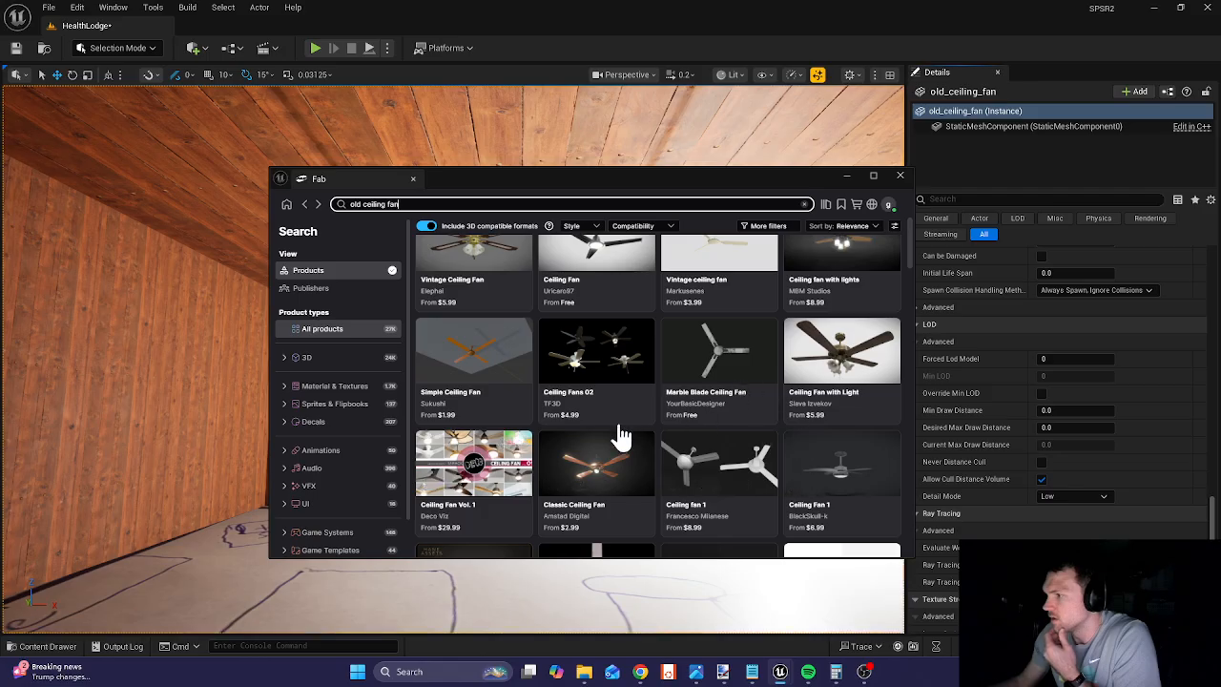
scroll(611, 434, "up", 3)
- Open the "From Free" black three-blade Ceiling Fan listing and return to the search results
left_click(562, 416)
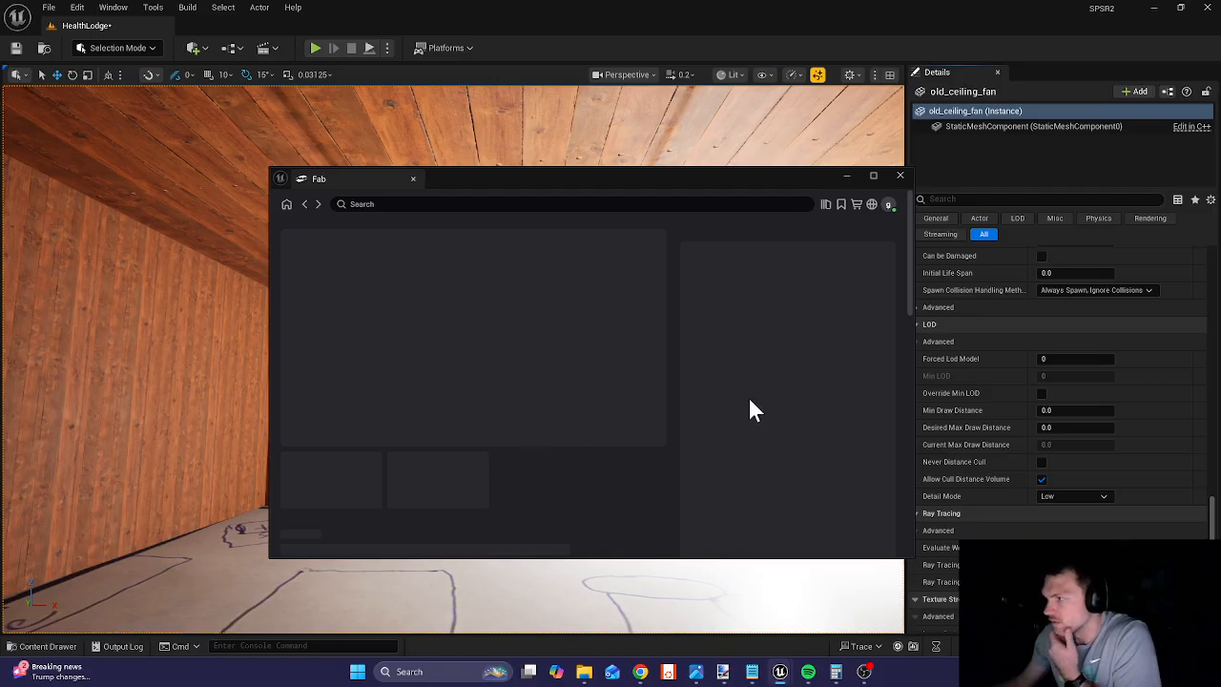
left_click(305, 206)
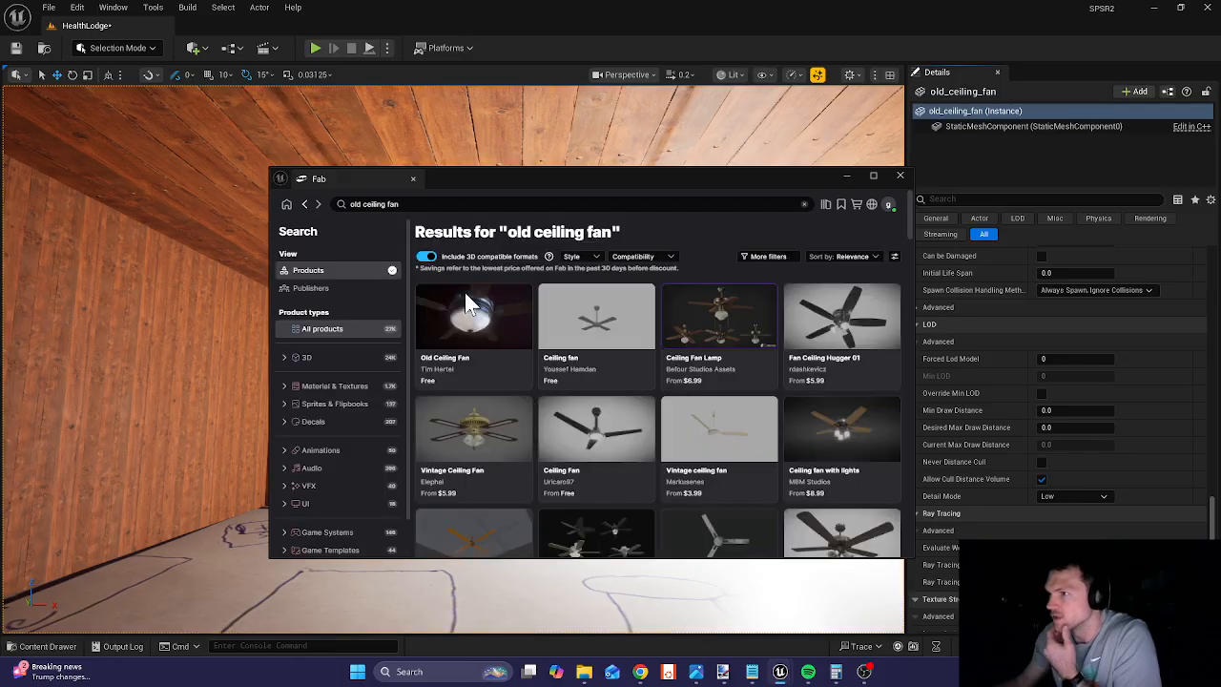
left_click(569, 425)
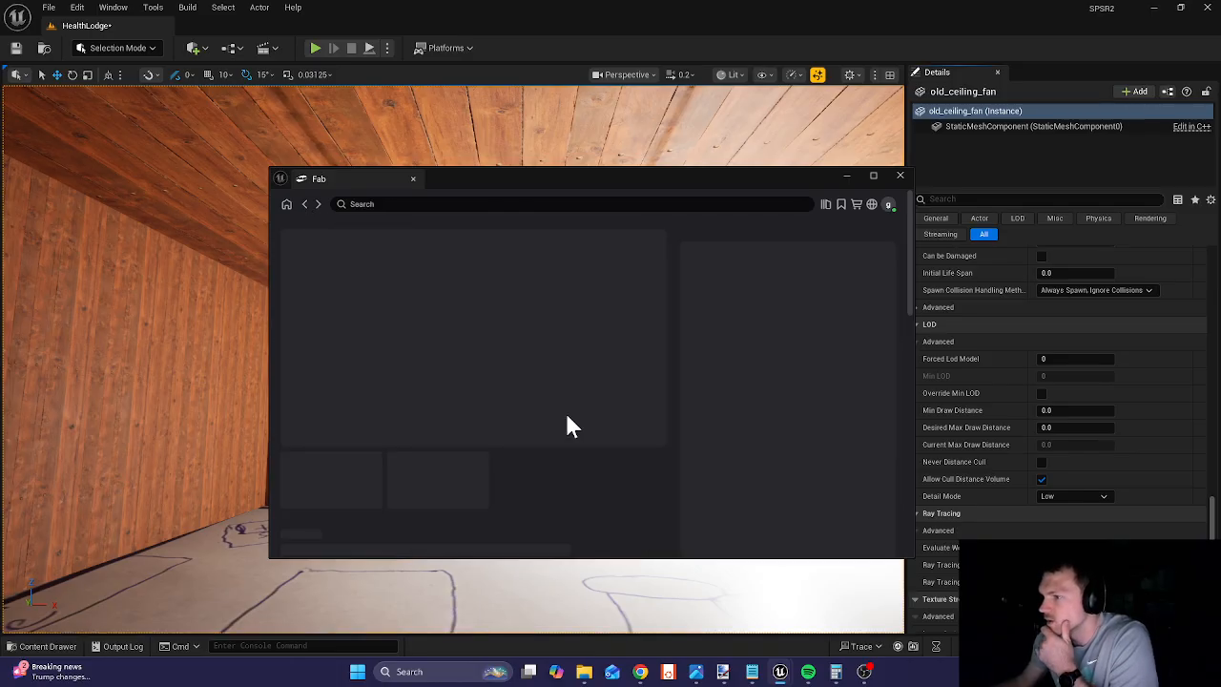
left_click(305, 205)
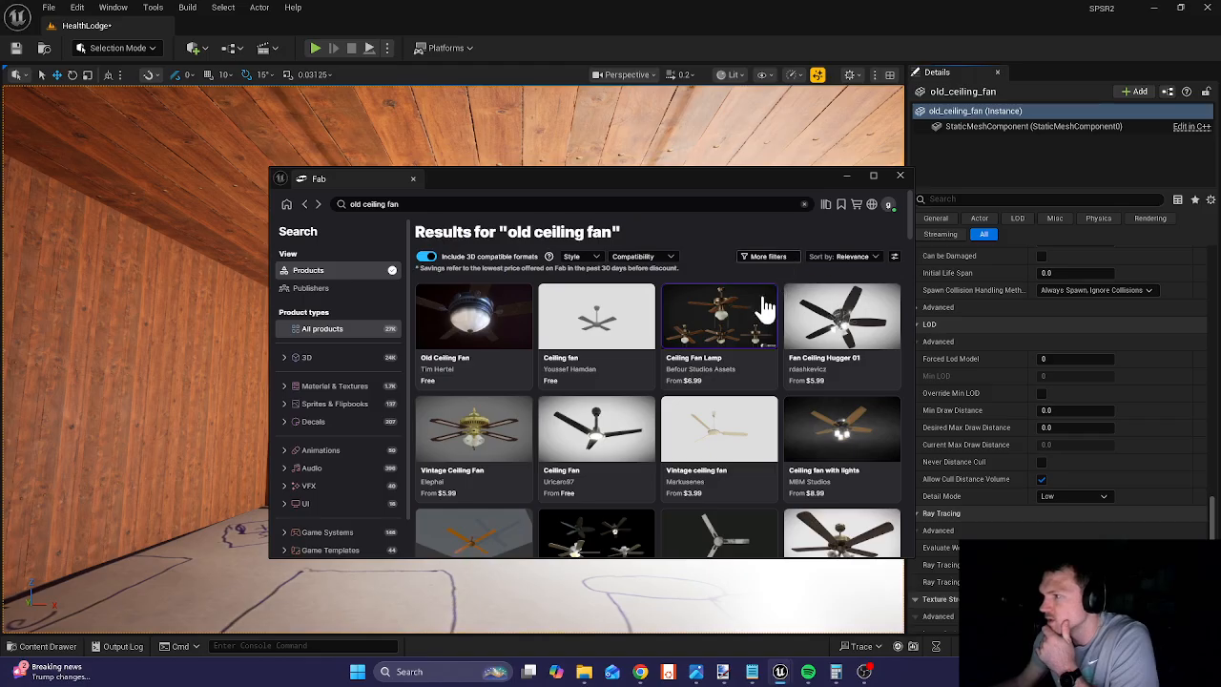
- Filter the "old ceiling fan" results to show only free products
left_click(768, 255)
left_click(712, 363)
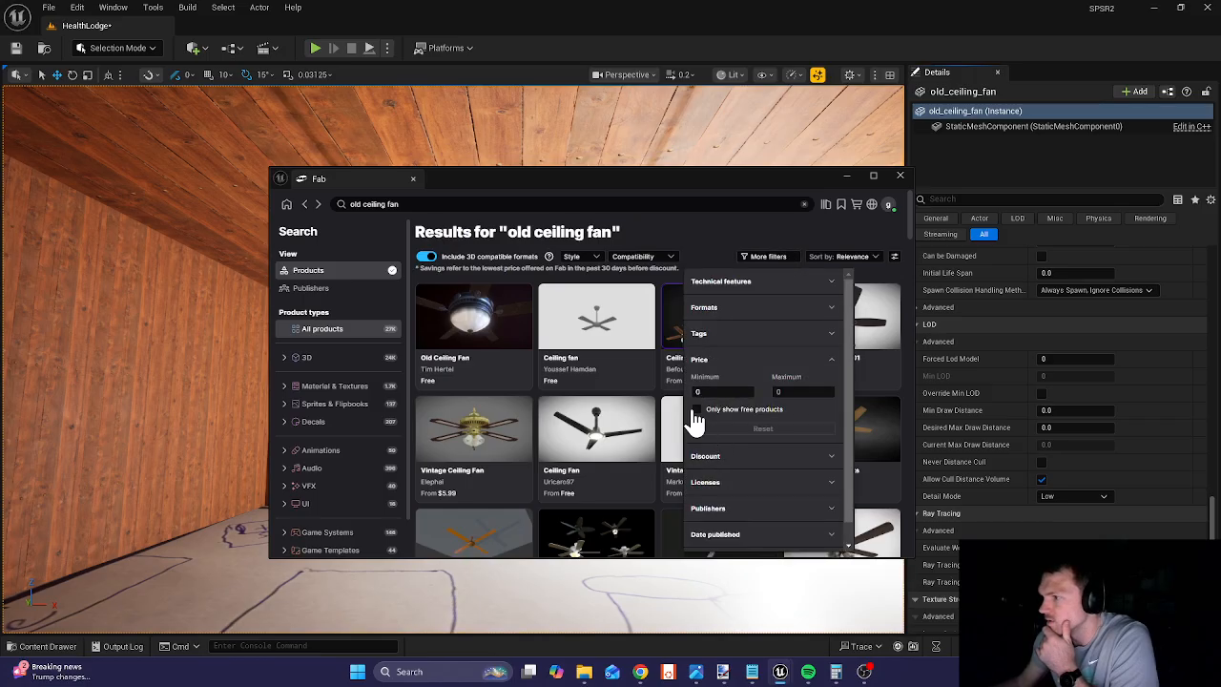
left_click(696, 413)
left_click(694, 240)
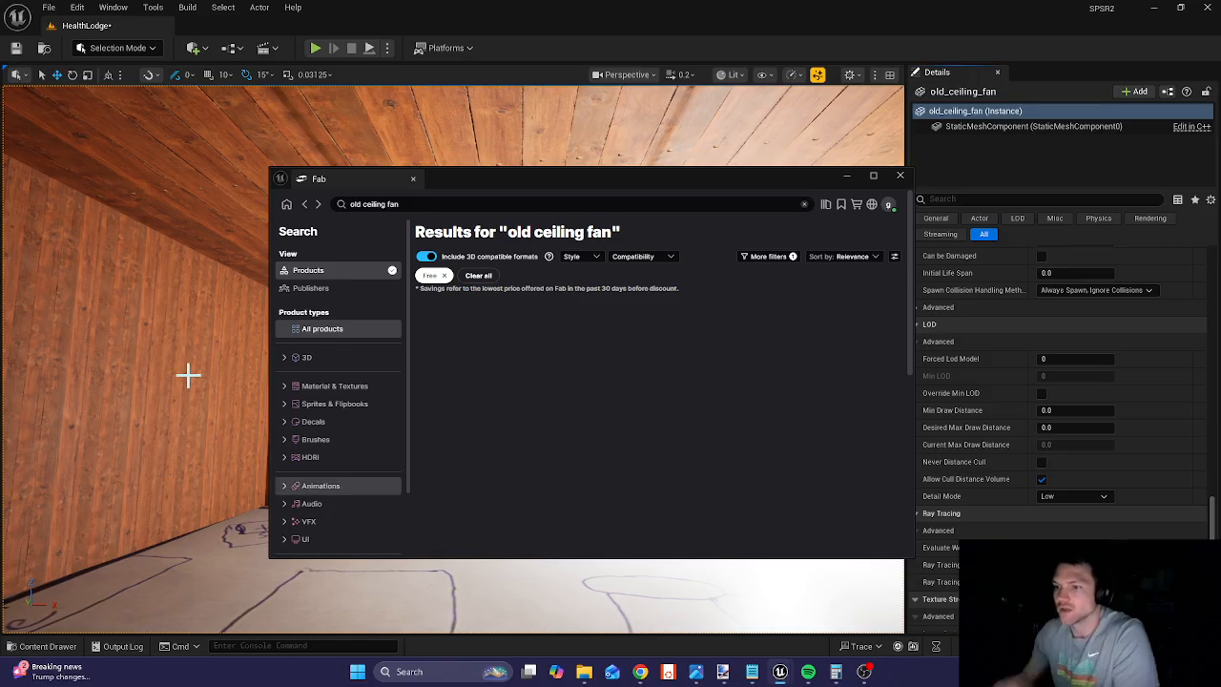
left_click(121, 436)
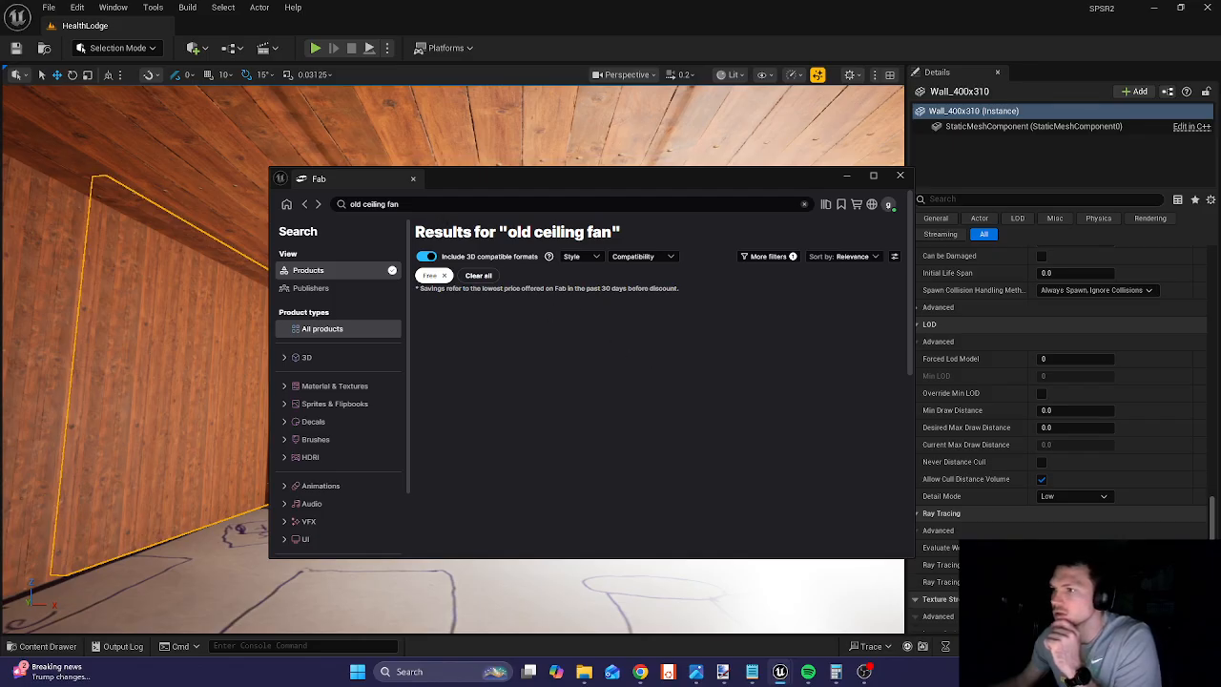
left_click(401, 204)
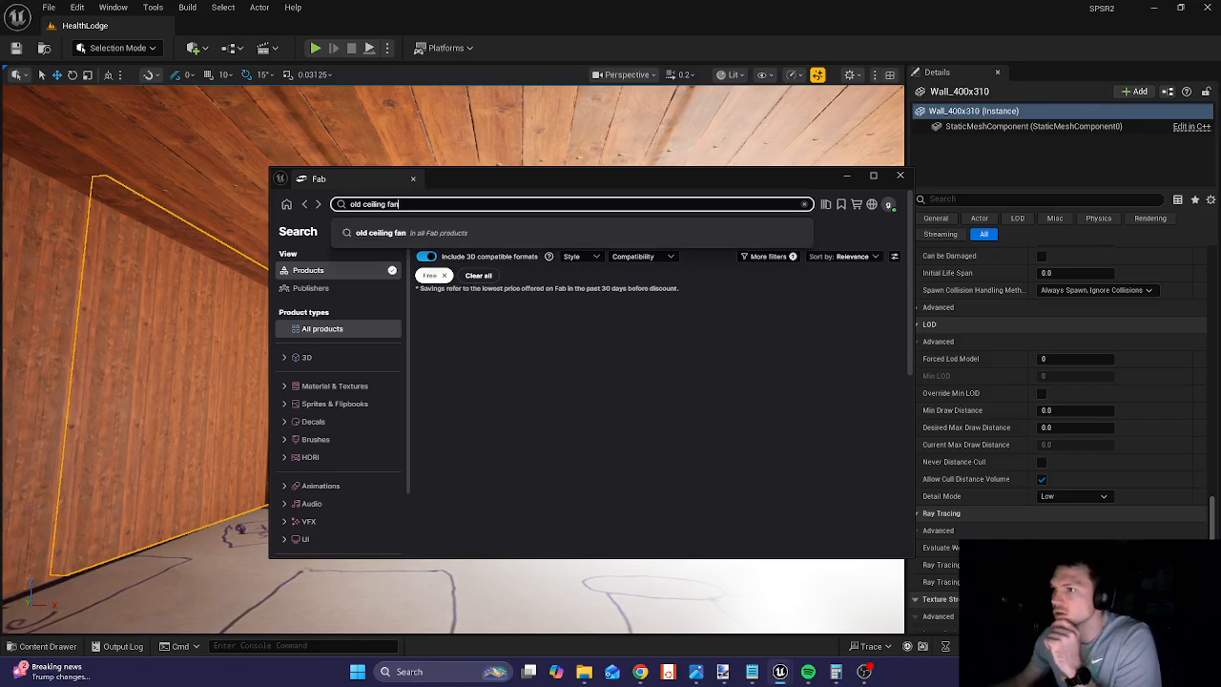
left_click(305, 204)
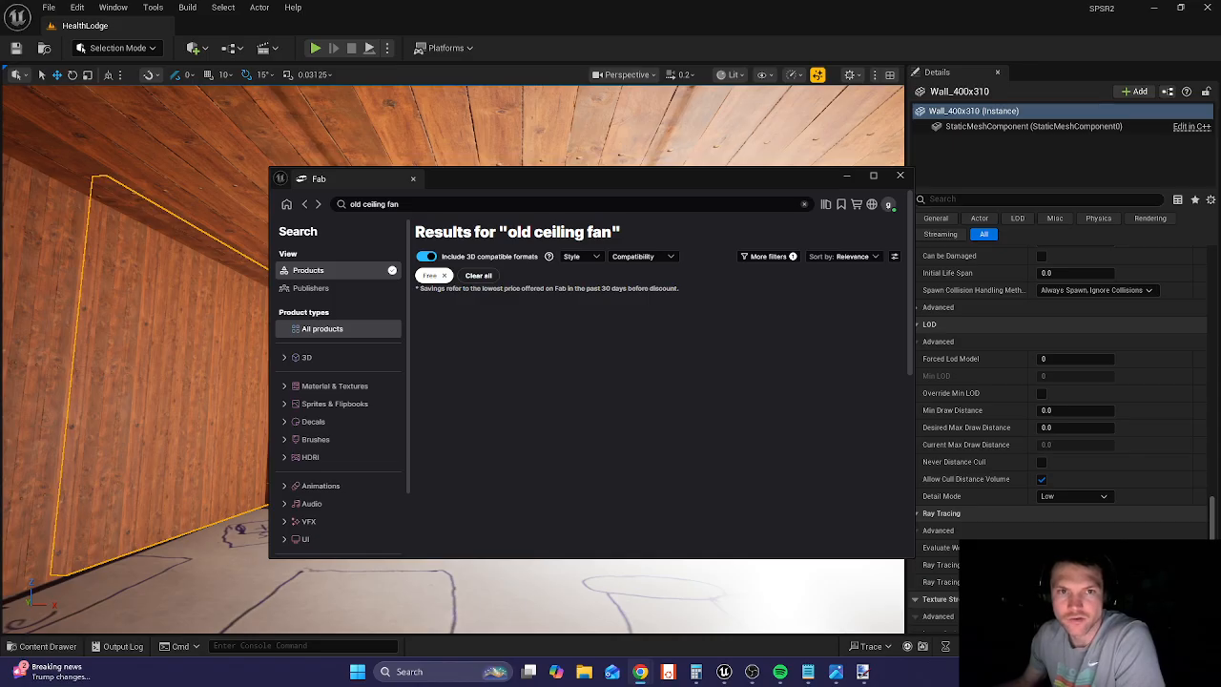
- Close and reopen the Fab window and repeat the search for "old ceiling fan" without filters
left_click(899, 175)
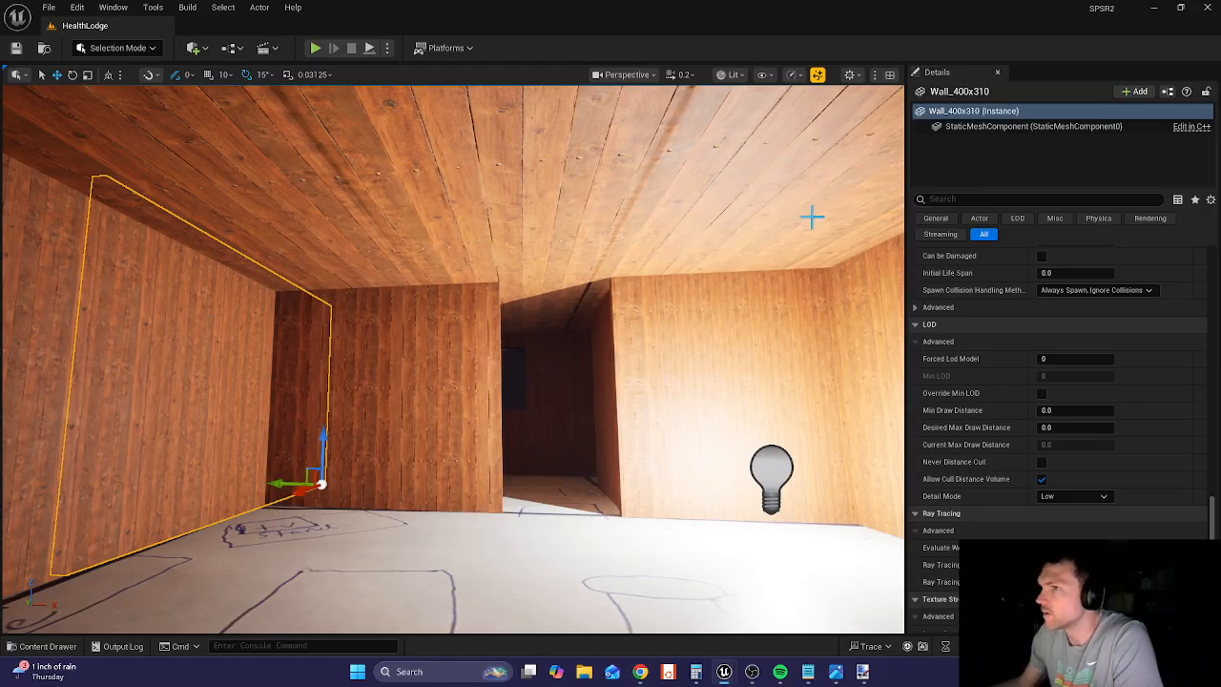
left_click(47, 645)
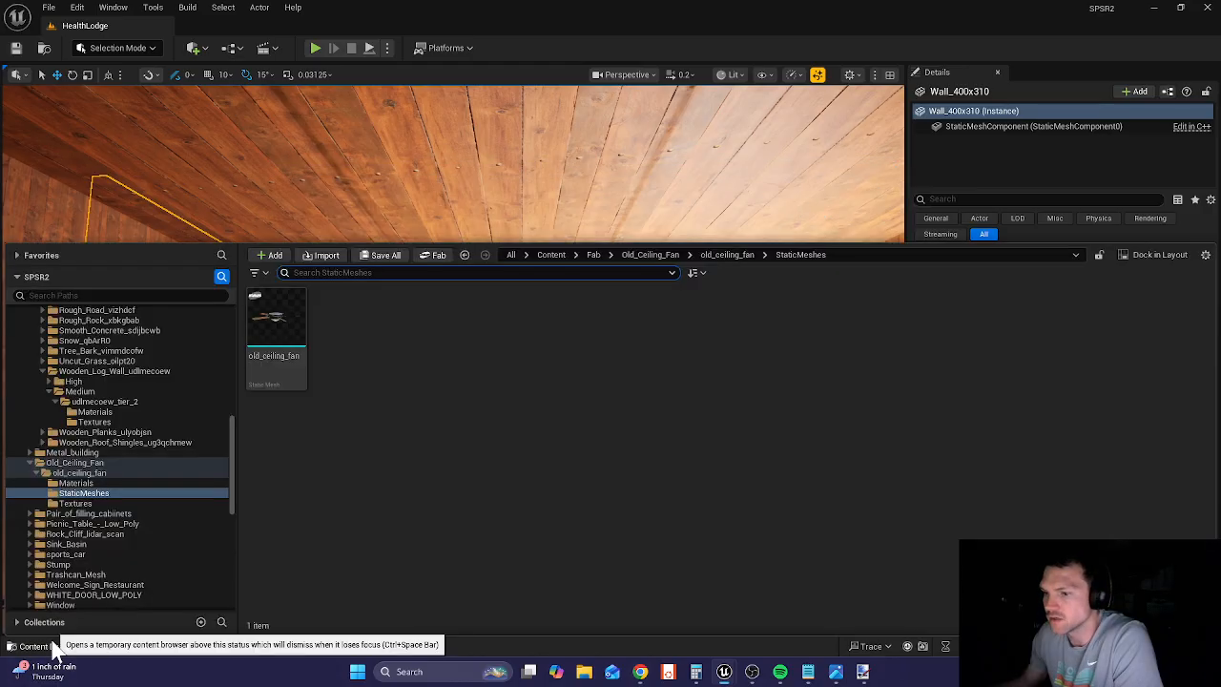
left_click(436, 255)
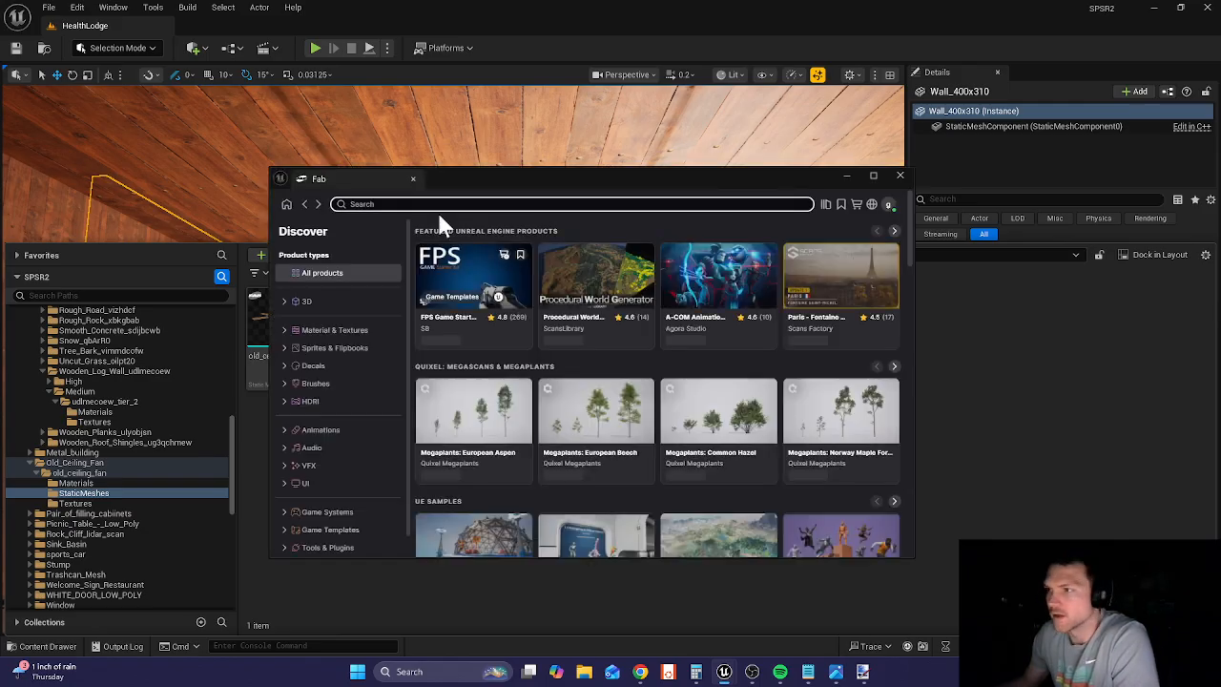
left_click(382, 204)
type("old c")
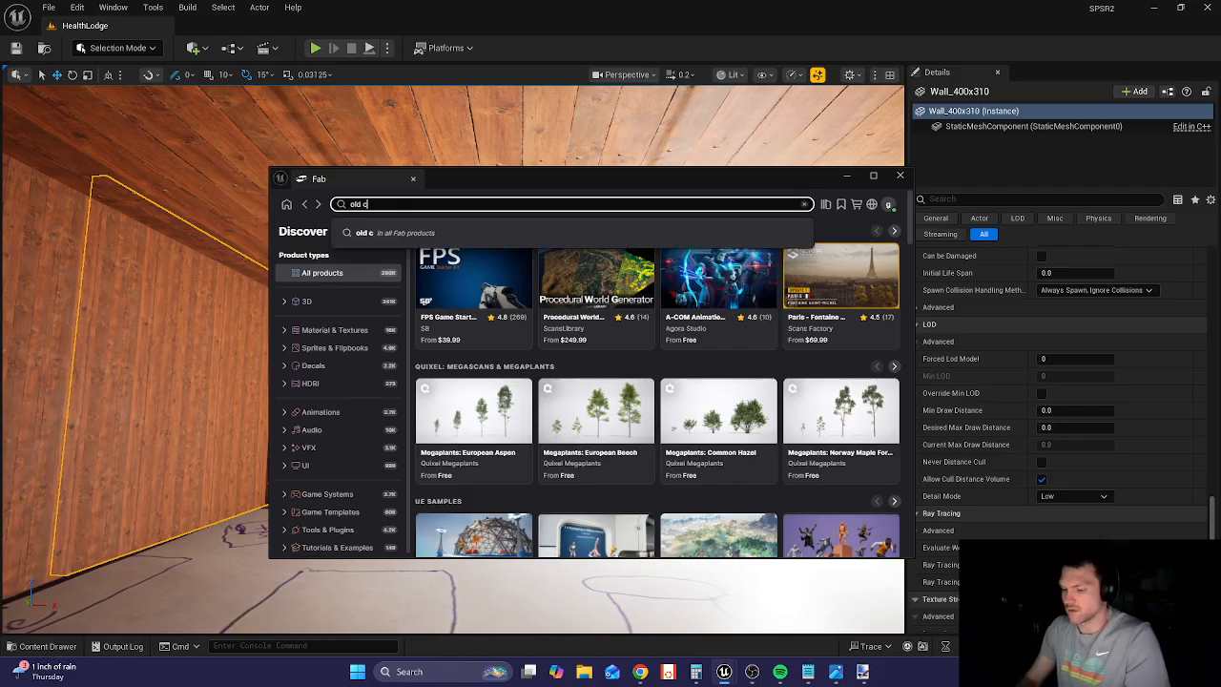
type("eiling fan")
key("Return")
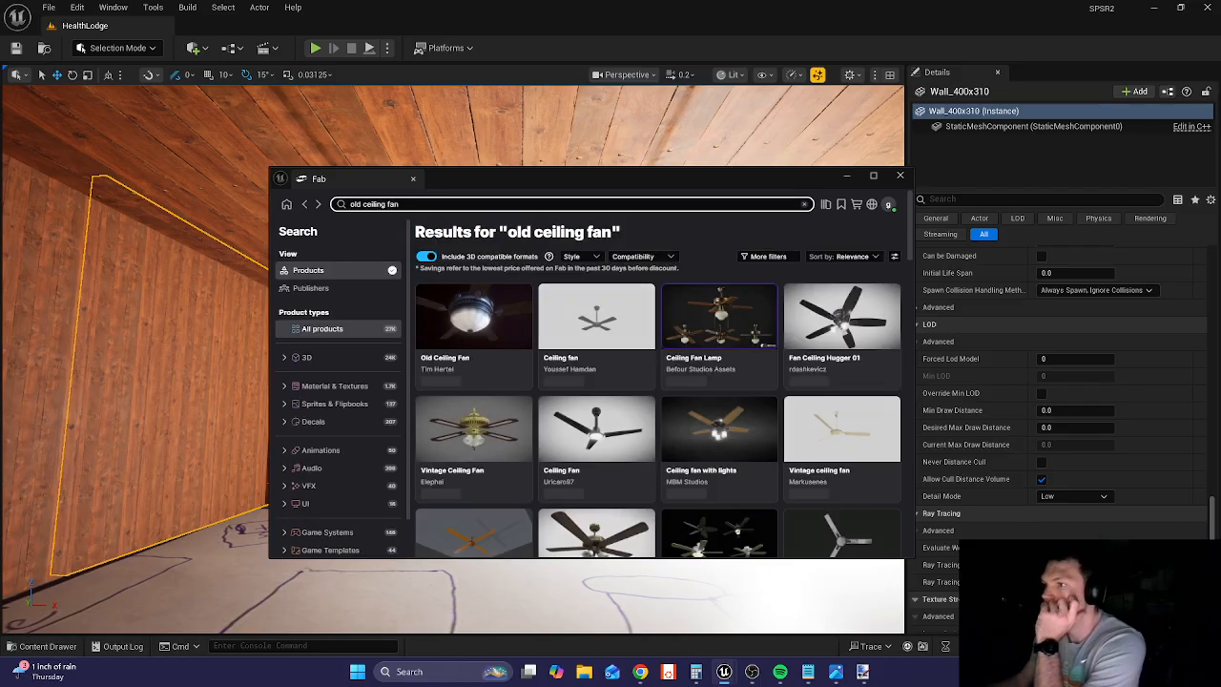
- Filter the "old ceiling fan" results to show only free products
left_click(771, 259)
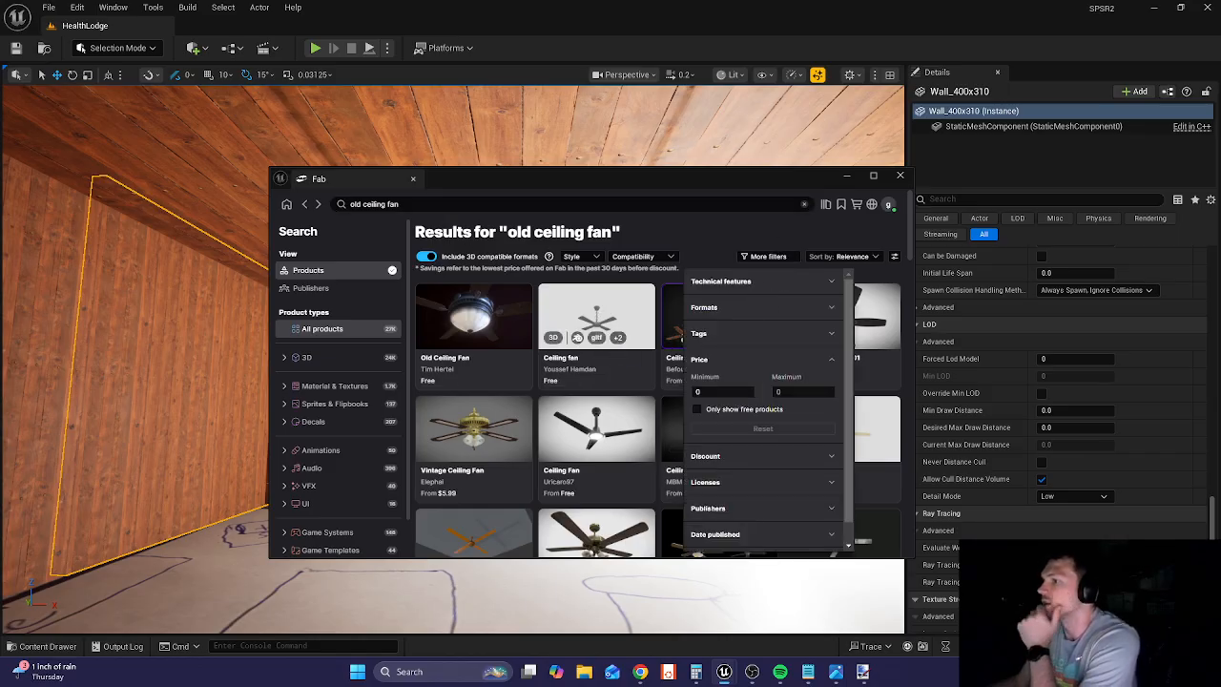
left_click(696, 410)
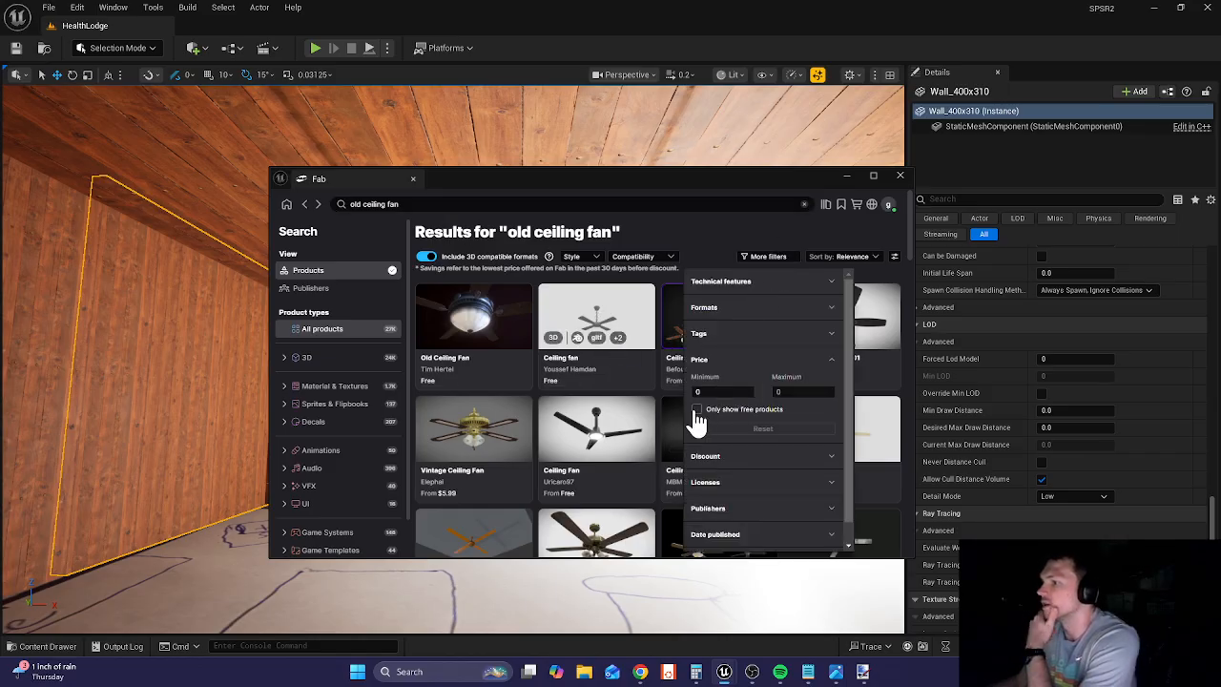
left_click(697, 236)
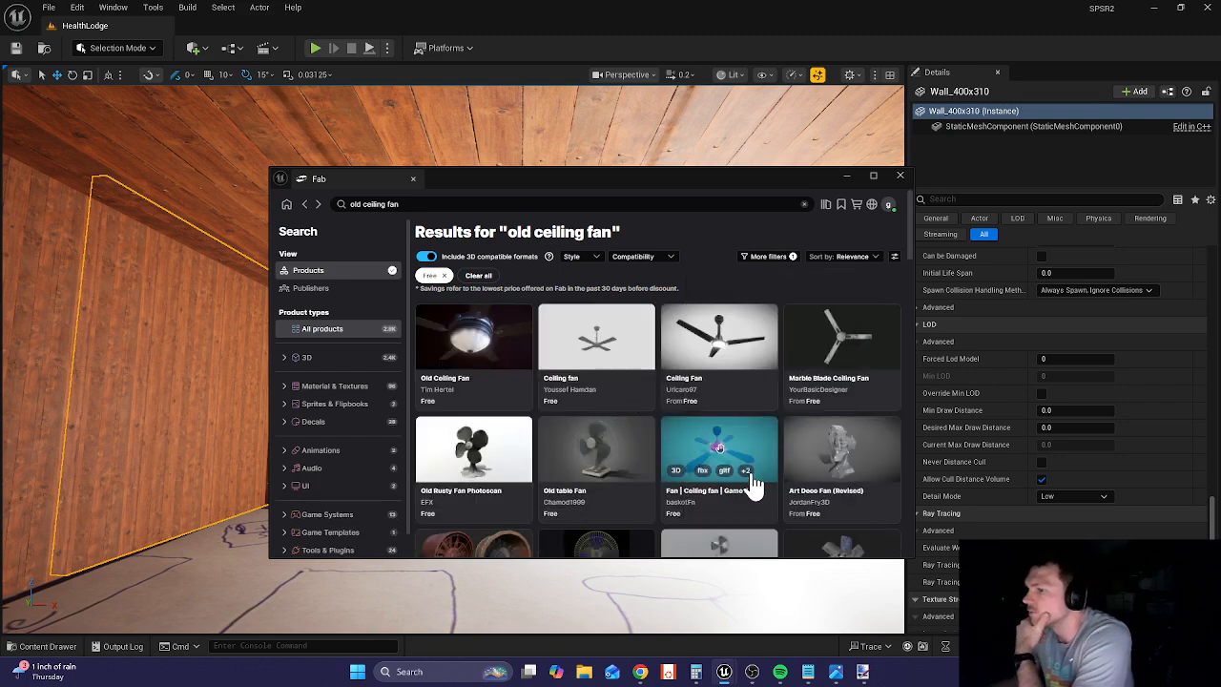
- Add the free Old table Fan from its Fab listing to the project and return to the search results
scroll(748, 488, "down", 2)
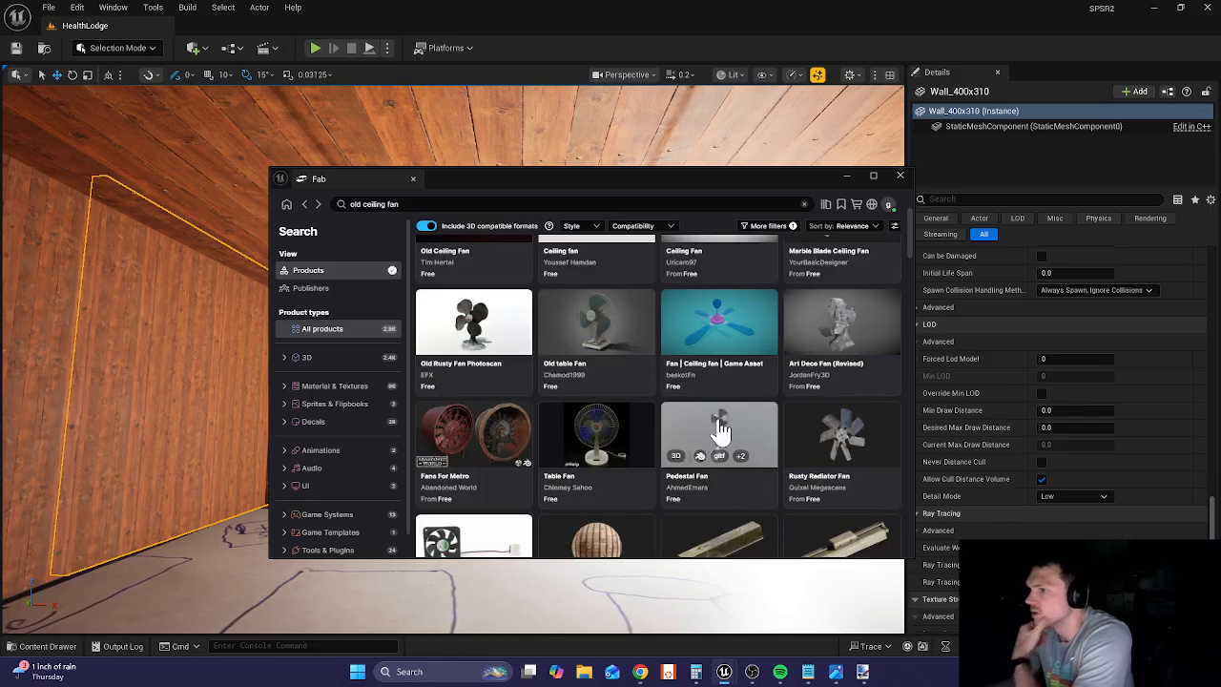
left_click(570, 310)
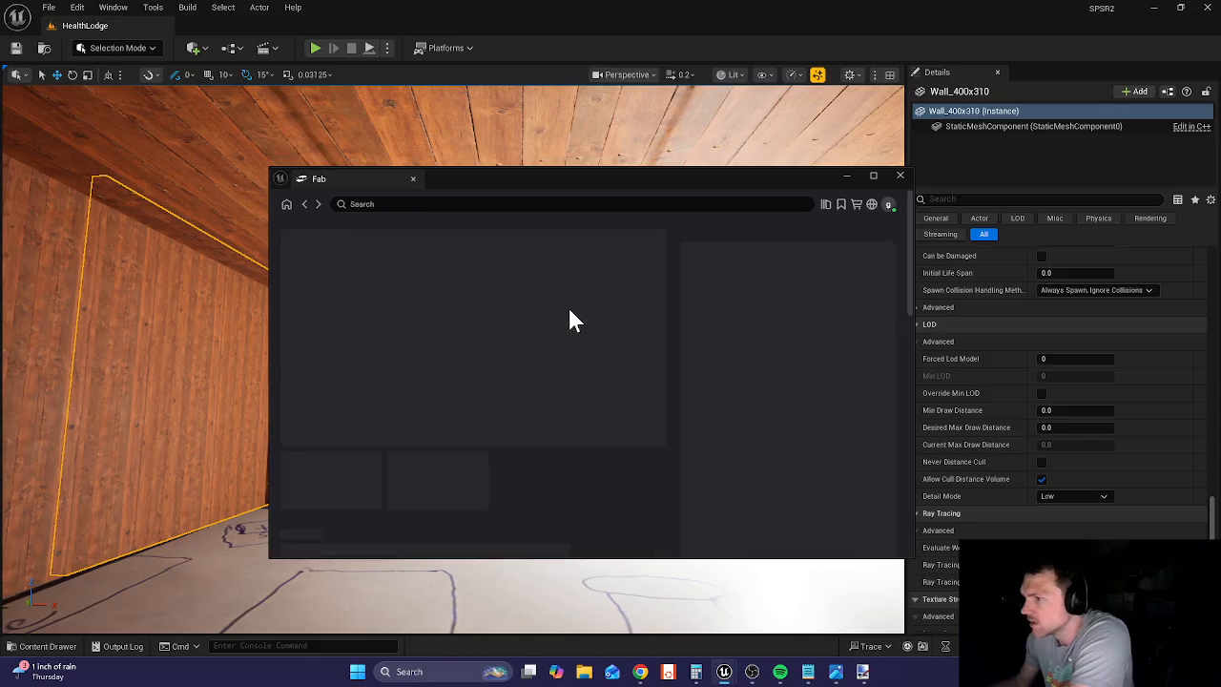
left_click(787, 356)
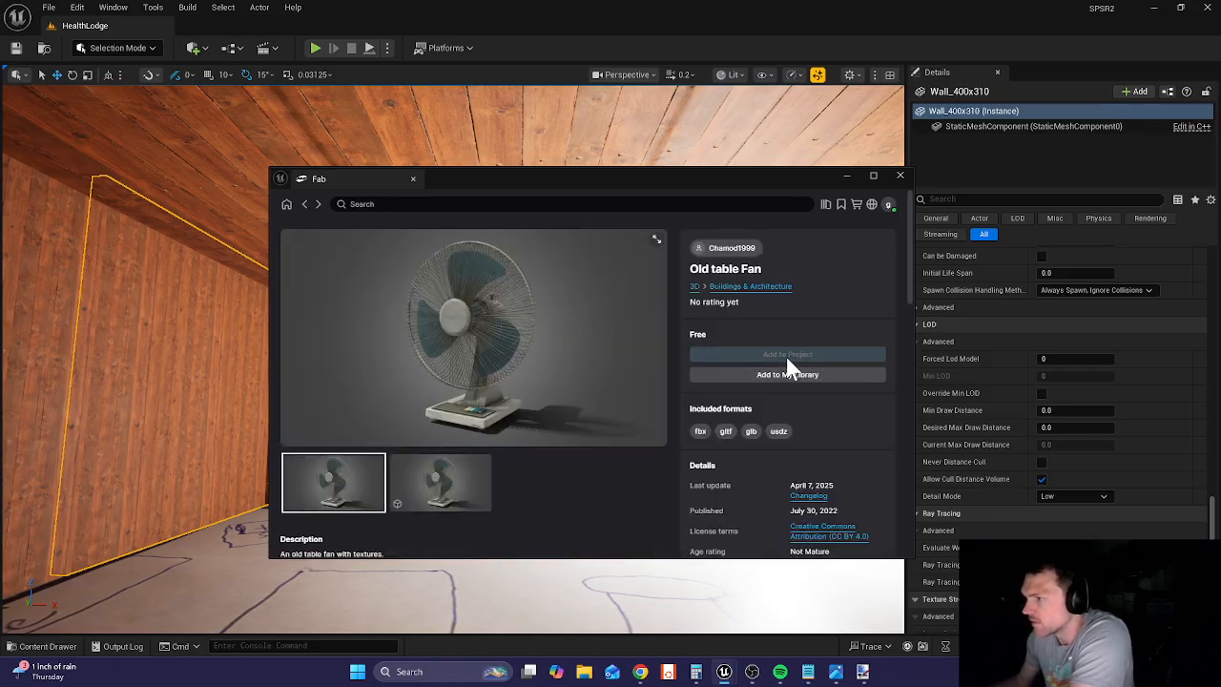
left_click(305, 206)
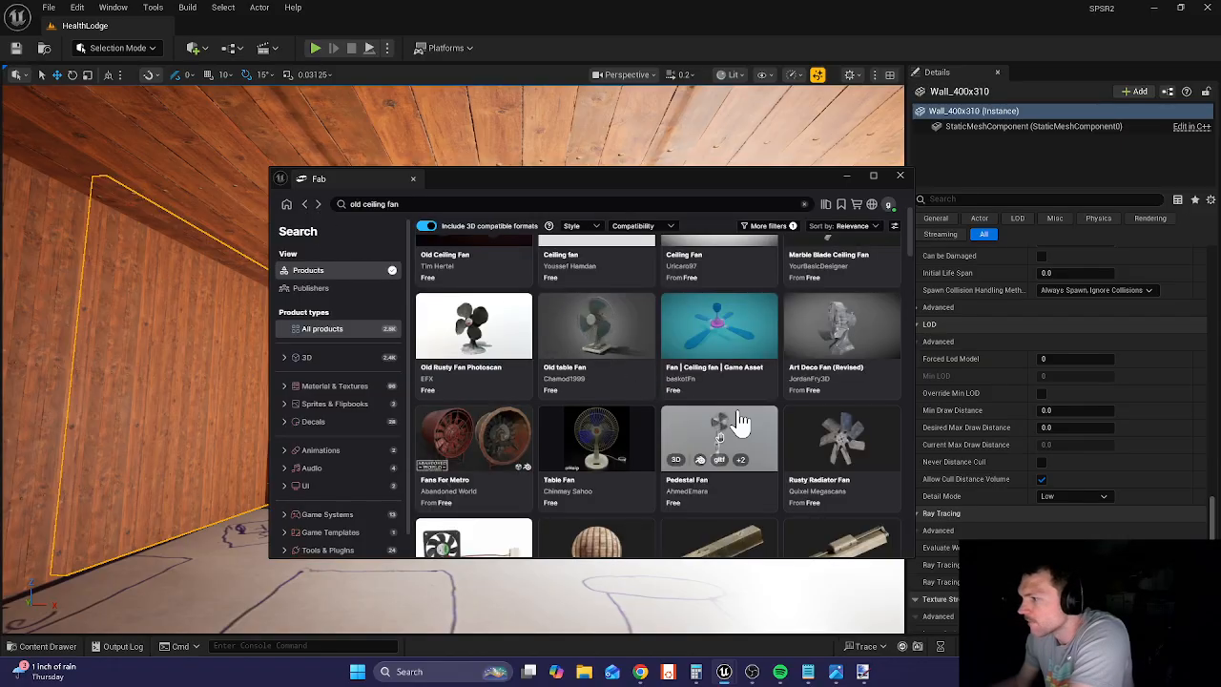
- Add the black three-blade Ceiling Fan to the project under the free Personal license and close the Fab window
scroll(739, 423, "down", 4)
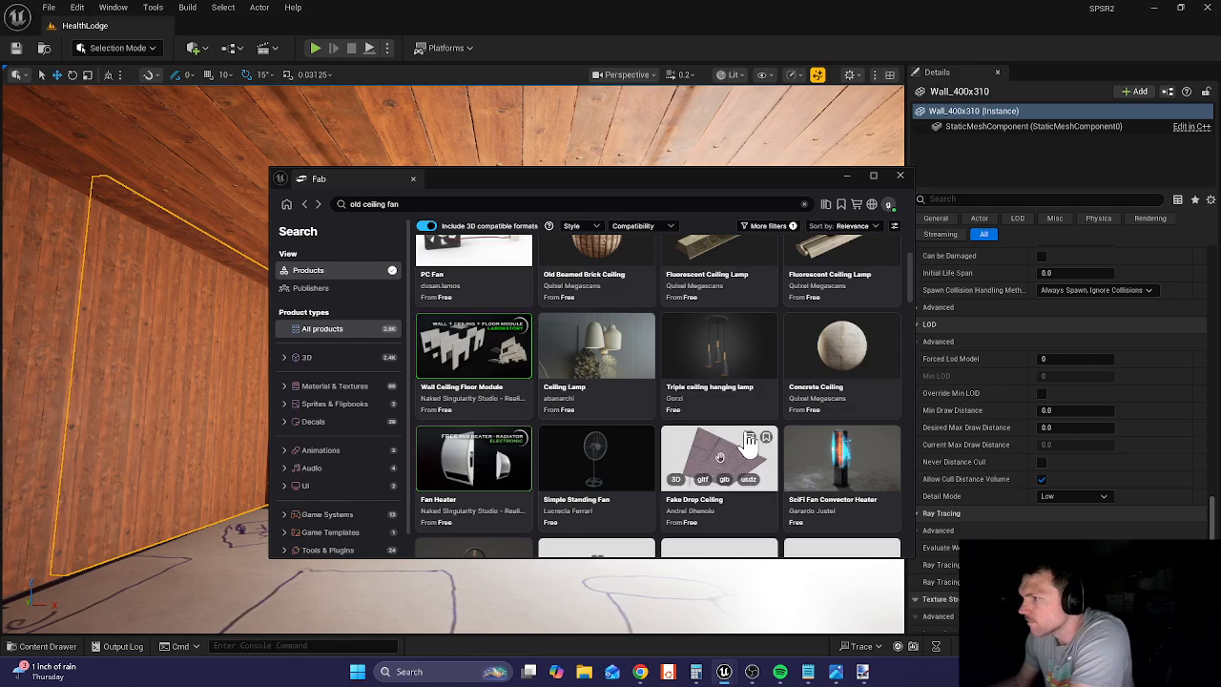
scroll(747, 441, "up", 1)
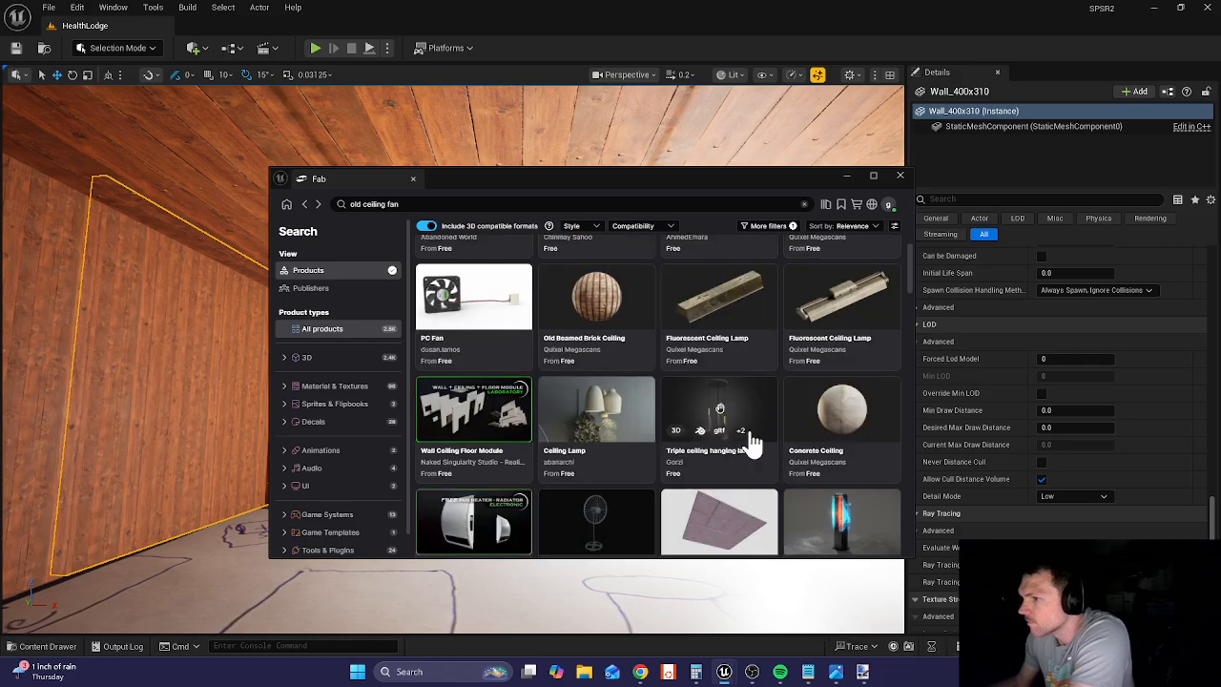
scroll(697, 428, "up", 3)
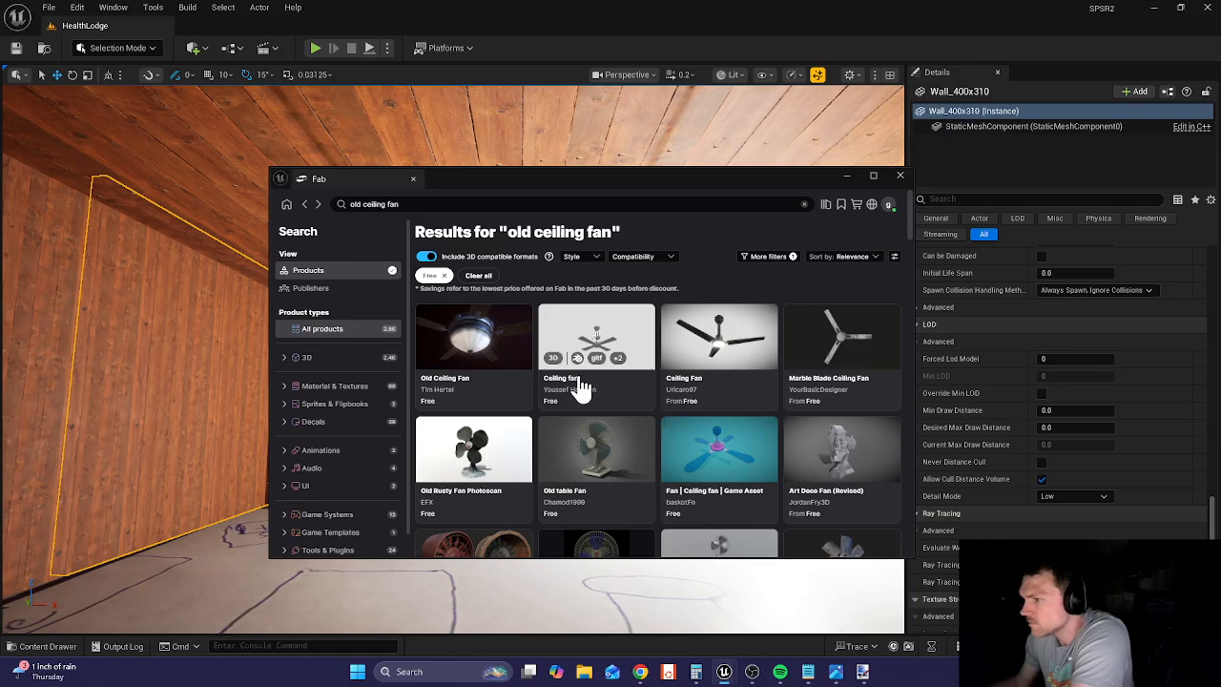
left_click(711, 353)
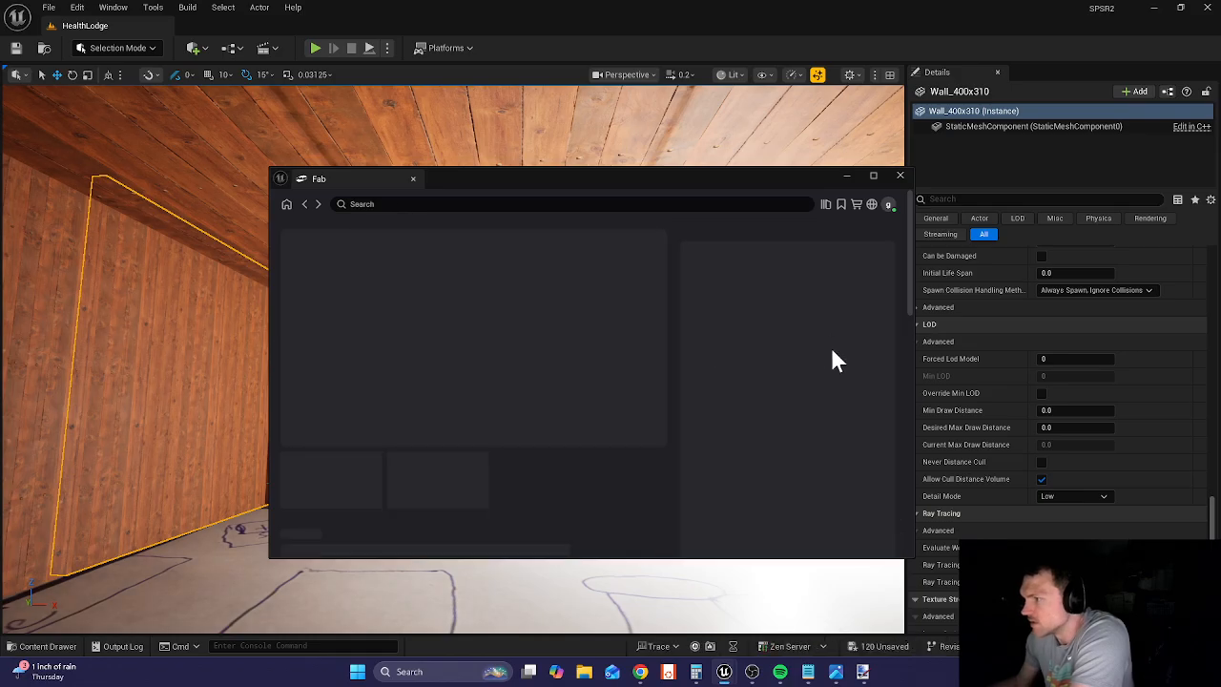
left_click(772, 374)
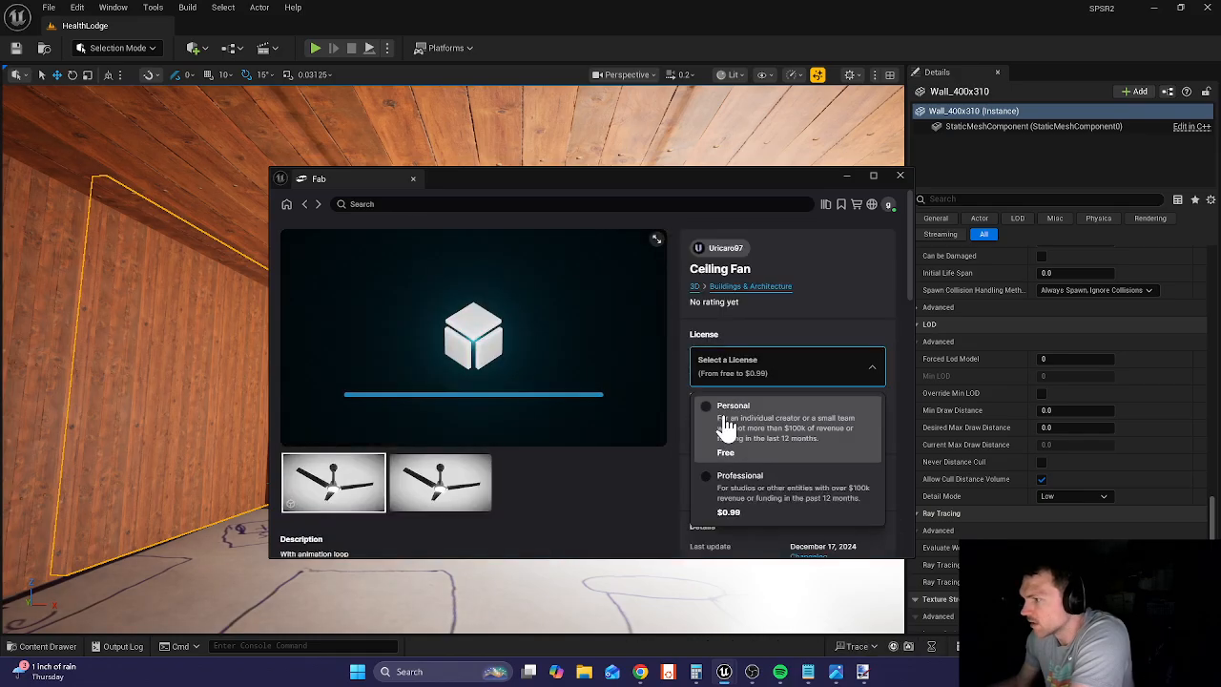
left_click(722, 425)
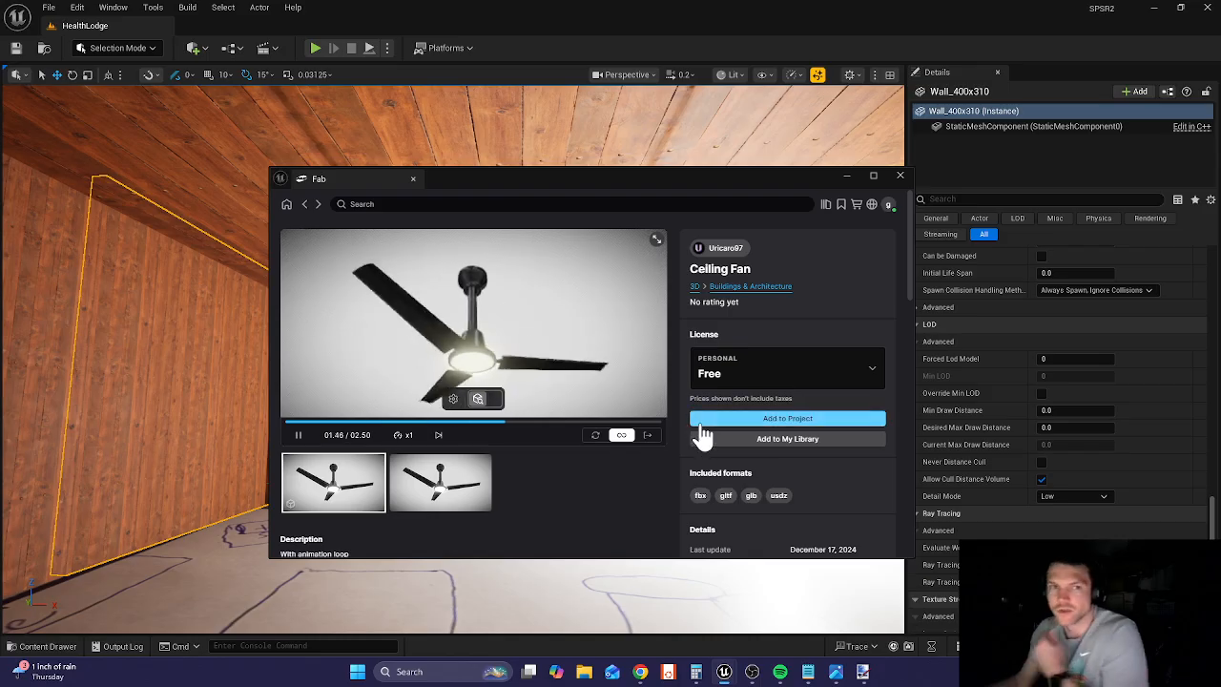
key("ctrl+space")
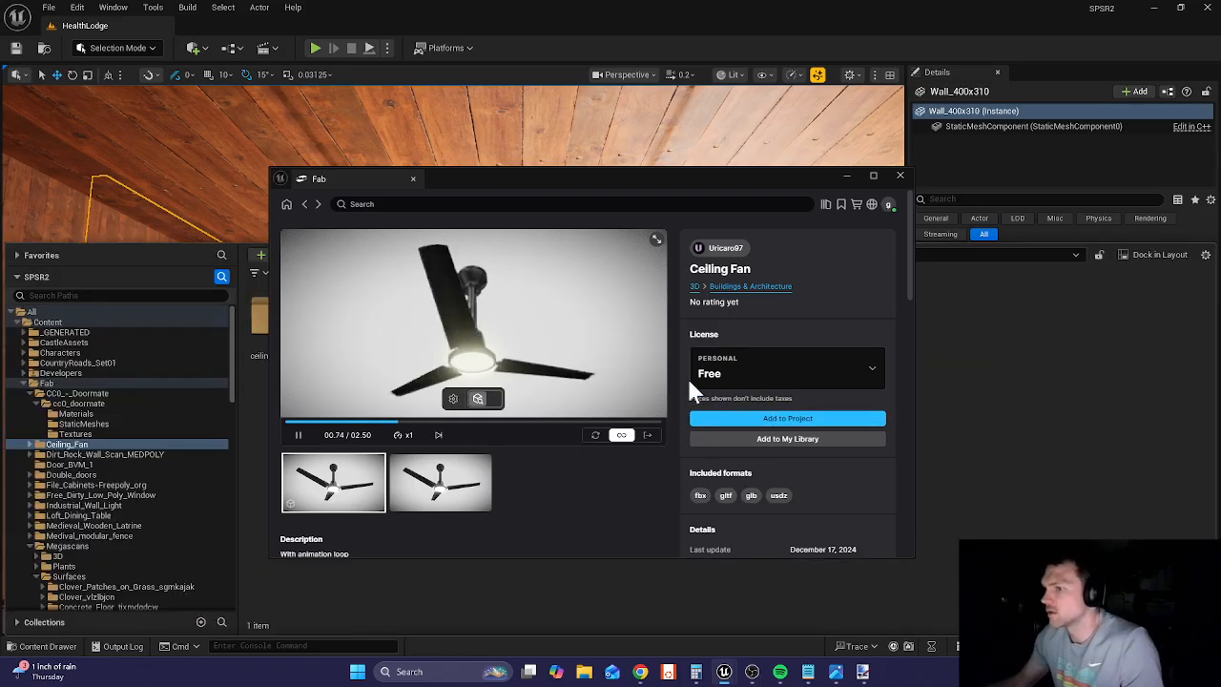
left_click(899, 176)
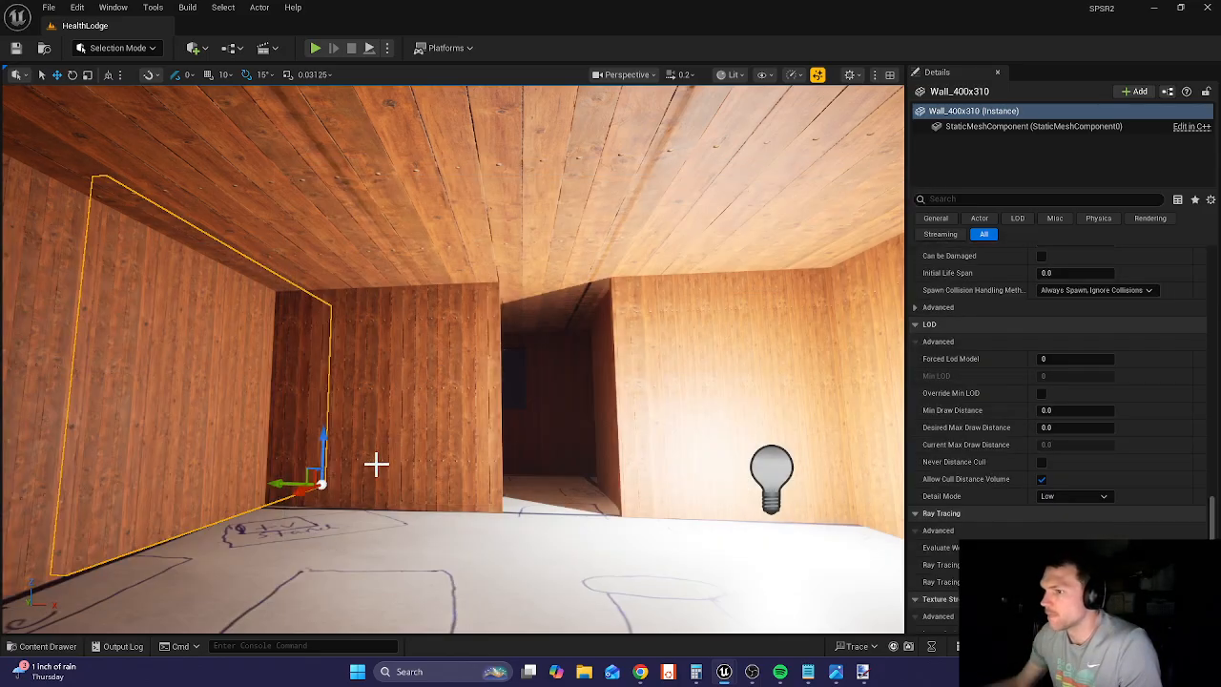
- Place the ceiling_fan_free skeletal mesh from the Ceiling_Fan folder just below the room's ceiling near the doorway
left_click(36, 646)
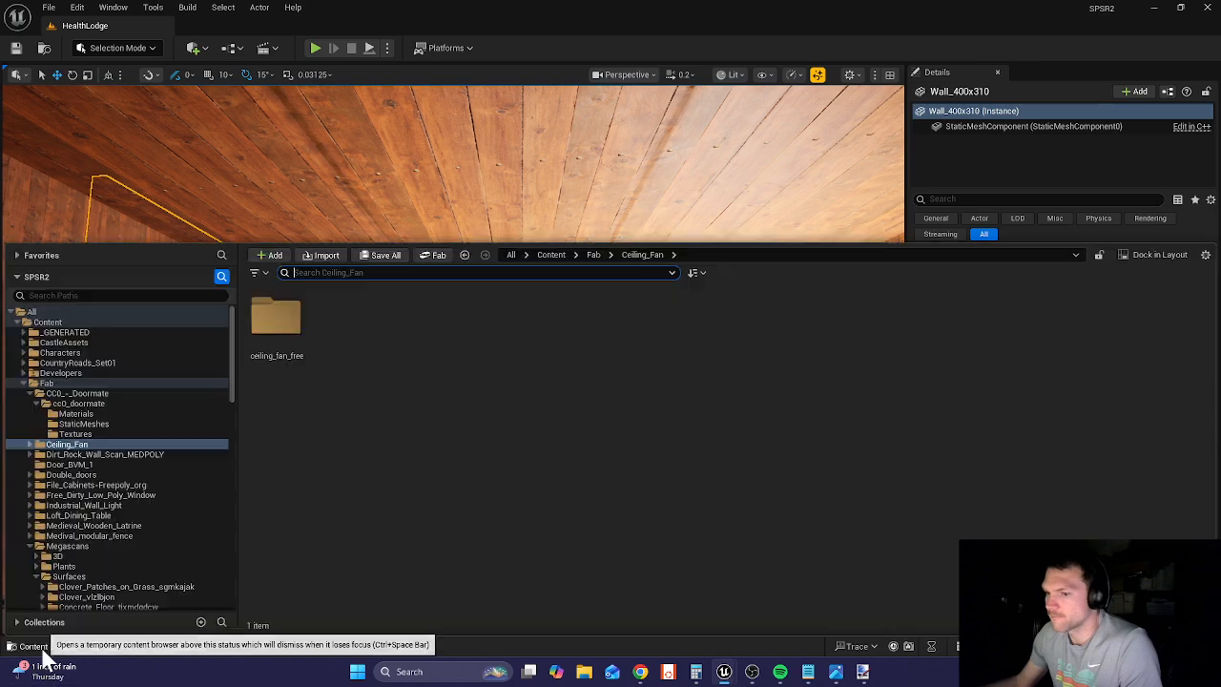
double_click(272, 320)
double_click(341, 321)
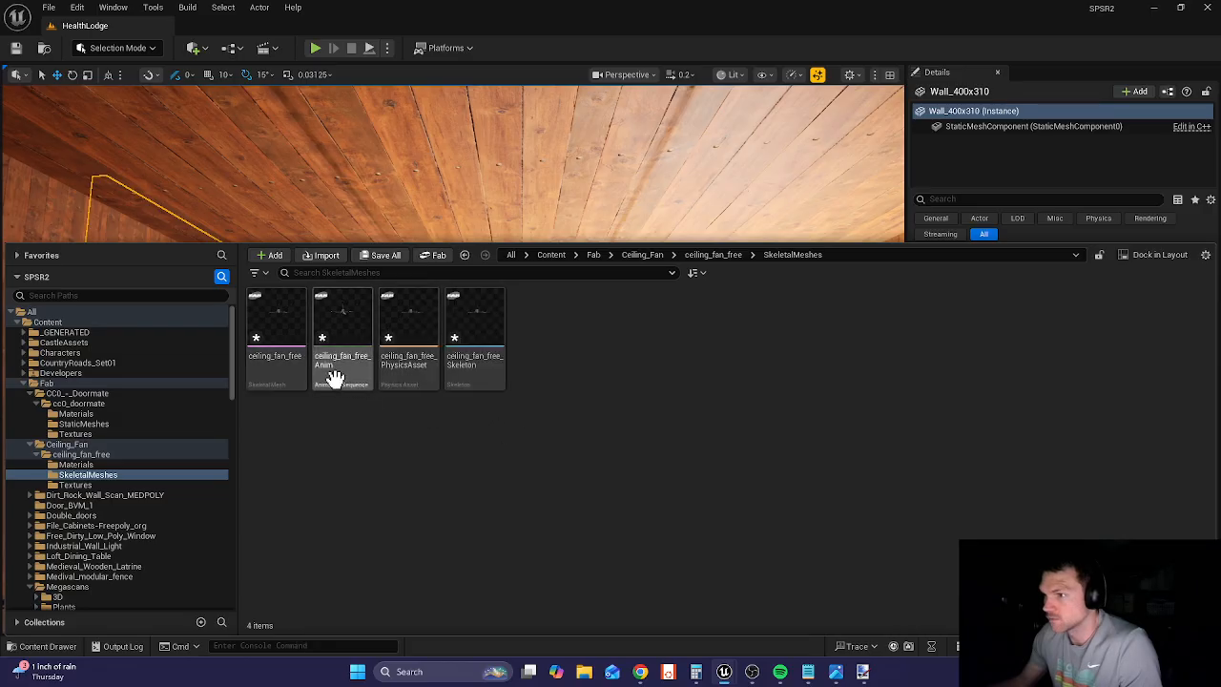
left_click_drag(264, 325, 510, 240)
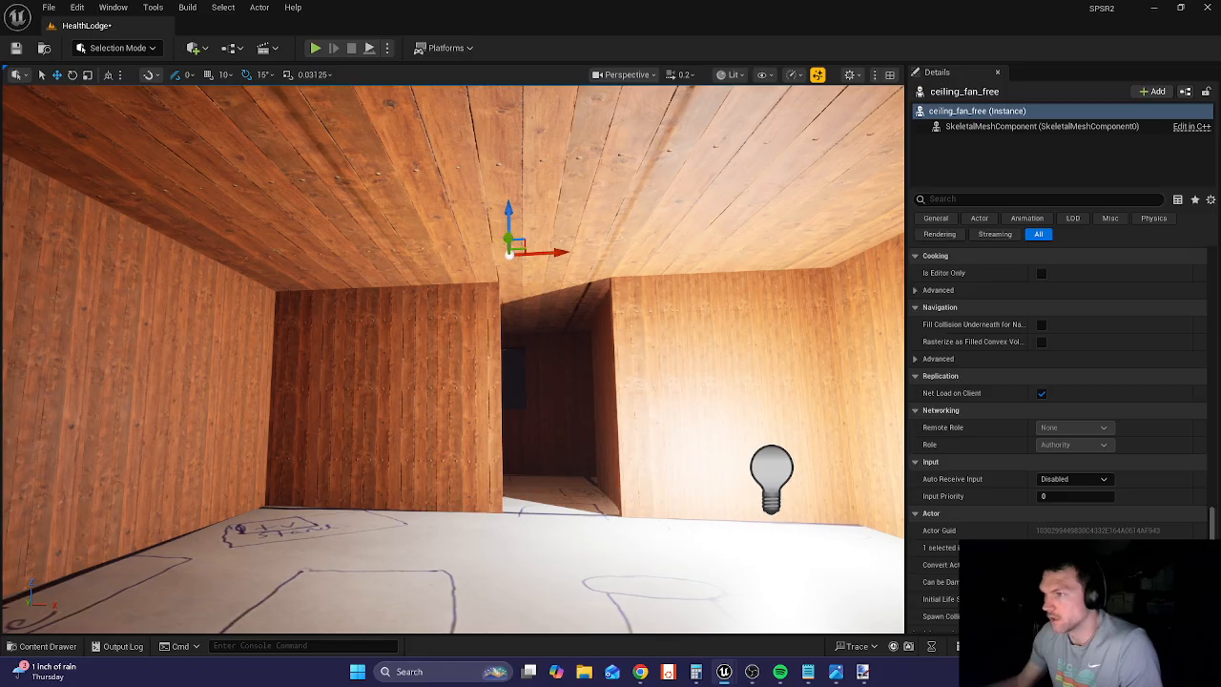
- Back out of the lodge to inspect the placed ceiling_fan_free mesh and delete it from the level
key("s")
right_click_drag(603, 295, 577, 303)
key("a")
key("s")
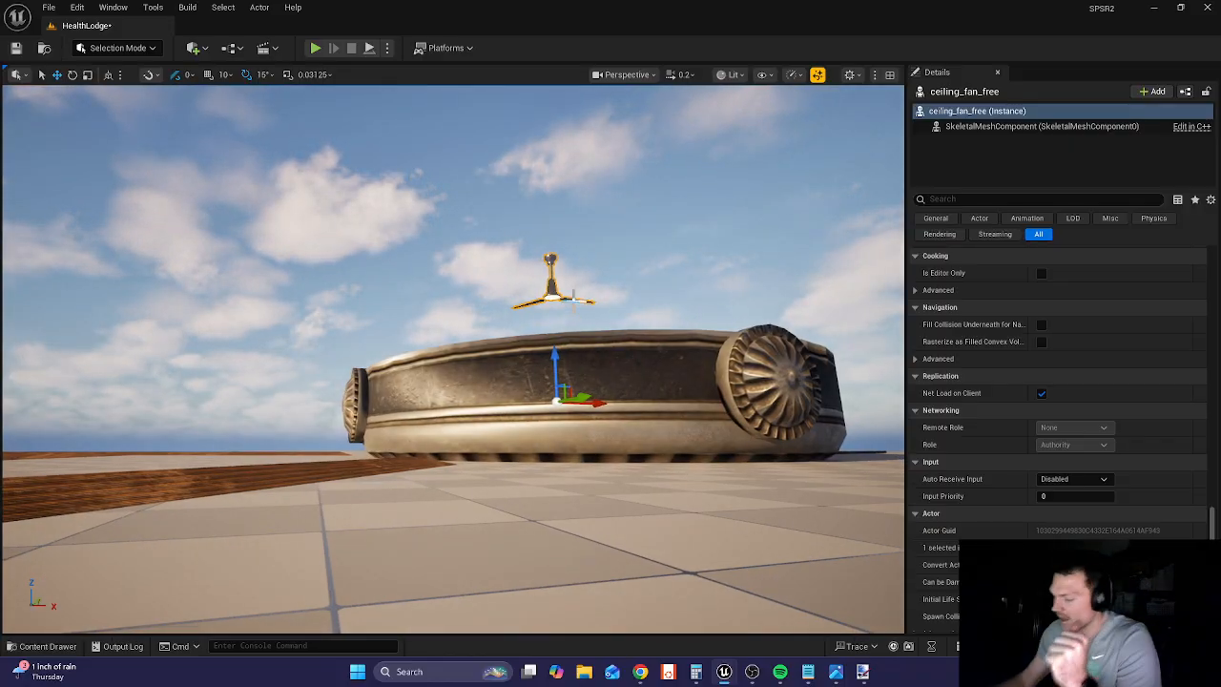
key("Delete")
- Select the oversized old_ceiling_fan mesh outside the lodge and shrink it uniformly to a scale of about 0.06
left_click(588, 375)
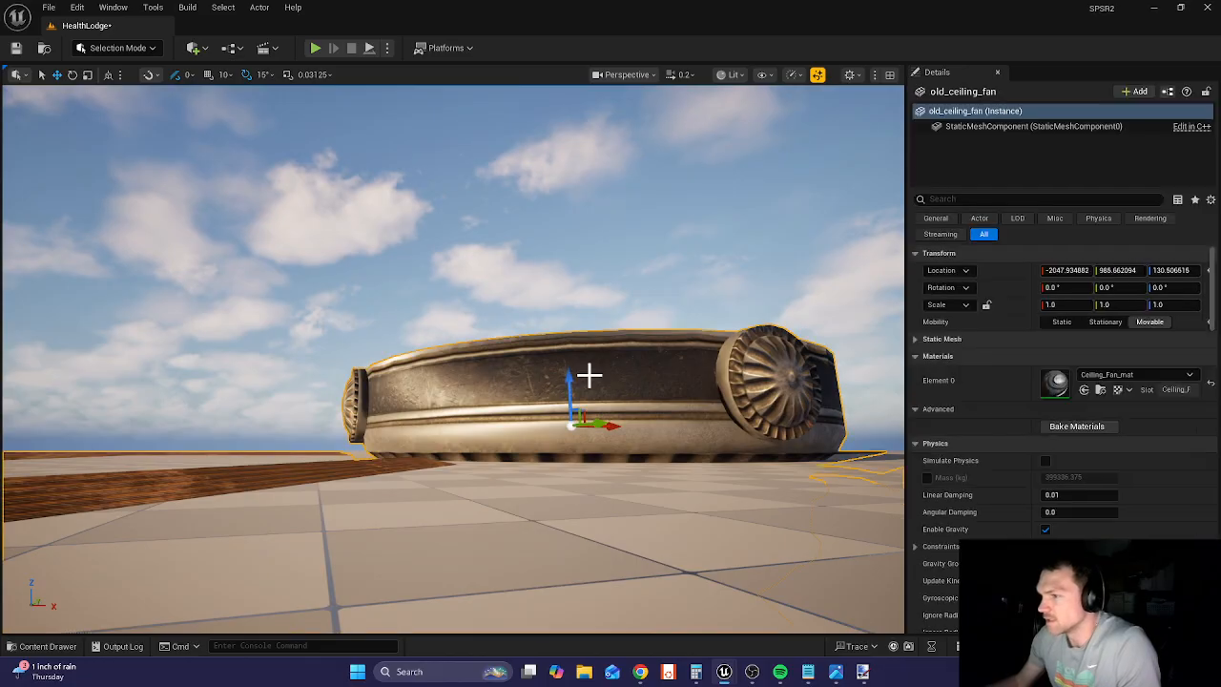
key("e")
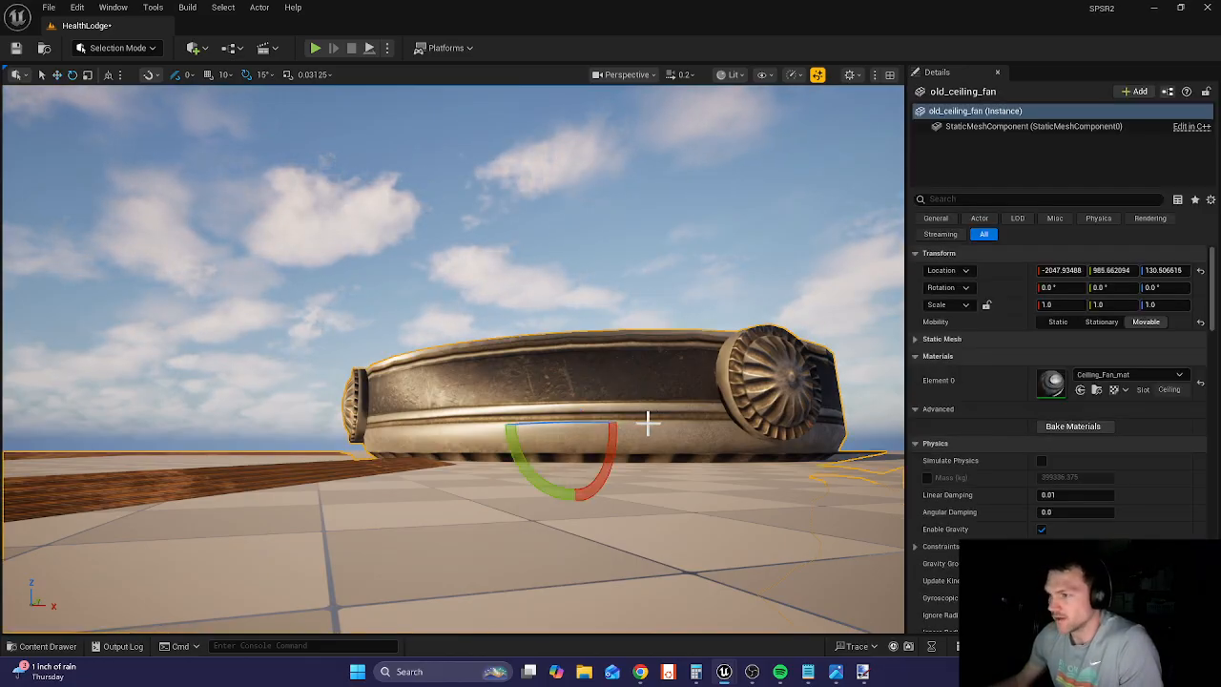
key("r")
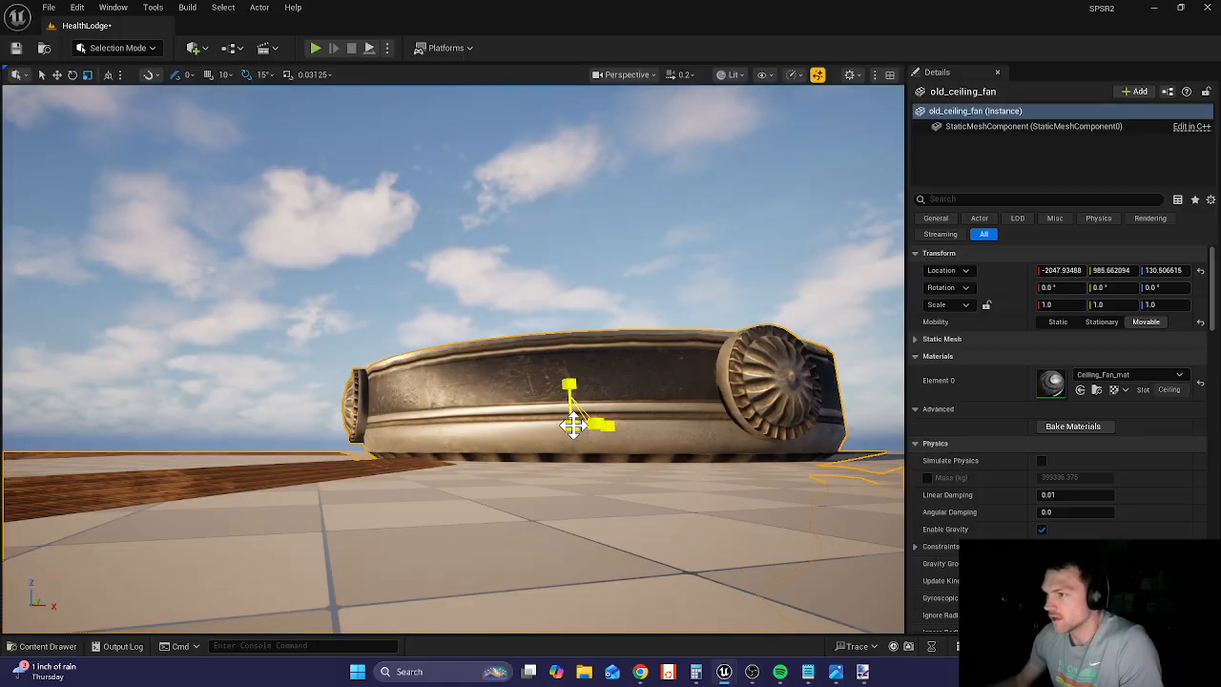
left_click_drag(573, 425, 498, 467)
- Return inside the lodge and raise the old_ceiling_fan toward the ceiling, to a Z location of about 214
key("w")
right_click_drag(626, 475, 641, 445)
key("d")
key("w")
key("e")
key("w")
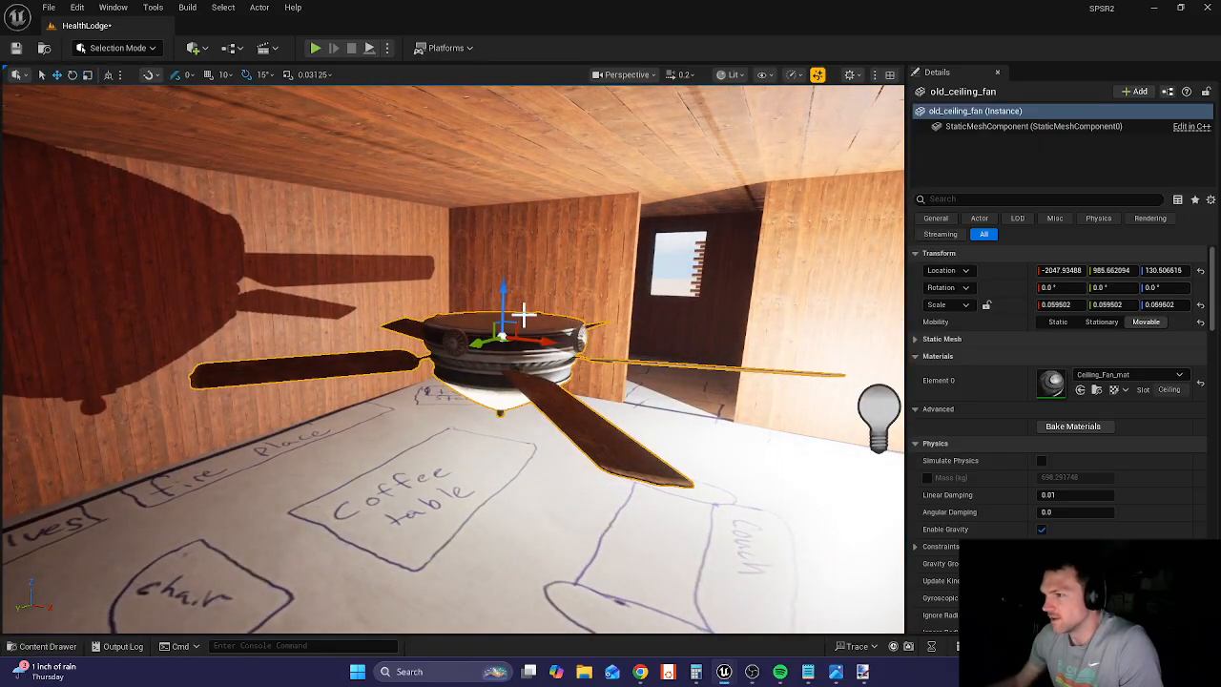
left_click_drag(503, 299, 515, 164)
- Lock the old_ceiling_fan's scale proportions and reduce its scale uniformly to 0.0175
key("r")
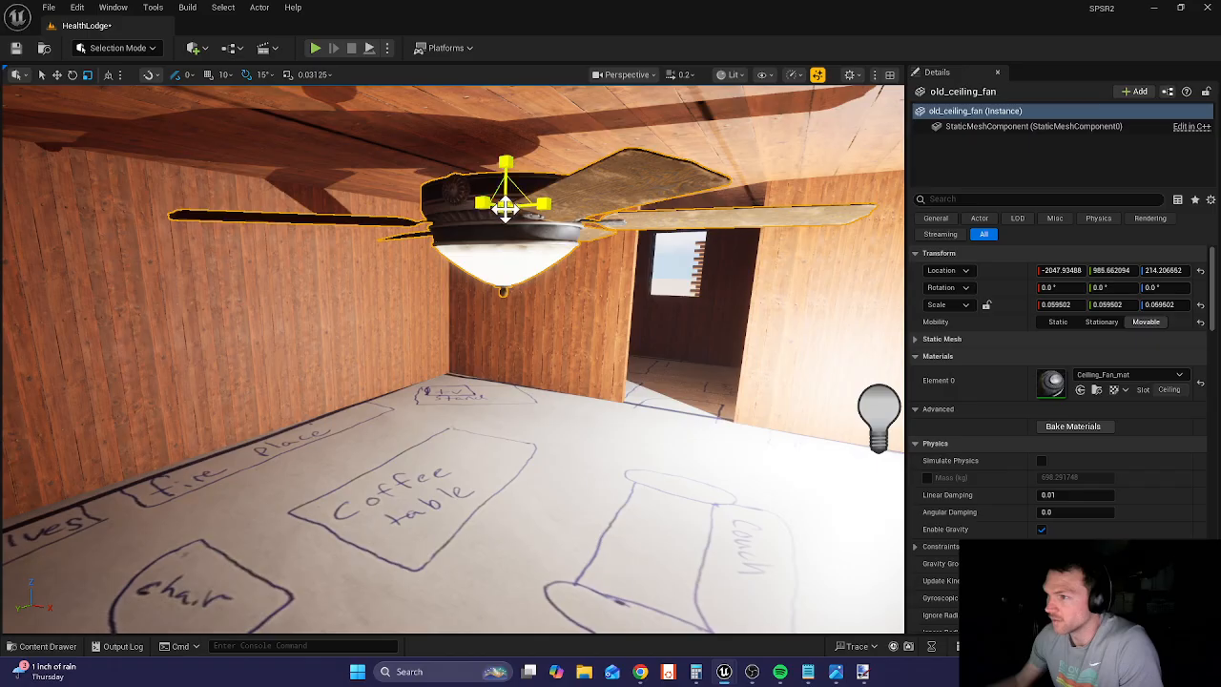
left_click_drag(506, 208, 534, 191)
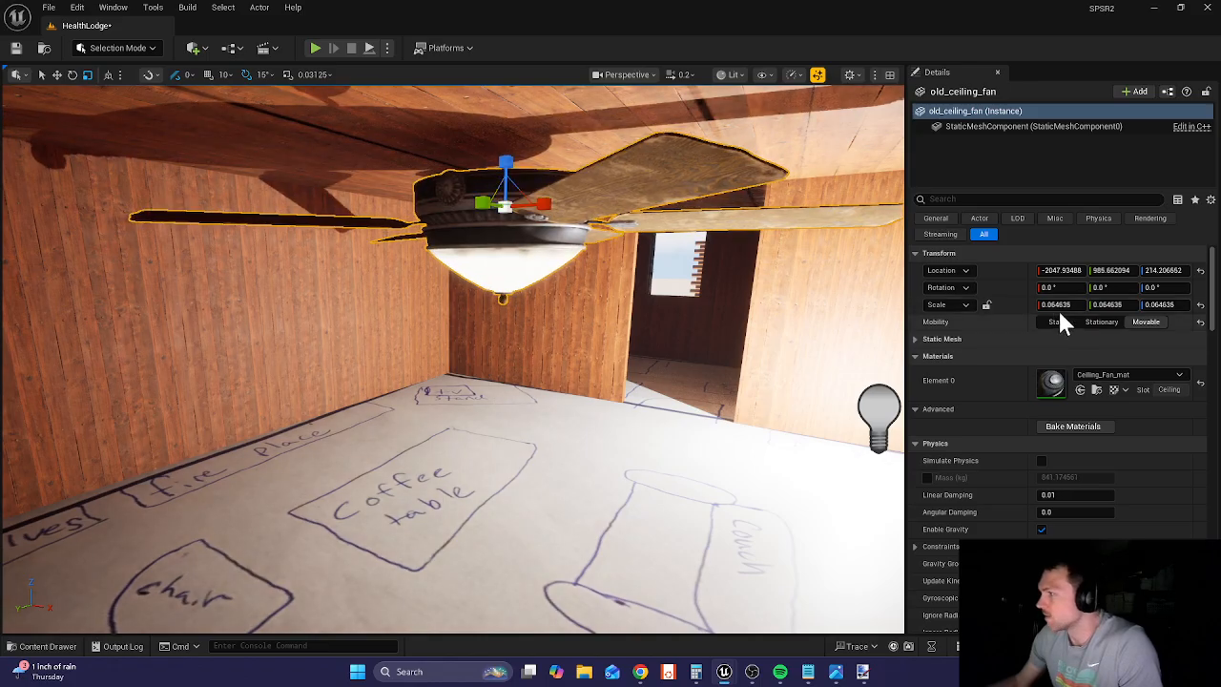
left_click(987, 304)
left_click_drag(1061, 305, 1027, 305)
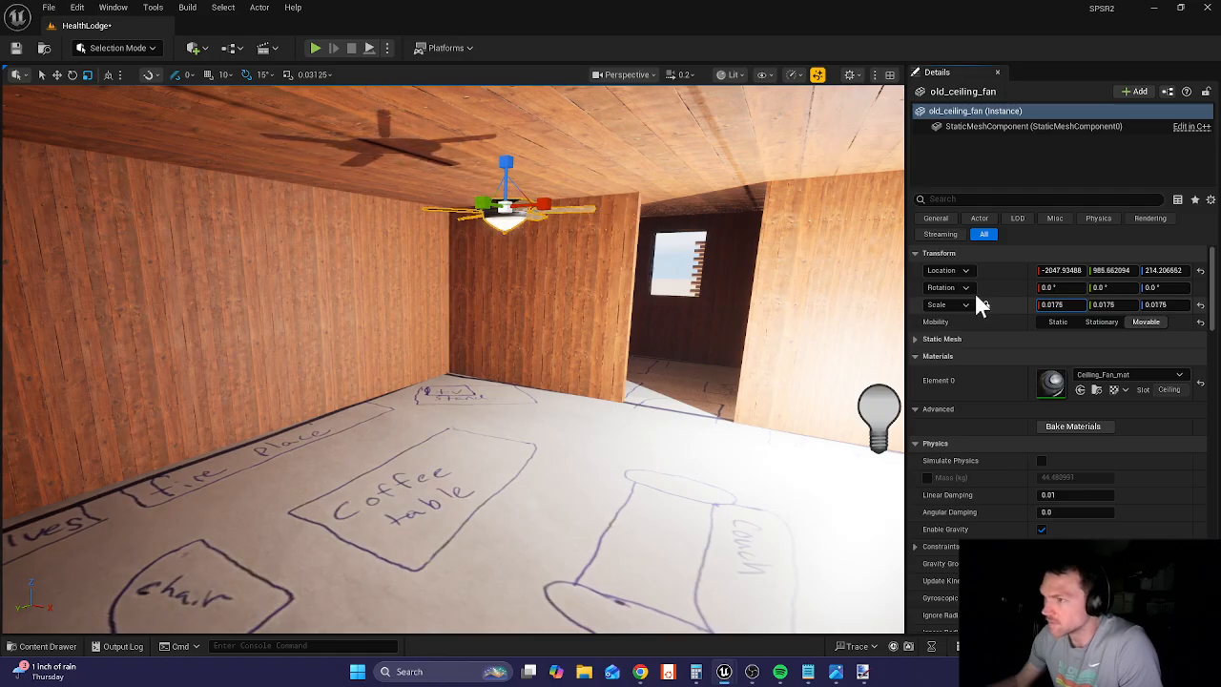
- Raise the old_ceiling_fan against the wooden ceiling, fine-tuning its Z location to about 246.6
right_click_drag(632, 308, 629, 262)
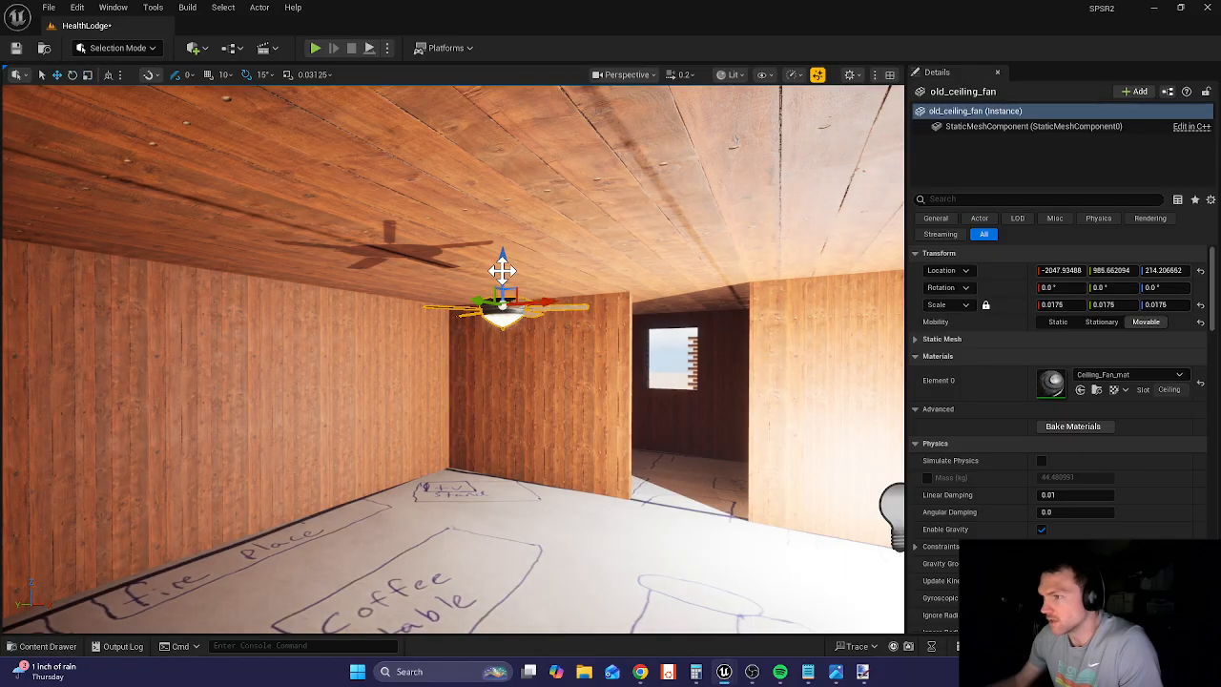
left_click_drag(503, 272, 504, 224)
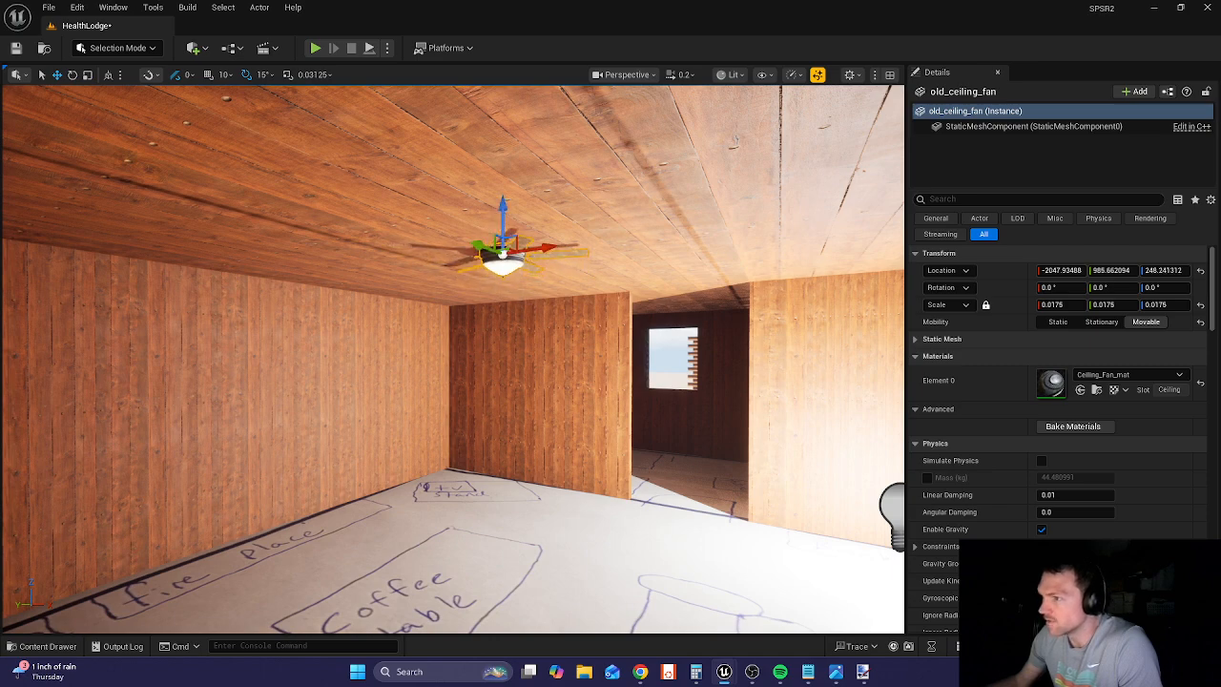
key("w")
right_click_drag(504, 223, 456, 162)
key("d")
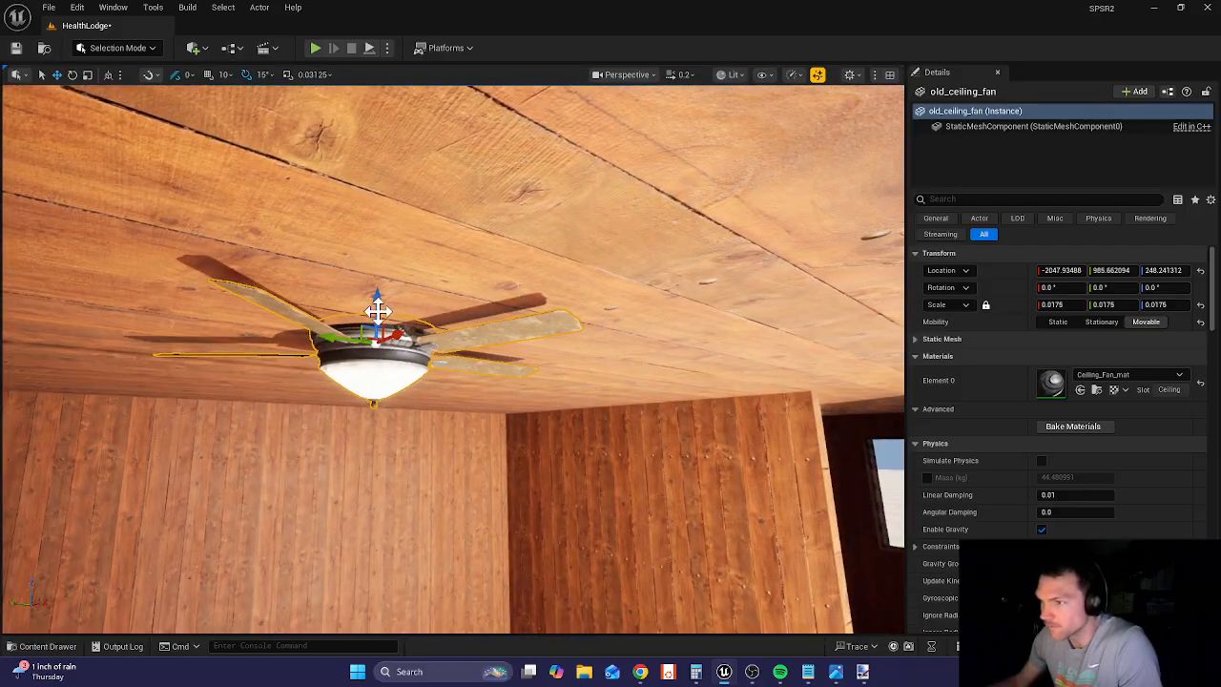
left_click_drag(377, 303, 377, 309)
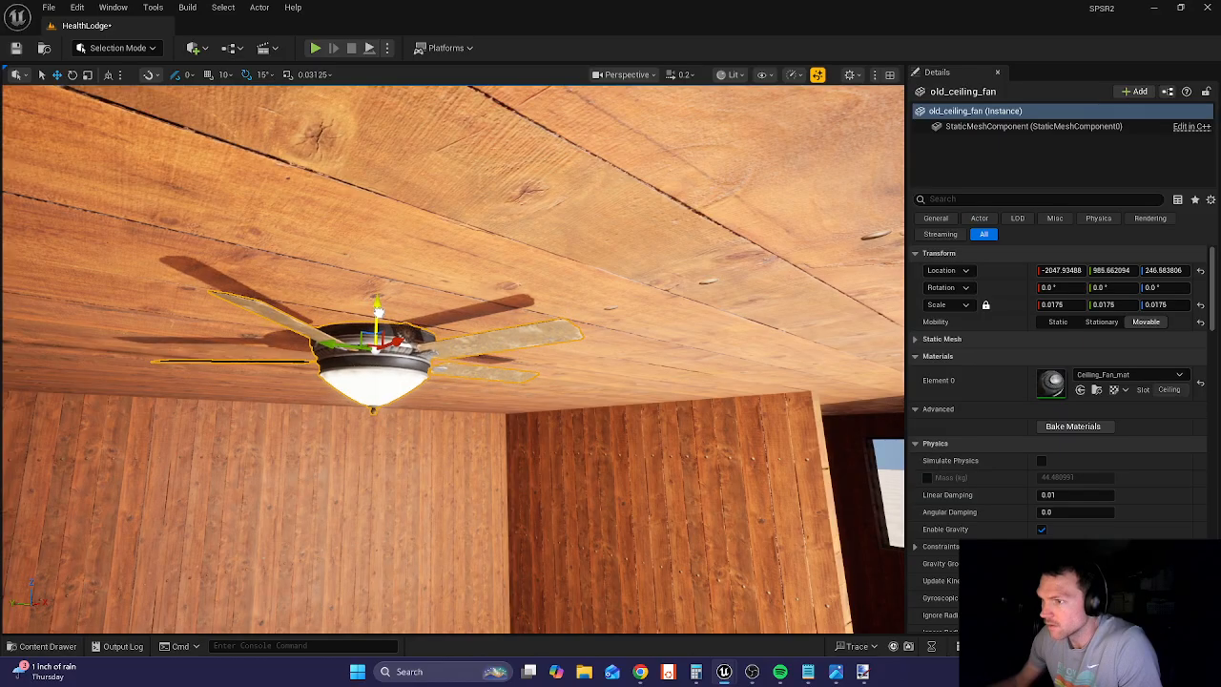
- Shift the old_ceiling_fan along the X axis toward the middle of the room, to about X -2008.6
key("a")
right_click_drag(438, 465, 346, 332)
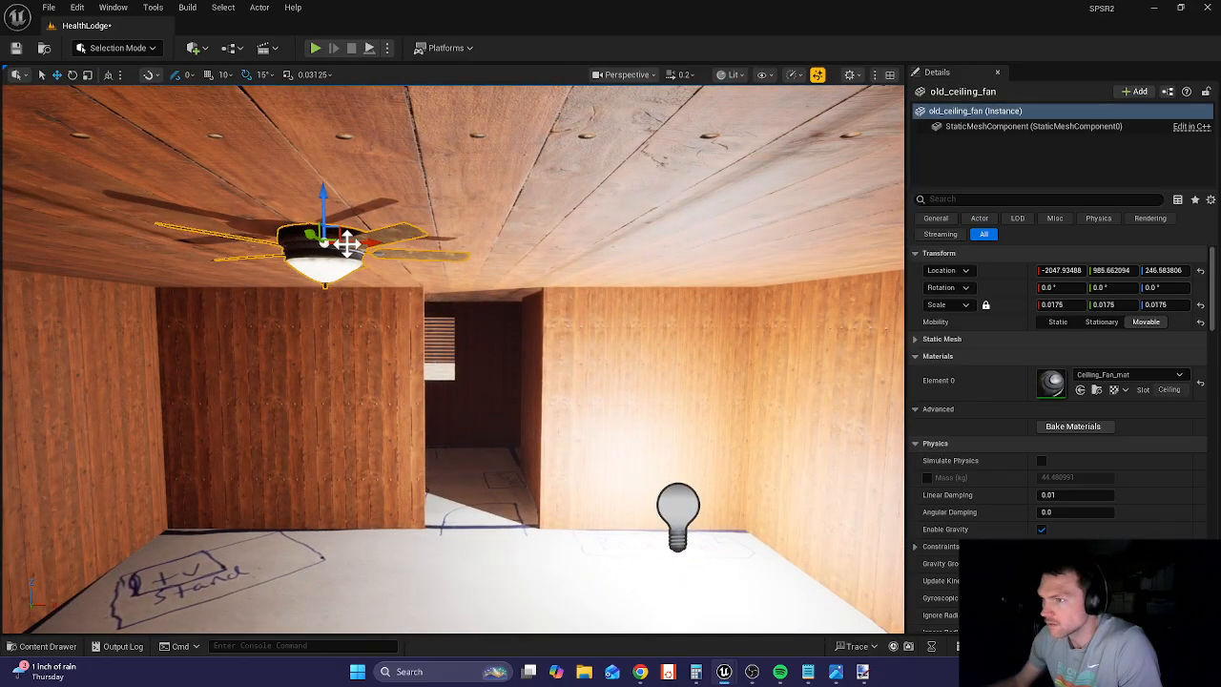
left_click_drag(351, 243, 459, 245)
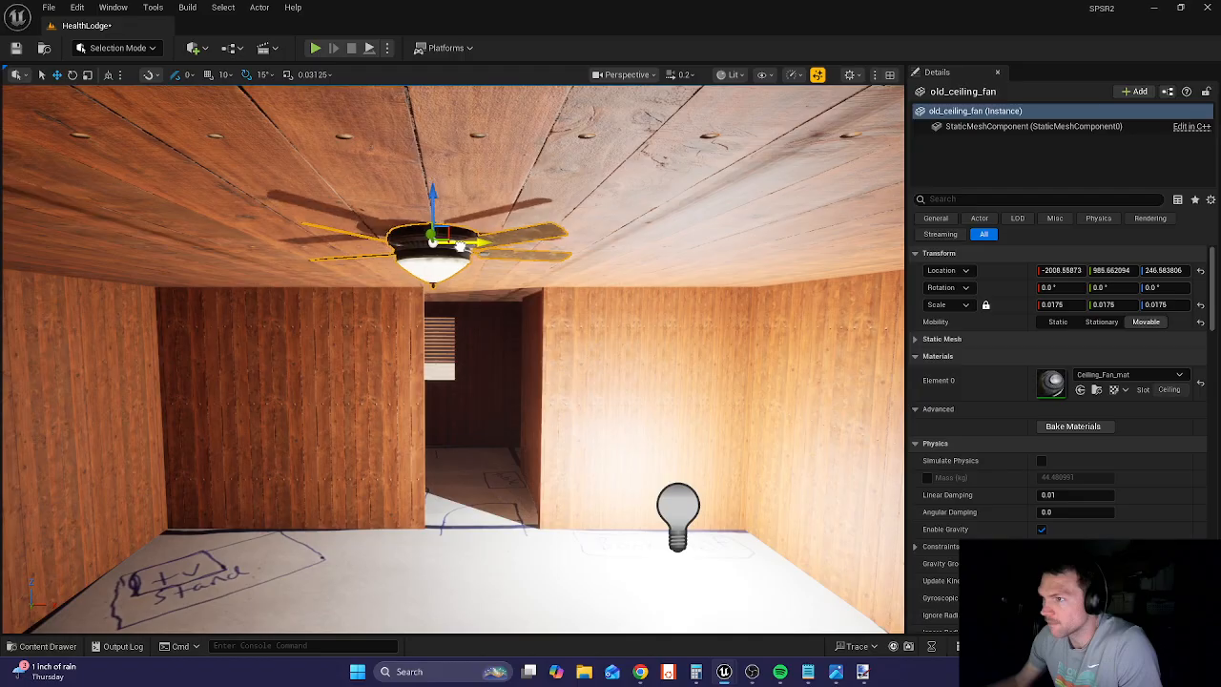
- Move the point light up beneath the ceiling fan, to about X -2033, Y 980, Z 228, and look through its properties
left_click(679, 515)
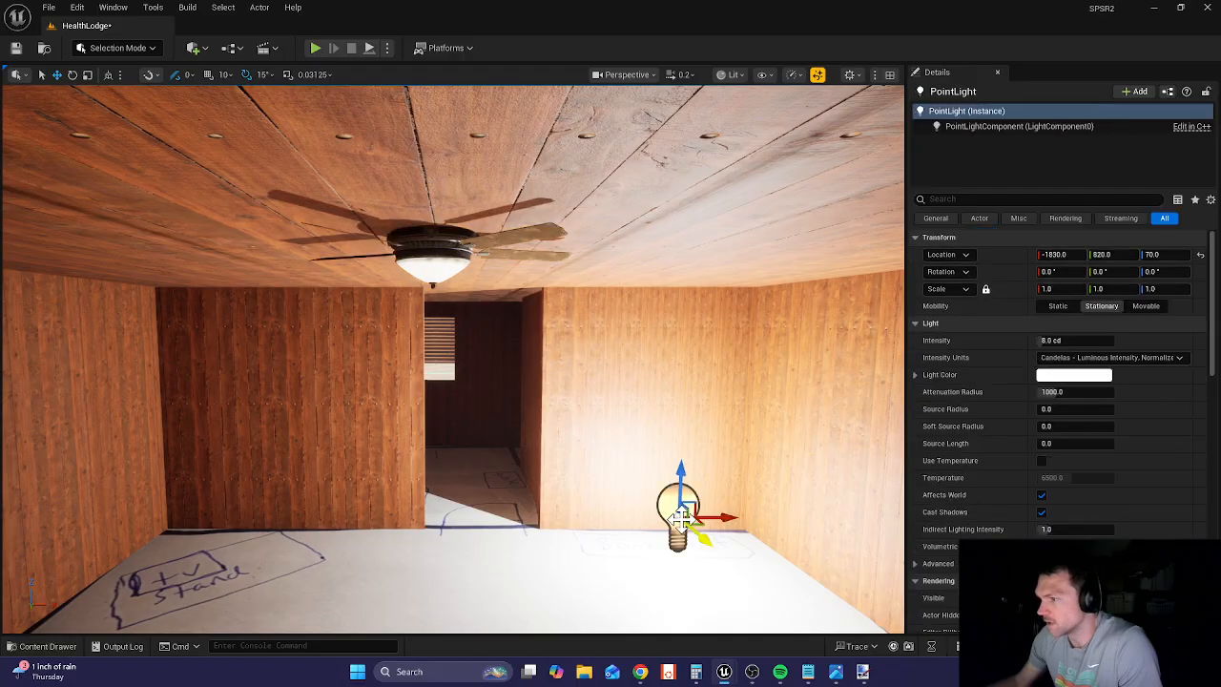
left_click_drag(681, 494, 435, 307)
right_click_drag(626, 280, 419, 271)
left_click_drag(702, 296, 229, 260)
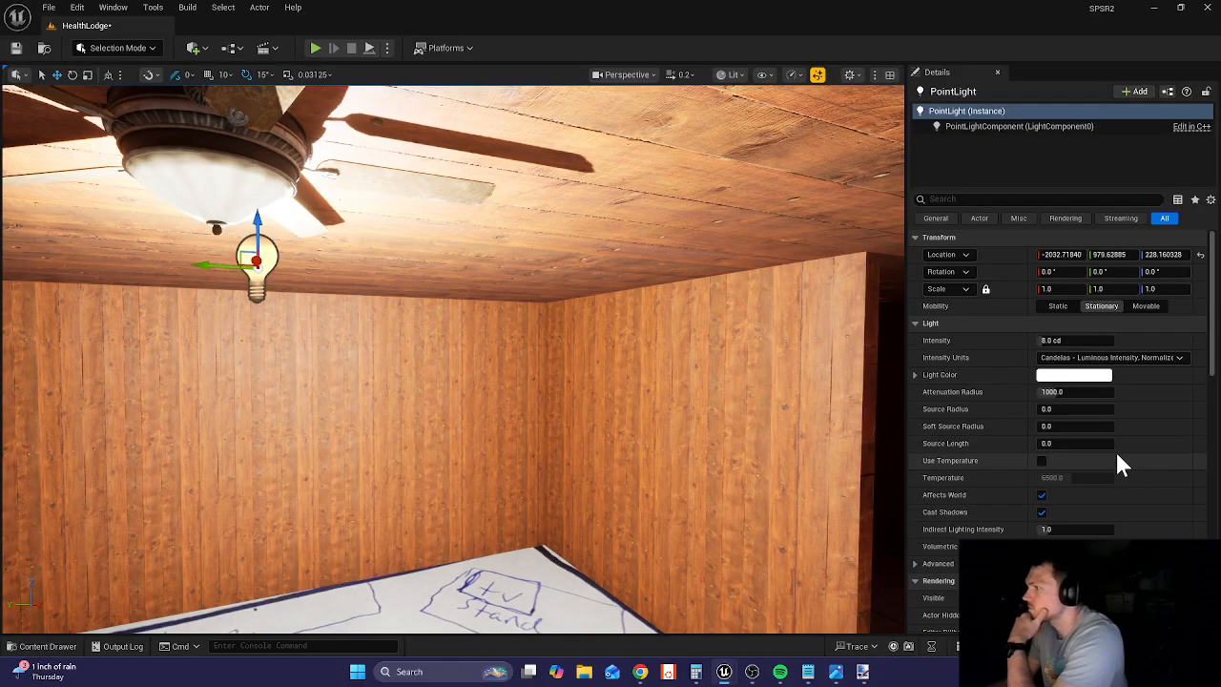
scroll(1112, 467, "down", 10)
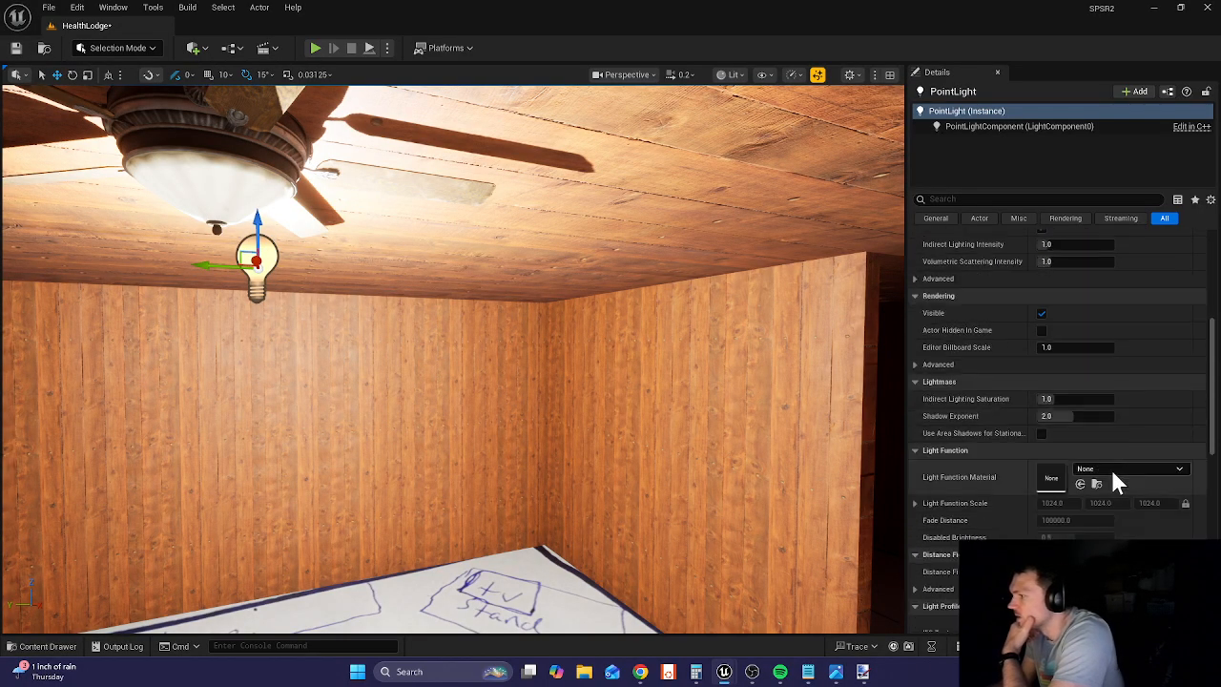
- Delete the point light beneath the ceiling fan
scroll(1103, 464, "down", 8)
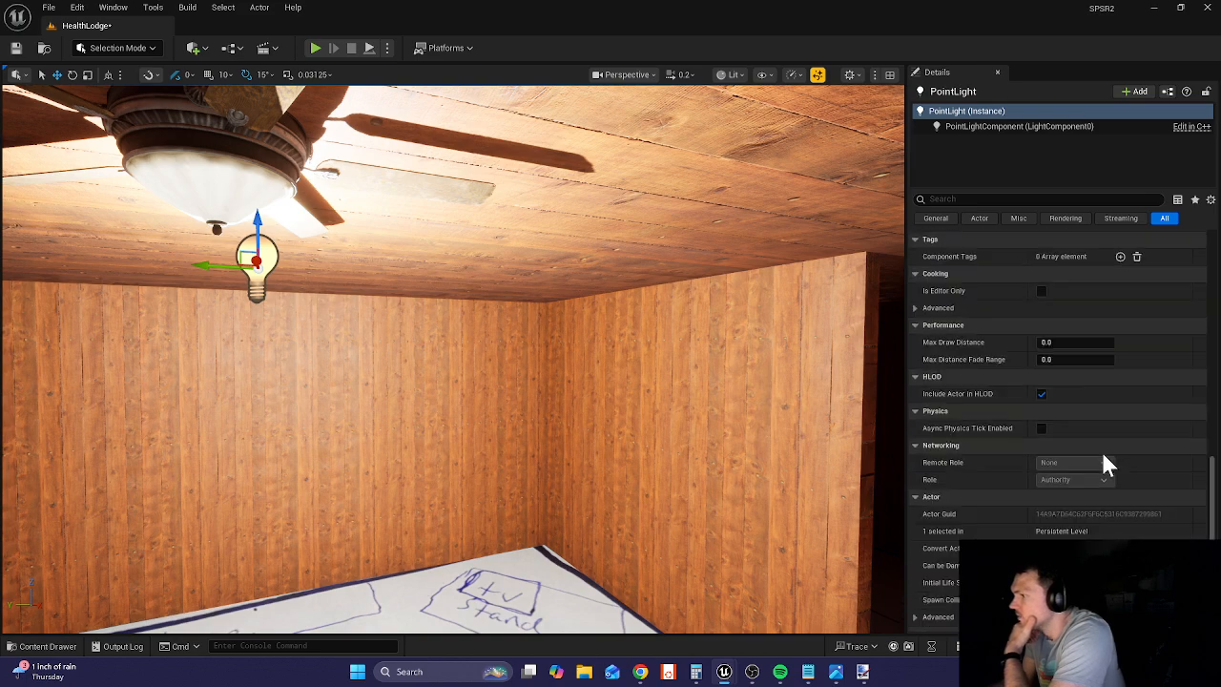
right_click_drag(848, 406, 557, 264)
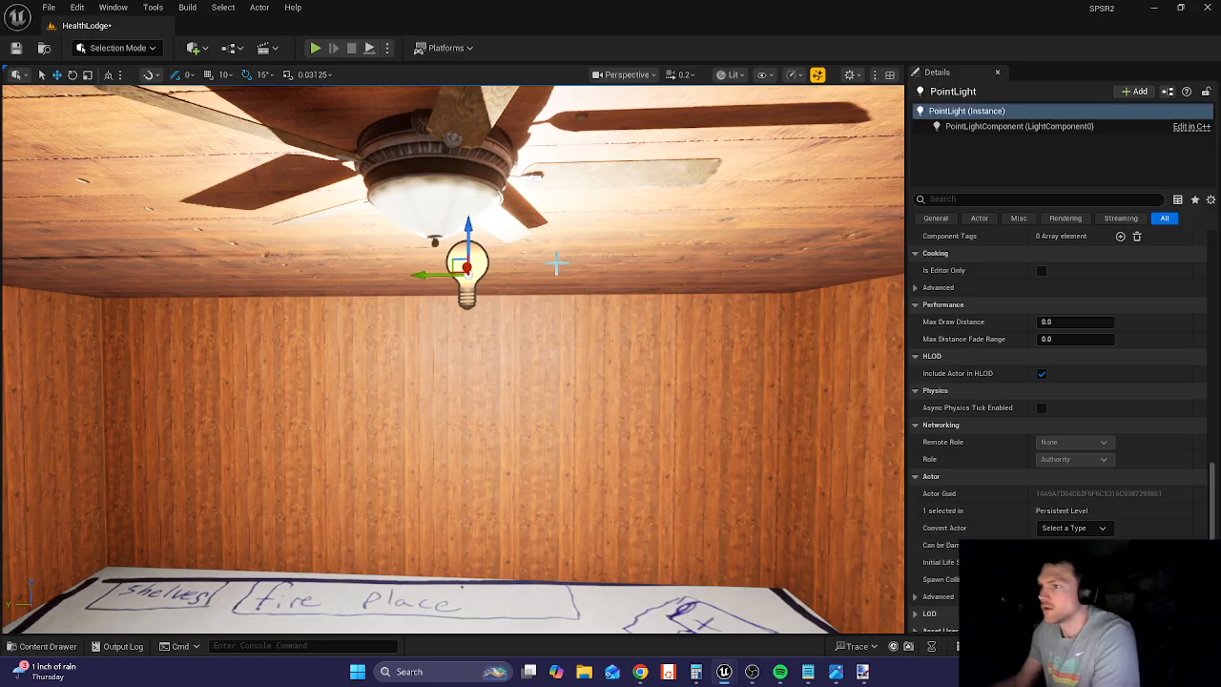
key("Delete")
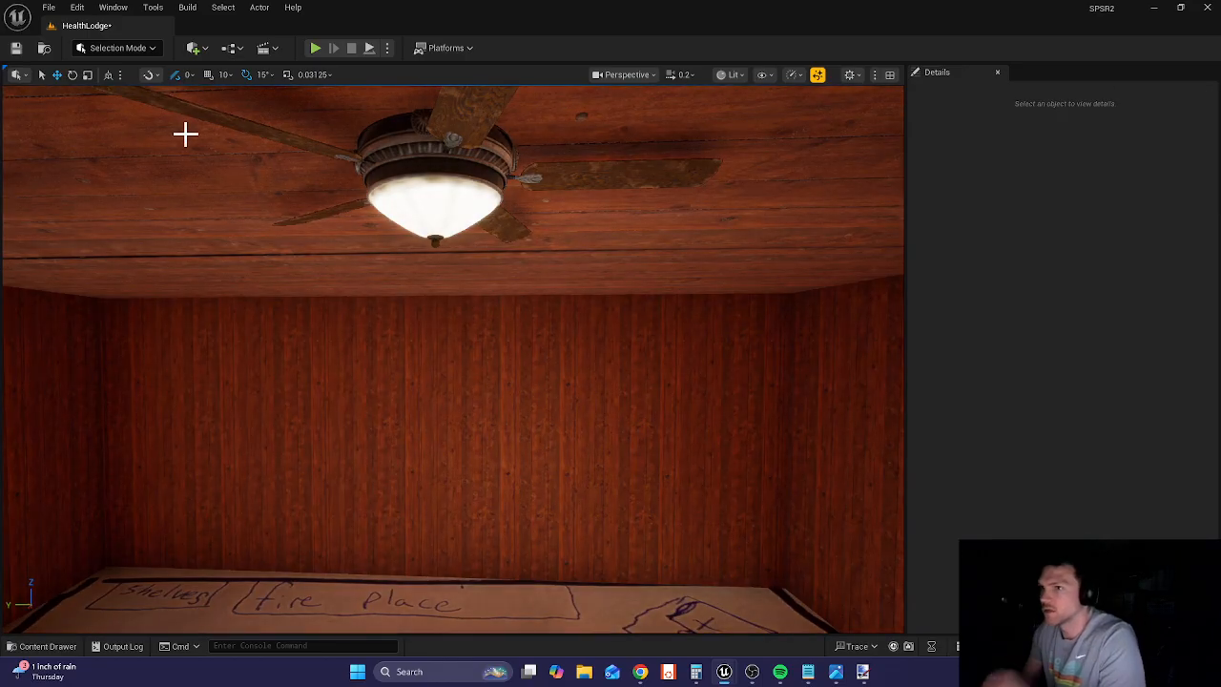
- Select the old_ceiling_fan and look through its properties for a setting that controls its light
right_click_drag(393, 231, 582, 277)
key("s")
right_click_drag(393, 157, 336, 100)
key("w")
key("s")
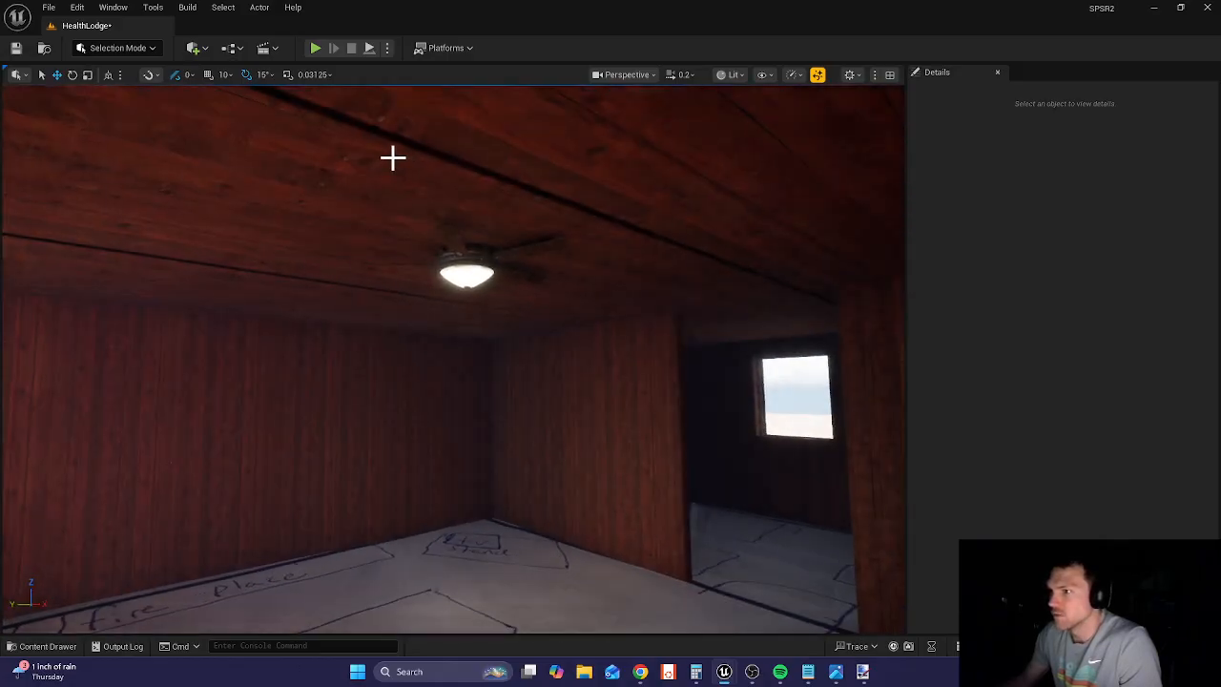
left_click(466, 275)
scroll(1076, 410, "down", 2)
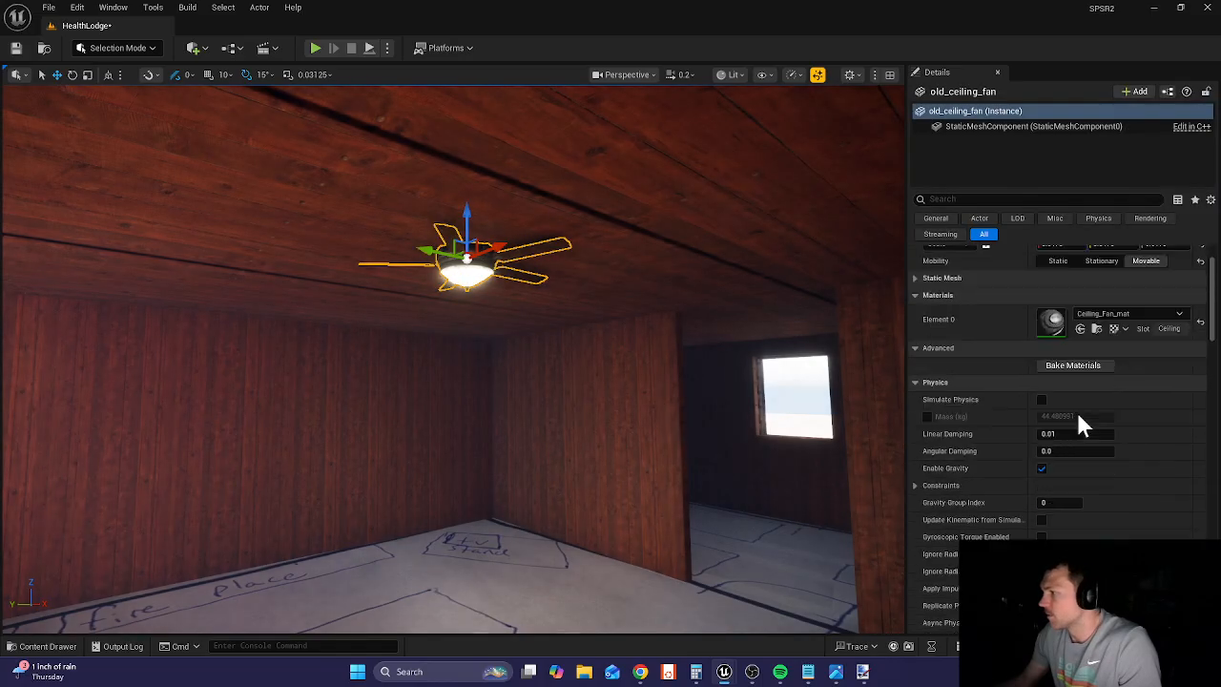
scroll(1097, 434, "down", 8)
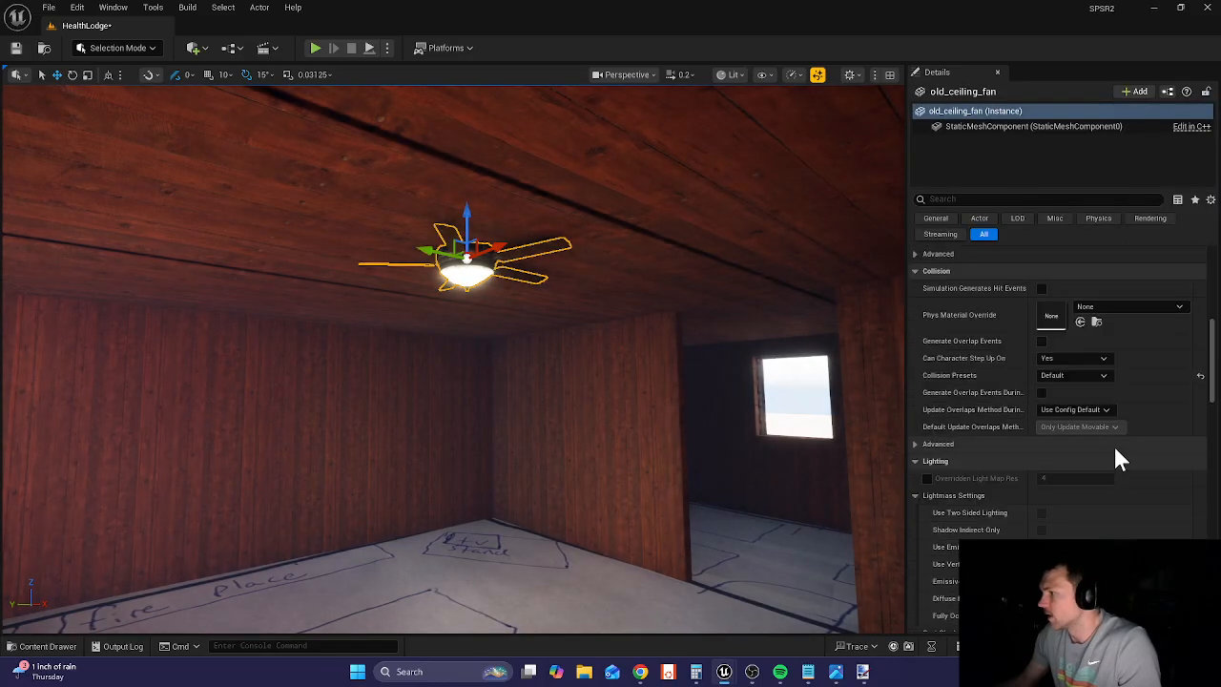
scroll(1116, 463, "down", 10)
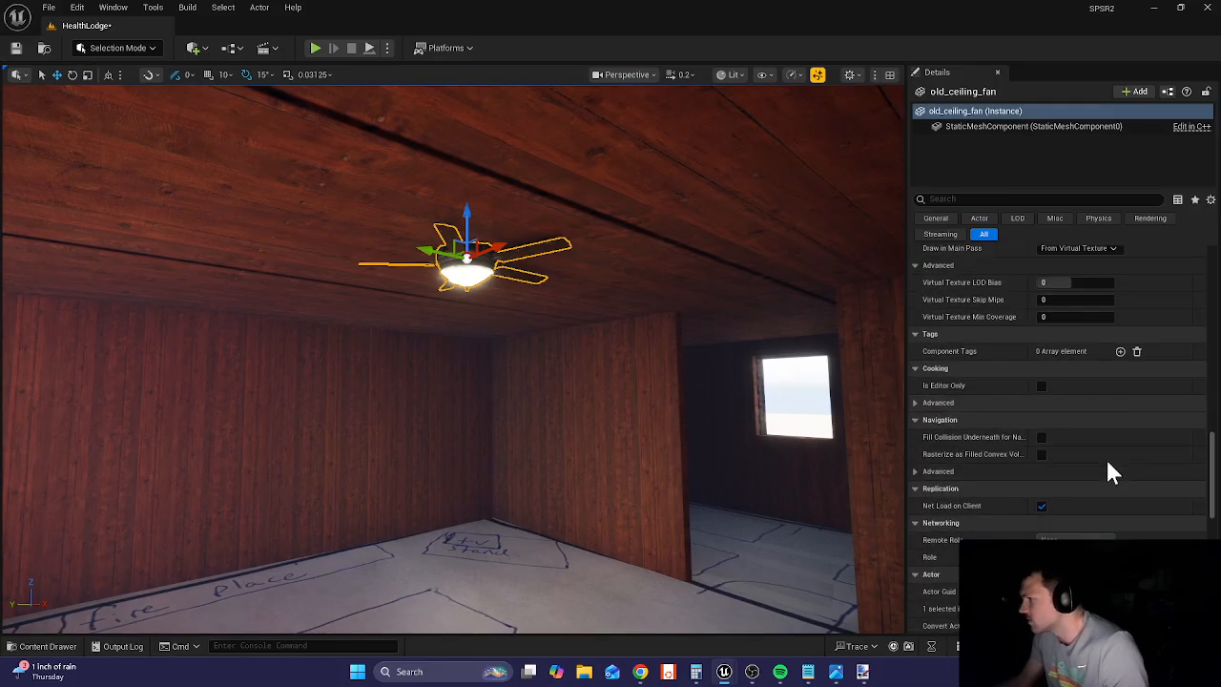
scroll(1108, 465, "down", 4)
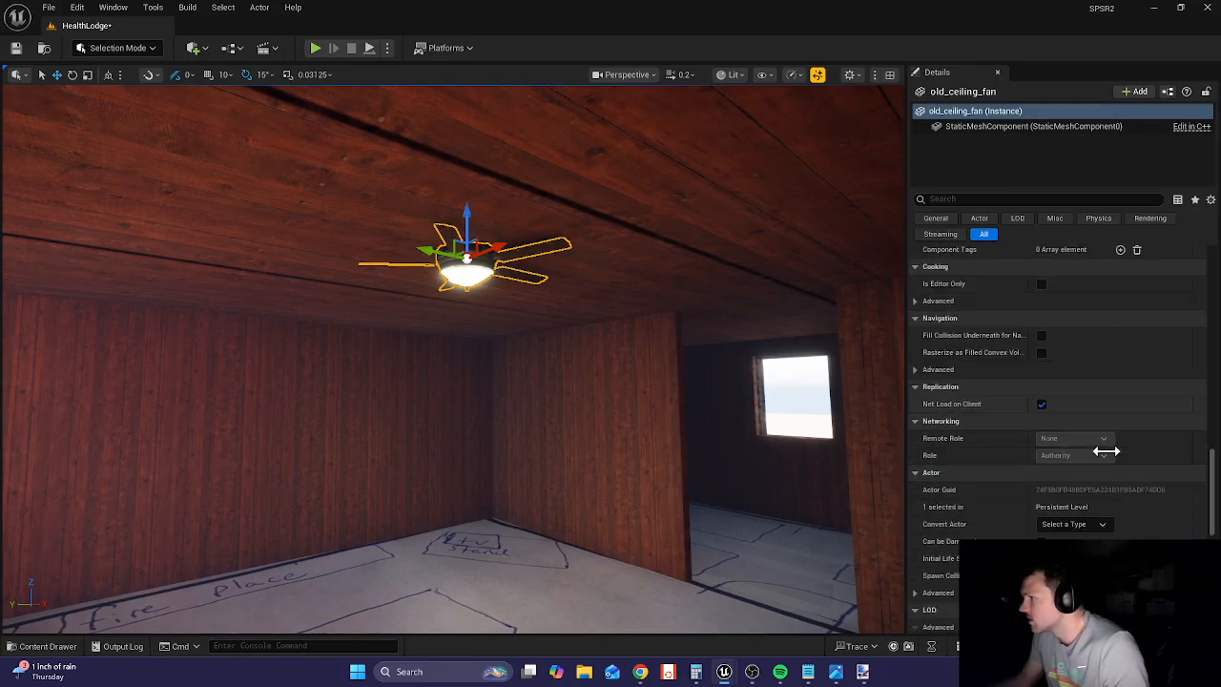
scroll(1105, 451, "down", 10)
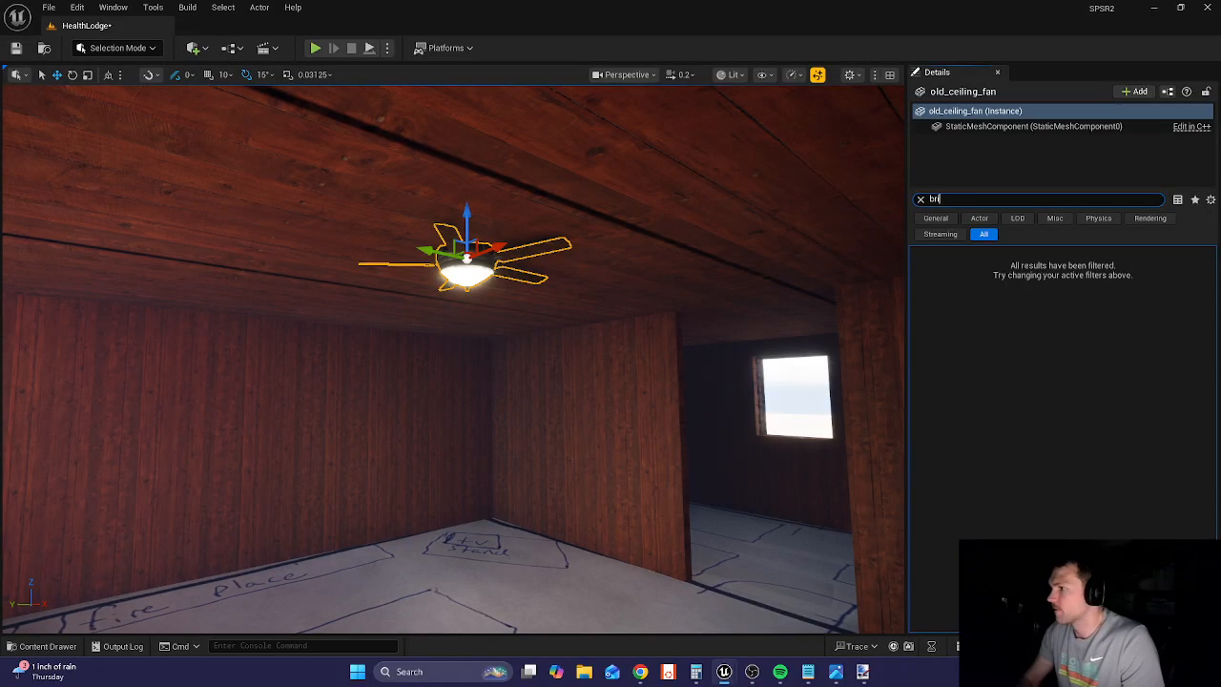
- Search the old_ceiling_fan's properties for brightness and "lum" settings, and clear the search
type("e")
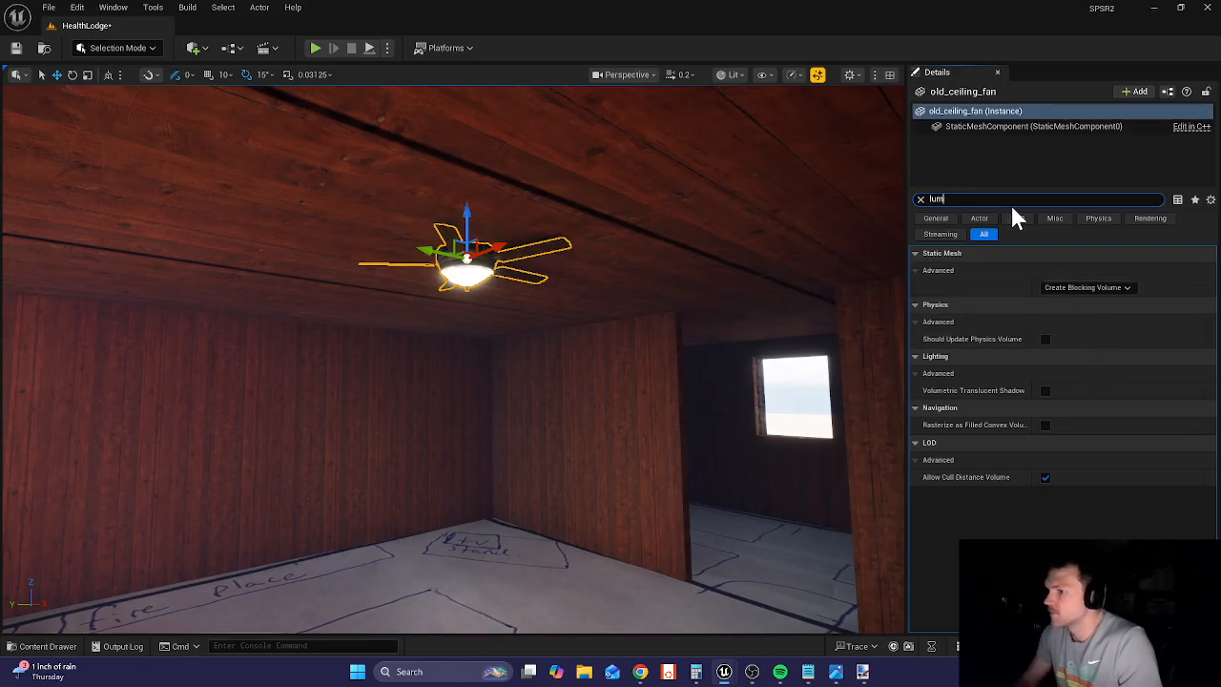
key("BackSpace")
key("BackSpace")
key("BackSpace")
key("BackSpace")
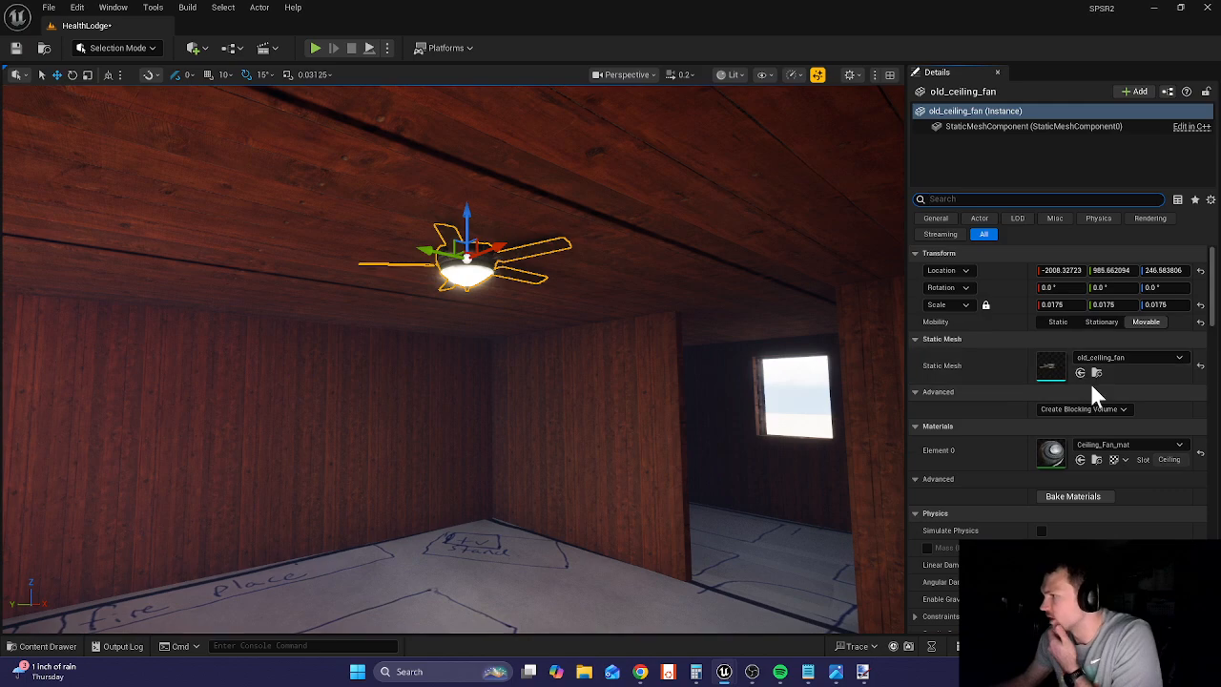
- Try overriding the old_ceiling_fan's light map resolution with values of 112 and 64, and switch the override off
scroll(1086, 491, "down", 1)
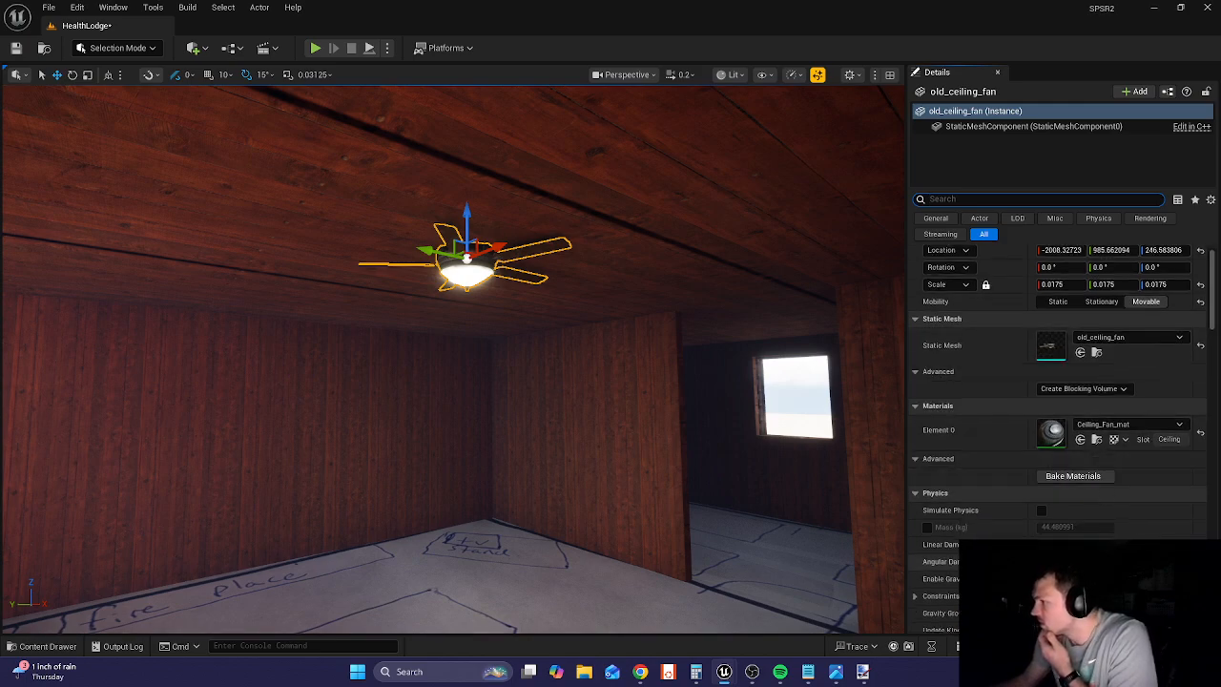
scroll(1040, 448, "down", 4)
scroll(994, 394, "up", 5)
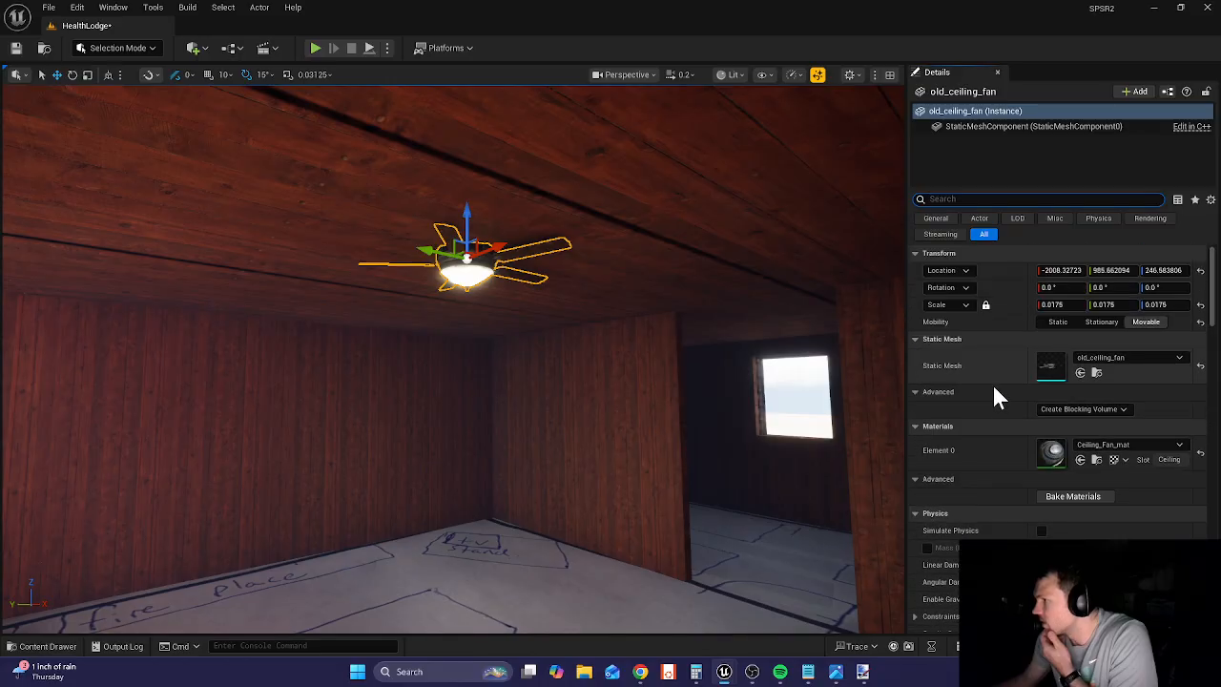
scroll(939, 452, "down", 15)
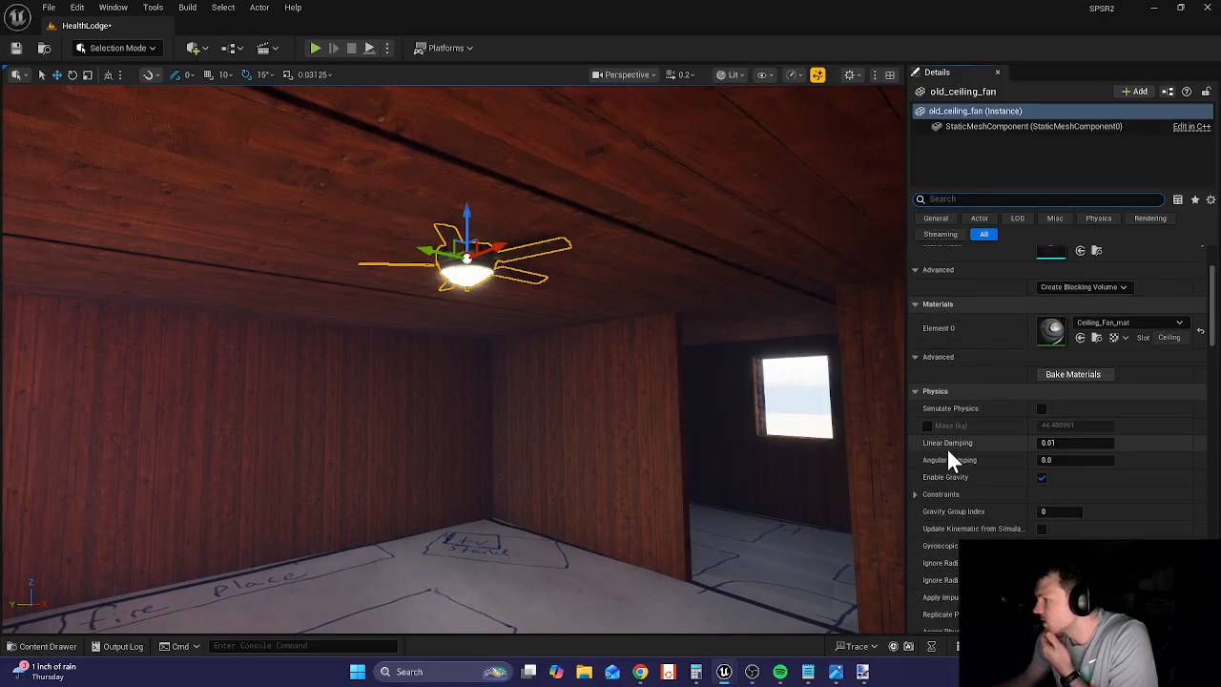
scroll(948, 449, "down", 9)
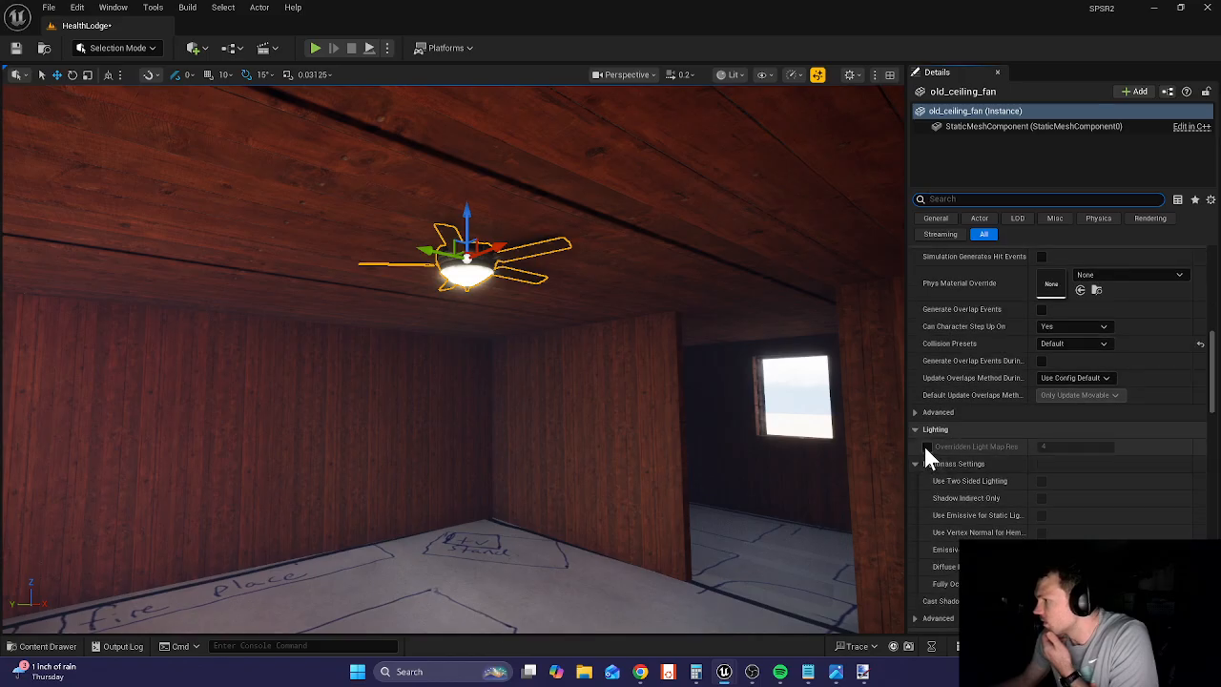
left_click(926, 447)
left_click(1049, 447)
type("64")
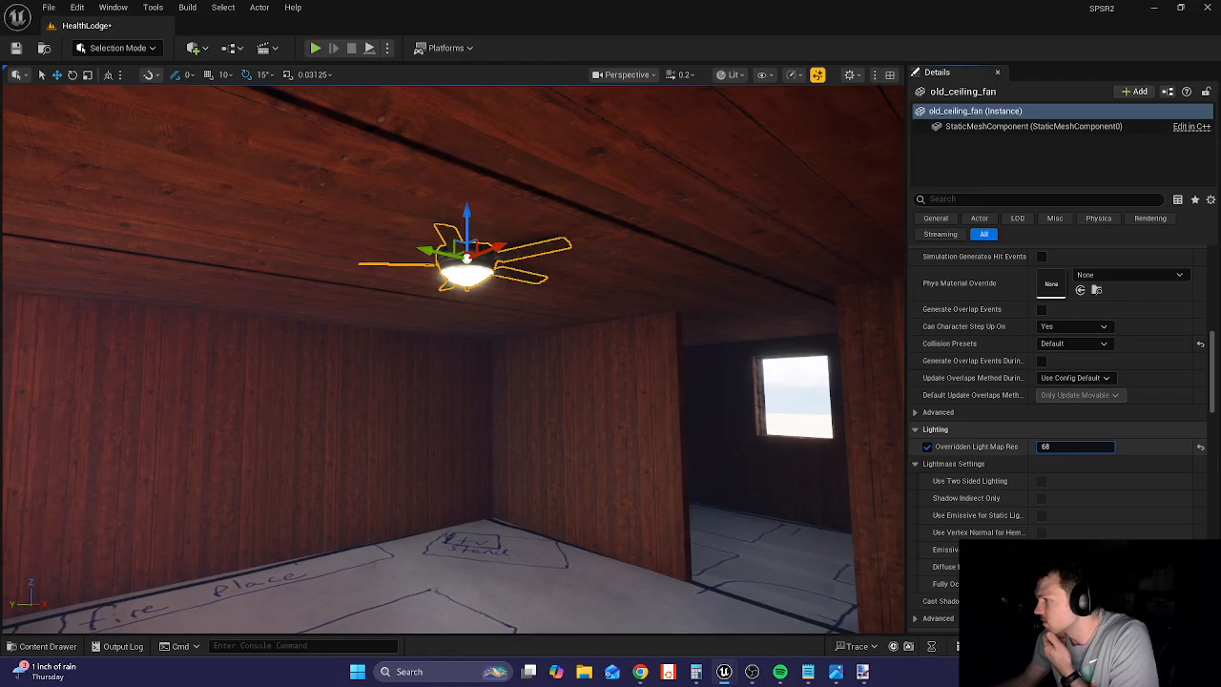
left_click_drag(1061, 446, 1084, 446)
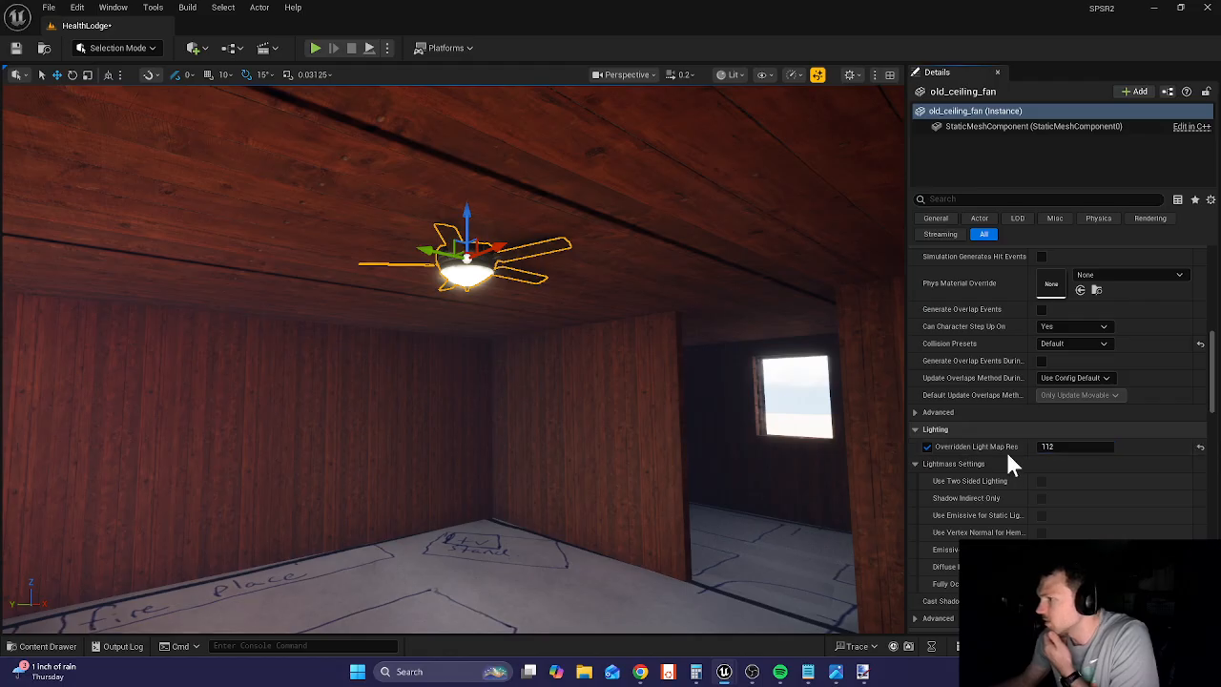
left_click(1200, 446)
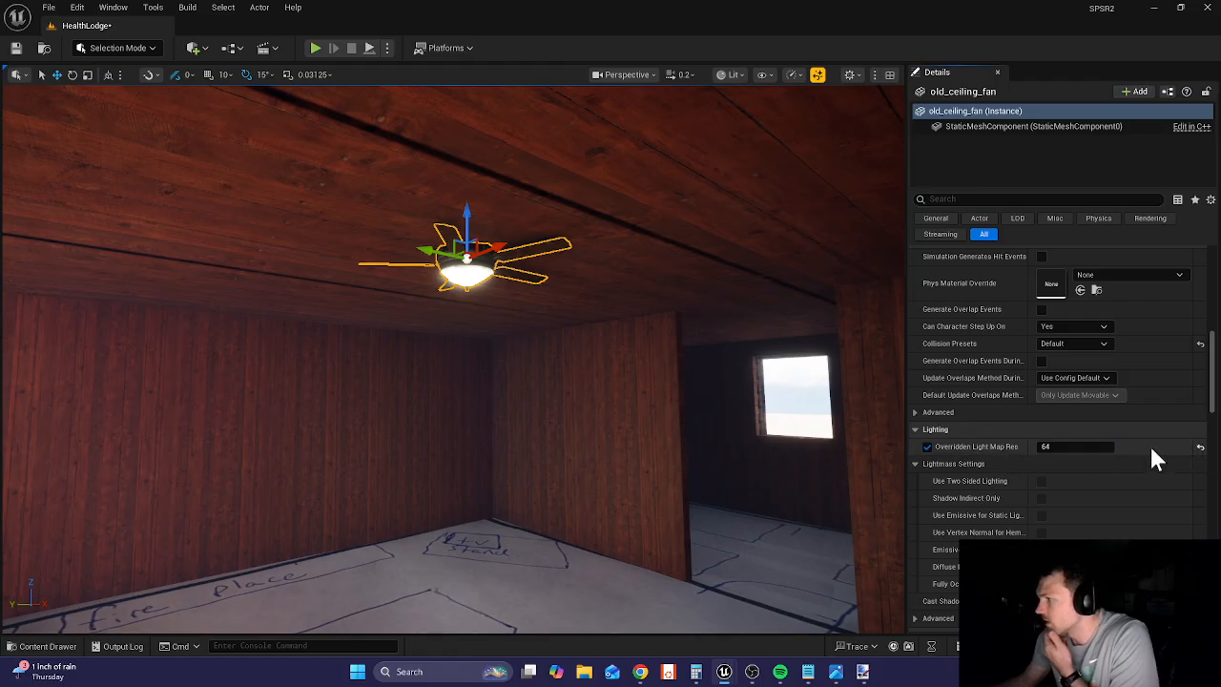
left_click(926, 445)
scroll(1002, 480, "down", 2)
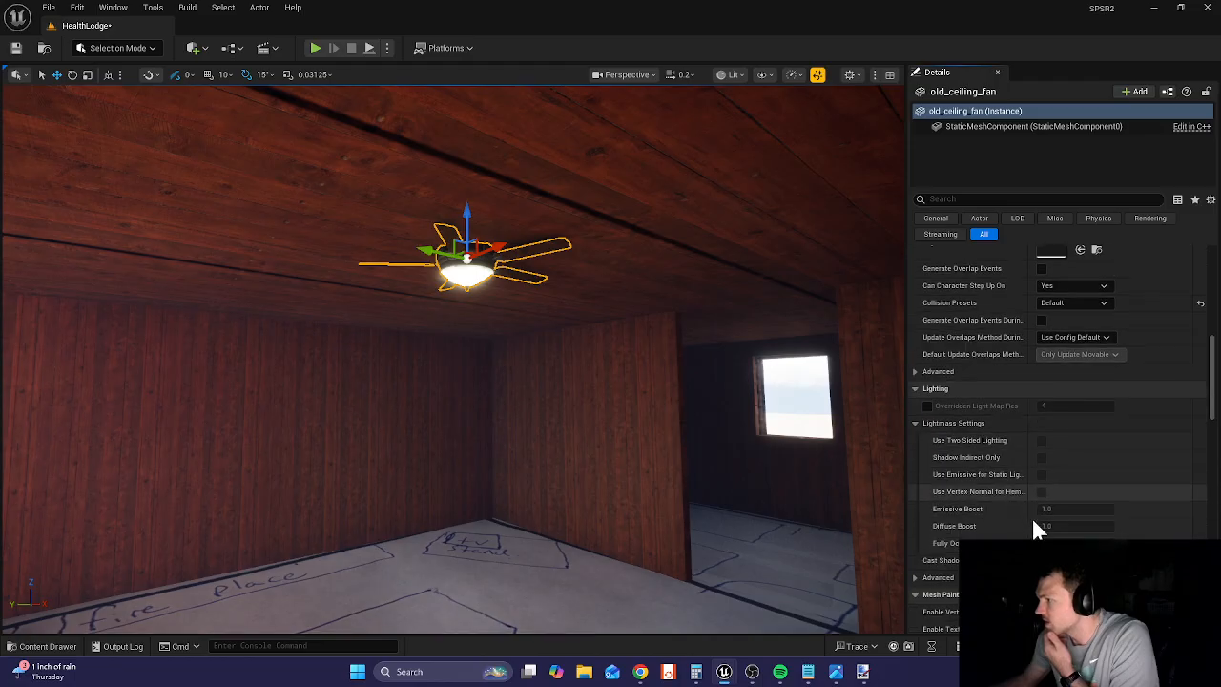
left_click(926, 405)
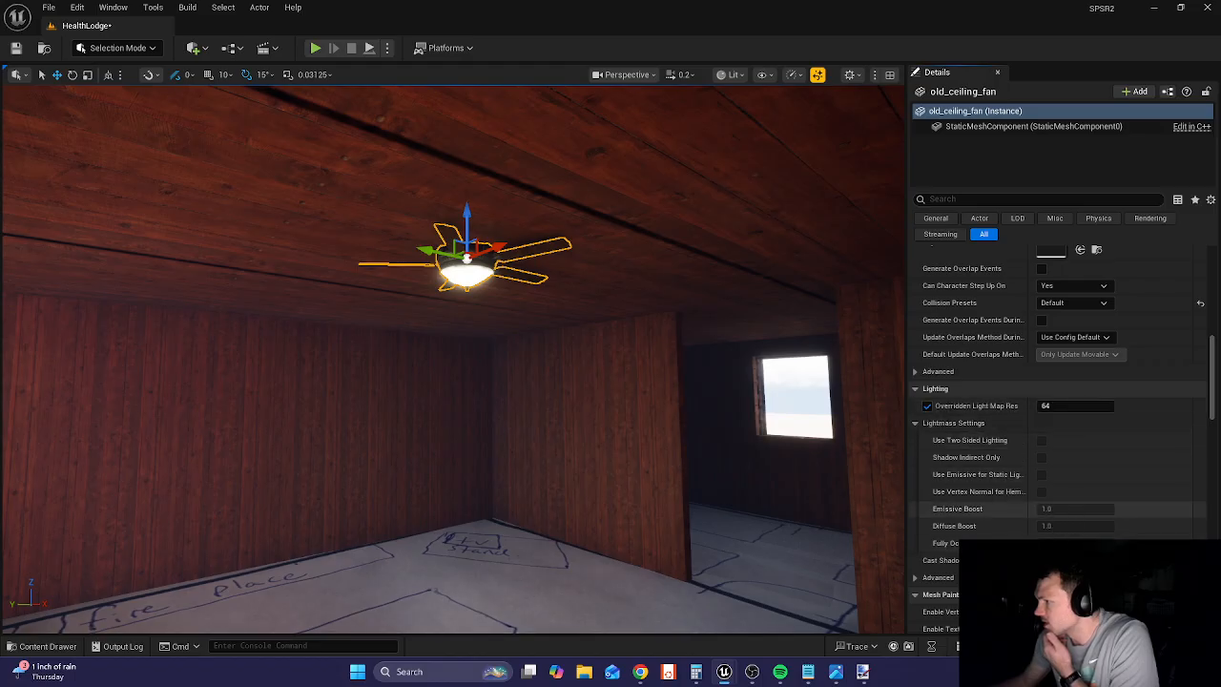
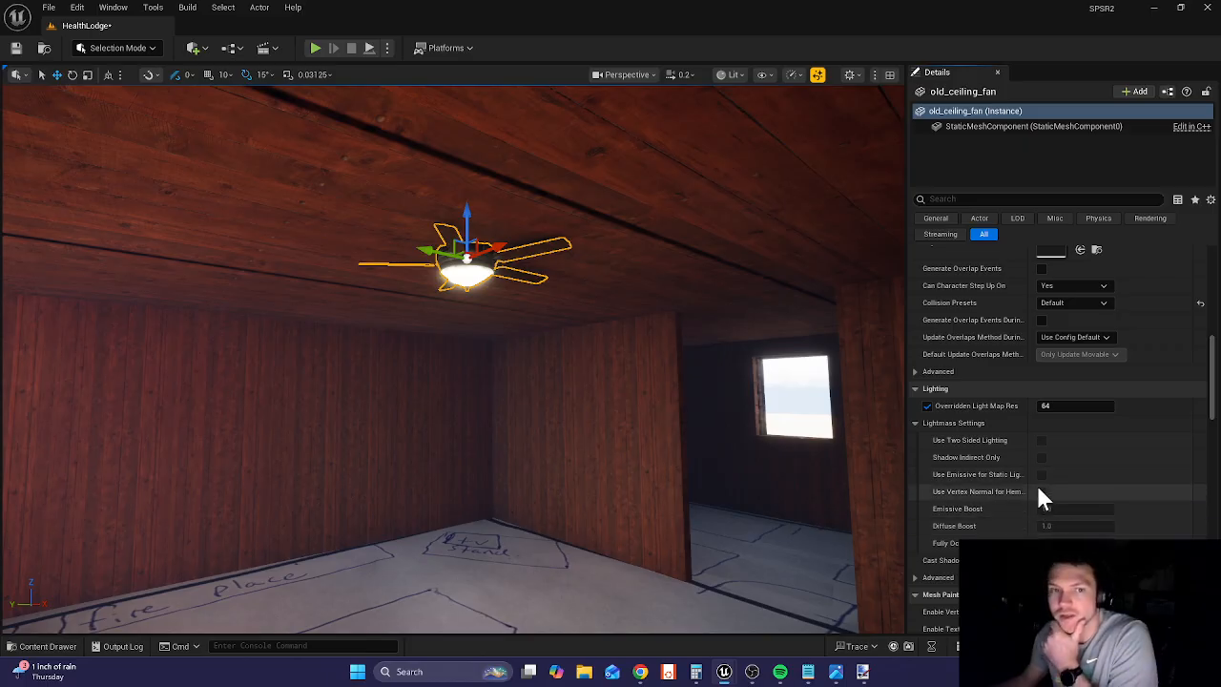
left_click(926, 405)
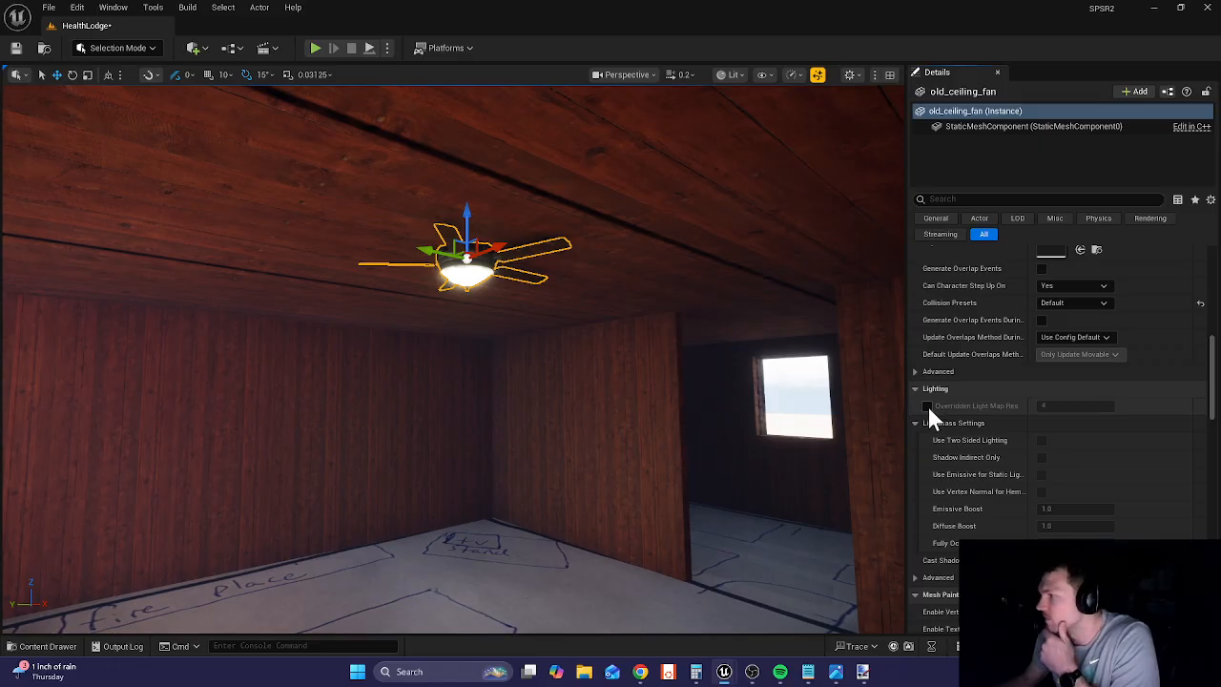
- Check the old_ceiling_fan's remaining properties below the lighting settings, through rendering, virtual texture, actor and LOD options
scroll(1025, 485, "down", 2)
scroll(1025, 485, "down", 8)
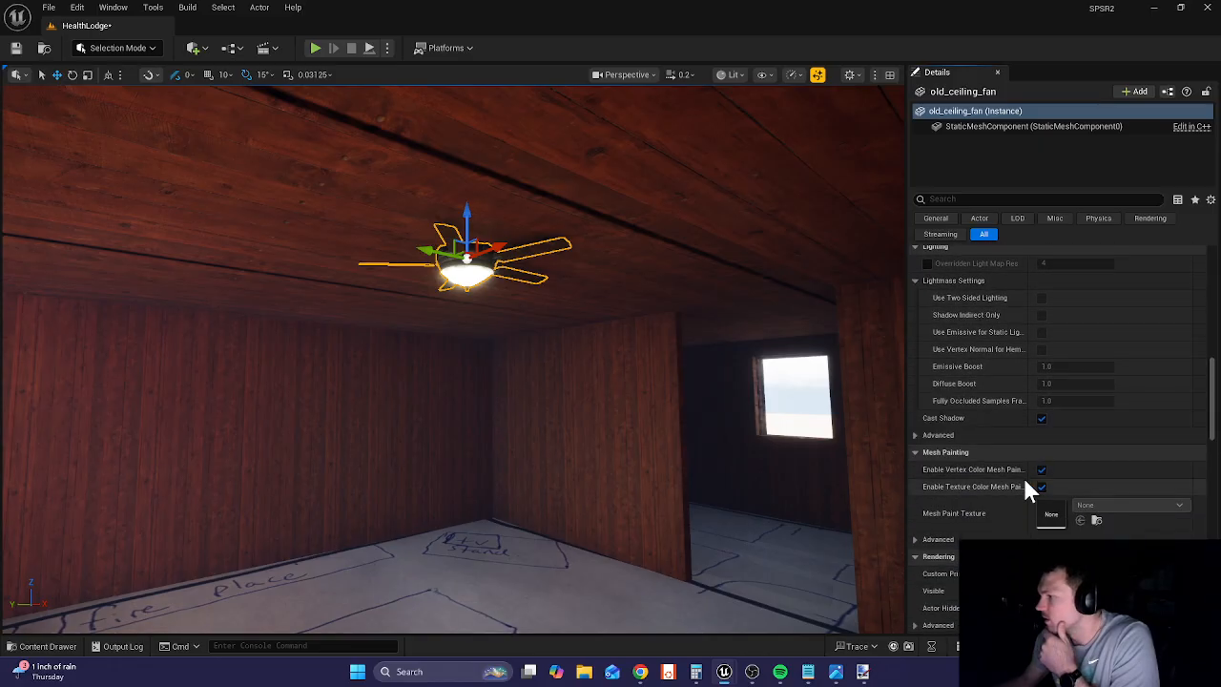
scroll(1026, 485, "down", 7)
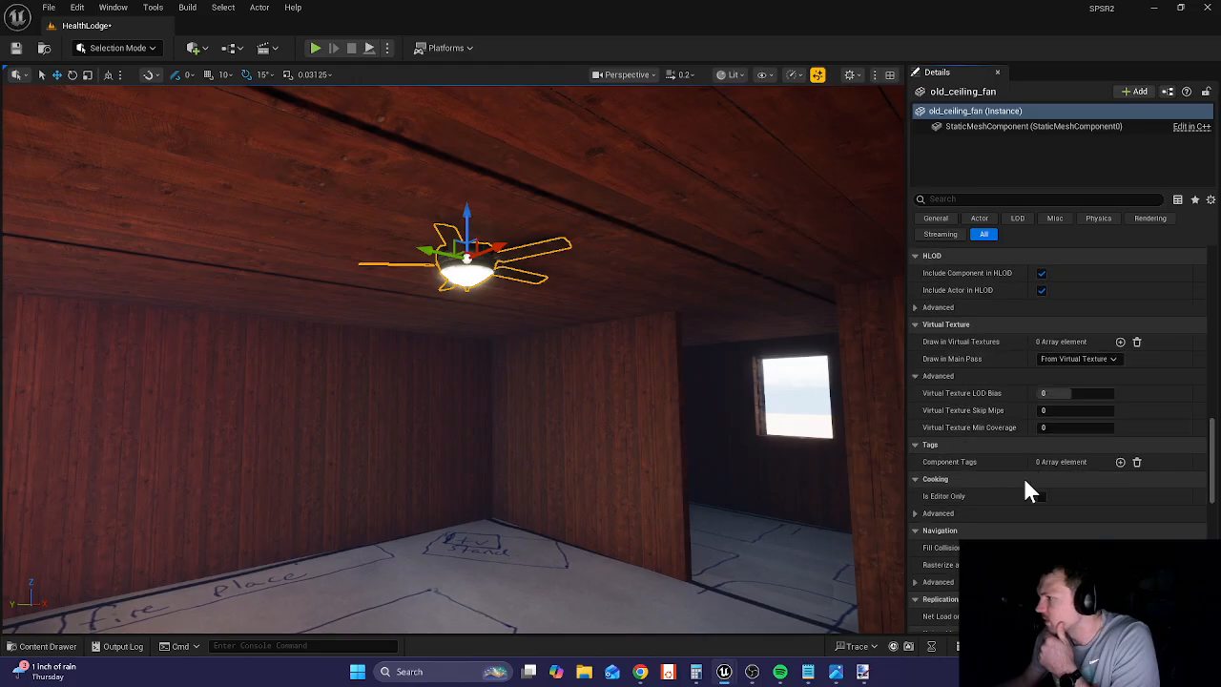
scroll(1025, 486, "down", 5)
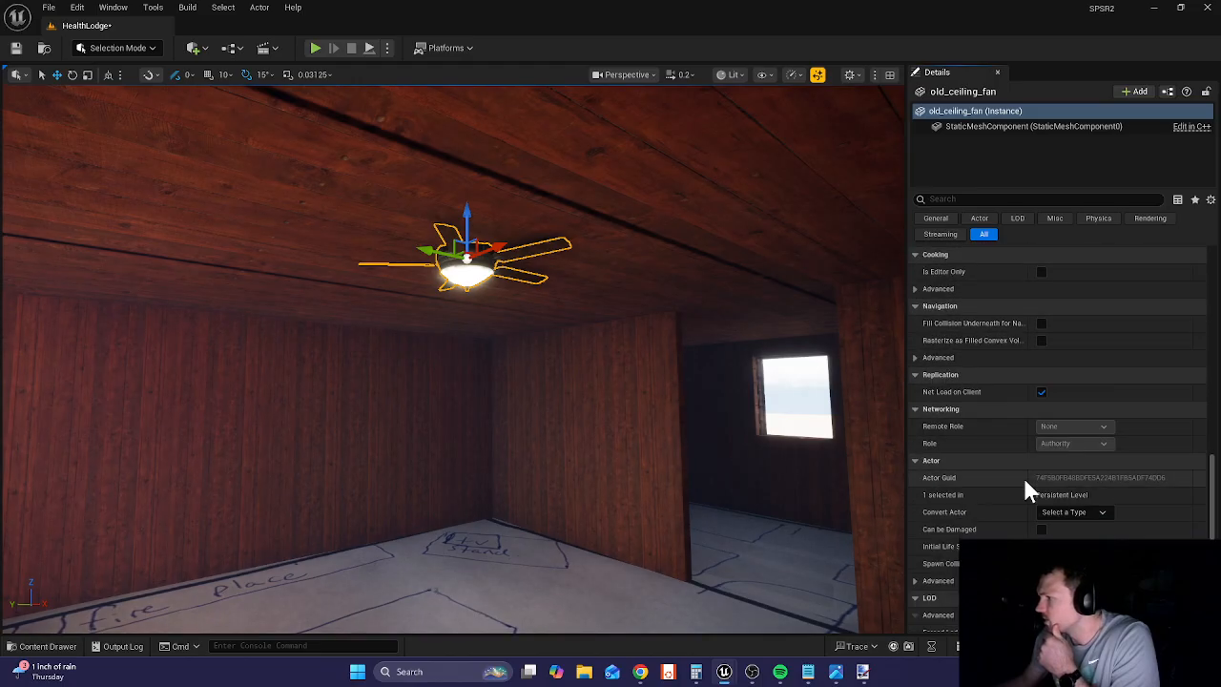
scroll(1021, 474, "down", 10)
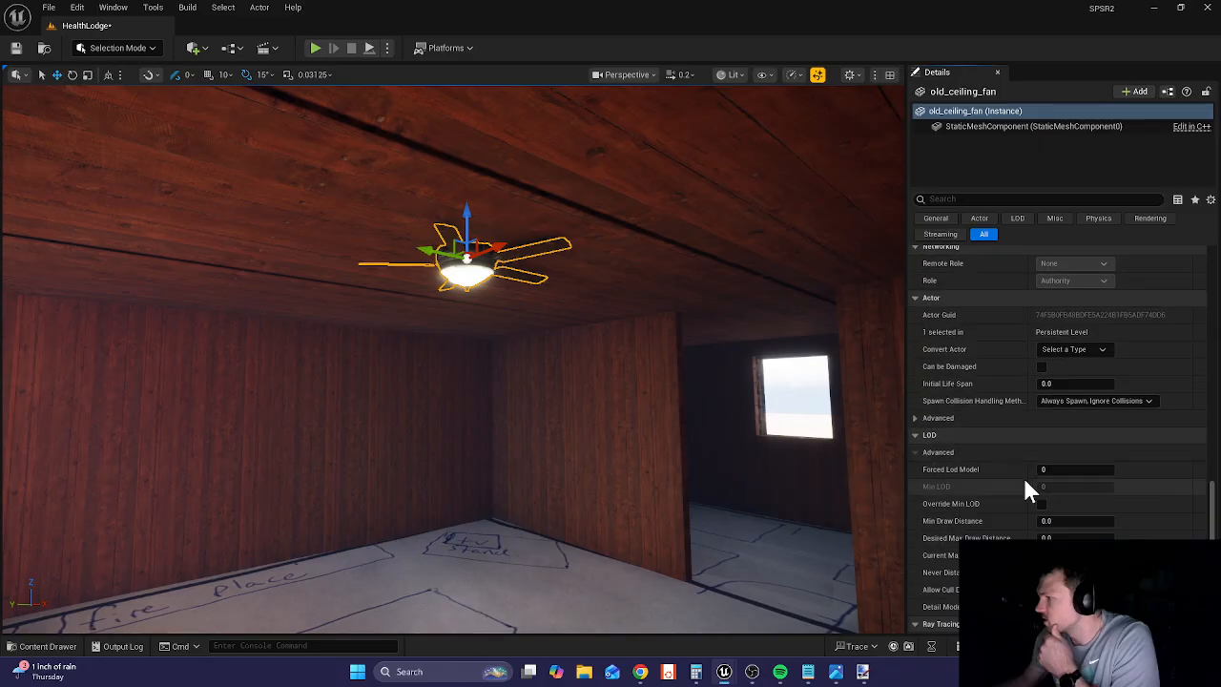
- Place a spot light in the room near the ceiling fan, at about X -2120, Y 904, Z 200
left_click(193, 49)
mouse_move(273, 184)
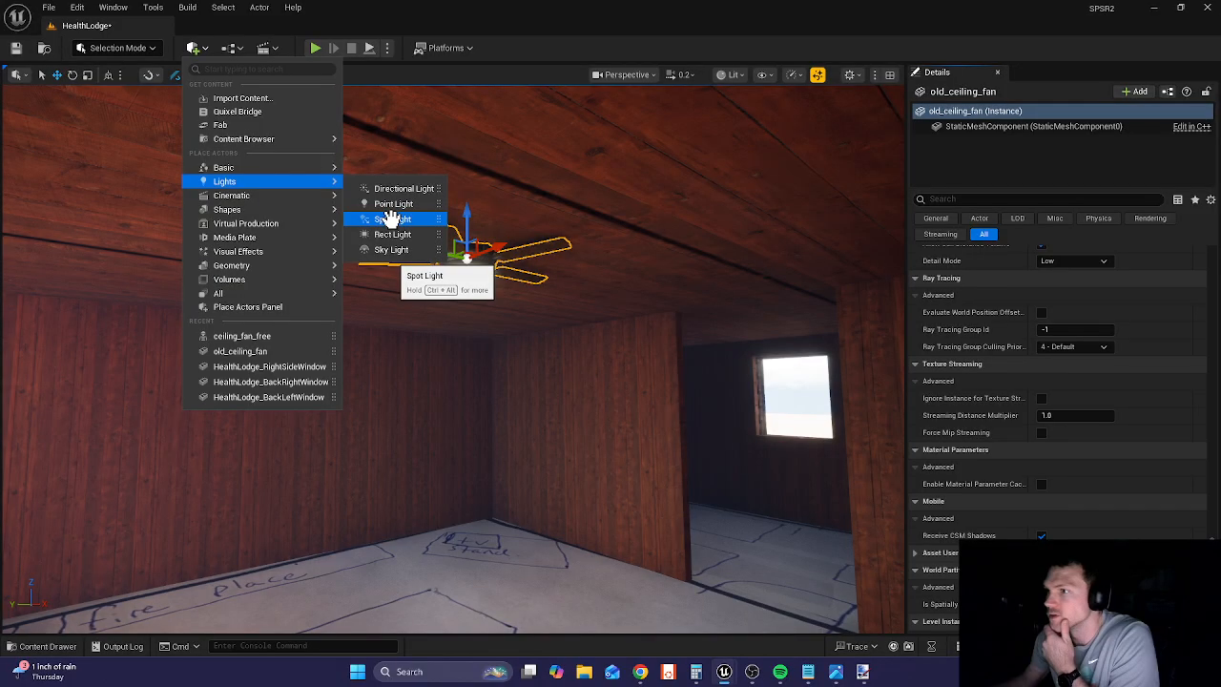
left_click_drag(391, 219, 456, 359)
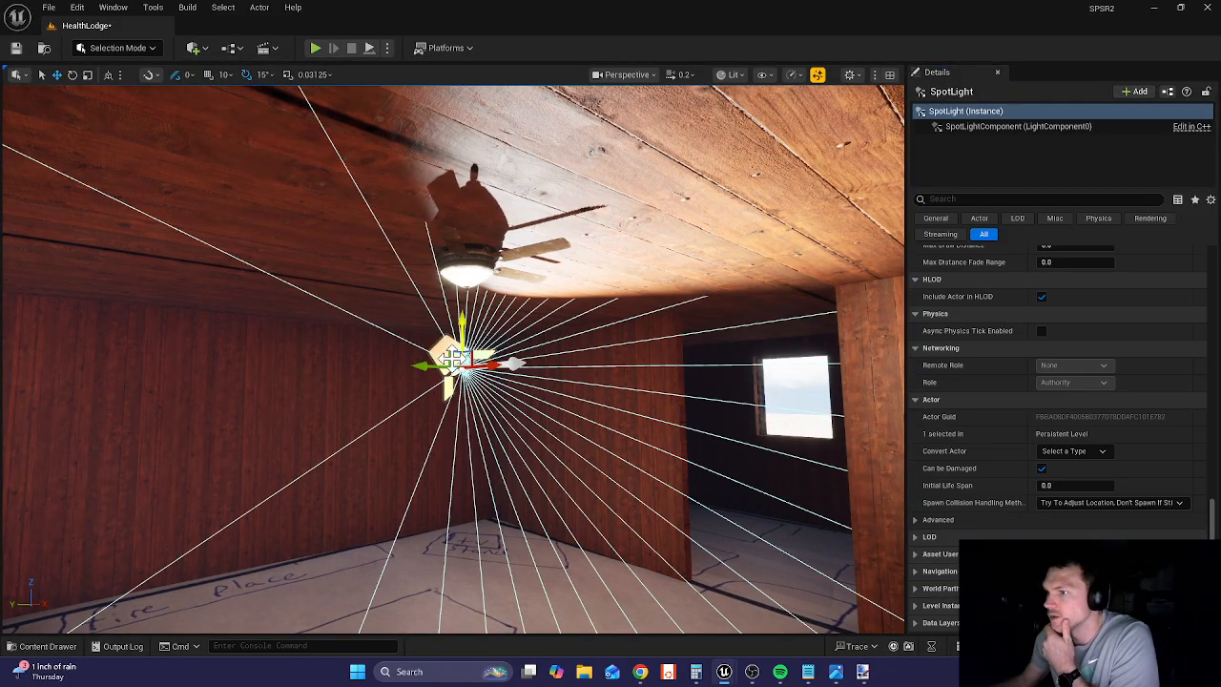
right_click_drag(527, 350, 600, 367)
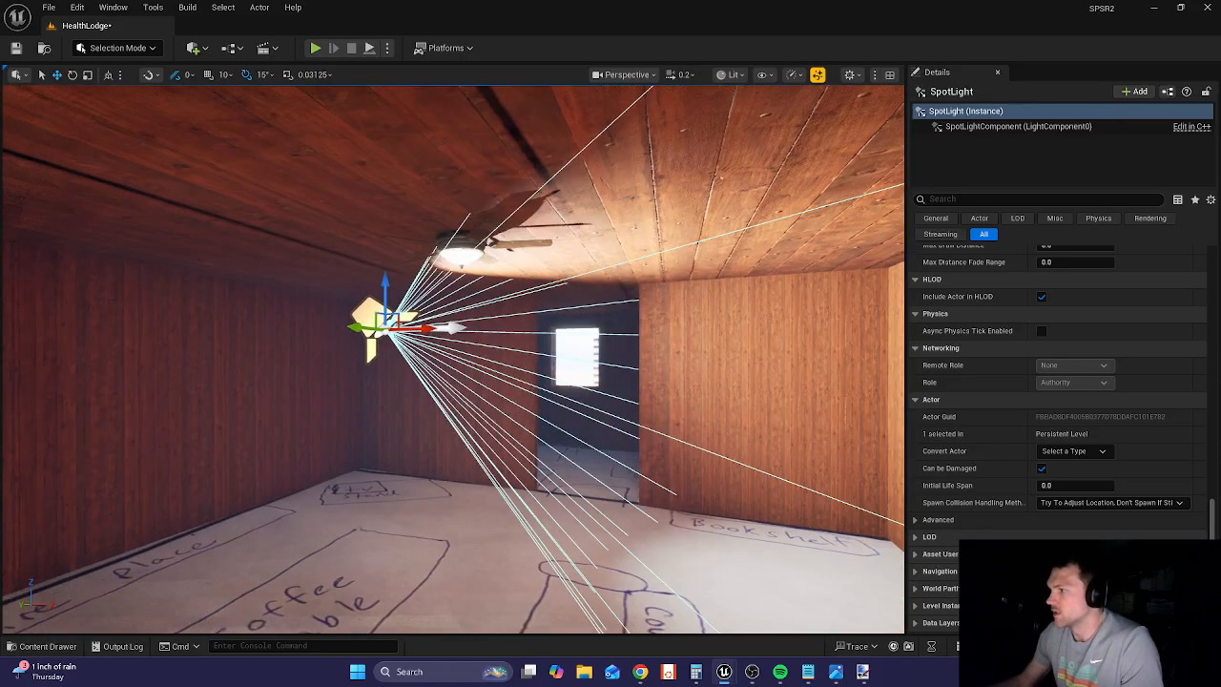
- Rotate the spot light to -90° about Y so that it points straight down at the floor
scroll(1030, 378, "up", 10)
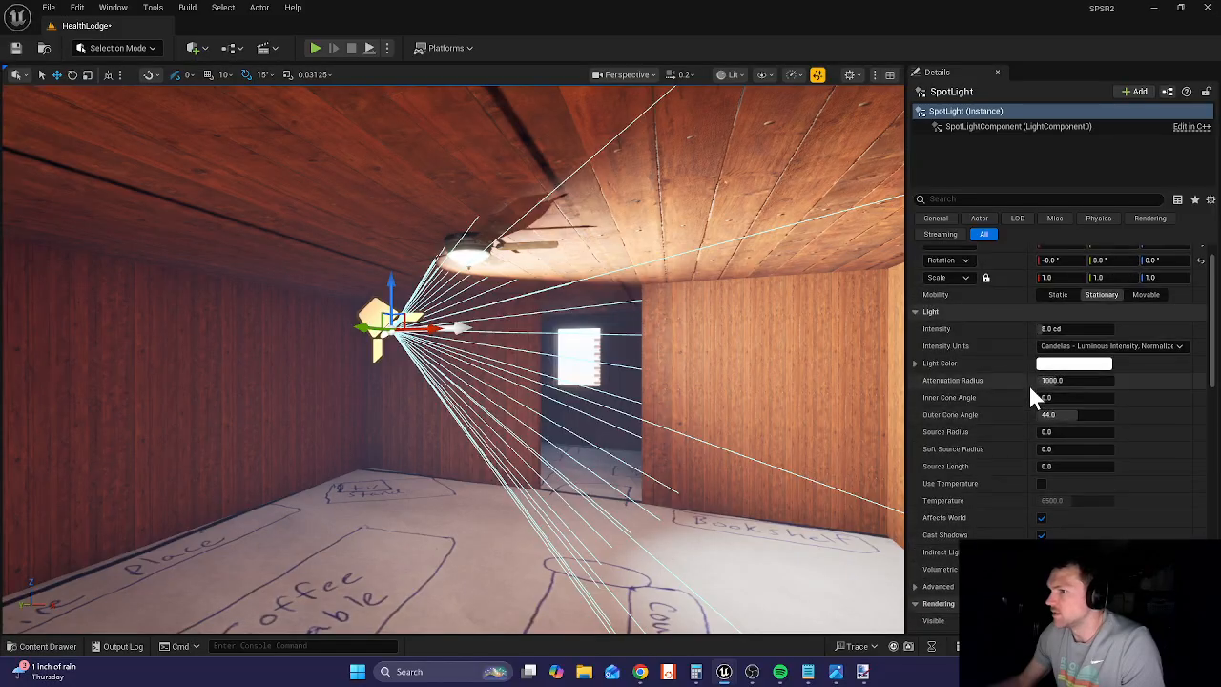
key("e")
left_click_drag(442, 353, 435, 425)
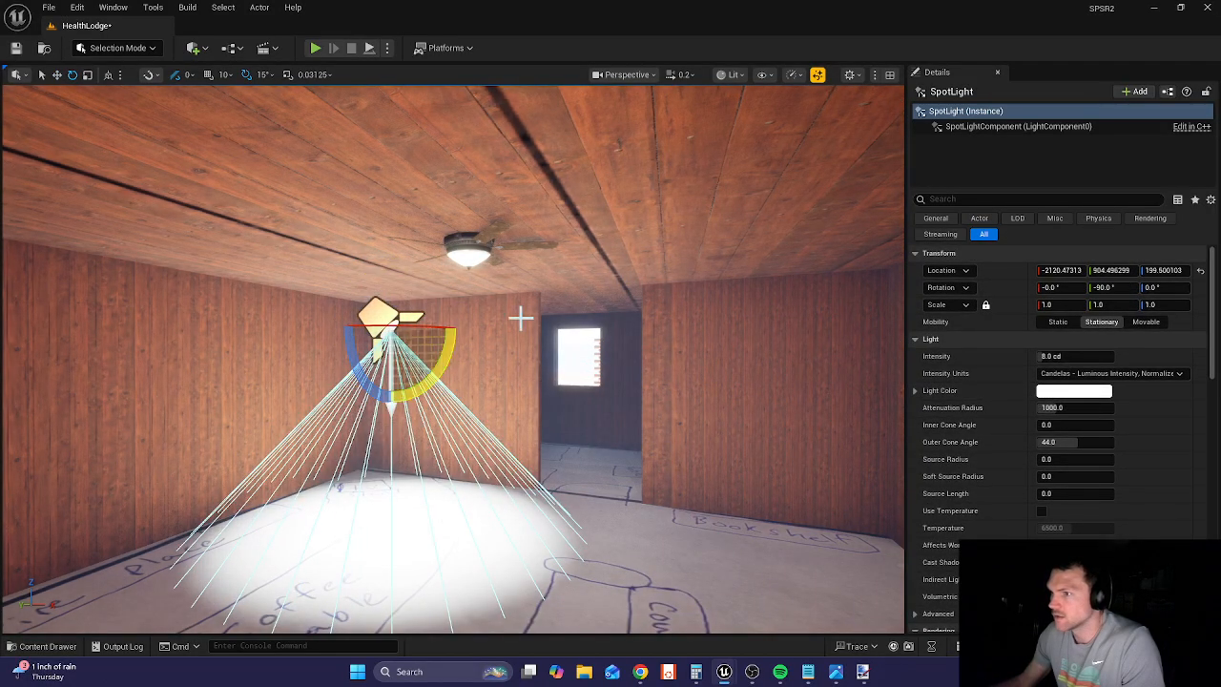
- Set the spot light's intensity to about 4.67 cd, attenuation radius to about 294 and outer cone angle to about 78.1
left_click(1146, 322)
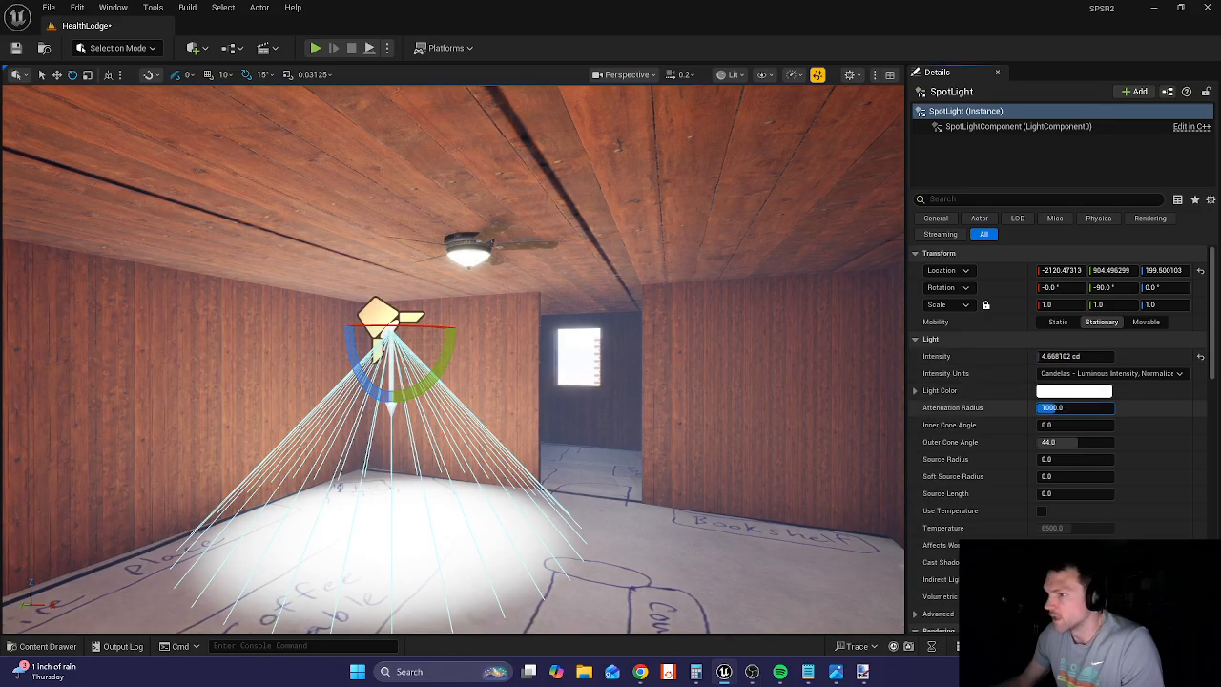
mouse_move(1056, 408)
left_mouse_down()
mouse_move(1038, 408)
mouse_move(1075, 410)
left_mouse_up()
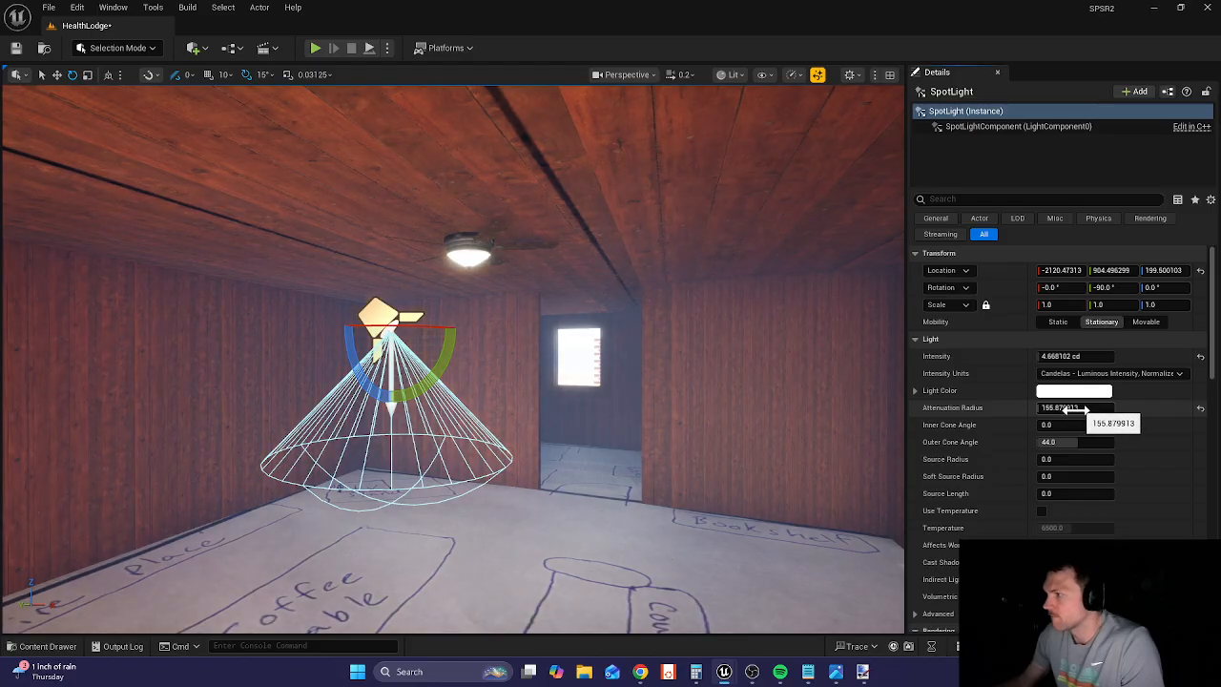
left_click_drag(1076, 408, 1087, 443)
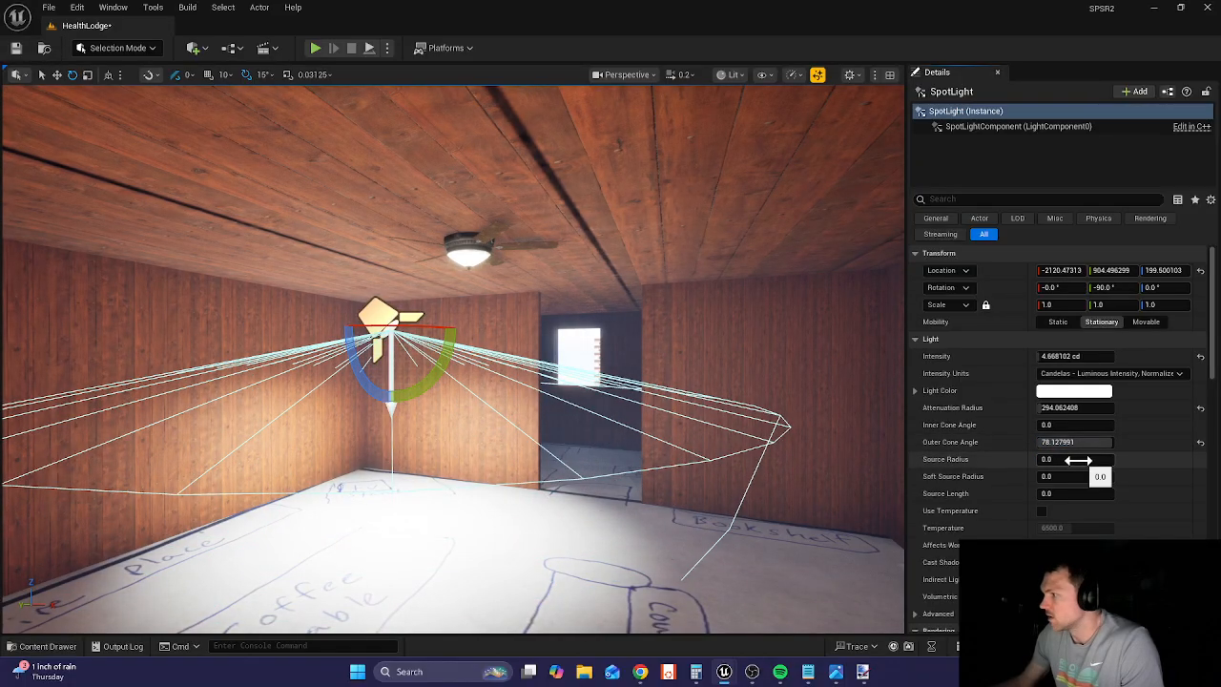
- Tint the spot light's color a warm pale yellow, at about R 1.0, G 0.909, B 0.474
left_click(1072, 392)
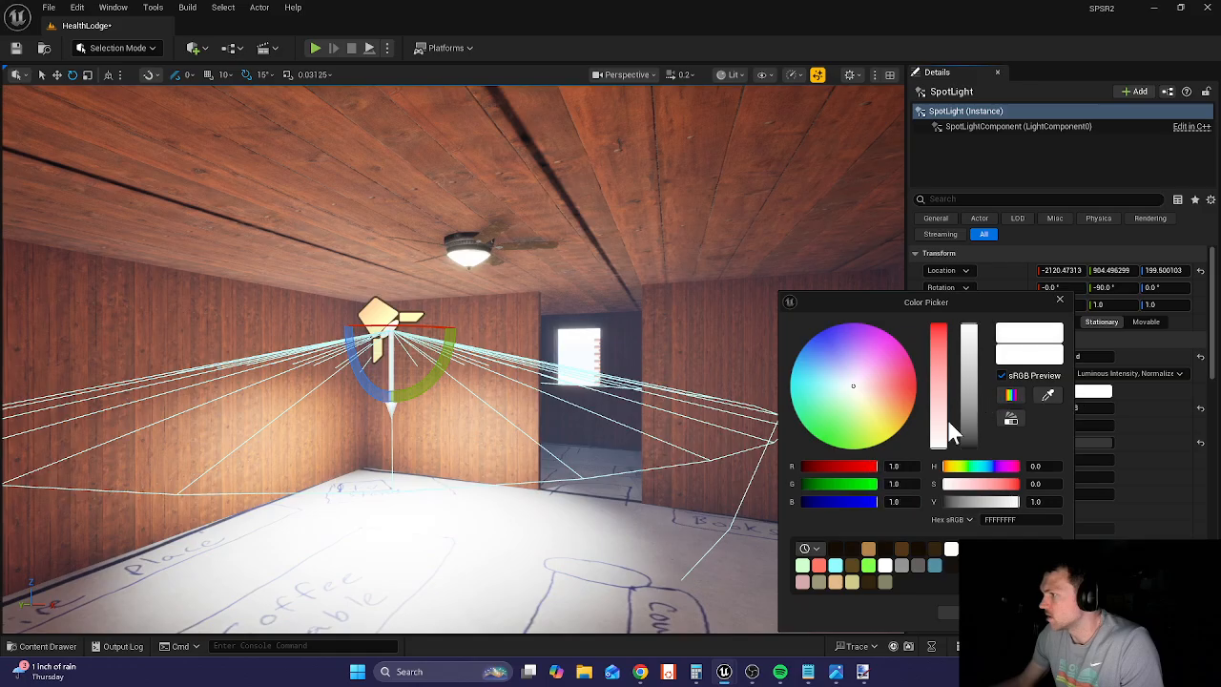
left_click(864, 399)
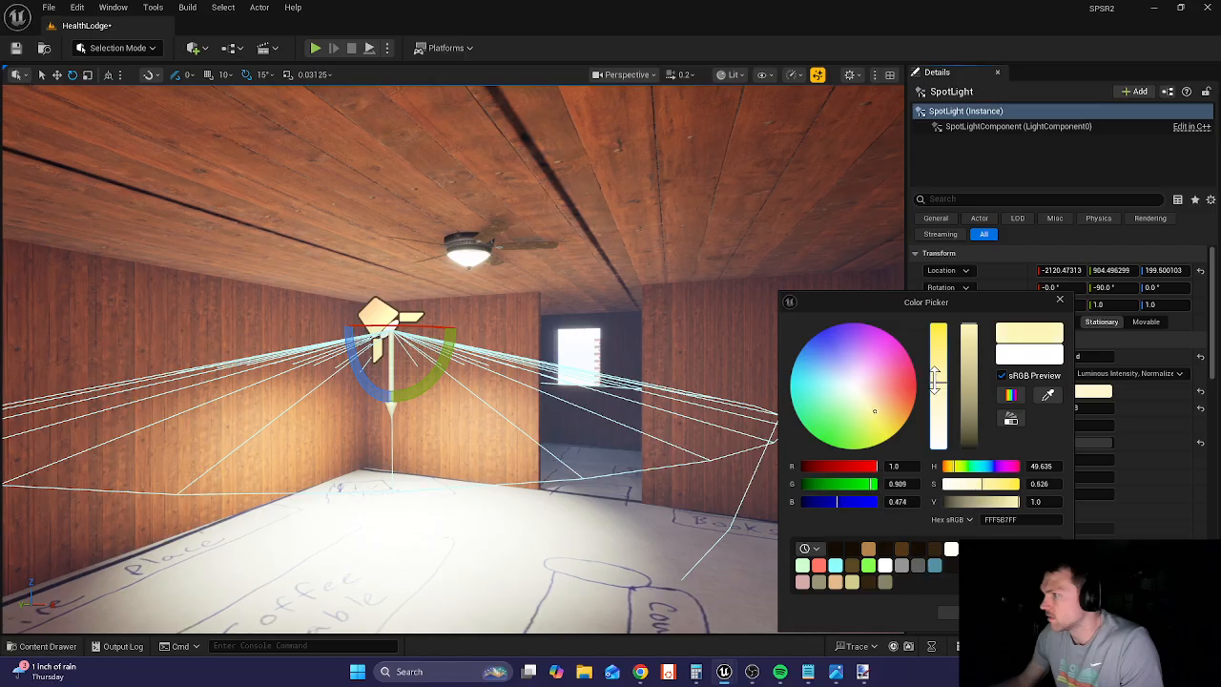
left_click(963, 612)
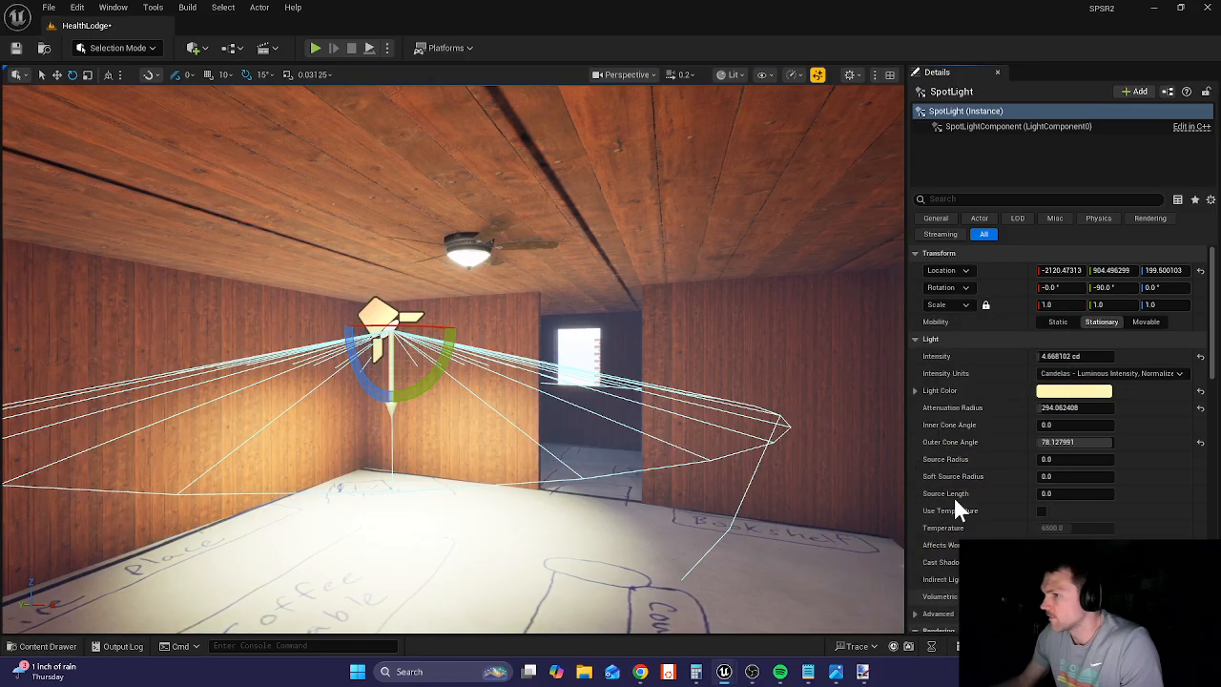
- Move the spot light directly beneath the ceiling fan's lamp, to about X -2012, Y 978, Z 232
key("w")
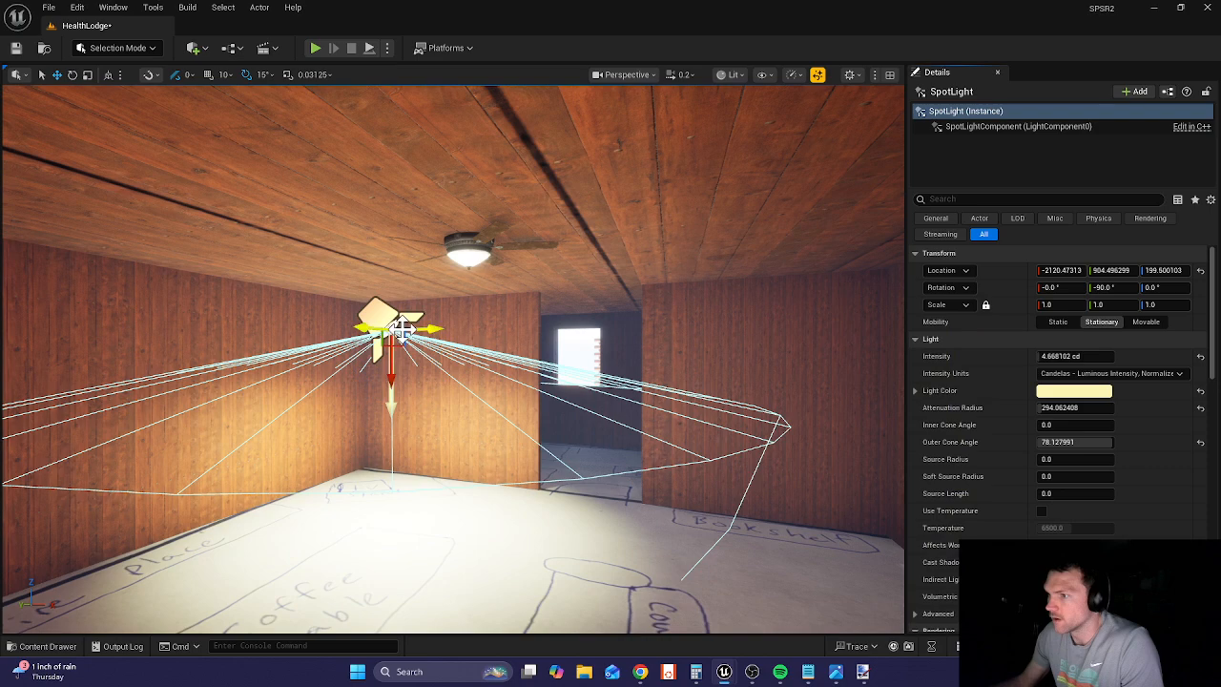
left_click_drag(402, 329, 479, 336)
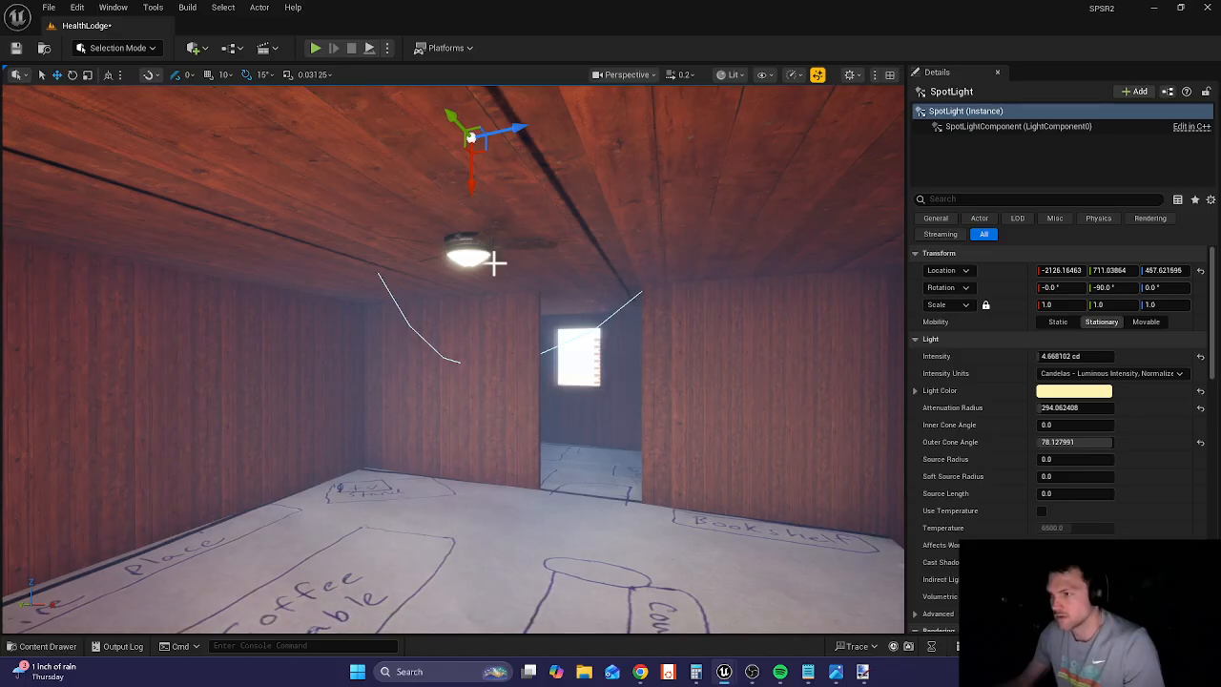
key("ctrl+z")
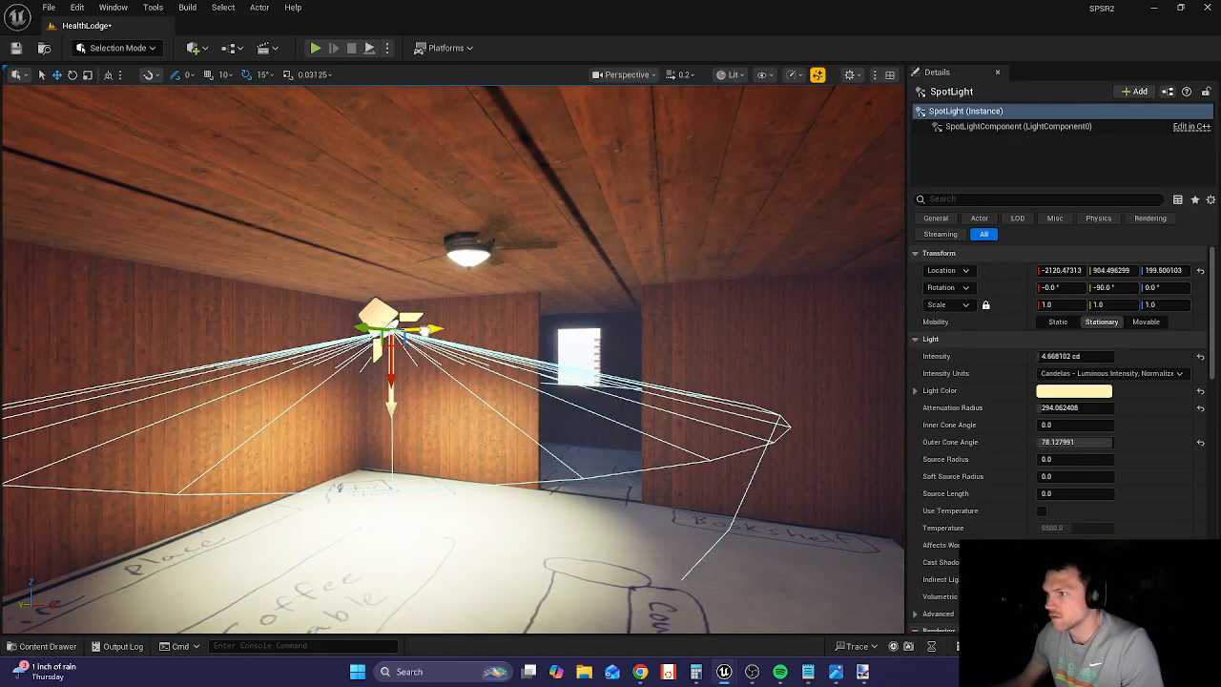
left_click_drag(400, 355, 486, 315)
right_click_drag(486, 316, 517, 257)
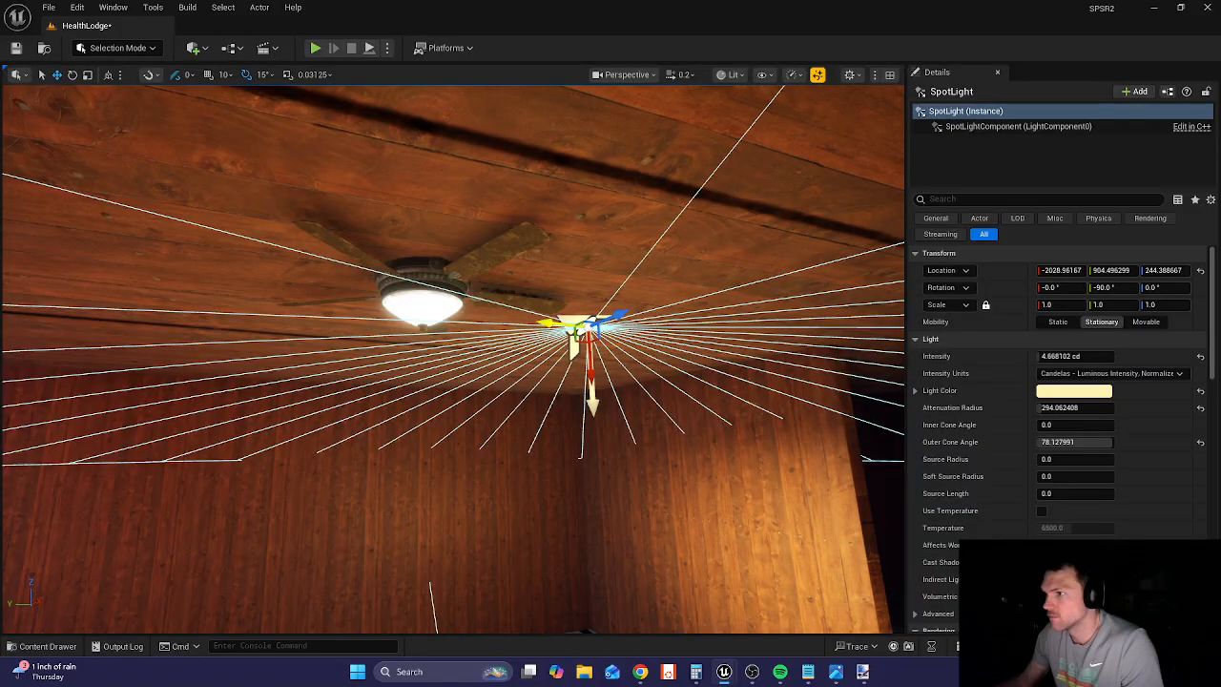
left_click_drag(565, 324, 427, 376)
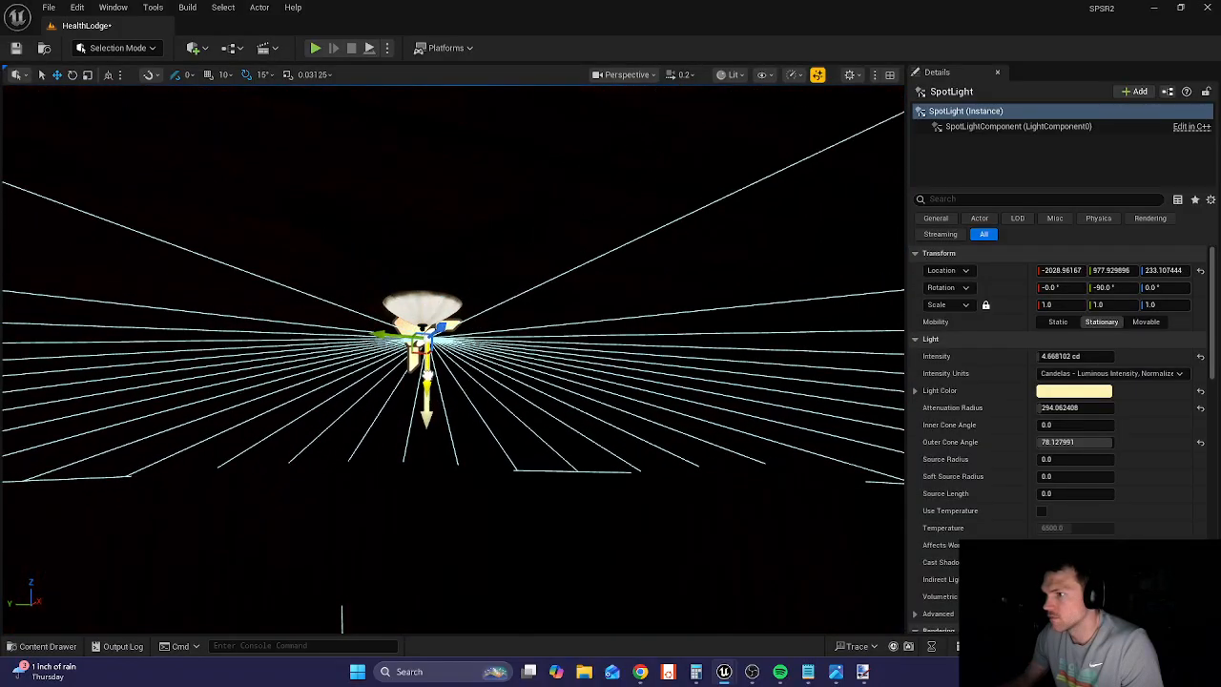
right_click_drag(427, 372, 601, 395)
left_click_drag(317, 256, 371, 250)
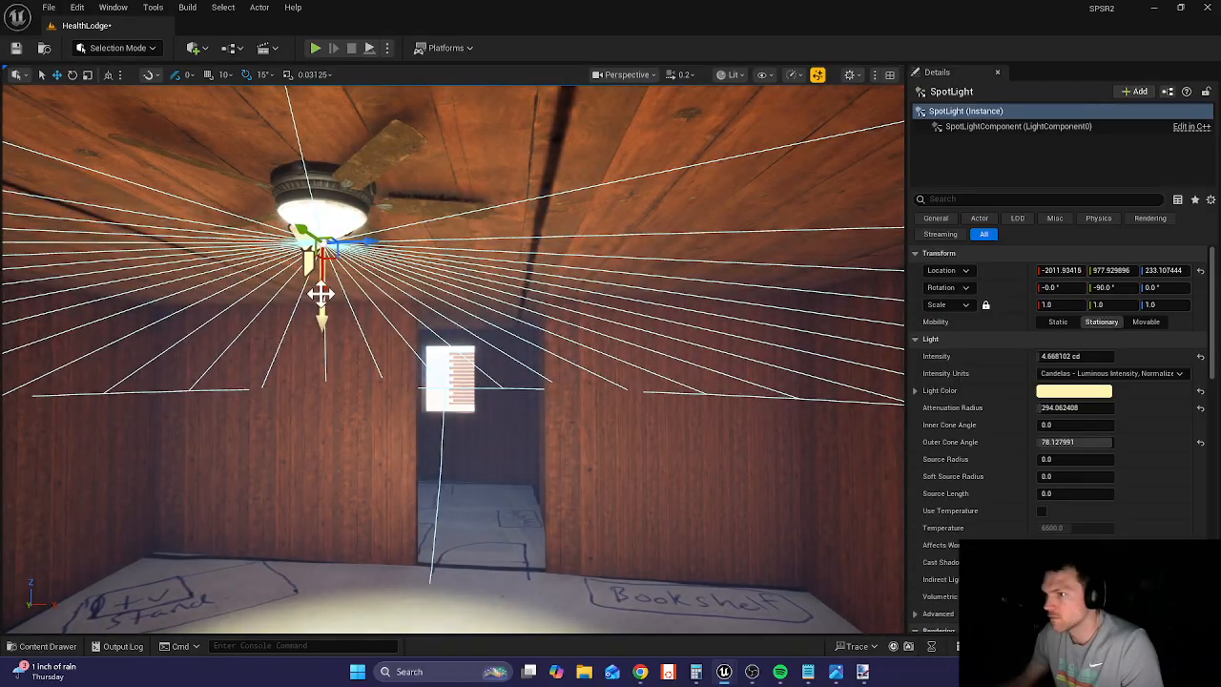
left_click_drag(323, 291, 323, 294)
- Play-test the level by walking the character into the lodge to check the fan light on the floor and walls, and end the session
right_click_drag(444, 385, 462, 496)
left_click(461, 504)
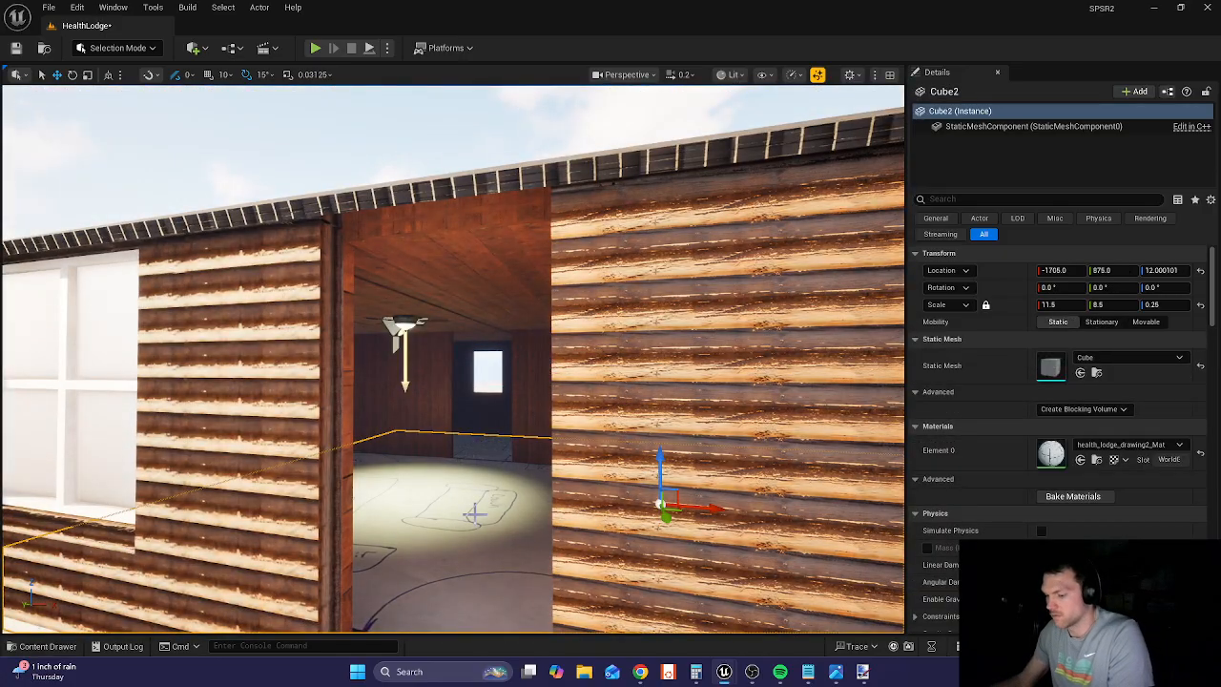
key("alt+p")
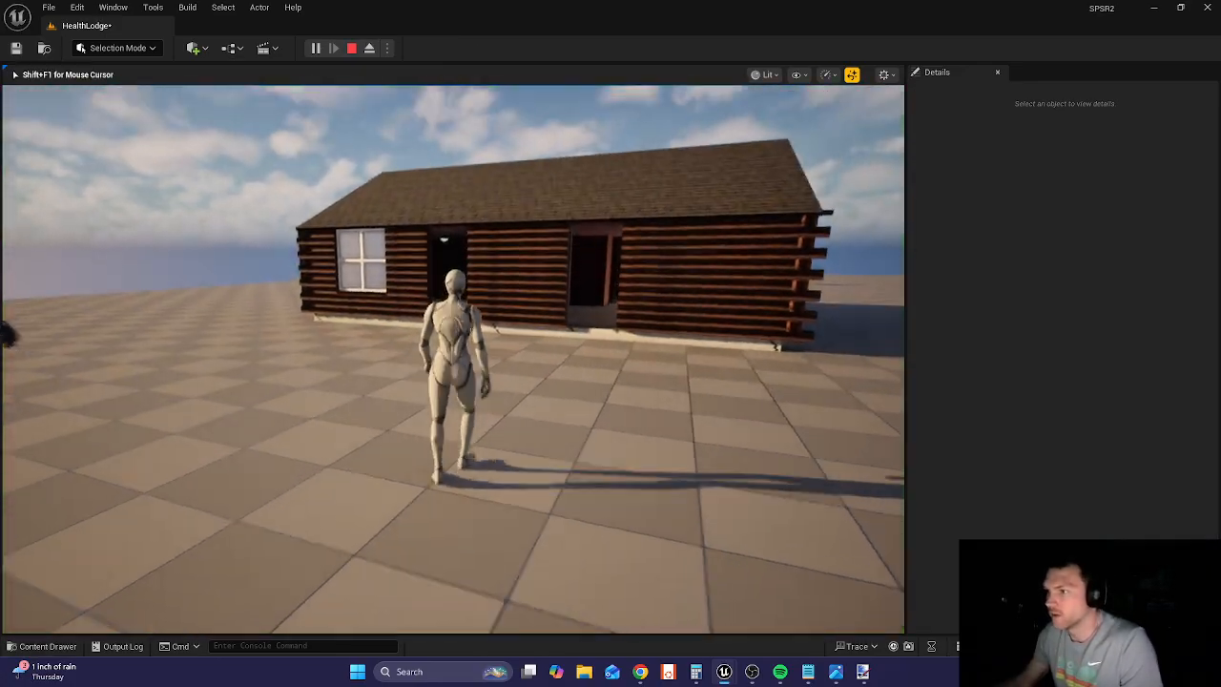
key("w")
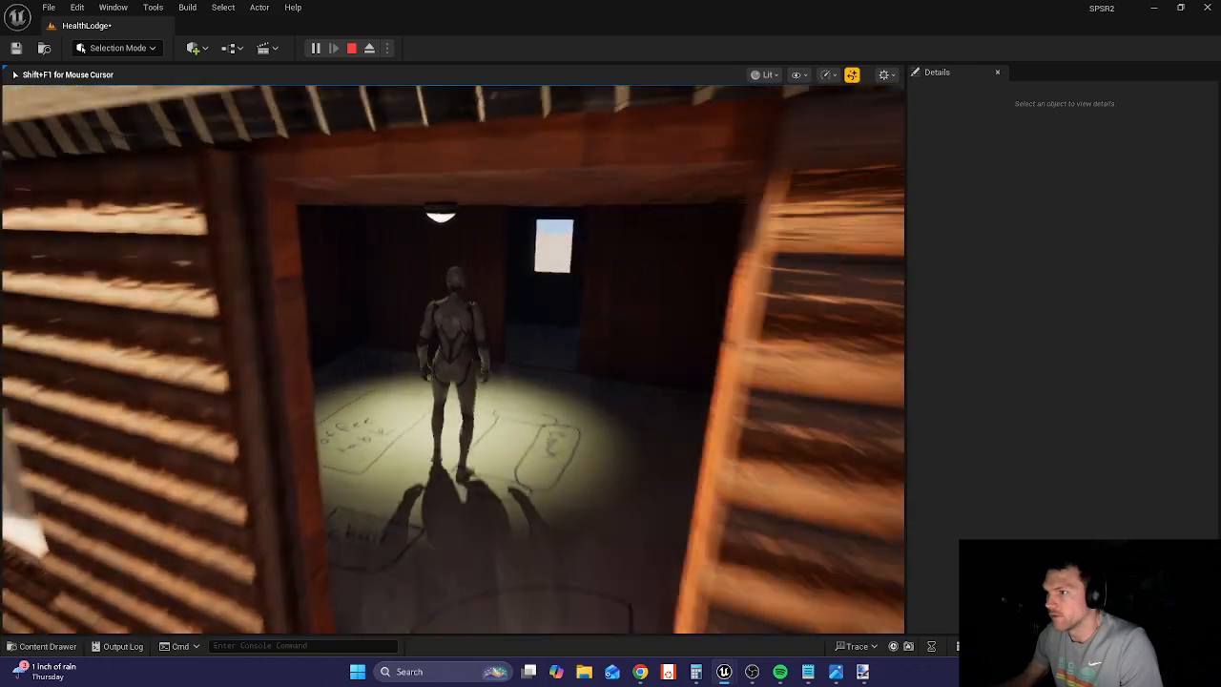
key("s")
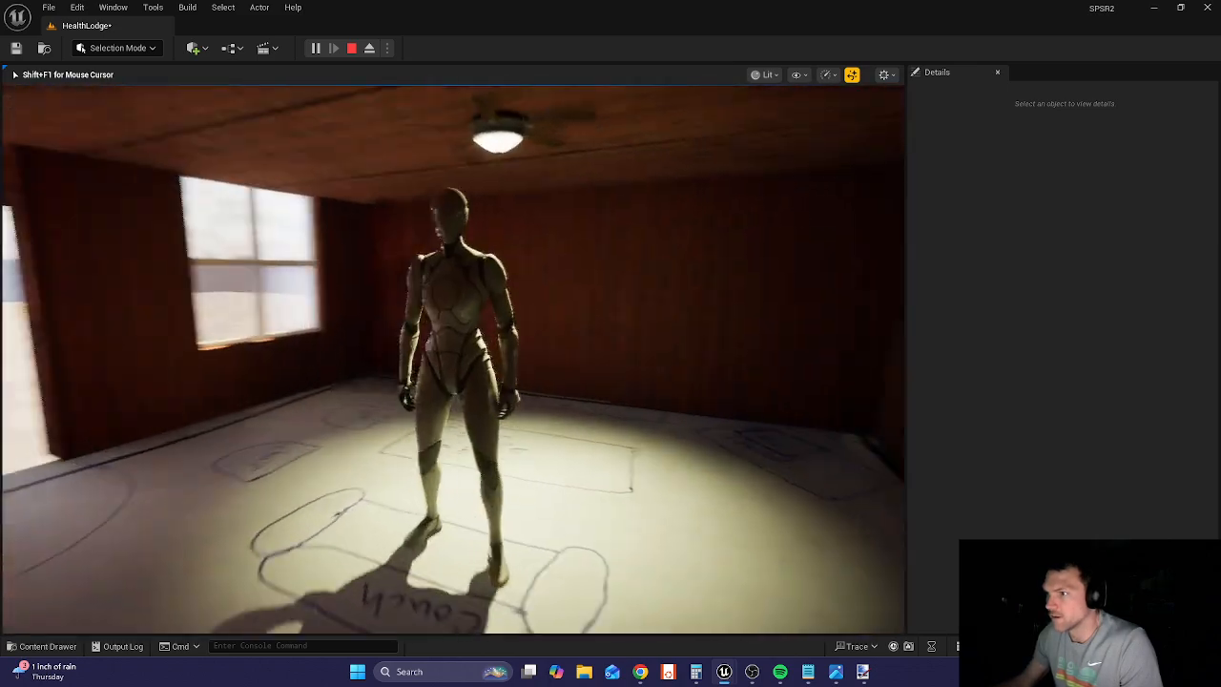
key("w")
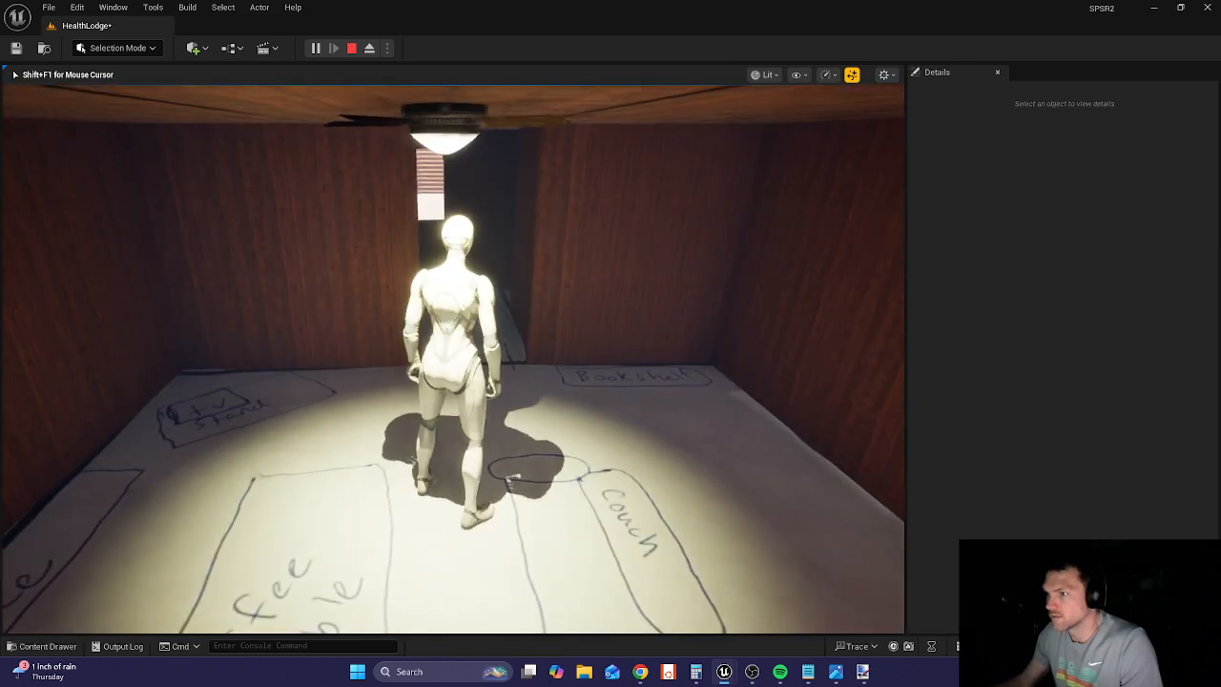
key("s")
key("Escape")
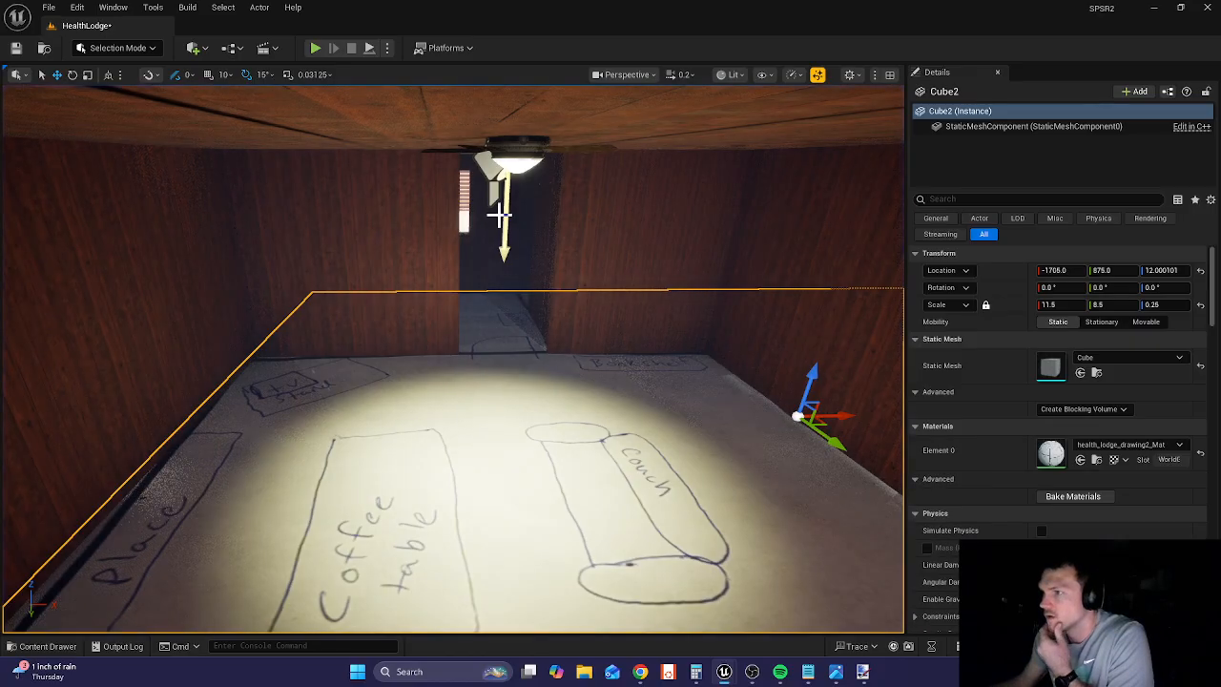
- Set the spot light's attenuation radius to about 3837 and its inner cone angle to about 66.1
left_click(500, 172)
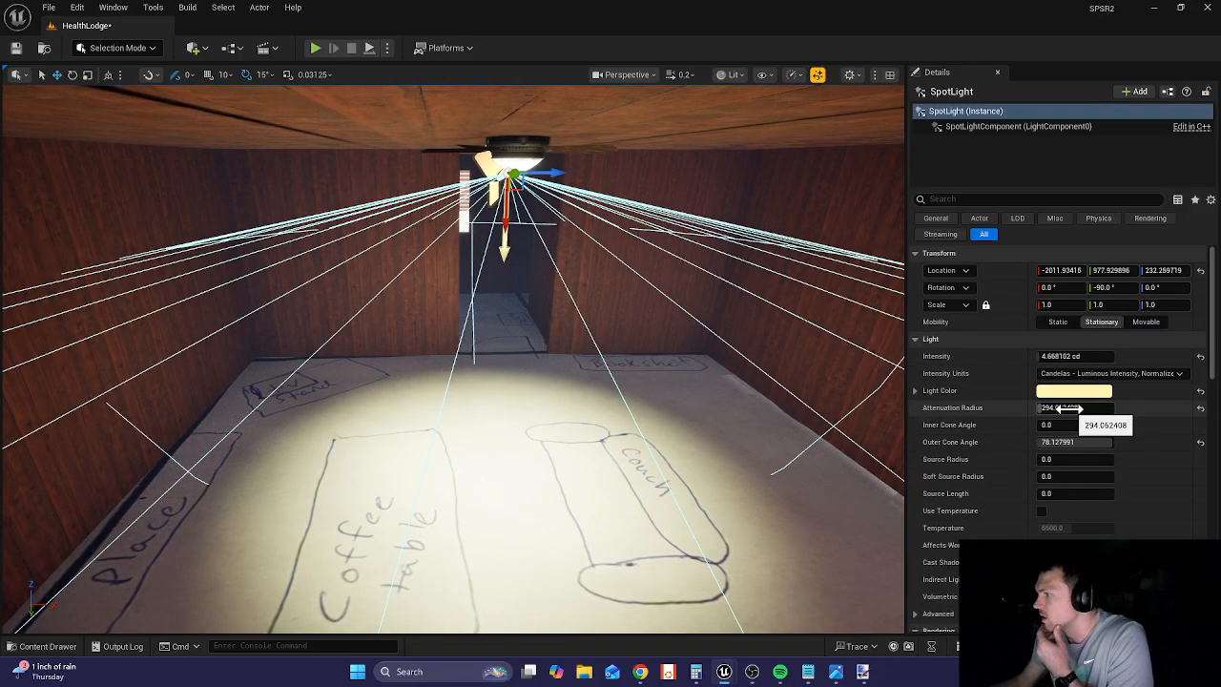
mouse_move(1071, 406)
left_mouse_down()
mouse_move(1054, 406)
mouse_move(1083, 406)
mouse_move(1045, 408)
mouse_move(1069, 407)
left_mouse_up()
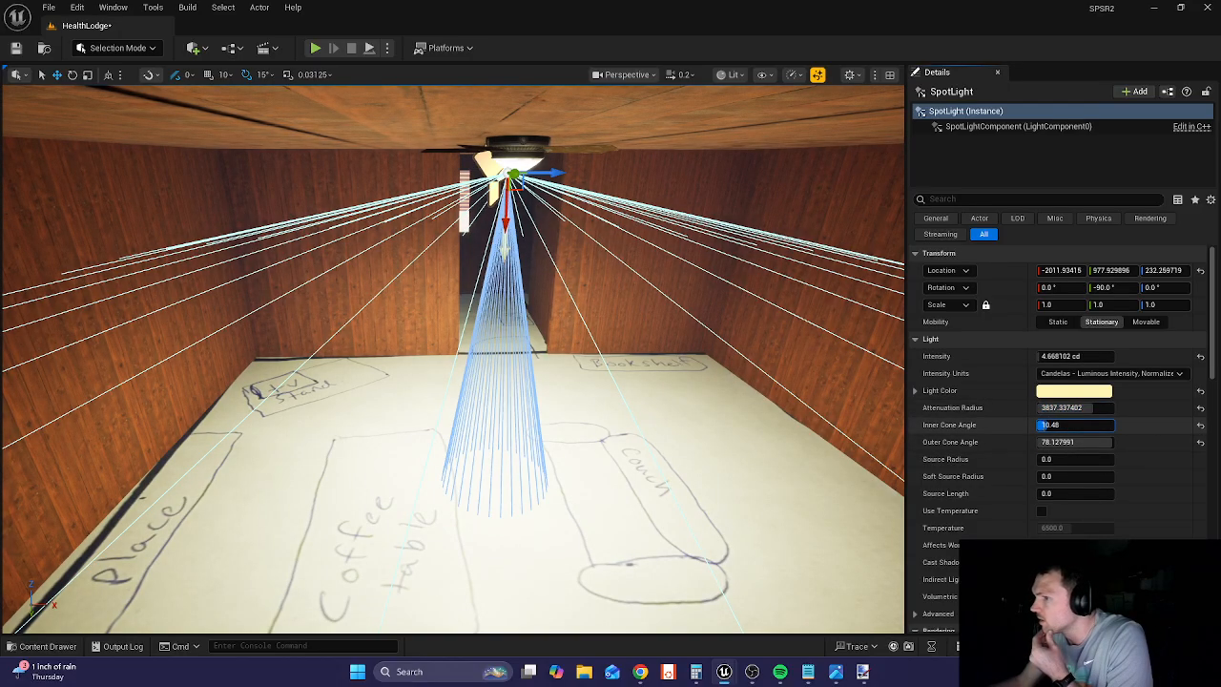
left_click_drag(1041, 425, 1099, 424)
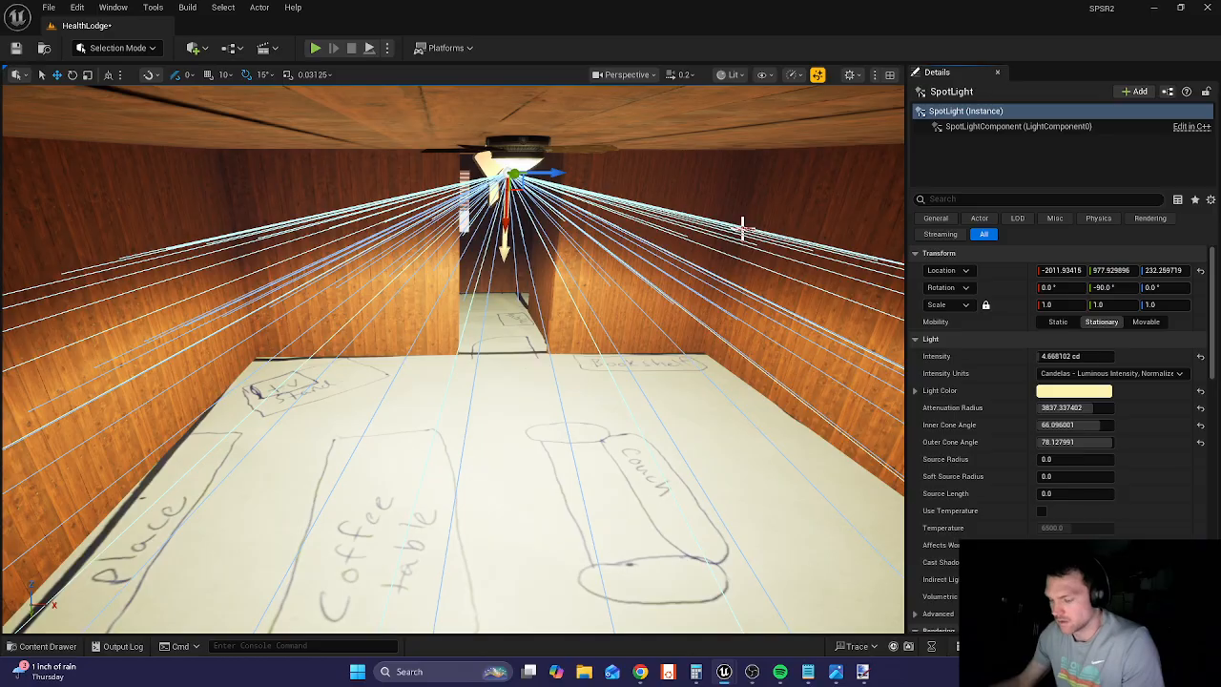
- Play-test the lodge again, walking through the room and the rear doorway to examine the spot light's wider reach, and end the session
key("alt+p")
key("w")
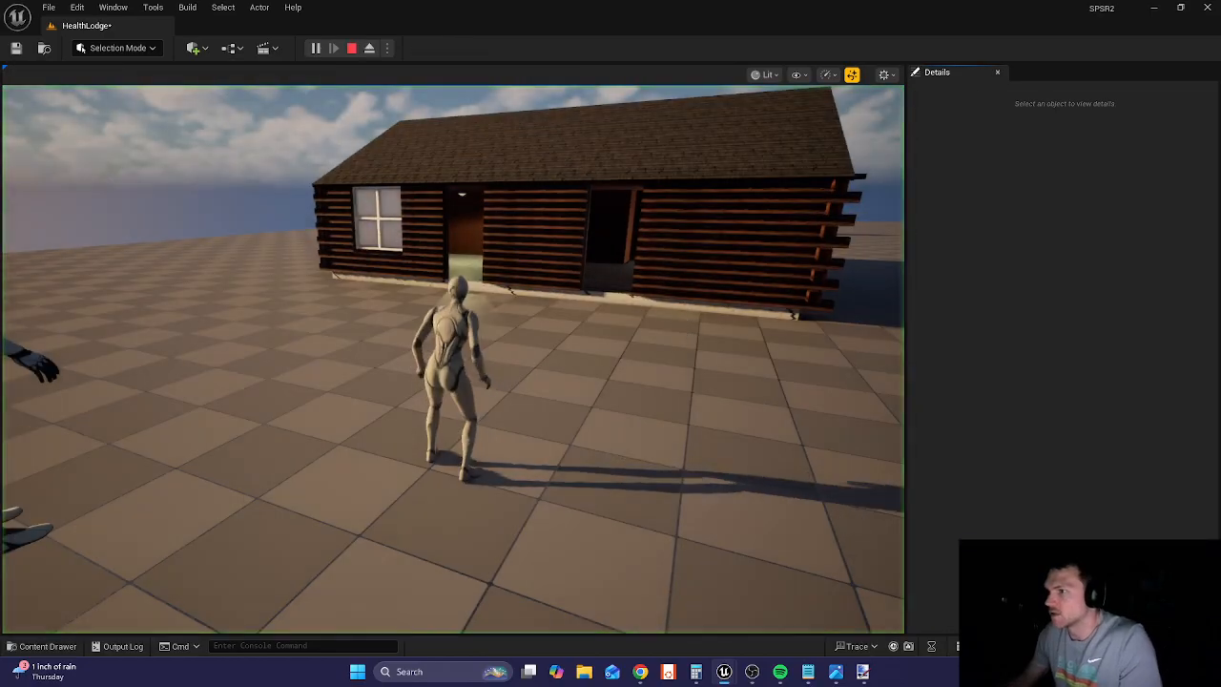
key("w")
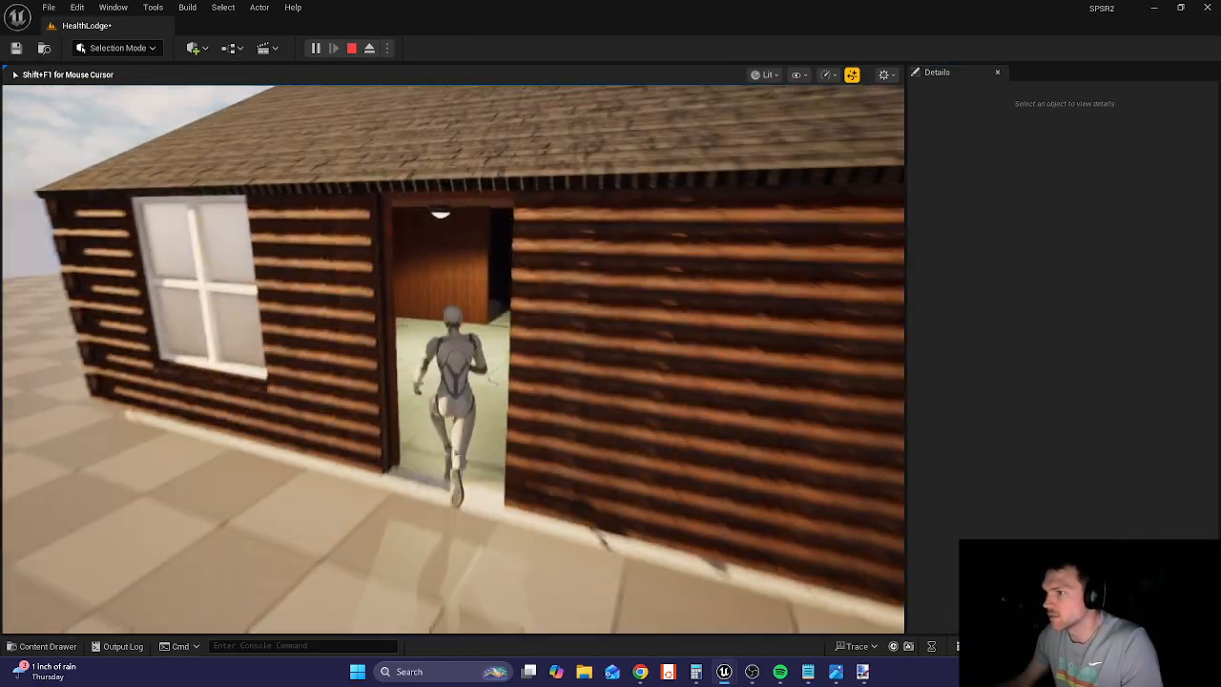
key("w")
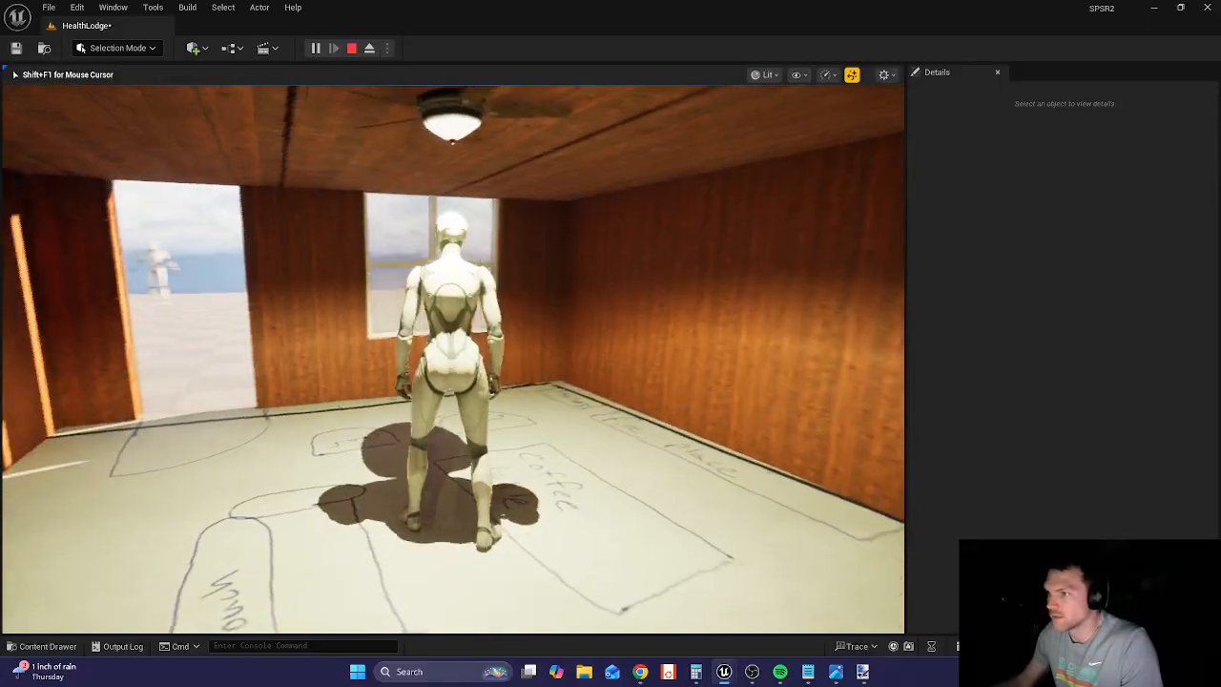
key("w")
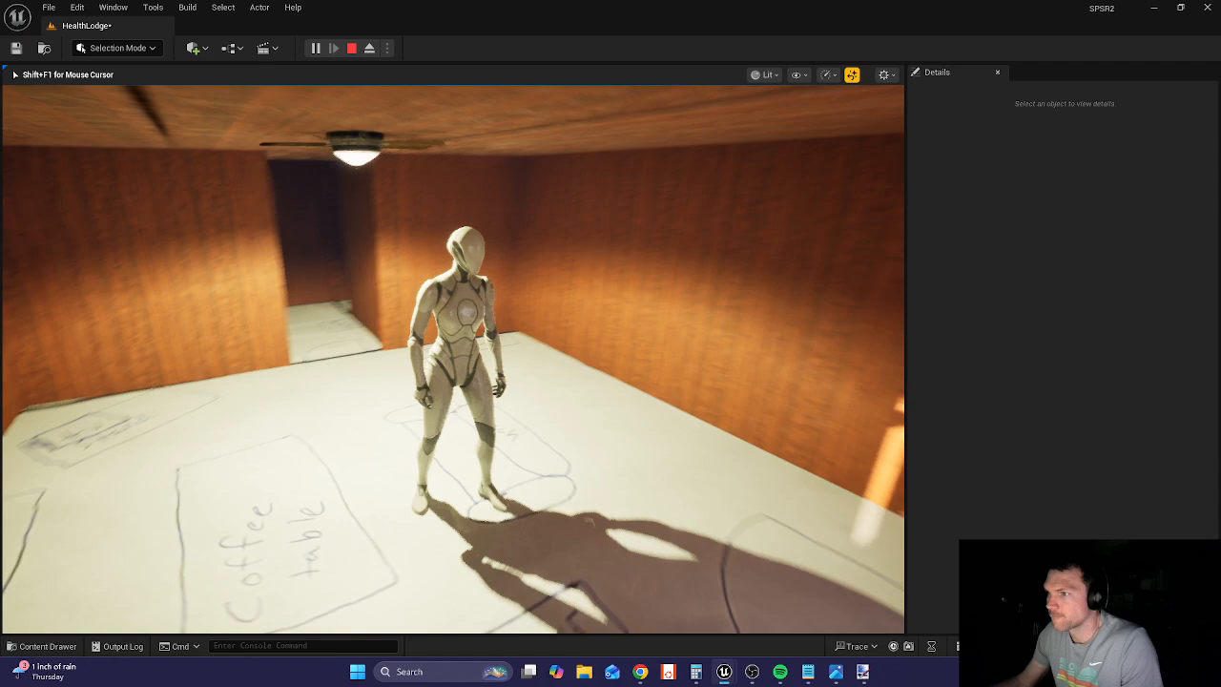
key("w")
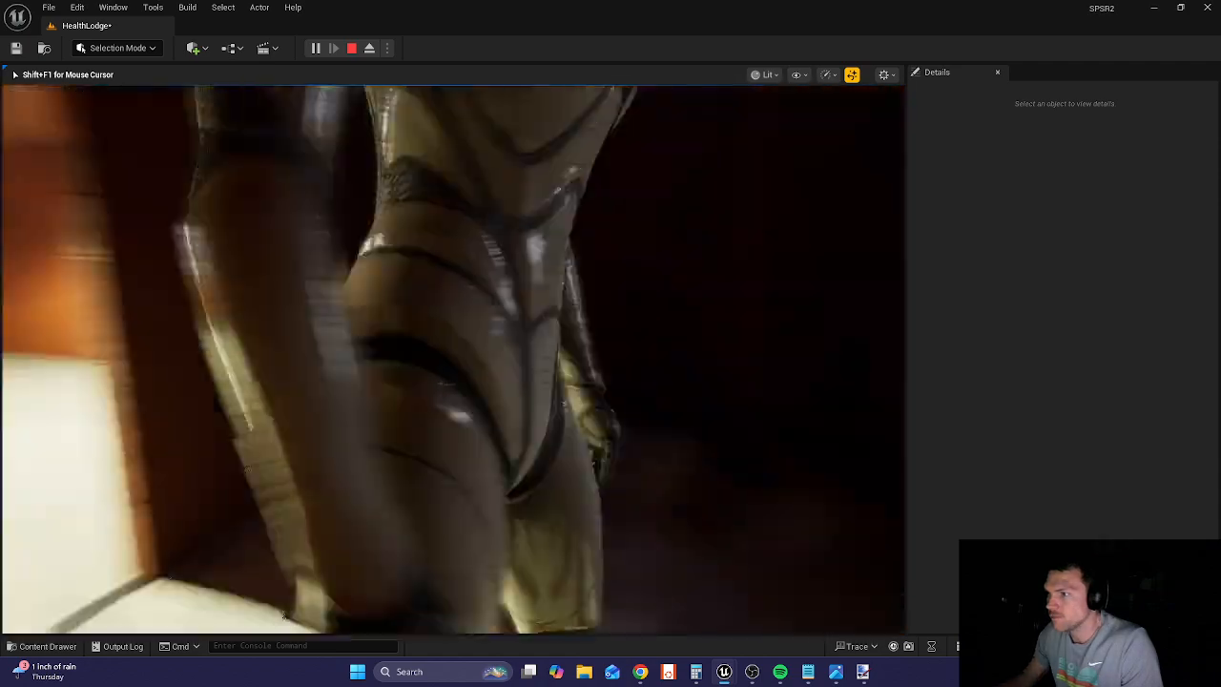
key("s")
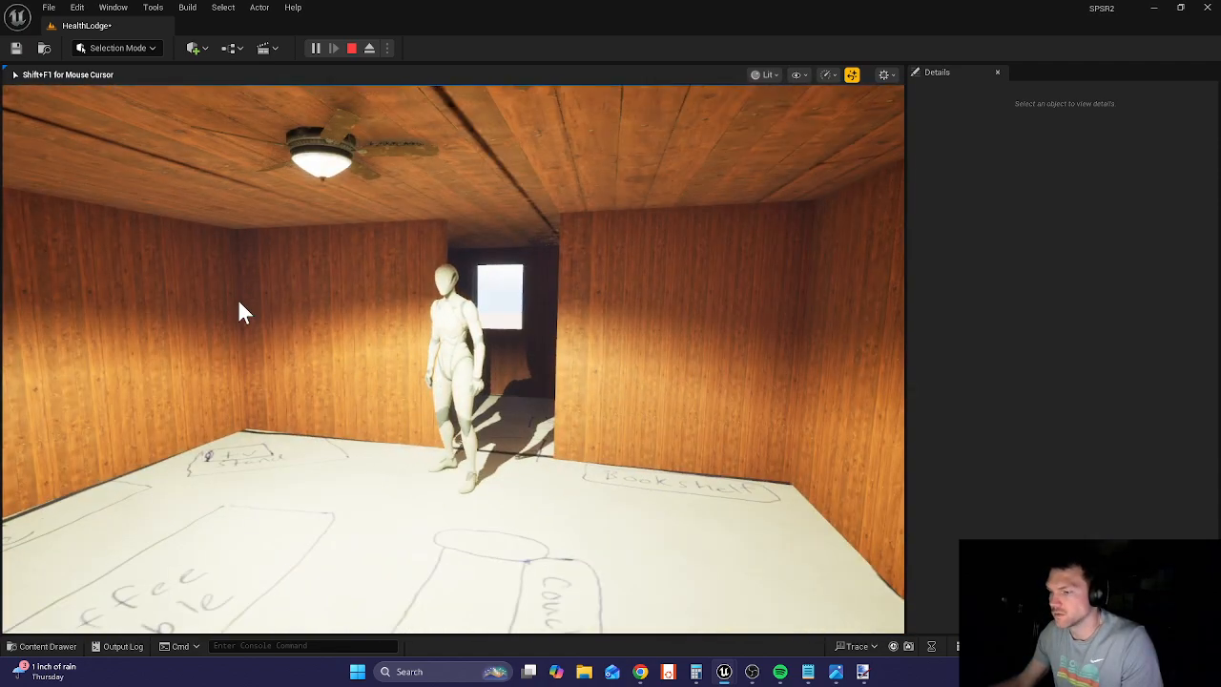
key("Escape")
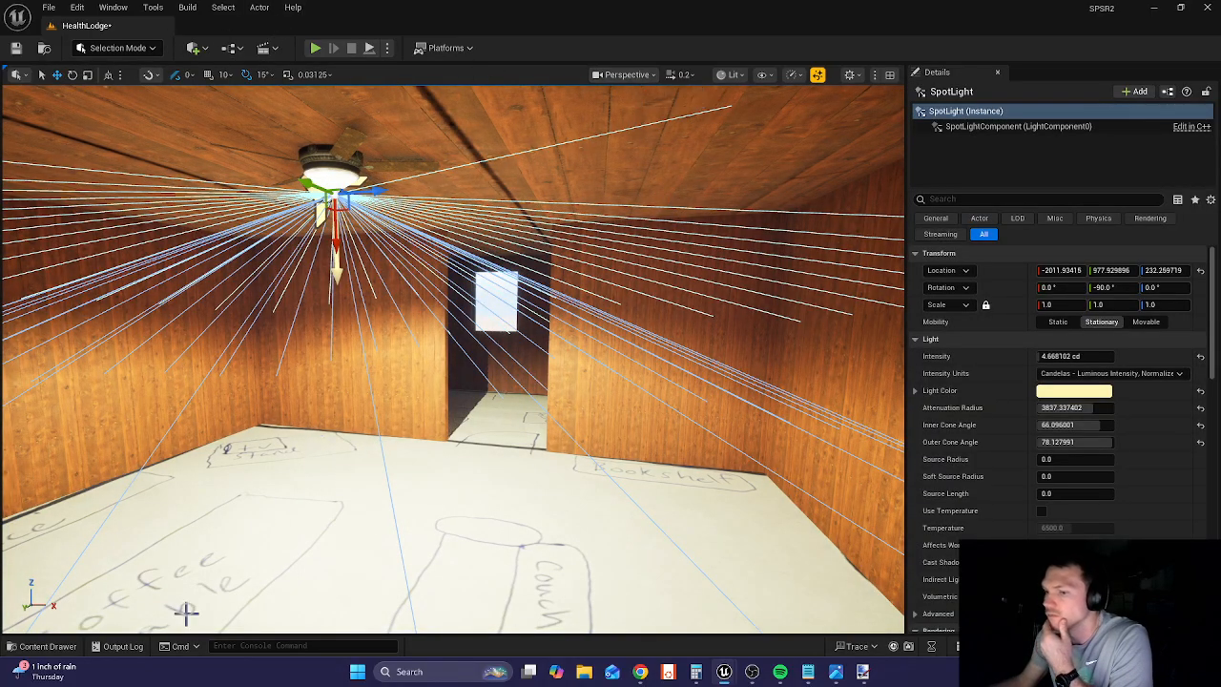
- Search the Fab asset store for "ceiling light"
left_click(50, 647)
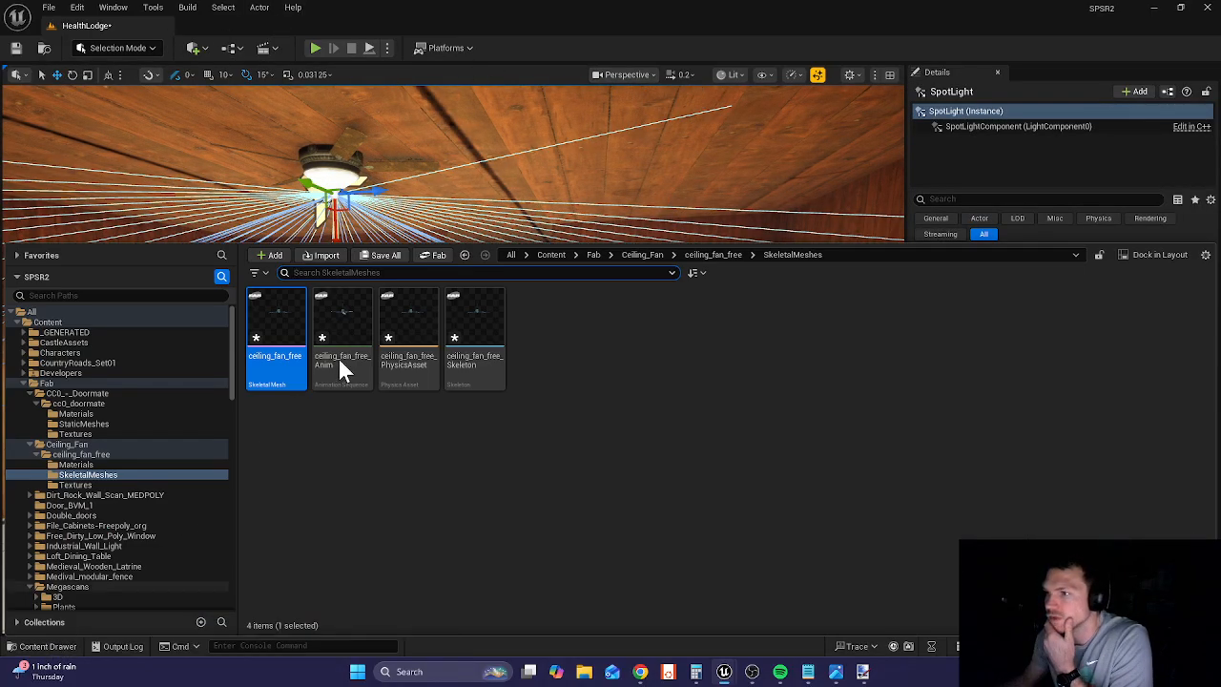
left_click(428, 252)
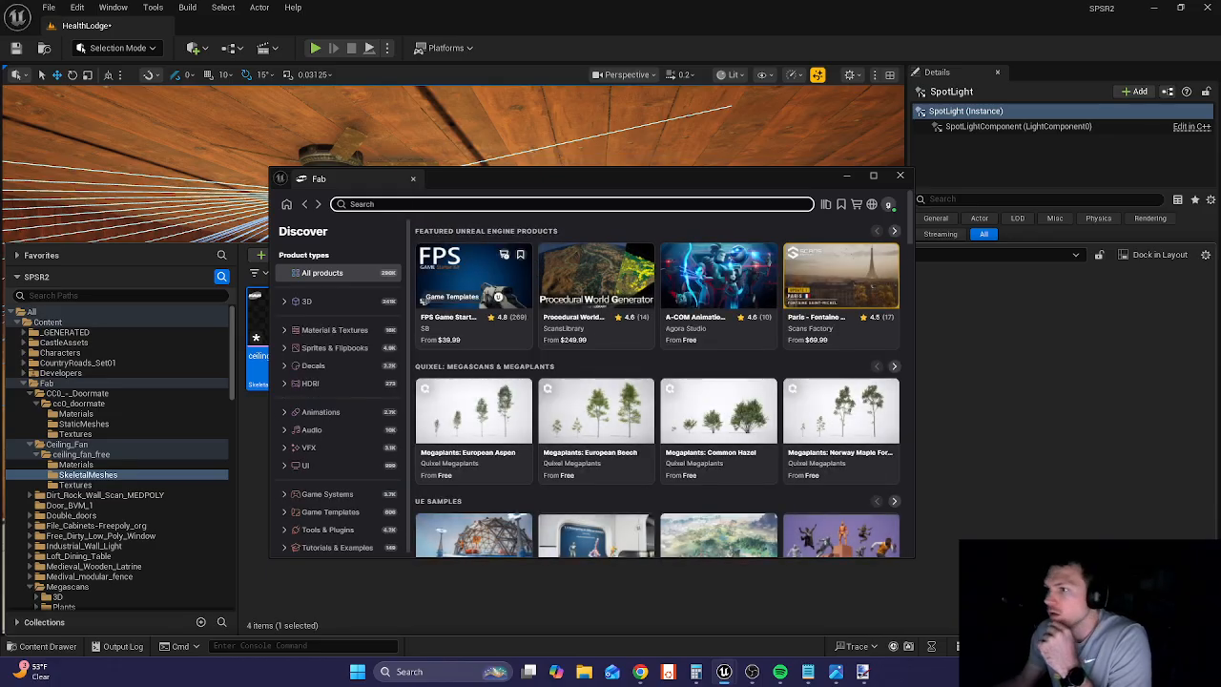
left_click(420, 204)
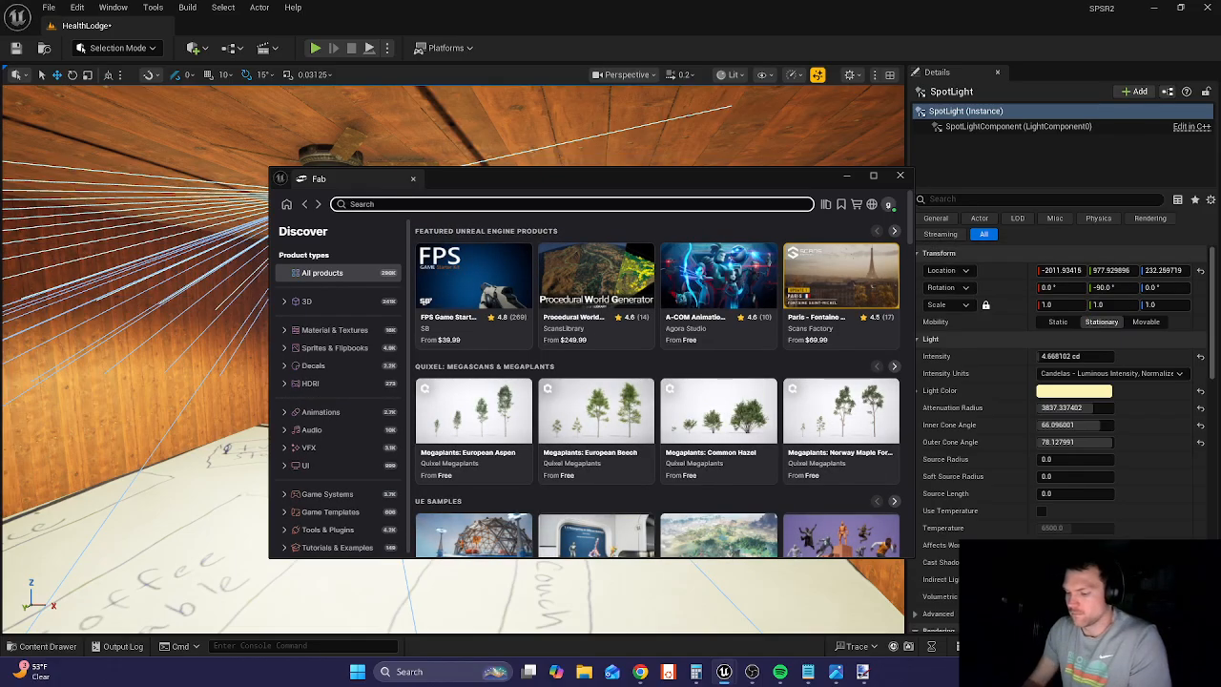
type("cel")
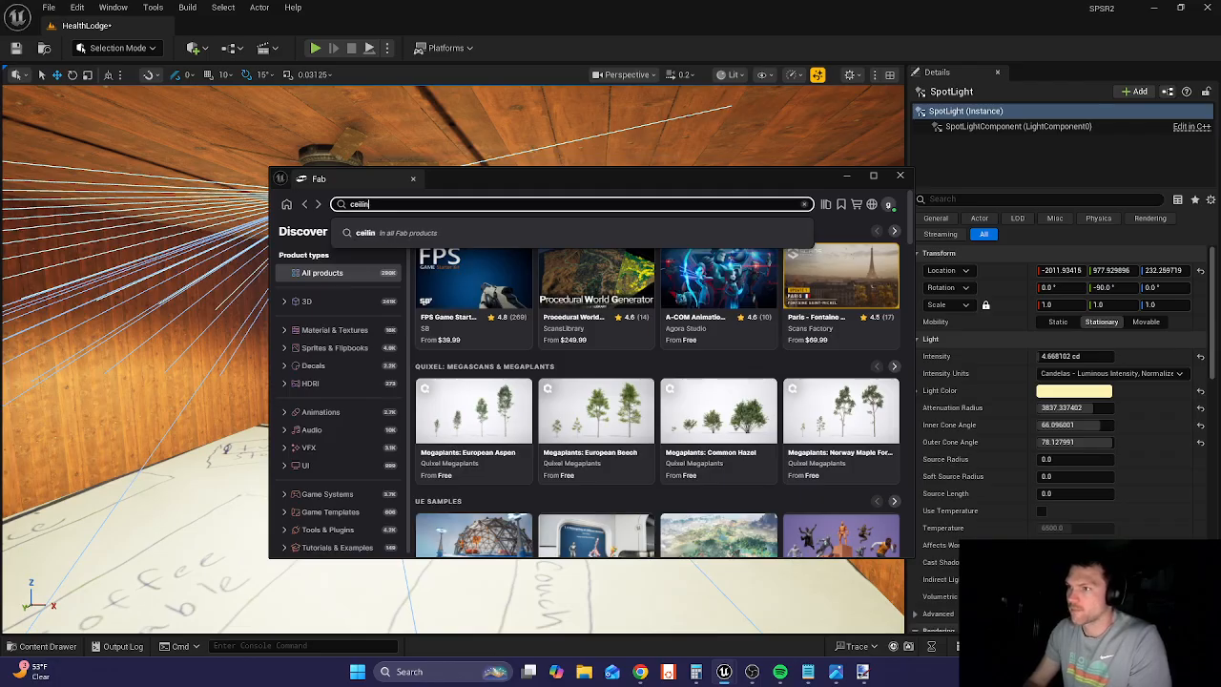
key("Return")
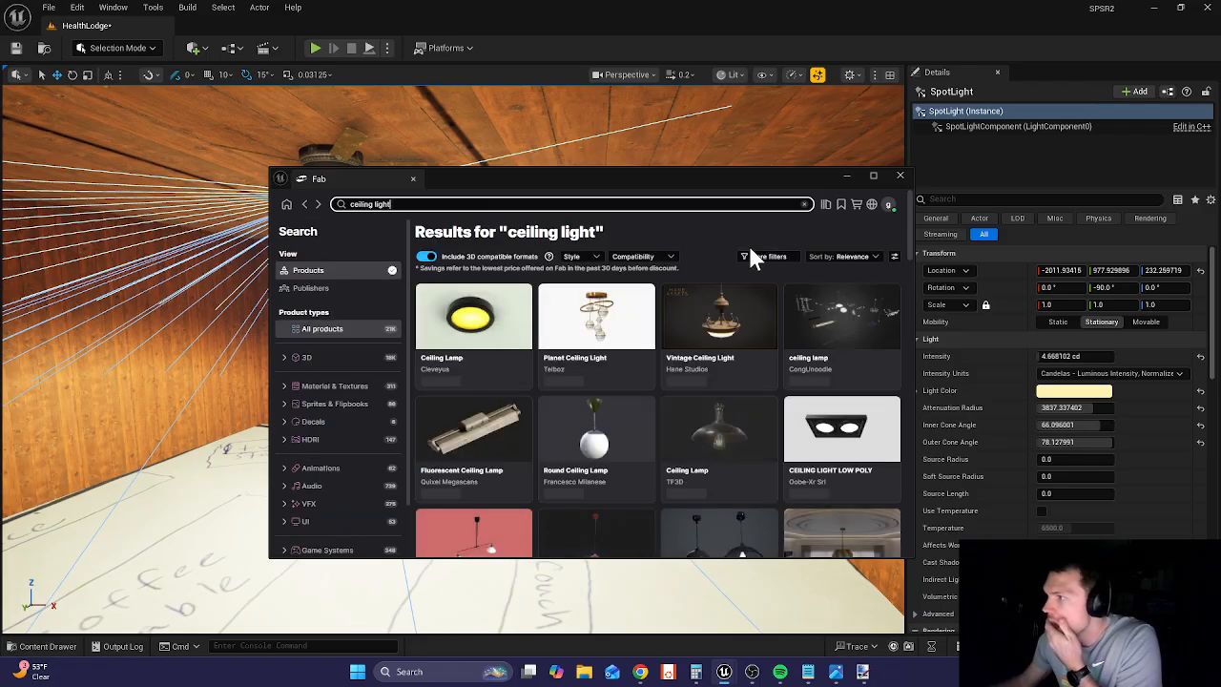
- Filter the ceiling light search results to show only free products
left_click(768, 257)
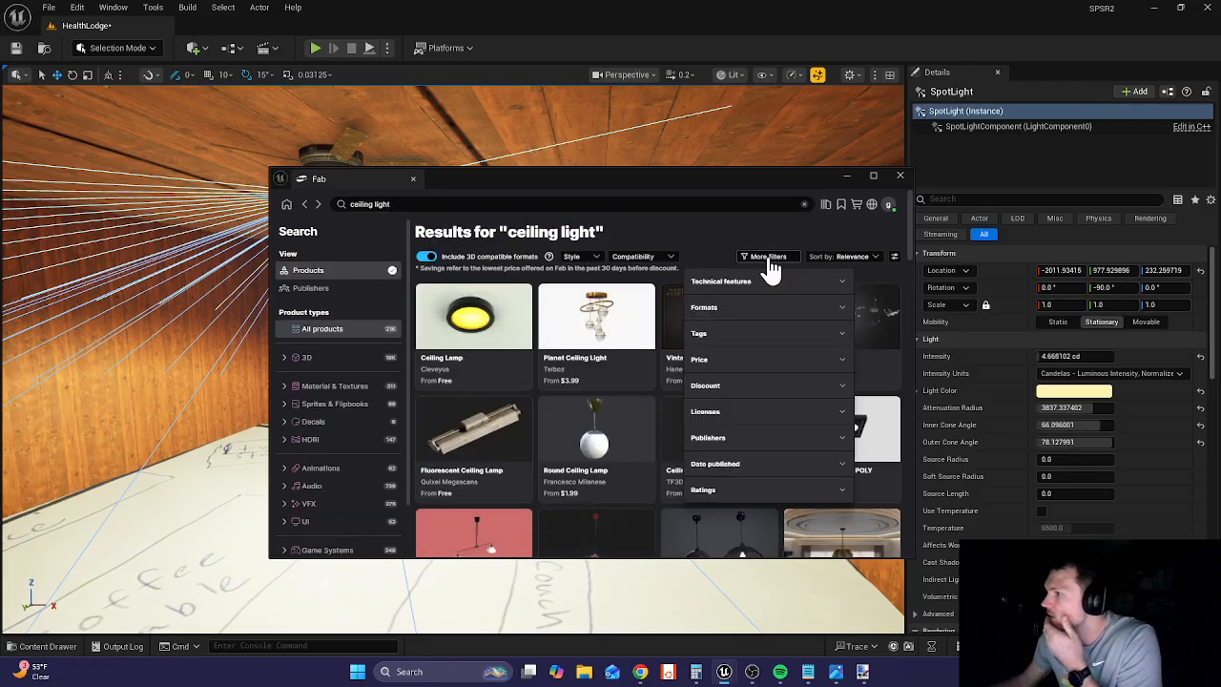
left_click(744, 370)
left_click(697, 410)
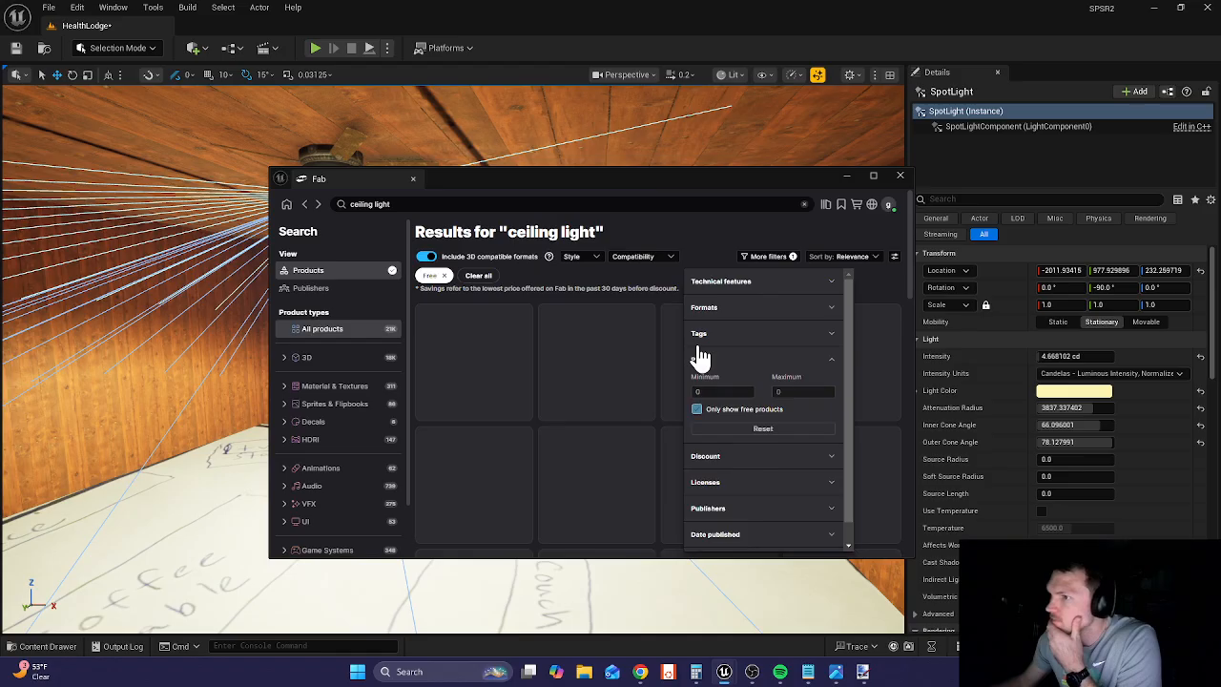
left_click(692, 227)
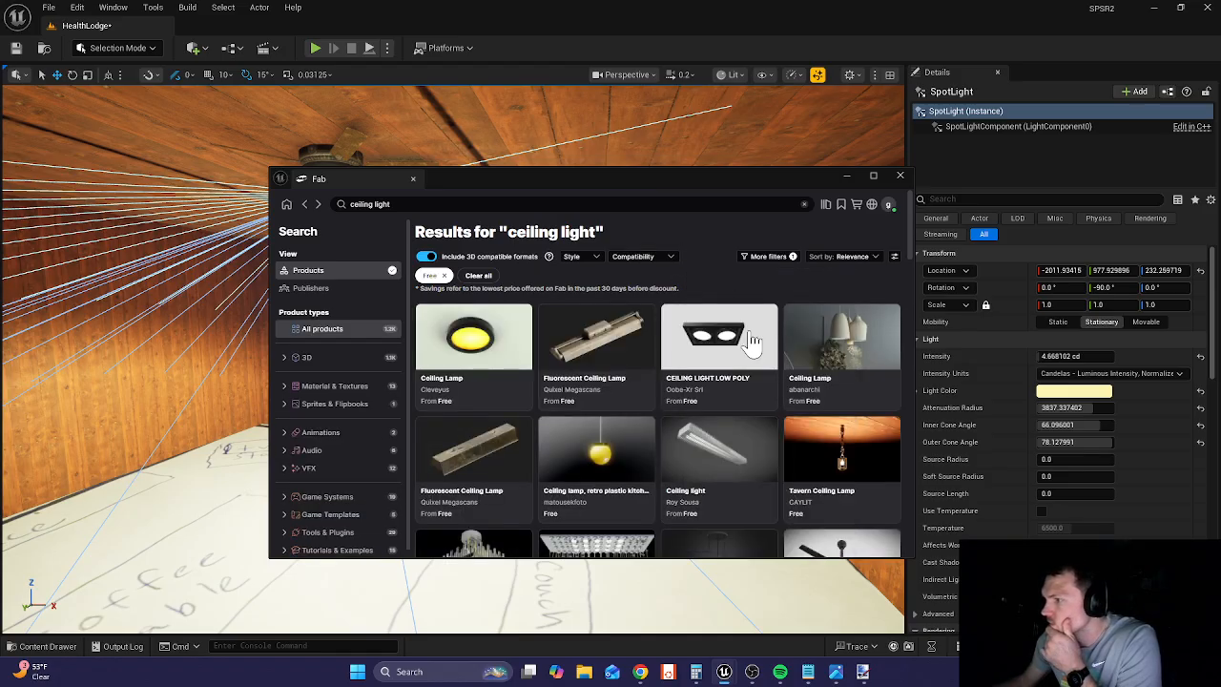
- Browse the free ceiling light results and open the product page of the tube-style "Ceiling light"
scroll(806, 372, "down", 1)
scroll(806, 372, "down", 1)
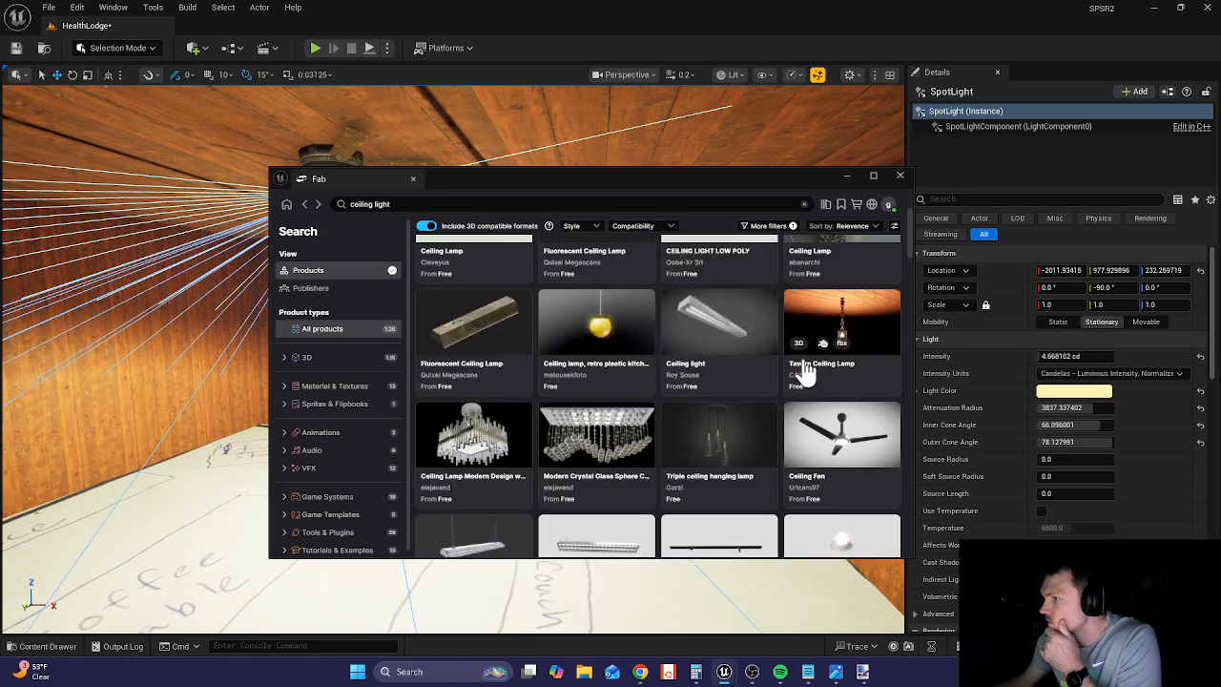
left_click(697, 320)
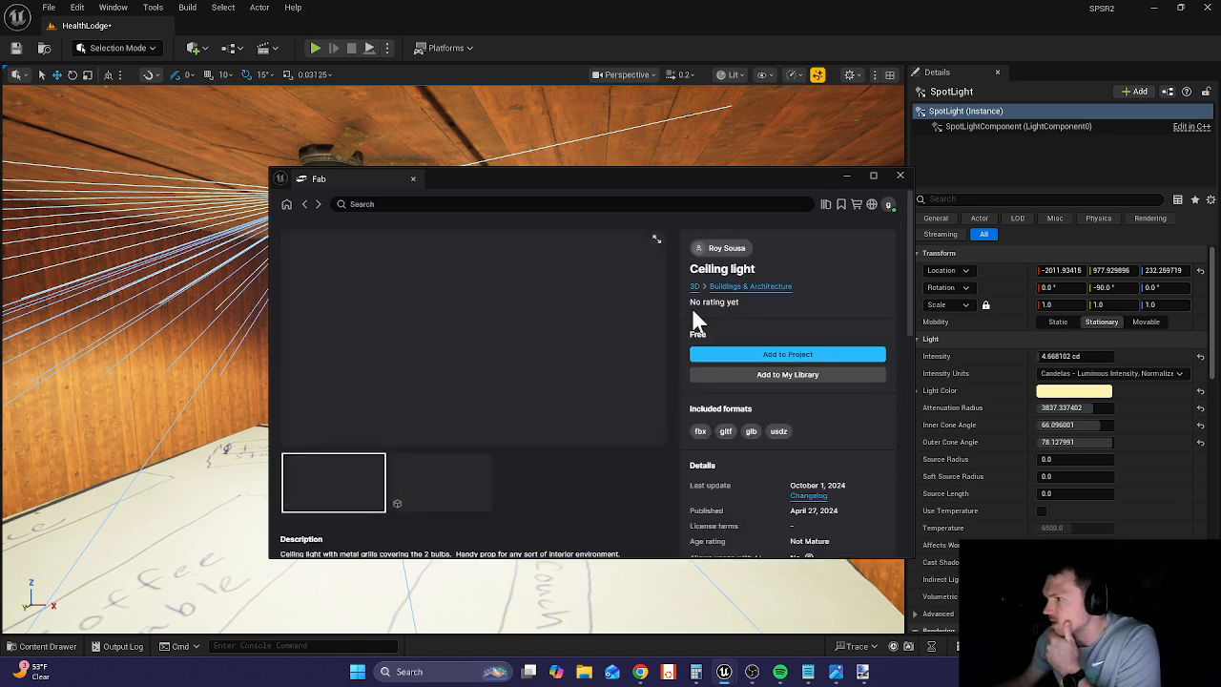
- Add the free tube-style "Ceiling light" to the project and browse further through the free ceiling light results
left_click(741, 360)
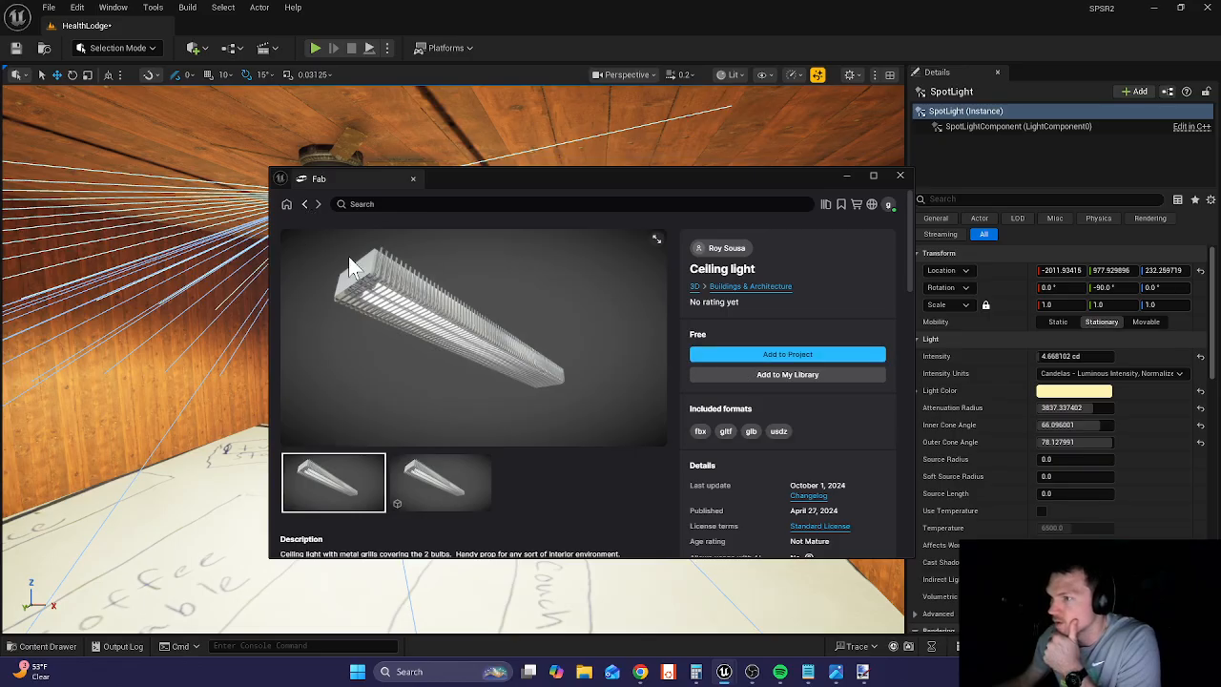
scroll(596, 410, "down", 1)
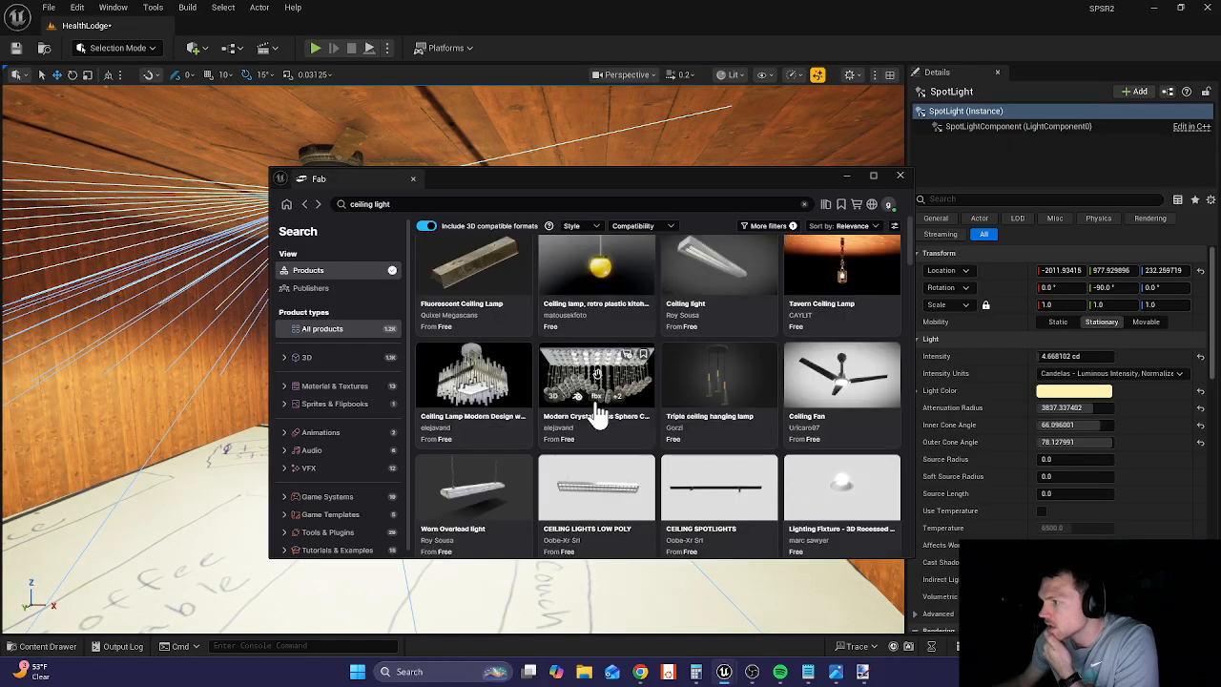
scroll(599, 412, "down", 2)
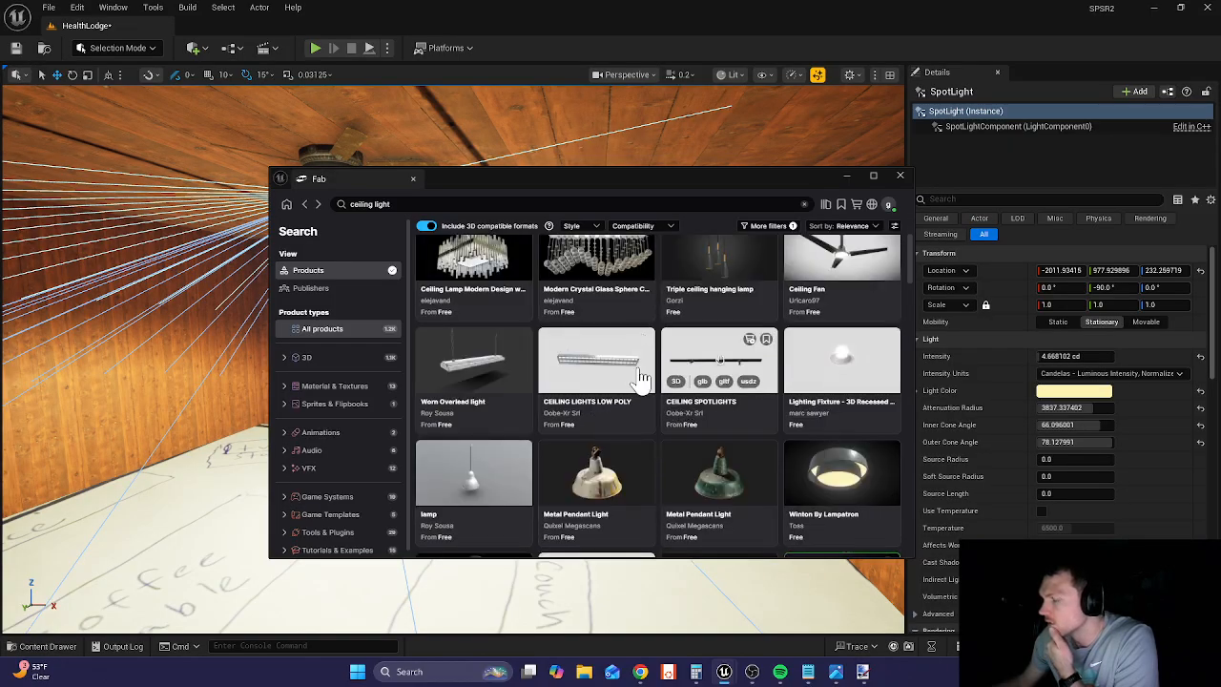
scroll(637, 381, "down", 1)
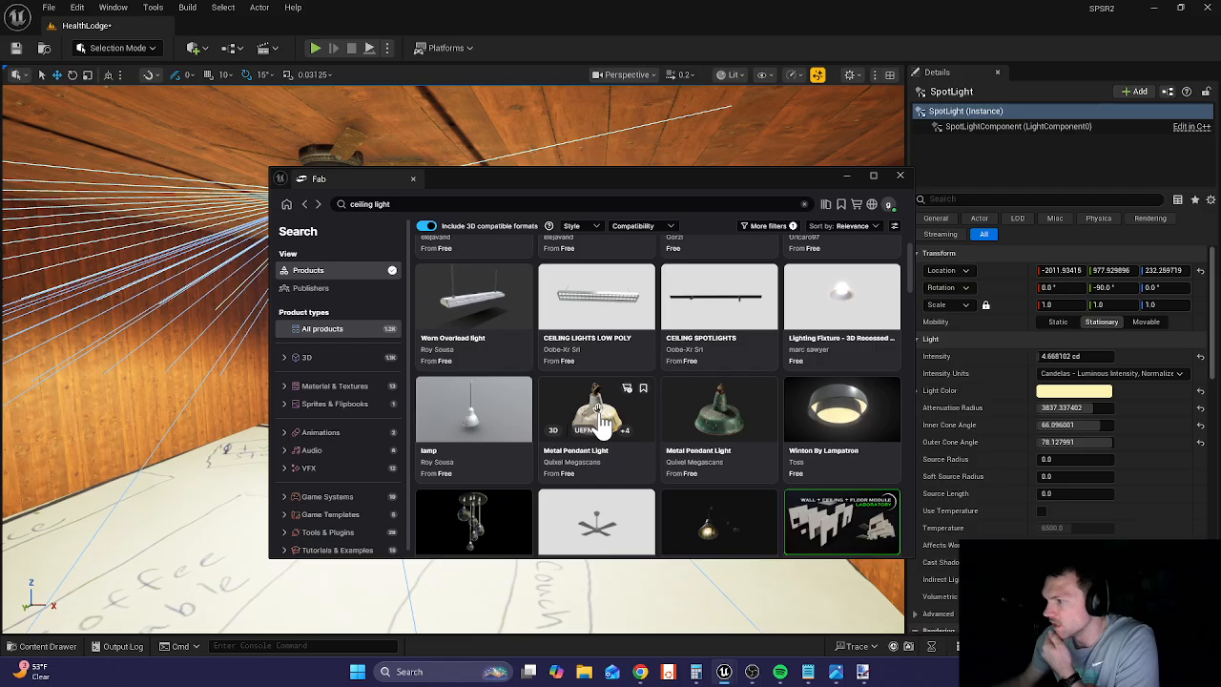
scroll(599, 420, "down", 1)
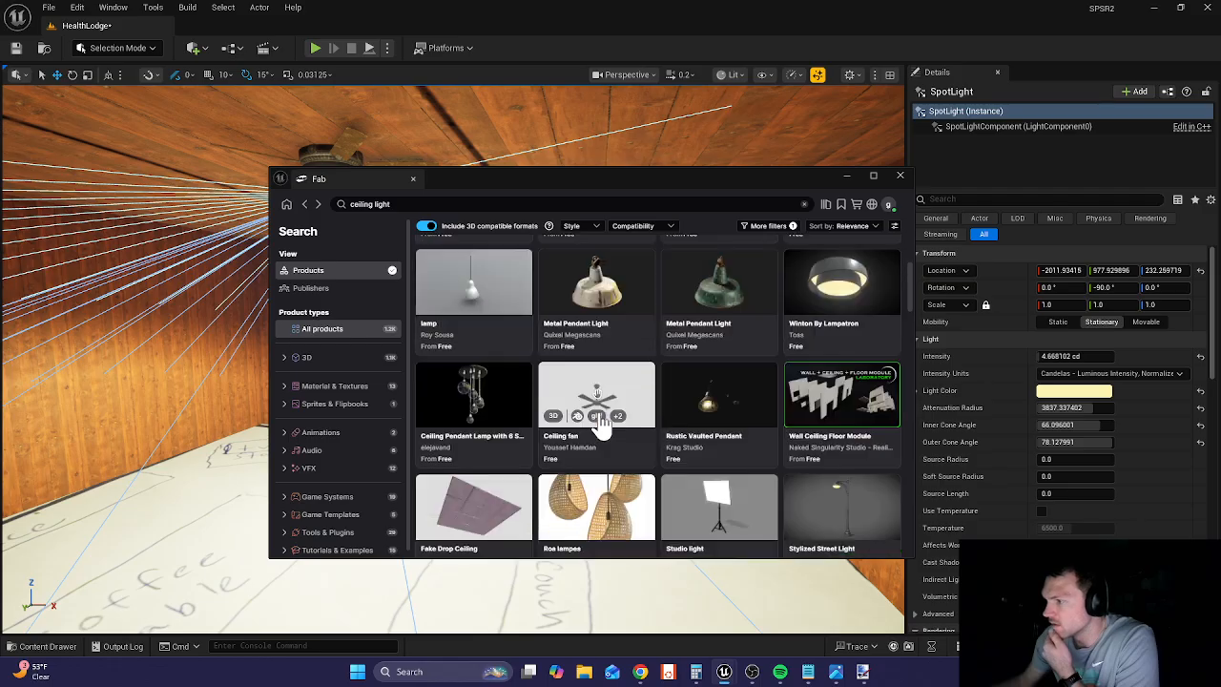
- Open the "Rustic Vaulted Pendant" product, view its second preview image, add it to the project and return to the results
left_click(691, 386)
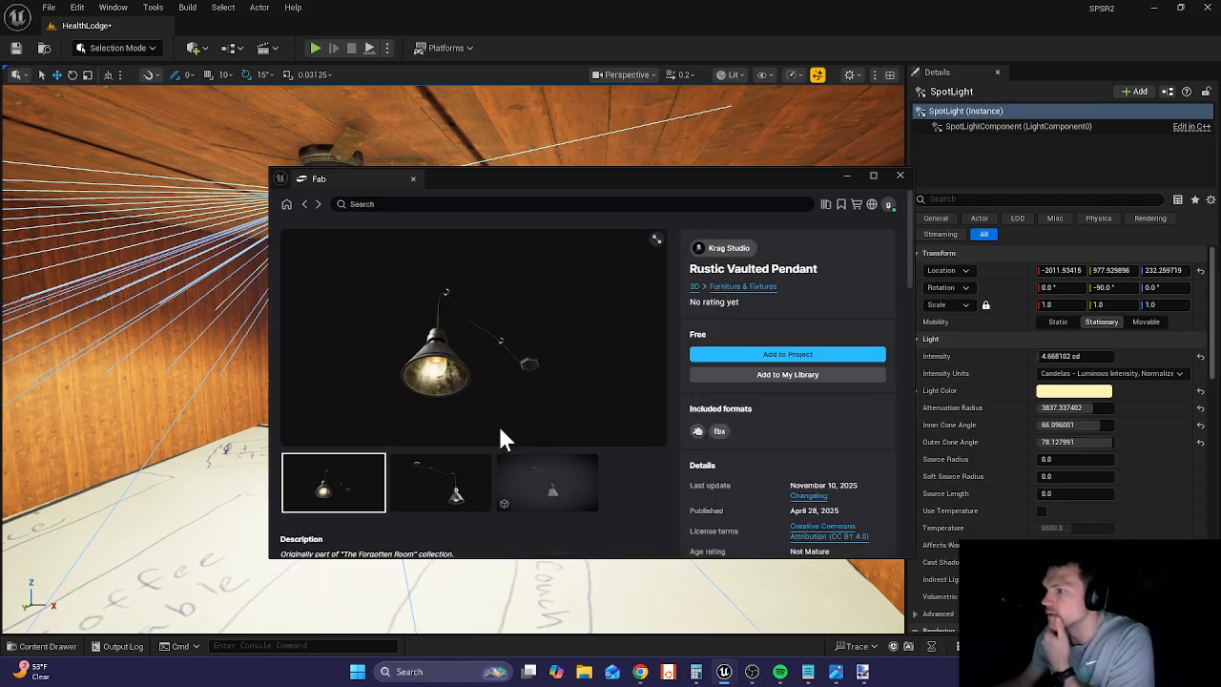
left_click(452, 491)
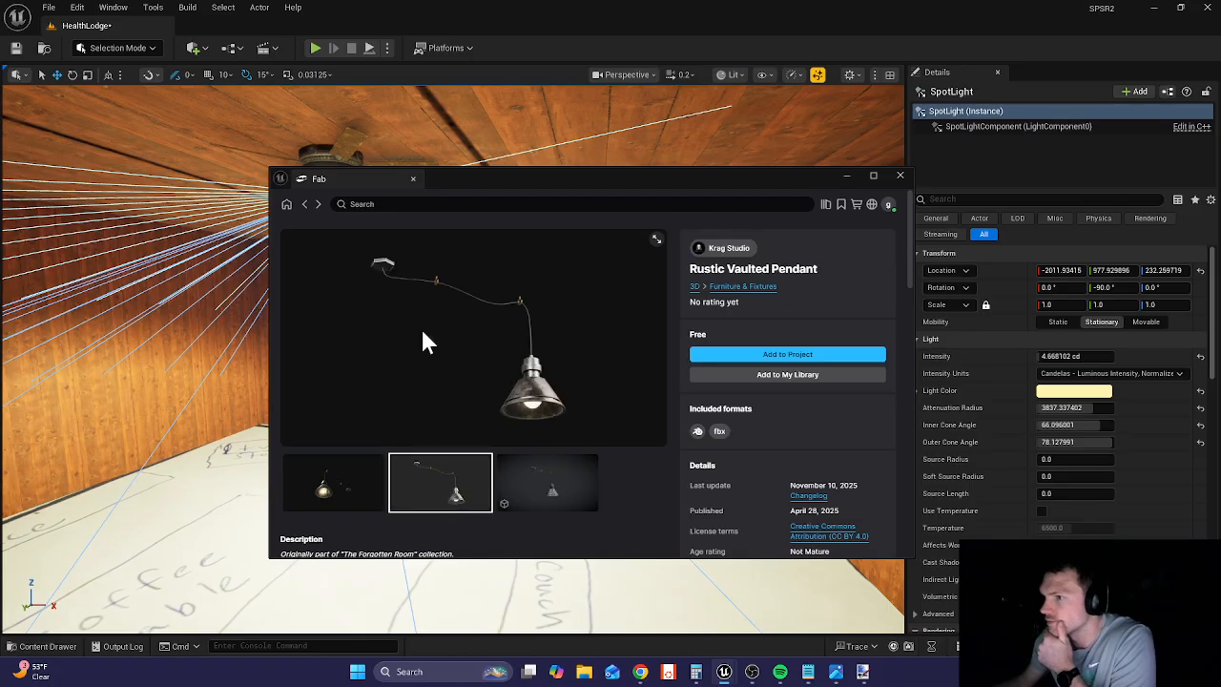
left_click(768, 356)
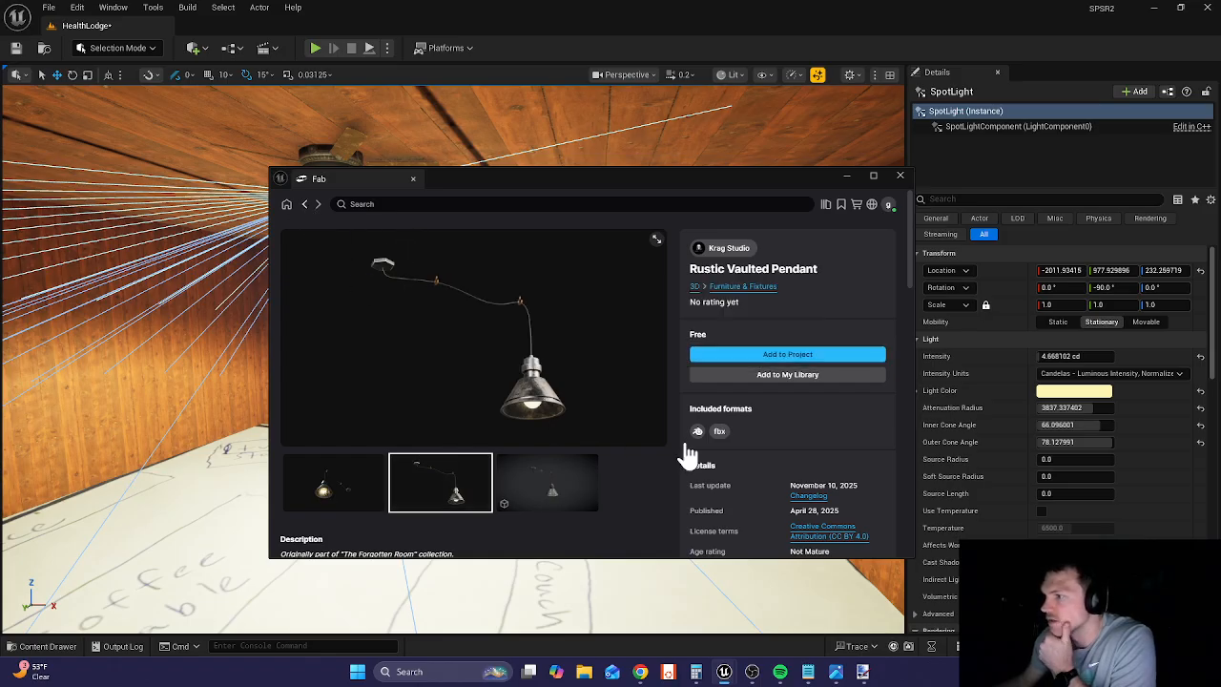
key("alt+Left")
- Browse to the free "Overhead light" product, examine its preview images and return to the search results
scroll(756, 461, "down", 3)
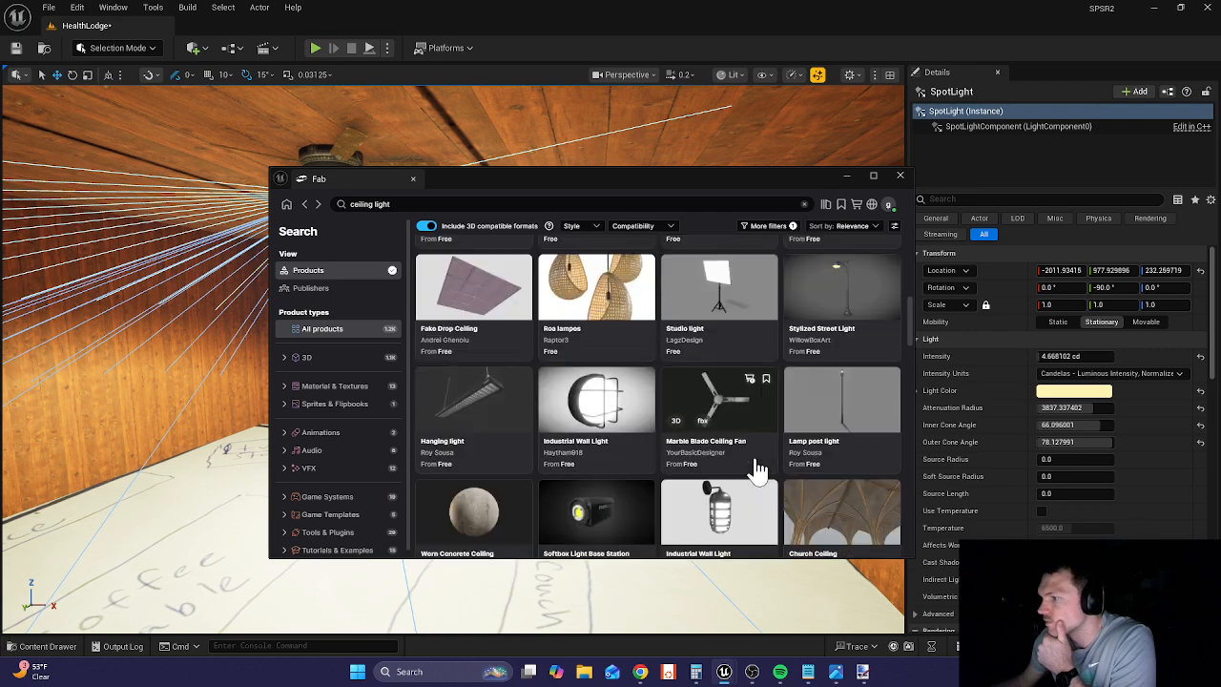
scroll(742, 461, "down", 1)
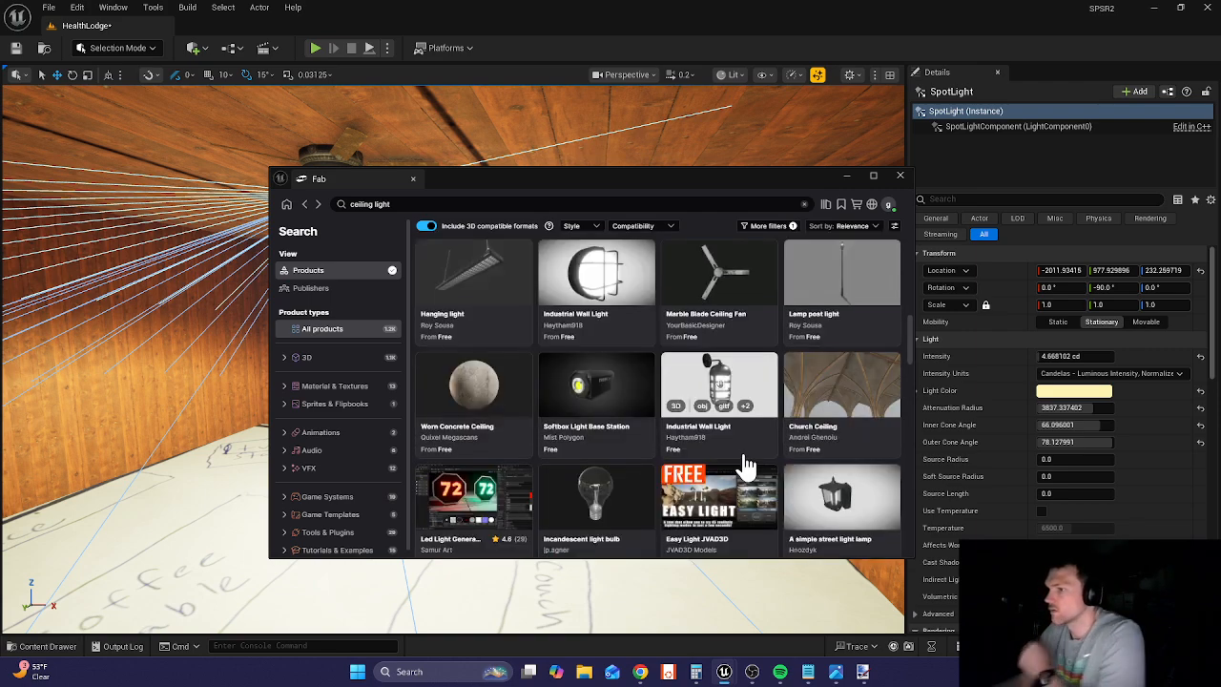
scroll(747, 444, "down", 2)
scroll(747, 444, "down", 1)
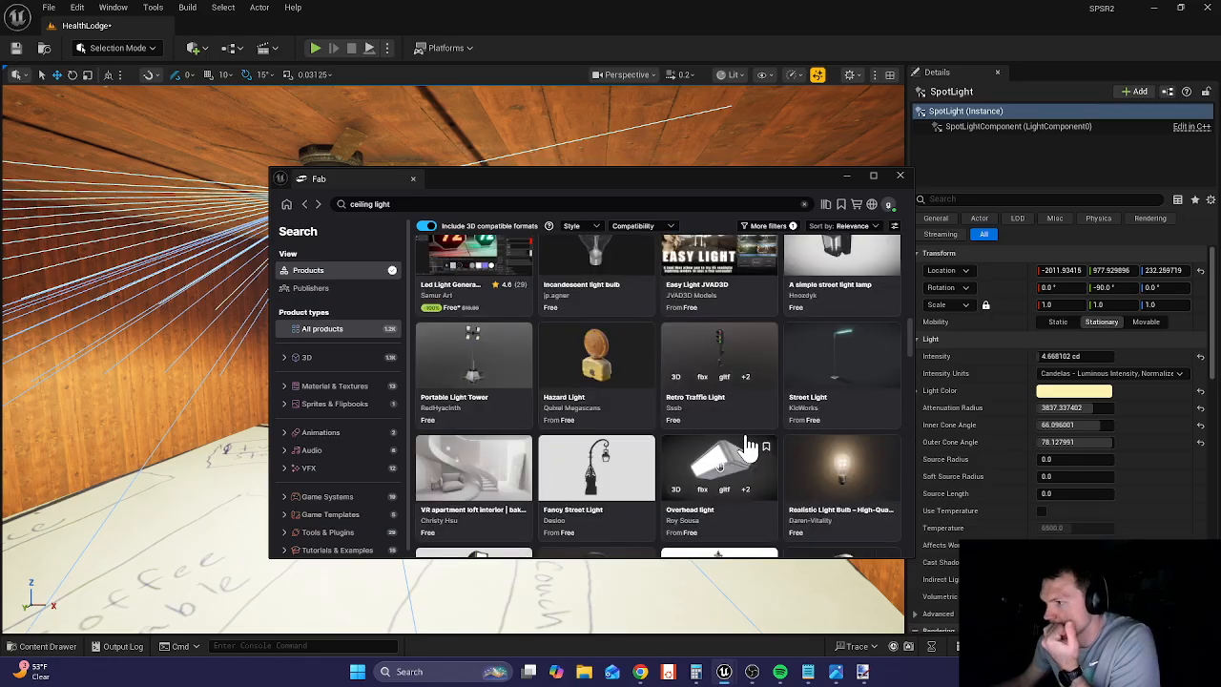
left_click(748, 461)
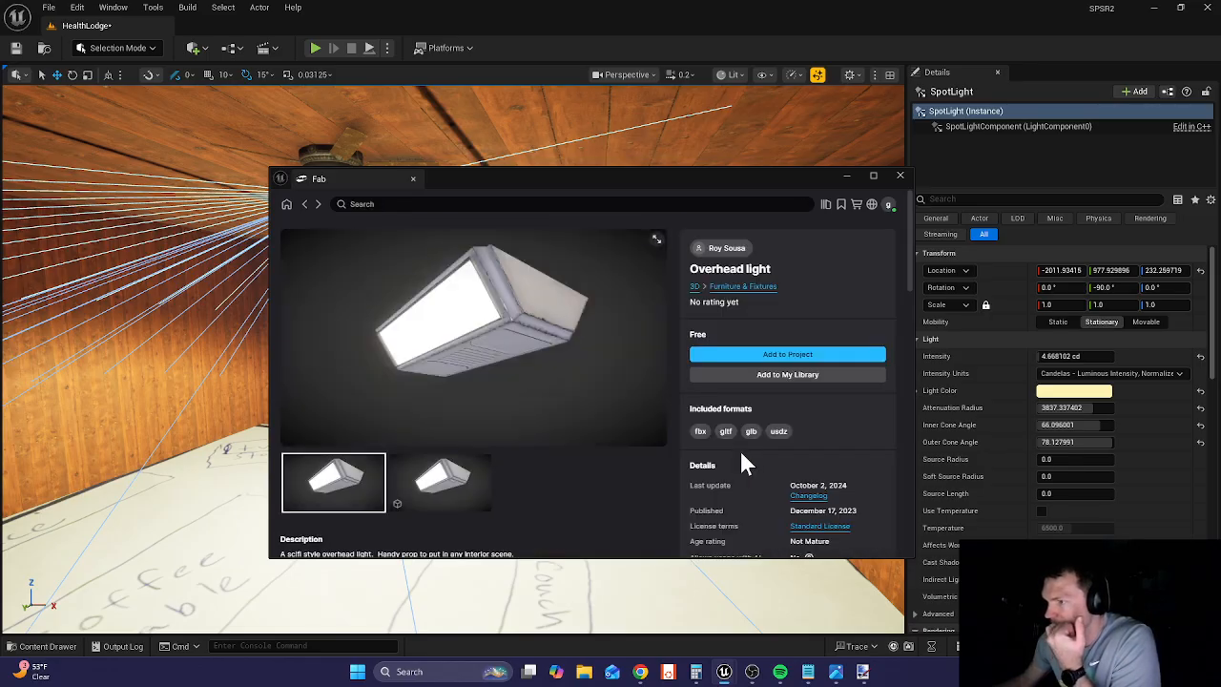
left_click(461, 491)
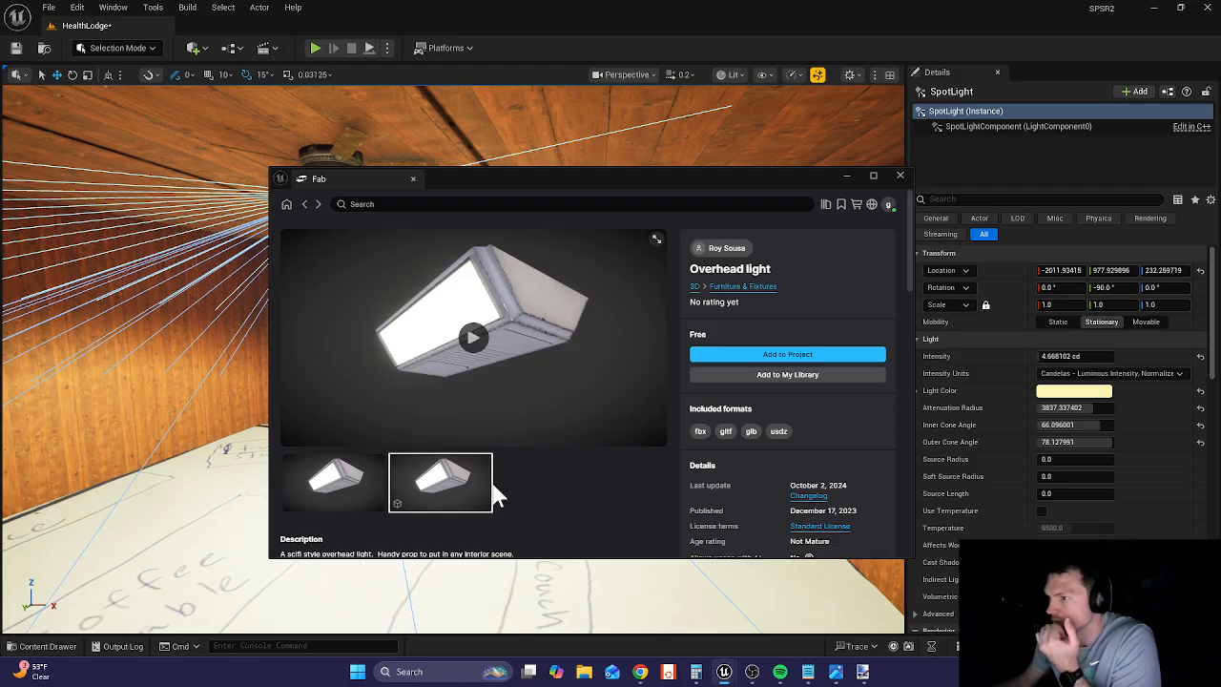
left_click(331, 482)
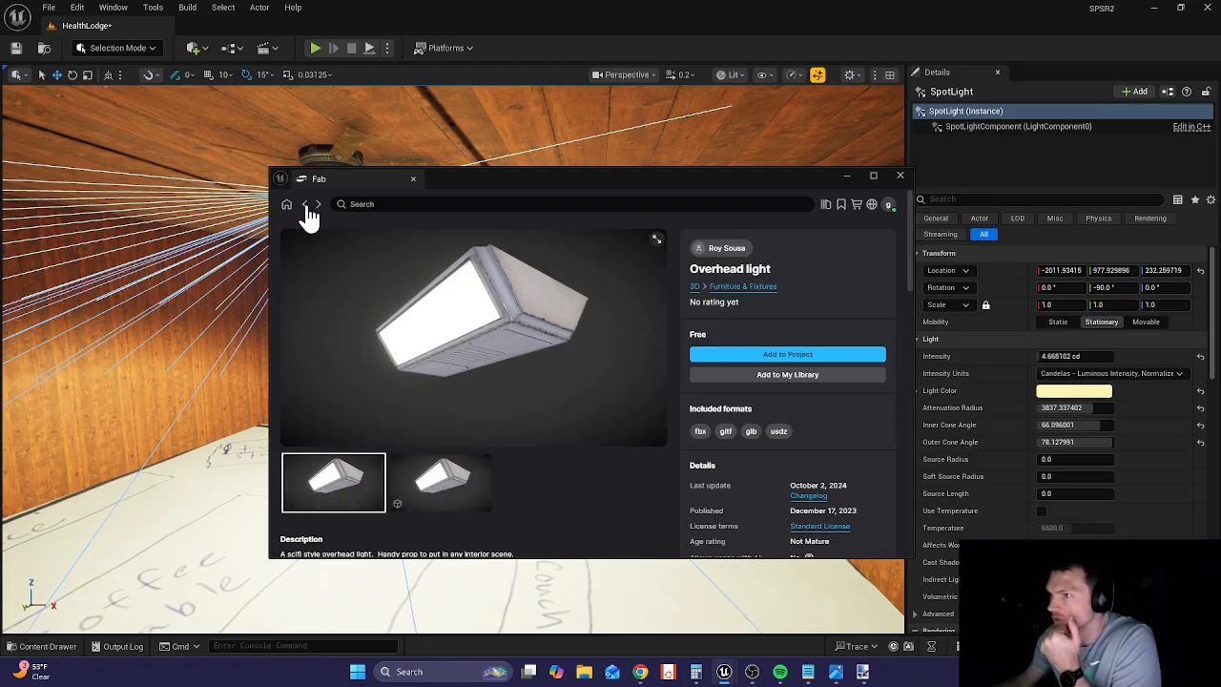
left_click(305, 205)
- Look through the remaining free ceiling light results and compare them with the earlier listings for a suitable fixture
scroll(500, 464, "down", 1)
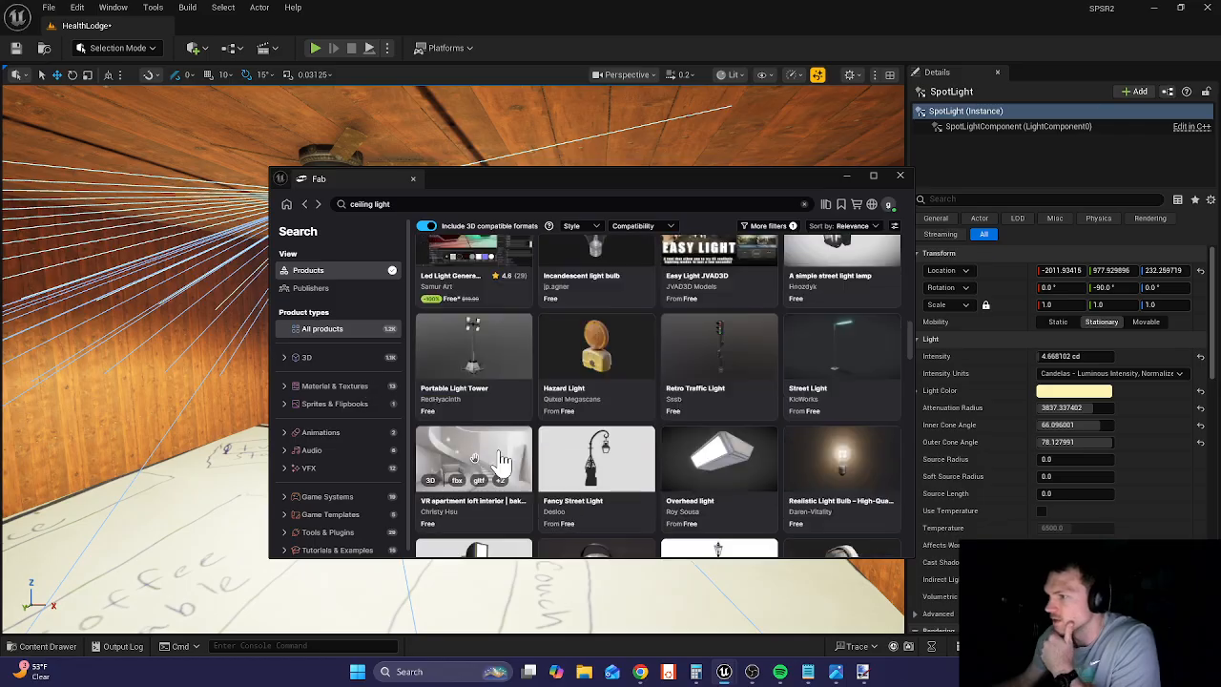
scroll(501, 463, "down", 2)
scroll(502, 463, "down", 2)
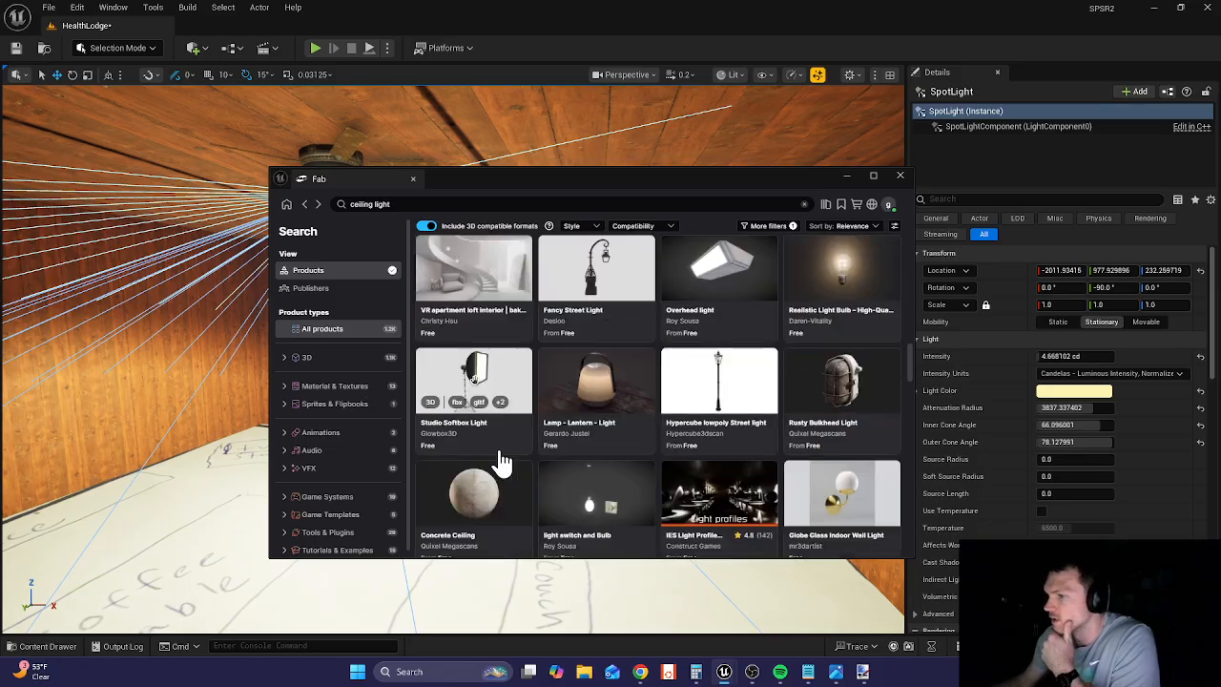
scroll(502, 461, "down", 3)
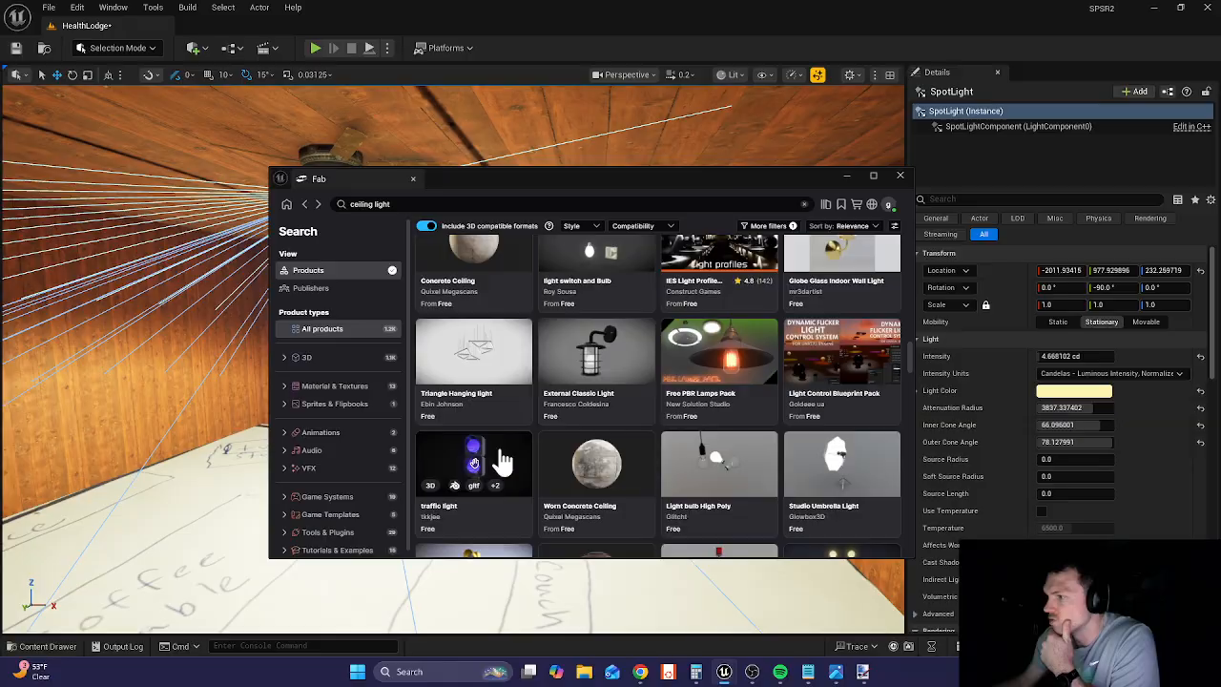
scroll(502, 462, "down", 3)
scroll(502, 462, "down", 3)
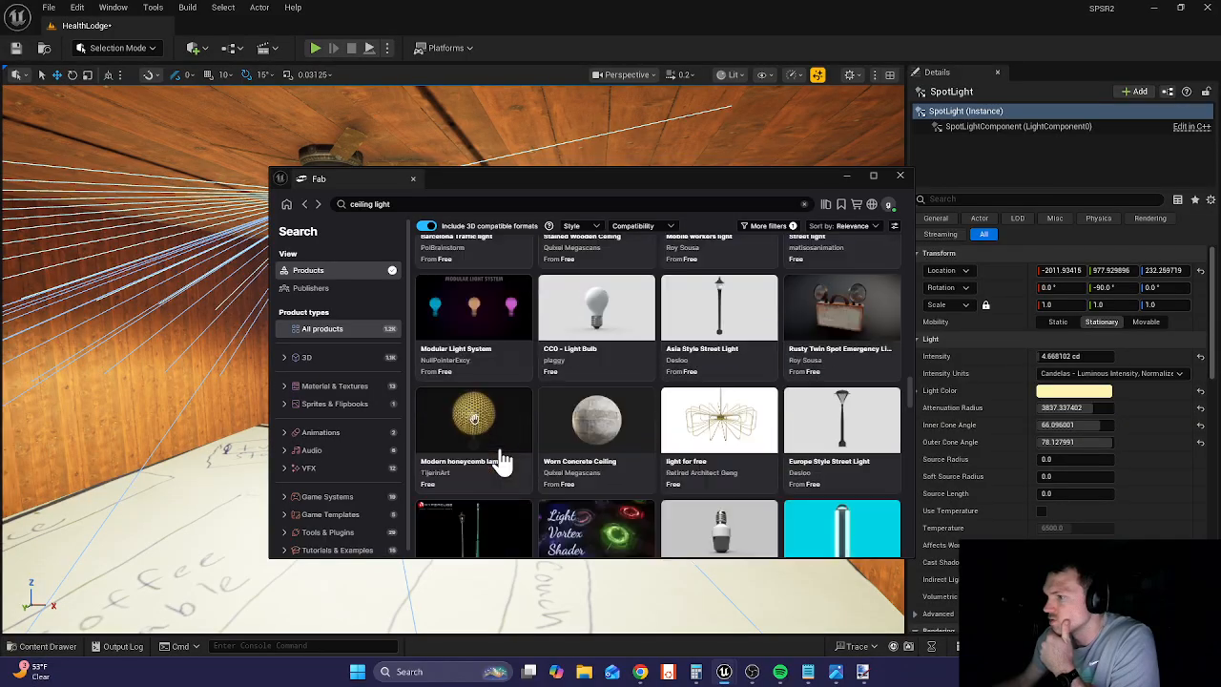
scroll(502, 462, "down", 2)
scroll(501, 461, "down", 1)
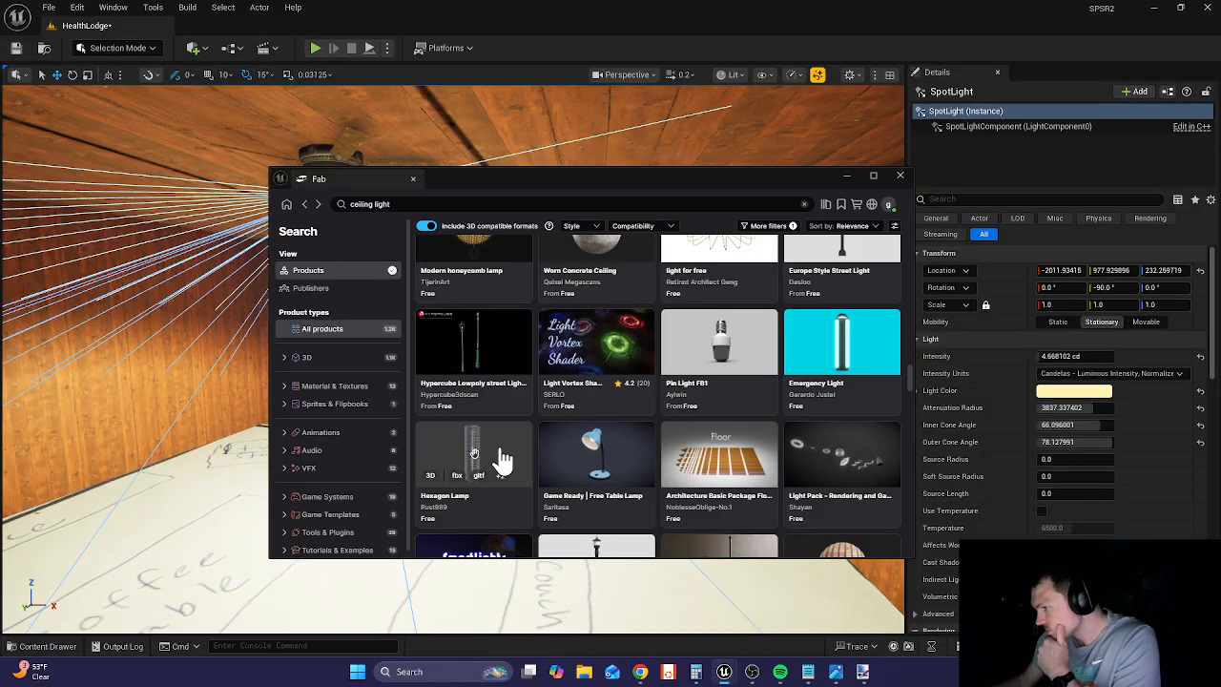
scroll(502, 462, "down", 1)
scroll(502, 461, "down", 1)
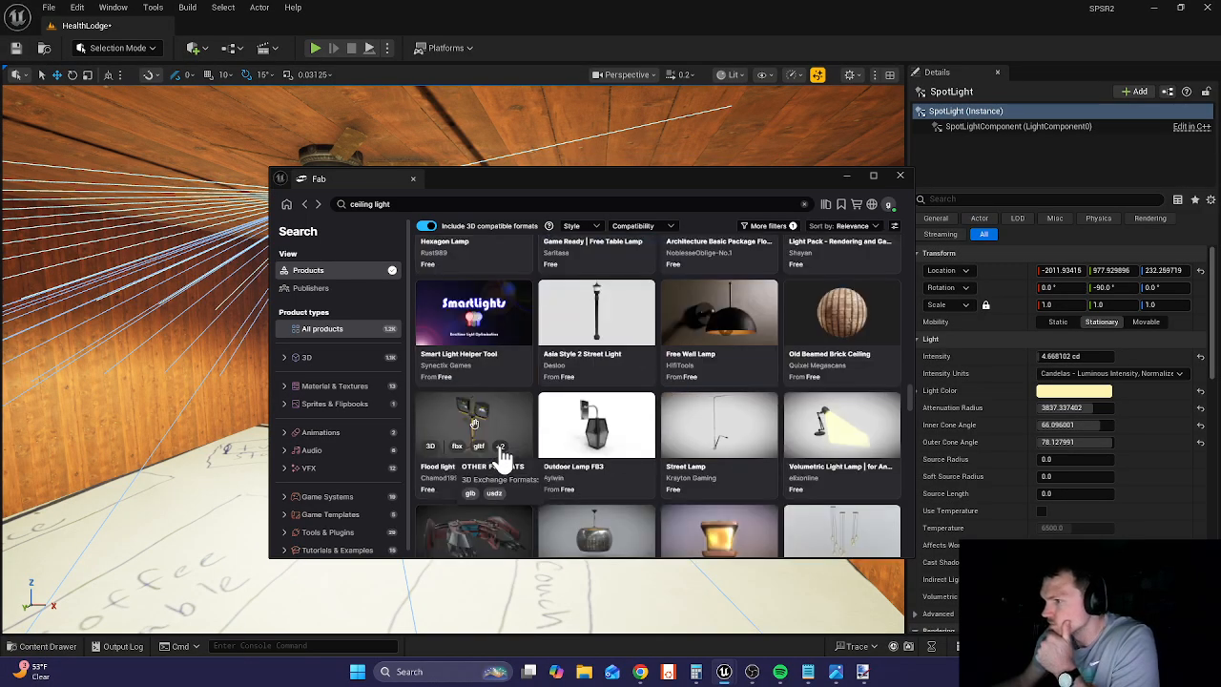
scroll(502, 461, "down", 6)
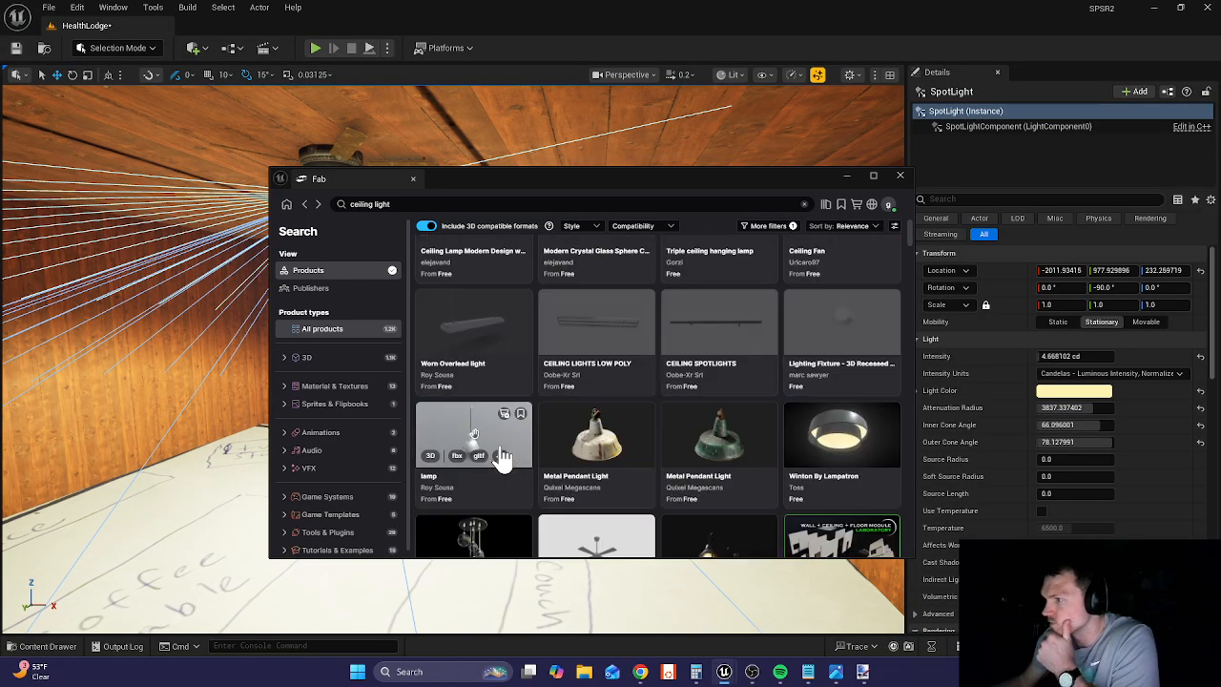
scroll(502, 460, "up", 2)
scroll(501, 460, "down", 2)
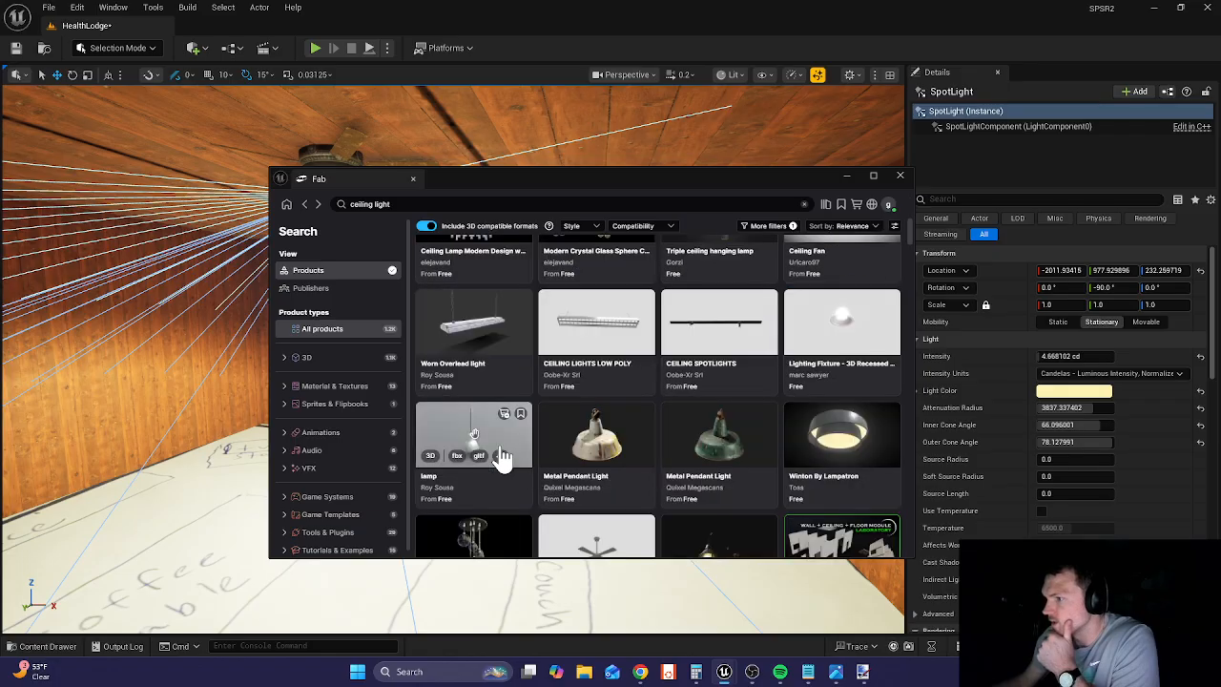
scroll(502, 456, "down", 6)
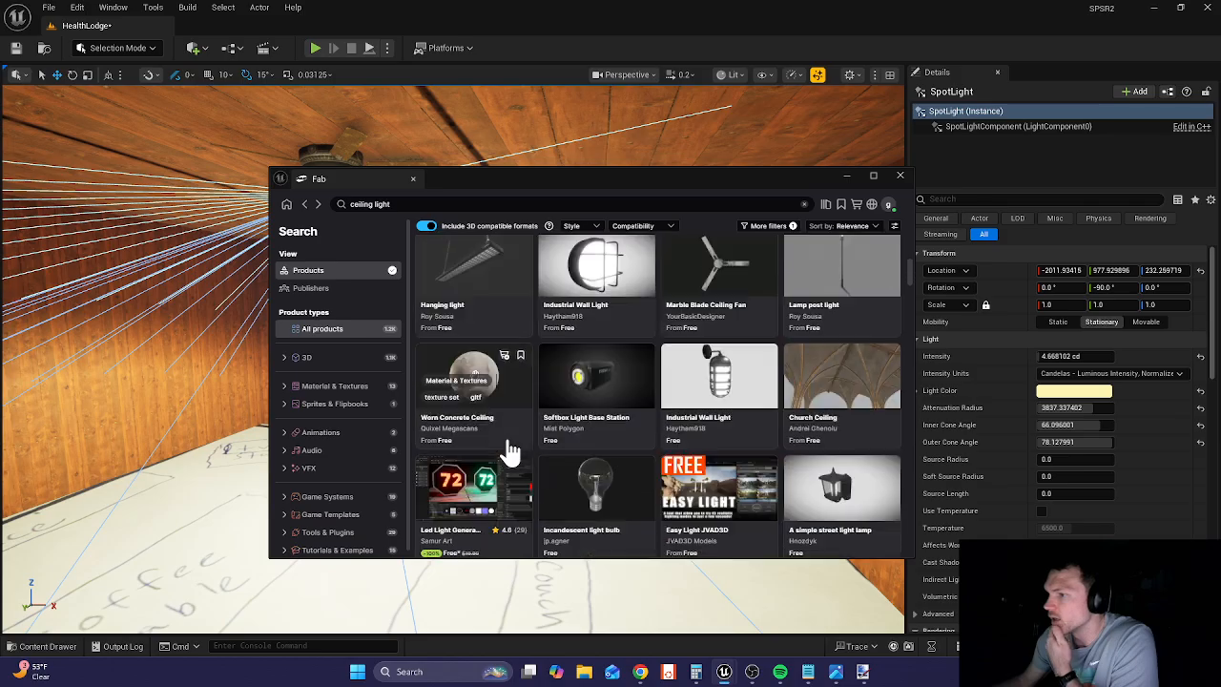
scroll(510, 450, "up", 3)
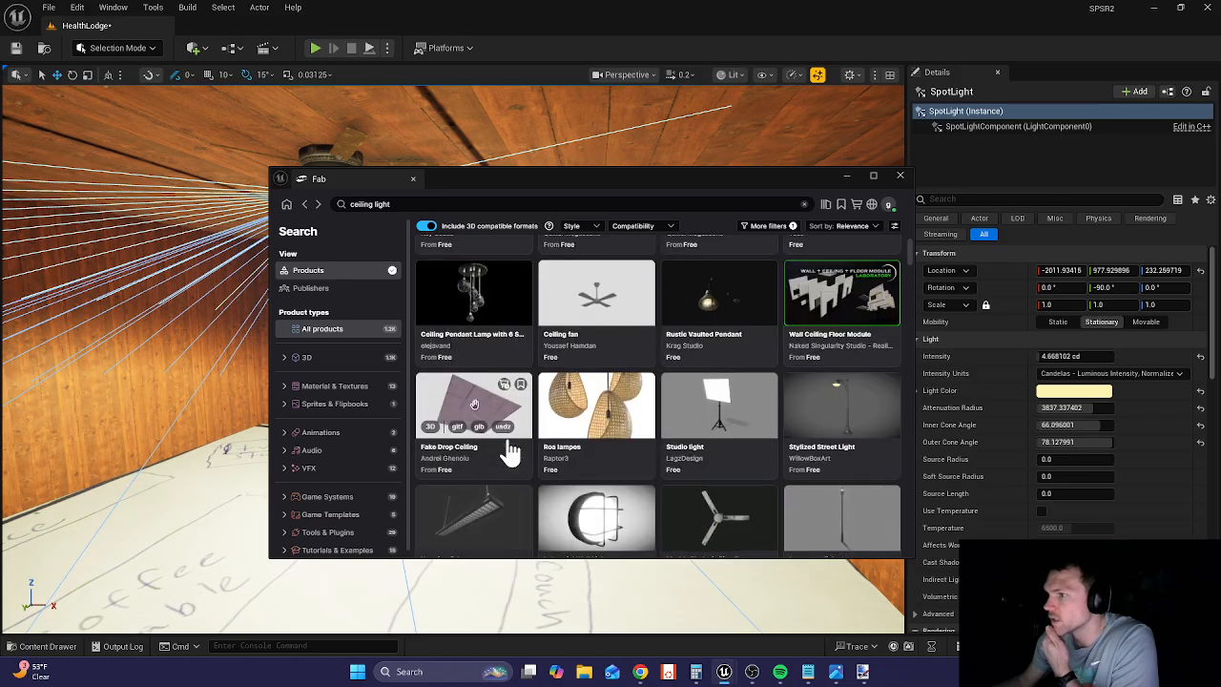
- Add the free "Overhead light" asset to the project and close the Fab store
scroll(505, 450, "down", 5)
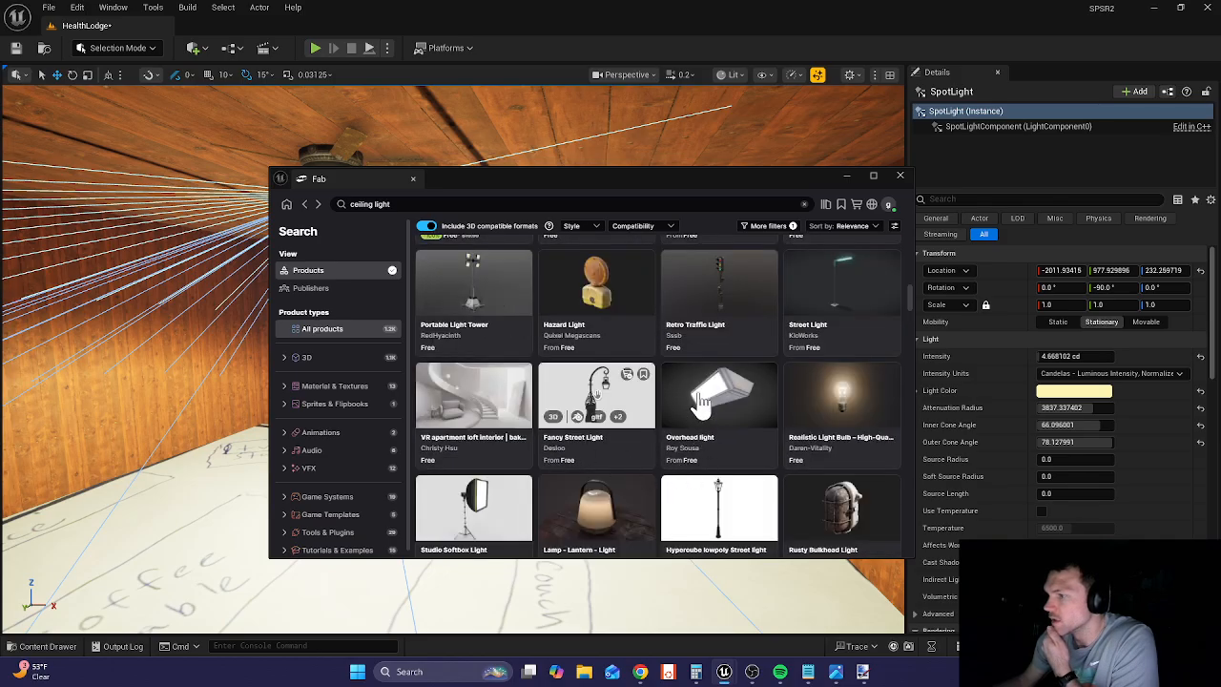
left_click(701, 402)
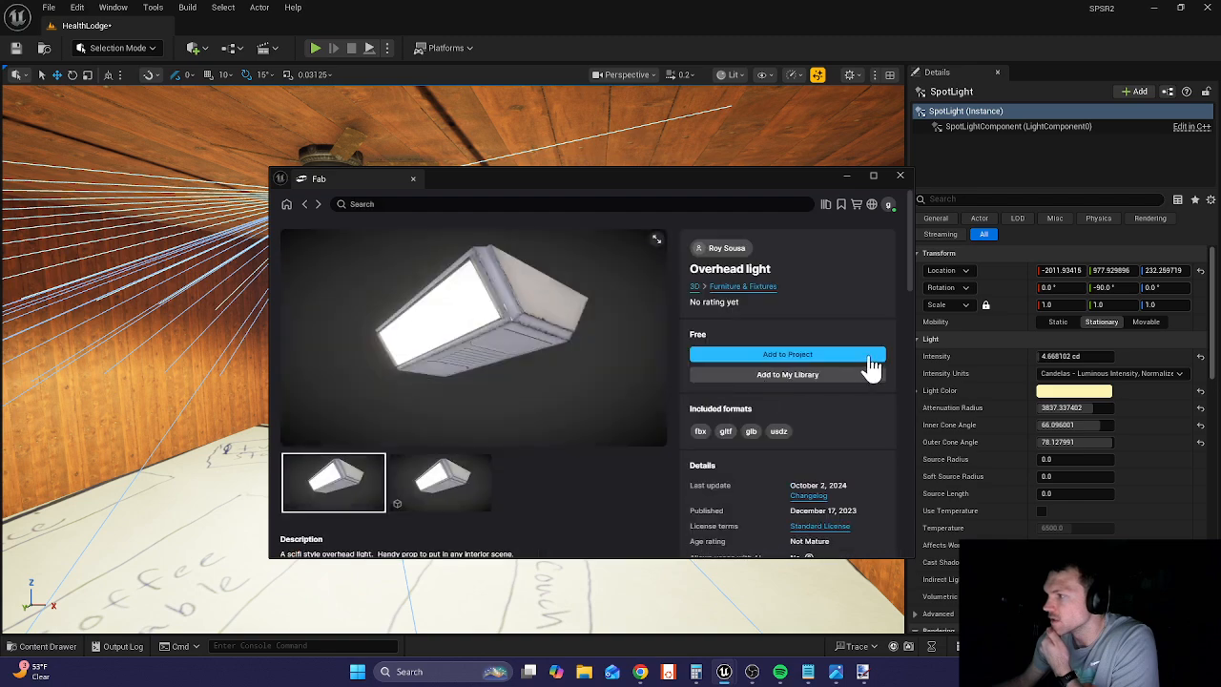
left_click(787, 361)
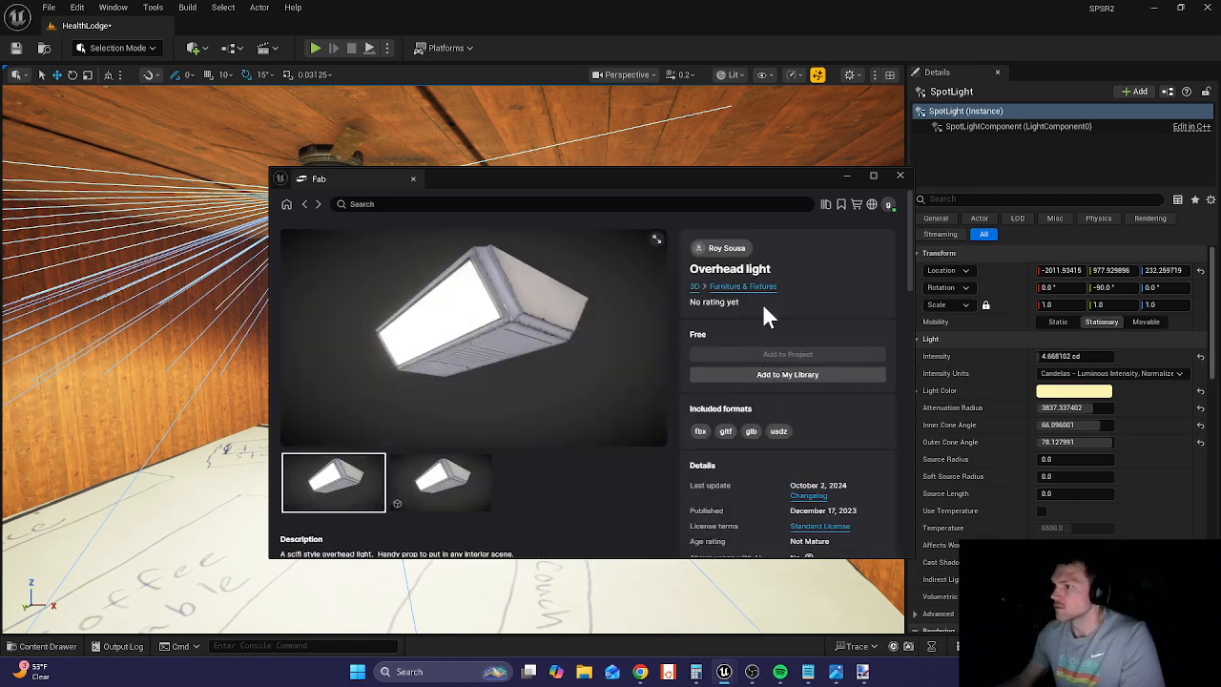
left_click(899, 178)
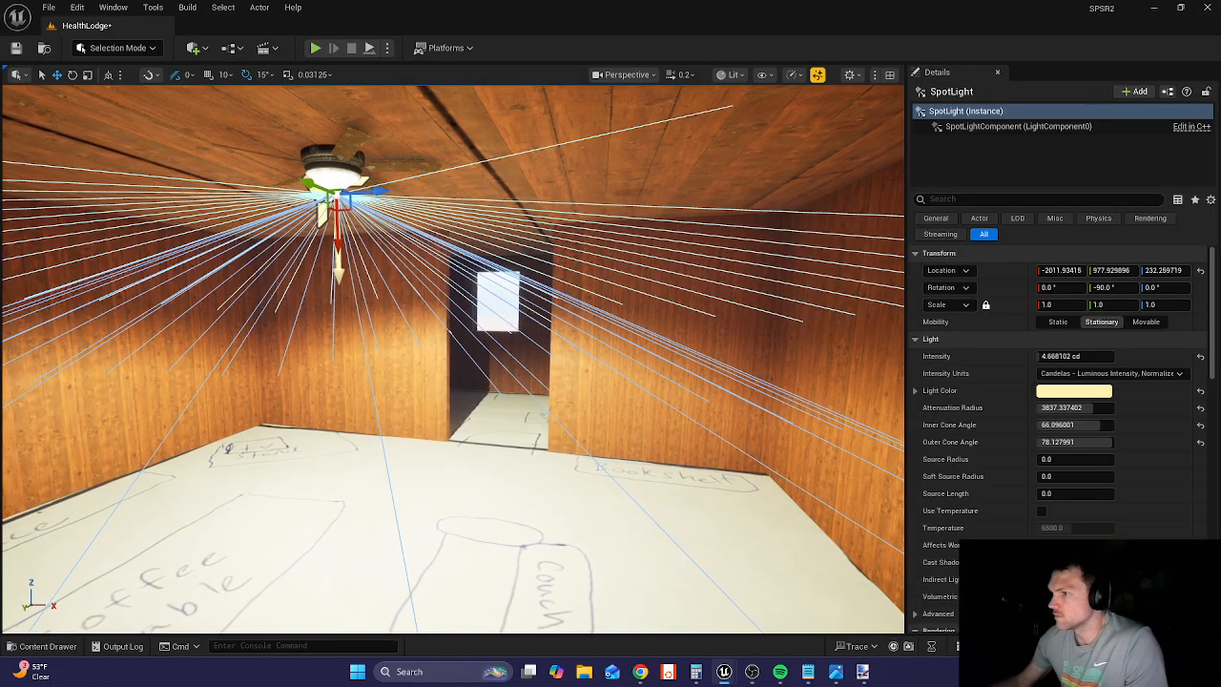
- Place the overhead_light static mesh from the Overhead_light content folder into the lodge near the rear doorway
right_click_drag(699, 357, 599, 393)
key("ctrl+space")
type("d")
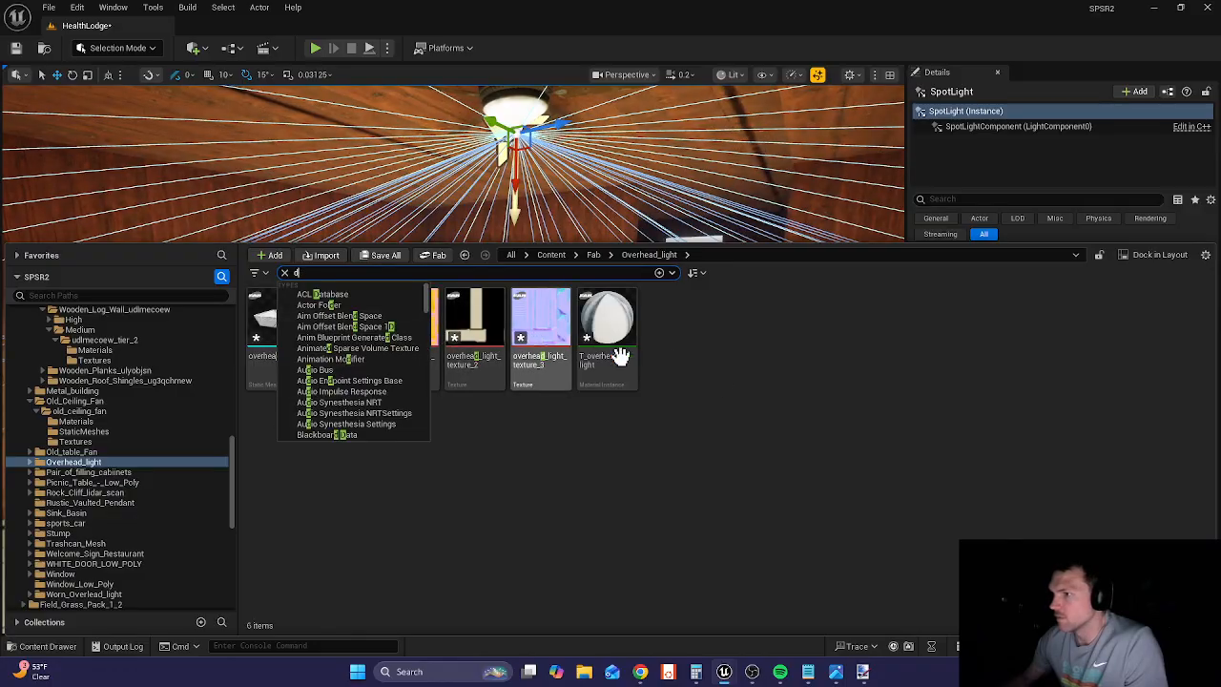
left_click(610, 354)
left_click_drag(276, 323, 681, 250)
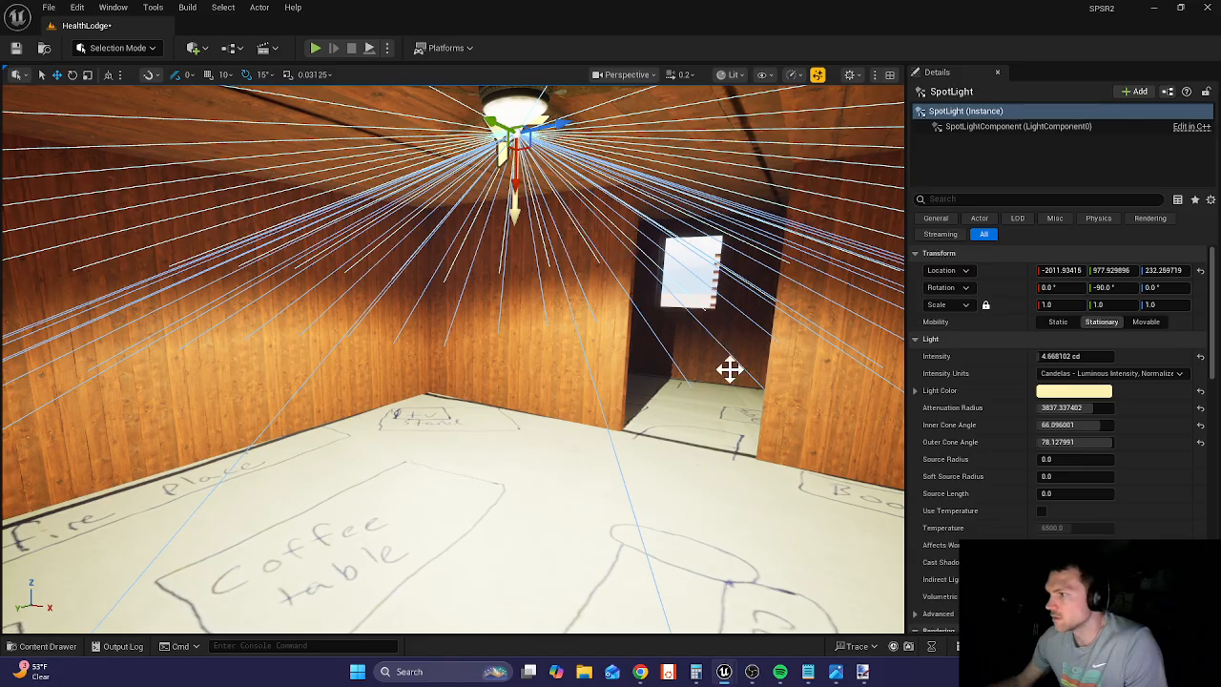
left_click_drag(730, 370, 729, 371)
- Move the overhead light mesh along Y to about 611 and raise it to about Z 212 in the bunk room
right_click_drag(730, 371, 1025, 410)
key("w")
key("w")
key("w")
key("s")
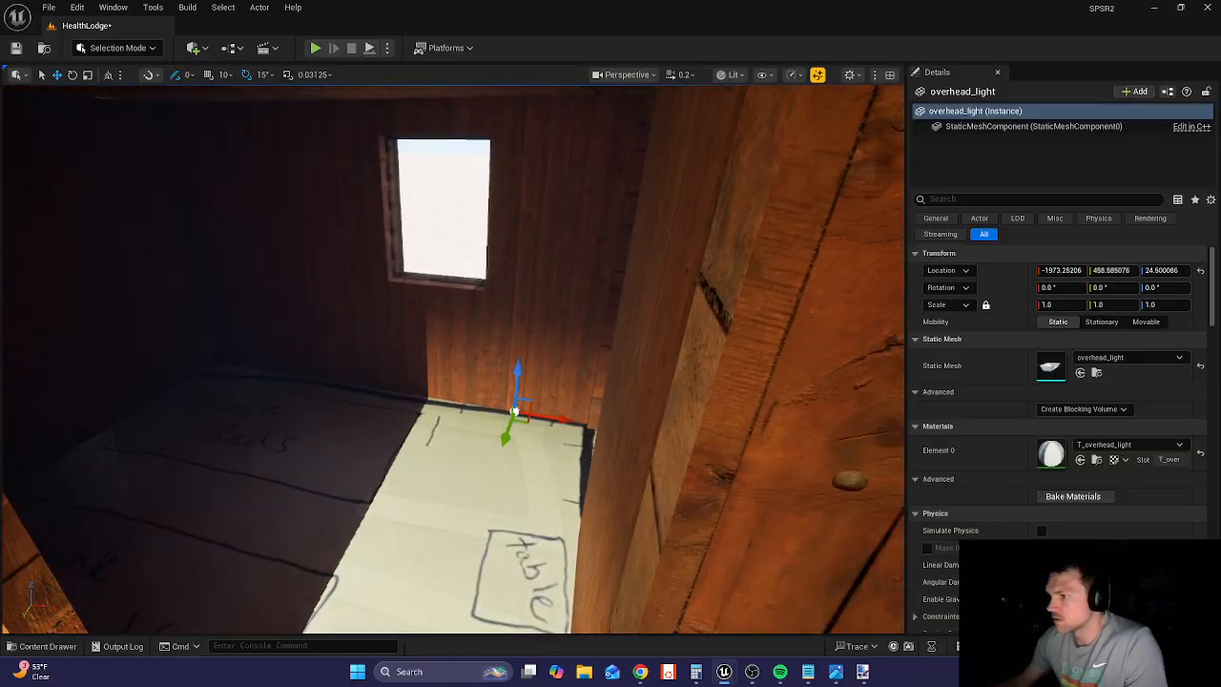
key("d")
left_click_drag(513, 383, 537, 273)
left_click_drag(495, 321, 420, 406)
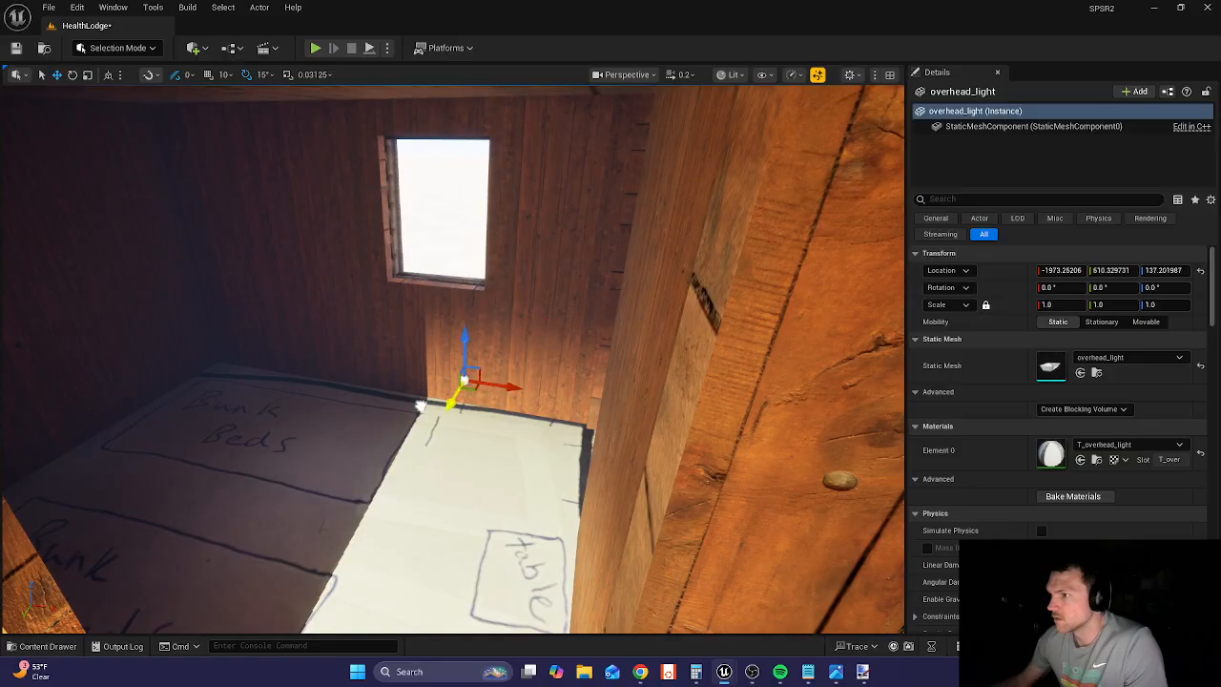
left_click_drag(465, 351, 463, 165)
- Shift the overhead light along X to about -1964 and select its static mesh component outside the lodge
right_click_drag(444, 239, 504, 267)
key("s")
key("s")
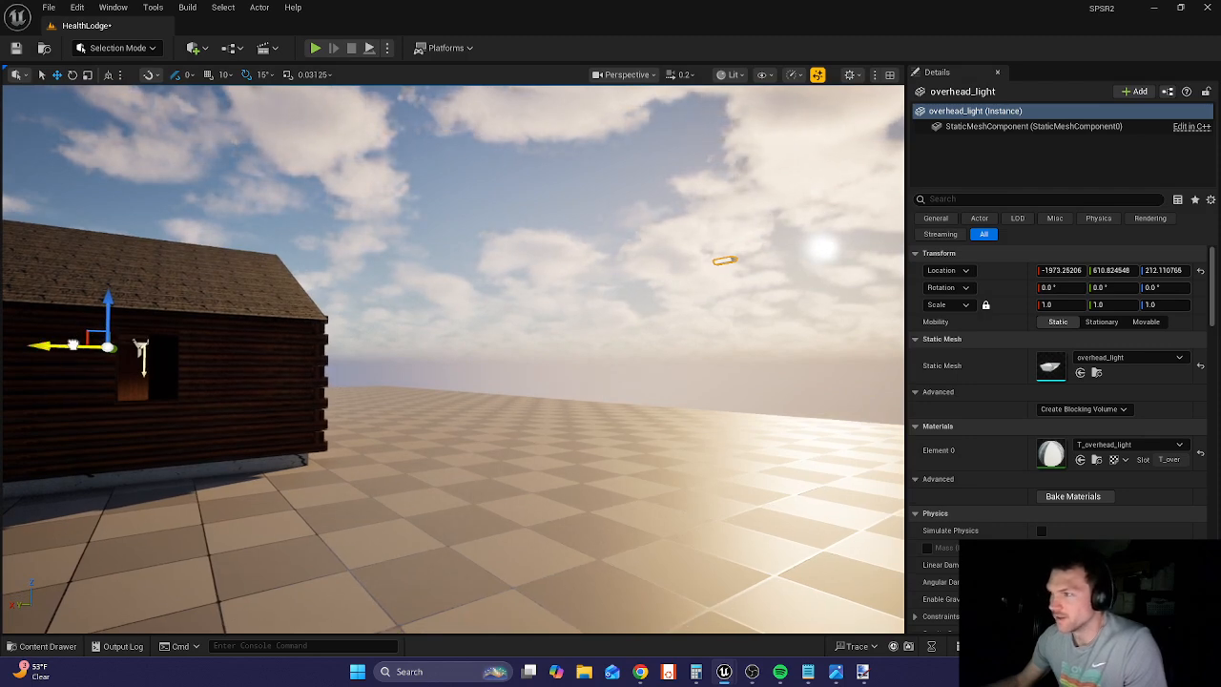
left_click_drag(72, 346, 64, 345)
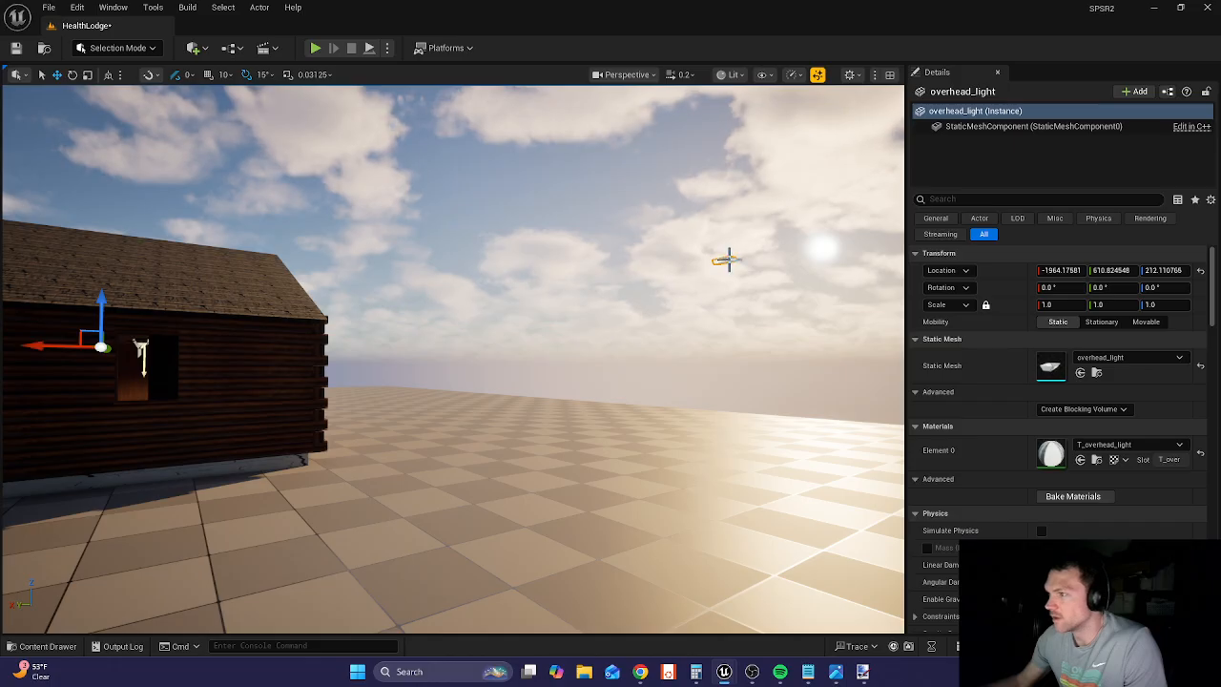
double_click(724, 260)
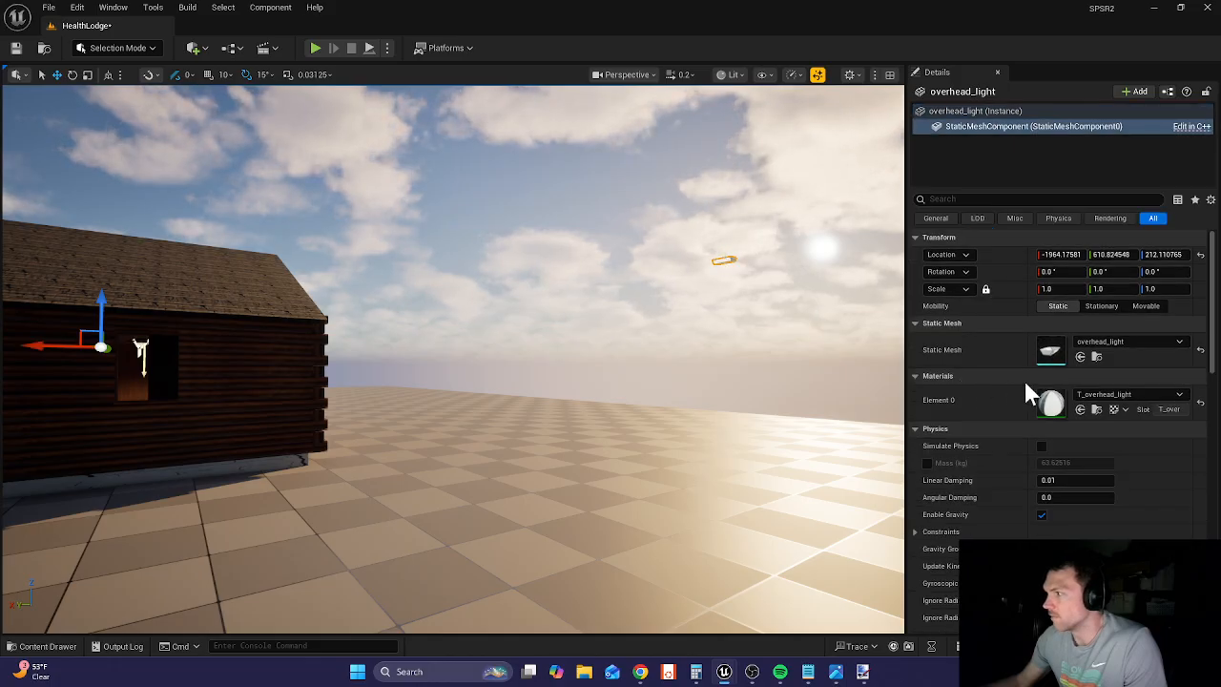
- Select the overhead light outside the lodge and set its pivot offset at the visible mesh
left_click(725, 260)
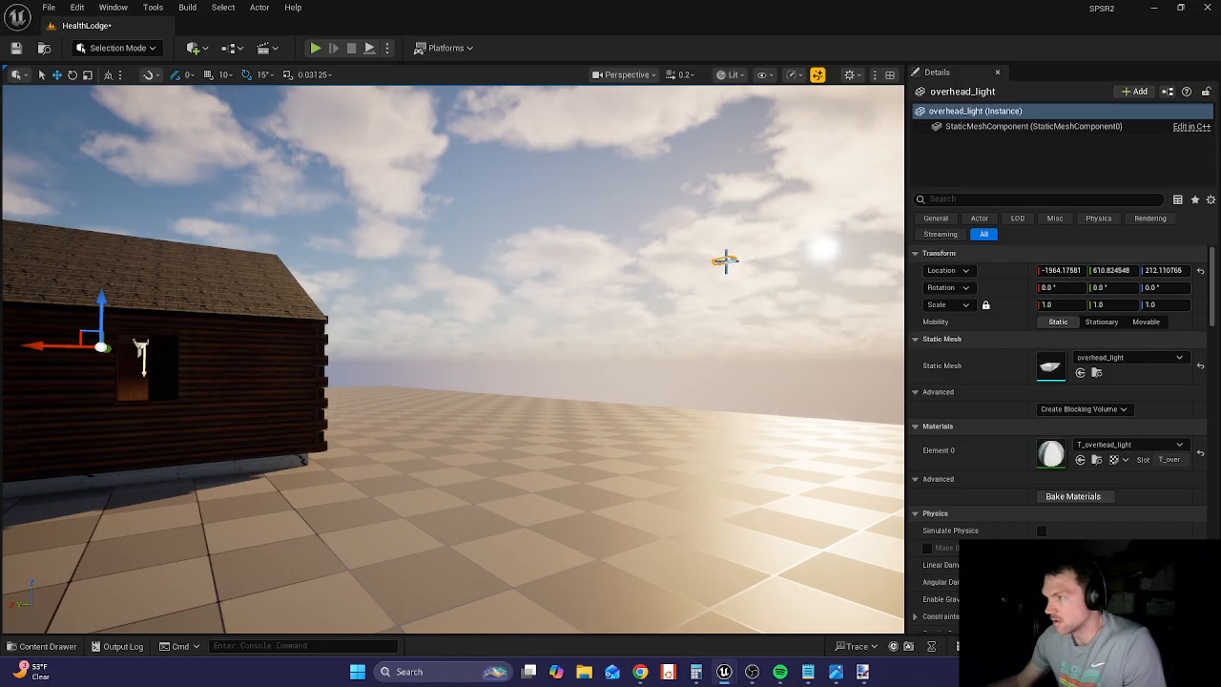
right_click(724, 260)
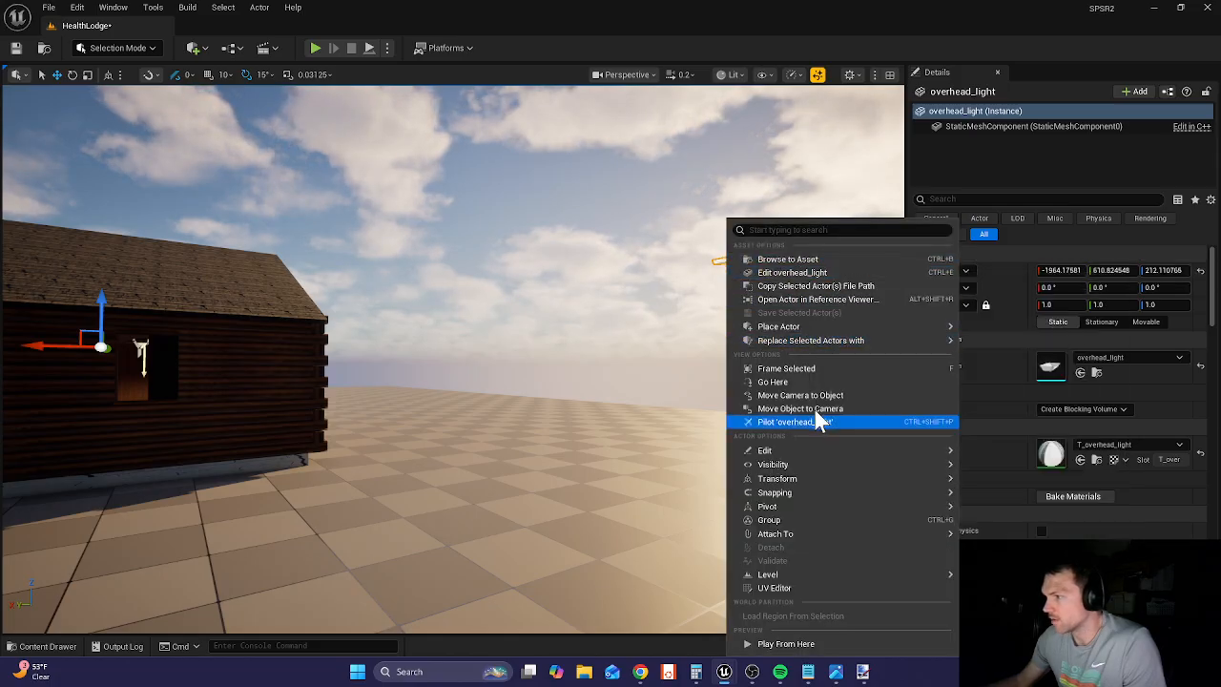
mouse_move(780, 506)
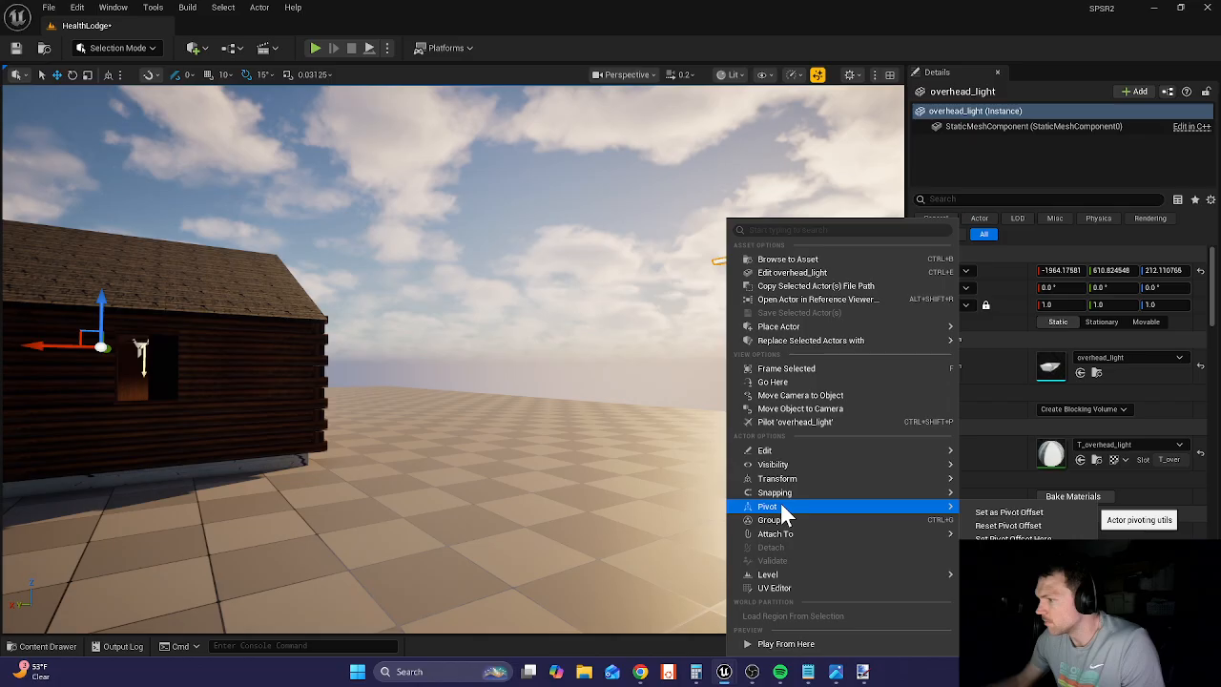
left_click(1019, 513)
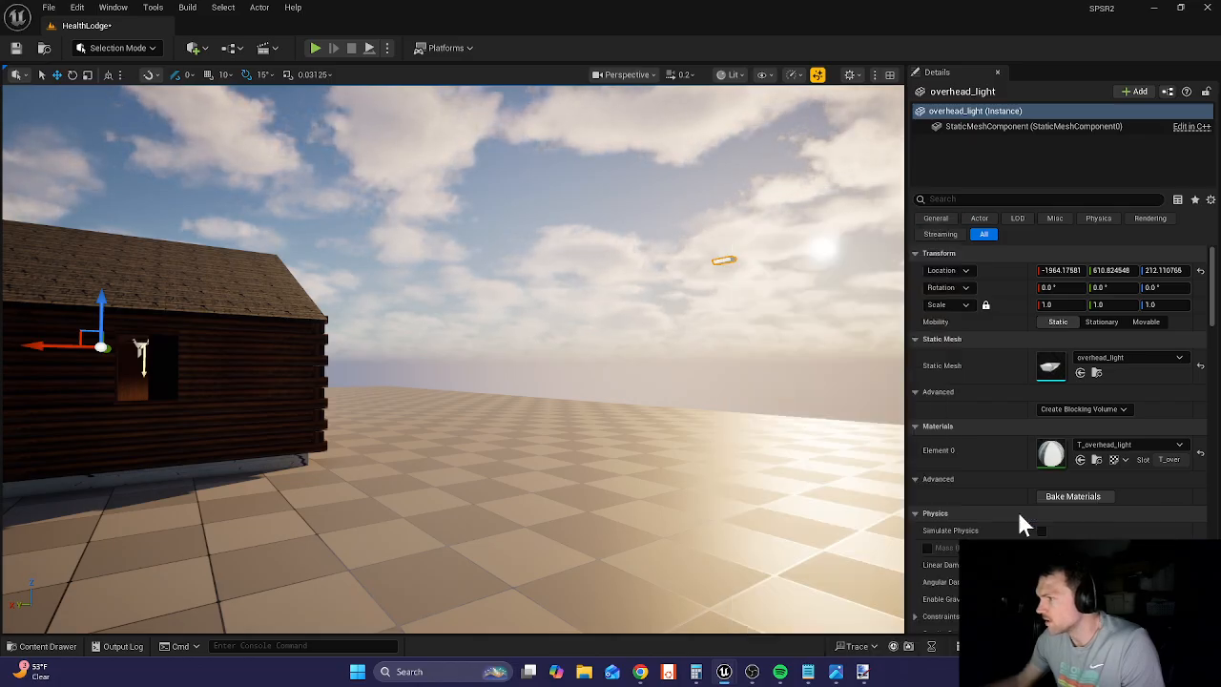
right_click(722, 259)
mouse_move(890, 495)
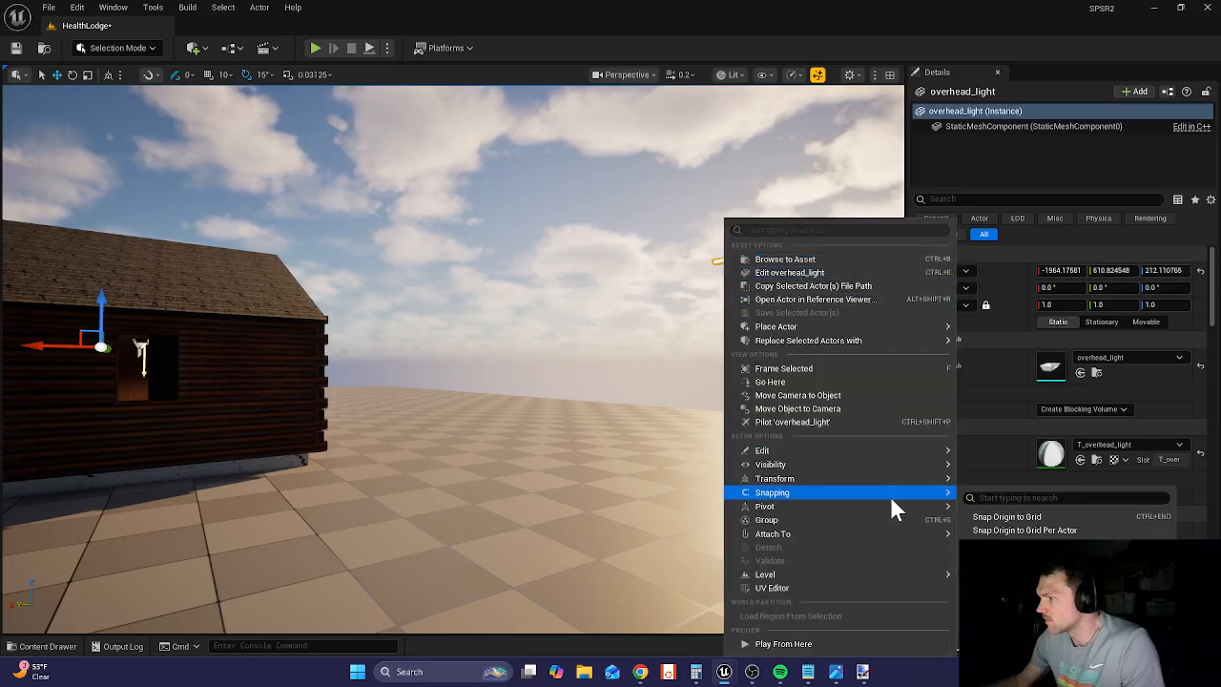
mouse_move(924, 506)
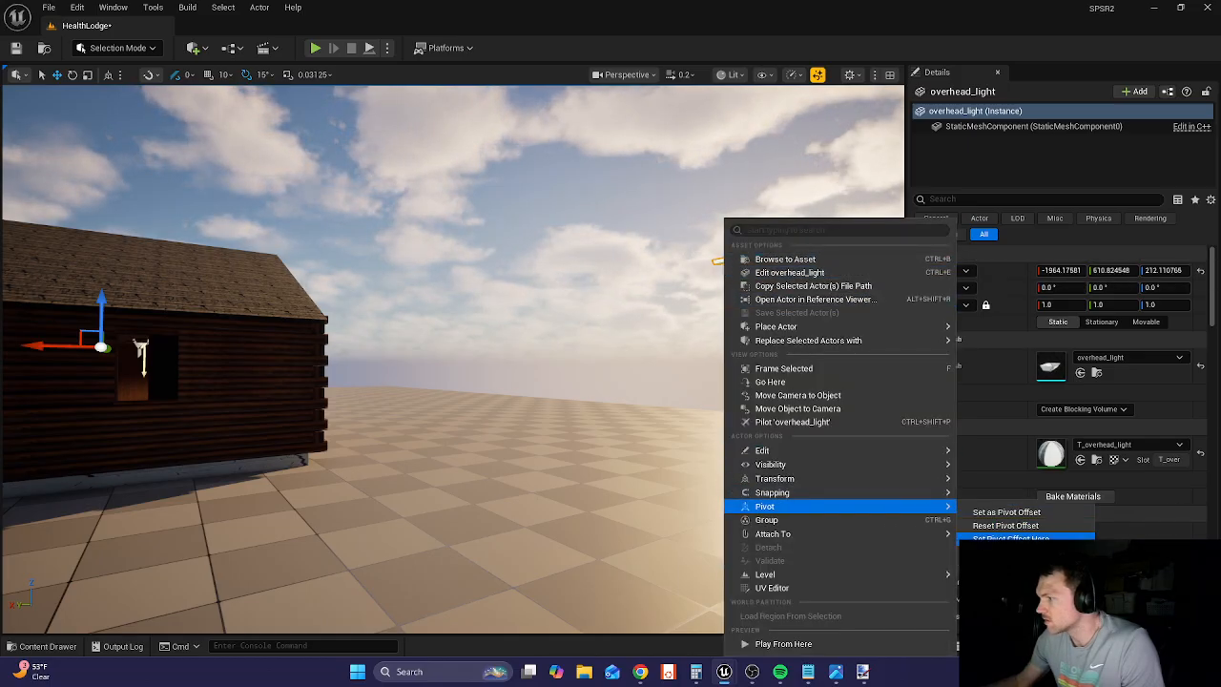
left_click(1011, 538)
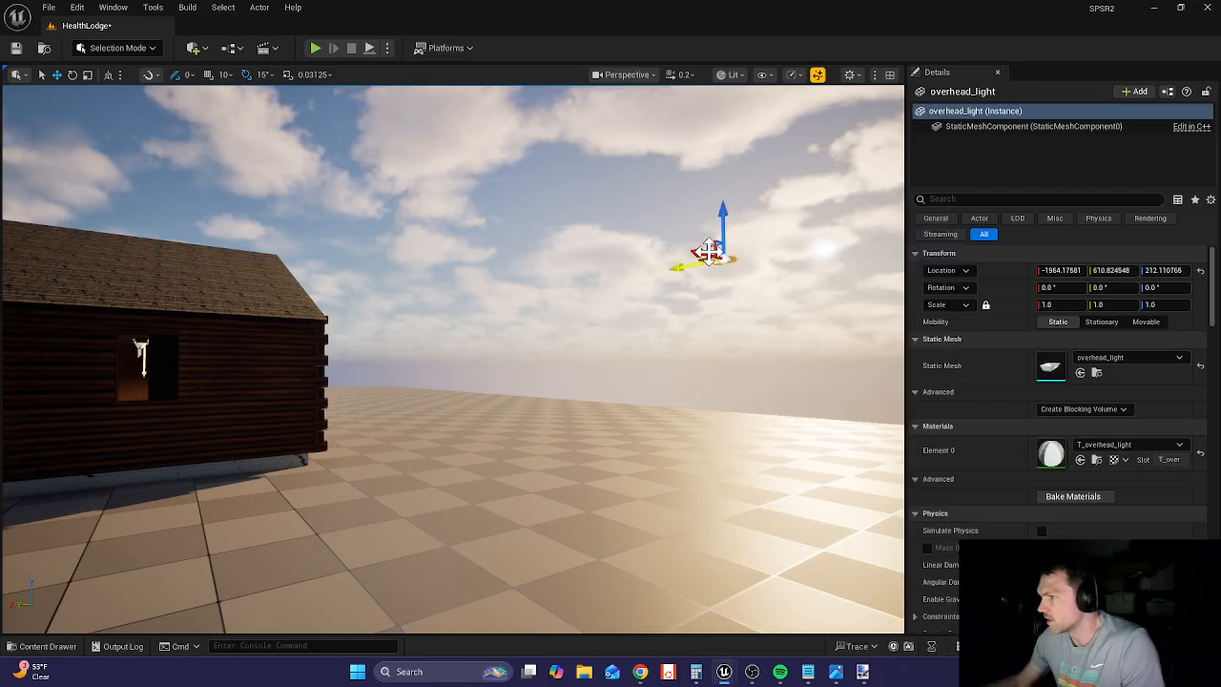
- Move the overhead light to about X -766, Y 6322, Z -113
left_click_drag(706, 253, 185, 402)
key("w")
right_click_drag(185, 401, 259, 436)
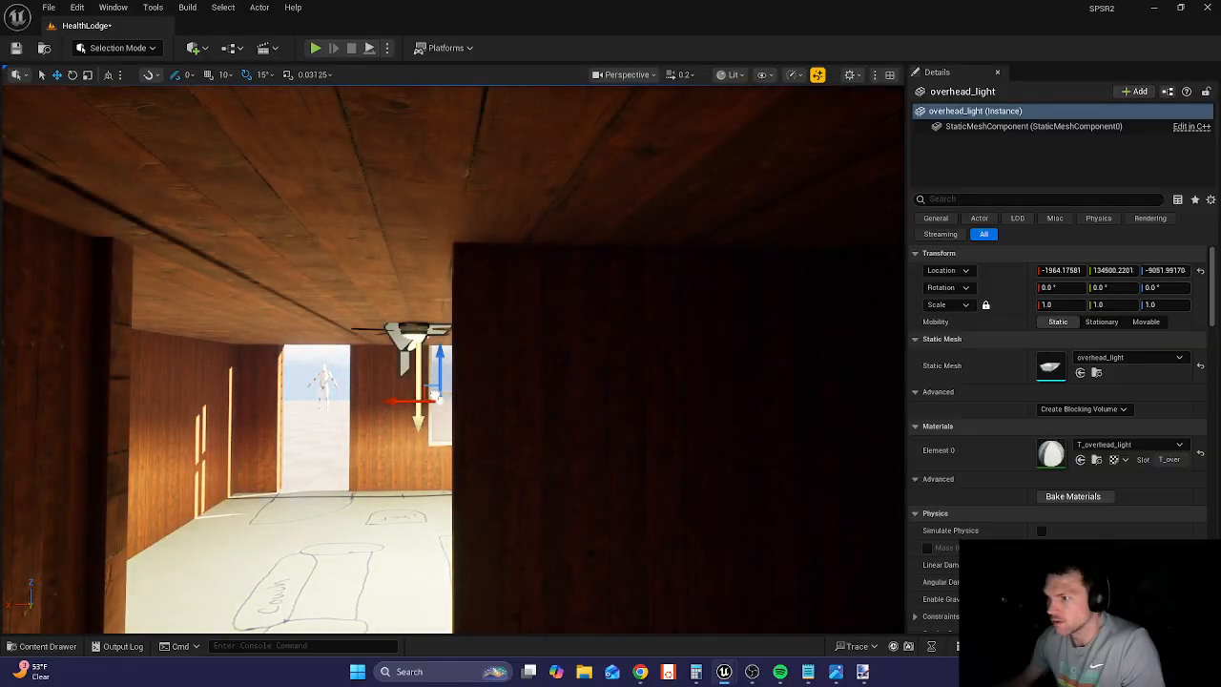
key("w")
right_click_drag(492, 460, 646, 467)
key("w")
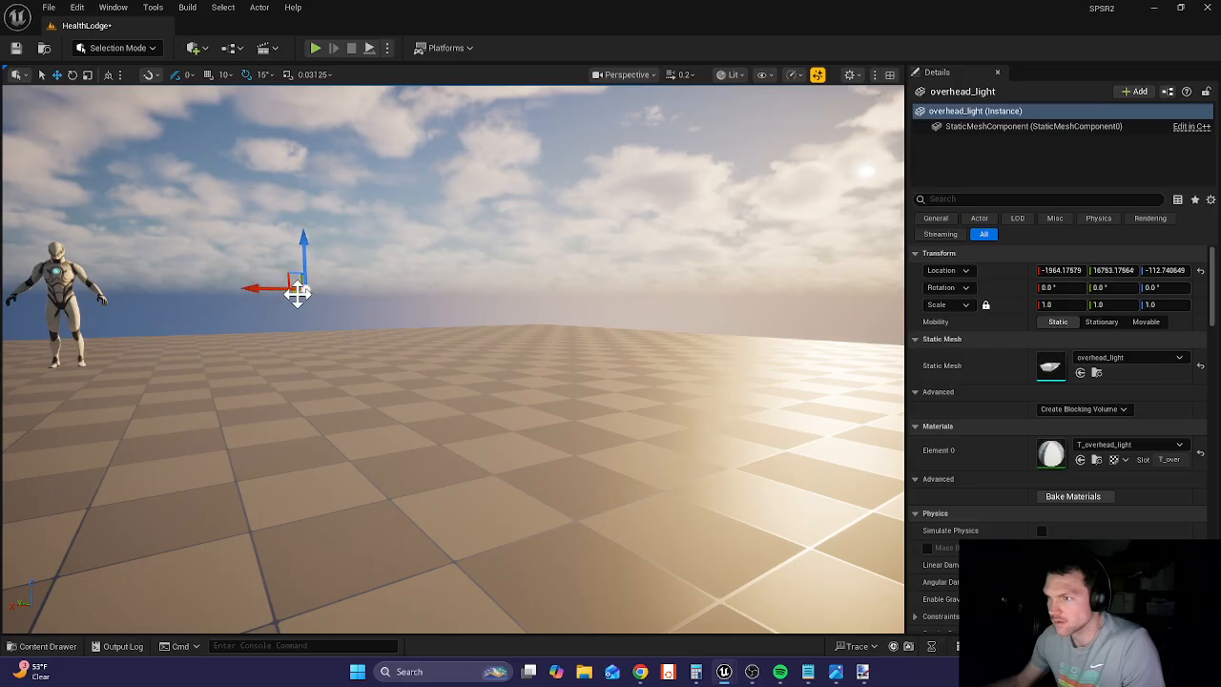
key("w")
right_click_drag(647, 468, 761, 421)
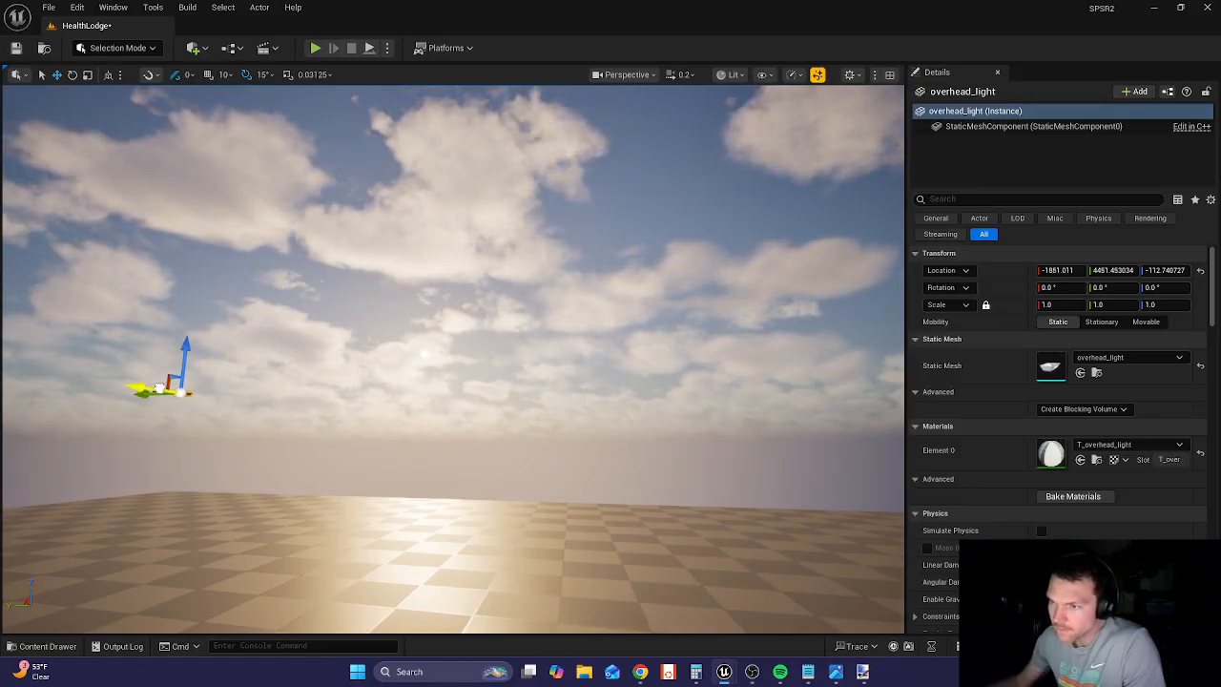
right_click_drag(278, 383, 105, 381)
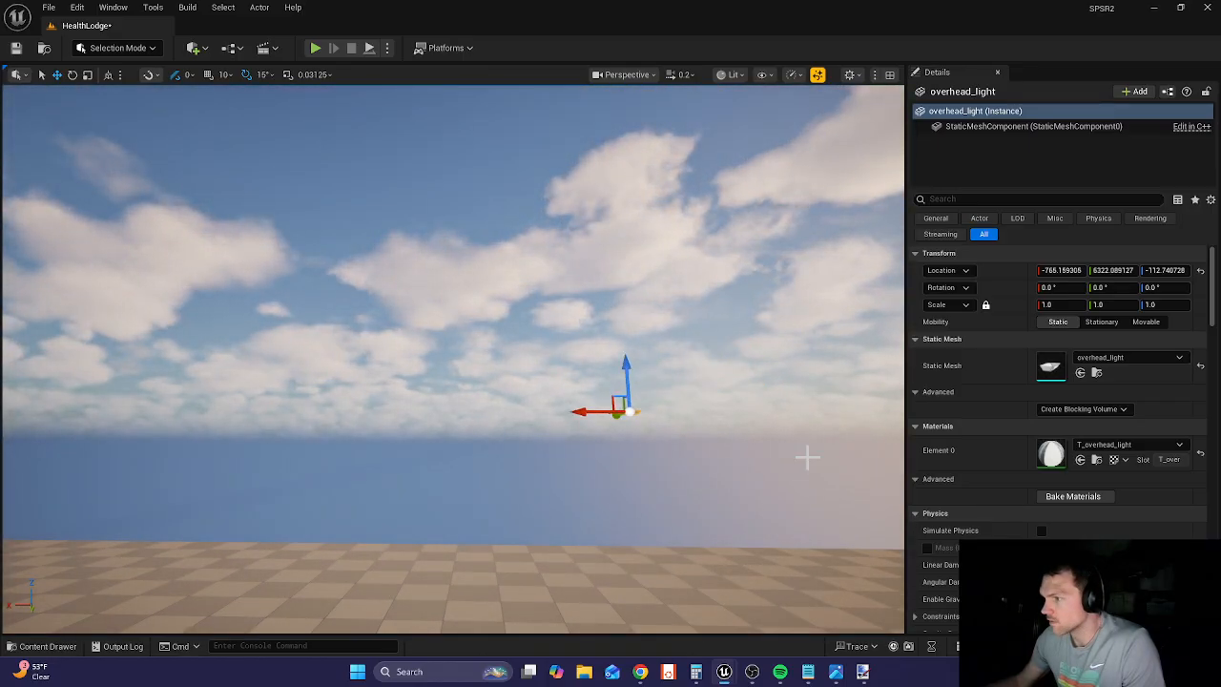
right_click_drag(807, 457, 786, 184)
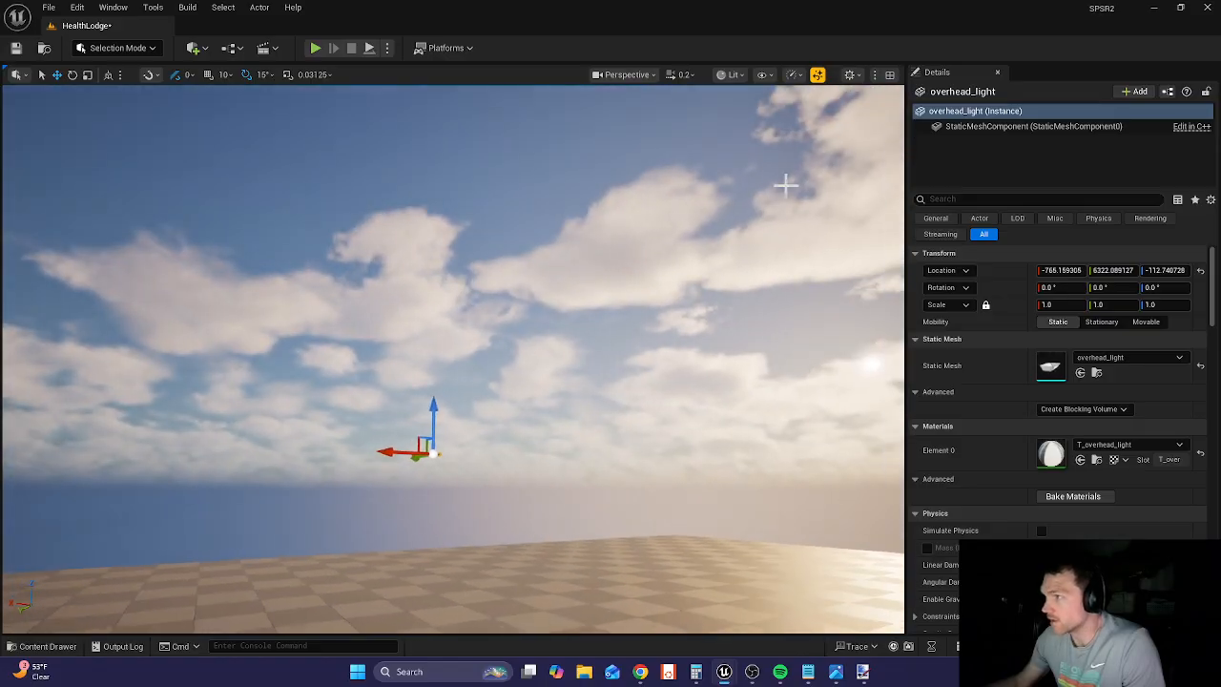
- Set the camera speed scalar to 5.0 and move the overhead light to about X 502, Y 5329
left_click(683, 74)
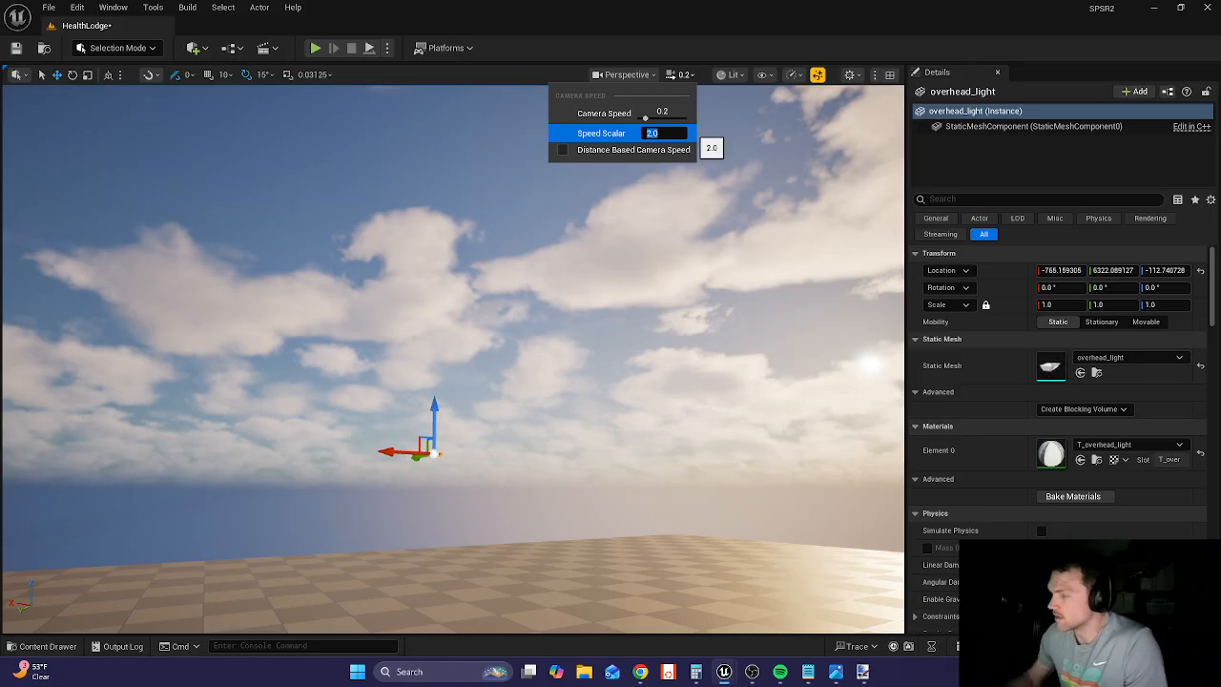
right_click_drag(592, 314, 878, 379)
key("w")
key("a")
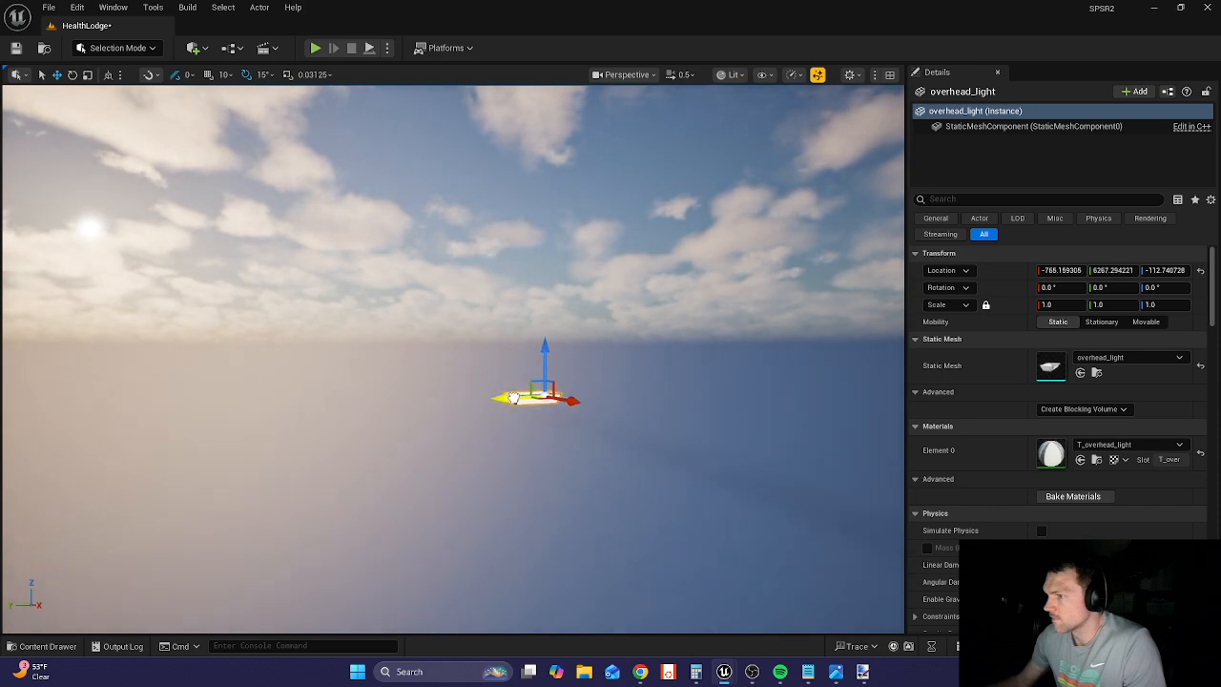
left_click_drag(513, 398, 755, 356)
right_click_drag(745, 277, 745, 277)
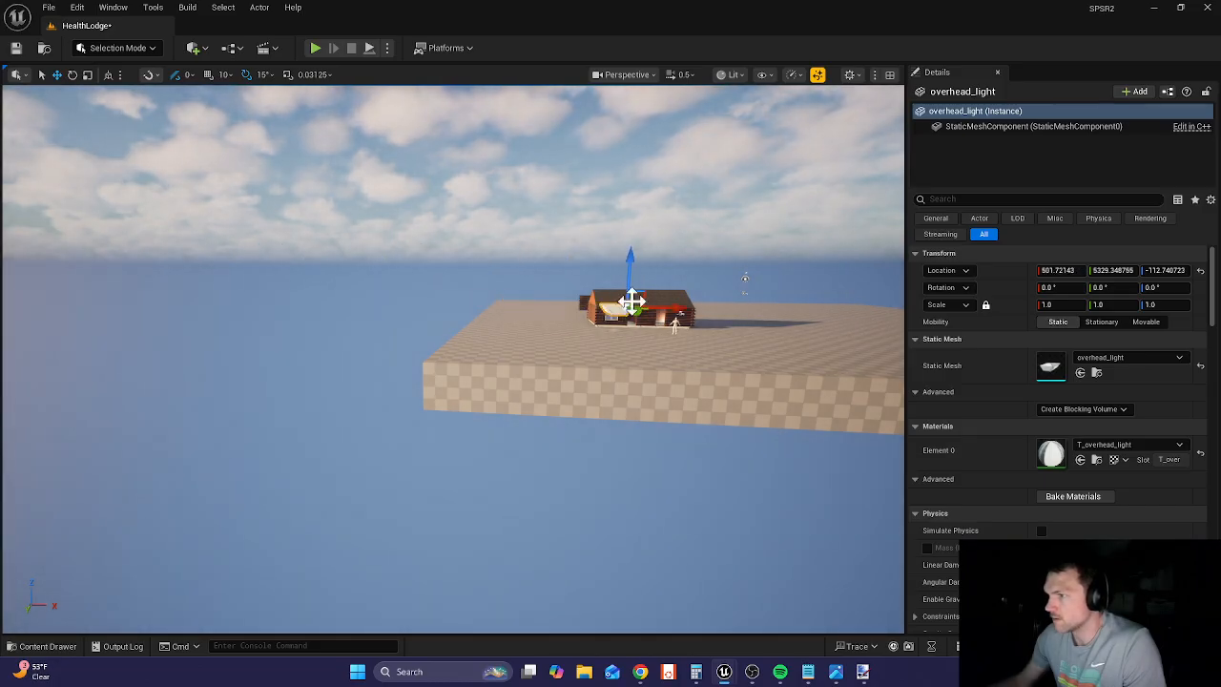
- Move the overhead light along Y to about 35, beside the lodge's gable end
key("w")
right_click_drag(631, 301, 811, 257)
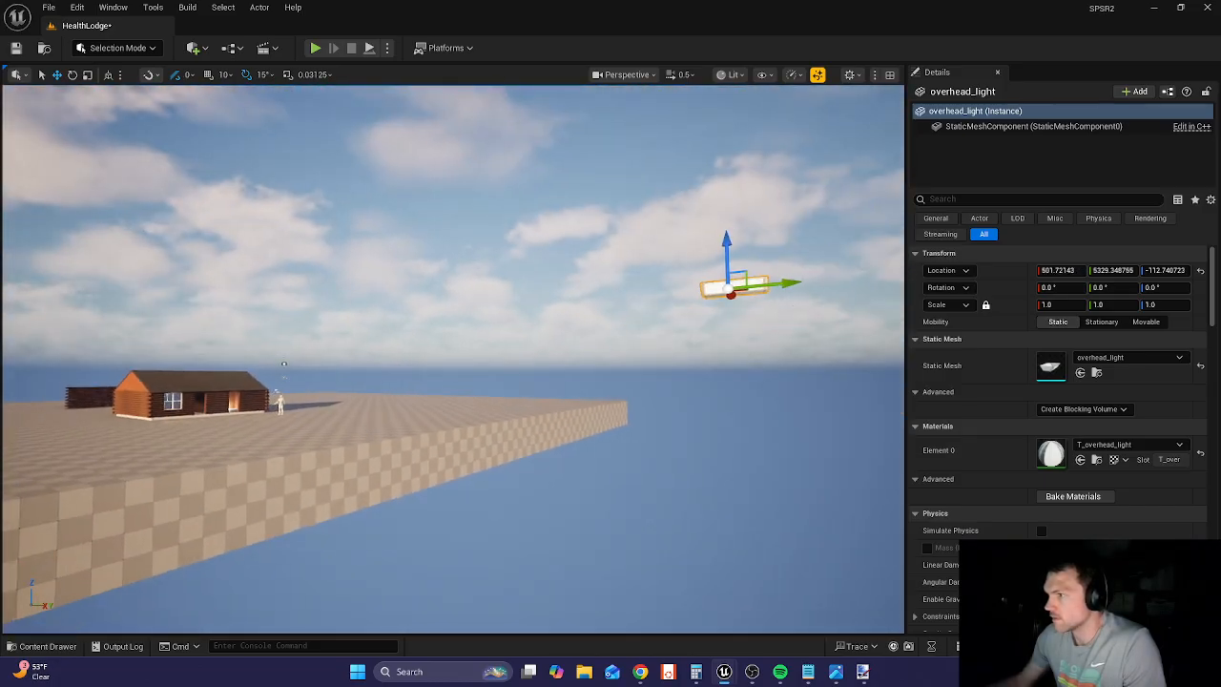
left_click_drag(795, 282, 211, 311)
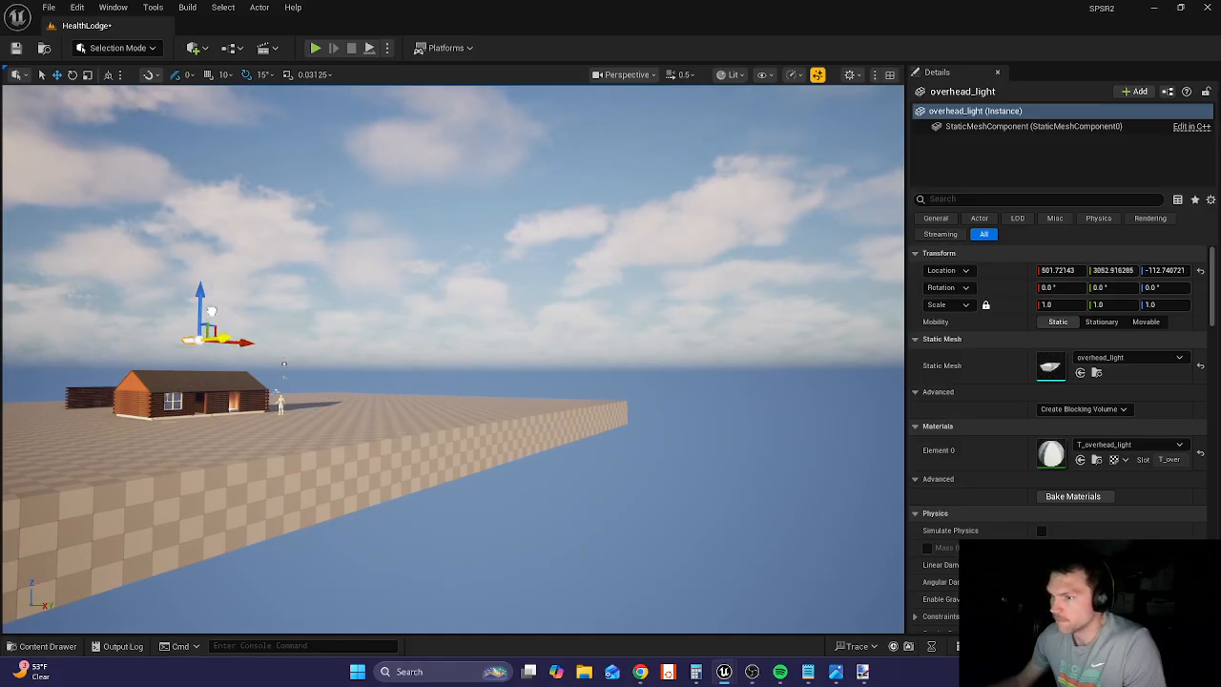
key("w")
right_click_drag(453, 358, 281, 373)
key("a")
right_click_drag(142, 334, 277, 300)
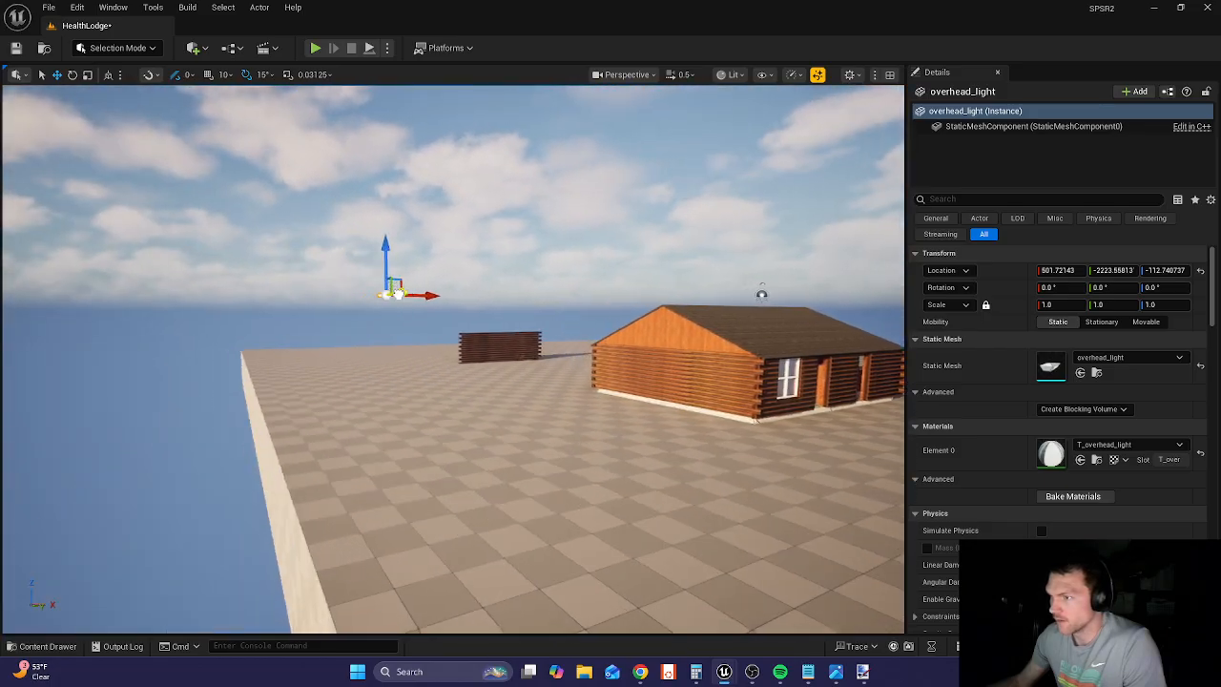
key("w")
right_click_drag(594, 308, 690, 286)
key("s")
right_click_drag(539, 214, 534, 214)
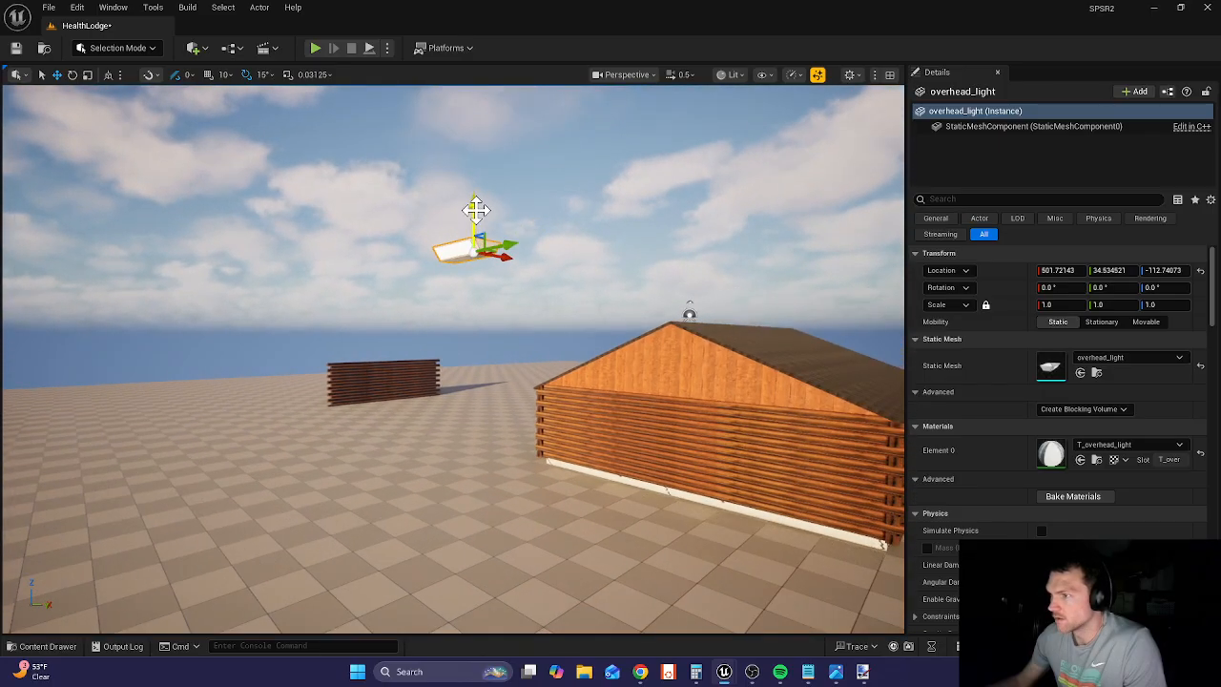
- Move the overhead light into the lodge interior at about X 1312 and Z -530
left_click_drag(475, 222, 635, 396)
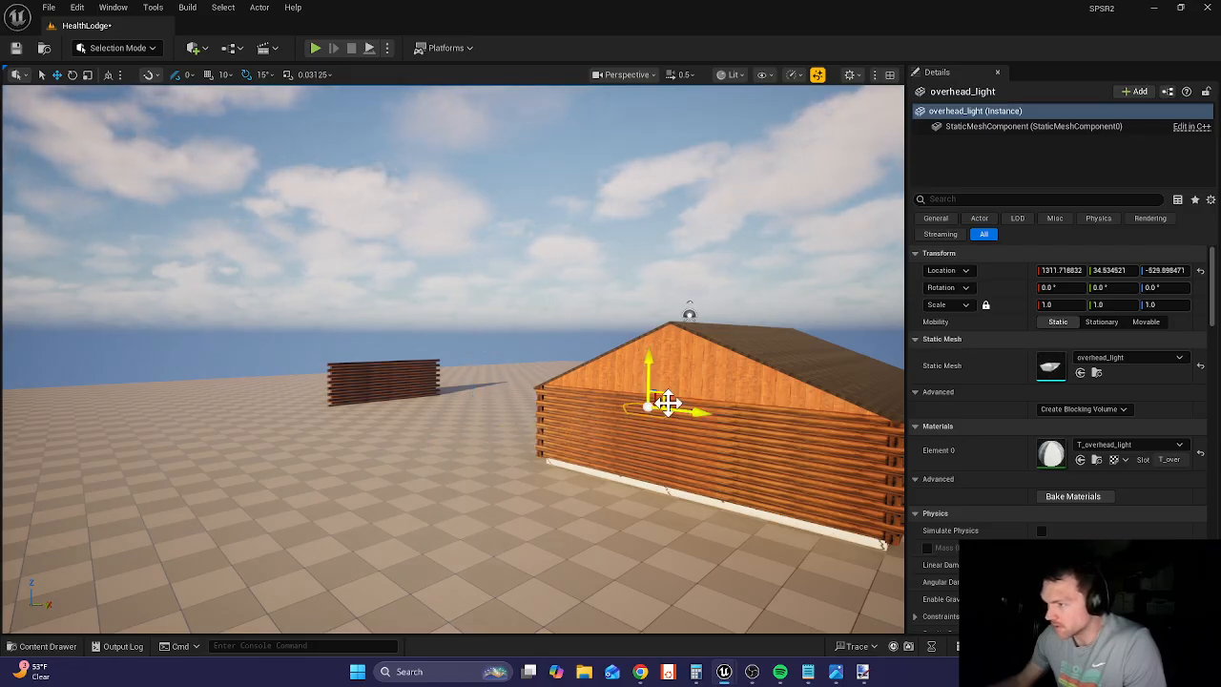
key("w")
right_click_drag(667, 402, 1154, 334)
key("s")
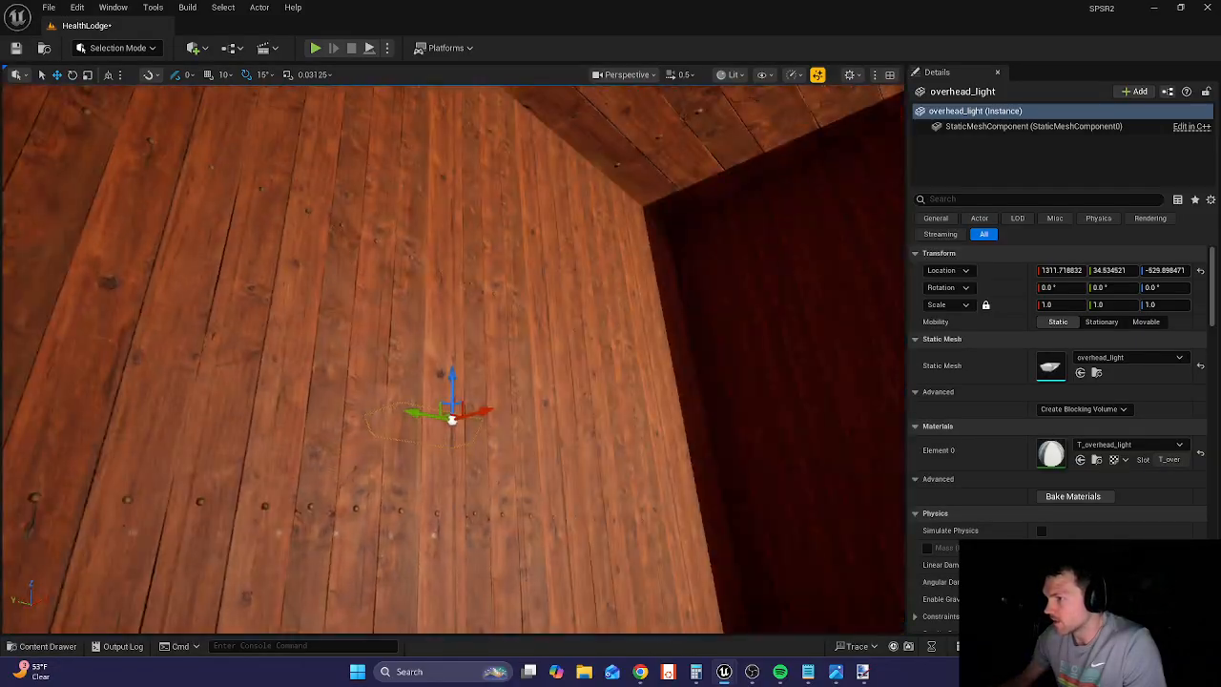
key("w")
mouse_move(757, 384)
right_mouse_down()
mouse_move(763, 358)
mouse_move(772, 381)
mouse_move(757, 384)
right_mouse_up()
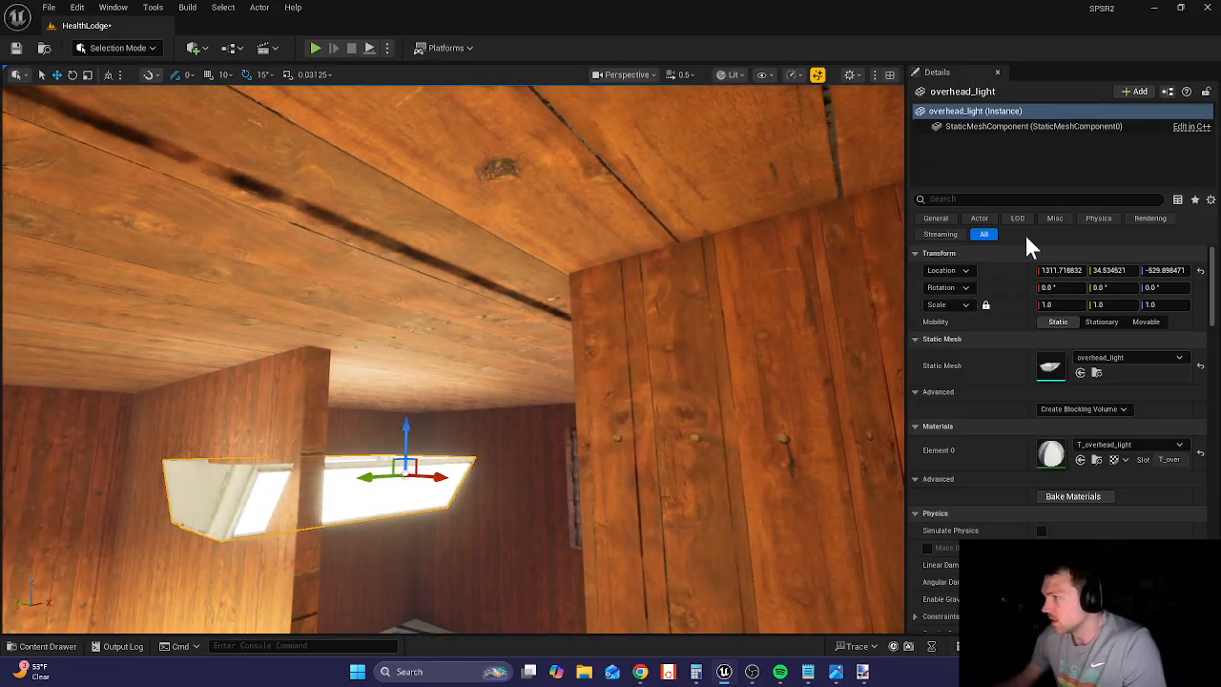
- Set the camera speed scalar to 1.0 for finer movement inside the room
left_click(684, 74)
left_click(663, 132)
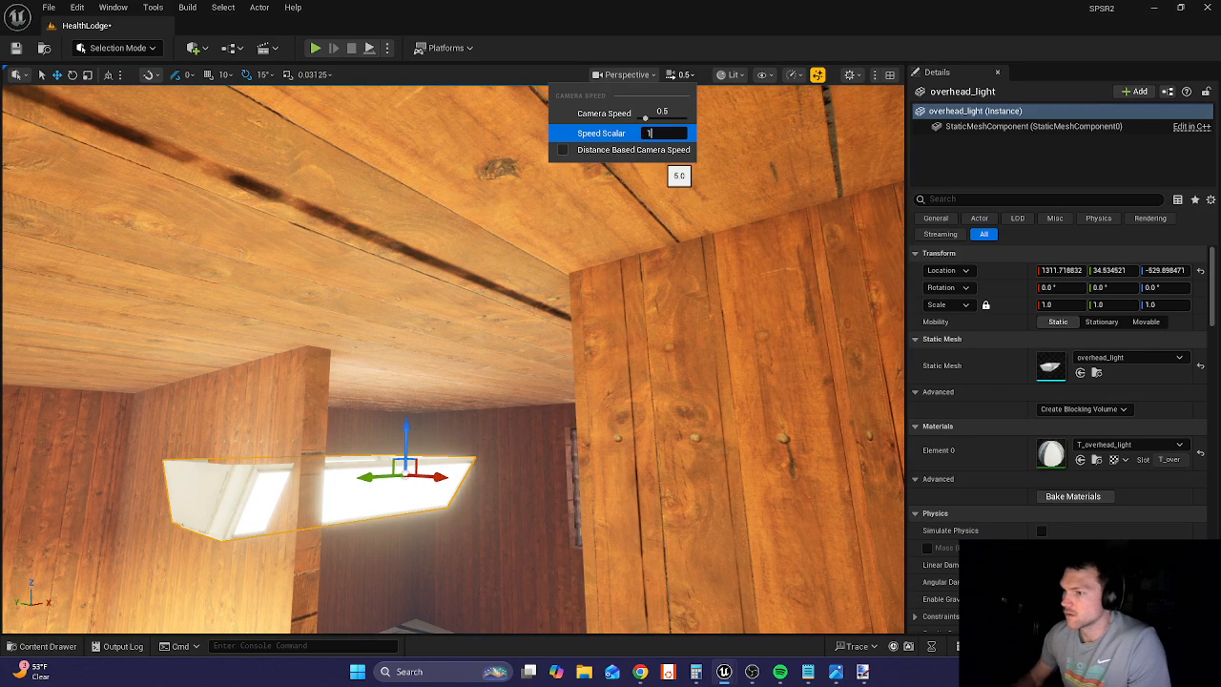
type("r")
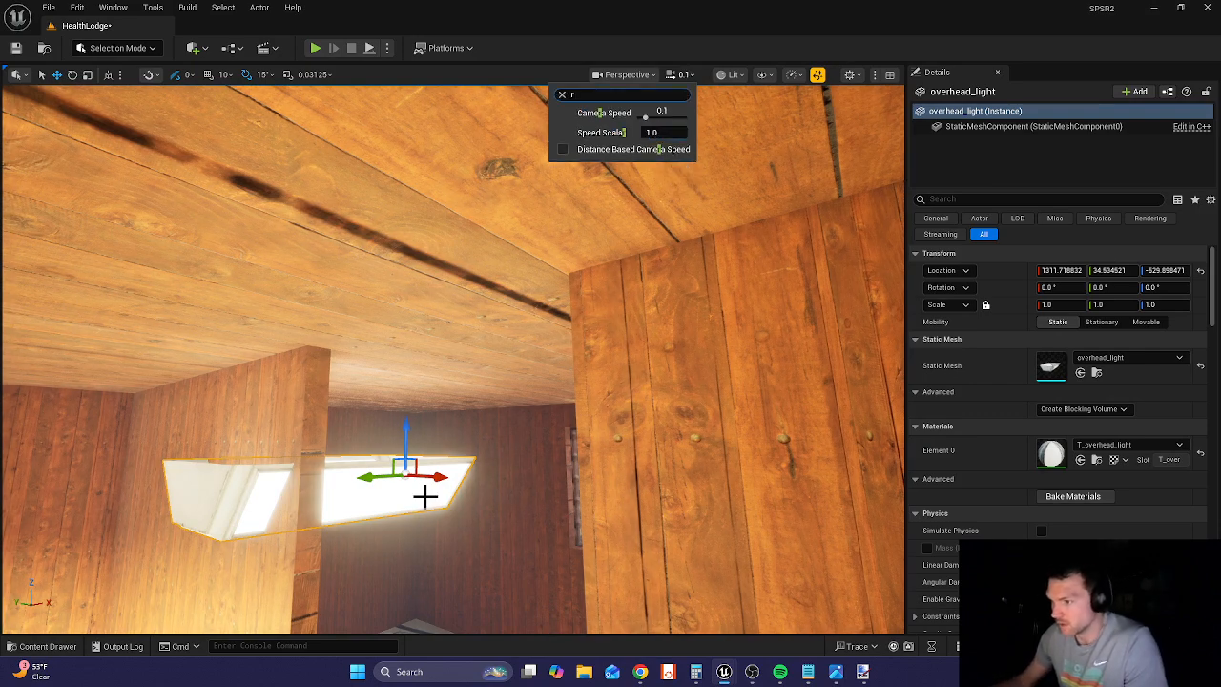
- Select the overhead light inside the lodge again and open its actor options at the mesh
left_click(402, 496)
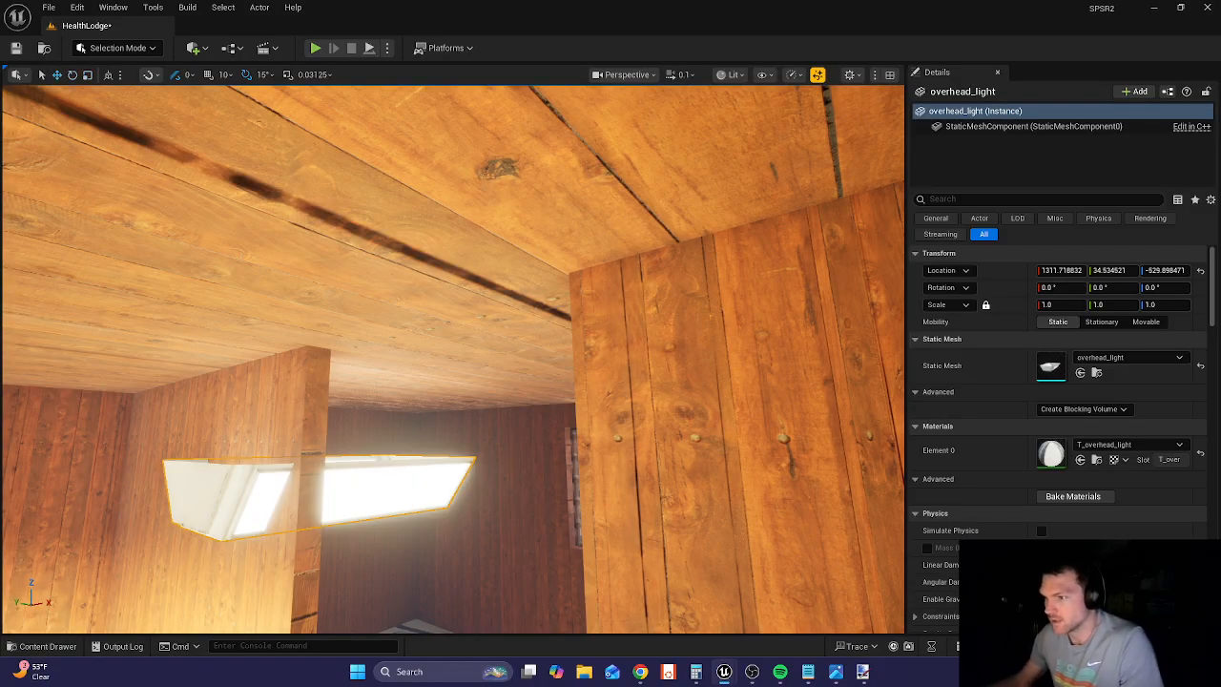
right_click_drag(440, 528, 406, 553)
right_click(478, 409)
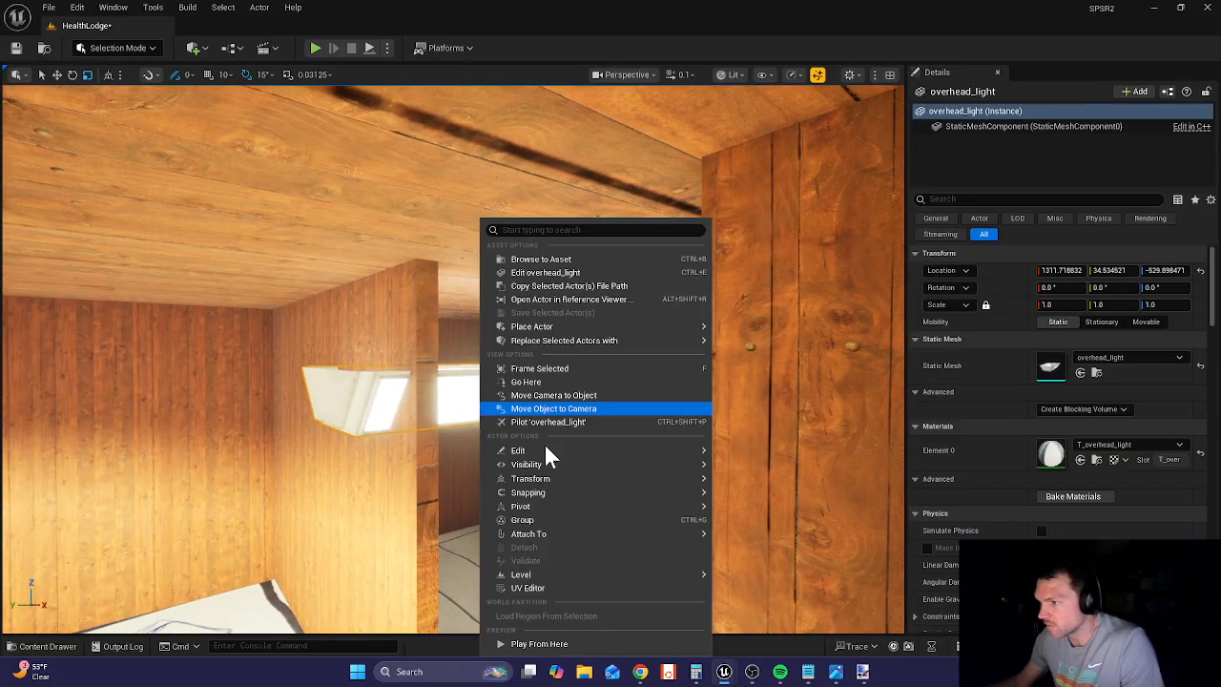
- Offset the overhead light's pivot onto the fixture and scale the fixture down uniformly to about 0.30
mouse_move(594, 492)
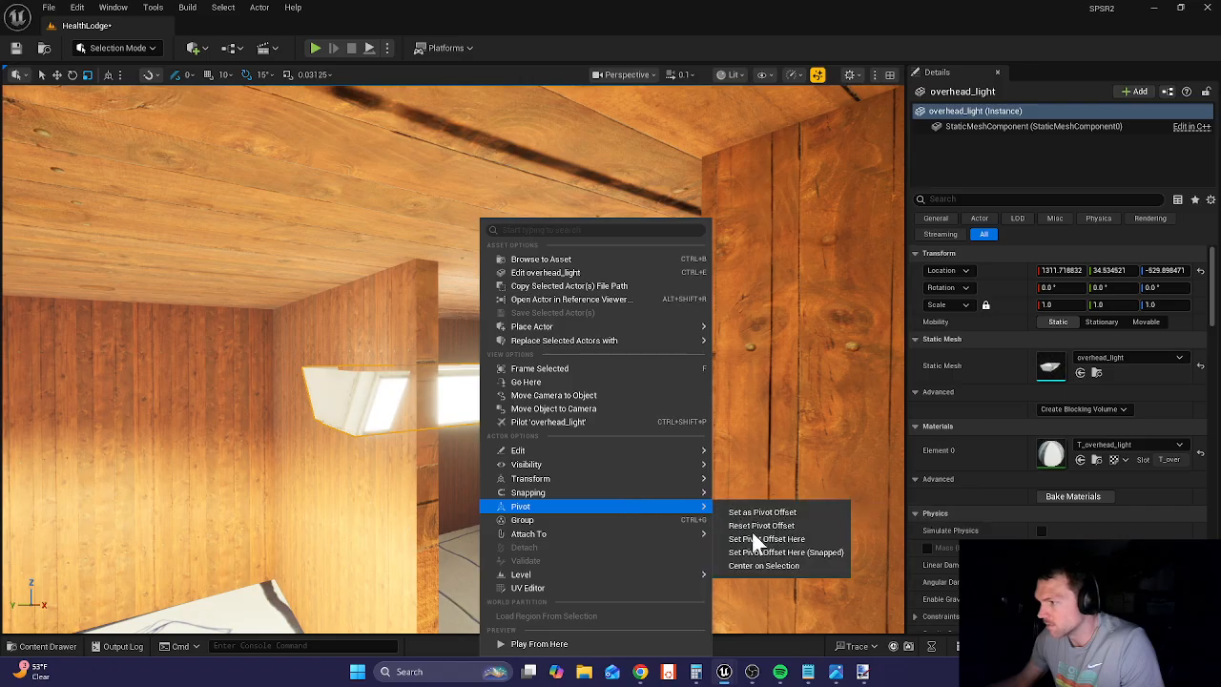
left_click(760, 553)
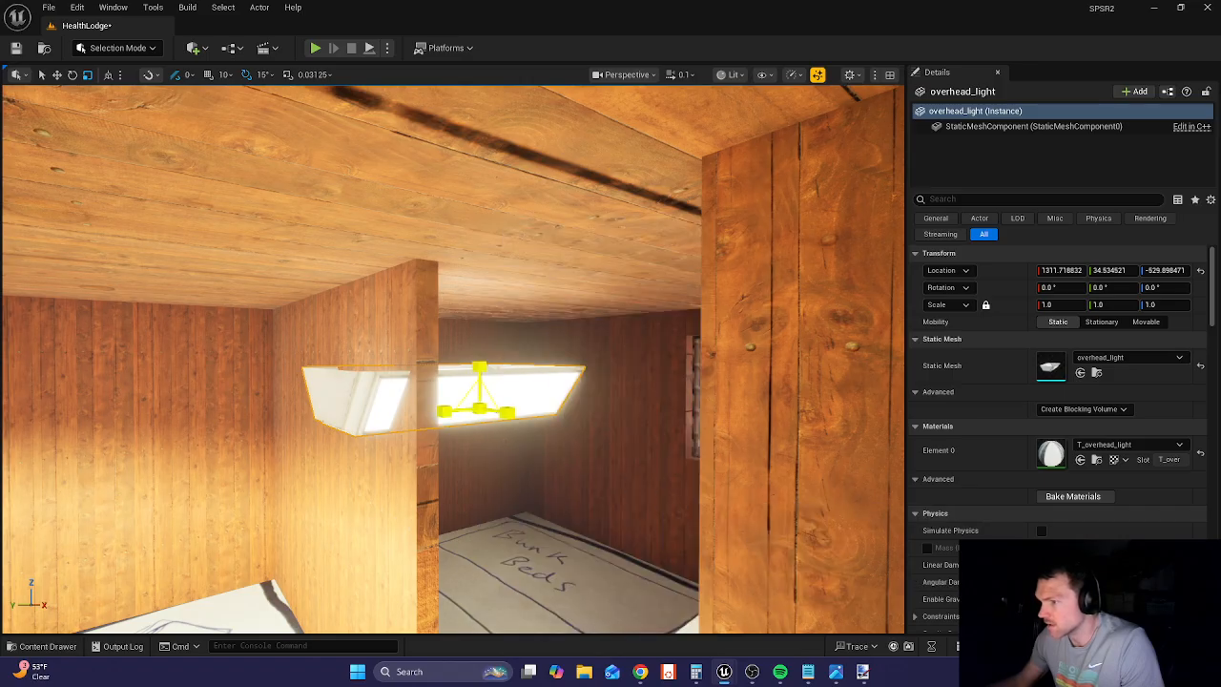
left_click_drag(479, 410, 434, 451)
key("w")
- Move the overhead light off the back wall to about X -967 and Y 424, in line with the doorway
right_click_drag(513, 508, 561, 509)
key("e")
key("w")
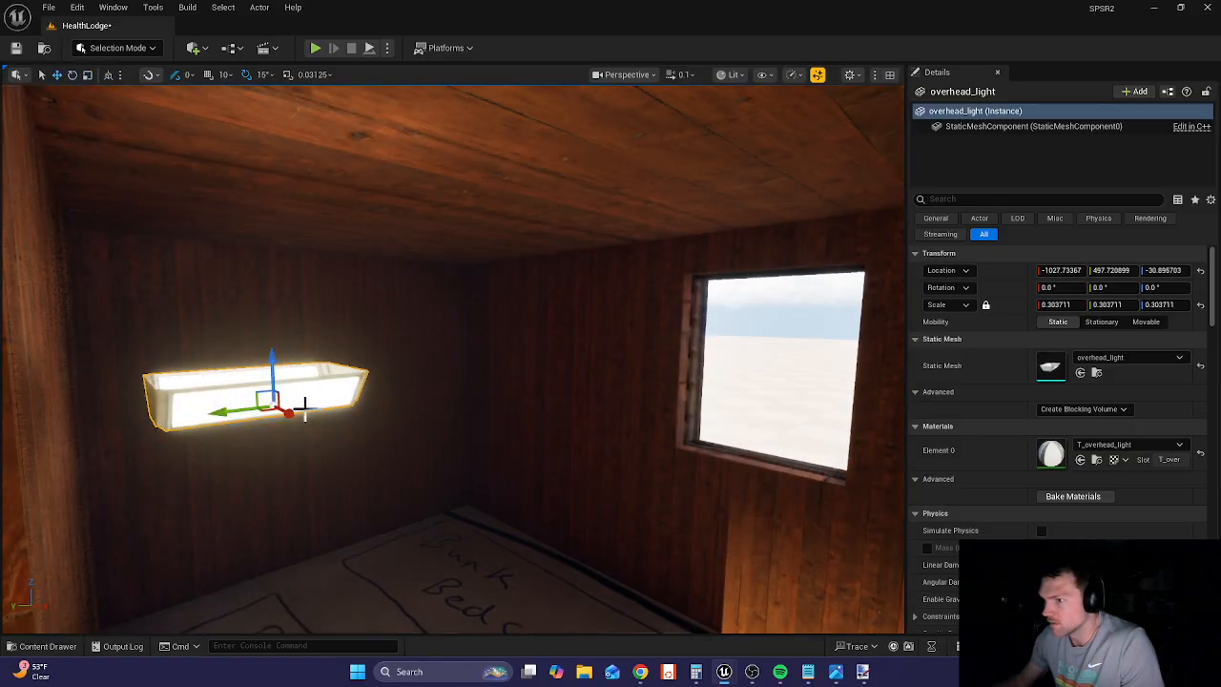
left_click_drag(293, 419, 528, 516)
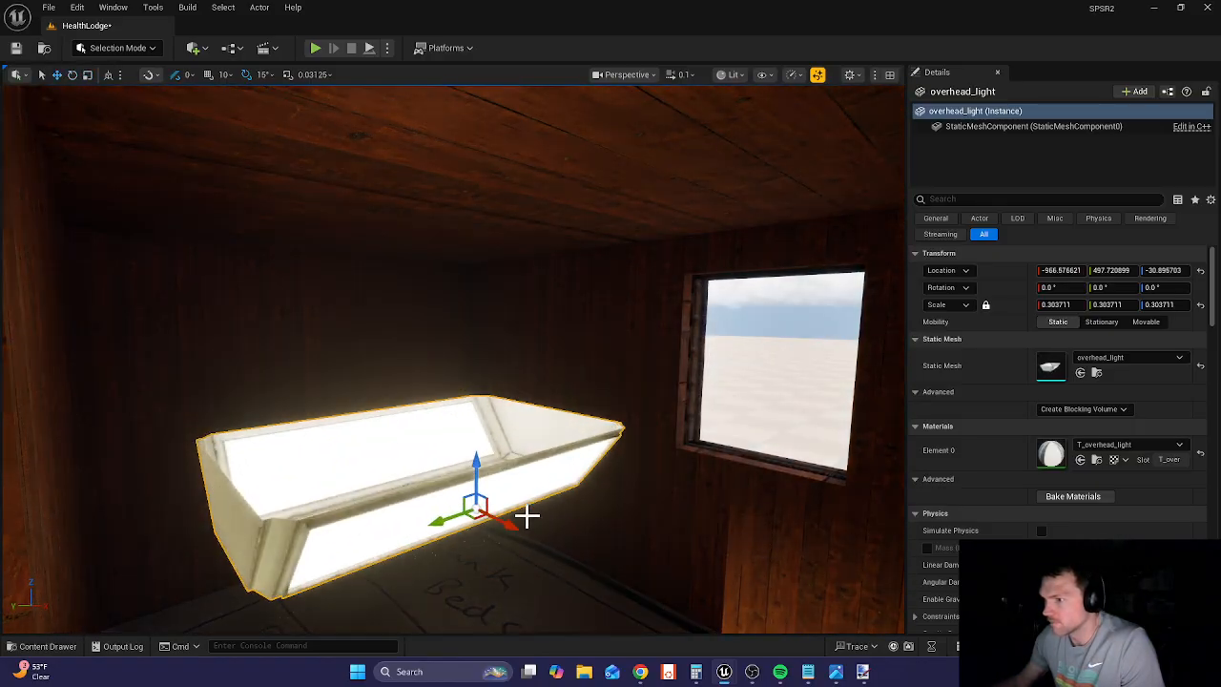
key("w")
right_click_drag(626, 426, 639, 425)
key("s")
left_click_drag(663, 401, 368, 420)
right_click_drag(327, 450, 327, 449)
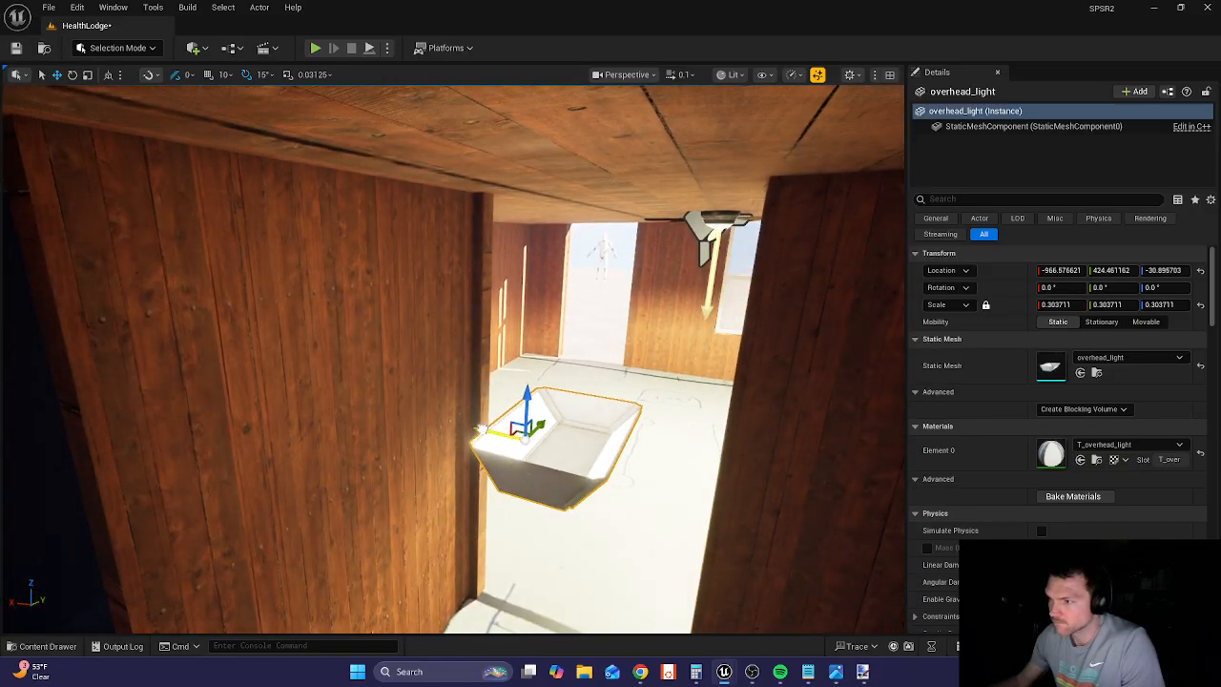
- Shift the overhead light along X to about -821, into the narrow dark room beside the doorway
left_click_drag(482, 429, 184, 382)
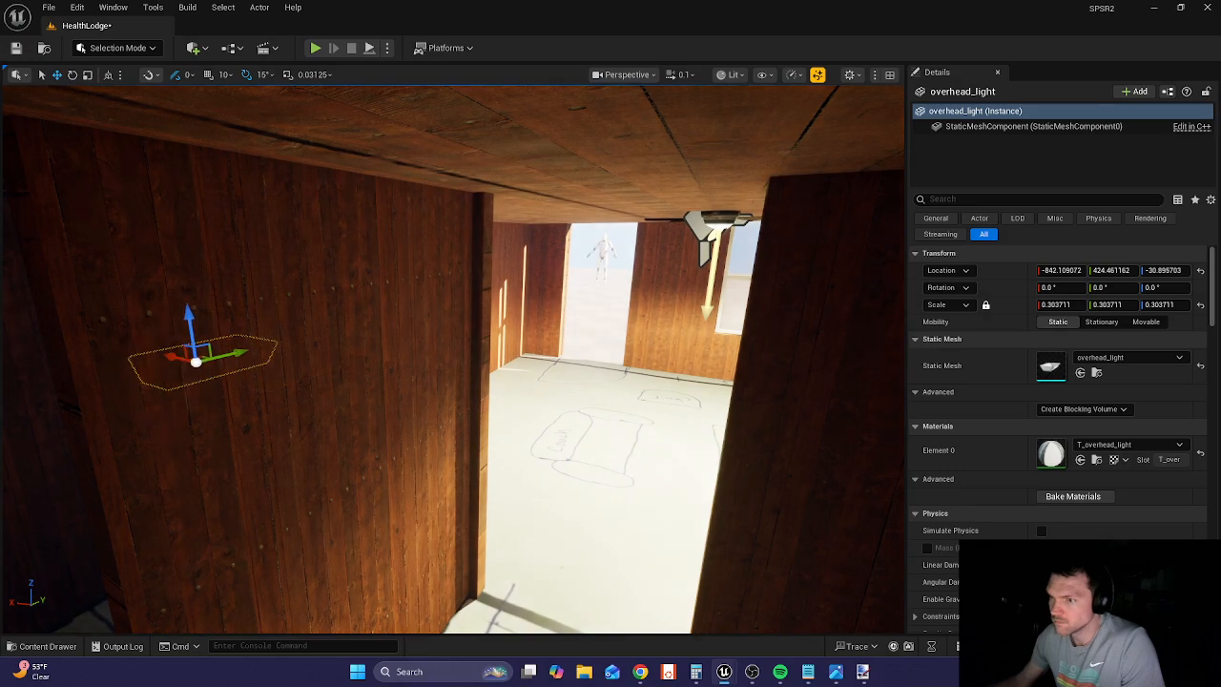
right_click_drag(219, 401, 219, 400)
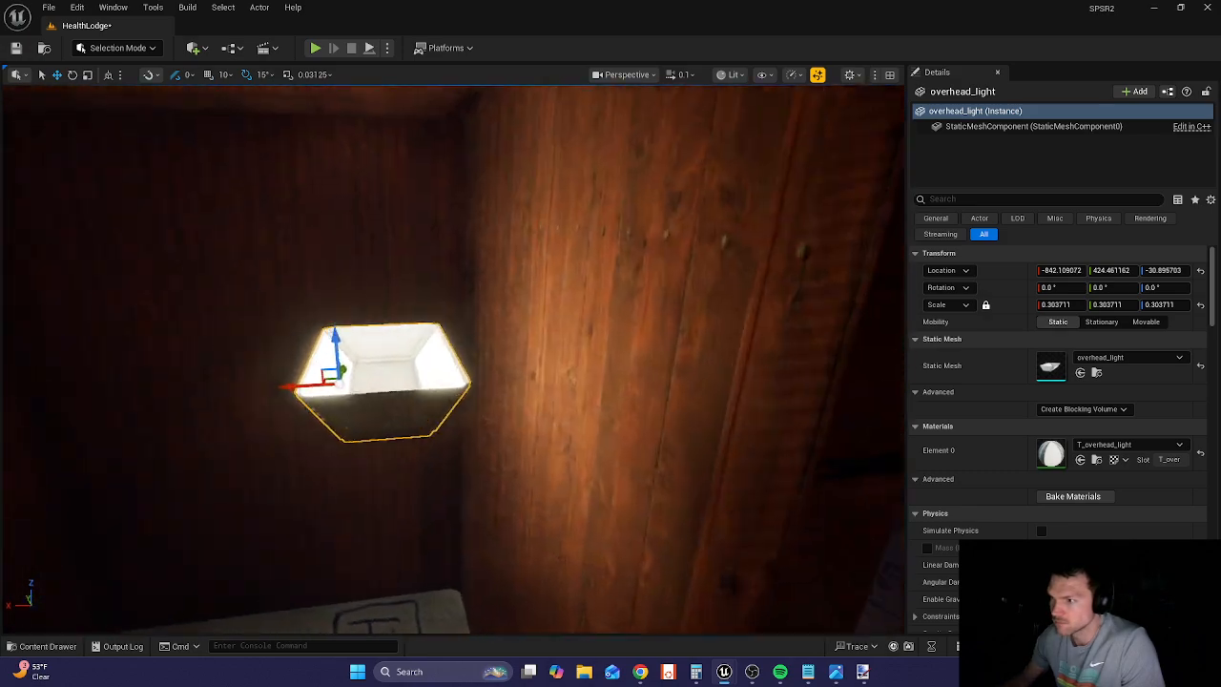
right_click_drag(293, 398, 293, 399)
left_click_drag(294, 387, 162, 393)
right_click_drag(162, 394, 162, 394)
right_click_drag(342, 392, 342, 392)
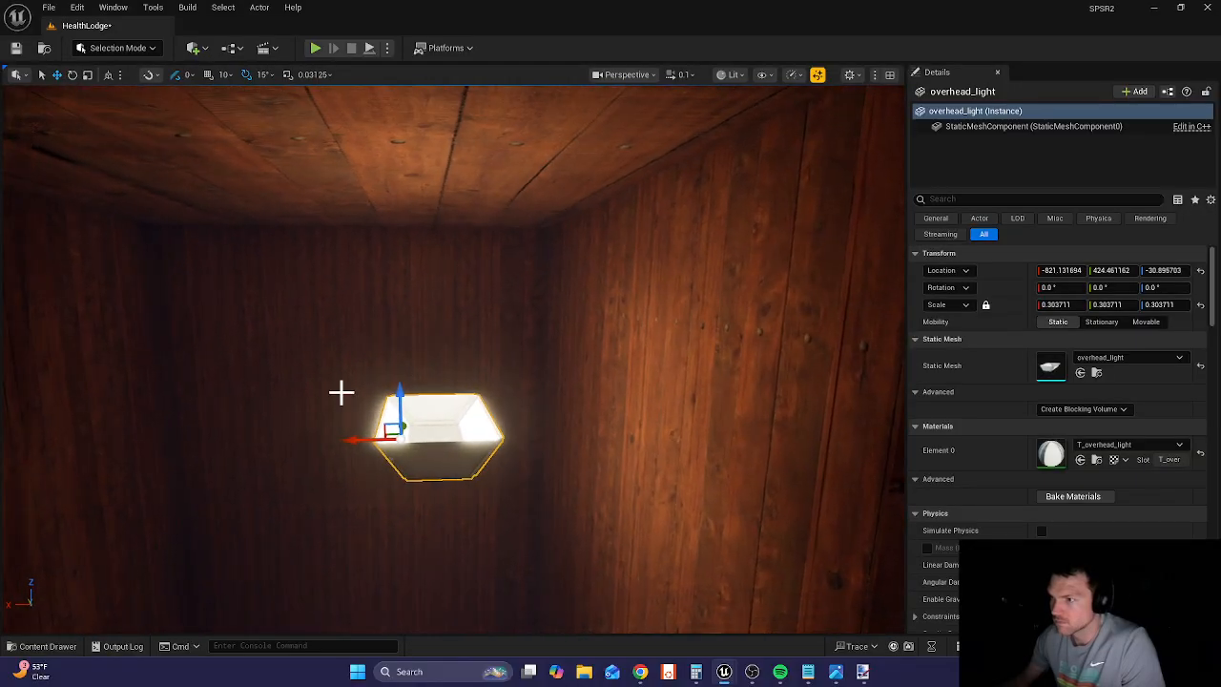
- Raise the overhead light to the narrow room's ceiling and center it at about X -802, Y 398, Z 26
left_click_drag(400, 402, 420, 148)
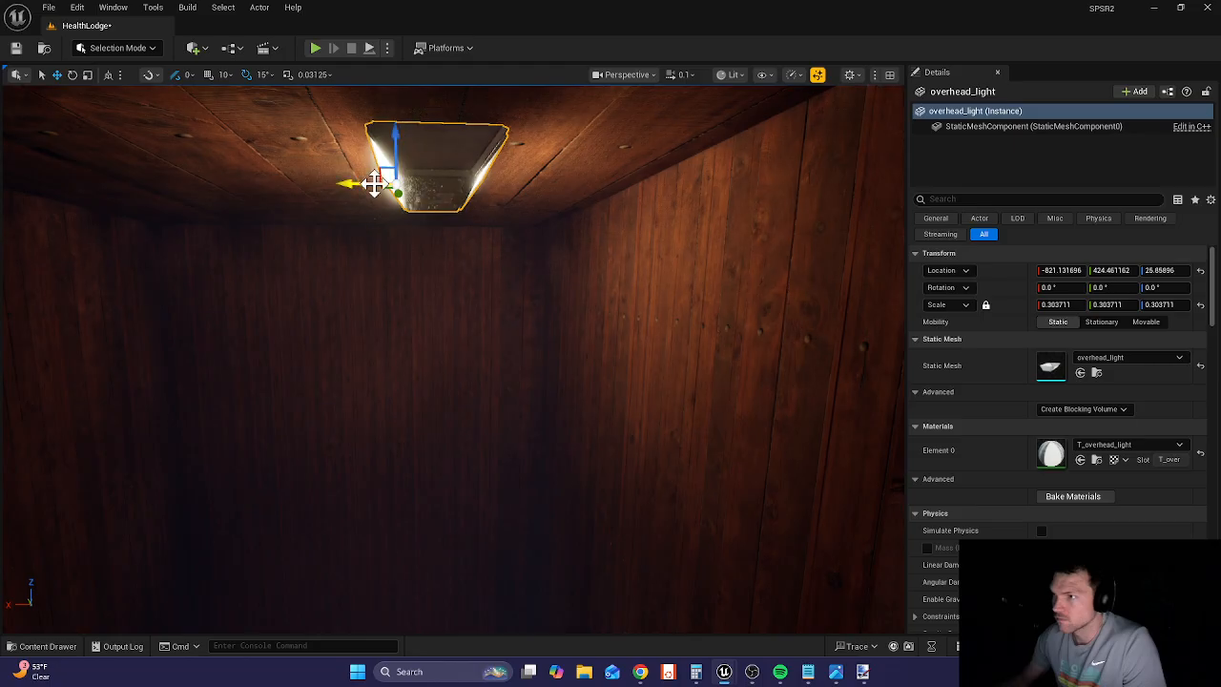
left_click_drag(373, 183, 279, 172)
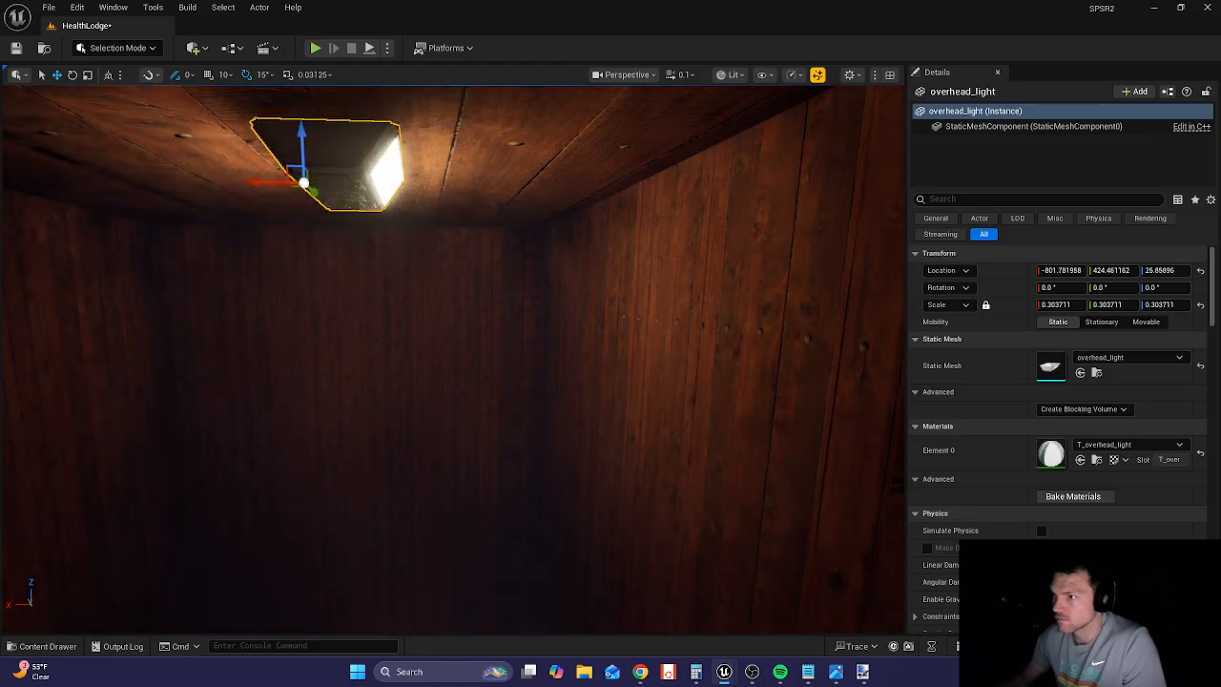
right_click_drag(419, 286, 333, 281)
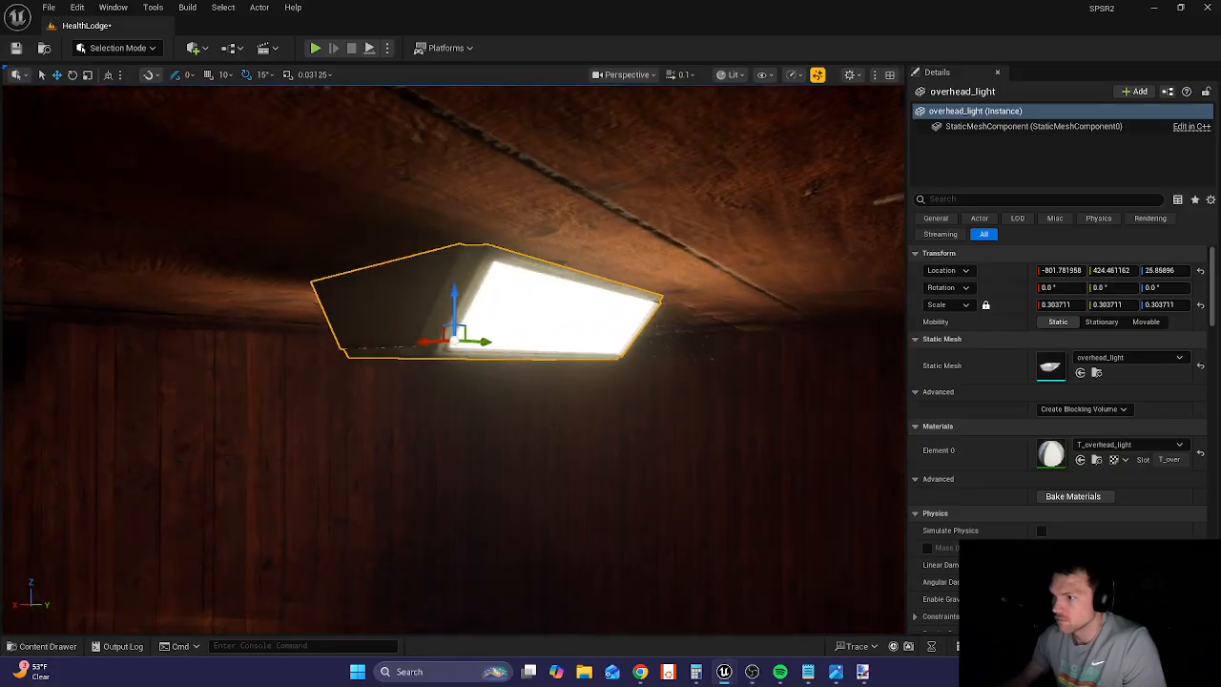
right_click_drag(467, 342, 480, 345)
left_click_drag(480, 343, 298, 330)
right_click_drag(411, 365, 202, 384)
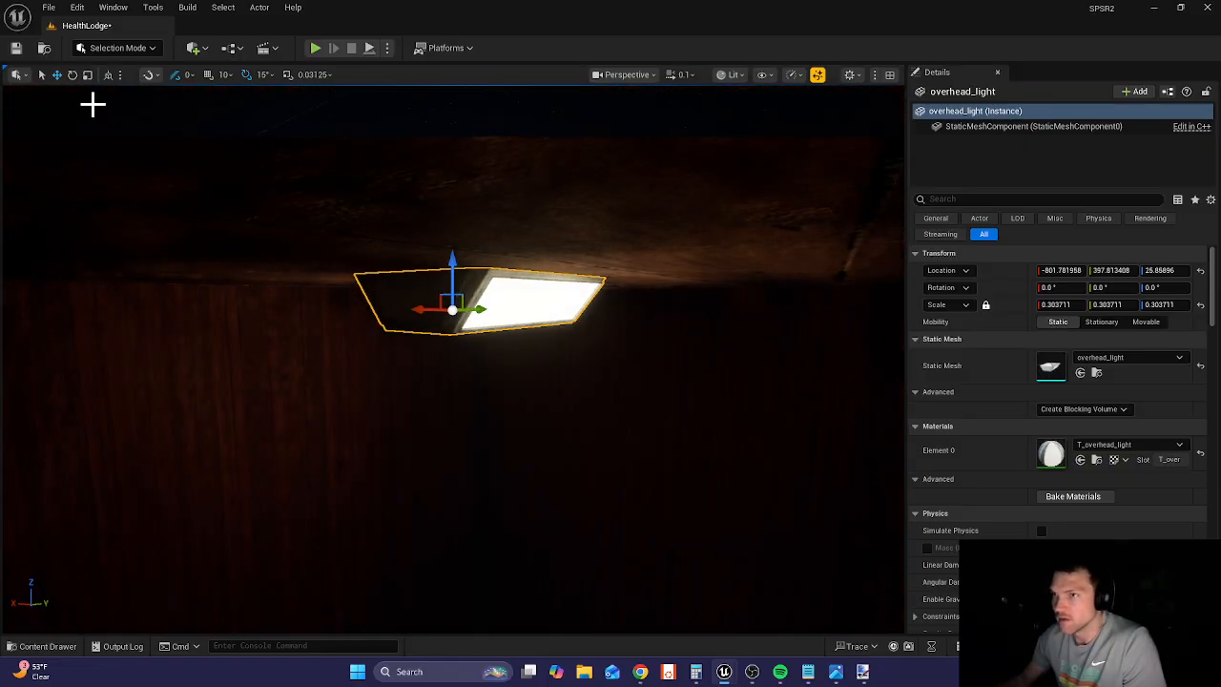
left_click(193, 49)
mouse_move(276, 182)
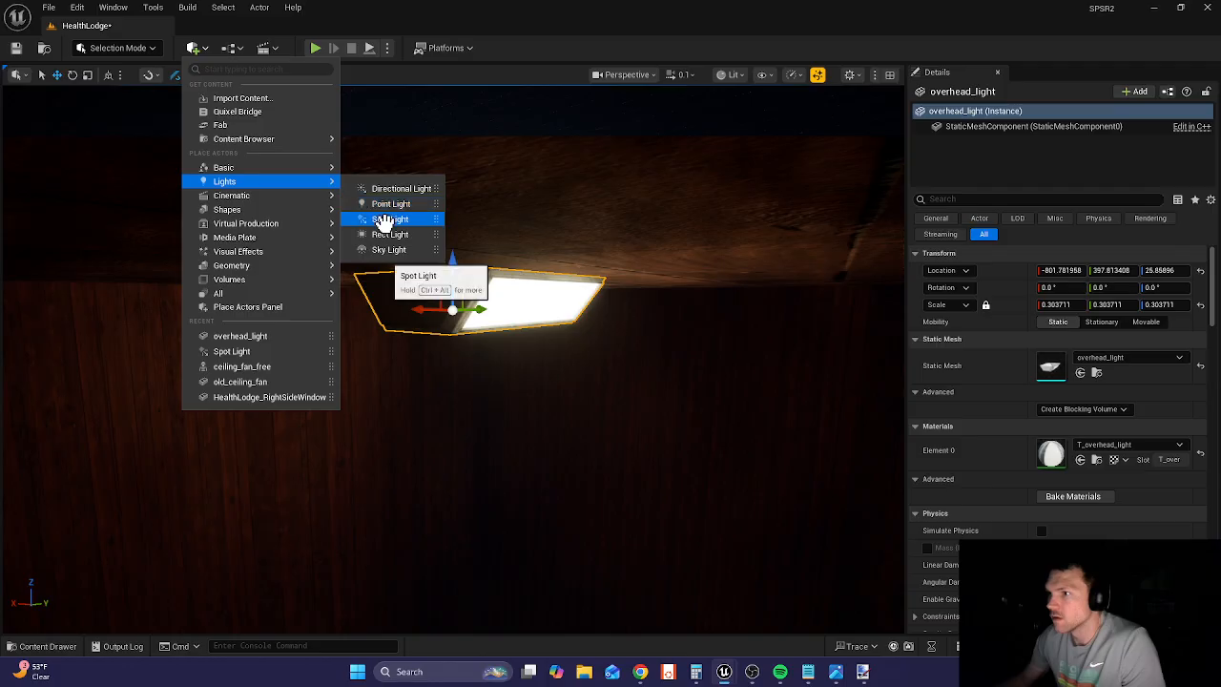
left_click_drag(400, 219, 523, 425)
left_click(448, 474)
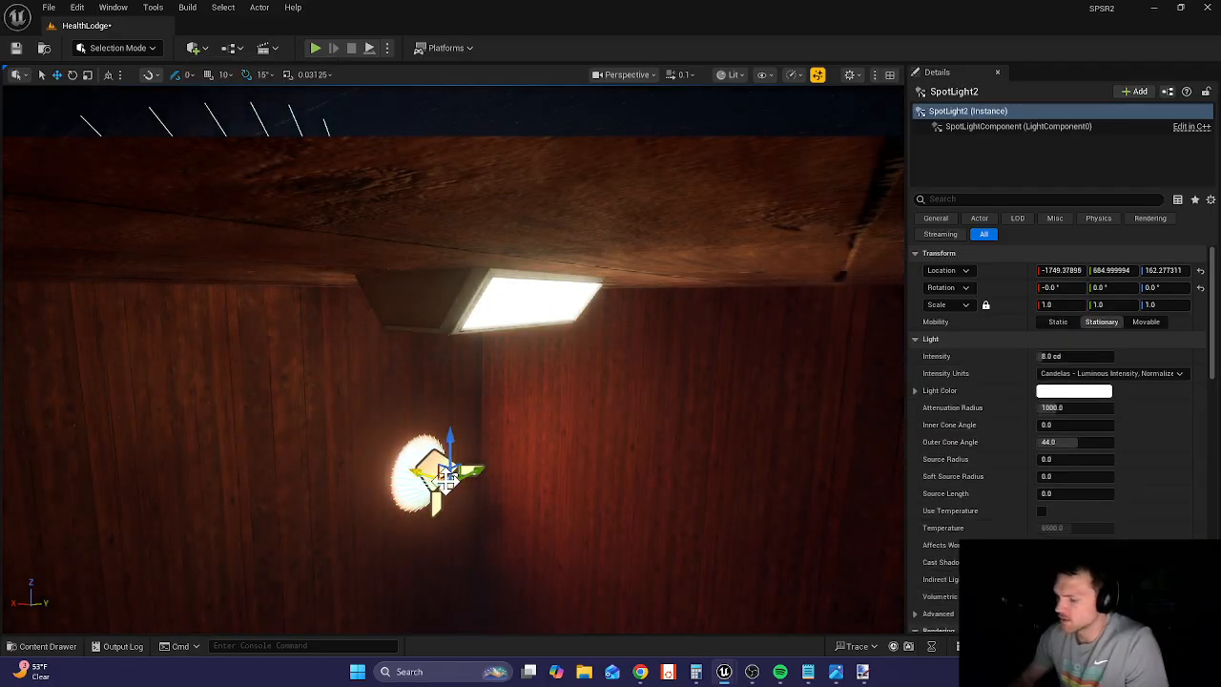
key("Delete")
- Duplicate the ceiling fan's spot light and move the copy into the narrow room, to about X -1741 and Y 674
right_click_drag(441, 480, 630, 477)
key("d")
right_click_drag(491, 391, 587, 415)
left_click(506, 327)
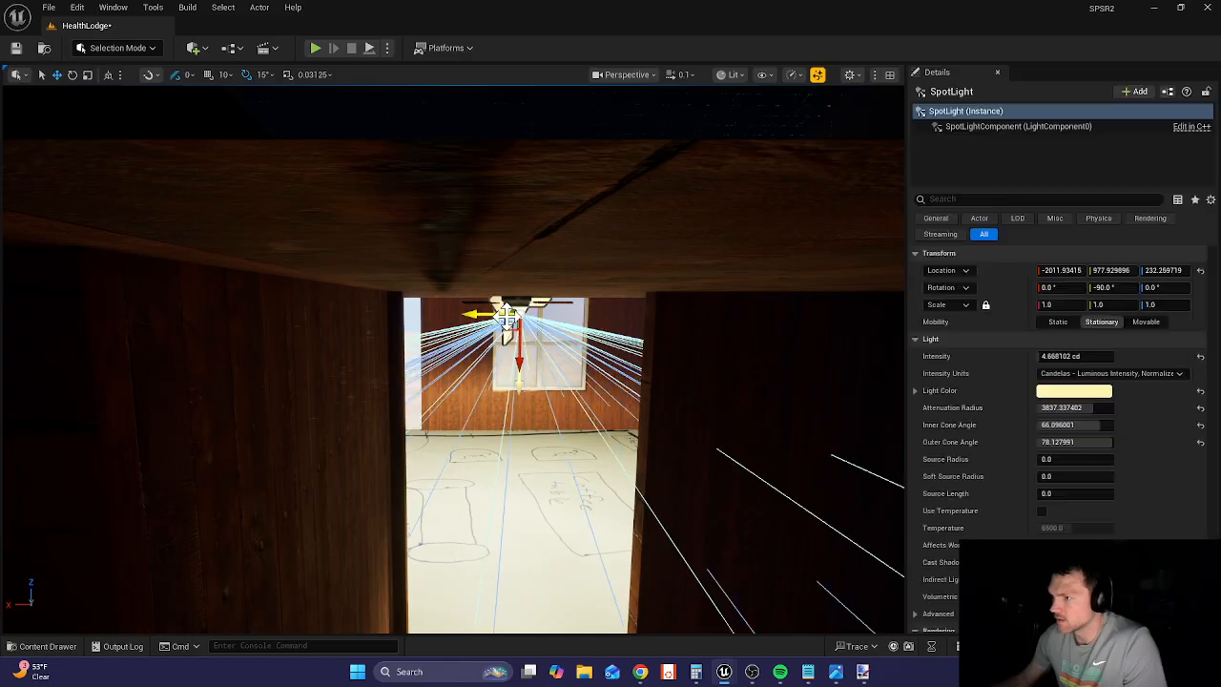
right_click_drag(563, 344, 510, 345)
key("d")
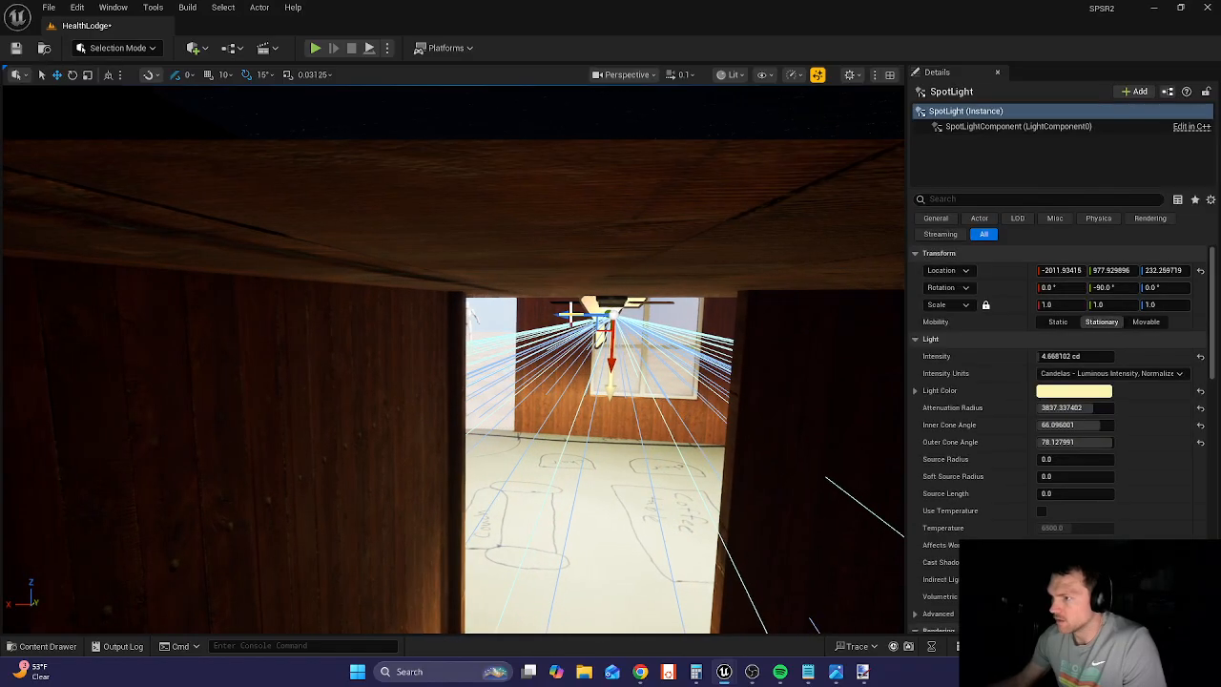
left_click_drag(569, 315, 116, 427, "alt")
right_click_drag(117, 427, 5, 429)
key("d")
key("a")
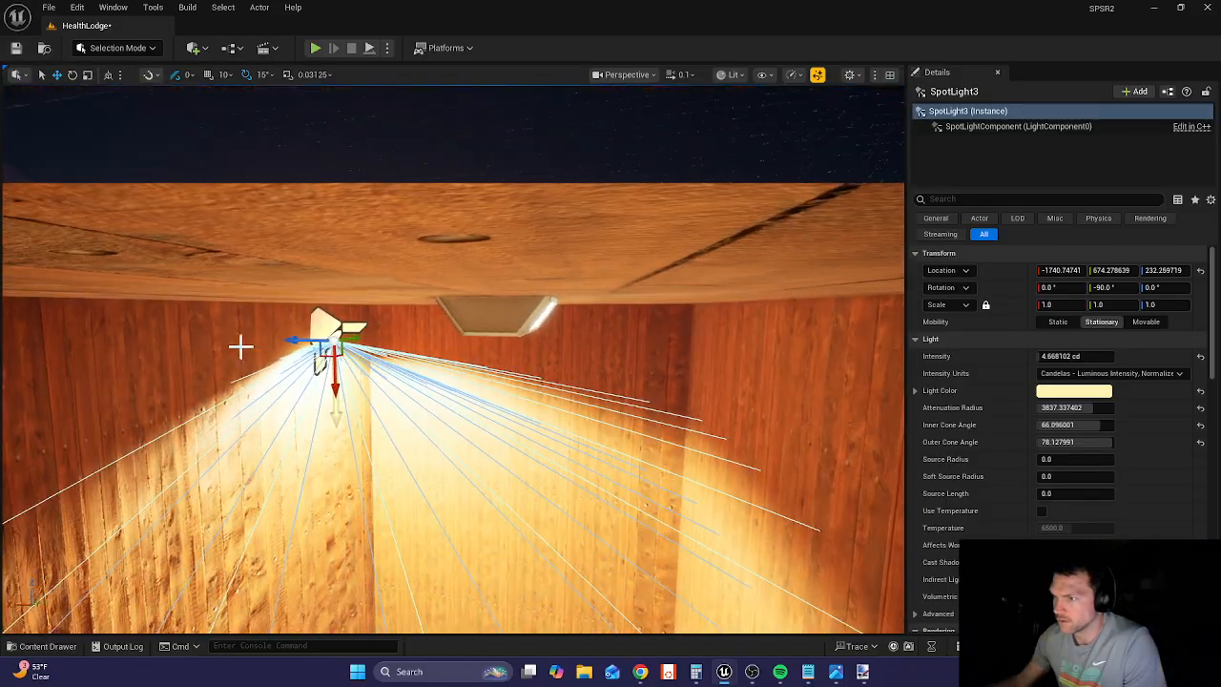
- Align the copied spot light with the overhead fixture at about X -1827, Y 589, Z 241
left_click_drag(292, 335, 474, 365)
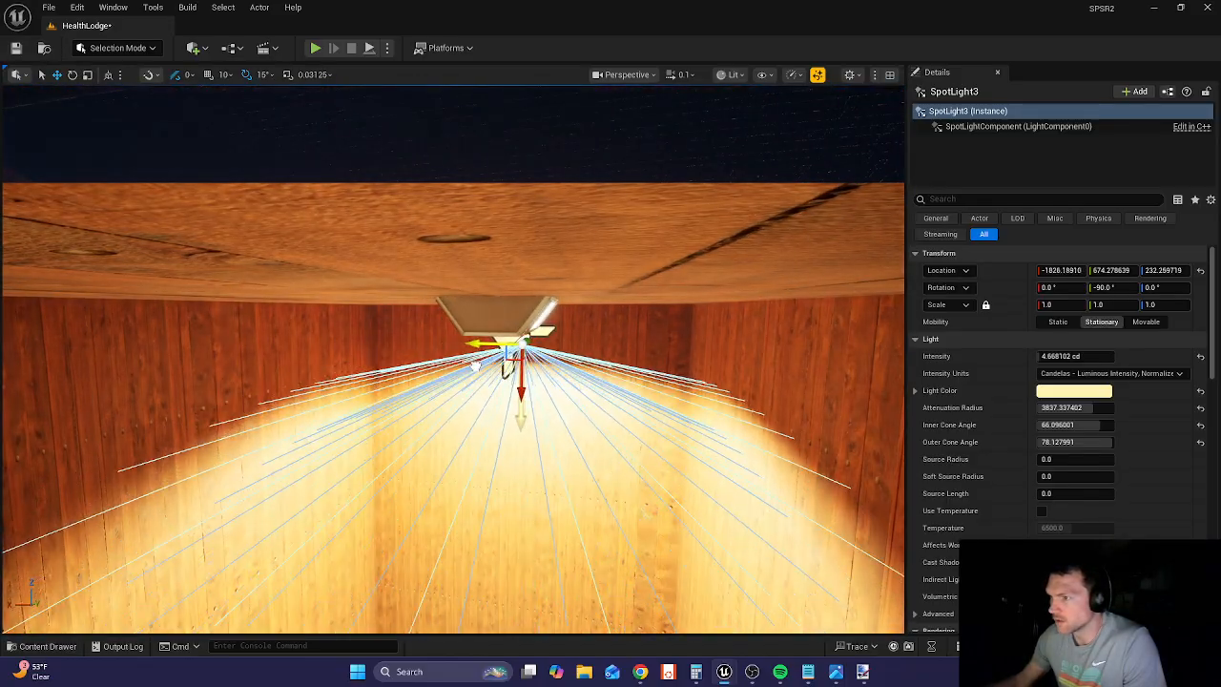
key("d")
right_click_drag(668, 324, 615, 325)
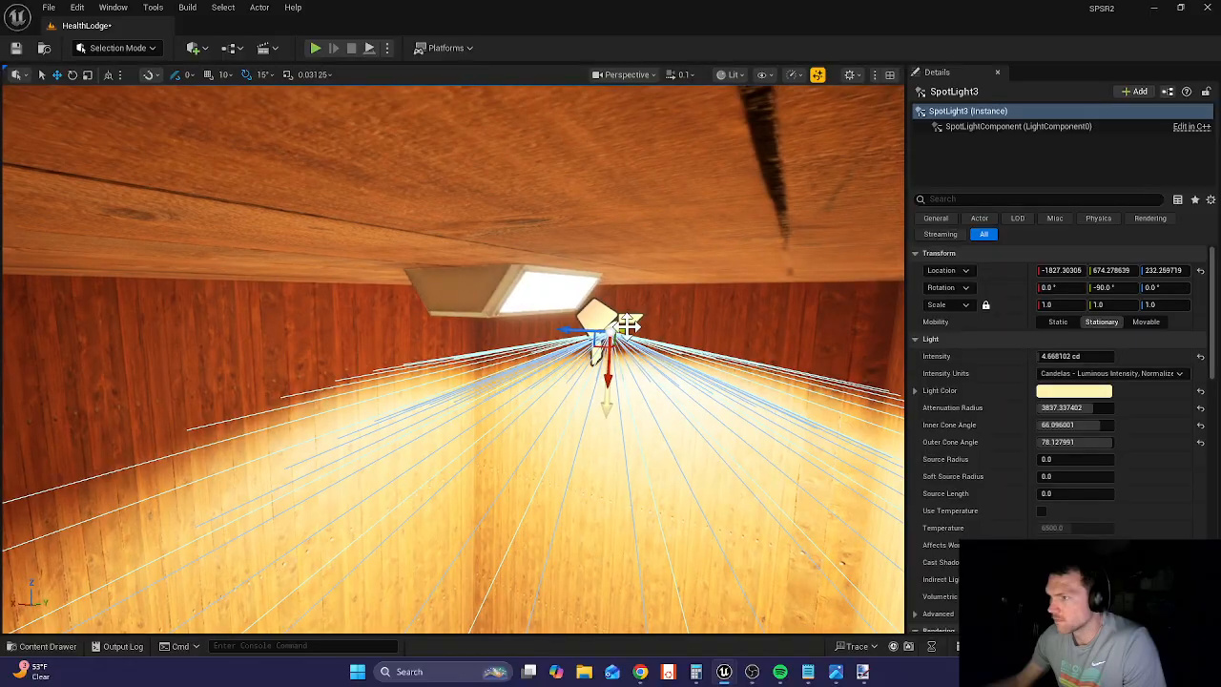
left_click_drag(628, 324, 506, 355)
key("a")
right_click_drag(523, 405, 584, 396)
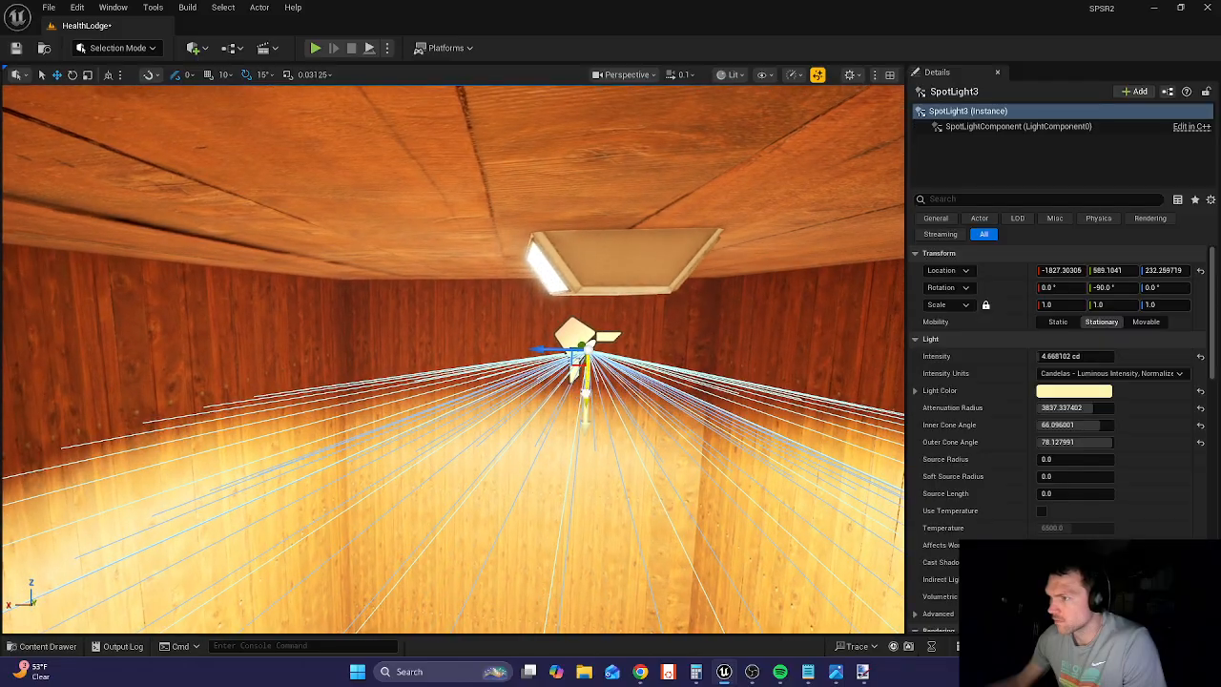
left_click_drag(584, 396, 584, 372)
mouse_move(583, 372)
right_mouse_down()
mouse_move(583, 448)
mouse_move(584, 315)
right_mouse_up()
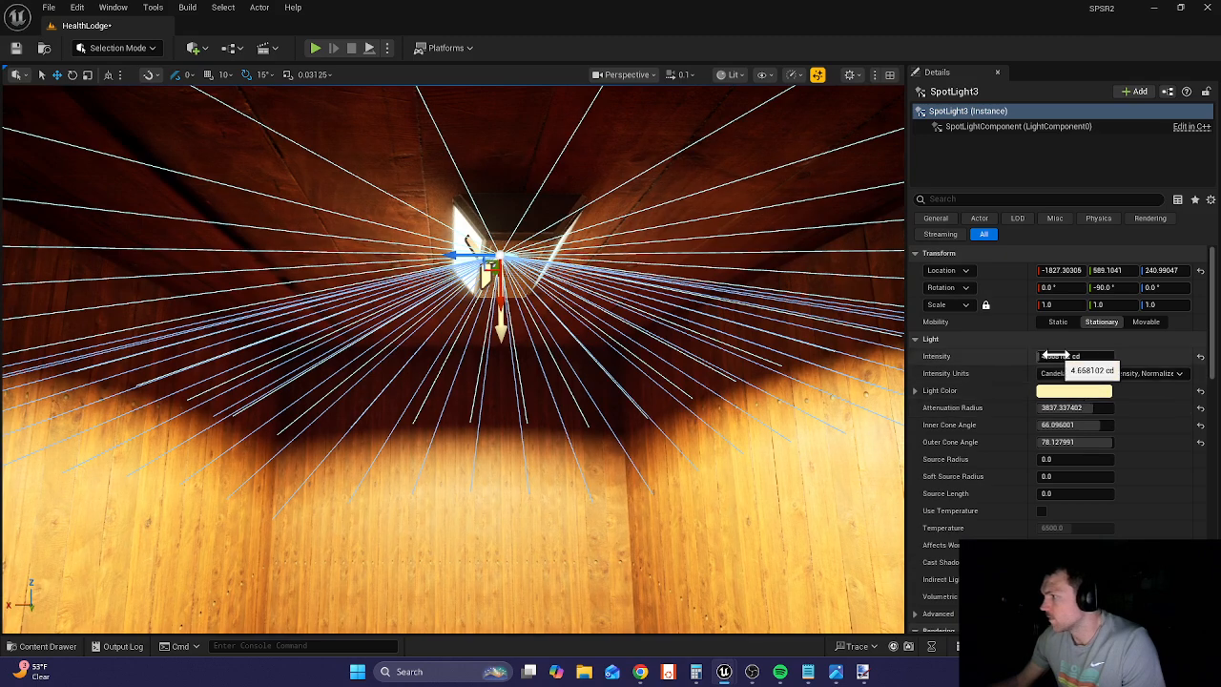
- Set the copied spot light's intensity to about 3.23 cd, attenuation radius to 16384, inner cone to about 47.1 and outer cone to 80
mouse_move(1054, 356)
left_mouse_down()
mouse_move(1026, 356)
mouse_move(1063, 356)
mouse_move(1044, 356)
left_mouse_up()
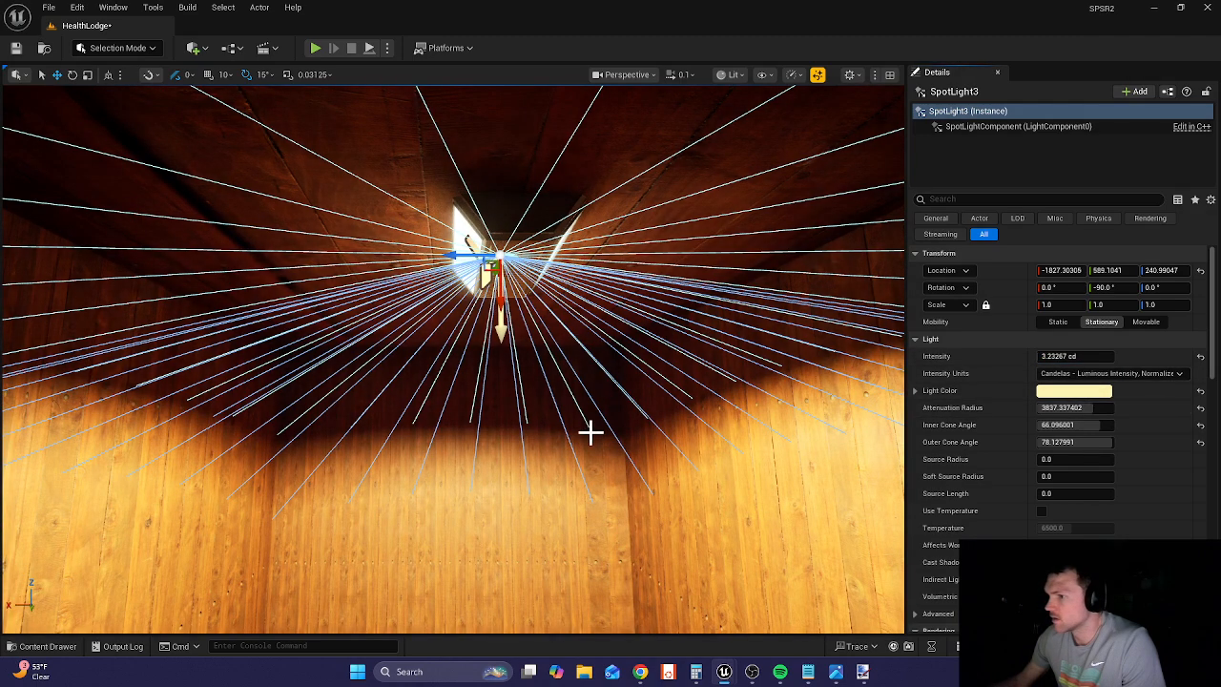
right_click_drag(592, 433, 830, 486)
mouse_move(631, 488)
right_mouse_down()
mouse_move(632, 477)
mouse_move(631, 489)
right_mouse_up()
key("s")
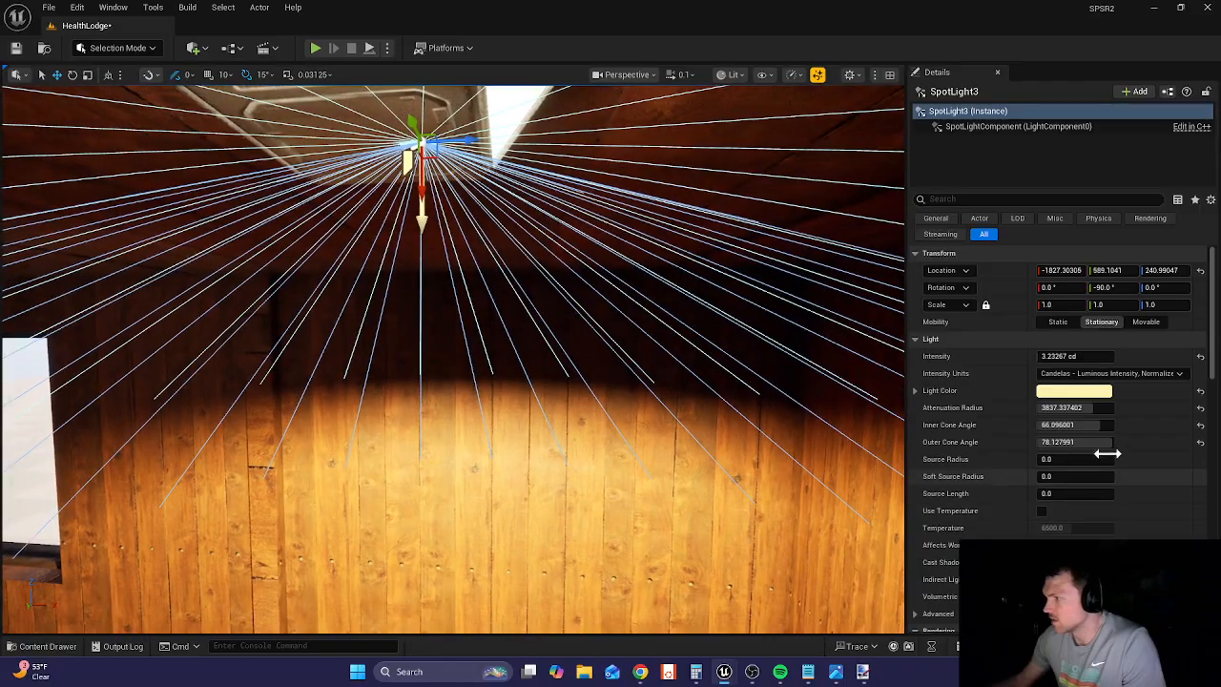
mouse_move(1087, 426)
left_mouse_down()
mouse_move(1114, 425)
mouse_move(1081, 425)
left_mouse_up()
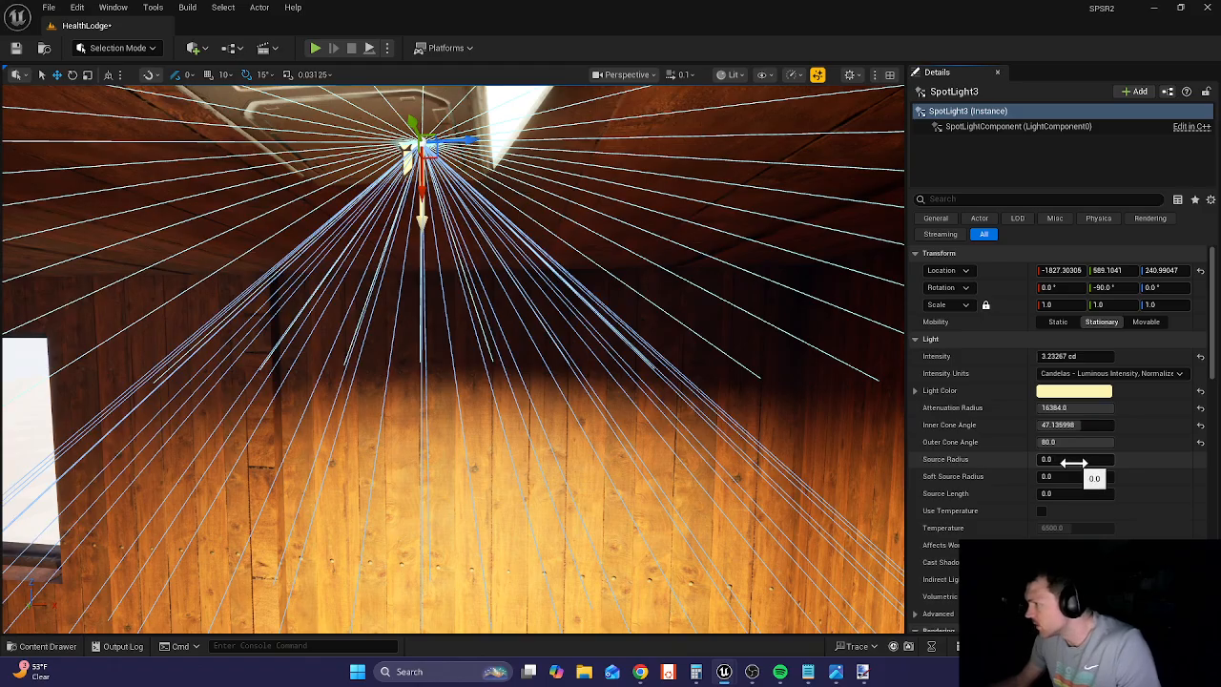
- Set the spot light's source radius to 256, soft source radius to 992 and source length to 512, with color temperature enabled at about 7654
left_click_drag(1059, 460, 1049, 493)
left_click(1041, 510)
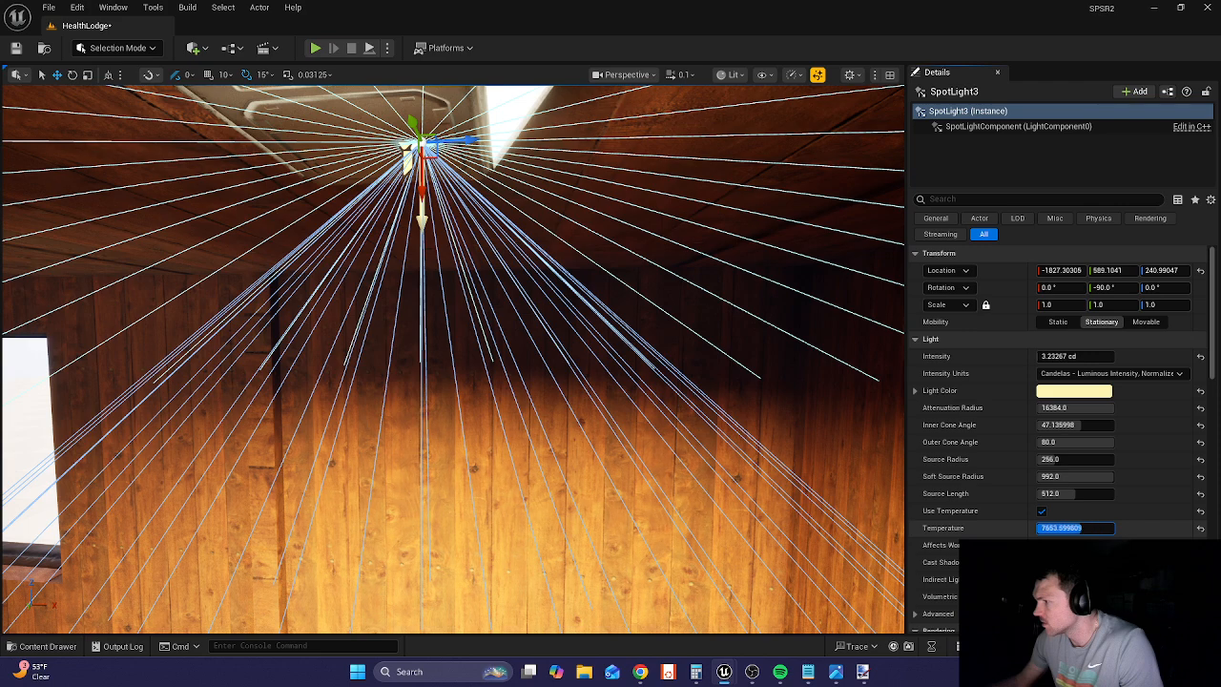
left_click_drag(1080, 527, 1082, 527)
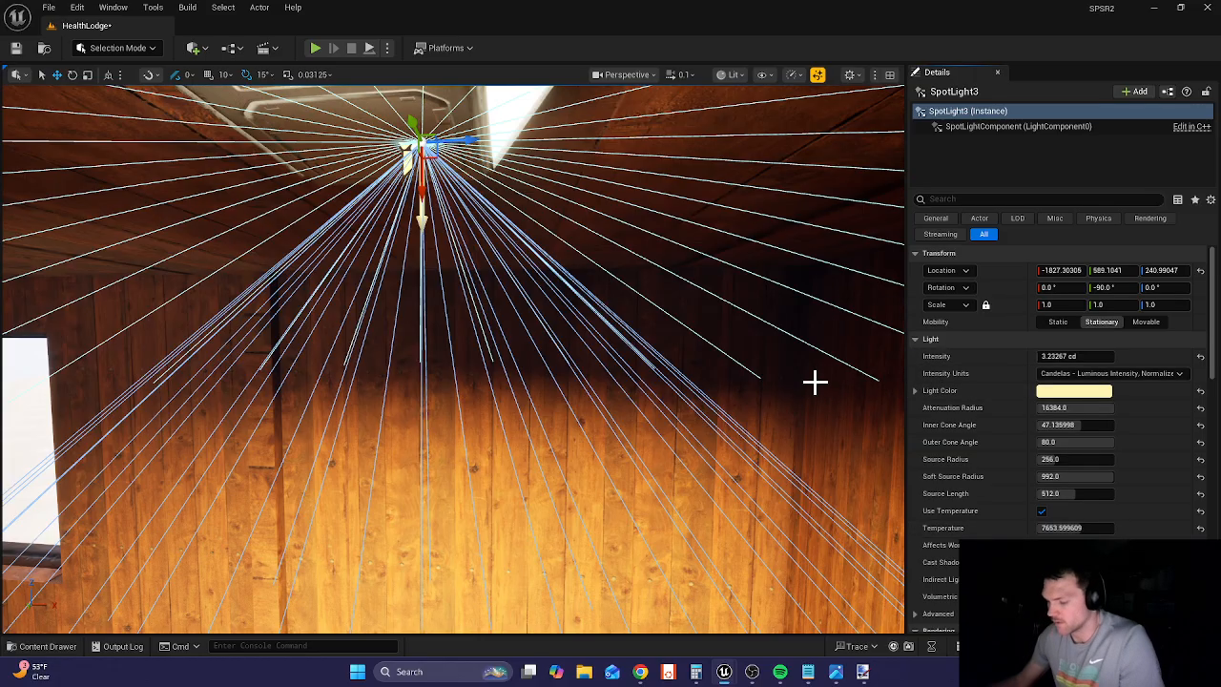
- Play-test the level, walking the character through the lodge rooms to check the new lighting, and end the session
key("Escape")
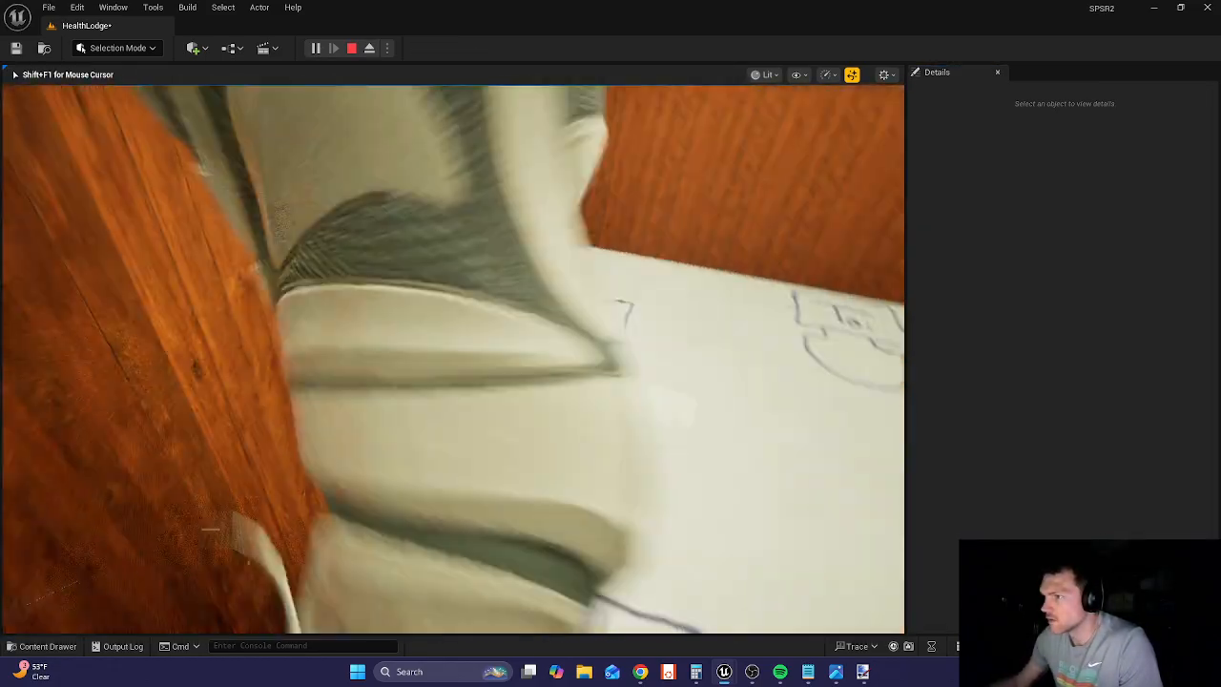
key("s")
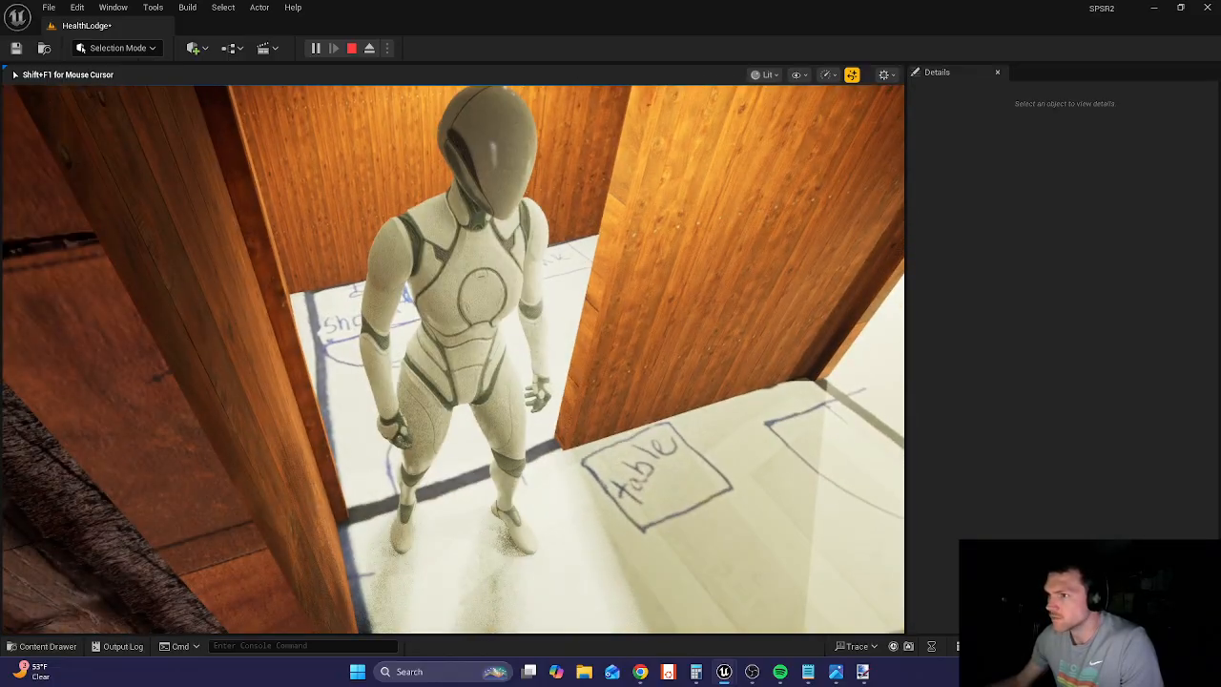
key("w")
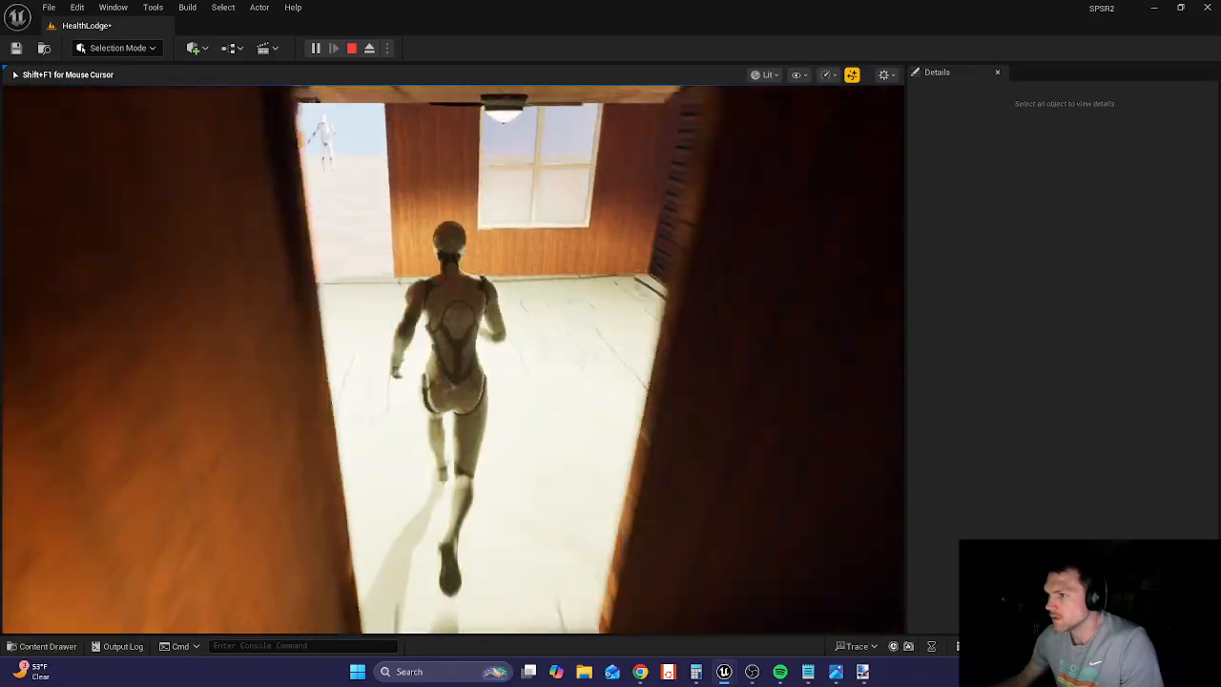
key("d")
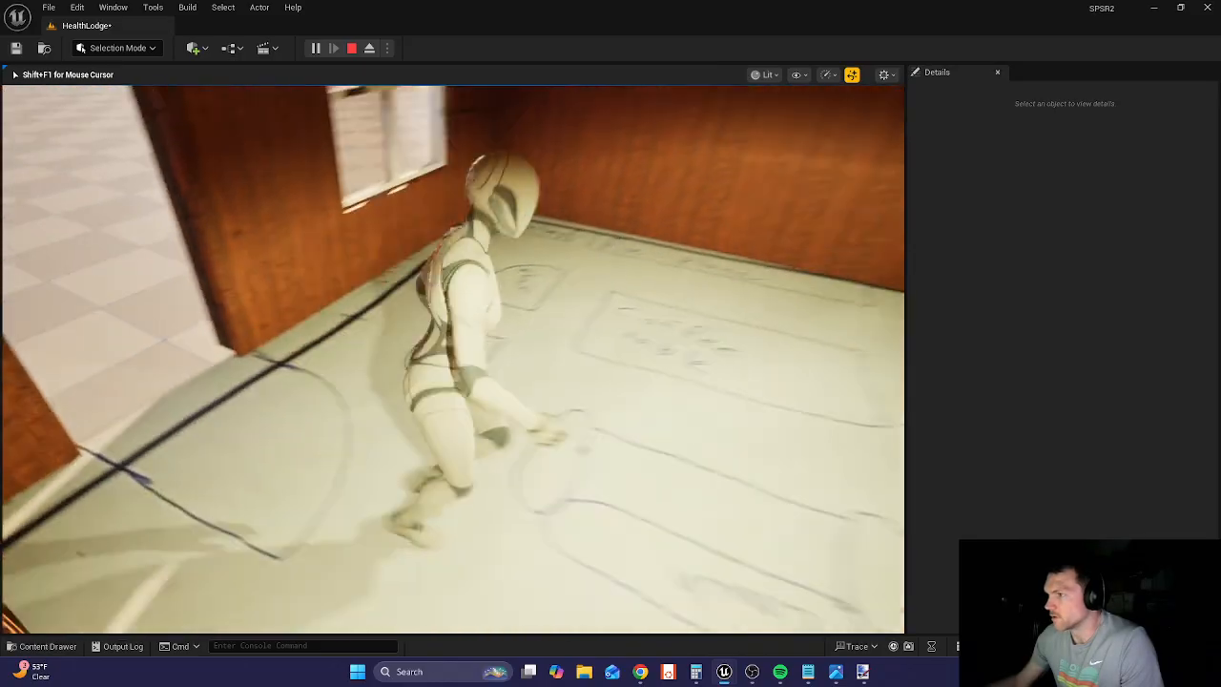
key("Escape")
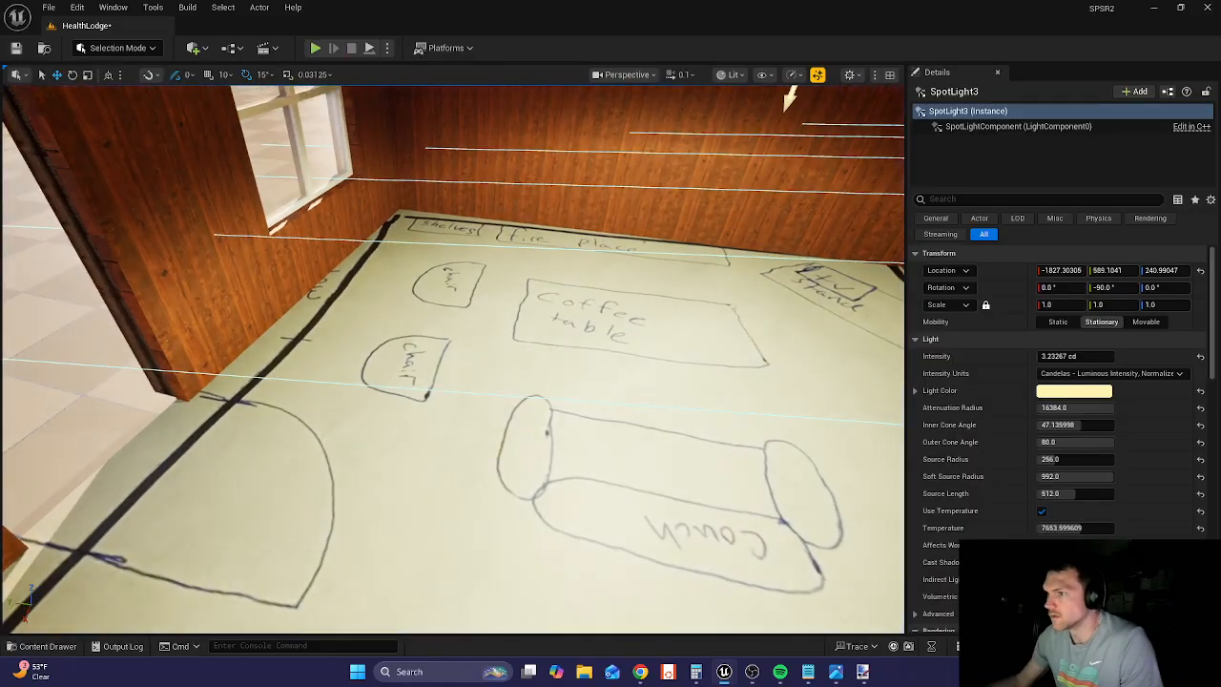
- Open the Fab asset marketplace from the project's content browser
right_click_drag(731, 388, 732, 388)
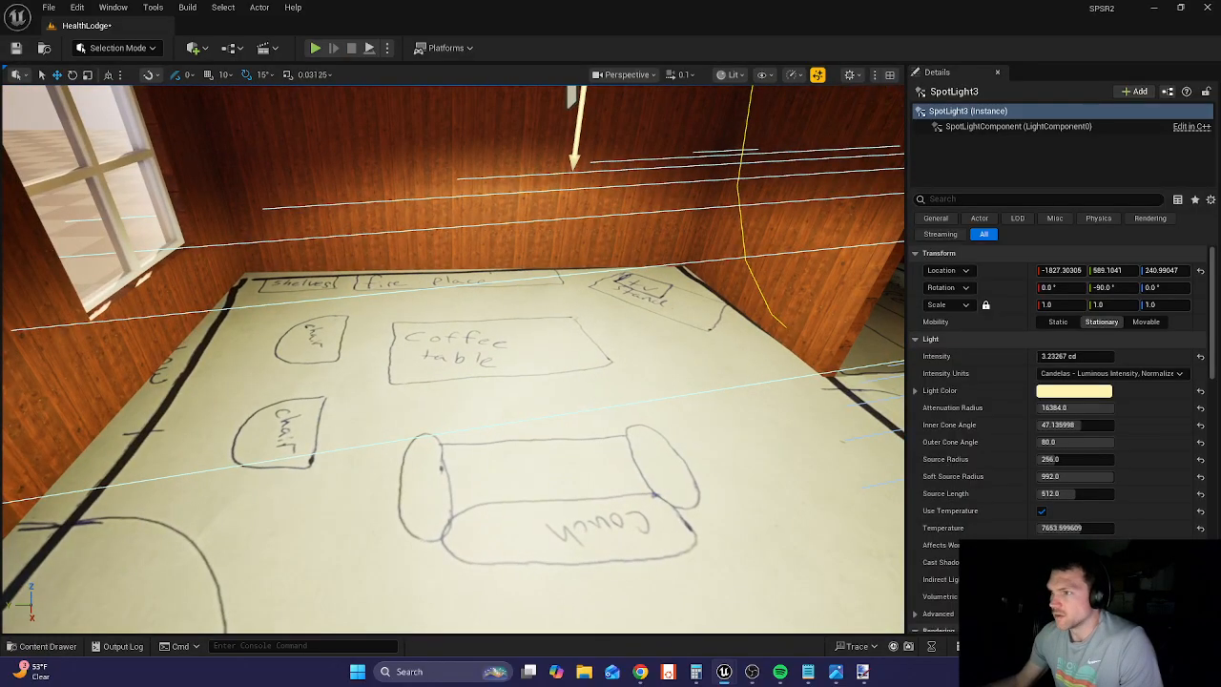
right_click_drag(549, 363, 549, 363)
key("w")
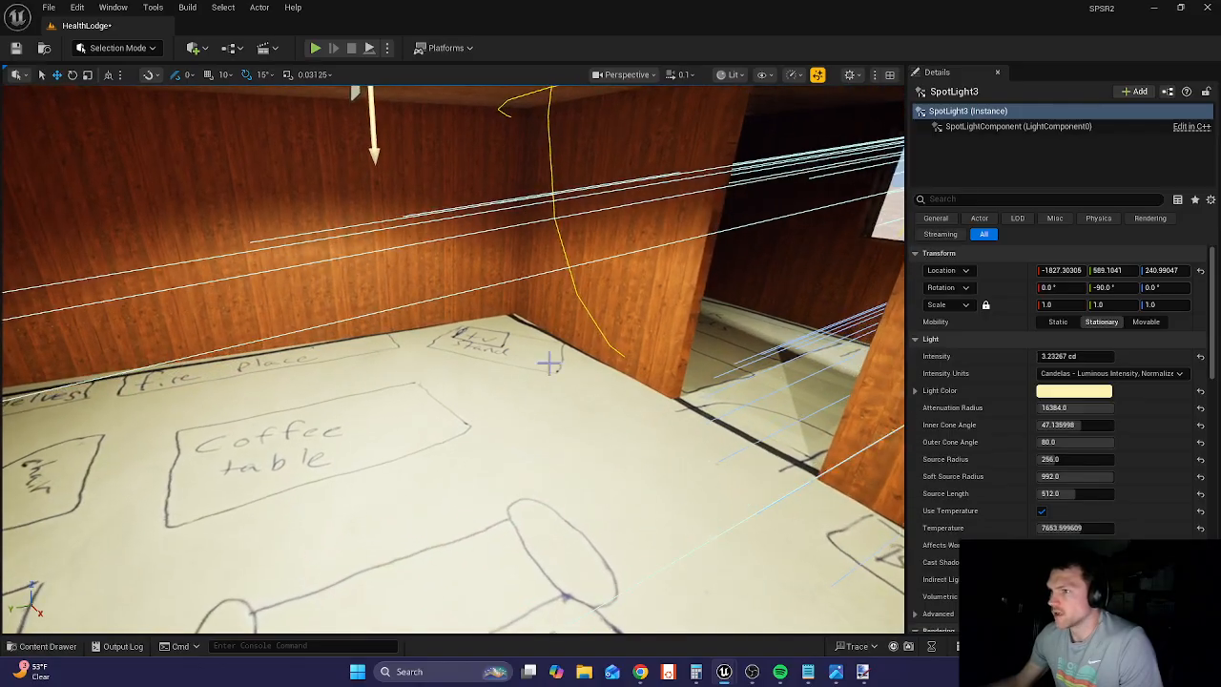
left_click(50, 646)
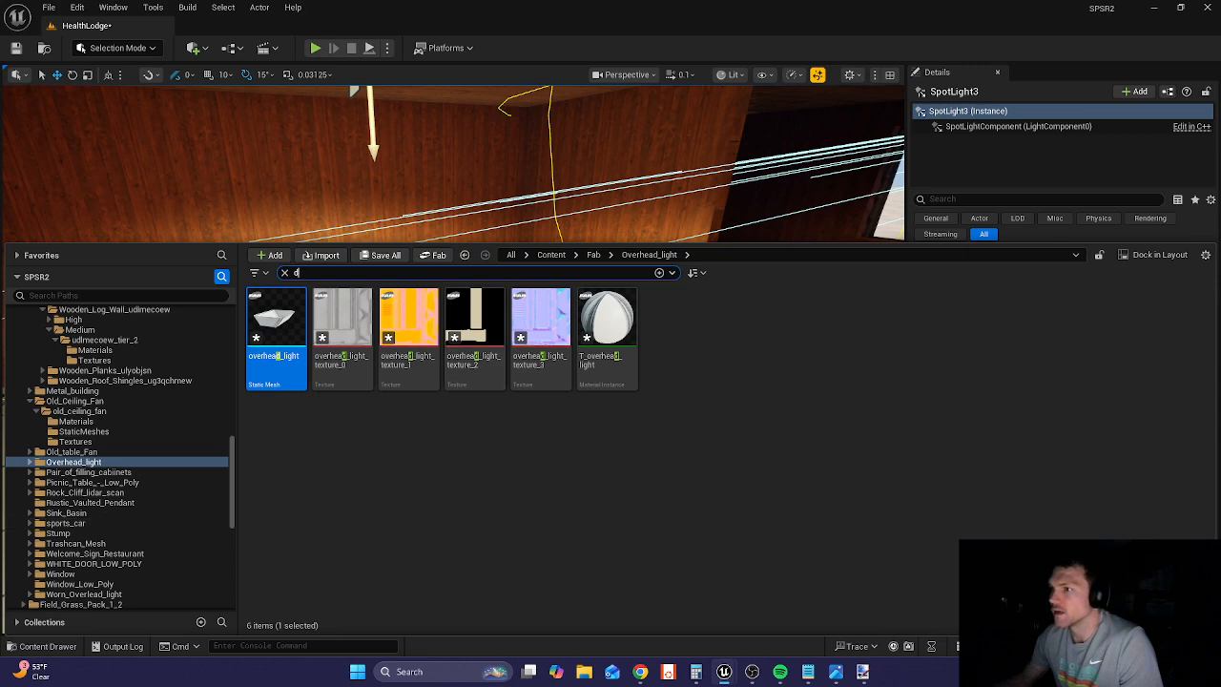
left_click(443, 255)
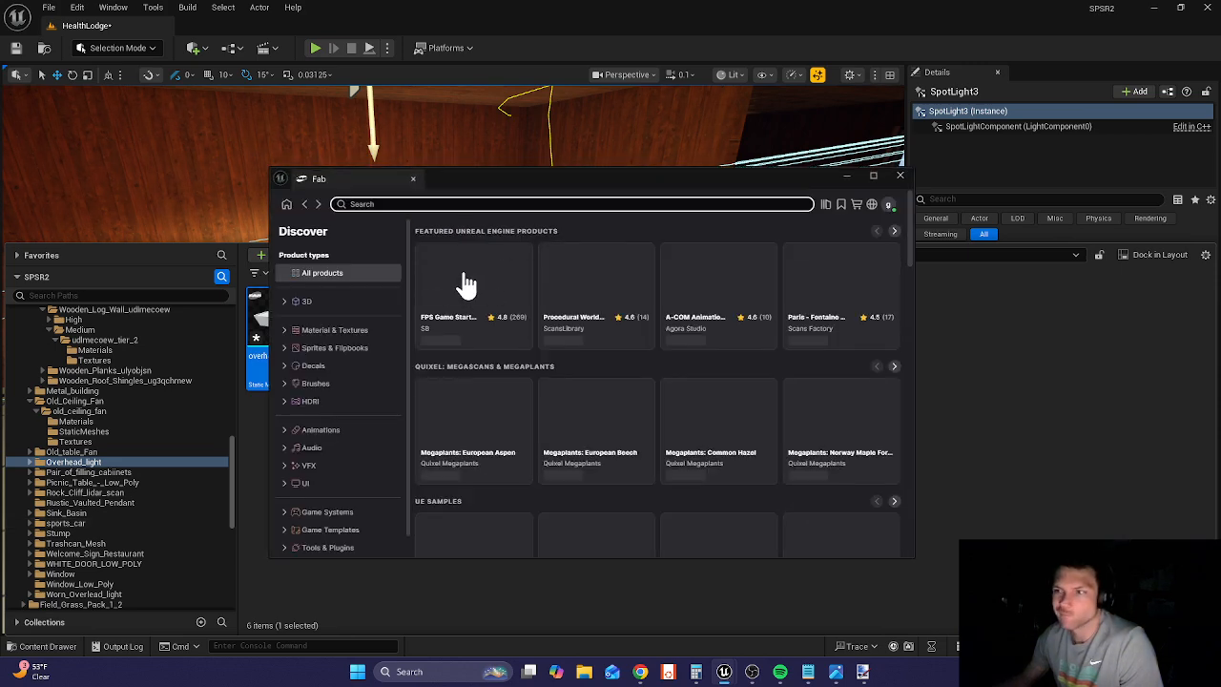
- Search the Fab marketplace for "tv stand"
left_click(457, 206)
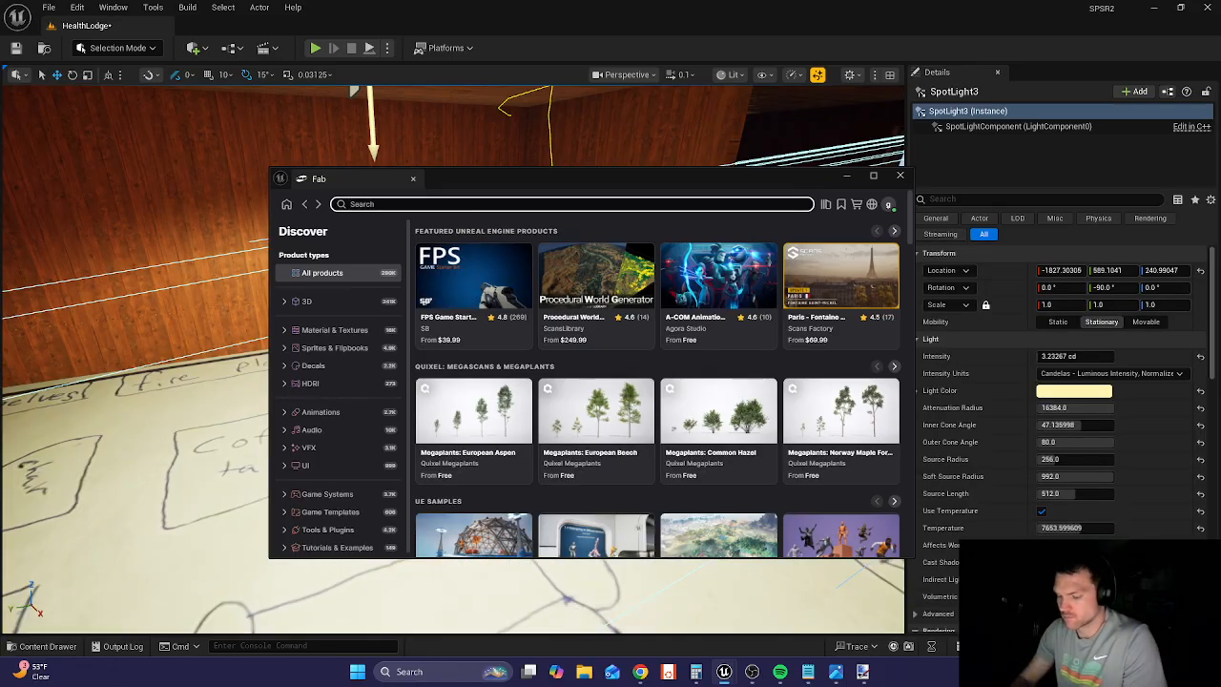
type("tv stabd")
key("Return")
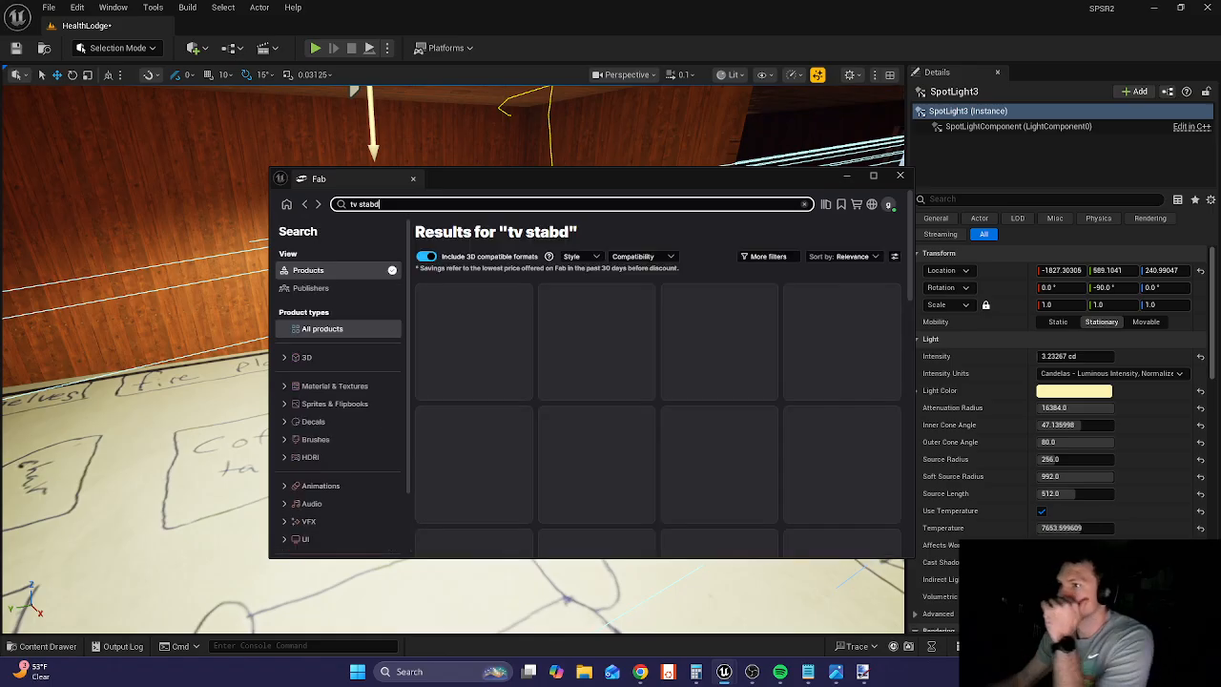
key("BackSpace")
key("BackSpace")
type("n")
key("Return")
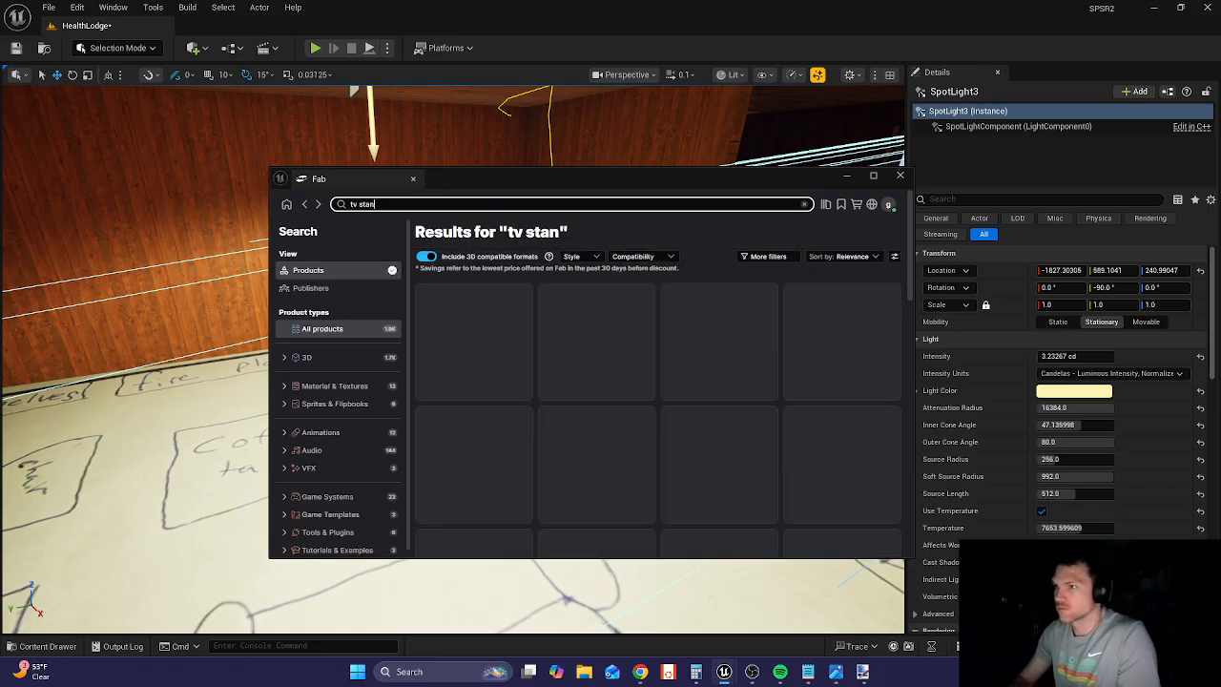
key("BackSpace")
type("nd")
key("Return")
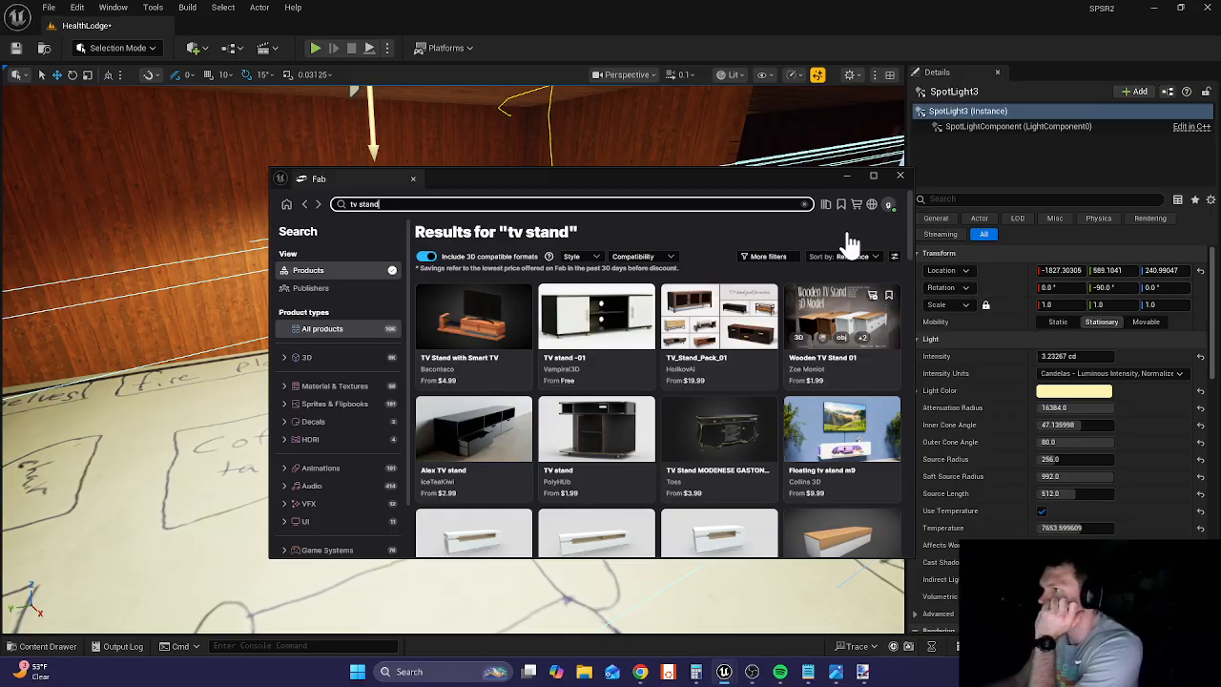
- Filter the TV stand results by price to show only free products
left_click(775, 257)
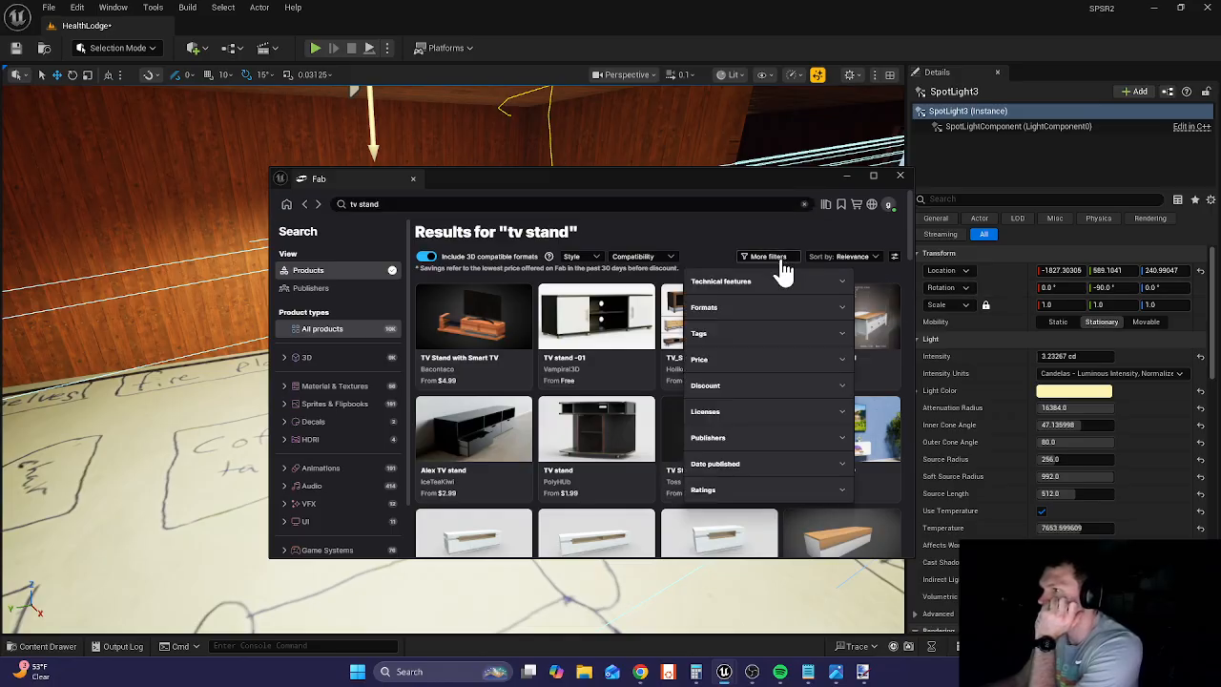
left_click(720, 364)
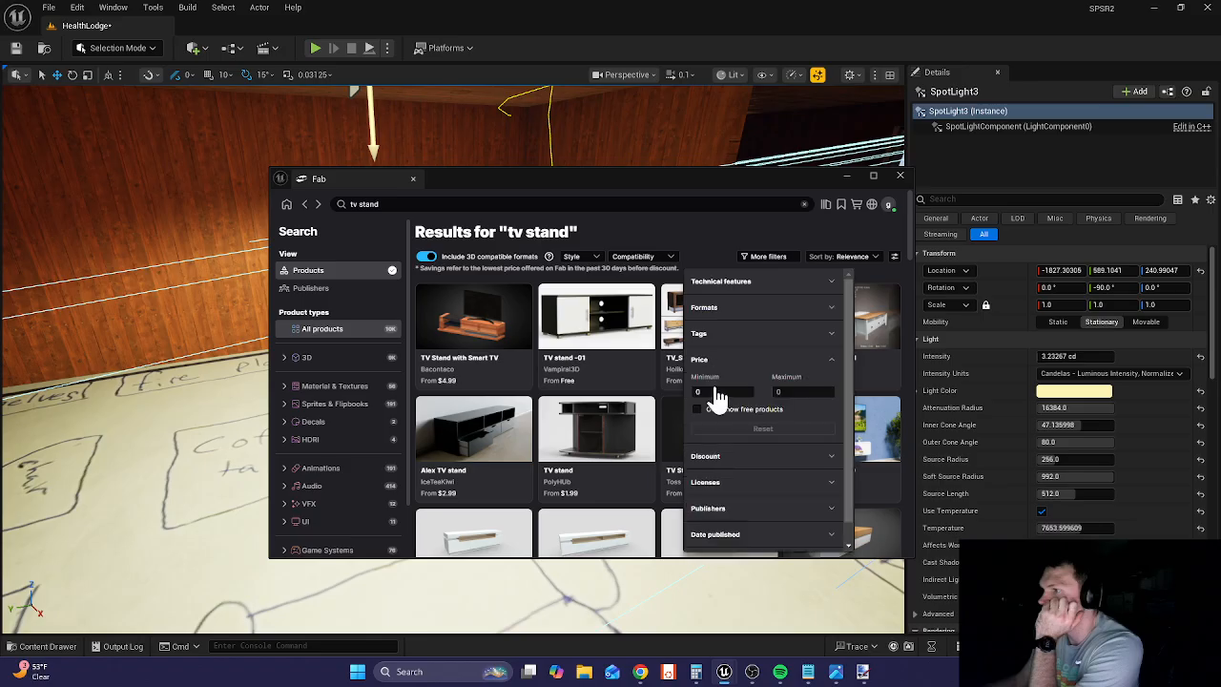
left_click(712, 234)
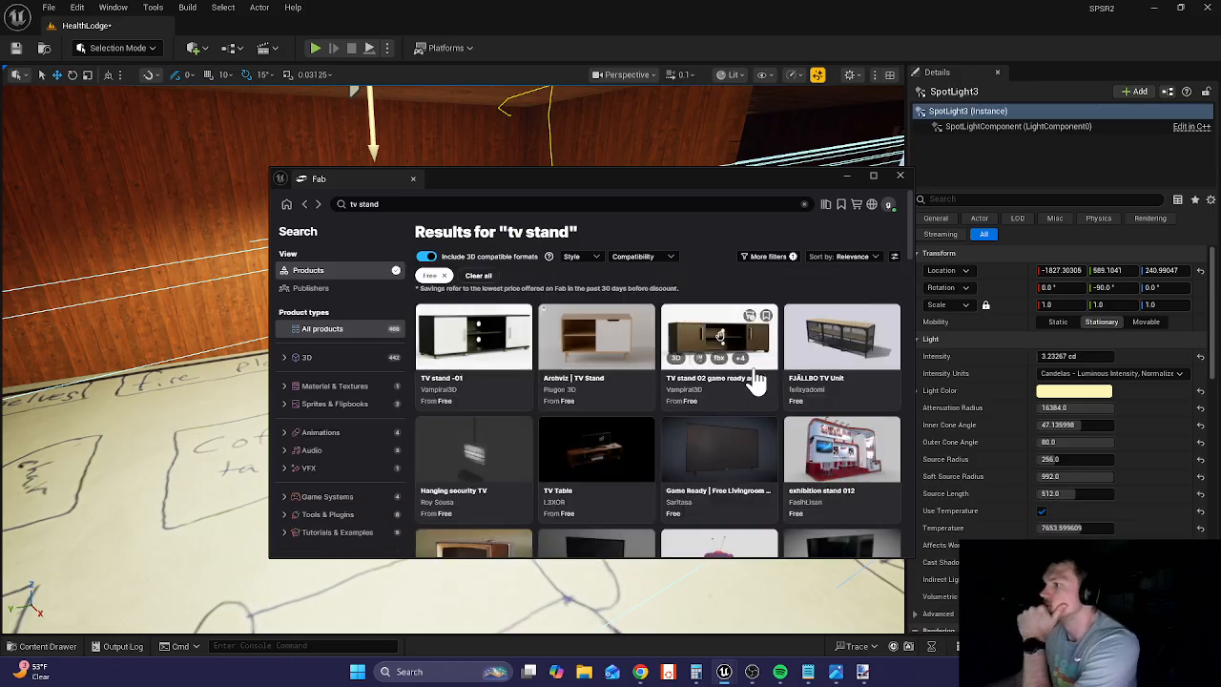
- Find the Retro TV among the free results and add it to the project under the free Personal license
scroll(606, 377, "down", 5)
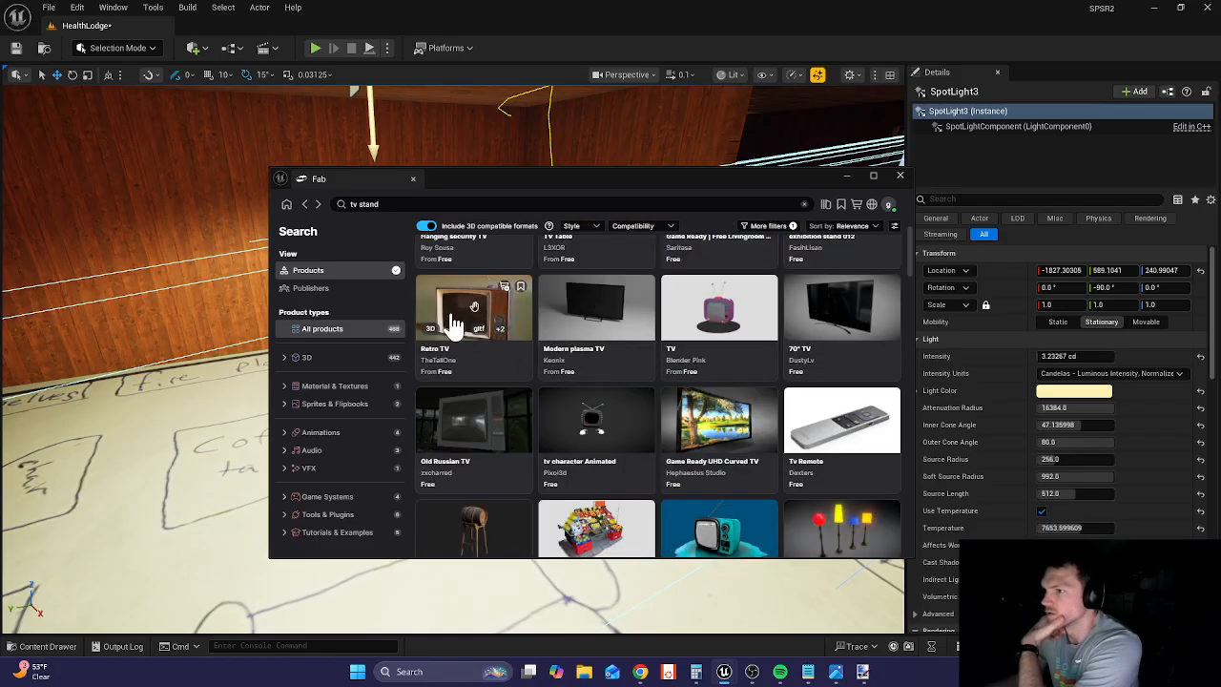
left_click(431, 302)
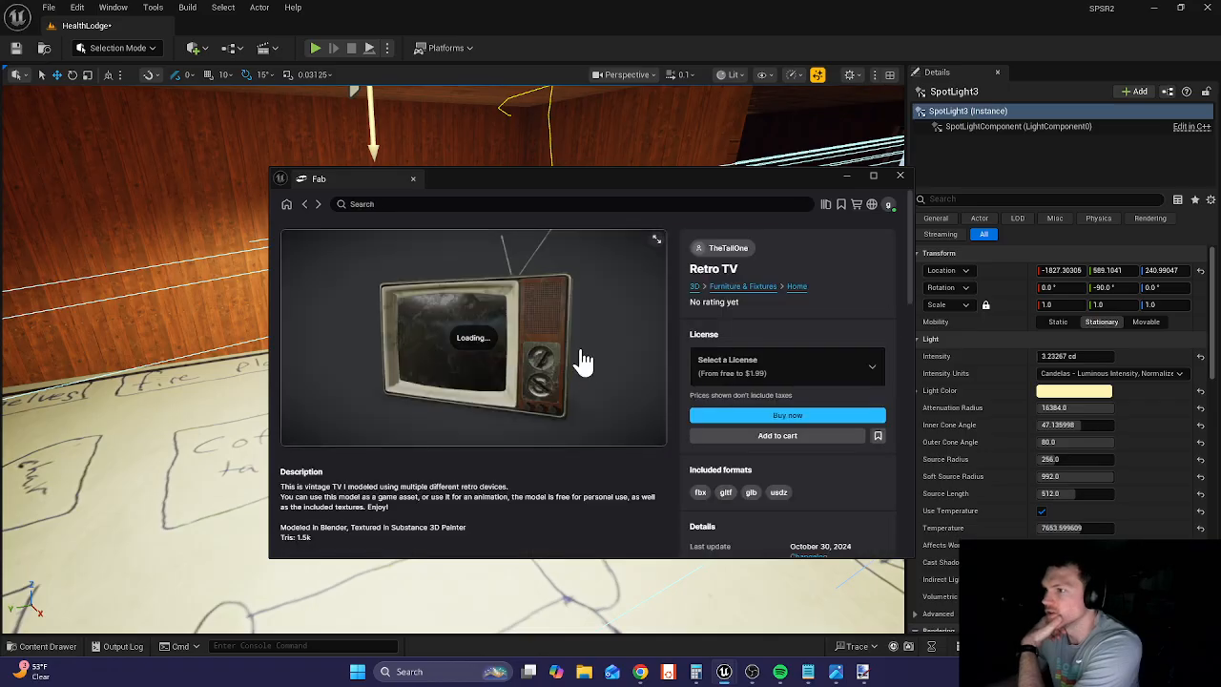
left_click(758, 375)
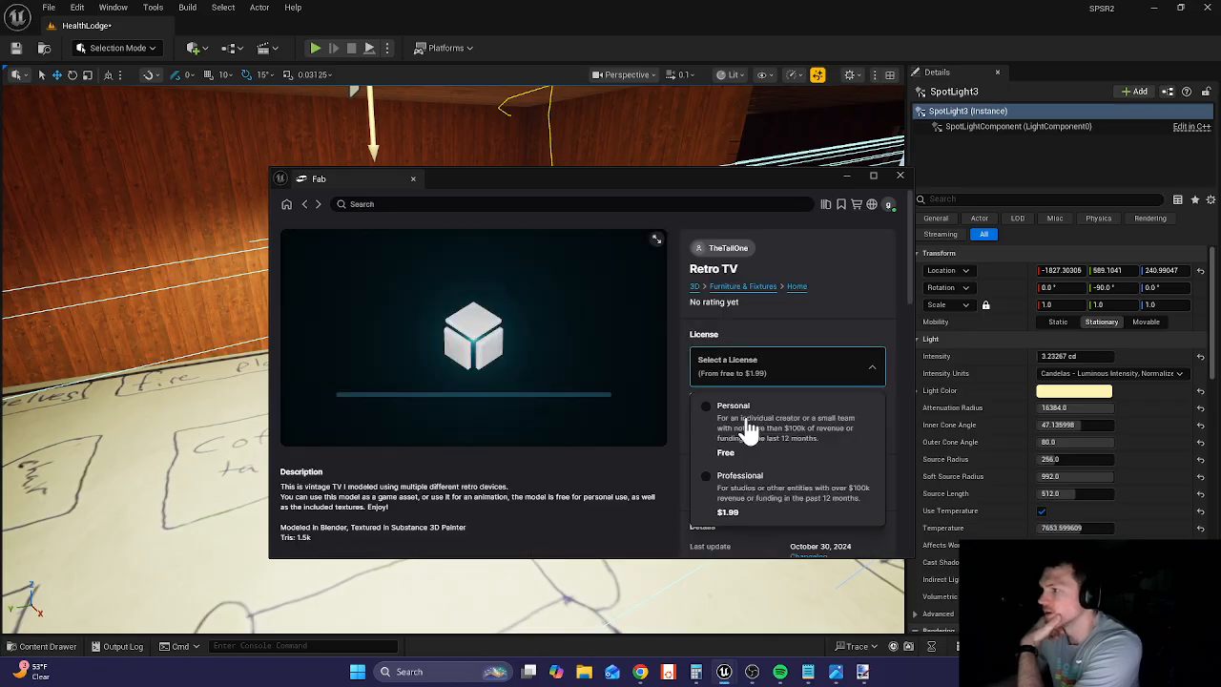
left_click(749, 431)
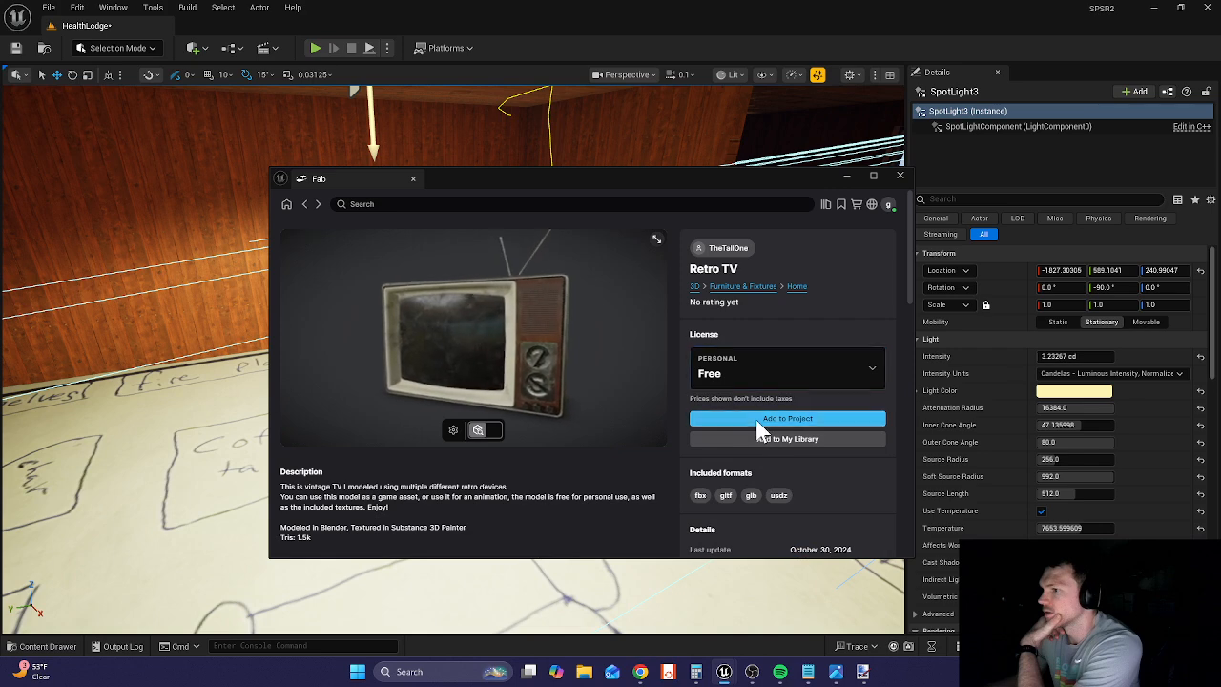
- Return to the results and add the Archviz TV Stand to the project under the free Personal license
left_click(304, 204)
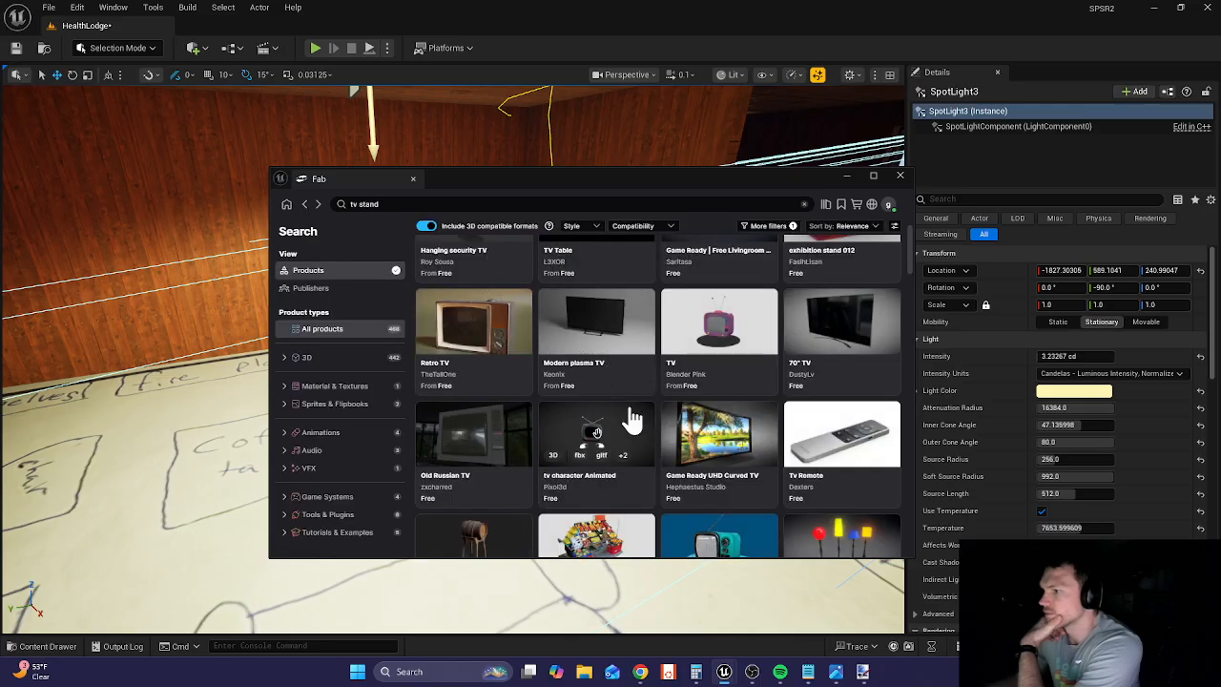
scroll(632, 417, "up", 3)
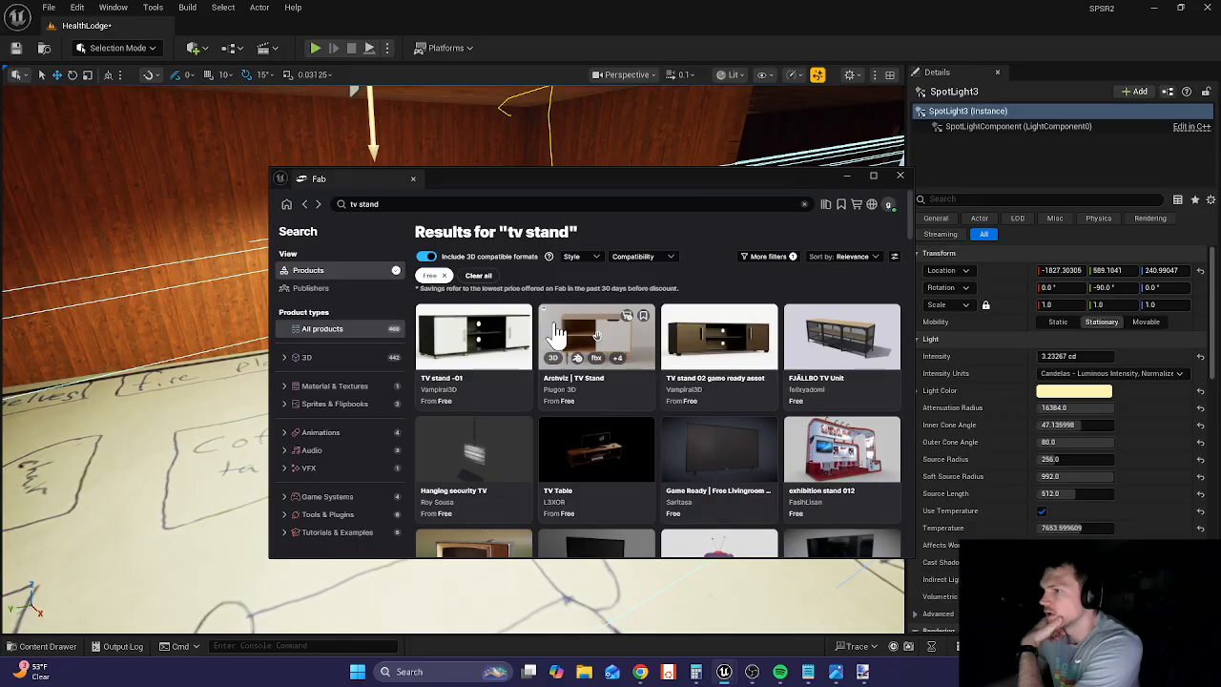
left_click(563, 330)
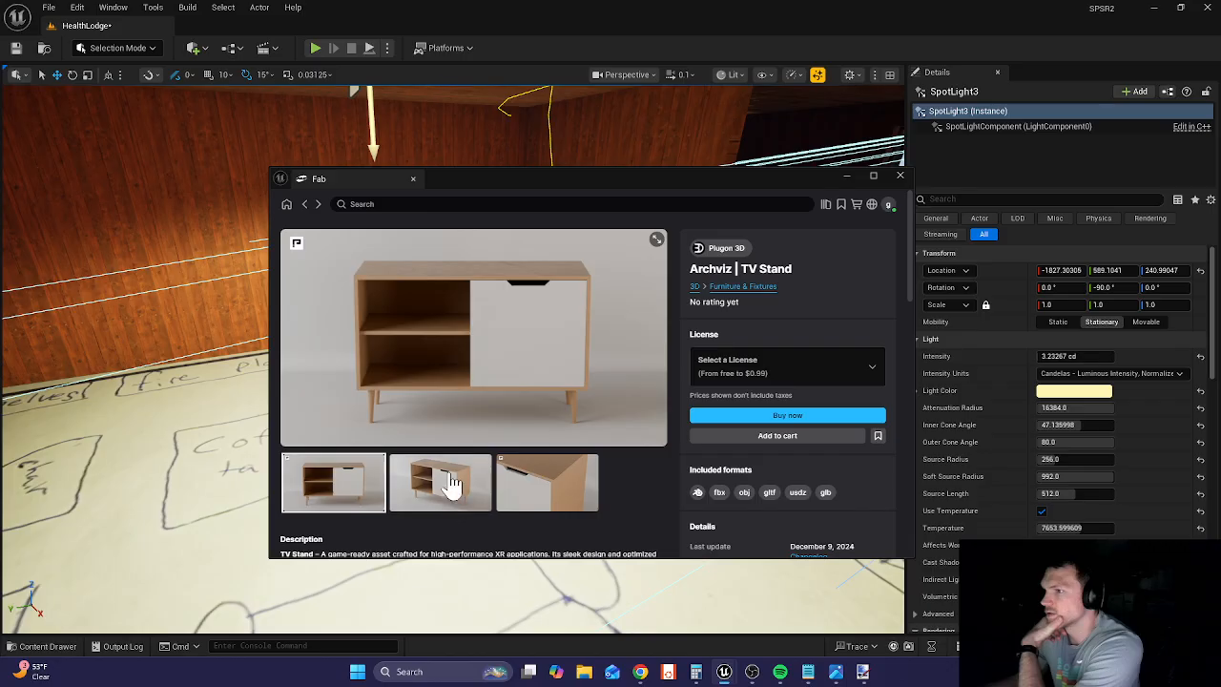
left_click(753, 378)
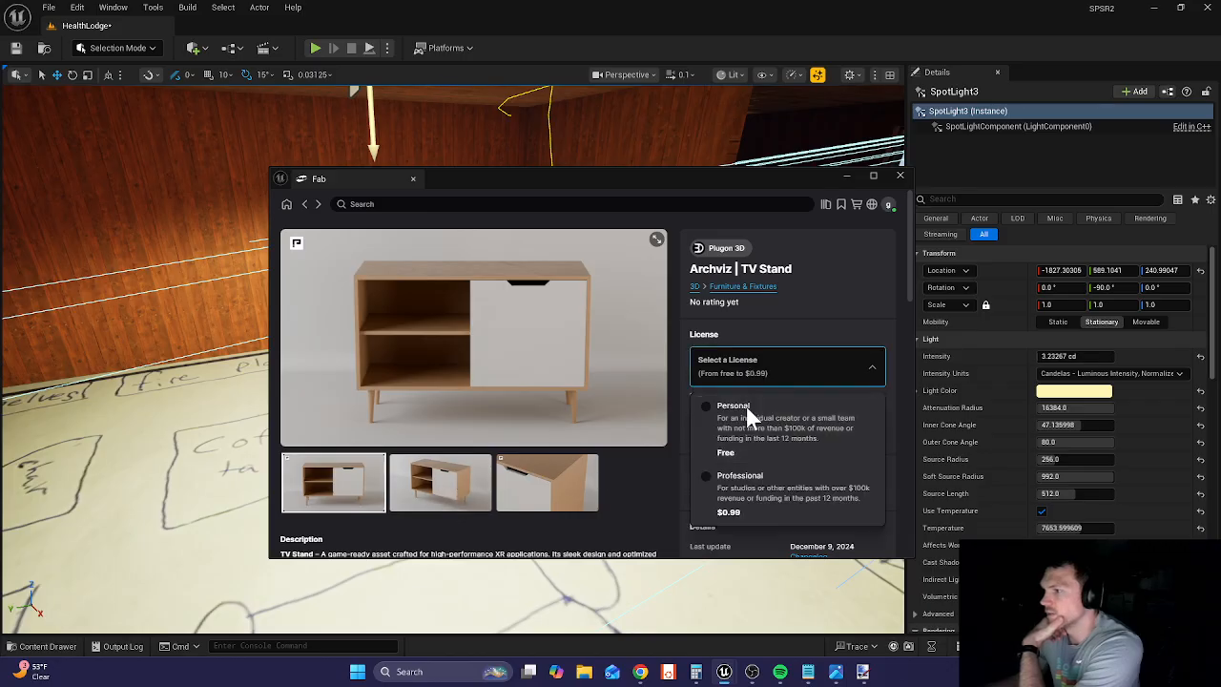
left_click(746, 406)
left_click(750, 420)
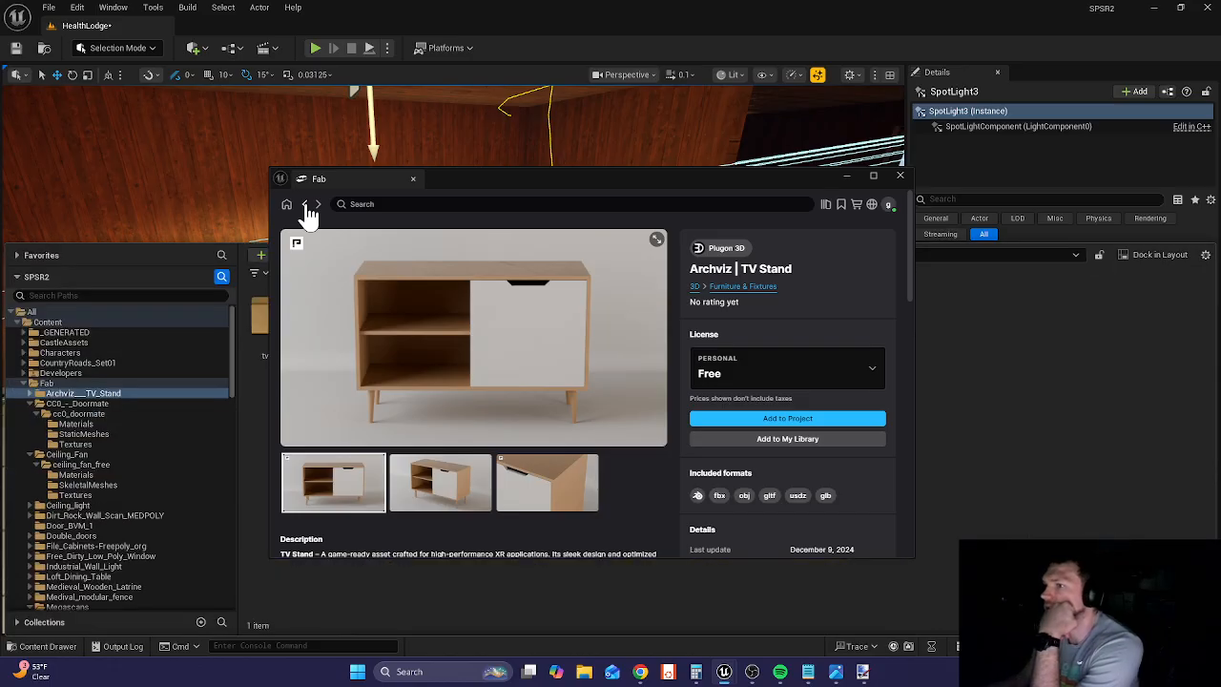
- Close the Fab window and place the tv_stand static mesh from its StaticMeshes folder in the room's corner
left_click(899, 177)
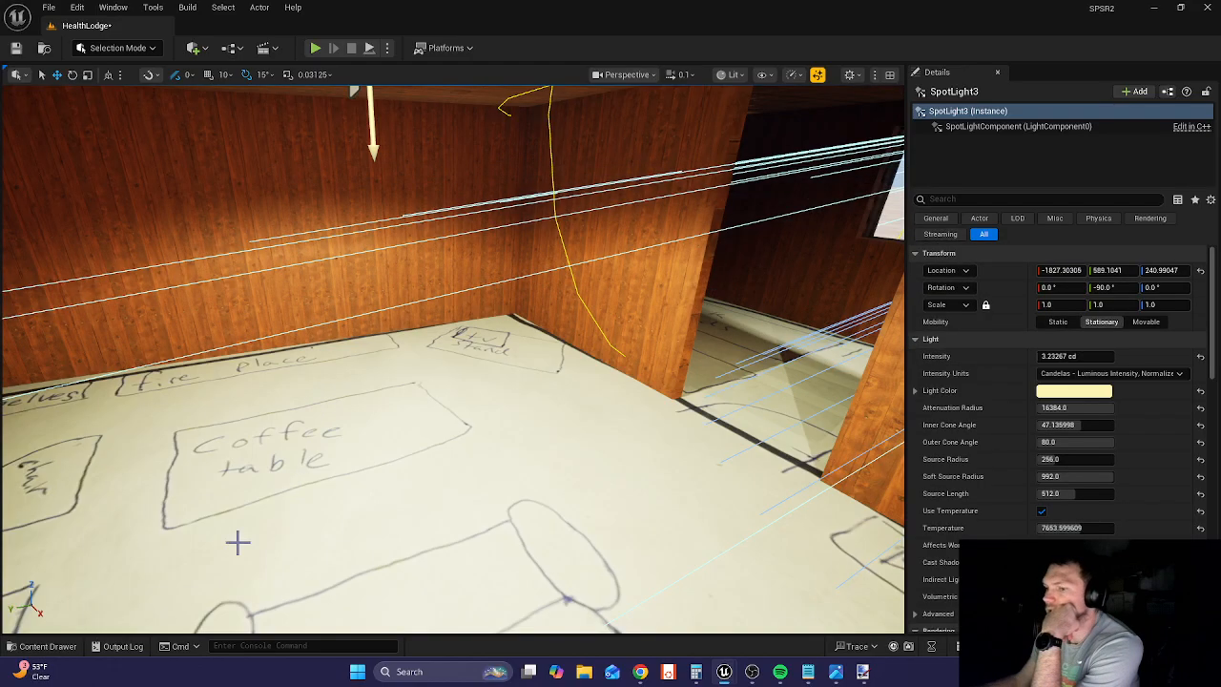
left_click(43, 645)
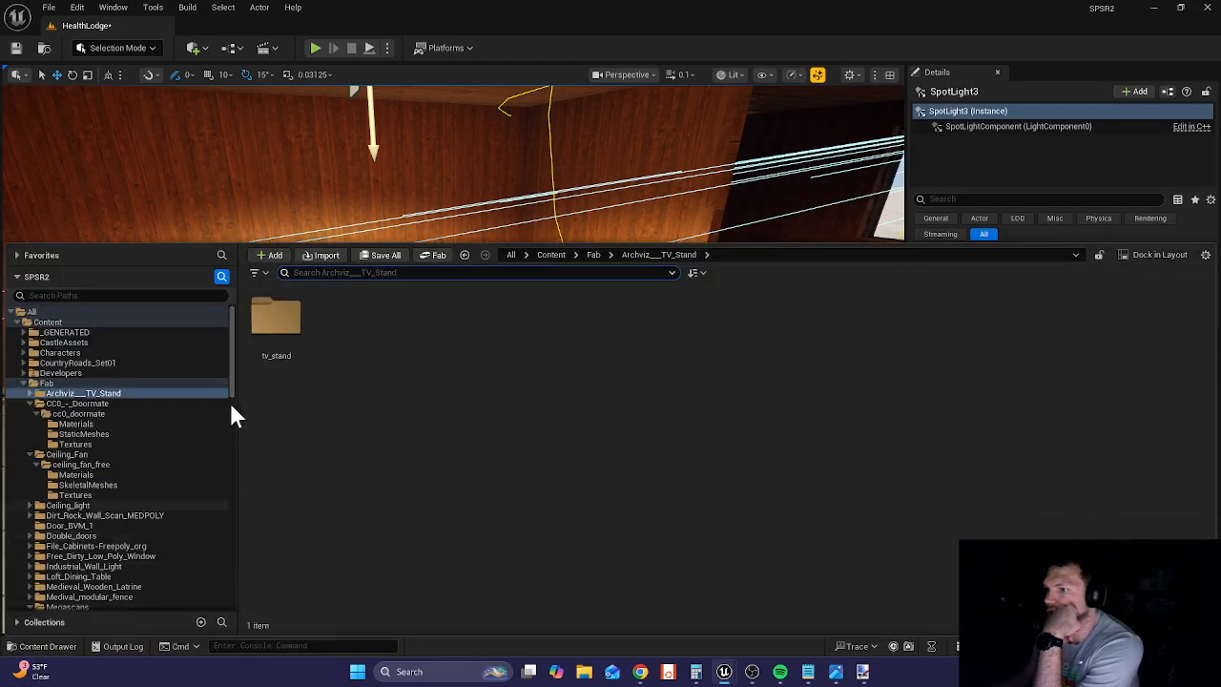
double_click(271, 319)
double_click(342, 316)
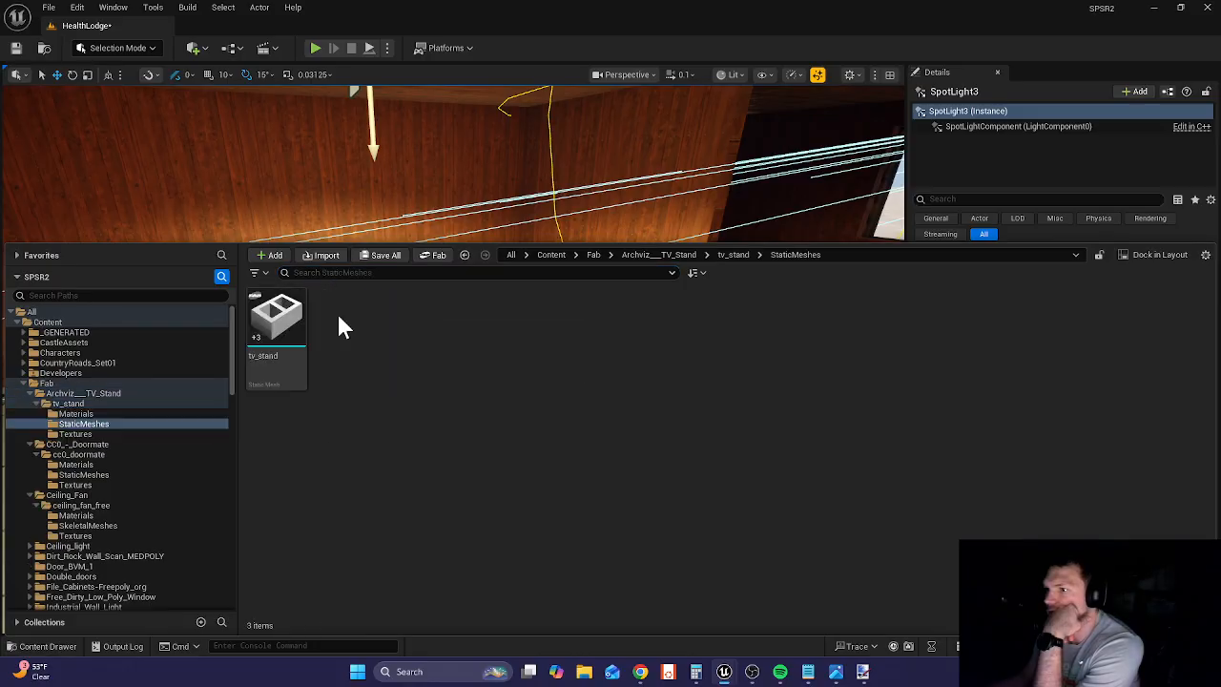
left_click_drag(293, 338, 497, 358)
- Rotate the TV stand -45° about Z and move it over its floor sketch, at about X -2170, Y 826
key("e")
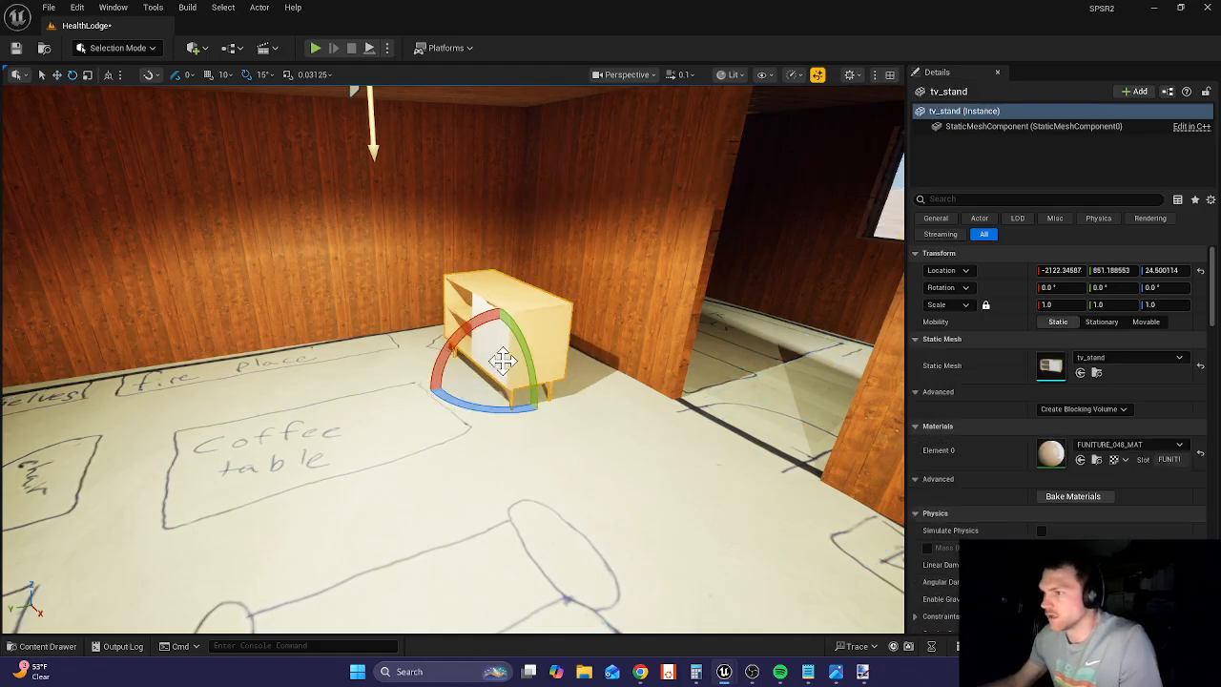
key("w")
key("e")
left_click_drag(458, 395, 572, 401)
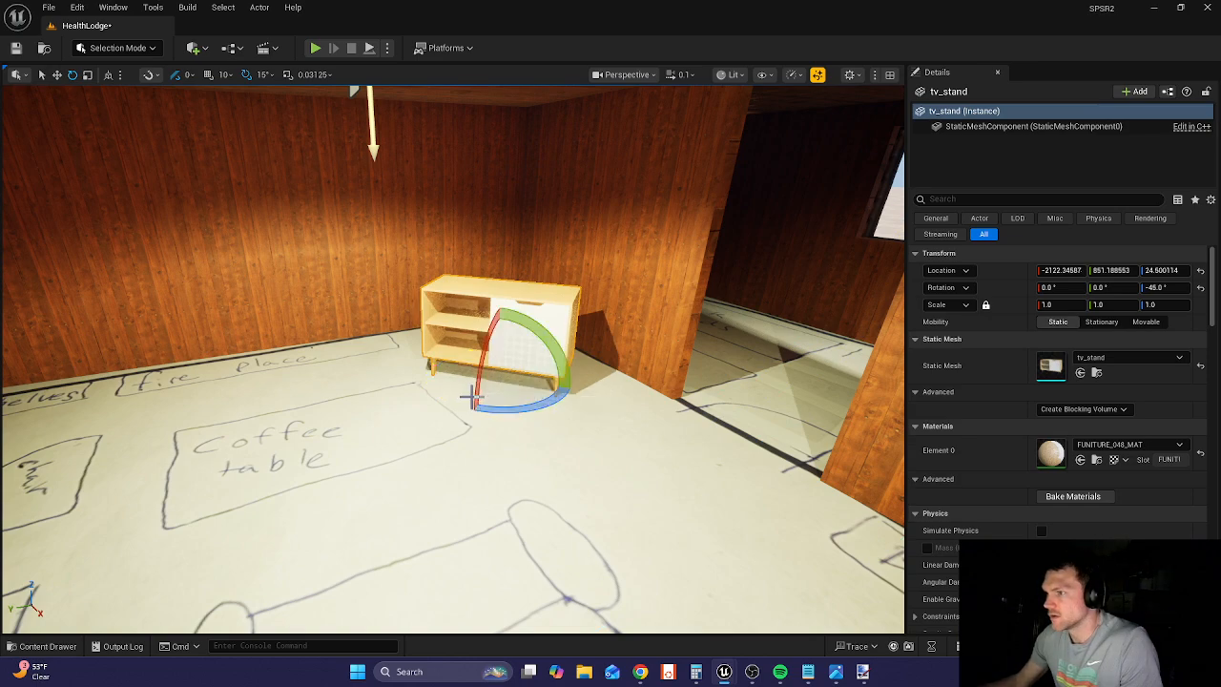
key("w")
left_click_drag(484, 394, 541, 359)
key("e")
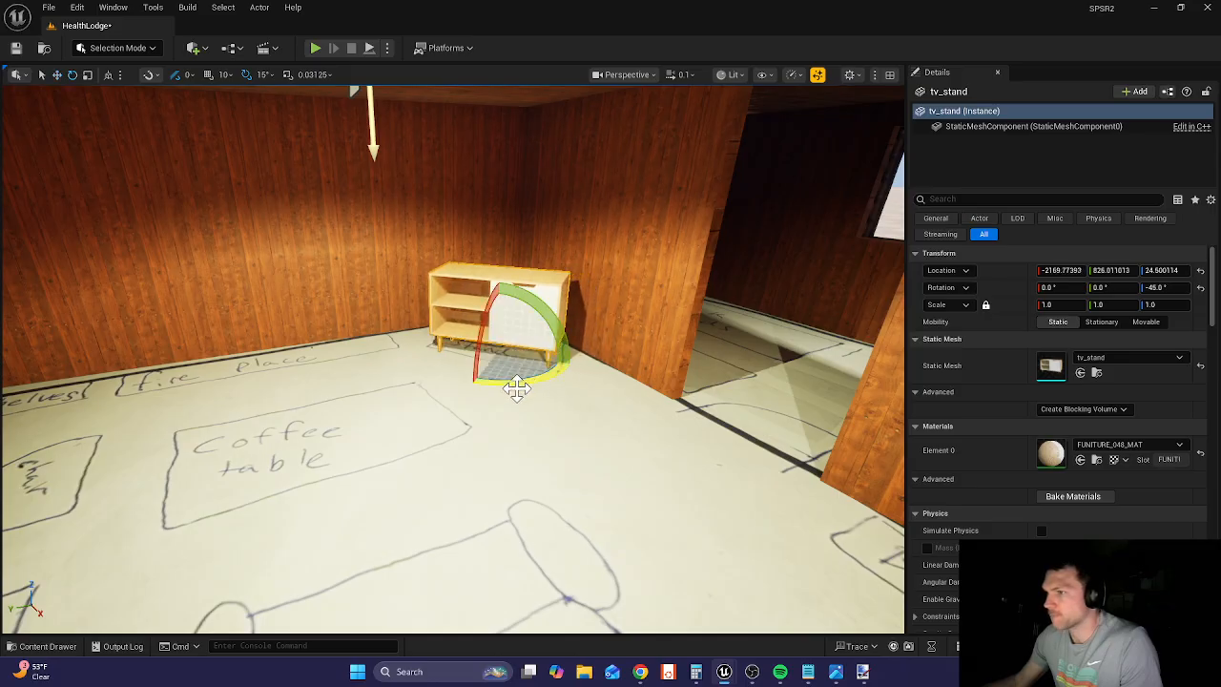
- Search the project's Fab folder for "tv" and place the tv_embeddedtextures mesh at the TV stand
left_click(42, 646)
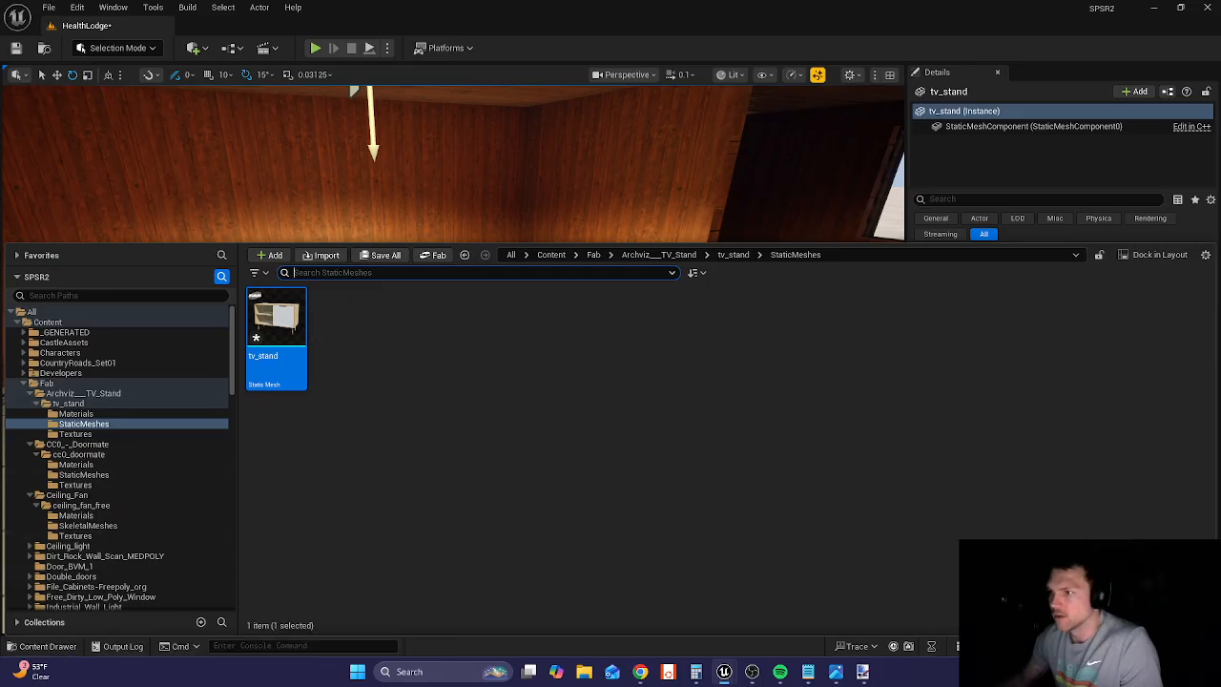
left_click(44, 383)
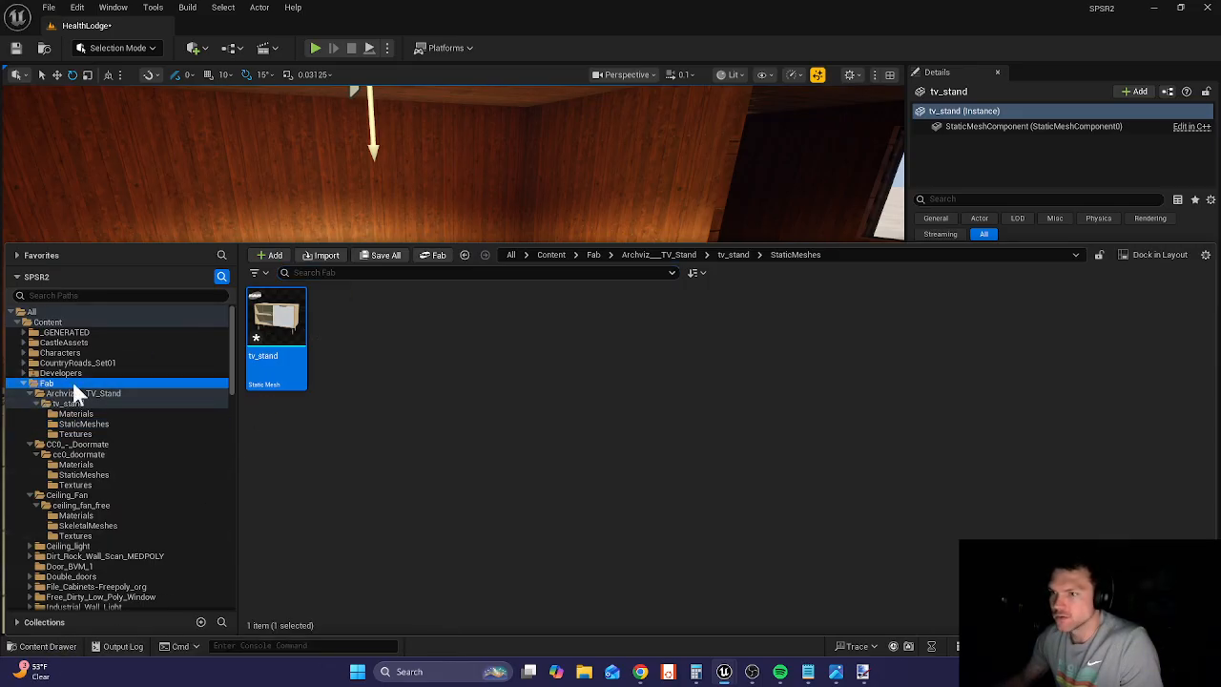
left_click(310, 273)
type("tv")
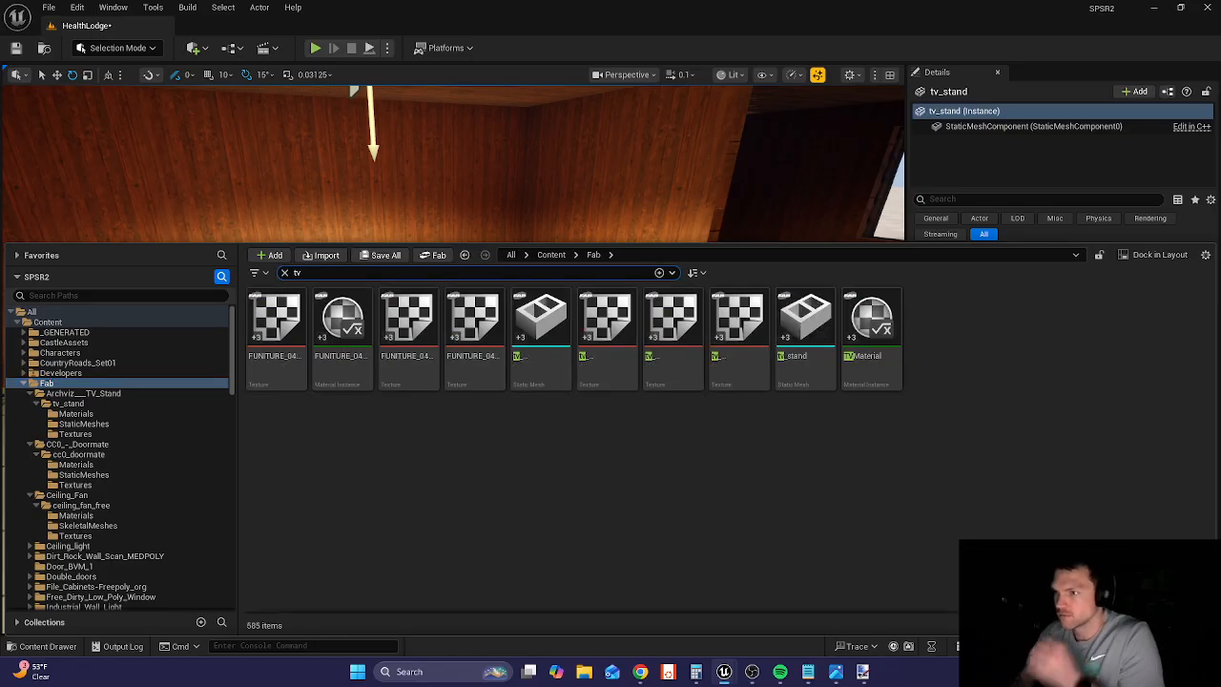
left_click_drag(546, 319, 523, 286)
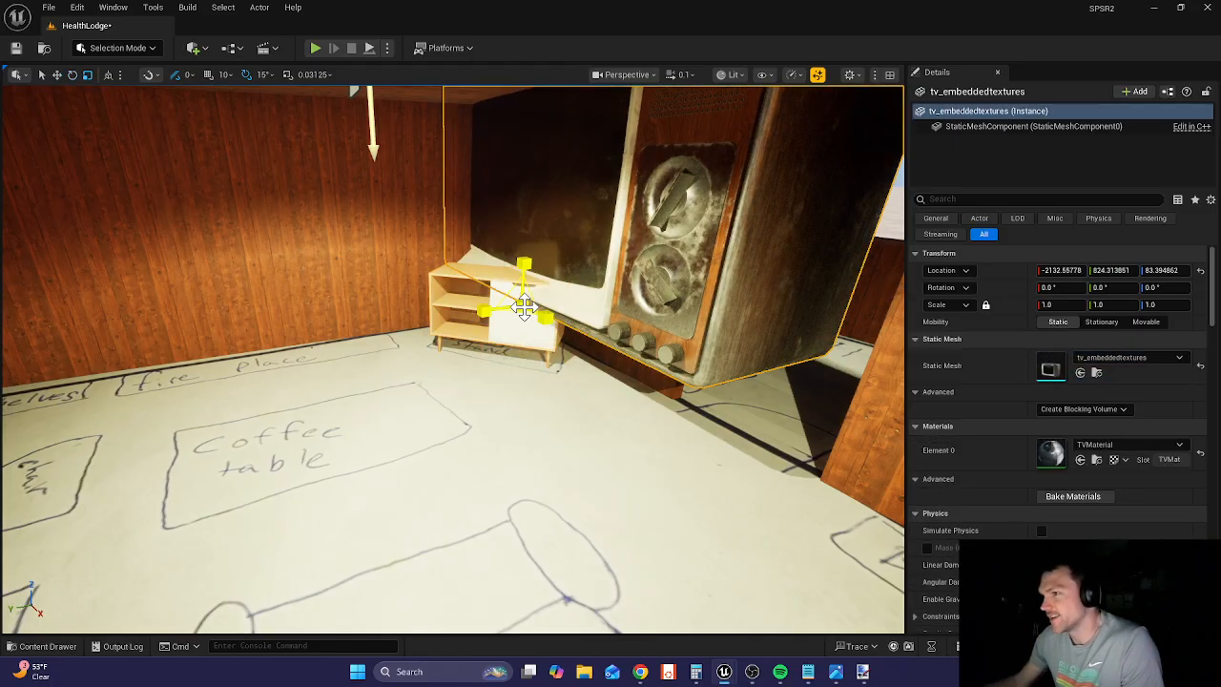
- Scale the TV uniformly to about 0.246 and lift it onto the stand, at about X -2149, Z 104.5
left_click_drag(524, 307, 503, 326)
key("ctrl+z")
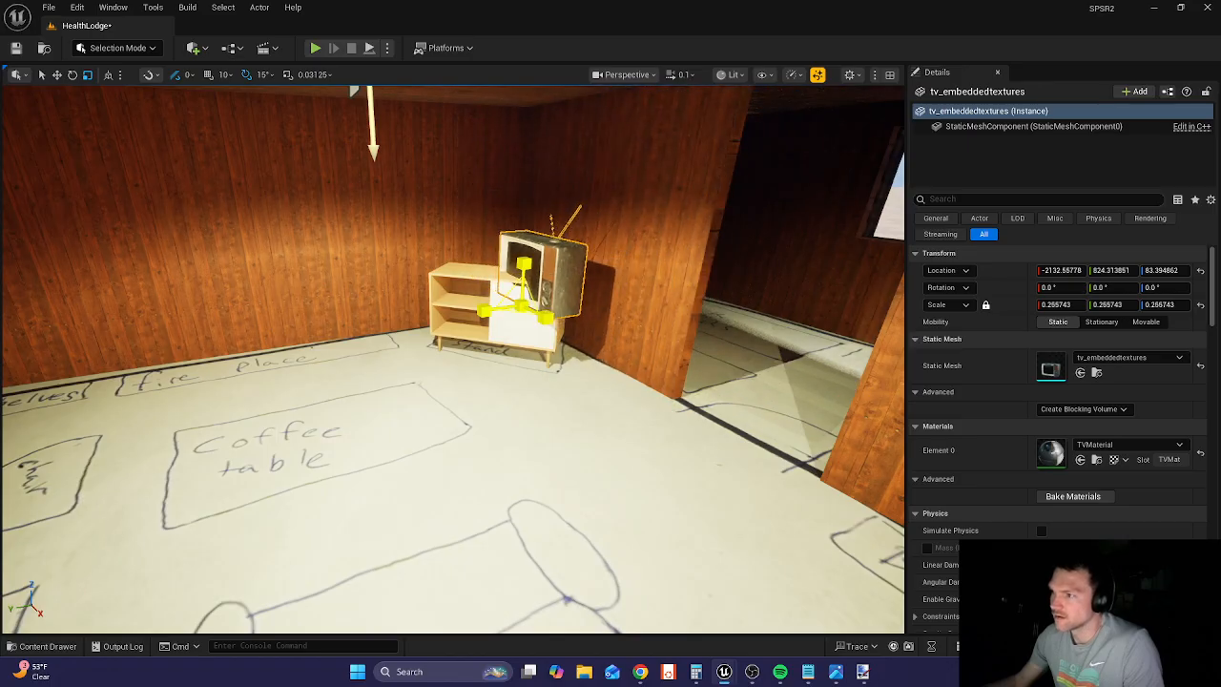
key("w")
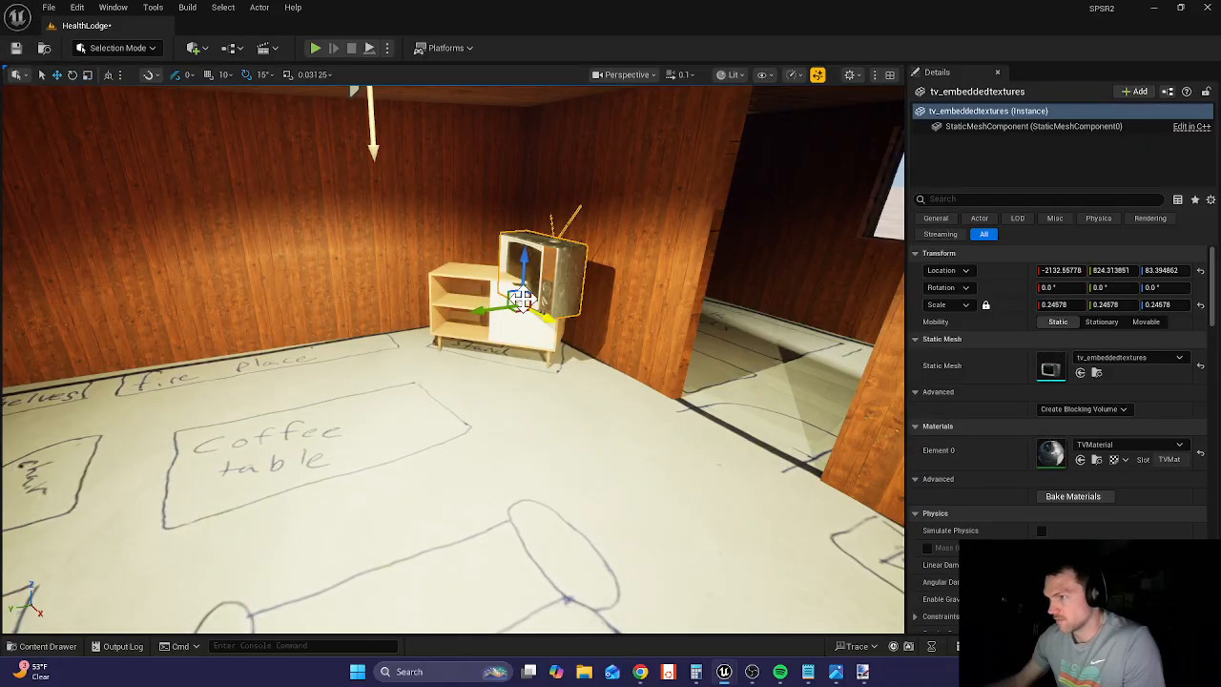
left_click_drag(522, 297, 525, 237)
key("ctrl+z")
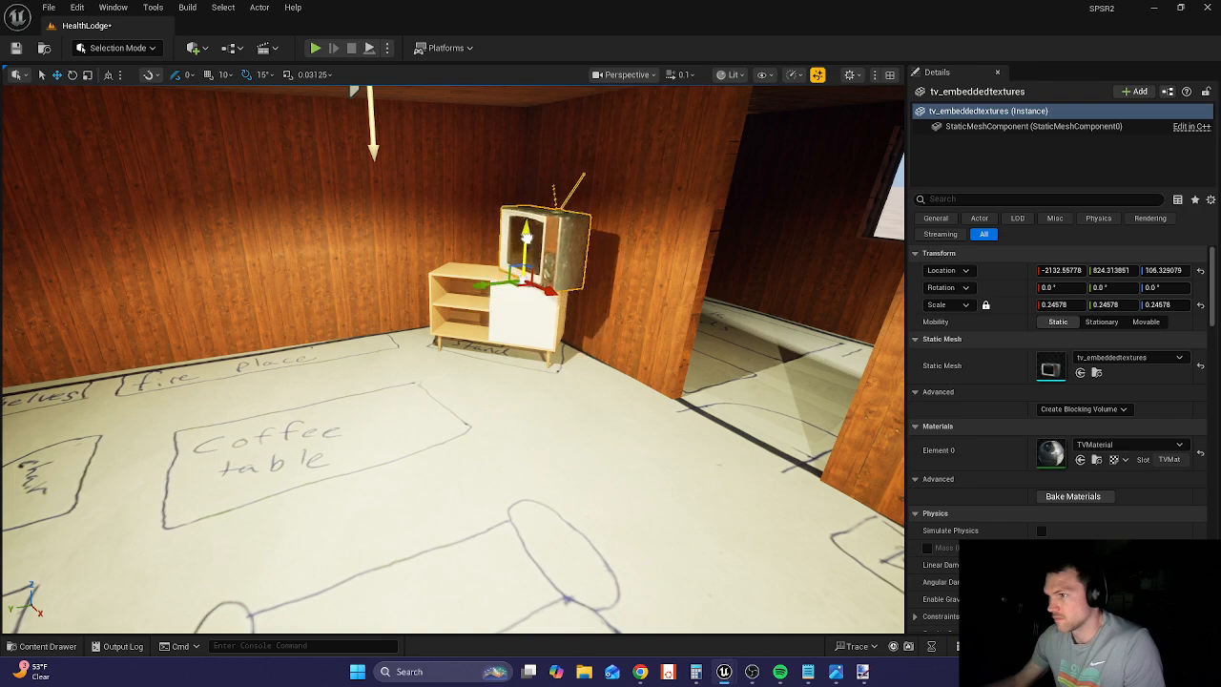
left_click_drag(544, 291, 529, 283)
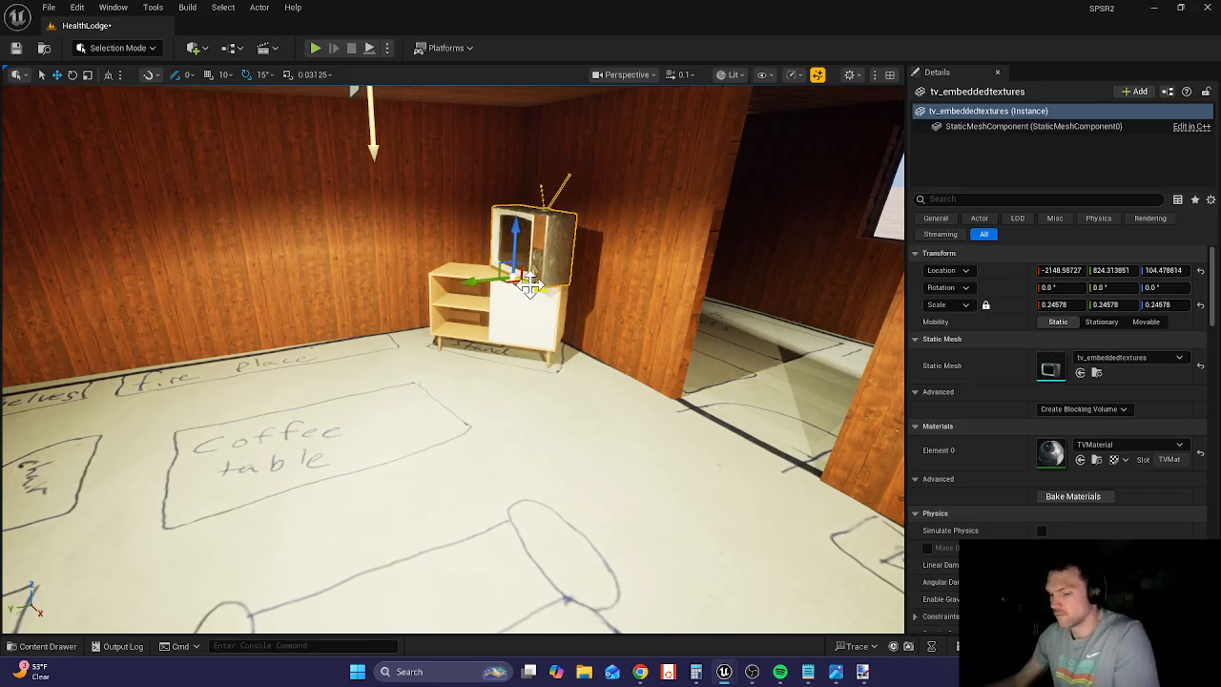
- Rotate the TV -60° about Z and shift it back onto the stand, at about X -2171, Y 827
key("e")
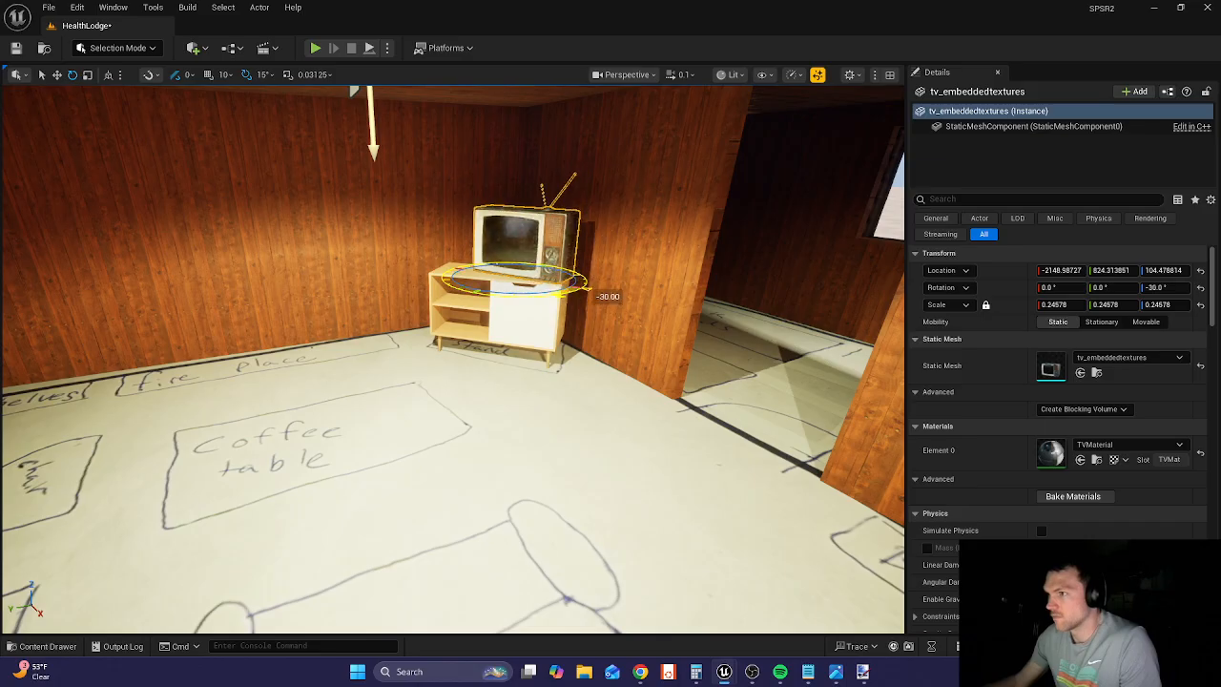
left_click_drag(591, 291, 591, 280)
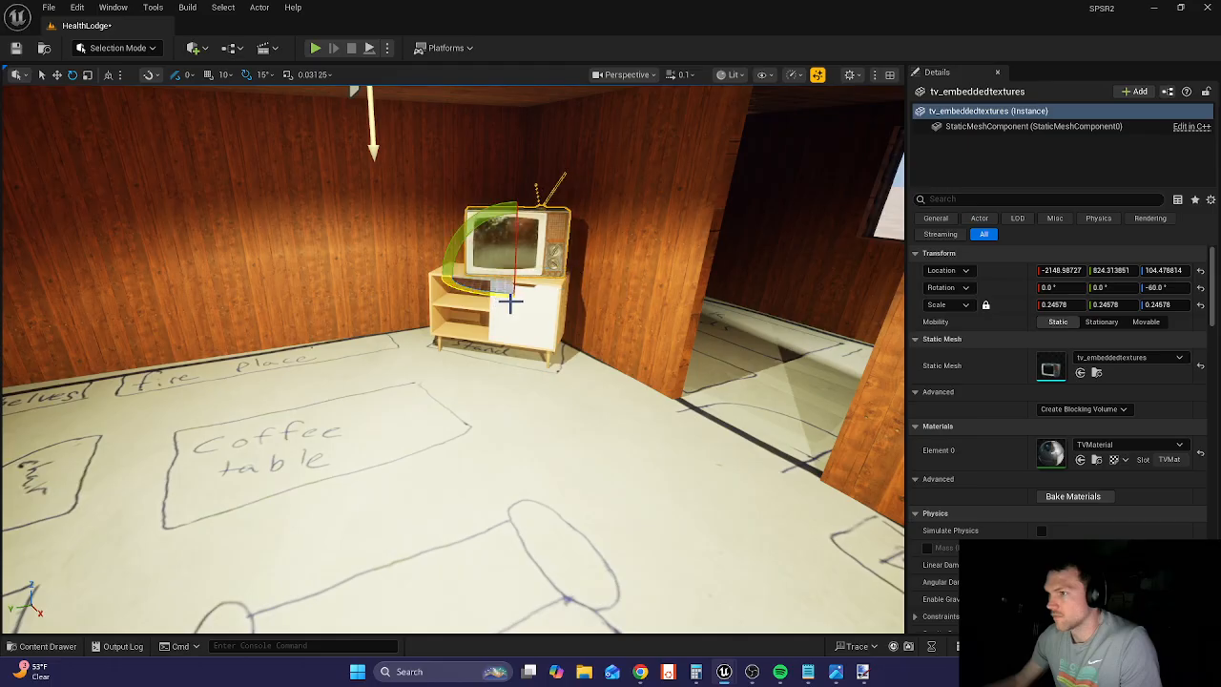
key("w")
left_click_drag(549, 278, 497, 279)
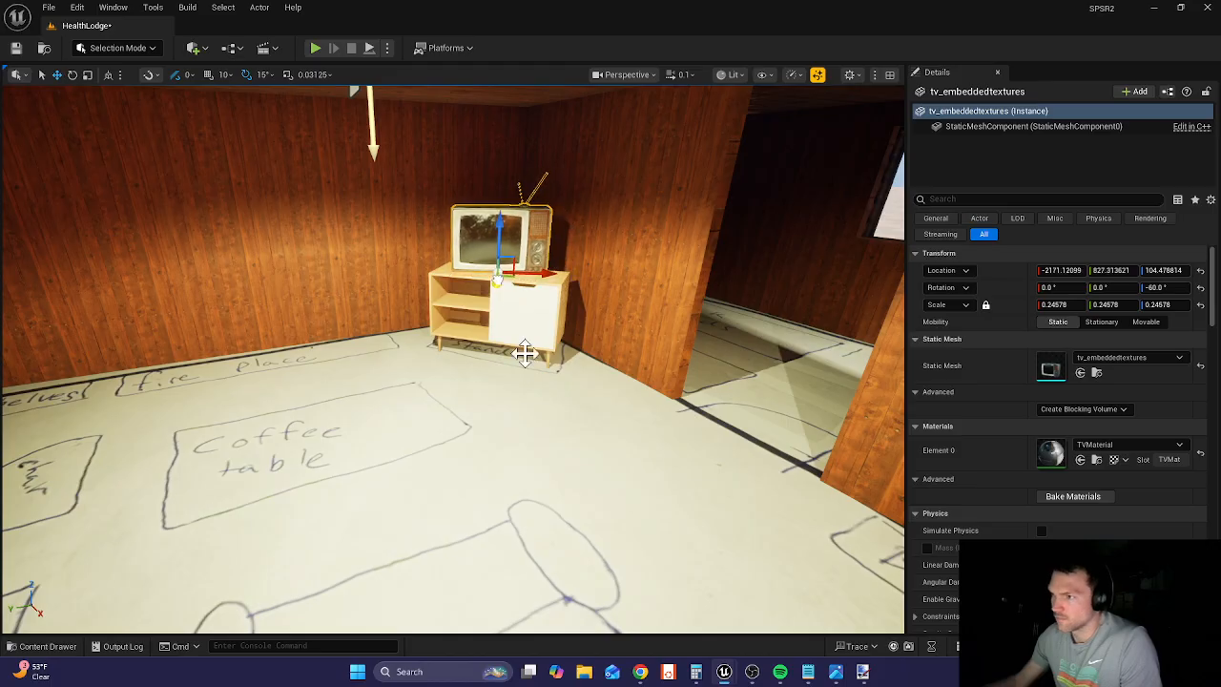
- Turn from the TV corner to the adjacent wall and reopen the Fab marketplace from the project's content browser
left_click(610, 429)
right_click_drag(610, 429, 545, 415)
left_click(48, 647)
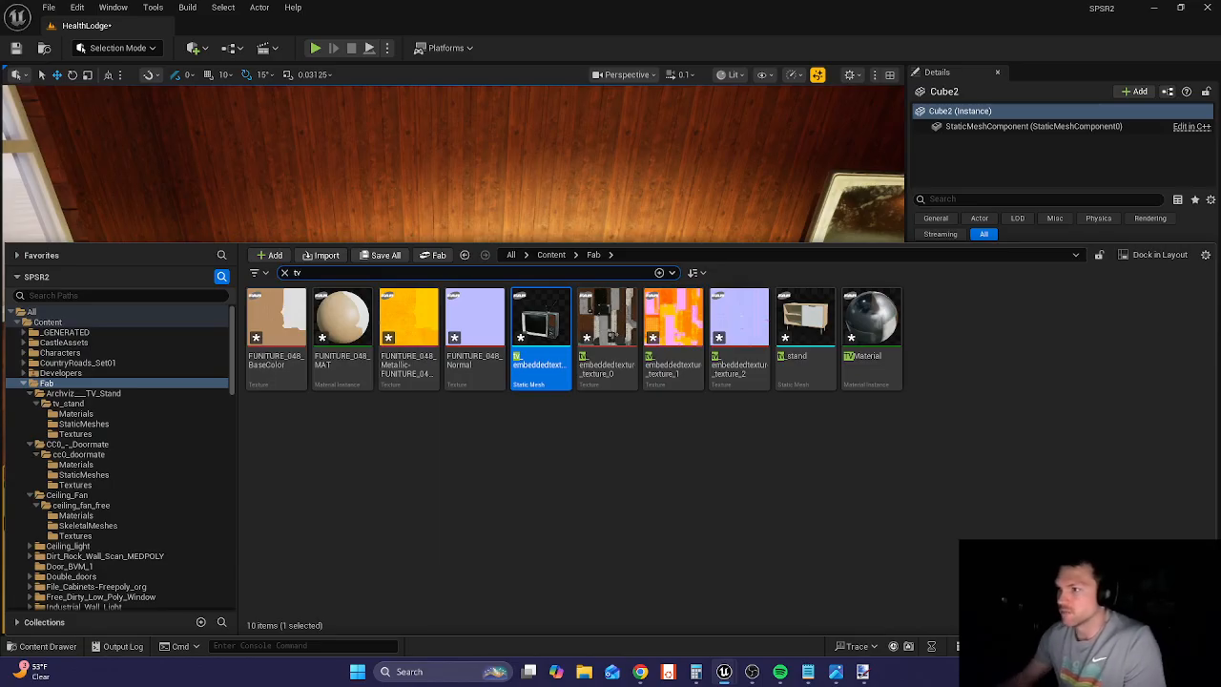
left_click(441, 256)
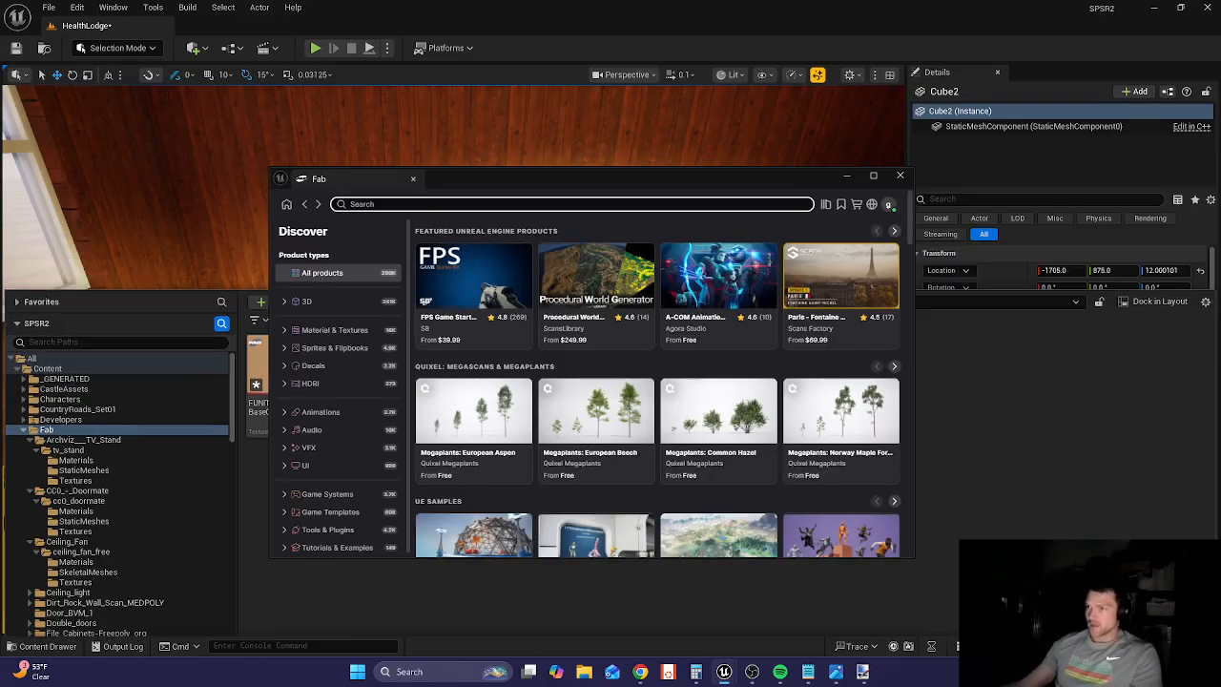
- Search the Fab marketplace for "fireplace"
type("fireplace")
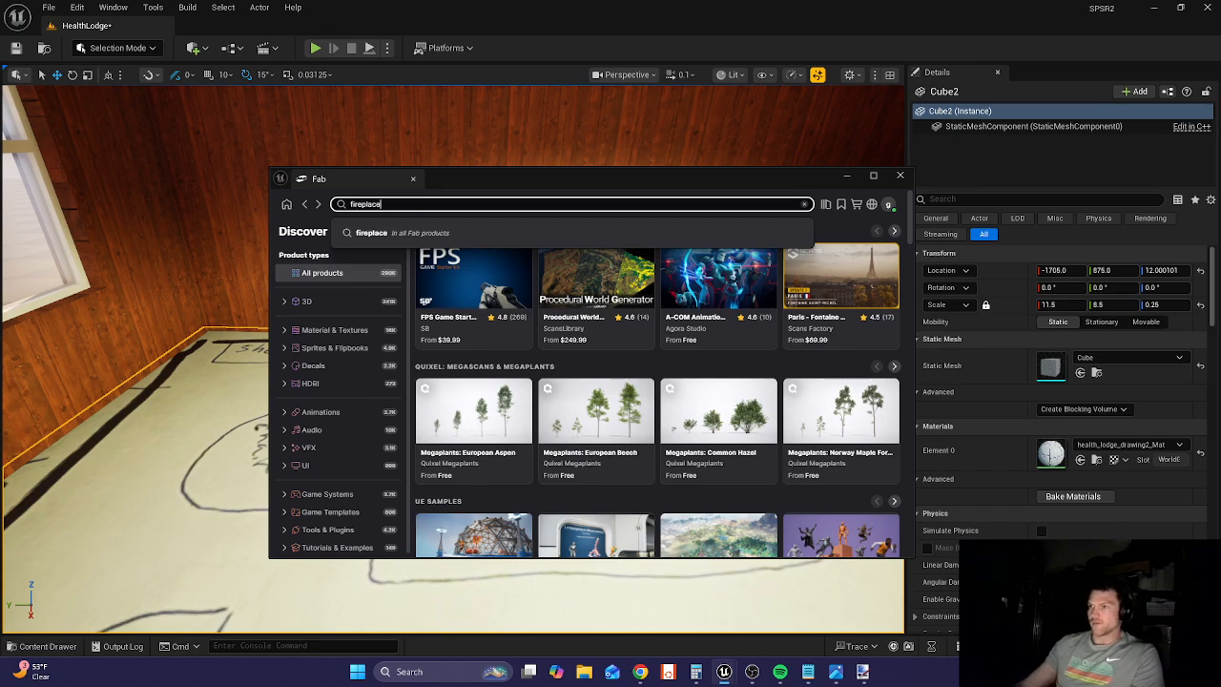
key("Return")
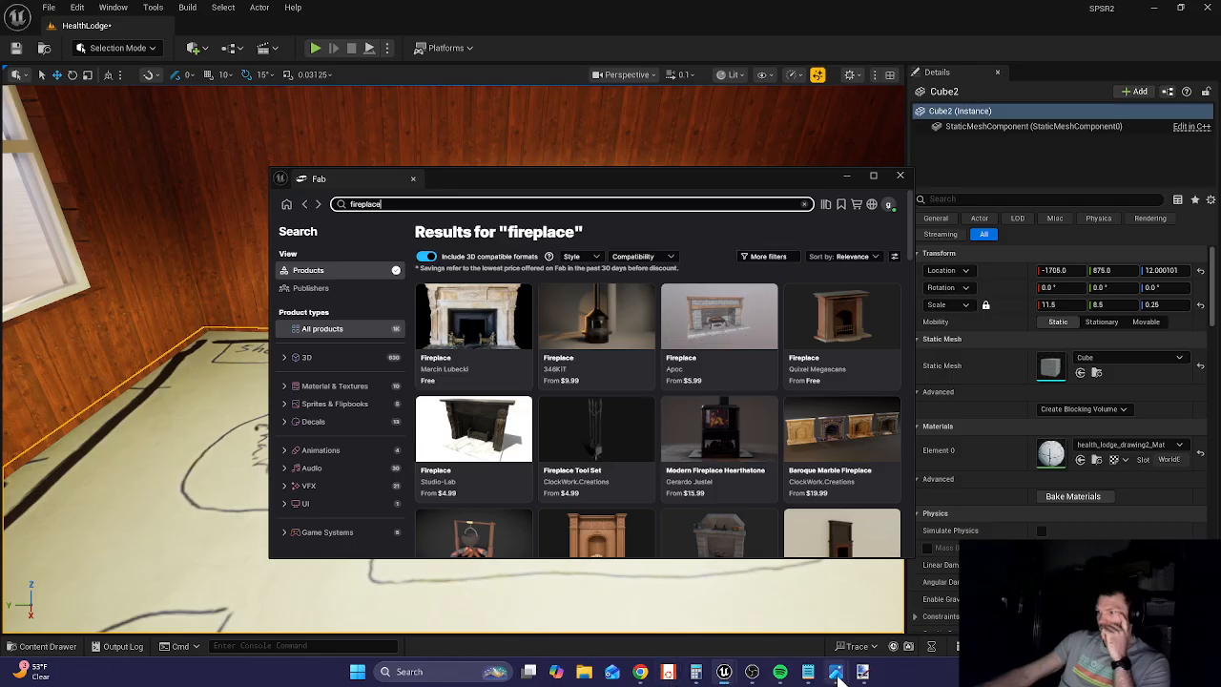
- Examine the floor drawing and the lodge's exterior reference photos, zooming in on the stone chimney, and return to the Fab results
mouse_move(837, 673)
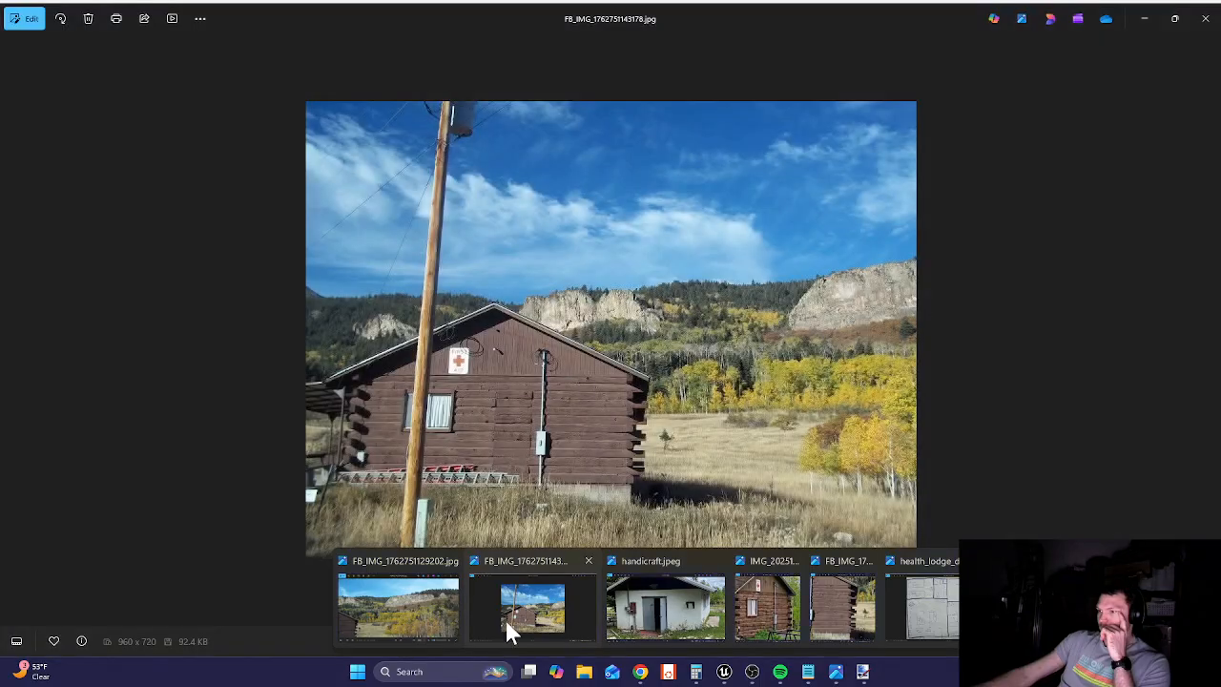
left_click(505, 616)
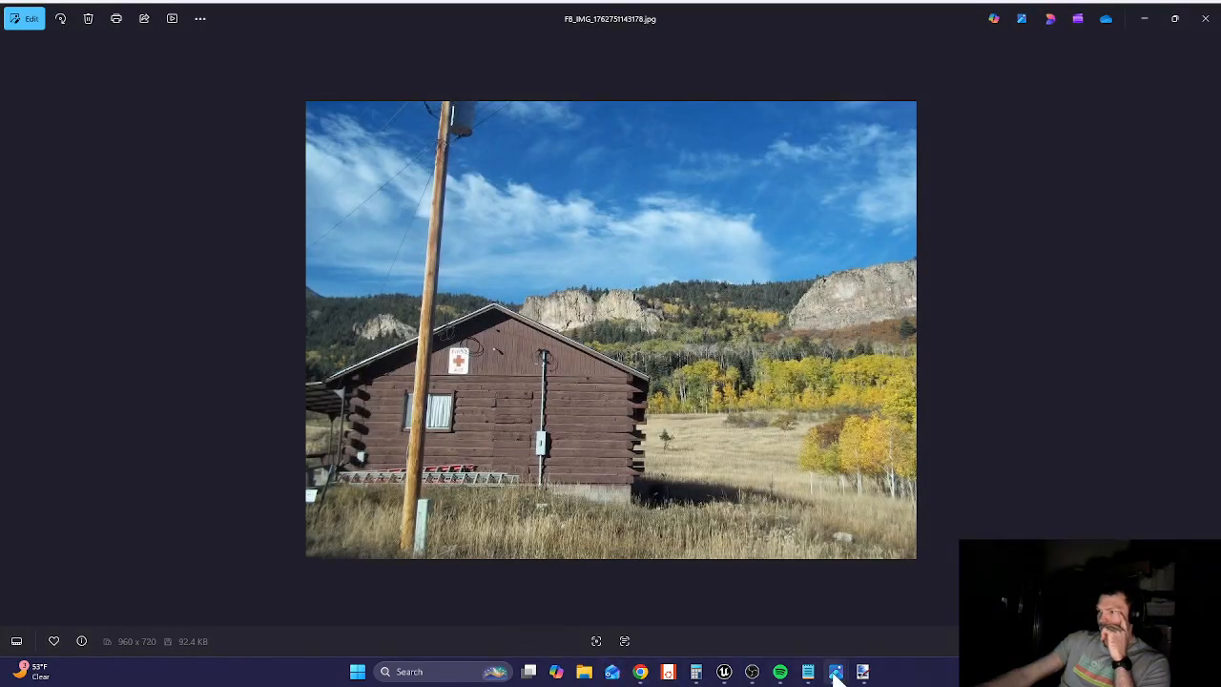
mouse_move(836, 673)
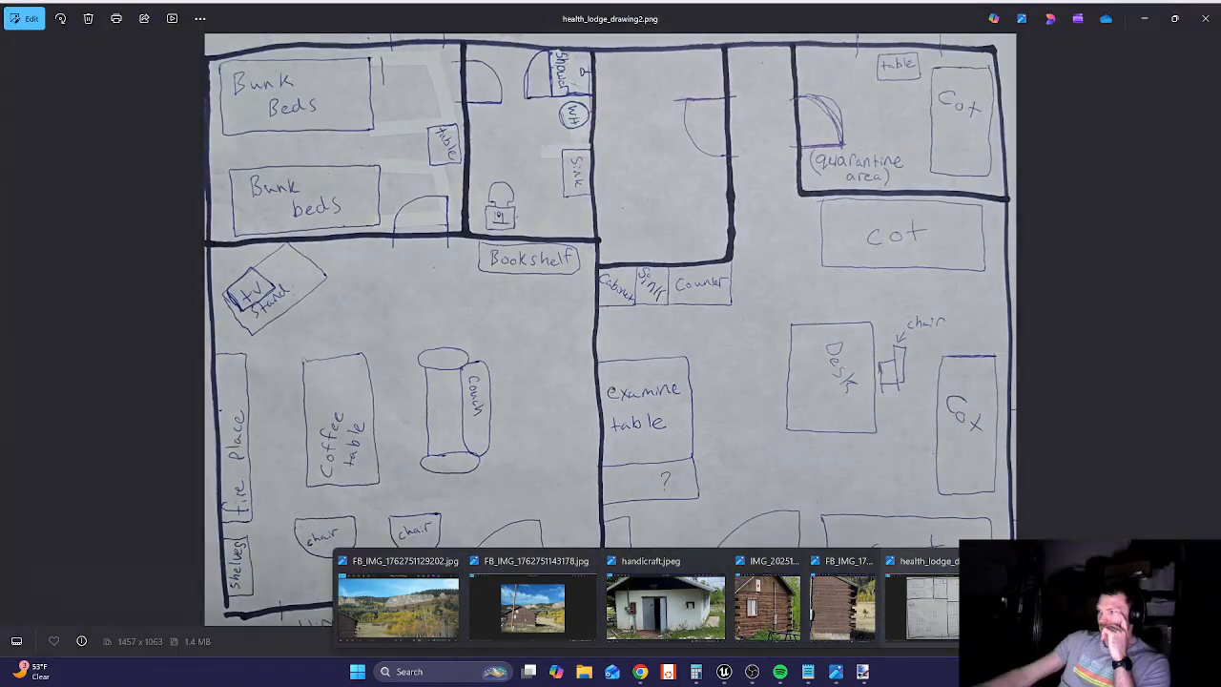
left_click(751, 593)
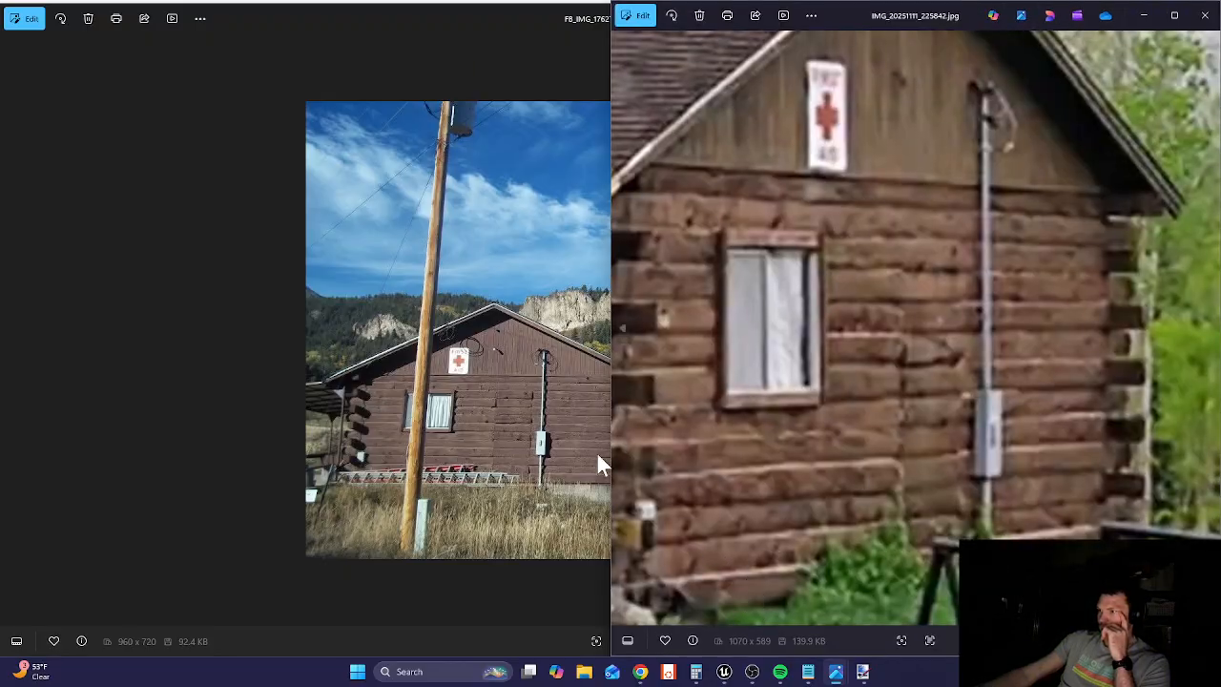
key("Right")
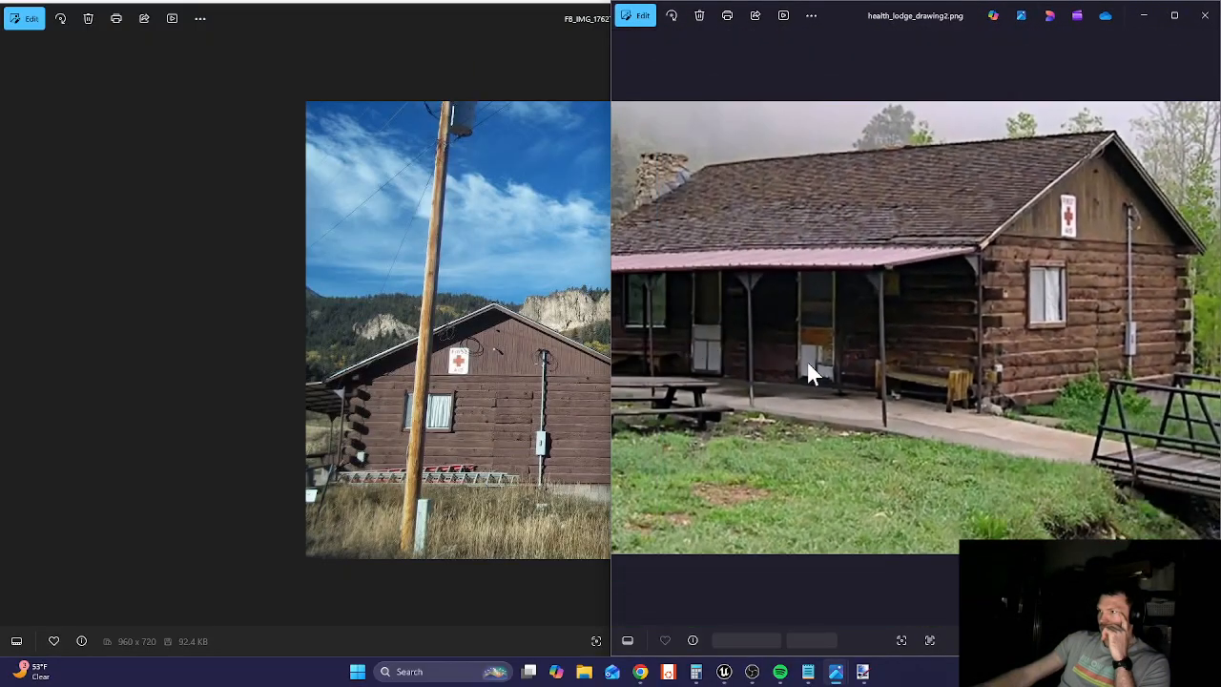
left_click(658, 190)
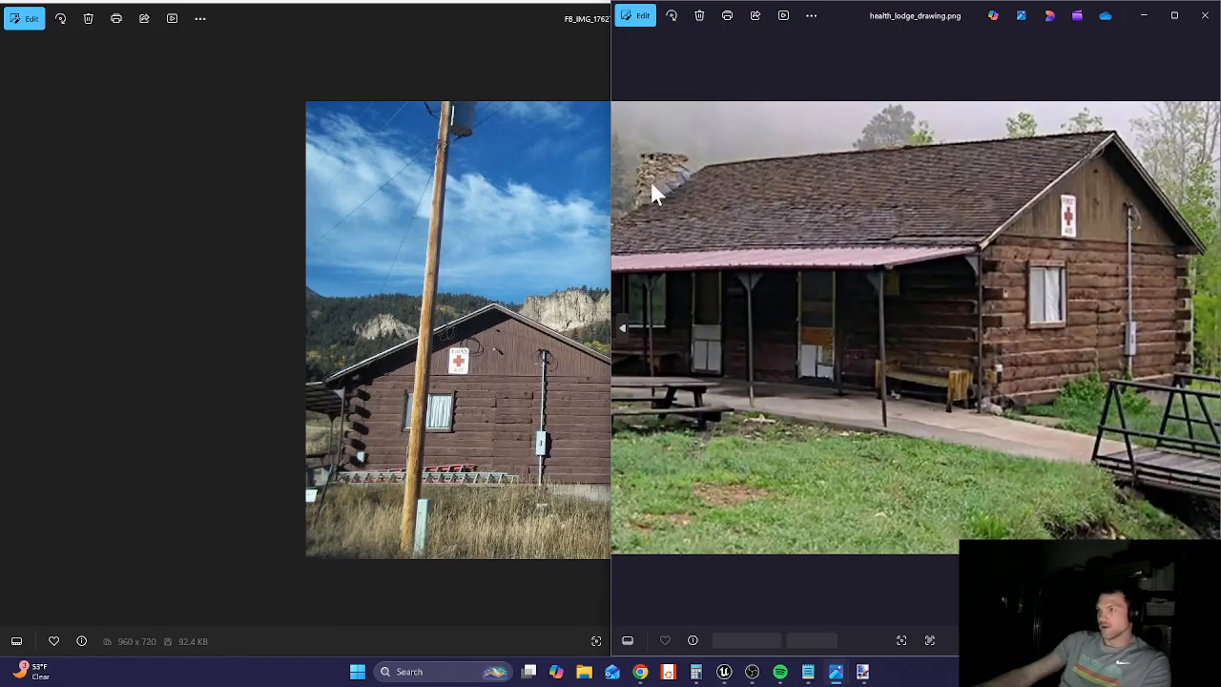
scroll(1023, 469, "up", 5)
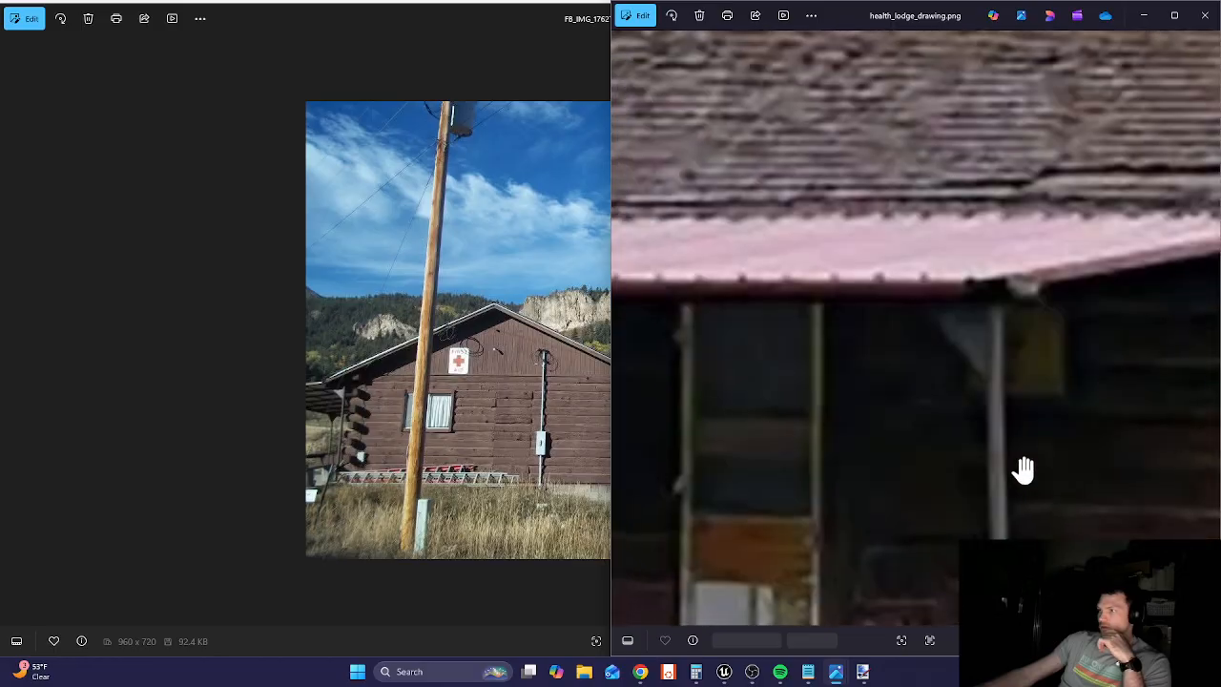
scroll(864, 264, "up", 5)
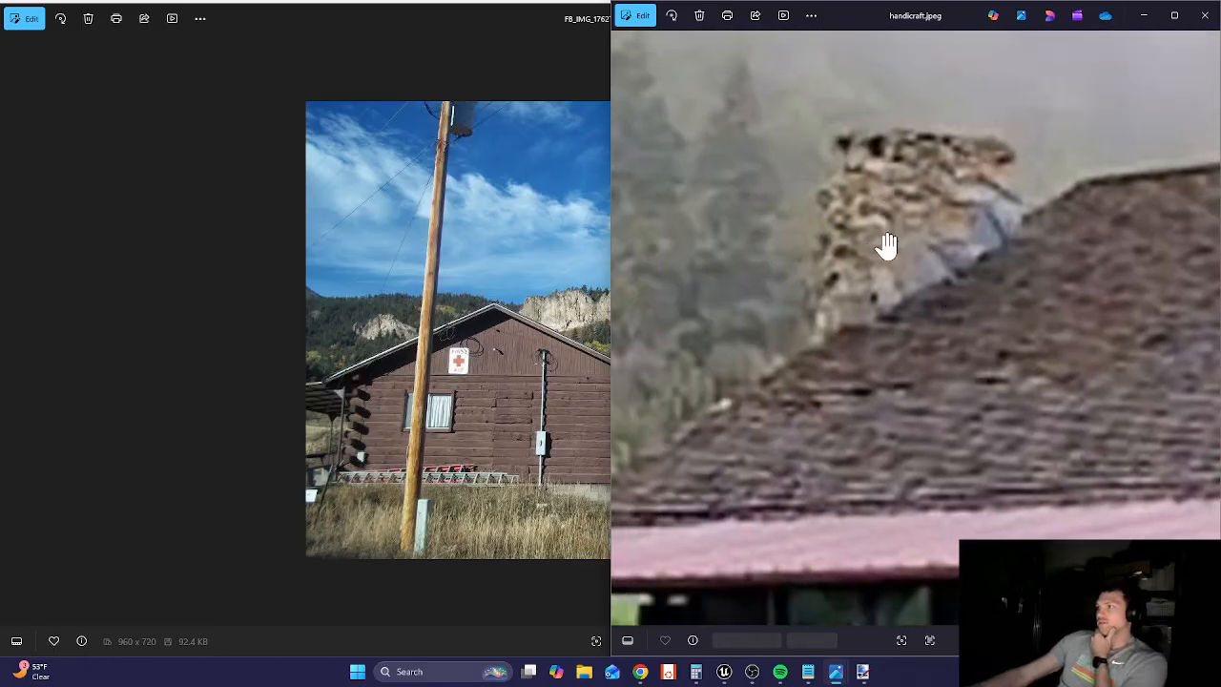
left_click(1146, 16)
left_click(1150, 15)
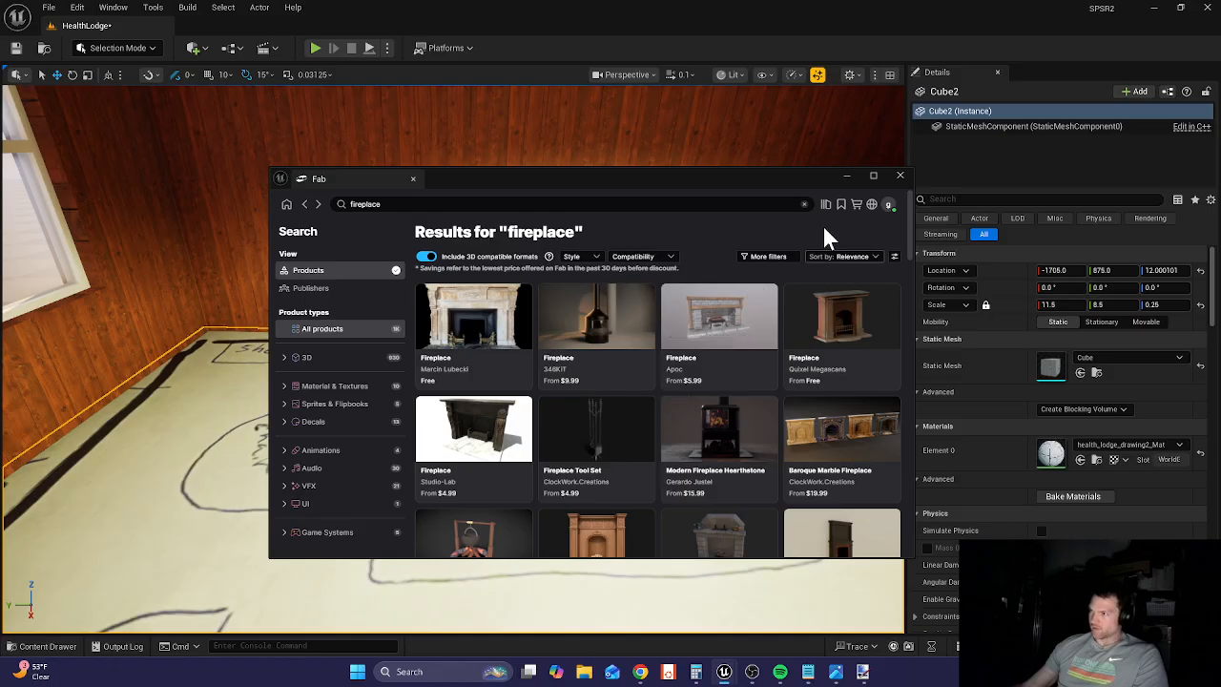
- Limit the fireplace results to free products only
left_click(771, 257)
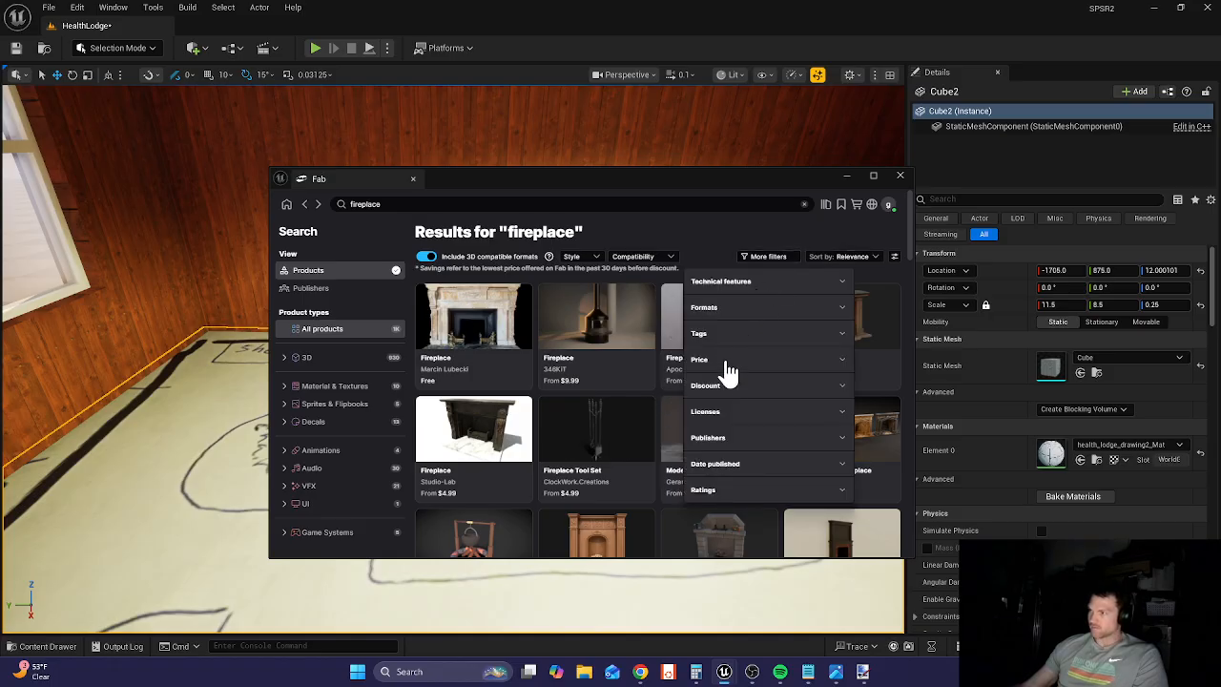
left_click(725, 362)
left_click(697, 411)
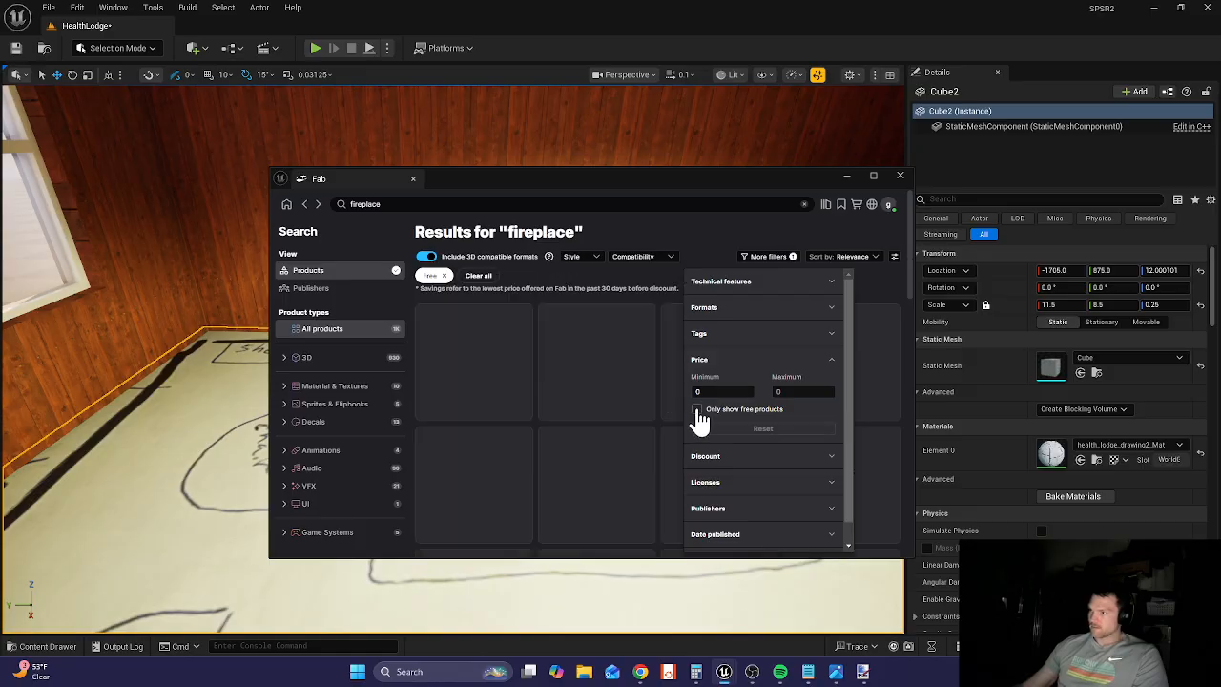
left_click(720, 239)
- Look through the free fireplace results, including the Norman Fireplace listing, for a model that suits the lodge
scroll(758, 429, "down", 2)
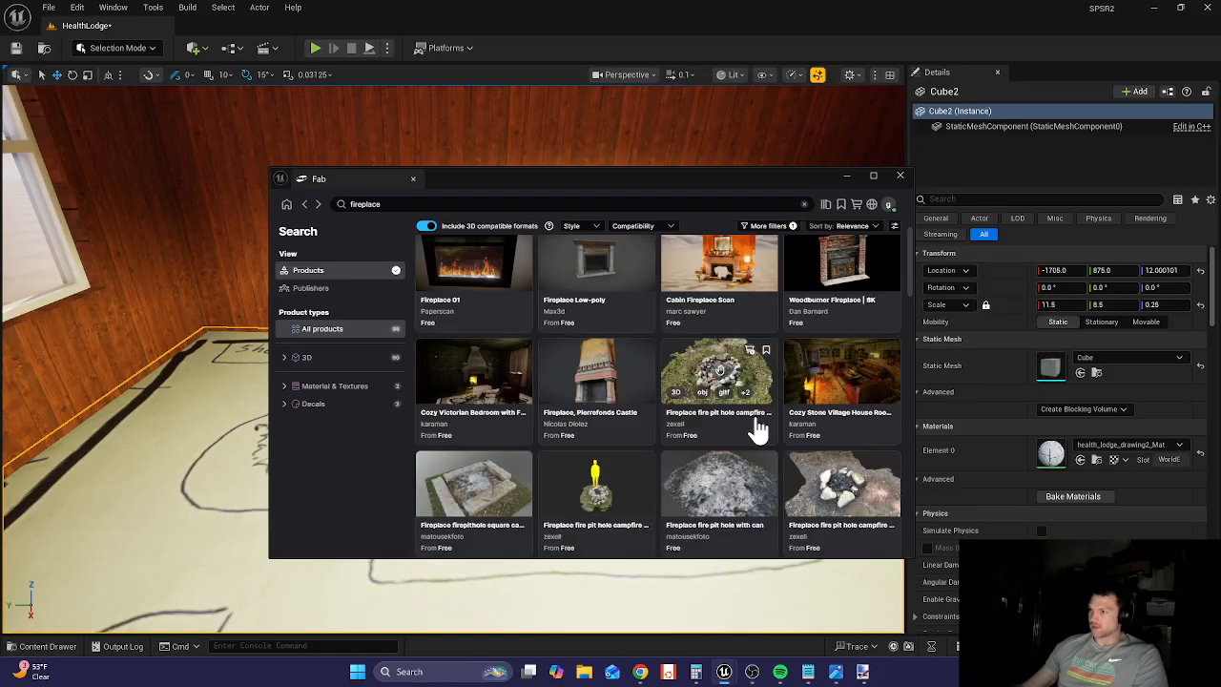
scroll(758, 424, "down", 3)
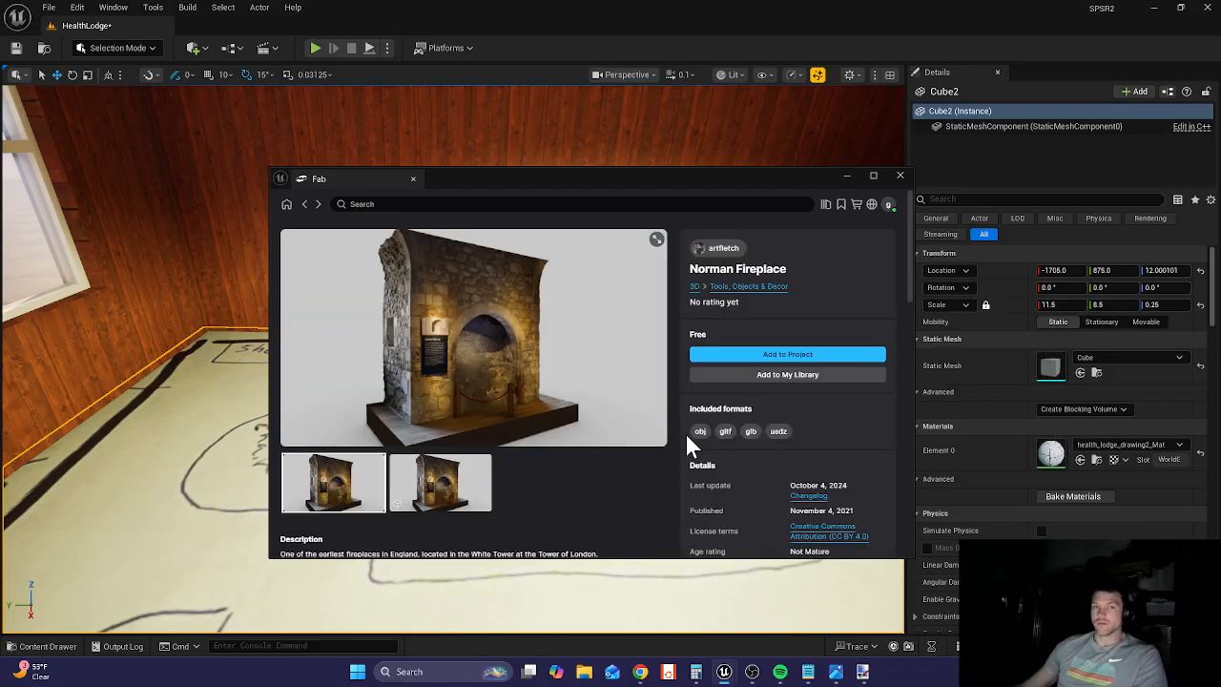
left_click(305, 205)
scroll(760, 448, "down", 3)
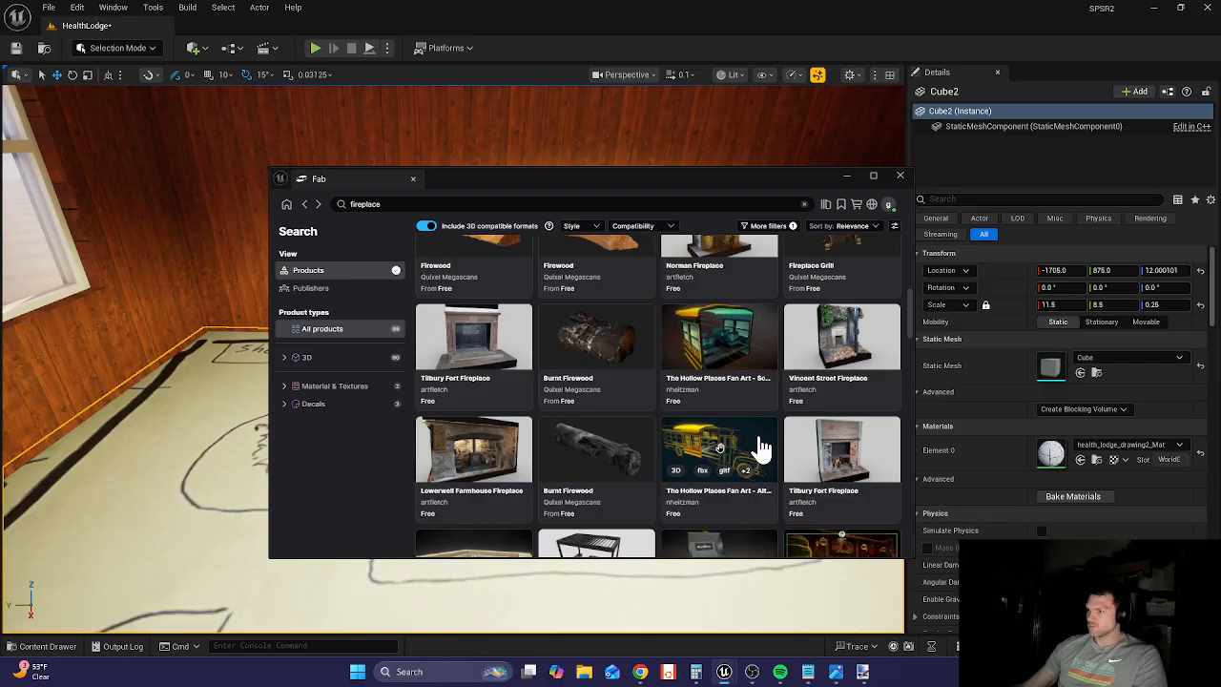
scroll(773, 442, "down", 2)
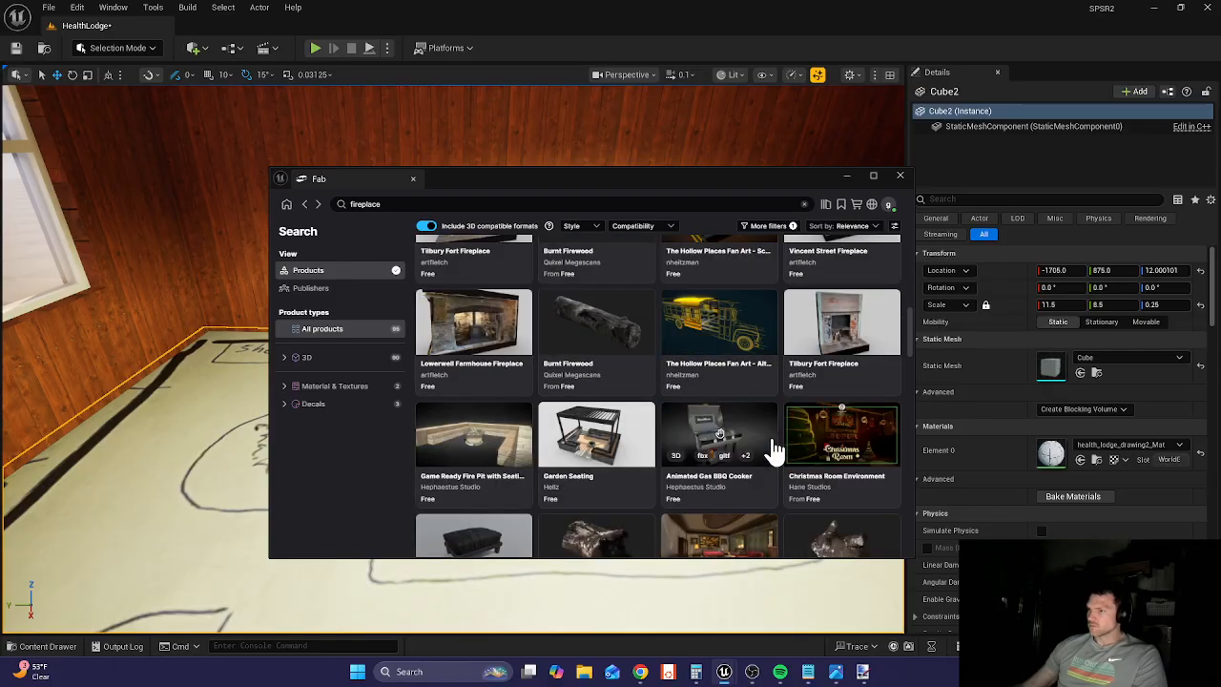
scroll(772, 448, "down", 5)
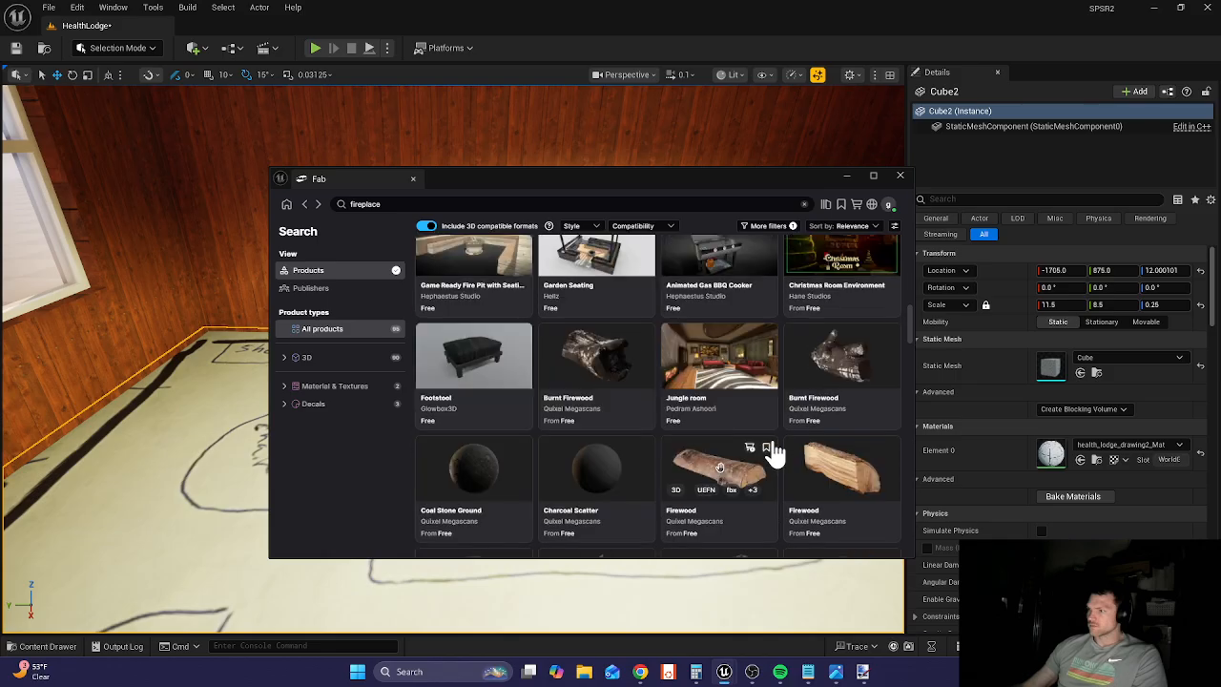
scroll(773, 449, "down", 6)
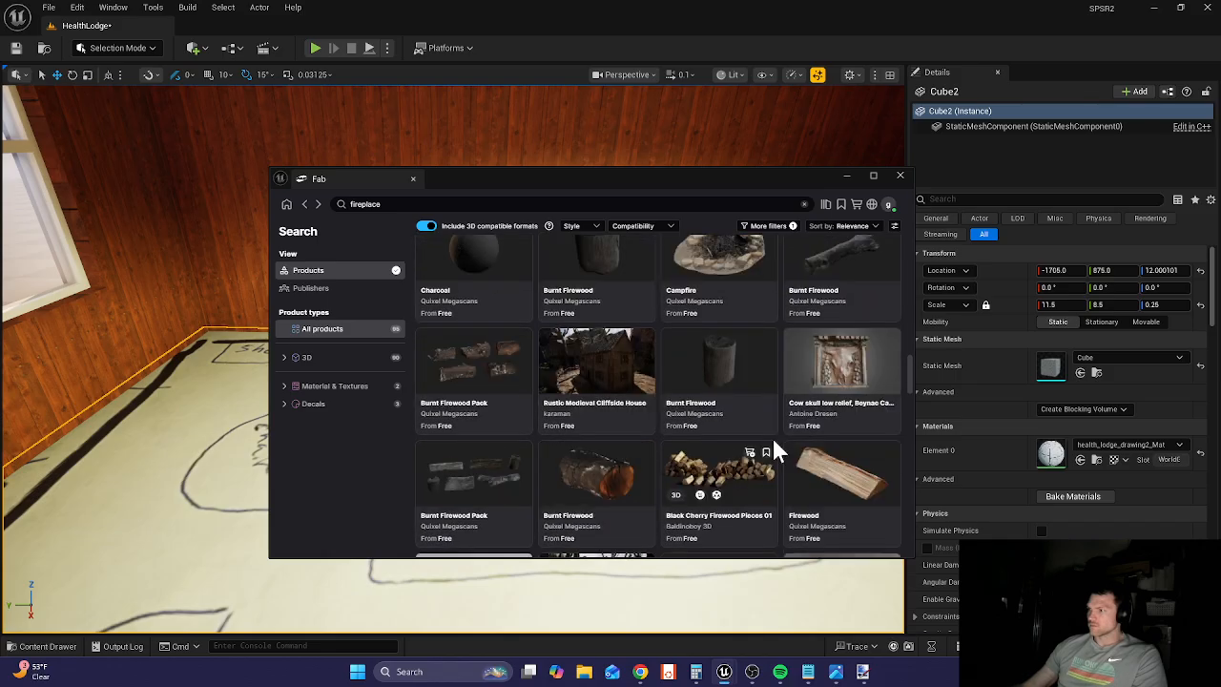
scroll(776, 453, "down", 4)
scroll(776, 451, "up", 13)
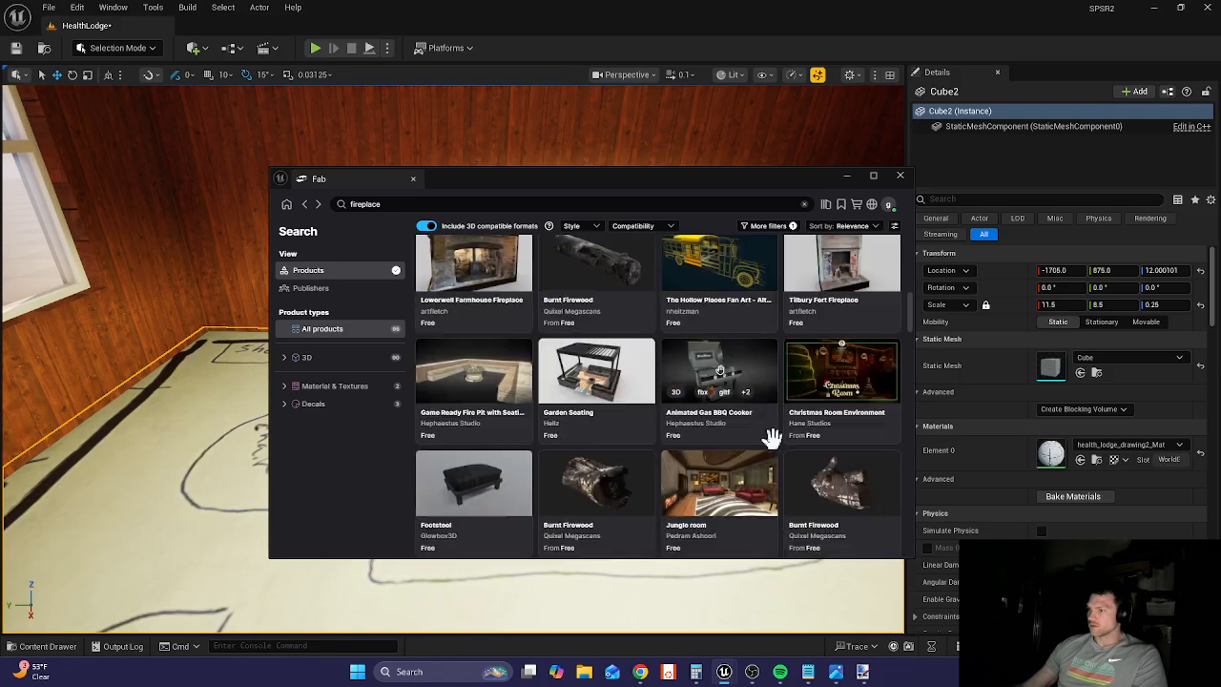
scroll(774, 447, "down", 8)
scroll(775, 453, "down", 6)
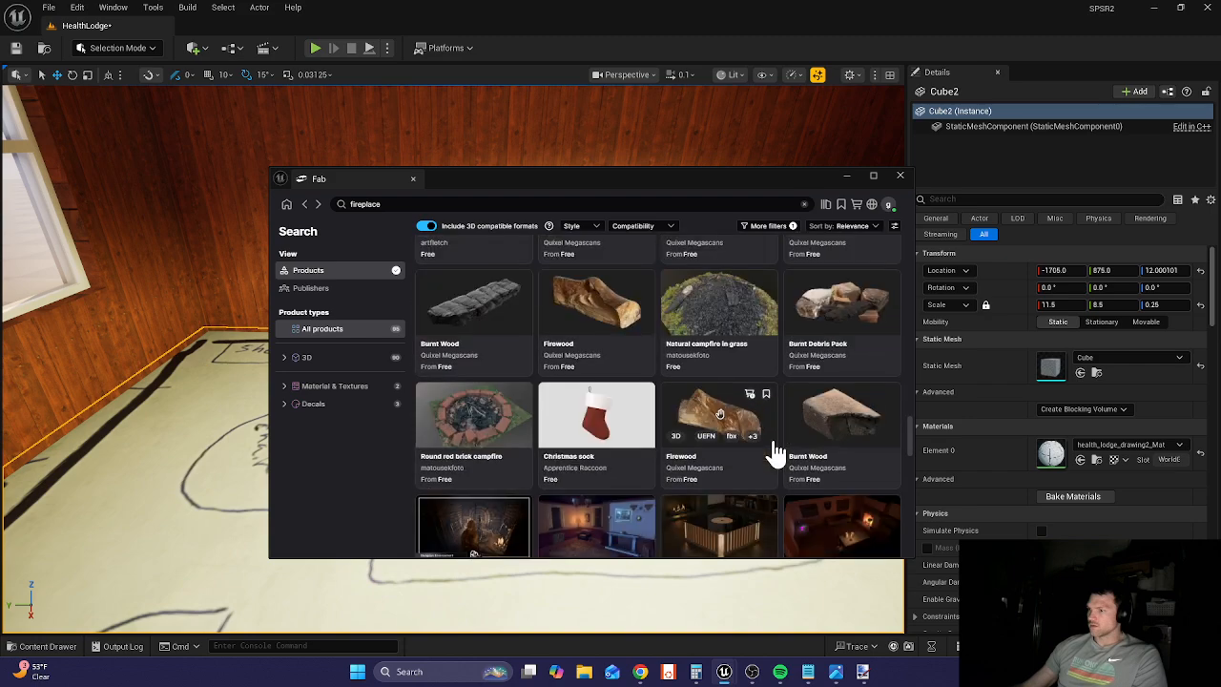
scroll(777, 453, "up", 15)
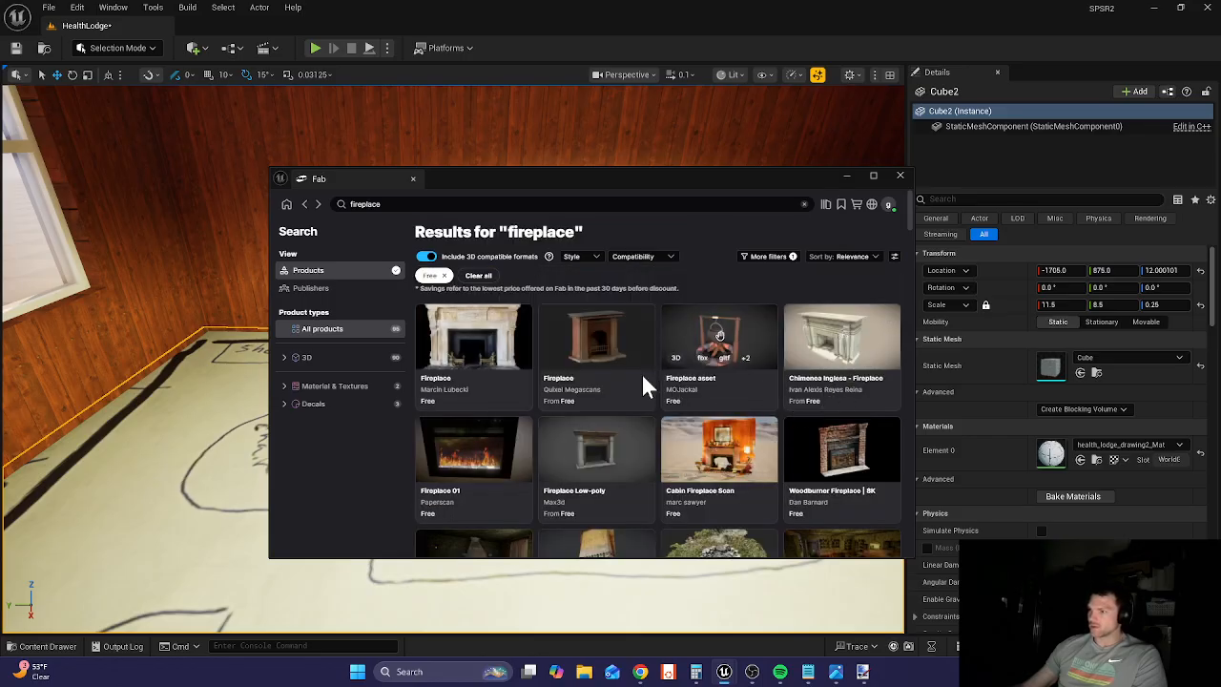
- Add the free Quixel Megascans Fireplace to the project in high quality and close the Fab window
left_click(563, 336)
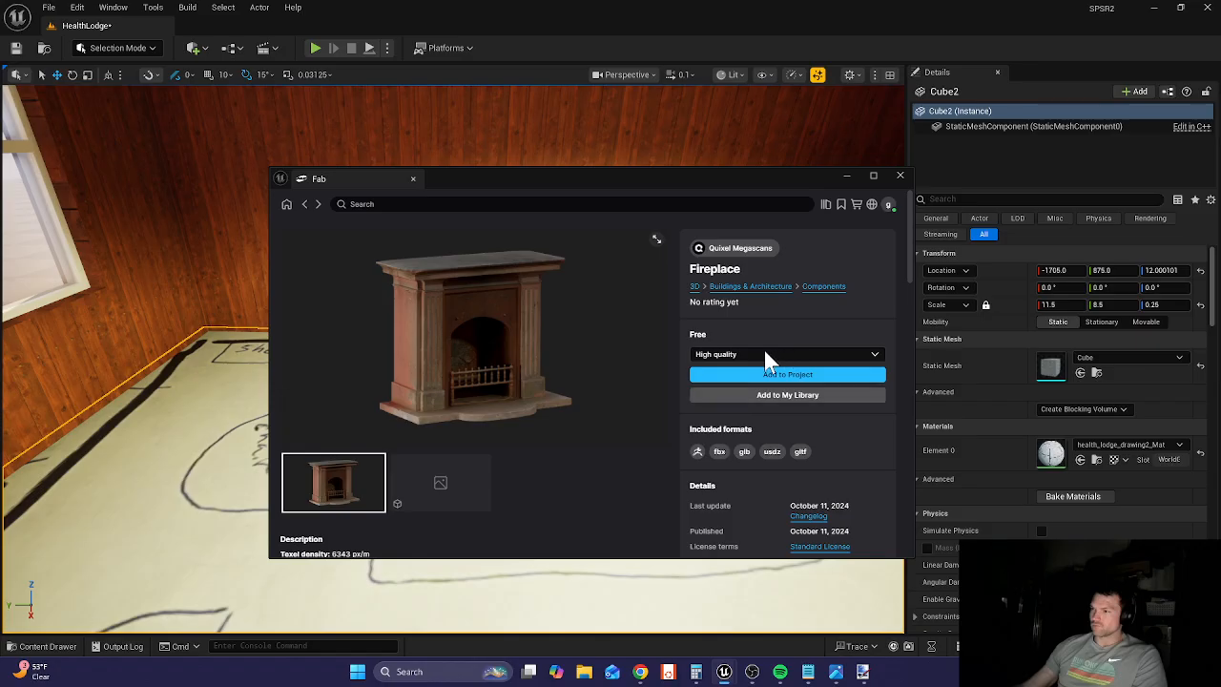
left_click(735, 379)
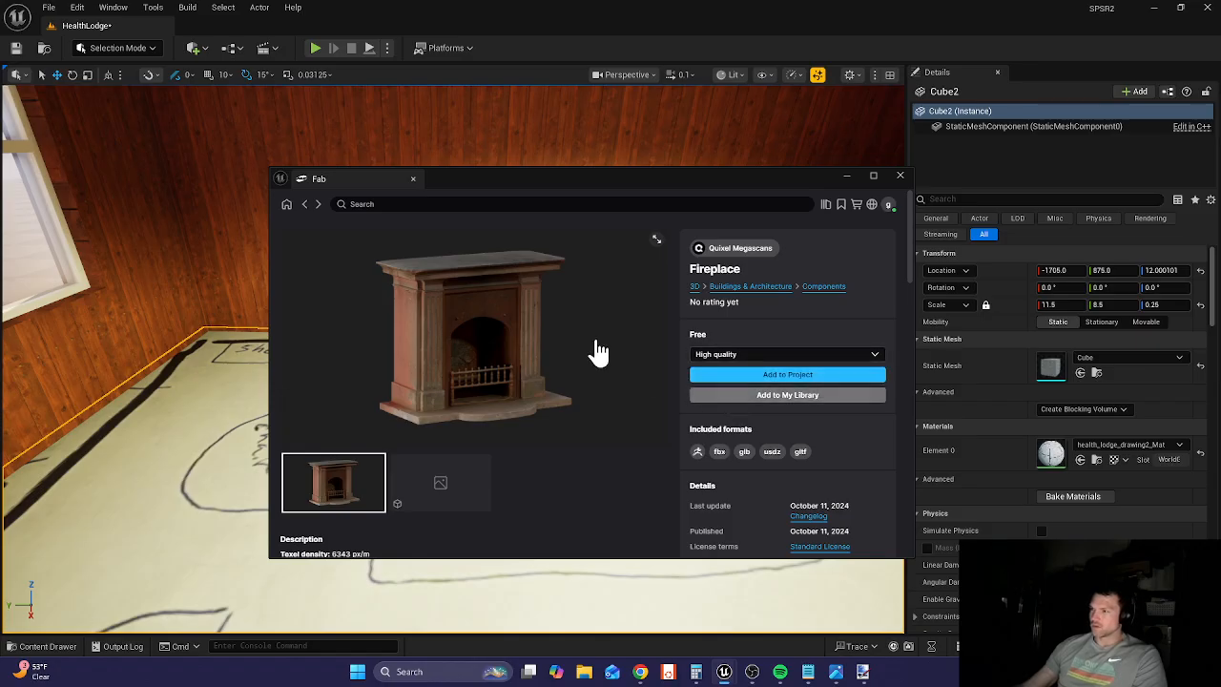
left_click(304, 203)
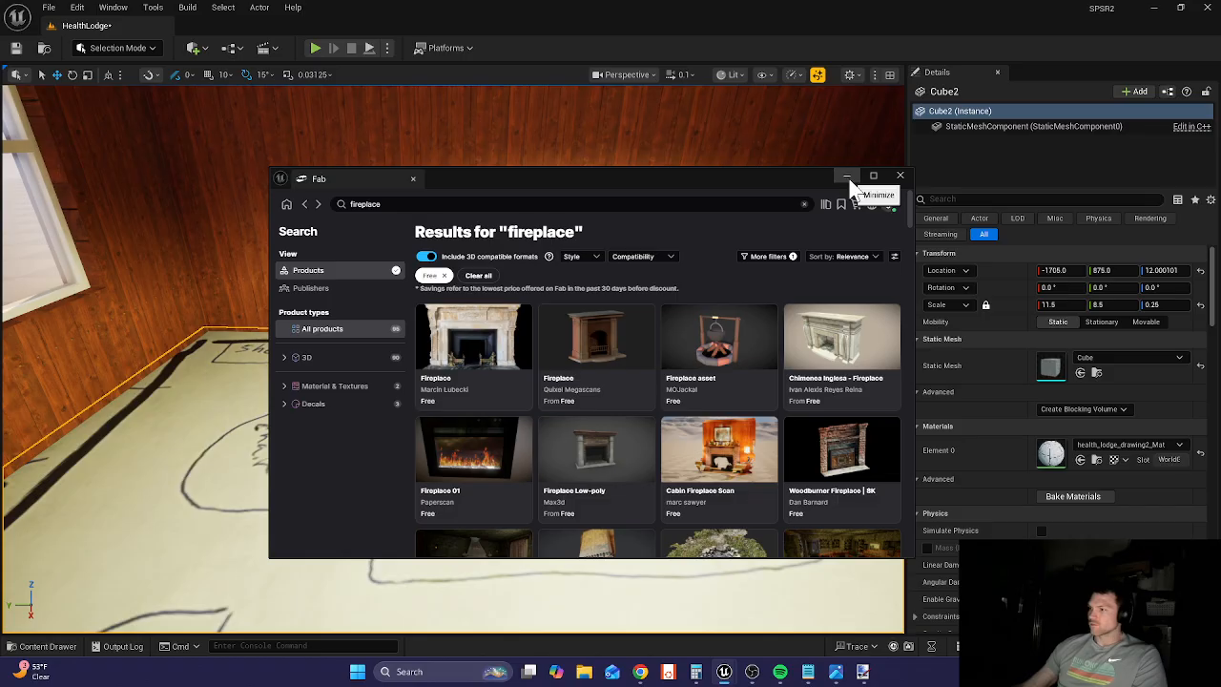
left_click(900, 177)
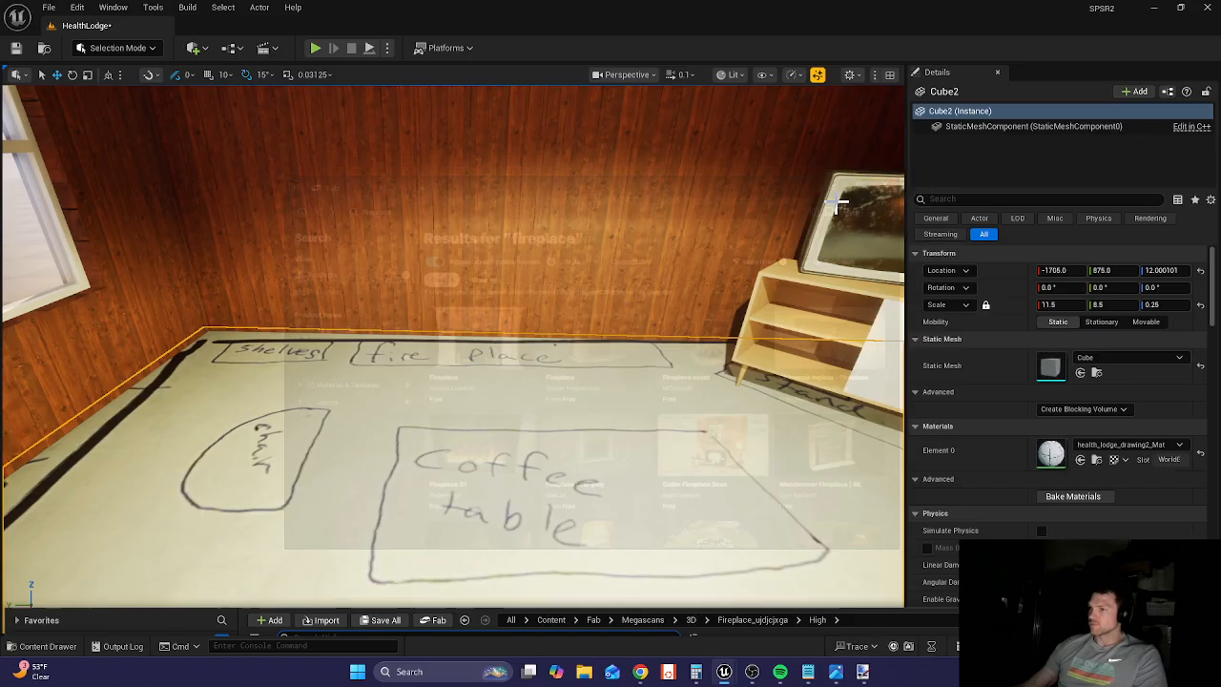
- Open the imported ujdjcjxga_tier_1 folder and place the fireplace mesh at the "fire place" mark along the wall
left_click(43, 645)
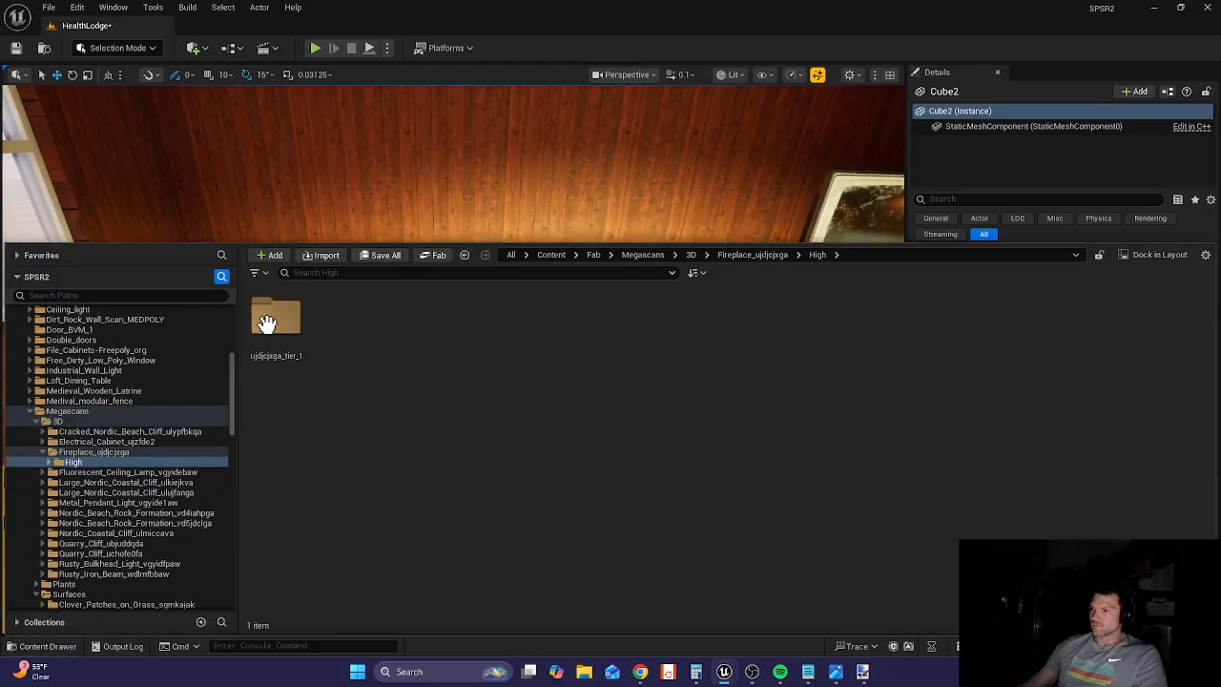
double_click(269, 318)
double_click(340, 320)
left_click_drag(275, 322, 511, 332)
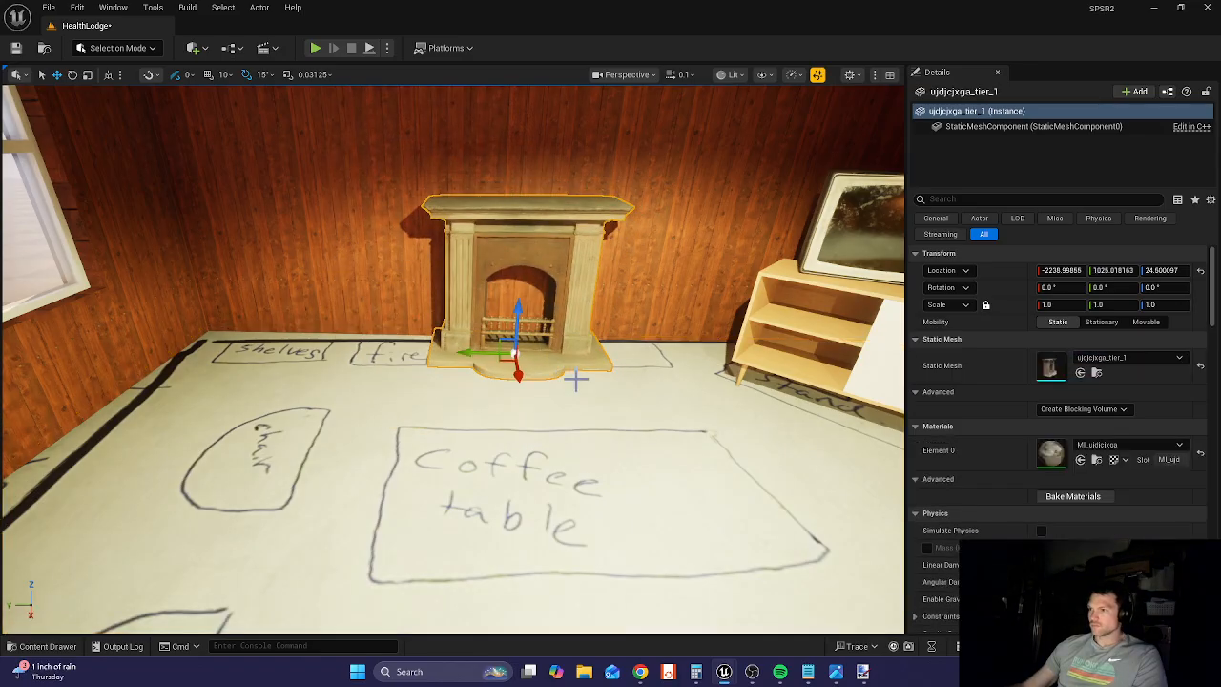
- Adjust the fireplace's placement along the wall to about X -2235, Y 1014, checking it from the side
key("e")
left_click_drag(476, 370, 501, 374)
right_click_drag(459, 397, 626, 403)
key("w")
key("a")
left_click_drag(423, 470, 431, 445)
key("w")
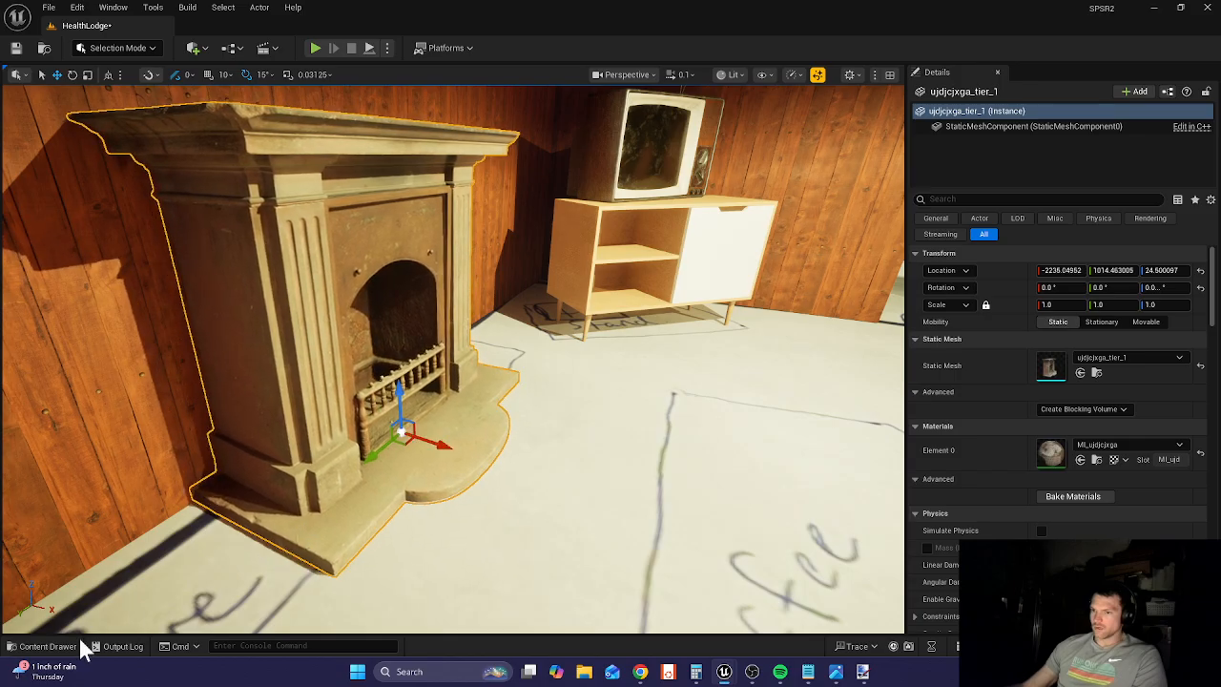
- Reopen the Fab marketplace from the content browser and search it for "fire"
left_click(81, 647)
left_click(434, 258)
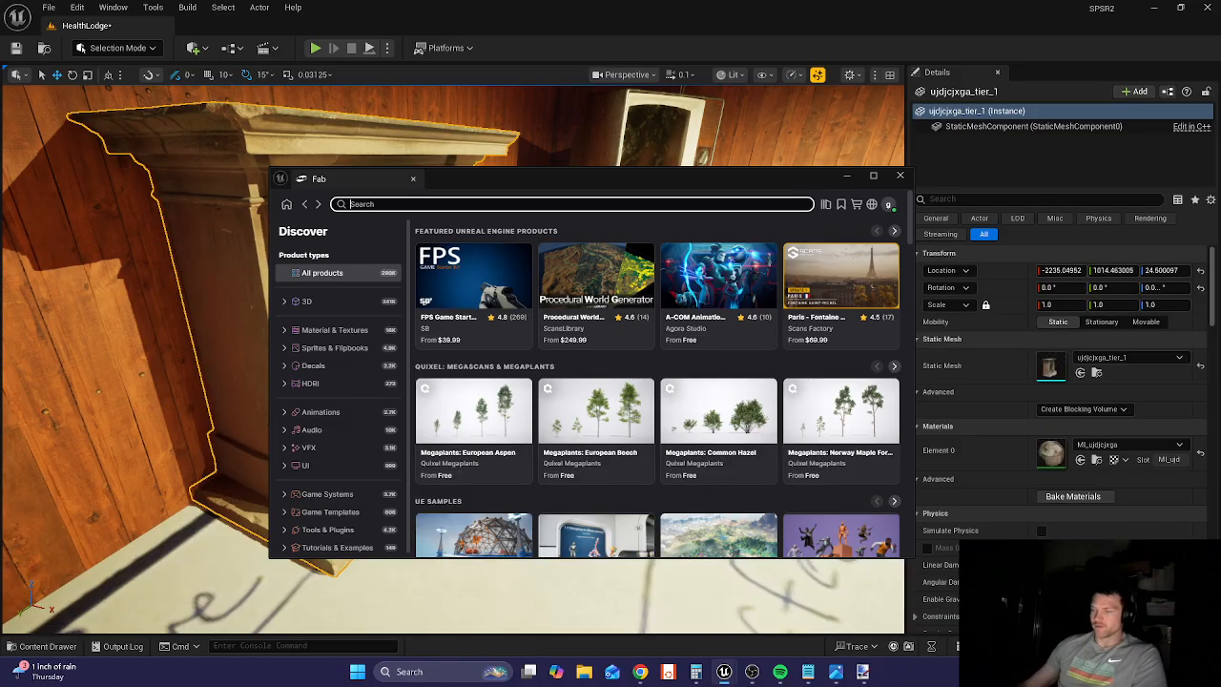
type("fire")
key("Return")
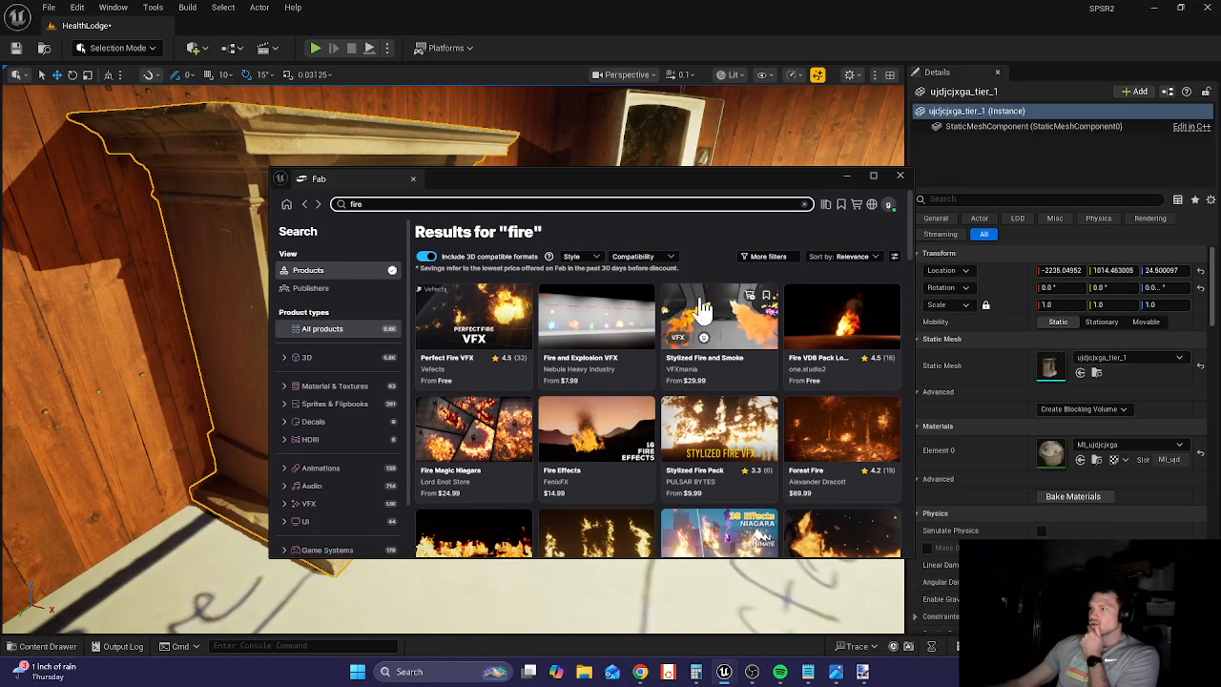
- Search Fab for "fire fireplace" and limit the results to free products
left_click(532, 204)
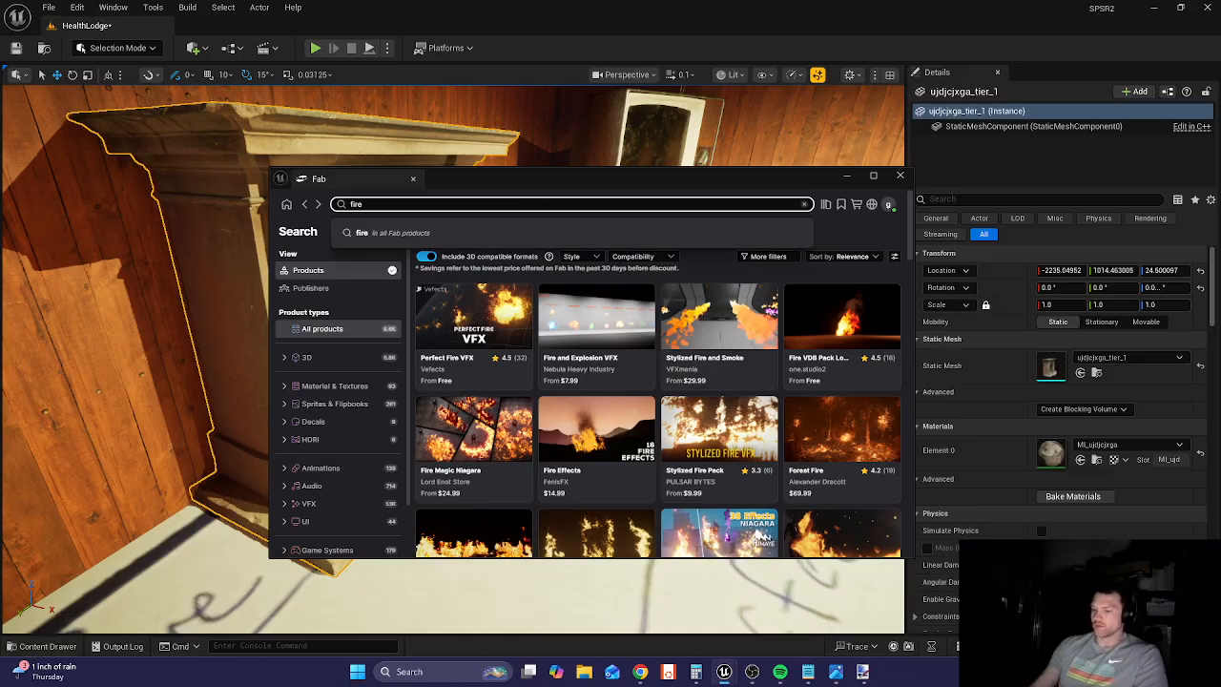
type("fireplace")
key("Return")
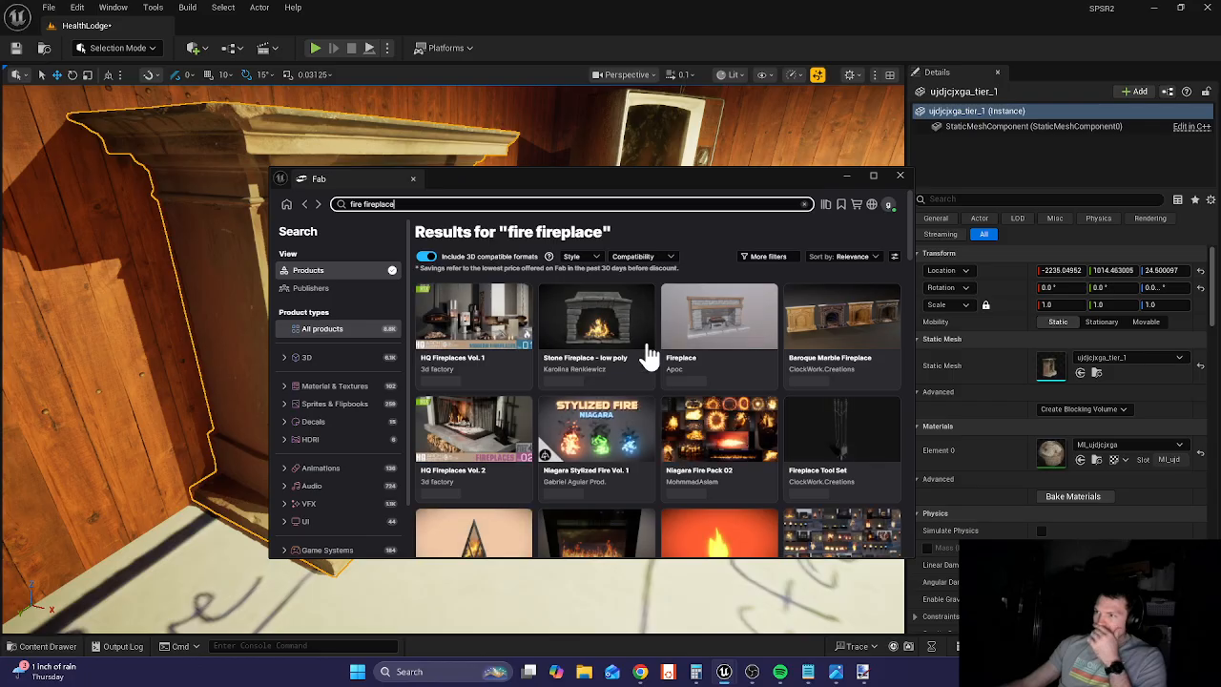
left_click(769, 258)
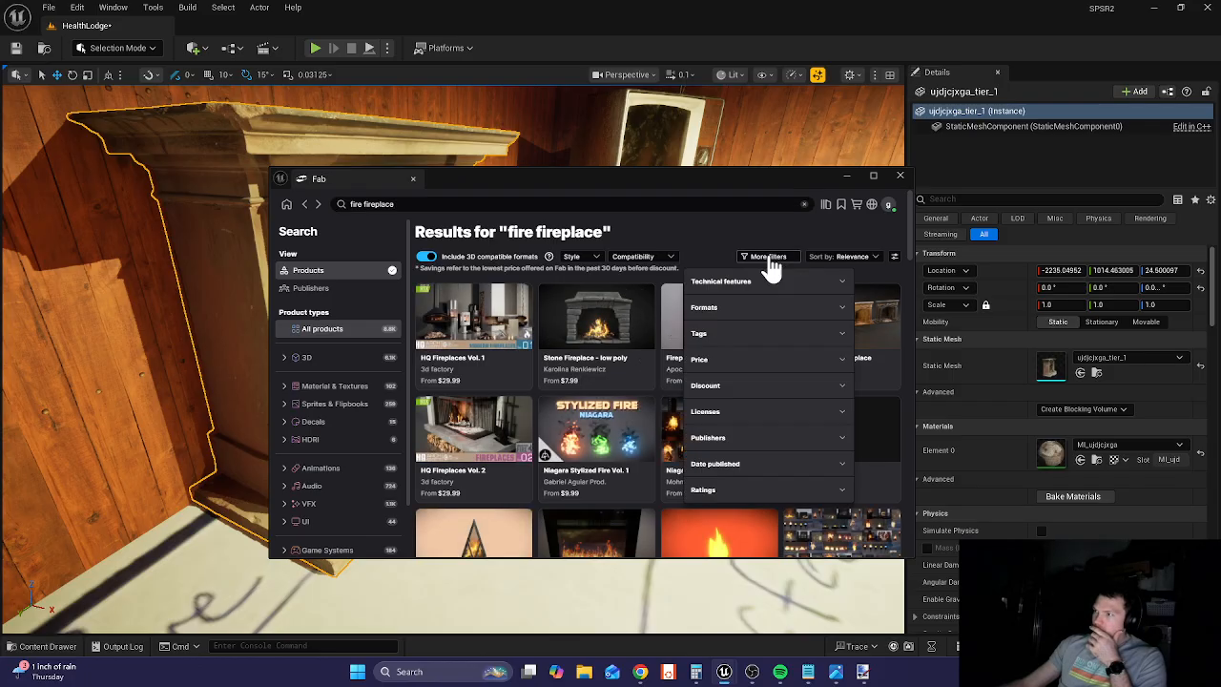
left_click(702, 367)
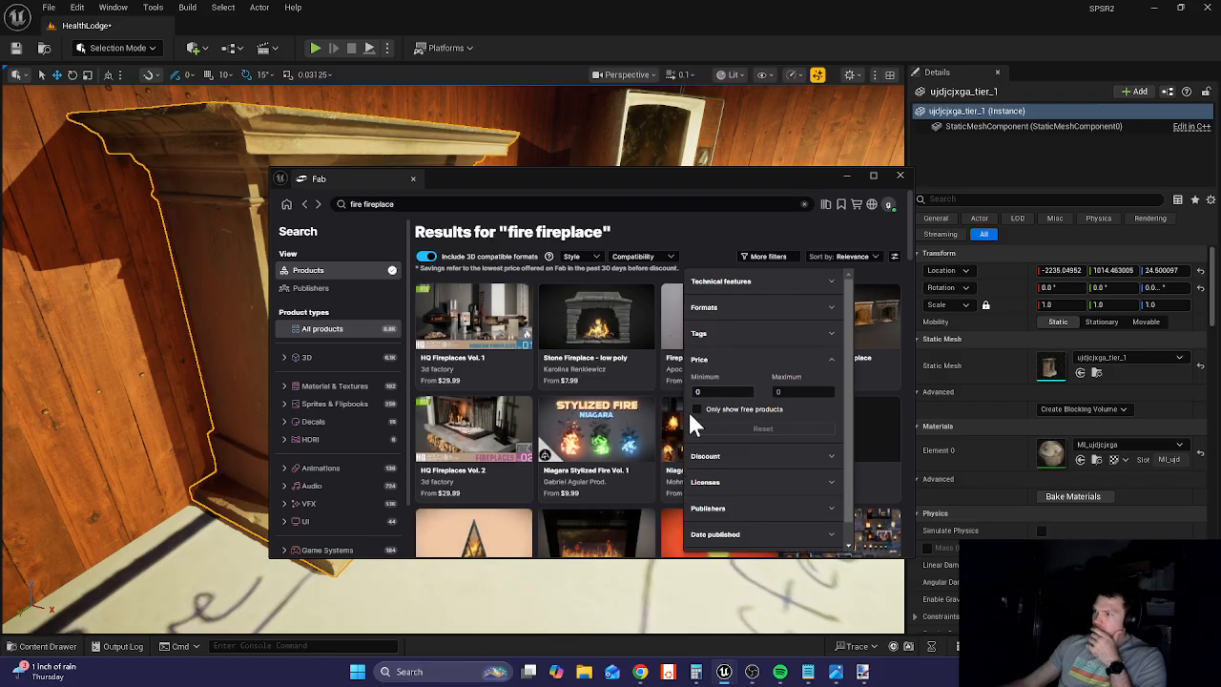
left_click(697, 410)
left_click(701, 237)
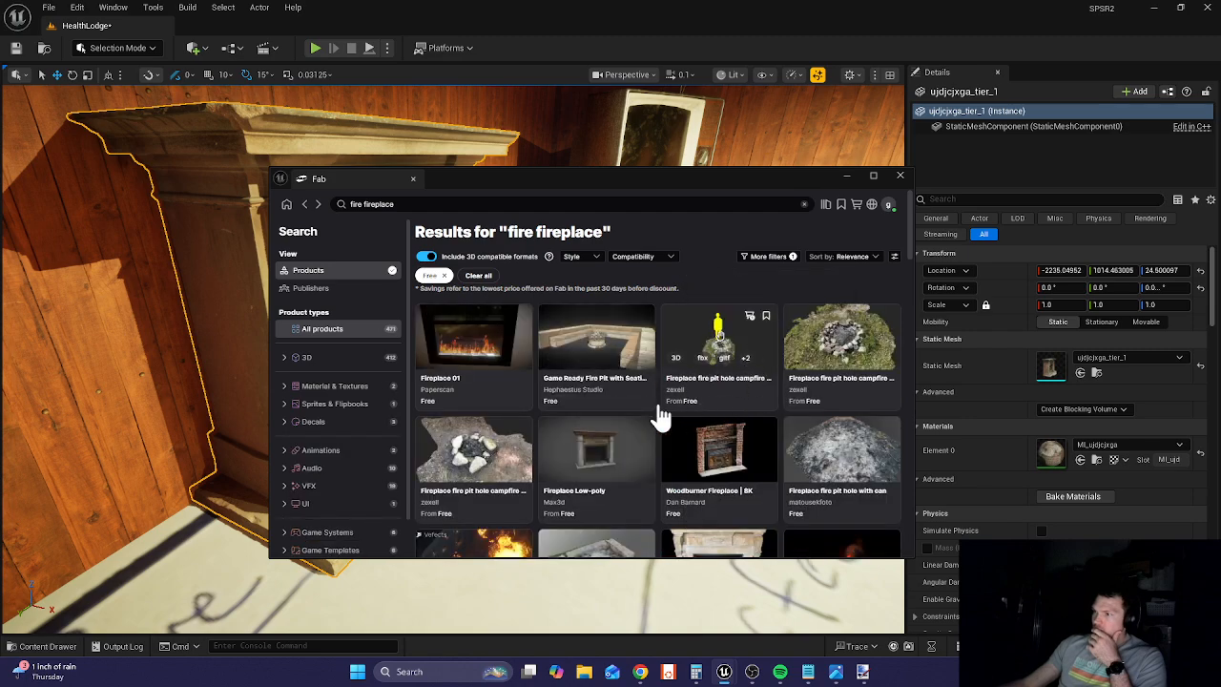
- Open the free Fire VDB Pack Loop from the results, browse its preview images and add it to the project
scroll(658, 406, "down", 2)
scroll(657, 402, "down", 1)
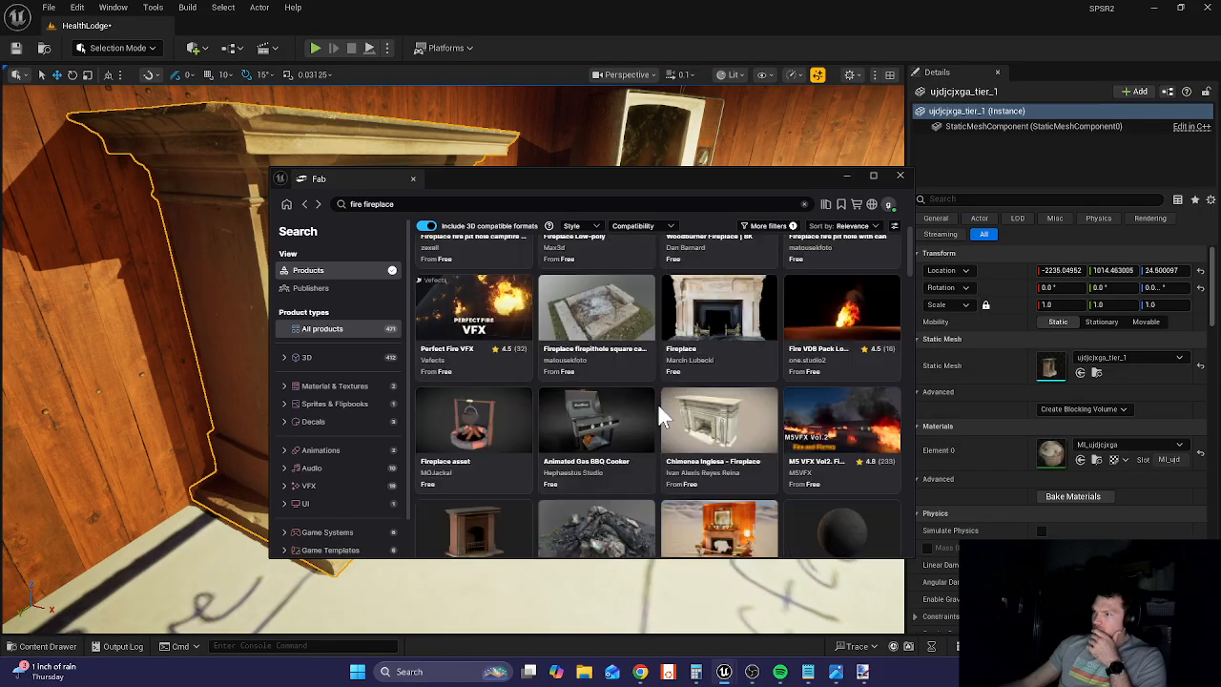
left_click(808, 296)
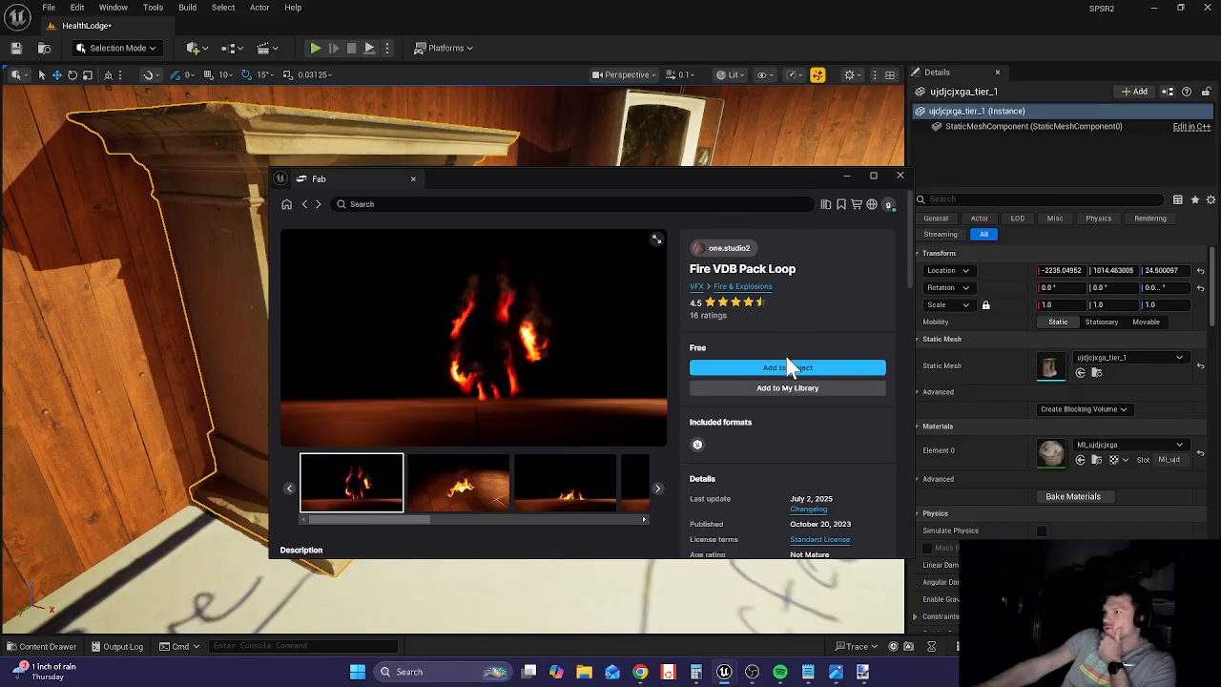
left_click_drag(398, 520, 639, 522)
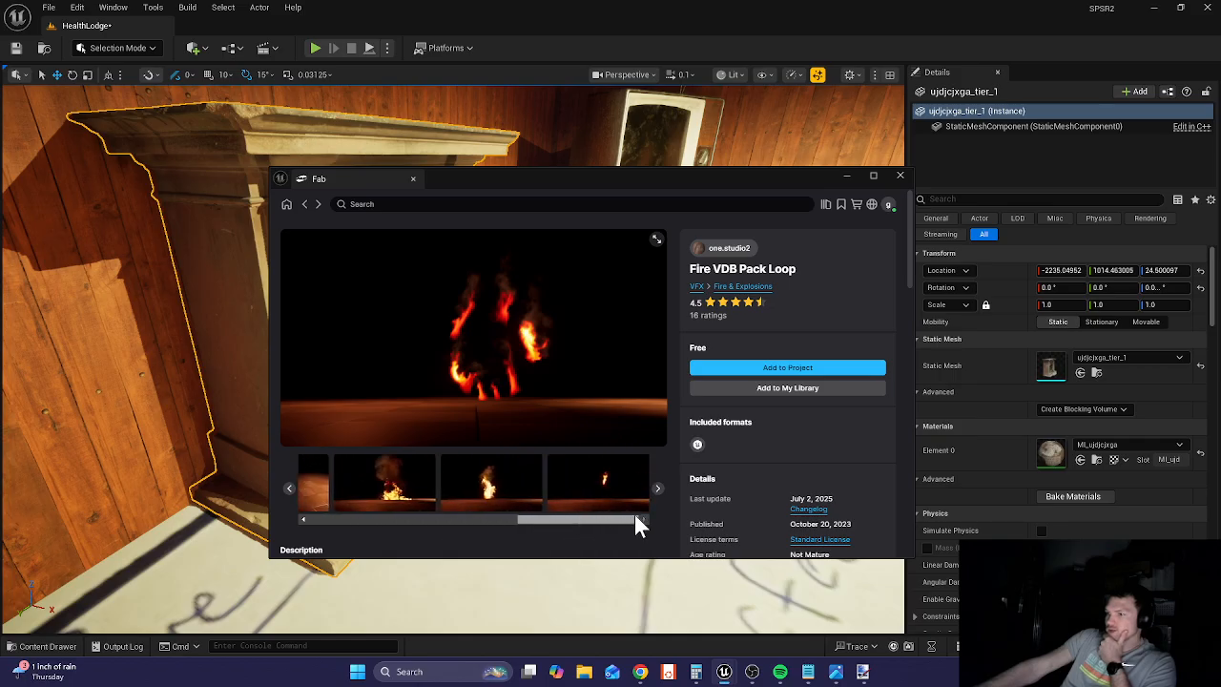
left_click(755, 368)
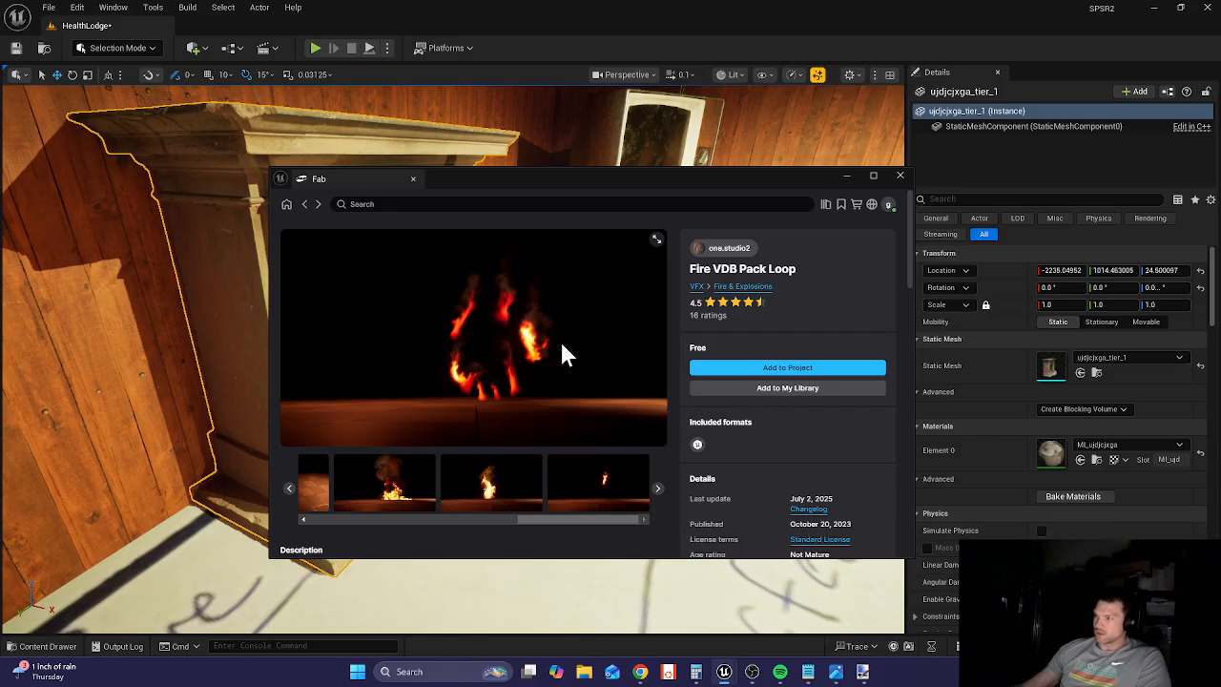
- Read the Fire VDB Pack Loop's description, technical details and engine compatibility, and return to the search results
scroll(748, 474, "down", 3)
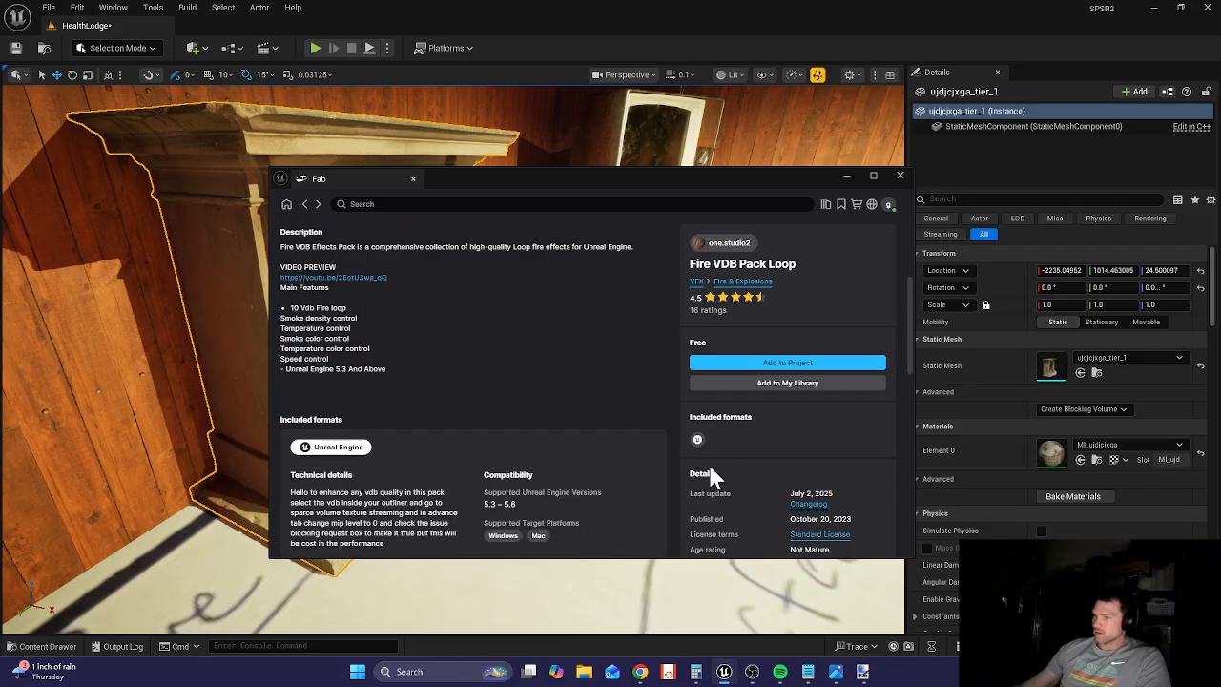
scroll(787, 486, "down", 5)
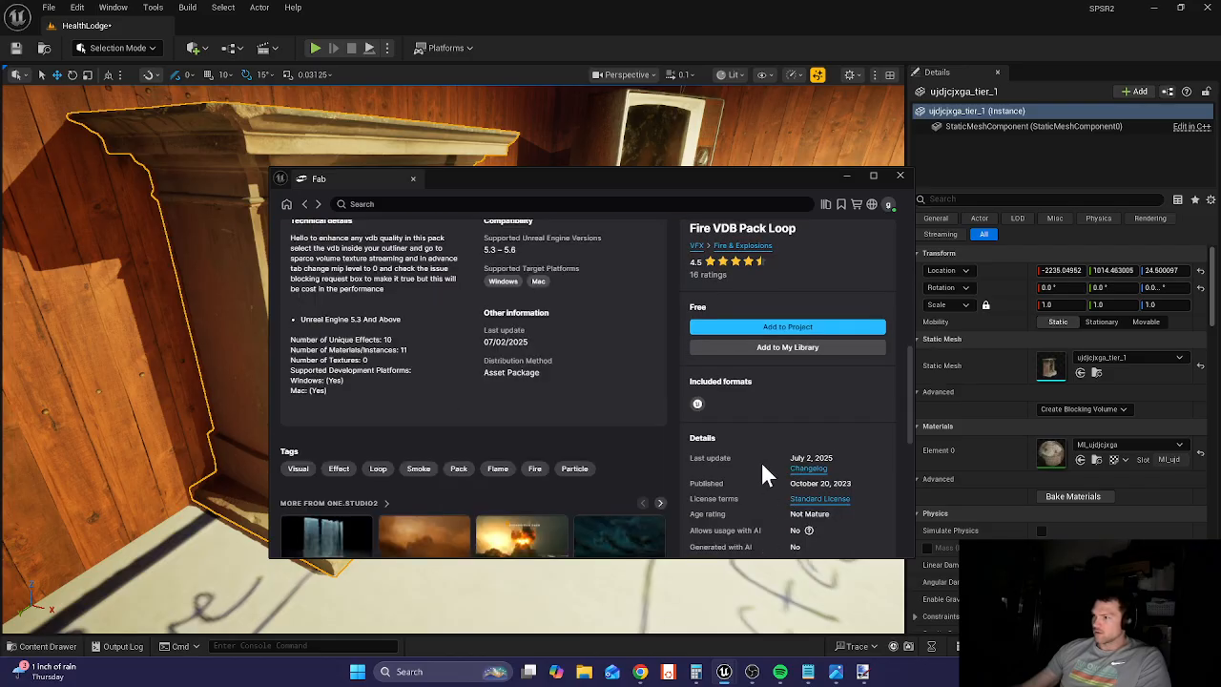
left_click_drag(760, 460, 752, 452)
scroll(596, 386, "up", 3)
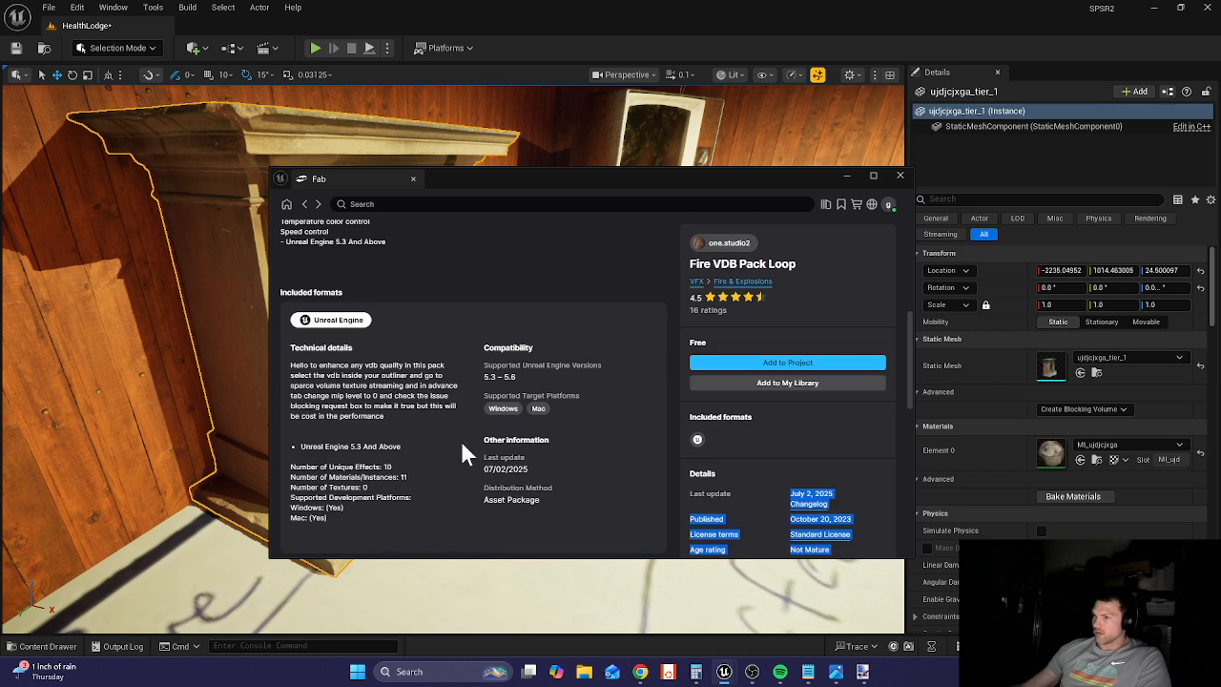
scroll(459, 436, "up", 3)
left_click(306, 205)
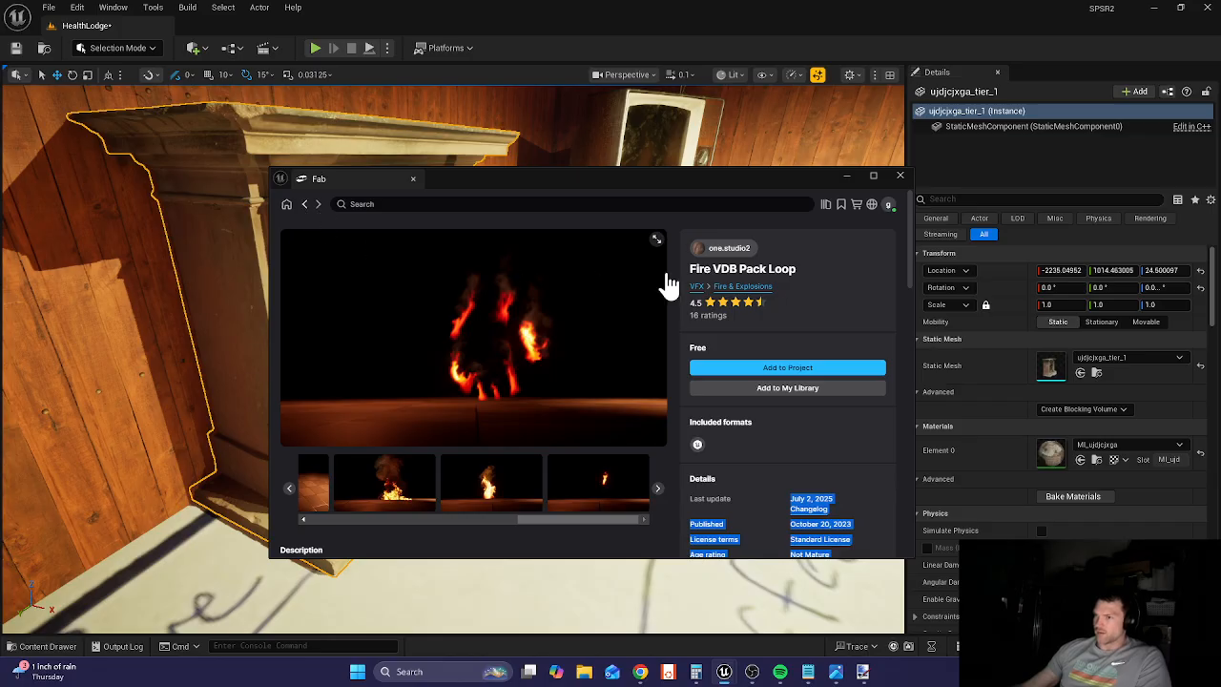
- Inspect the floor sketch marks beside the fireplace with Fab out of the way, and bring the Fab window back
left_click(852, 174)
right_click_drag(667, 305, 448, 315)
right_click_drag(563, 544, 395, 553)
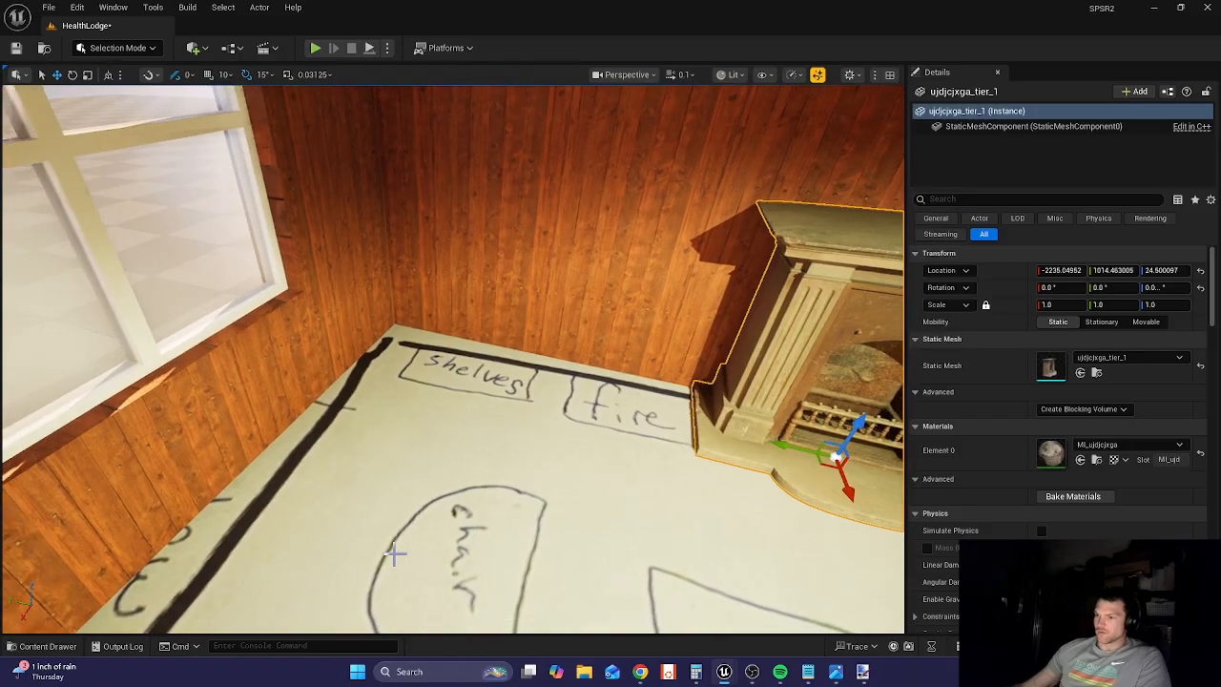
left_click(43, 645)
left_click(432, 256)
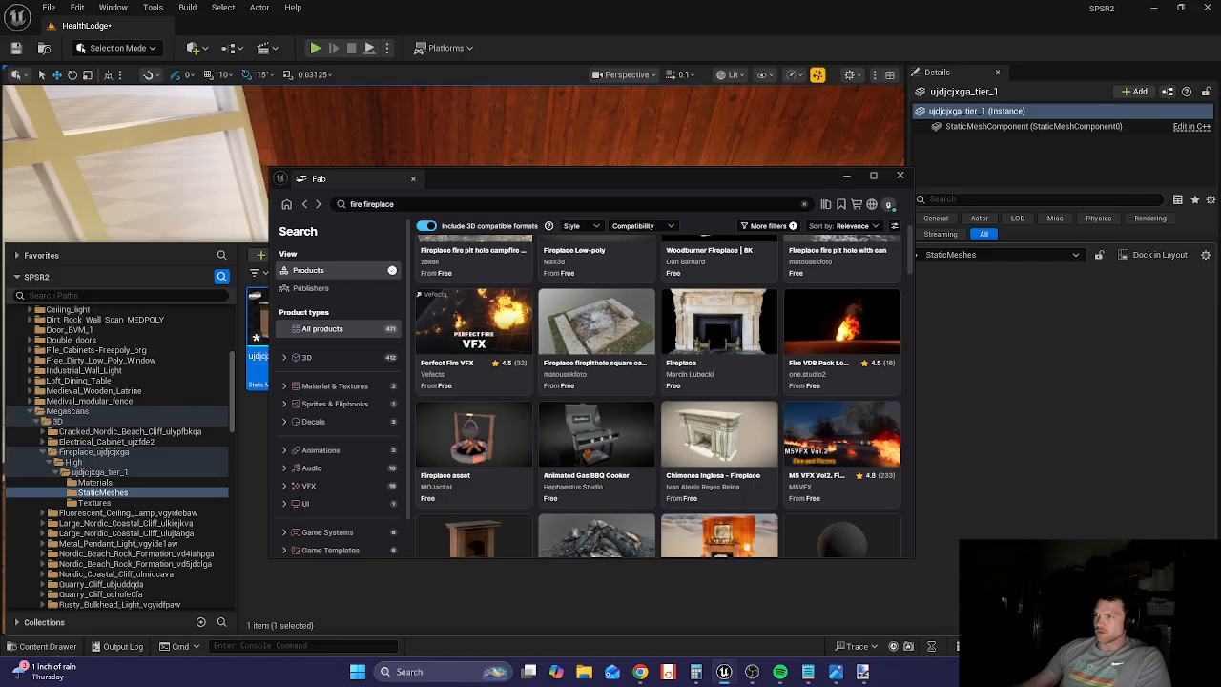
- Search Fab for "shelves" and check that only free products are shown
left_click(412, 204)
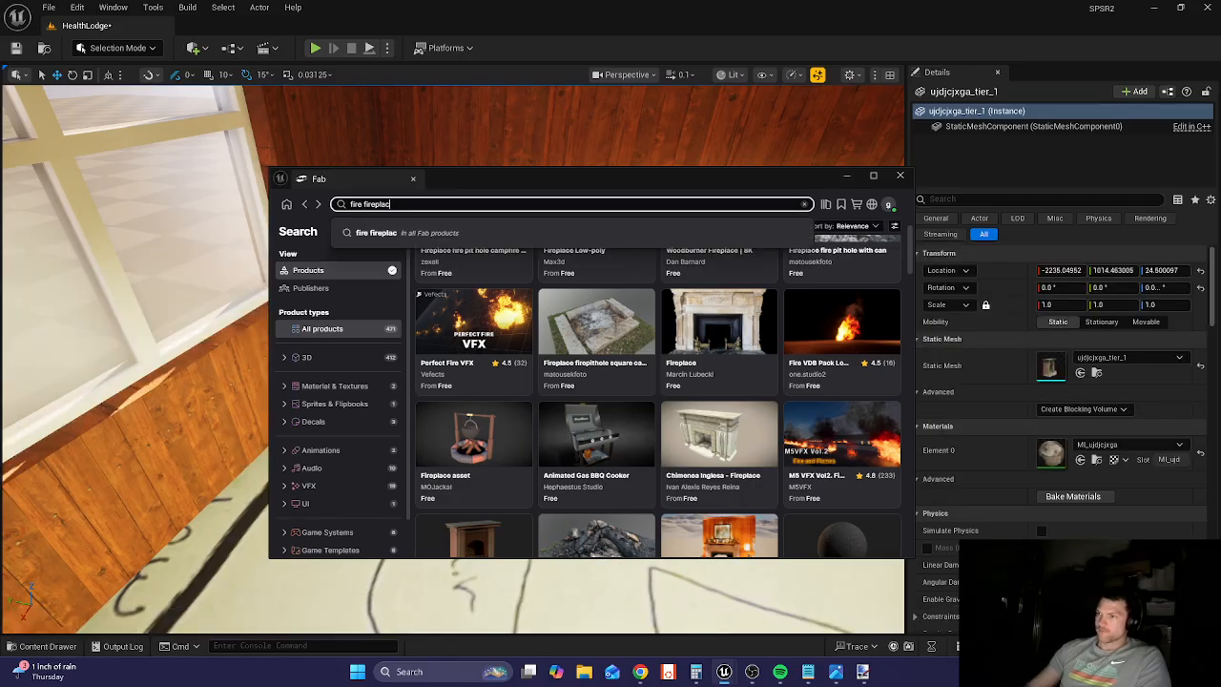
key("BackSpace")
key("BackSpace")
key("BackSpace")
key("BackSpace")
key("BackSpace")
key("BackSpace")
key("BackSpace")
key("BackSpace")
type("shelv")
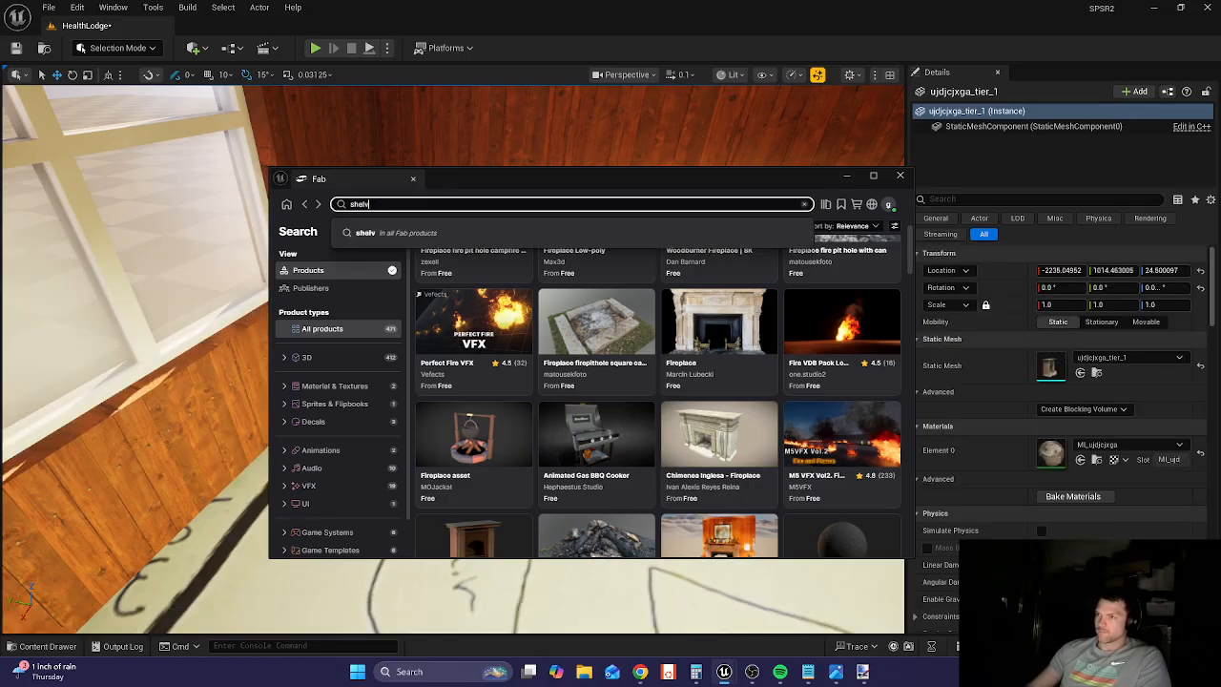
type("es")
key("Return")
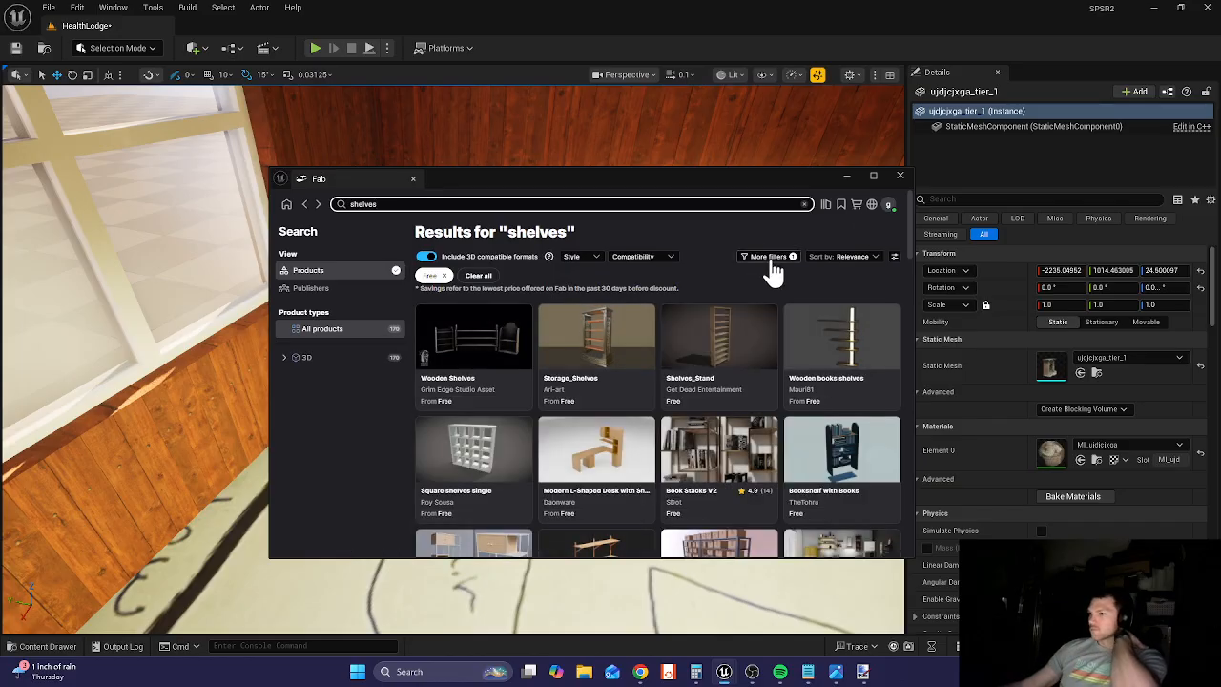
left_click(767, 258)
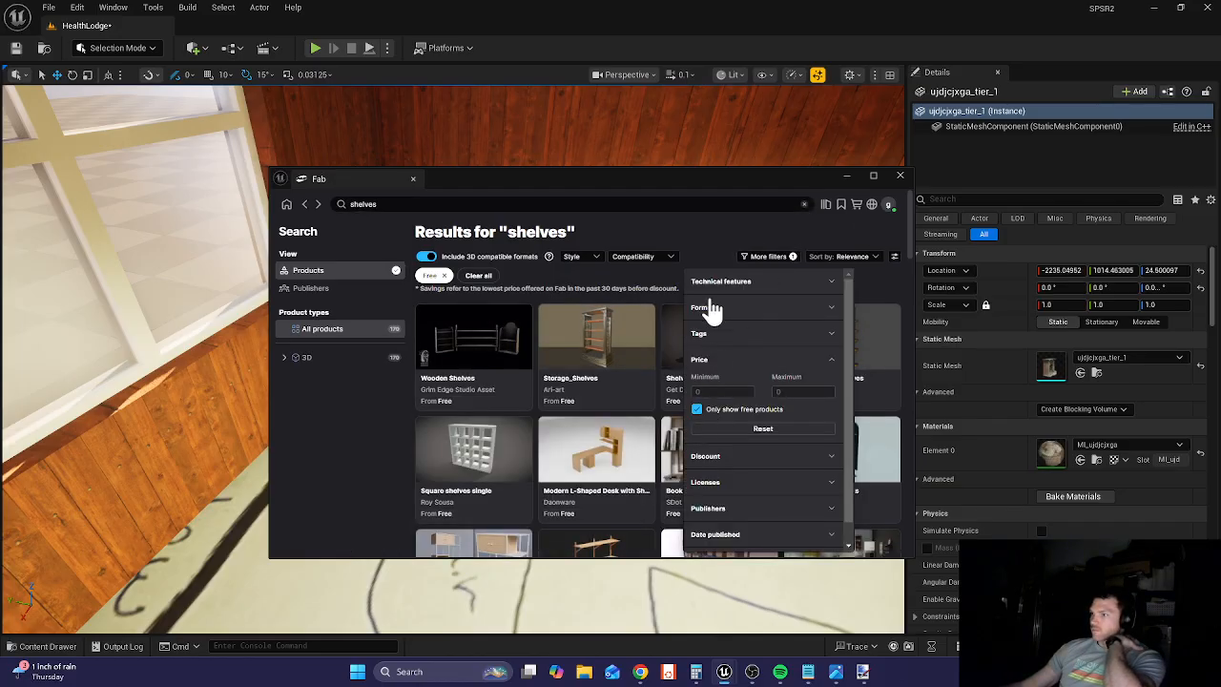
left_click(695, 243)
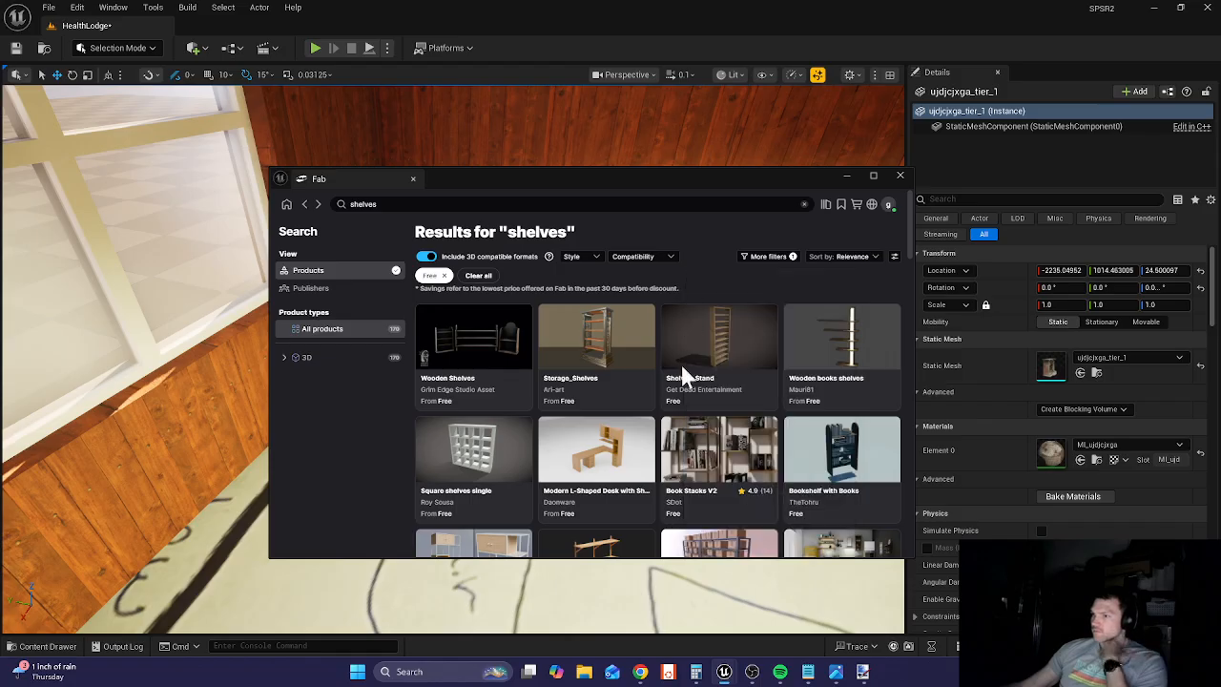
- Add the free Shelves_Stand model by Get Dead Entertainment to the project and return to the results
left_click(736, 325)
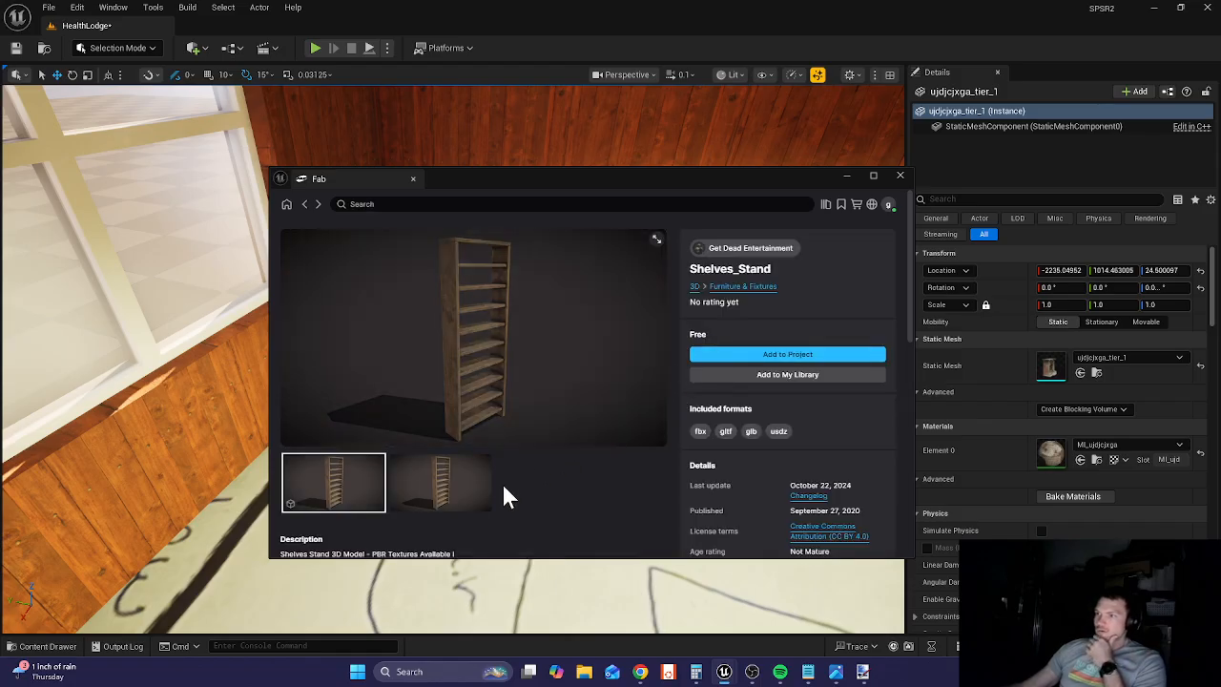
left_click(785, 356)
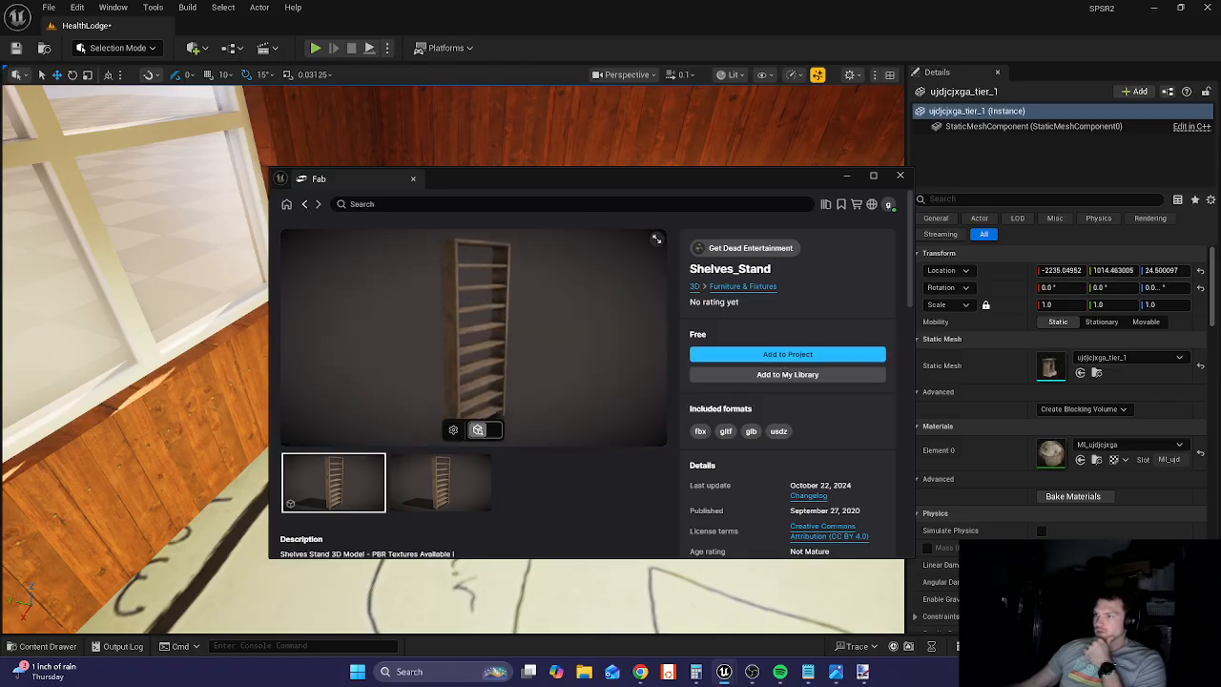
left_click(305, 205)
- Find the free Storage Racks model among the shelves results, add it to the project and return to the list
scroll(628, 399, "down", 3)
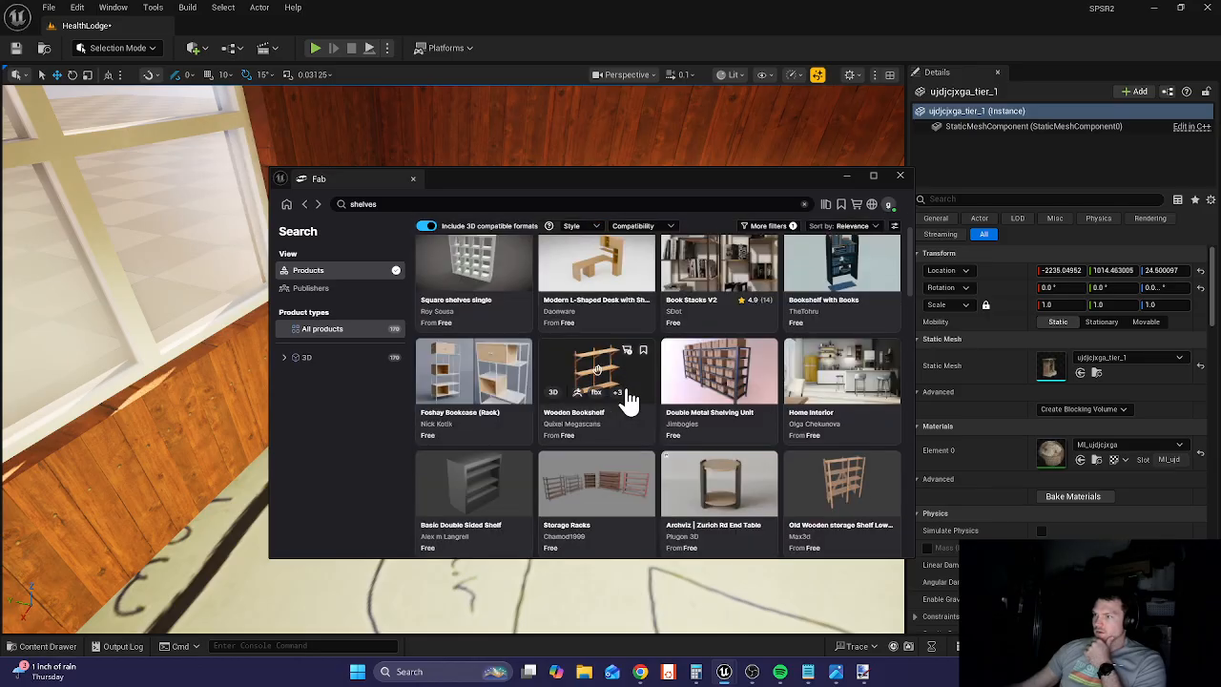
scroll(668, 429, "down", 2)
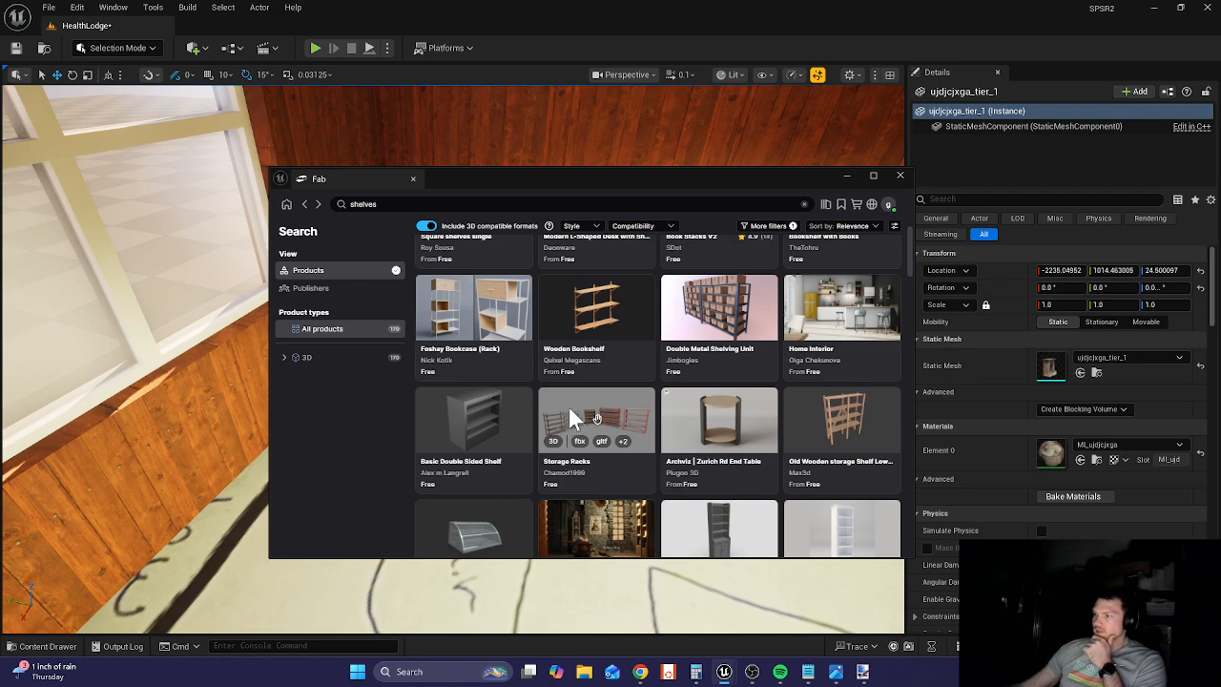
left_click(571, 418)
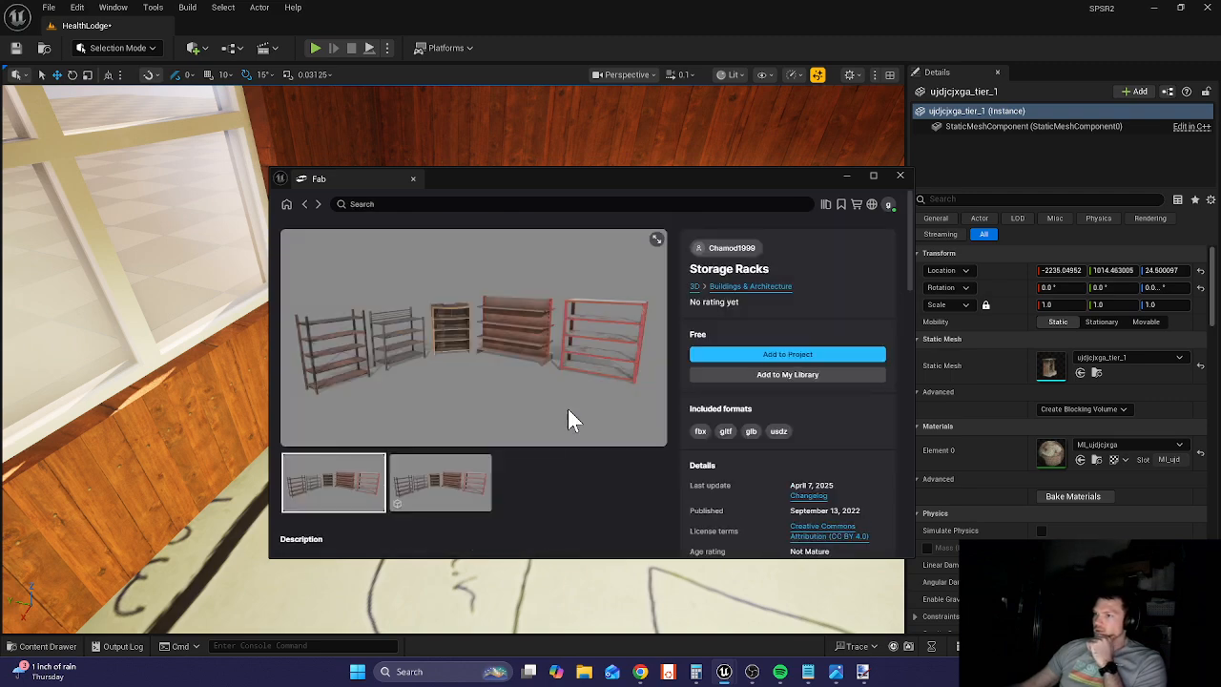
left_click(760, 354)
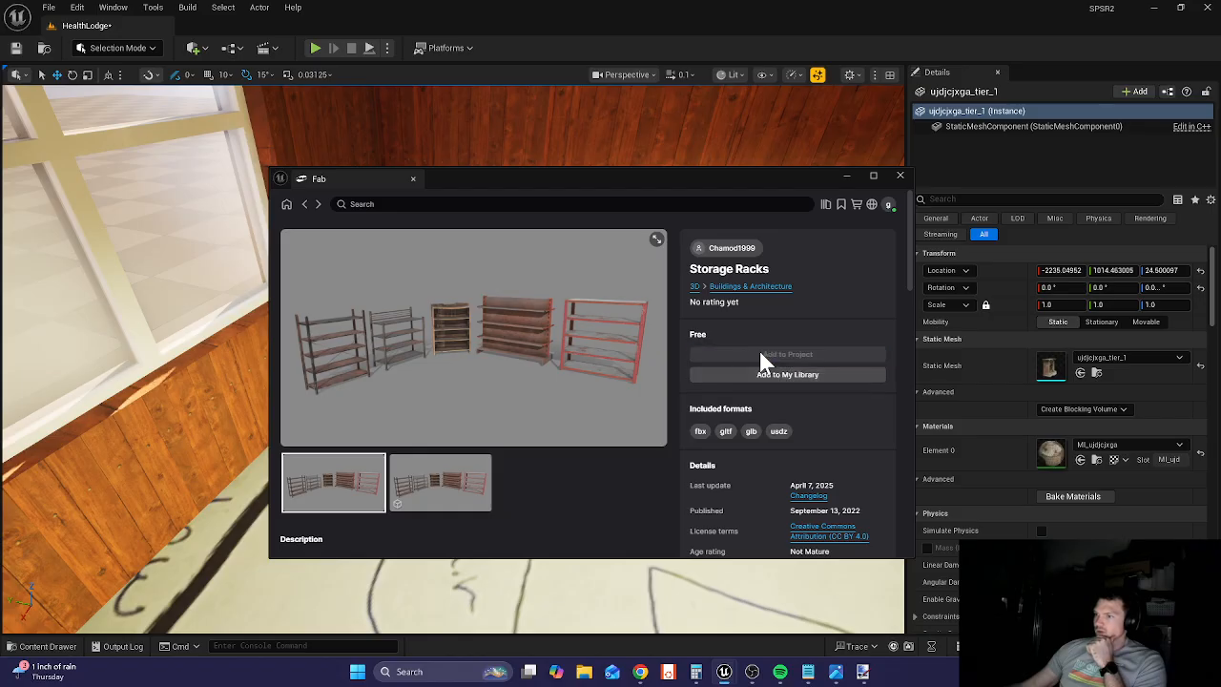
left_click(305, 205)
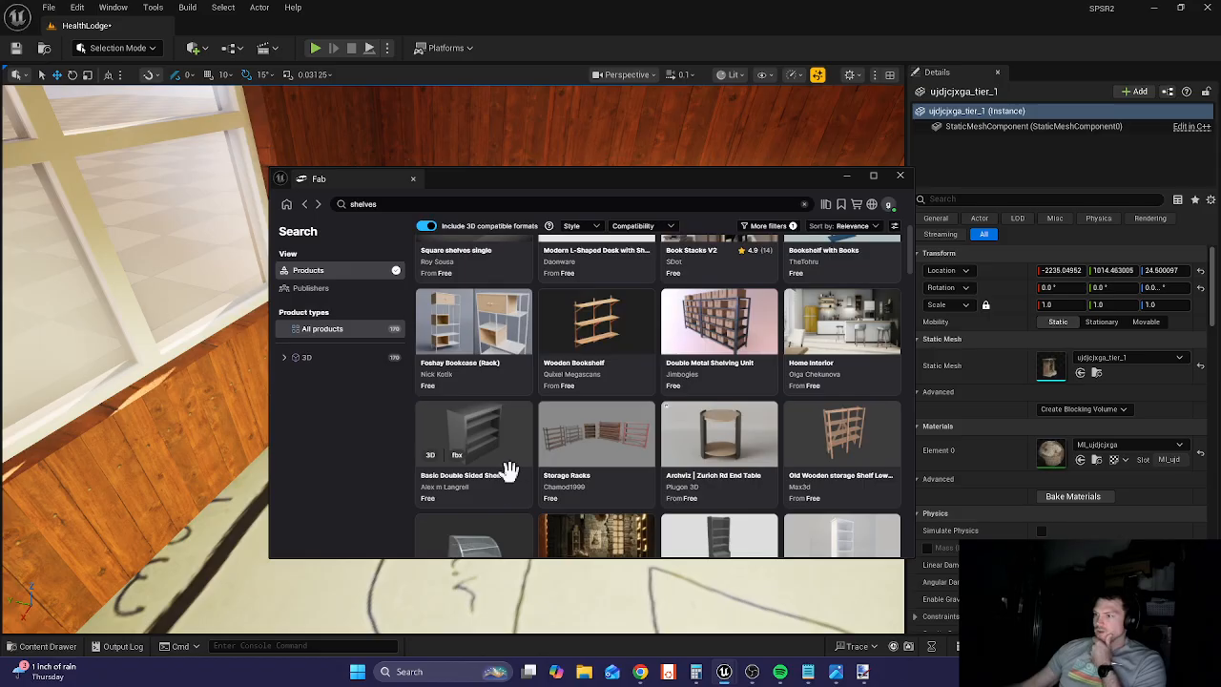
- Add the Bookcase Shelf to the project under the free Personal license and return to the results
scroll(544, 463, "down", 2)
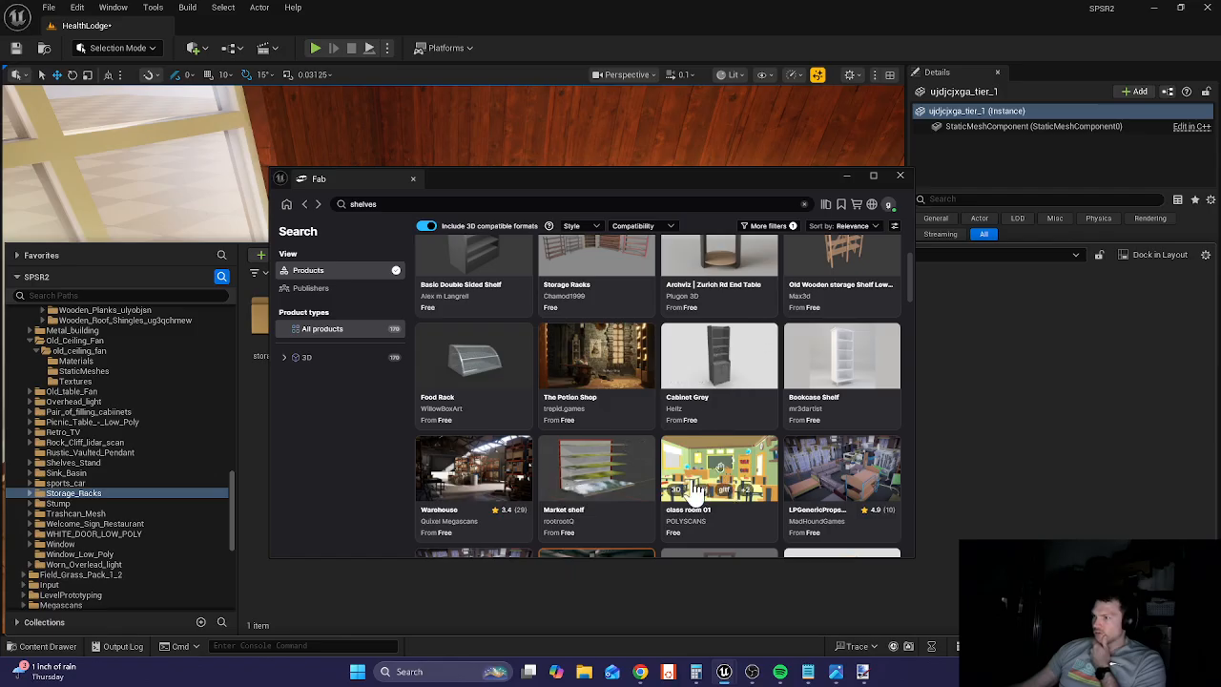
left_click(825, 346)
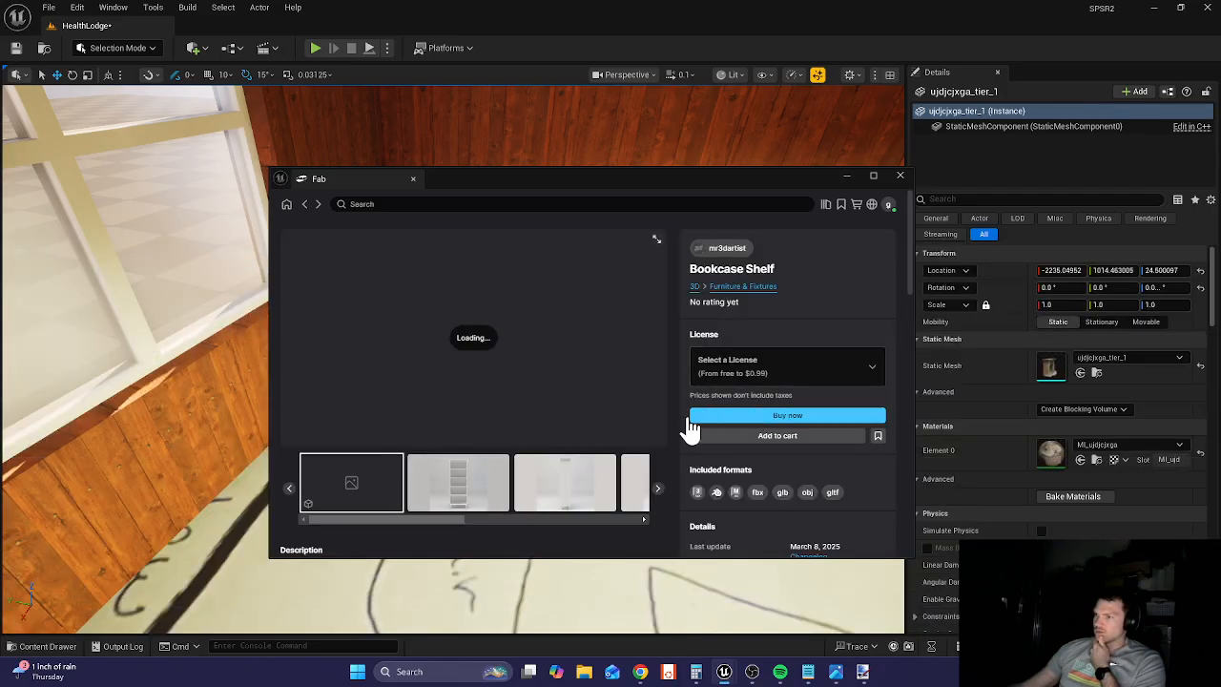
left_click(799, 379)
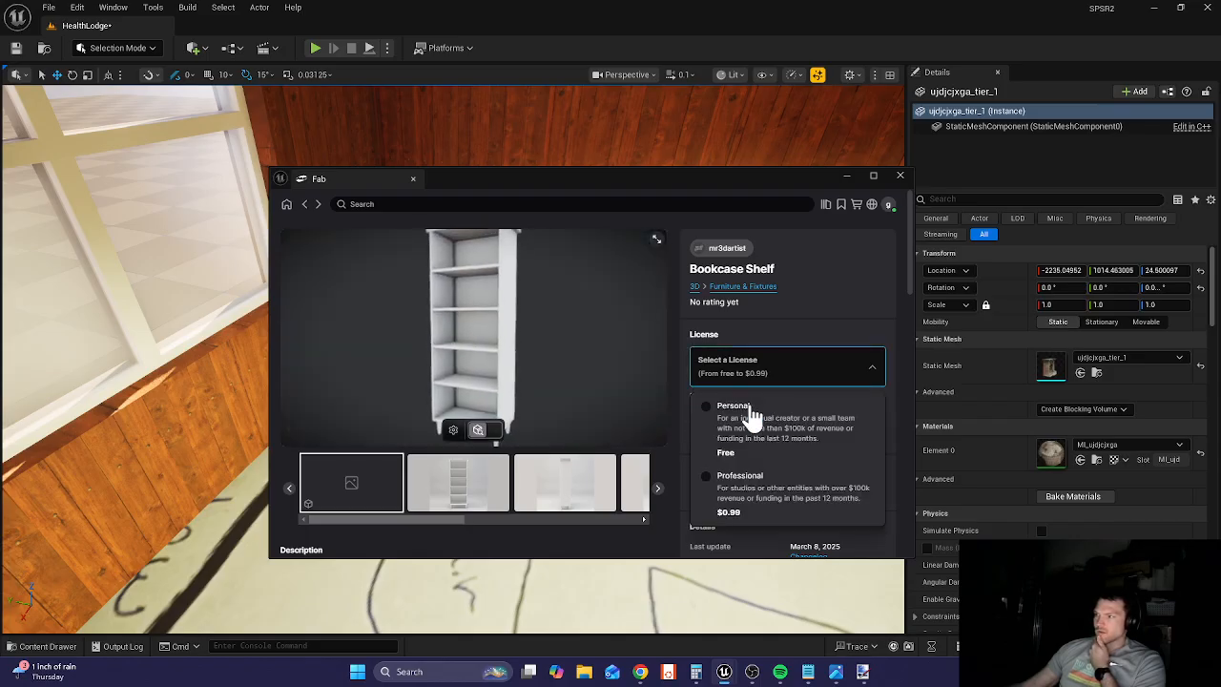
left_click(747, 419)
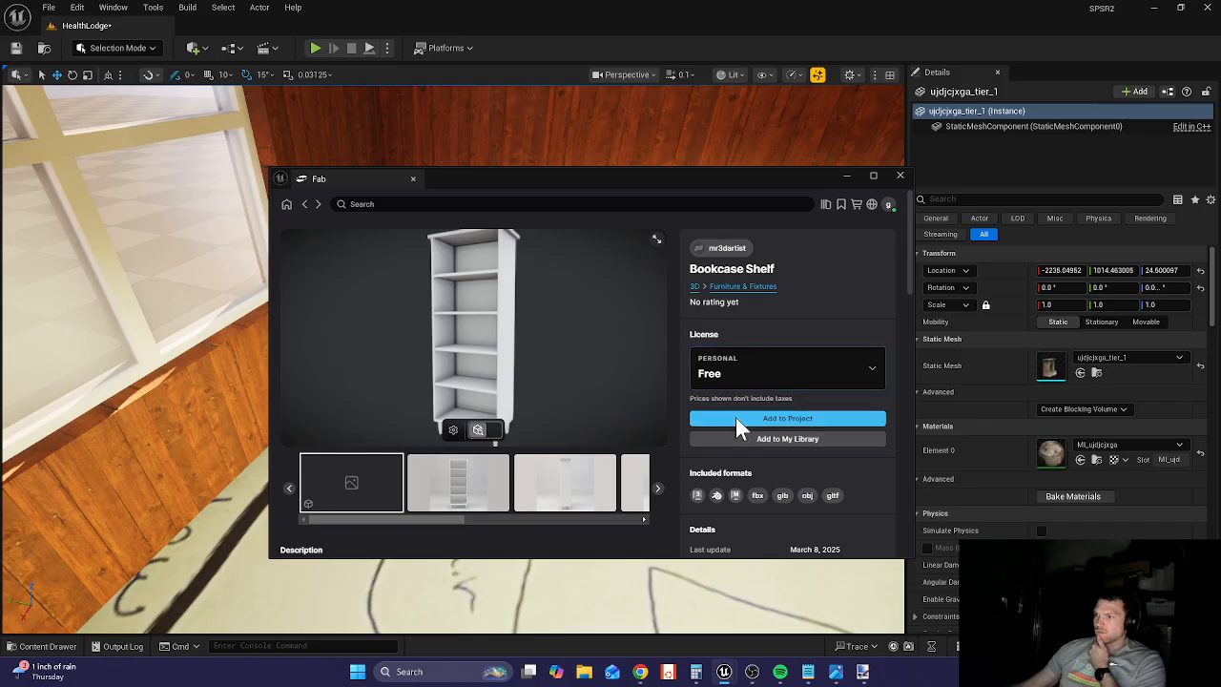
left_click(763, 419)
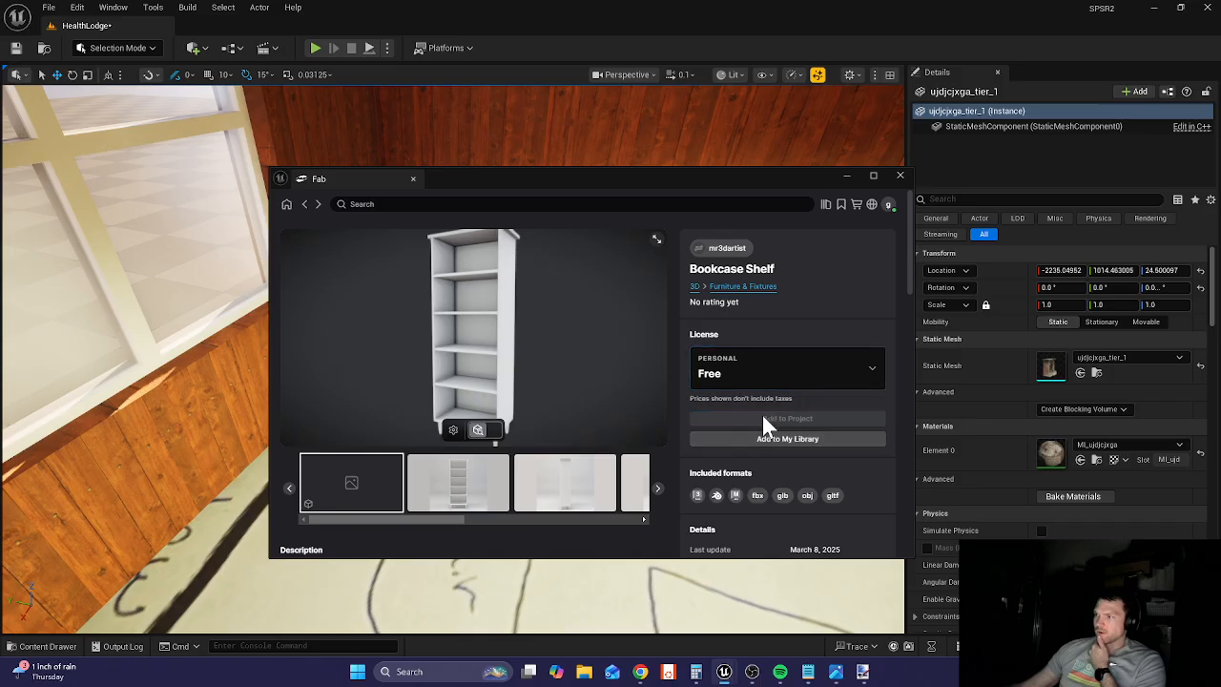
left_click(307, 206)
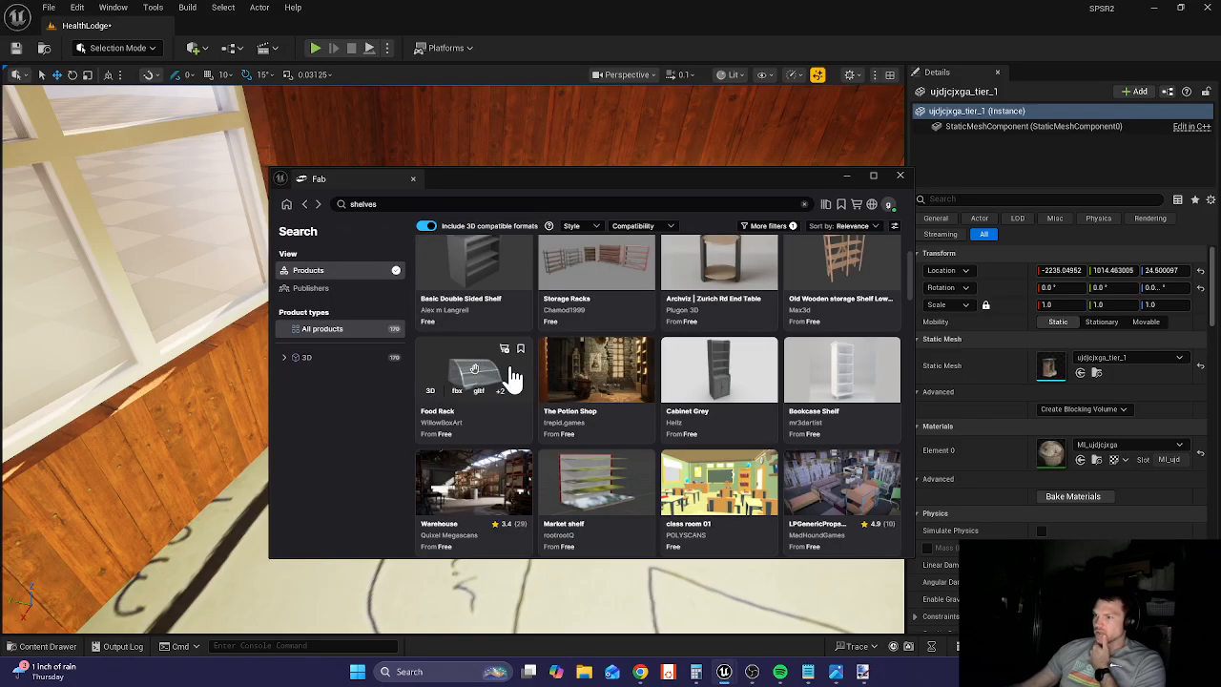
- Find the free Old Dresser 01 model among the shelves results, add it to the project and close Fab
scroll(506, 349, "down", 5)
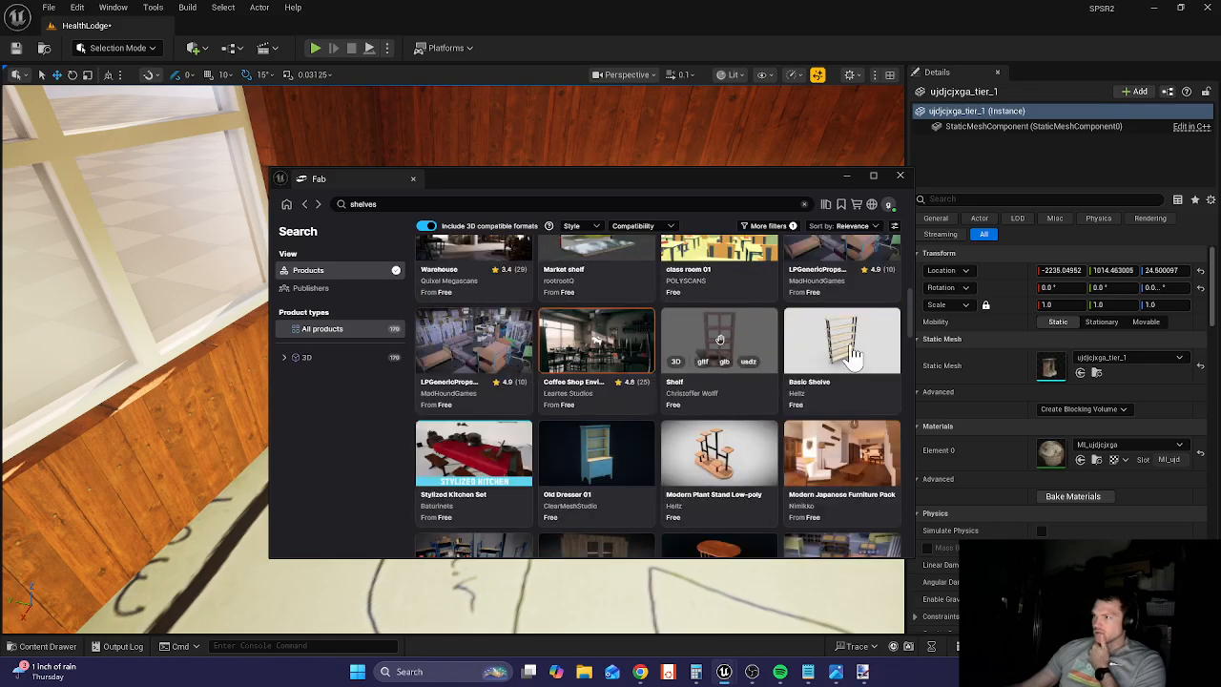
left_click(561, 444)
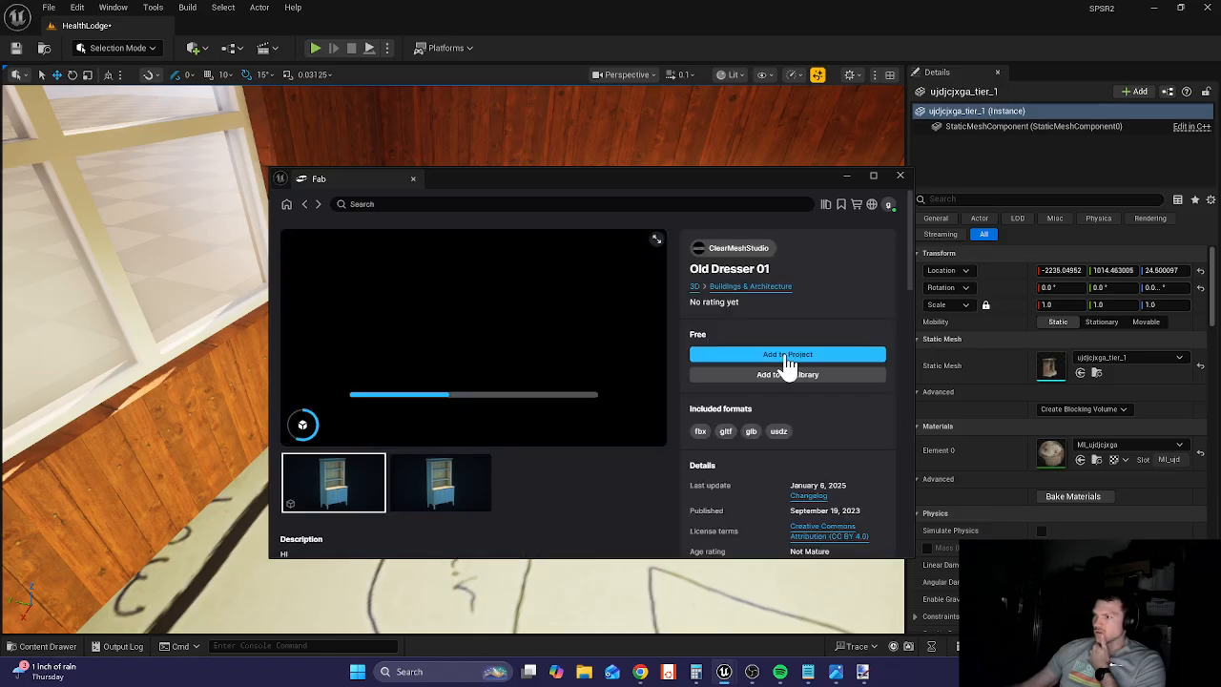
left_click(787, 356)
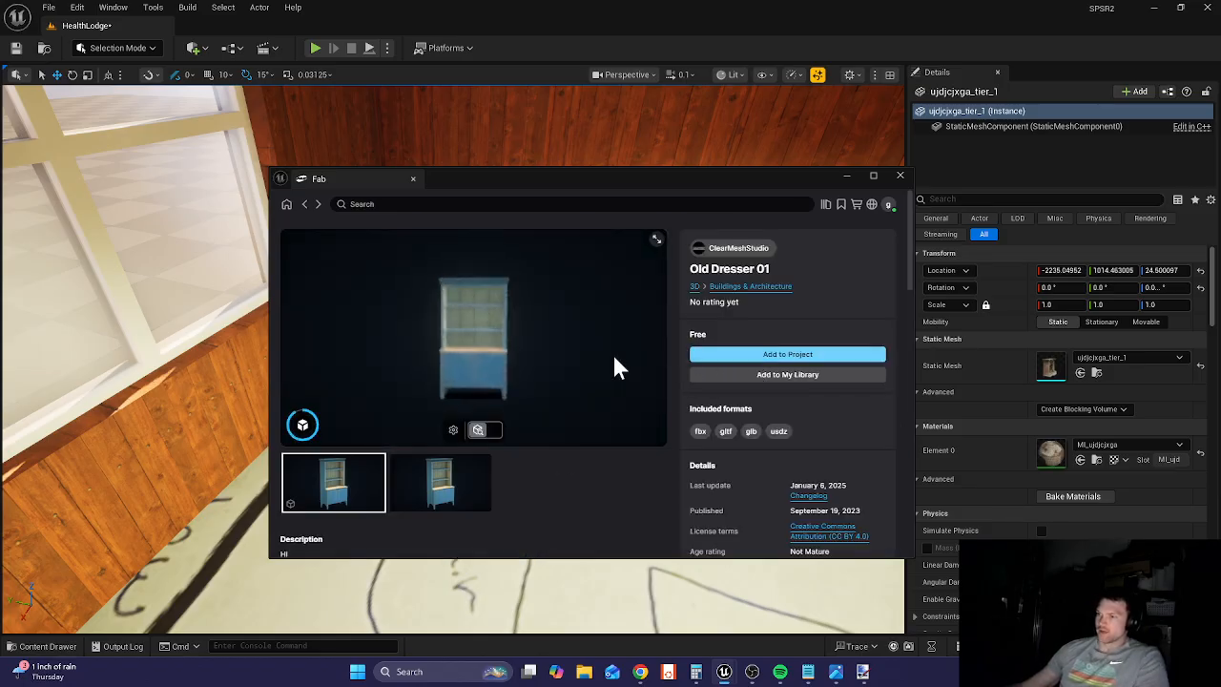
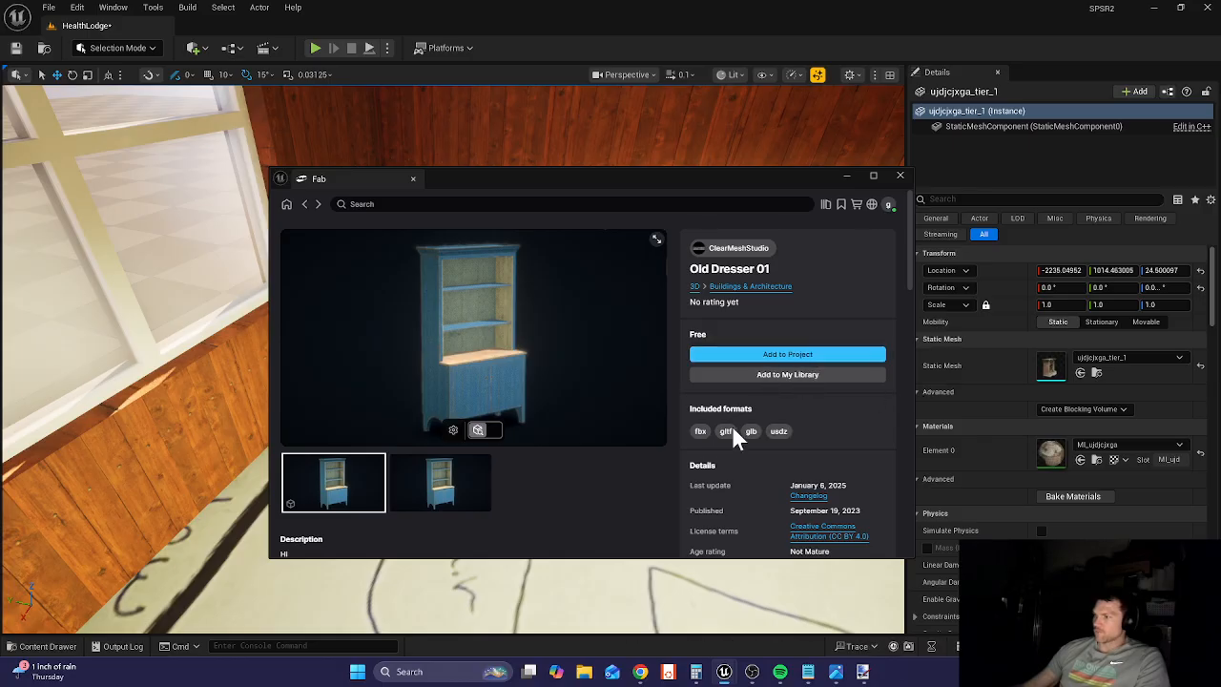
left_click(901, 176)
- Place the old_dresser_01 static mesh from its Old_Dresser_01 project folder into the level near the lodge's corner
left_click(71, 646)
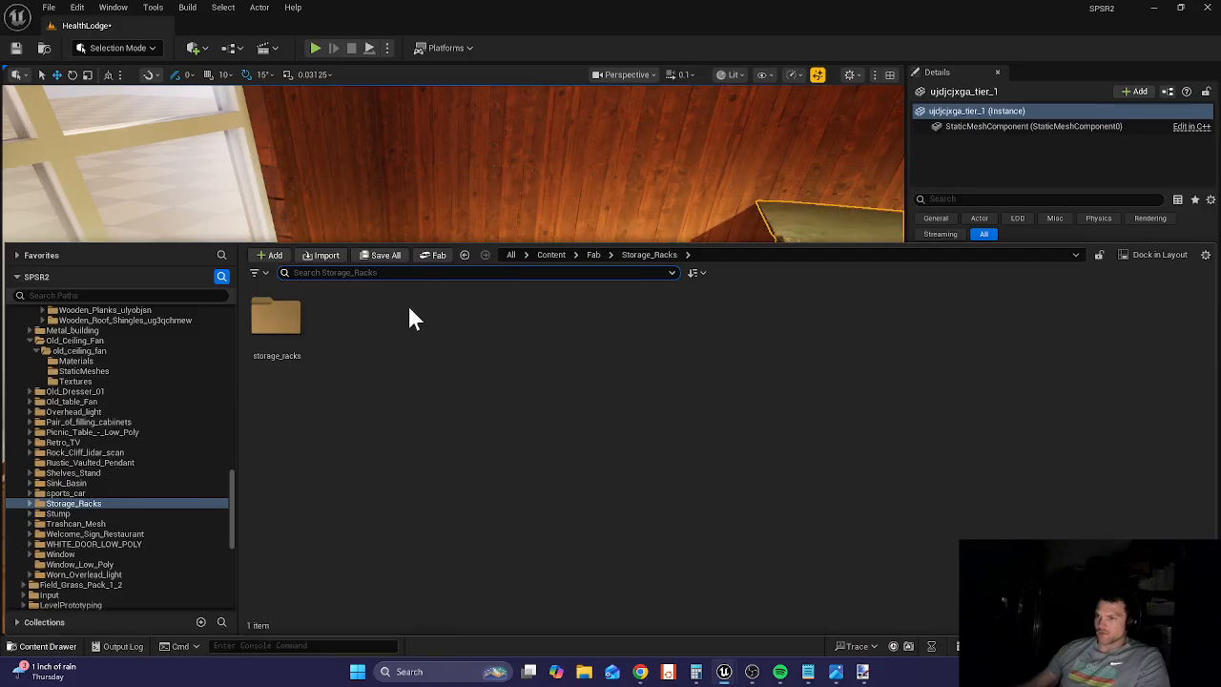
left_click(435, 256)
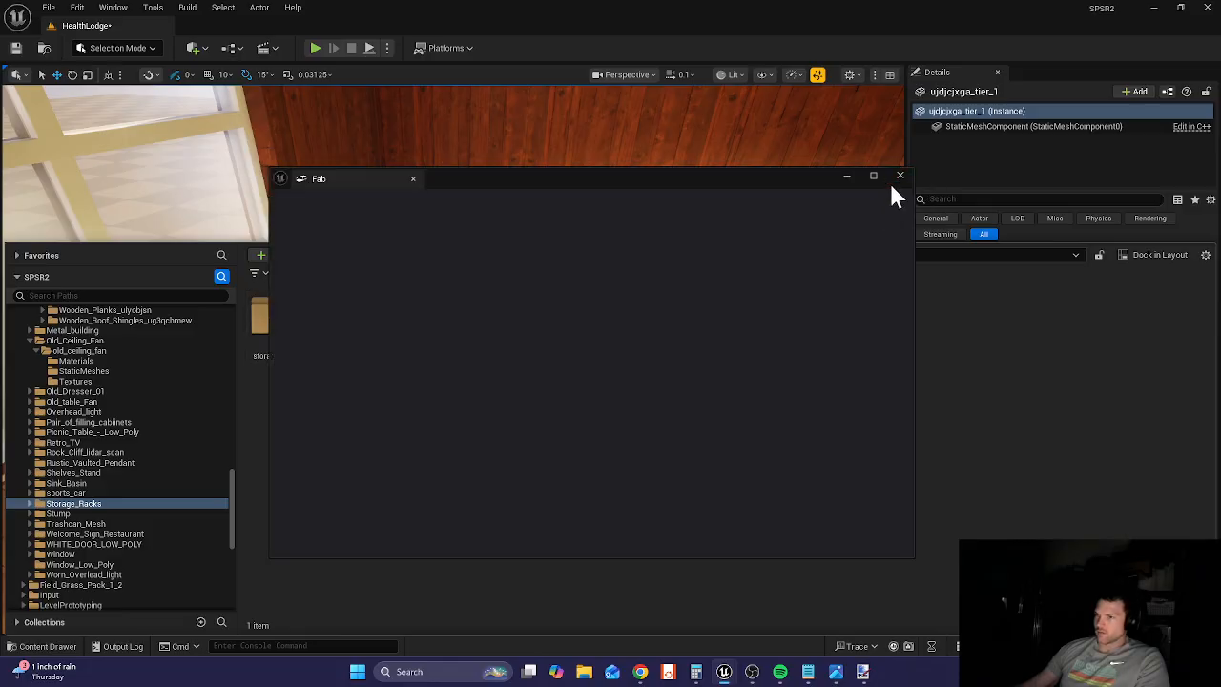
left_click(899, 176)
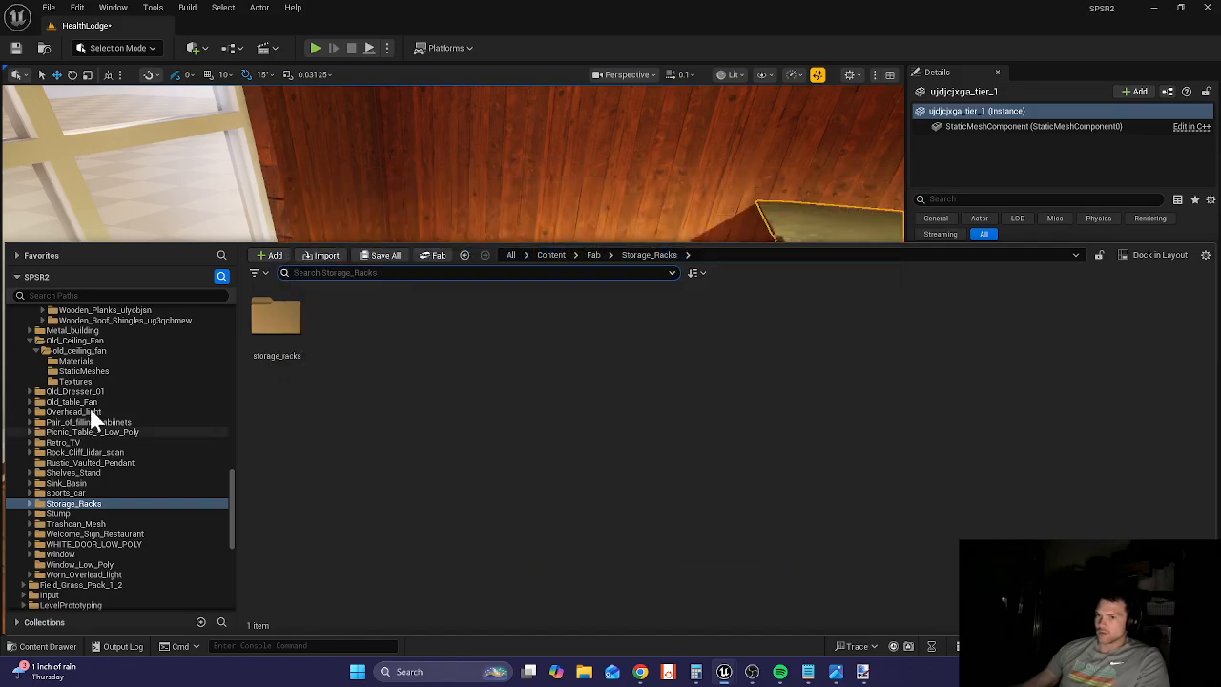
left_click(85, 391)
double_click(263, 329)
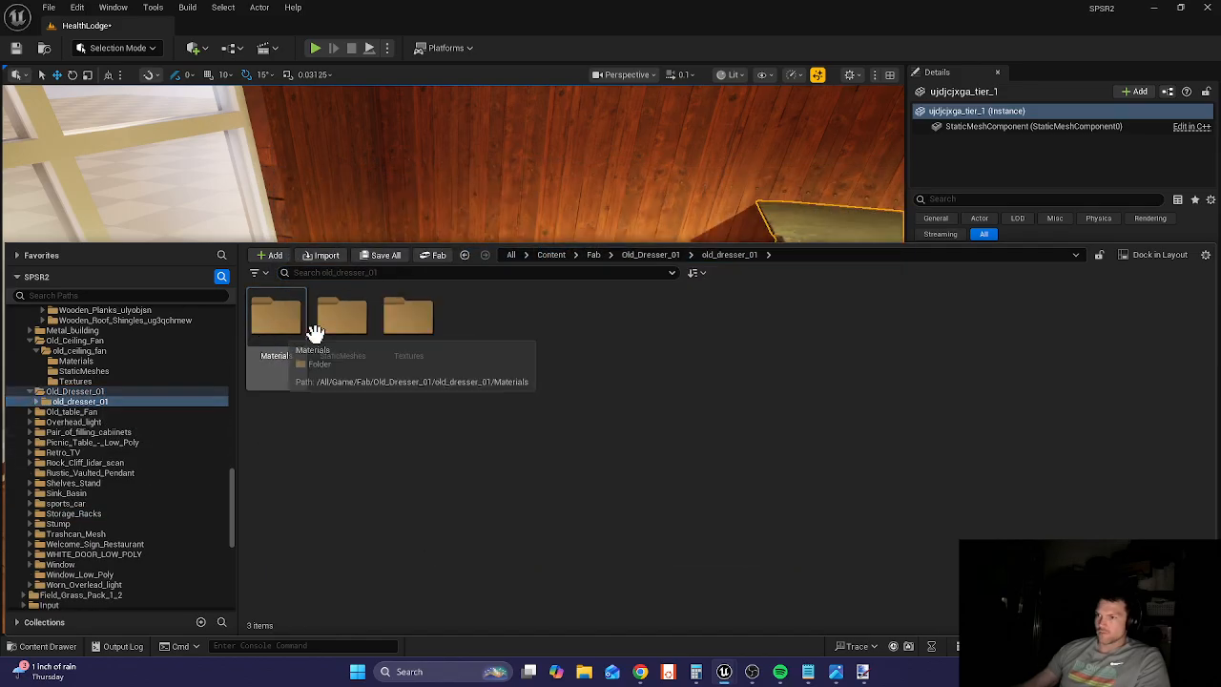
double_click(355, 321)
left_click_drag(283, 316, 526, 303)
- Scale the oversized dresser down uniformly to about 0.086 so it fits inside the lodge
right_click_drag(448, 391, 518, 467)
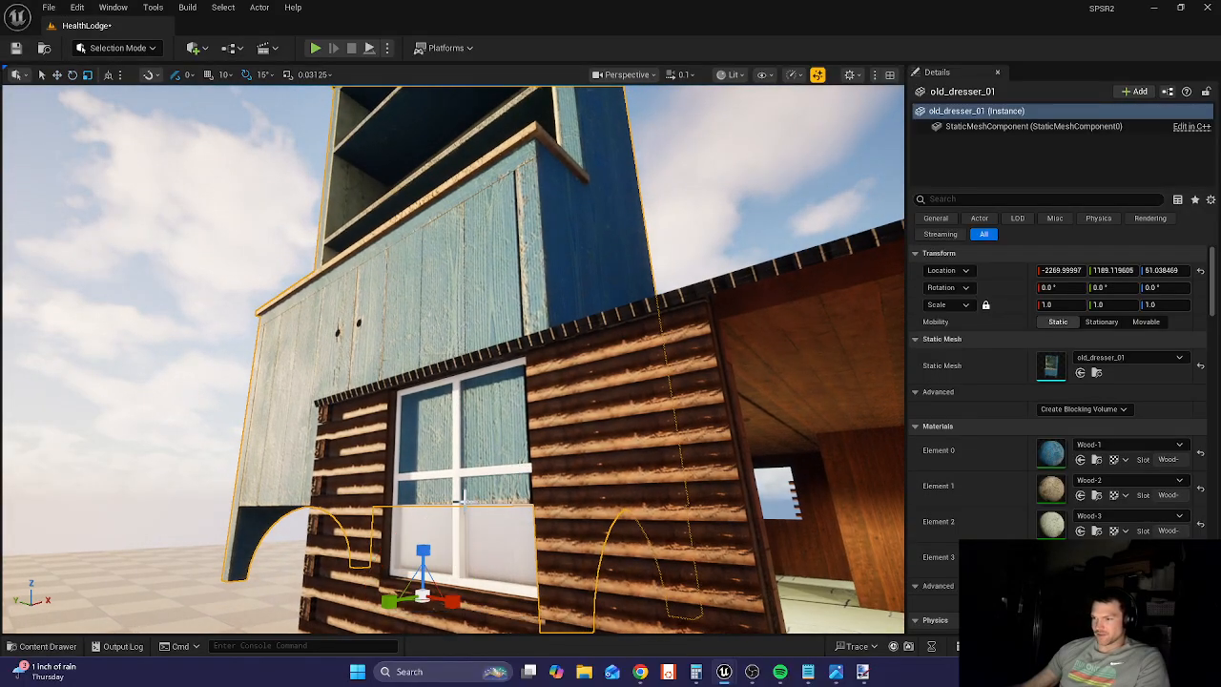
left_click_drag(422, 597, 415, 625)
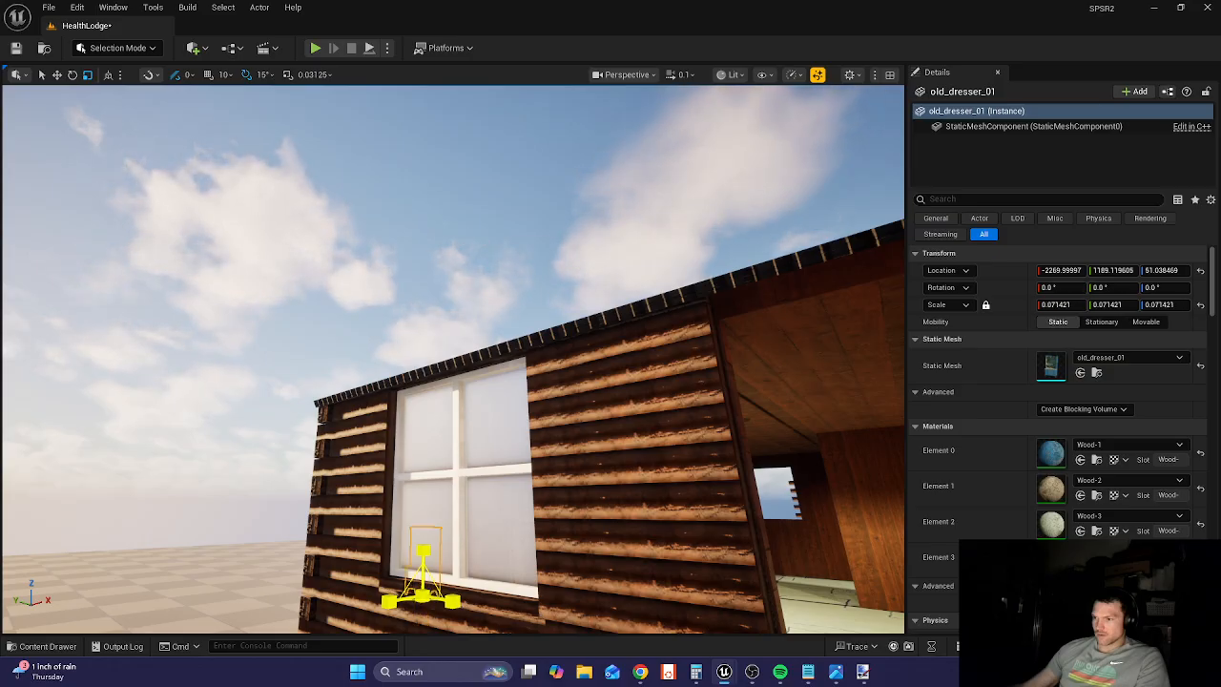
key("d")
right_click_drag(563, 571, 529, 551)
key("w")
key("s")
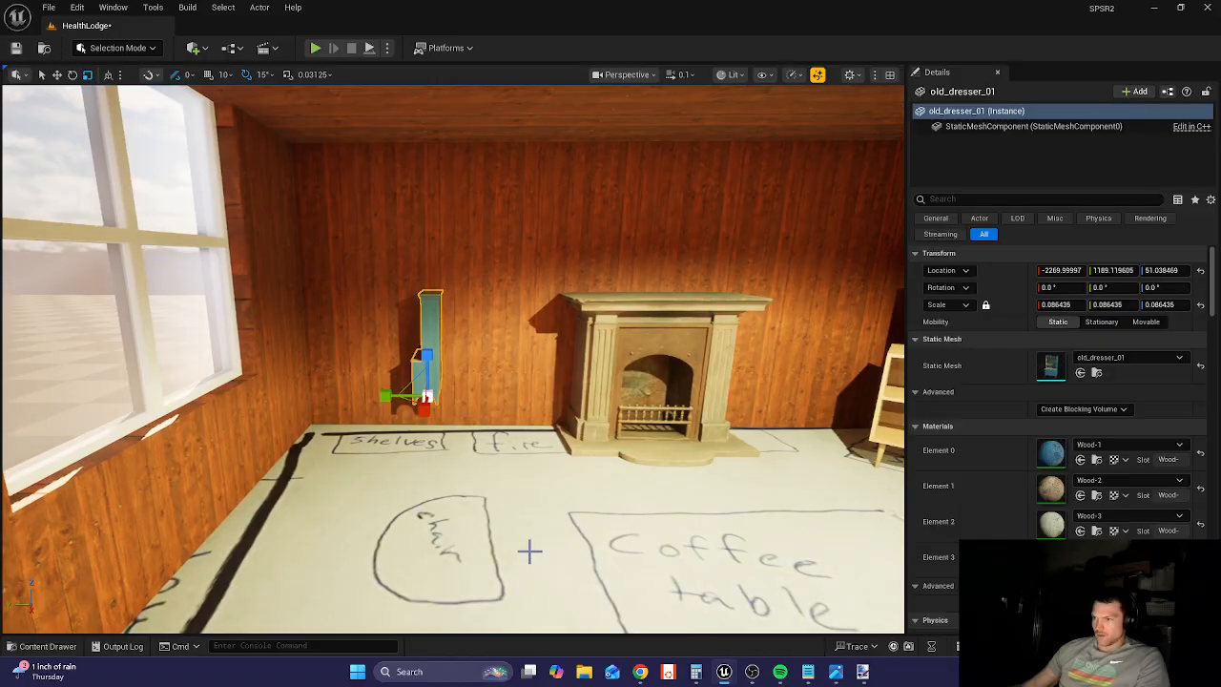
- Move the dresser forward to about X -2204 and rotate it to a yaw of -90° so its shelves face the room
left_click_drag(422, 408, 419, 445)
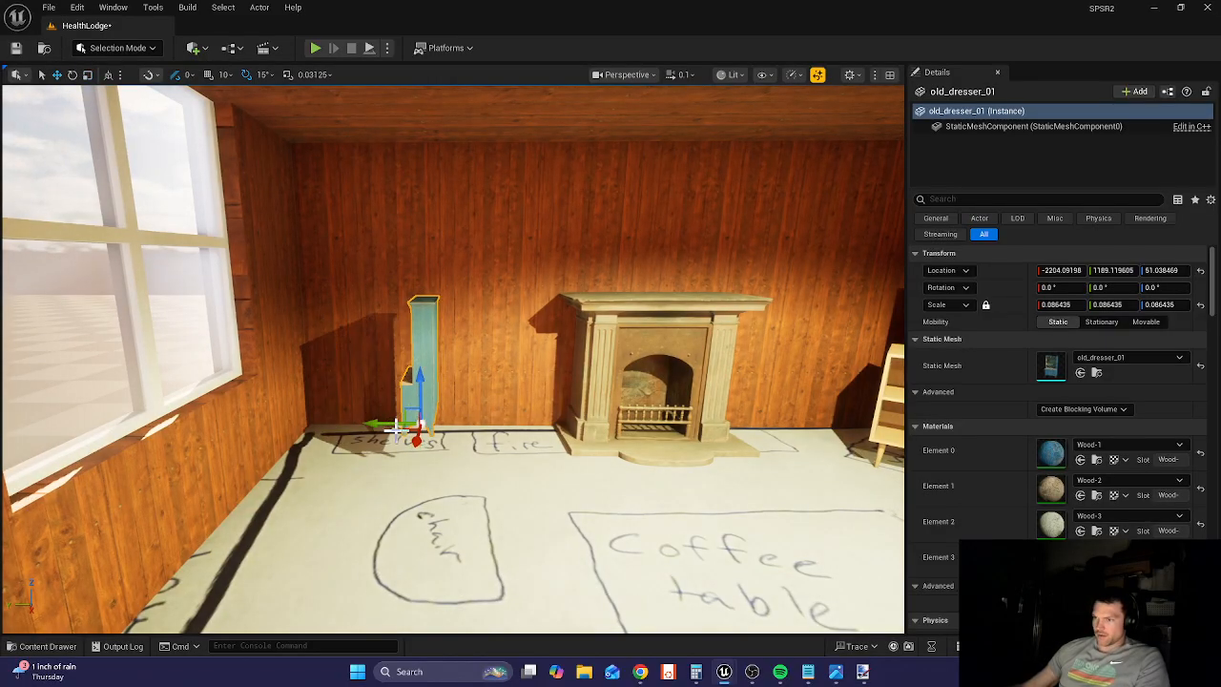
key("e")
left_click_drag(443, 441, 522, 425)
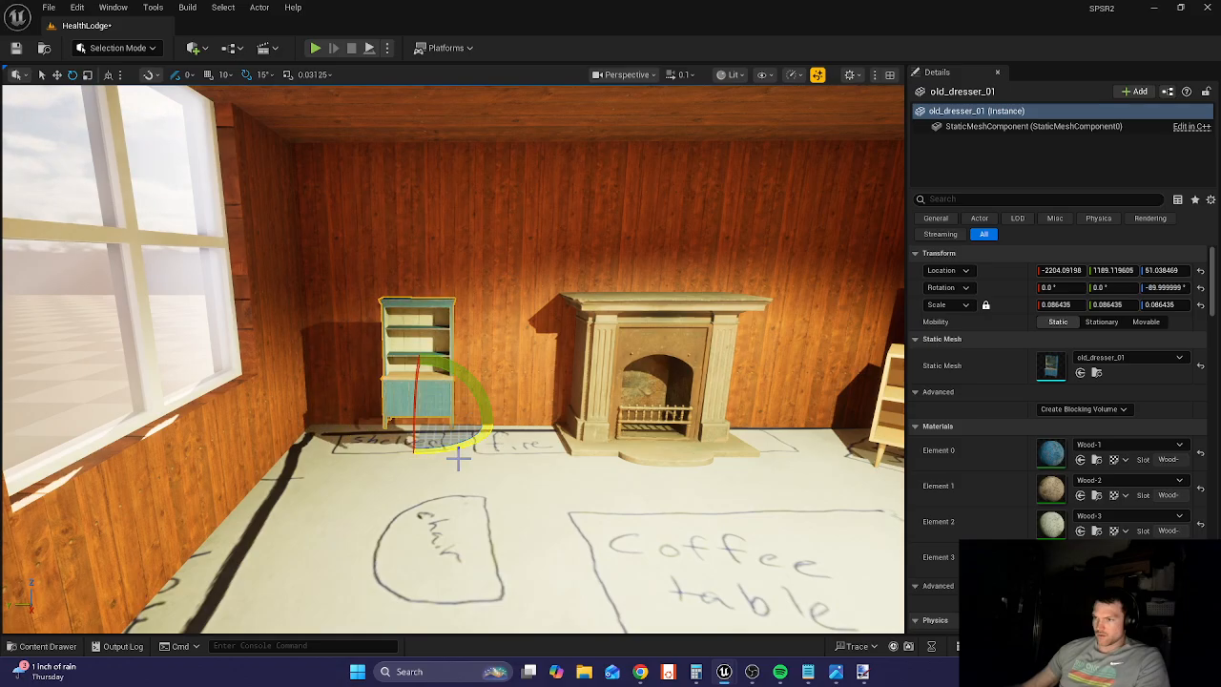
- Enlarge the dresser uniformly to a scale of about 0.112 and drop it onto the floor
key("w")
right_click_drag(458, 458, 409, 440)
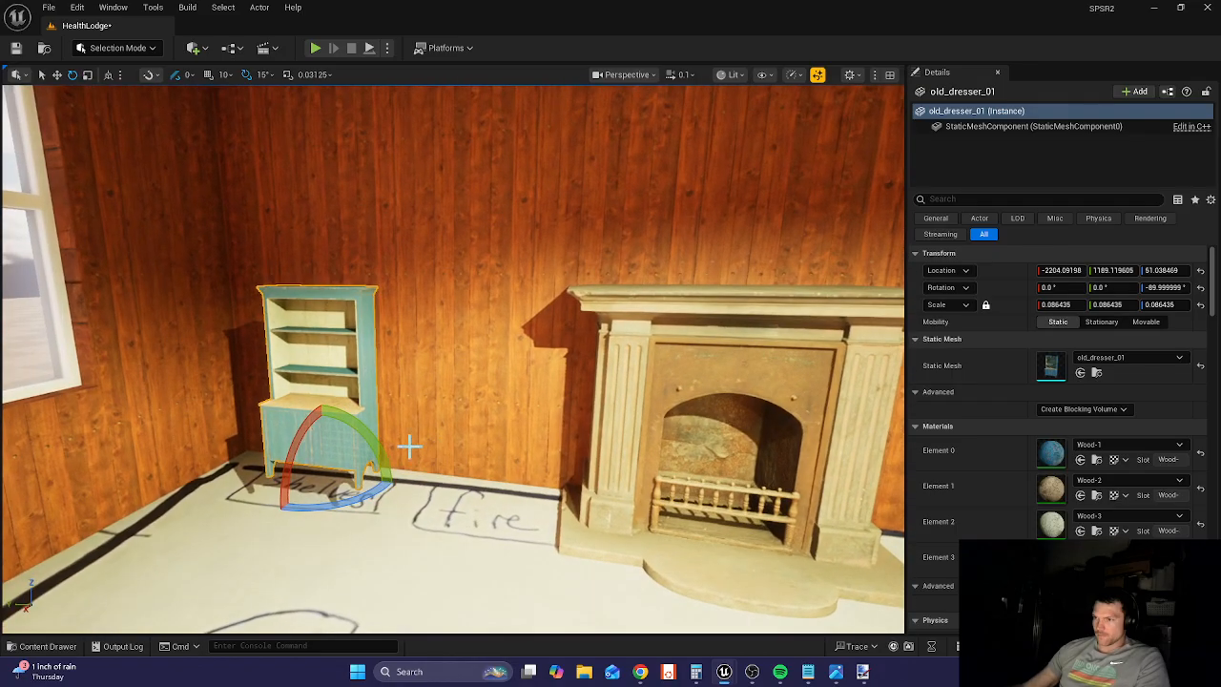
key("r")
mouse_move(343, 473)
left_mouse_down()
mouse_move(358, 434)
mouse_move(349, 458)
left_mouse_up()
left_click(329, 476)
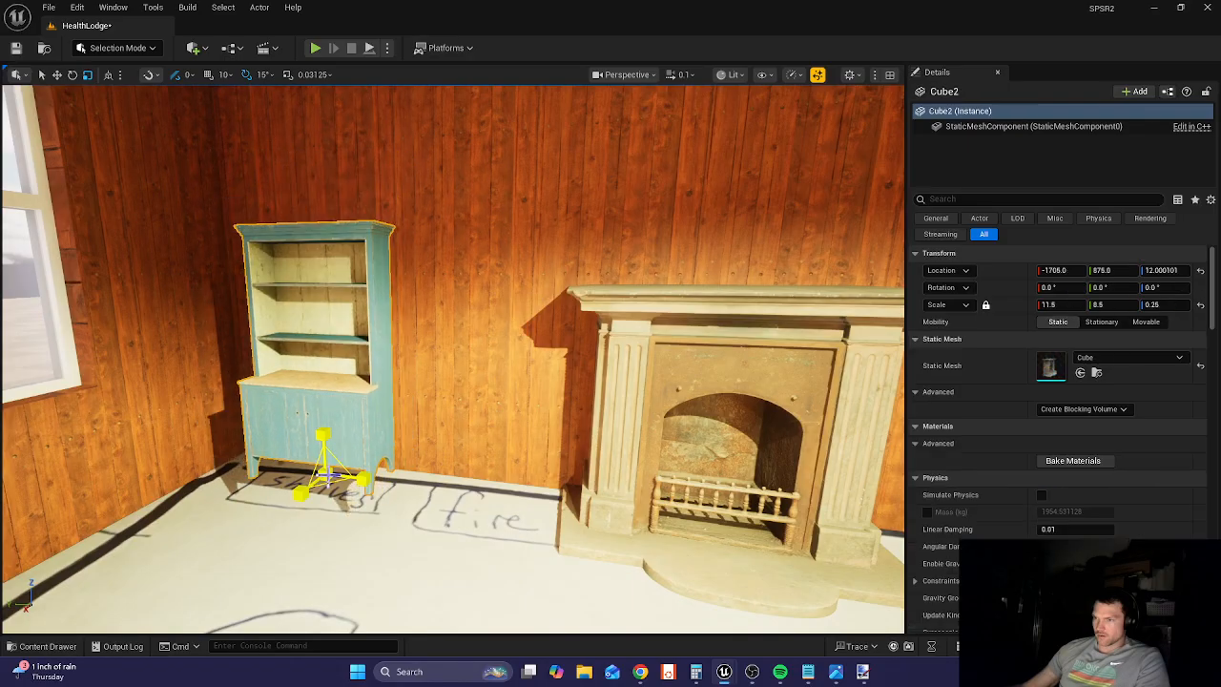
left_click(337, 430)
key("End")
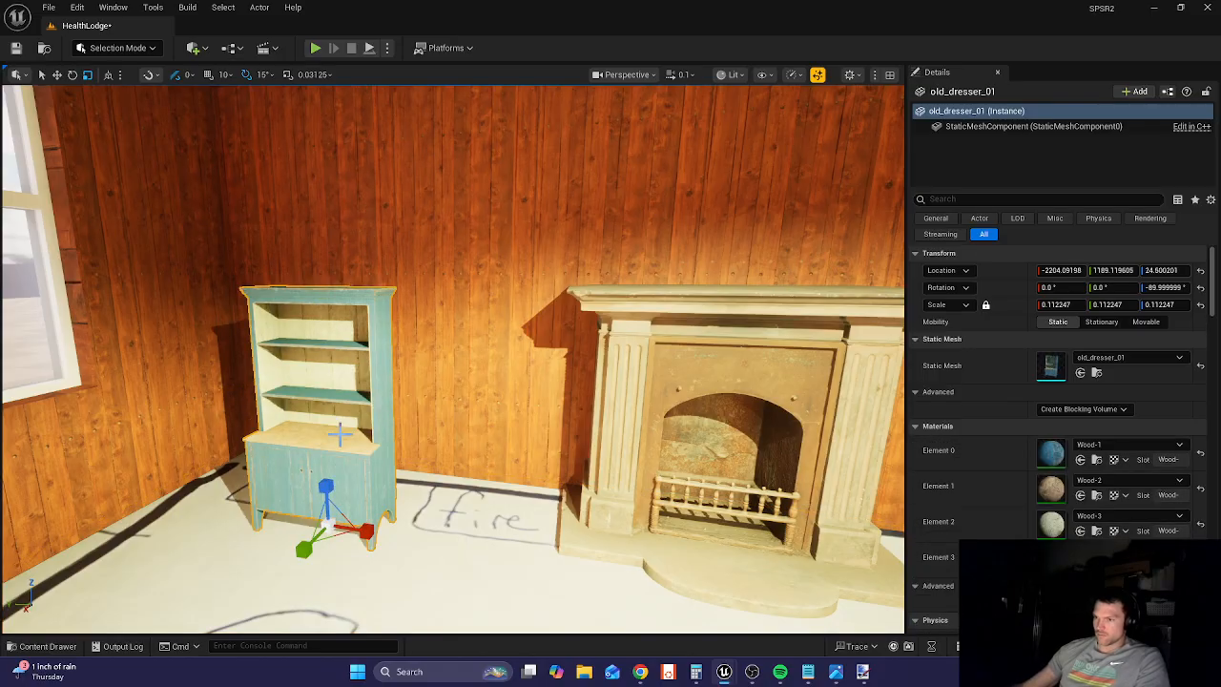
- Set the dresser's yaw to -87° and move it back to the wall over the shelves marking, then deselect it
key("e")
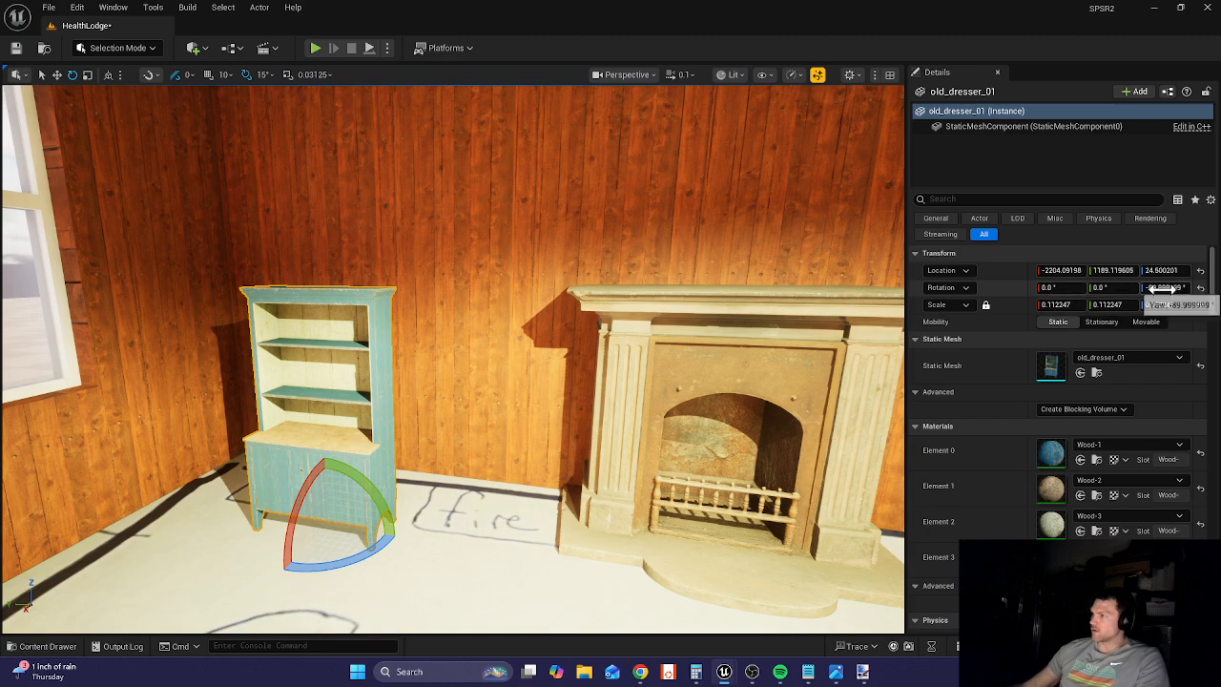
left_click_drag(1165, 288, 1179, 288)
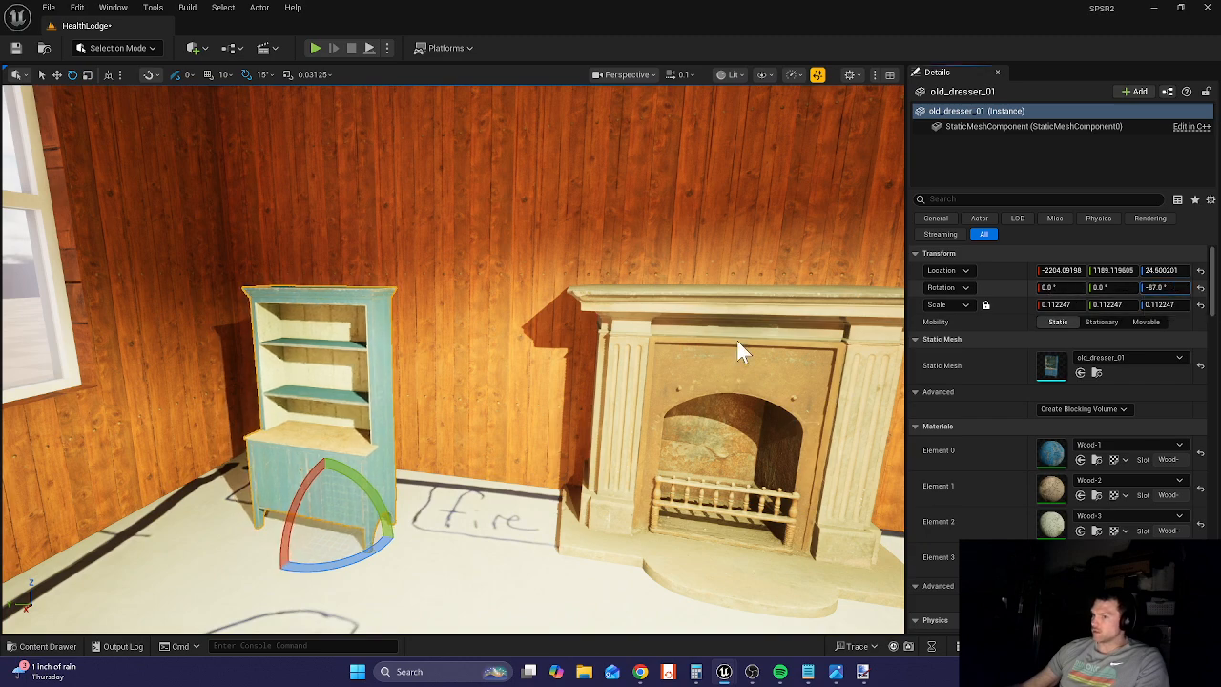
key("w")
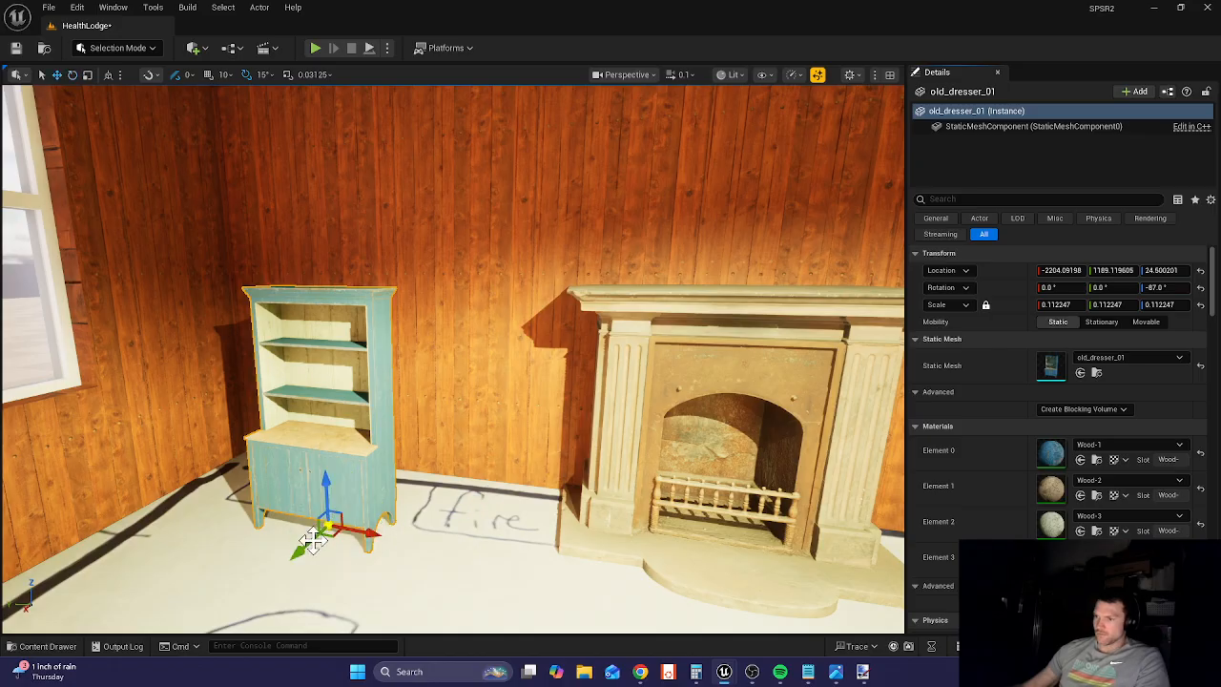
left_click_drag(313, 541, 368, 485)
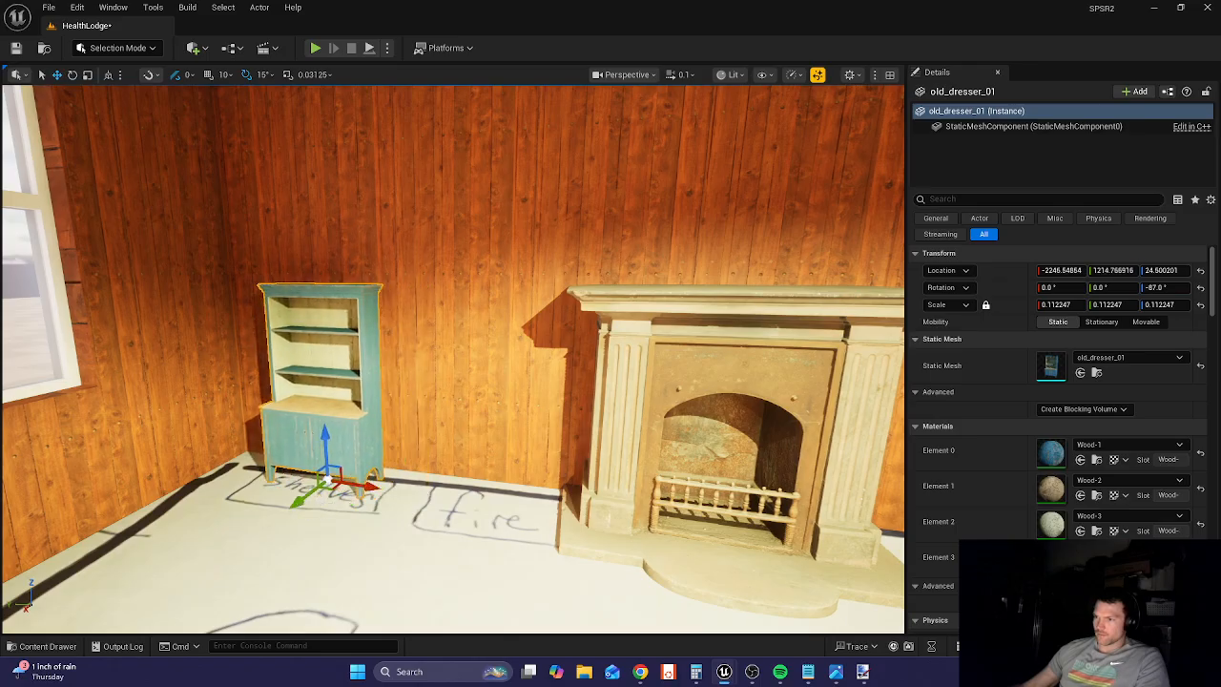
right_click_drag(453, 358, 536, 358)
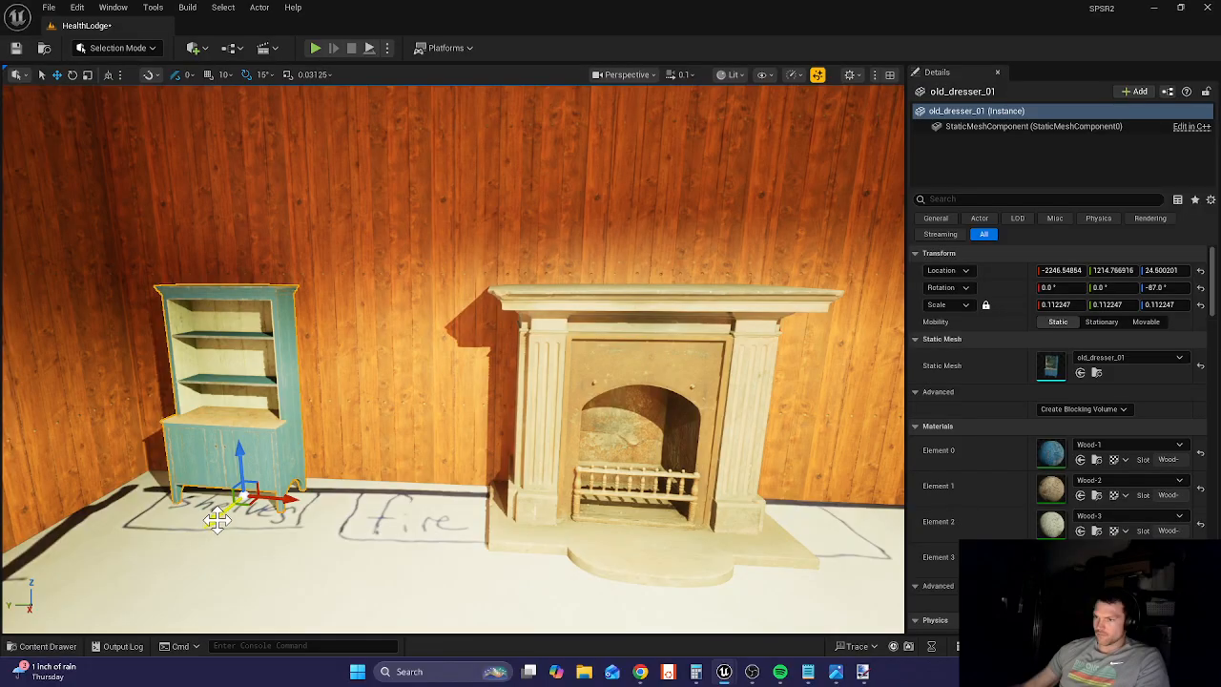
left_click_drag(217, 520, 225, 512)
key("Escape")
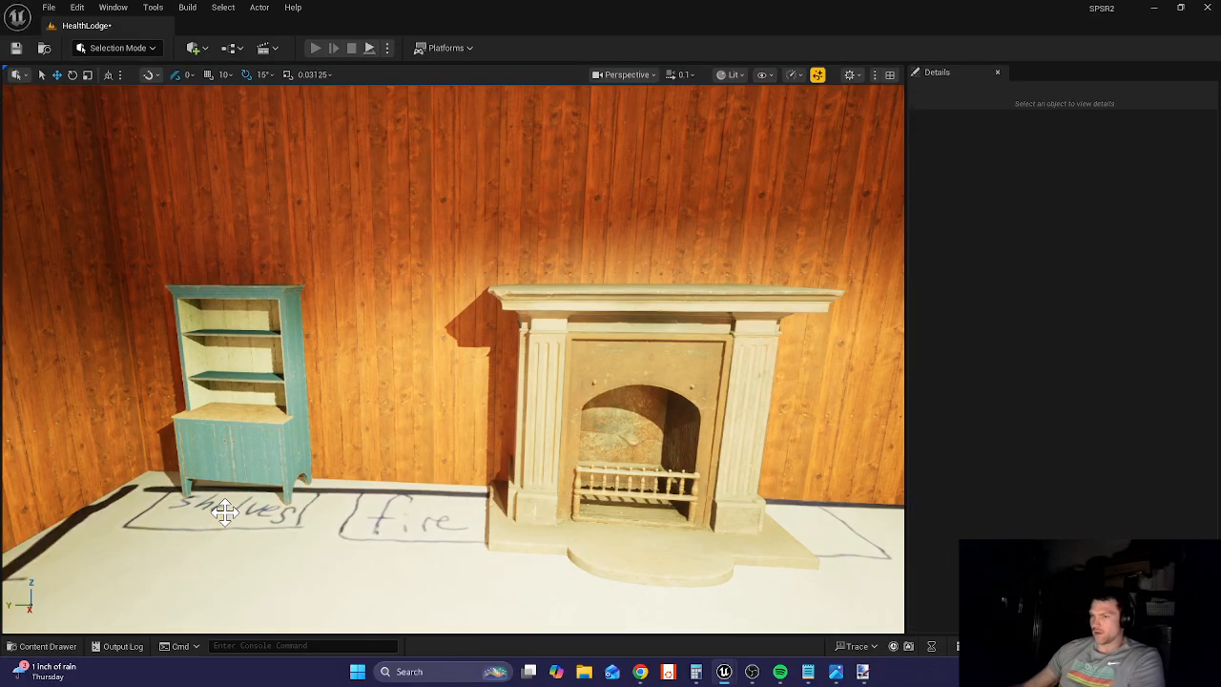
- Play the level, walk the character into the lodge to compare its height with the dresser, and stop playing
key("alt+p")
key("w")
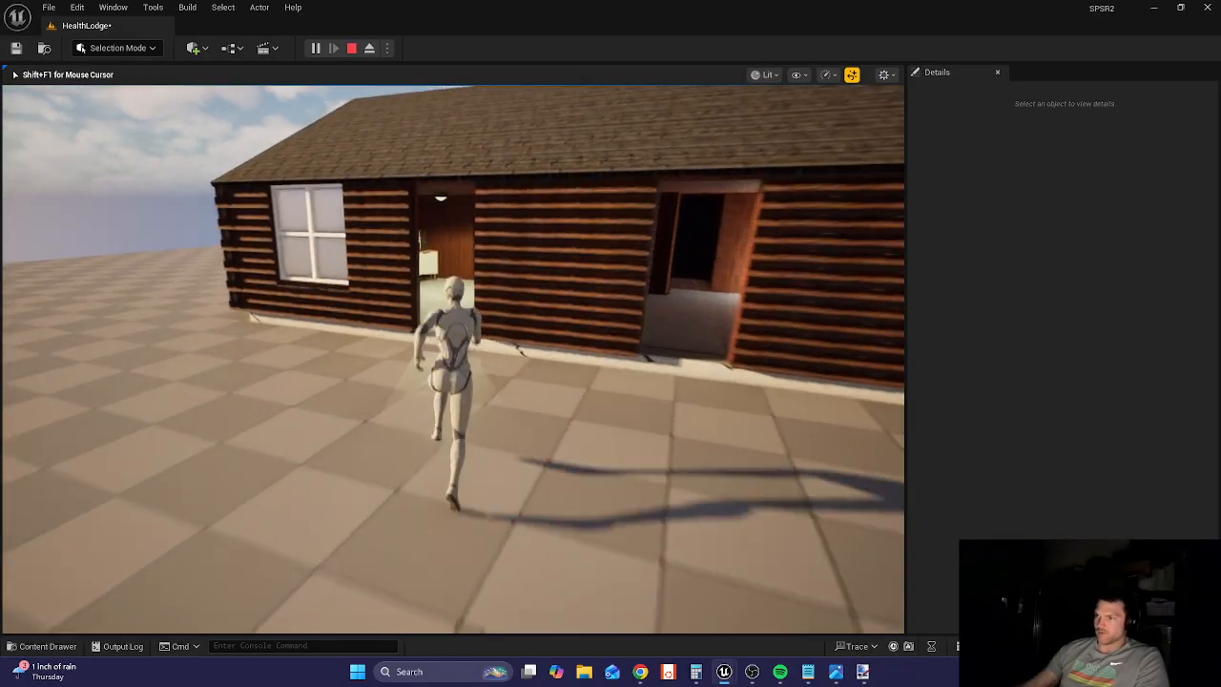
key("w")
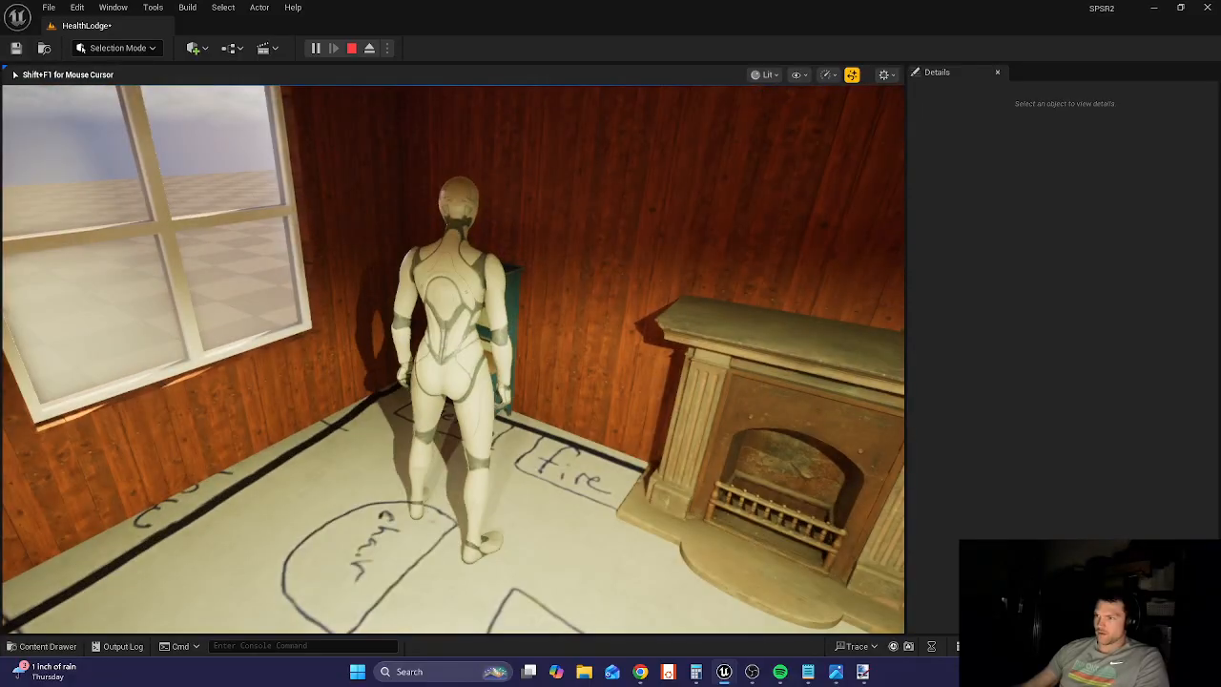
key("shift+F1")
key("Escape")
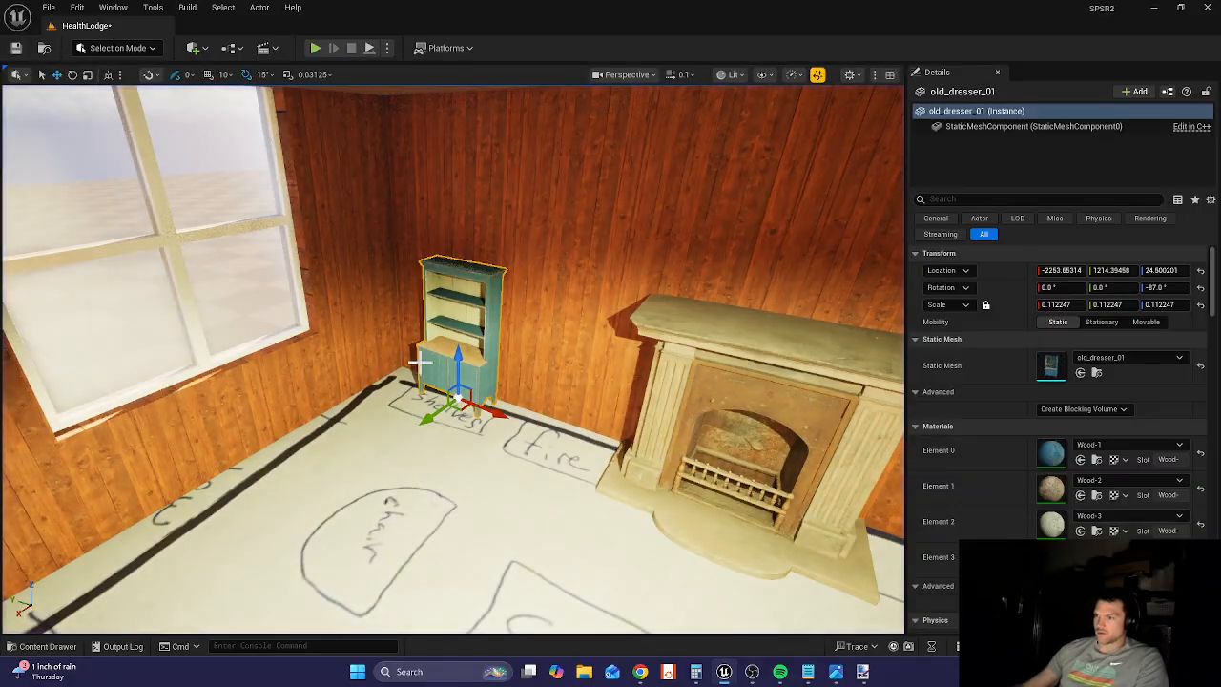
- Enlarge the dresser uniformly to a scale of about 0.2 to suit the character's height
key("r")
left_click_drag(448, 387, 457, 315)
left_click_drag(458, 398, 453, 407)
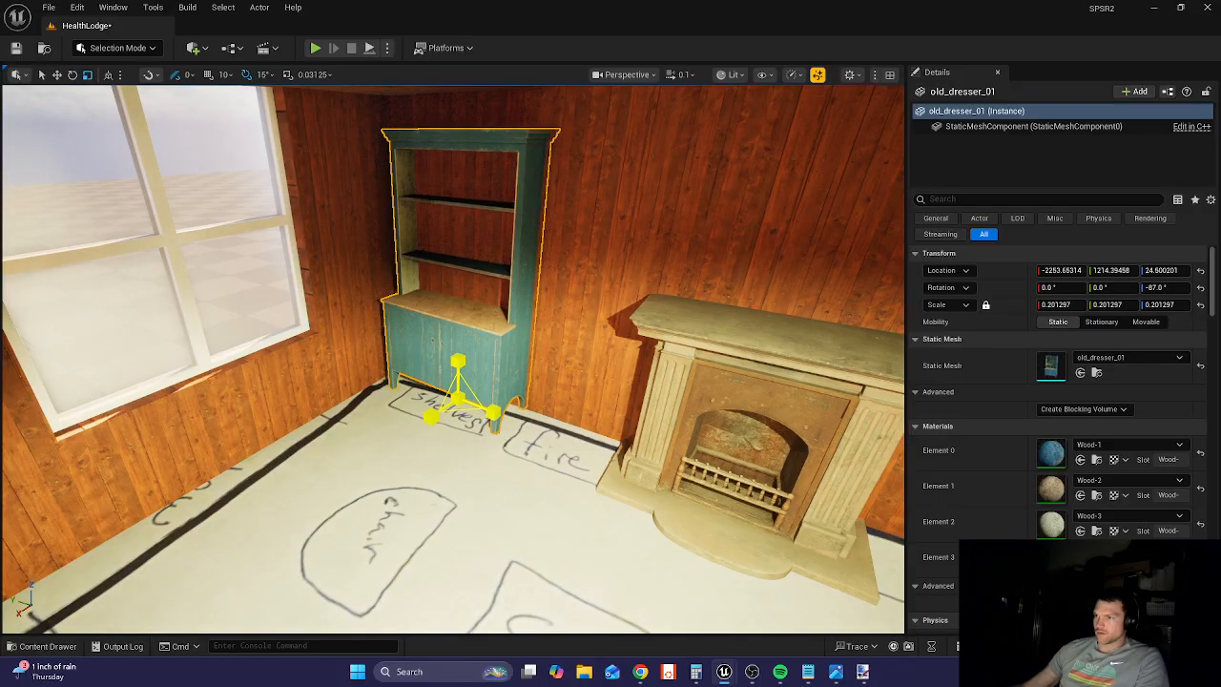
- Straighten the dresser to a yaw of -90° and shift it along the wall to about X -2243, Y 1193
key("e")
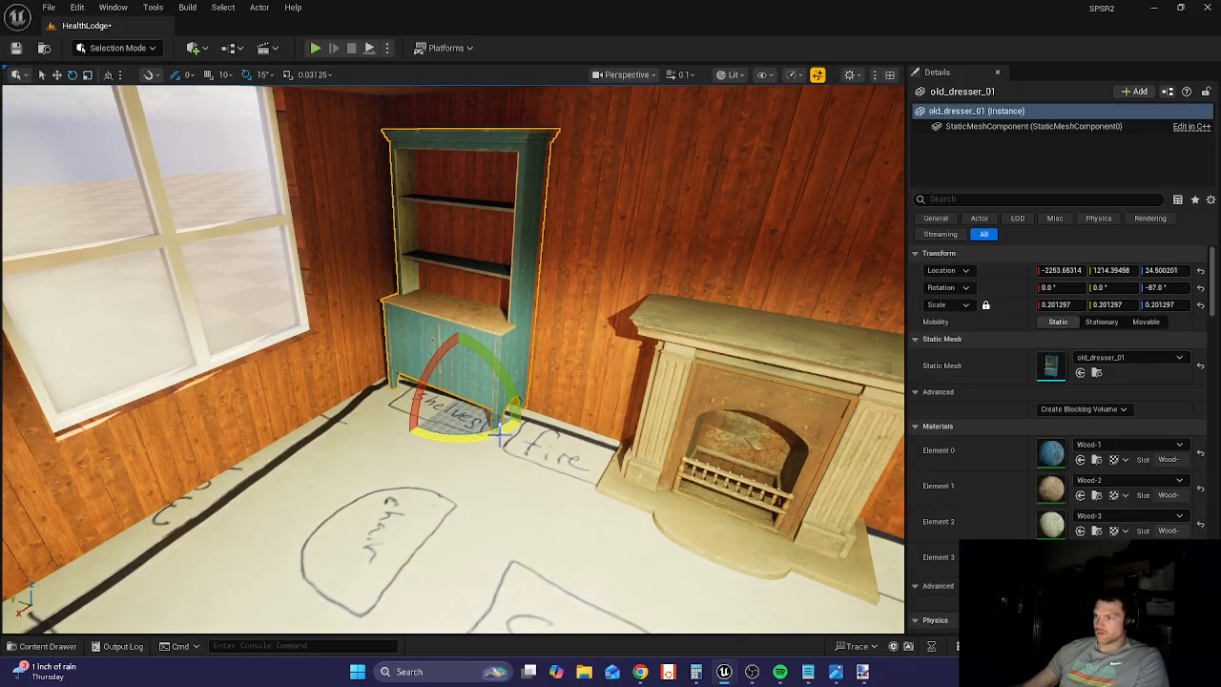
key("w")
left_click_drag(441, 414, 435, 418)
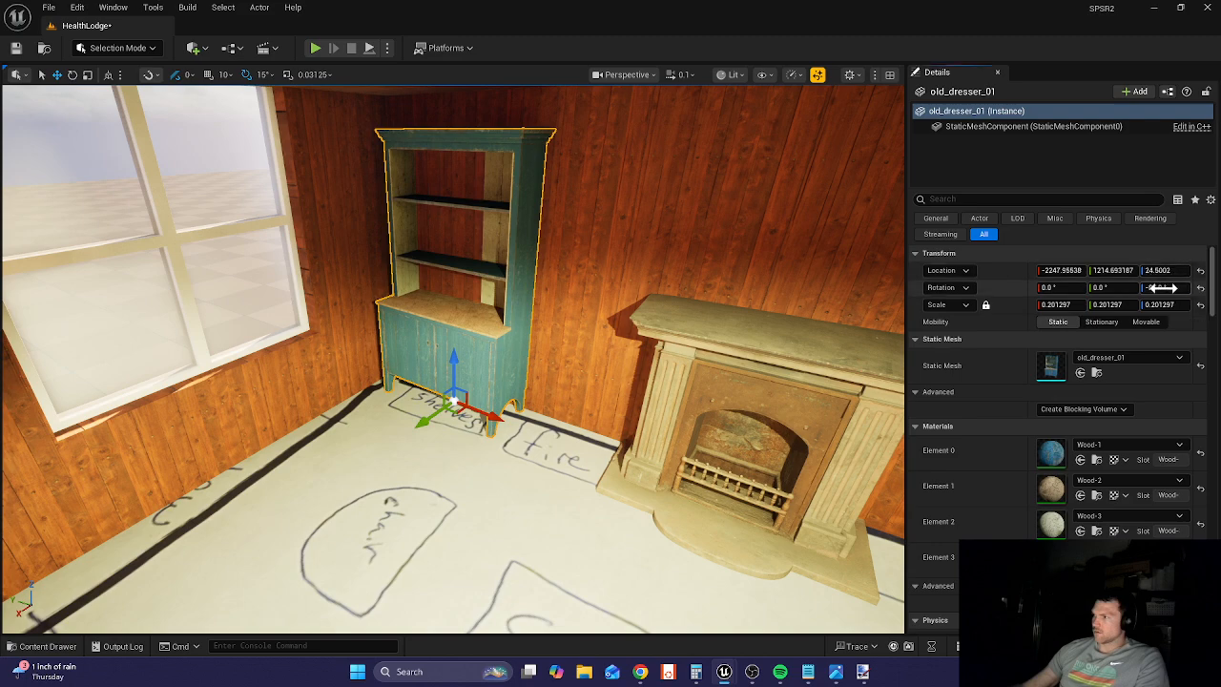
left_click_drag(1163, 287, 1154, 287)
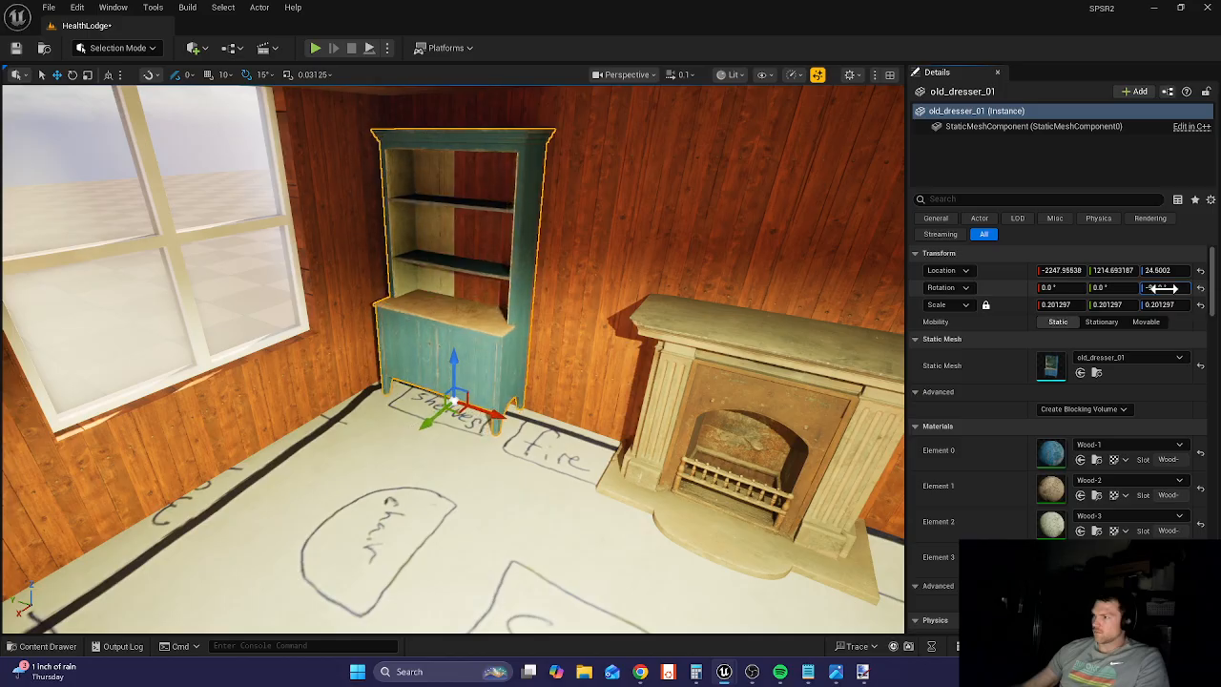
left_click_drag(1156, 288, 1158, 287)
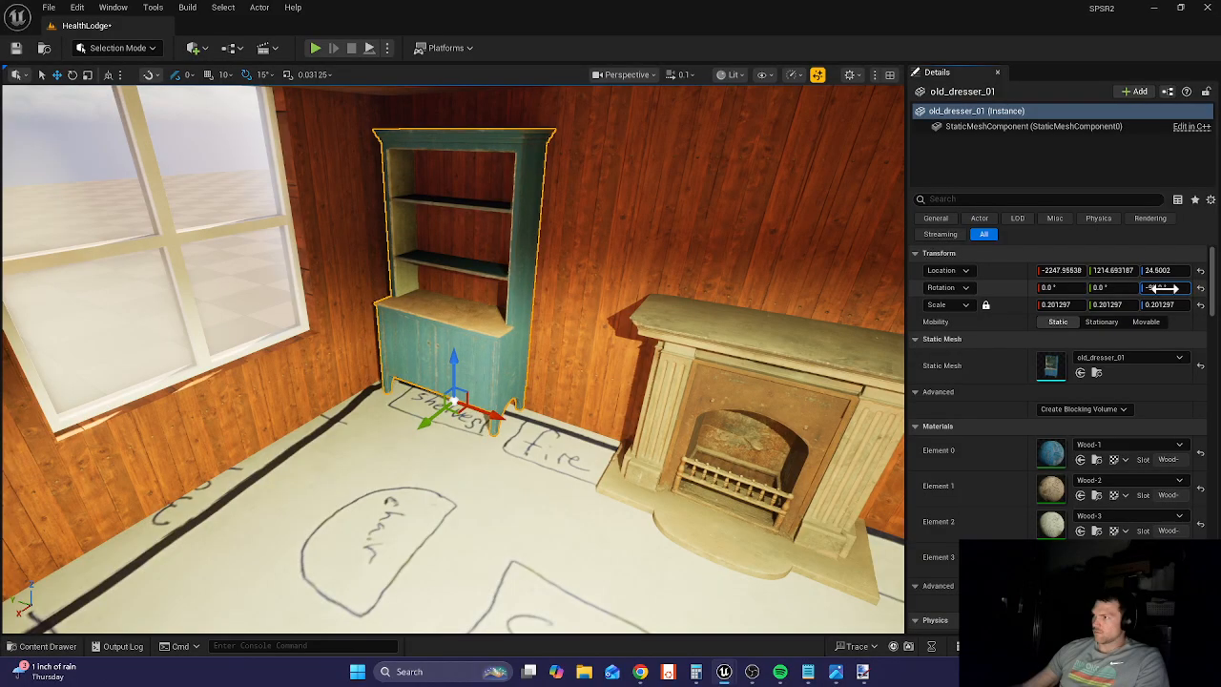
left_click_drag(490, 417, 454, 427)
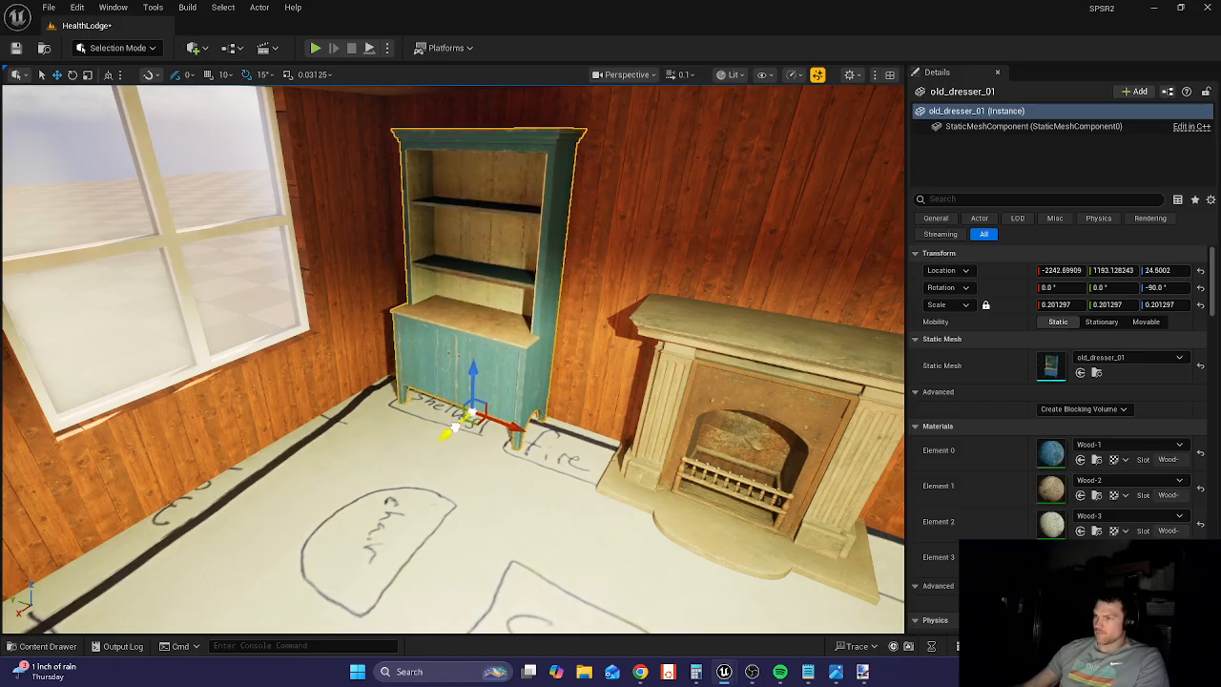
- Search the Fab library for "chair" to furnish the chair markings on the floor sketch
left_click(502, 490)
mouse_move(502, 490)
right_mouse_down()
mouse_move(462, 503)
mouse_move(438, 570)
mouse_move(400, 465)
right_mouse_up()
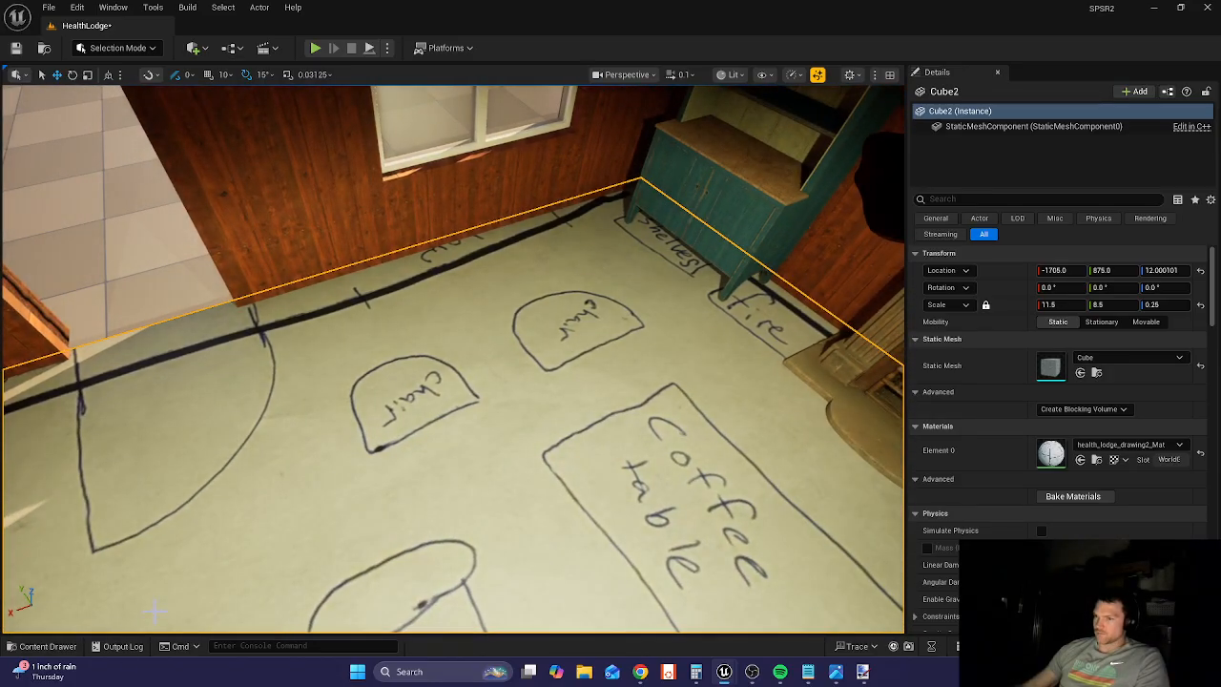
left_click(59, 646)
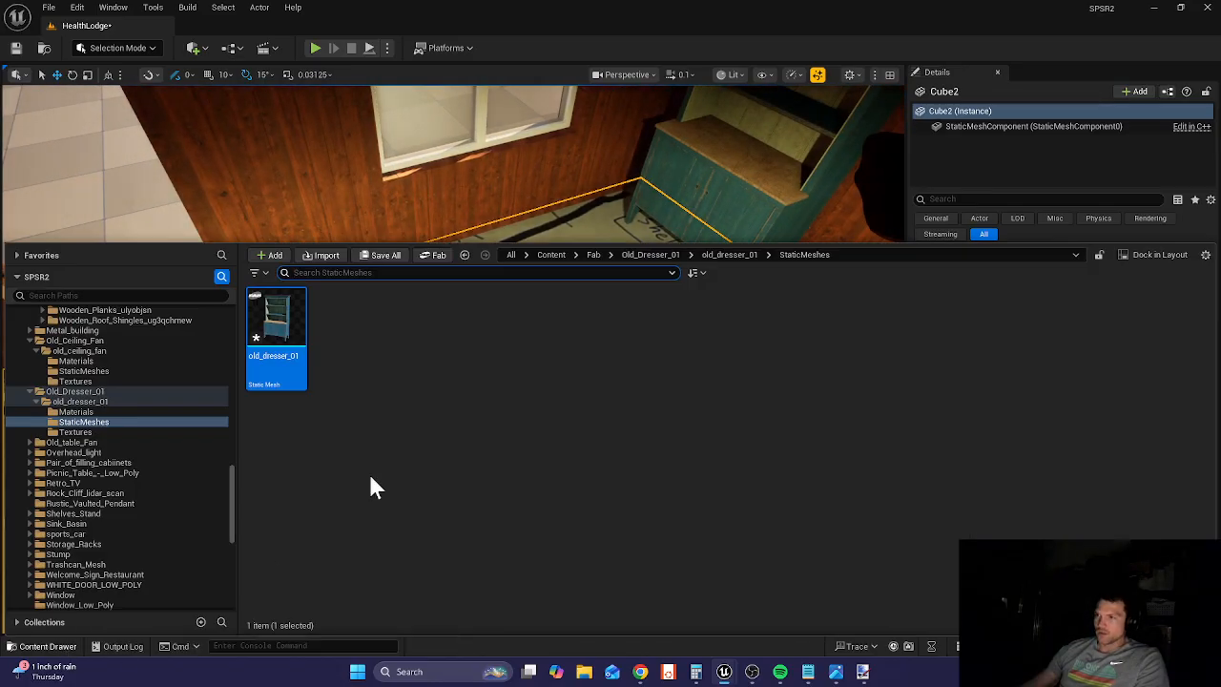
left_click(436, 255)
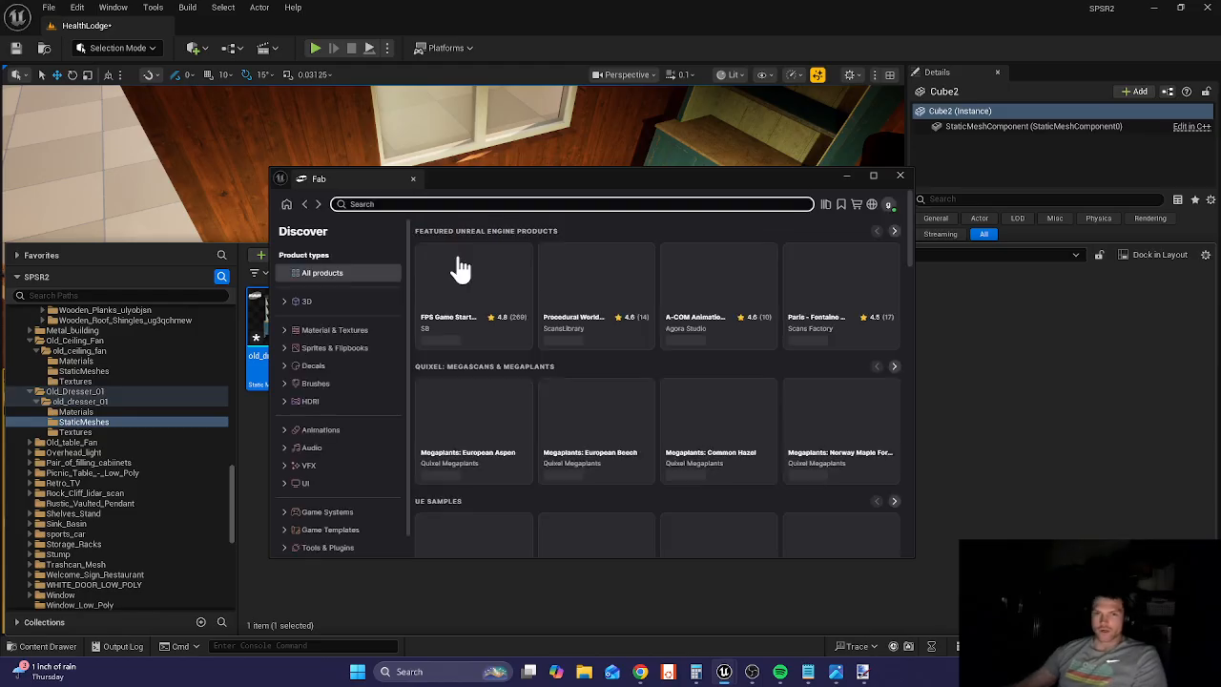
left_click(448, 203)
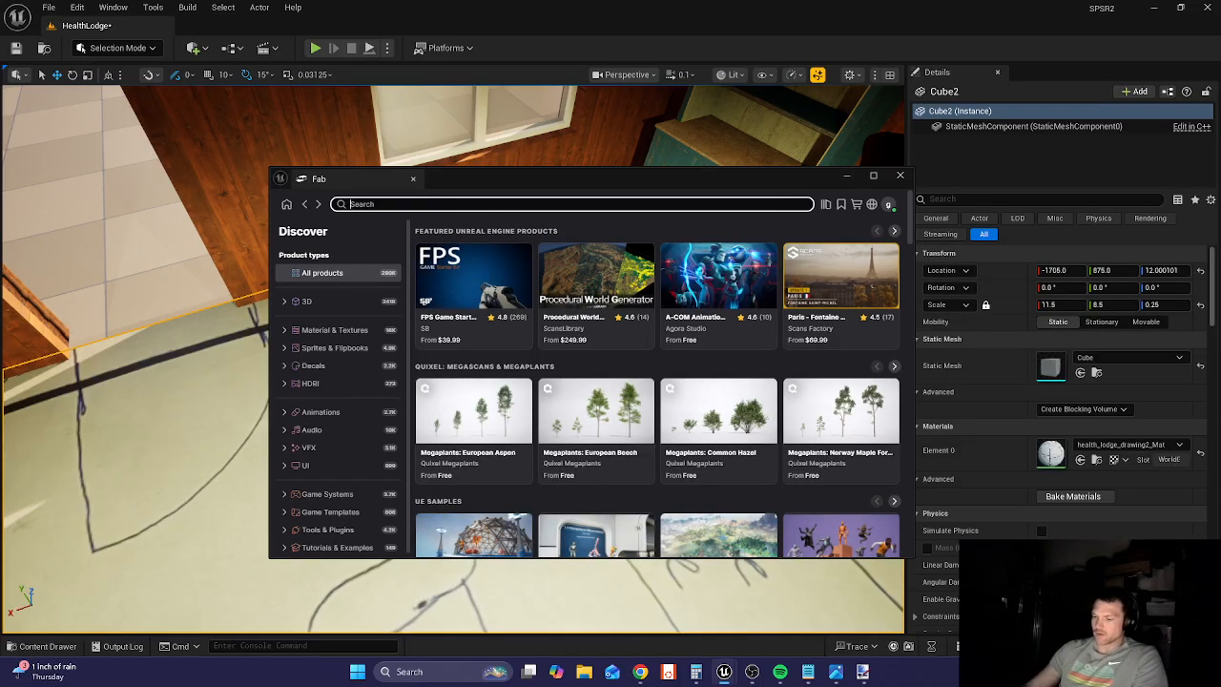
type("cha")
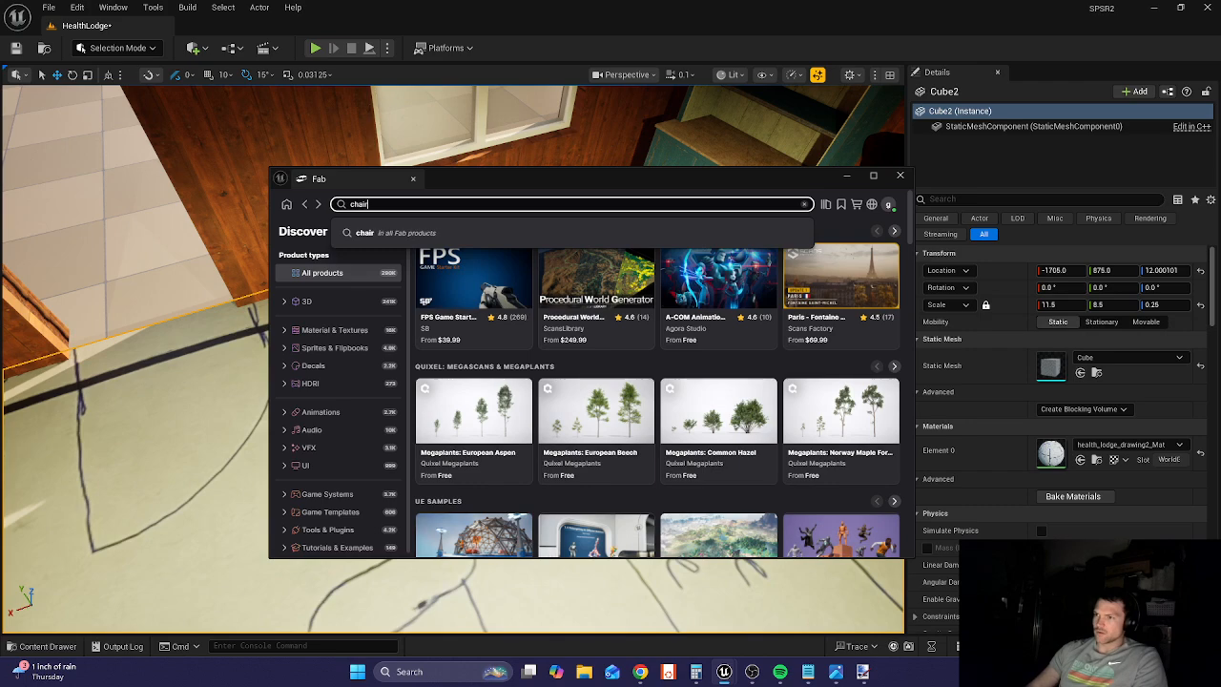
type("ir")
key("Return")
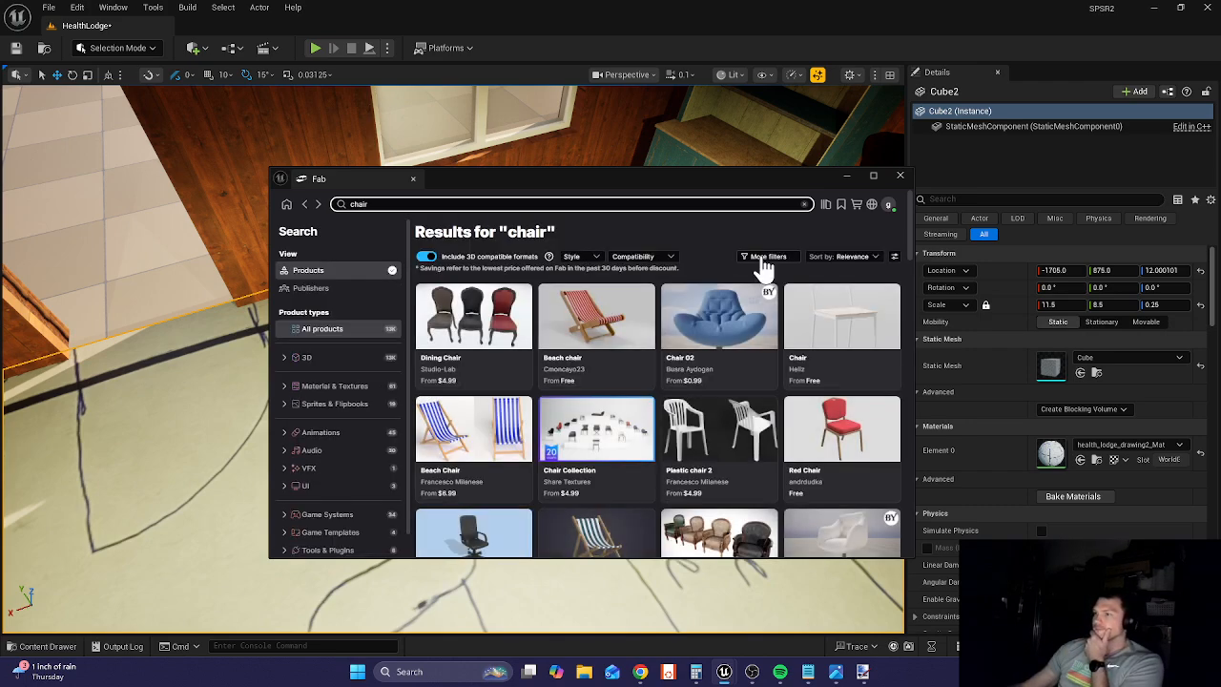
- Limit the chair results to free products only
left_click(761, 259)
left_click(713, 361)
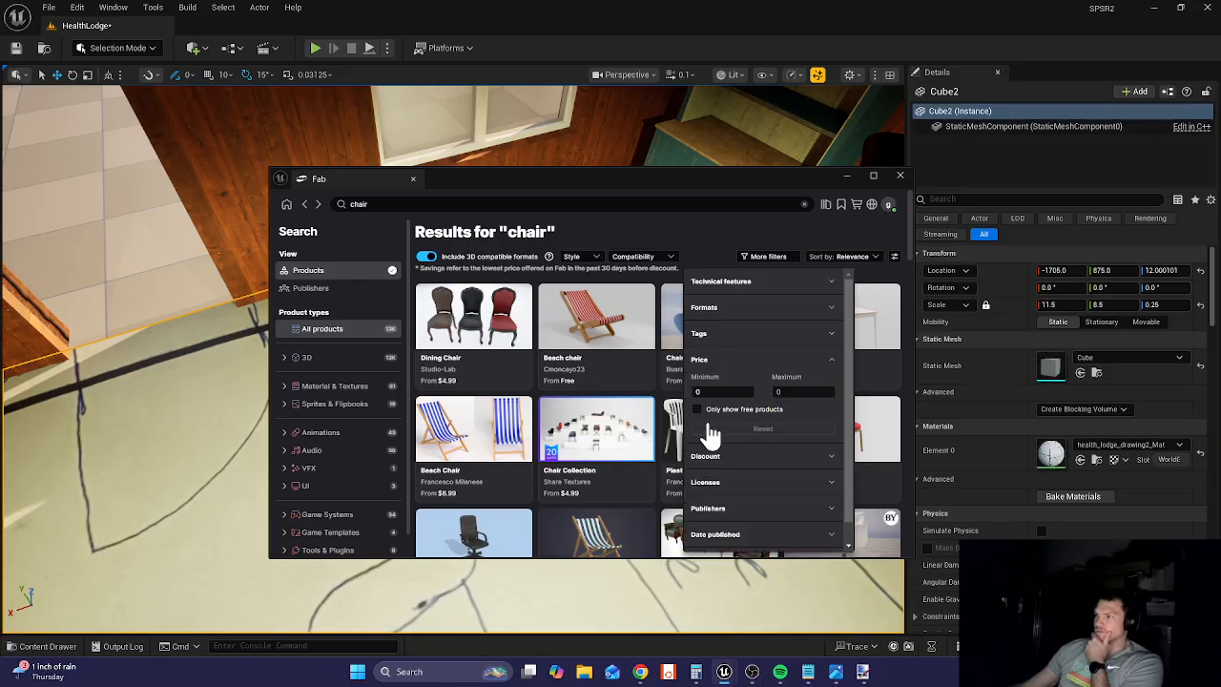
left_click(697, 411)
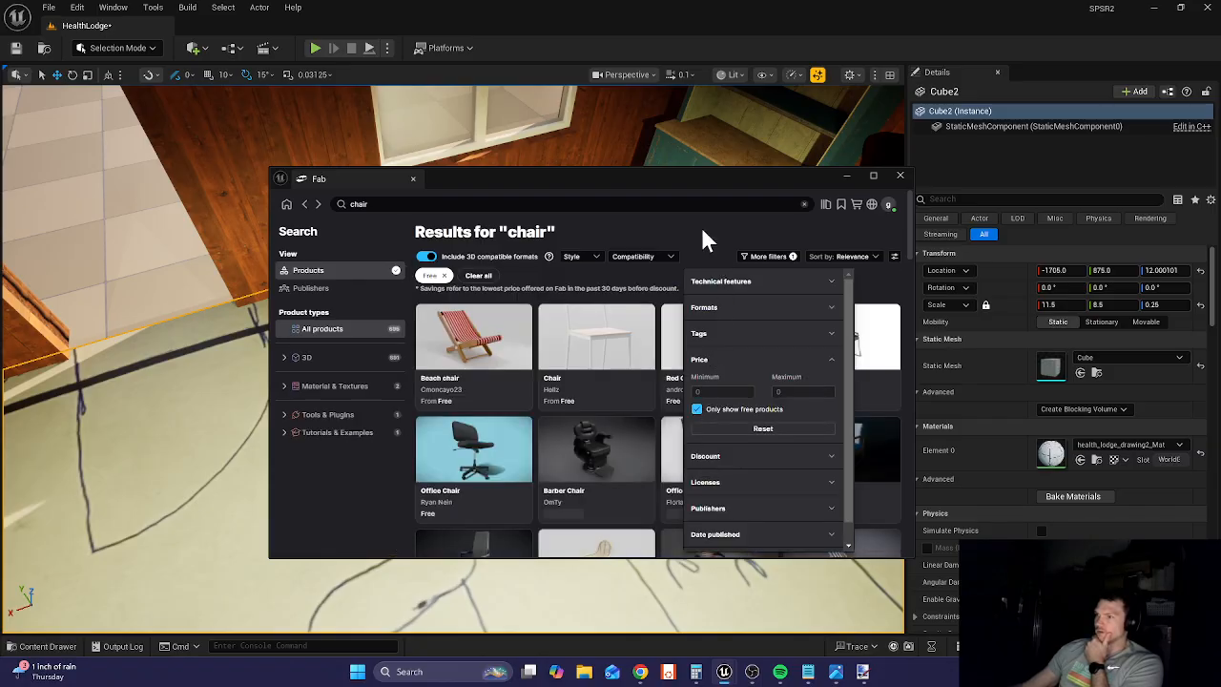
left_click(701, 227)
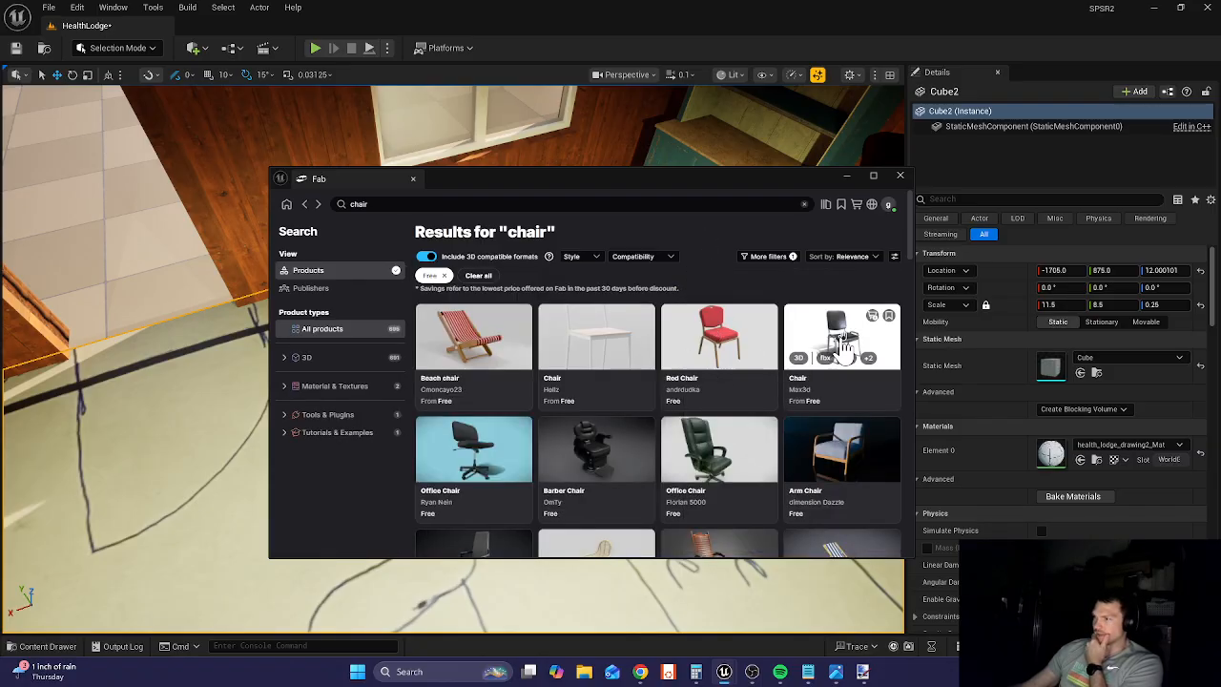
- Check the blue-grey preview of the free Arm Chair, add it to the project and close Fab
left_click(811, 437)
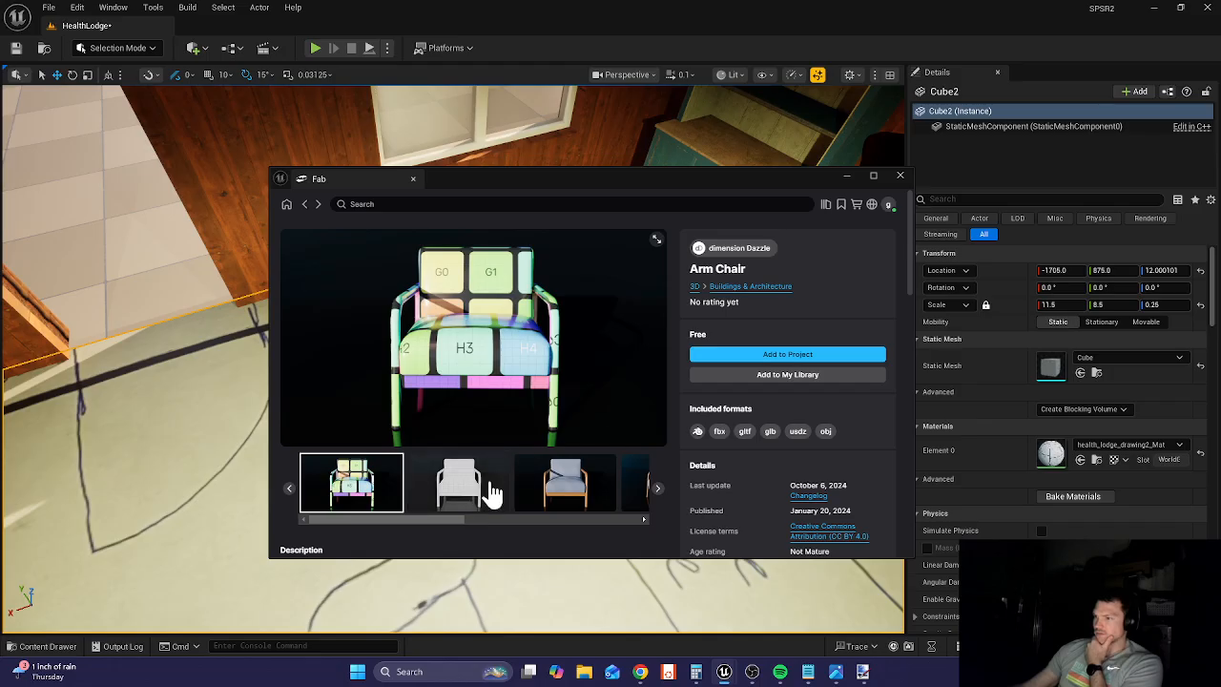
left_click(556, 488)
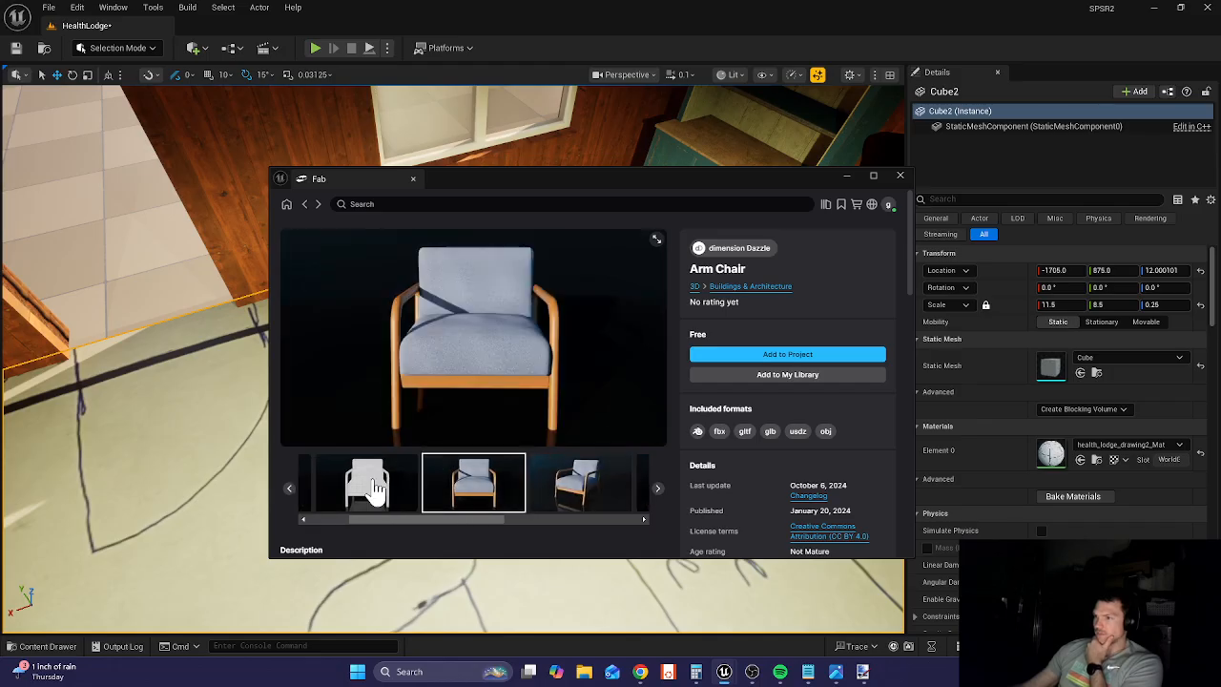
left_click(819, 355)
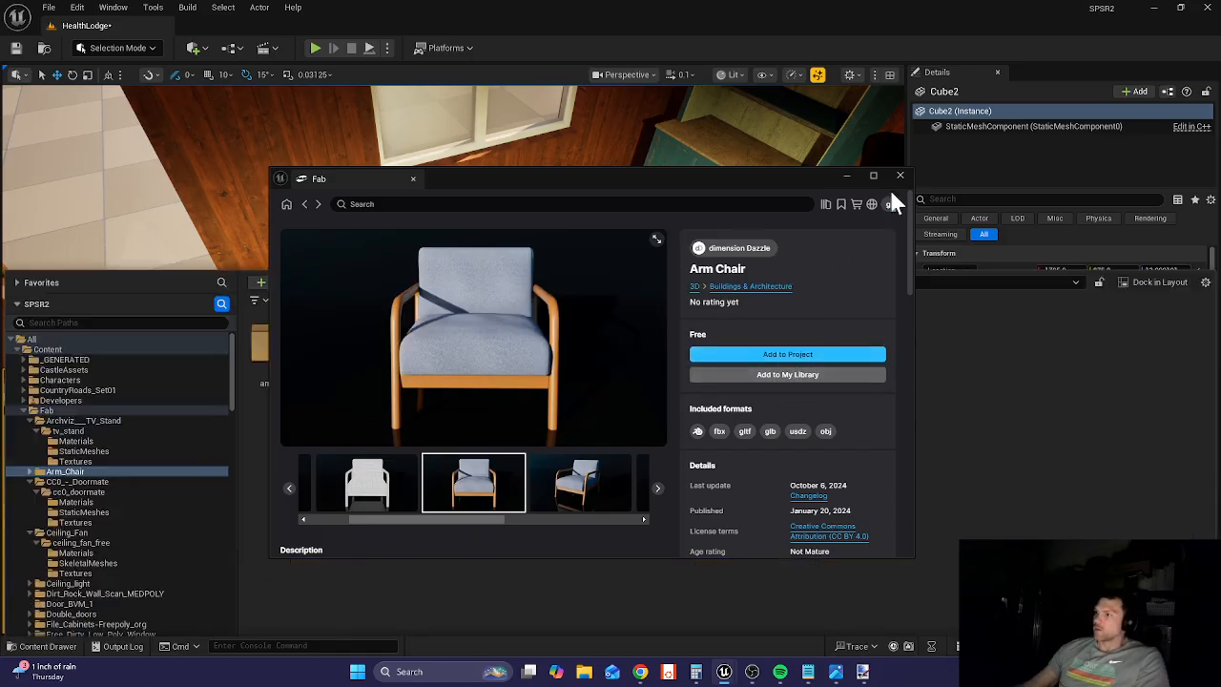
left_click(900, 175)
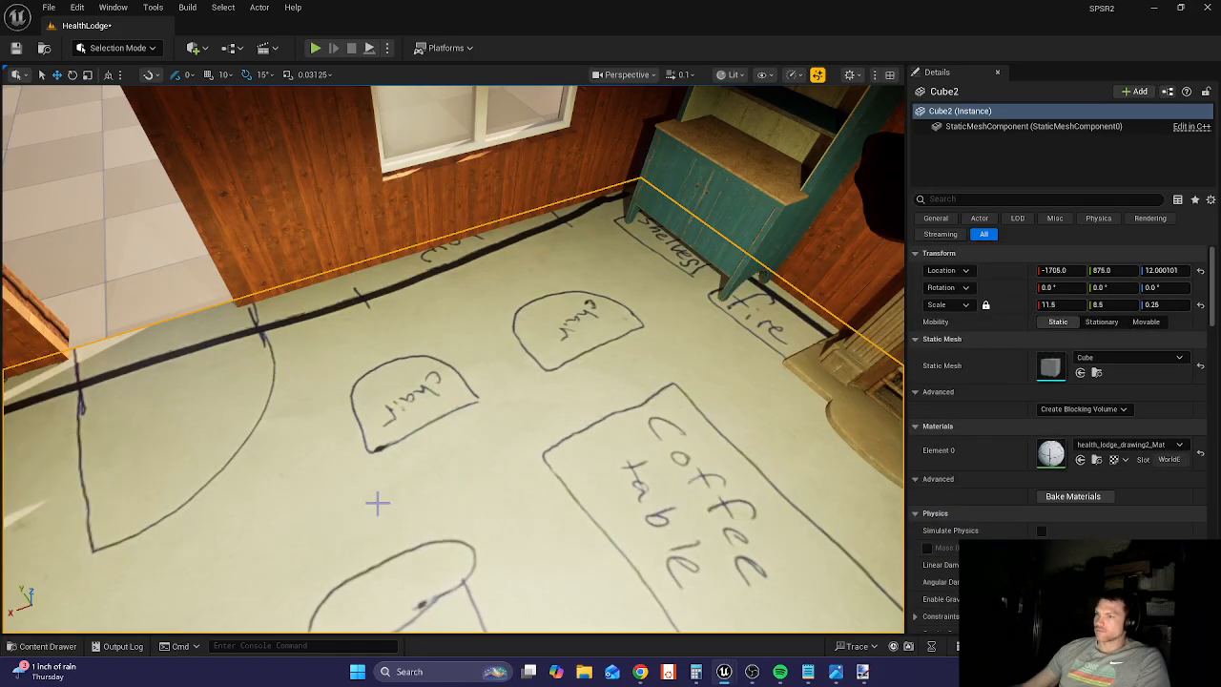
- Place the arm_chair static mesh on the chair marking nearest the door
left_click(46, 645)
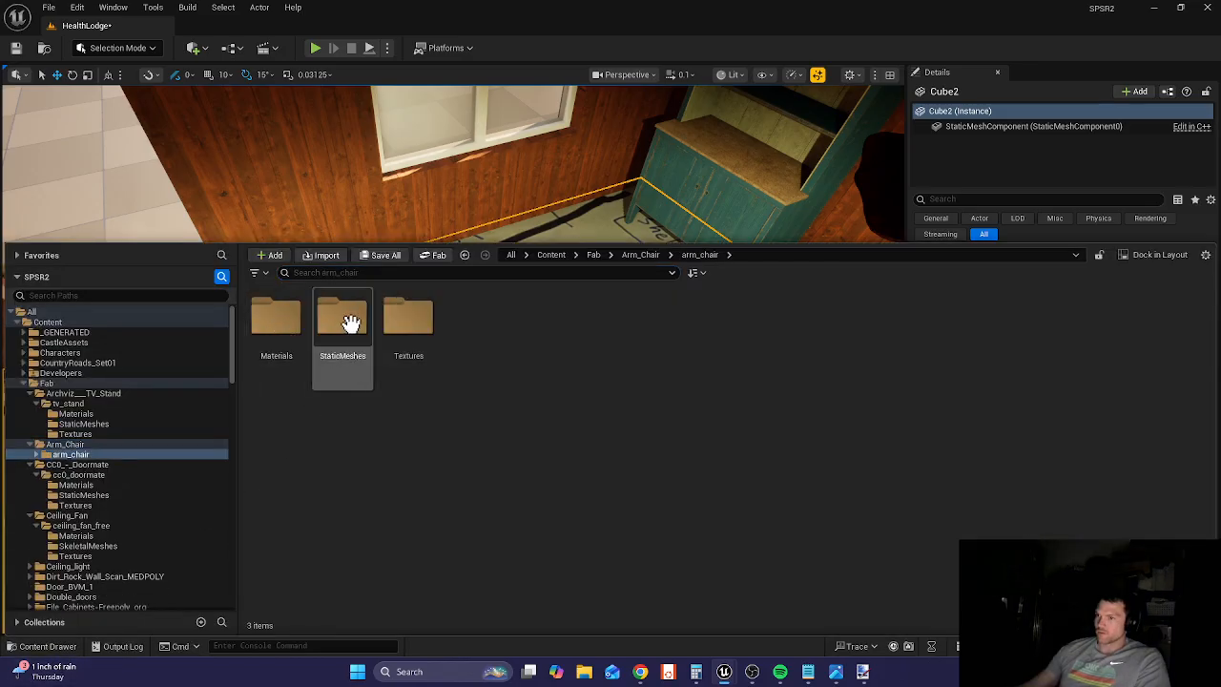
double_click(345, 322)
mouse_move(272, 349)
left_mouse_down()
mouse_move(470, 302)
mouse_move(414, 378)
left_mouse_up()
- Enlarge the armchair uniformly to a scale of about 12.48 to fill its marking
key("e")
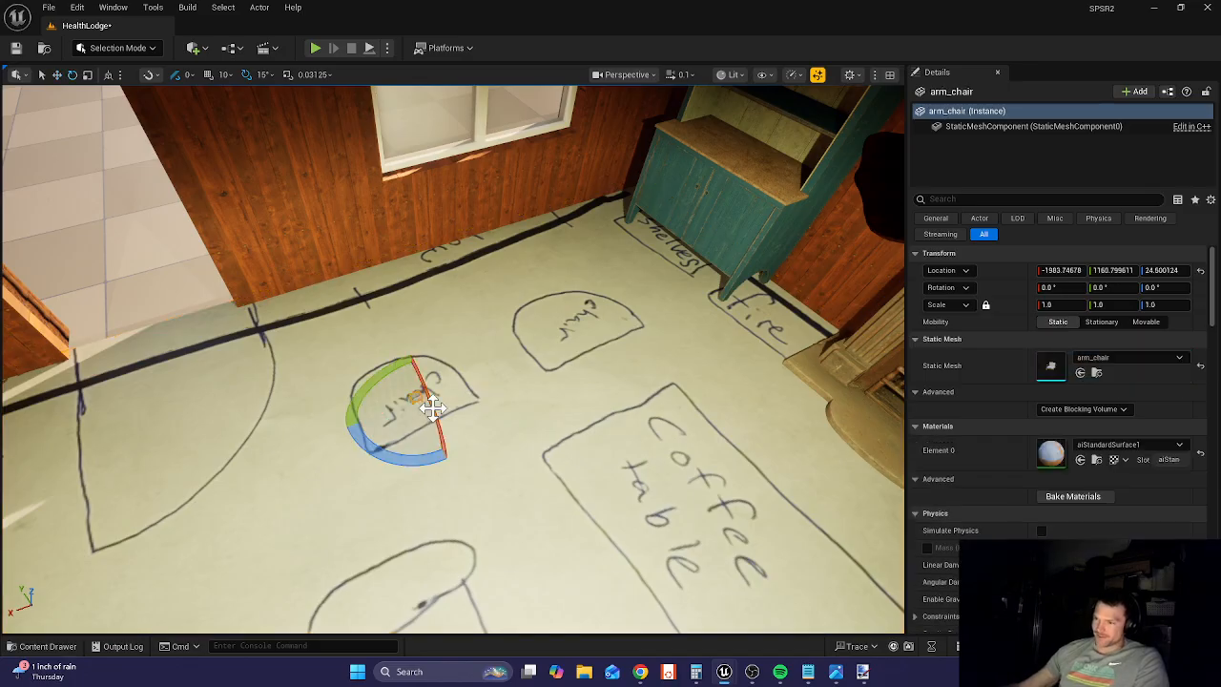
key("w")
key("e")
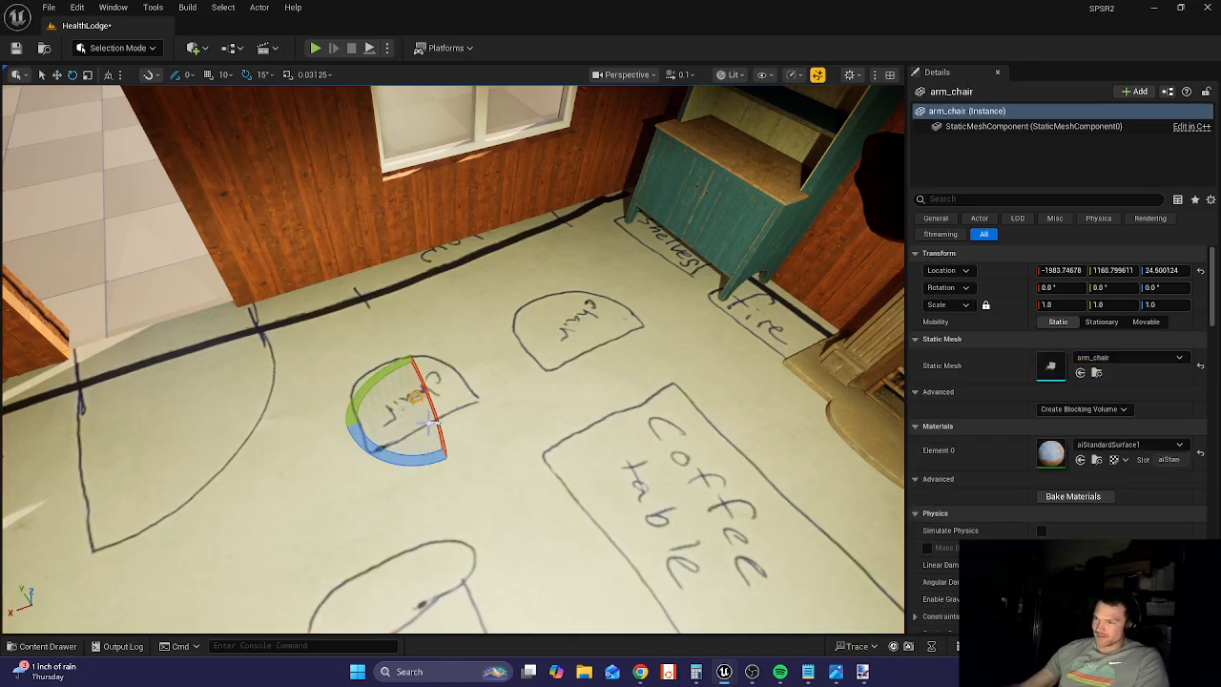
key("w")
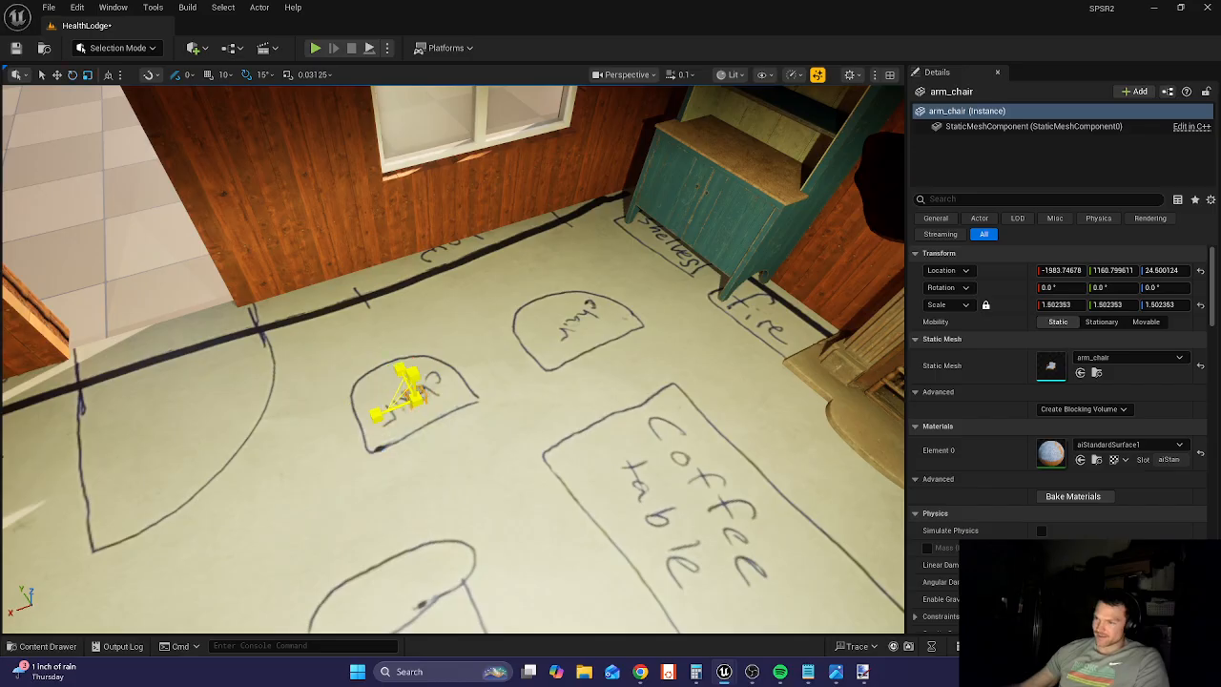
left_click_drag(405, 386, 477, 361)
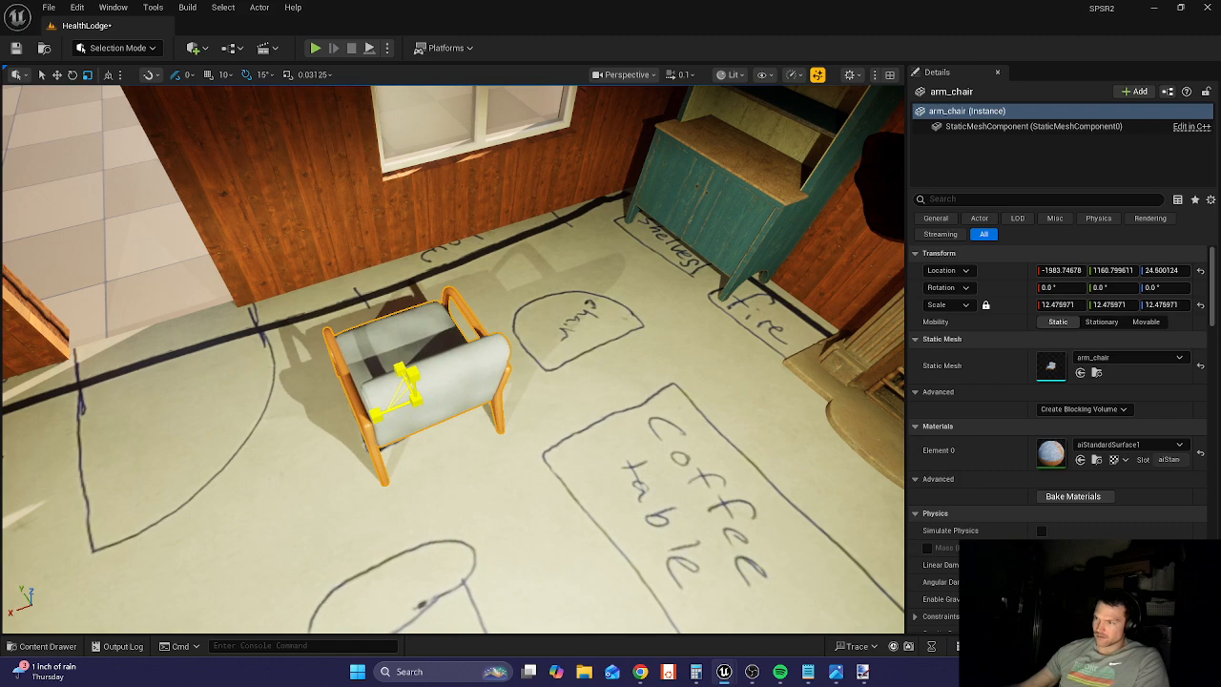
- Turn the armchair to a yaw of 195° so it faces into the room
key("w")
key("e")
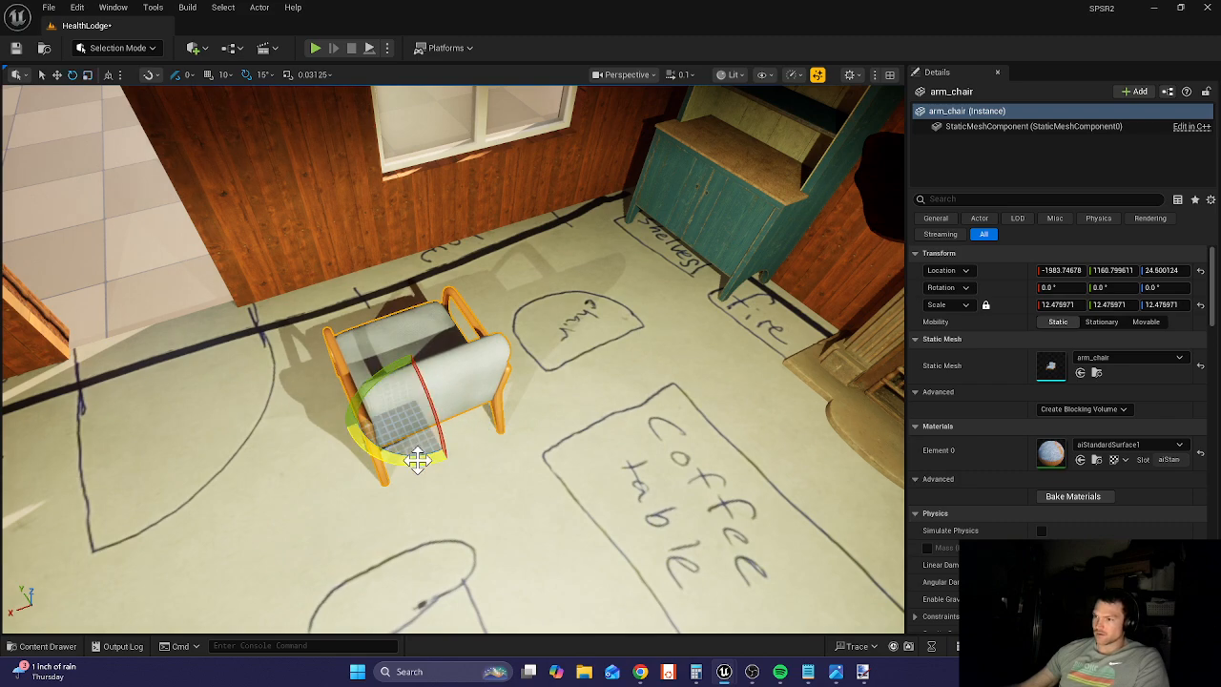
left_click_drag(412, 456, 492, 388)
key("w")
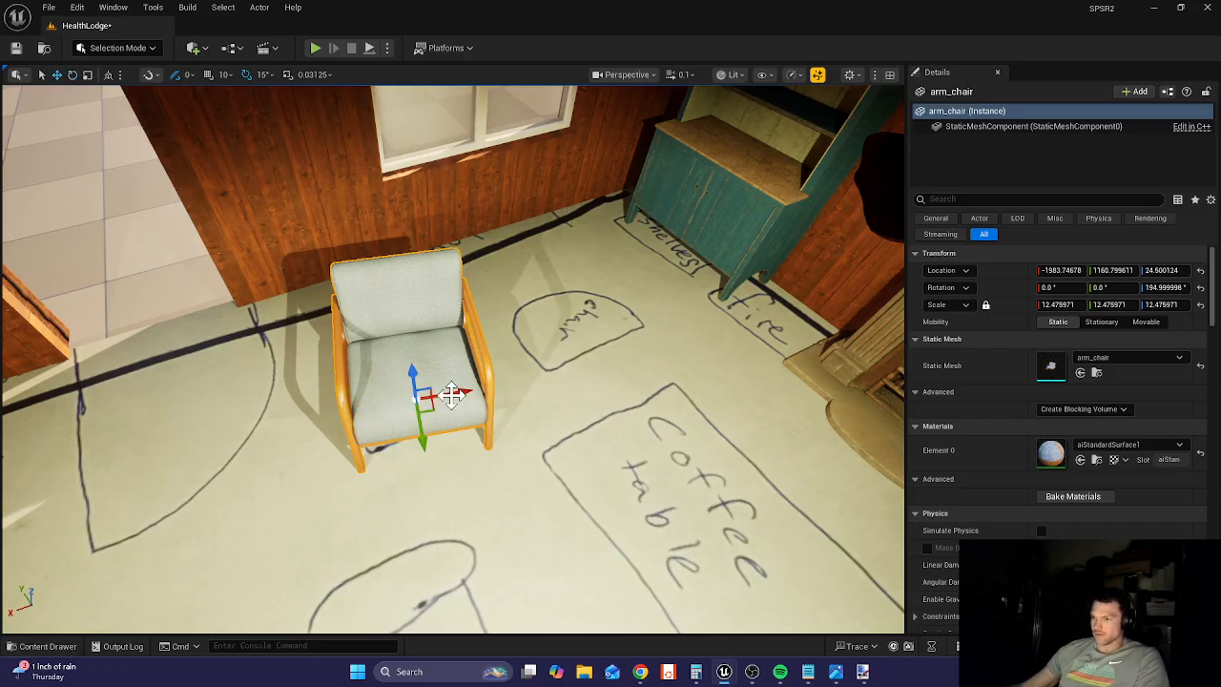
- Duplicate the armchair onto the second chair marking at about X -2116, Y 1160, and turn the copy to a yaw of 180°
left_click_drag(418, 400, 564, 374, "alt")
key("e")
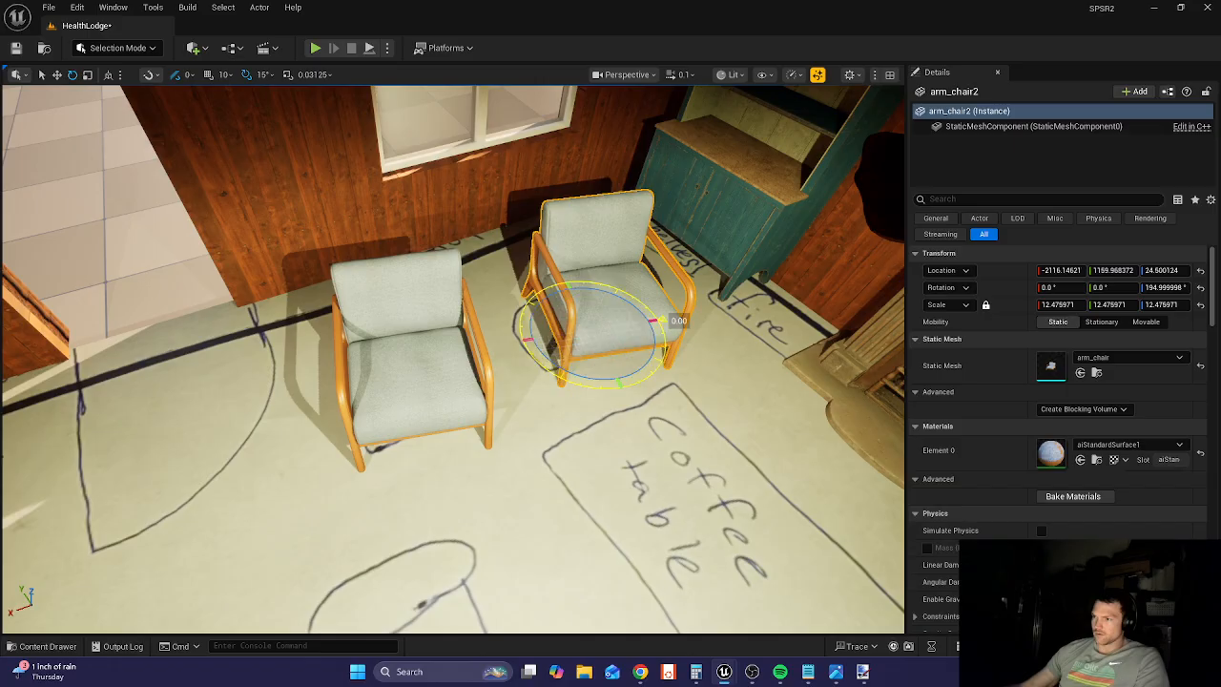
left_click_drag(660, 320, 668, 381)
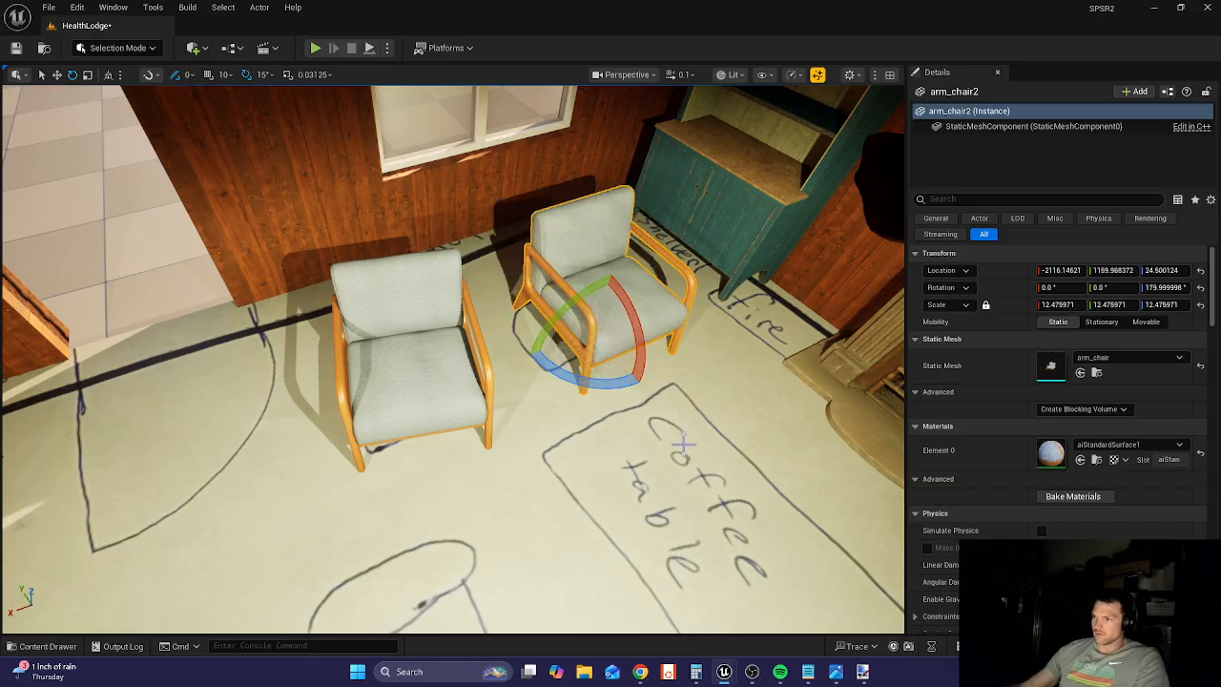
- Search the Fab library for "coffee table" to fill the coffee table marking
left_click(681, 441)
key("f")
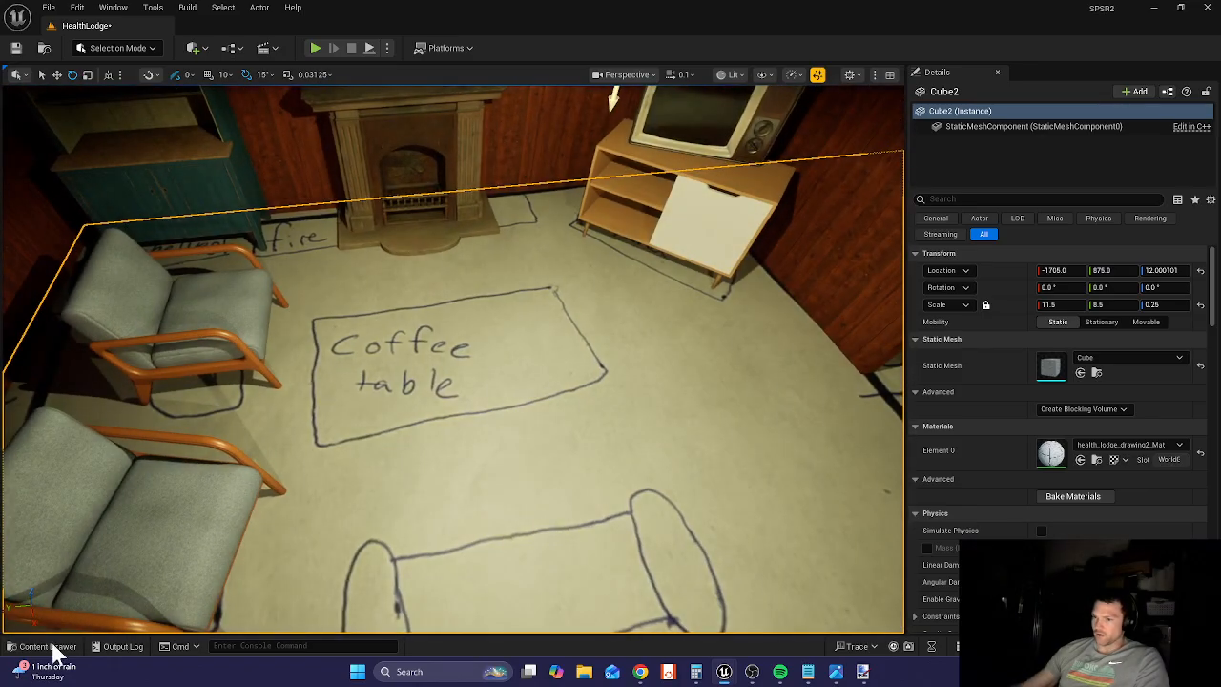
left_click(48, 645)
left_click(429, 259)
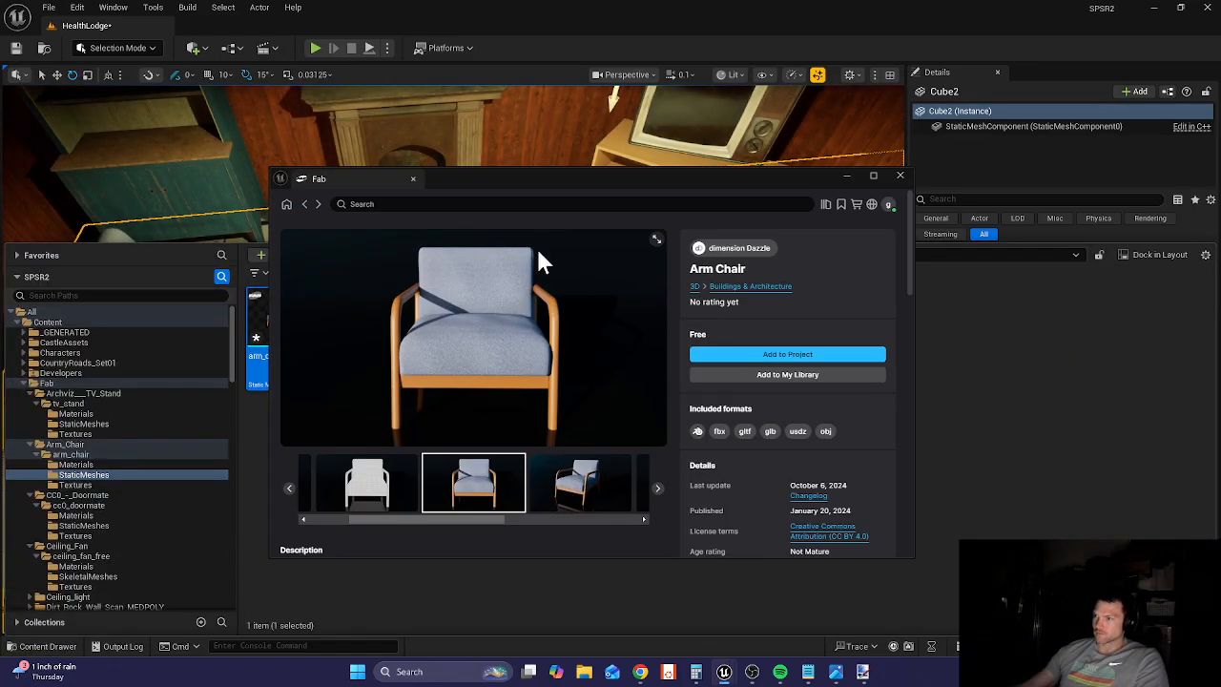
left_click(381, 204)
type("c")
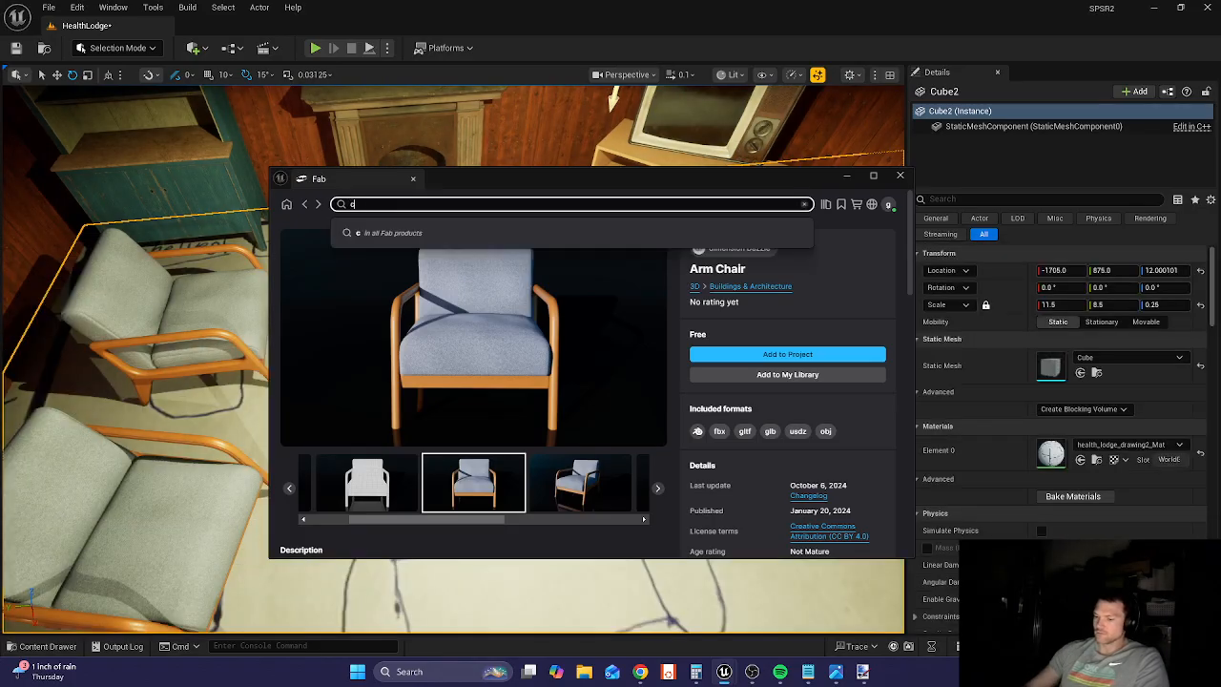
type("offee table")
key("Return")
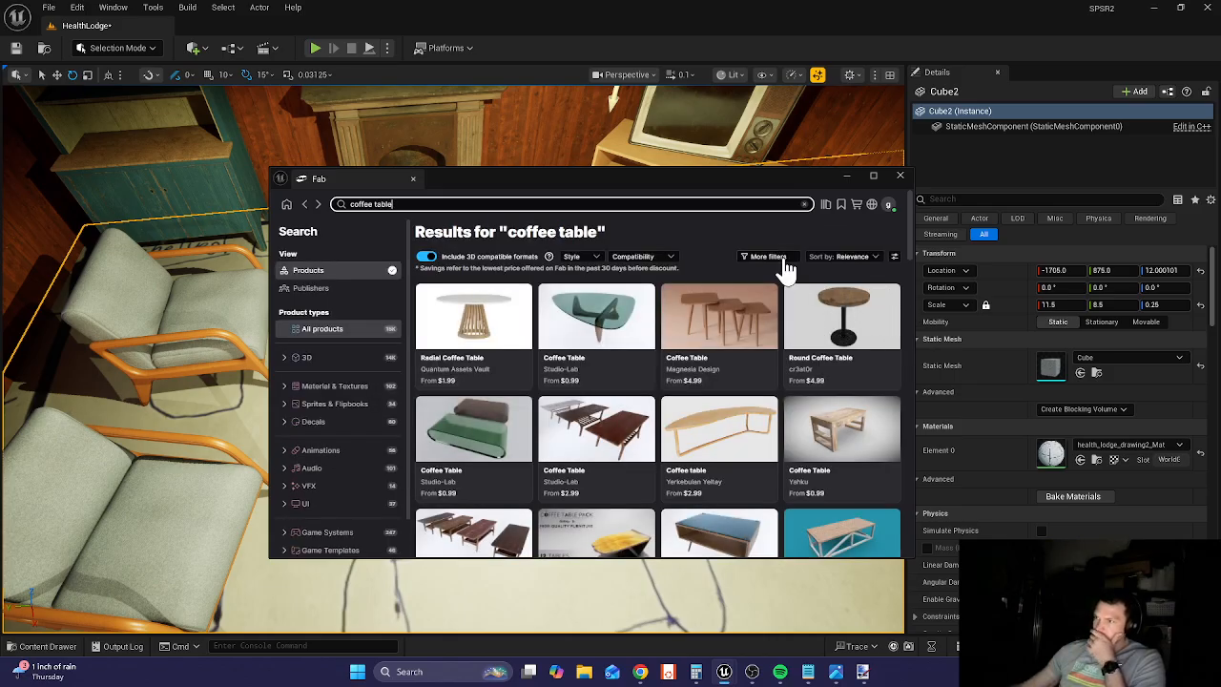
- Limit the coffee table results to free products only and shift the Fab window slightly
left_click(773, 258)
left_click(711, 360)
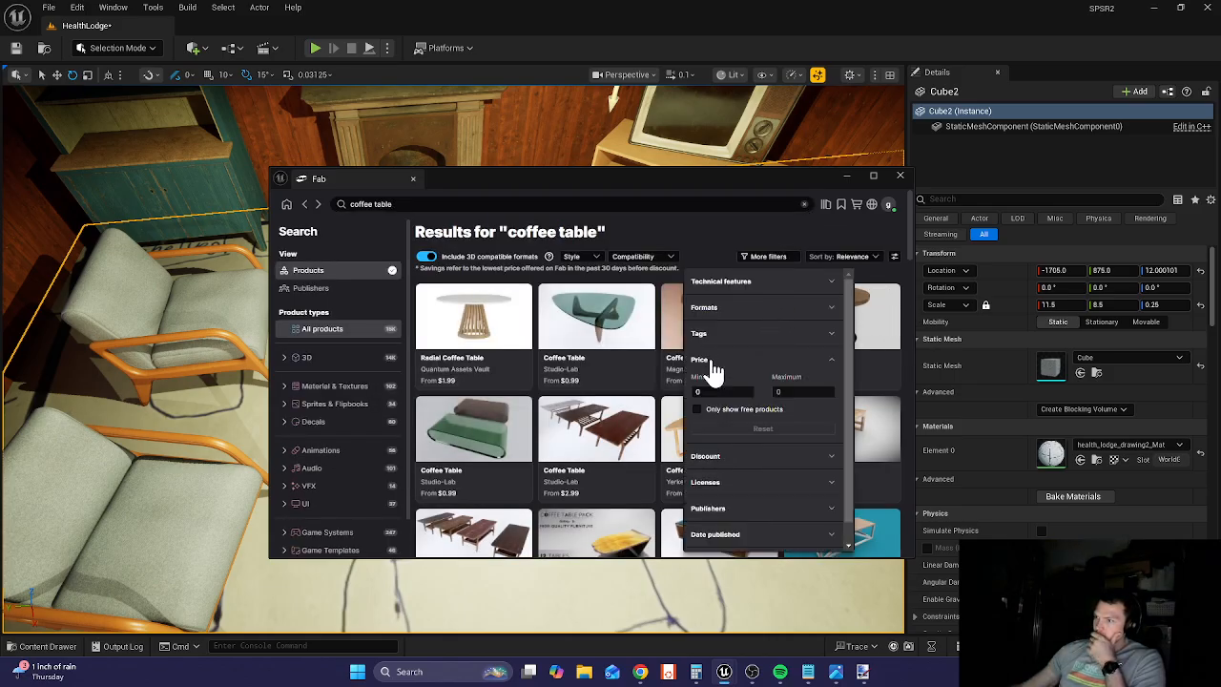
left_click(697, 411)
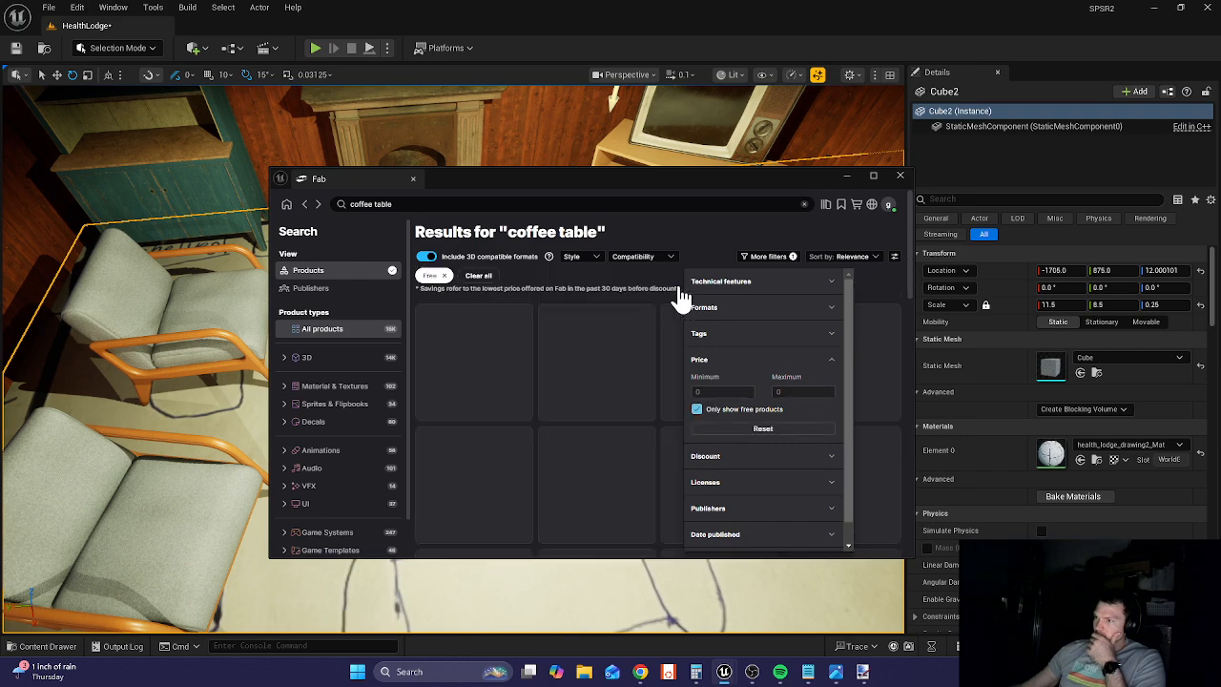
left_click(709, 228)
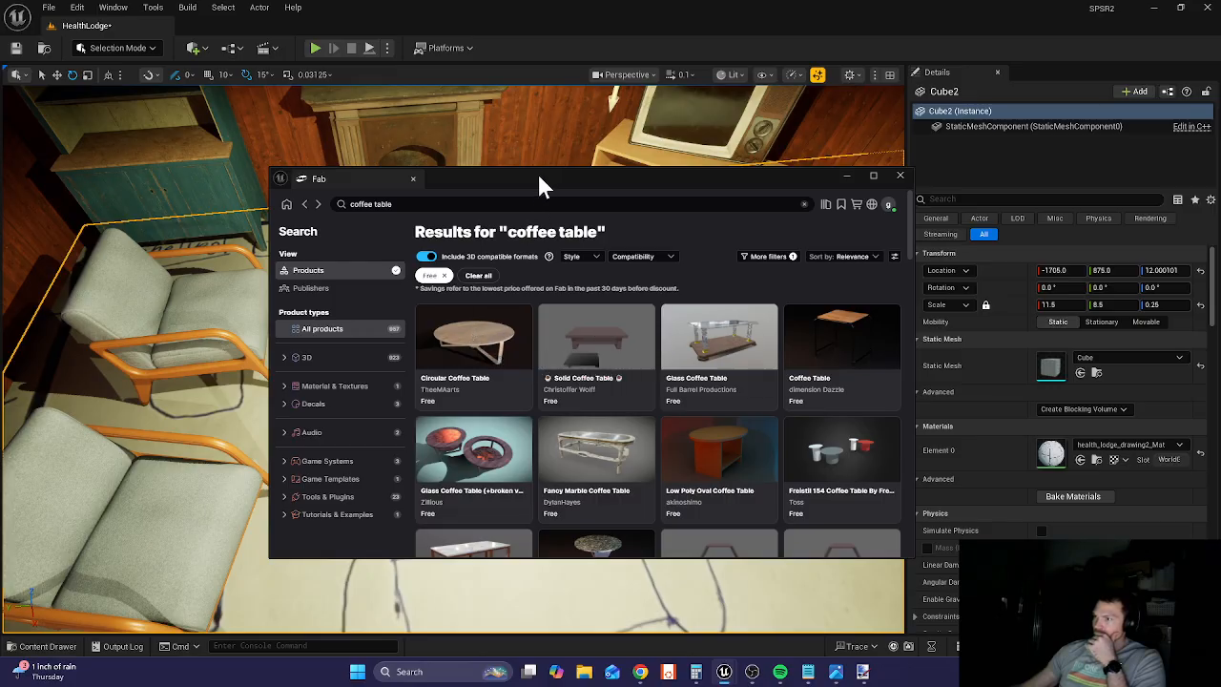
left_click_drag(537, 186, 505, 172)
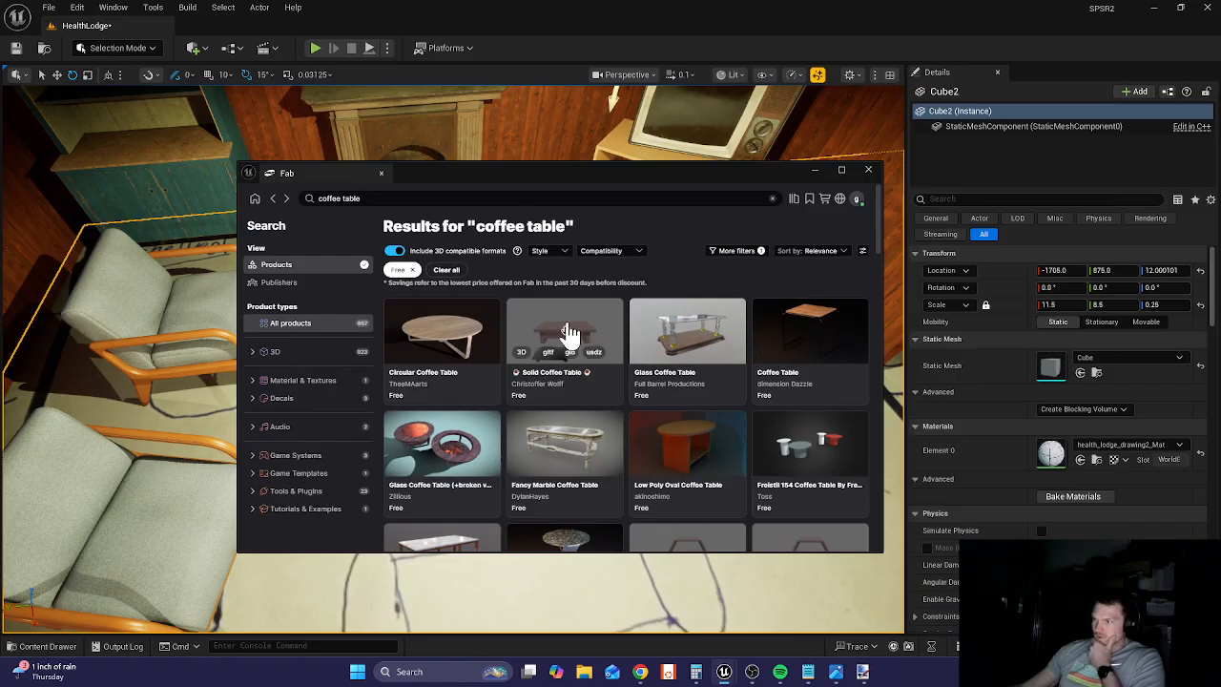
- Add the free Simple Wooden Coffee Table Low-poly PBR to the project, minimize Fab and show the imported assets
scroll(694, 379, "down", 3)
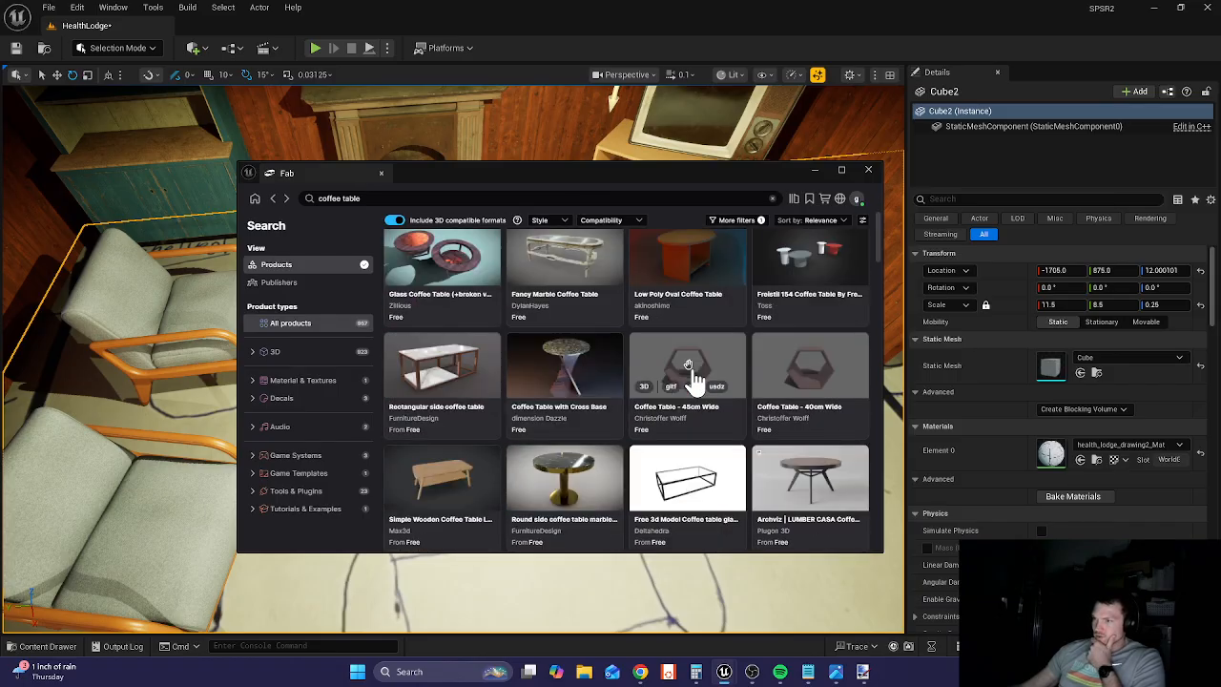
left_click(422, 467)
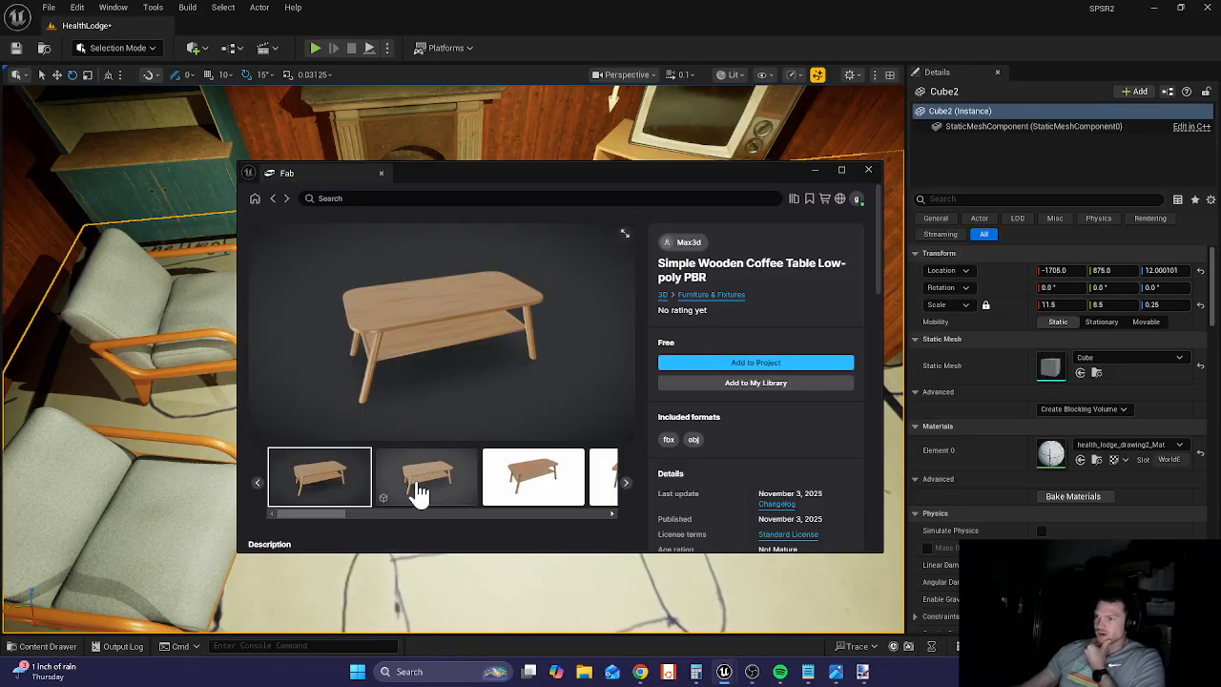
left_click(420, 492)
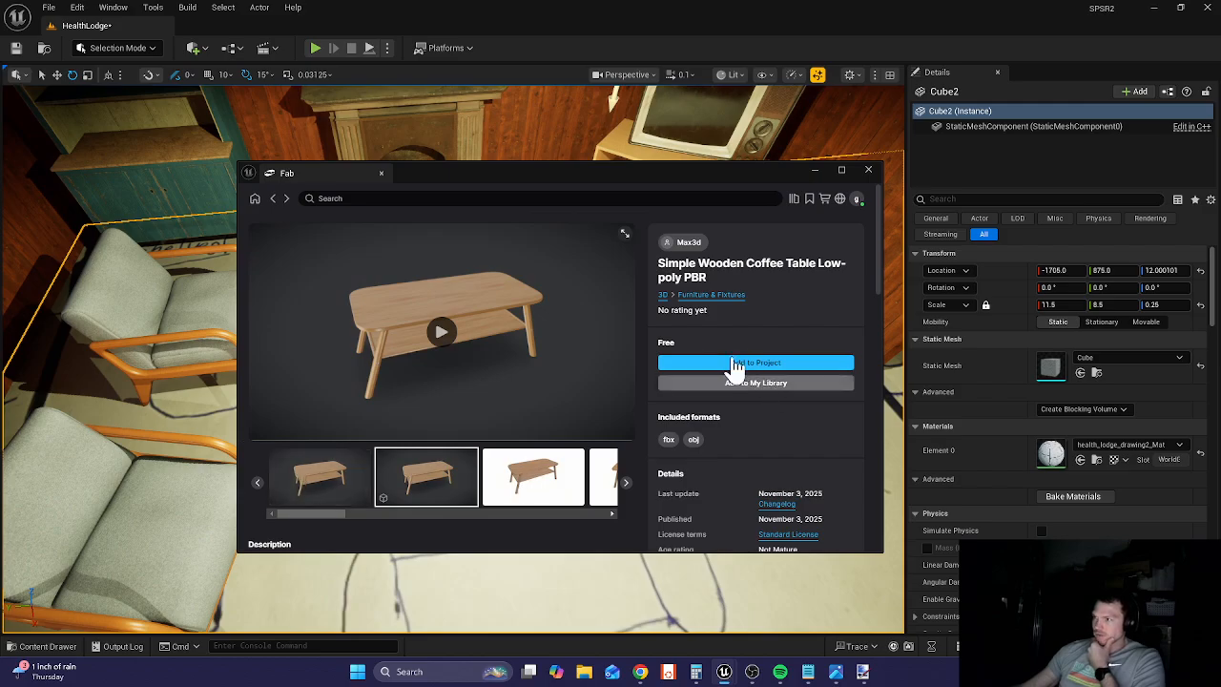
left_click(732, 362)
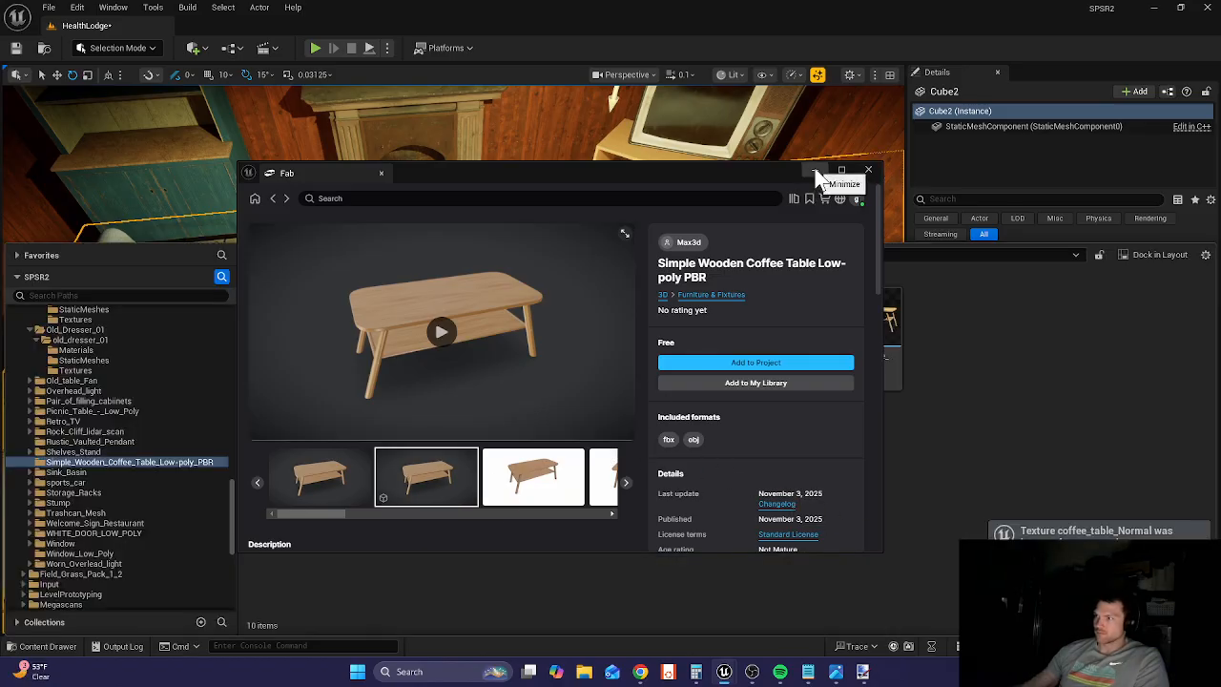
left_click(816, 172)
left_click(26, 647)
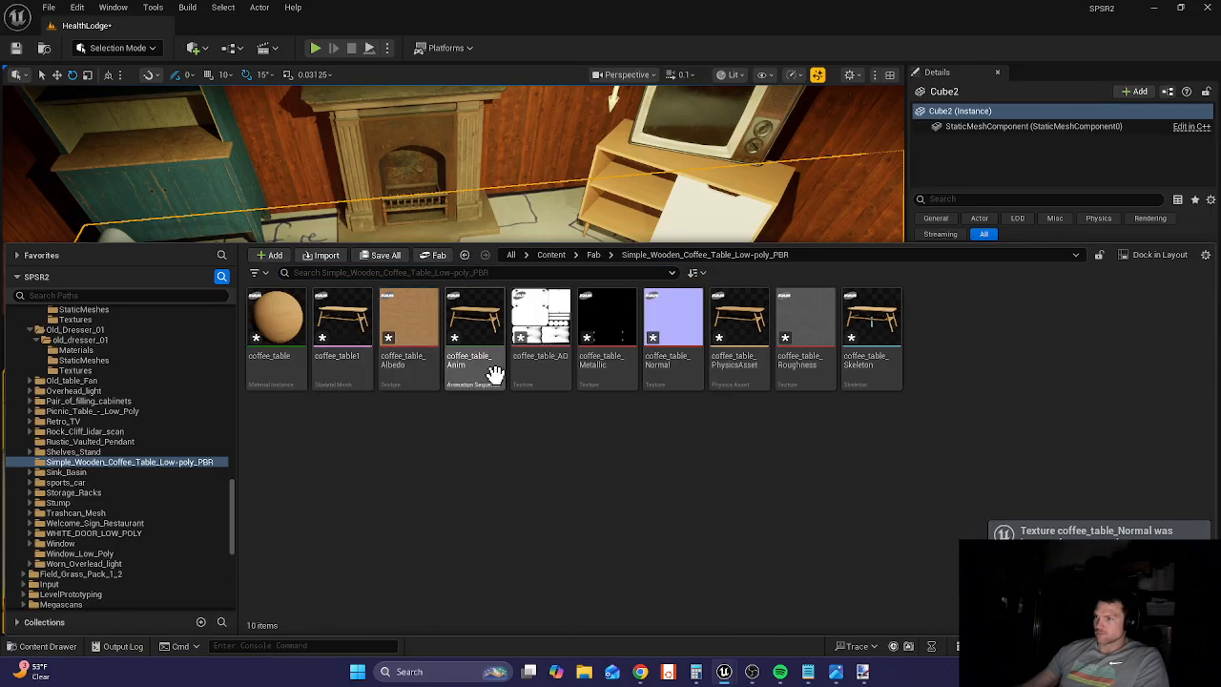
- Place the coffee_table1 mesh in the level near the coffee table marking and scale it uniformly to about 1.70
mouse_move(495, 374)
mouse_move(313, 330)
left_click_drag(340, 318, 420, 335)
key("r")
key("e")
key("w")
key("e")
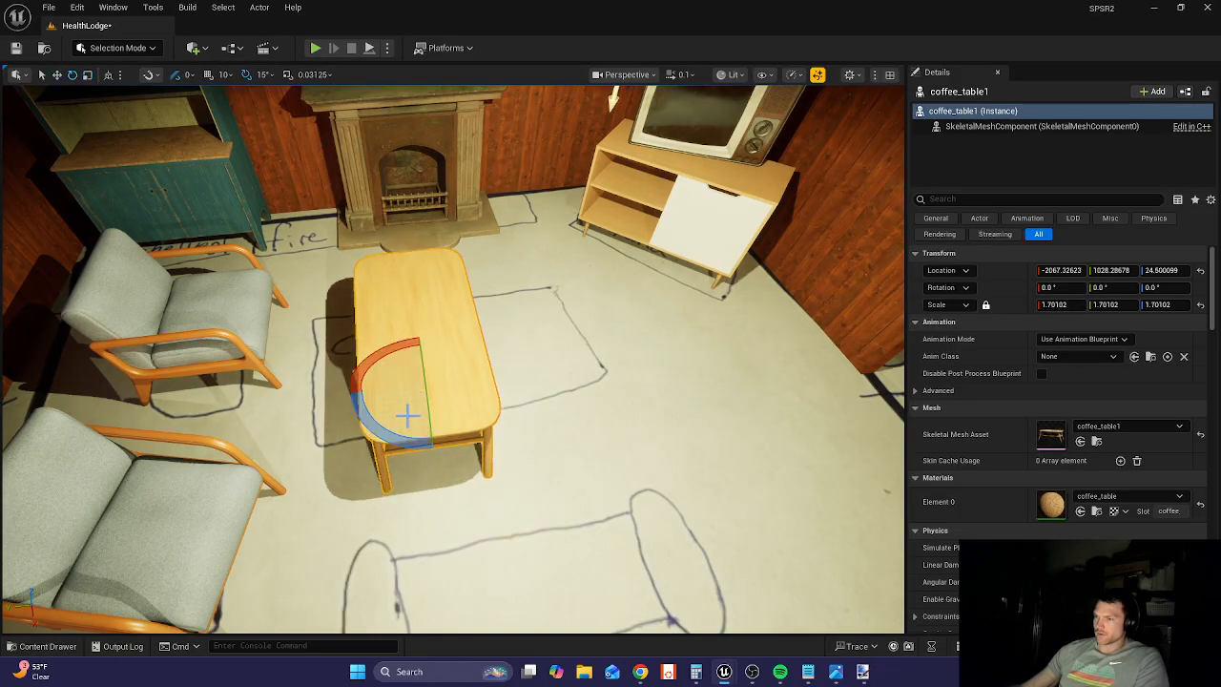
- Turn the coffee table to a yaw of 90° and move it along Y to about 991, over its floor marking
left_click_drag(394, 429, 419, 436)
key("w")
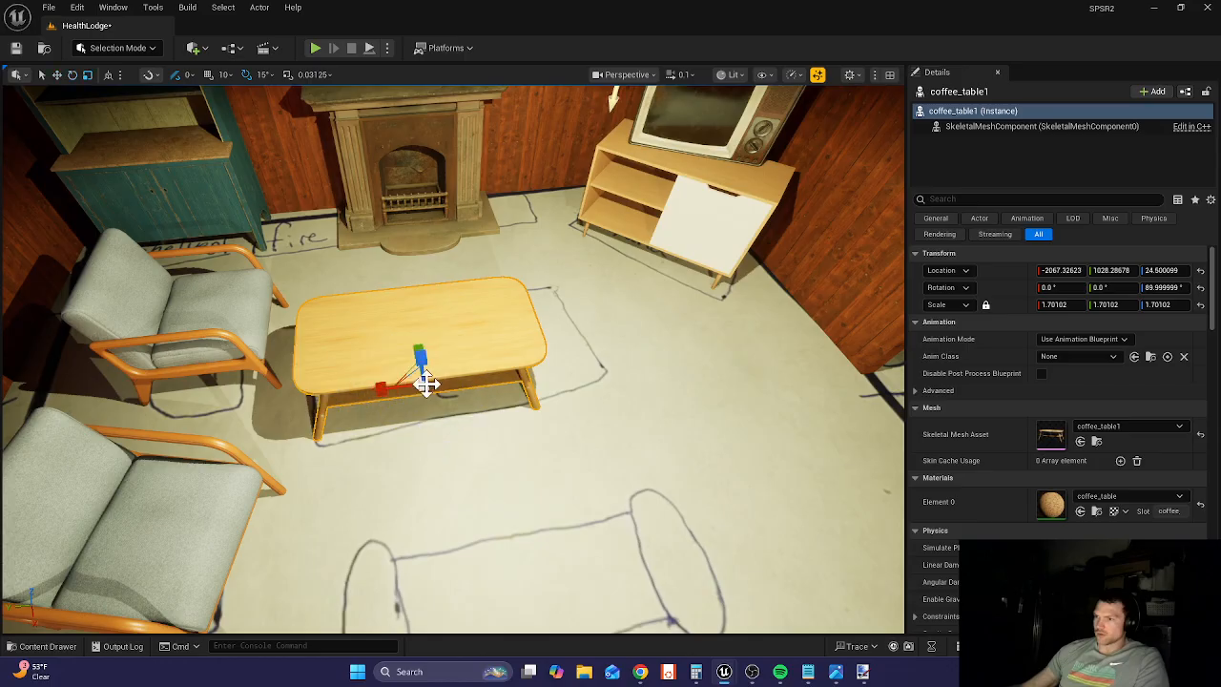
left_click_drag(397, 389, 458, 391)
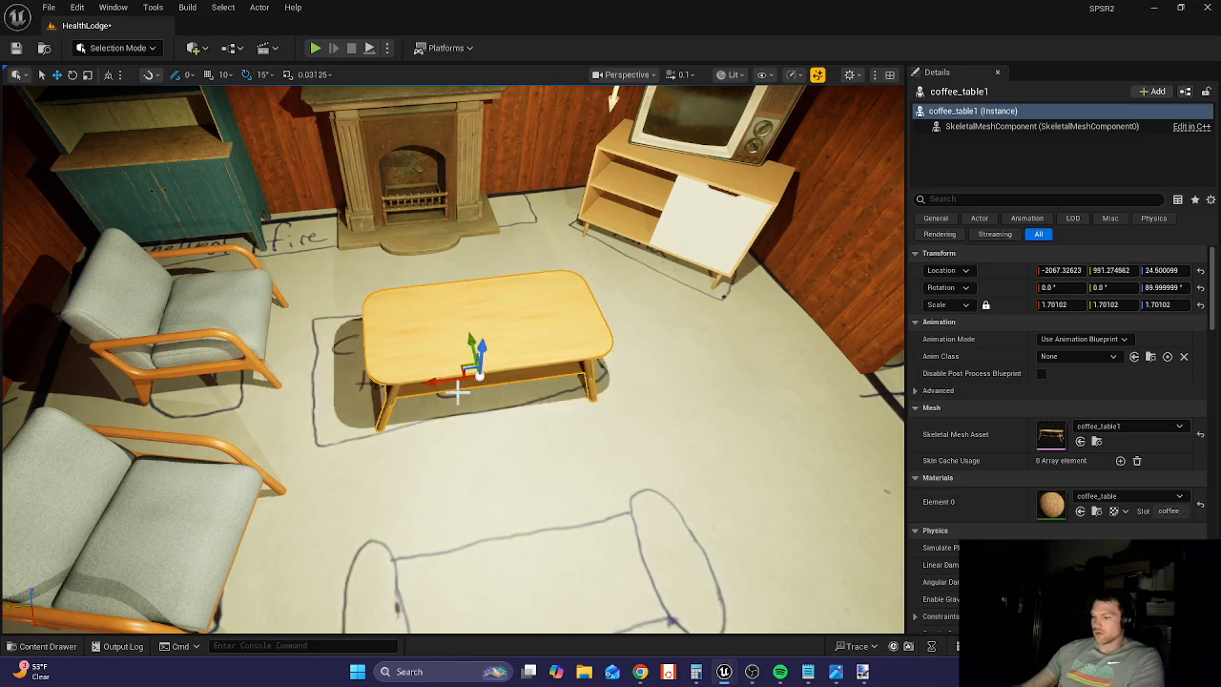
- Play the level and walk the character through the lodge to check the furniture and the couch marking, then stop the session
key("alt+p")
left_click(448, 405)
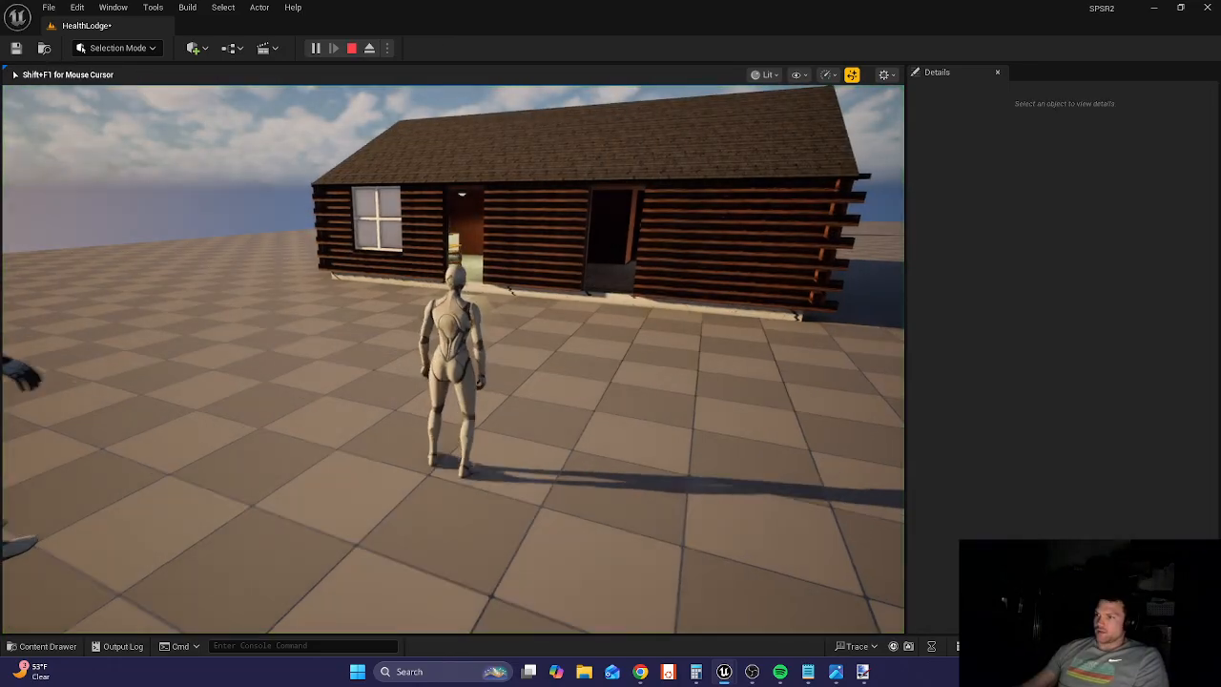
key("w")
key("w")
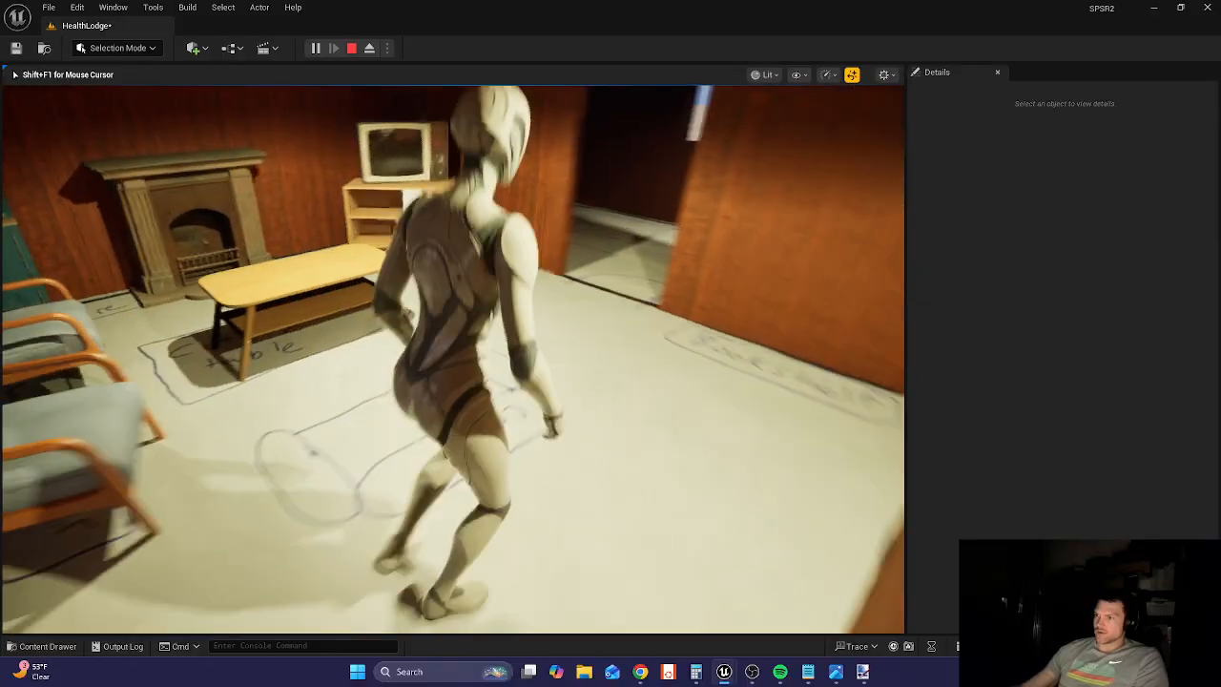
key("s")
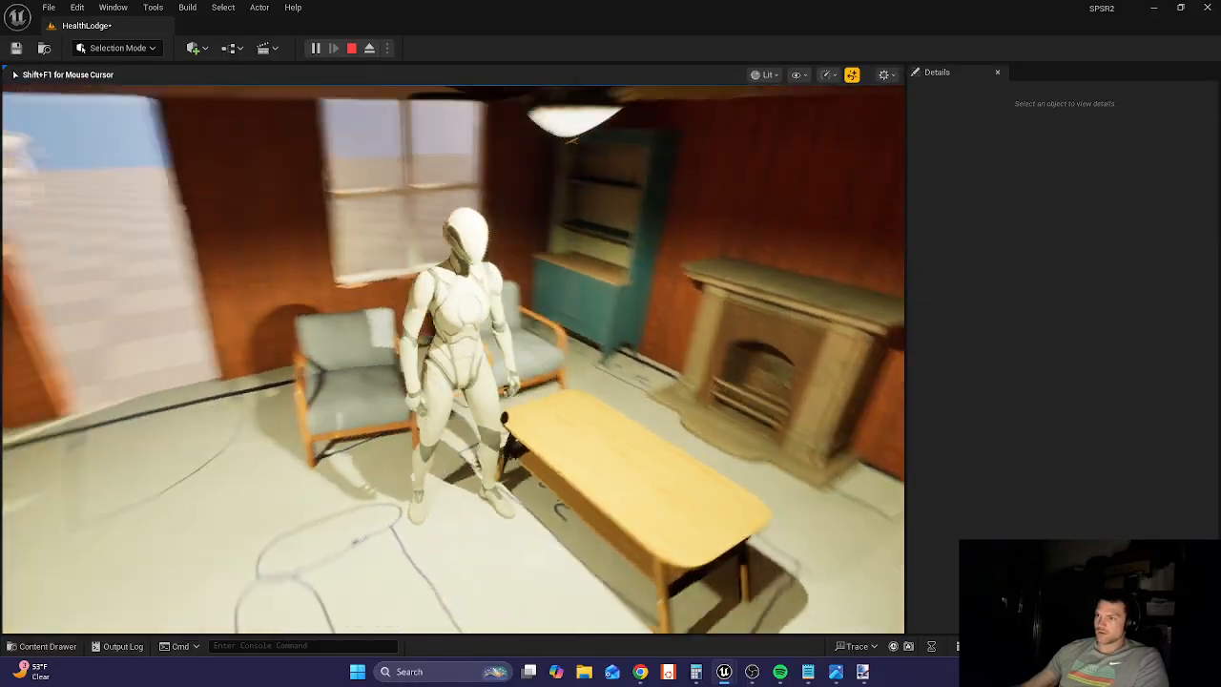
key("w")
key("d")
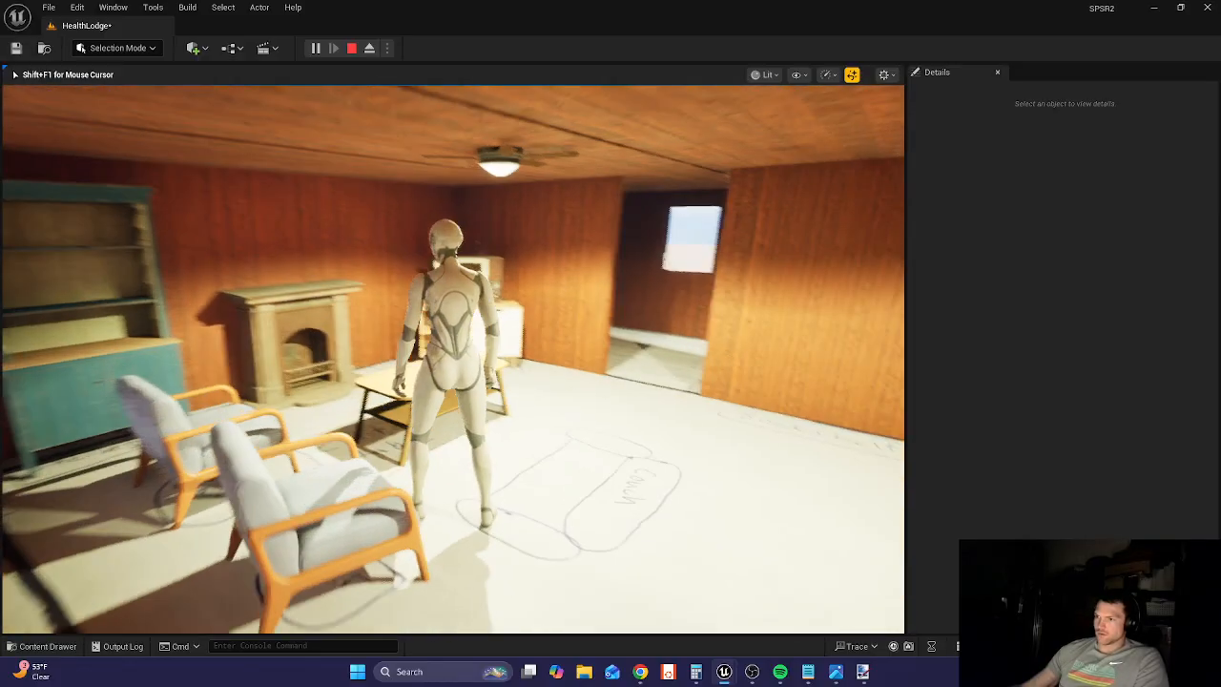
key("d")
key("s")
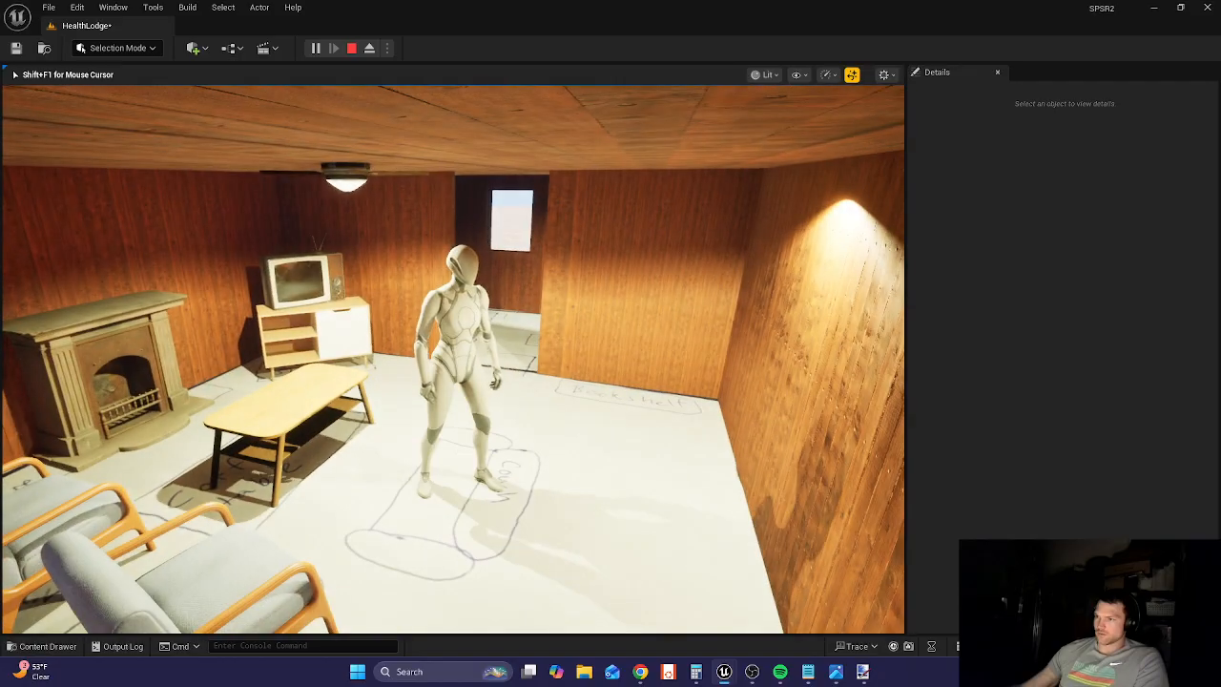
key("d")
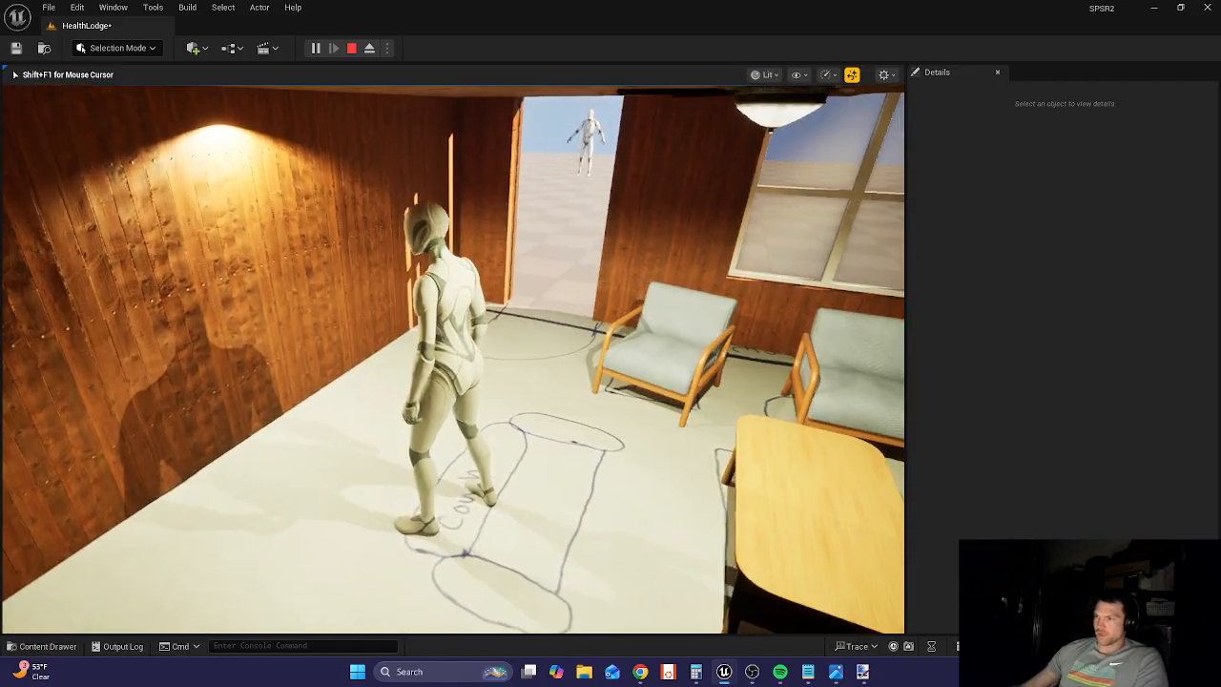
key("Escape")
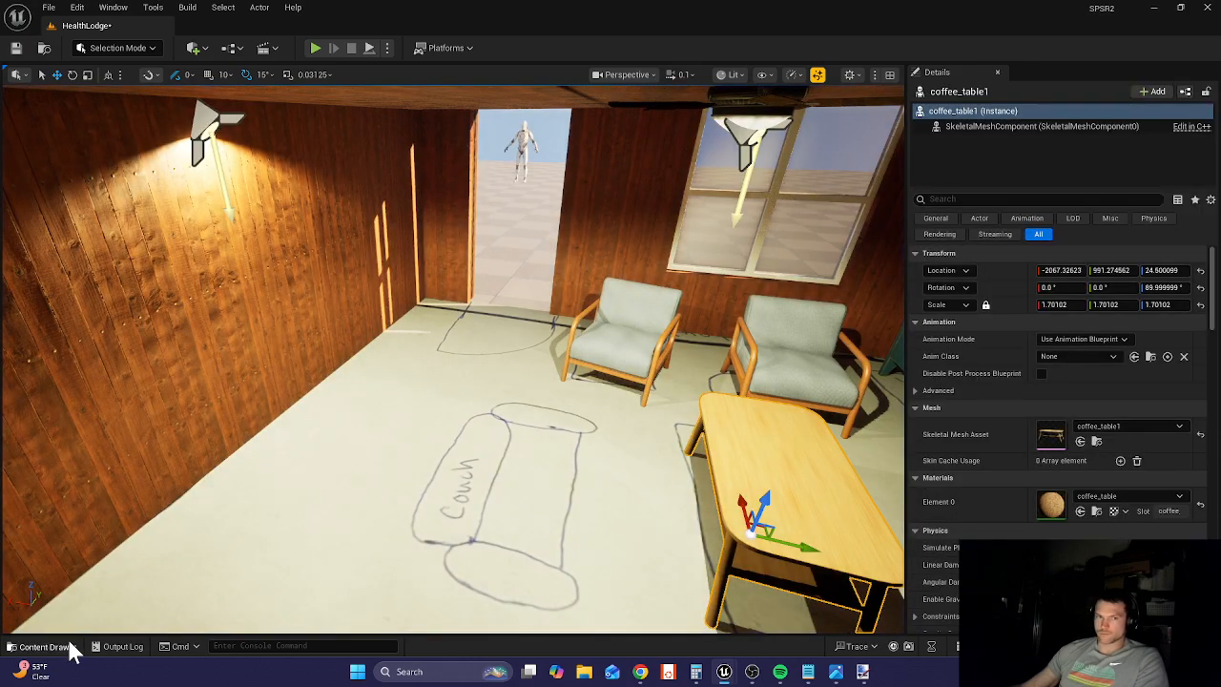
- Search the Fab library for "old couch" to fill the couch marking
left_click(43, 646)
left_click(434, 256)
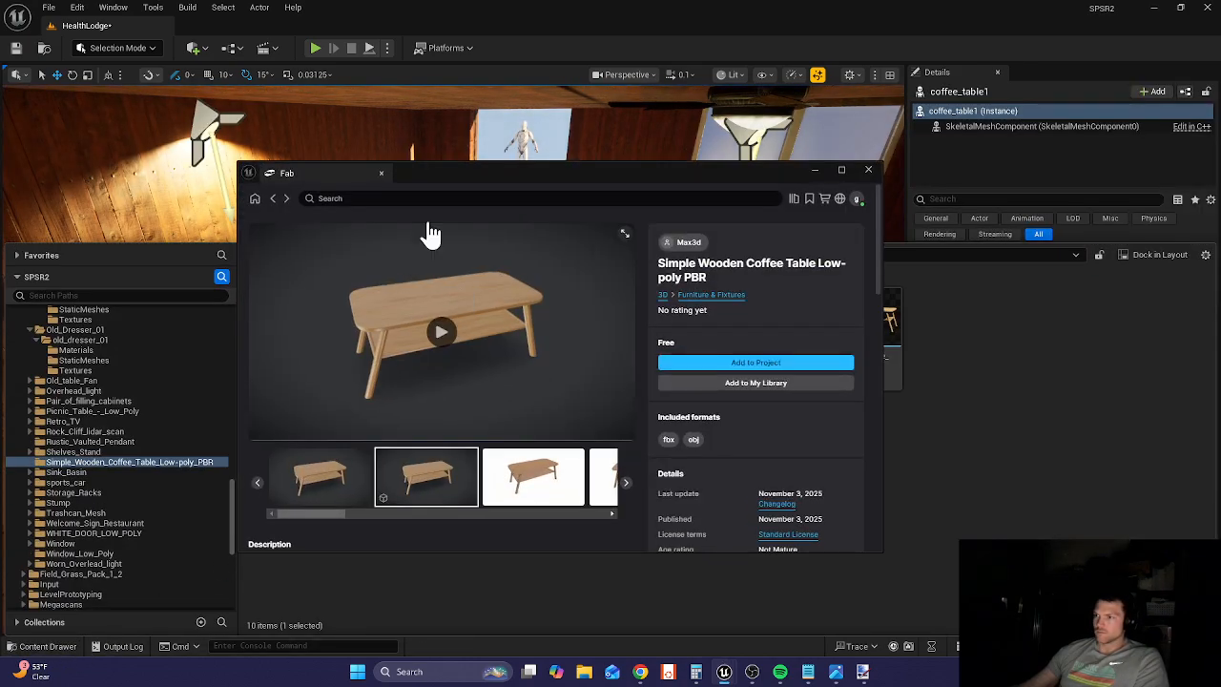
left_click(385, 199)
type("old couch")
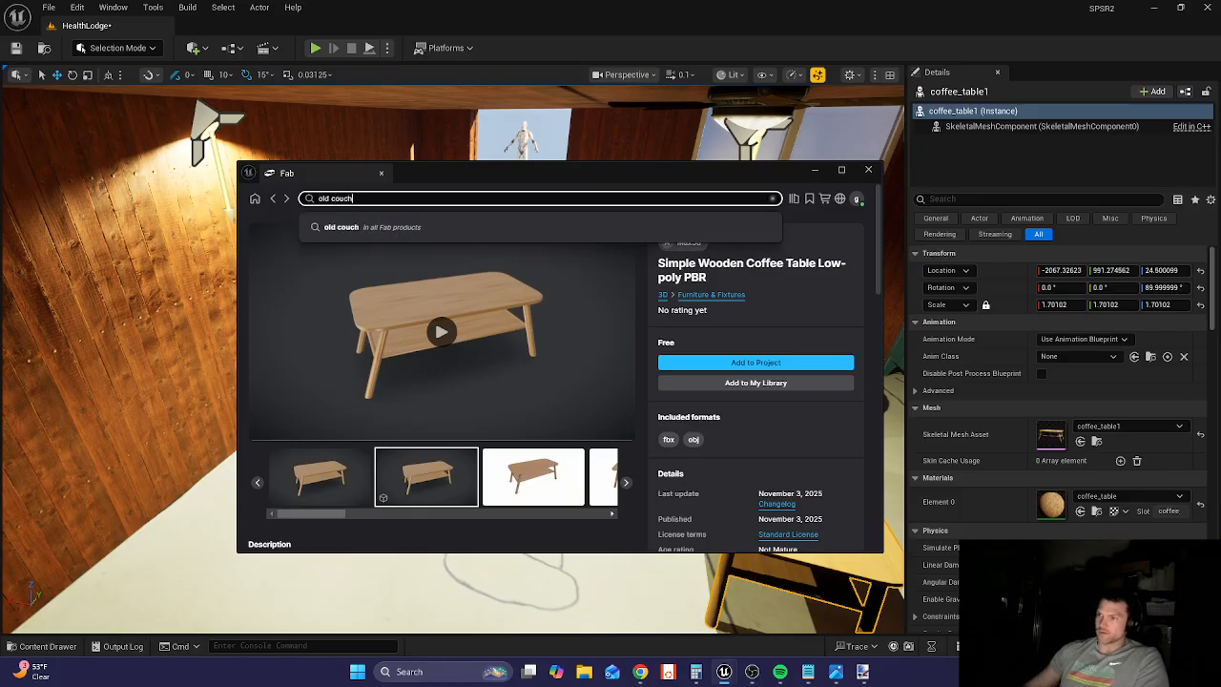
key("Return")
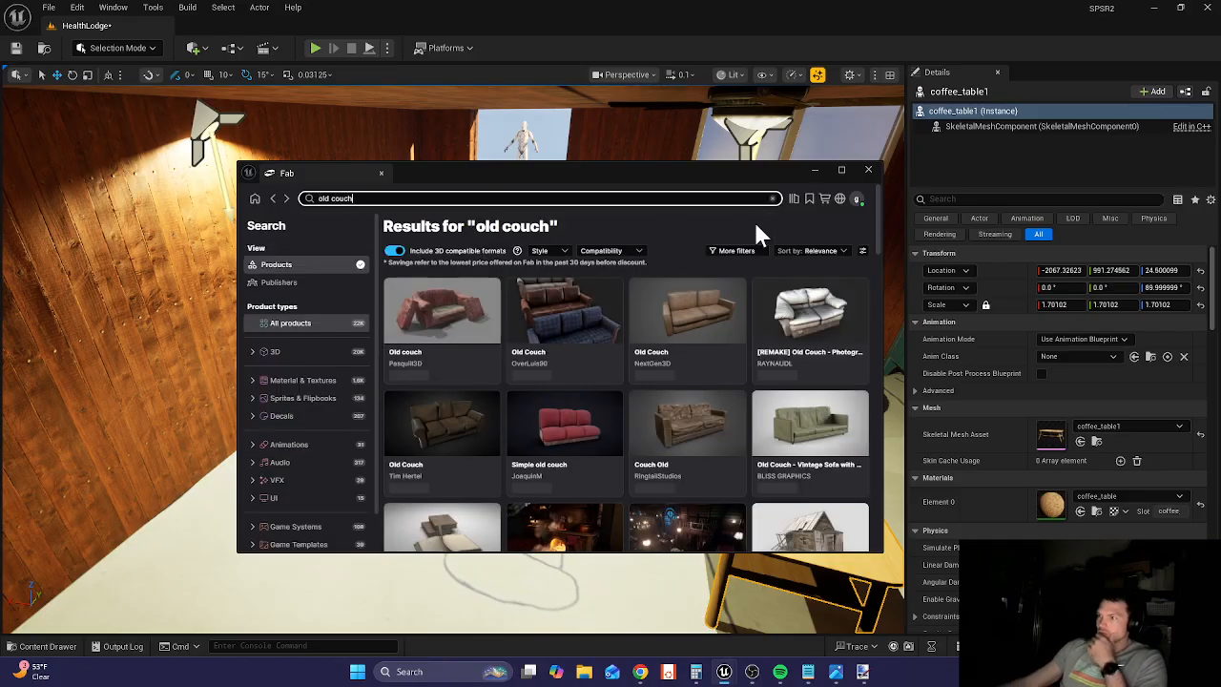
- Limit the old couch results to free products only and browse them for a suitable couch
left_click(733, 250)
left_click(690, 357)
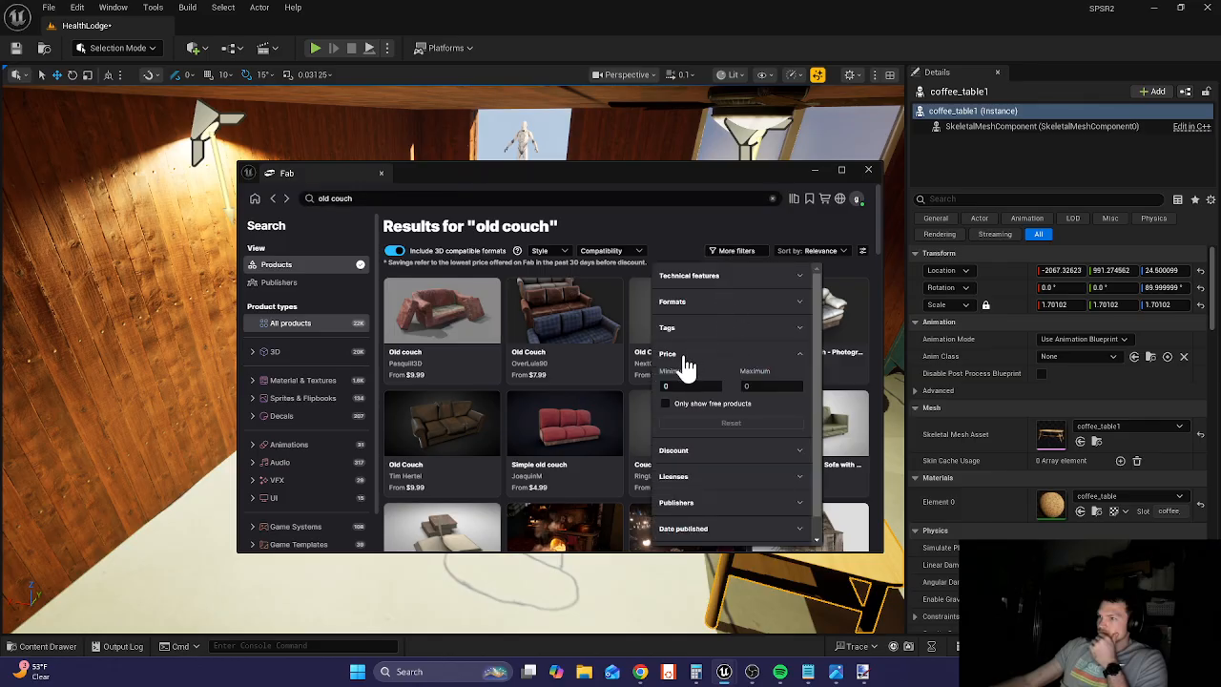
left_click(666, 403)
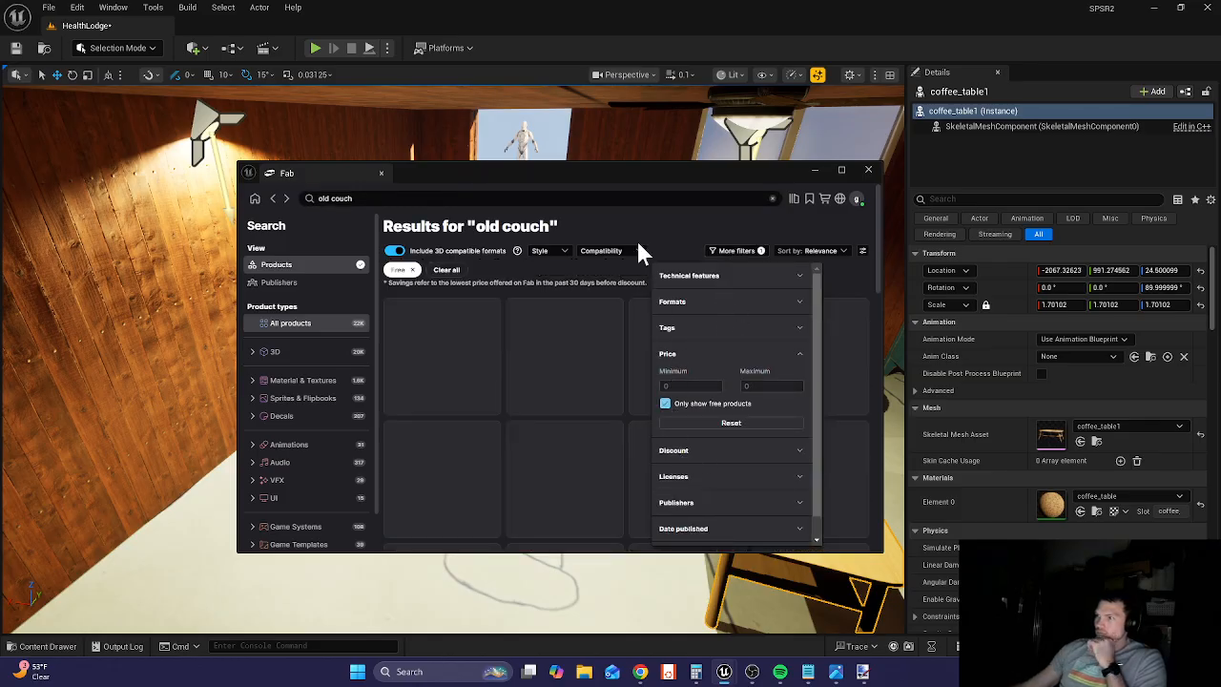
left_click(673, 234)
scroll(672, 407, "down", 2)
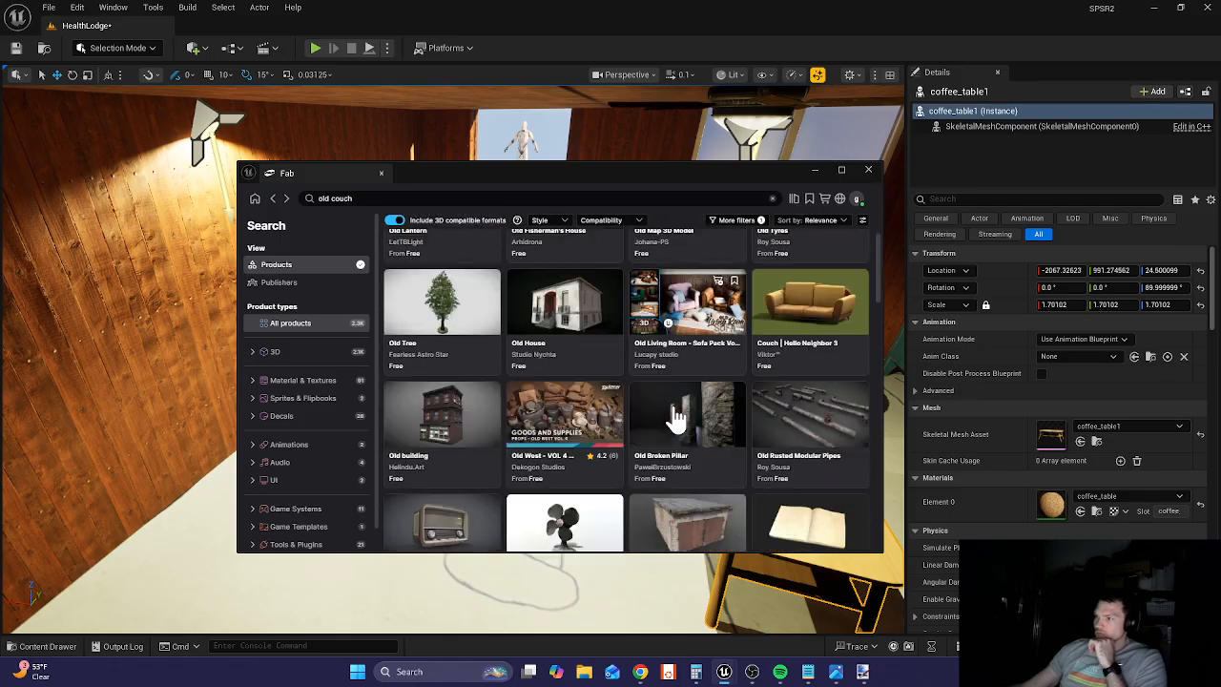
scroll(703, 415, "down", 1)
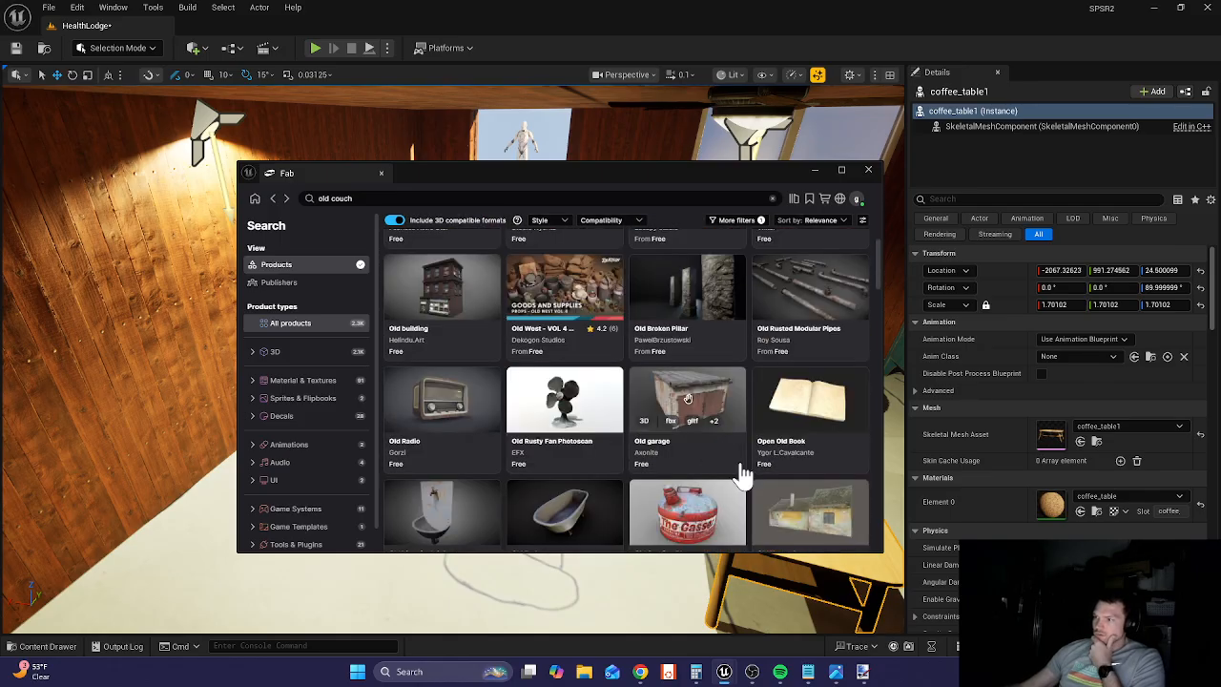
scroll(739, 483, "down", 2)
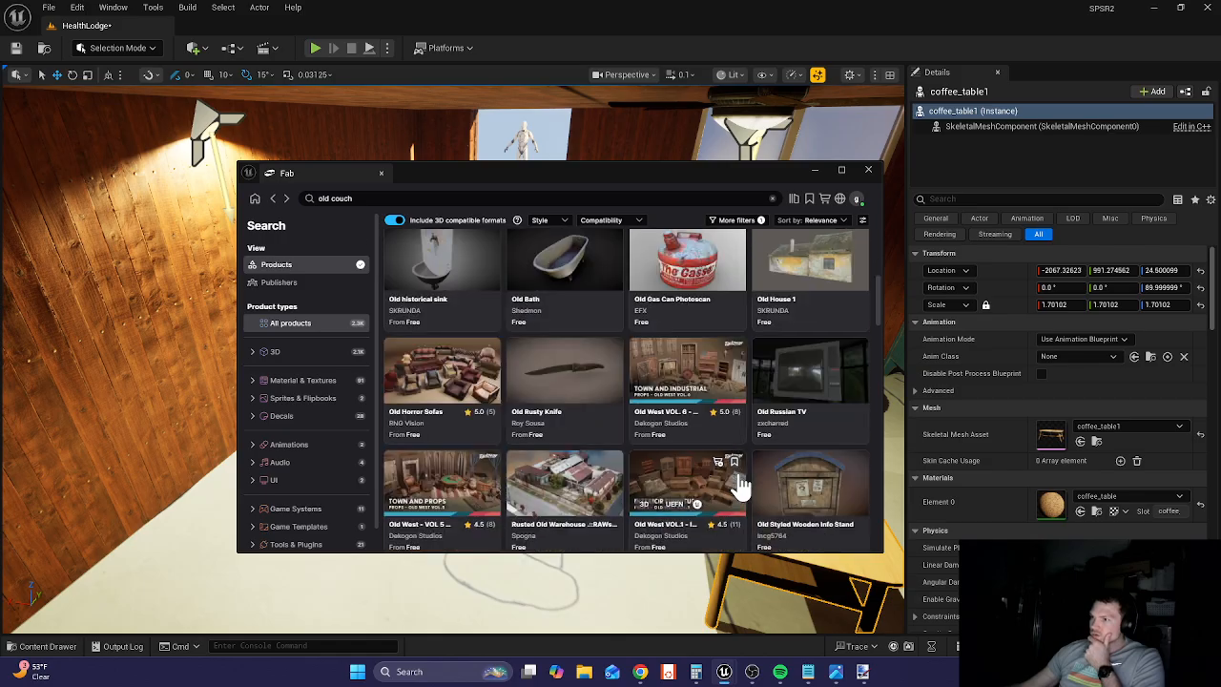
scroll(741, 483, "down", 3)
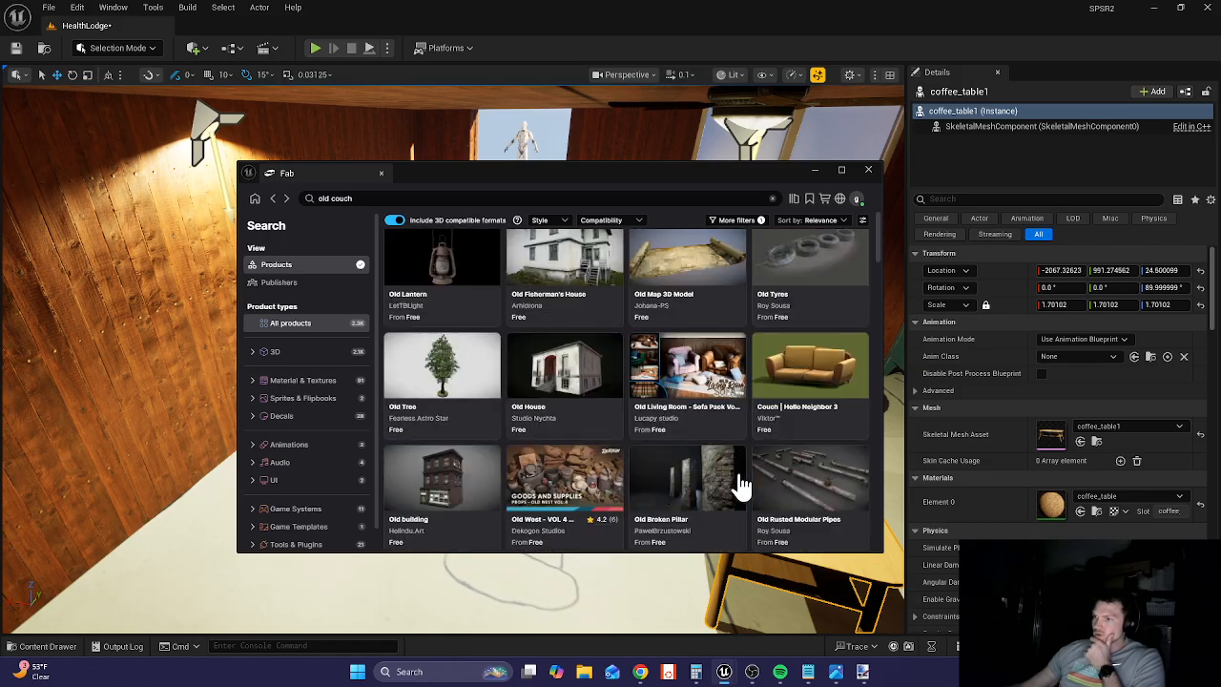
scroll(741, 483, "up", 3)
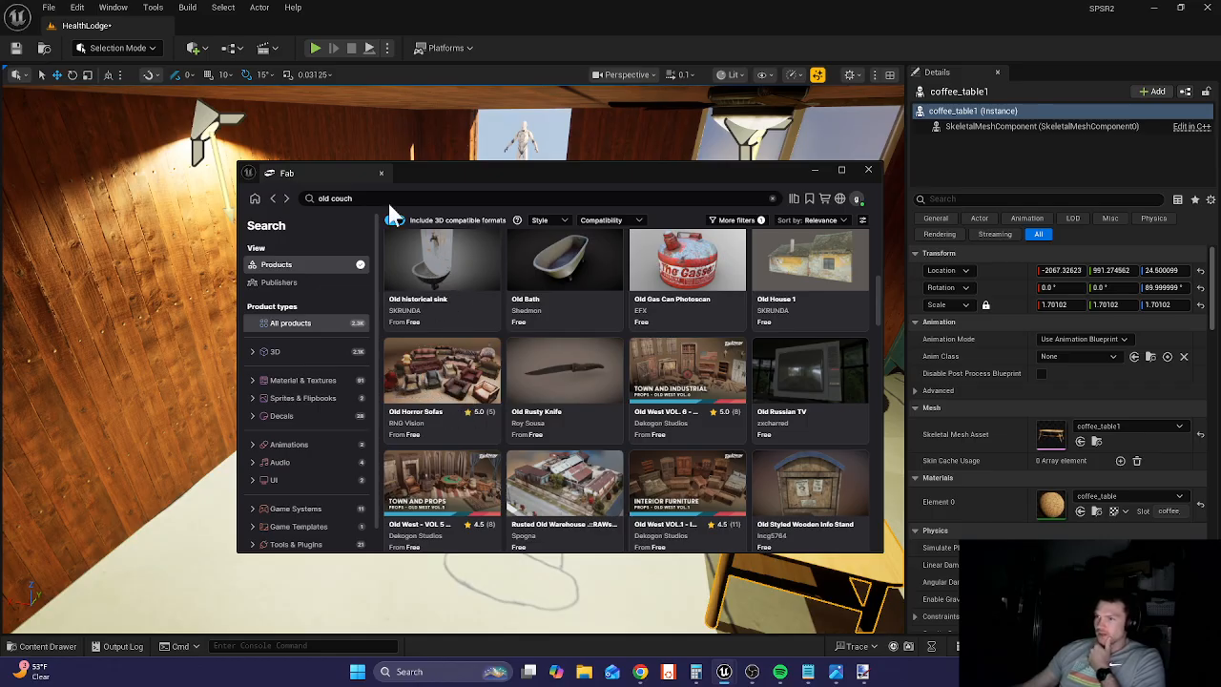
- Shorten the Fab search to "couch" and browse the free results
double_click(292, 200)
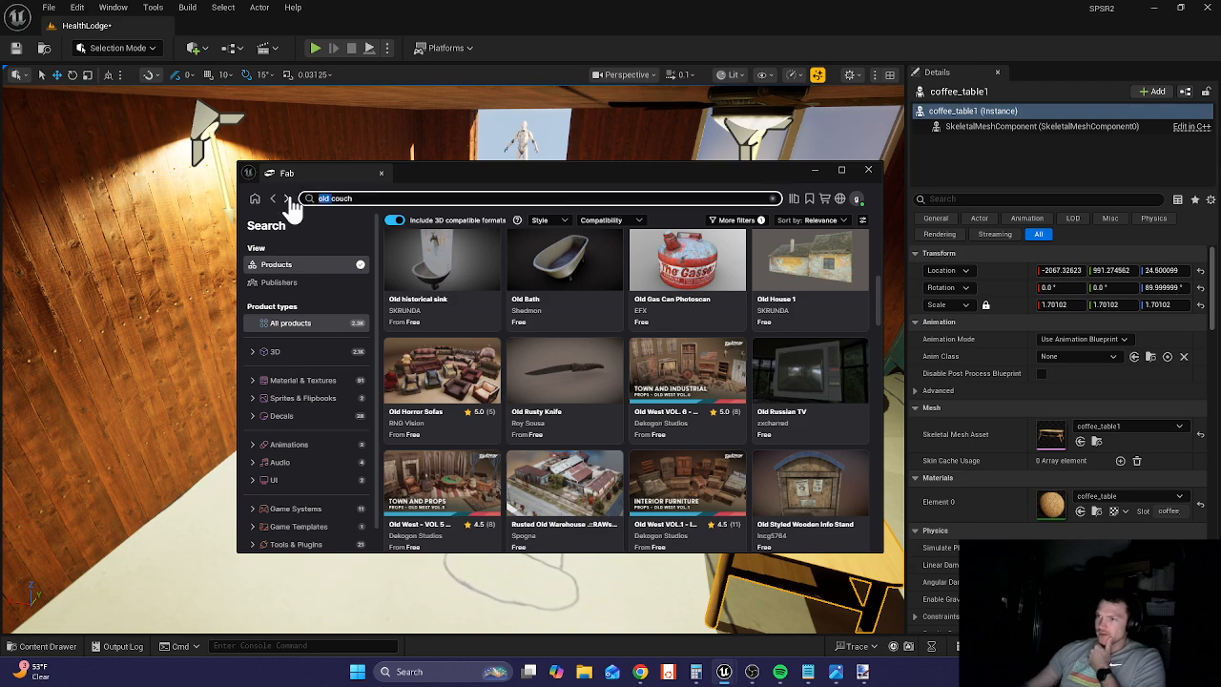
key("BackSpace")
key("Delete")
key("Return")
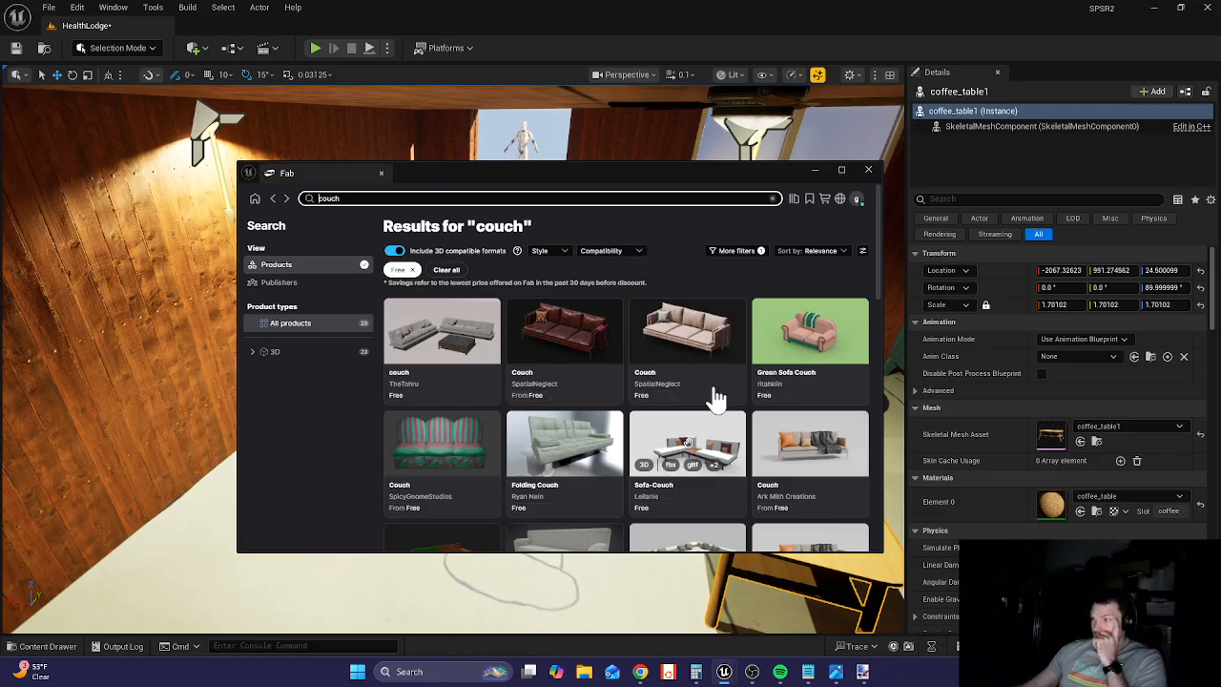
scroll(702, 370, "down", 2)
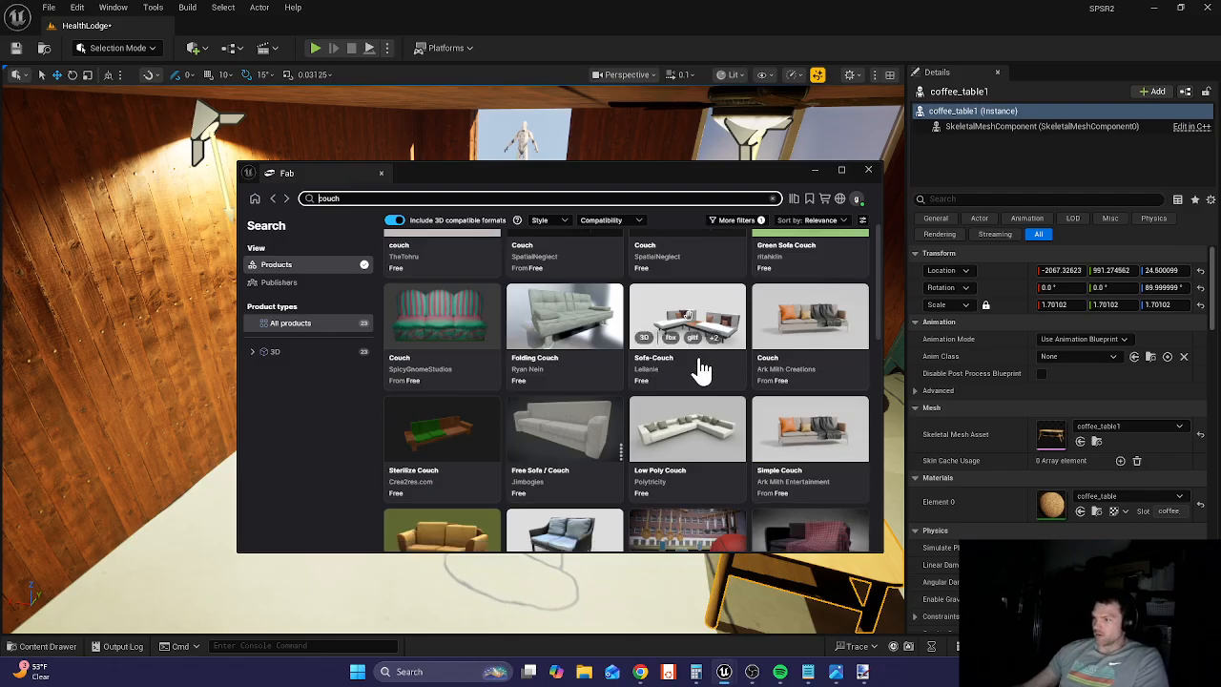
scroll(702, 370, "down", 1)
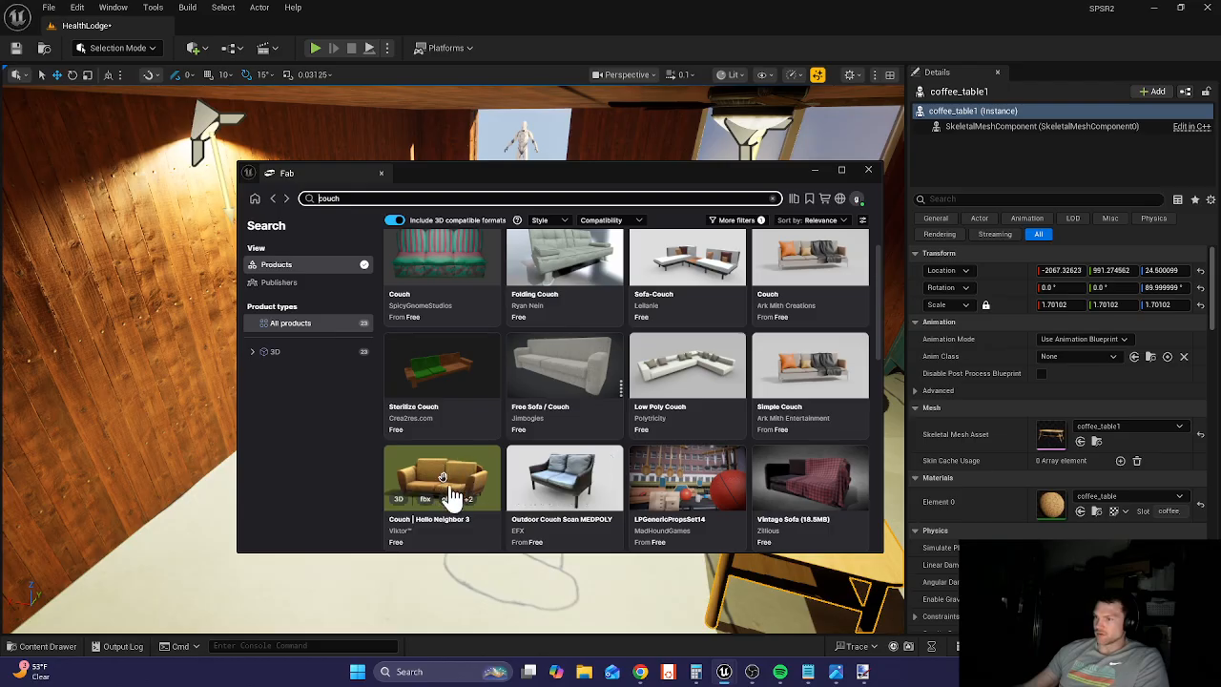
- Add the free Vintage Sofa (18.5MB) to the project, return to the couch results and minimize Fab
left_click(784, 472)
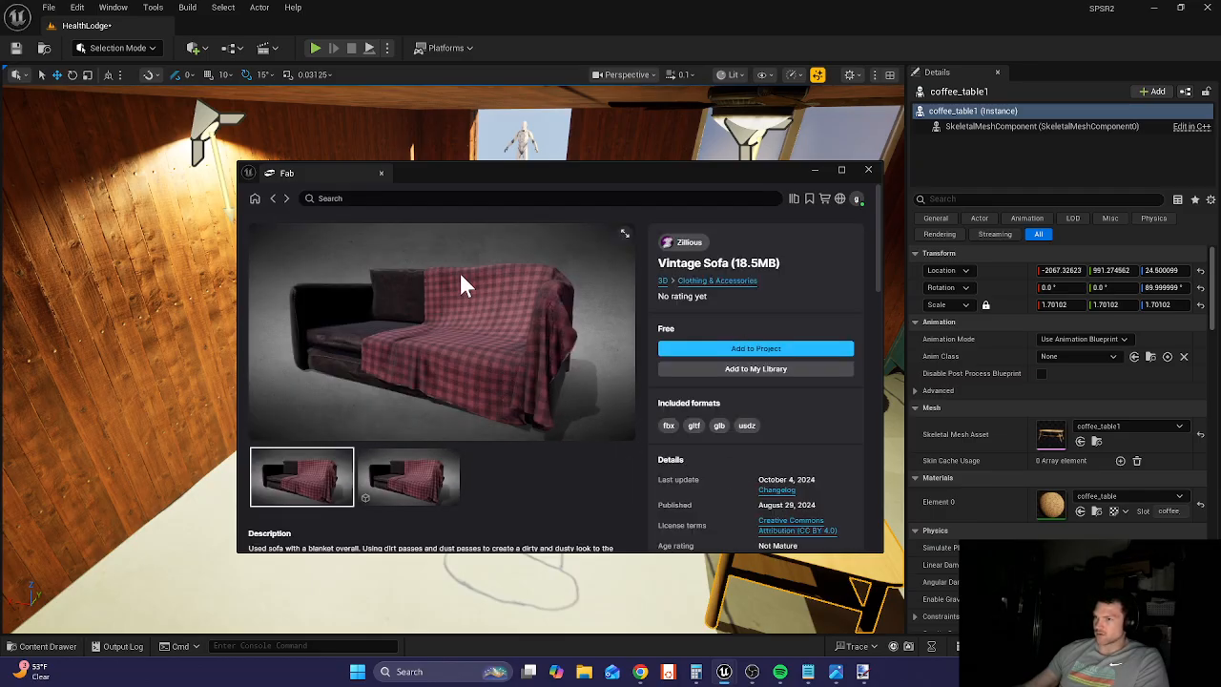
left_click(703, 350)
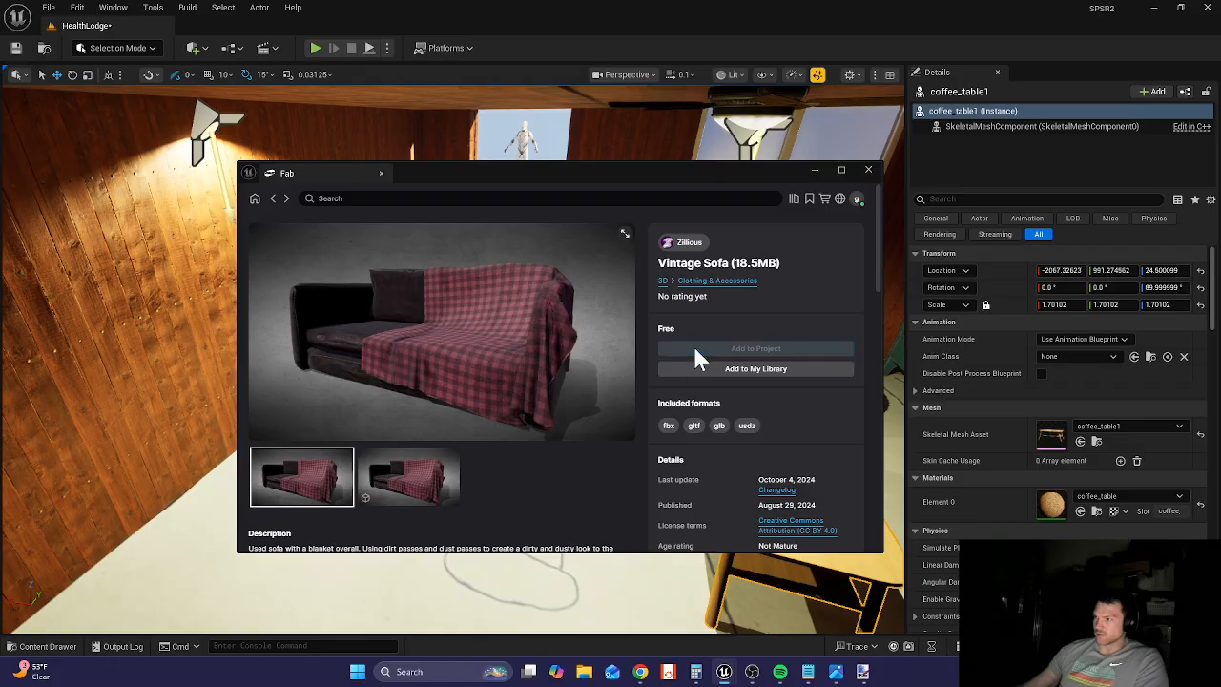
left_click(272, 200)
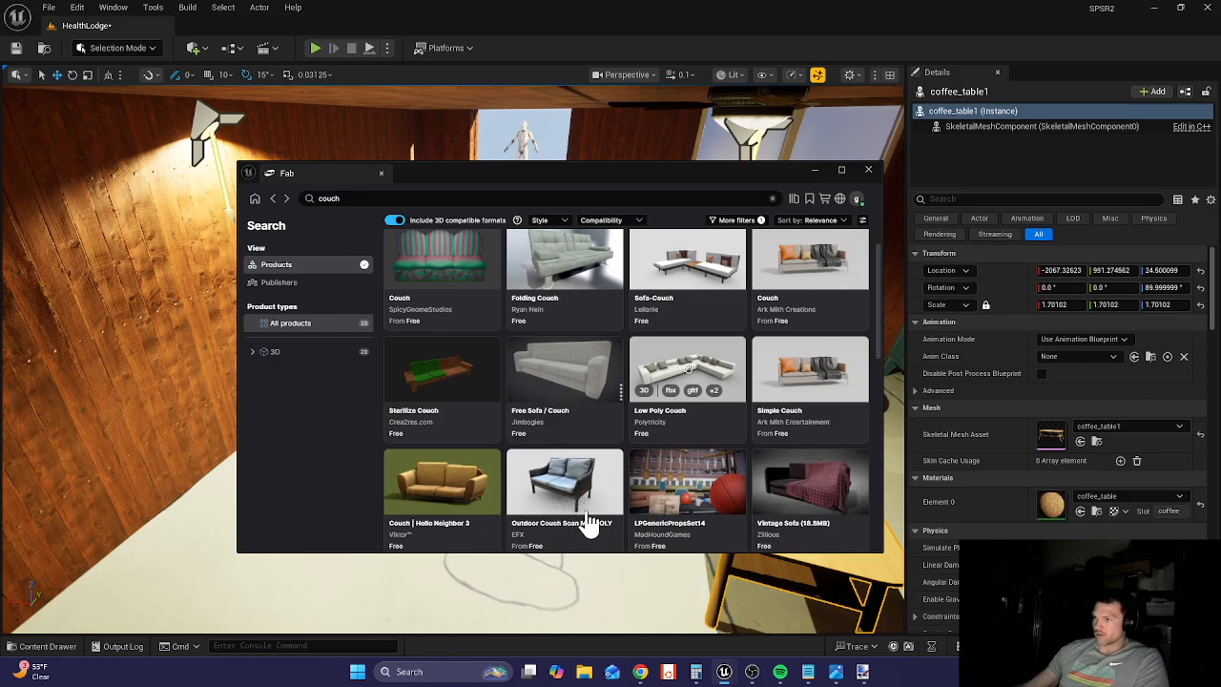
scroll(668, 496, "up", 2)
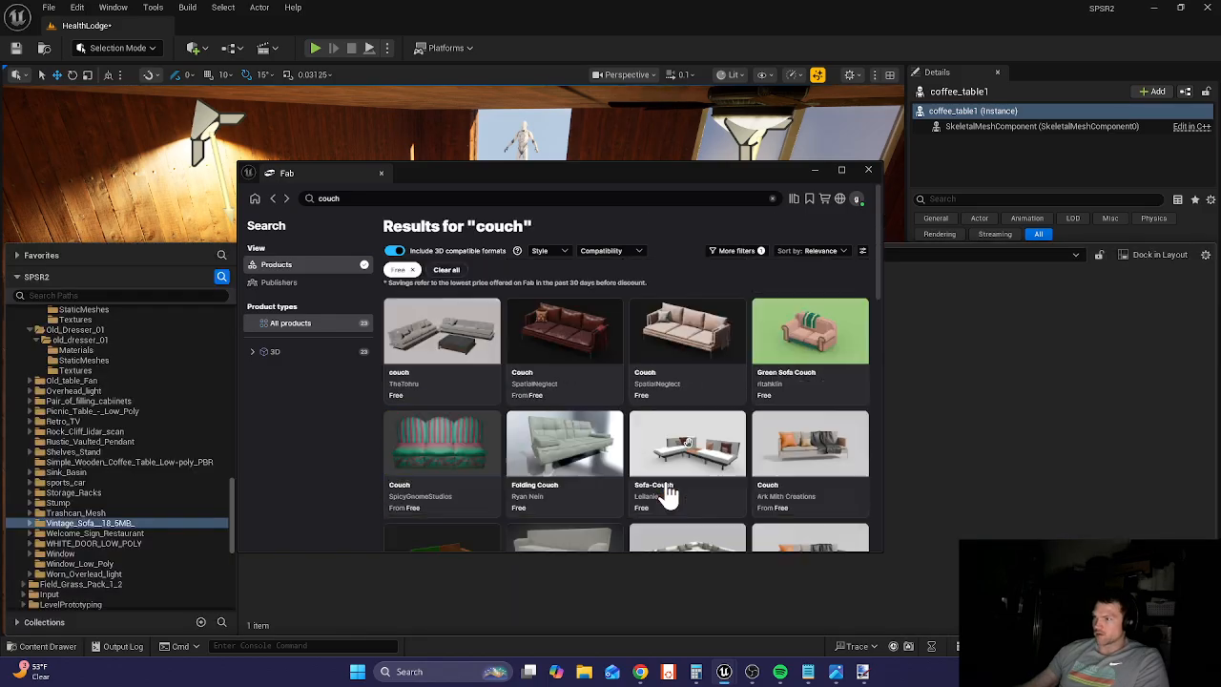
left_click(186, 256)
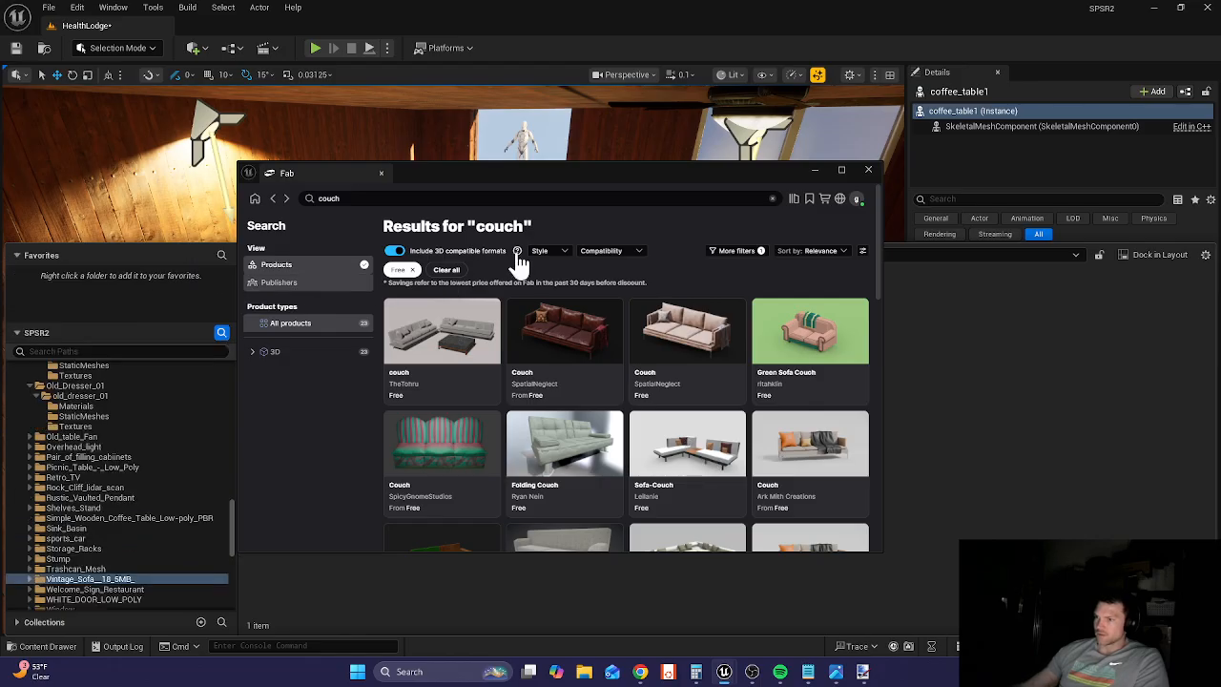
left_click(815, 170)
left_click(12, 645)
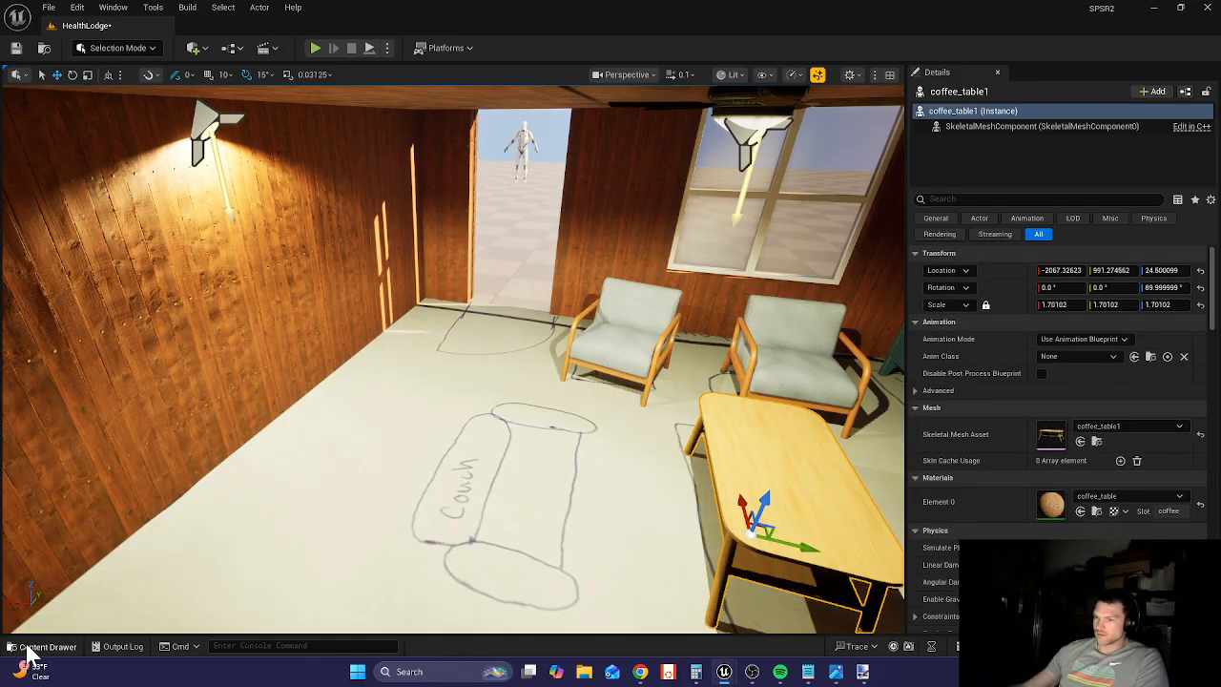
- Place the vintage_sofa_185mb static mesh by the couch marking and scale it uniformly down to about 0.119
left_click(30, 648)
double_click(276, 315)
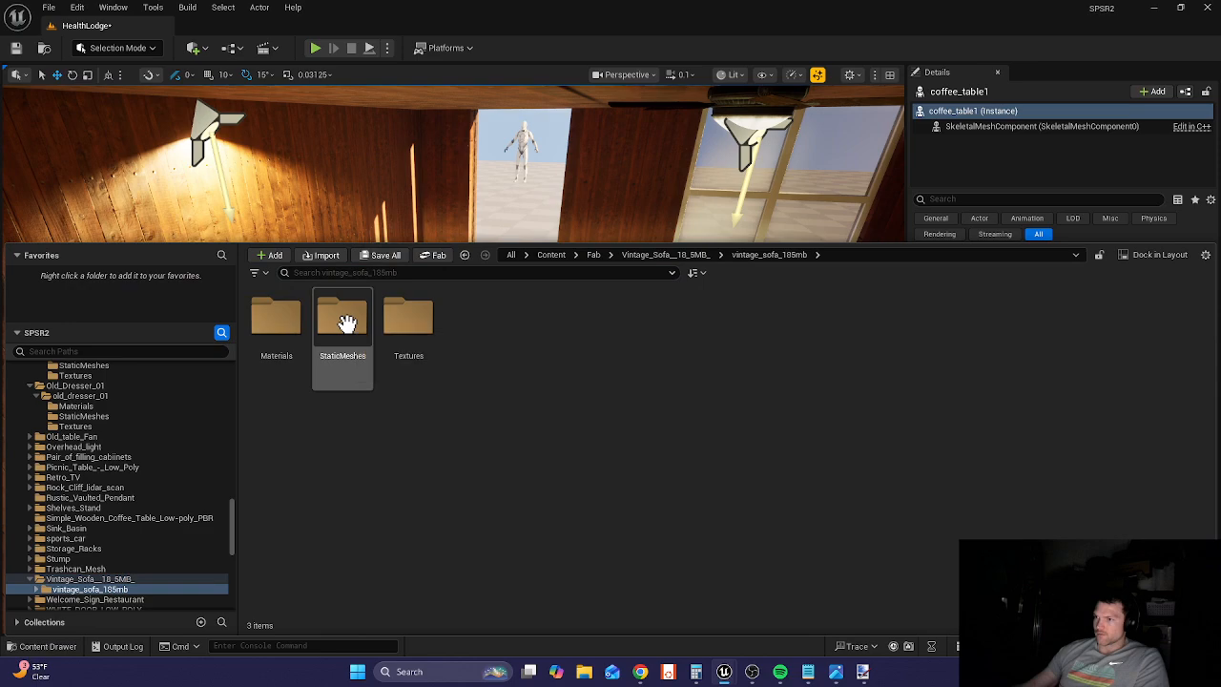
double_click(346, 324)
left_click_drag(280, 322, 515, 401)
key("space")
key("space")
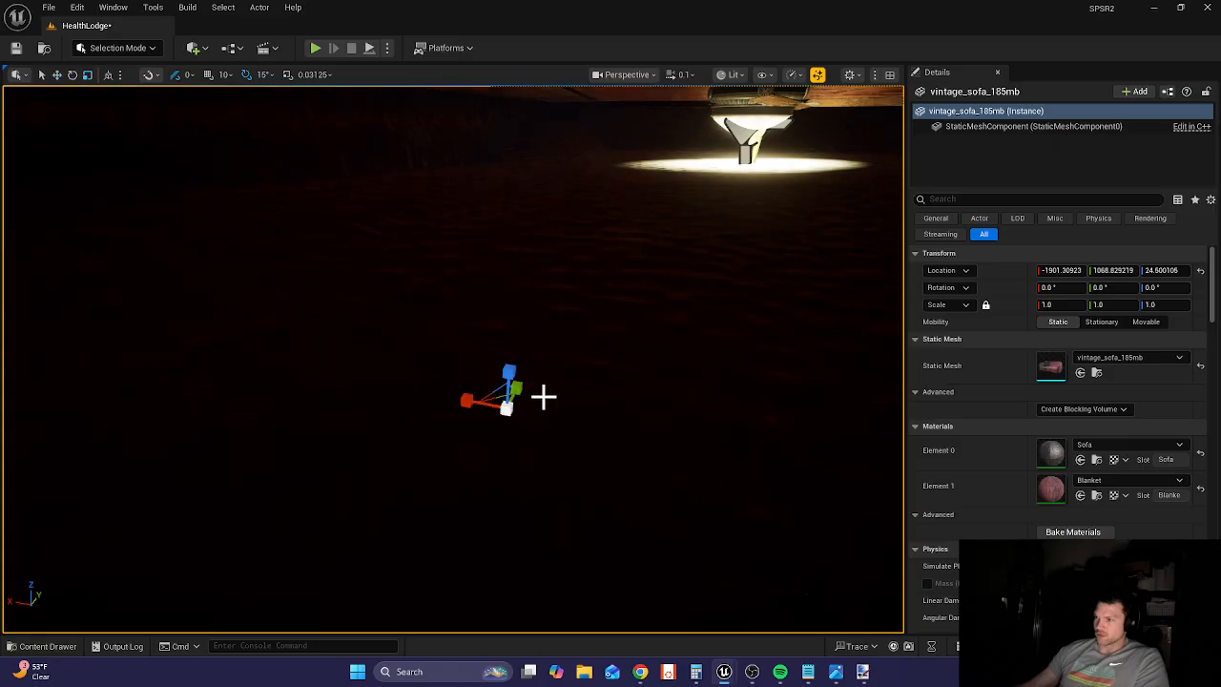
mouse_move(503, 408)
left_mouse_down()
mouse_move(476, 422)
mouse_move(484, 418)
left_mouse_up()
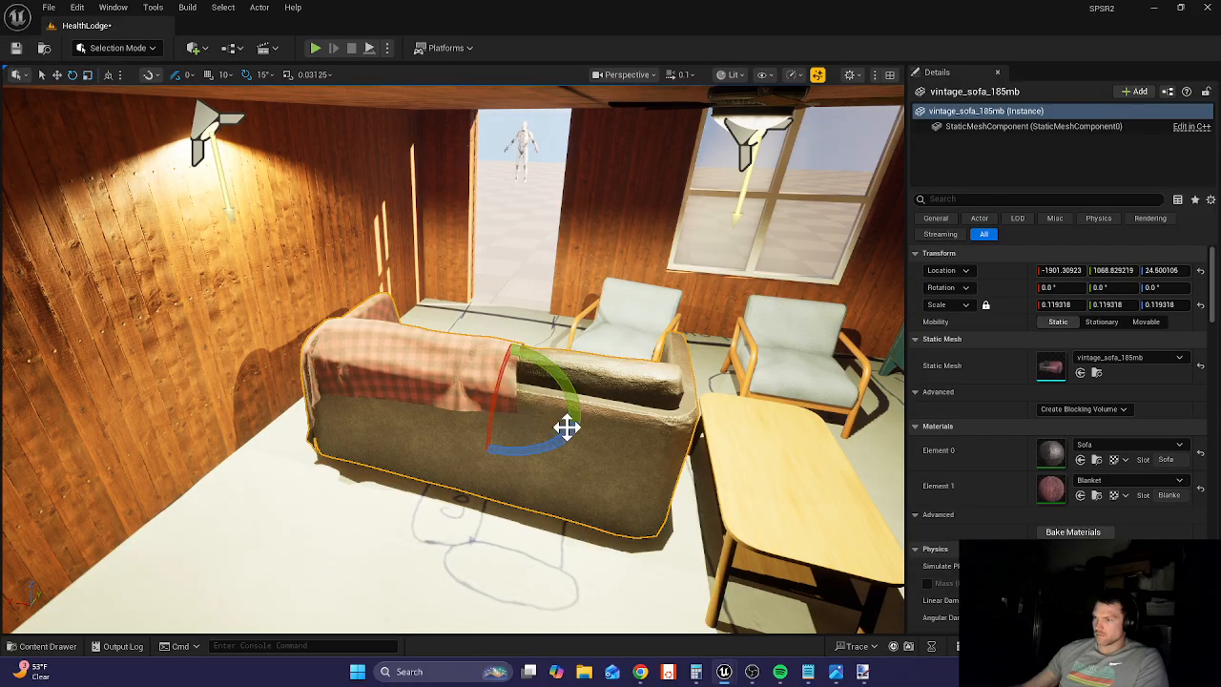
- Rotate the vintage sofa to 90° about the vertical axis and move it onto the couch marking beside the coffee table
left_click_drag(566, 438, 540, 415)
key("w")
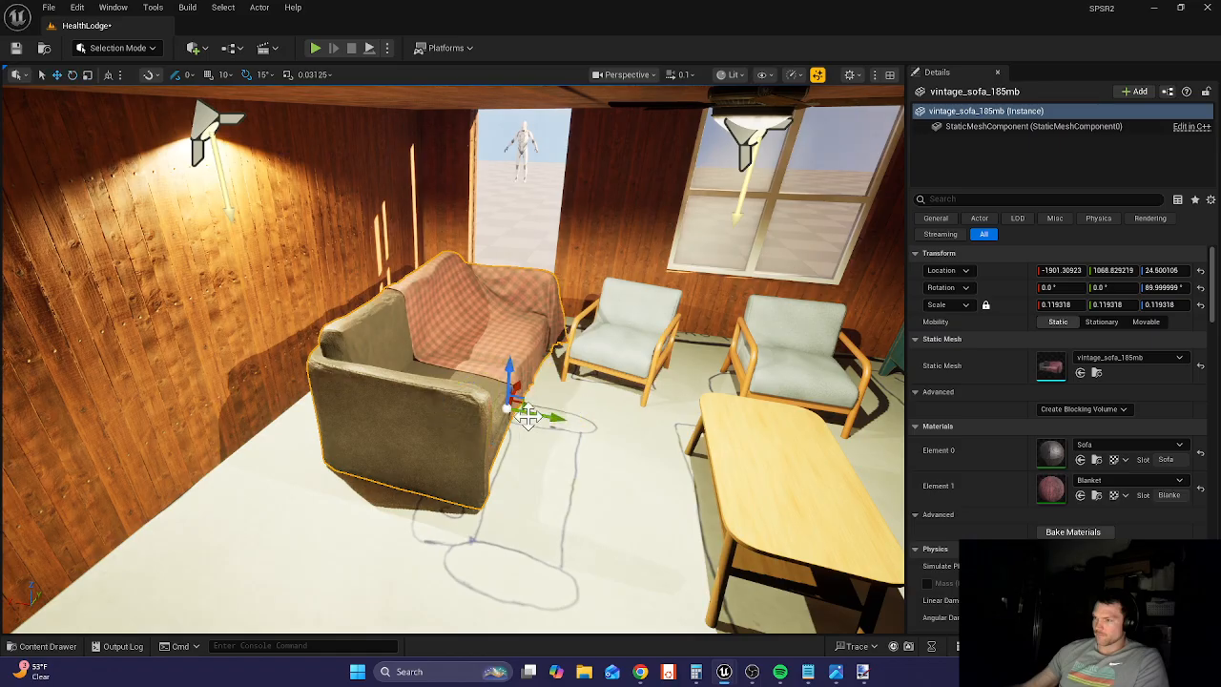
left_click_drag(517, 387, 480, 445)
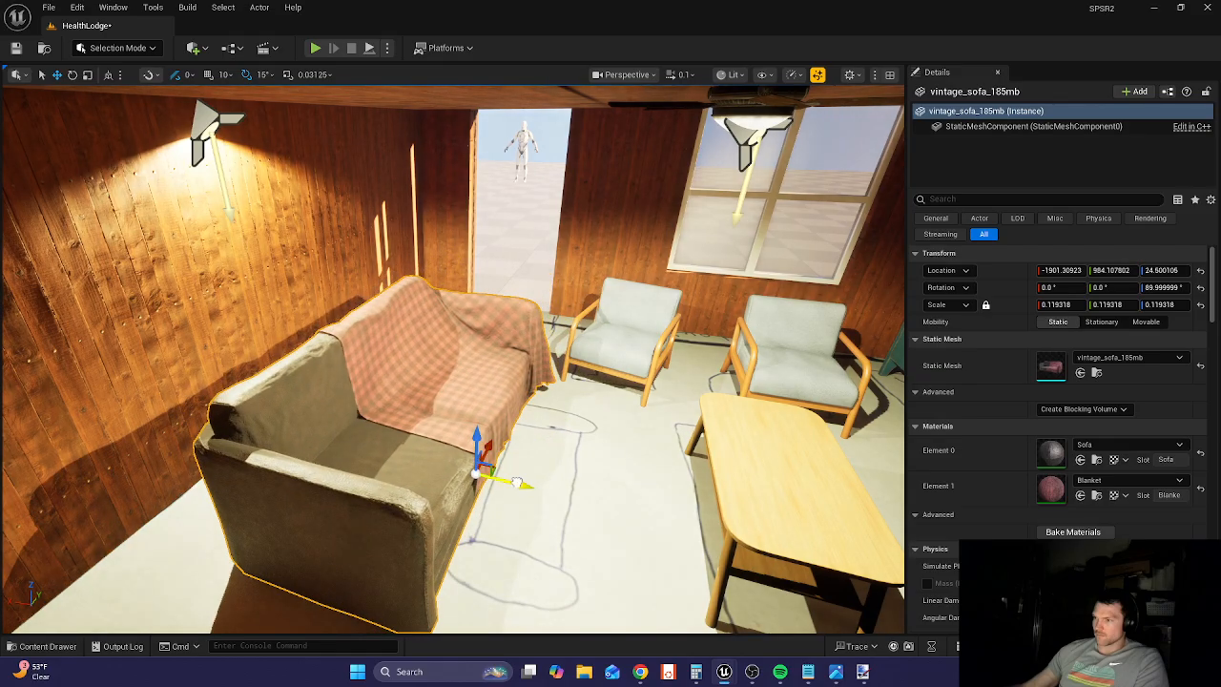
left_click_drag(516, 484, 648, 522)
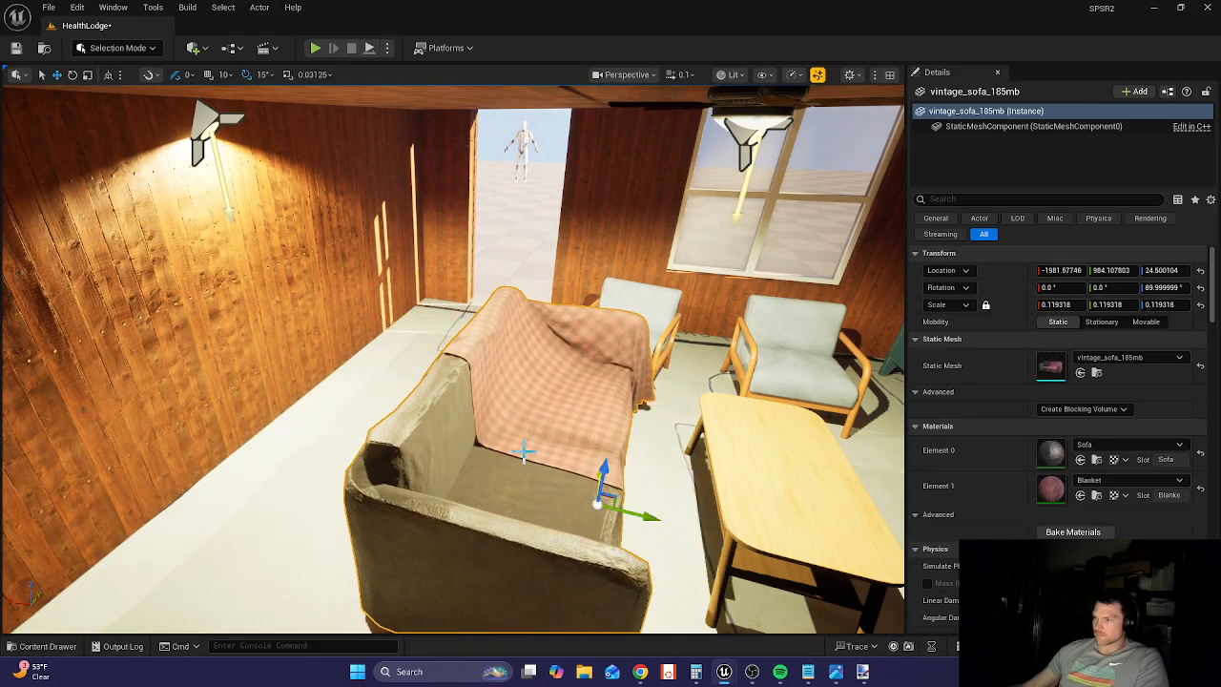
- Inspect the sofa's placement, then play the level and walk the character through the lodge rooms to check the layout and remaining furniture markings
key("s")
right_click_drag(524, 451, 979, 427)
key("w")
key("s")
key("a")
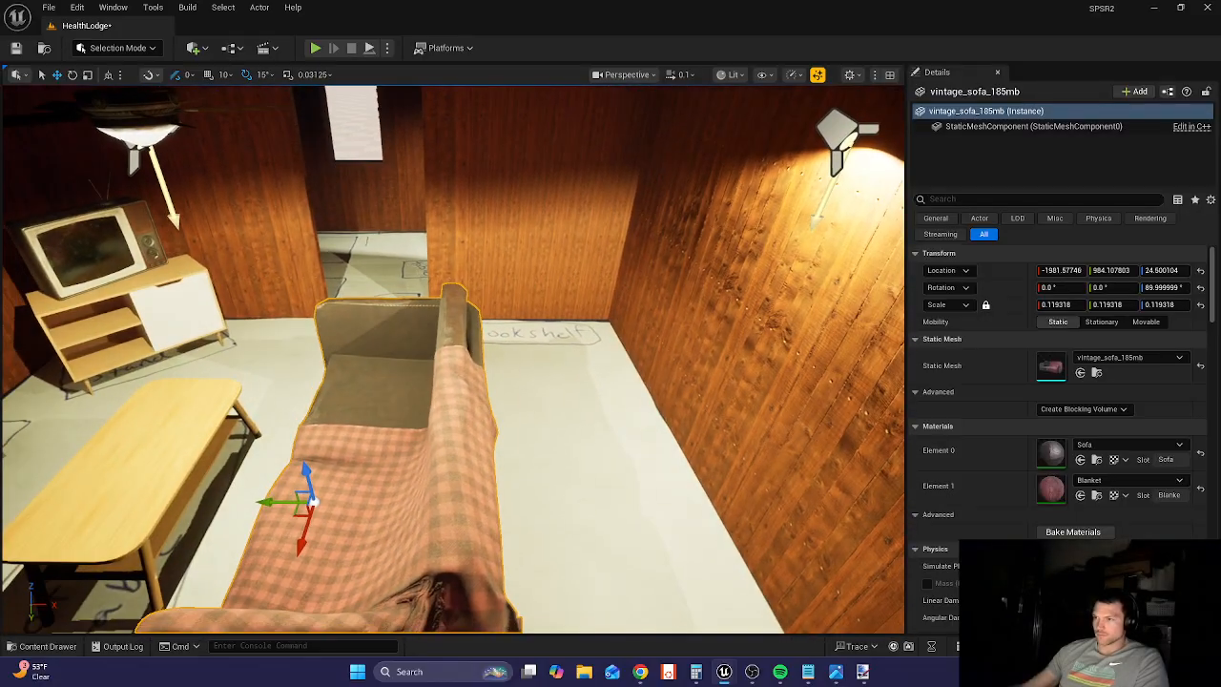
key("alt+p")
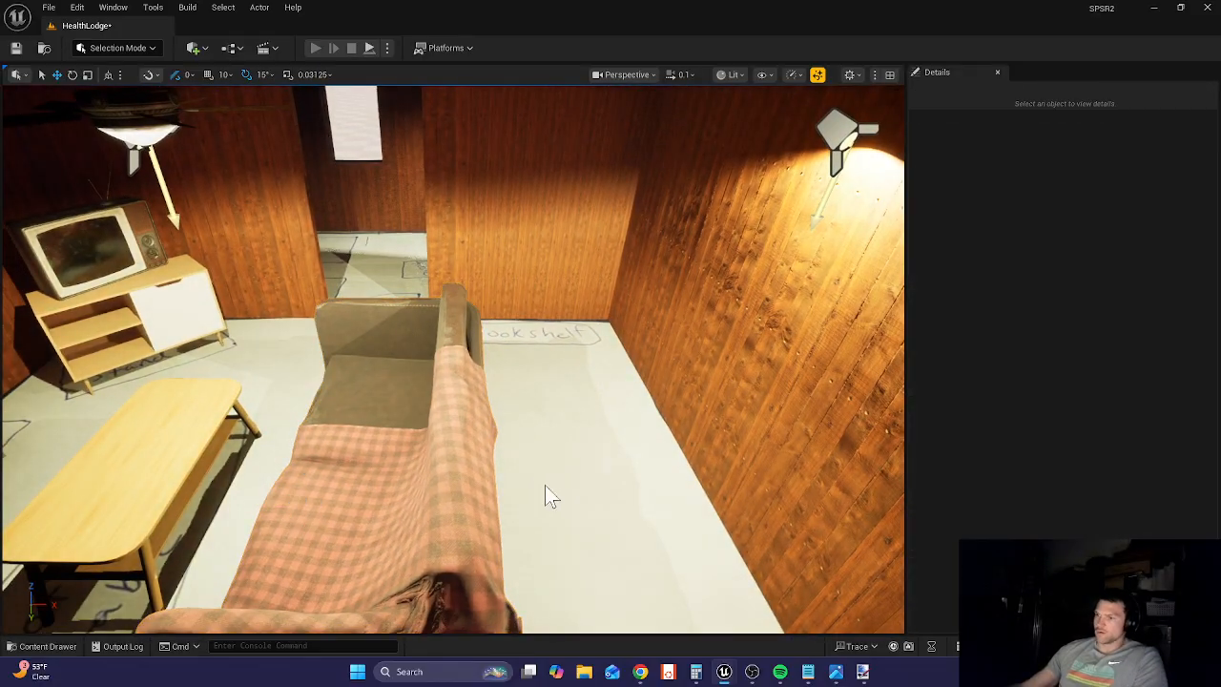
key("w")
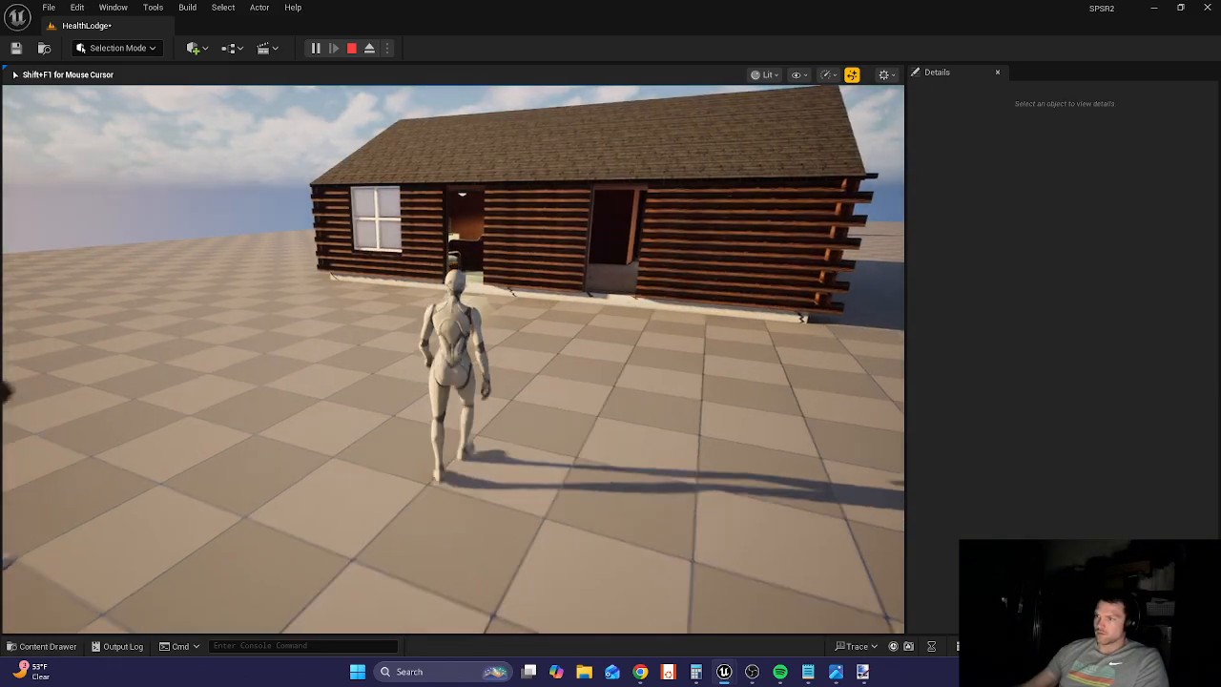
key("w")
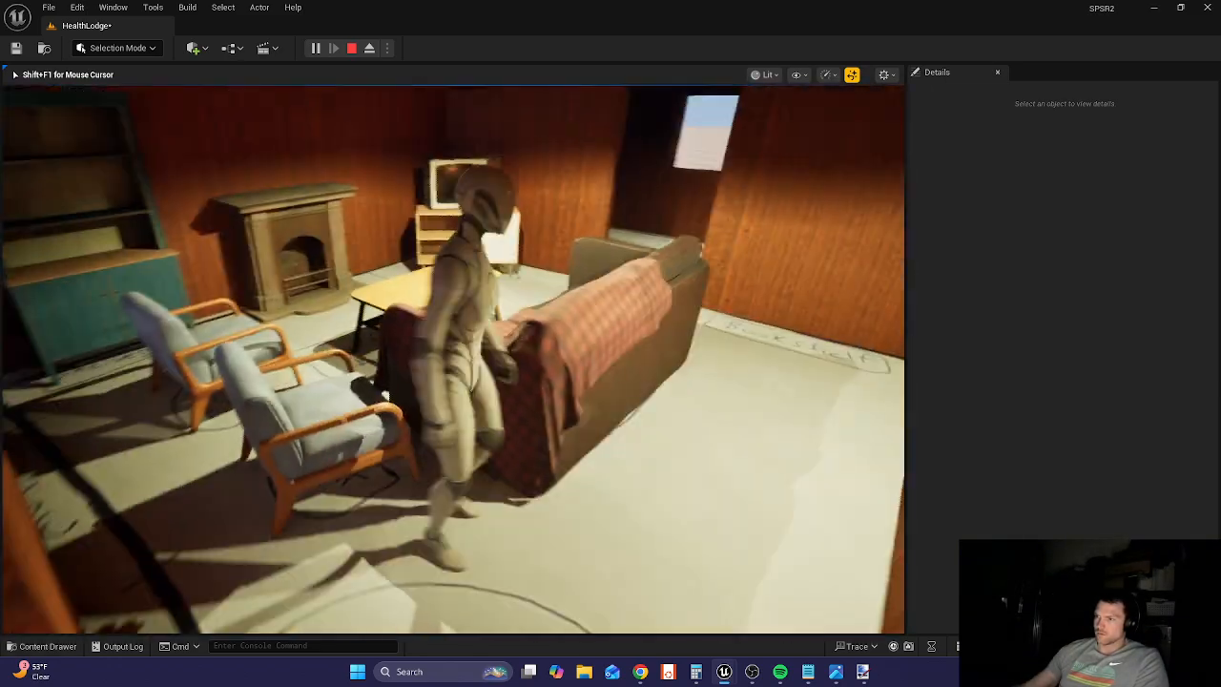
key("w")
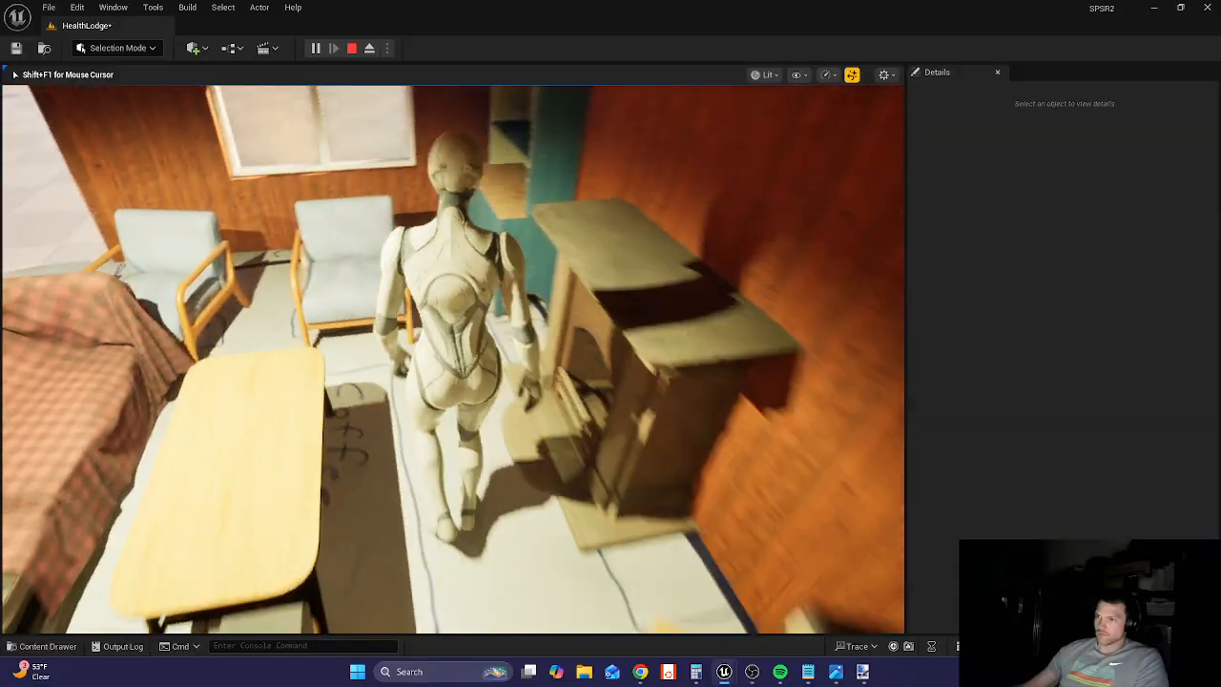
key("w")
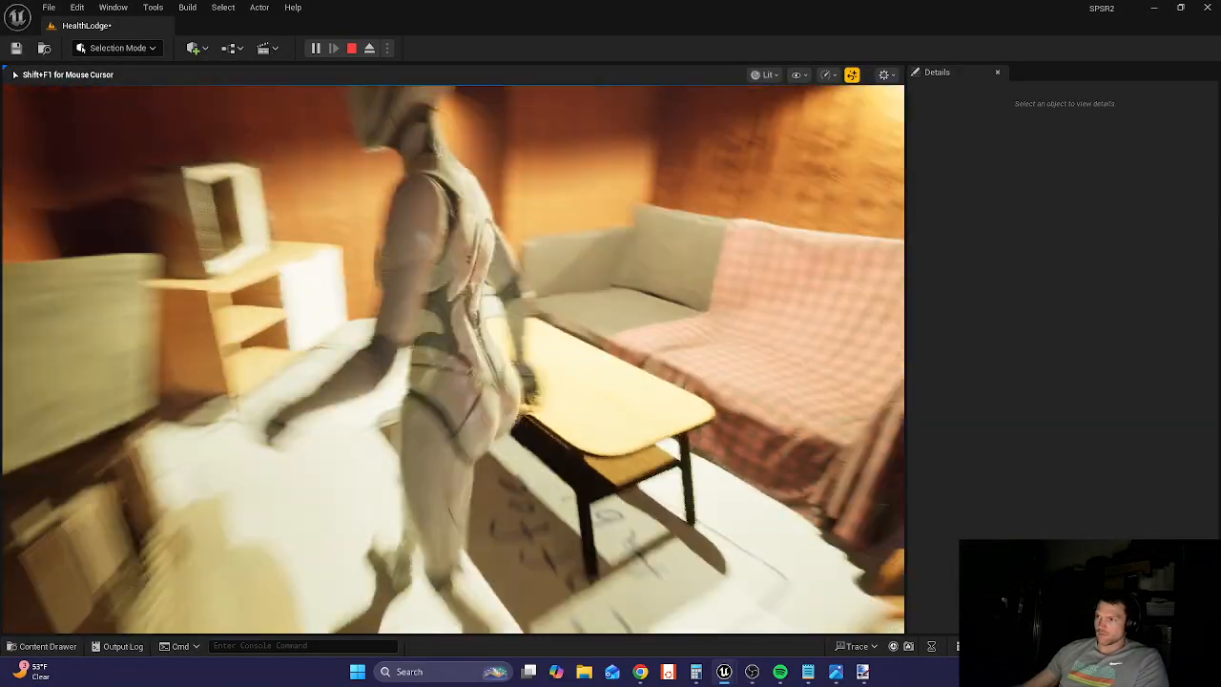
key("w")
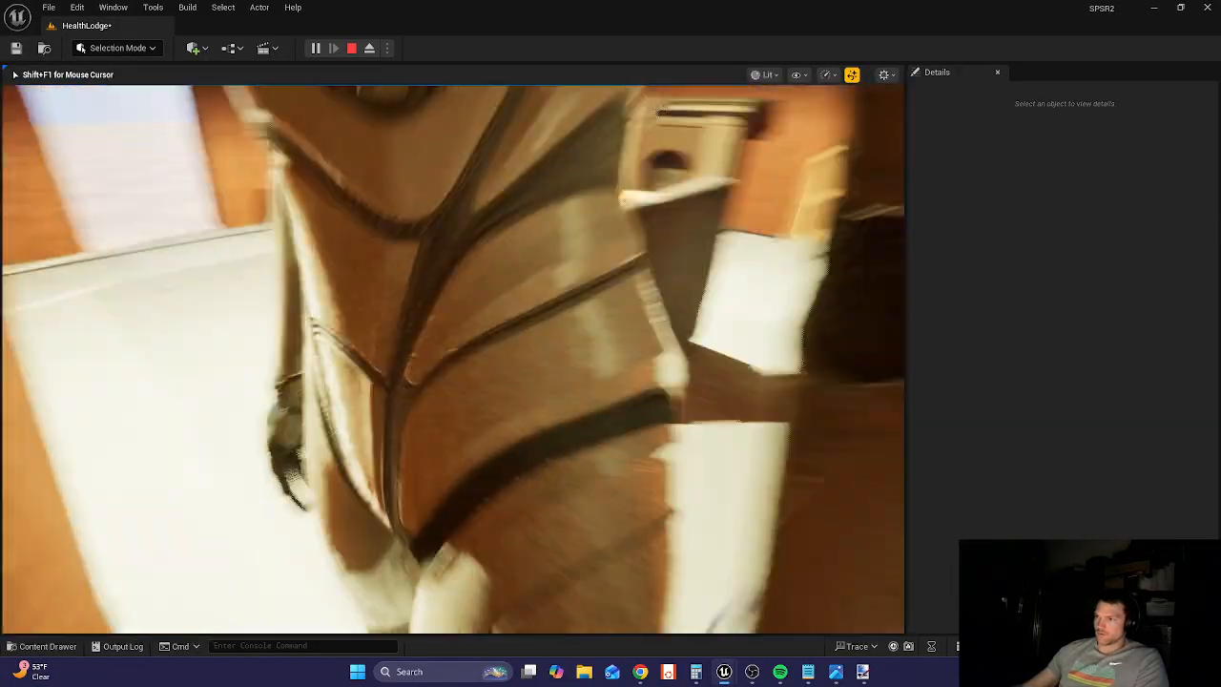
key("w")
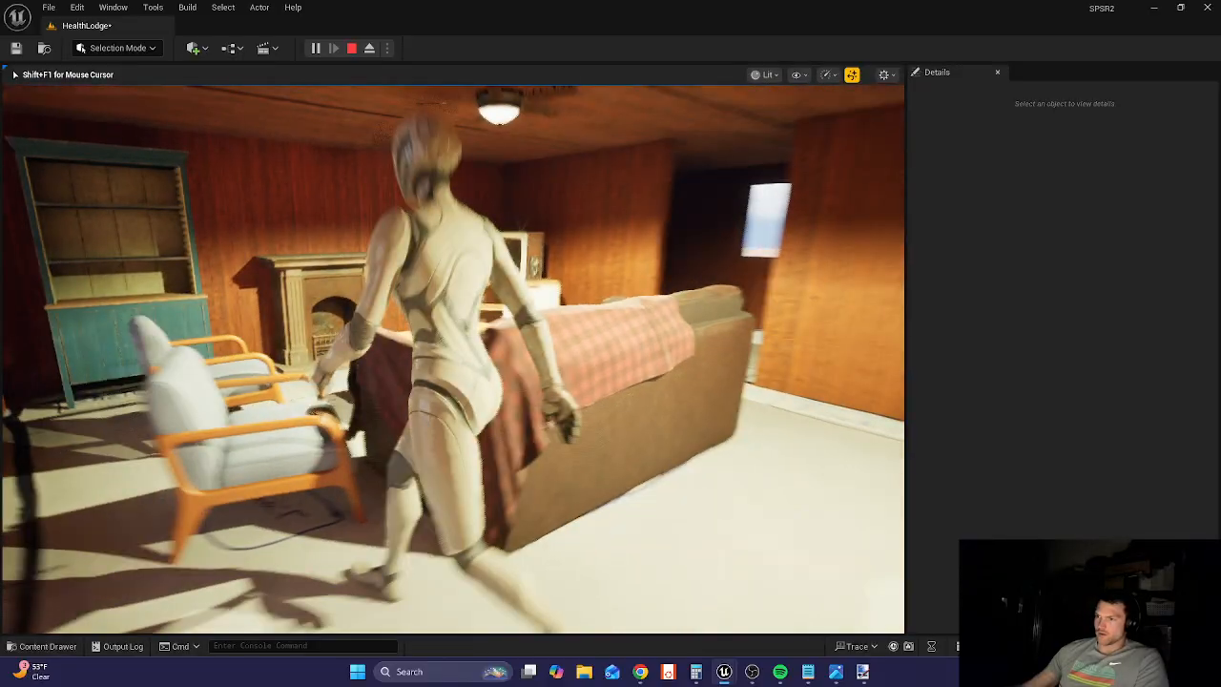
key("w")
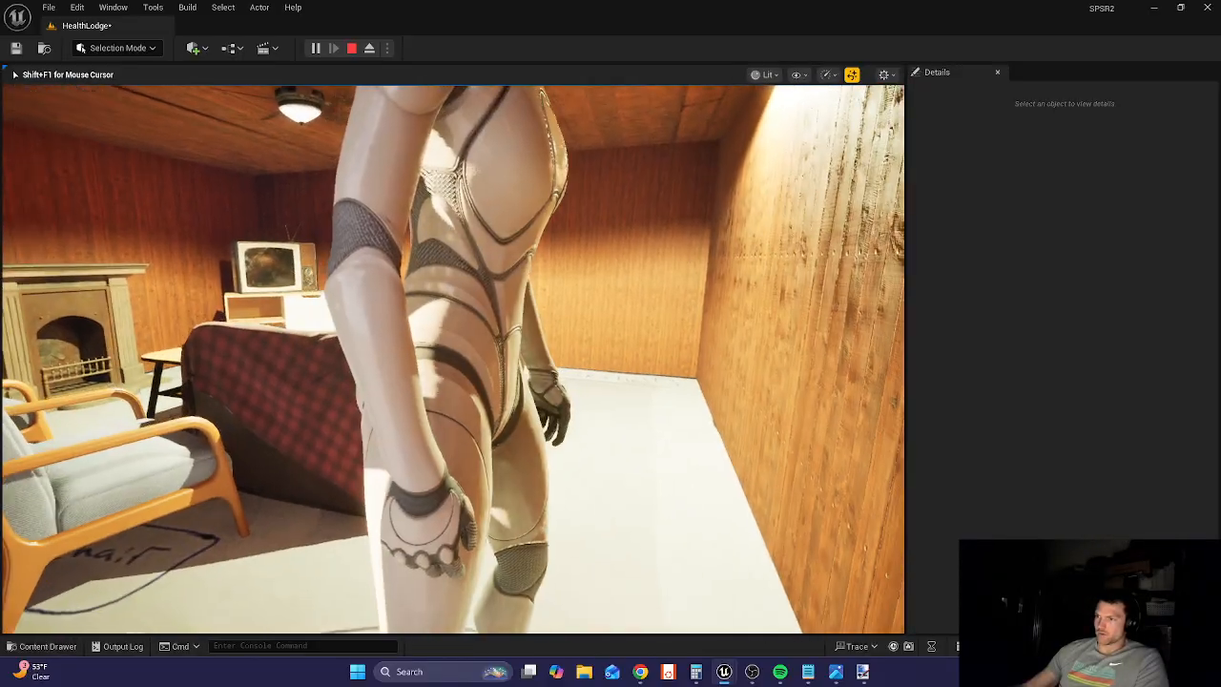
key("w")
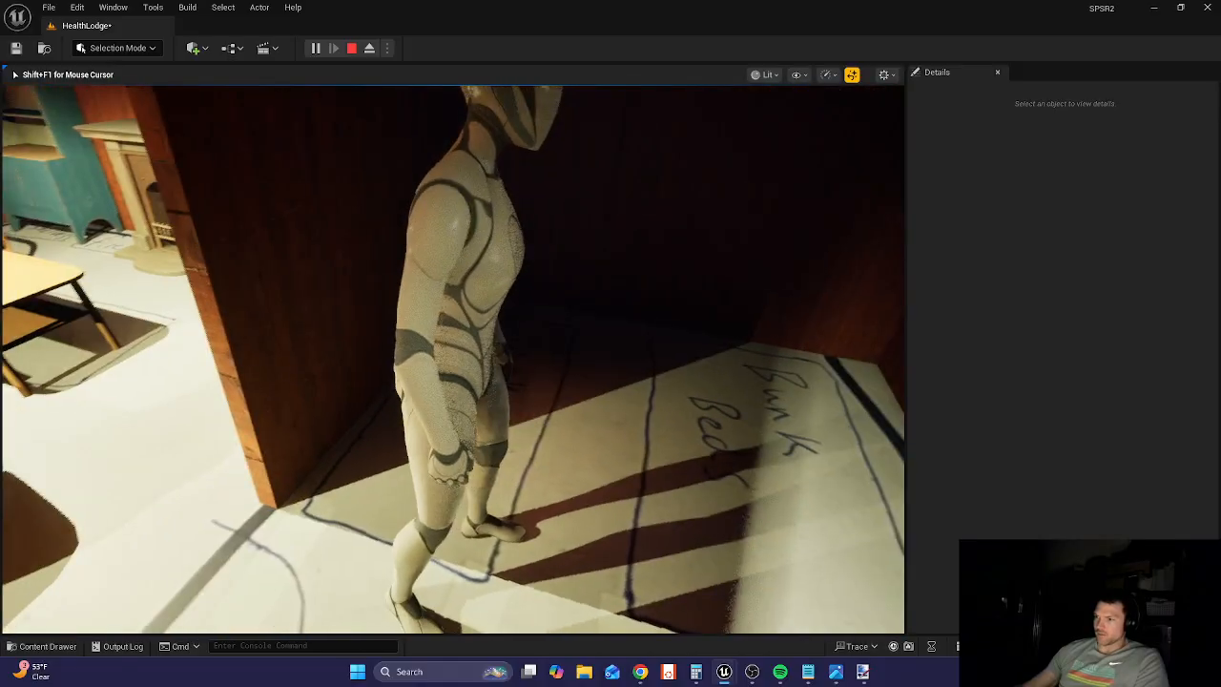
key("w")
key("w")
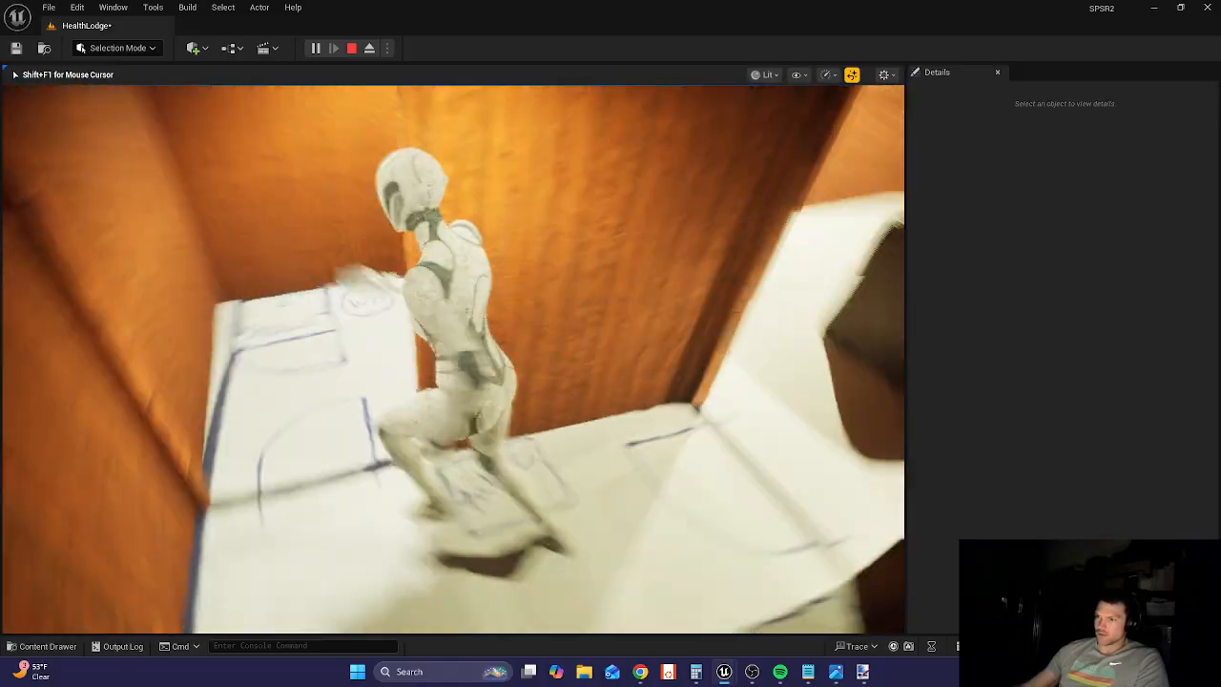
key("w")
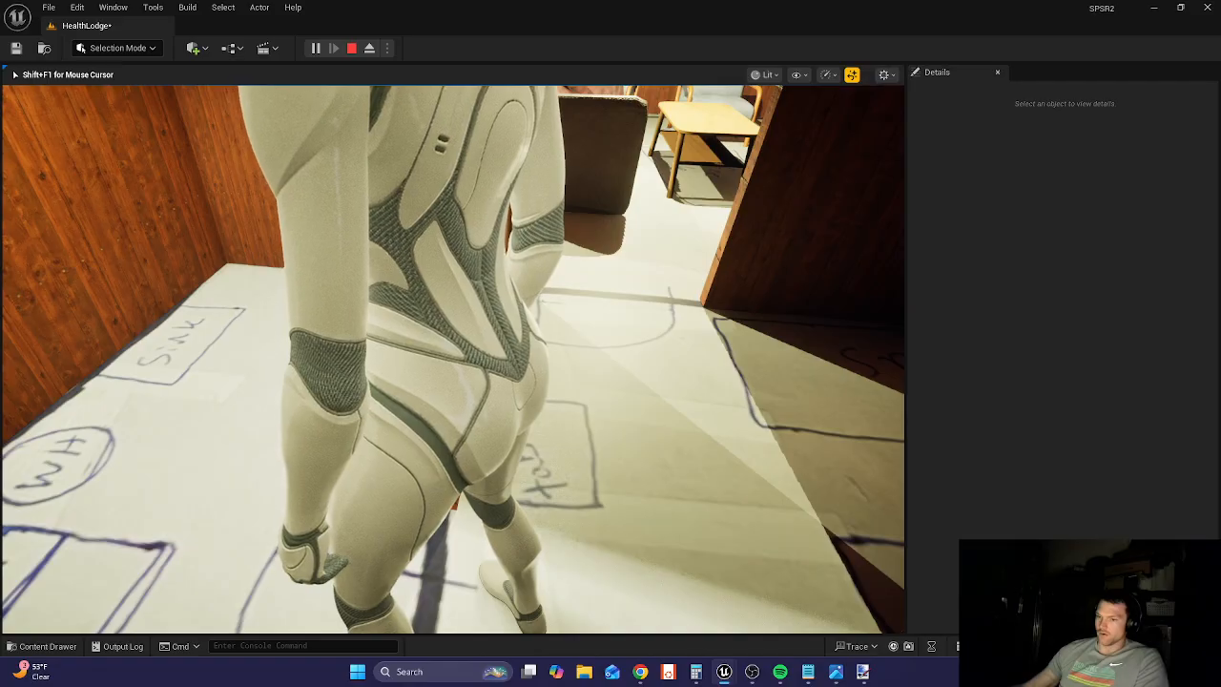
key("Escape")
- Reopen Fab and replace the couch search with "bunk beds"
left_click(41, 646)
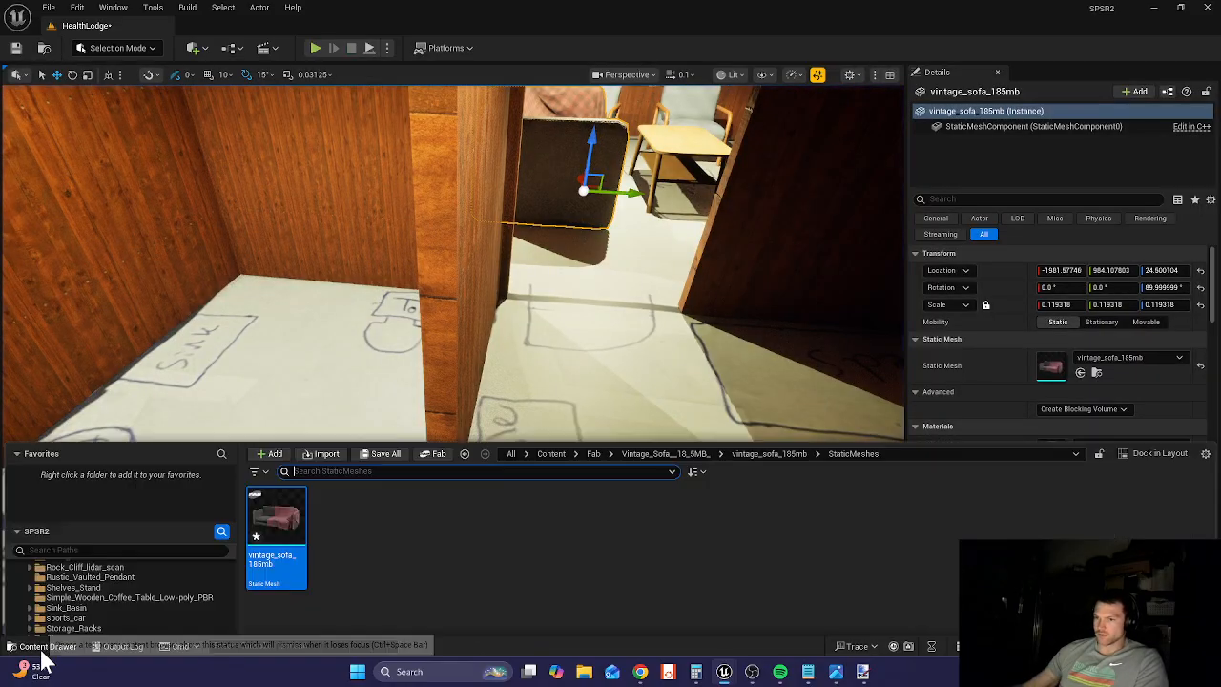
left_click(434, 255)
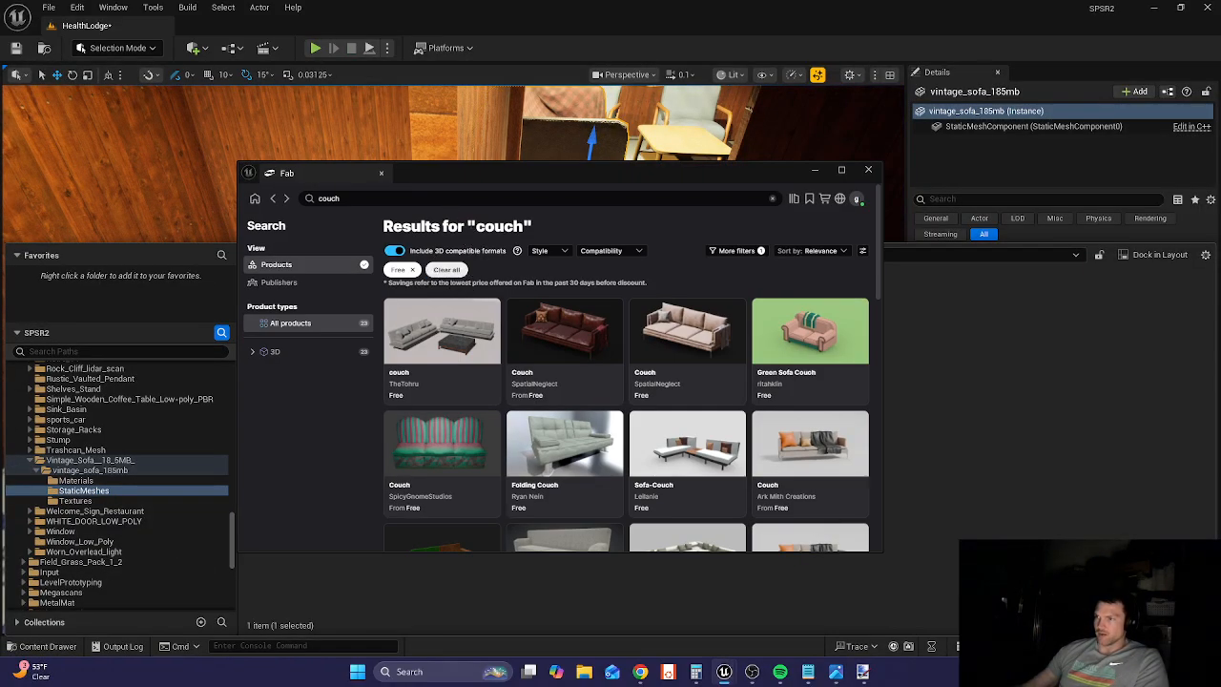
left_click(372, 199)
key("BackSpace")
key("BackSpace")
key("BackSpace")
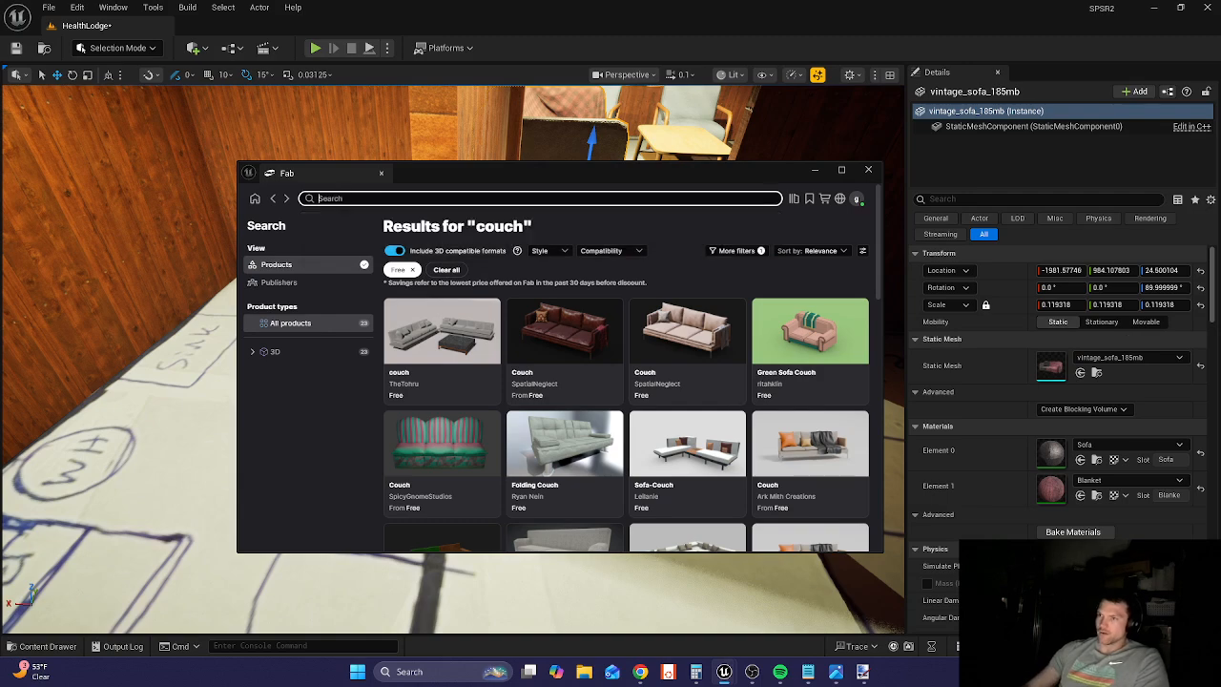
type("bunk be")
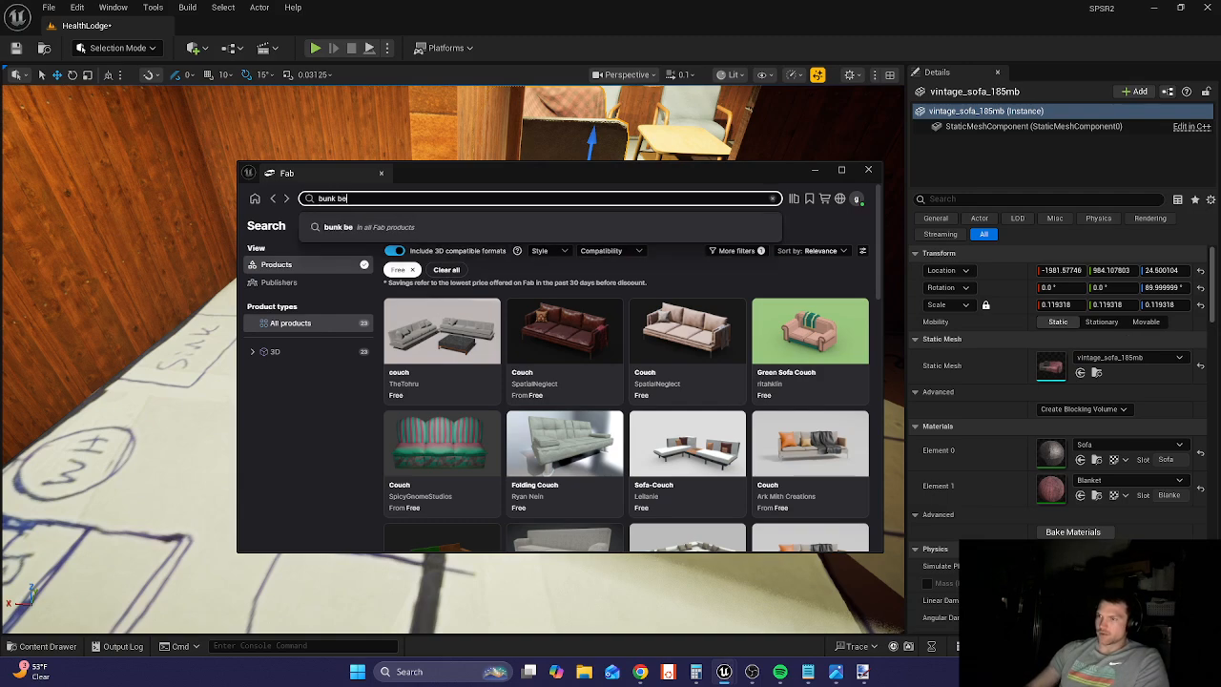
type("ds")
key("Return")
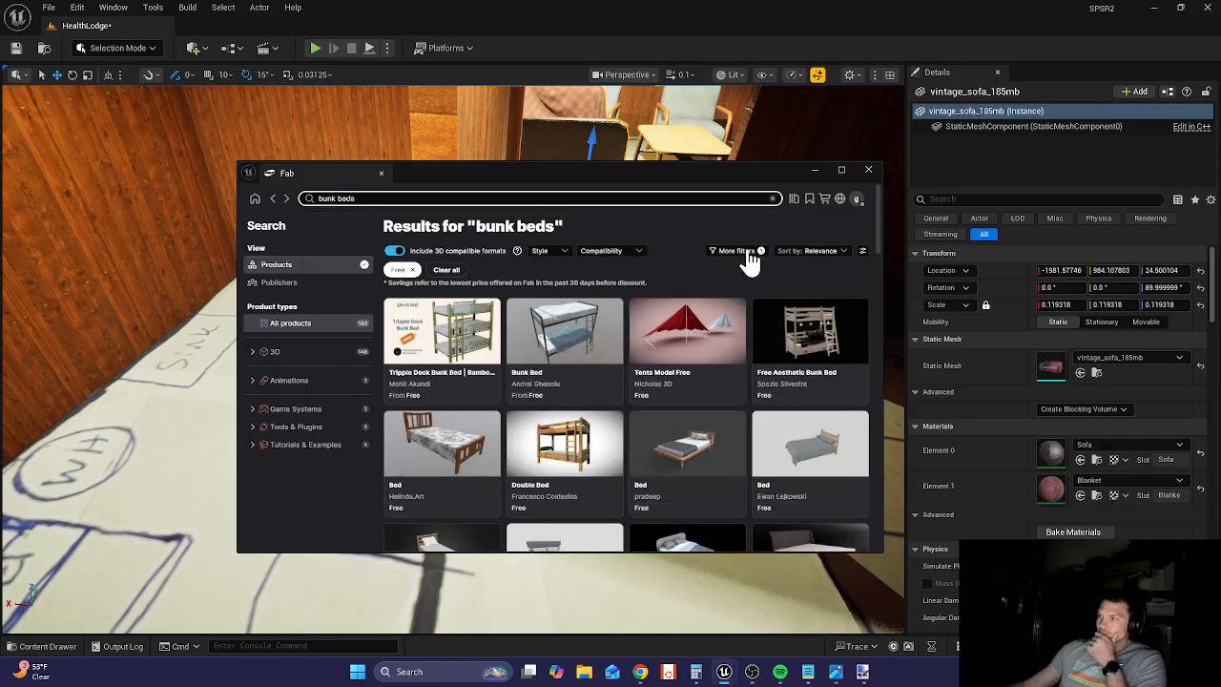
- Check the price filter for free-only products, open the free Double Bed bunk bed and add it to the project
left_click(748, 254)
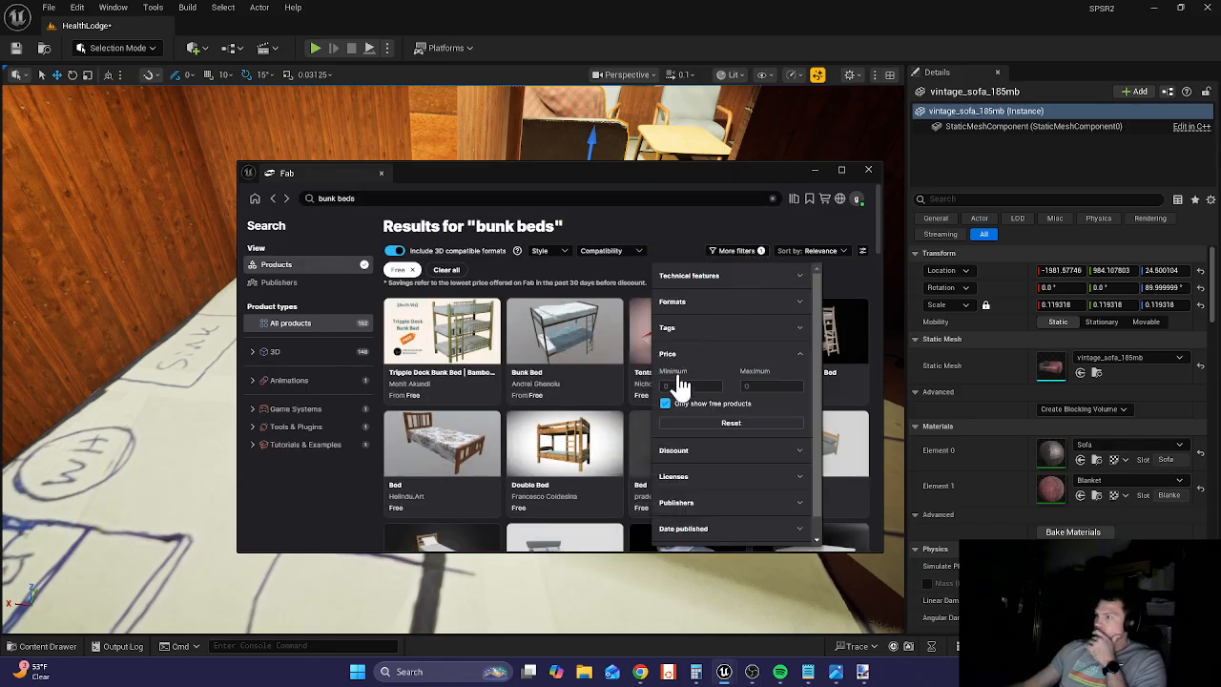
left_click(683, 242)
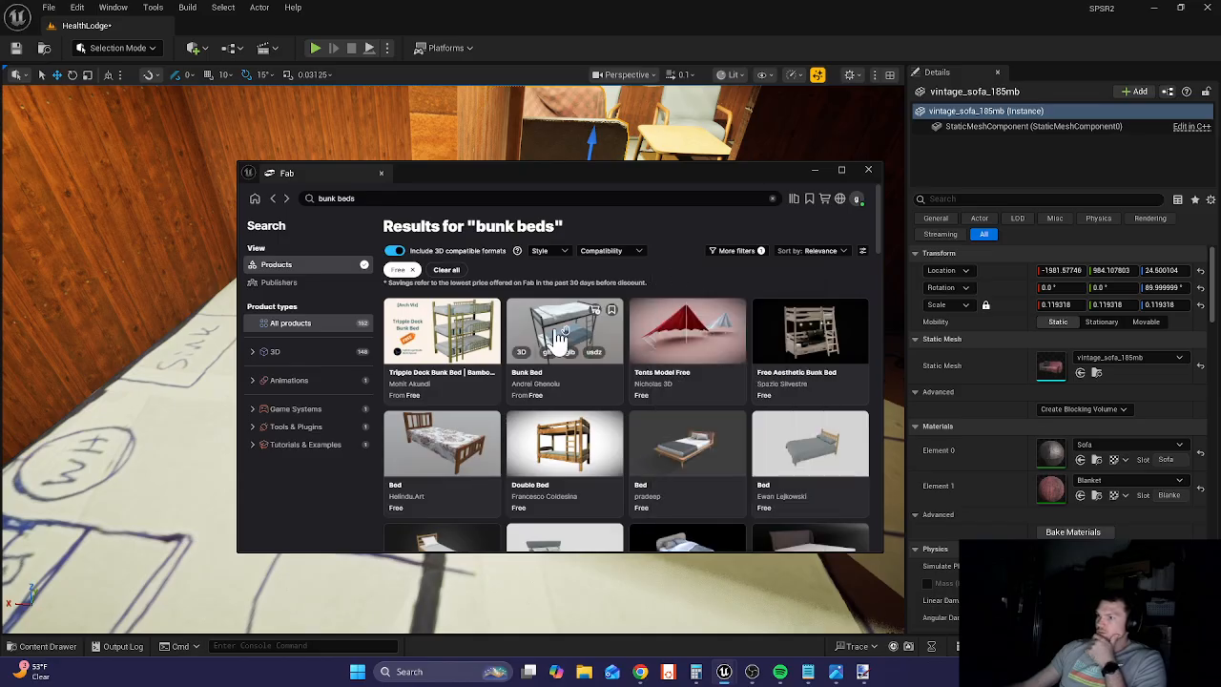
left_click(534, 434)
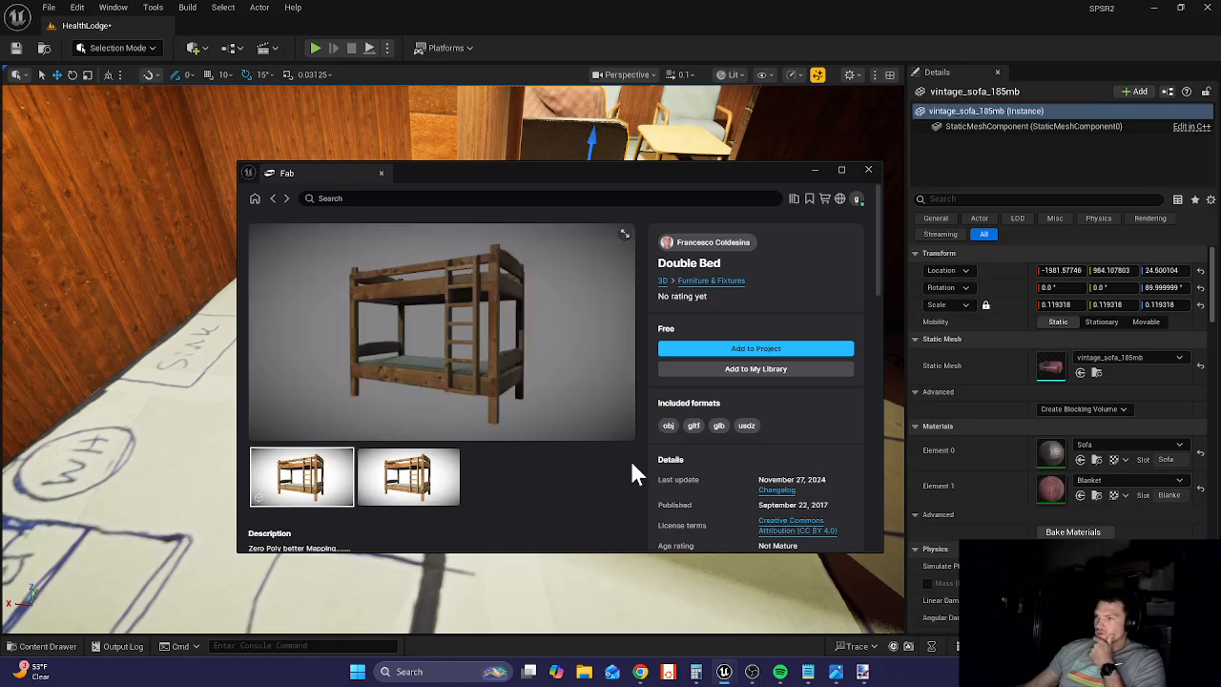
left_click(747, 350)
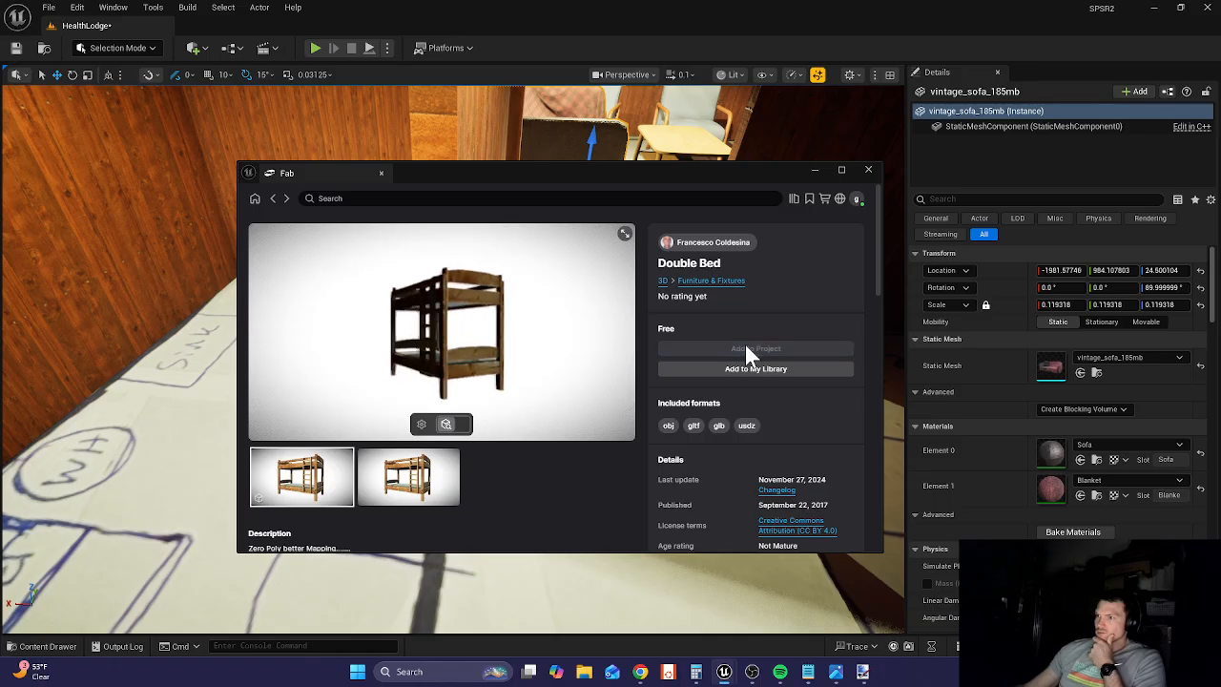
- Search Fab for "water heater" and look over the first results
left_click(305, 199)
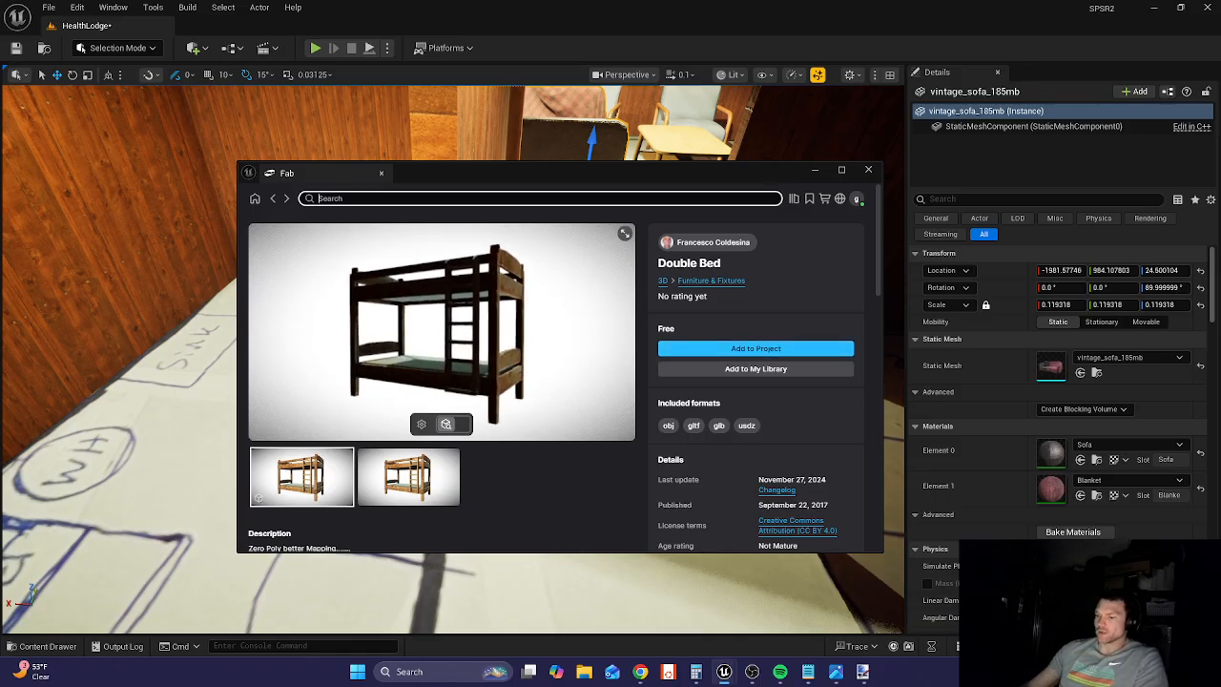
type("water heater")
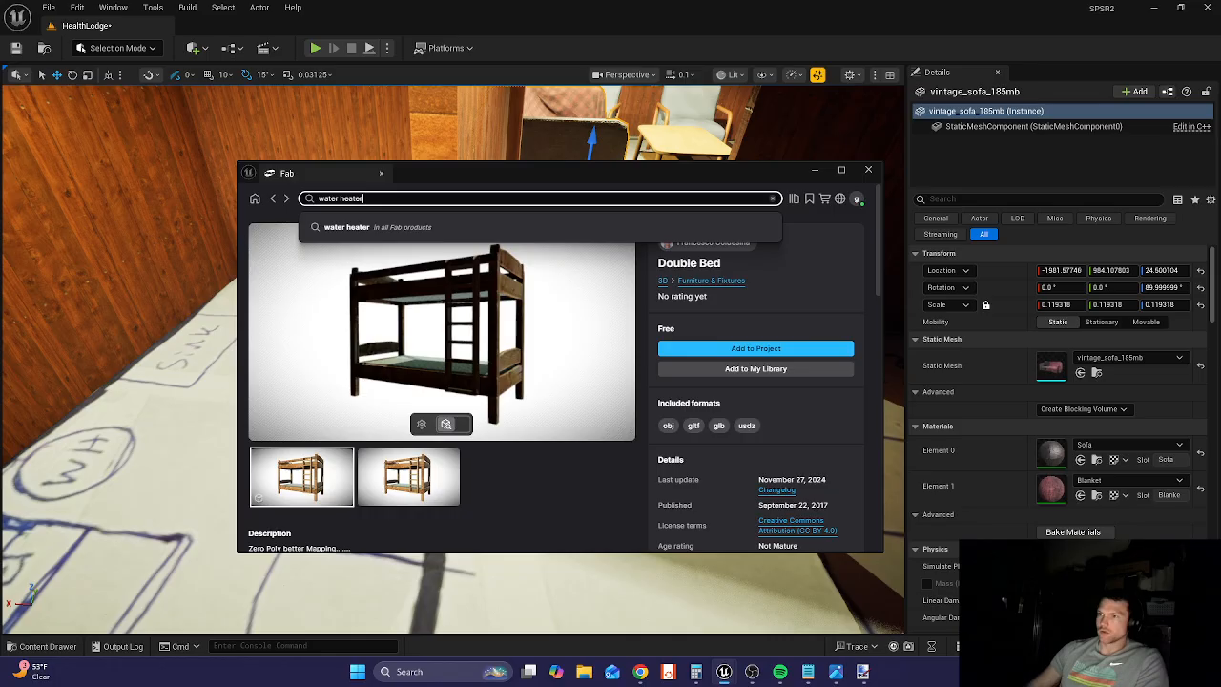
key("Return")
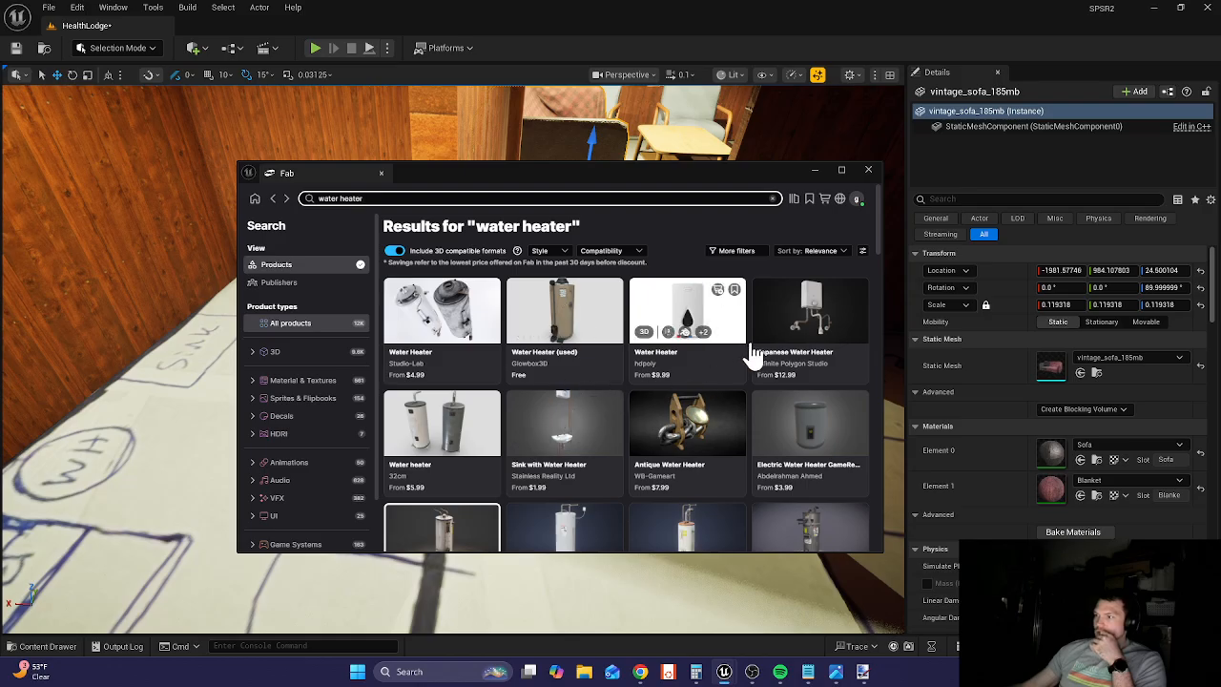
scroll(810, 414, "down", 2)
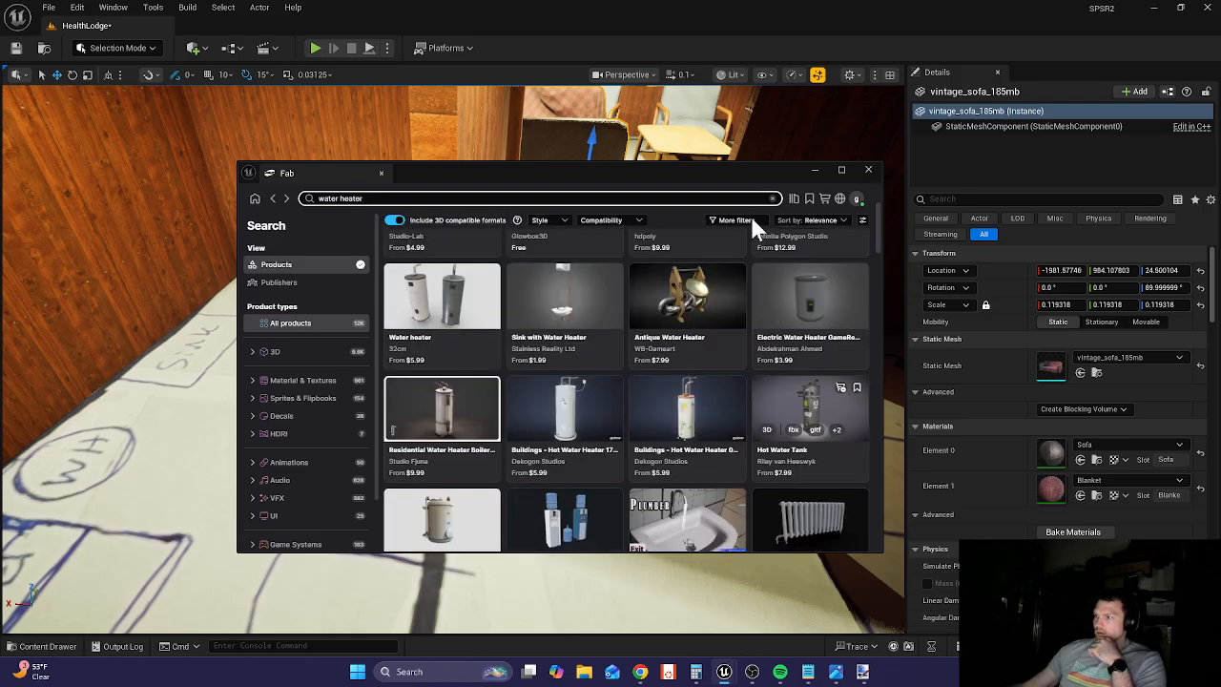
- Limit the water heater search results to free products only
left_click(751, 220)
left_click(670, 324)
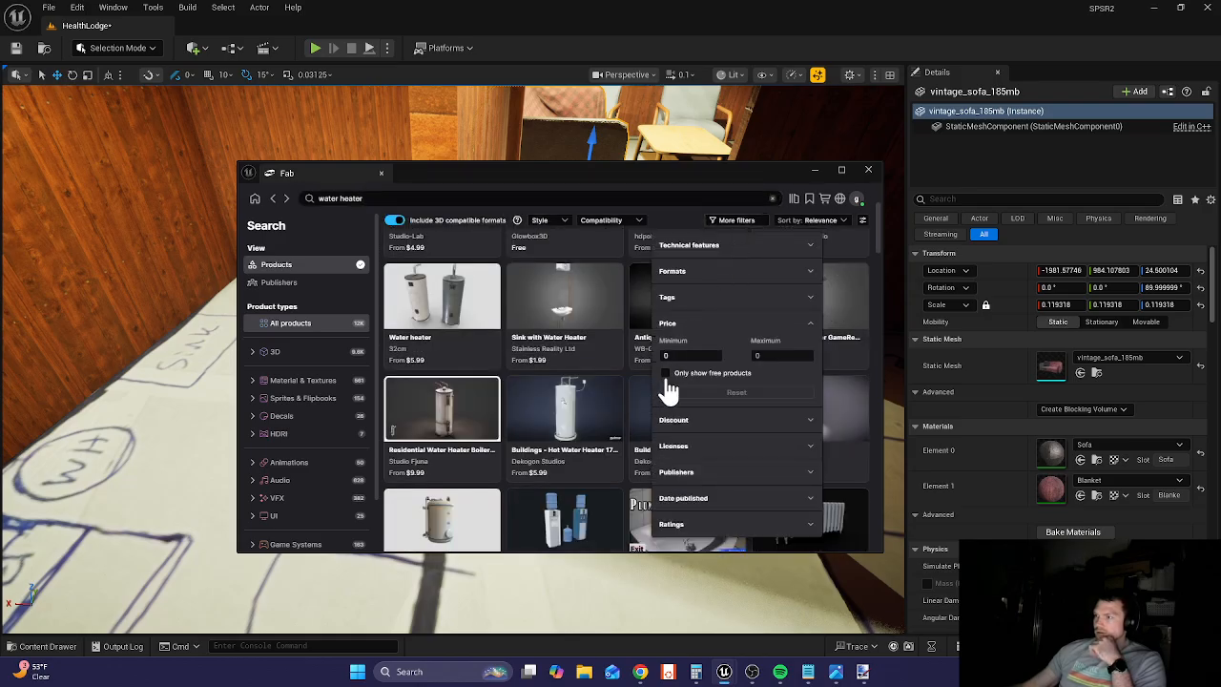
left_click(666, 373)
left_click(682, 217)
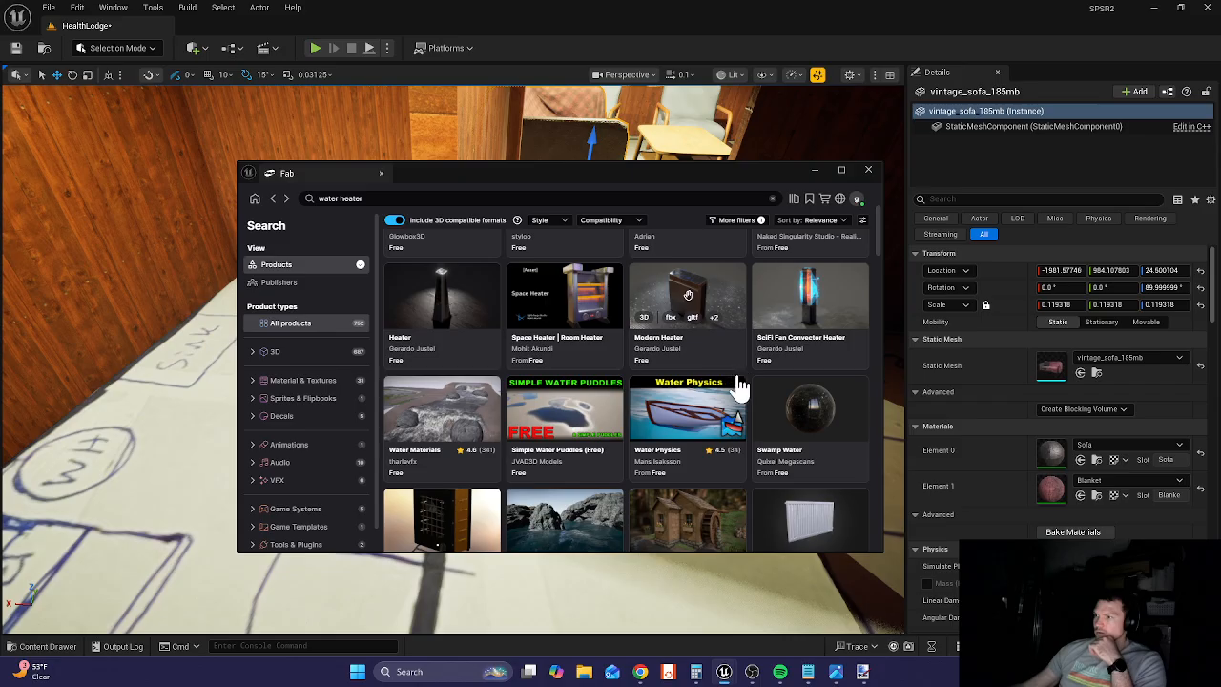
- Look through the free water heater results, open "Water Heater (used)" and add it to the project
scroll(740, 387, "down", 2)
scroll(740, 382, "down", 2)
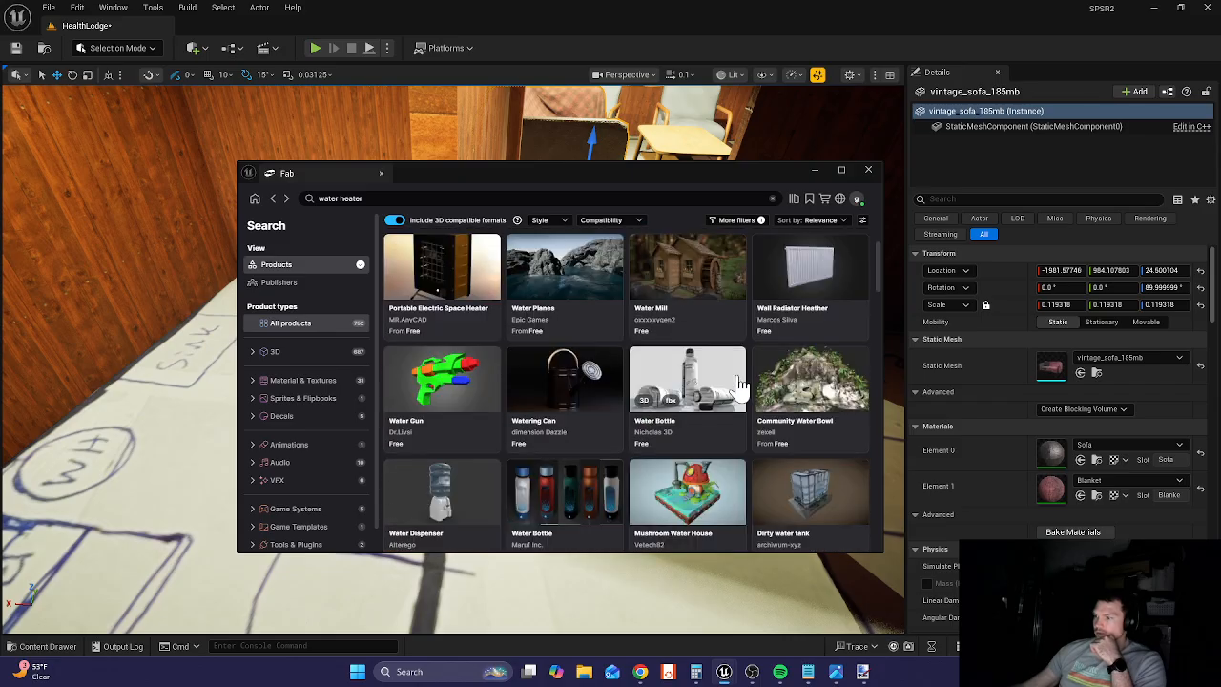
scroll(740, 378, "down", 4)
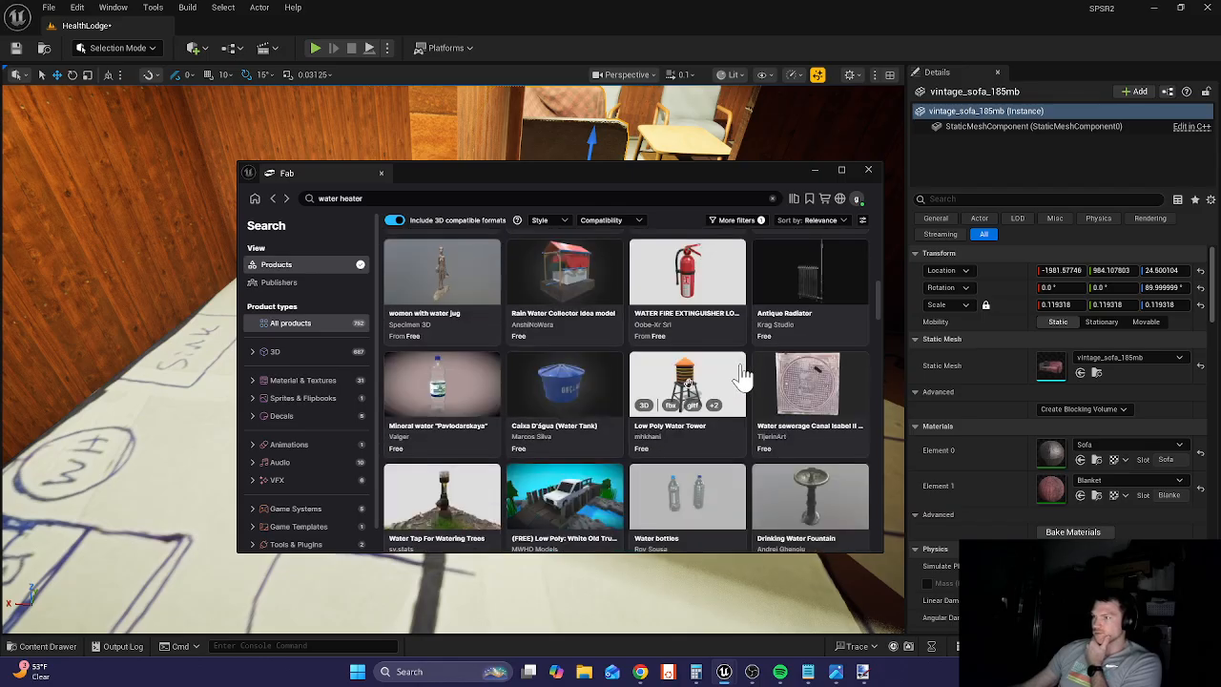
scroll(742, 377, "down", 6)
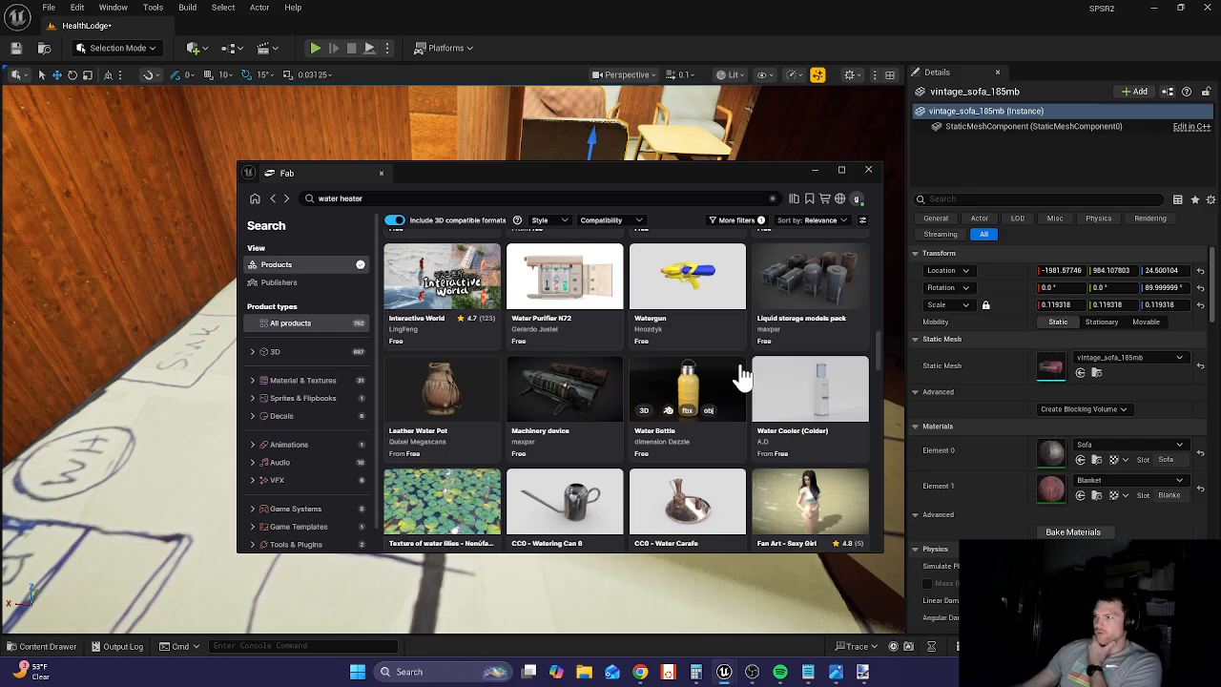
scroll(742, 377, "down", 5)
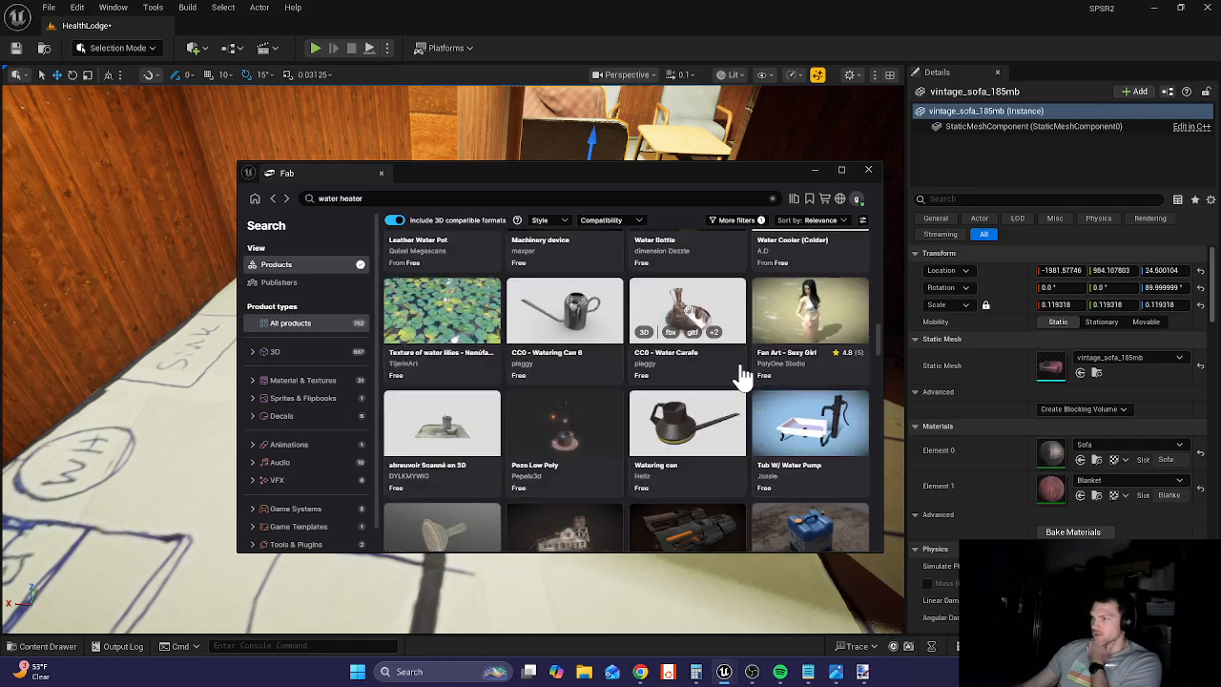
scroll(742, 376, "down", 1)
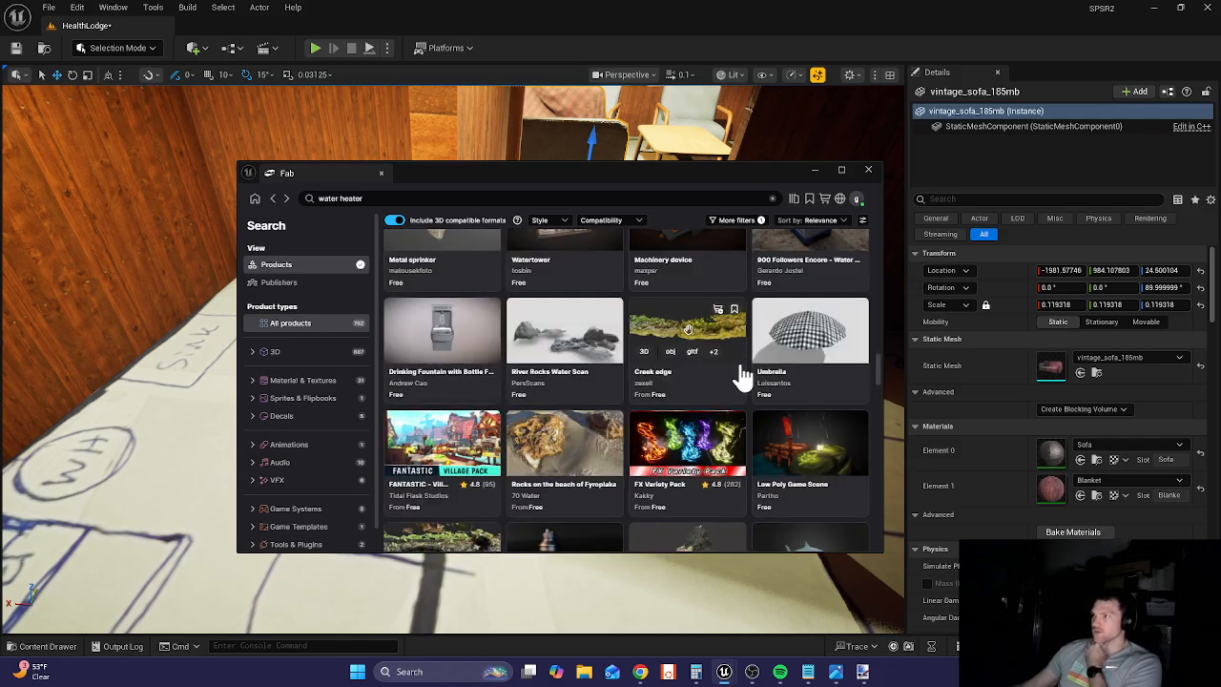
scroll(728, 372, "down", 10)
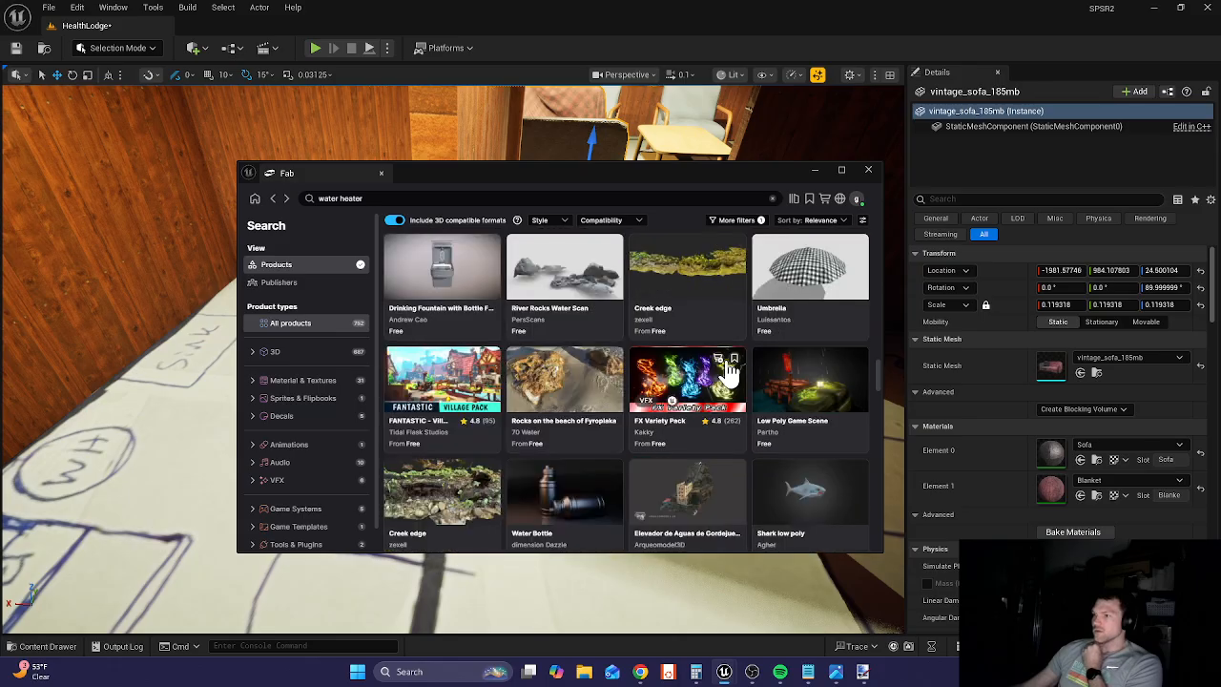
scroll(728, 372, "up", 2)
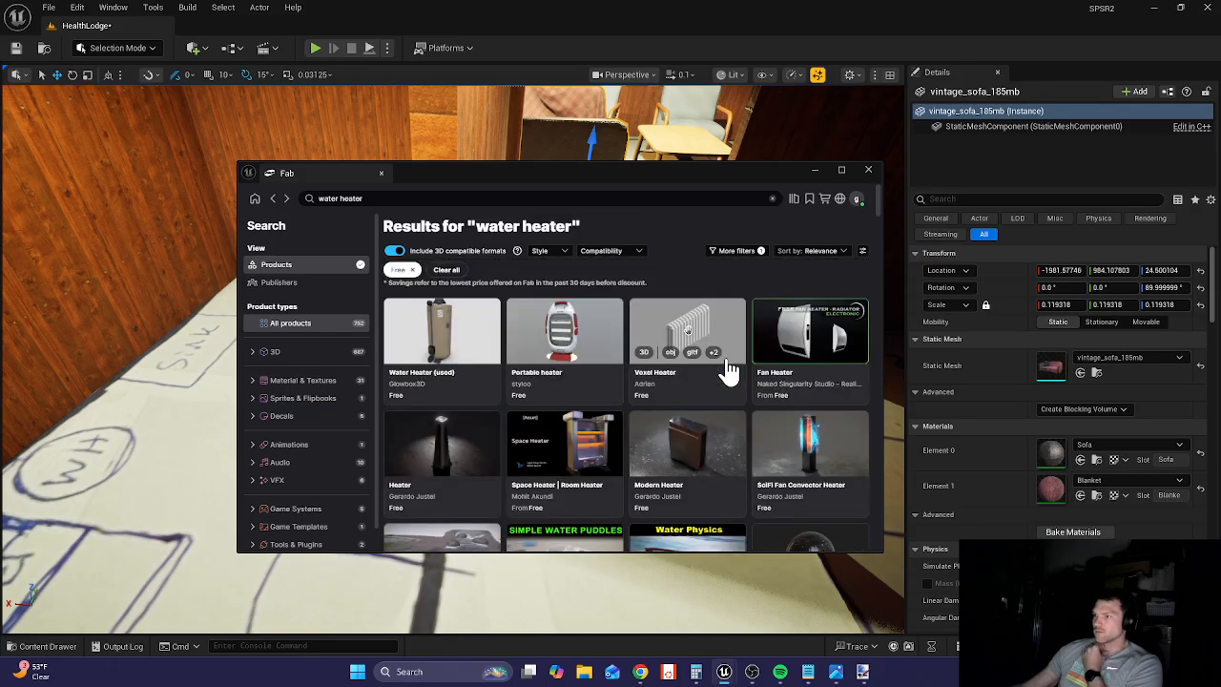
left_click(420, 329)
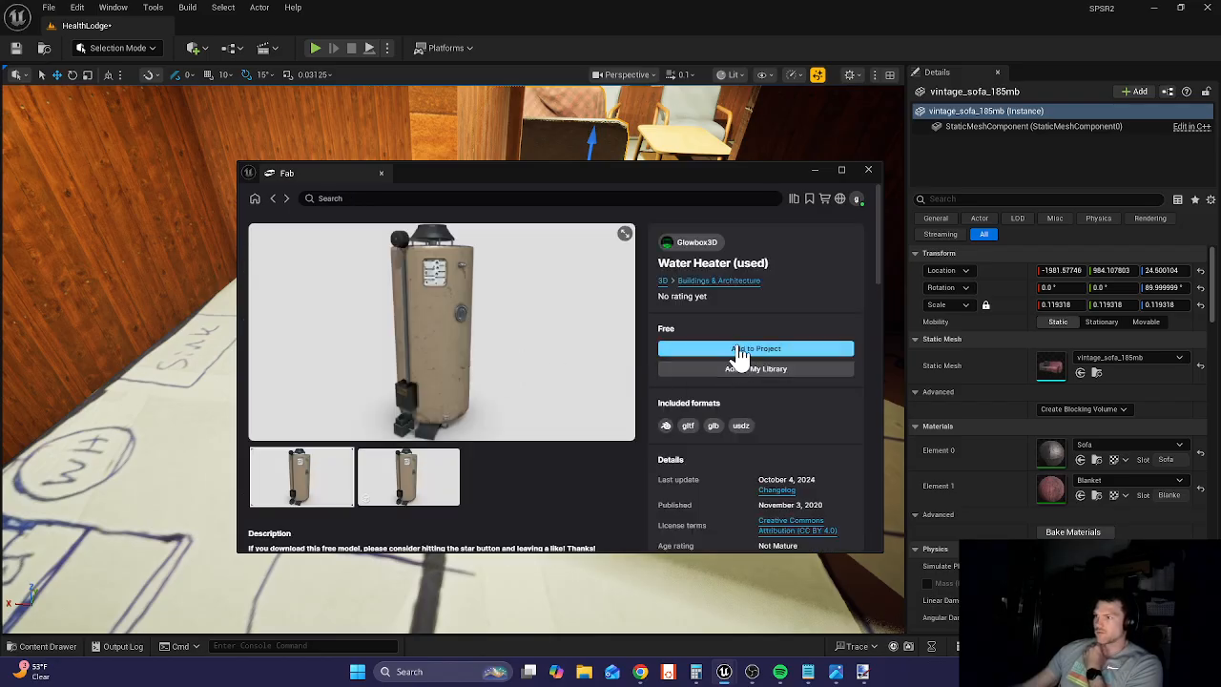
left_click(740, 350)
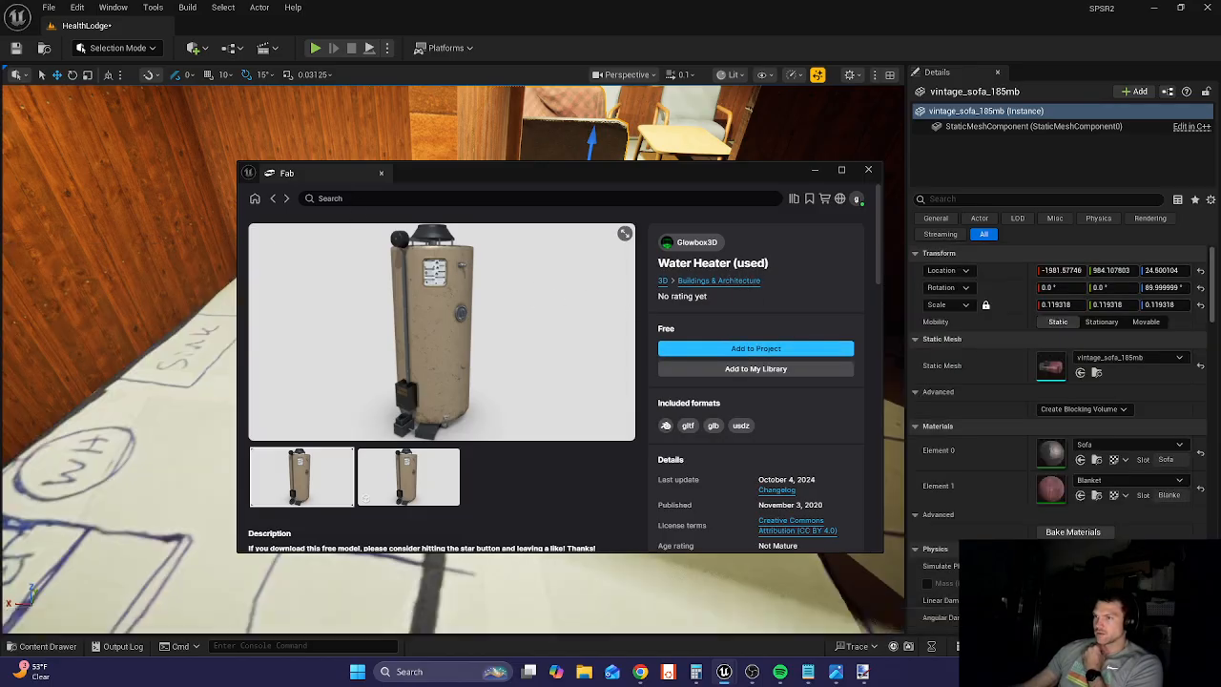
- Search Fab for "toilet" and restrict the results to free products only
left_click(355, 202)
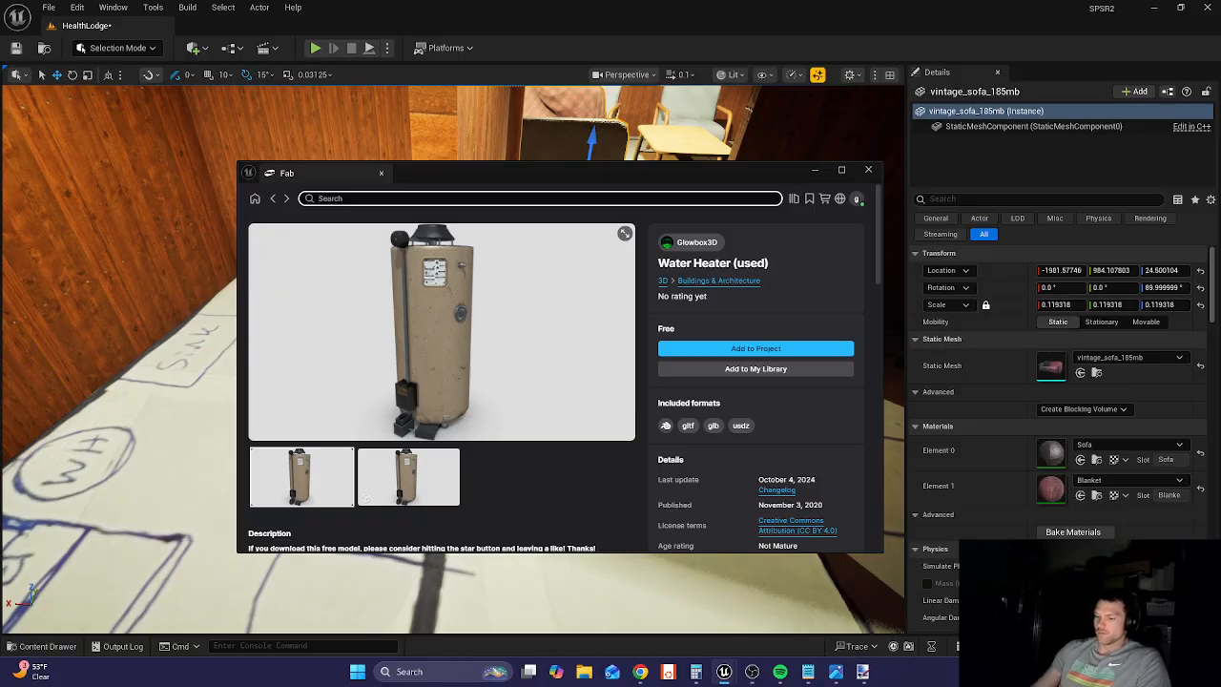
type("toi")
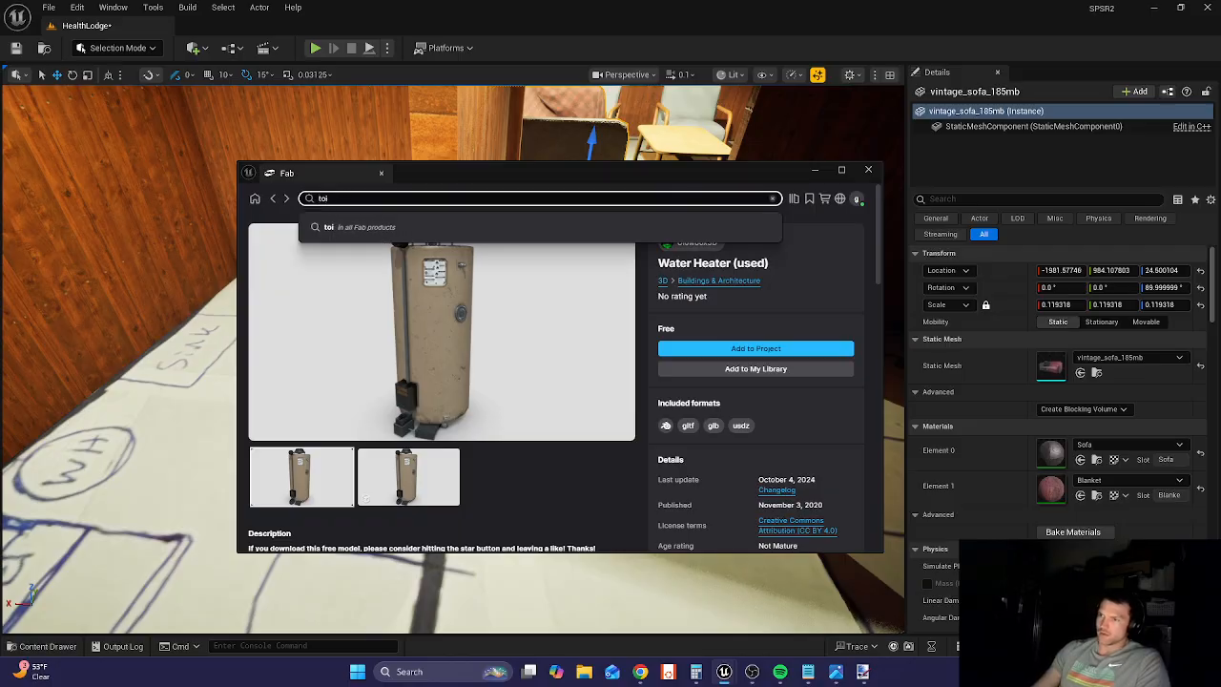
type("ullet")
key("Return")
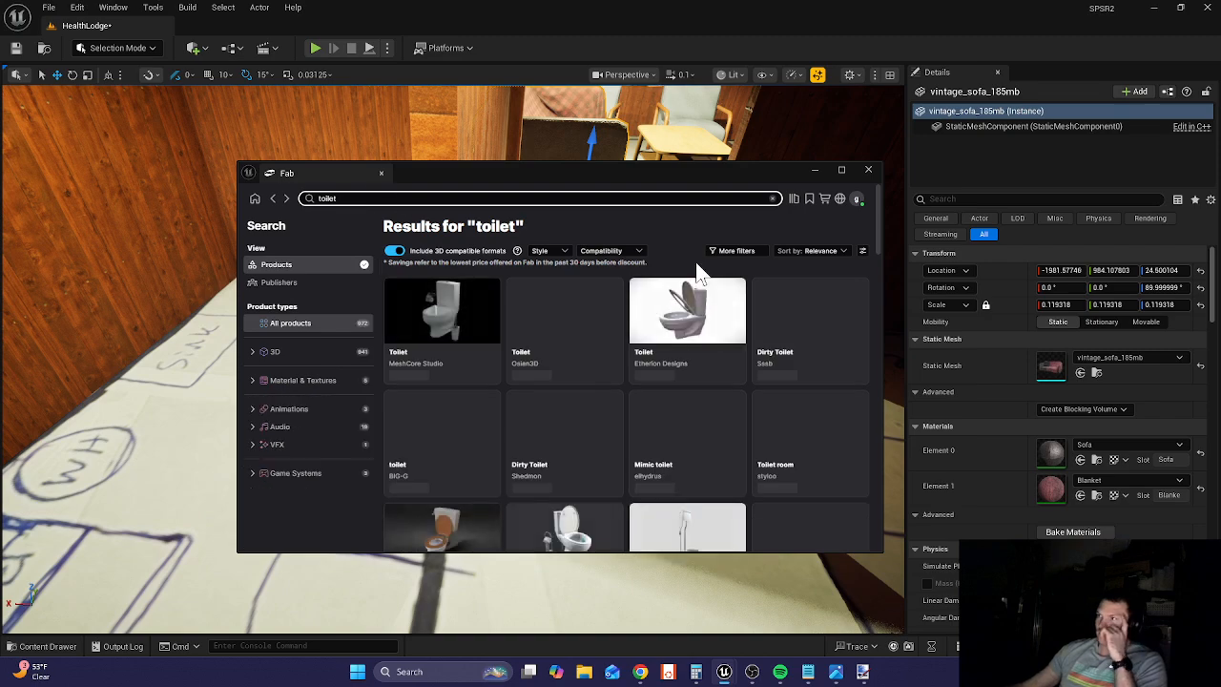
left_click(727, 253)
left_click(666, 245)
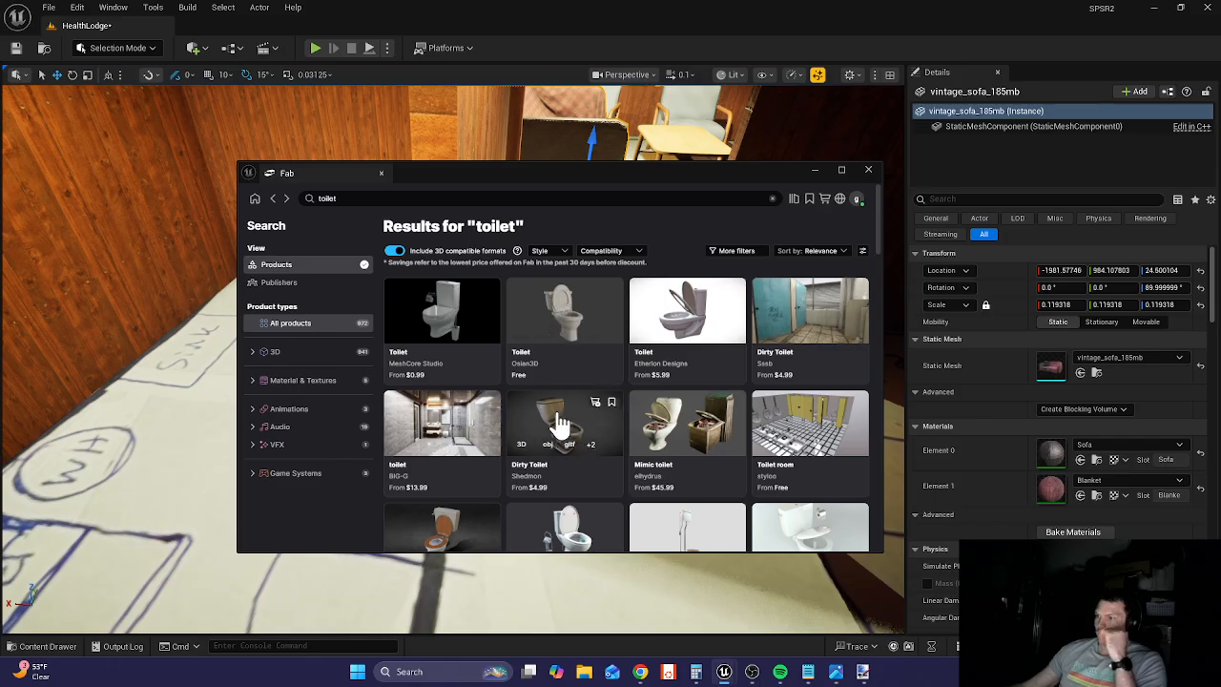
scroll(462, 527, "down", 1)
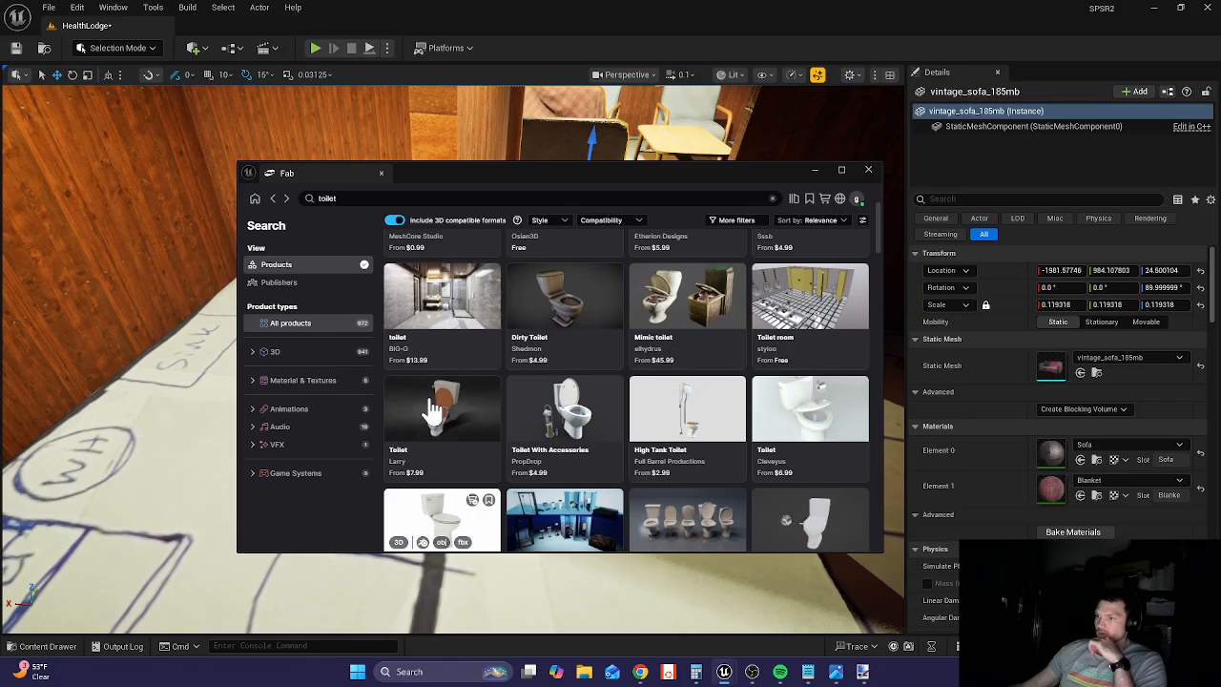
left_click(731, 225)
left_click(679, 324)
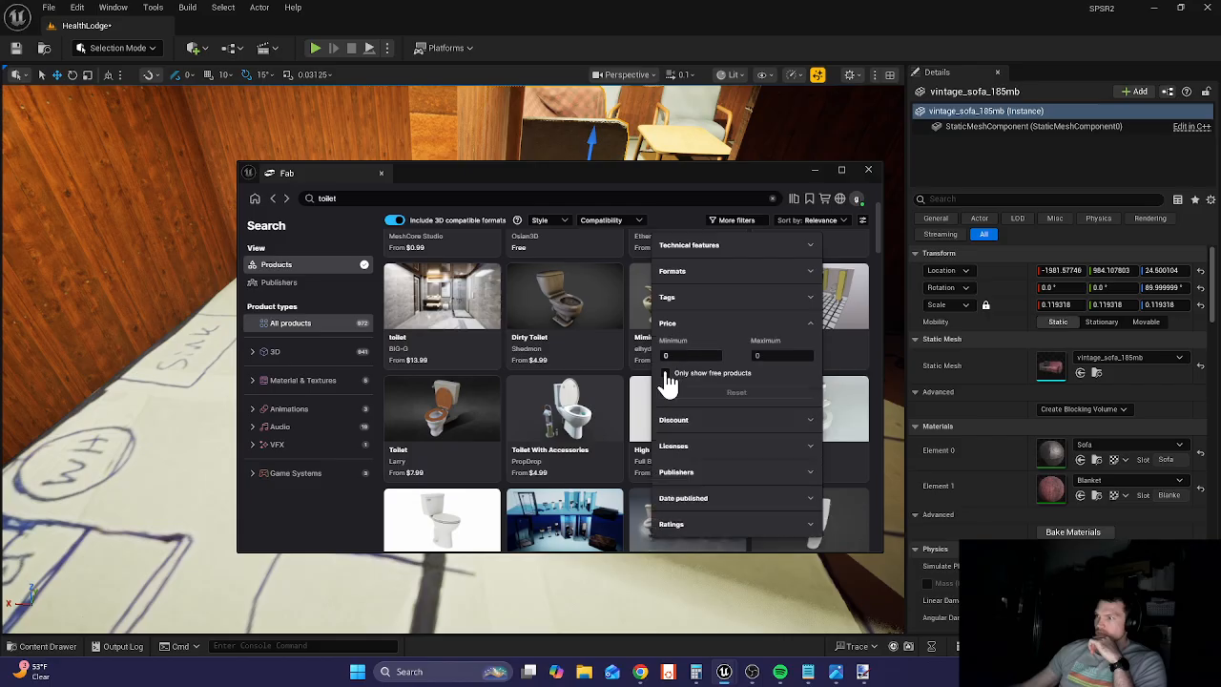
left_click(666, 373)
left_click(666, 215)
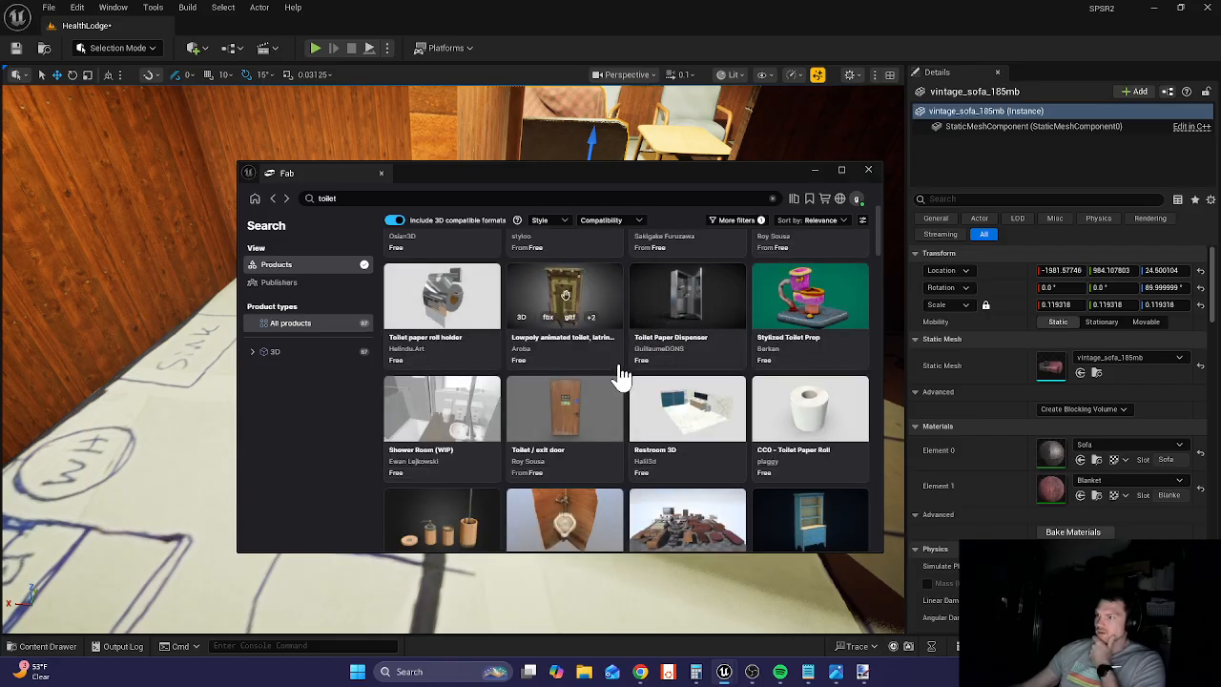
- Look through the free toilet results and open the plain "Toilet" asset's product page
scroll(610, 429, "down", 5)
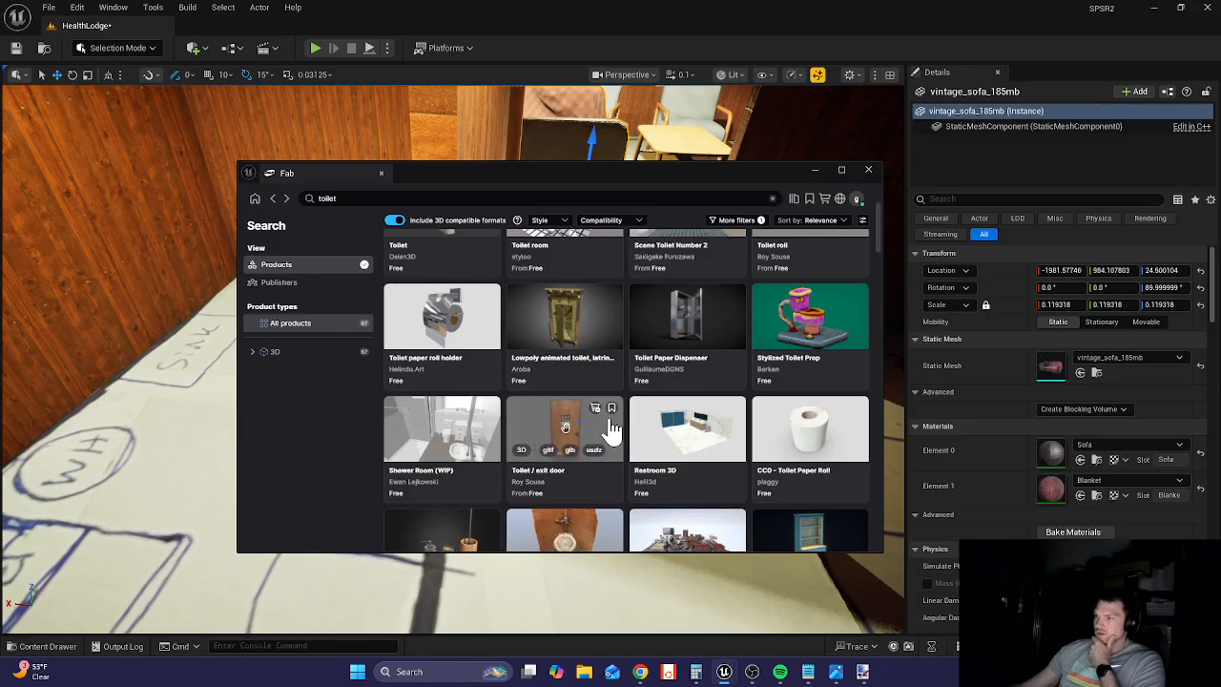
scroll(610, 429, "down", 1)
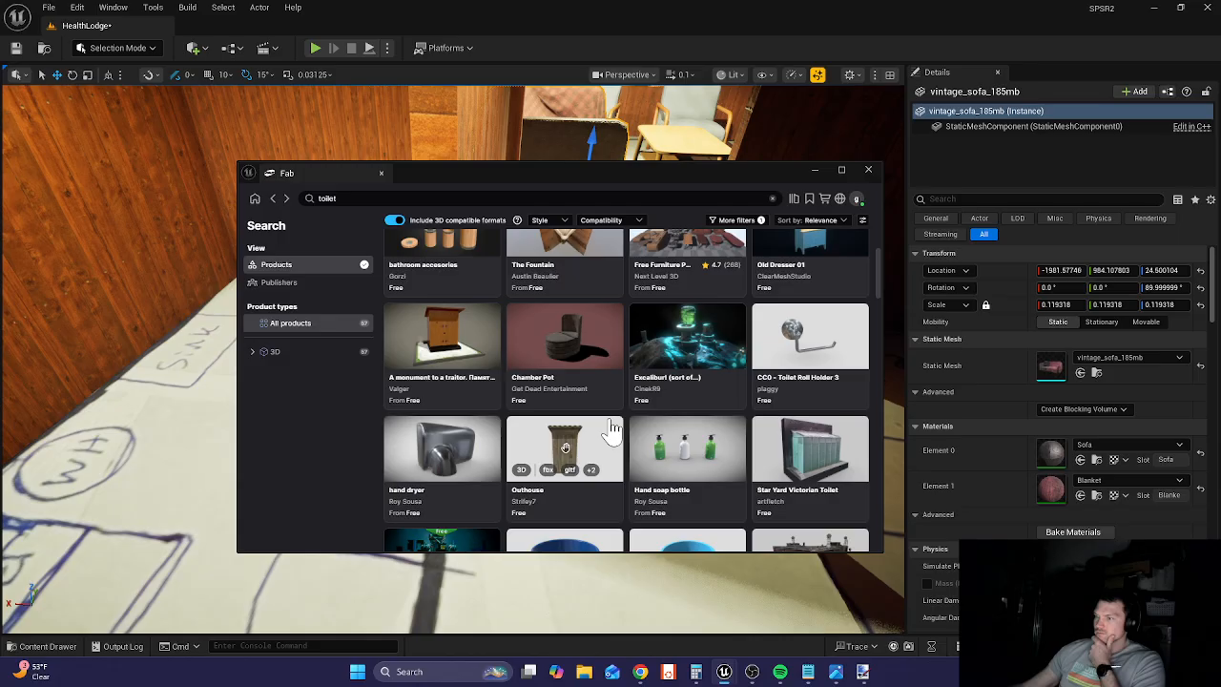
scroll(615, 431, "down", 1)
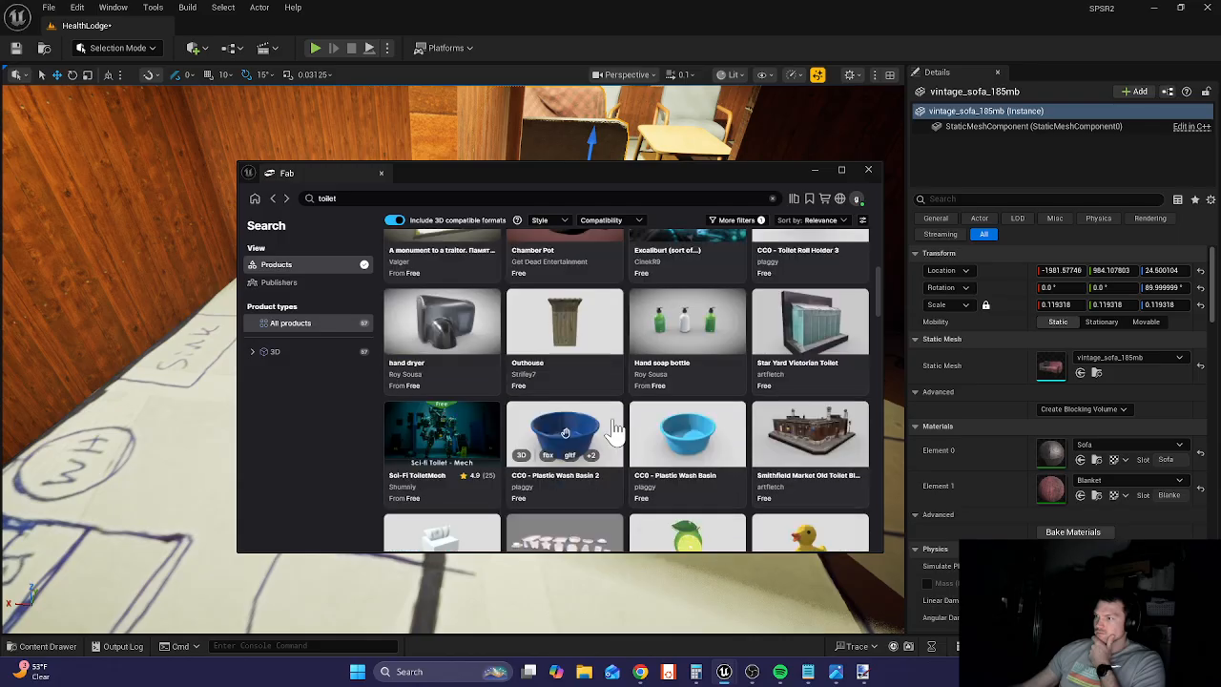
scroll(615, 431, "down", 1)
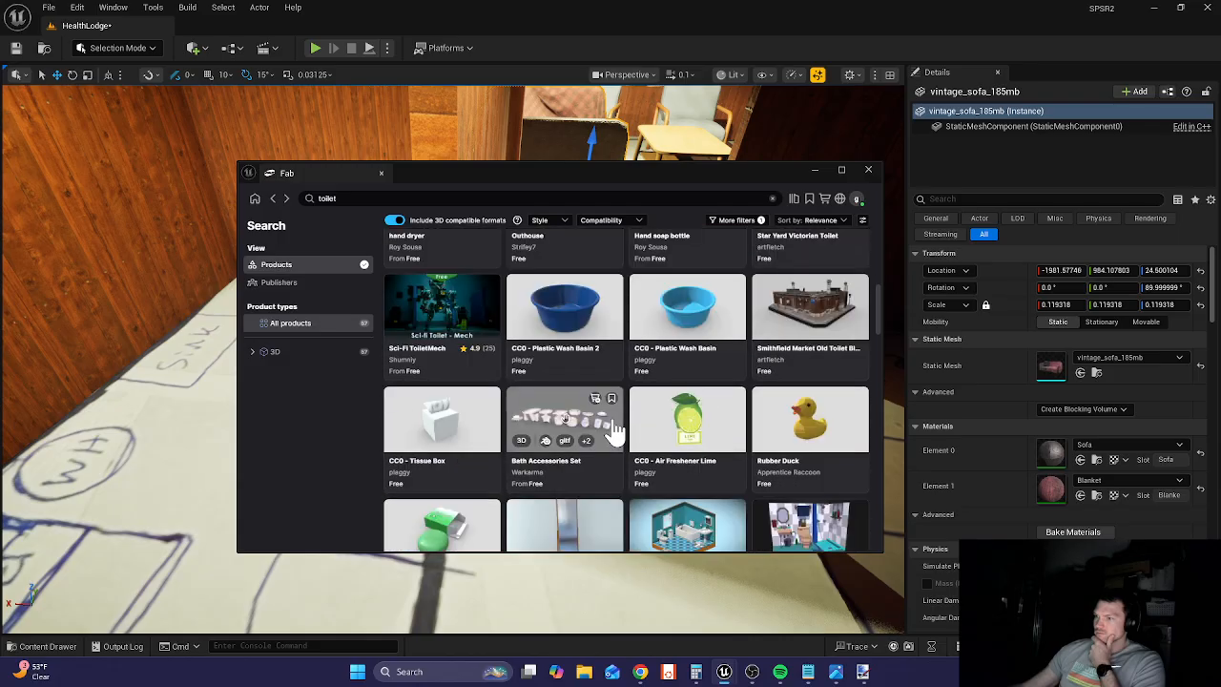
scroll(615, 431, "up", 4)
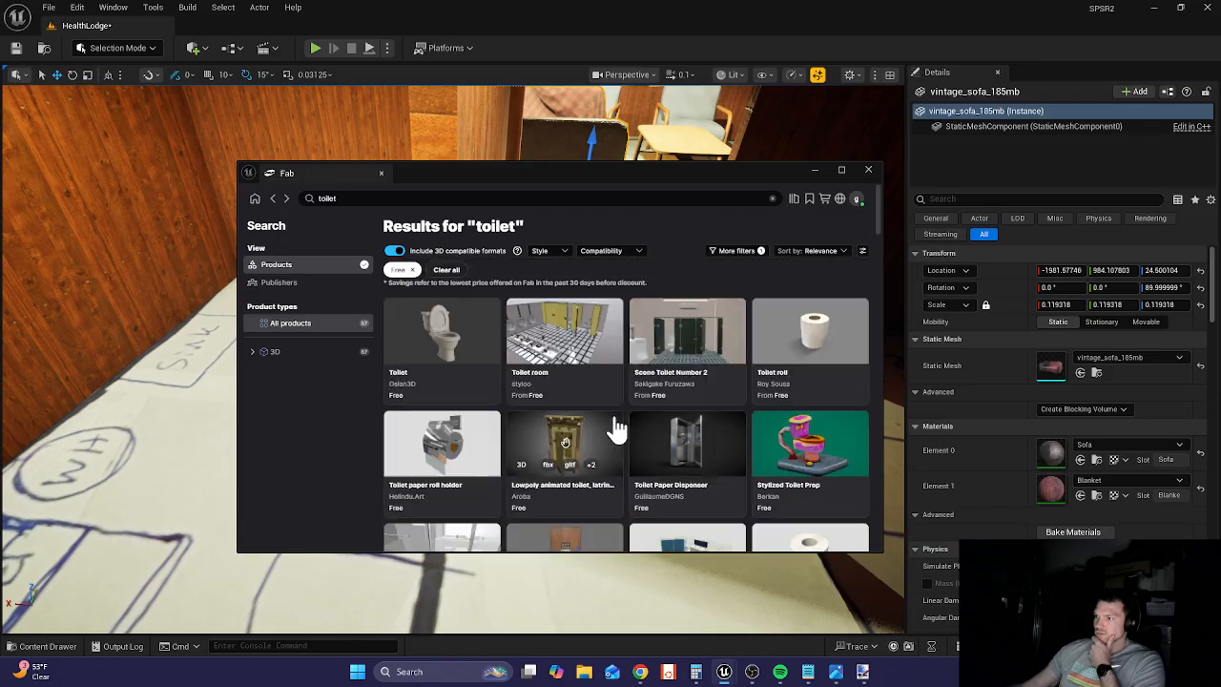
left_click(427, 326)
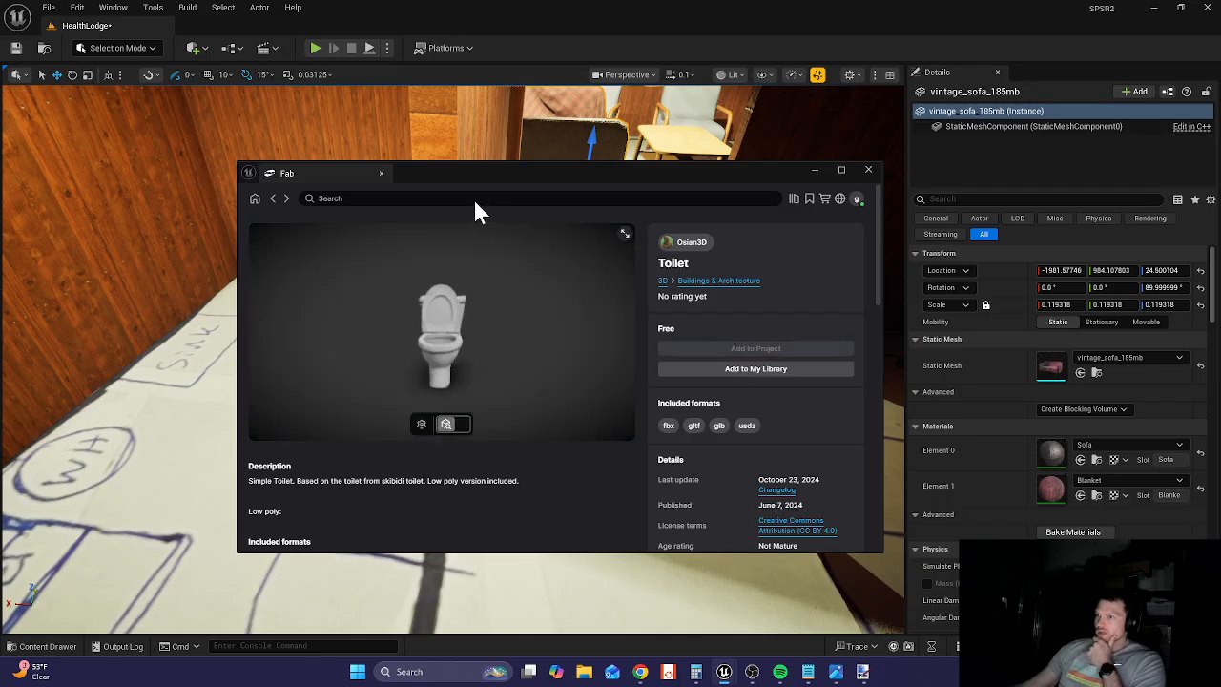
- Search Fab for "shower" and show only the free products
left_click(345, 198)
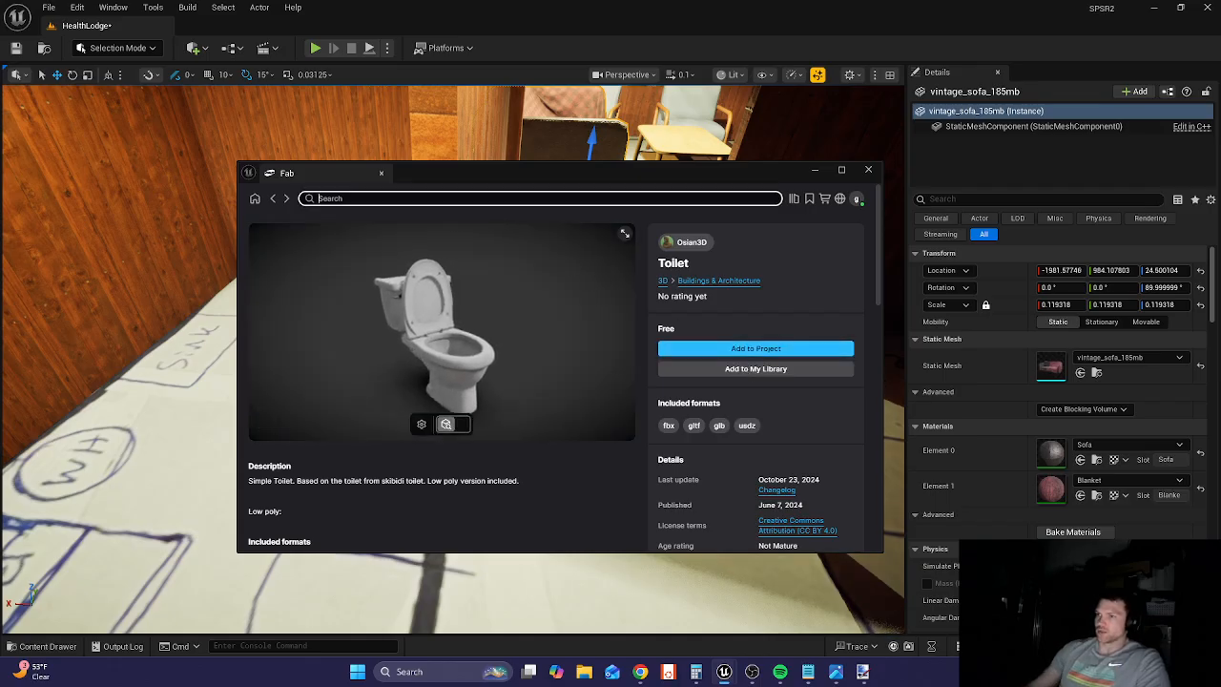
type("s")
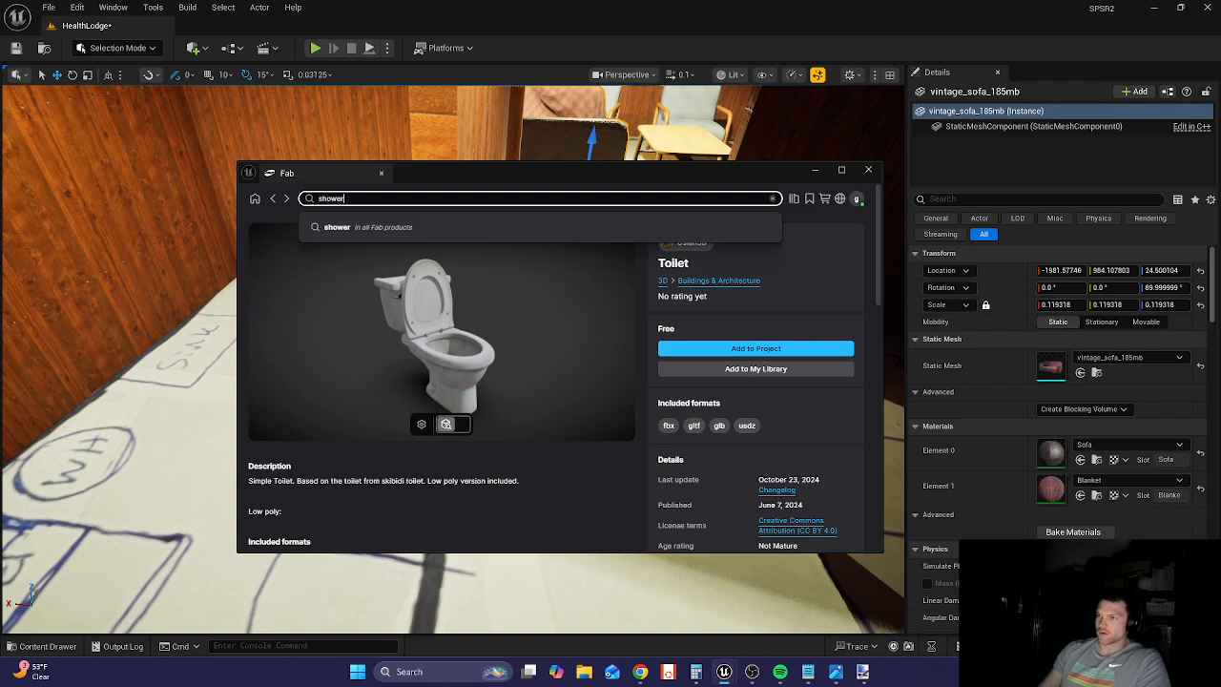
type("hower")
key("Return")
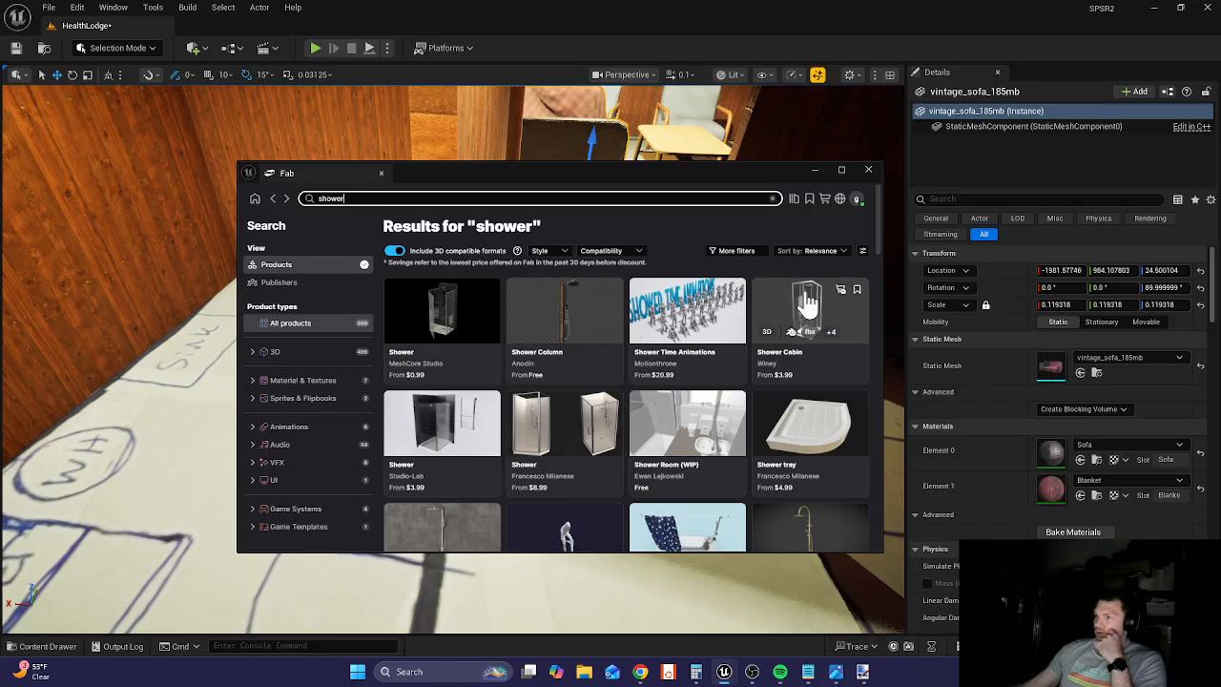
left_click(737, 254)
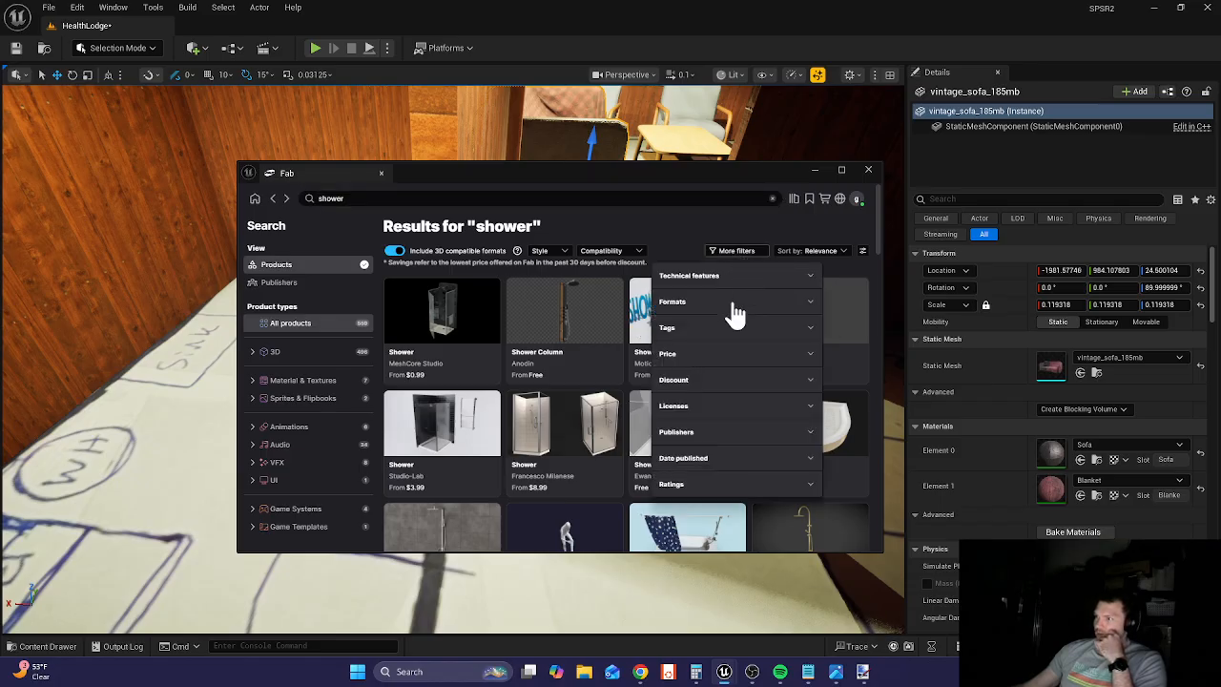
left_click(686, 357)
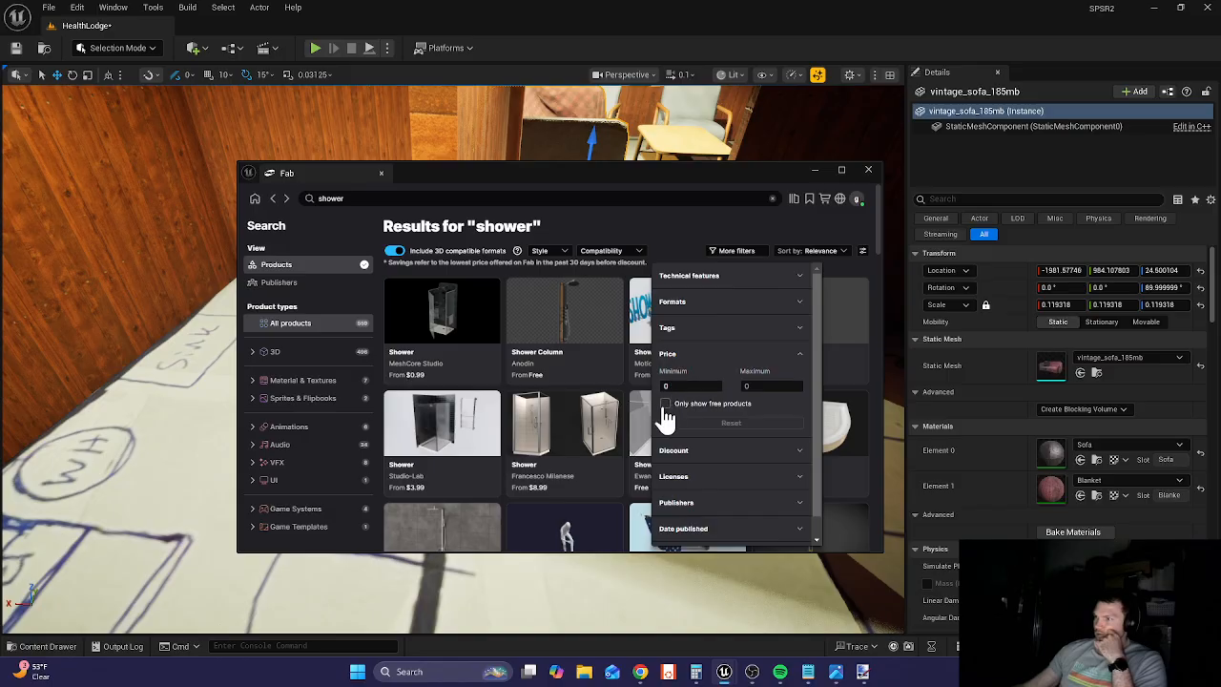
left_click(665, 406)
left_click(677, 230)
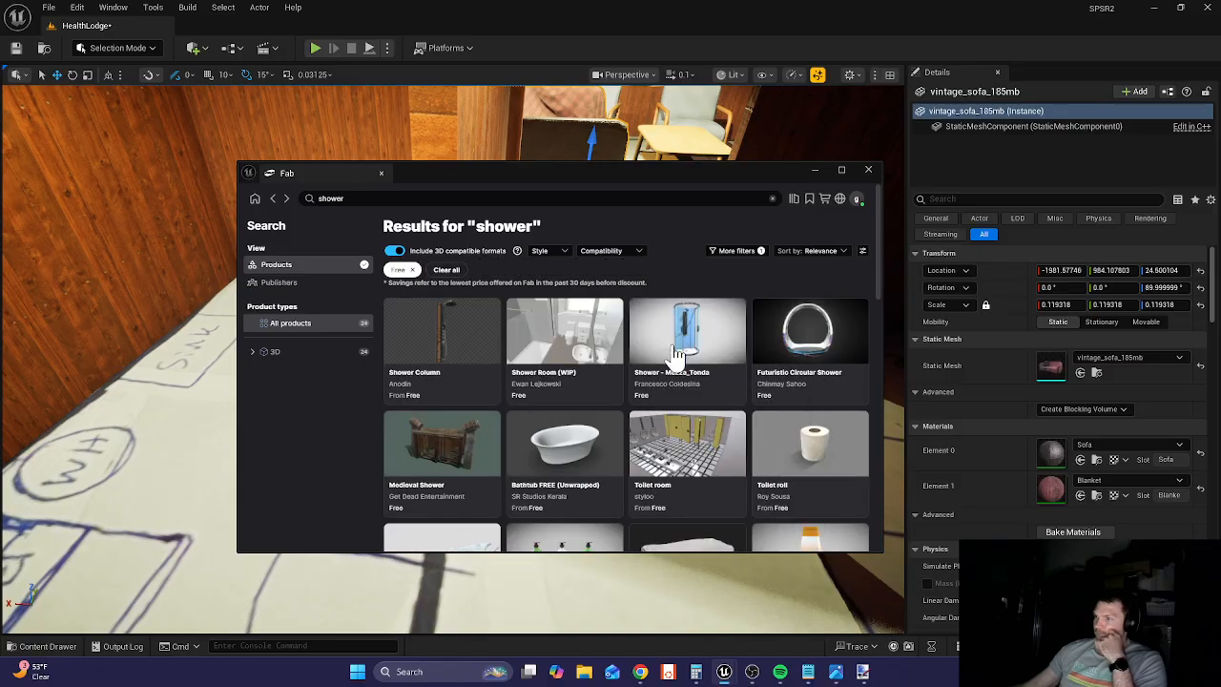
- Look through the free shower results, open "Shower - Mezza_Tonda" and add it to the project
scroll(625, 401, "down", 2)
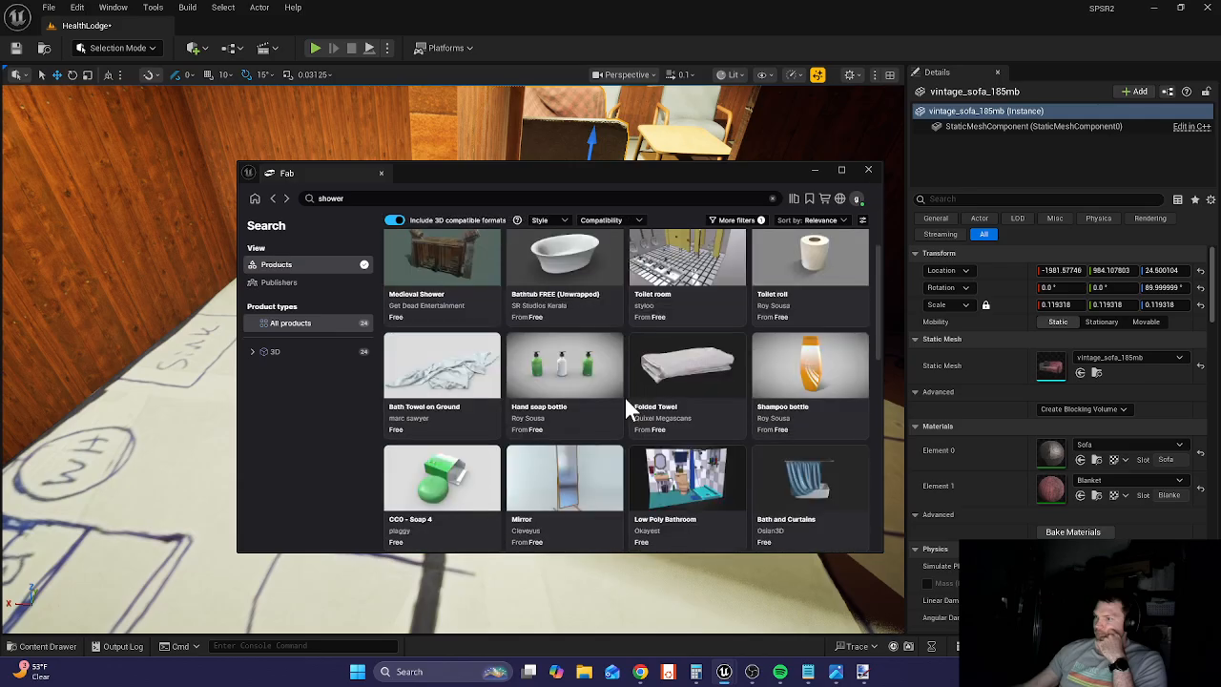
scroll(627, 407, "down", 2)
scroll(627, 403, "down", 2)
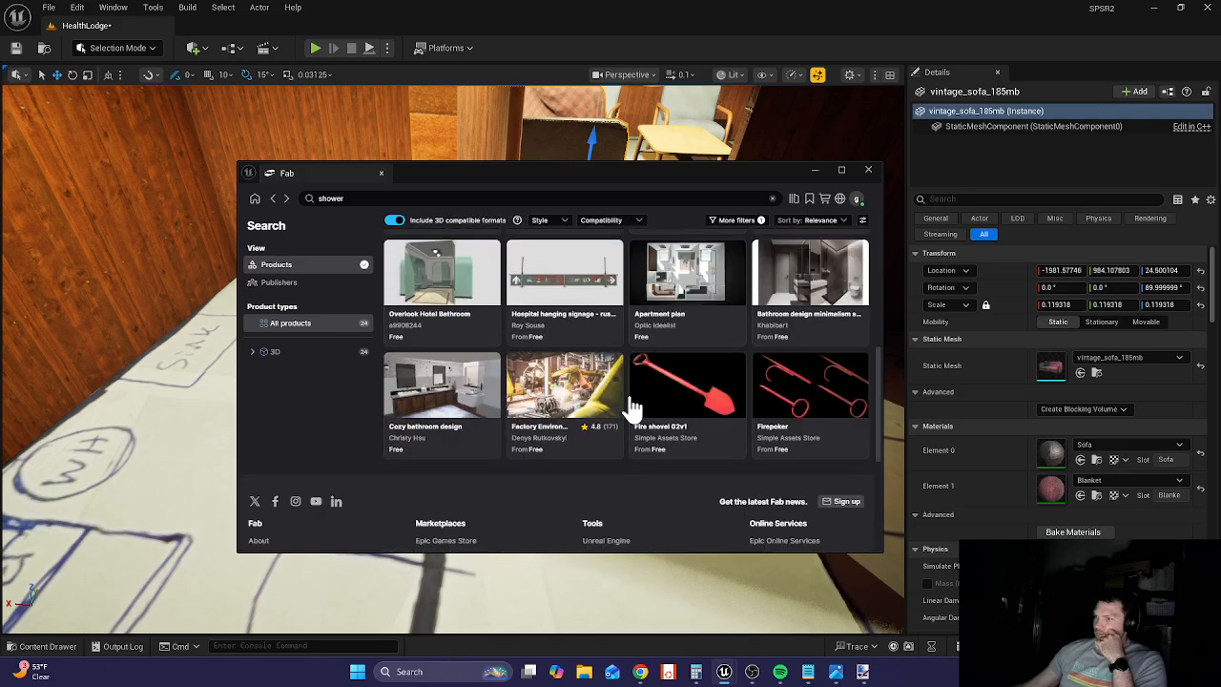
scroll(629, 404, "up", 6)
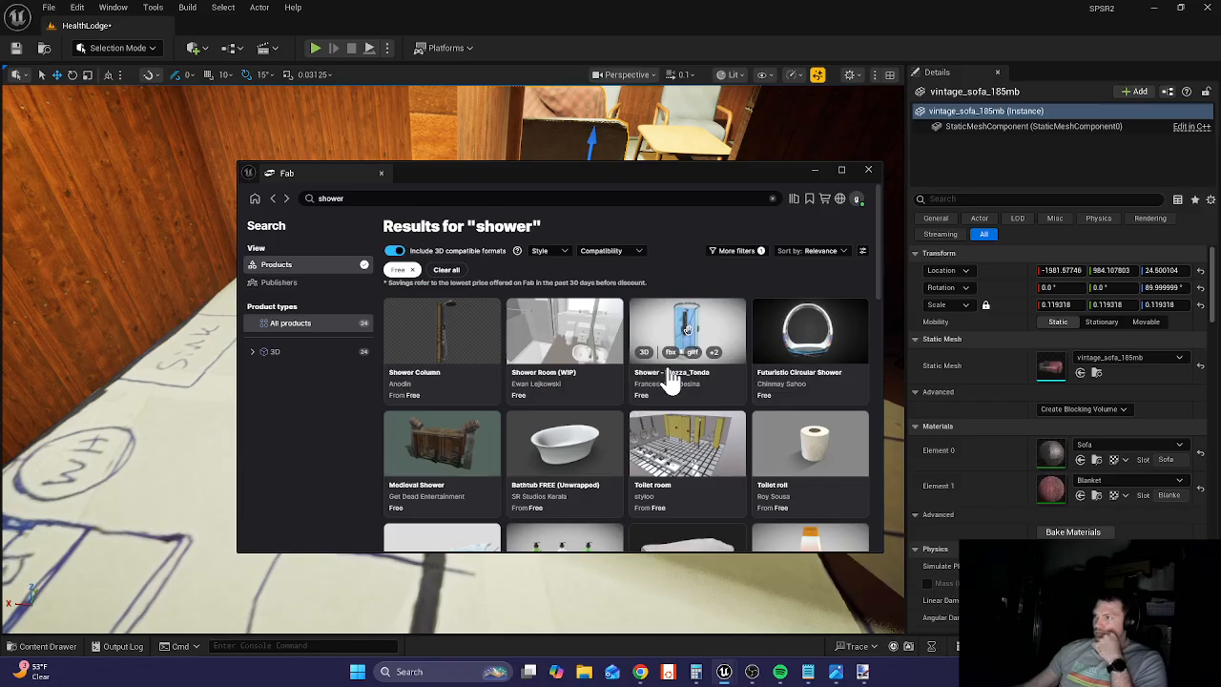
left_click(652, 318)
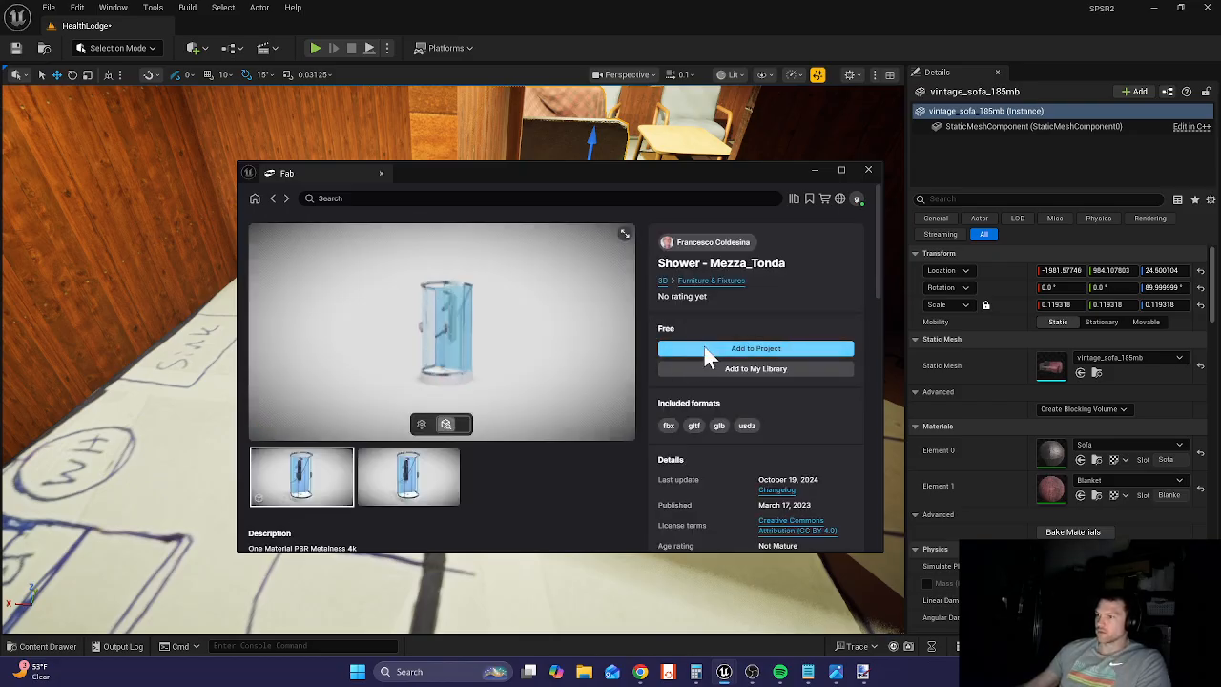
left_click(707, 358)
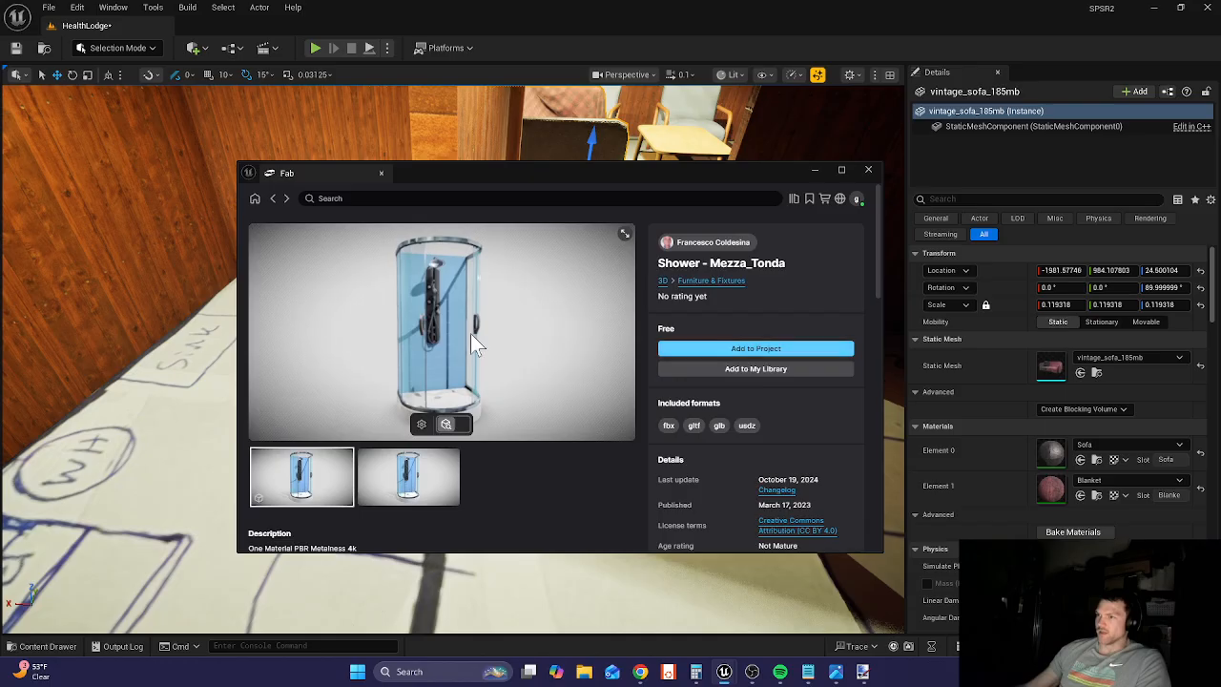
- Look through the rest of the free shower results on Fab and close the Fab window
left_click(273, 201)
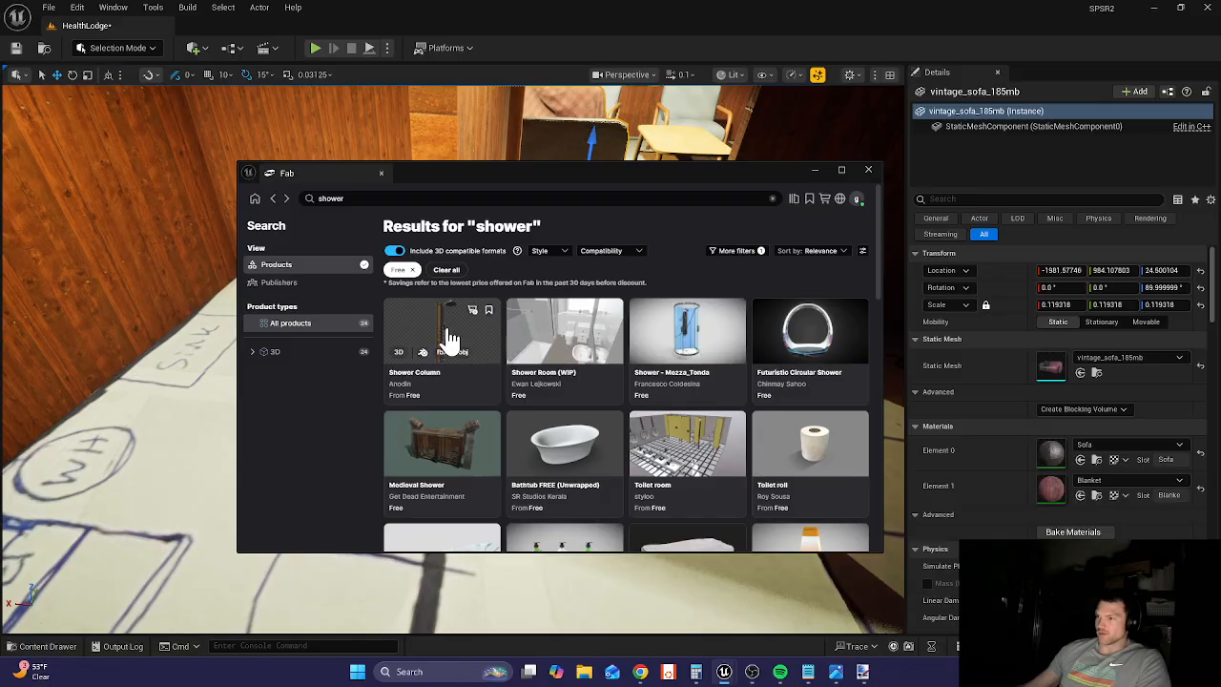
scroll(570, 420, "down", 5)
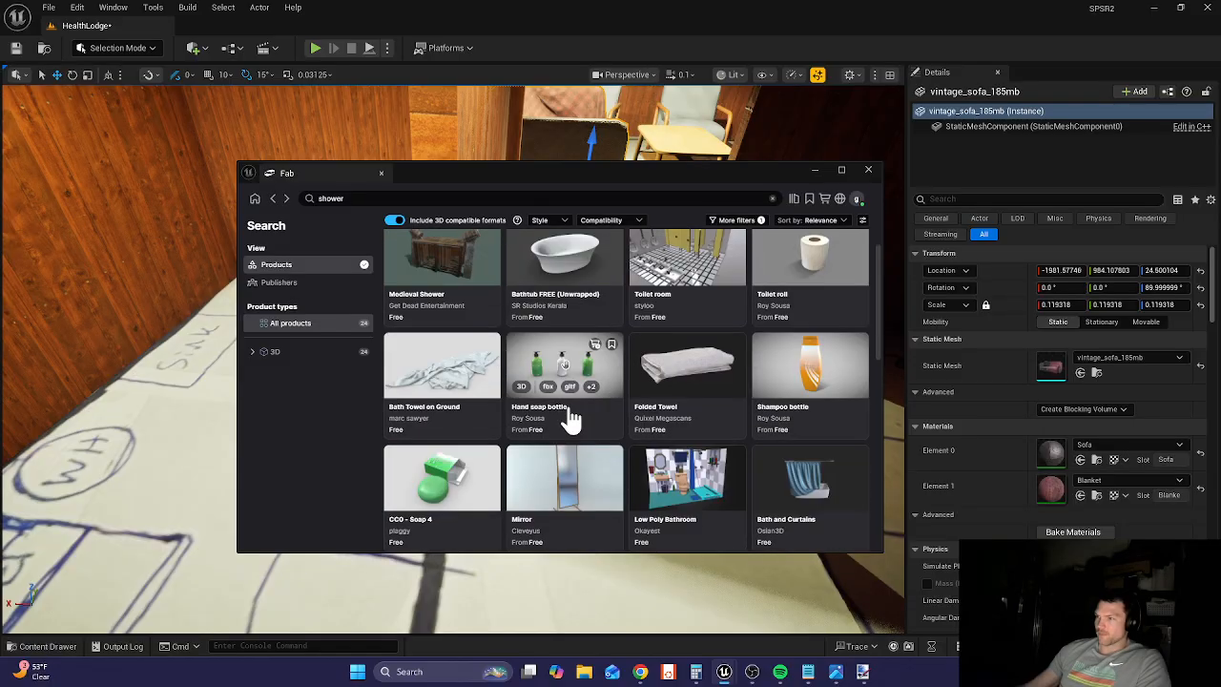
scroll(570, 418, "down", 10)
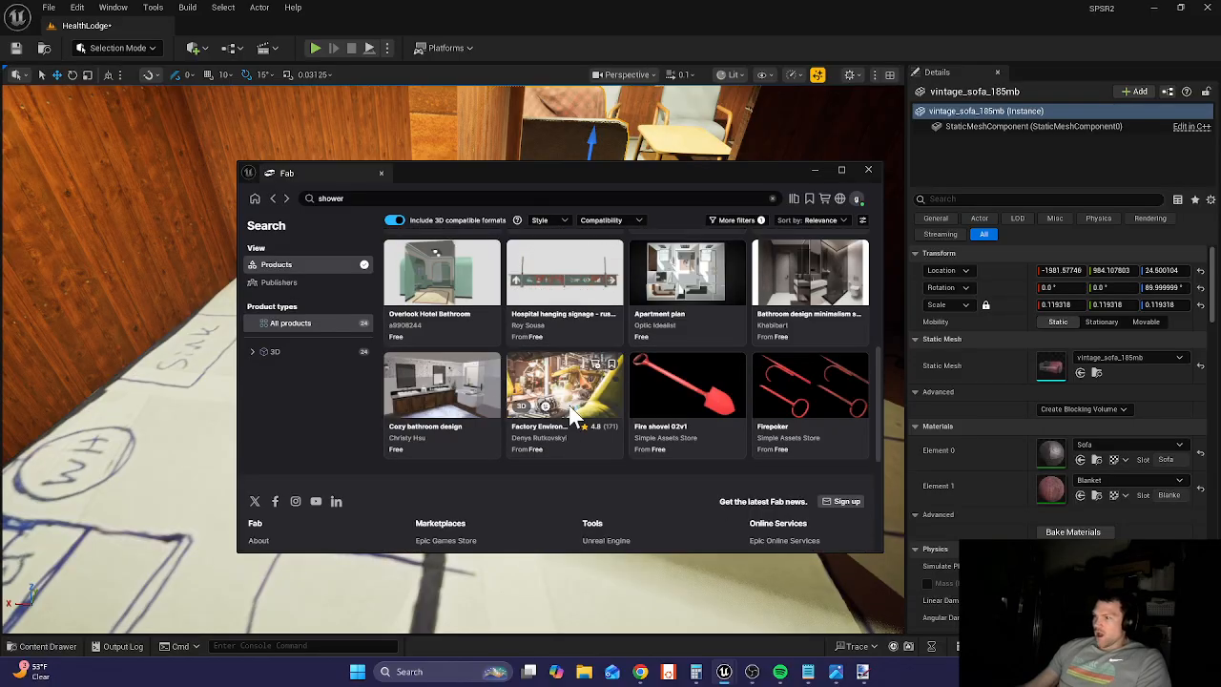
scroll(567, 401, "up", 12)
left_click(869, 169)
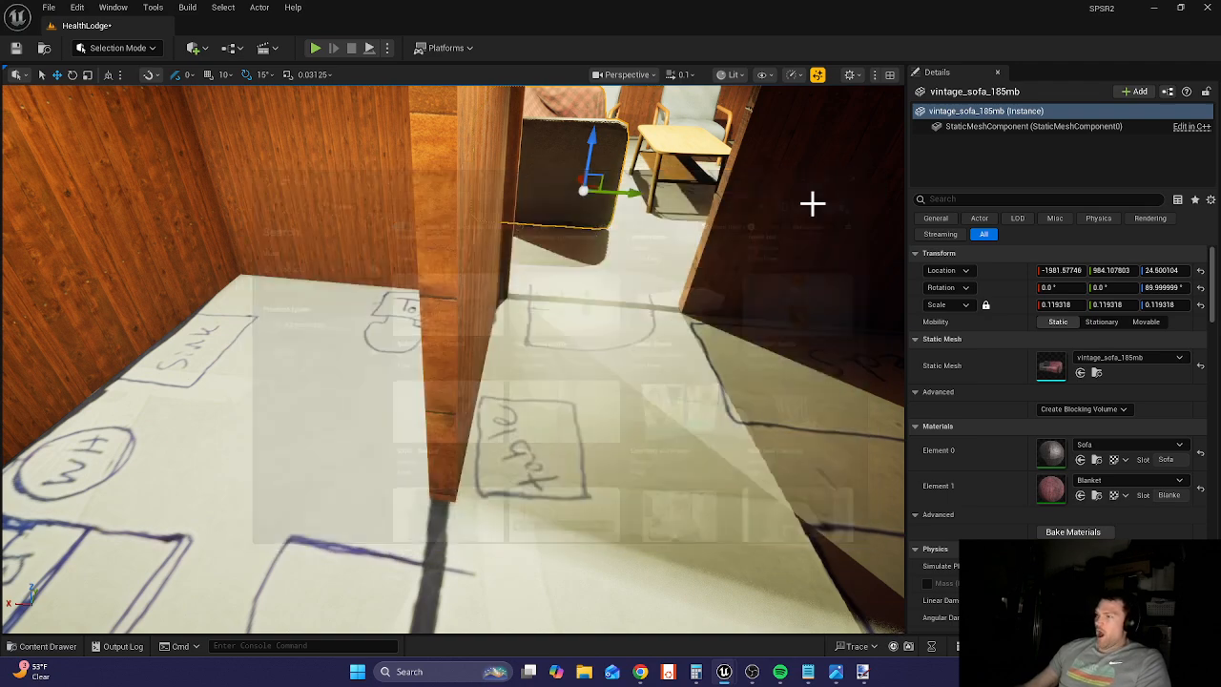
right_click_drag(591, 350, 622, 360)
right_click_drag(355, 533, 539, 353)
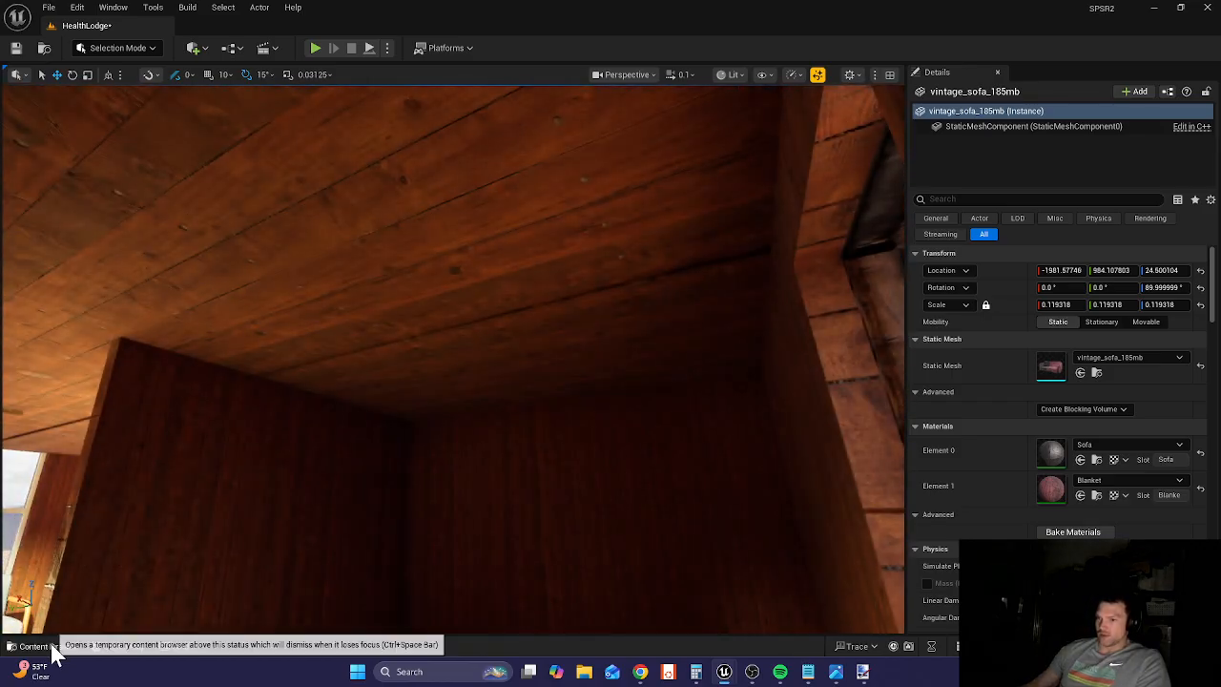
left_click(38, 648)
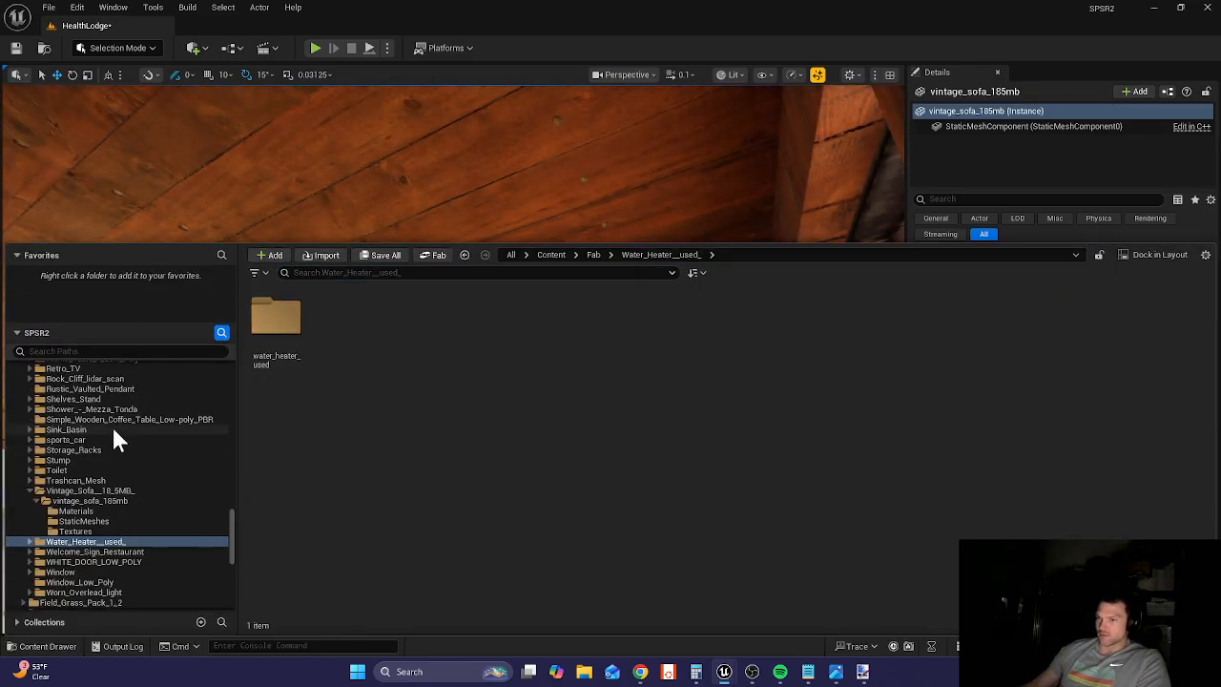
scroll(111, 424, "up", 4)
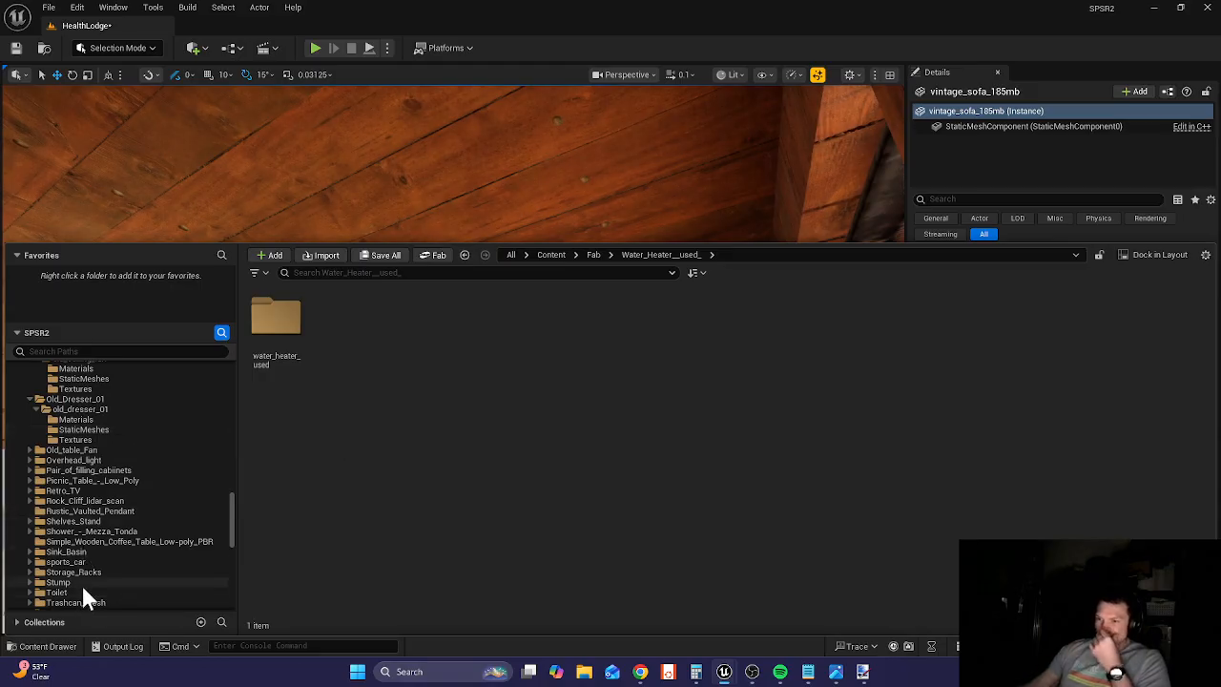
scroll(87, 523, "up", 5)
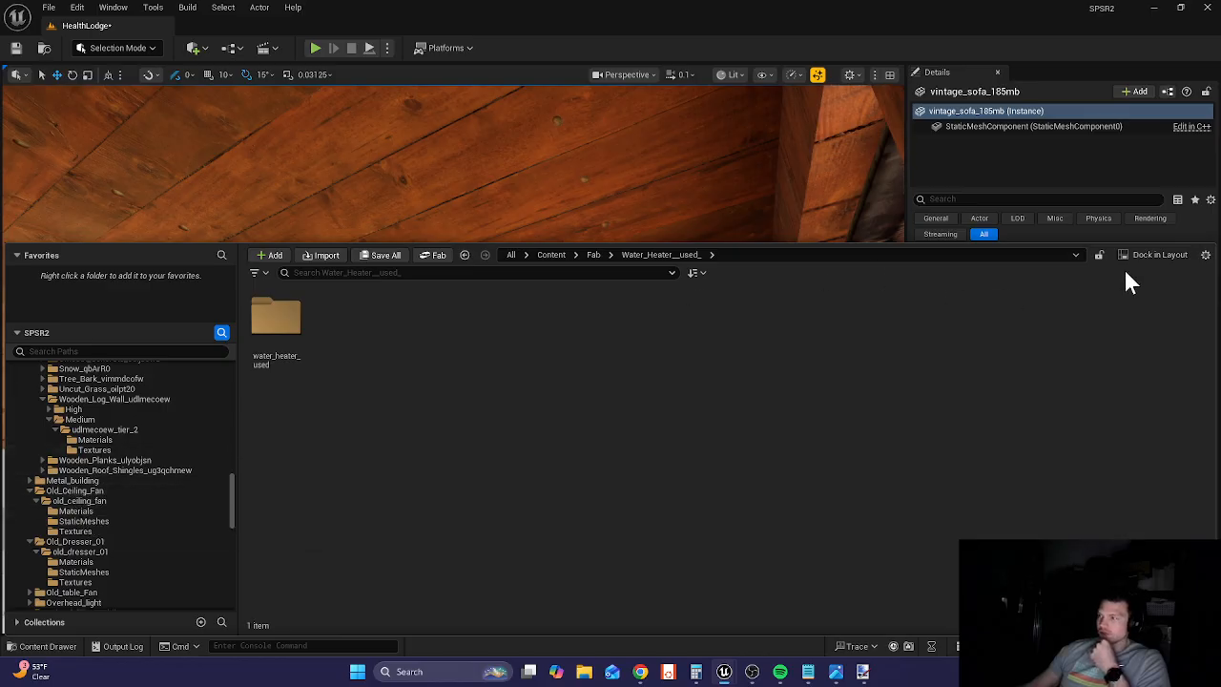
left_click(795, 210)
- Duplicate the living room's ceiling fan together with its spot light and place the copies on the bunk room ceiling
right_click_drag(616, 234, 480, 234)
key("w")
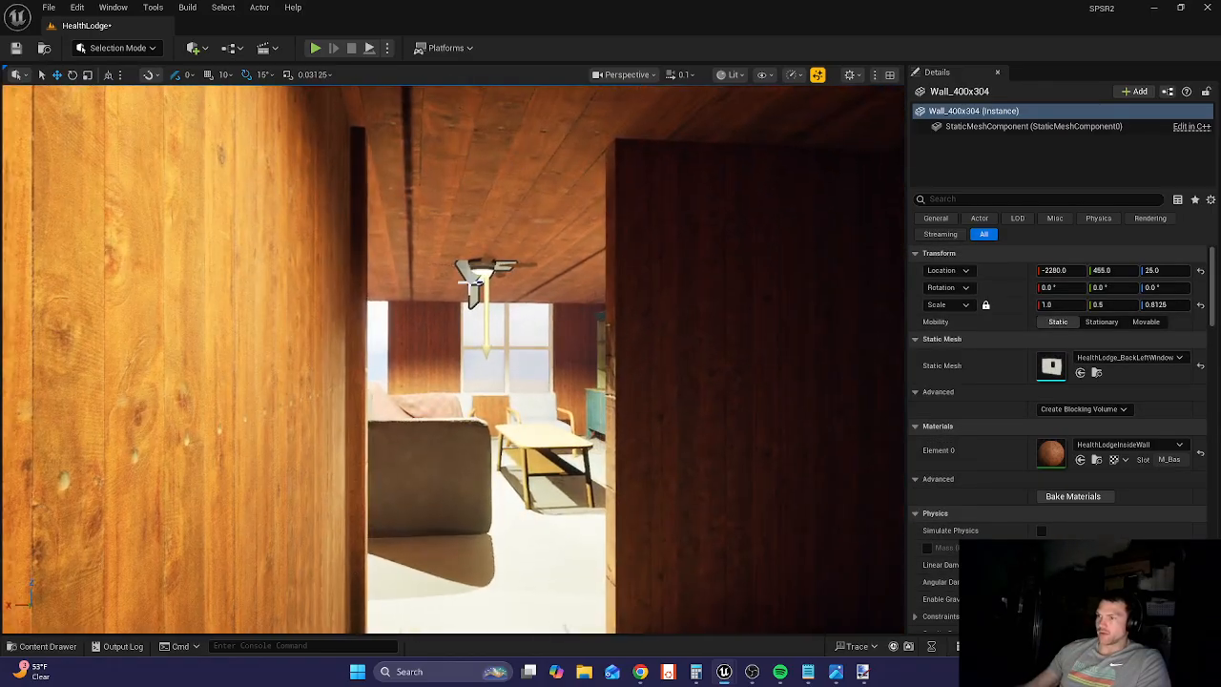
left_click(468, 273)
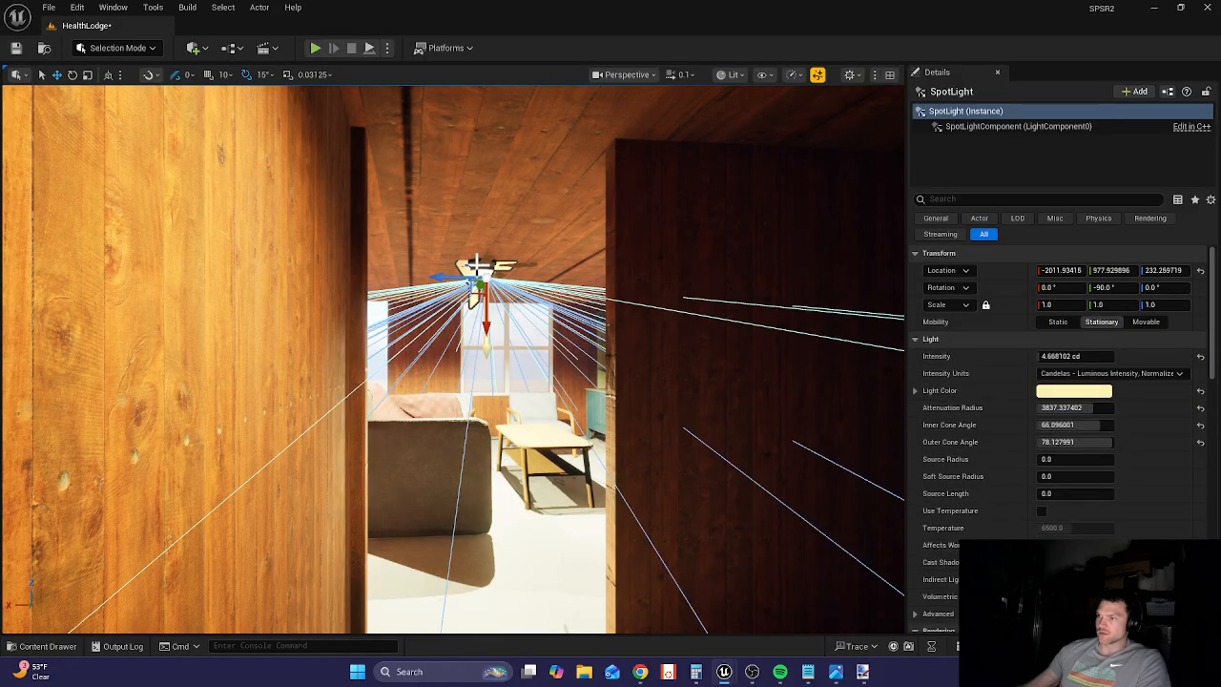
left_click(476, 264, "ctrl")
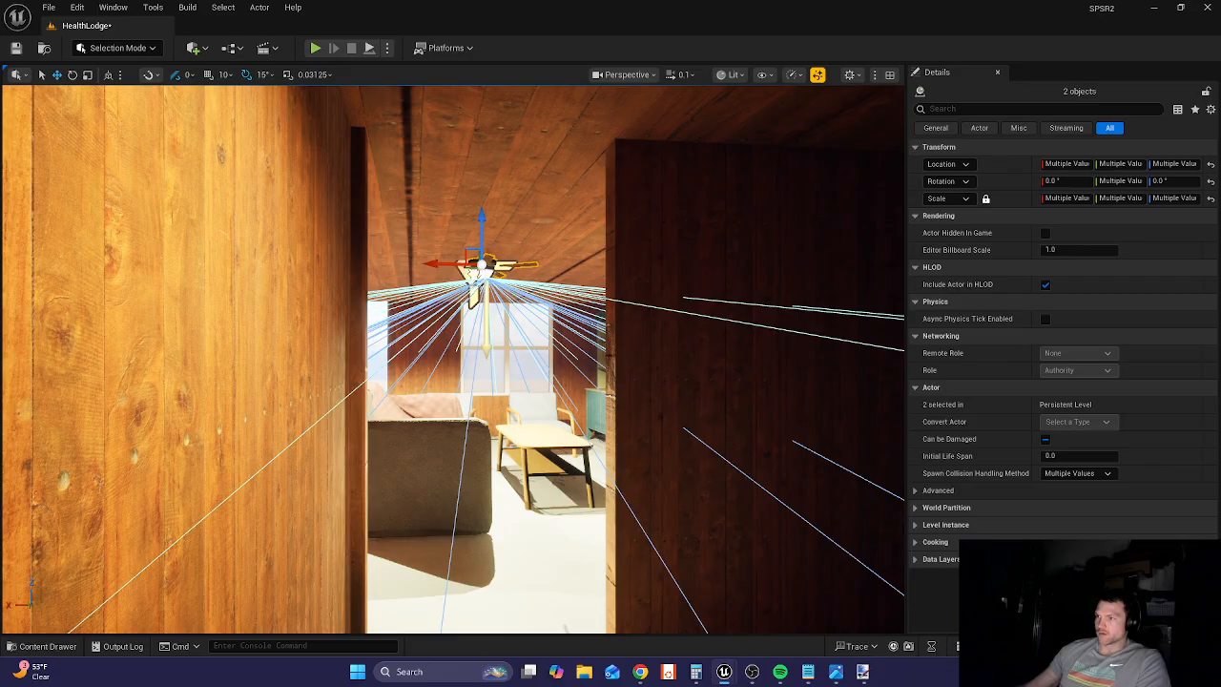
left_click_drag(474, 273, 604, 287, "alt")
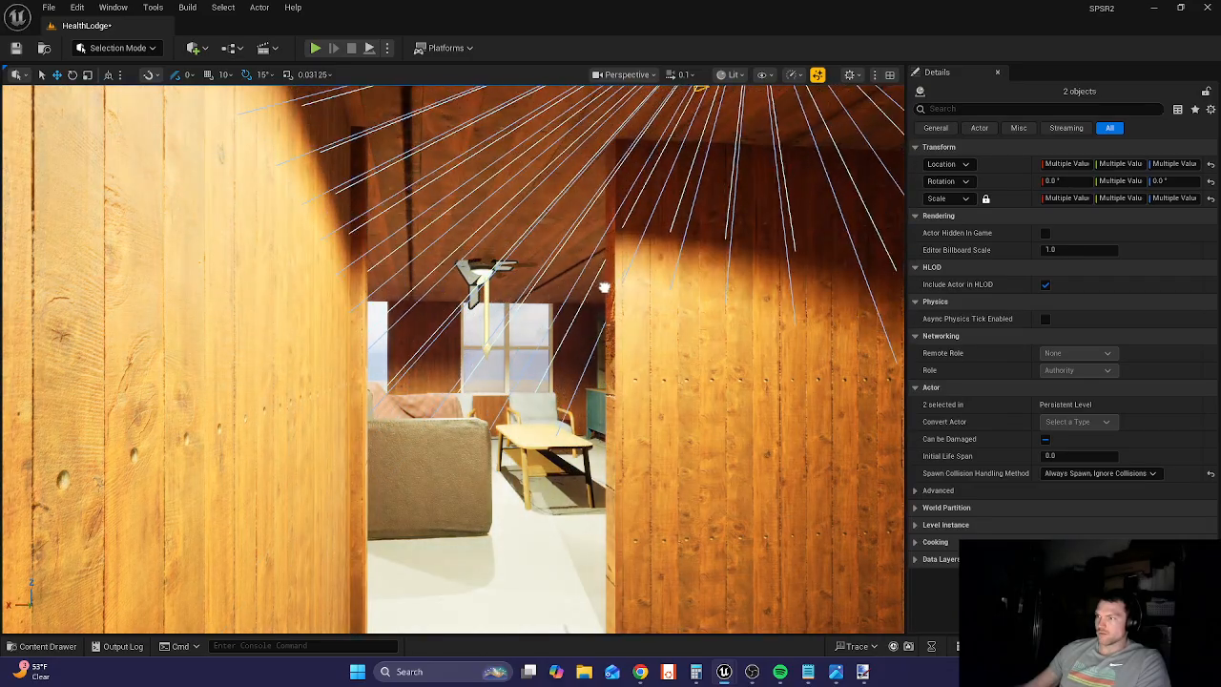
right_click_drag(610, 320, 672, 210)
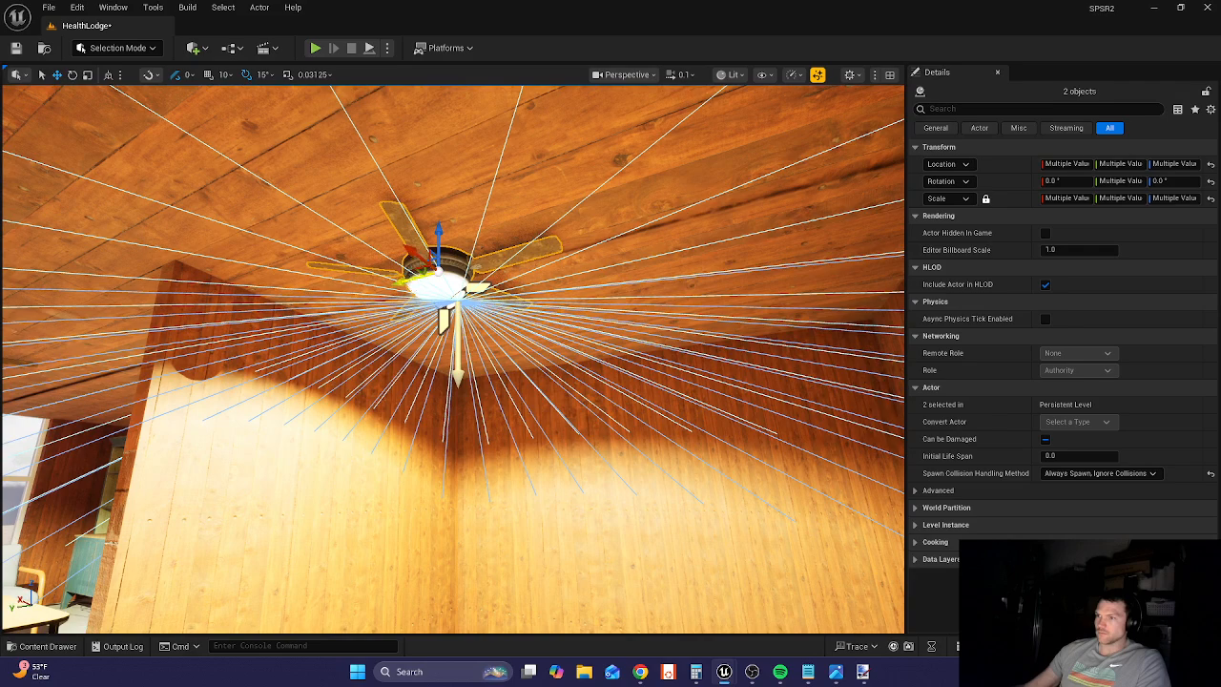
mouse_move(572, 324)
right_mouse_down()
mouse_move(497, 351)
mouse_move(572, 377)
mouse_move(534, 336)
mouse_move(477, 349)
right_mouse_up()
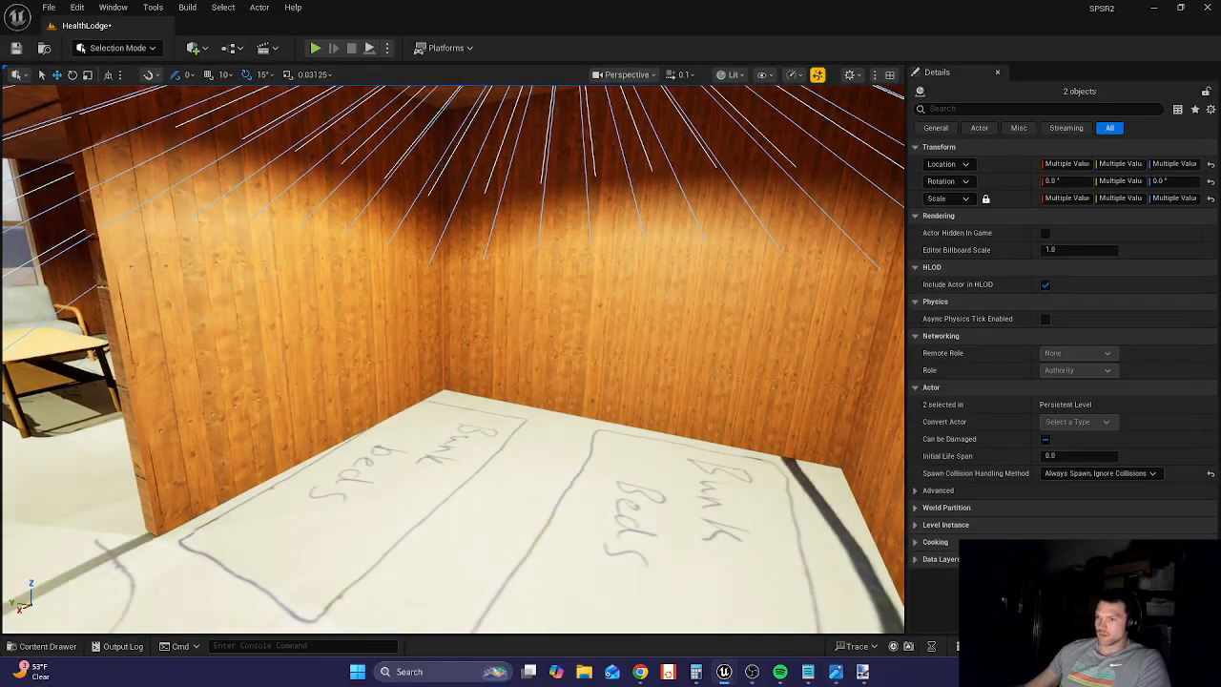
left_click(477, 349)
- Look through the project's content folders for the bunk bed asset and search the folder paths for it
left_click(53, 645)
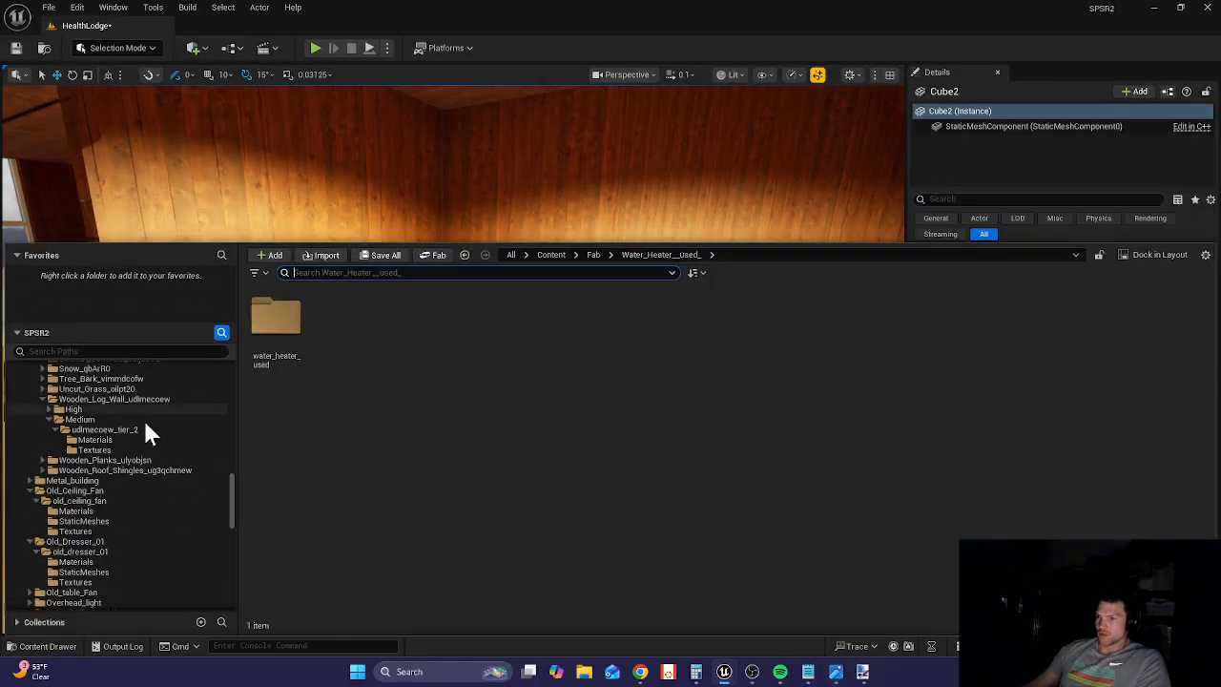
scroll(145, 428, "up", 5)
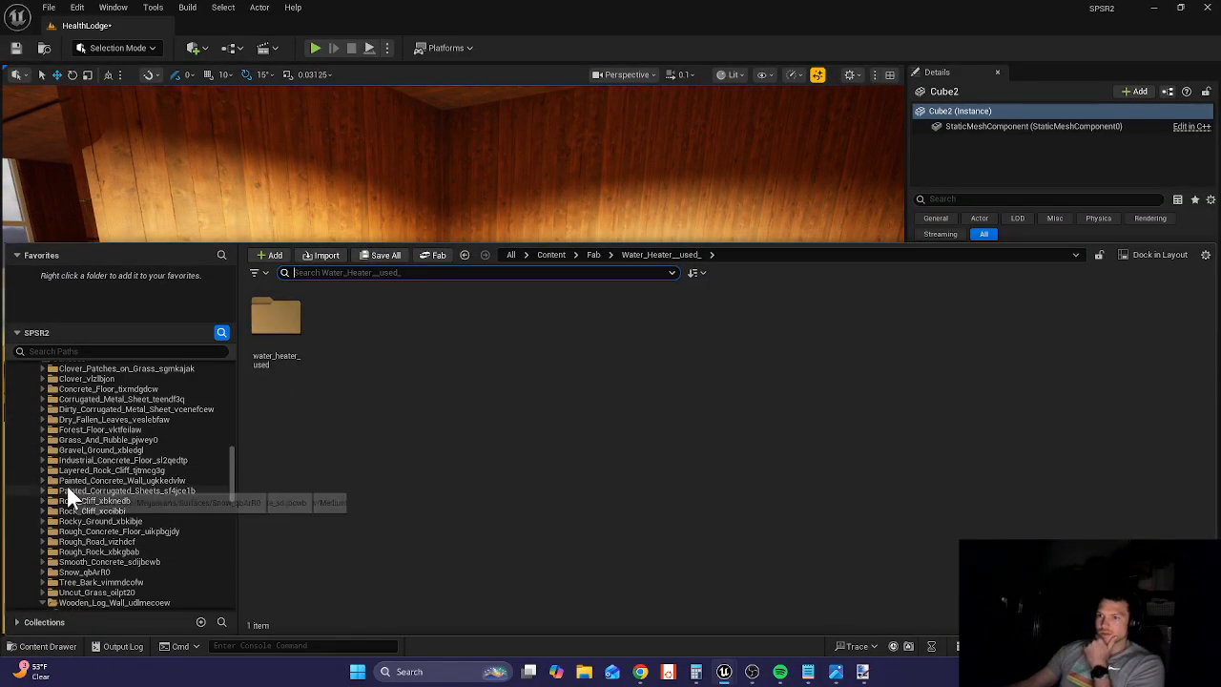
scroll(67, 485, "down", 8)
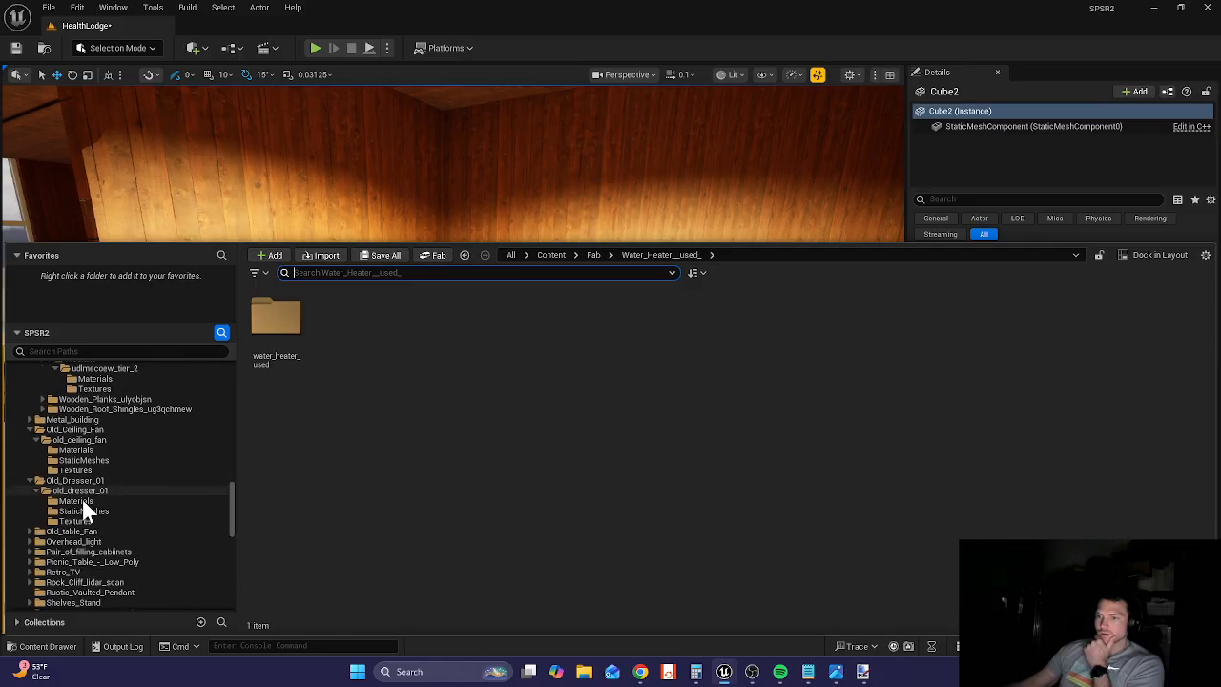
scroll(90, 514, "up", 10)
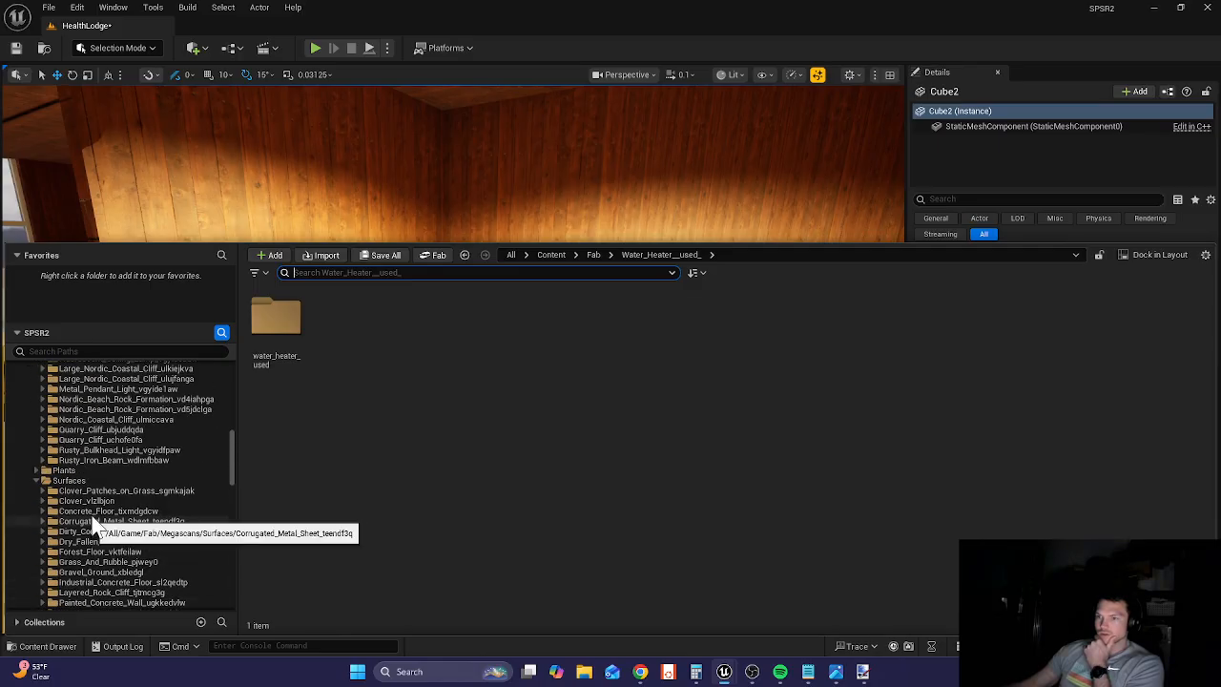
scroll(93, 506, "up", 3)
scroll(86, 552, "down", 2)
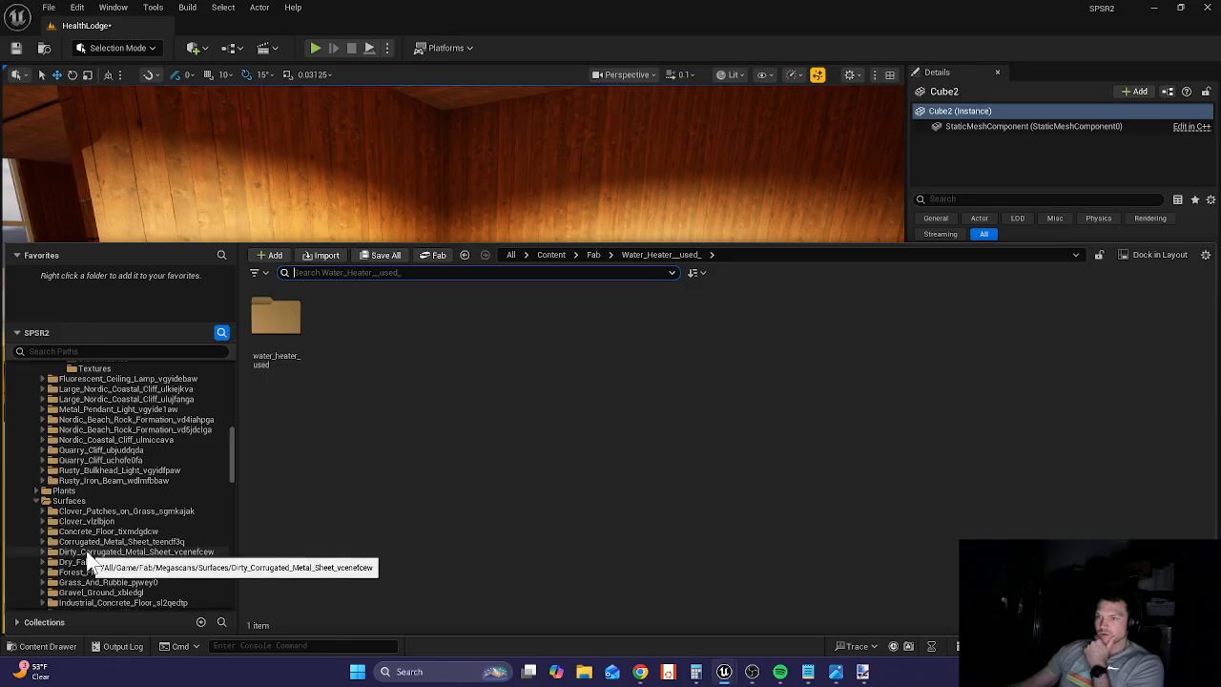
scroll(85, 549, "up", 10)
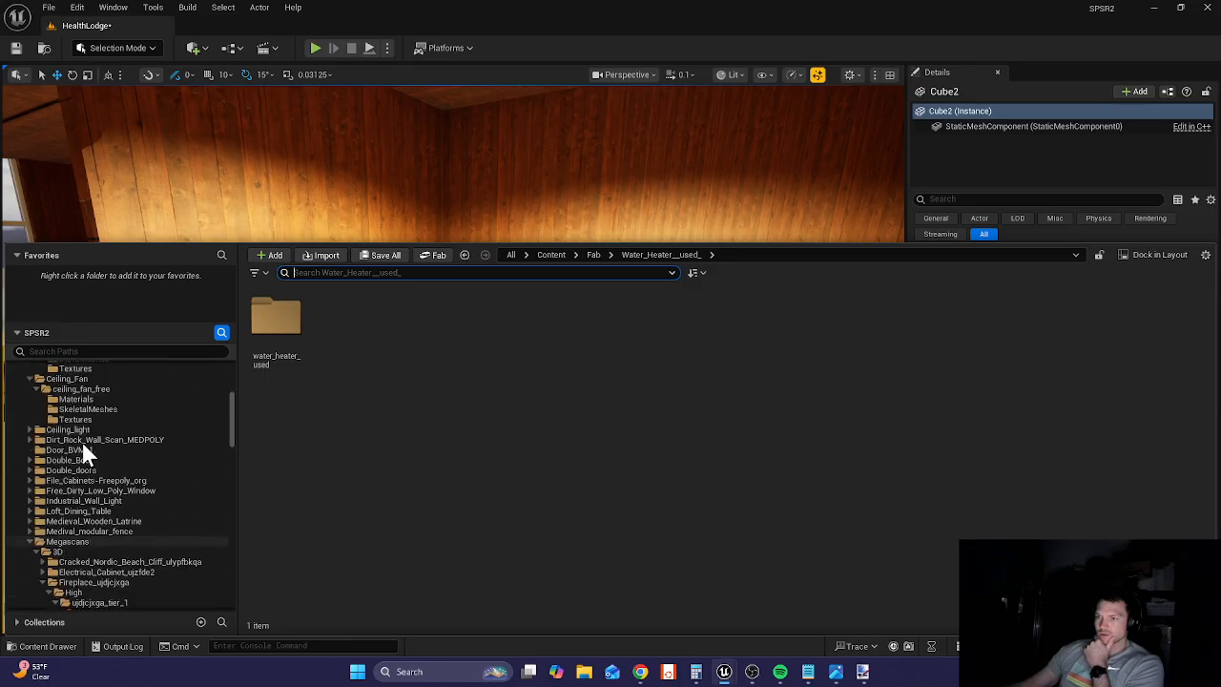
scroll(84, 451, "up", 4)
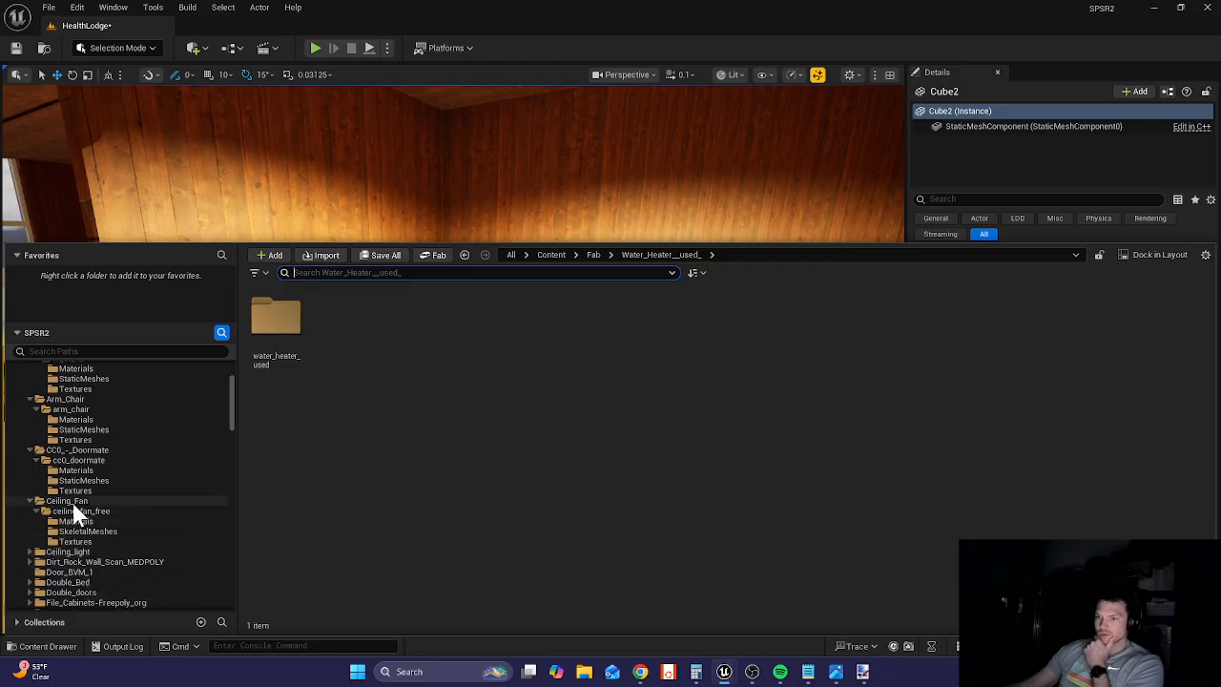
scroll(78, 510, "up", 4)
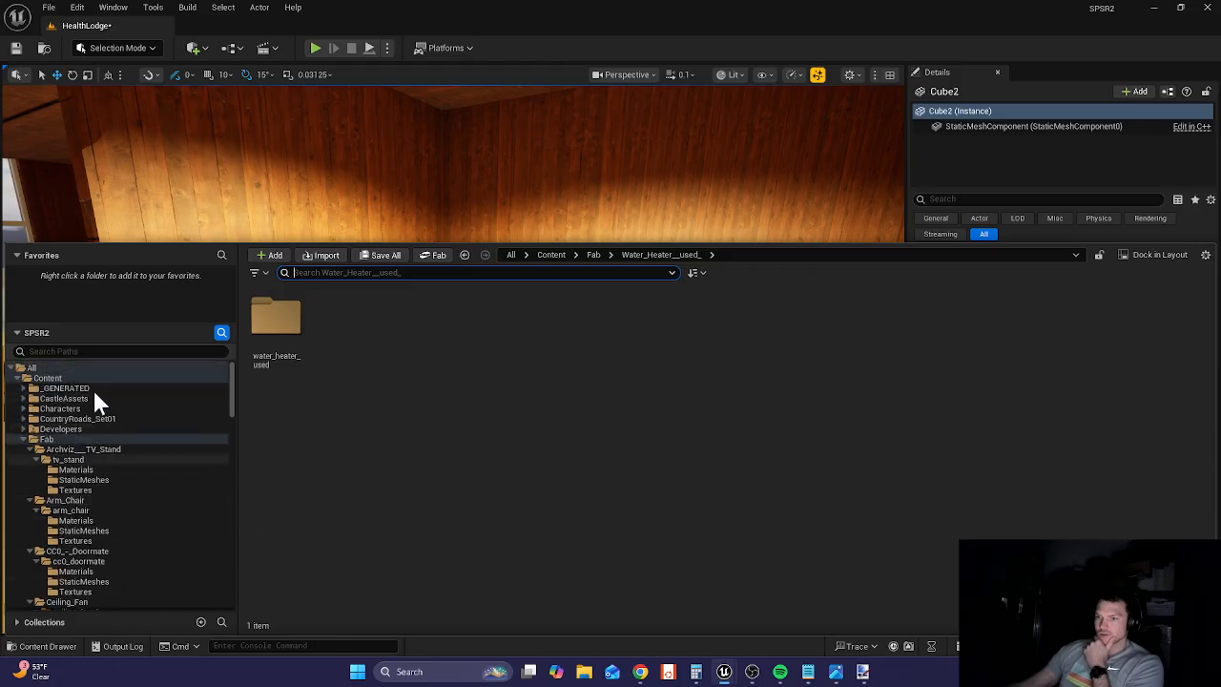
left_click(115, 351)
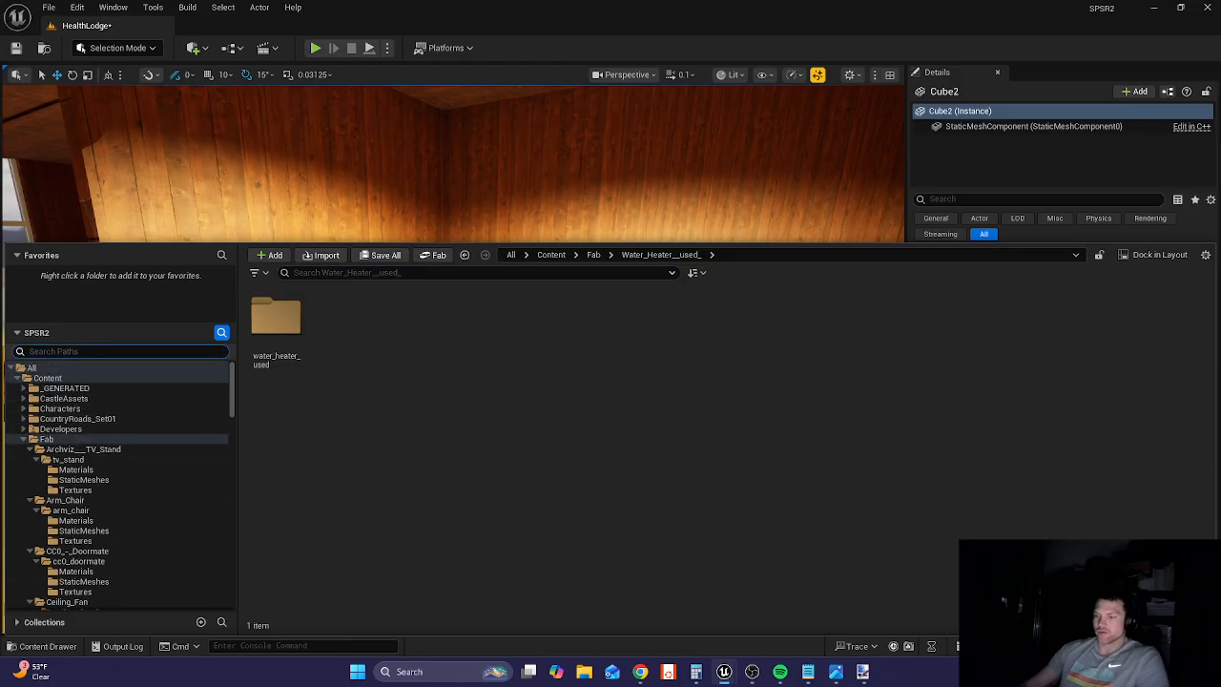
type("bunkd")
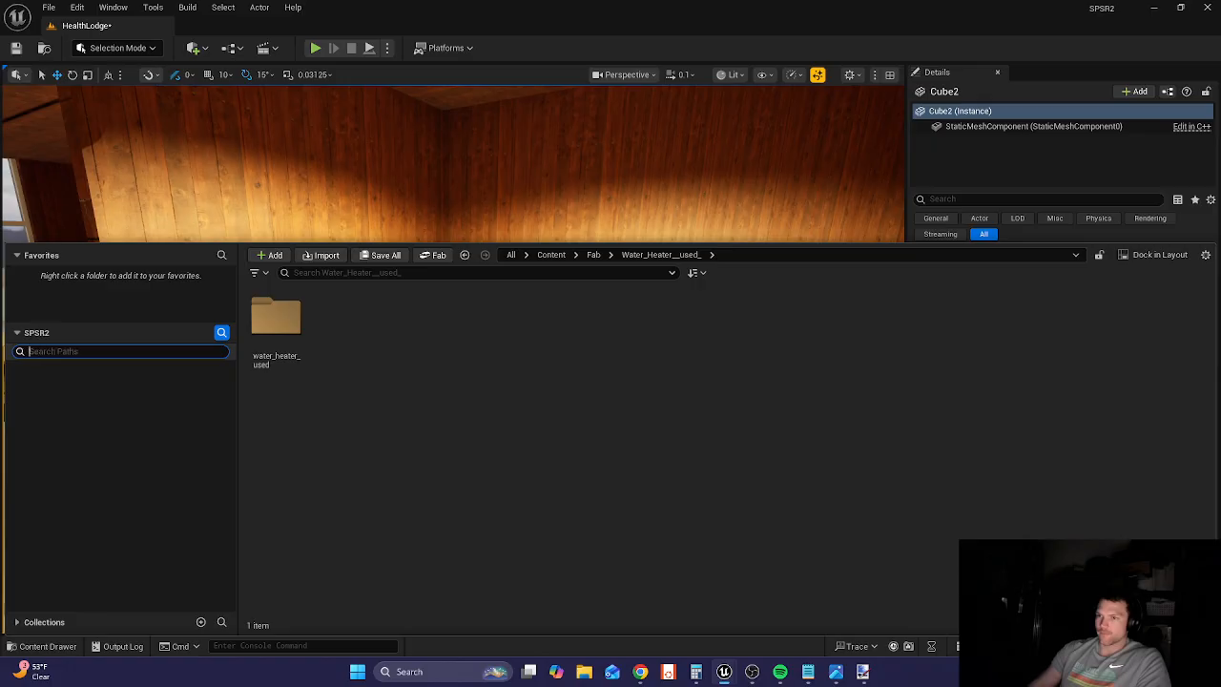
- Open the StaticMeshes folder of the Double_Bed asset and place the double_bed mesh in the bunk room
scroll(48, 448, "up", 10)
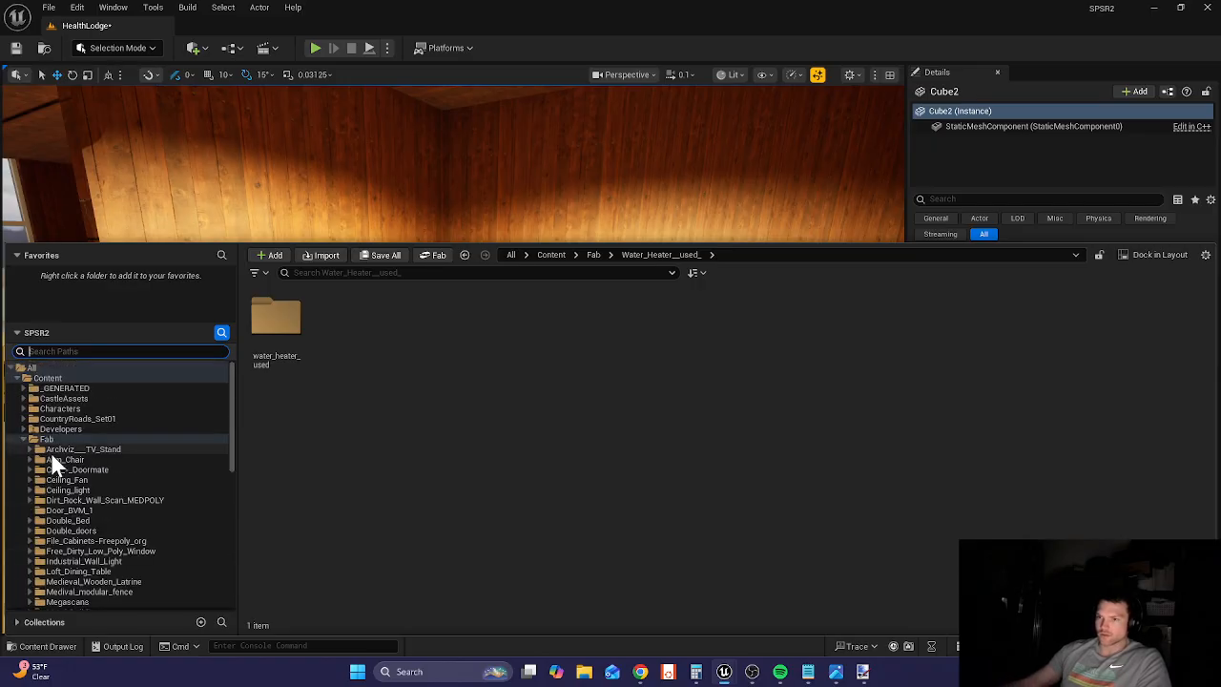
left_click(65, 521)
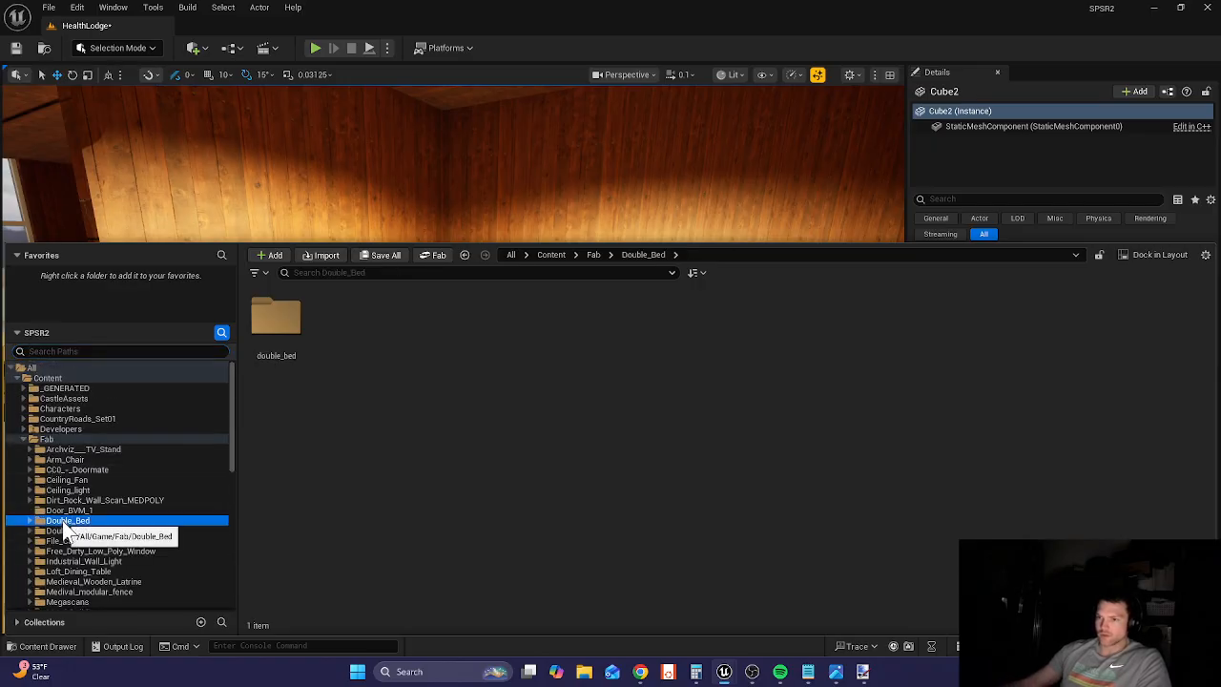
double_click(72, 521)
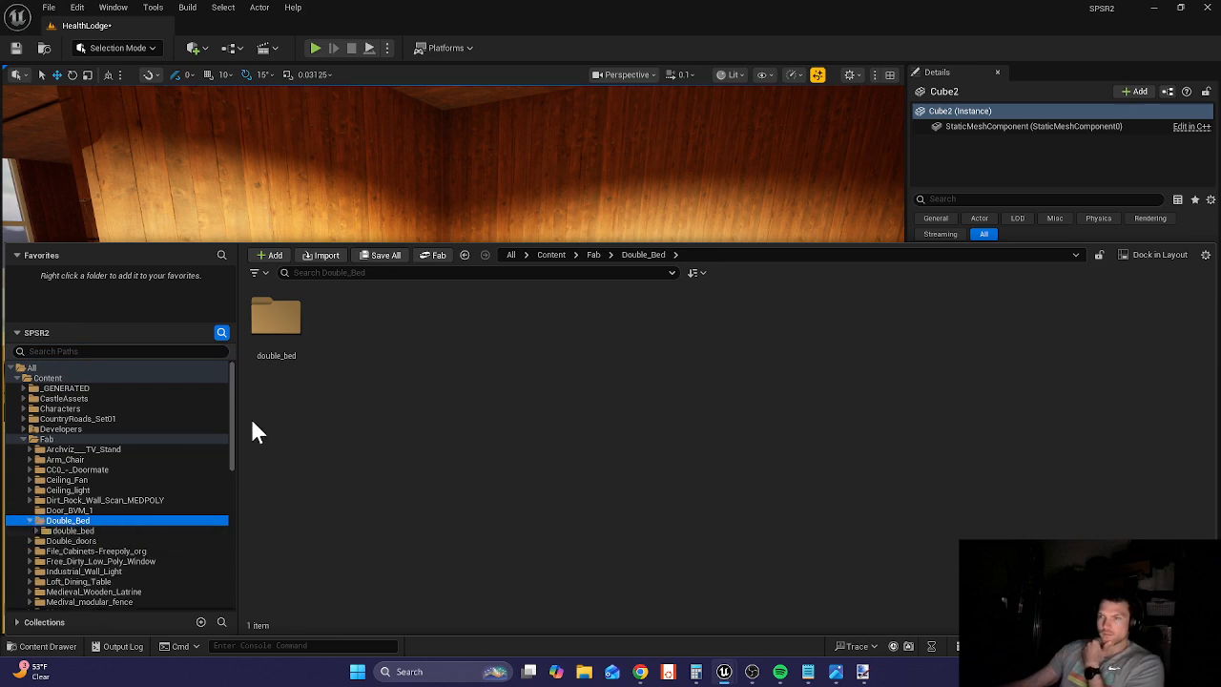
double_click(276, 320)
double_click(341, 317)
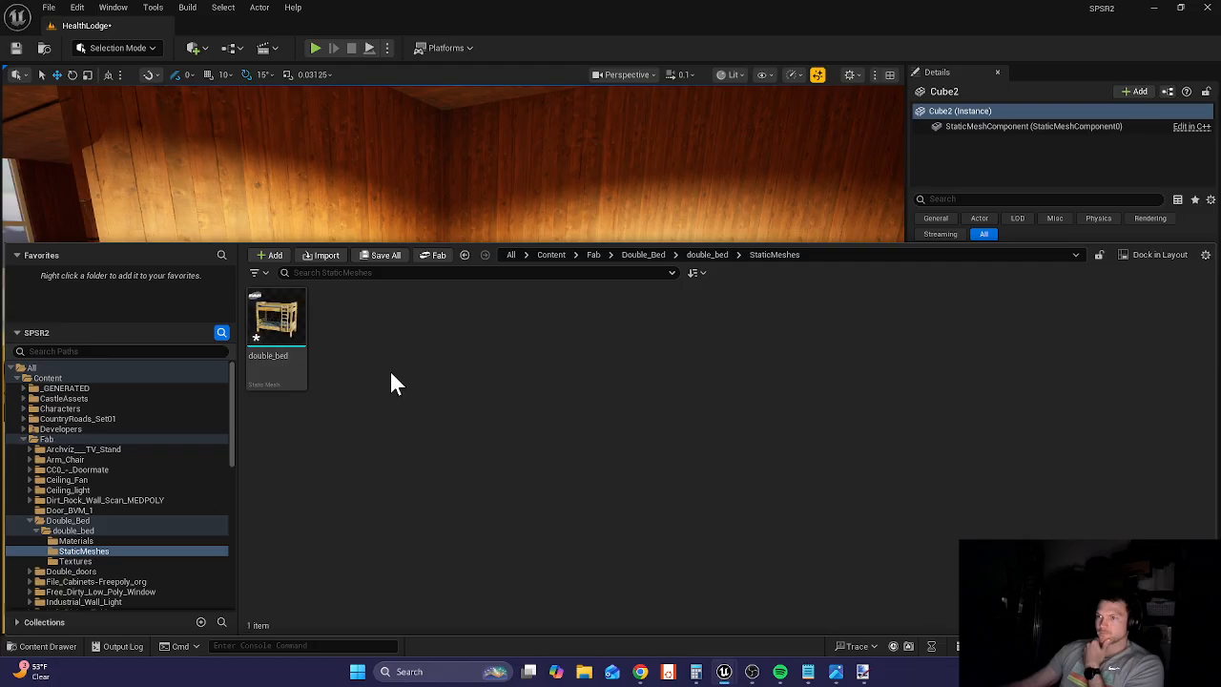
left_click_drag(410, 180, 511, 412)
- Scale the bunk bed down uniformly to 0.02 on all three axes
right_click_drag(510, 412, 463, 422)
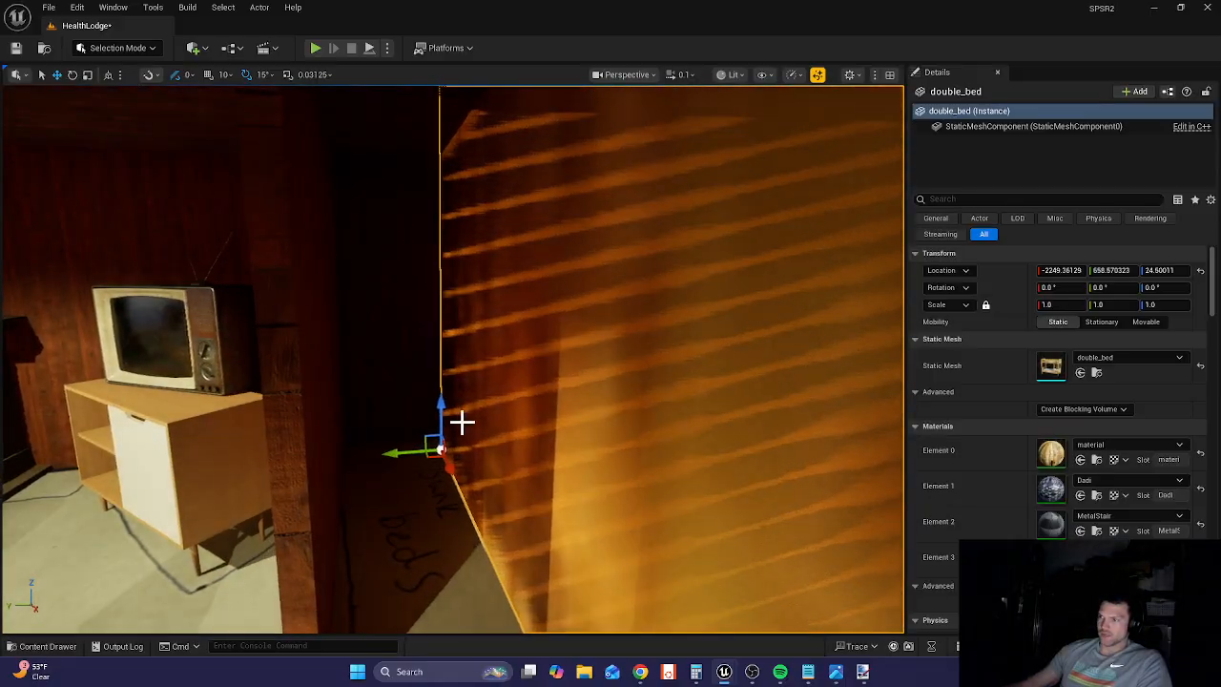
key("e")
key("r")
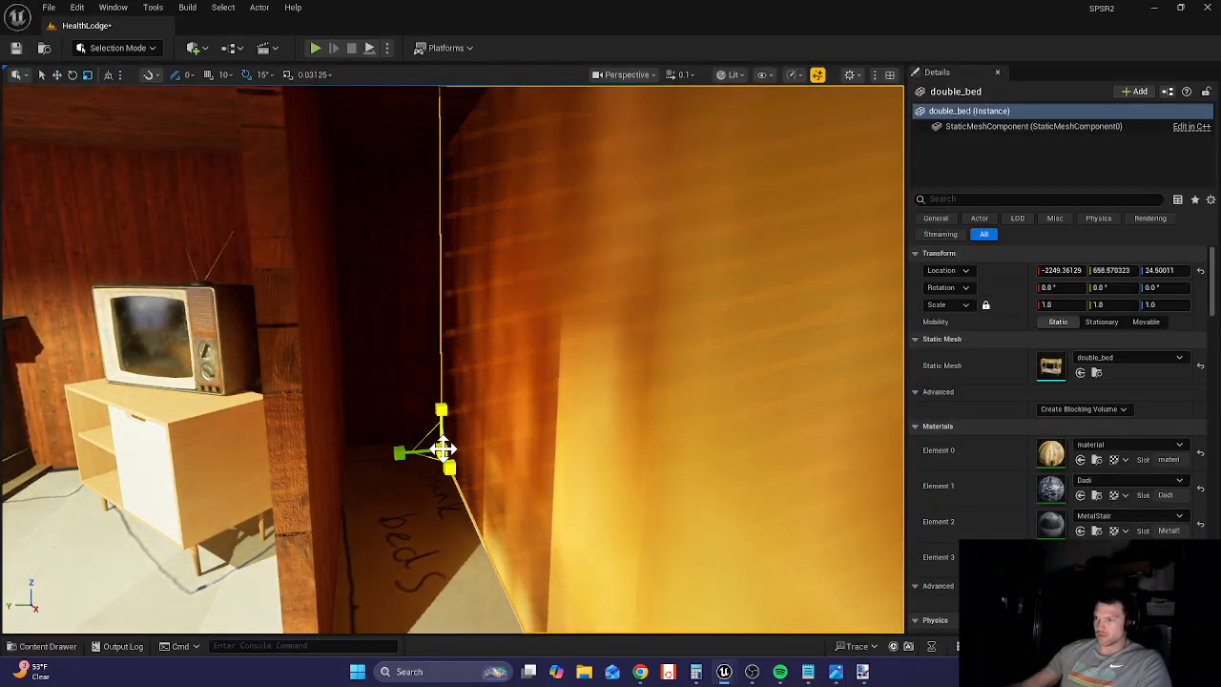
left_click_drag(442, 445, 424, 526)
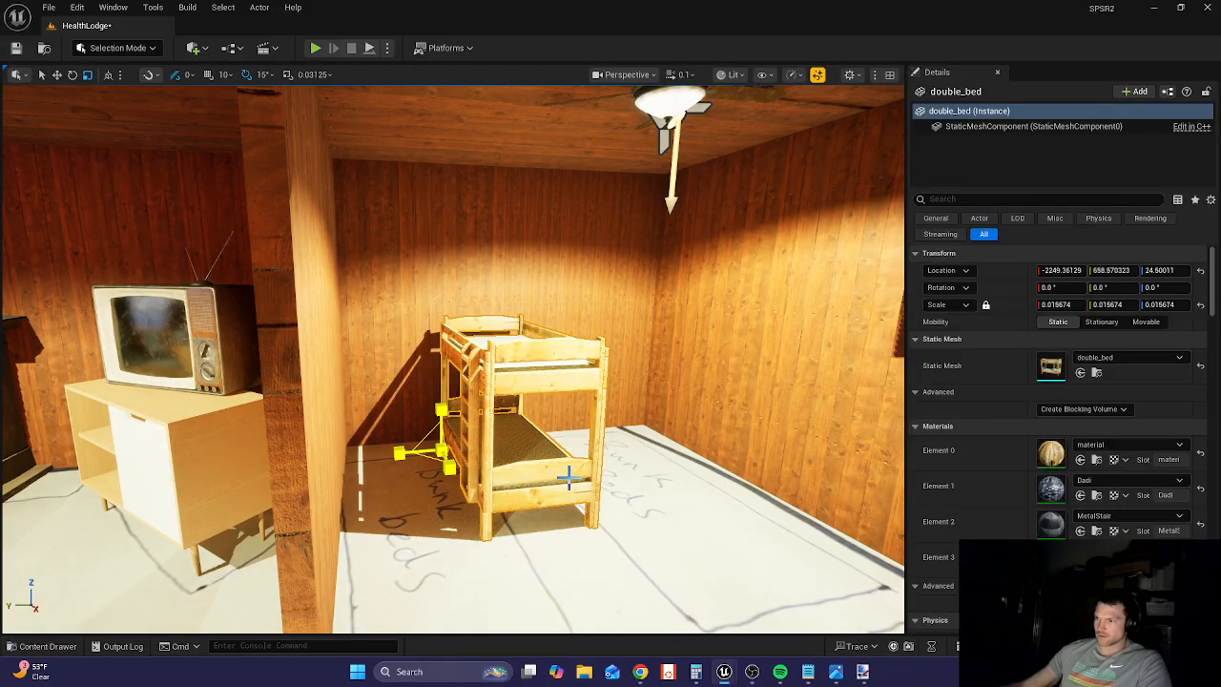
right_click_drag(569, 477, 544, 482)
key("d")
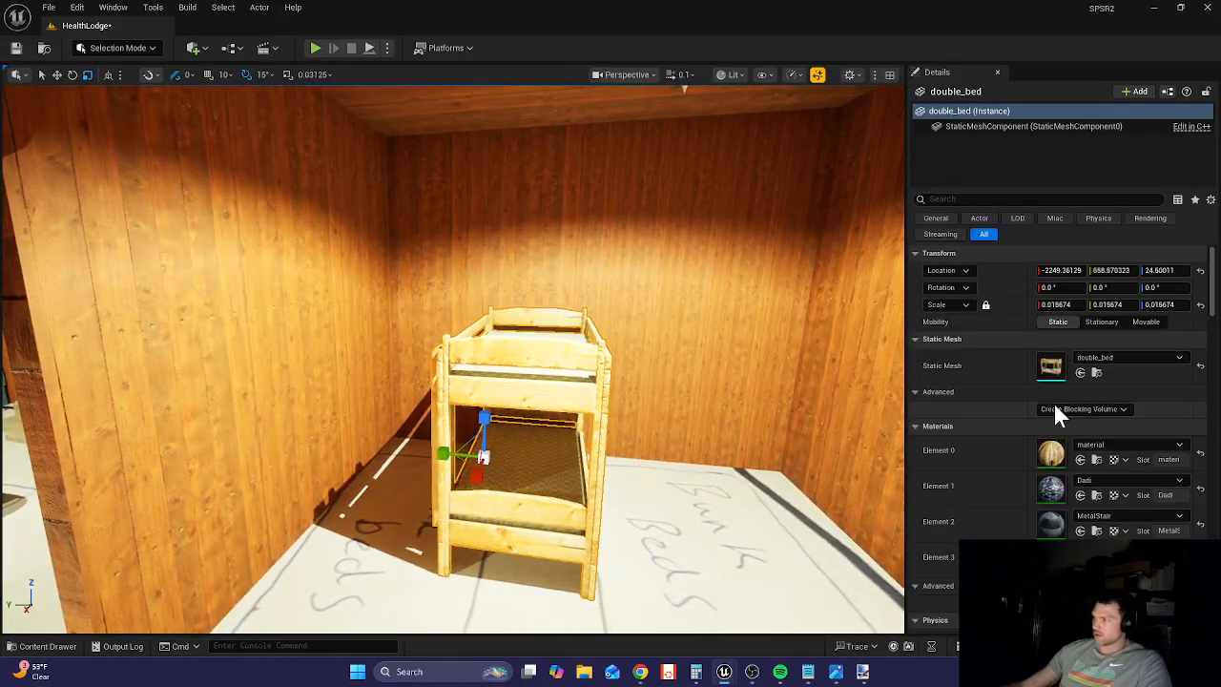
left_click(1158, 304)
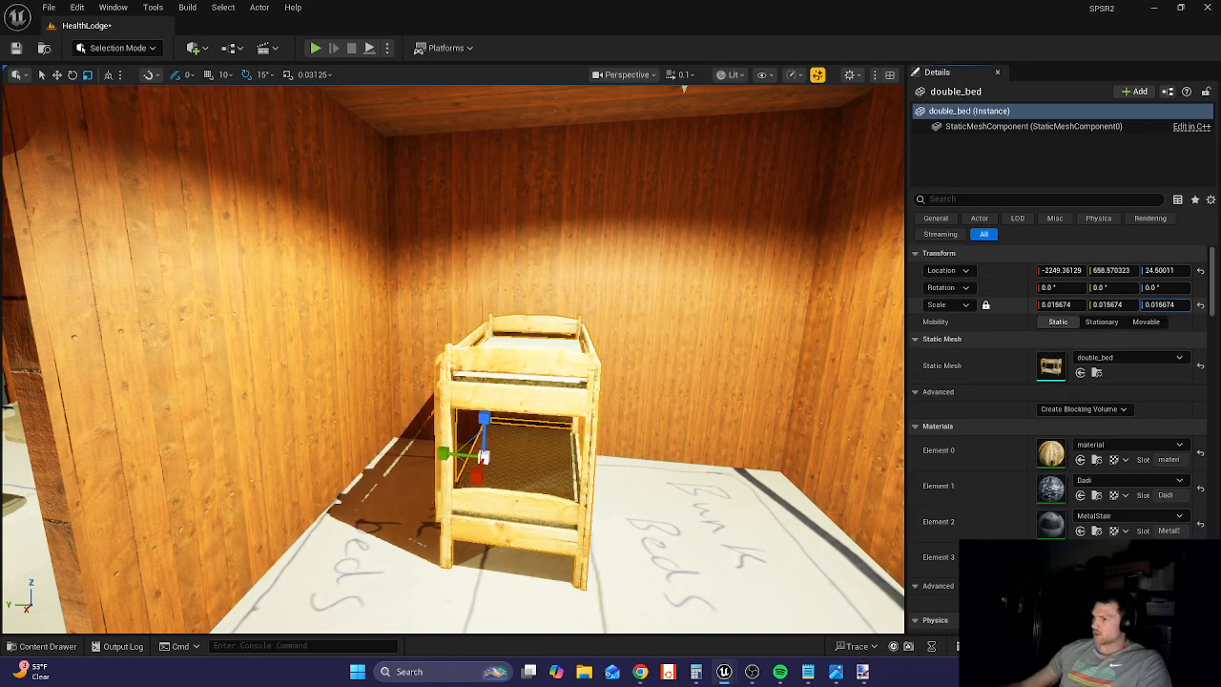
left_click_drag(1159, 305, 1170, 304)
left_click_drag(1156, 305, 1151, 305)
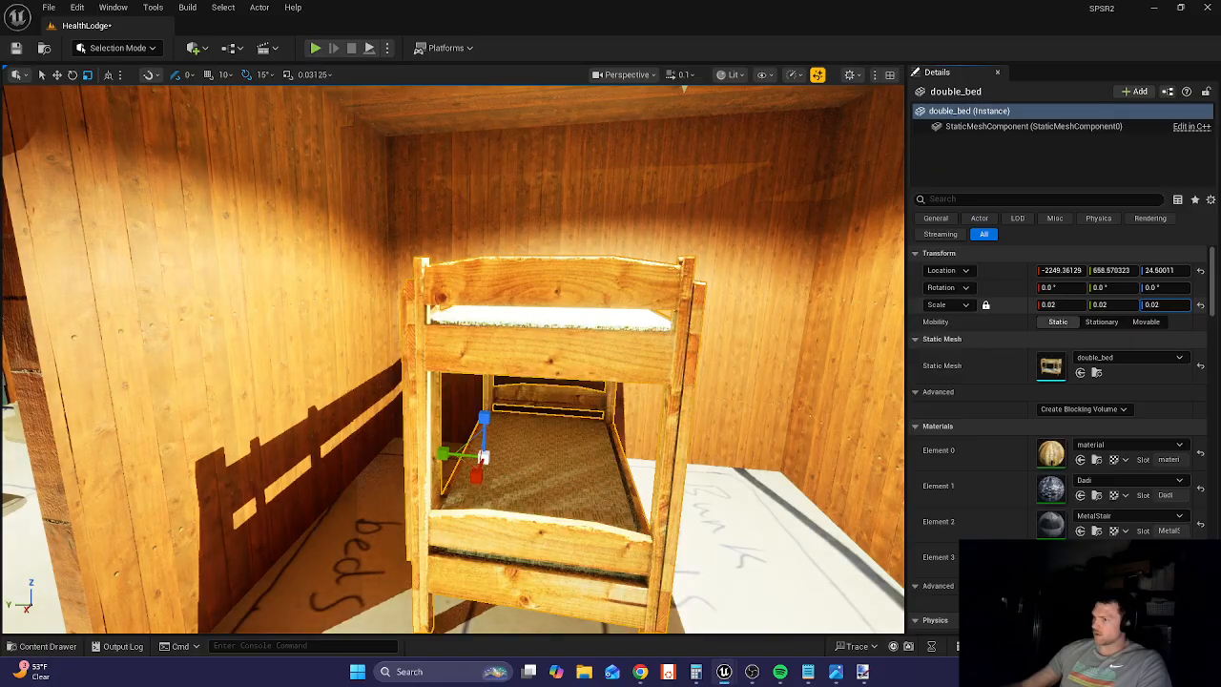
- Rotate the bunk bed 180° about its vertical axis and slide it into the room's corner over the sketched bunk bed outline
key("d")
right_click_drag(667, 362, 544, 370)
key("e")
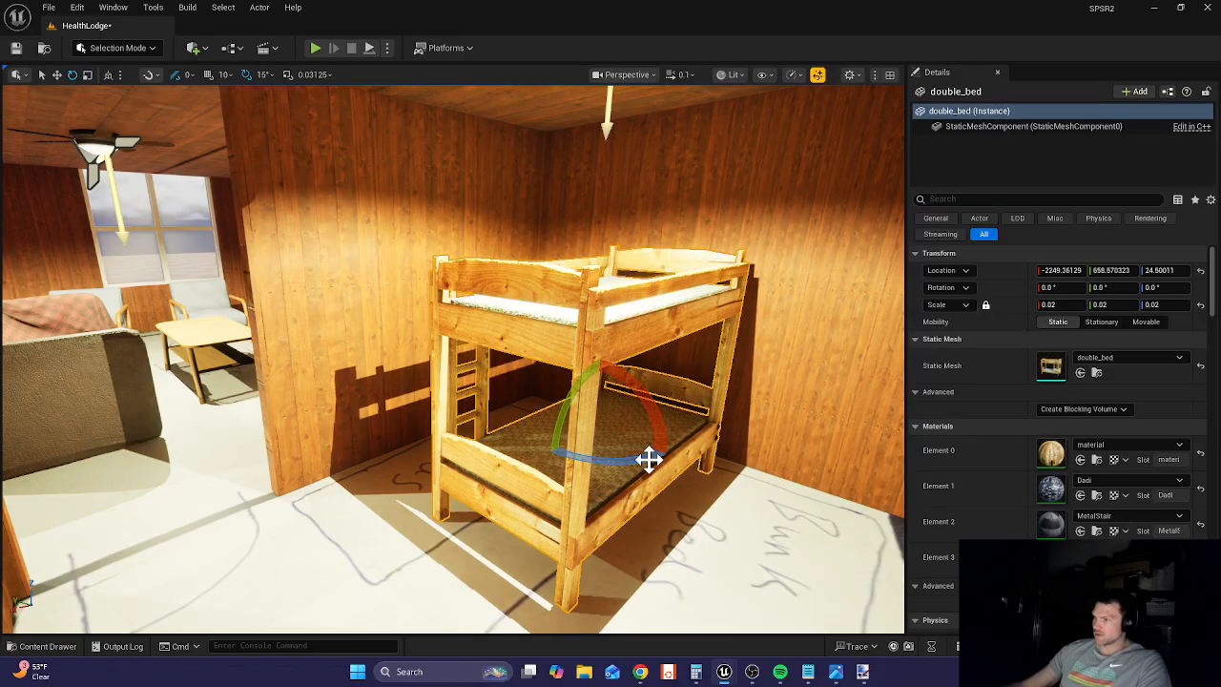
left_click_drag(648, 460, 553, 450)
key("w")
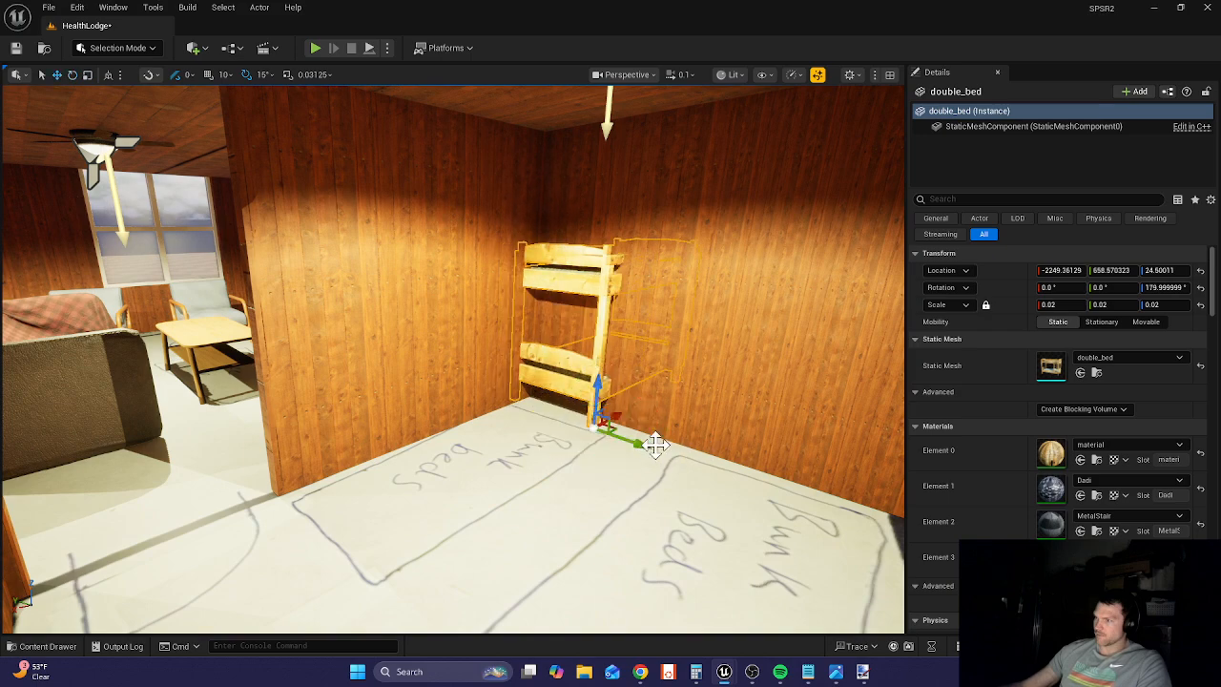
left_click_drag(620, 382, 462, 450)
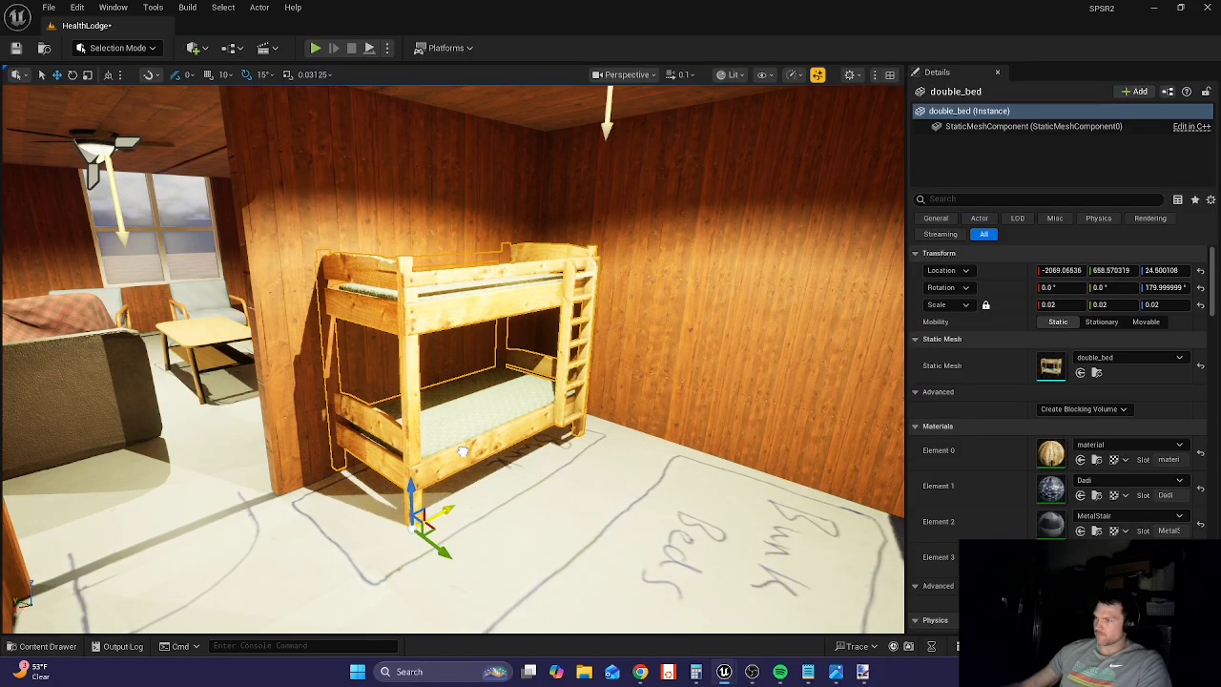
left_click_drag(441, 550, 452, 562)
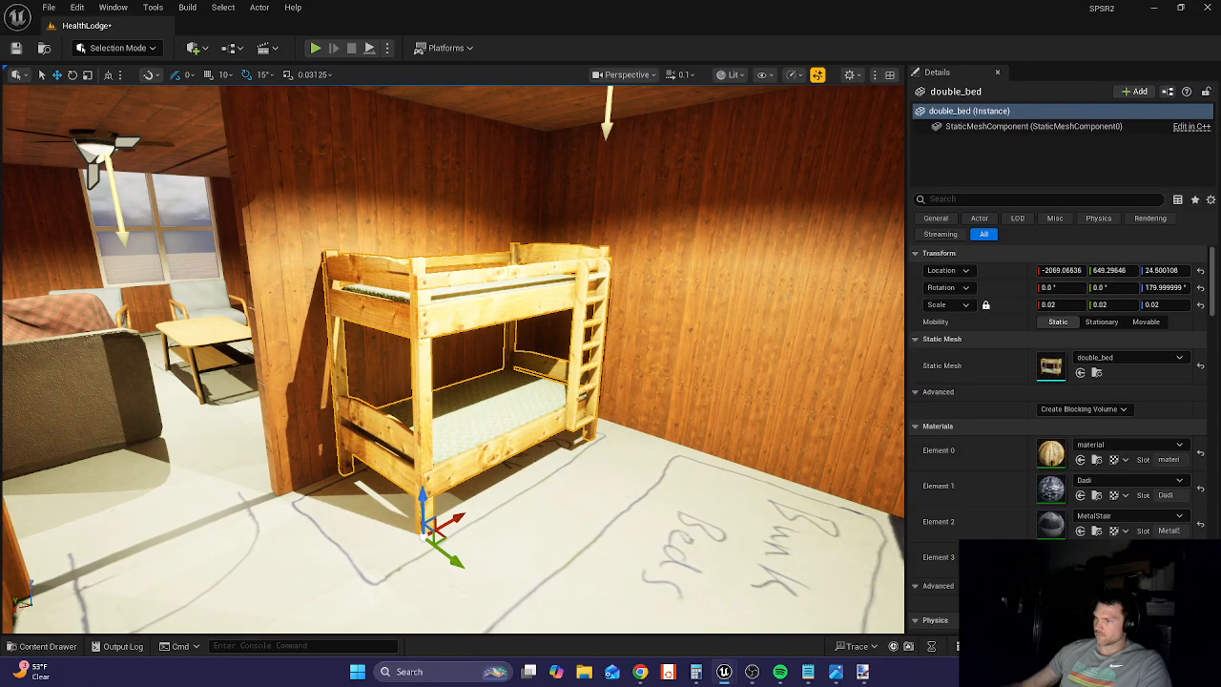
mouse_move(277, 592)
right_mouse_down()
mouse_move(249, 600)
mouse_move(267, 618)
mouse_move(277, 611)
right_mouse_up()
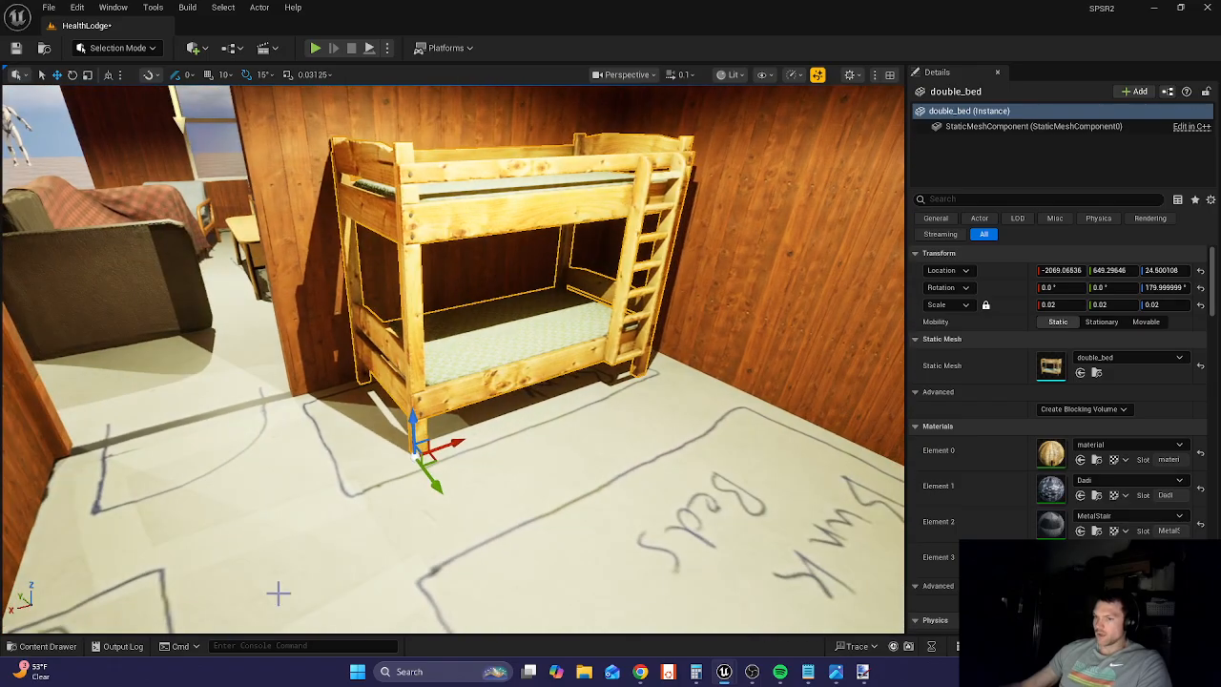
- Find the mannequin meshes in the Characters content and place SKM_Manny_Simple on the floor in front of the bunk bed as a size reference
left_click(54, 647)
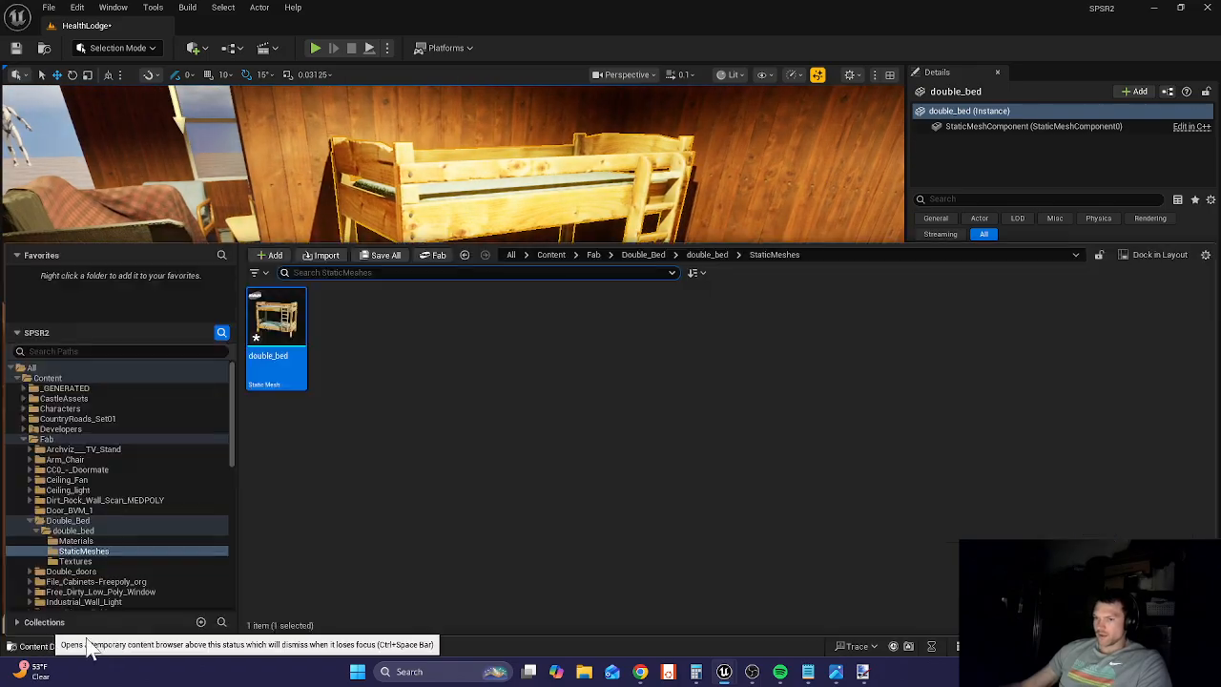
left_click(55, 409)
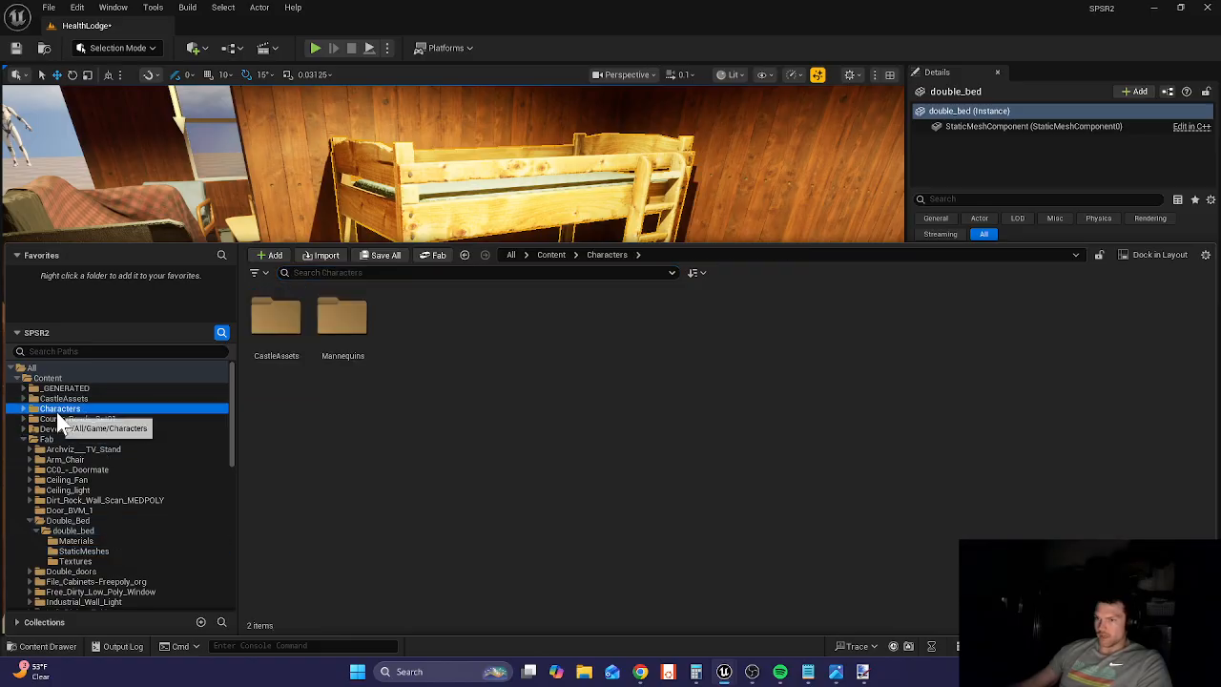
double_click(341, 325)
double_click(353, 331)
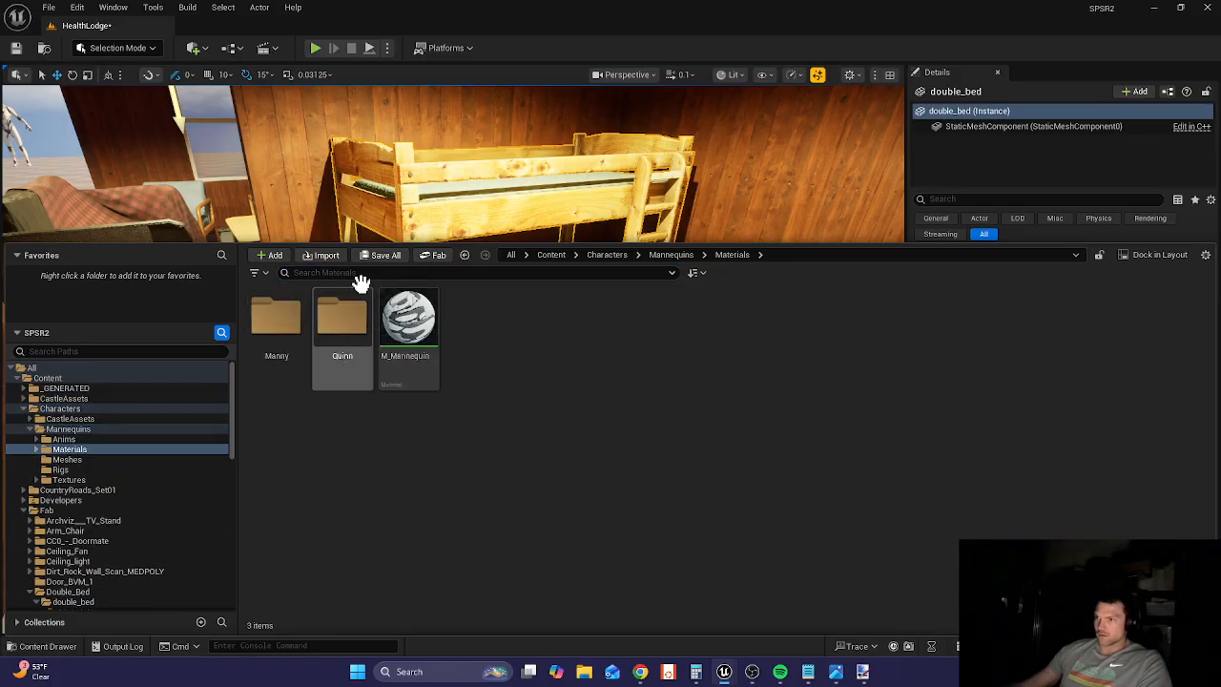
left_click(667, 255)
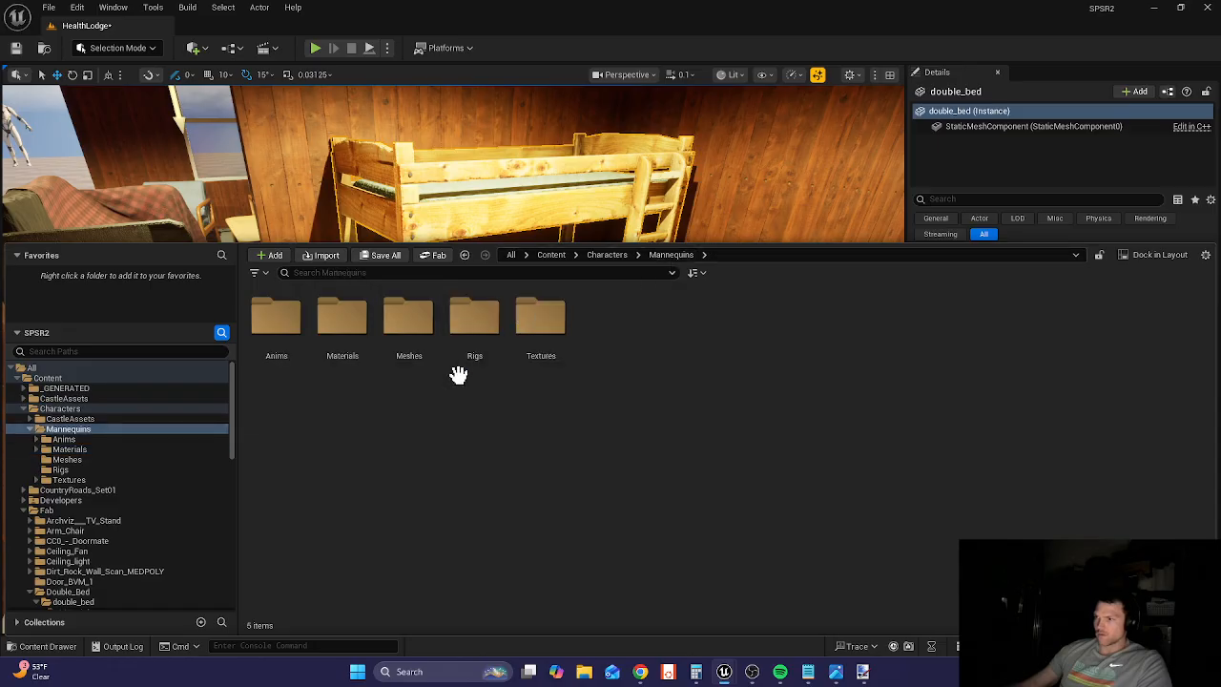
double_click(409, 323)
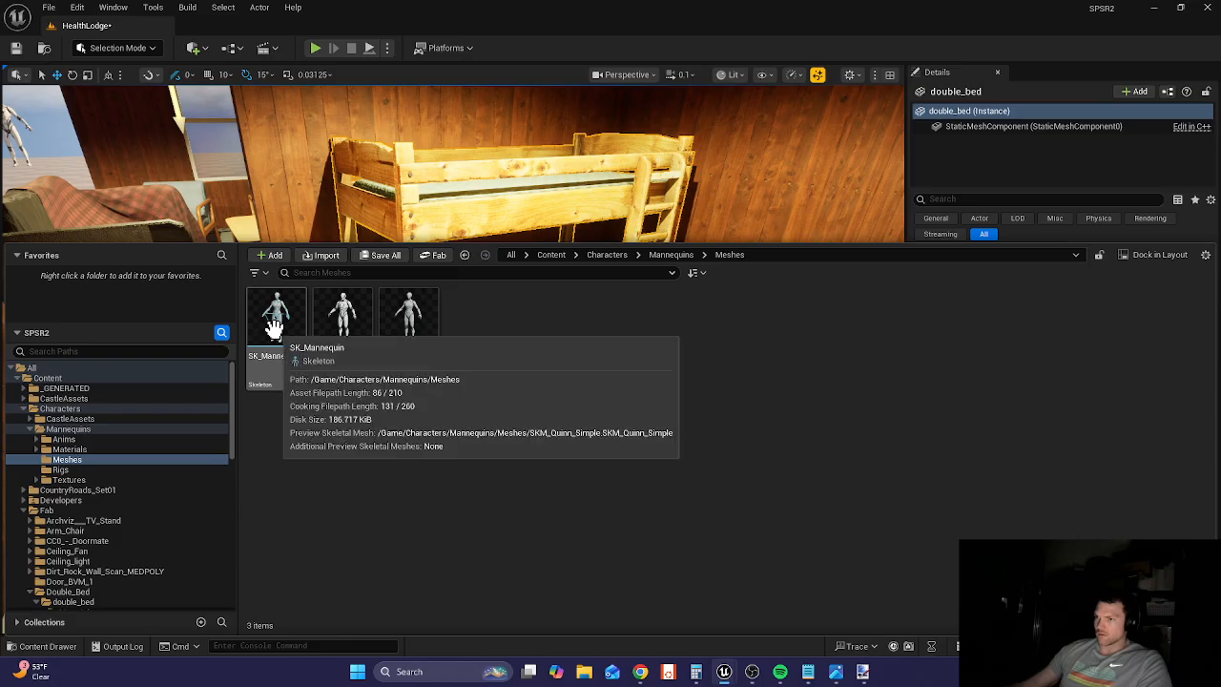
left_click_drag(341, 322, 508, 481)
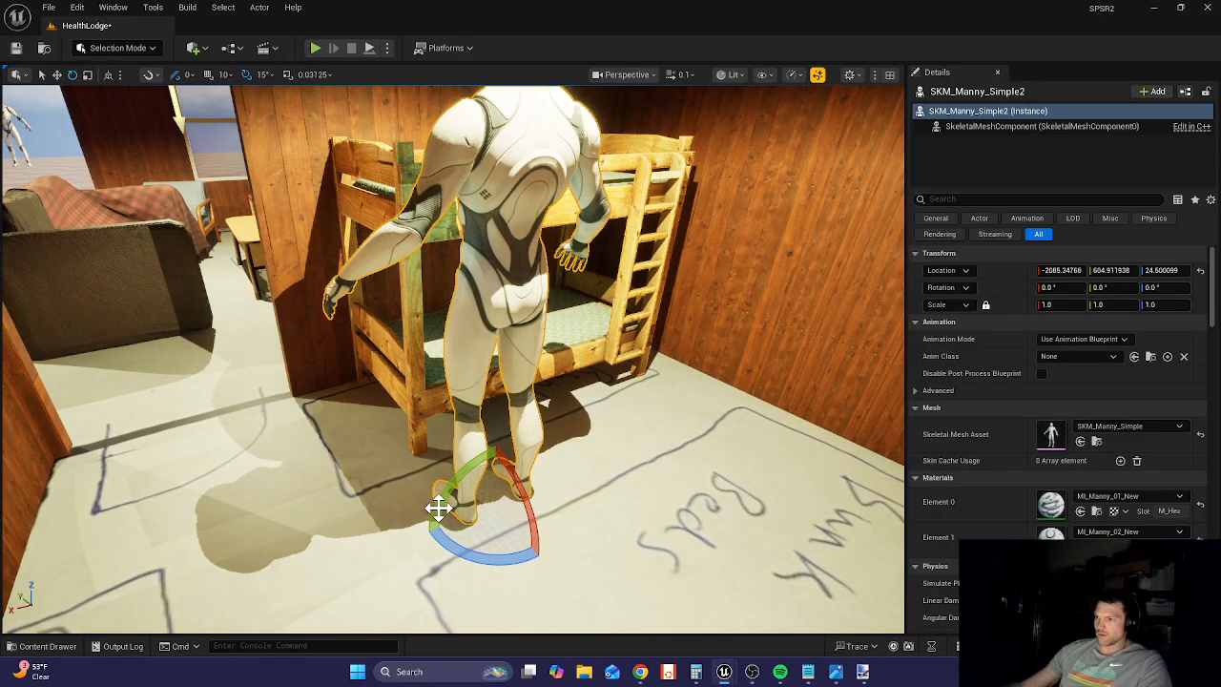
- Rotate the mannequin in 90° turns so it lies on its back beside the bunk bed, and raise it slightly off the floor
mouse_move(438, 508)
left_mouse_down()
mouse_move(423, 539)
mouse_move(431, 528)
left_mouse_up()
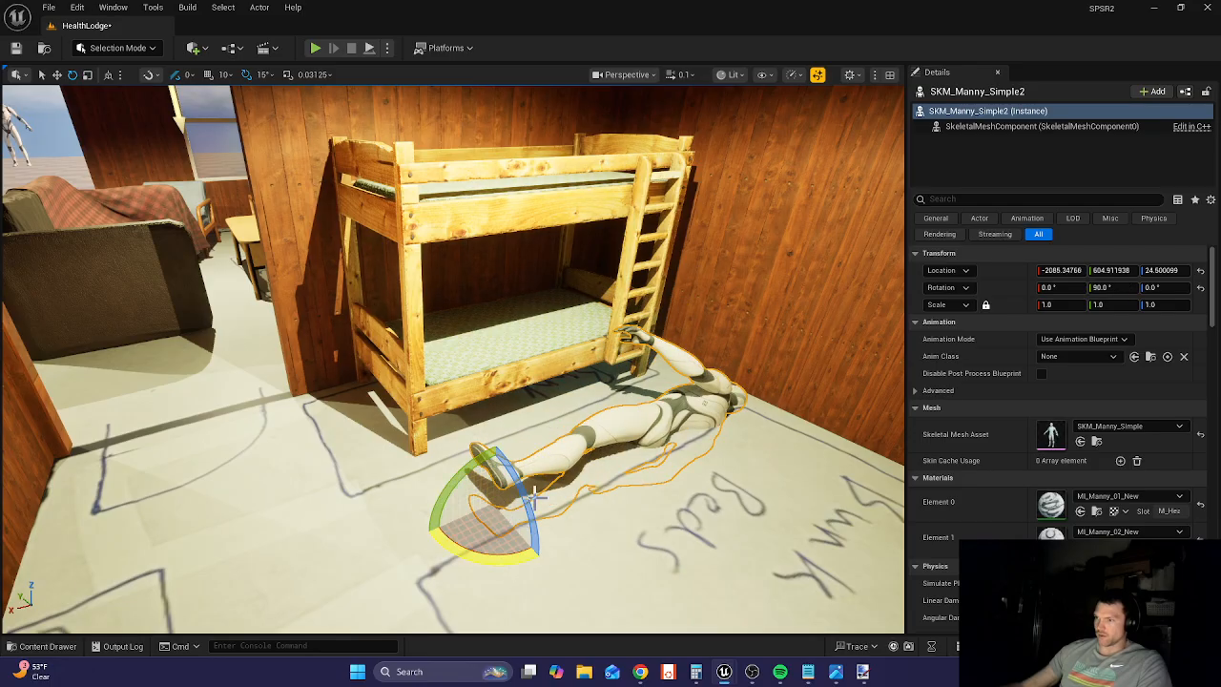
left_click_drag(522, 489, 556, 580)
key("w")
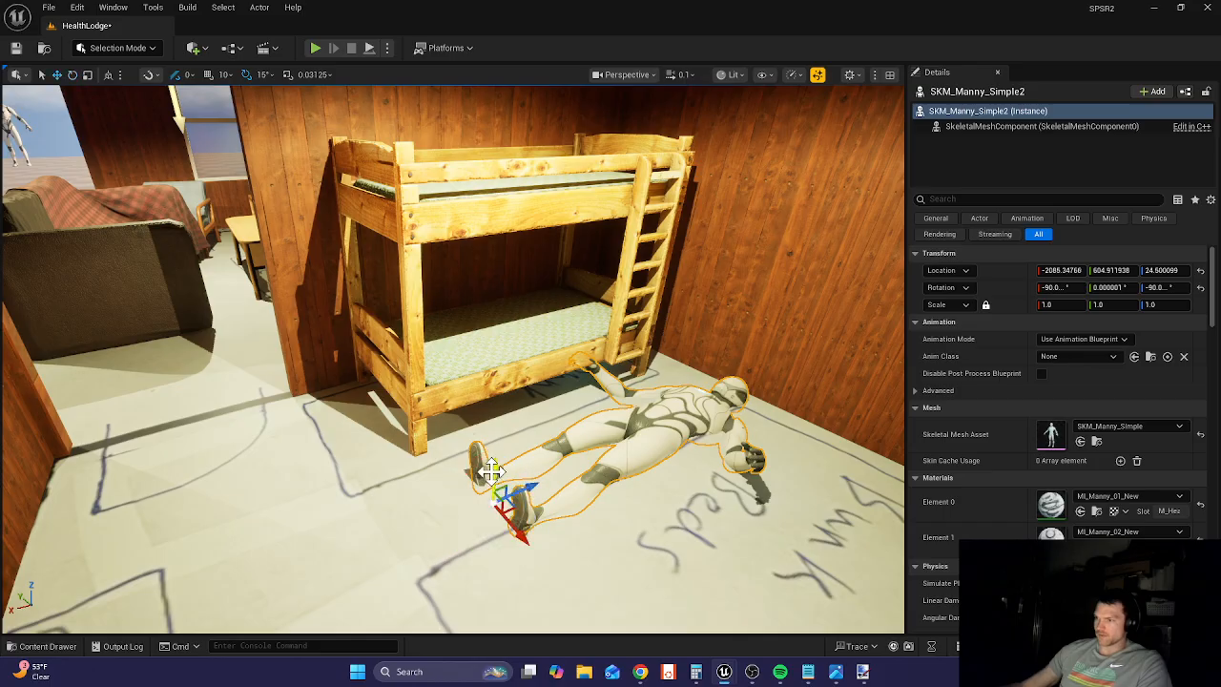
left_click_drag(491, 465, 453, 351)
- Enlarge the bunk bed uniformly to a scale of 0.0225 and compare its length with the lying mannequin
left_click(466, 355)
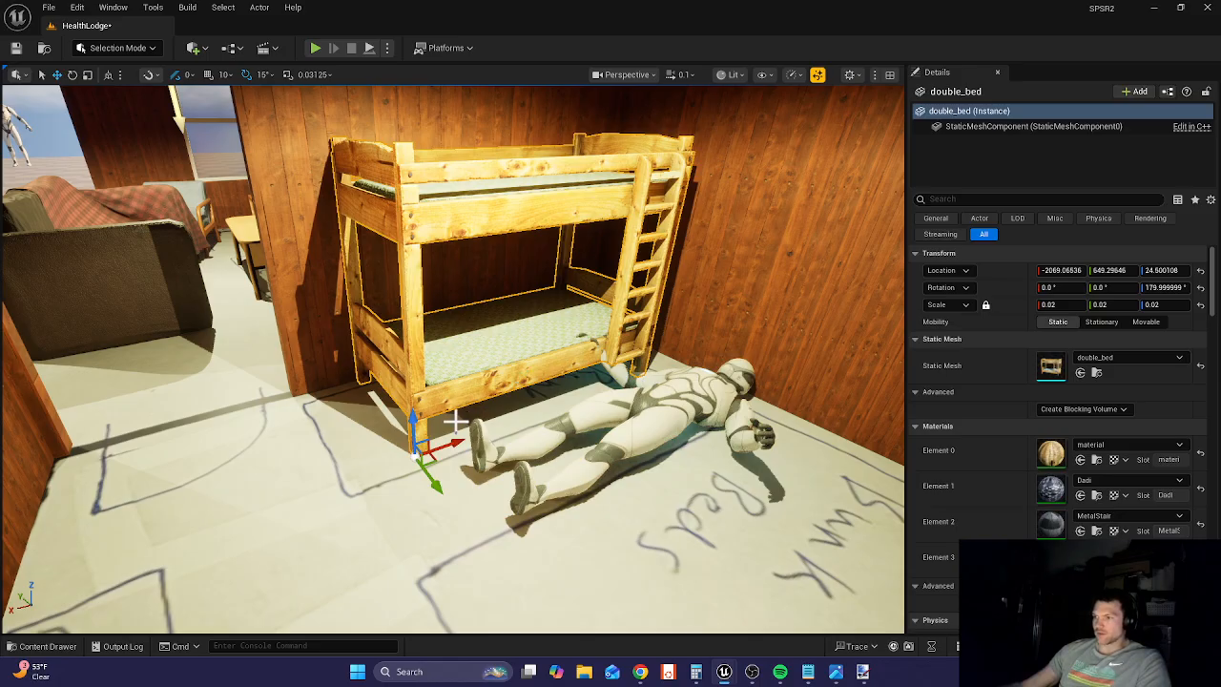
key("e")
key("r")
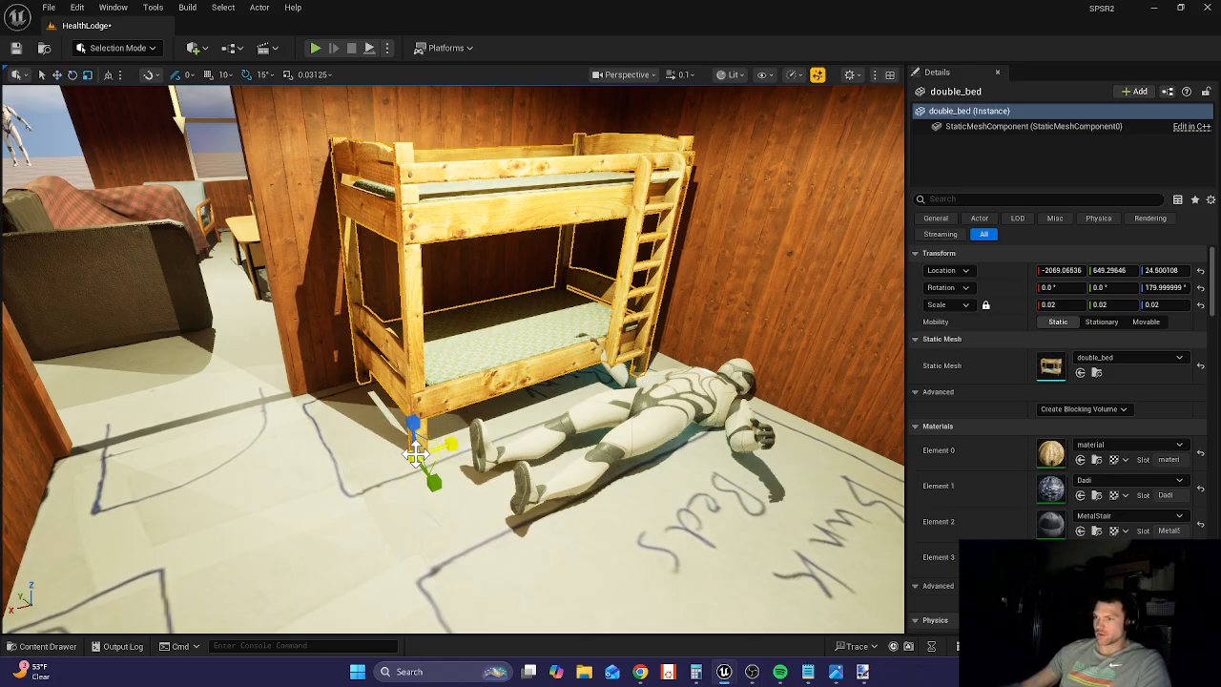
left_click_drag(415, 455, 410, 456)
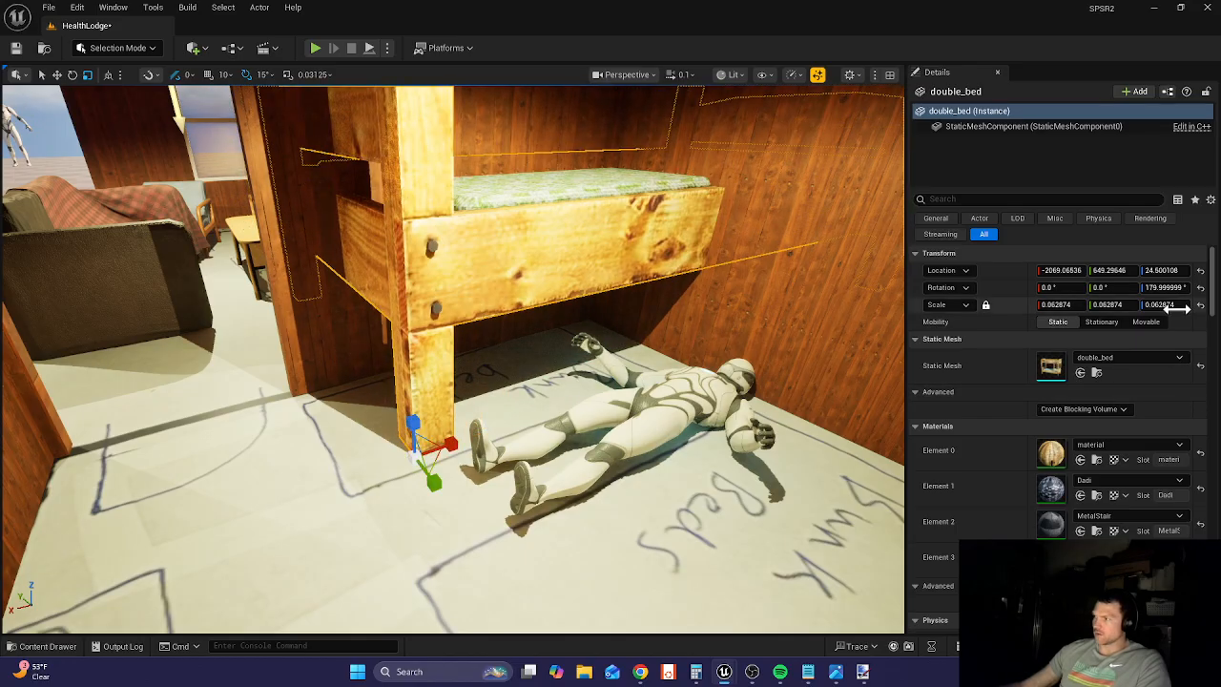
left_click_drag(1175, 305, 1147, 305)
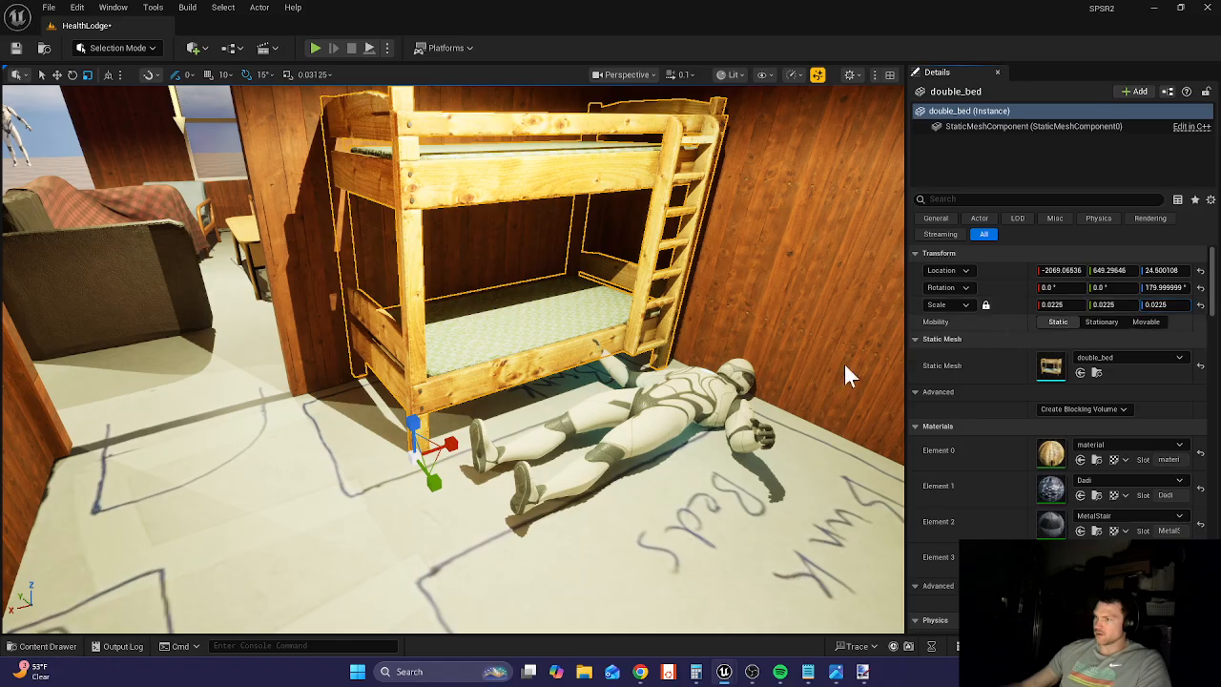
right_click_drag(844, 366, 701, 370)
key("d")
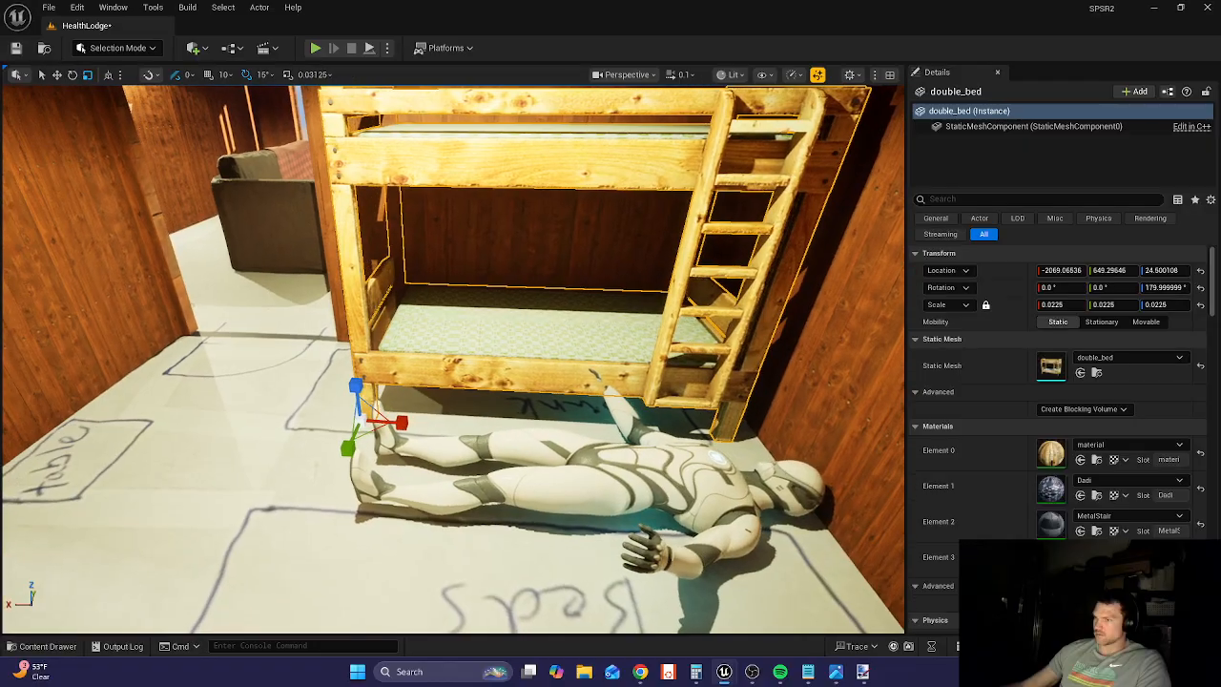
- Try larger uniform scales for the bunk bed, 0.0235 and 0.0245, against the mannequin's height
left_click(1163, 304)
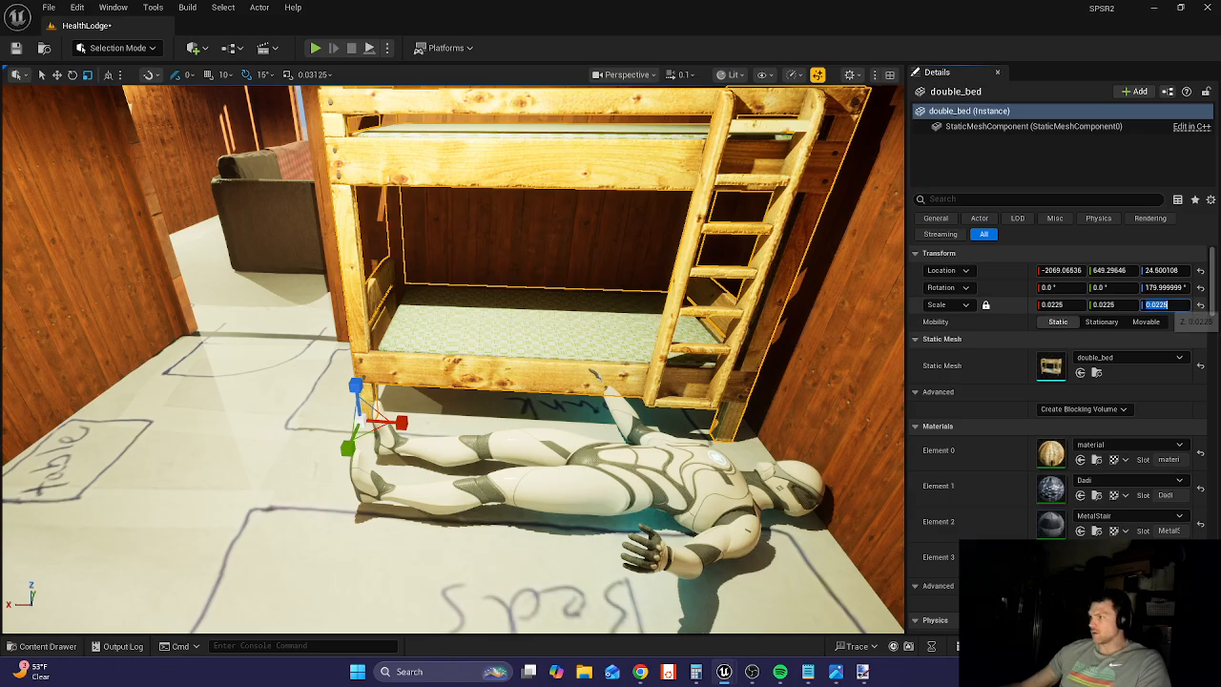
left_click(1167, 305)
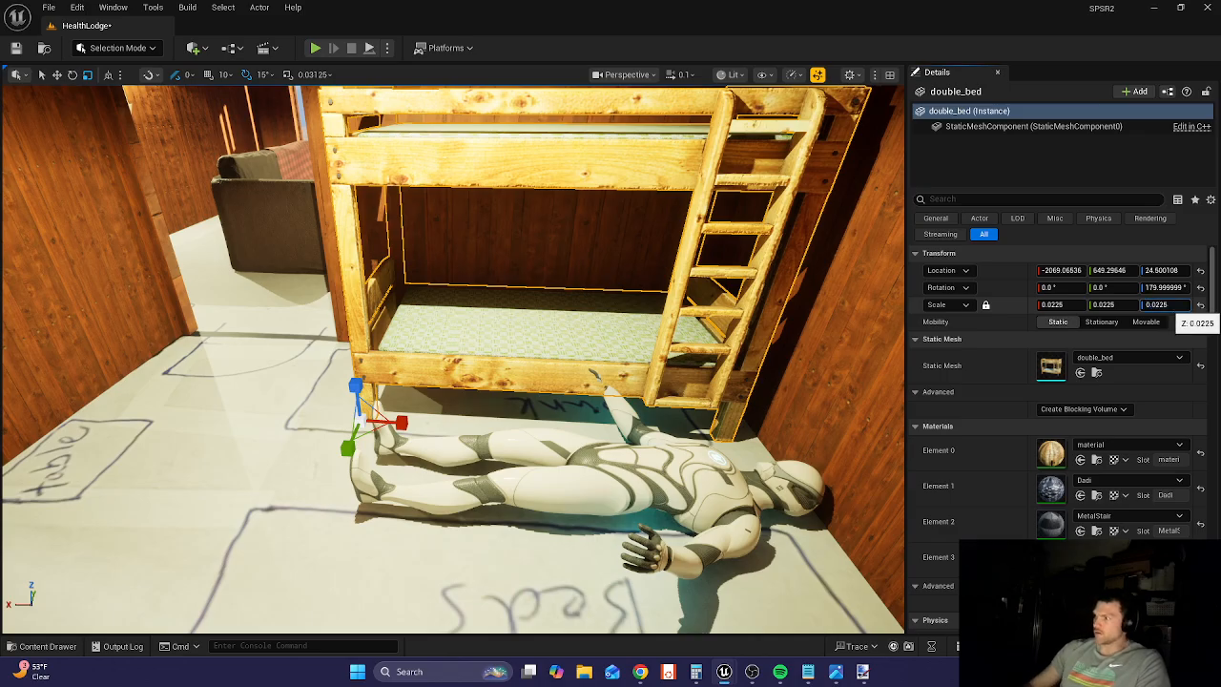
key("Return")
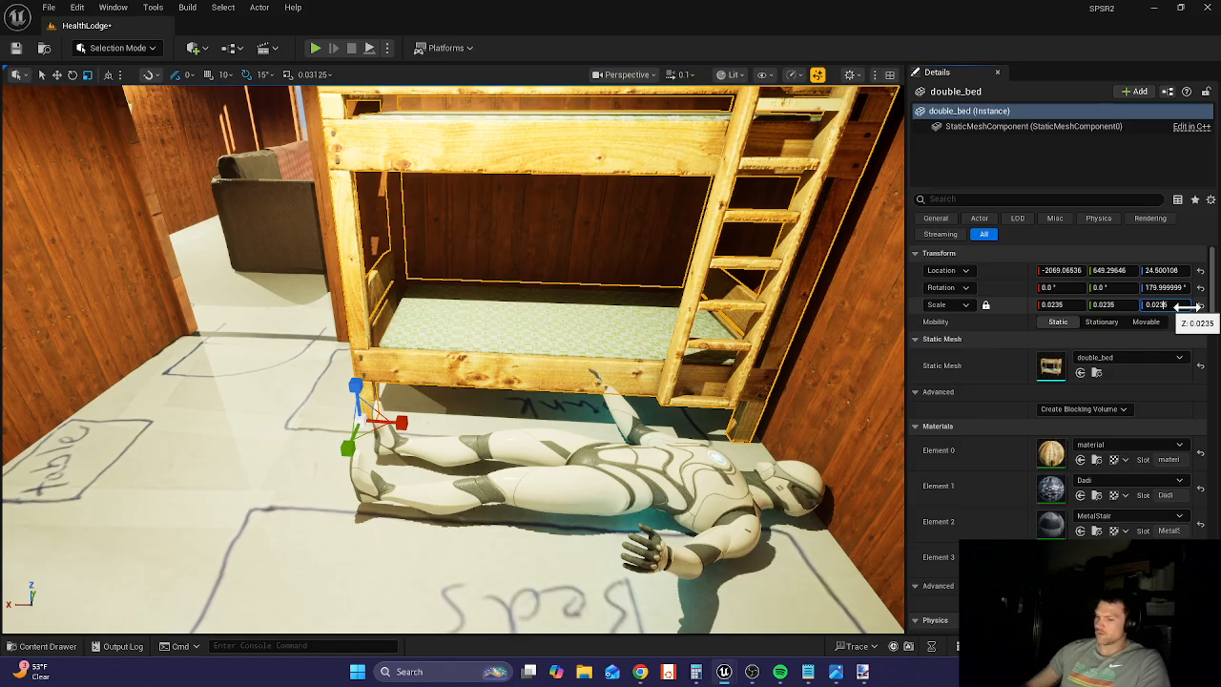
type("0.0245")
key("Return")
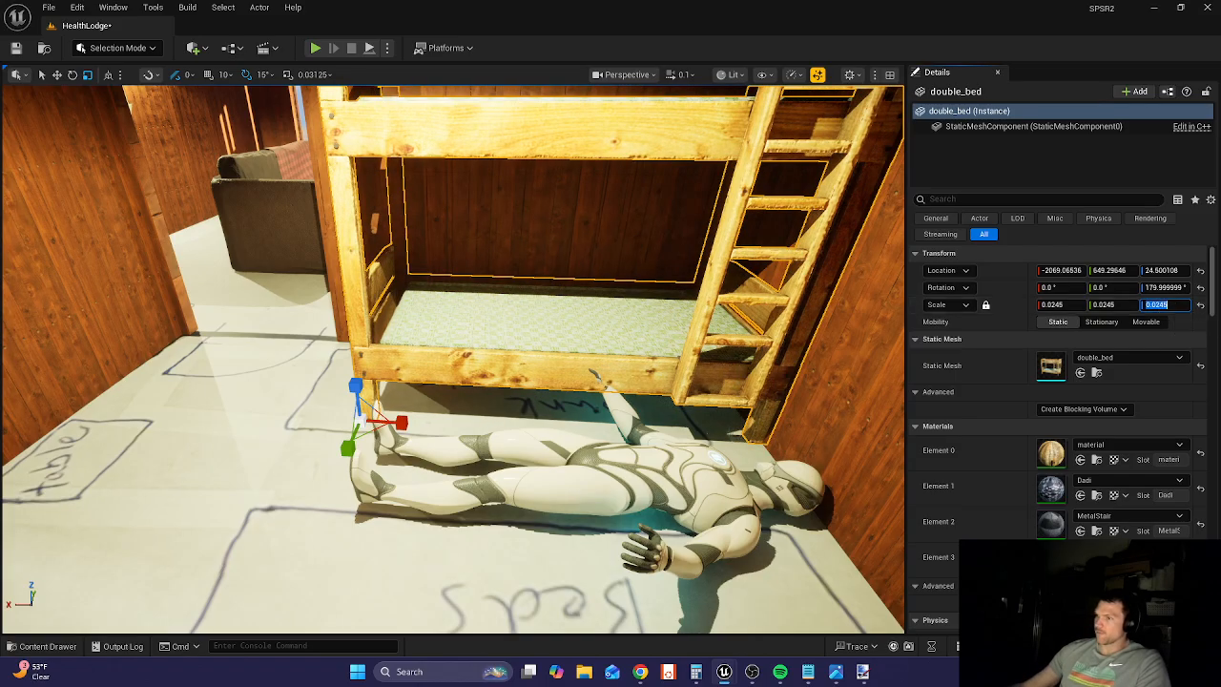
- Try a uniform scale of 0.0275 for the bunk bed
right_click_drag(777, 370, 784, 333)
key("a")
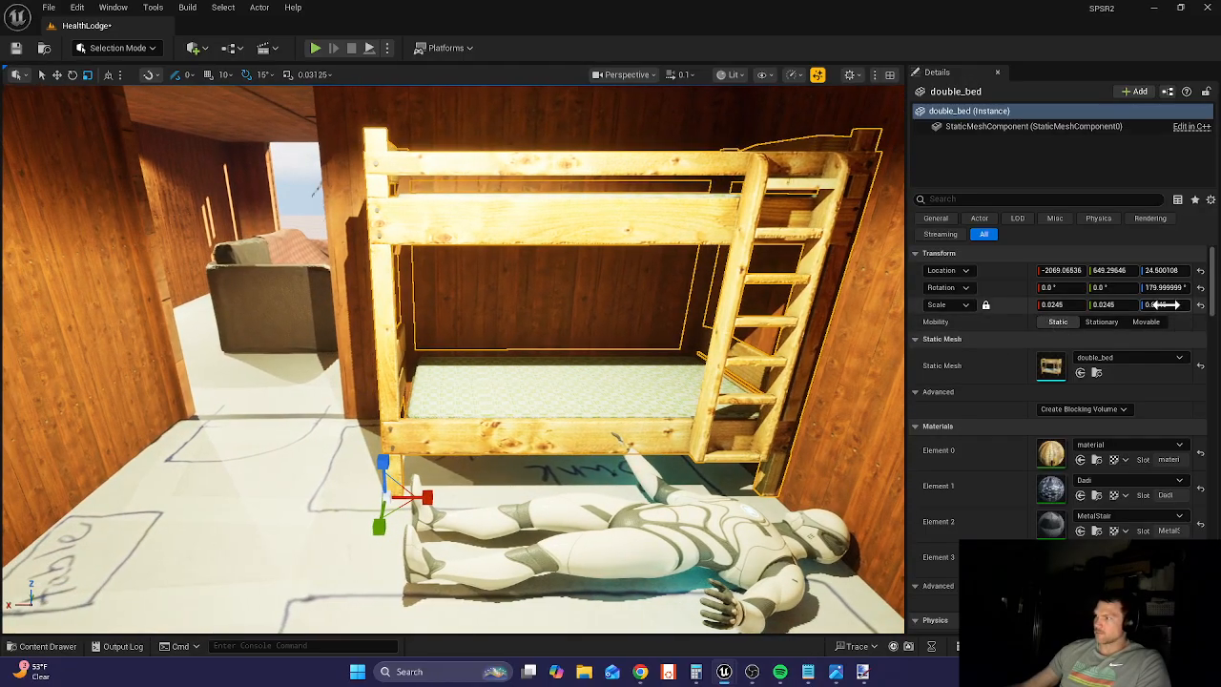
left_click(1156, 304)
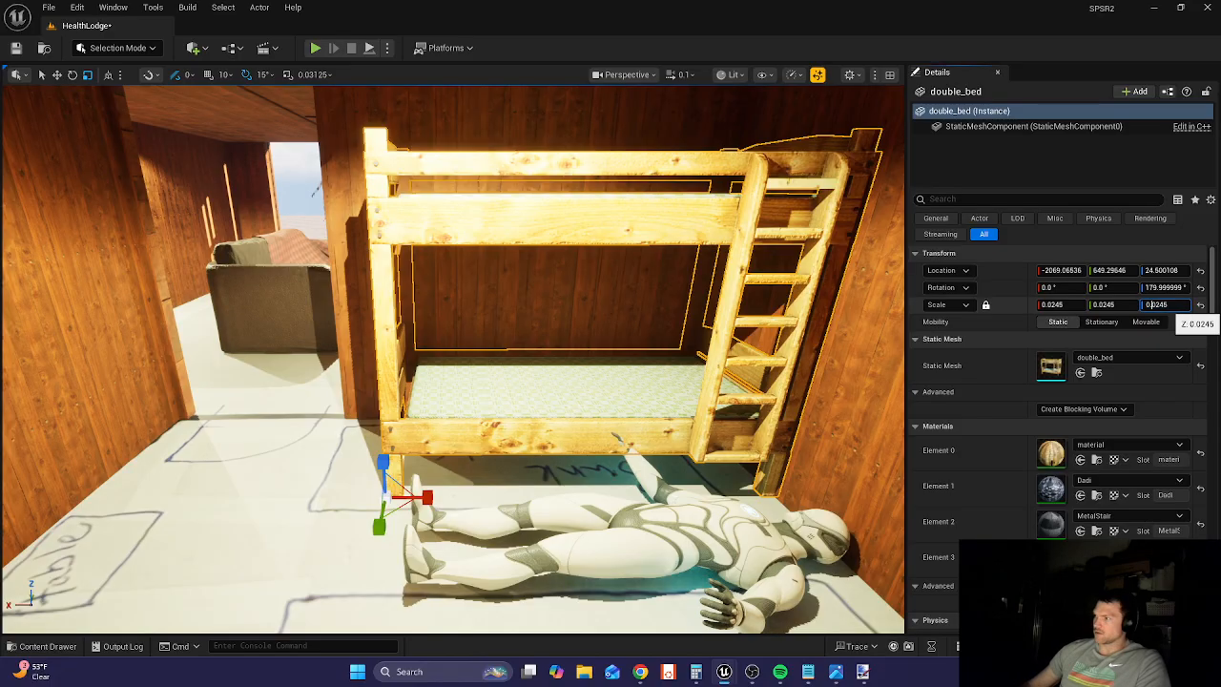
type("0.027")
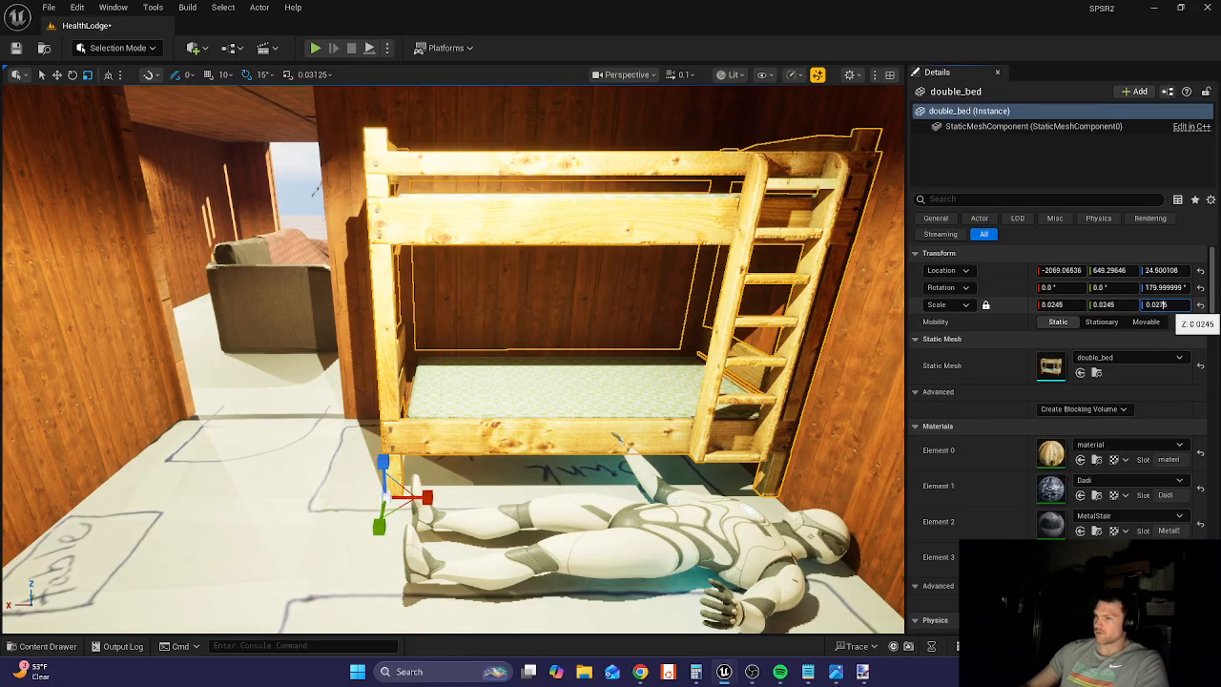
type("5")
key("Return")
- Move the bunk bed away from the wall at its ladder end and out from the wall behind it so it stands clear of both
right_click_drag(854, 307, 866, 262)
right_click_drag(715, 346, 729, 383)
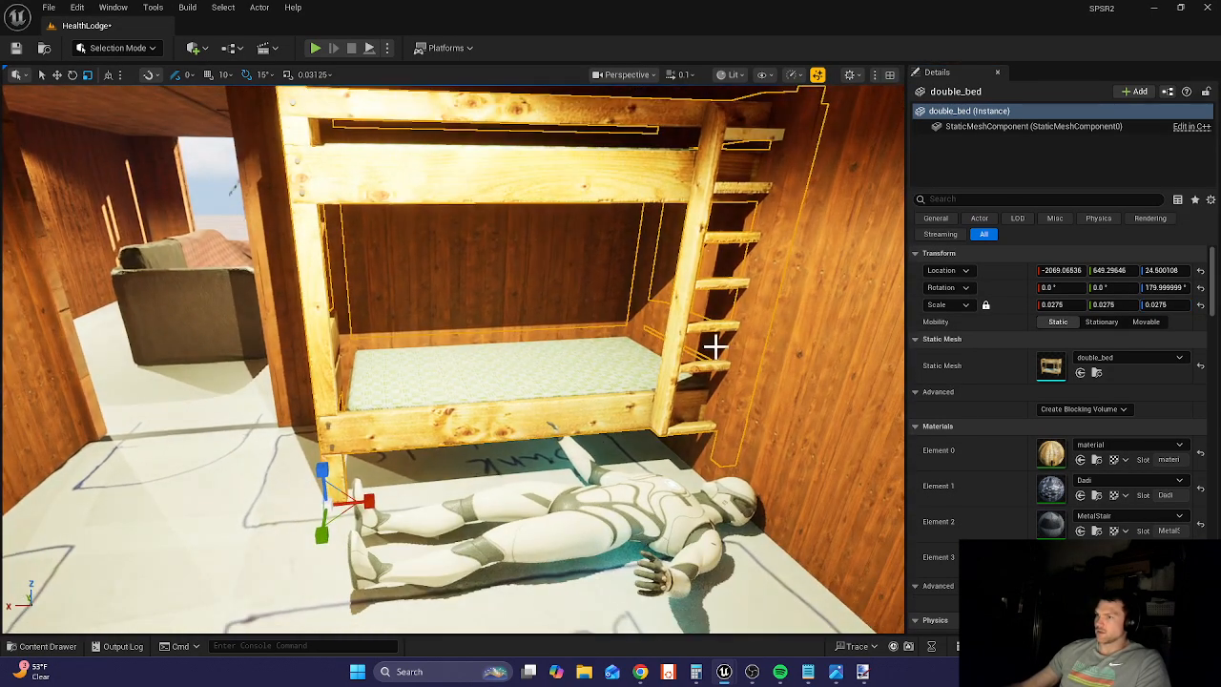
key("w")
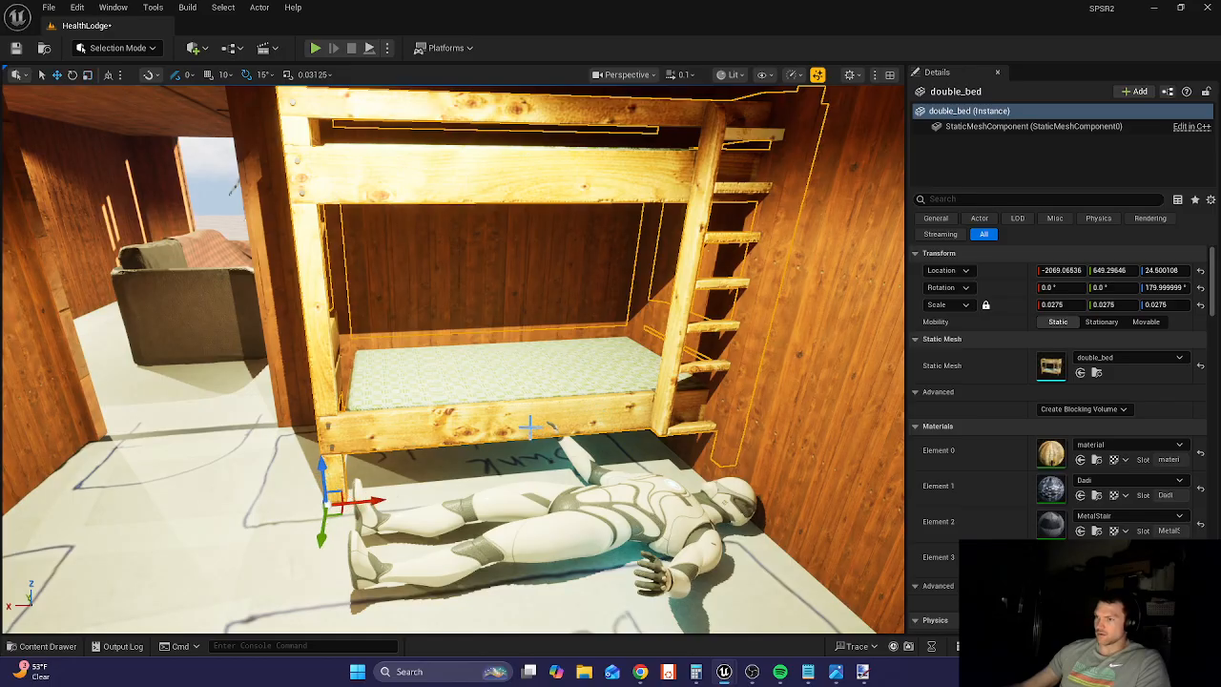
left_click_drag(370, 501, 311, 499)
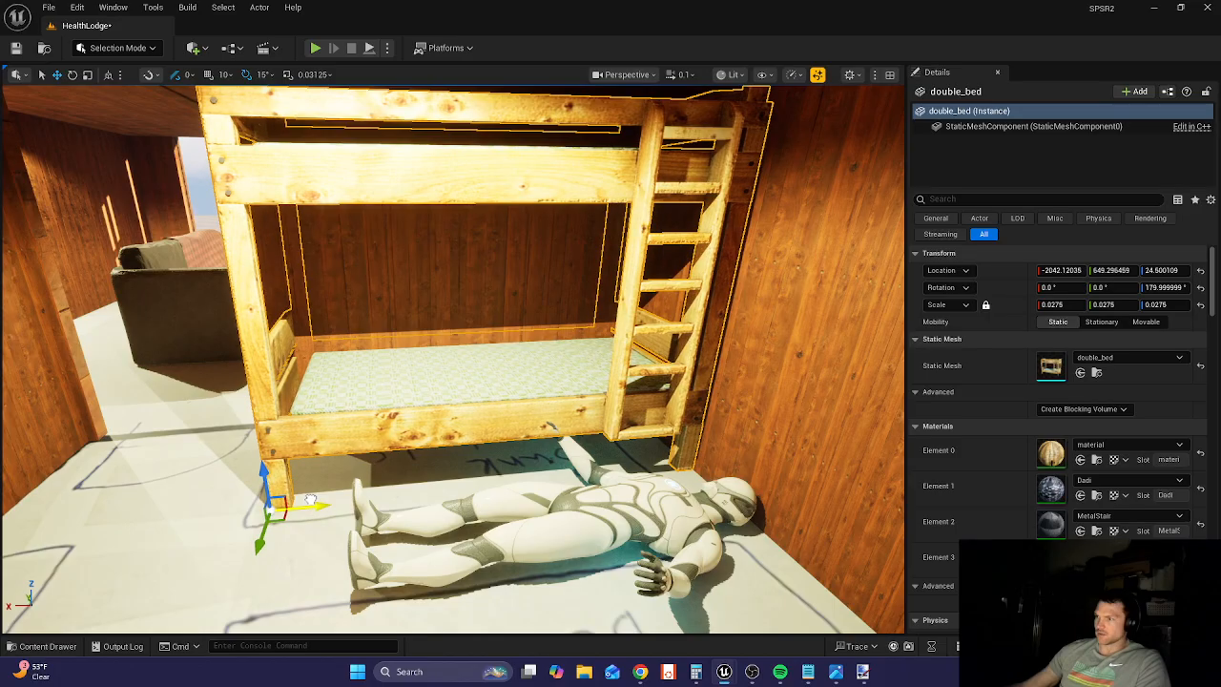
key("a")
right_click_drag(306, 499, 439, 515)
key("s")
key("a")
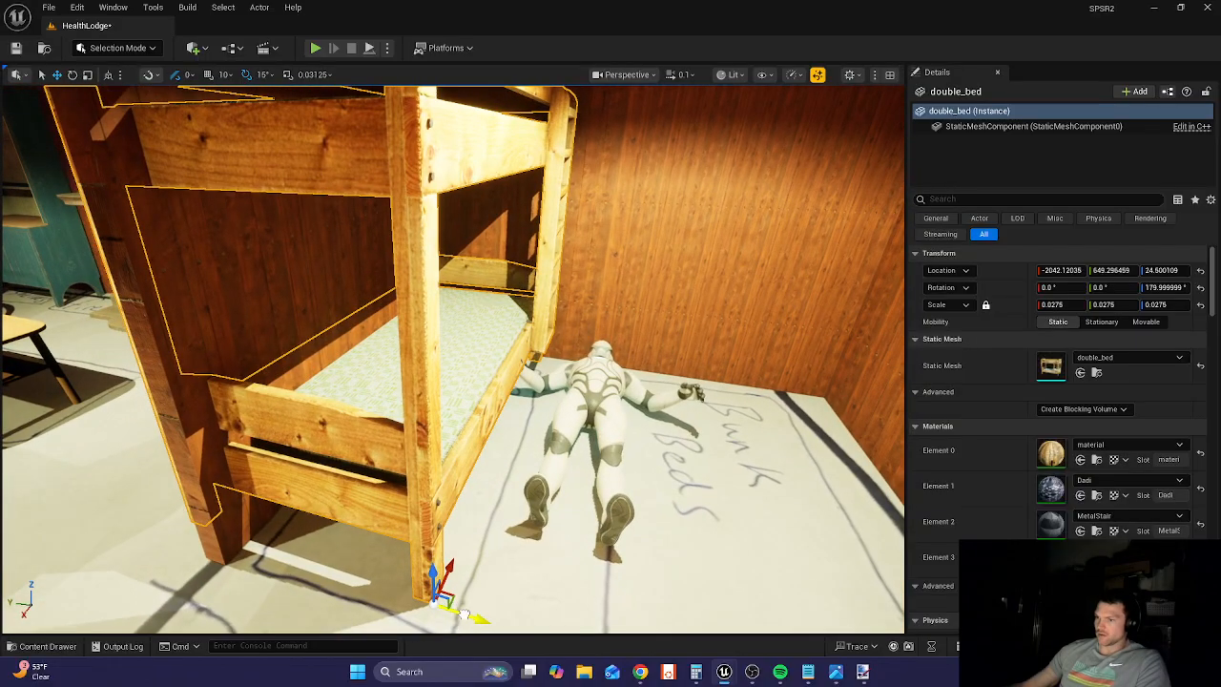
left_click_drag(465, 616, 557, 632)
right_click_drag(557, 572, 648, 544)
- Shift the lying mannequin along the bunk bed away from the end wall, and outward from the bed's side
left_click(533, 405)
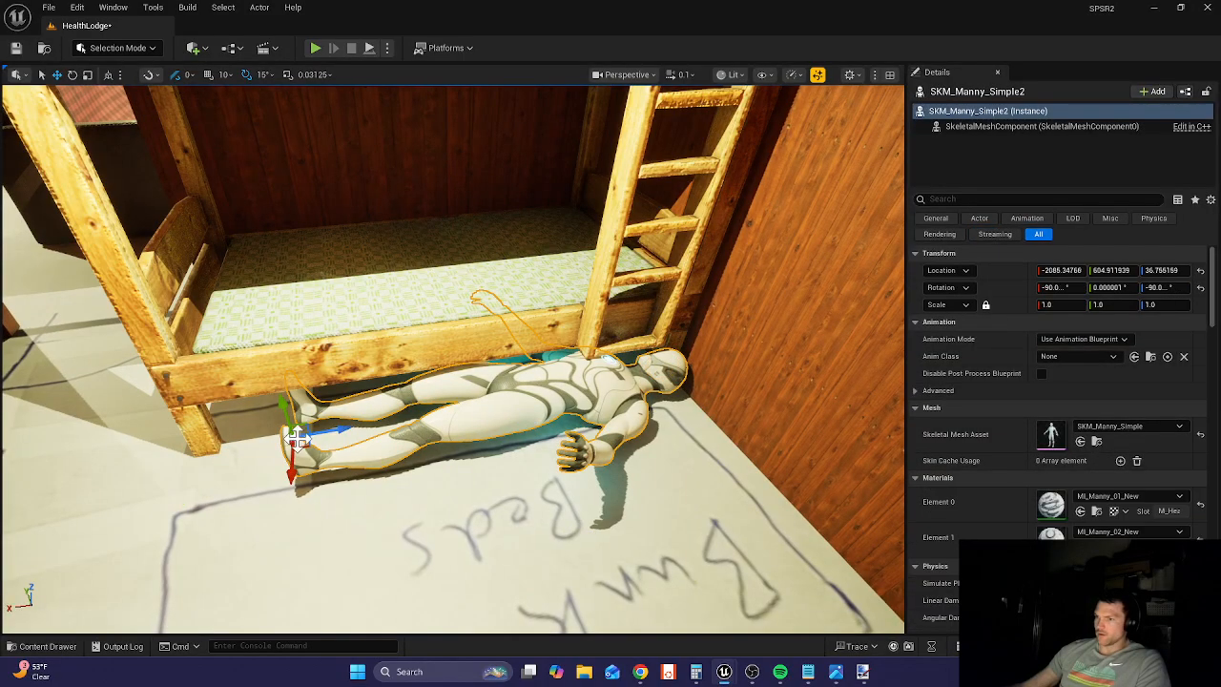
left_click_drag(321, 432, 284, 436)
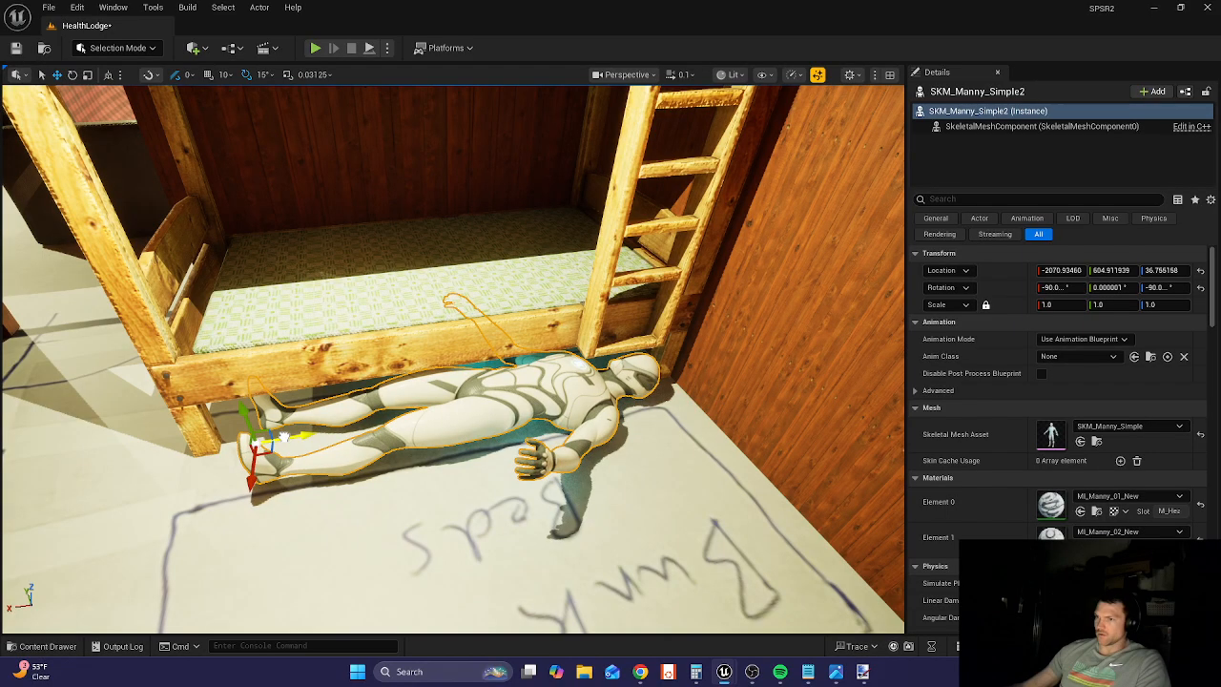
left_click_drag(251, 483, 311, 486)
- Reduce the bunk bed's uniform scale to 0.0225 on all three axes
right_click_drag(401, 432, 352, 480)
left_click(352, 480)
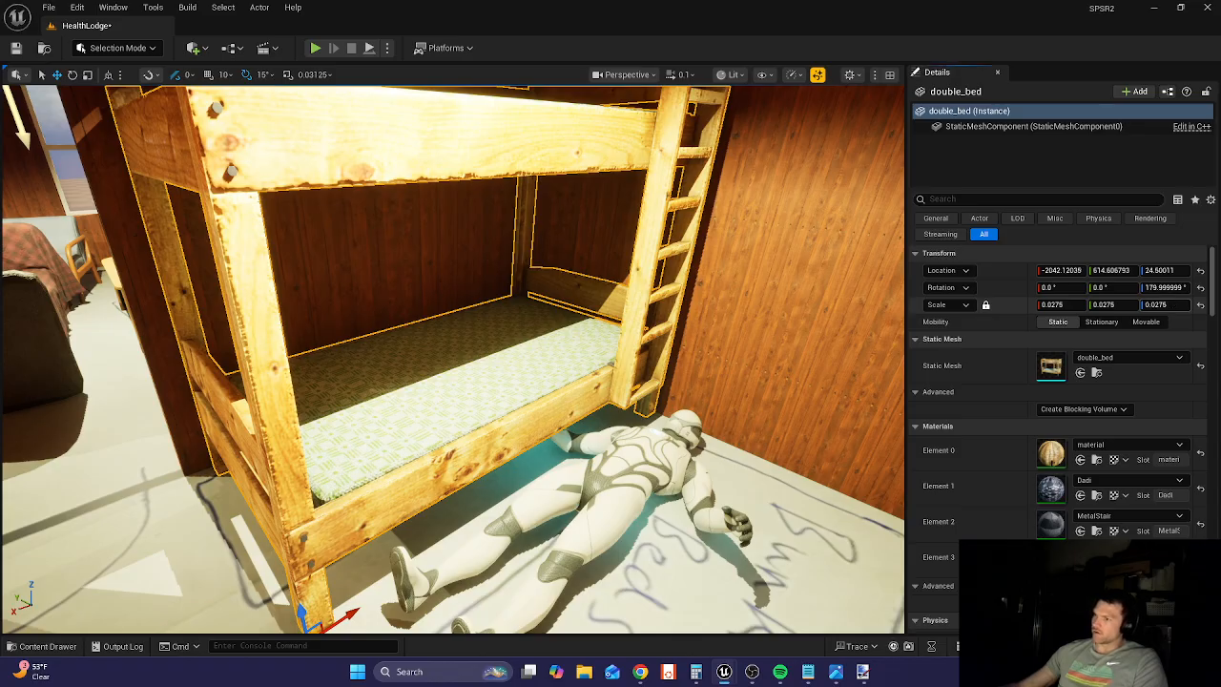
left_click_drag(1163, 304, 1134, 305)
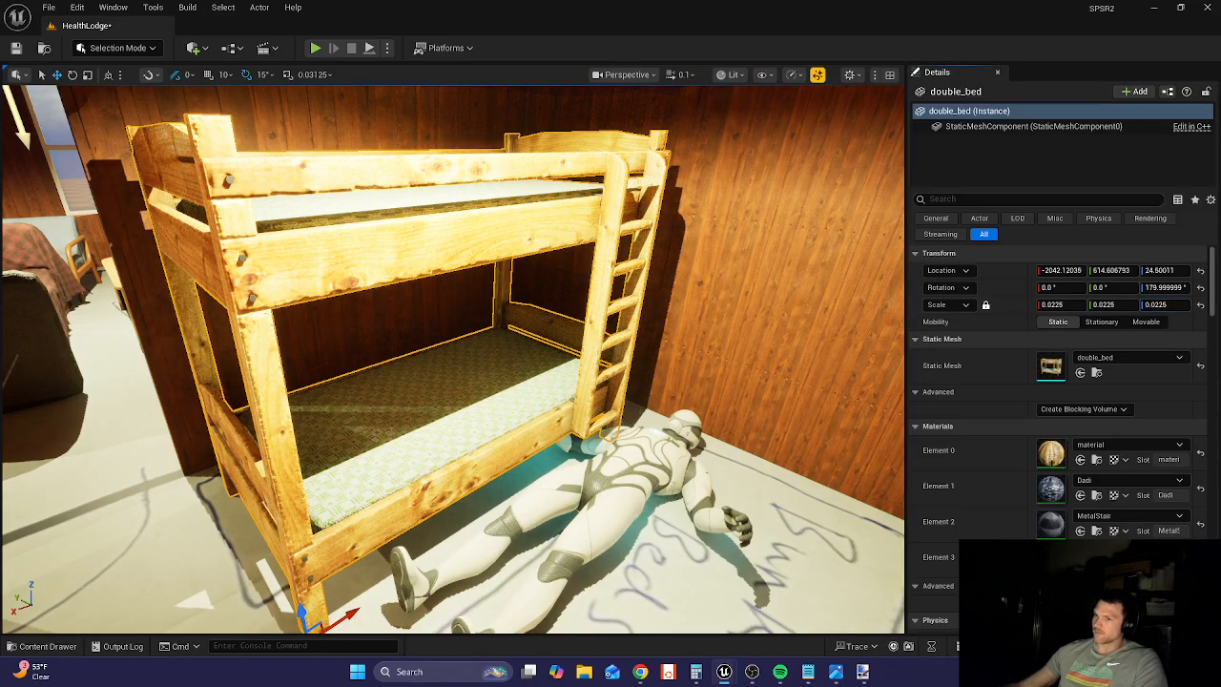
- Move the bunk bed toward the side wall and deeper into the bedroom, to about X -2084, Y 638
mouse_move(472, 482)
right_mouse_down()
mouse_move(522, 500)
mouse_move(472, 481)
right_mouse_up()
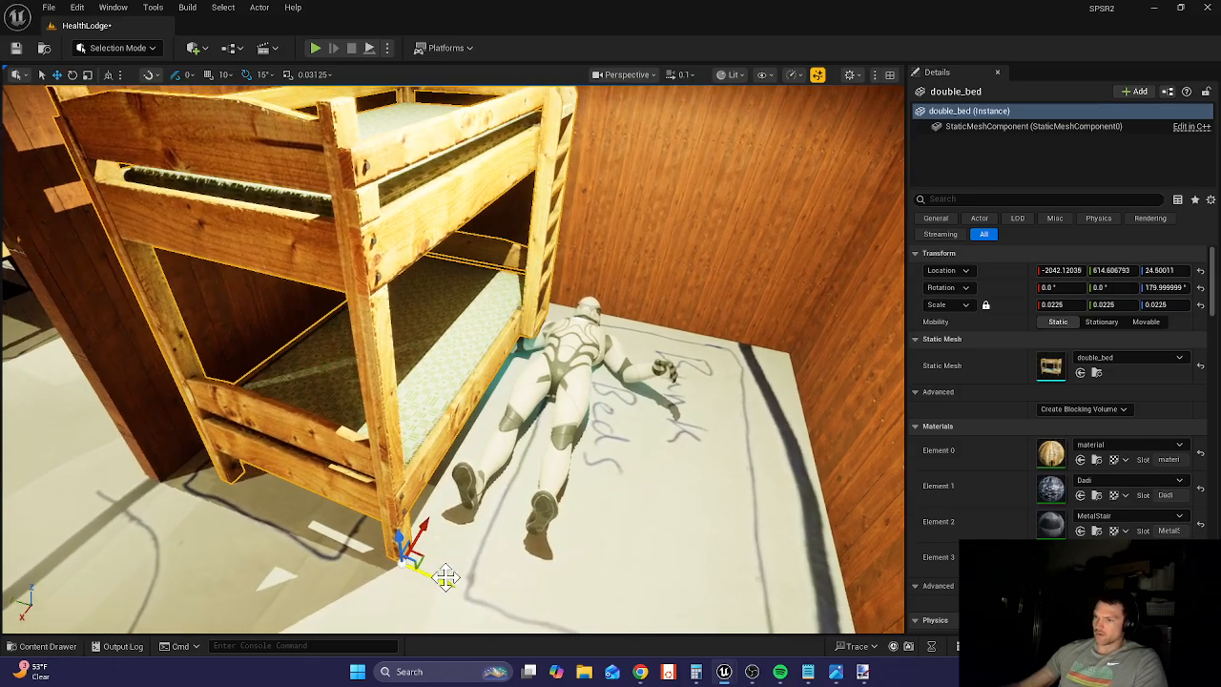
left_click_drag(446, 579, 394, 575)
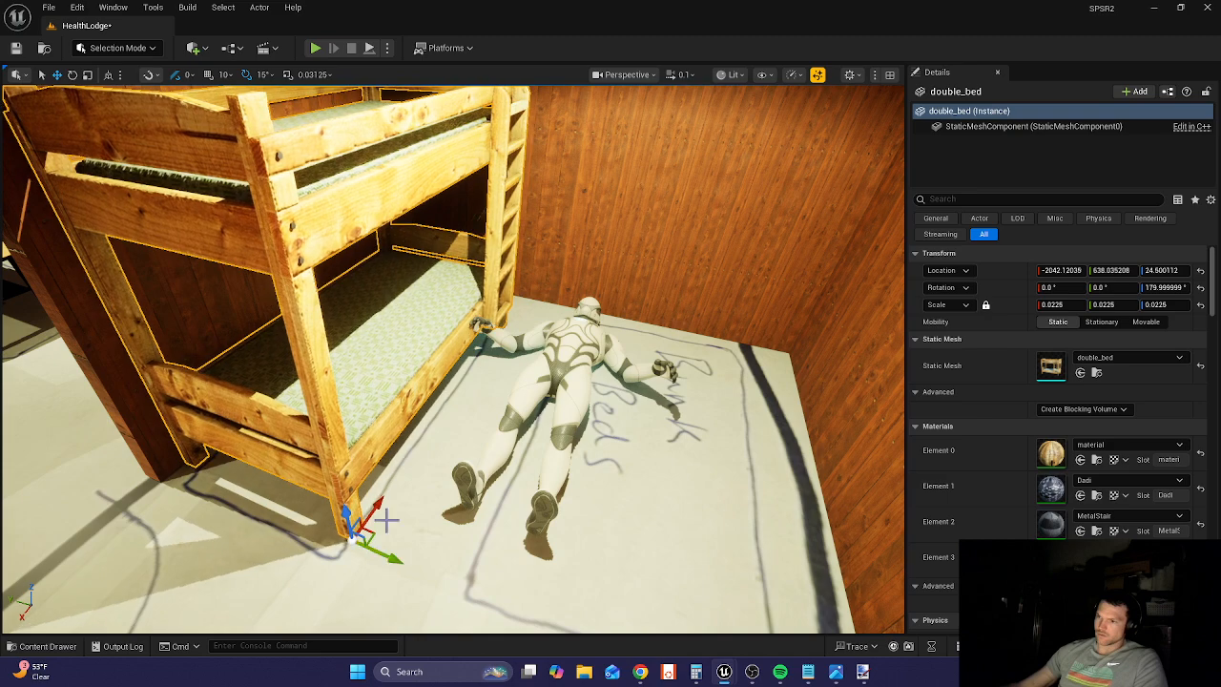
left_click_drag(378, 499, 412, 462)
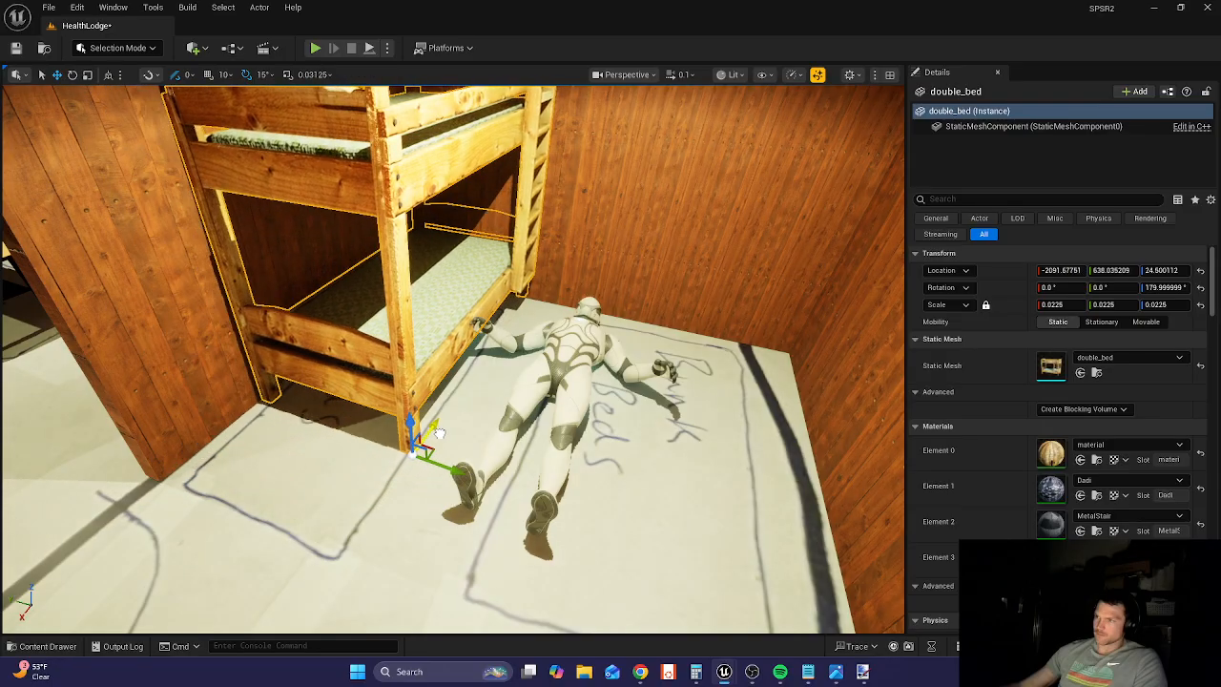
right_click_drag(542, 432, 518, 505)
key("w")
key("s")
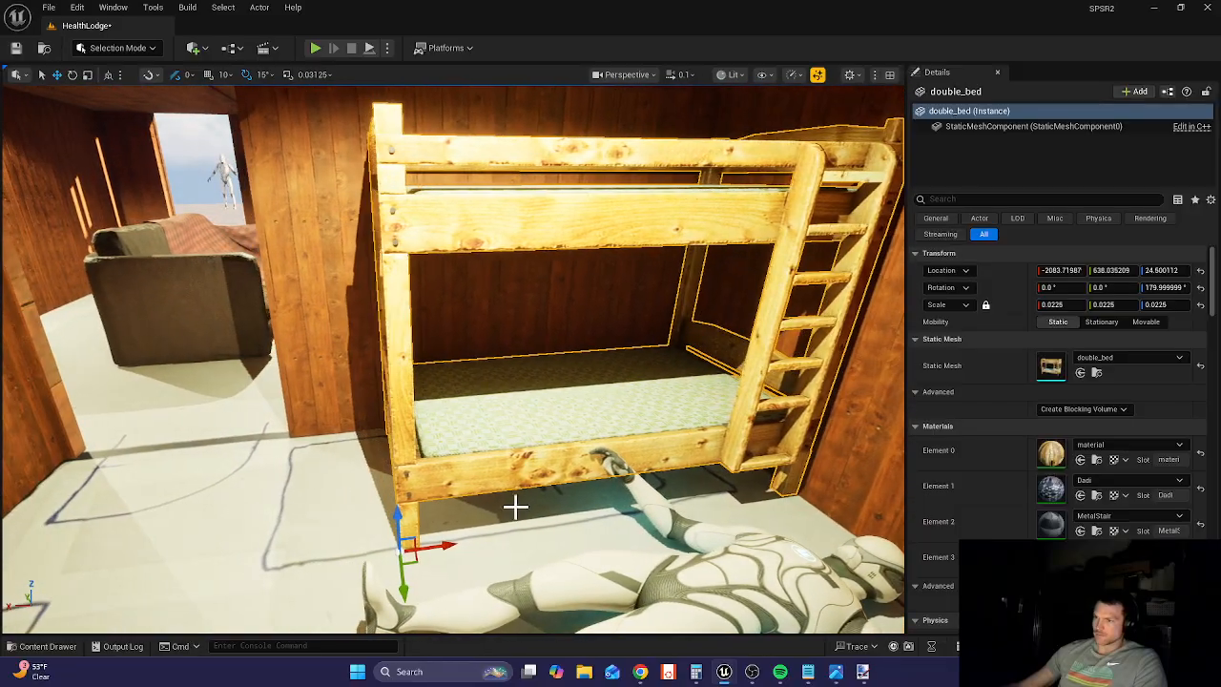
left_click_drag(440, 544, 380, 548)
key("ctrl+z")
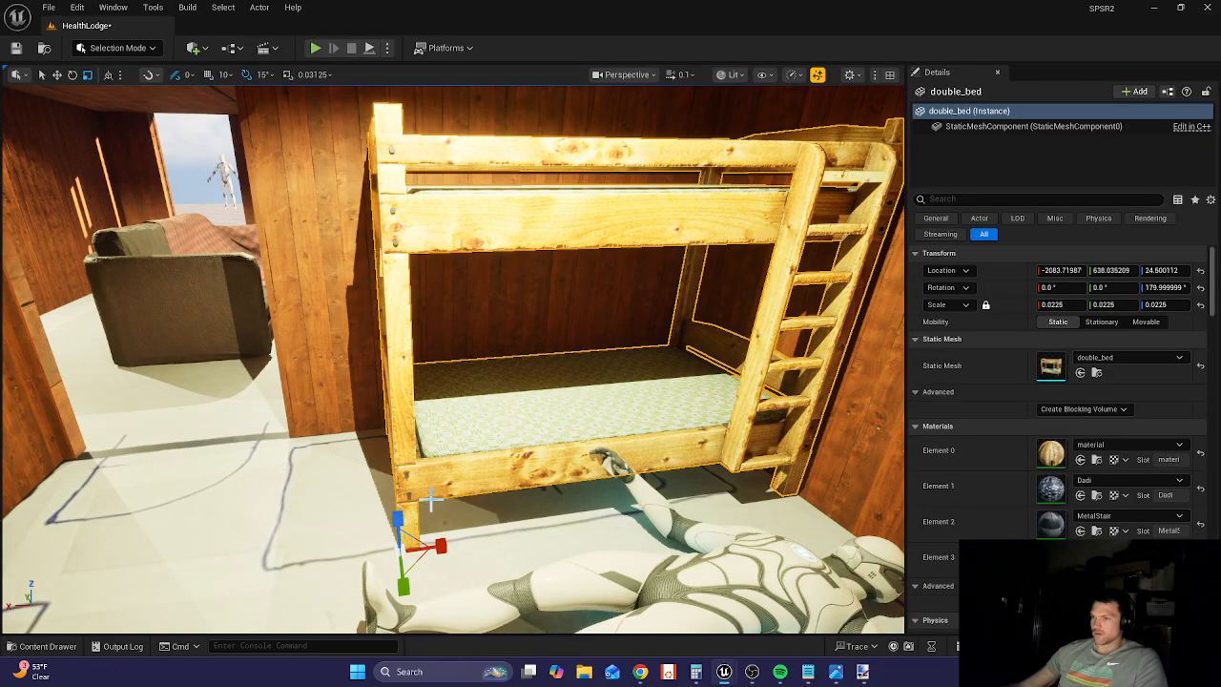
left_click_drag(441, 542, 440, 542)
key("ctrl+z")
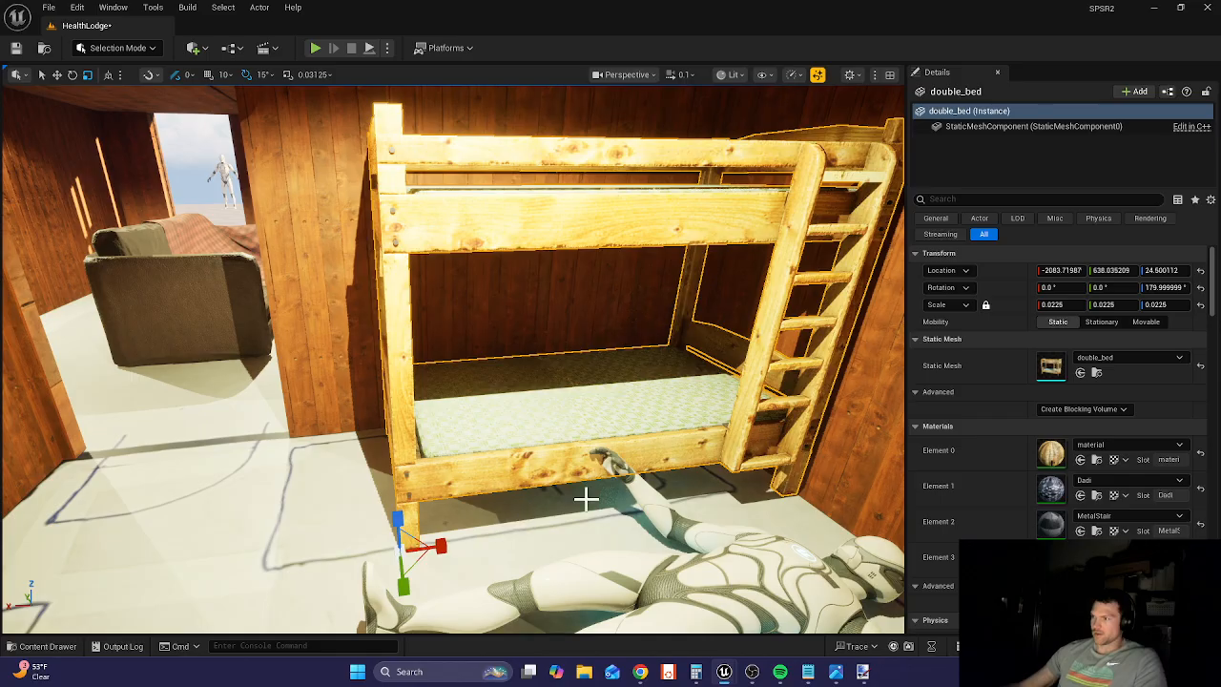
- Reposition the bunk bed to about X -2052, Y 635 and set its uniform scale to 0.025
key("s")
right_click_drag(596, 506, 572, 513)
key("s")
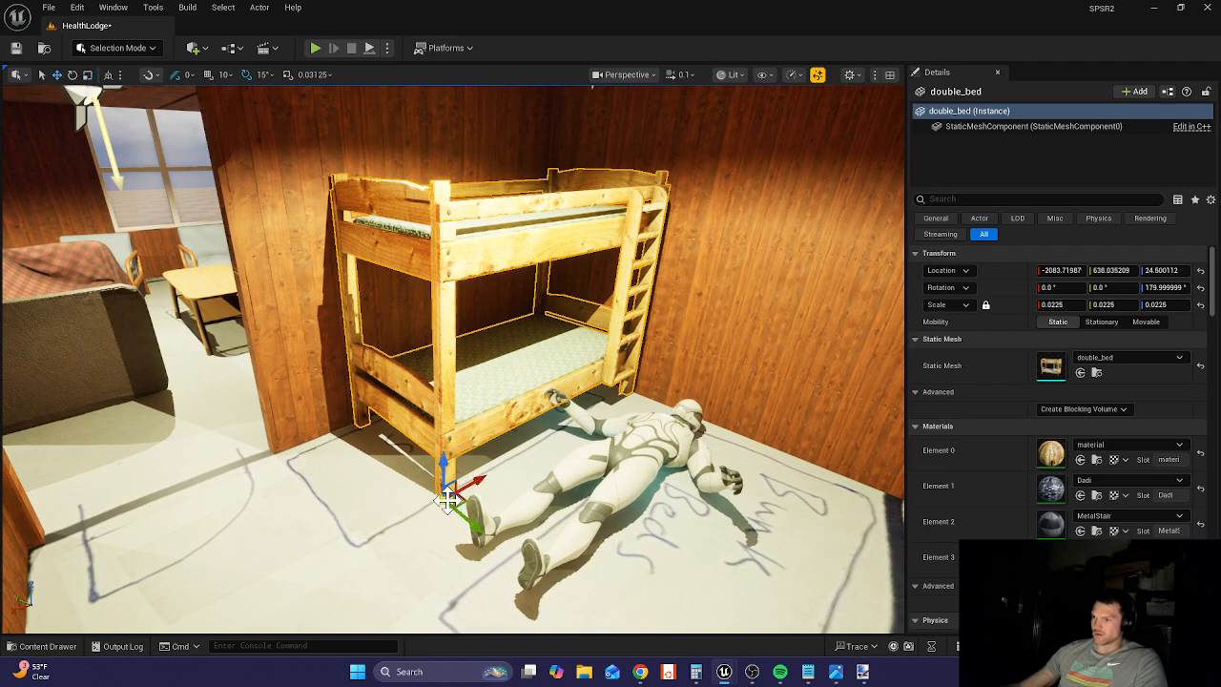
left_click_drag(448, 498, 400, 526)
key("r")
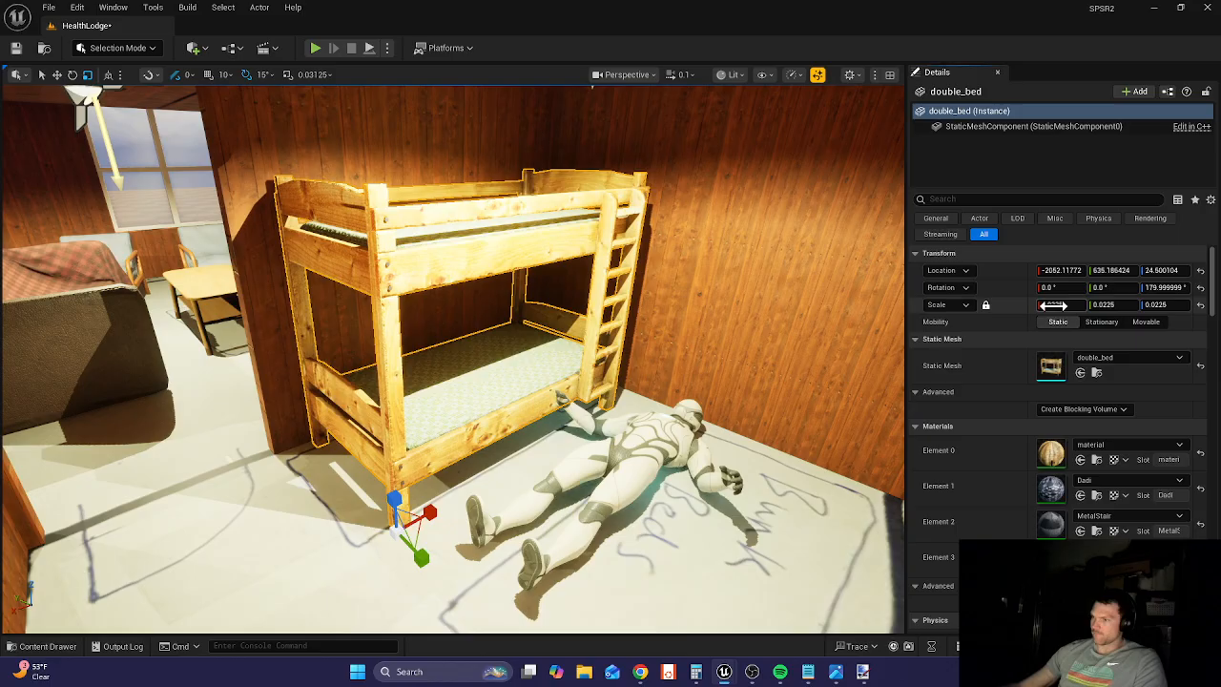
left_click_drag(1060, 305, 1070, 306)
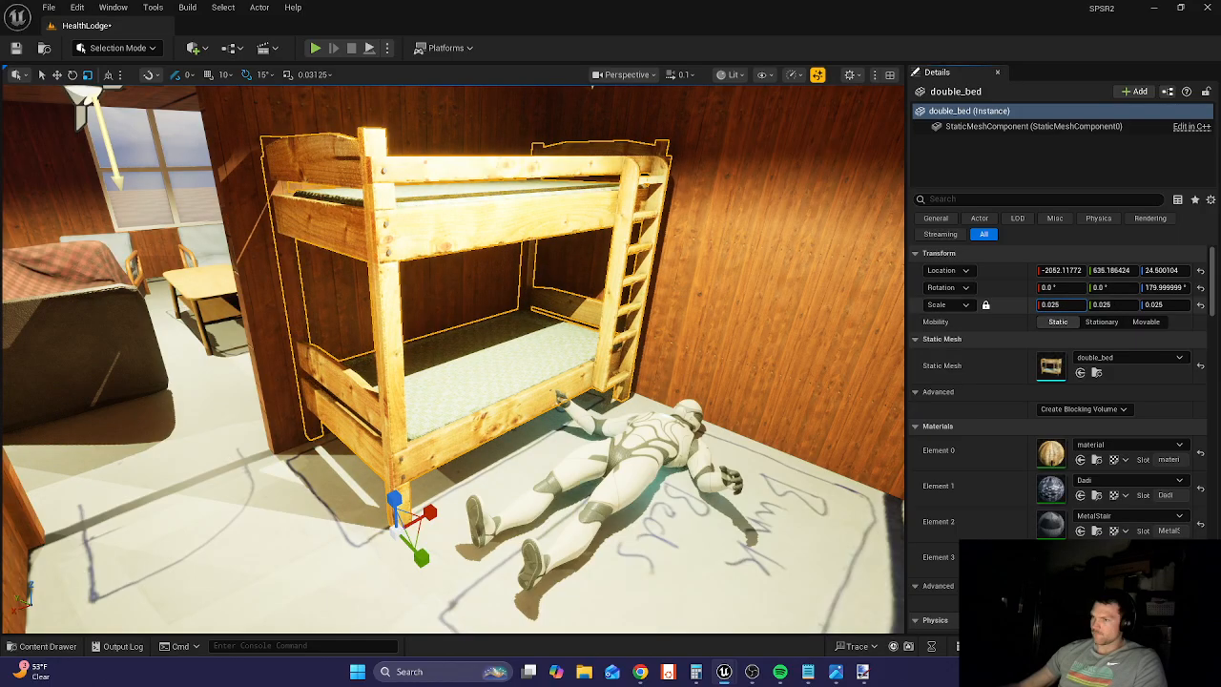
- Shift the bunk bed slightly away from the side wall to about Y 628
key("e")
key("w")
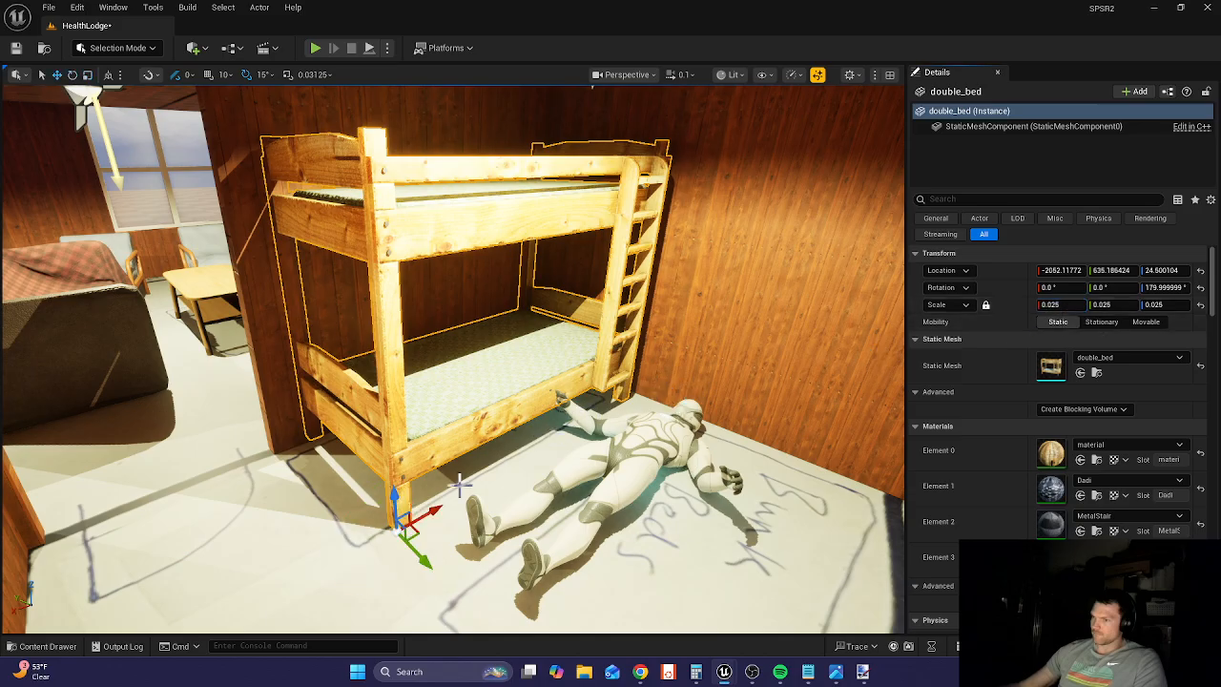
key("e")
key("w")
left_click_drag(417, 551, 426, 564)
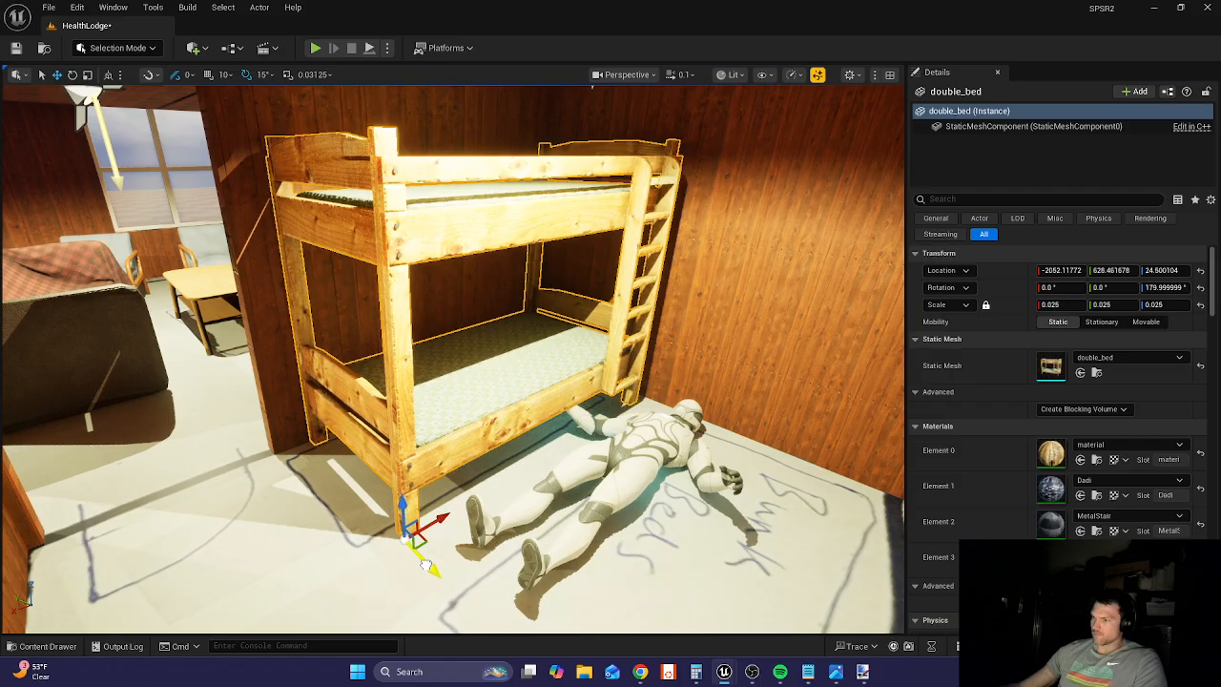
- Duplicate the bunk bed along the Y axis and place the copy by the opposite wall at about Y 473
right_click_drag(562, 549, 654, 547)
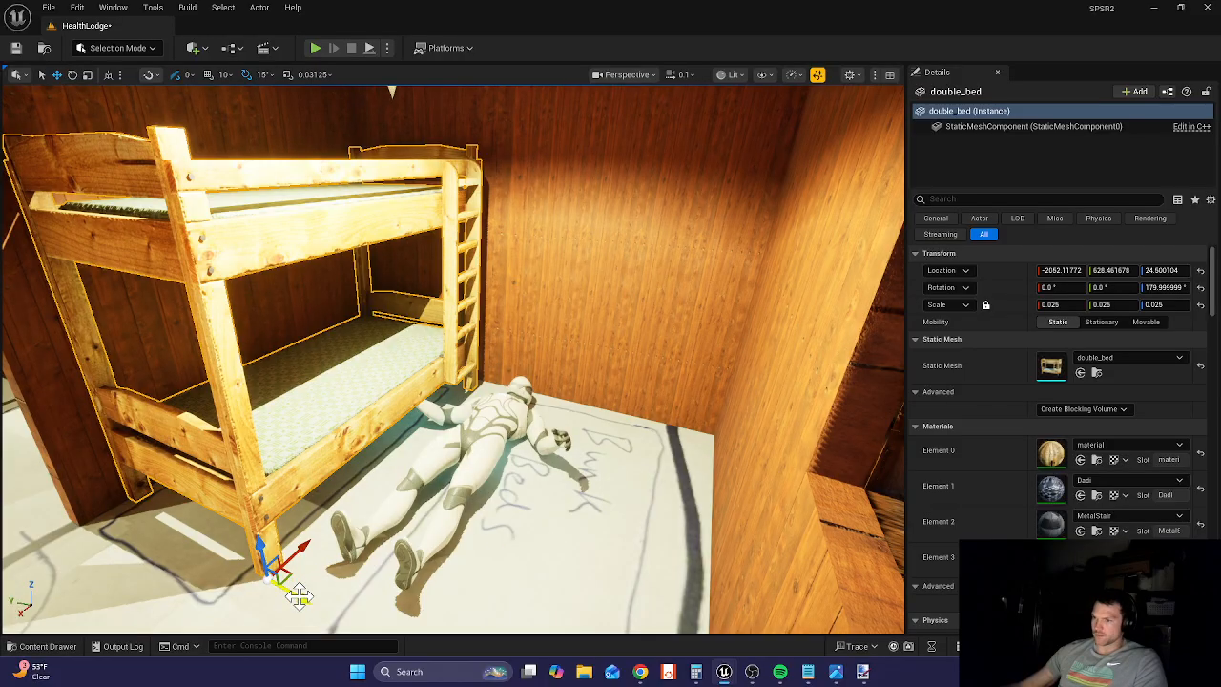
left_click_drag(302, 598, 493, 665, "alt")
left_click_drag(534, 381, 599, 389)
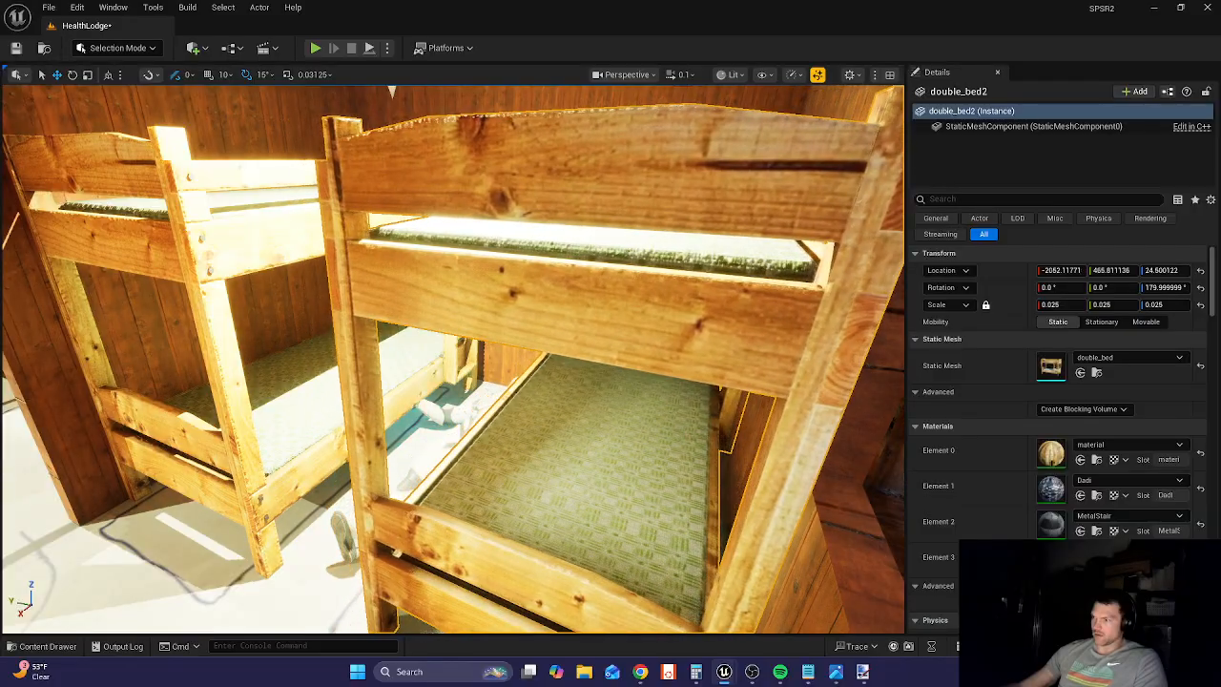
right_click_drag(599, 389, 656, 402)
key("s")
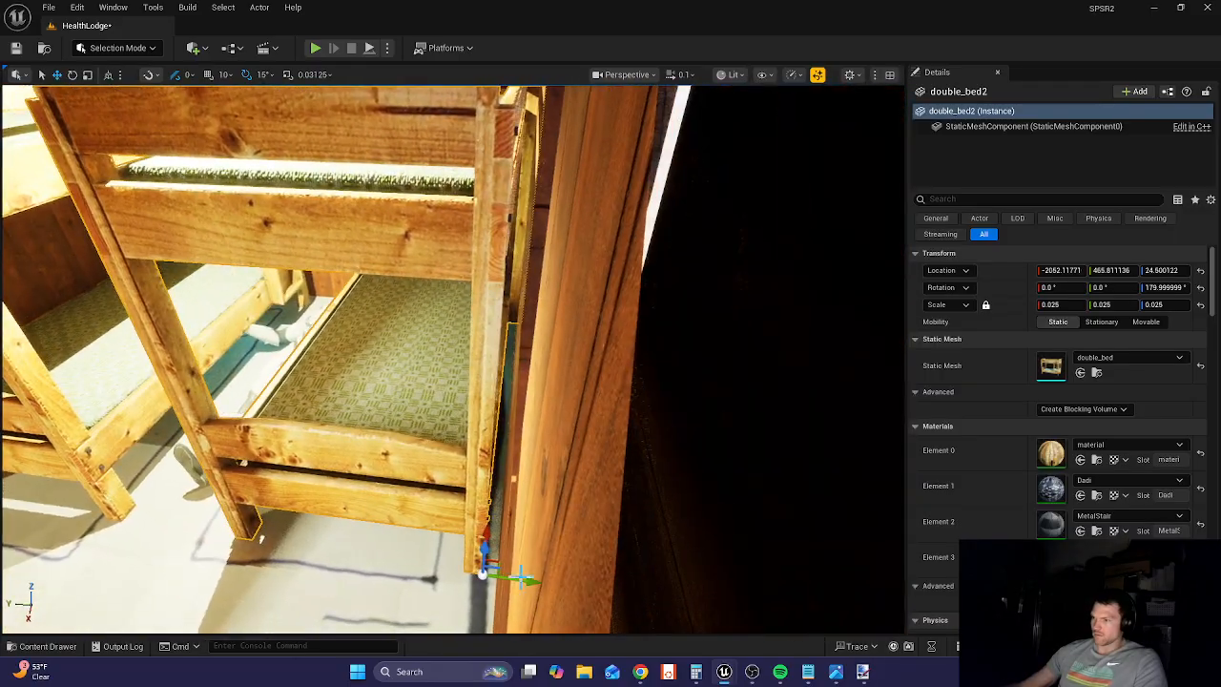
left_click_drag(519, 579, 502, 575)
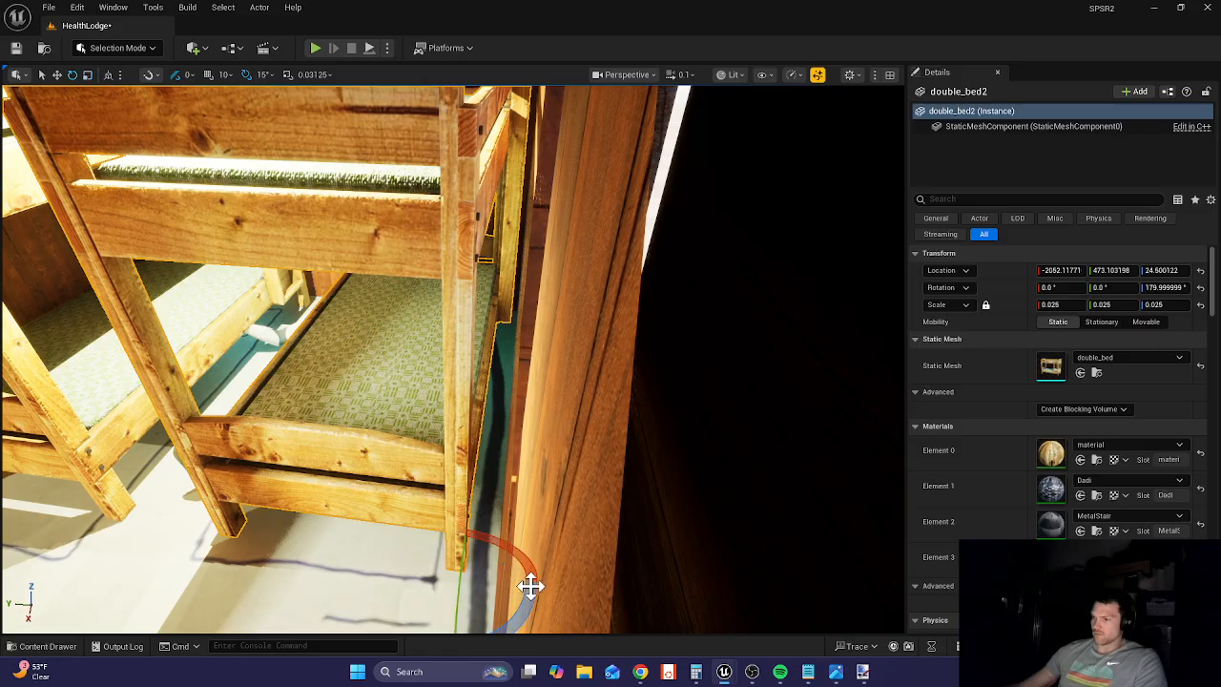
- Rotate the duplicated bunk bed 180 degrees and move it back into the room to about X -2264, Y 570
left_click_drag(531, 588, 390, 553)
right_click_drag(558, 484, 615, 466)
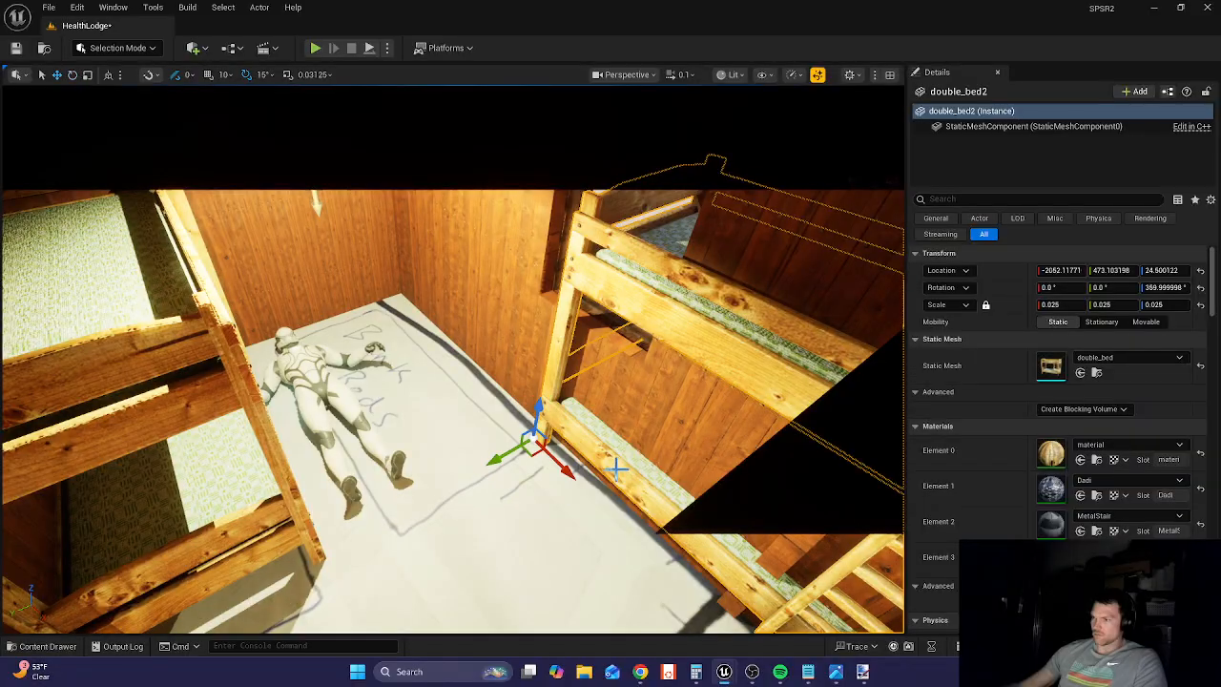
left_click_drag(564, 460, 376, 355)
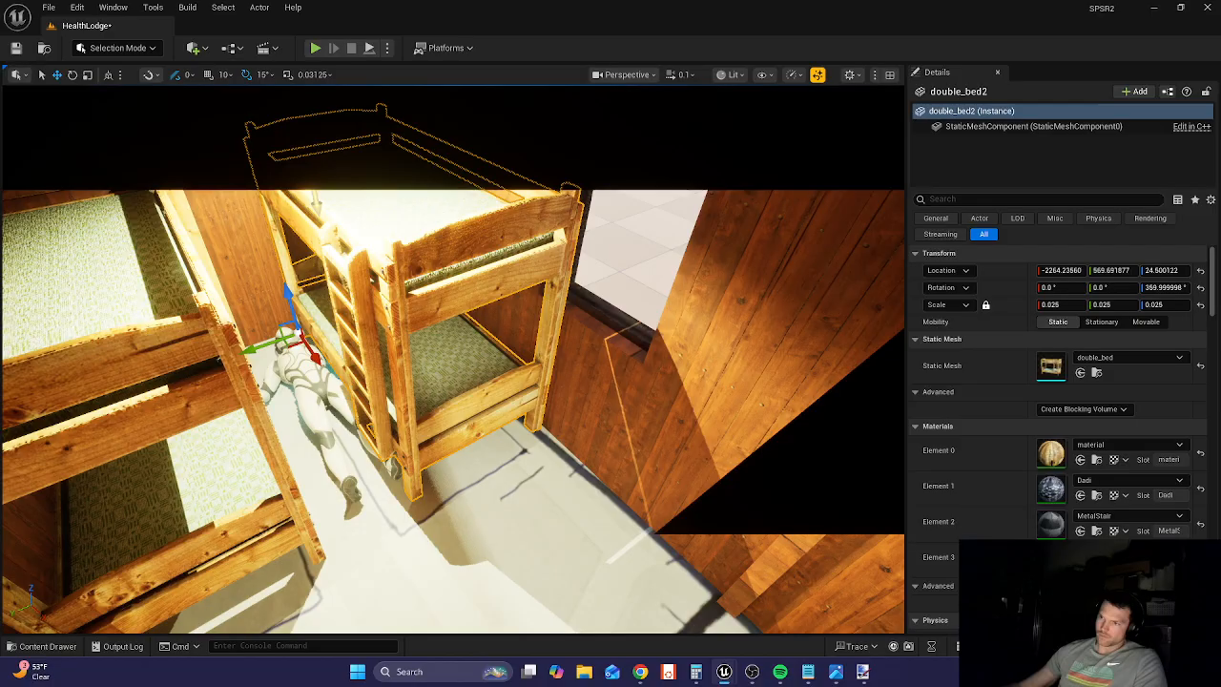
- Rotate the lying mannequin 90 degrees so it stands upright between the two bunk beds
key("w")
mouse_move(420, 357)
right_mouse_down()
mouse_move(420, 315)
mouse_move(406, 349)
mouse_move(366, 346)
mouse_move(370, 356)
mouse_move(414, 353)
mouse_move(399, 354)
right_mouse_up()
key("d")
key("a")
key("w")
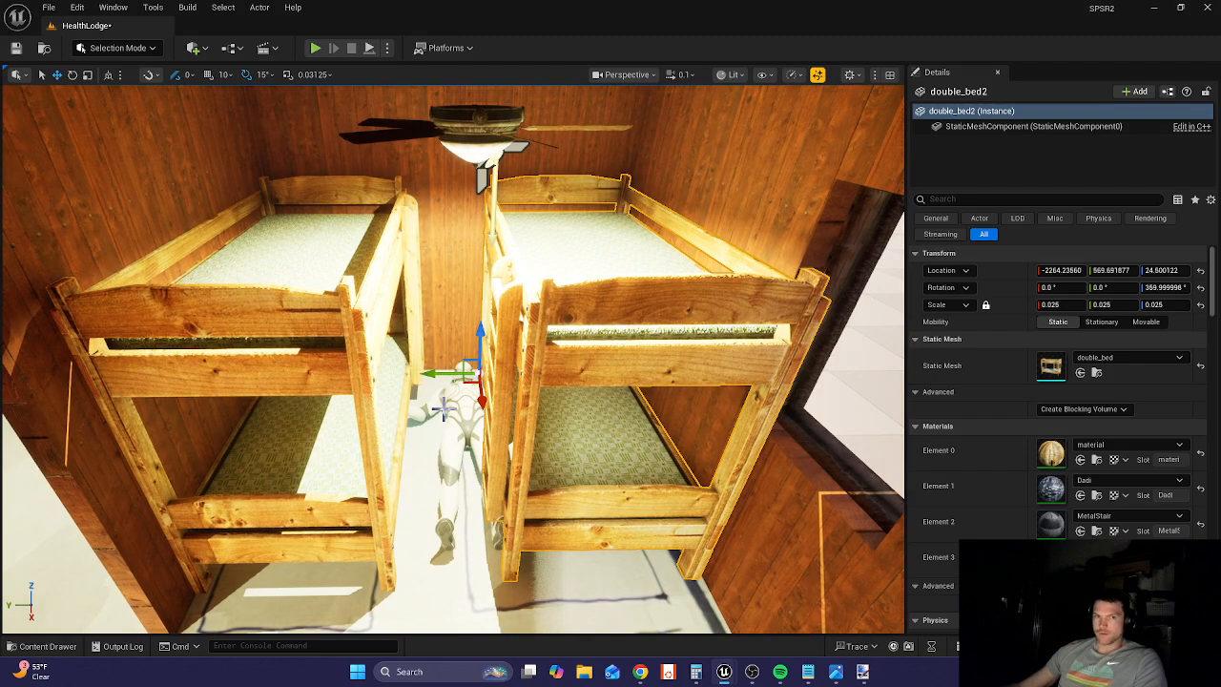
left_click(442, 410)
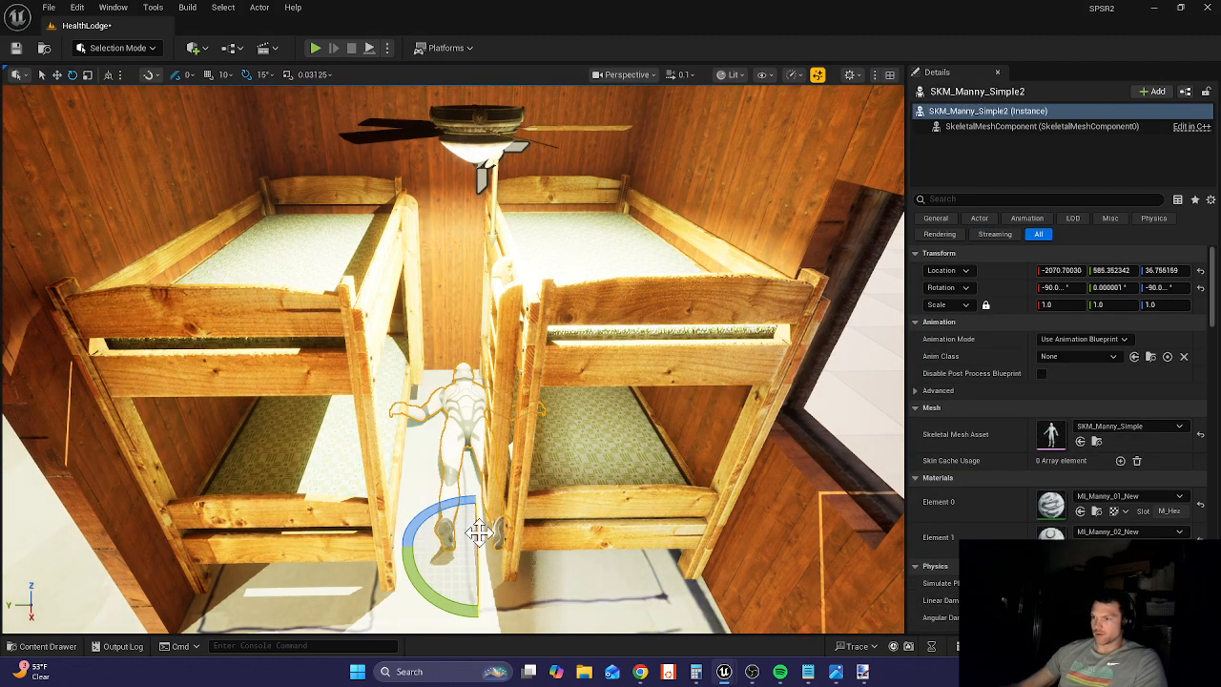
left_click_drag(471, 456, 476, 481)
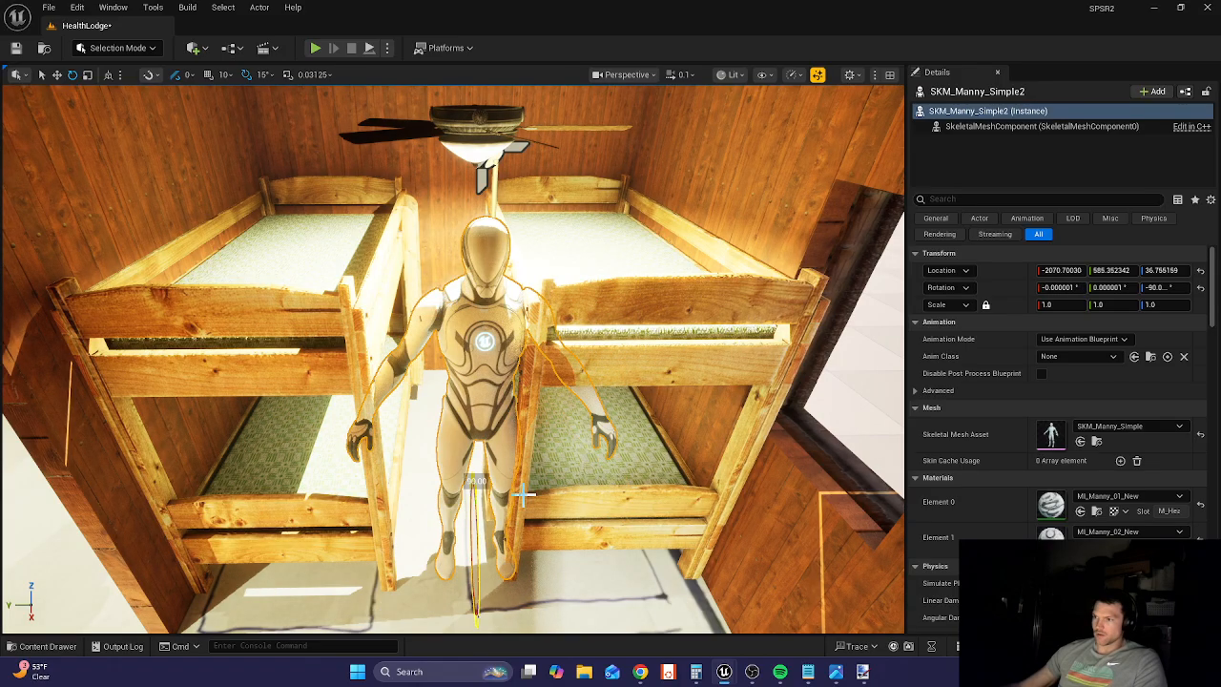
- Delete the mannequin between the two bunk beds
right_click_drag(476, 420, 372, 411)
key("w")
mouse_move(559, 400)
right_mouse_down()
mouse_move(591, 329)
mouse_move(611, 400)
mouse_move(569, 414)
right_mouse_up()
key("d")
key("w")
key("s")
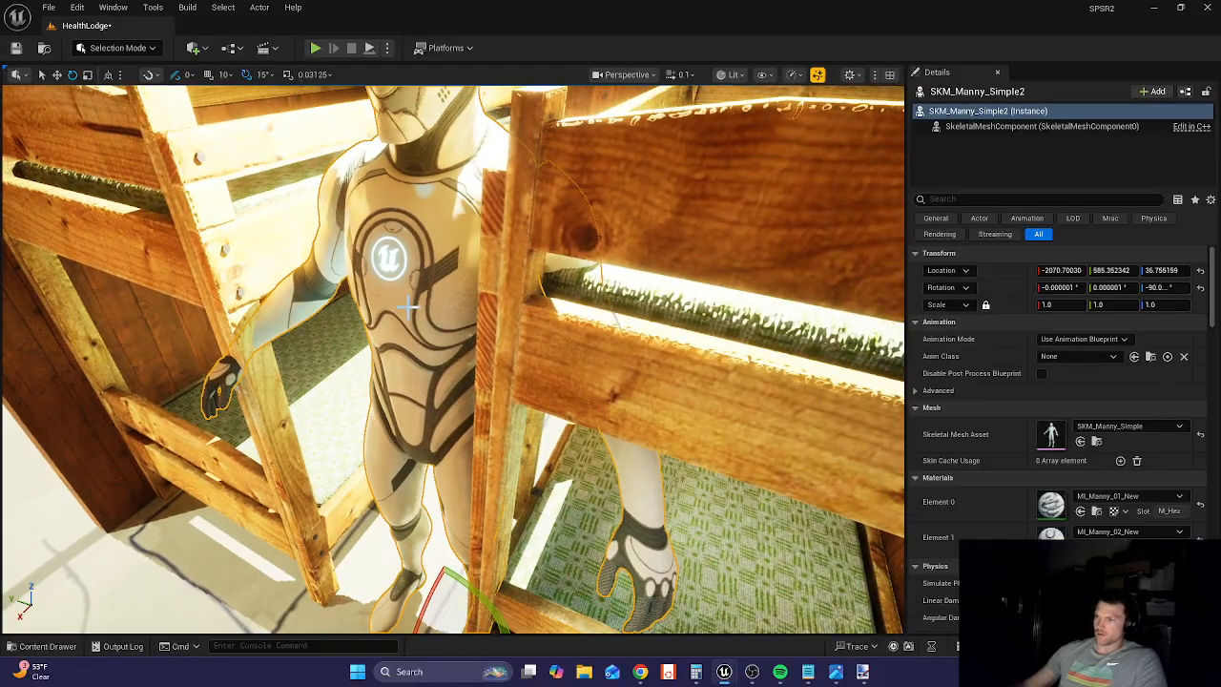
key("Delete")
- Play-test the level, walking the character into the cabin and around the bunk beds, and end the session
right_click_drag(407, 305, 398, 320)
key("alt+p")
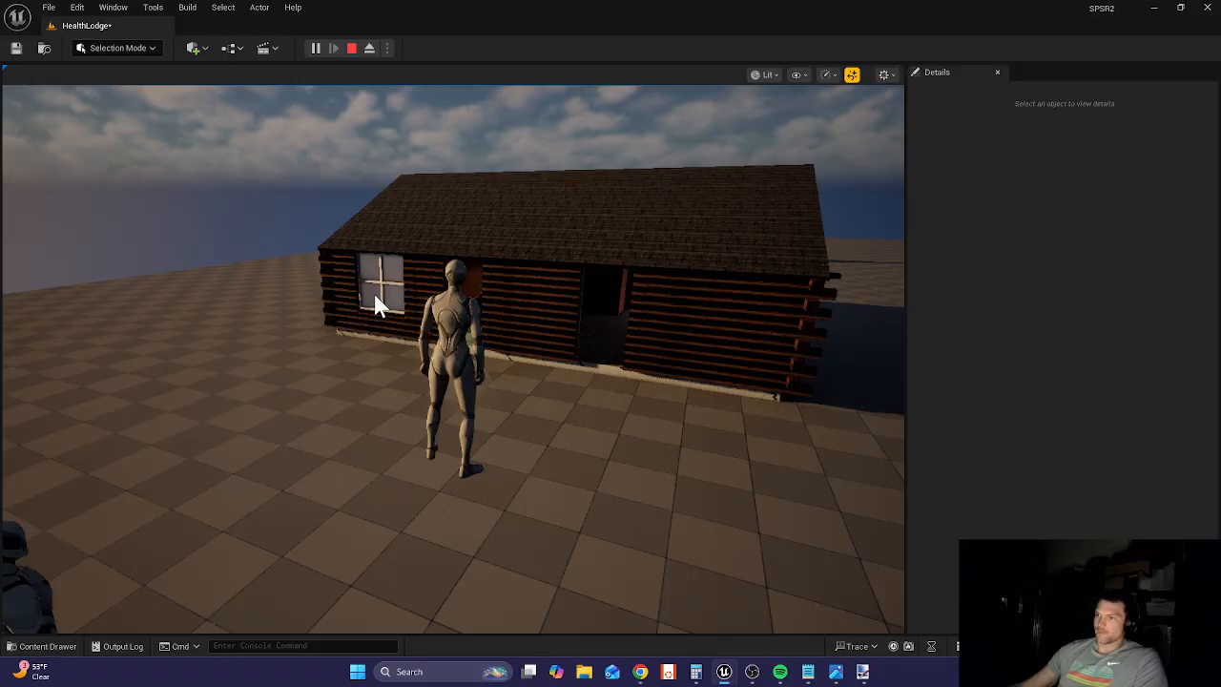
key("w")
key("w")
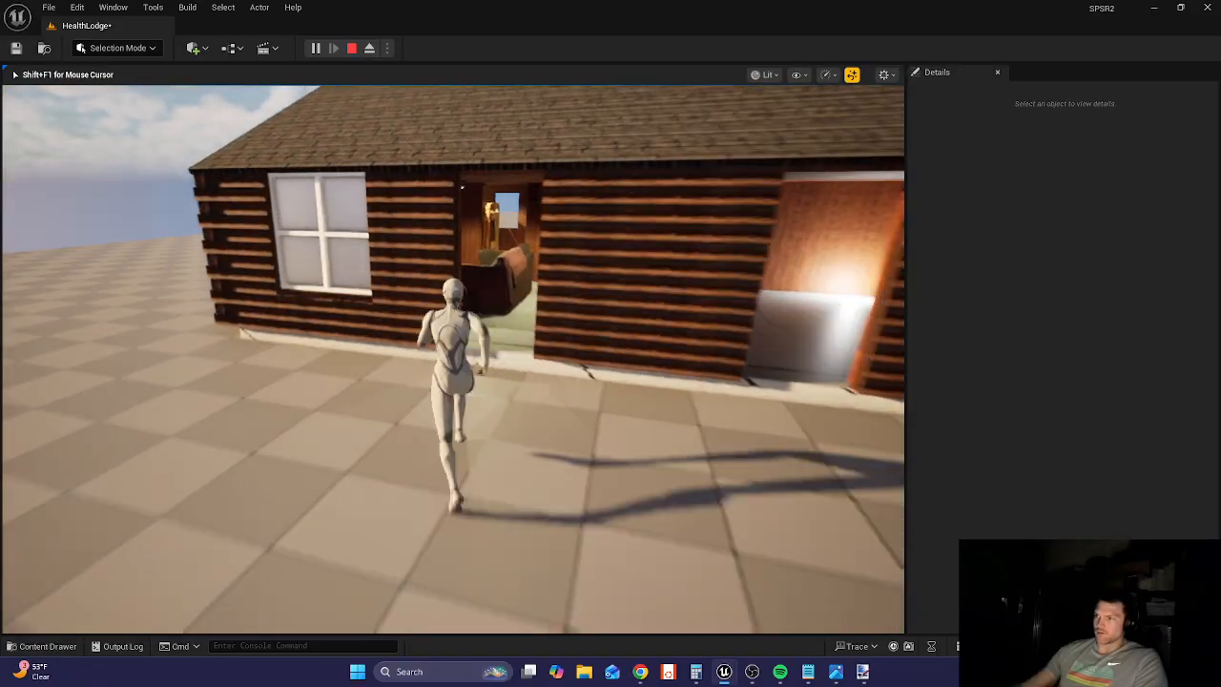
key("w")
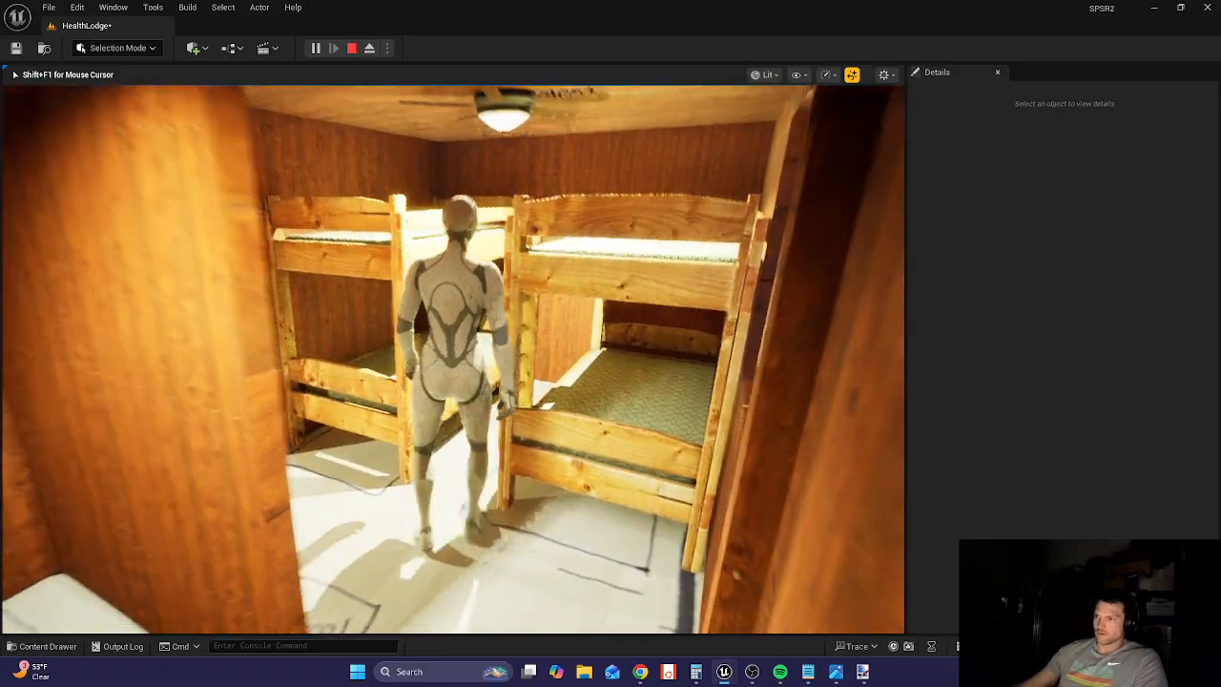
key("d")
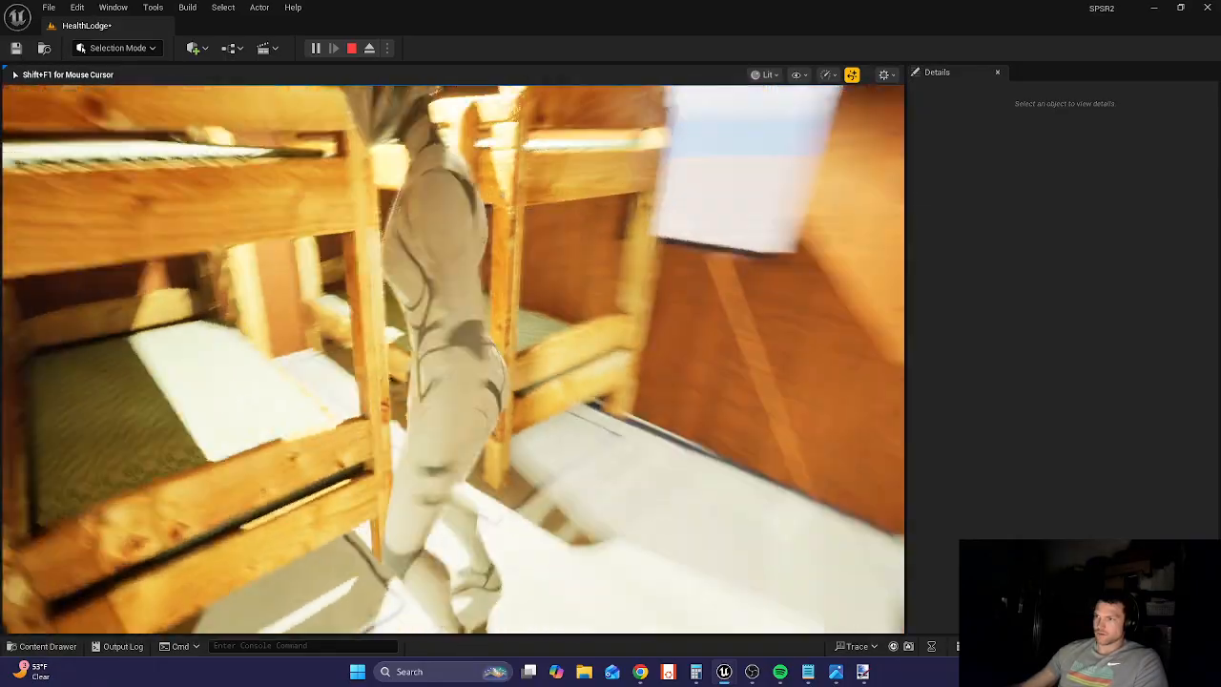
key("w")
key("w")
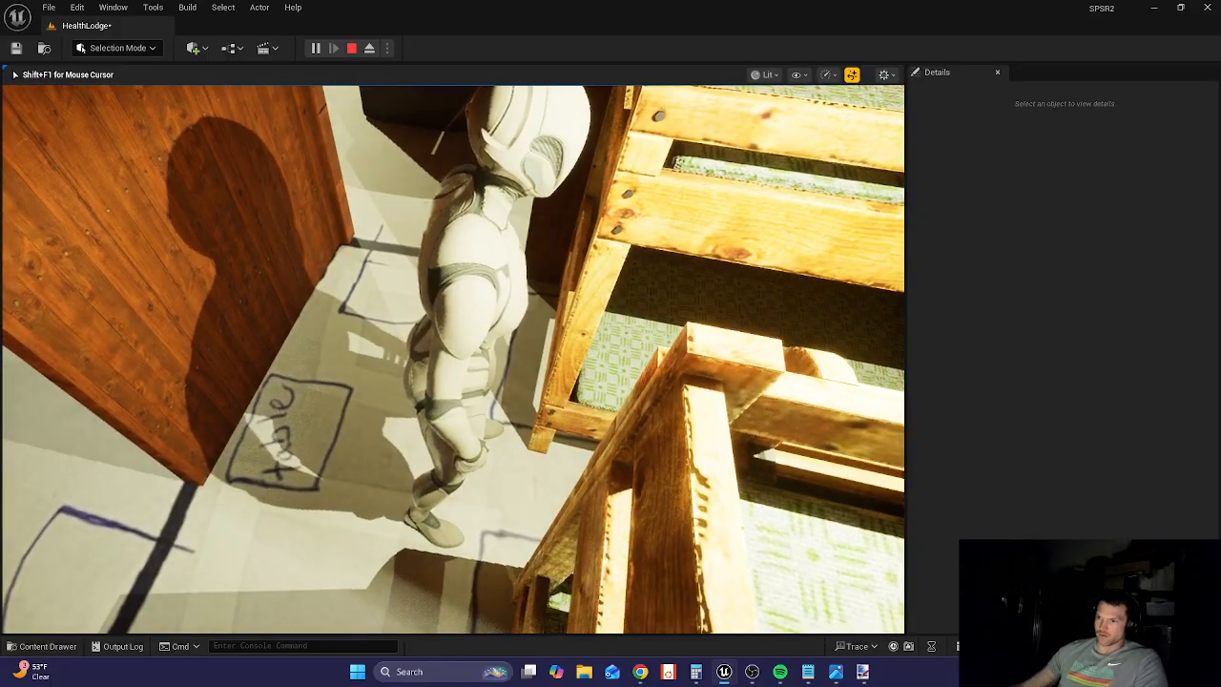
key("w")
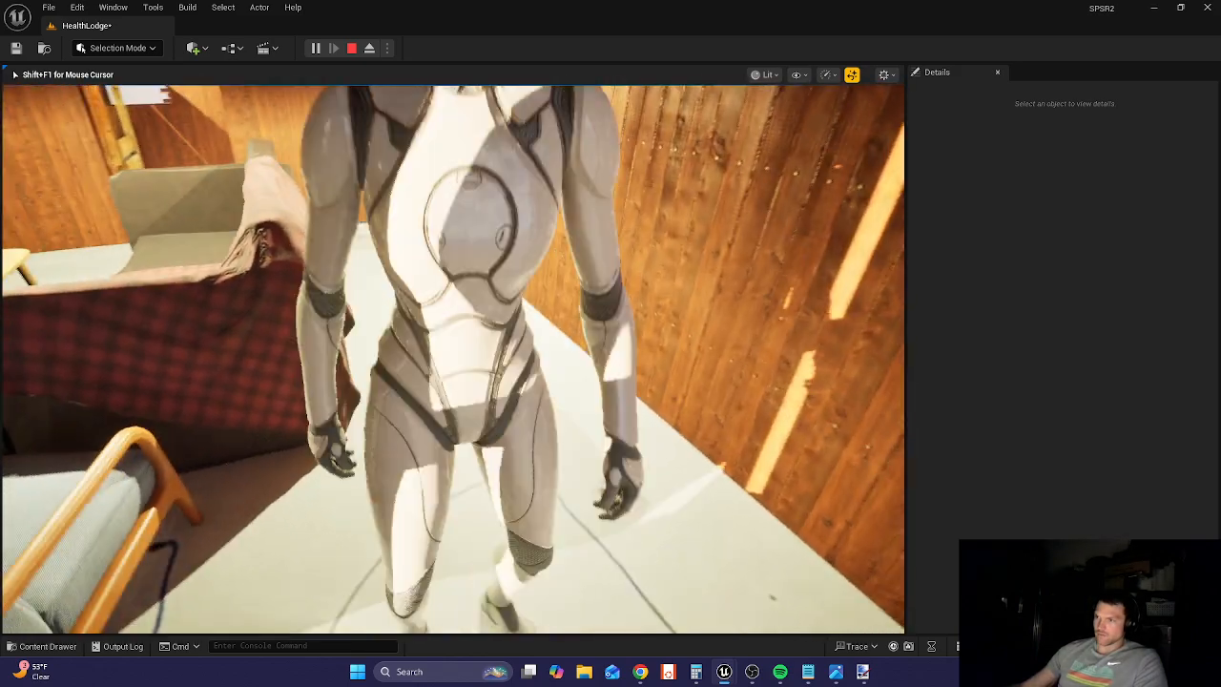
key("Escape")
- Select the teal dresser against the far wall of the living room
right_click_drag(579, 354, 504, 335)
key("w")
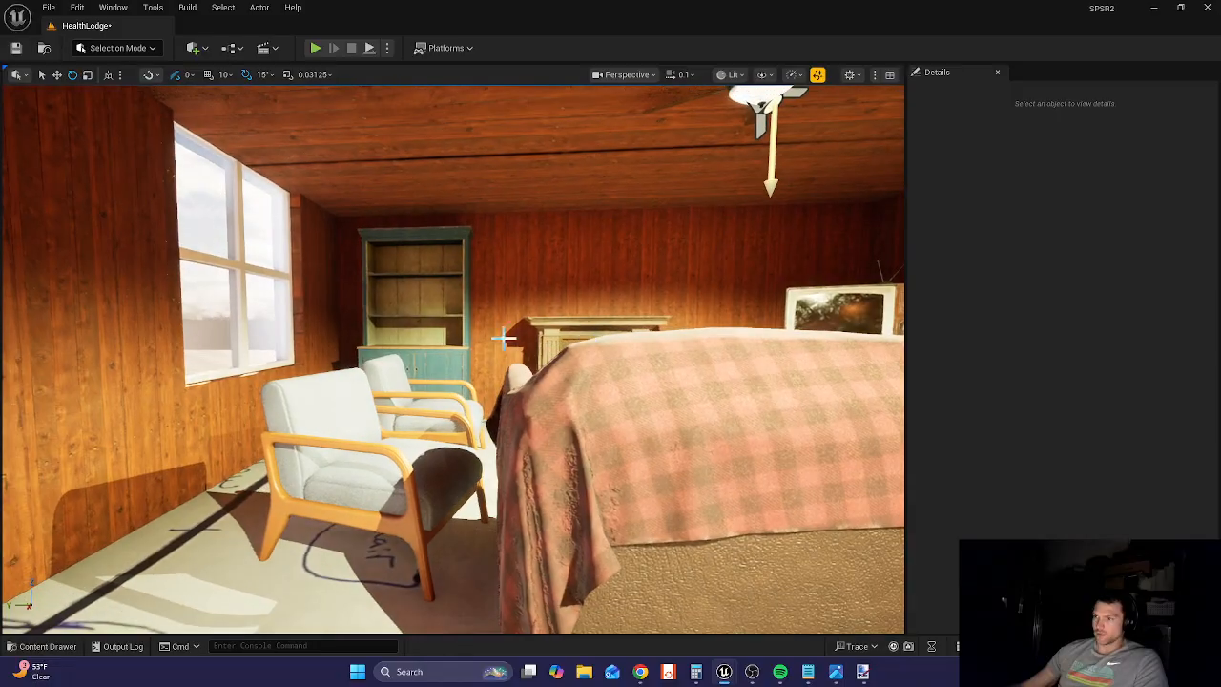
left_click(451, 380)
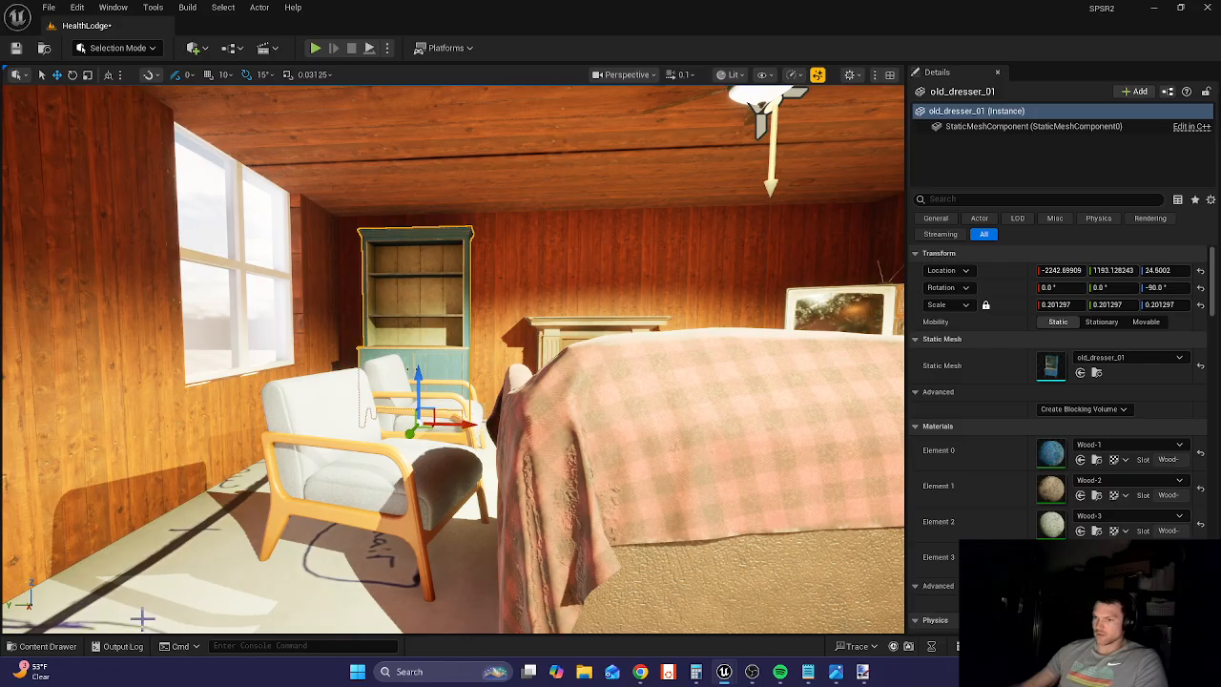
- Search the Fab content folder for "bookshelf"
left_click(46, 645)
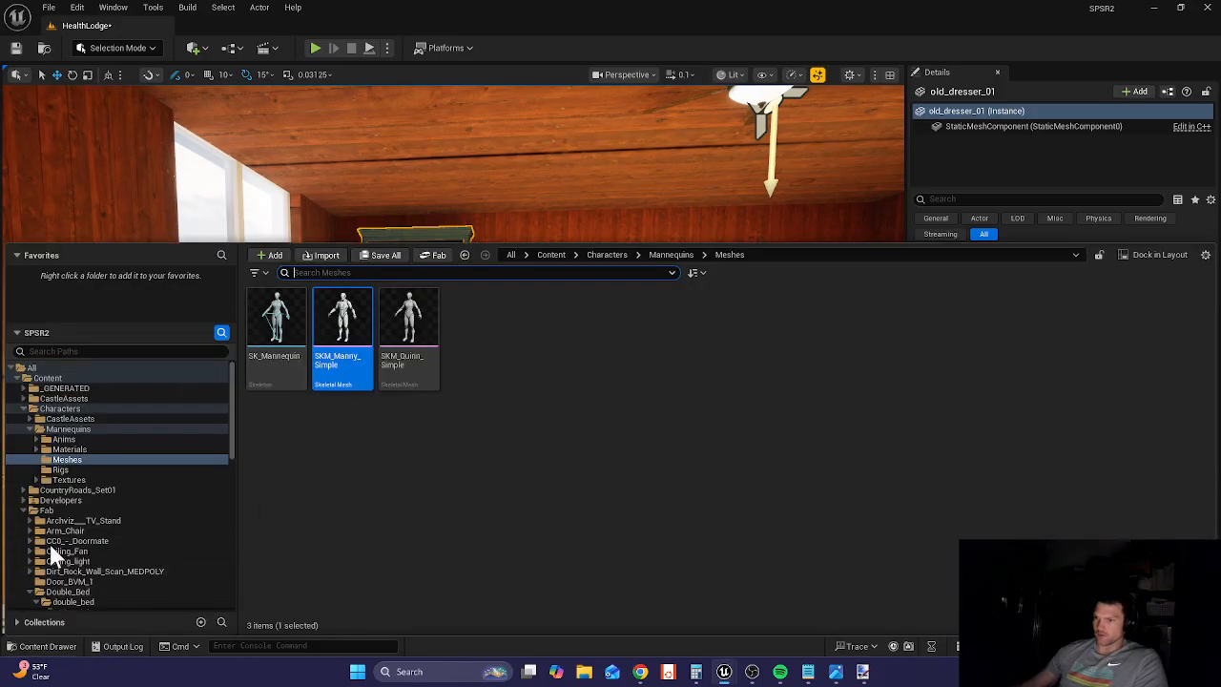
scroll(58, 551, "down", 3)
left_click(48, 388)
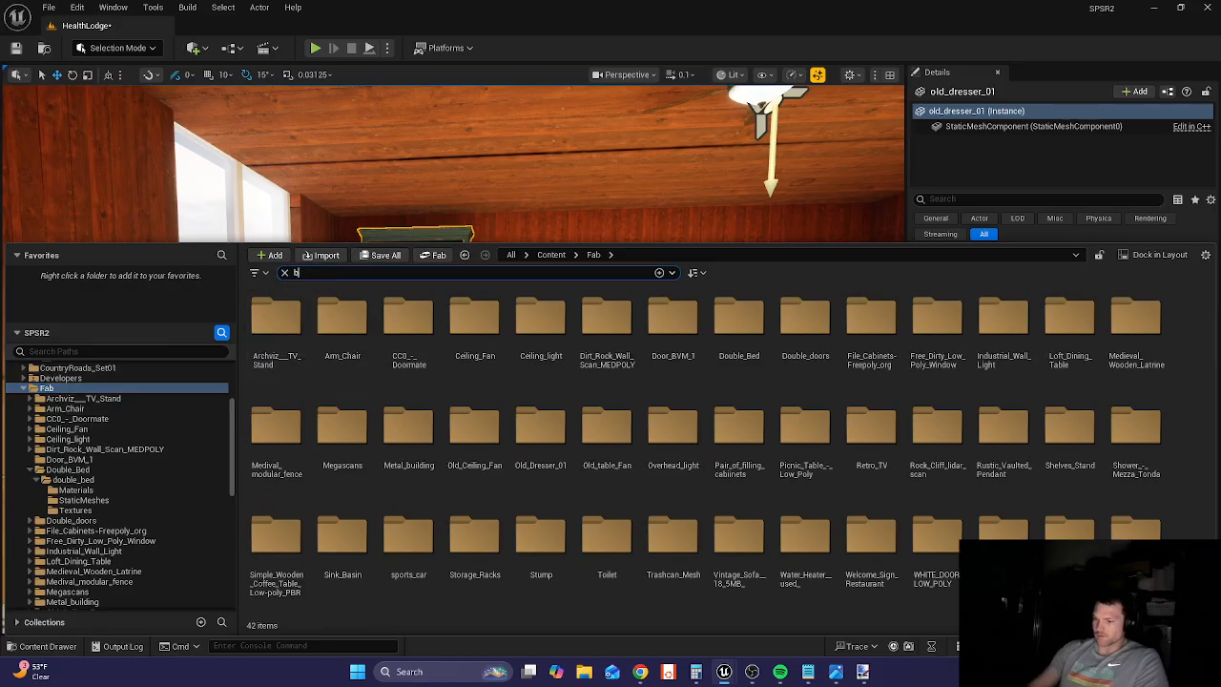
type("bookshelf")
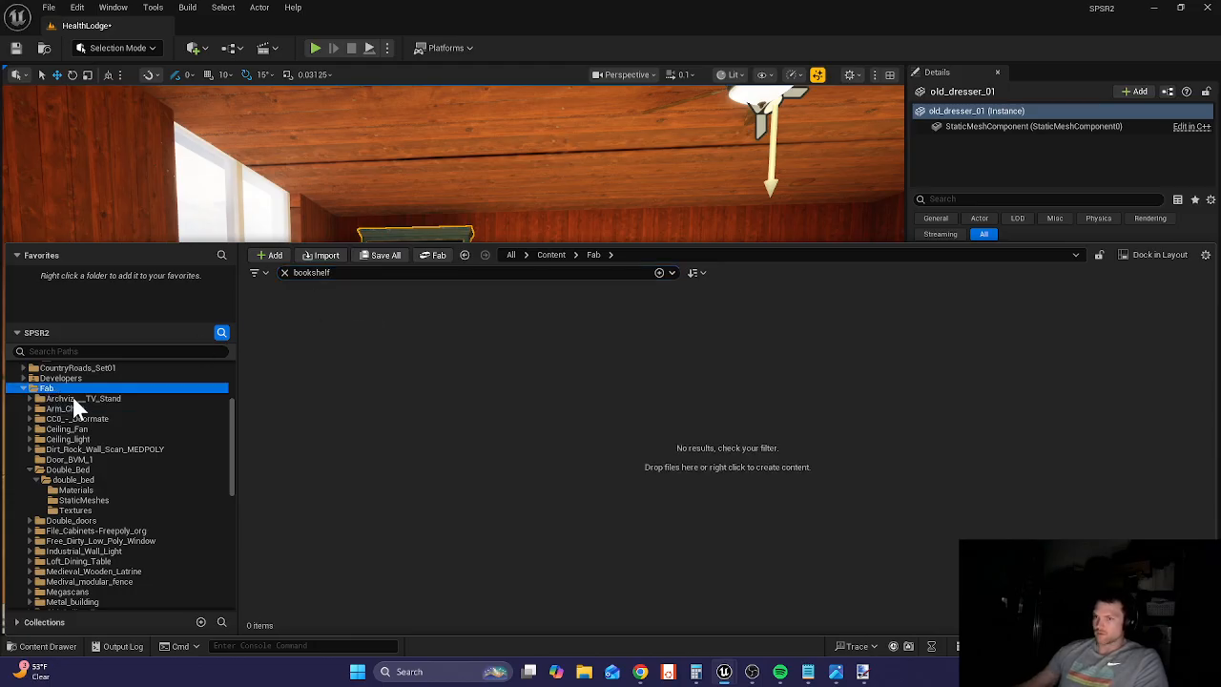
- Widen the asset search to all content and search for "shelv" instead
scroll(73, 397, "up", 3)
left_click(48, 379)
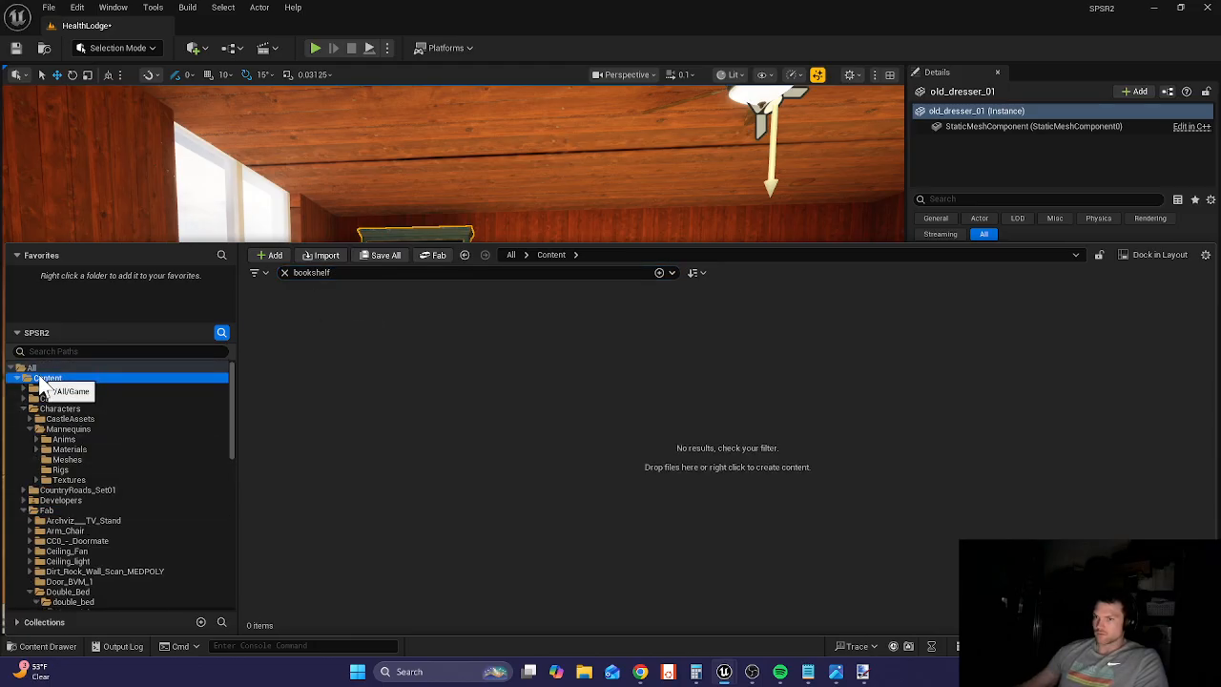
left_click(32, 368)
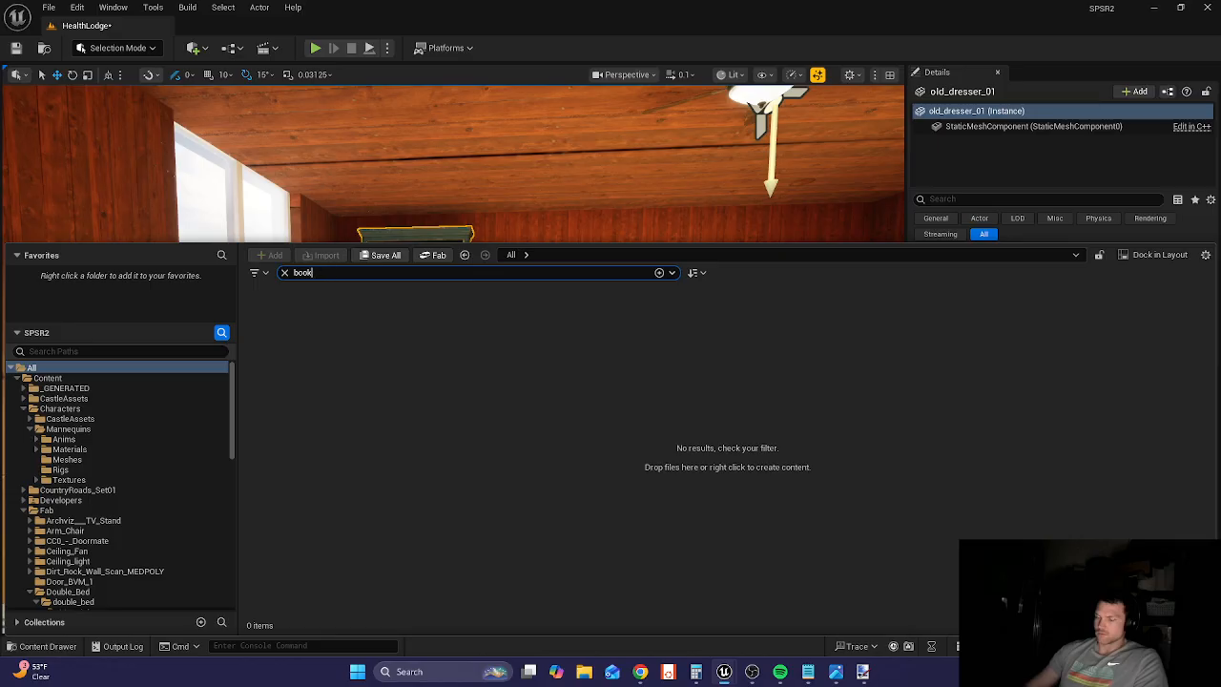
key("BackSpace")
key("BackSpace")
key("BackSpace")
key("BackSpace")
type("shelv")
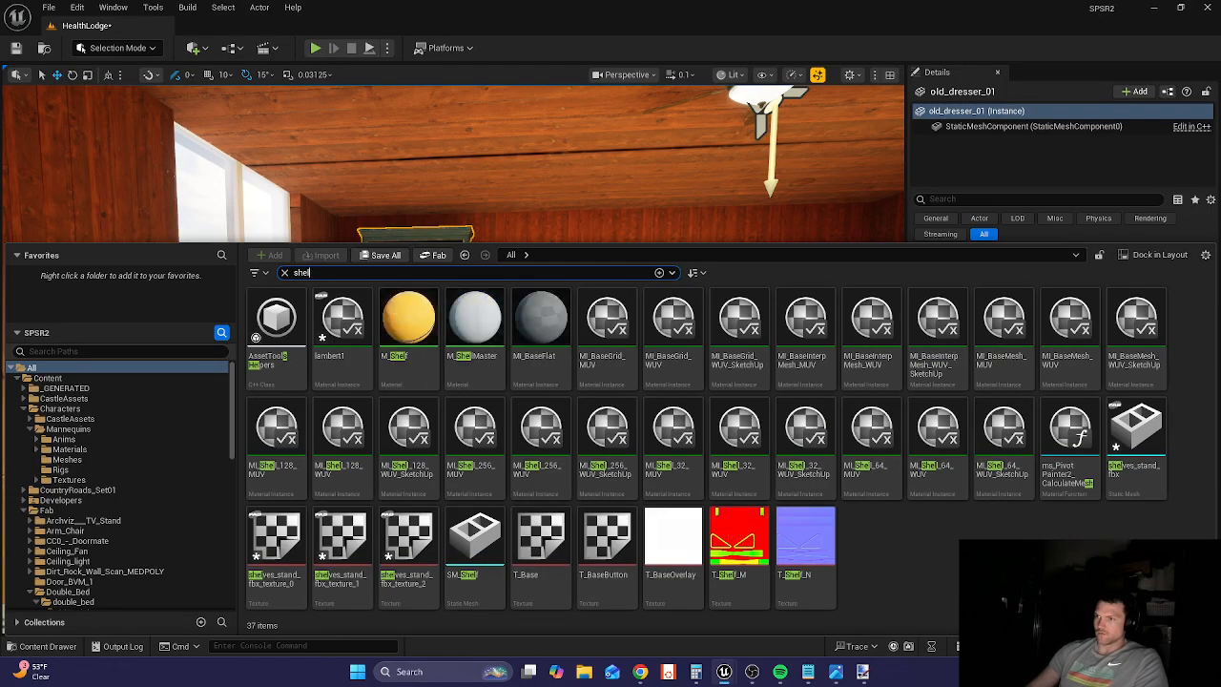
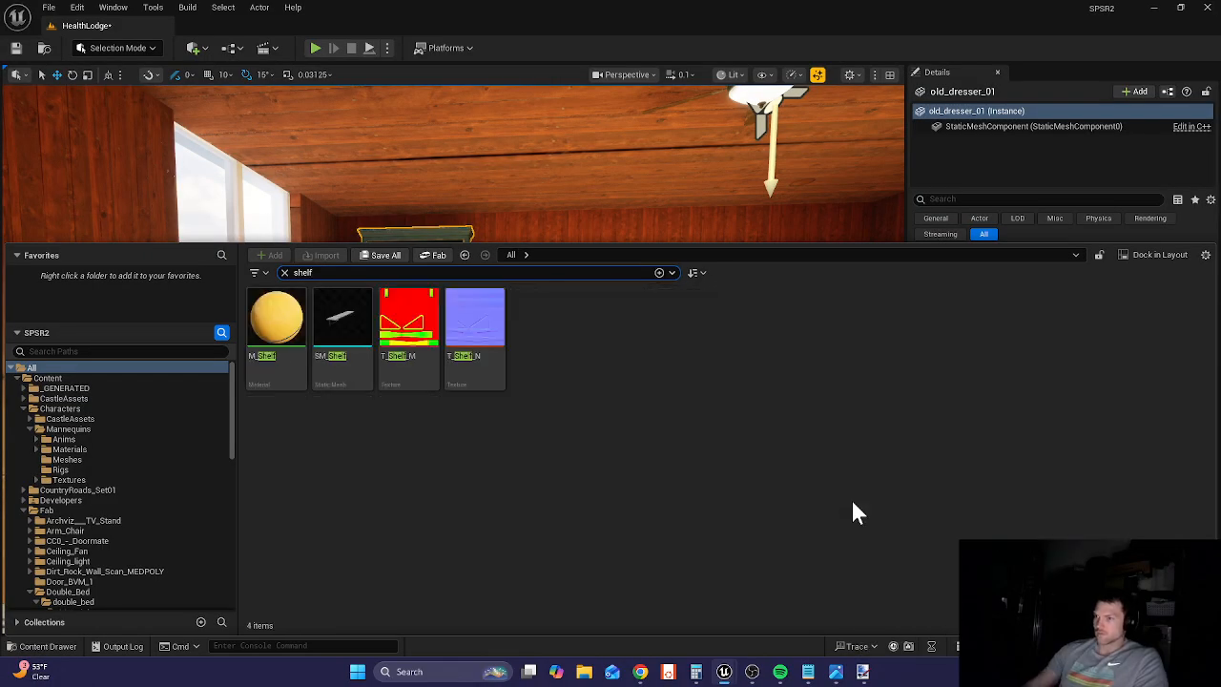
- Search all content for "shelv" and place the shelves_stand_fbx mesh in the living room beside the sofa
type("v")
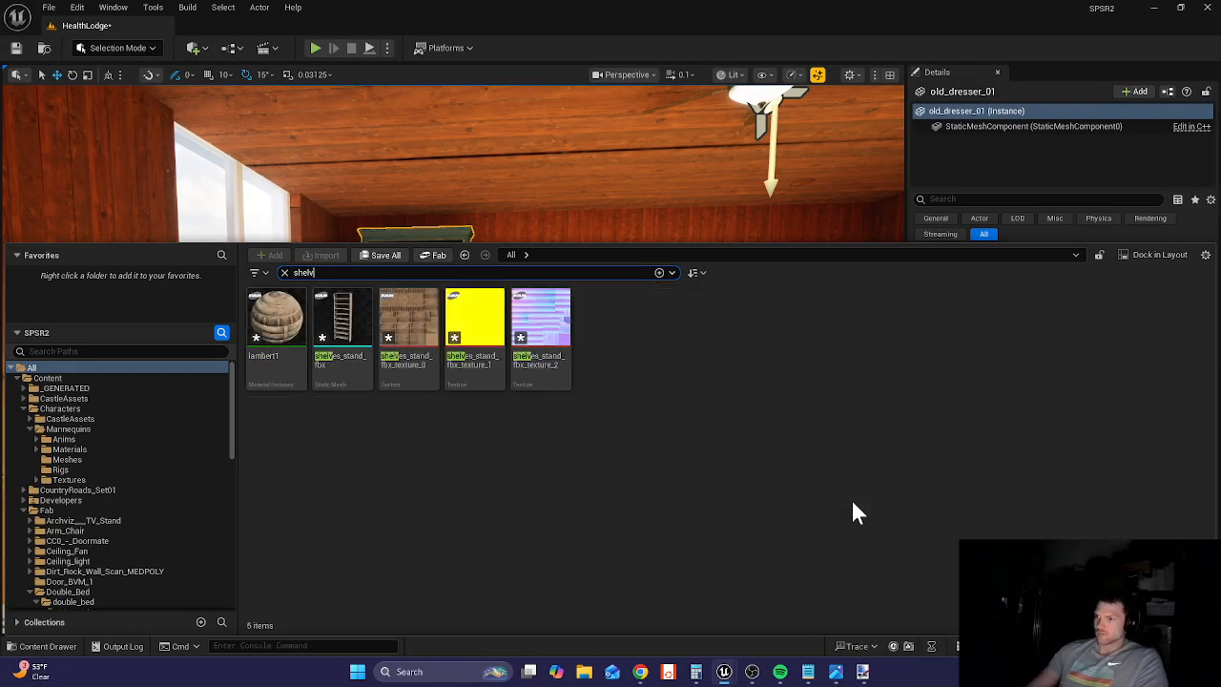
left_click_drag(345, 324, 804, 439)
left_click_drag(806, 515, 806, 516)
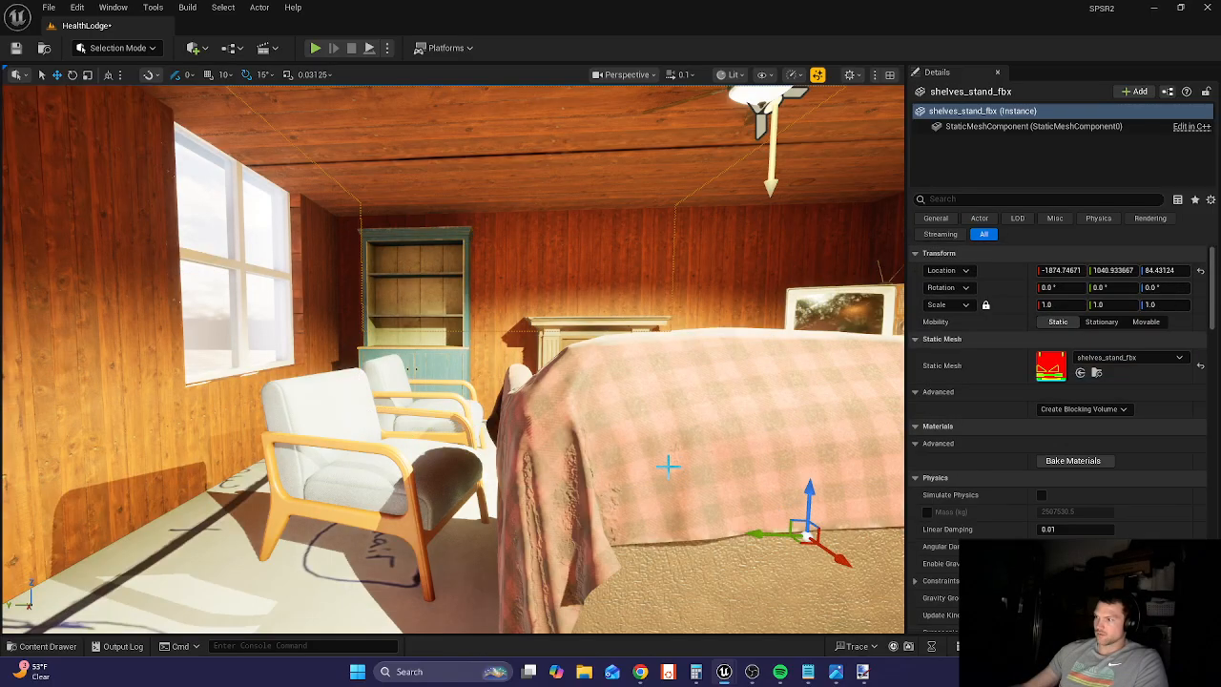
- Set the viewport camera's speed scalar to 2.0
right_click_drag(667, 466, 386, 282)
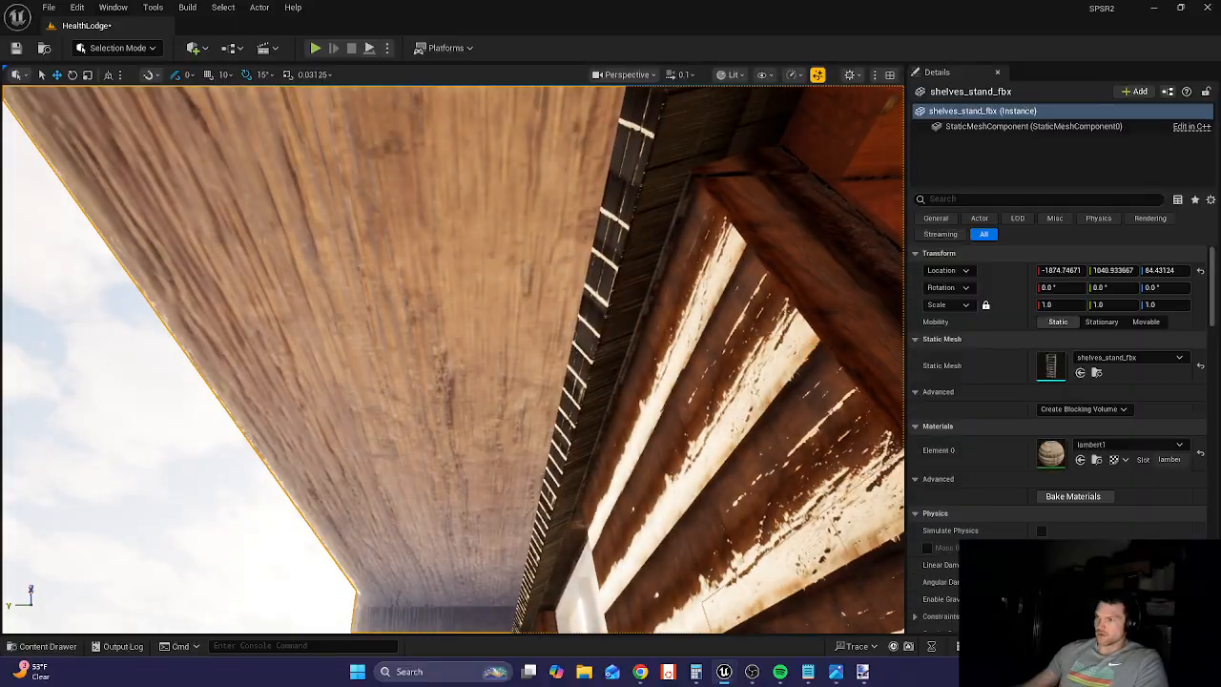
right_click_drag(744, 362, 621, 175)
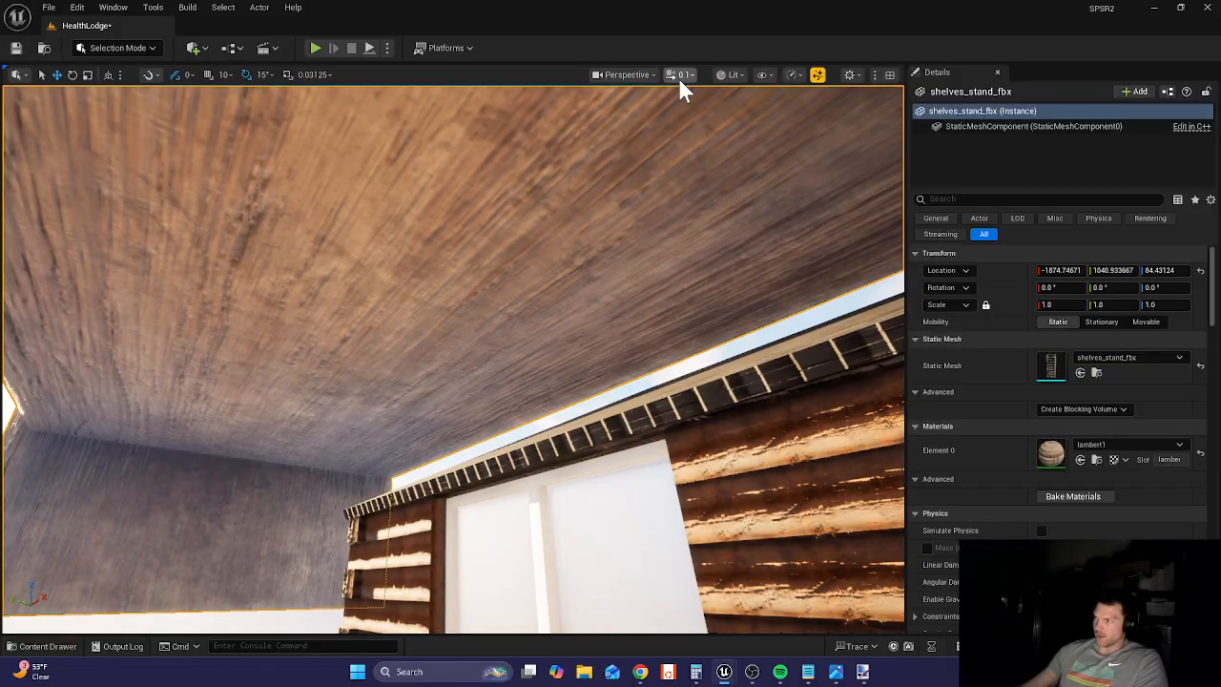
left_click(680, 76)
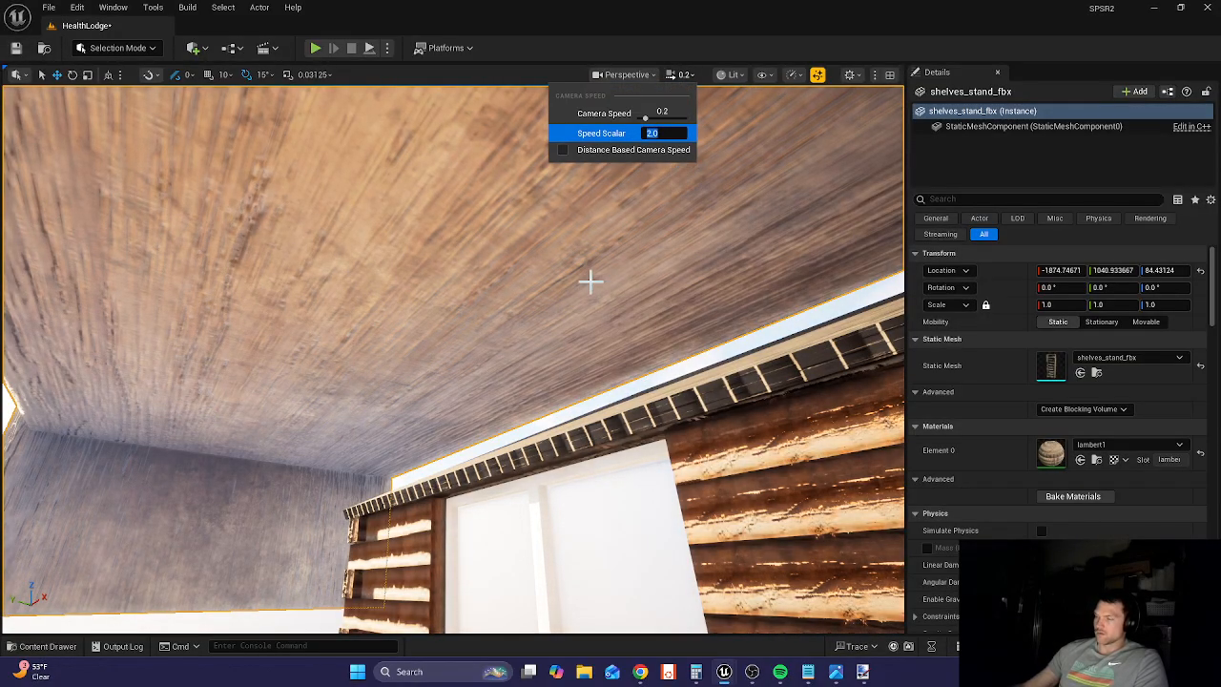
right_click_drag(342, 436, 243, 500)
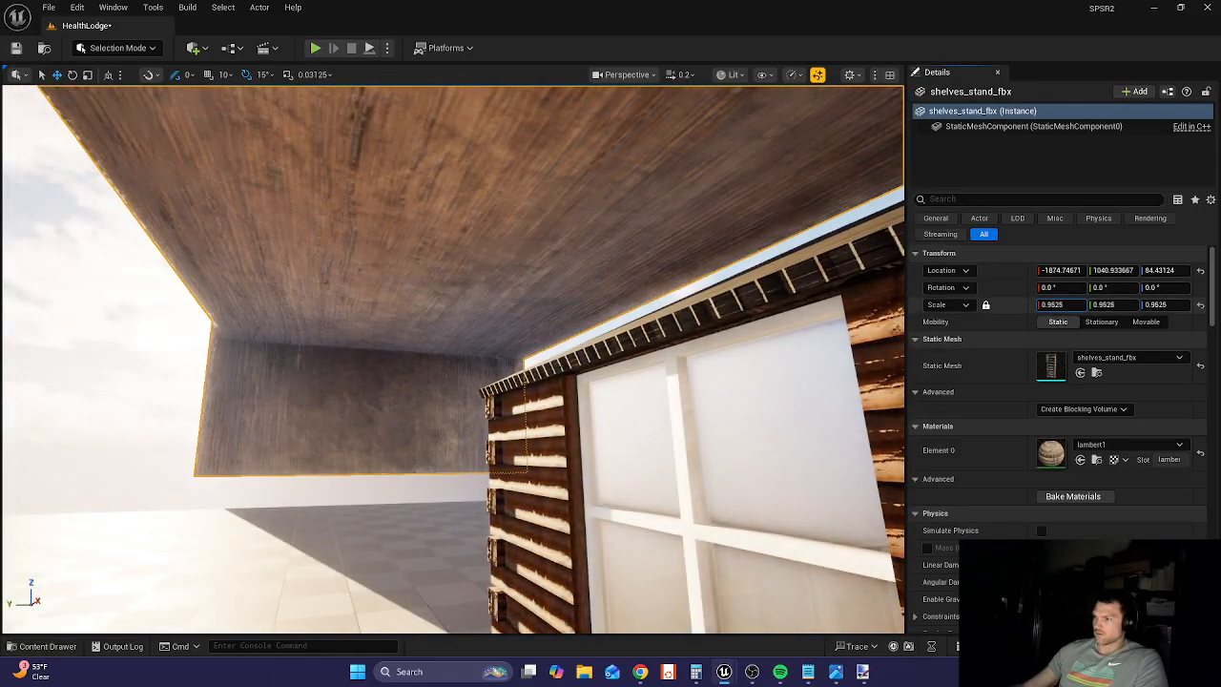
- Scale the oversized shelving unit down uniformly to 0.005
mouse_move(1060, 305)
left_mouse_down()
mouse_move(992, 305)
mouse_move(1053, 320)
left_mouse_up()
right_click_drag(668, 363, 591, 343)
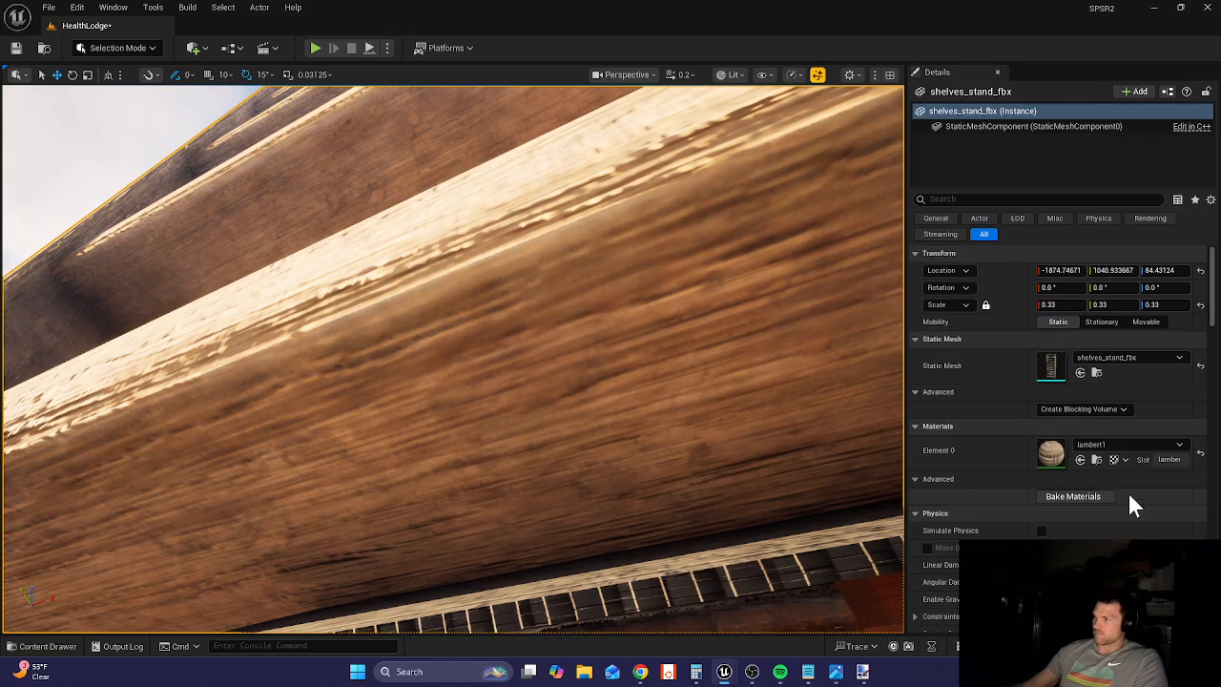
left_click_drag(1049, 304, 997, 304)
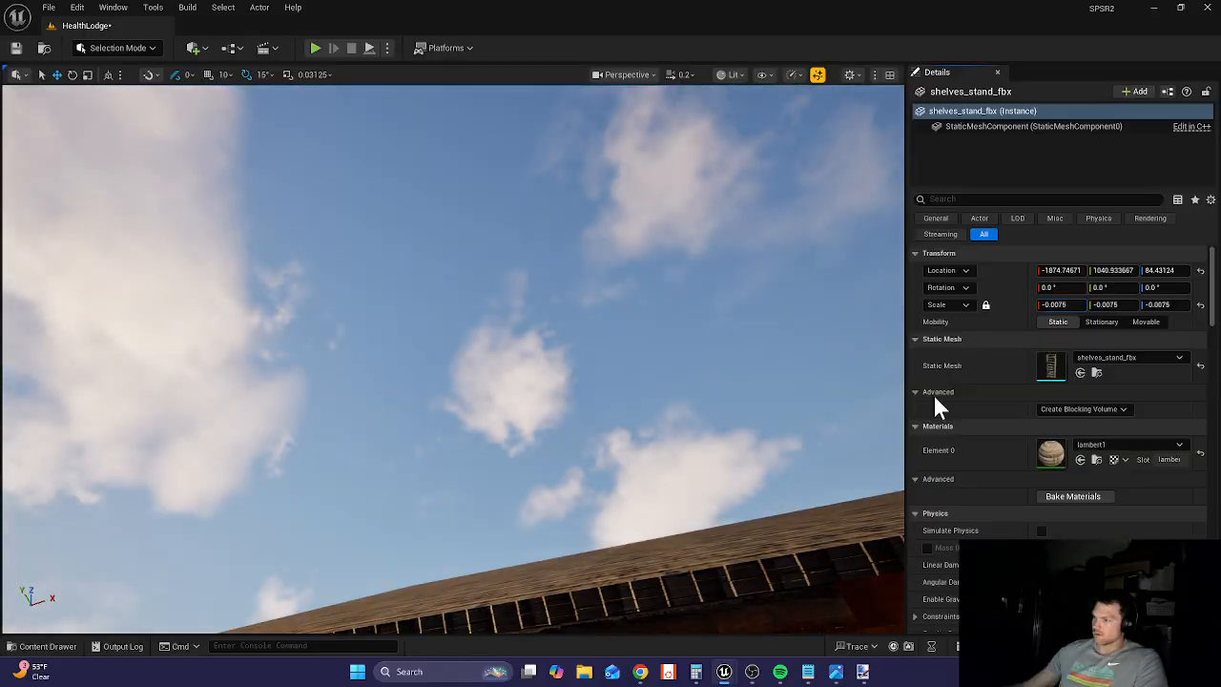
key("f")
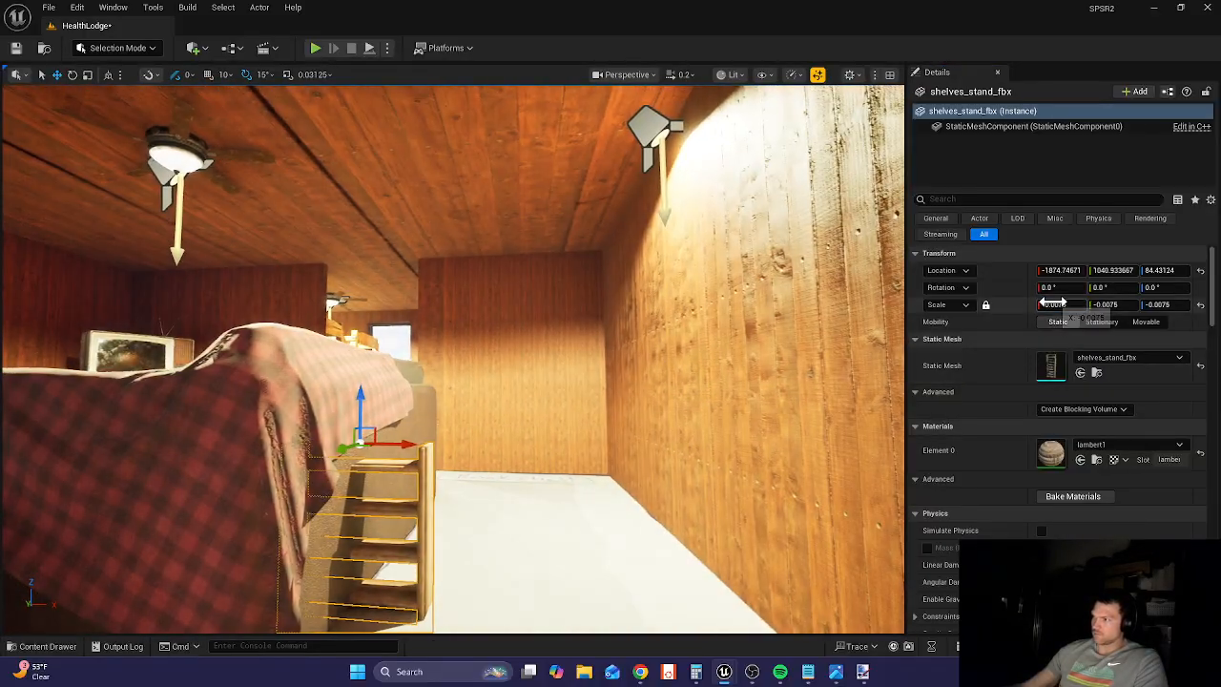
left_click_drag(1059, 304, 1082, 304)
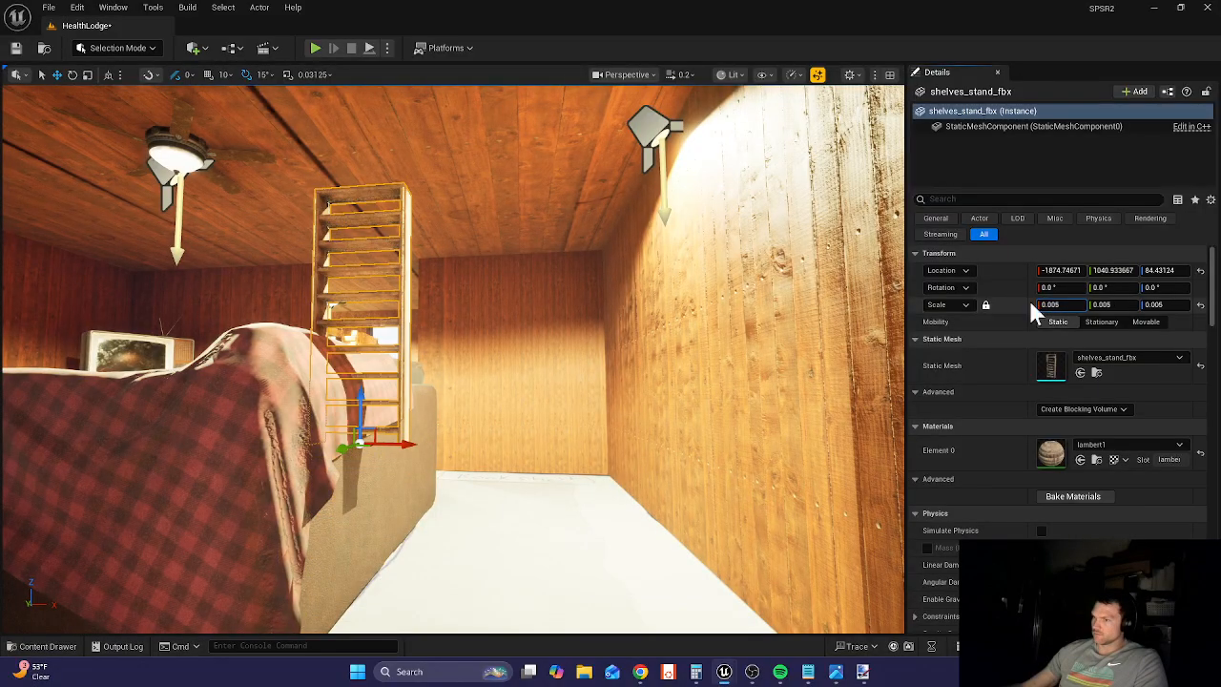
mouse_move(556, 386)
right_mouse_down()
mouse_move(716, 468)
mouse_move(648, 391)
mouse_move(658, 314)
mouse_move(668, 400)
mouse_move(543, 382)
right_mouse_up()
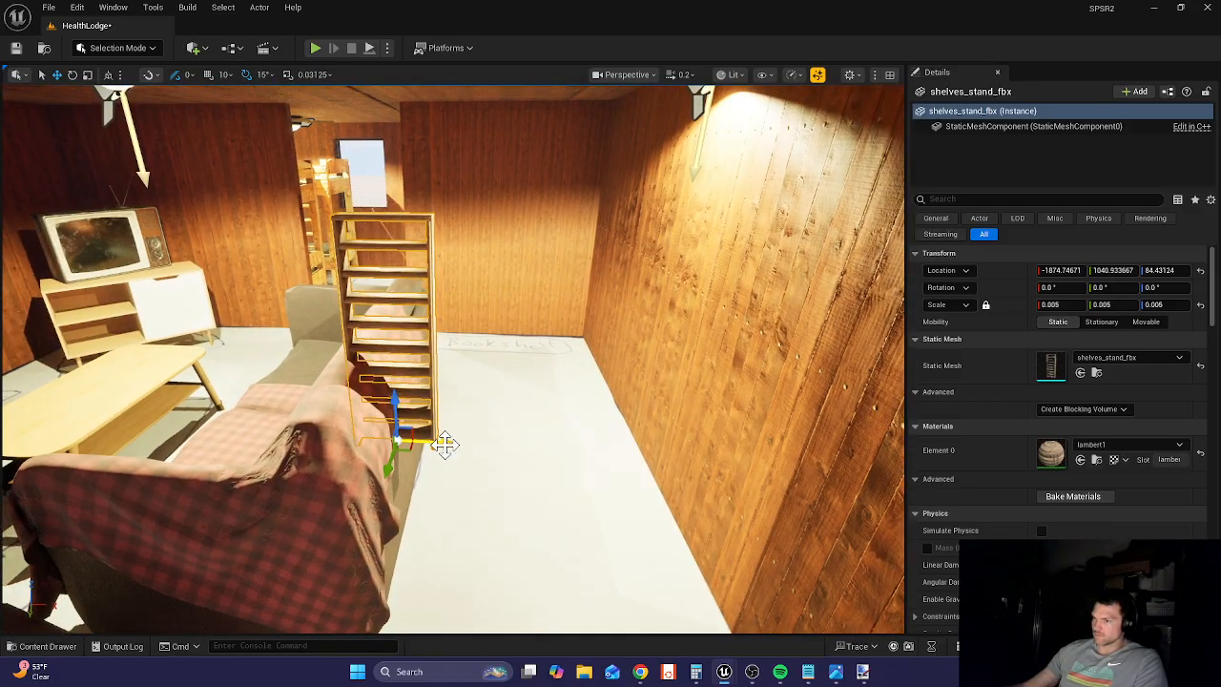
- Move the shelving unit onto the floor behind the sofa and set its uniform scale to 0.01
left_click_drag(444, 443, 545, 438)
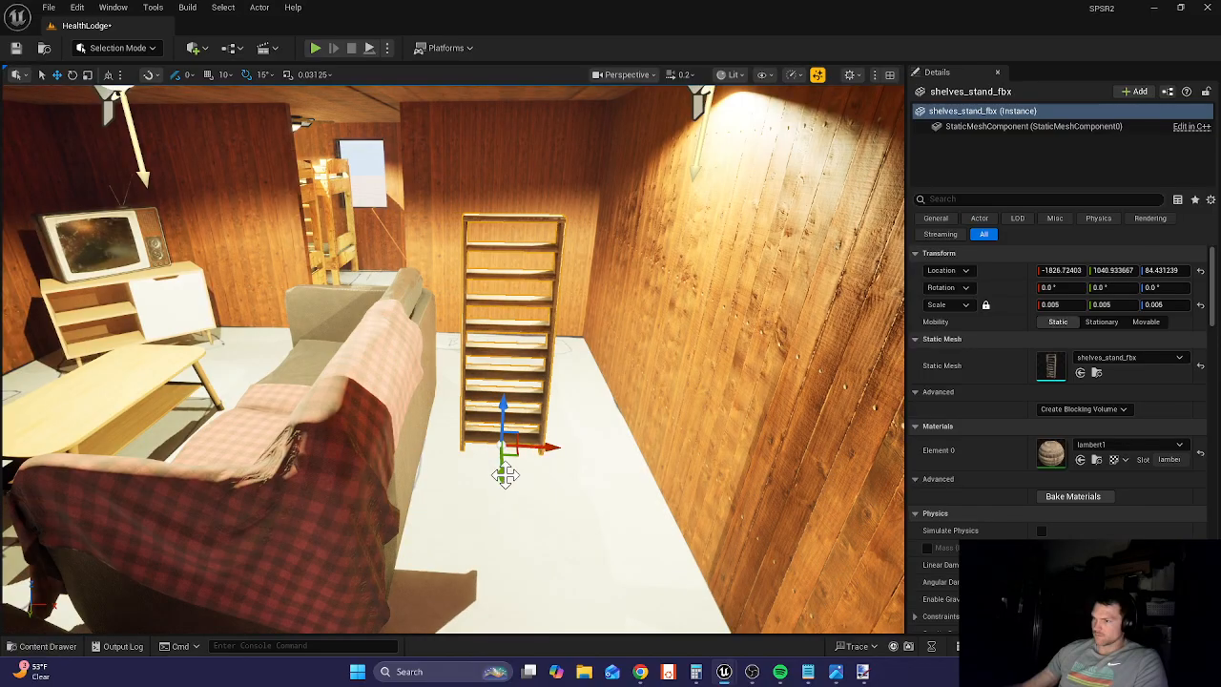
left_click_drag(501, 474, 503, 375)
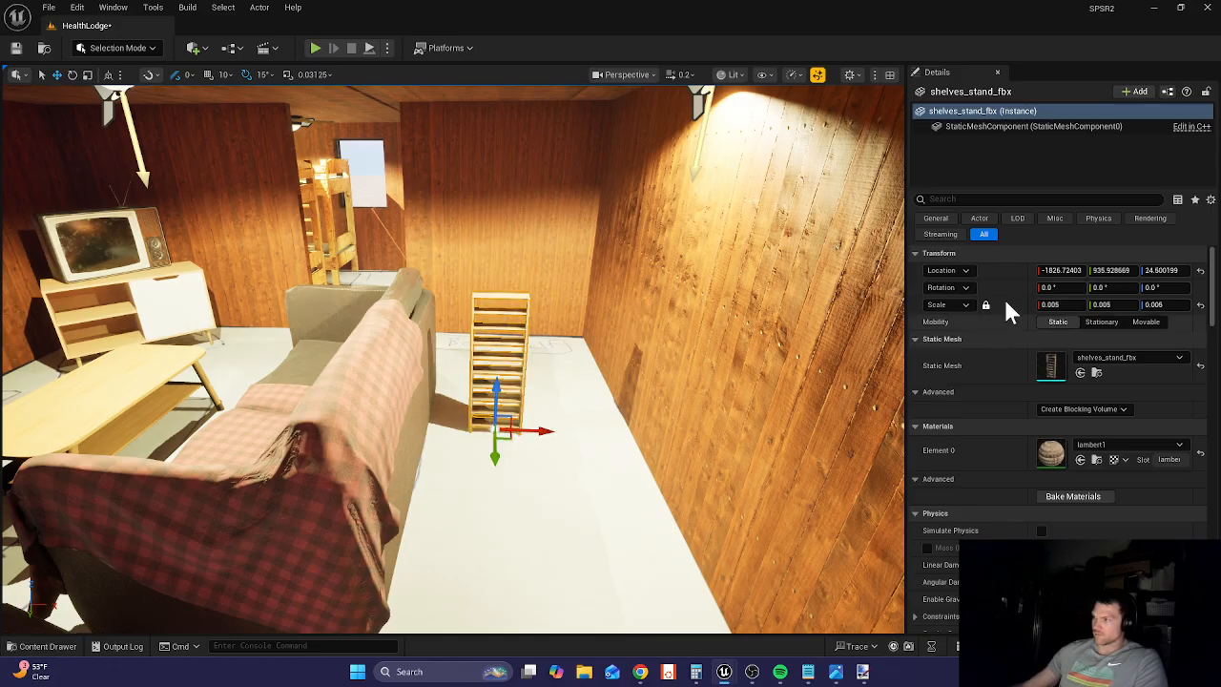
mouse_move(1049, 304)
left_mouse_down()
mouse_move(1078, 305)
mouse_move(1063, 304)
left_mouse_up()
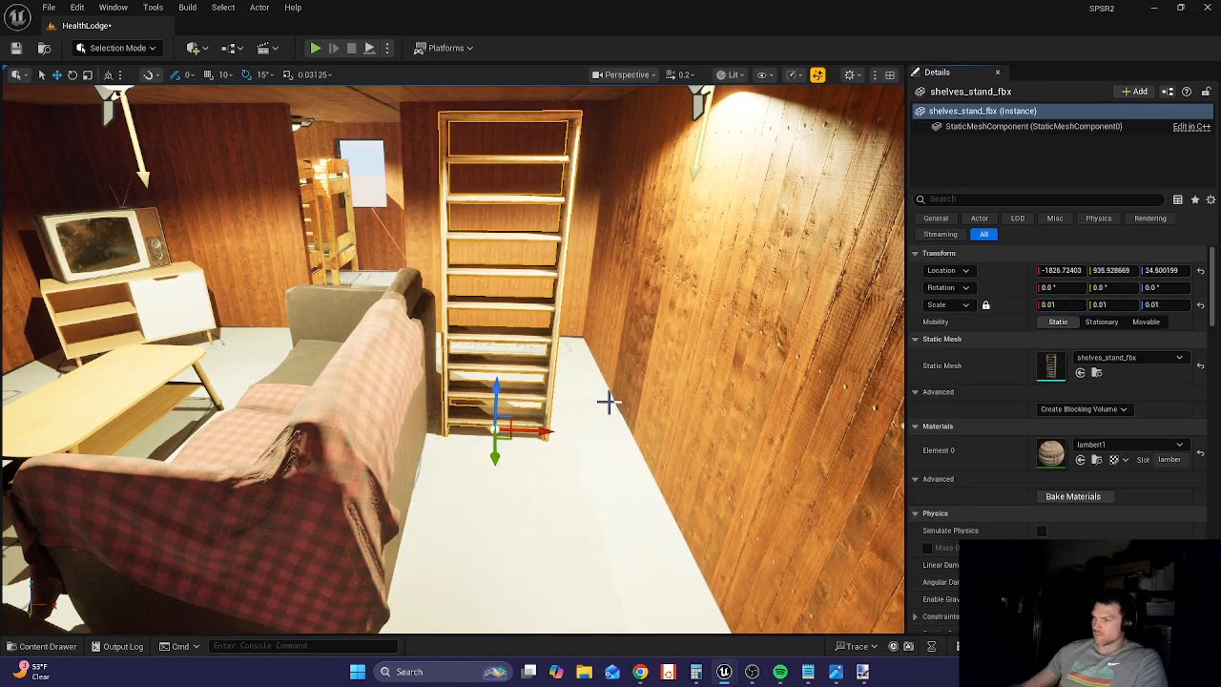
- Move the shelving unit into the corner between the back and side walls at the Bookshelf floor marking
left_click_drag(495, 454, 489, 379)
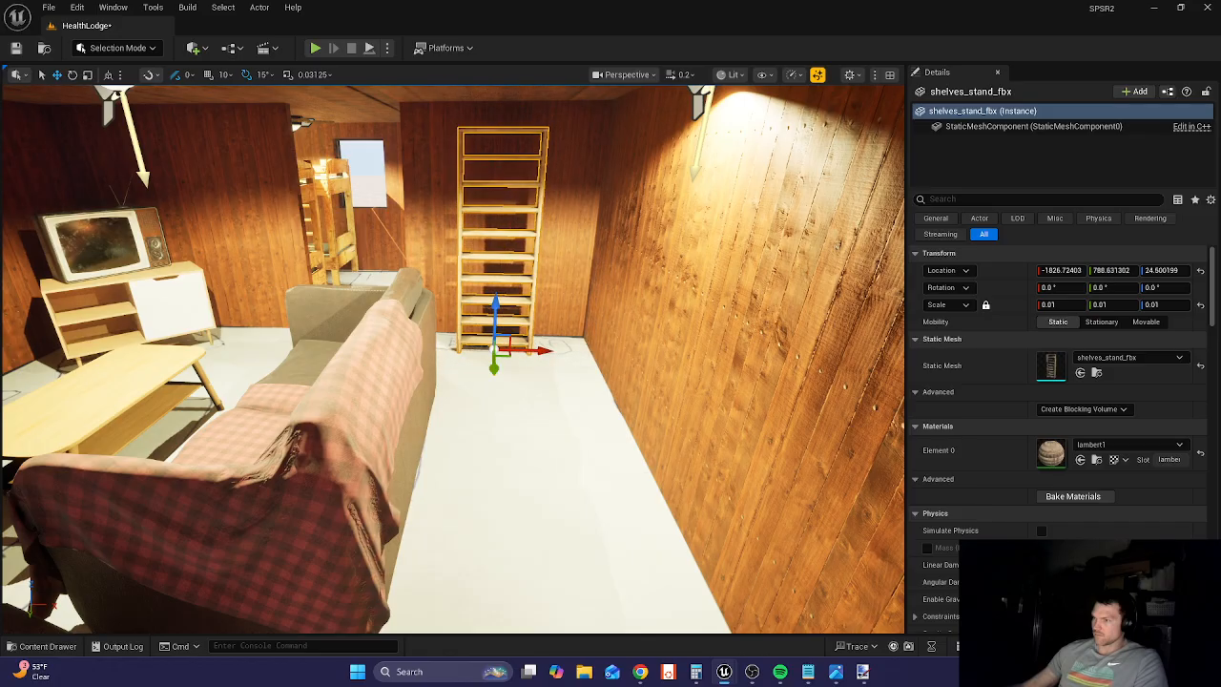
key("w")
right_click_drag(491, 367, 505, 336)
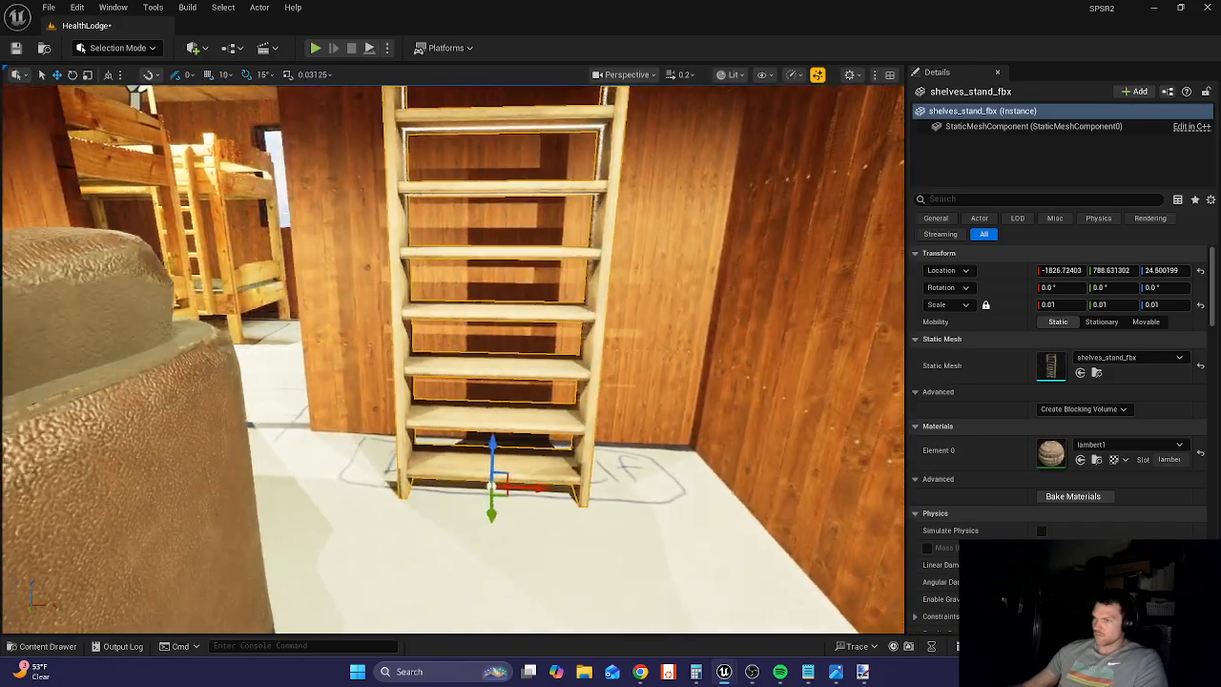
right_click_drag(520, 473, 515, 474)
left_click_drag(530, 483, 637, 460)
right_click_drag(604, 471, 715, 445)
key("w")
key("s")
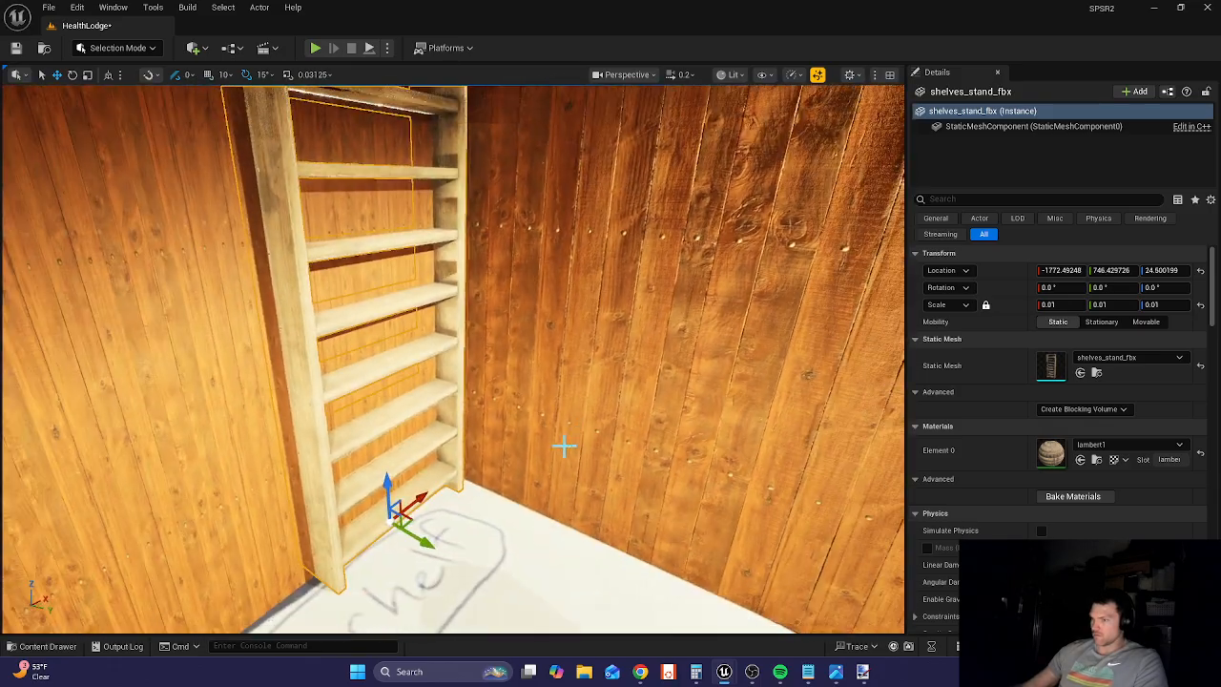
left_click_drag(415, 538, 438, 544)
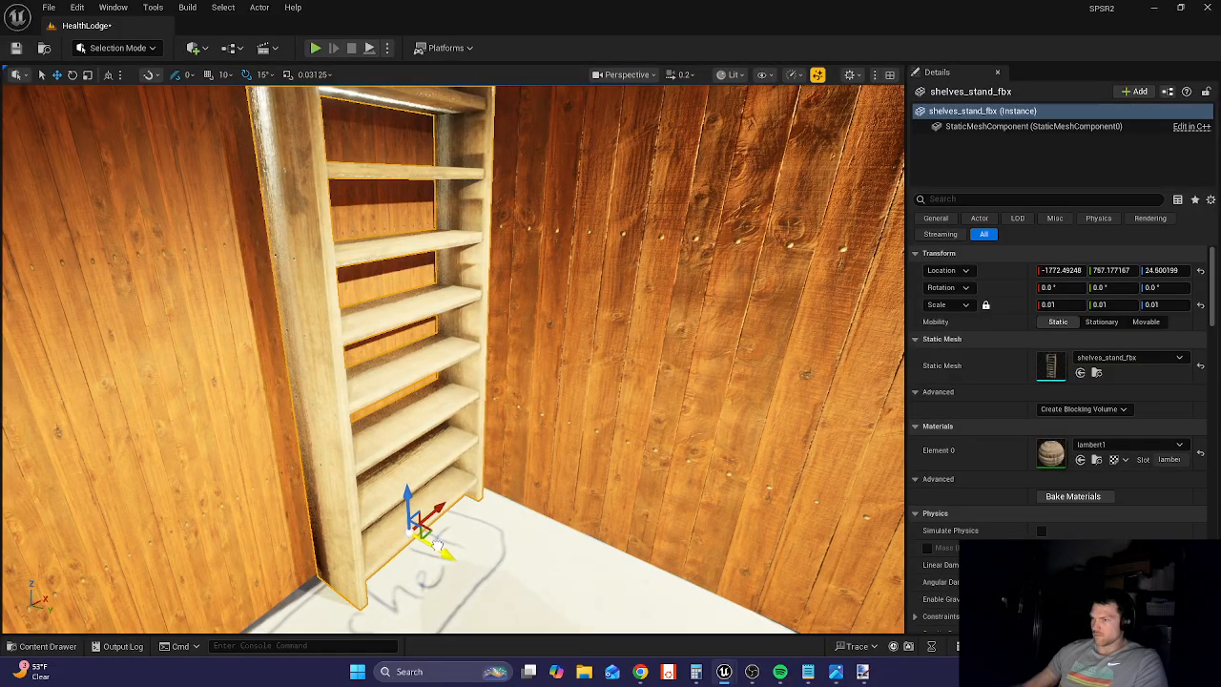
scroll(487, 505, "down", 6)
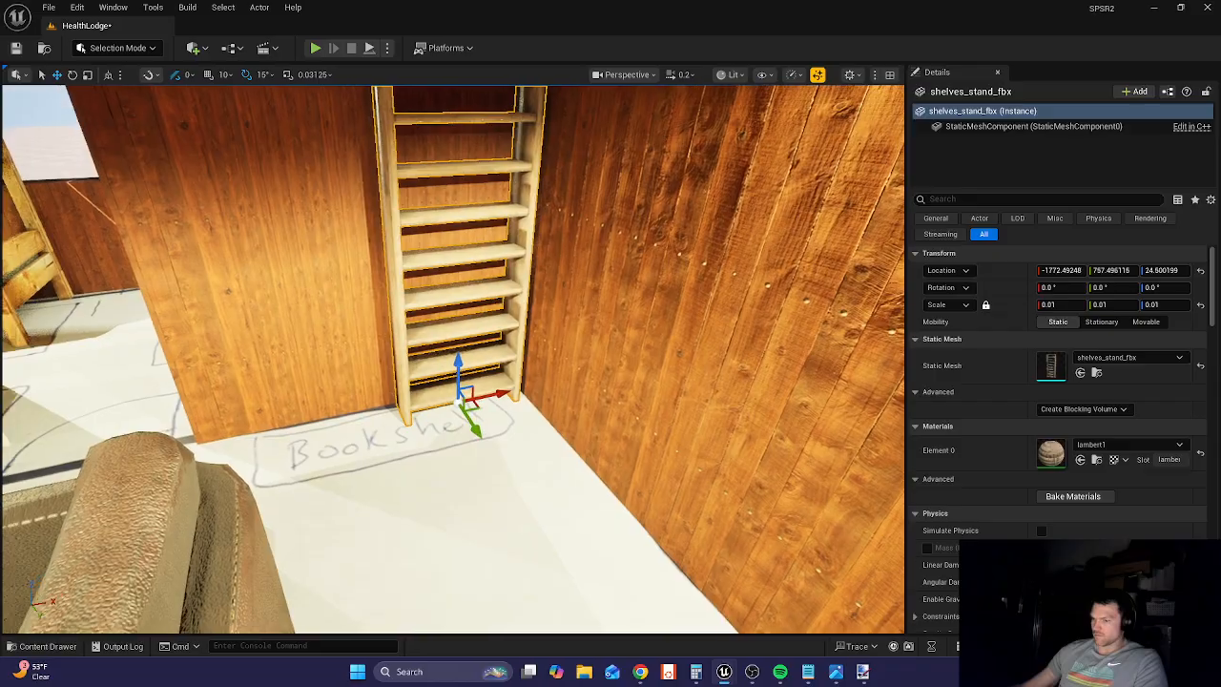
- Duplicate the shelving unit along the back wall so the copy stands directly beside the first over the Bookshelf marking
left_click_drag(511, 391, 401, 398, "alt")
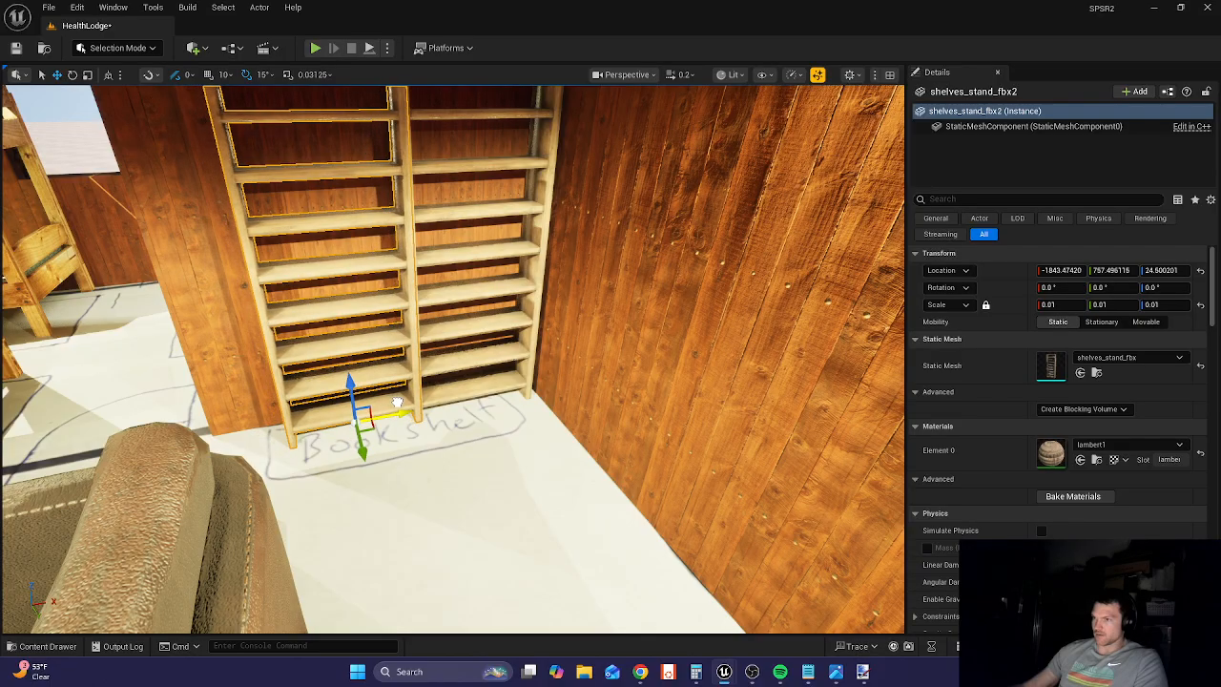
left_click(477, 496)
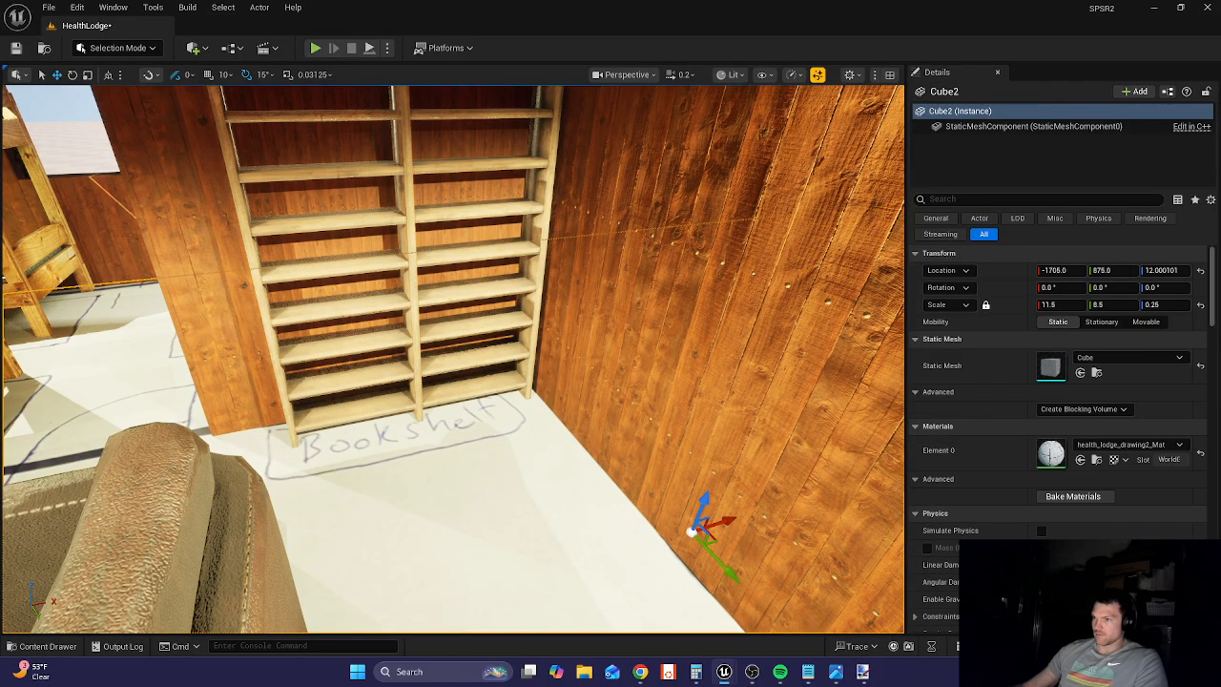
- Inspect the paired shelving units from the front and the side for their fit against the walls
right_click_drag(476, 496, 467, 429)
key("w")
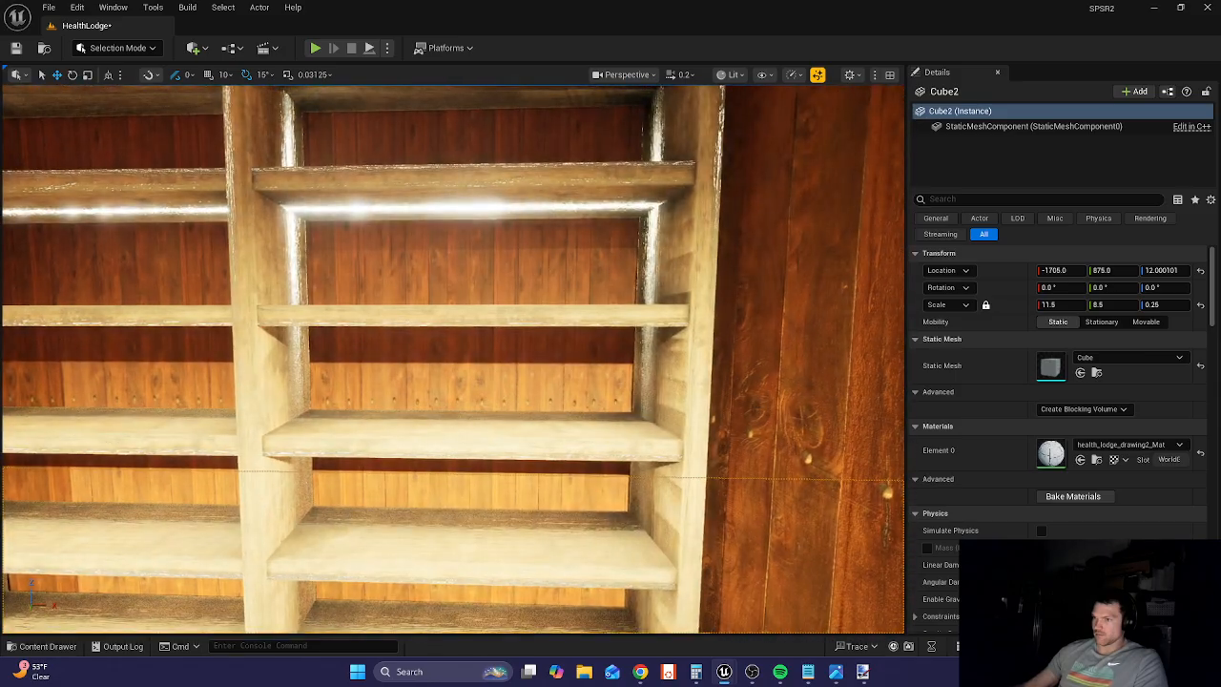
key("s")
key("d")
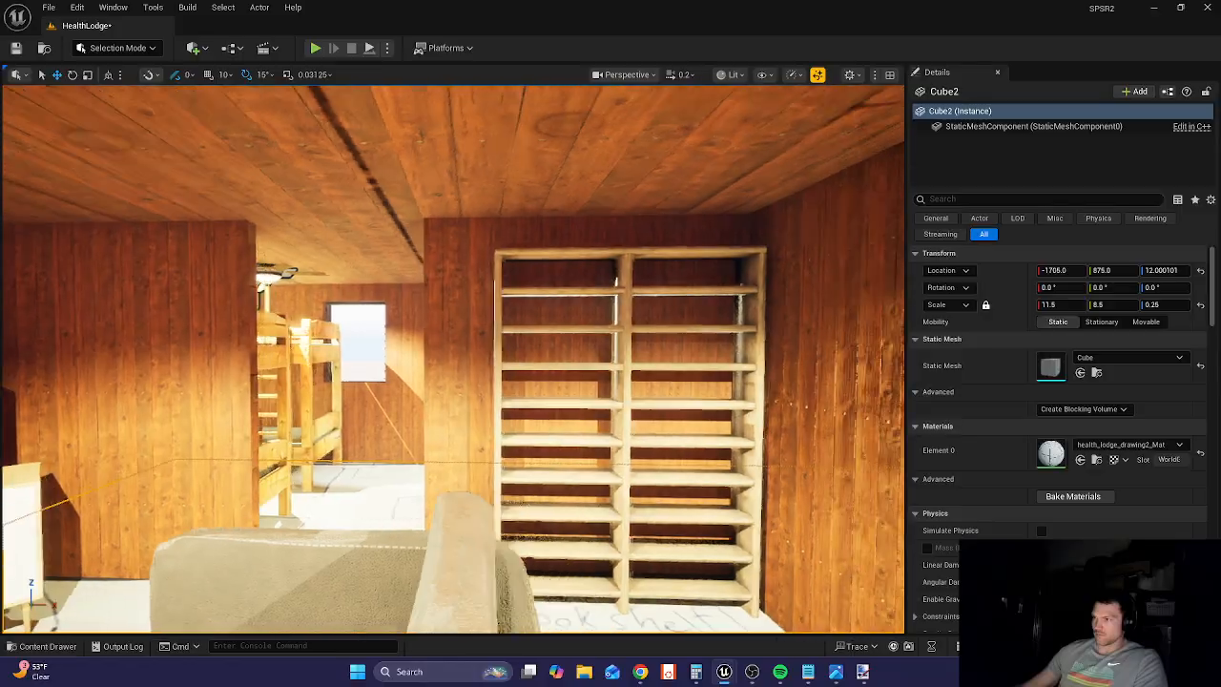
key("w")
key("a")
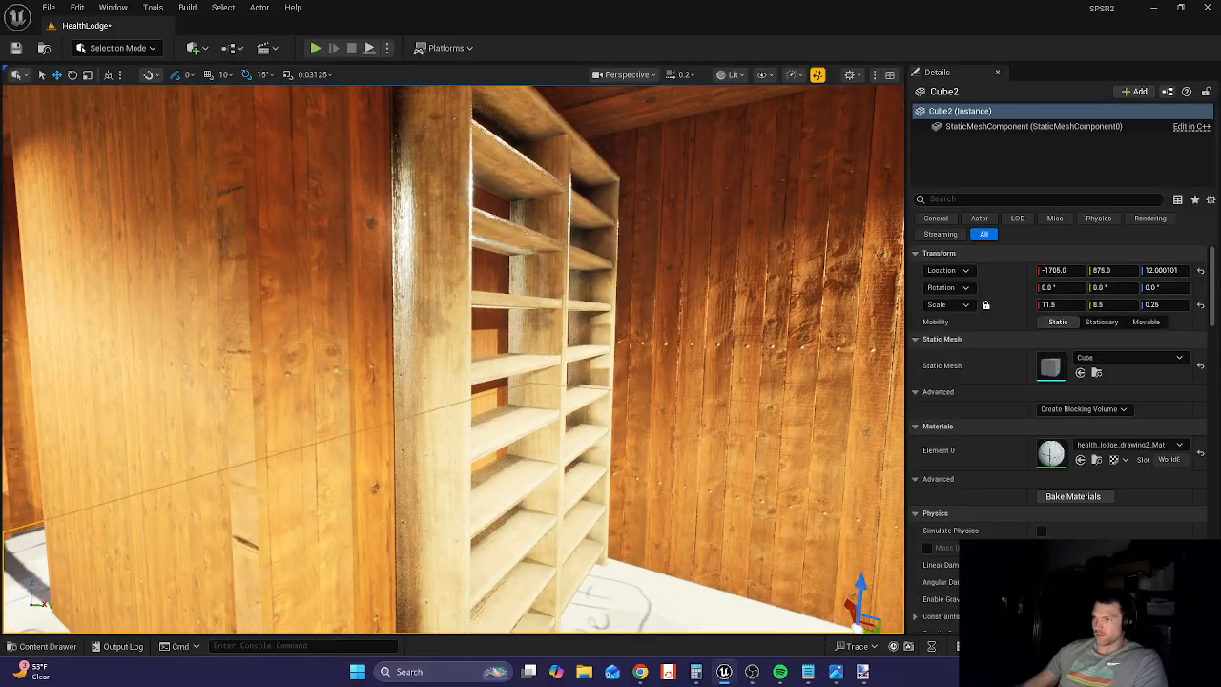
key("s")
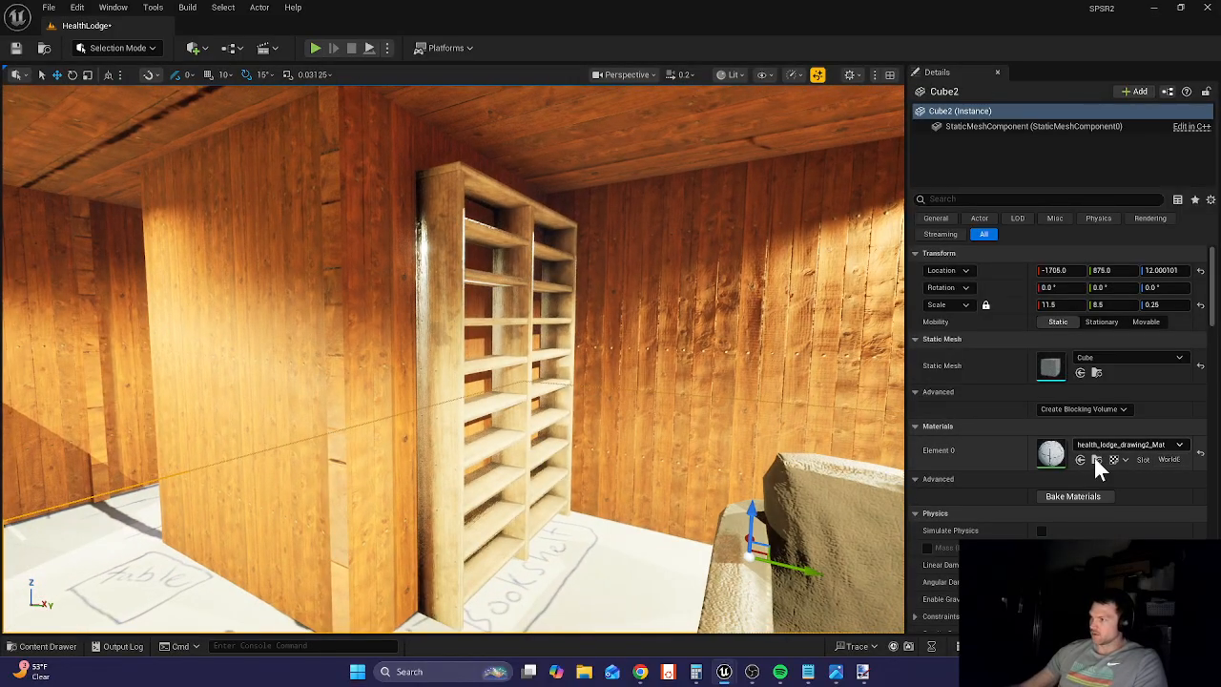
scroll(1040, 523, "down", 2)
scroll(1033, 521, "down", 5)
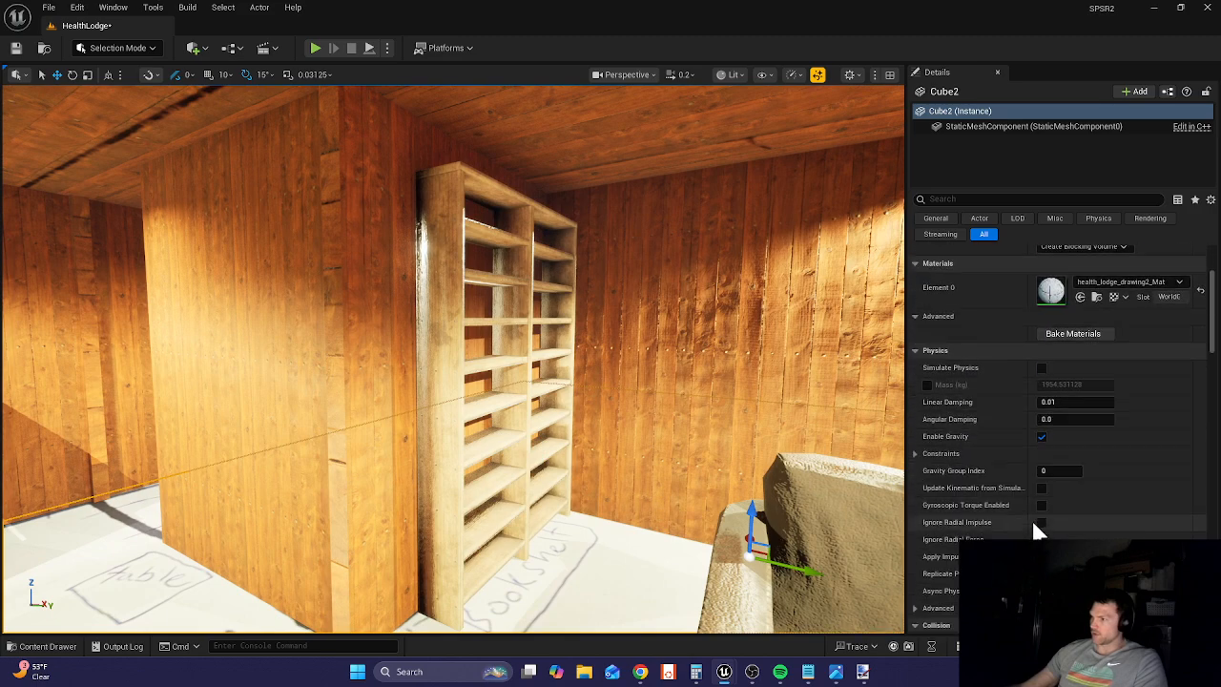
- Go to the bathroom with the sink and toilet floor markings and search the Fab marketplace for "bathroom sink"
right_click_drag(624, 380, 839, 440)
key("w")
key("w")
key("w")
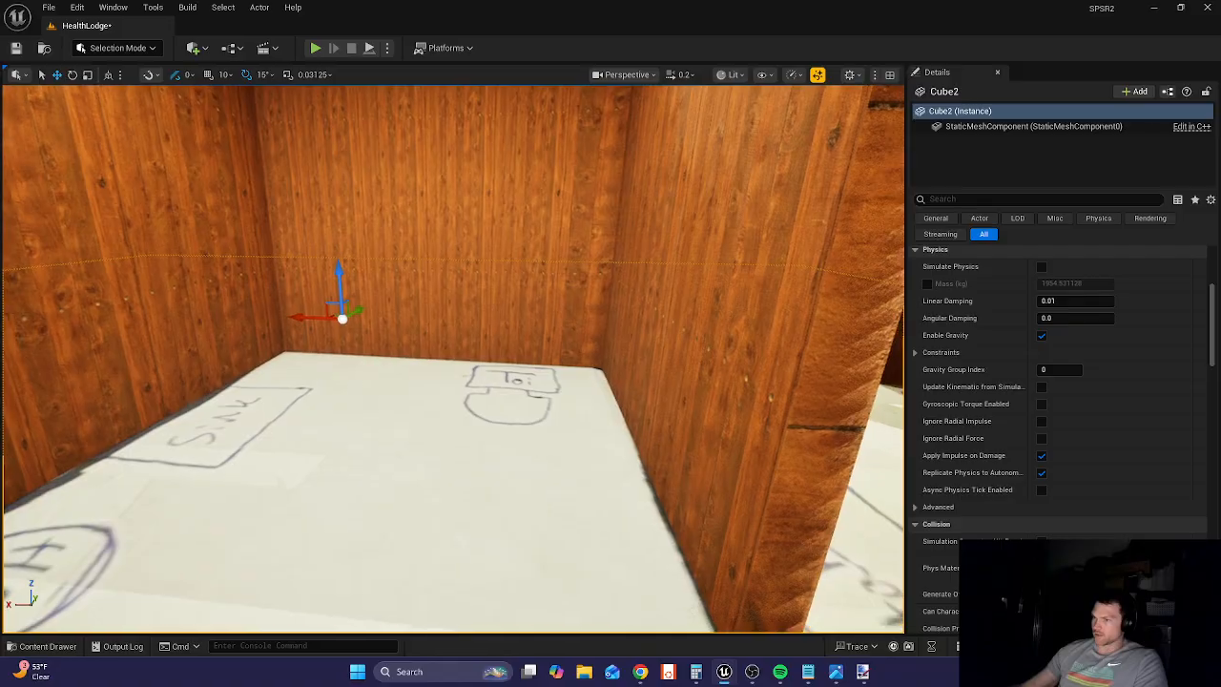
left_click(45, 646)
left_click(441, 255)
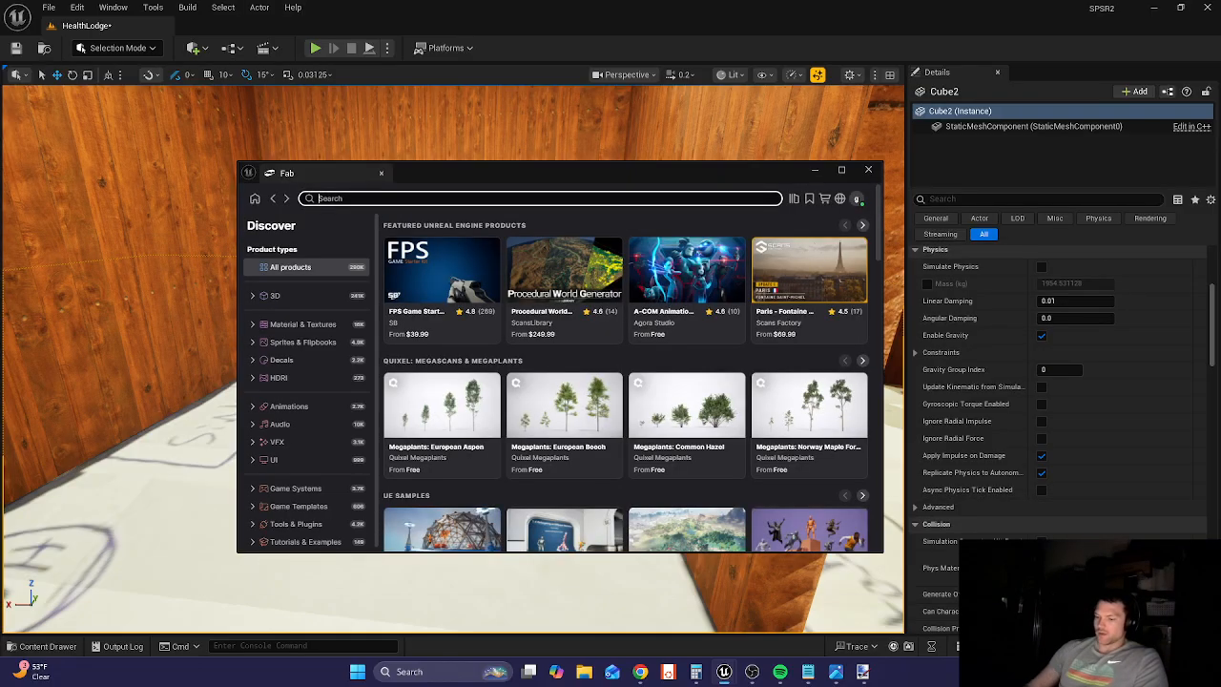
type("bathr")
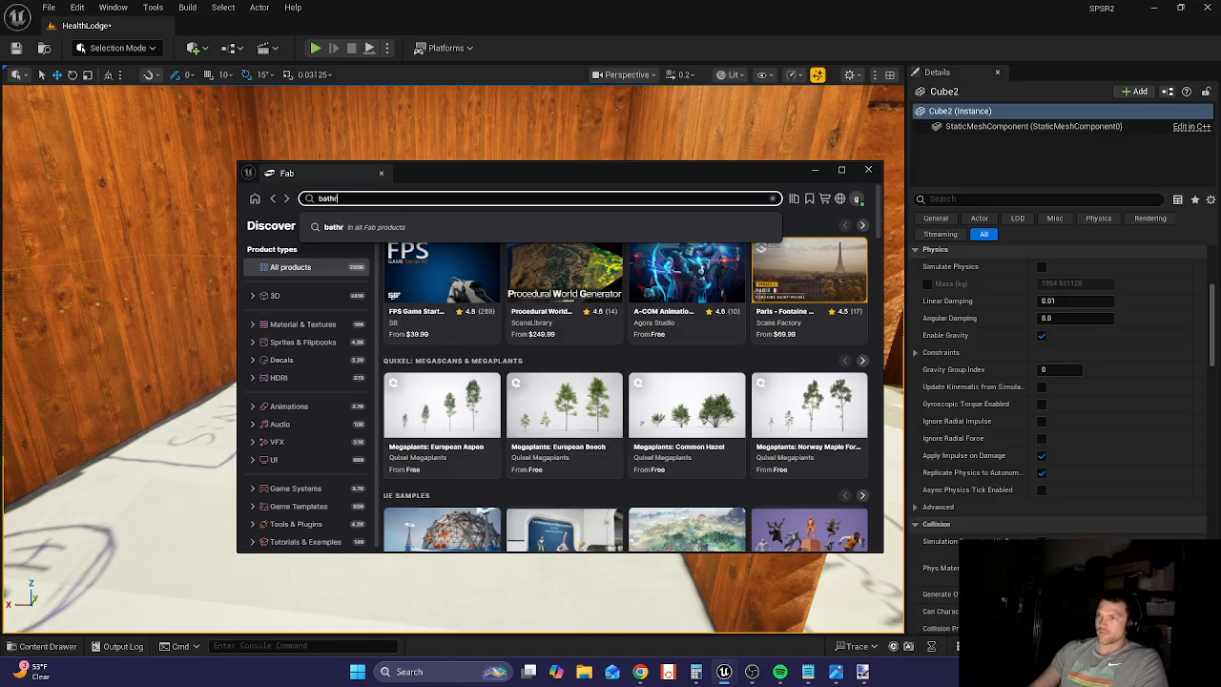
type("oom sink")
key("Return")
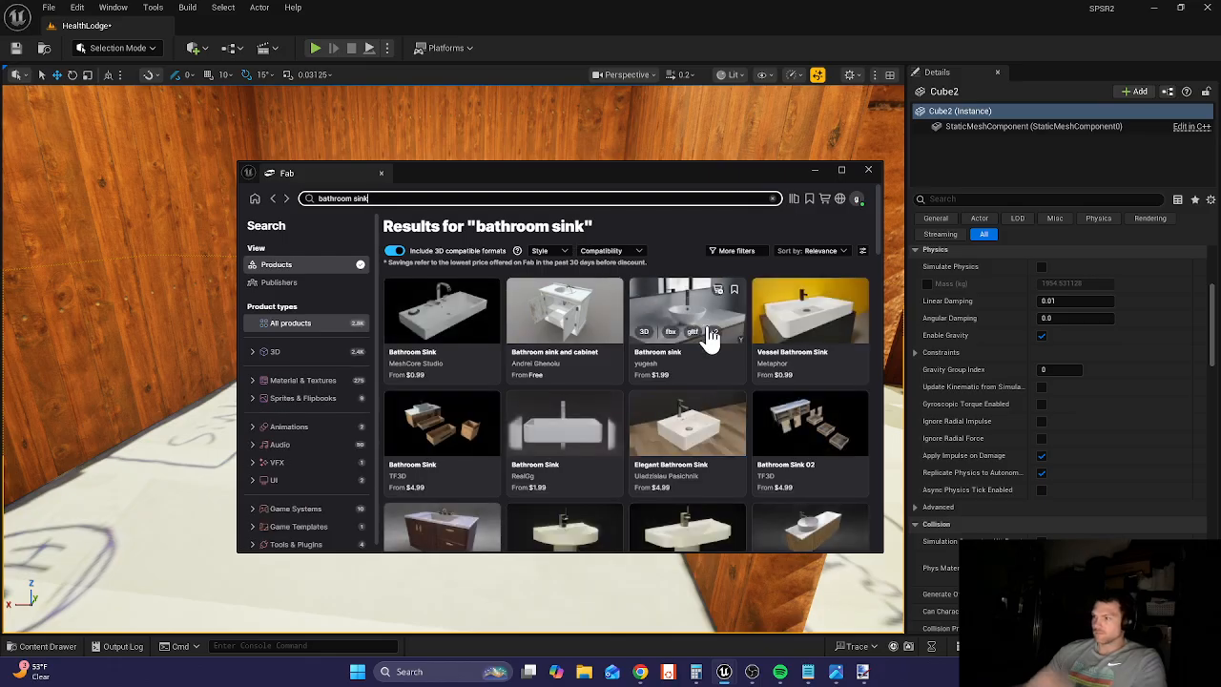
- Filter the bathroom sink results to show only free products
left_click(741, 254)
left_click(681, 359)
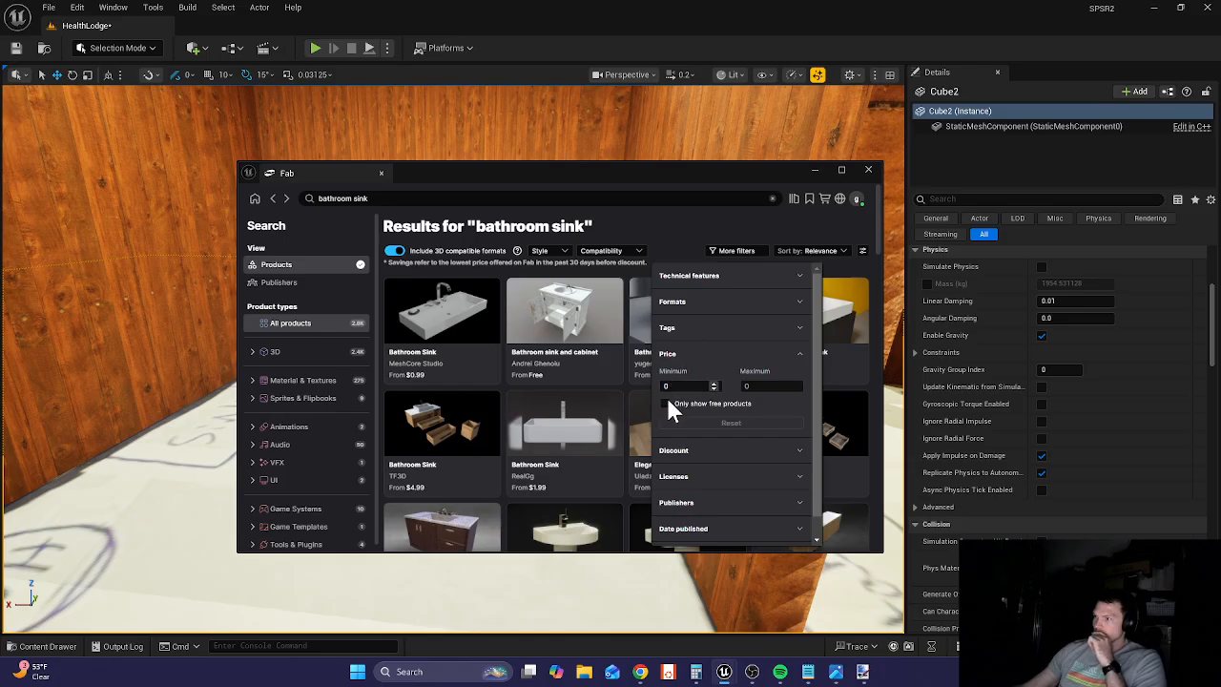
left_click(667, 405)
left_click(678, 236)
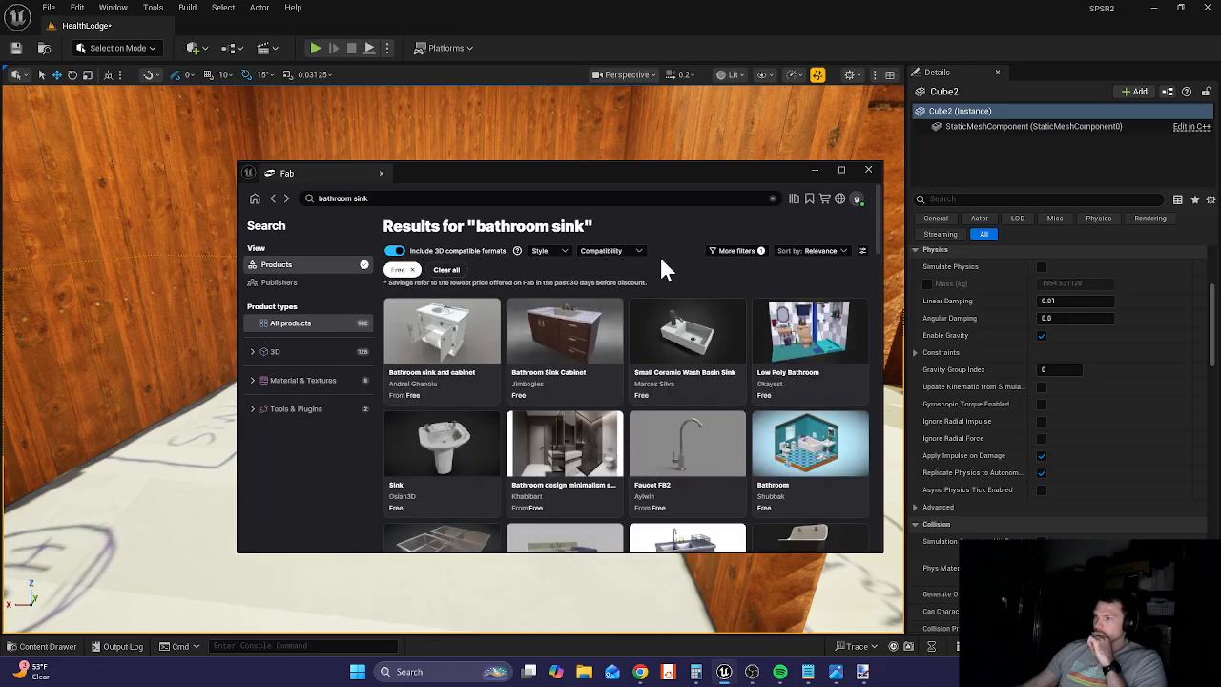
- Open the free pedestal "Sink" listing and add it to the project
left_click(425, 431)
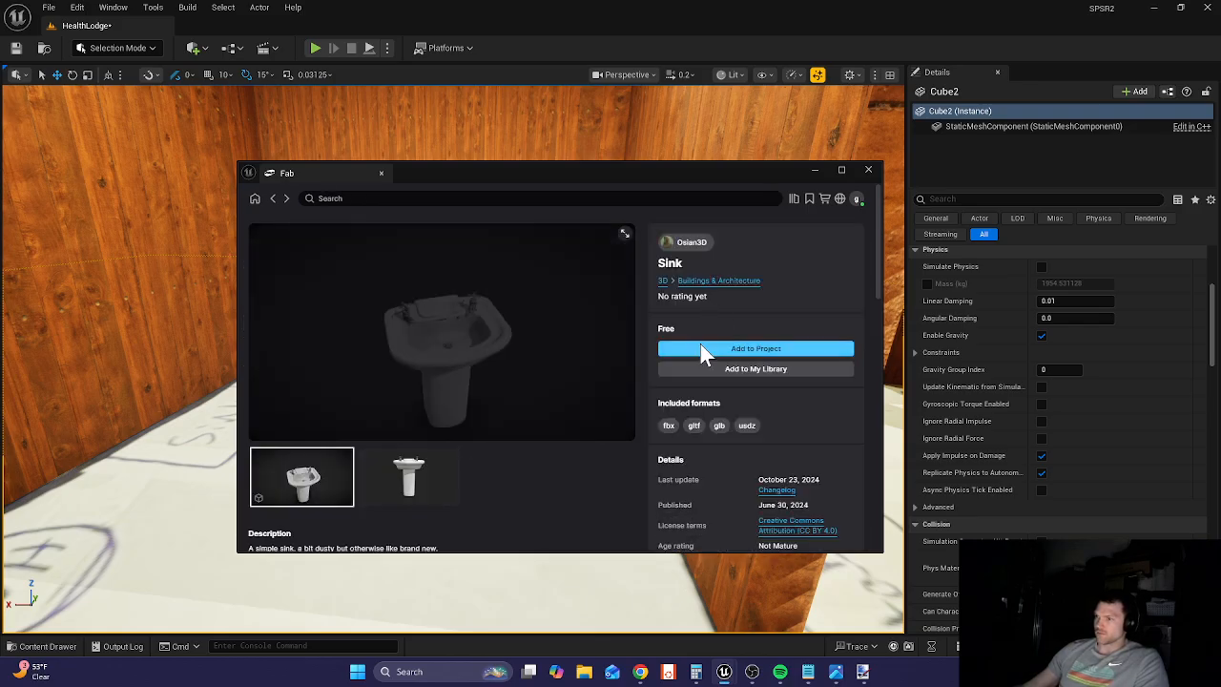
left_click(701, 349)
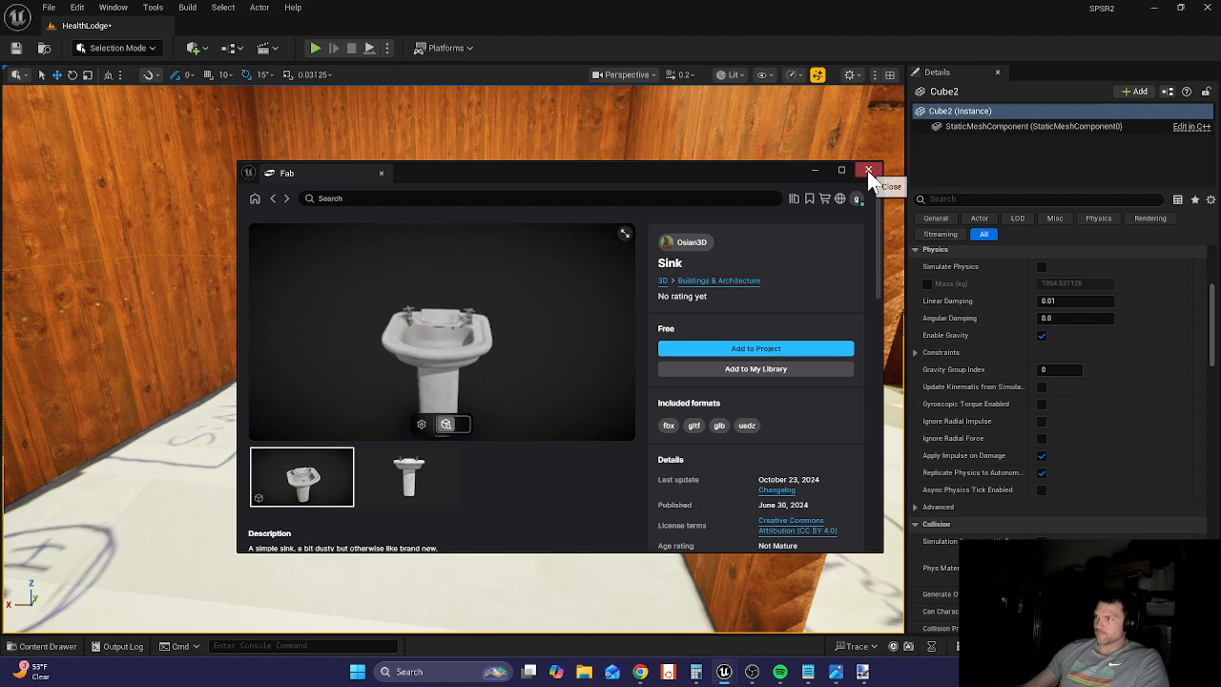
- Close the Fab listing and place the static mesh from the Sink folder on the bathroom floor near the sink marking
left_click(868, 170)
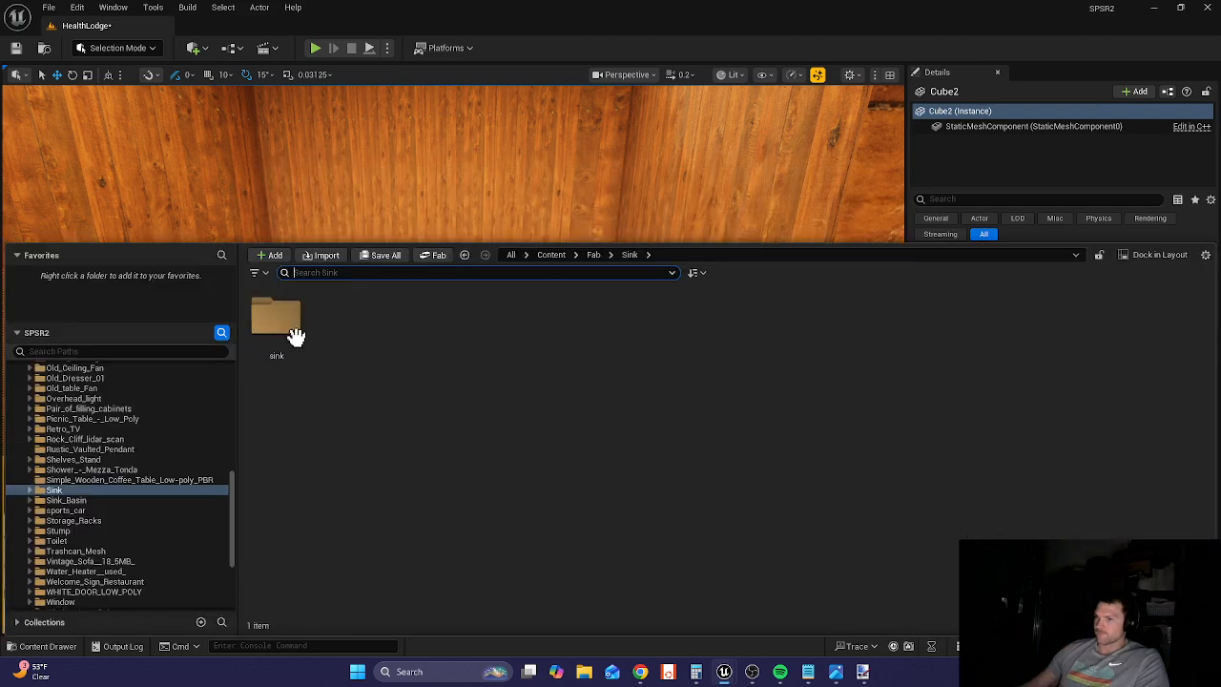
double_click(296, 334)
double_click(356, 337)
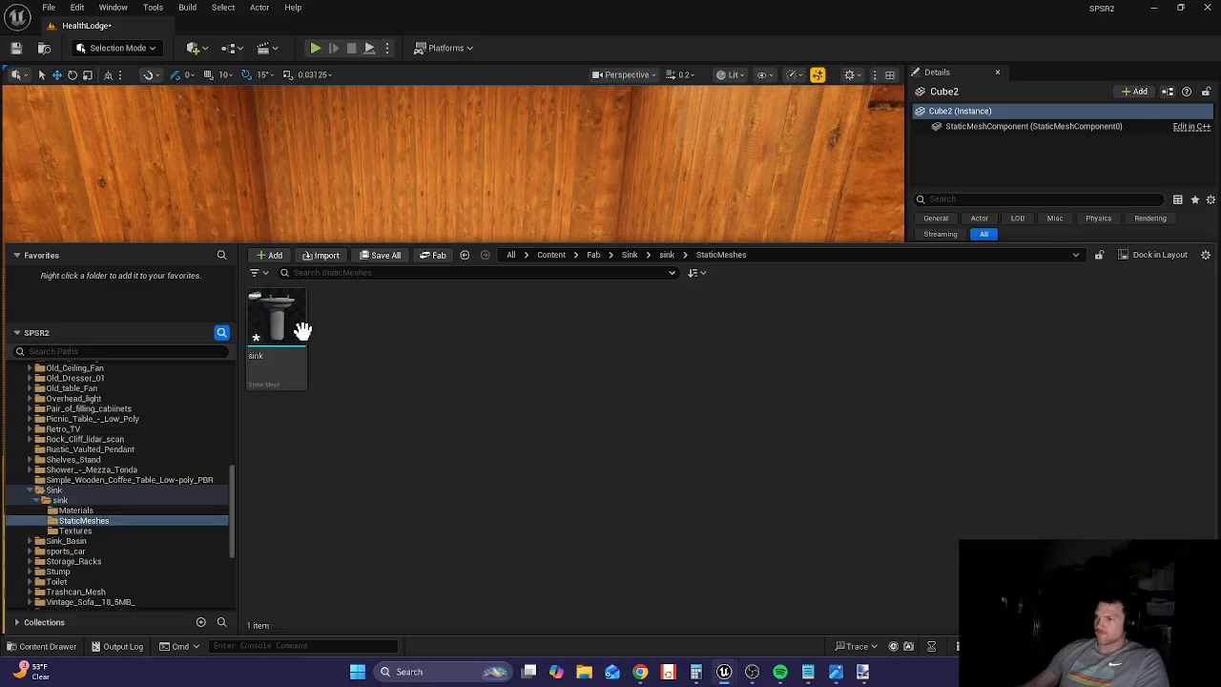
left_click_drag(286, 324, 246, 417)
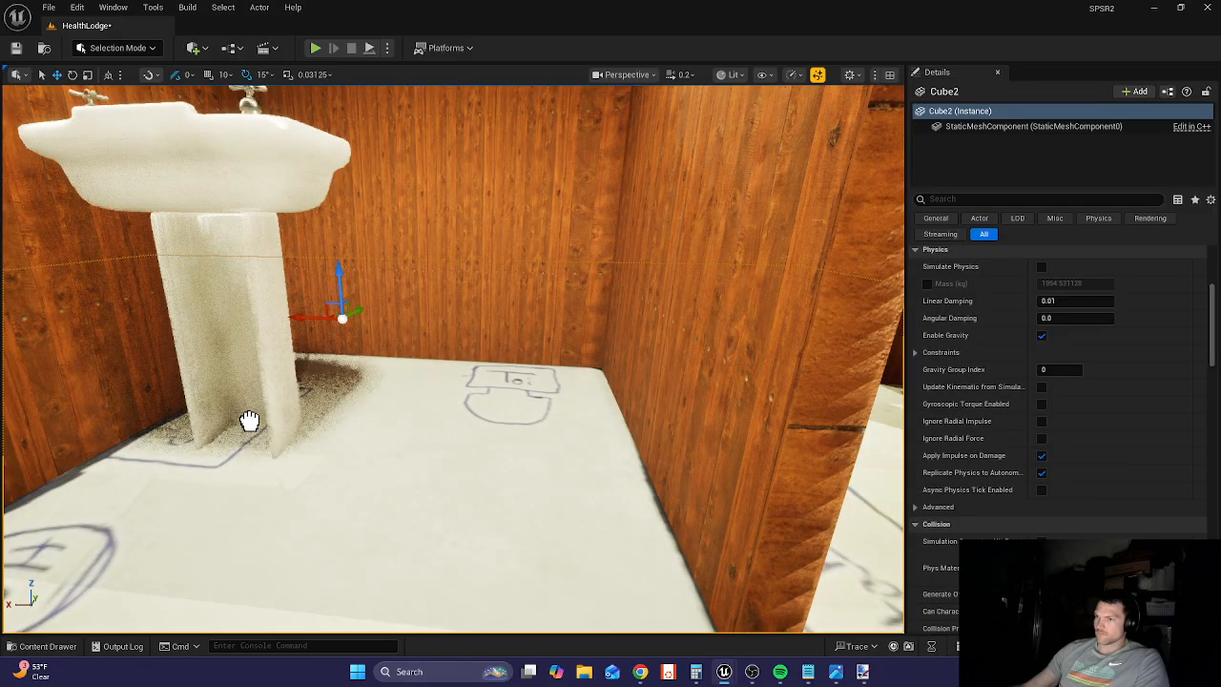
- Turn the pedestal sink so its front faces the room and scale it down uniformly
key("f")
key("e")
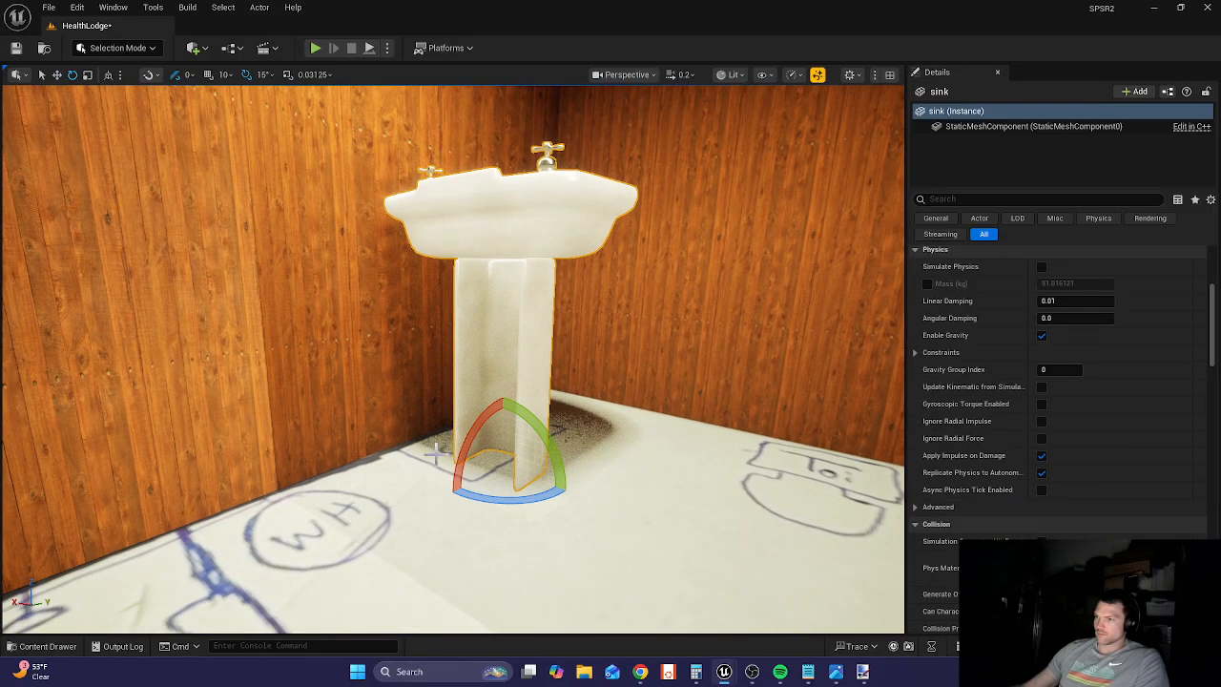
key("r")
left_click_drag(501, 466, 563, 496)
key("e")
key("w")
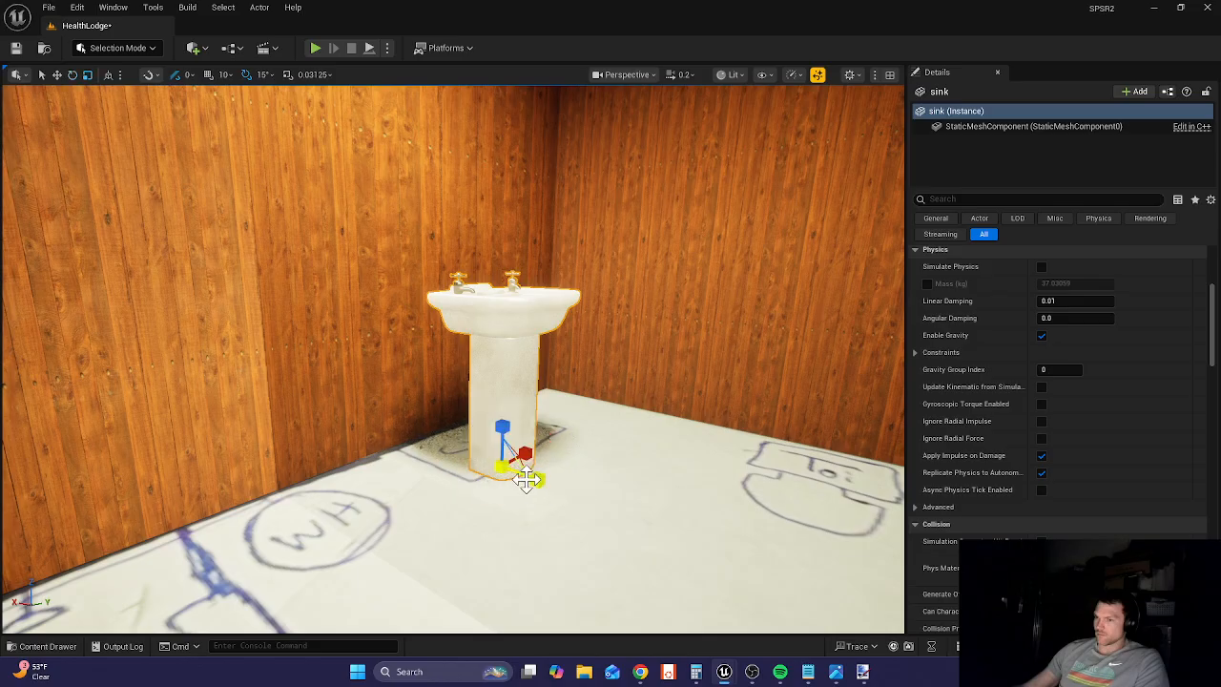
- Move the pedestal sink back toward the wall beside its floor marking
key("e")
key("w")
left_click_drag(534, 480, 471, 465)
key("s")
right_click_drag(472, 466, 496, 534)
key("w")
right_click_drag(540, 414, 540, 422)
key("s")
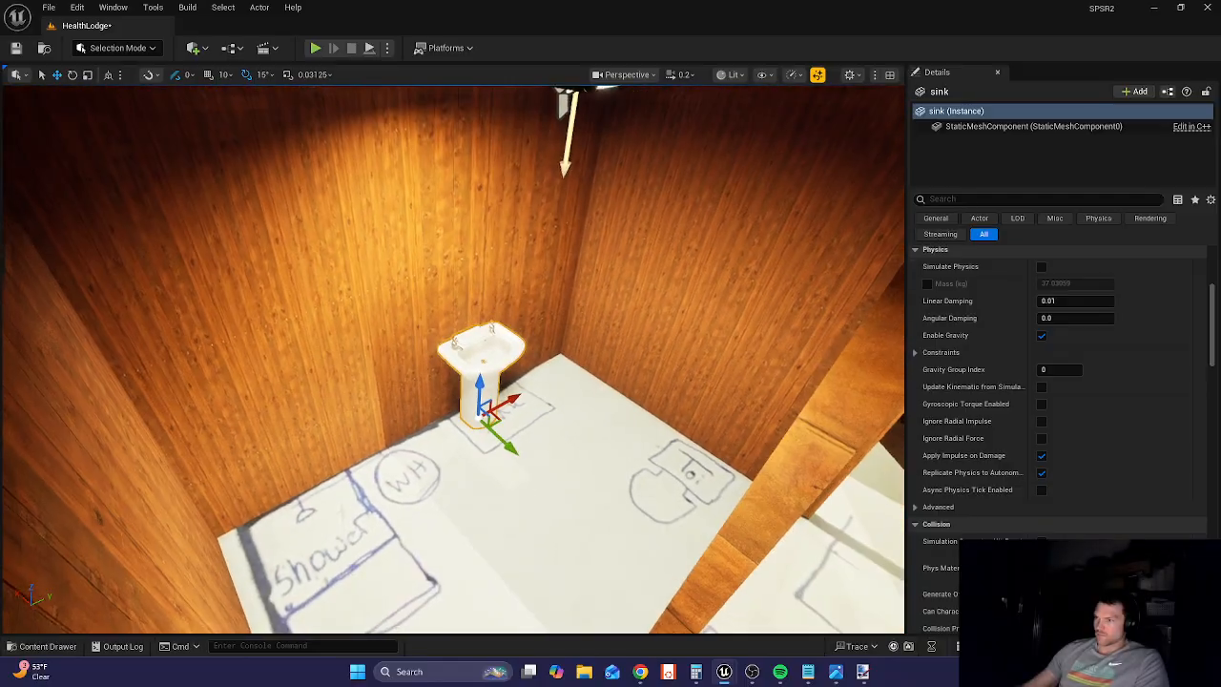
- Scale the sink up uniformly and shift it slightly forward so its base sits on the floor marking
key("e")
key("r")
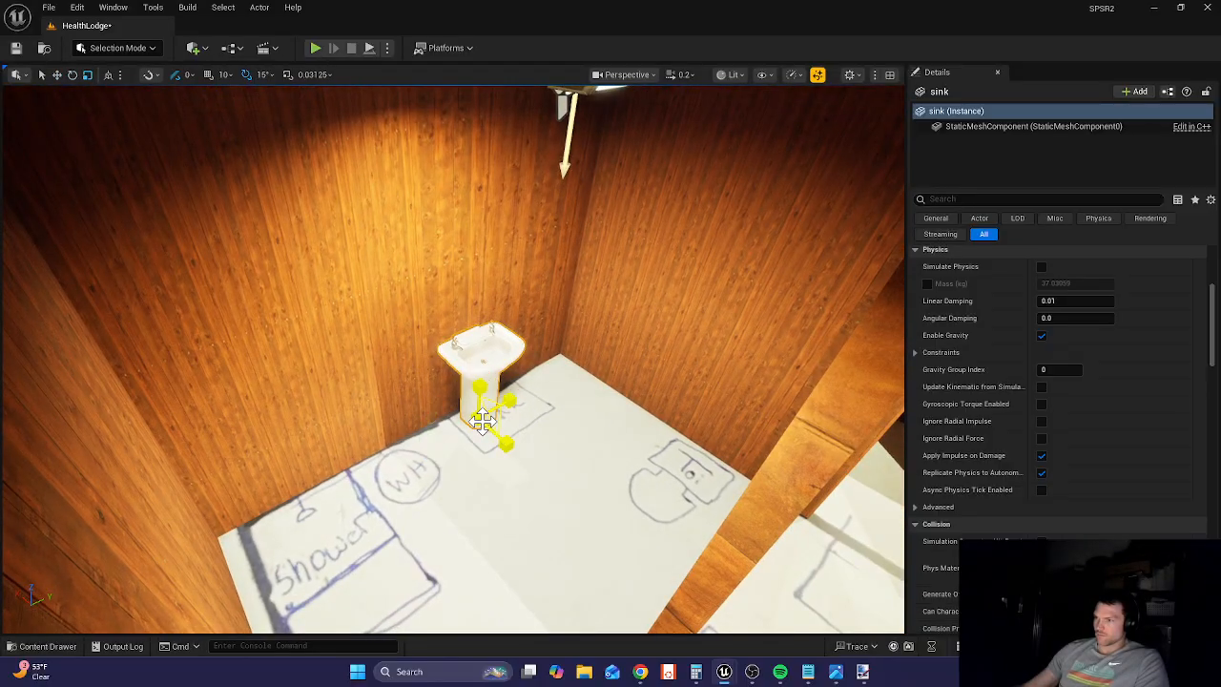
left_click_drag(482, 420, 500, 376)
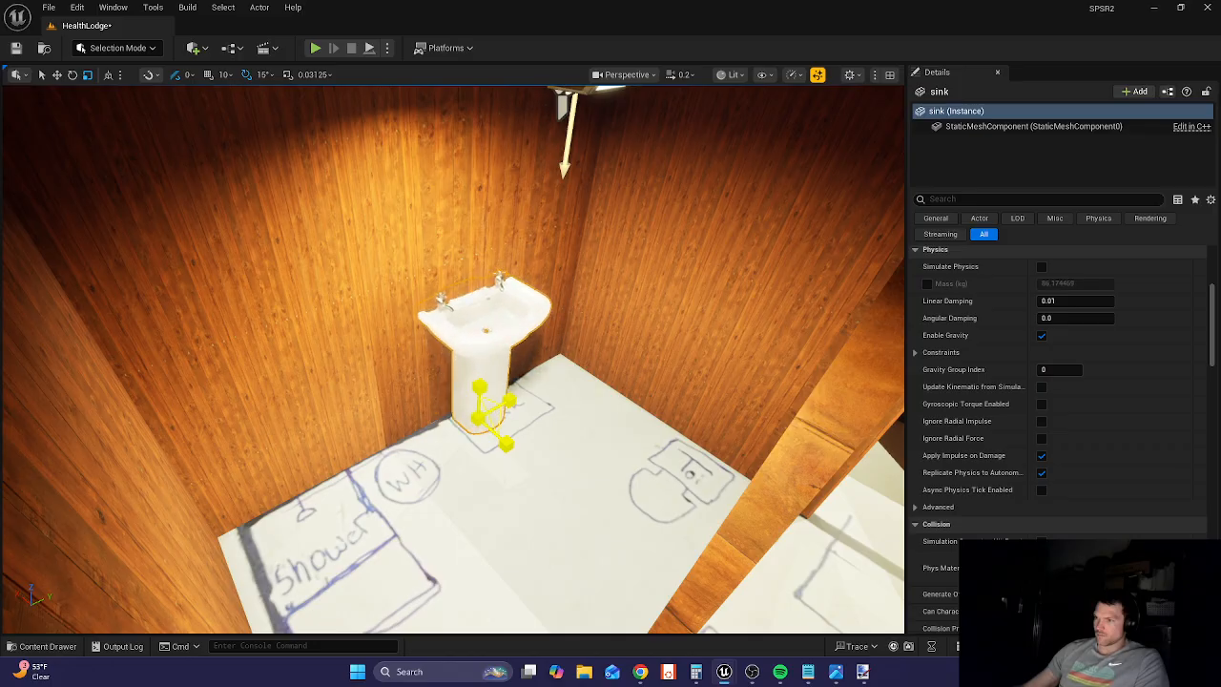
key("e")
key("w")
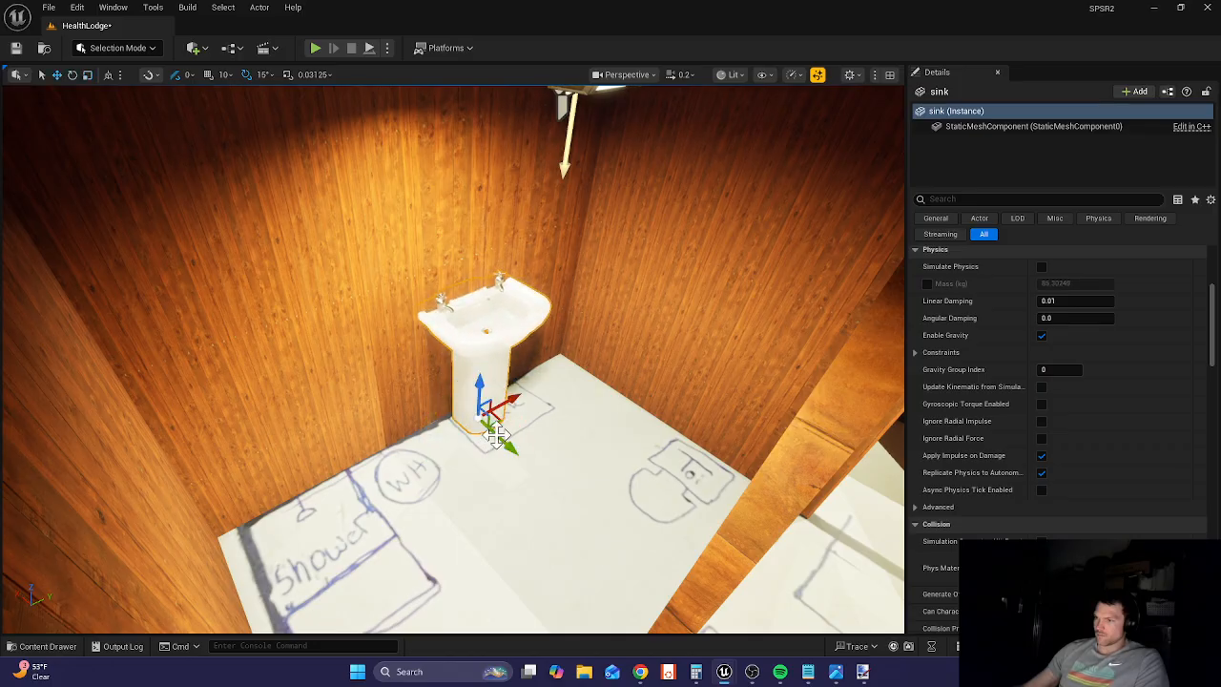
left_click_drag(504, 434, 513, 443)
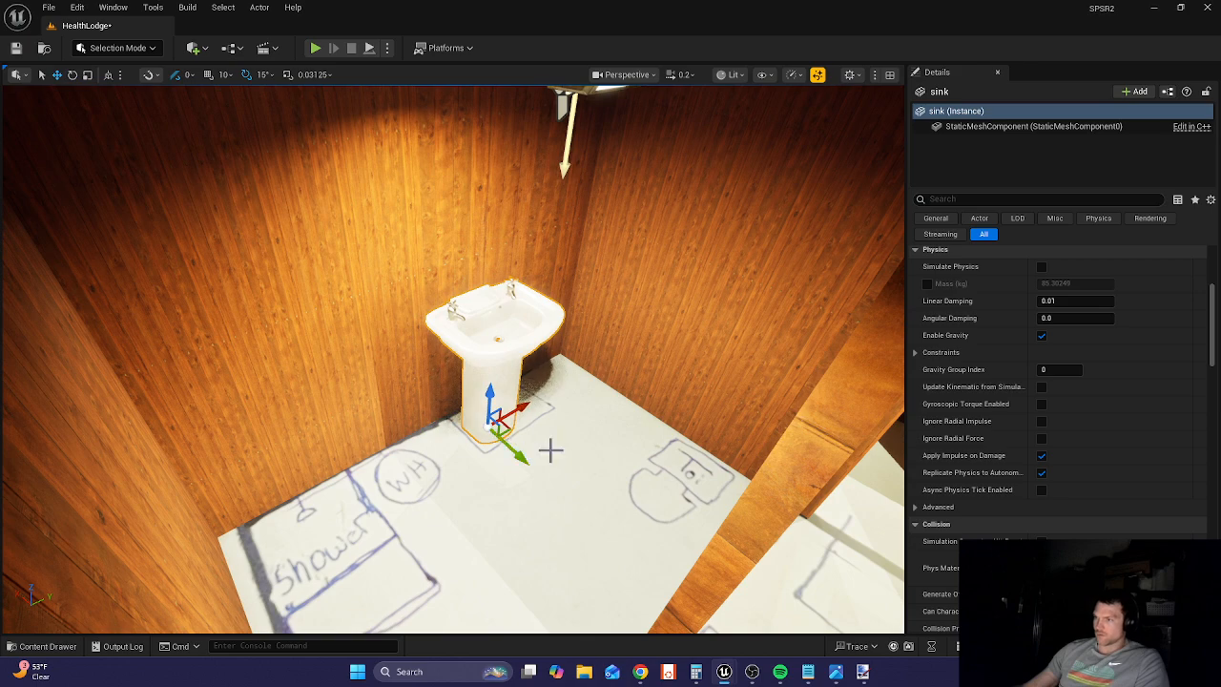
- Search the project's Fab folder for "toilet" and place the toilet static mesh in the bathroom
left_click(49, 646)
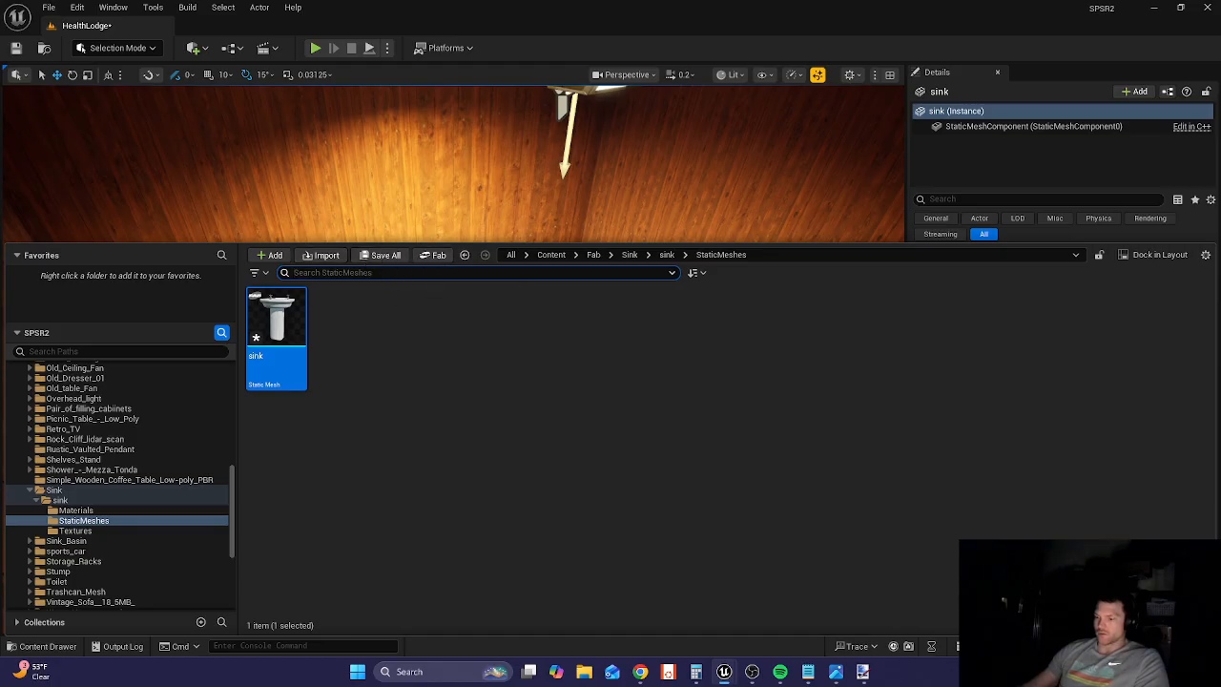
type("toilet")
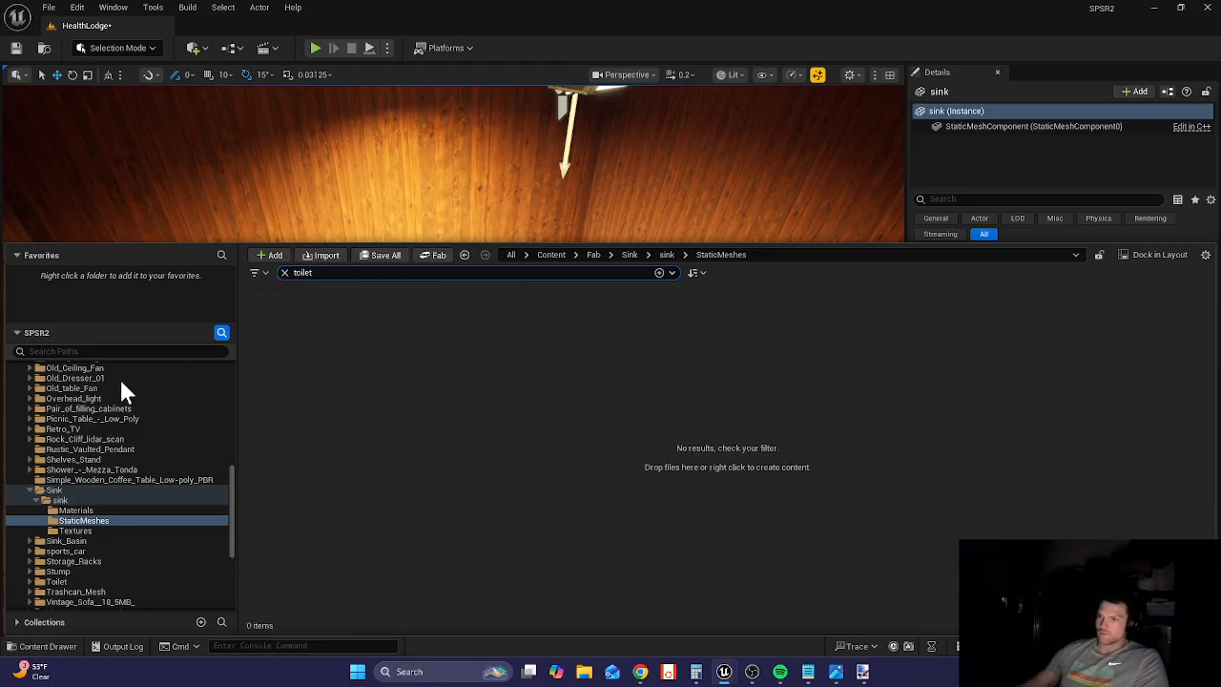
scroll(105, 392, "up", 15)
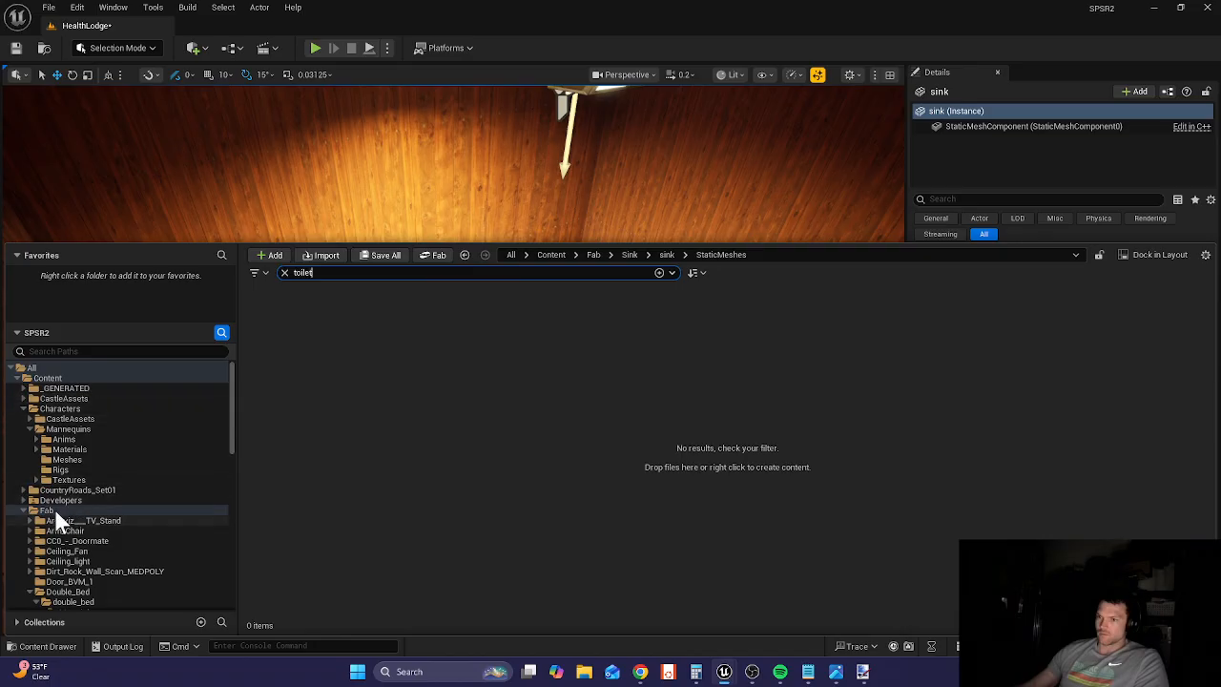
left_click(54, 510)
left_click(342, 329)
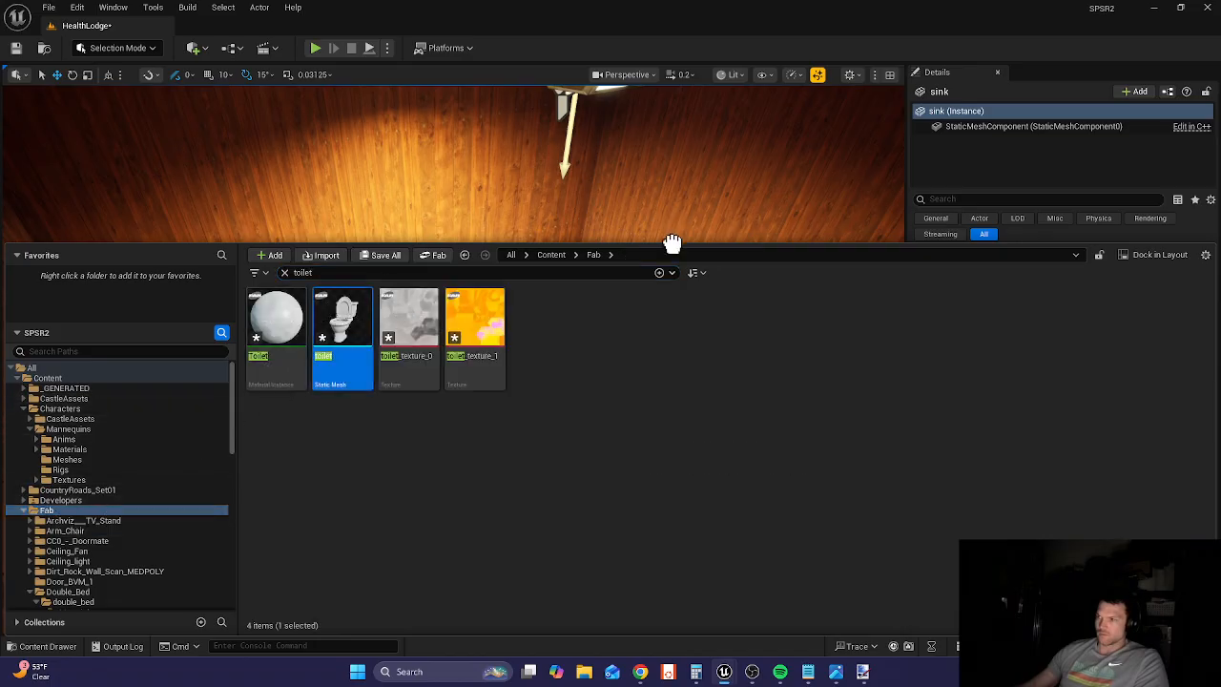
left_click_drag(672, 244, 613, 499)
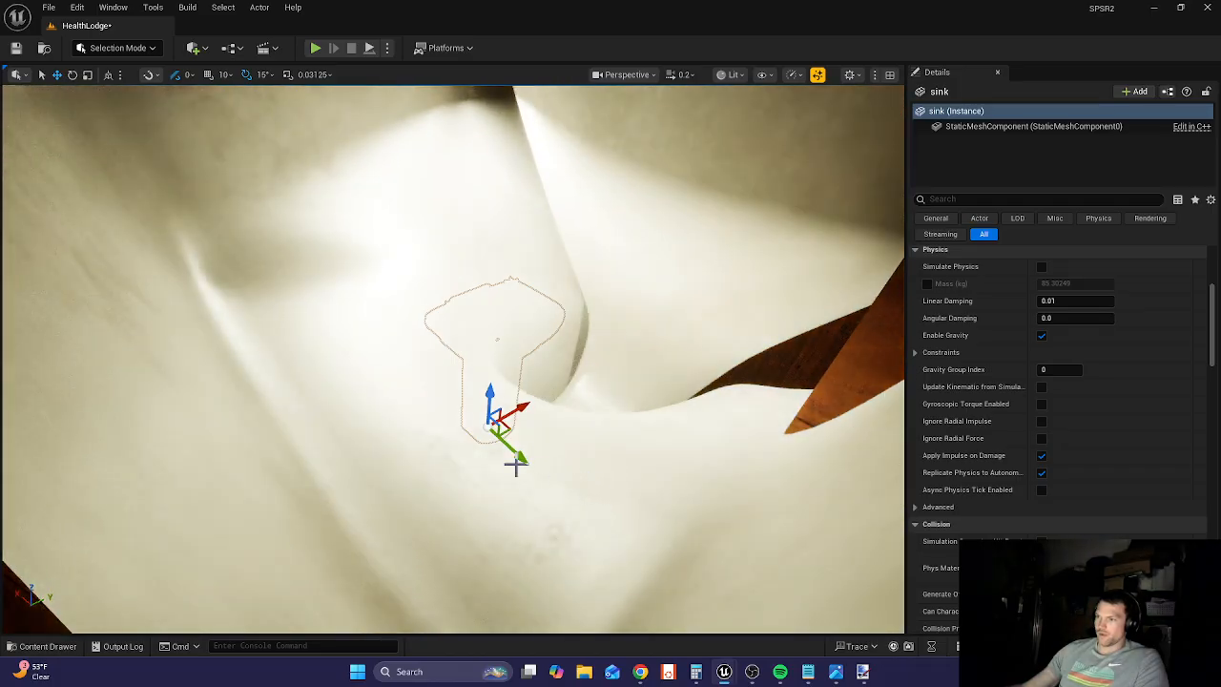
- Shrink the oversized toilet uniformly and rotate it so its bowl faces into the room
key("s")
mouse_move(515, 465)
right_mouse_down()
mouse_move(610, 472)
mouse_move(625, 496)
mouse_move(677, 482)
mouse_move(524, 465)
right_mouse_up()
key("w")
key("e")
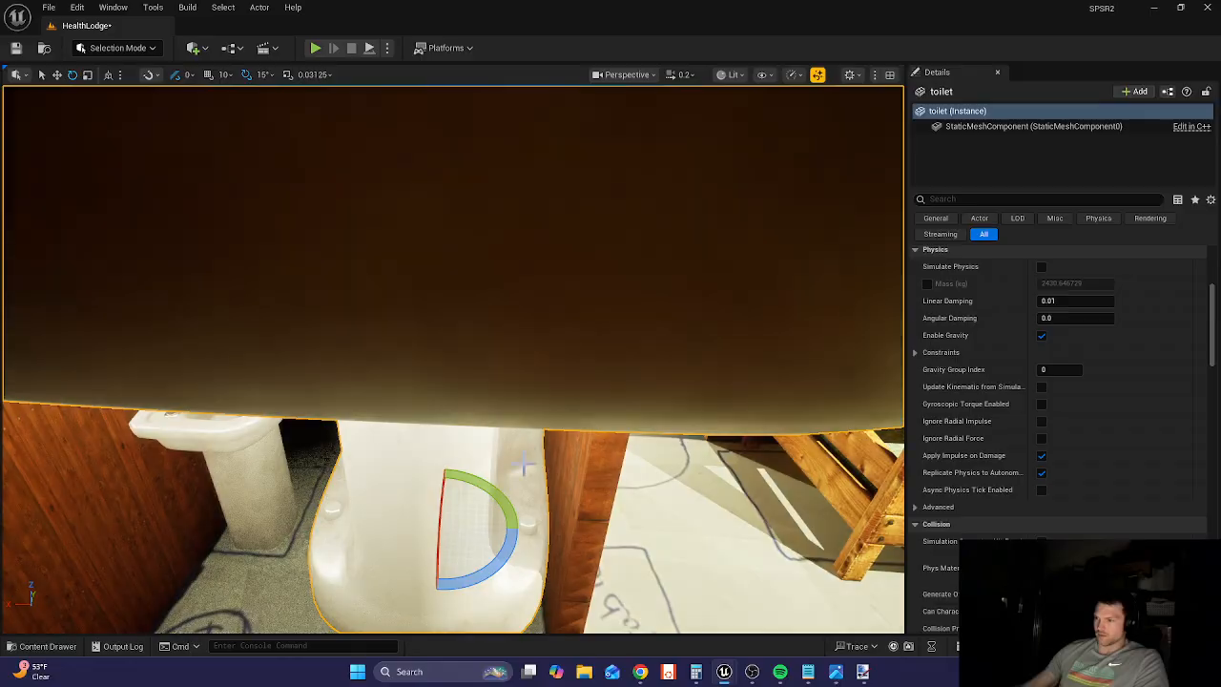
key("r")
mouse_move(445, 523)
left_mouse_down()
mouse_move(415, 540)
mouse_move(441, 523)
left_mouse_up()
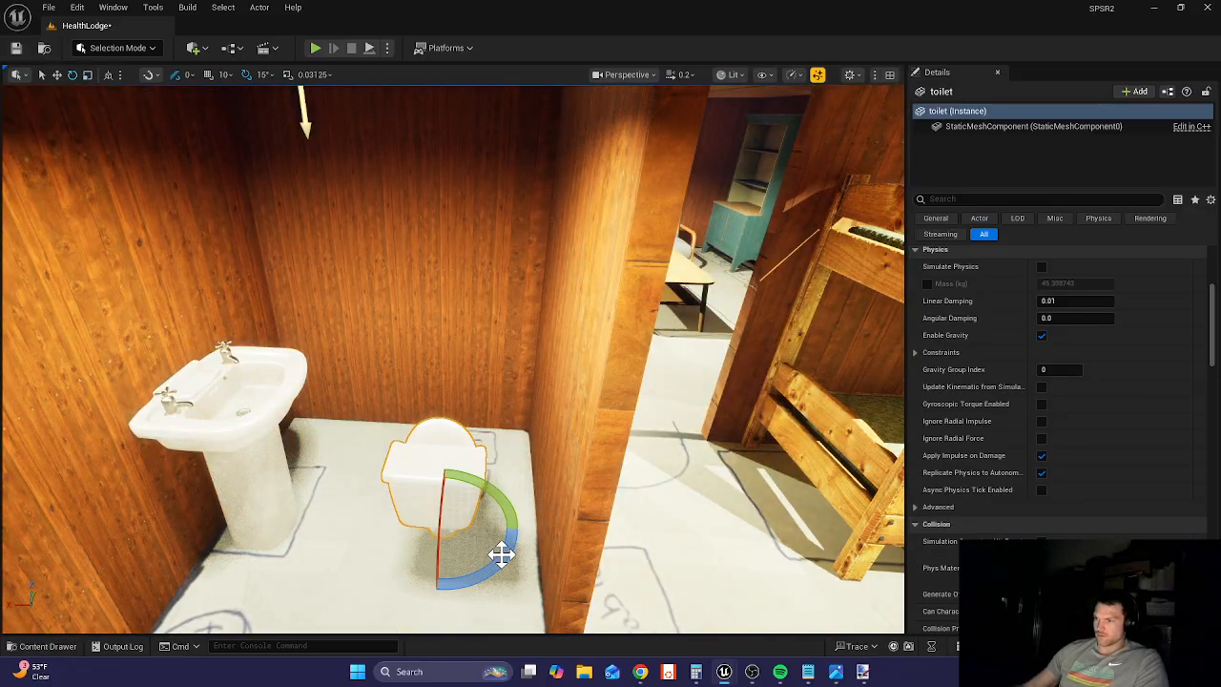
left_click_drag(368, 519, 529, 515)
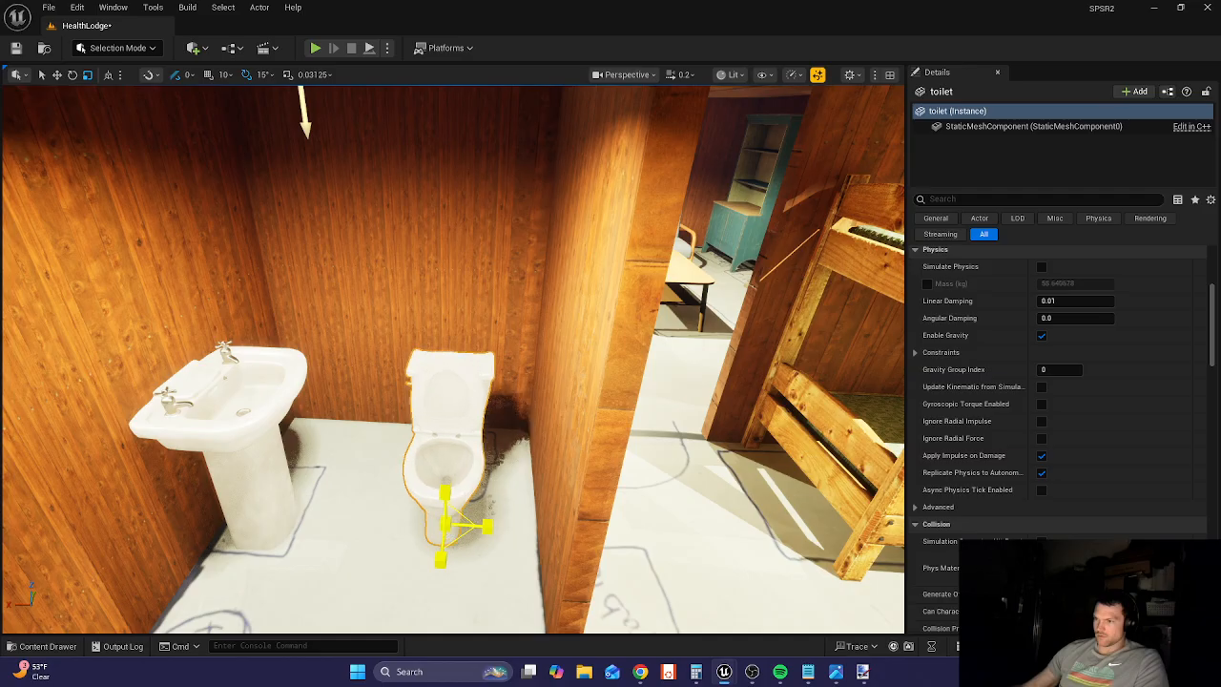
- Move the toilet back onto its floor marking near the rear wall and adjust its uniform scale
mouse_move(446, 524)
left_mouse_down()
mouse_move(458, 513)
mouse_move(447, 524)
left_mouse_up()
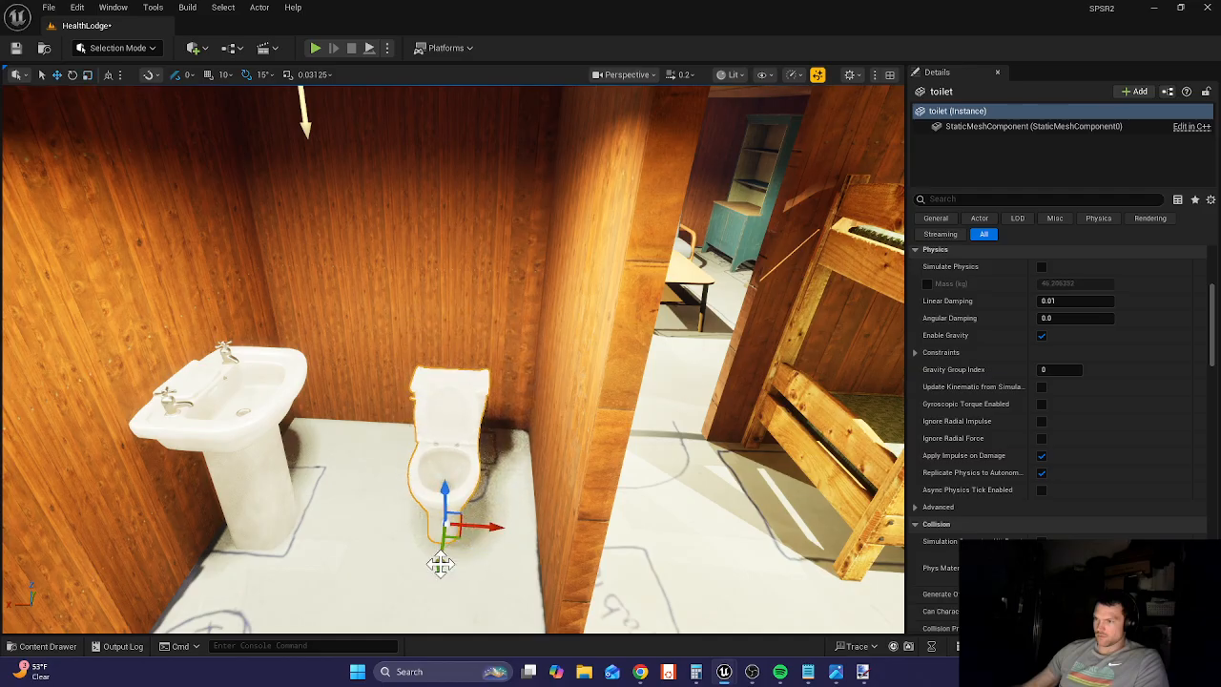
left_click_drag(438, 555, 441, 502)
right_click_drag(414, 539, 438, 544)
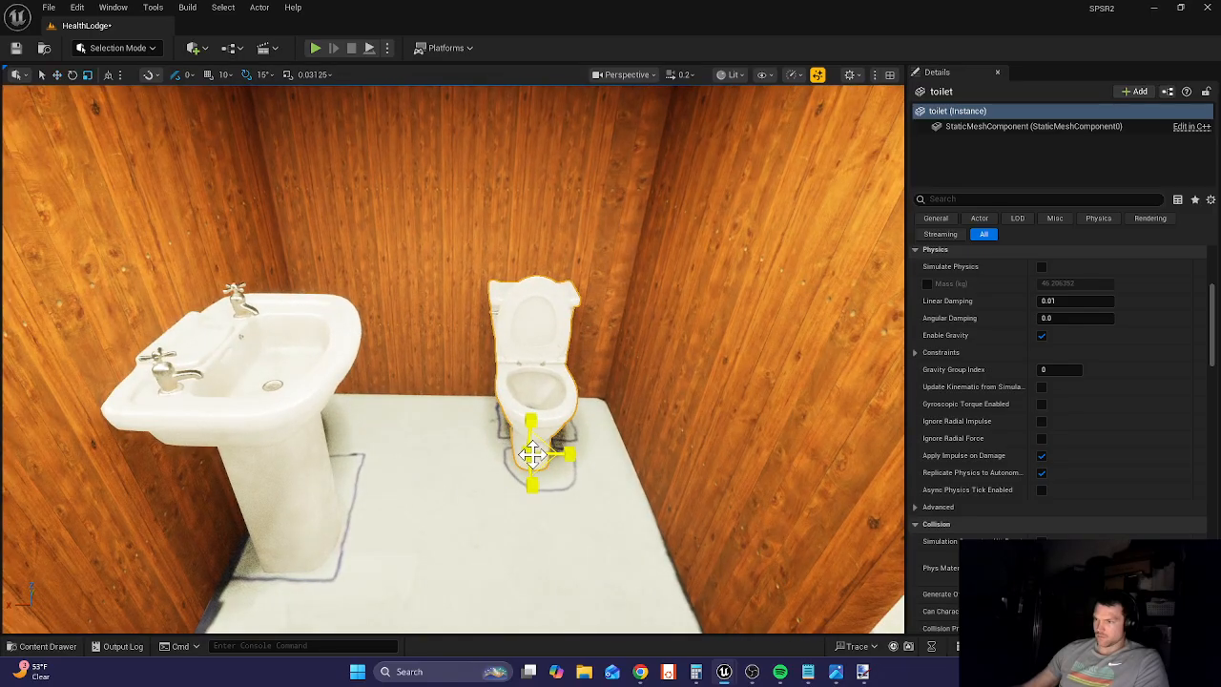
mouse_move(527, 453)
left_mouse_down()
mouse_move(555, 436)
mouse_move(540, 447)
left_mouse_up()
- Search the Fab folder for "water" and place the water_heater_used static mesh between the shower and sink markings
mouse_move(599, 488)
right_mouse_down()
mouse_move(582, 491)
mouse_move(605, 492)
mouse_move(589, 503)
mouse_move(554, 508)
right_mouse_up()
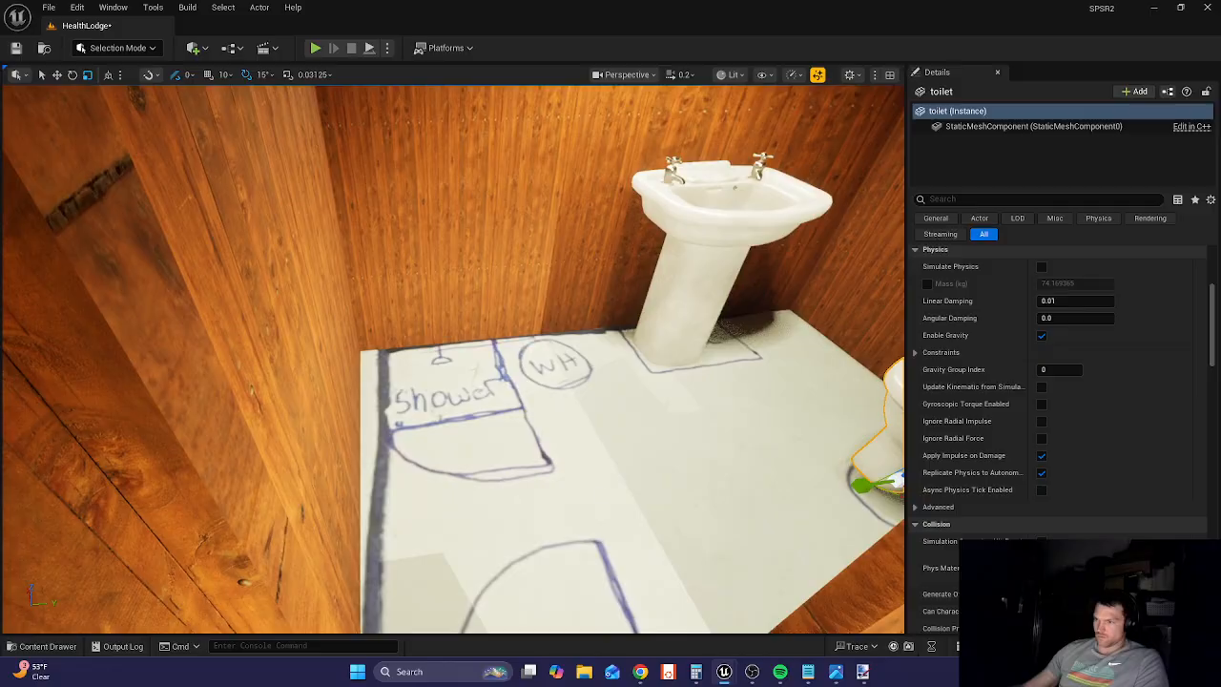
left_click(48, 646)
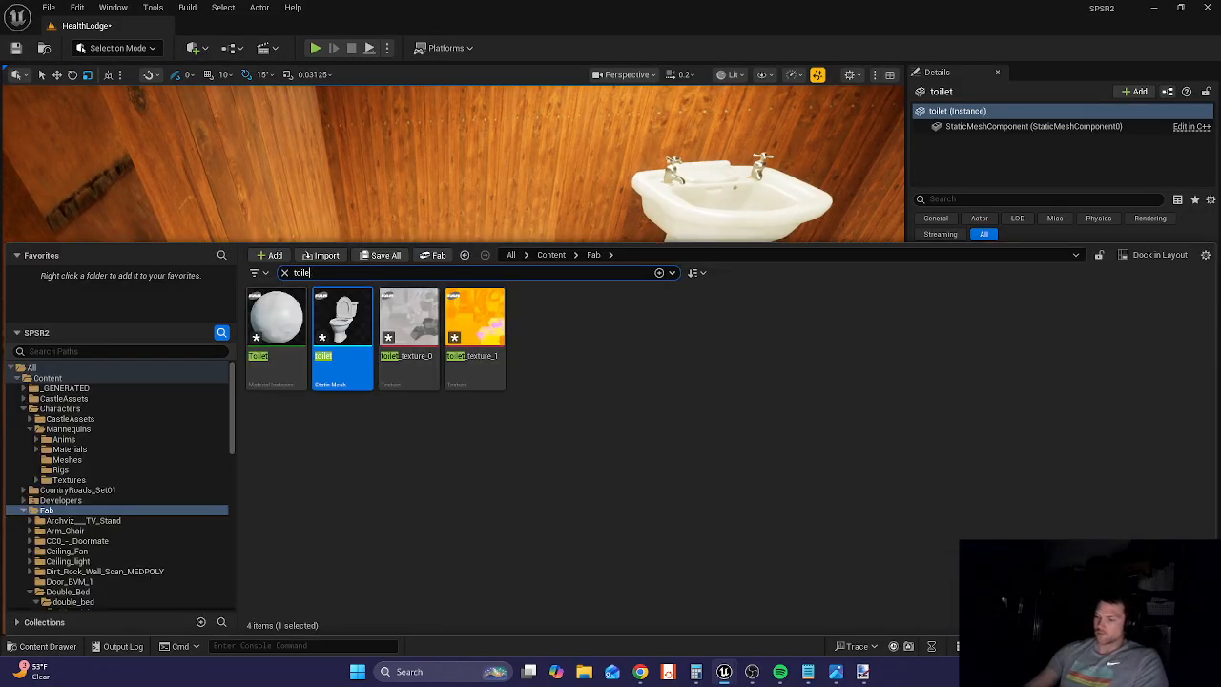
type("twater")
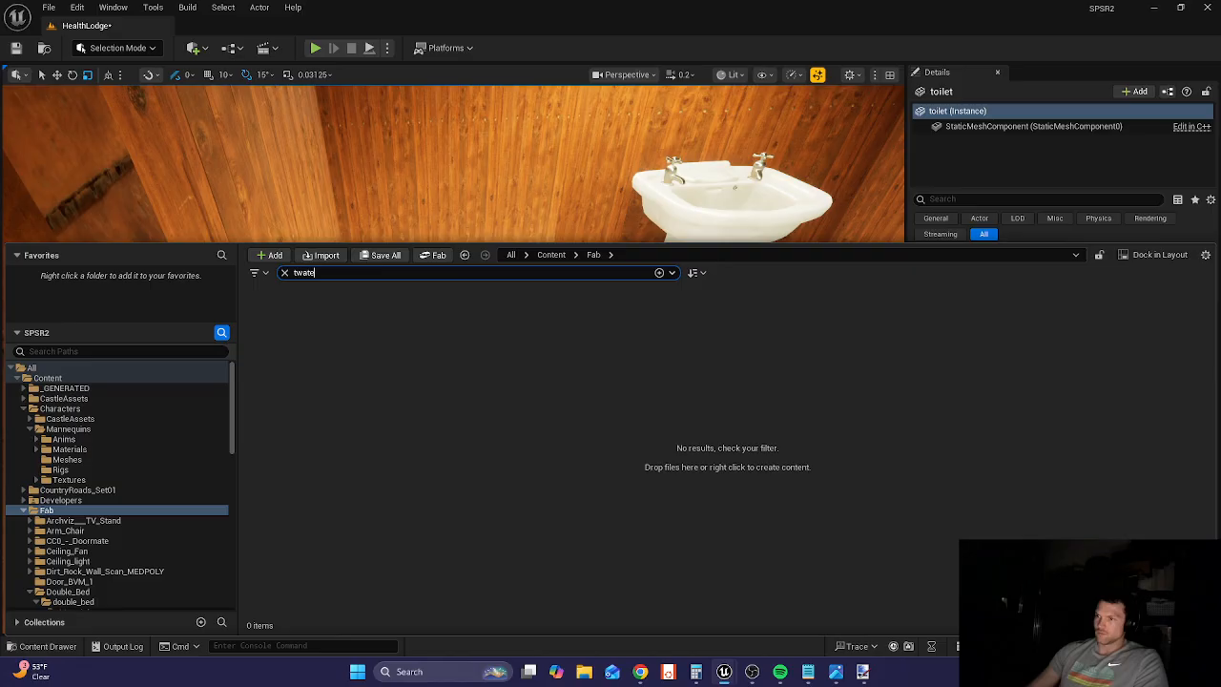
key("BackSpace")
key("BackSpace")
type("wa")
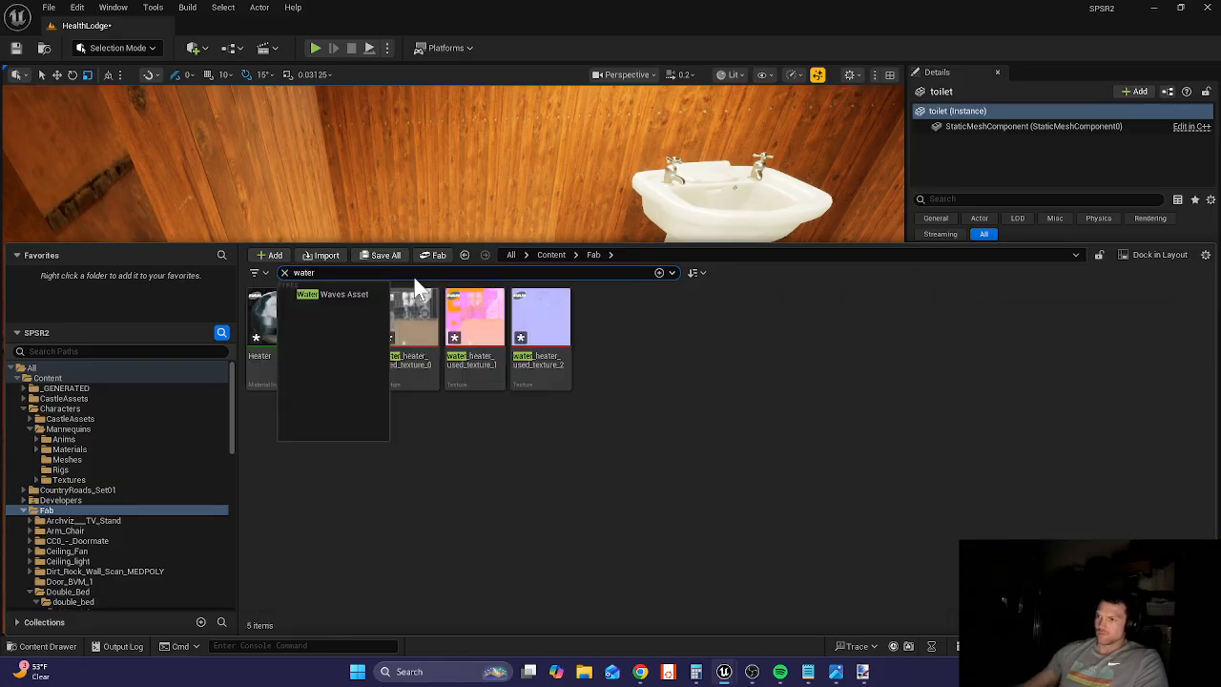
left_click(622, 506)
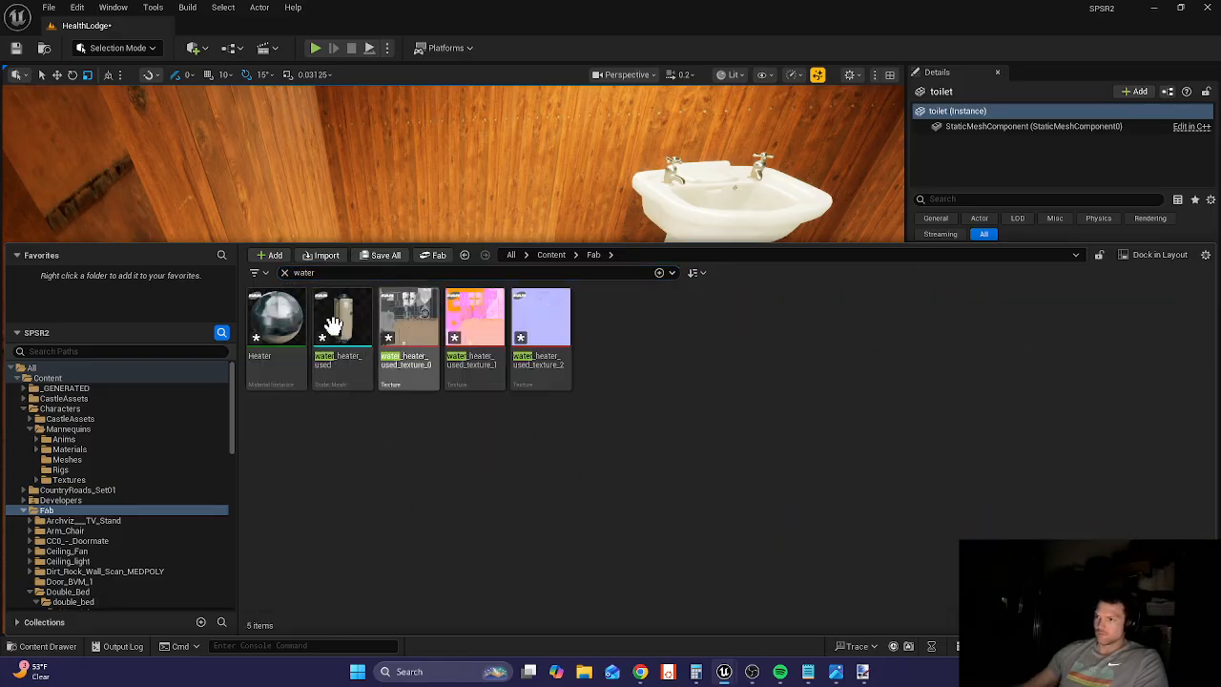
left_click_drag(332, 325, 526, 385)
- Scale the water heater down uniformly and move it back onto the WH floor marking beside the sink
key("w")
scroll(526, 385, "down", 6)
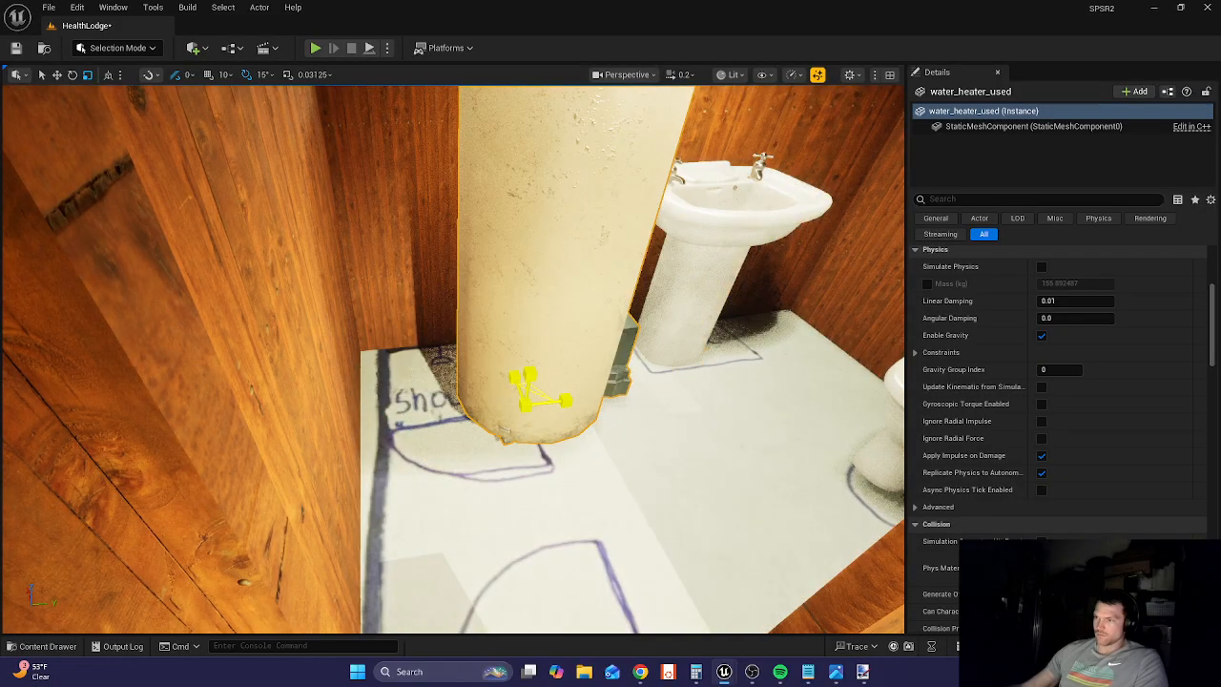
key("e")
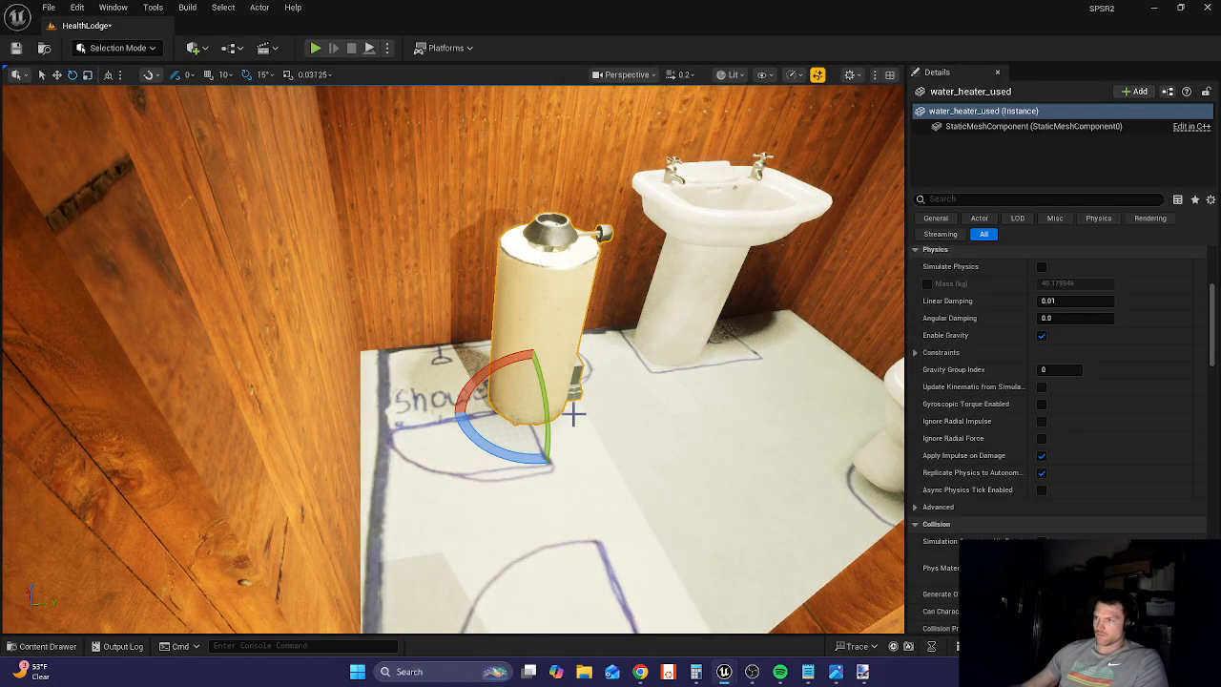
key("r")
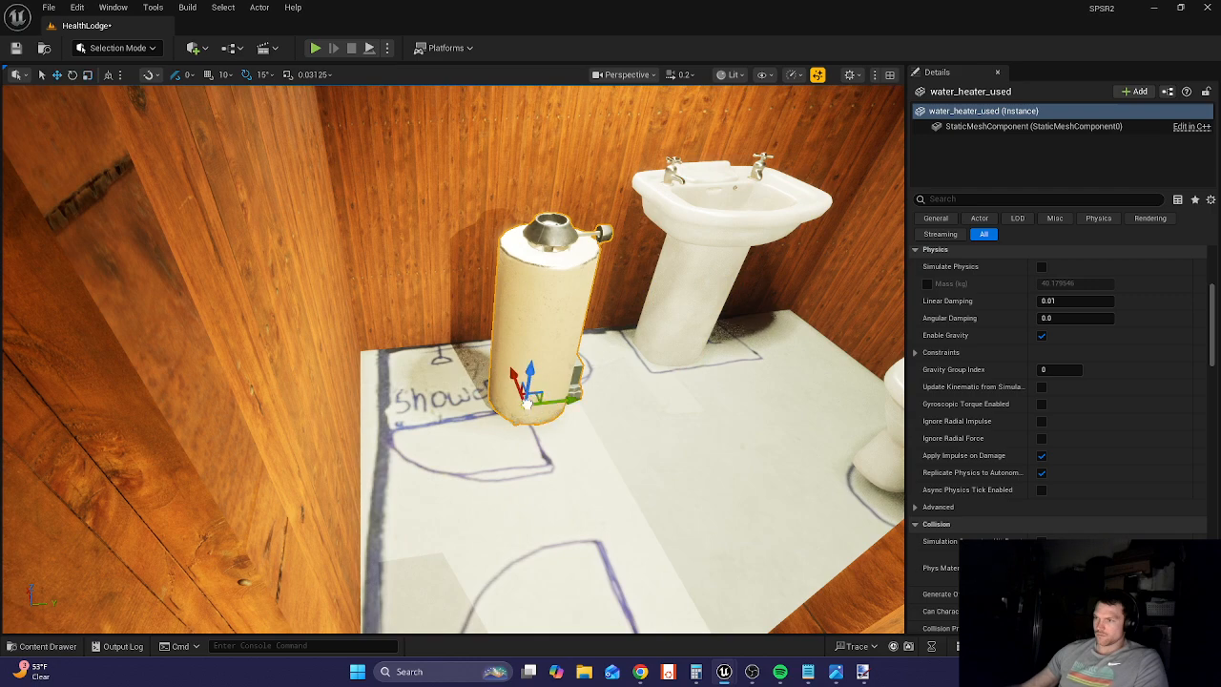
left_click_drag(527, 403, 571, 351)
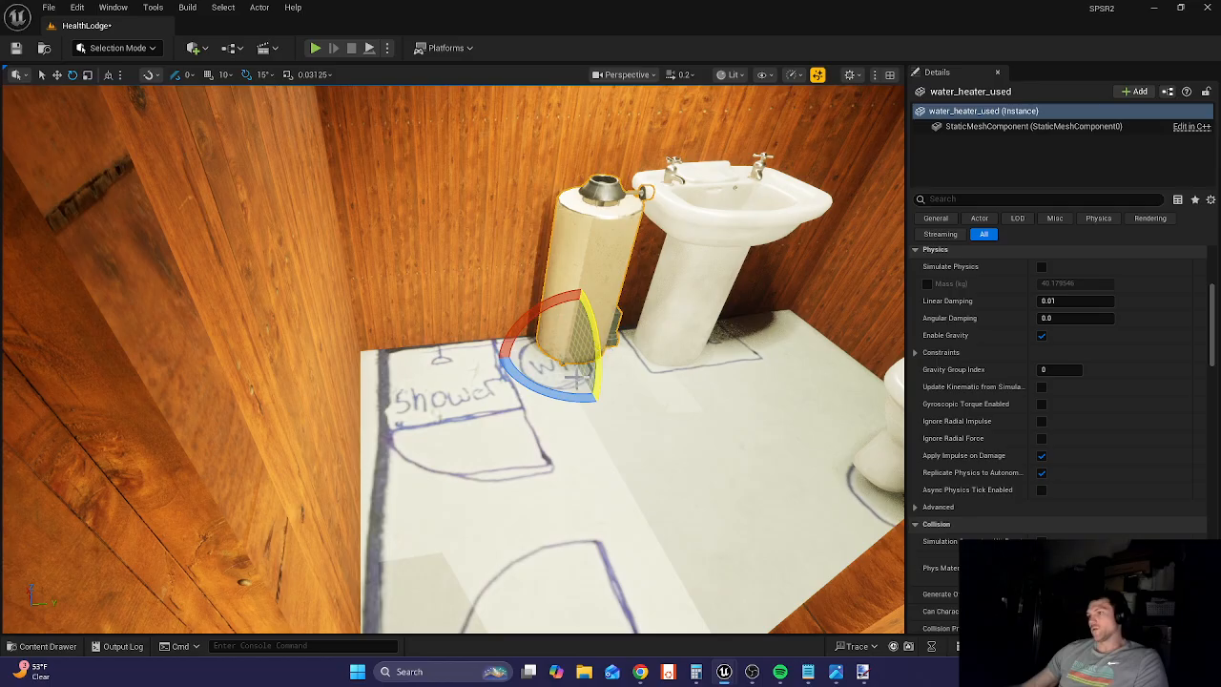
- Rotate the water heater about 105 degrees around its vertical axis and check its fit beside the sink
left_click_drag(620, 324, 658, 362)
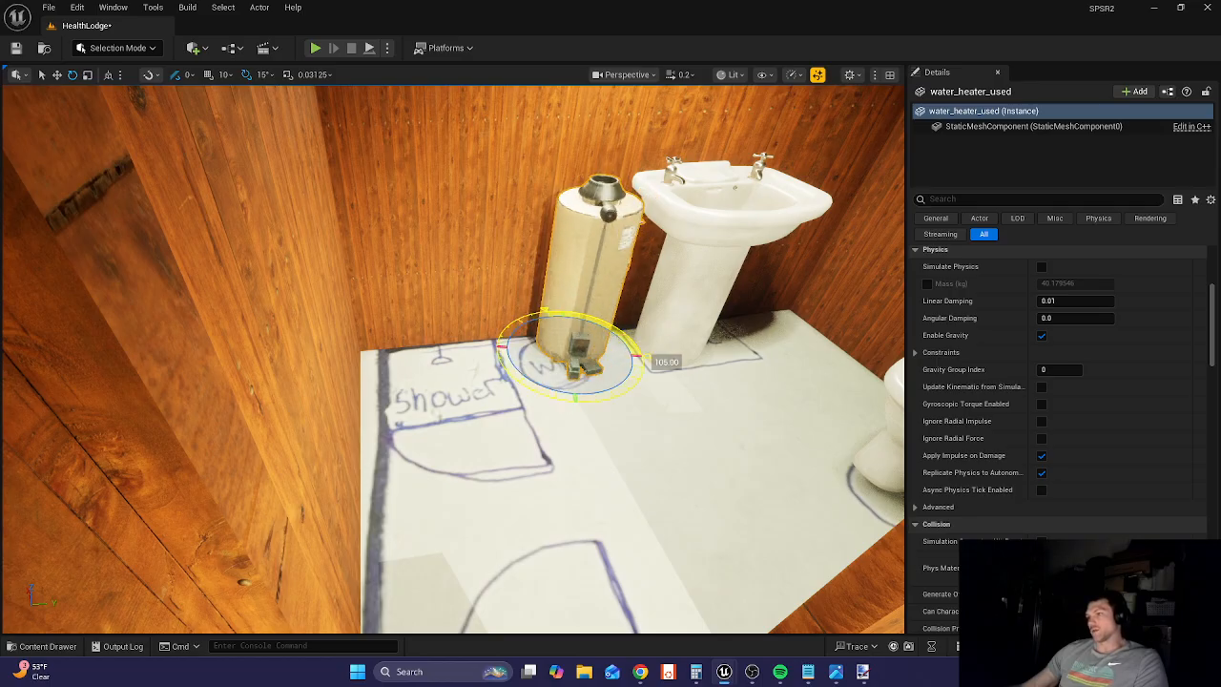
right_click_drag(637, 440, 683, 438)
right_click_drag(516, 330, 535, 385)
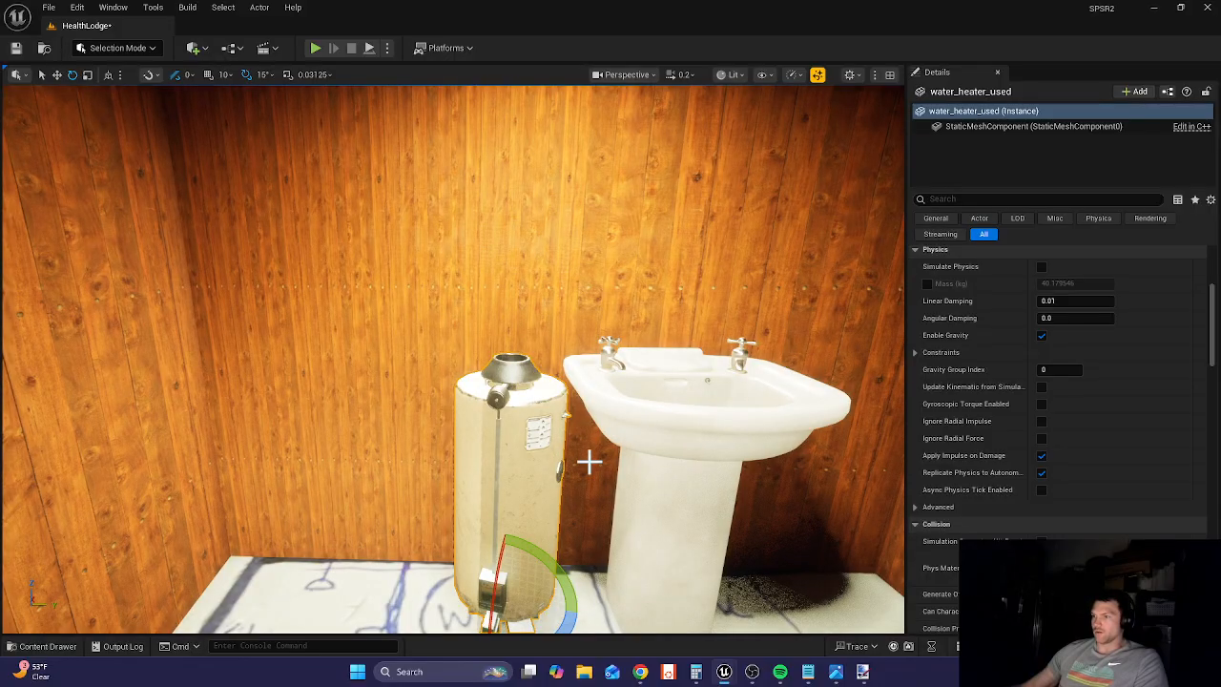
mouse_move(588, 461)
right_mouse_down()
mouse_move(599, 601)
mouse_move(572, 506)
mouse_move(574, 548)
mouse_move(596, 553)
mouse_move(572, 558)
right_mouse_up()
scroll(595, 534, "up", 5)
right_click_drag(591, 502, 591, 477)
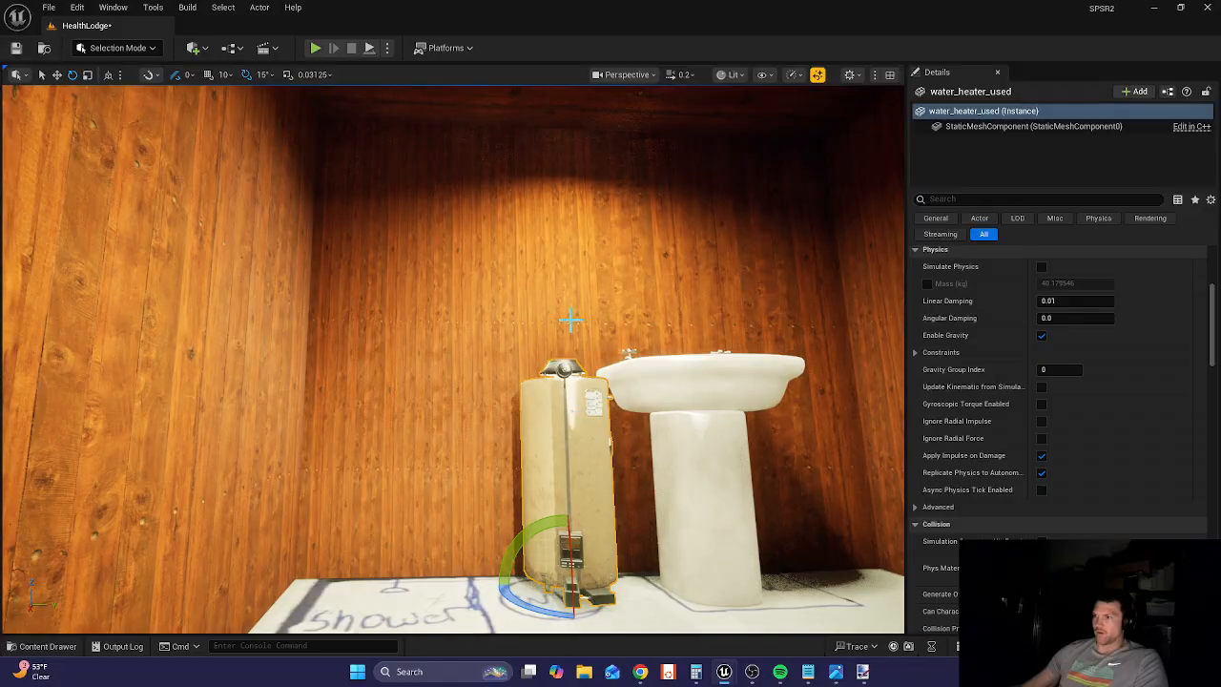
right_click_drag(436, 385, 425, 477)
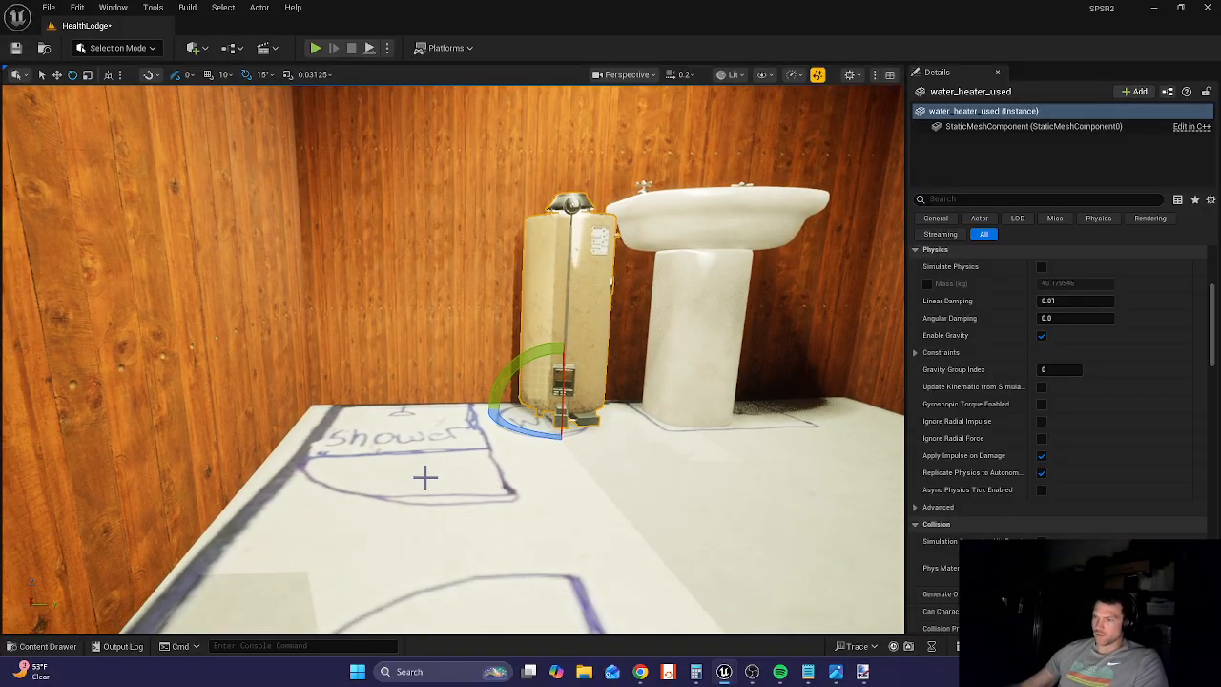
- Search the Fab folder for "shower" and place the shower_mezza_tonda static mesh on the shower floor marking
left_click(49, 648)
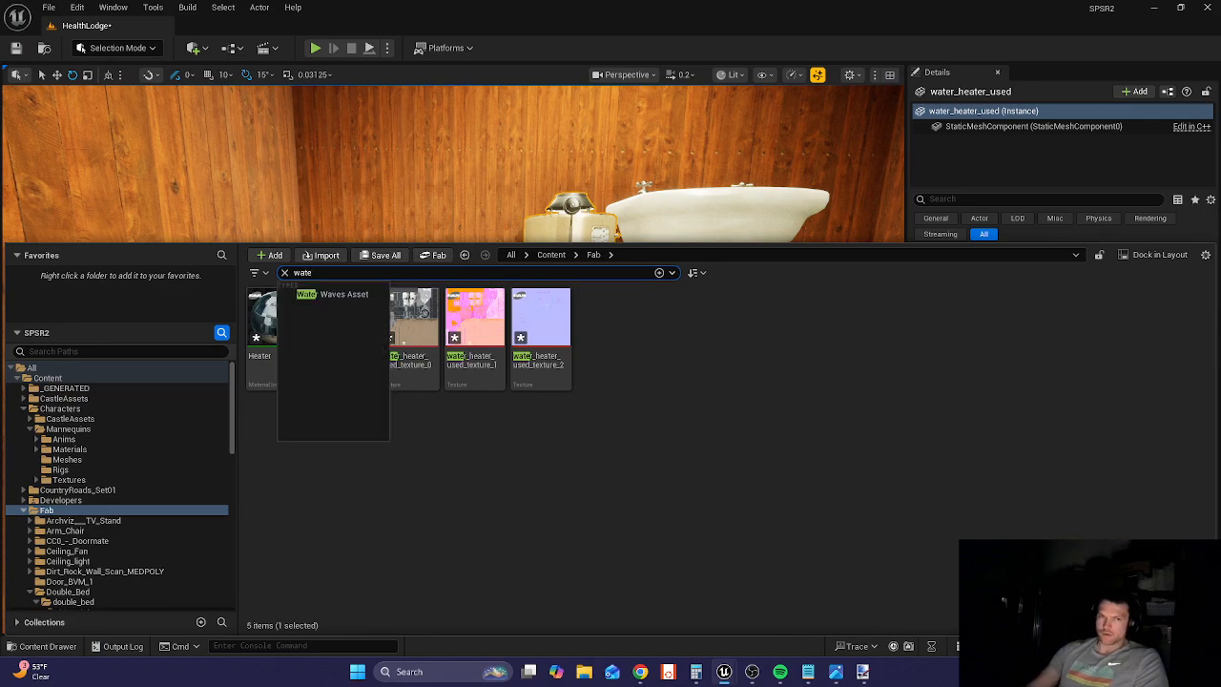
type("shower")
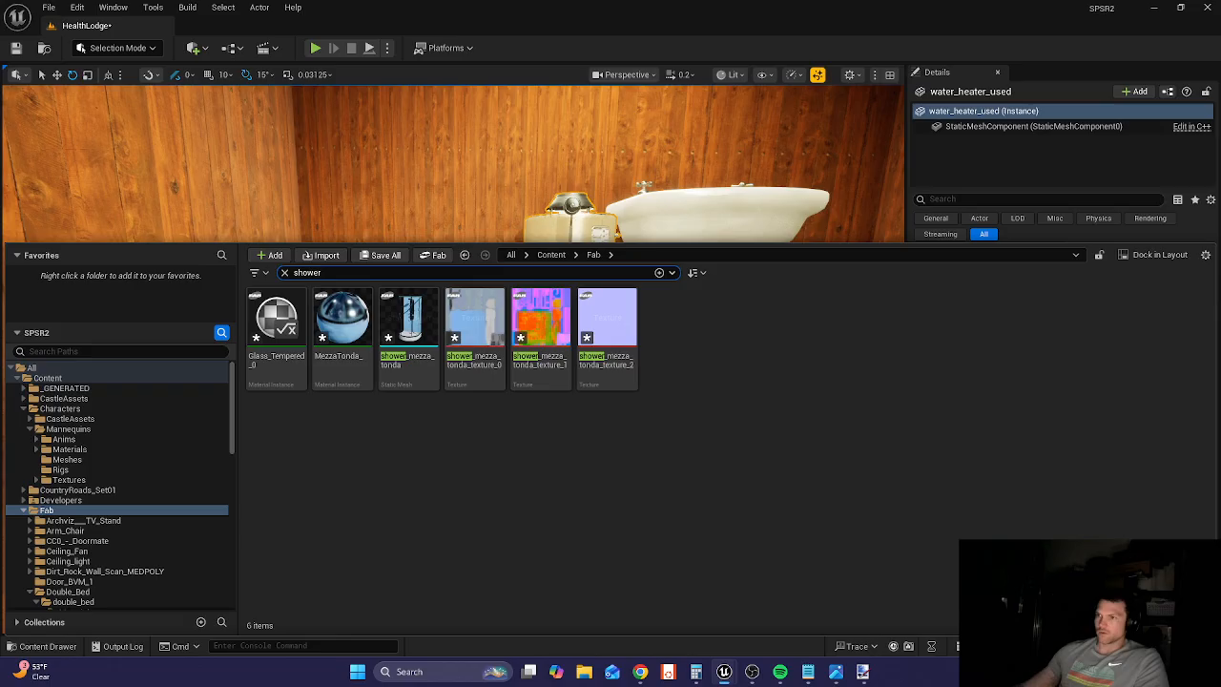
left_click_drag(411, 324, 418, 479)
- Scale the shower cabin up uniformly to about 0.93
key("r")
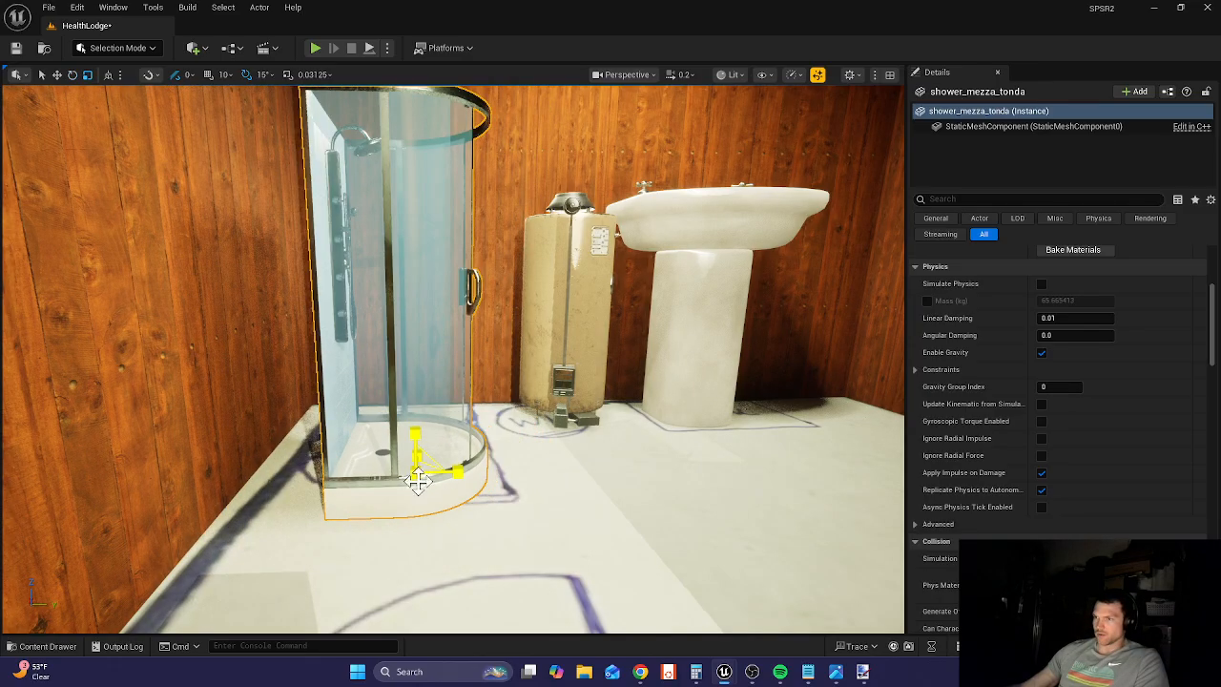
key("s")
right_click_drag(417, 480, 412, 439)
key("w")
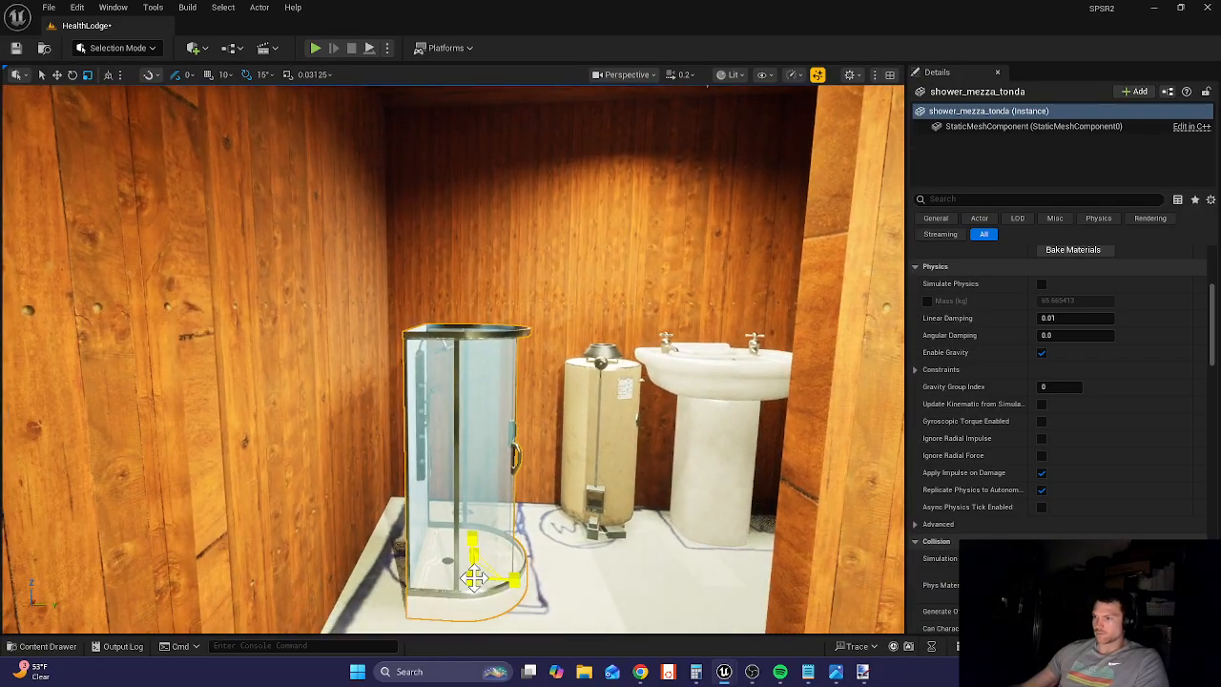
left_click_drag(474, 578, 479, 572)
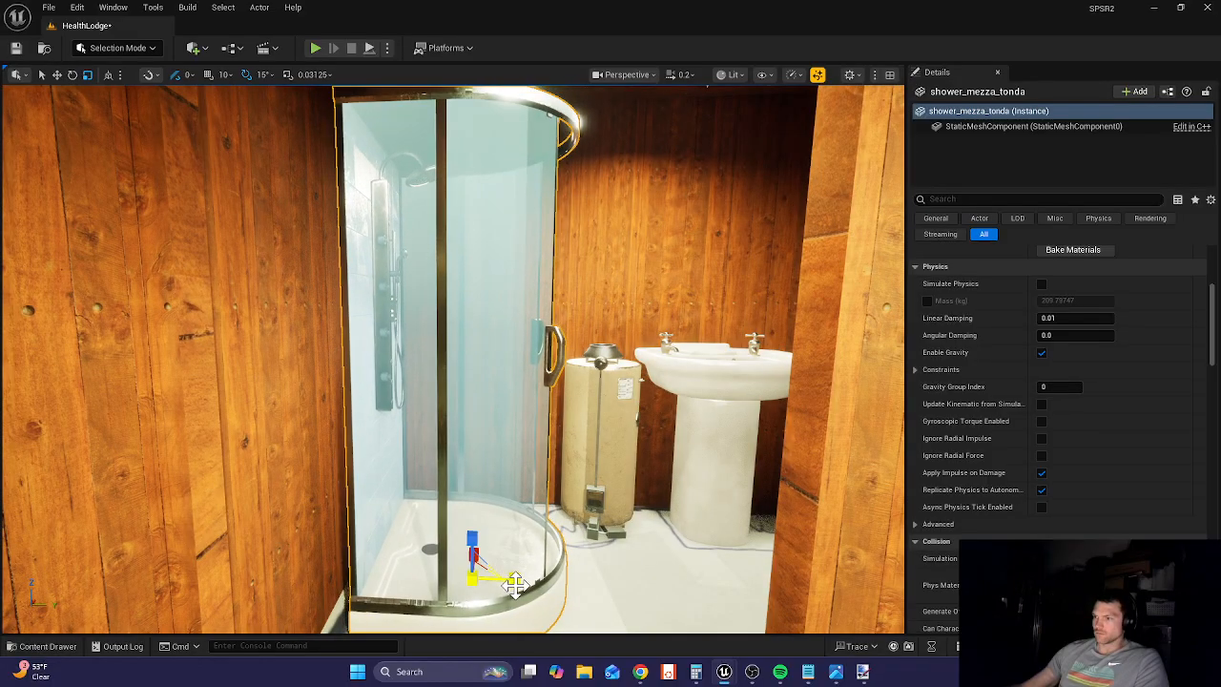
- Rotate the shower 90 degrees around its vertical axis and move it back toward the wall on its floor marking
key("e")
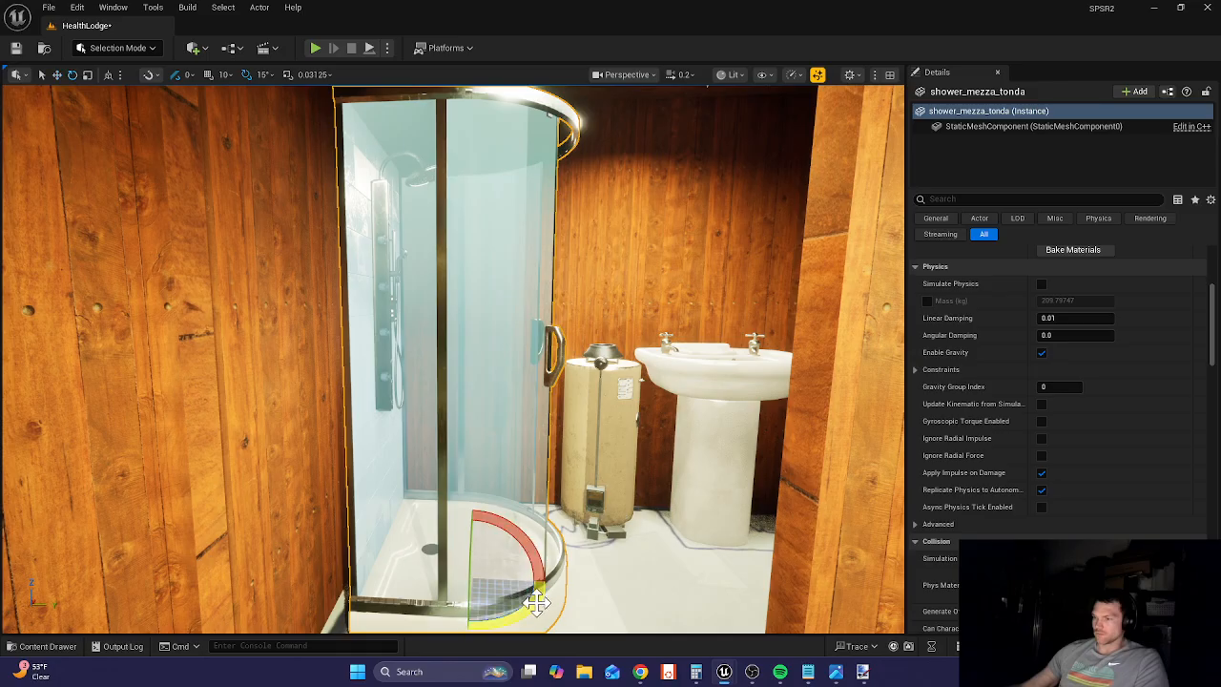
left_click_drag(506, 578, 564, 586)
key("w")
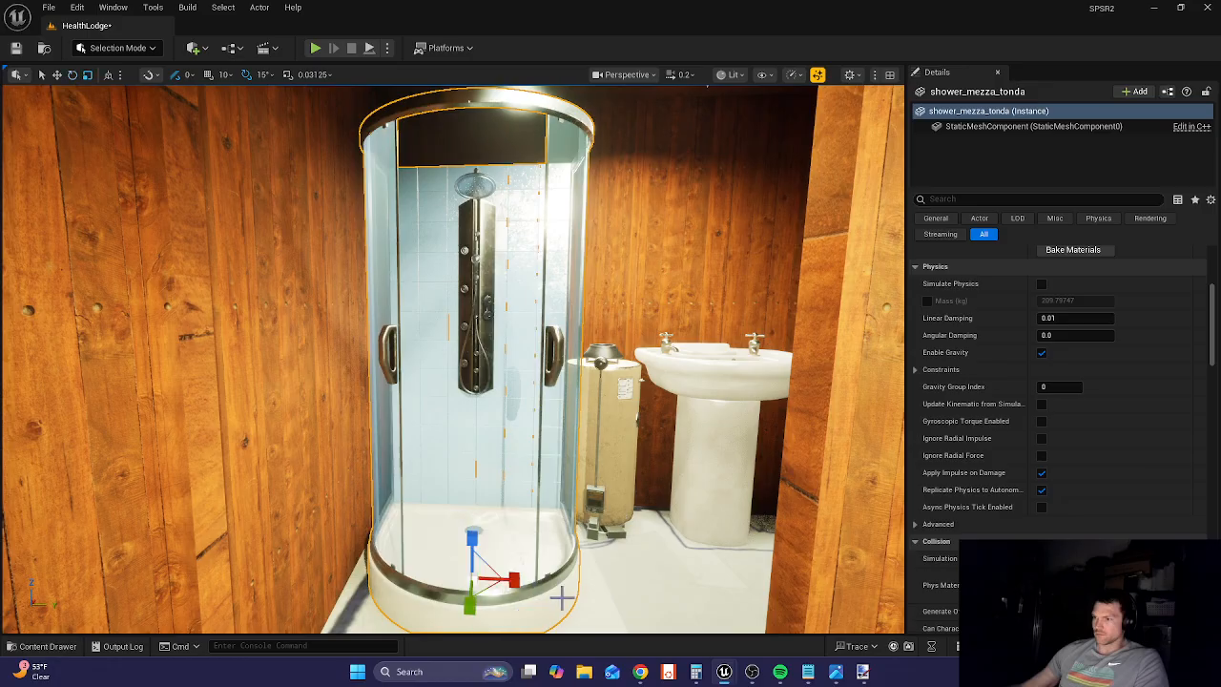
left_click_drag(469, 602, 456, 563)
key("d")
mouse_move(551, 585)
right_mouse_down()
mouse_move(468, 576)
mouse_move(396, 627)
mouse_move(553, 586)
right_mouse_up()
key("w")
key("s")
key("s")
key("a")
- Play the level and walk the character through the cabin to examine the bathroom fixtures, bunk room and living area
key("alt+p")
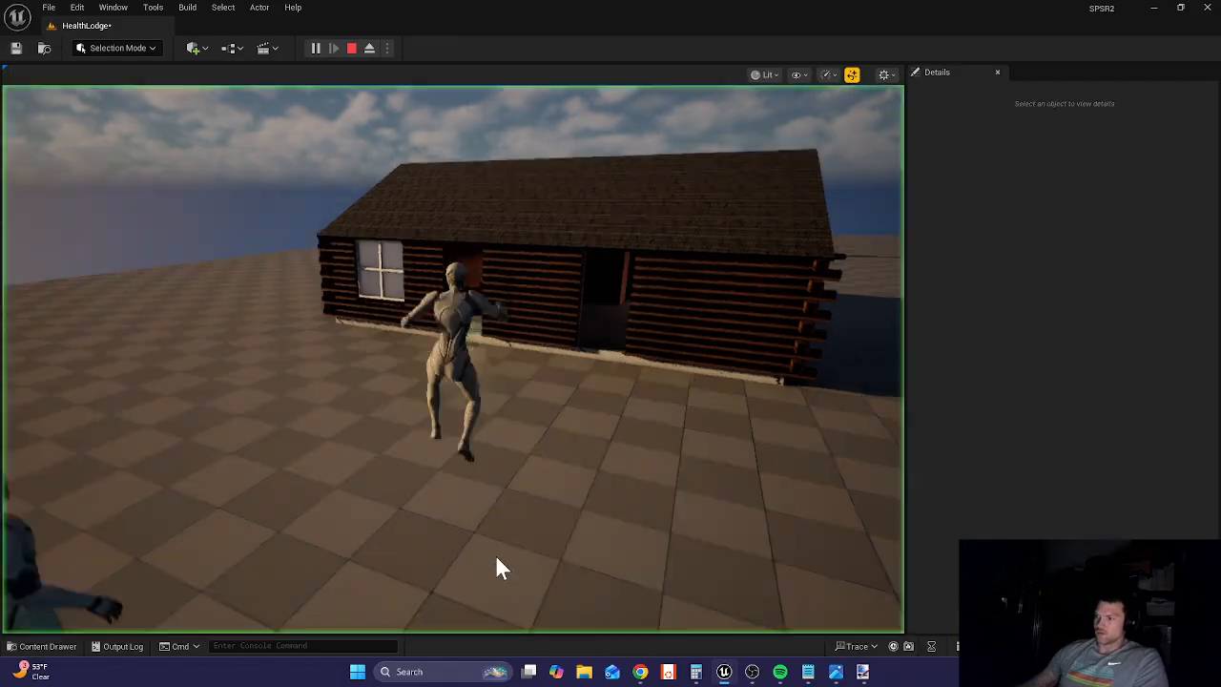
left_click(499, 550)
key("w")
key("w")
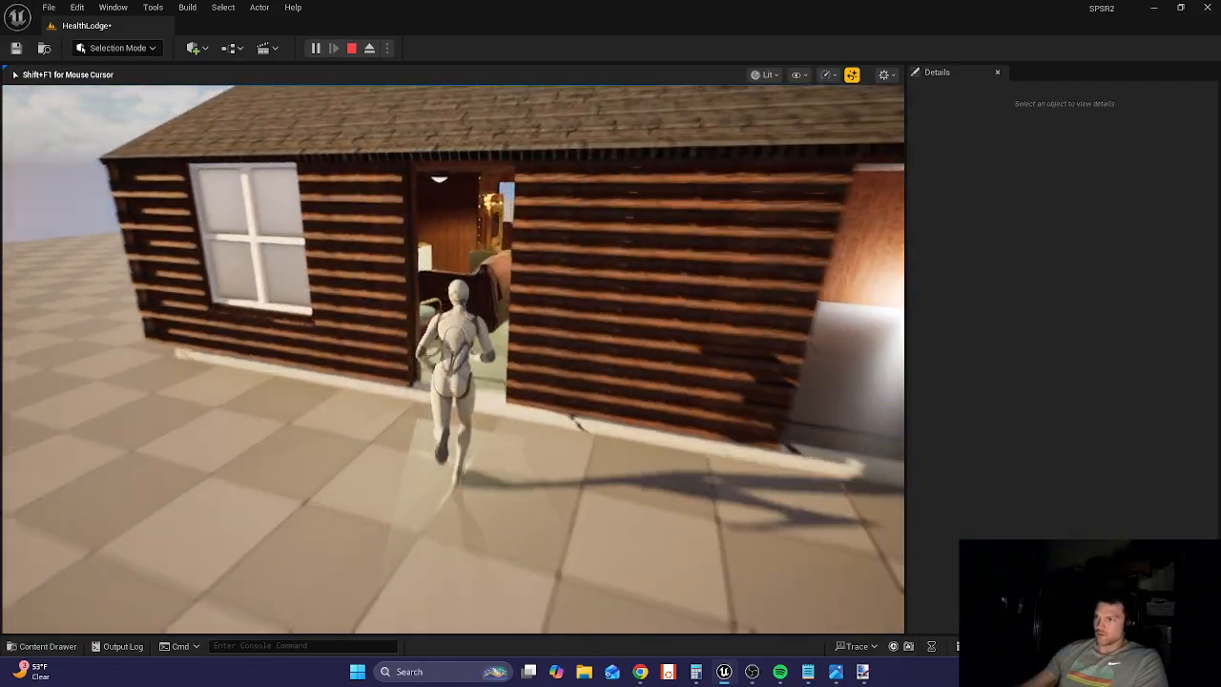
key("w")
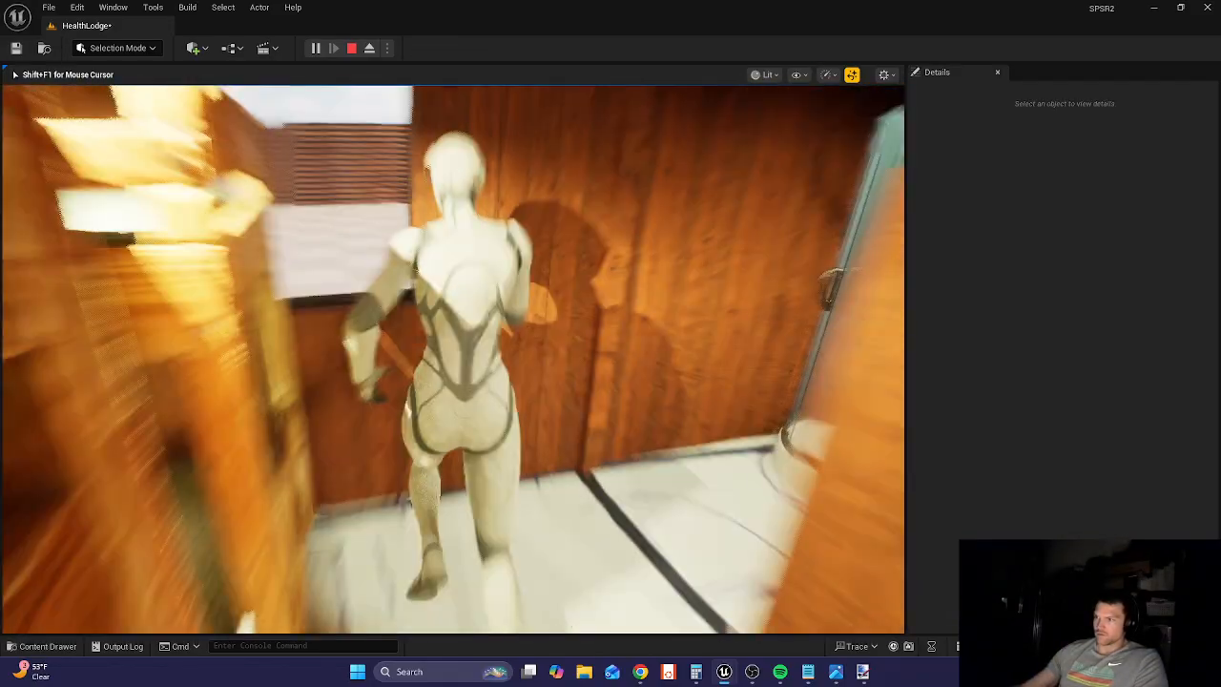
key("w")
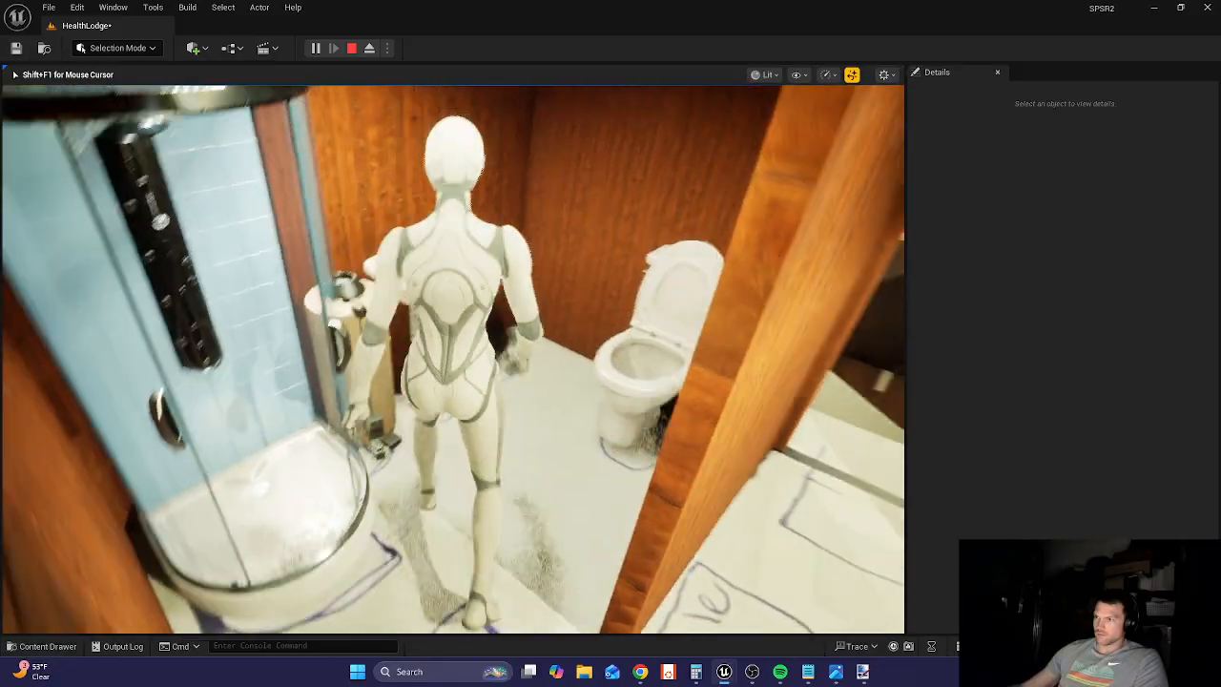
key("w")
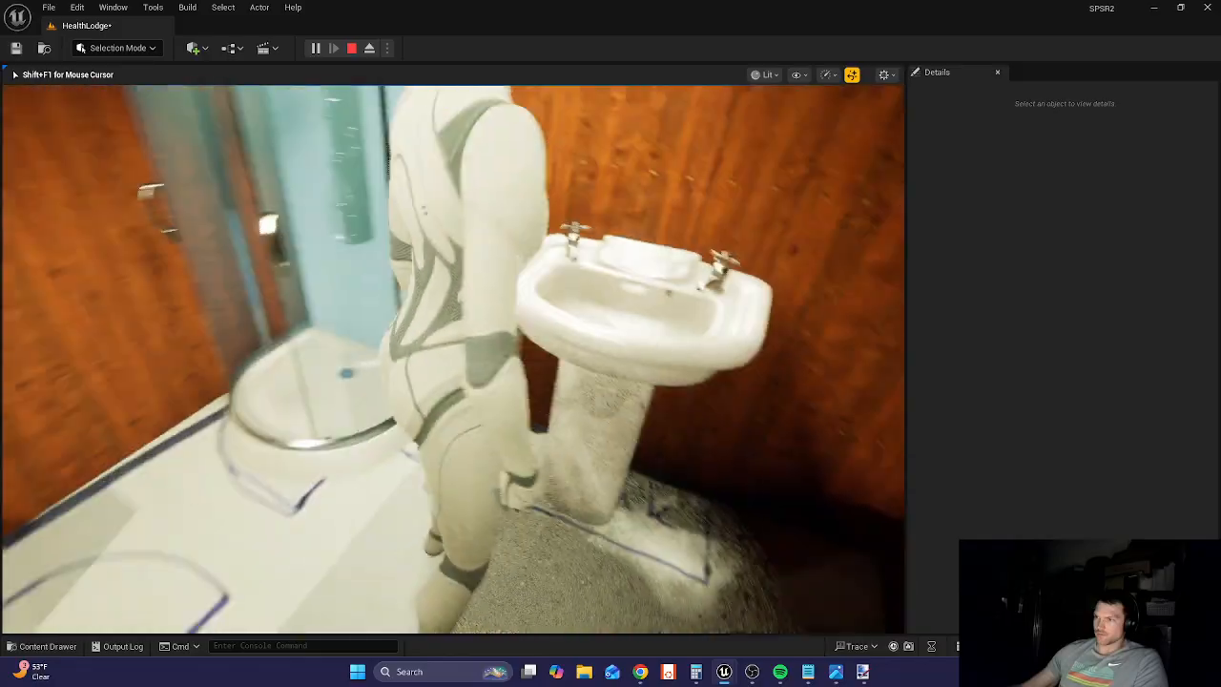
key("w")
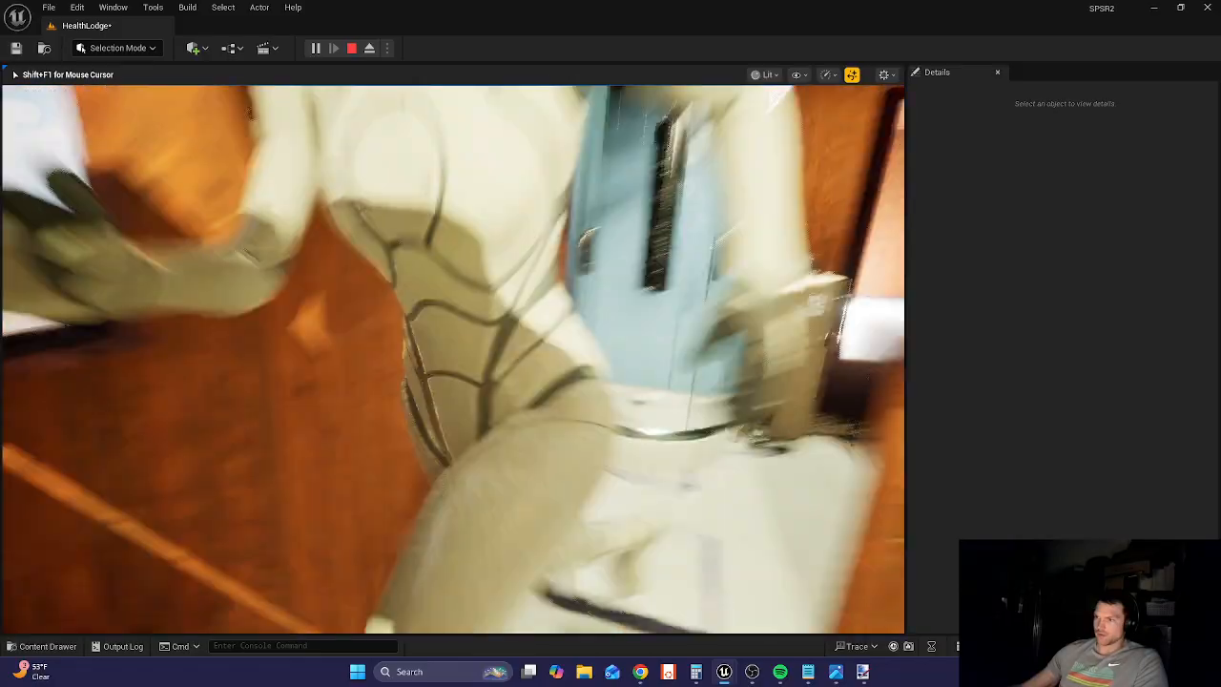
key("w")
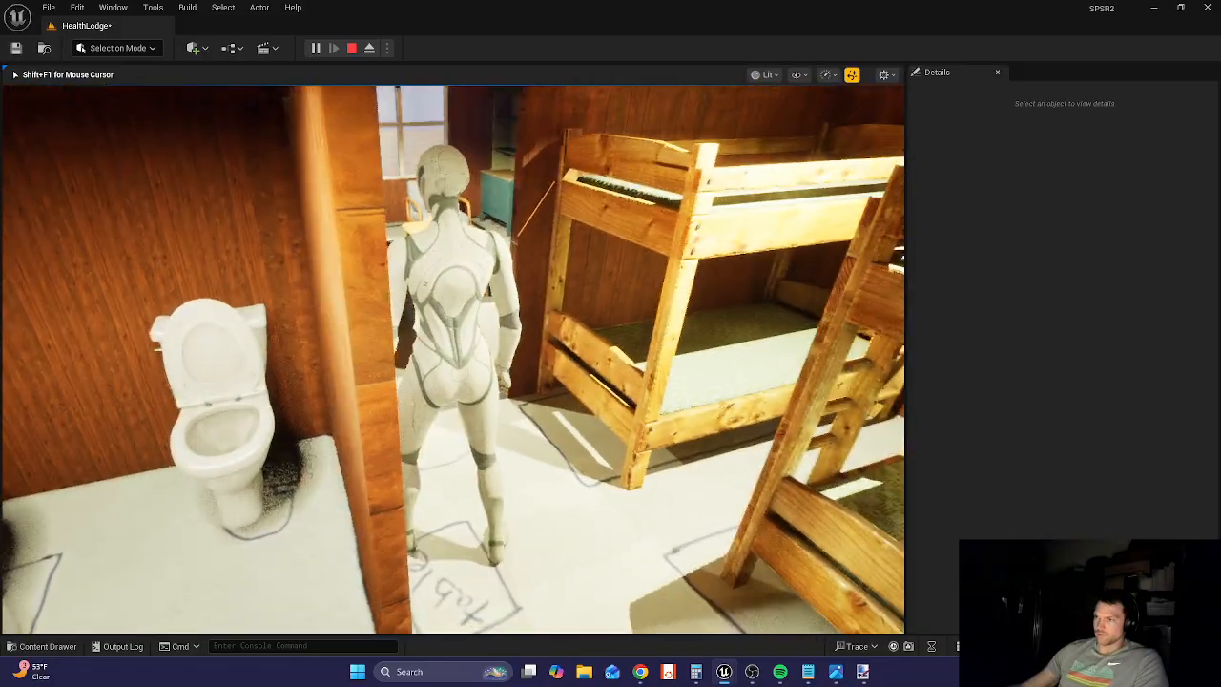
key("w")
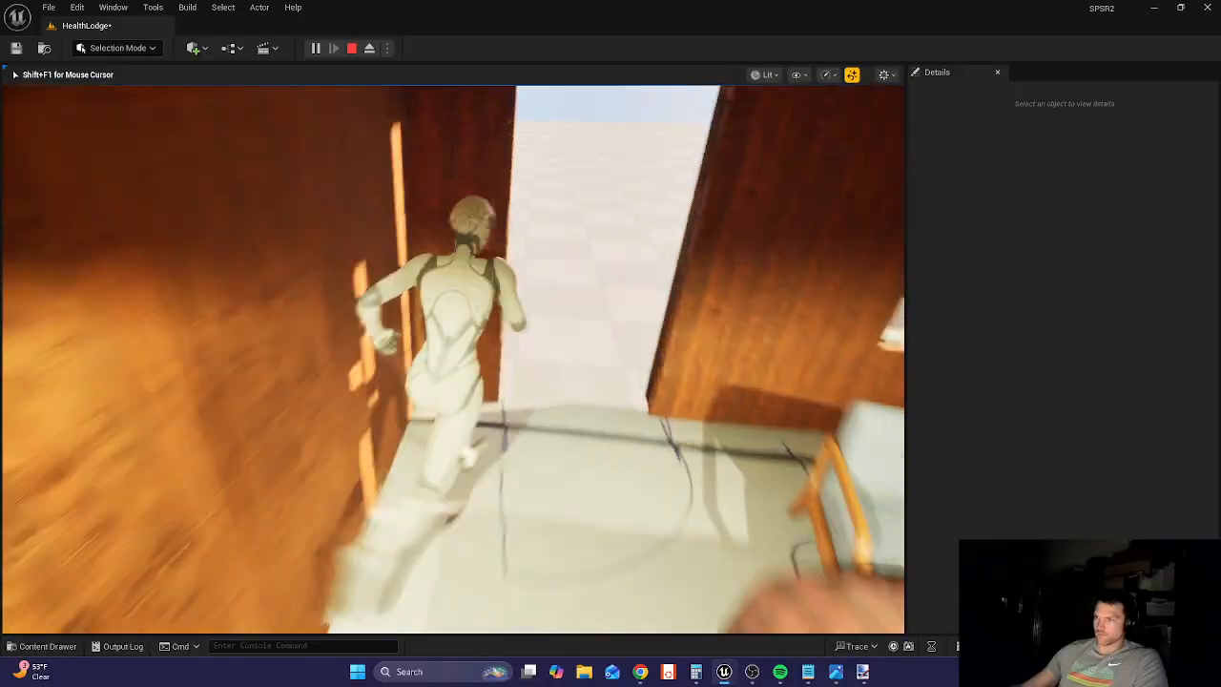
key("w")
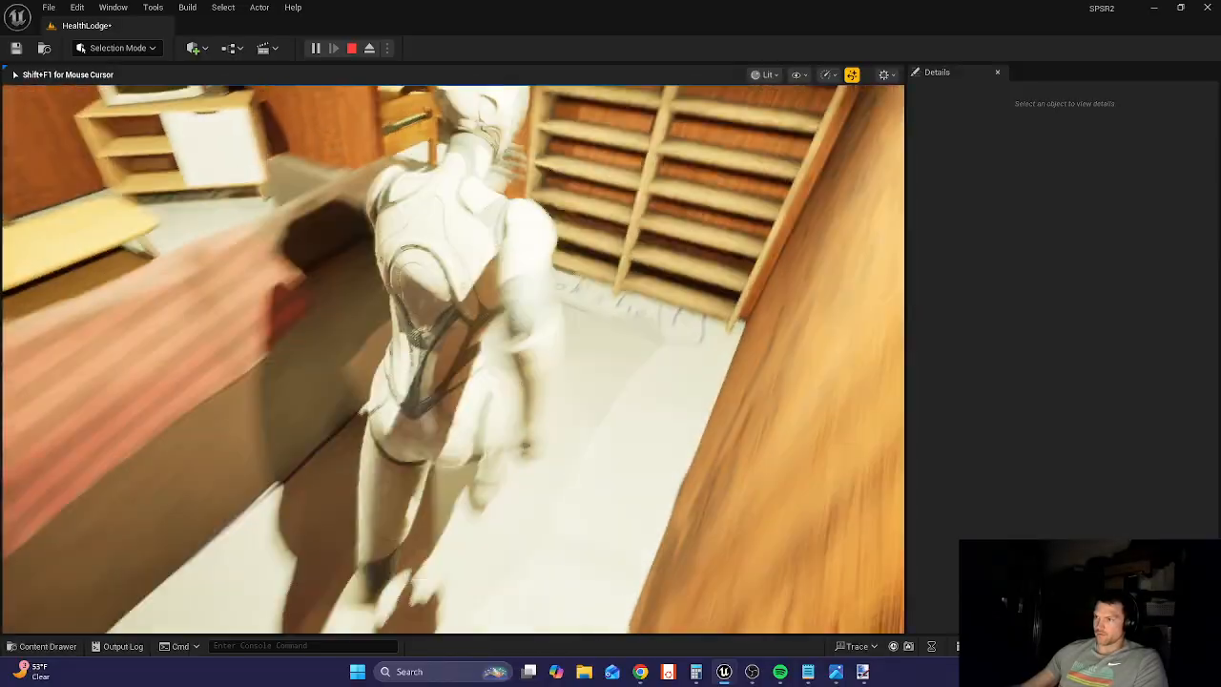
key("w")
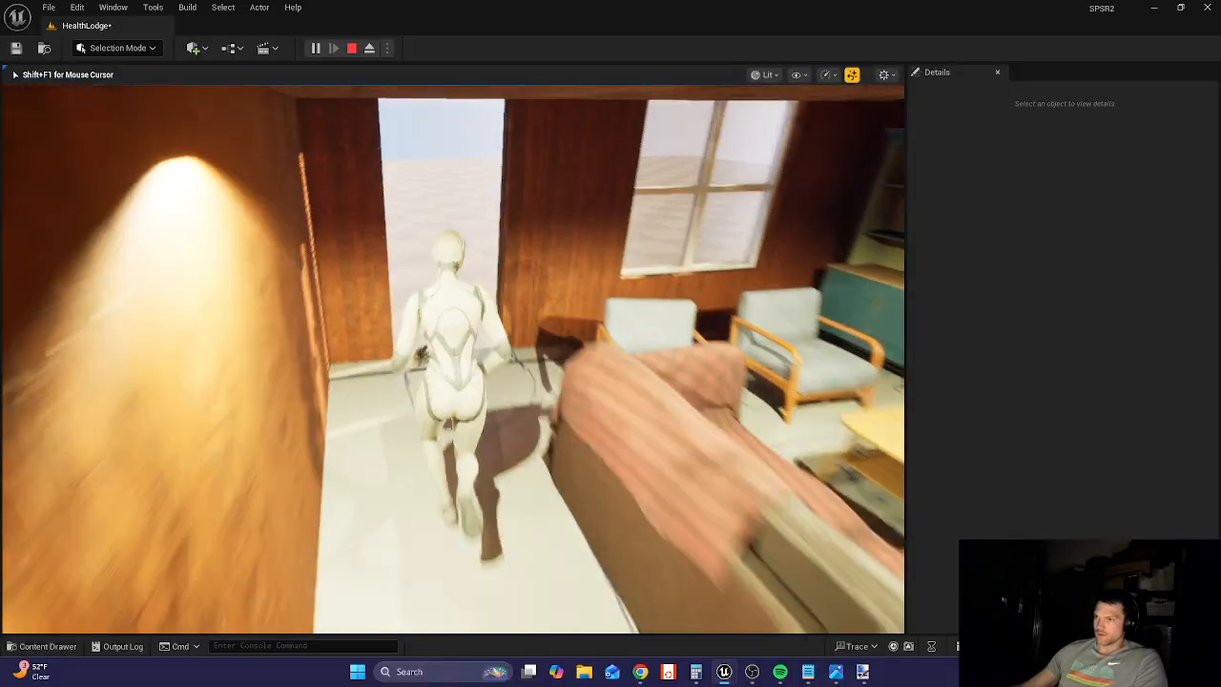
key("Escape")
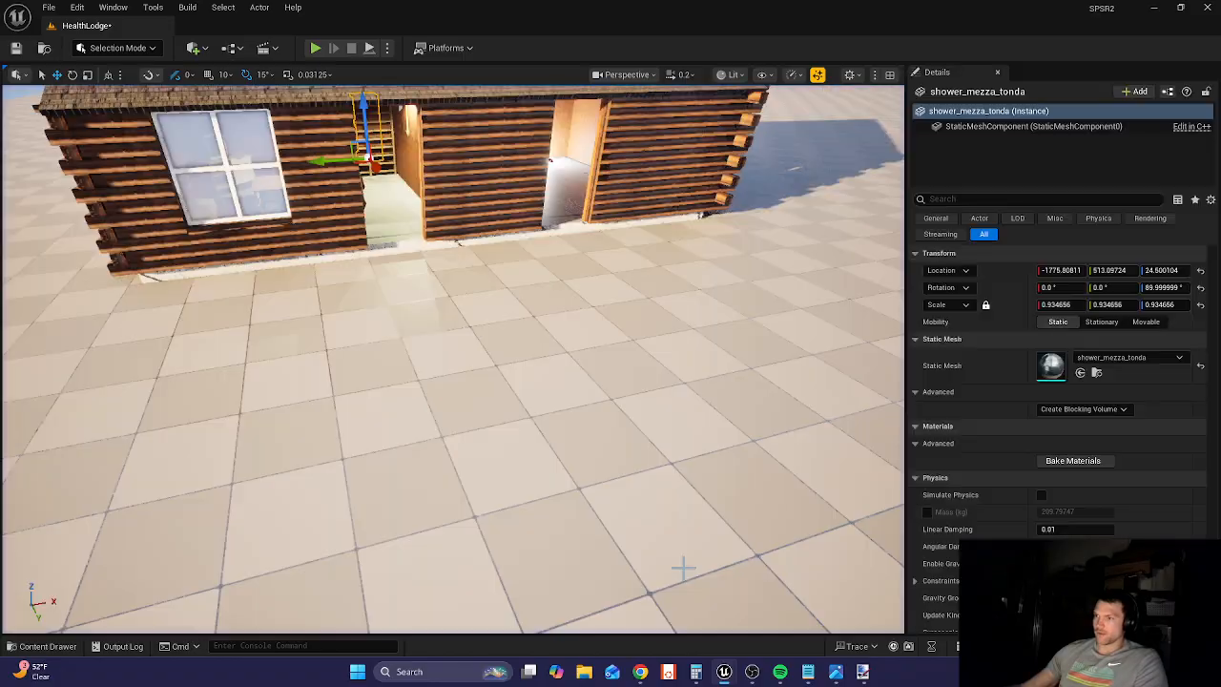
- Clear the asset search and browse to the HealthLodge folder in SPSR_CONTENT/buildings to find a floor material
key("w")
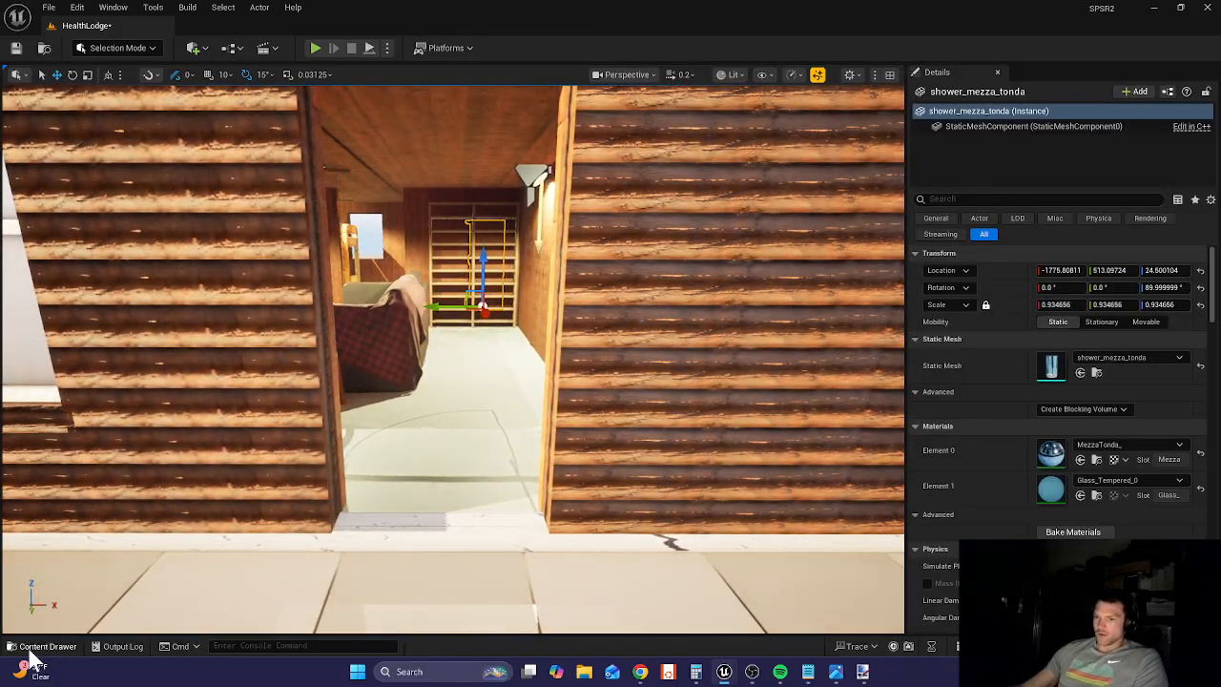
left_click(41, 646)
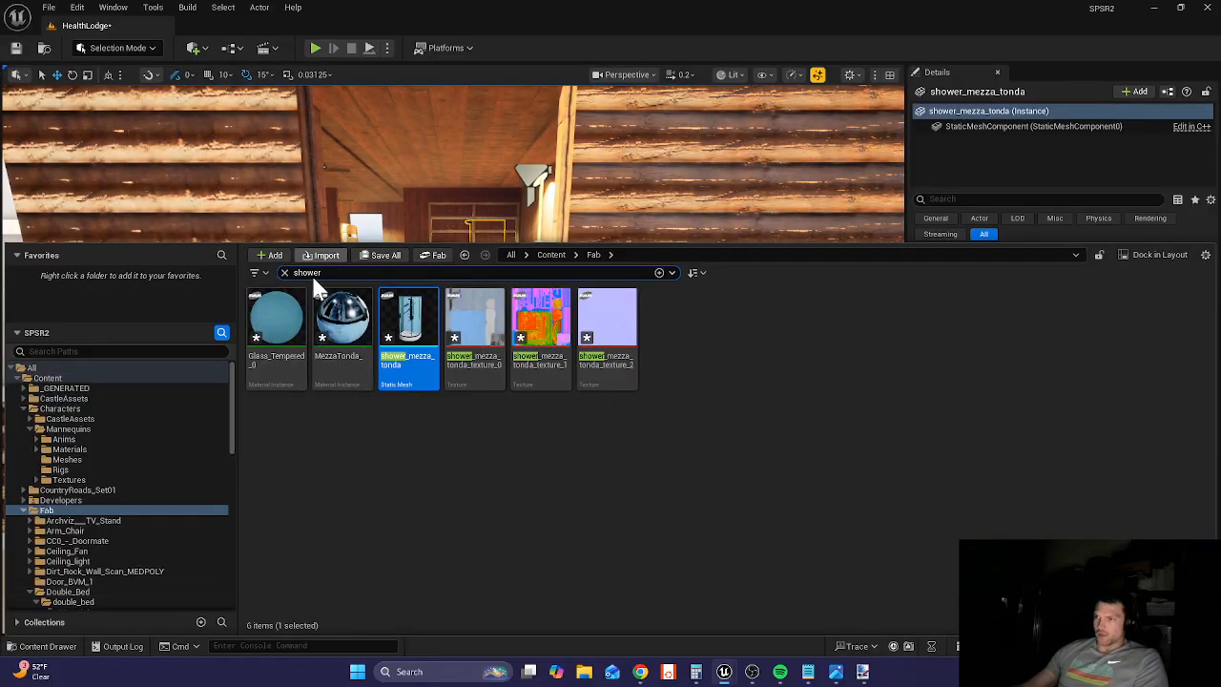
left_click(283, 272)
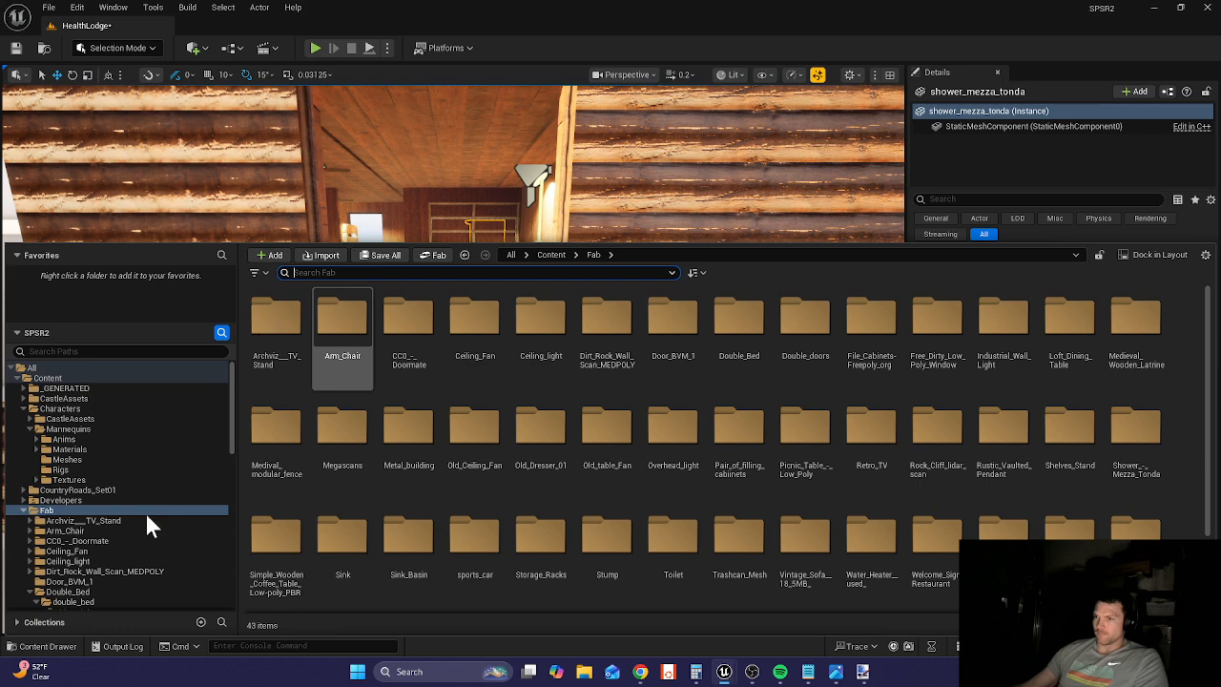
scroll(130, 536, "down", 10)
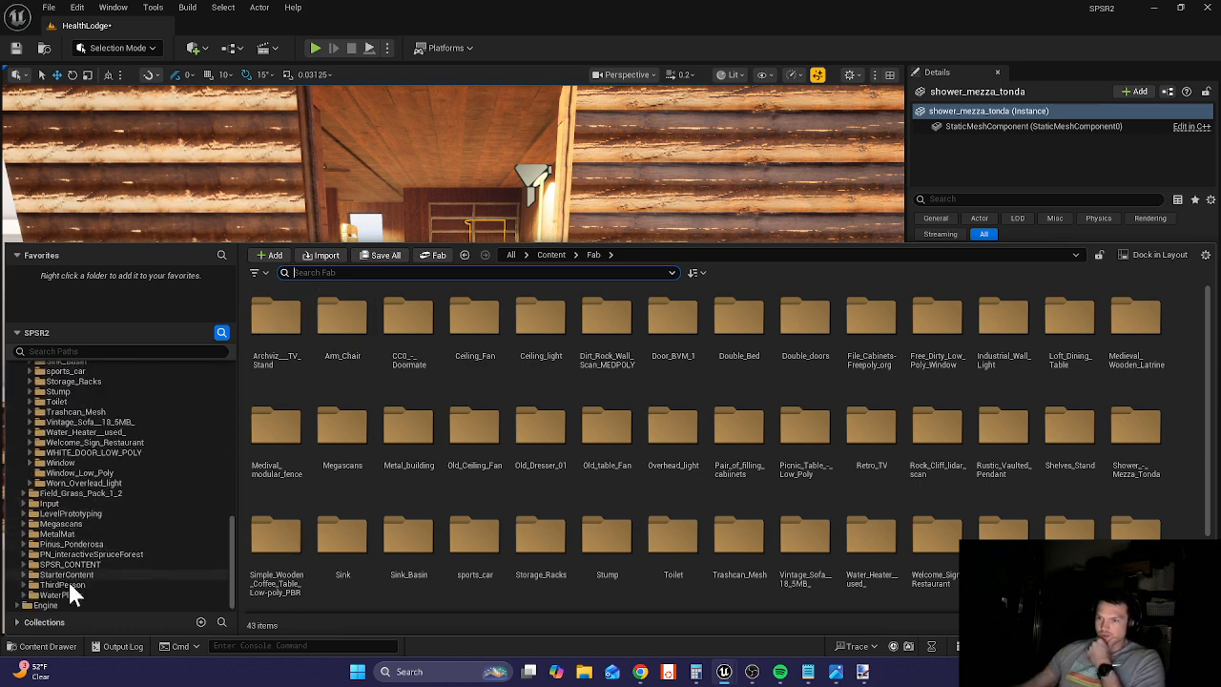
left_click(69, 564)
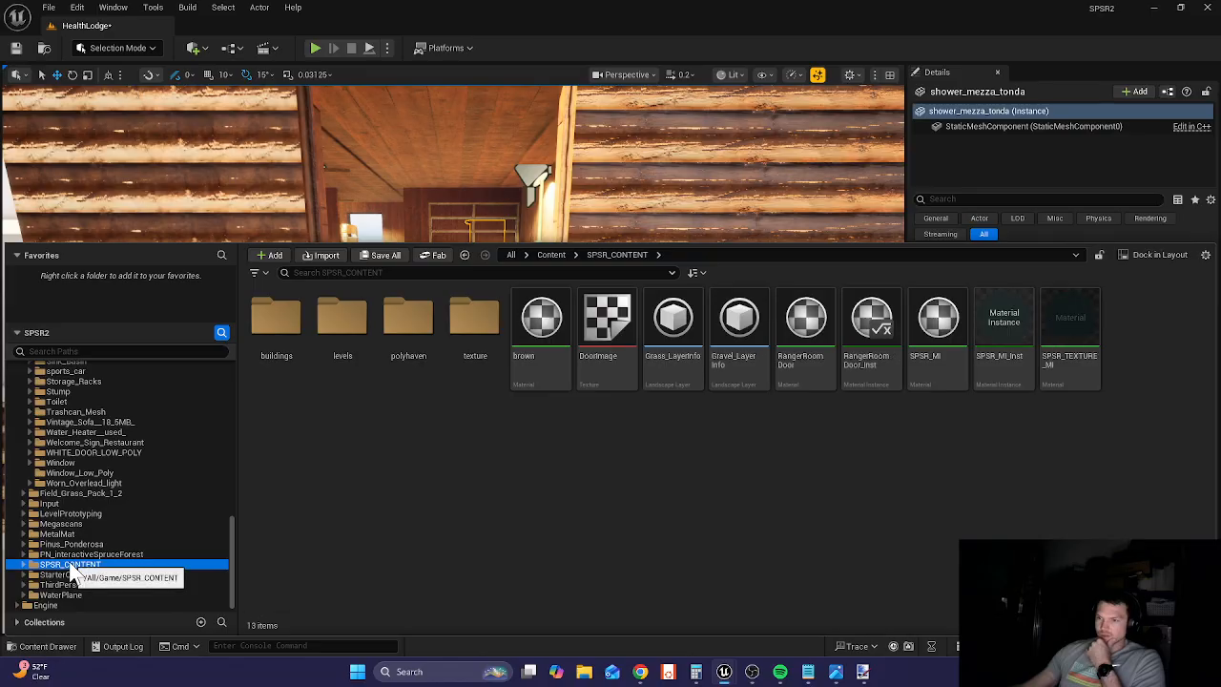
double_click(272, 314)
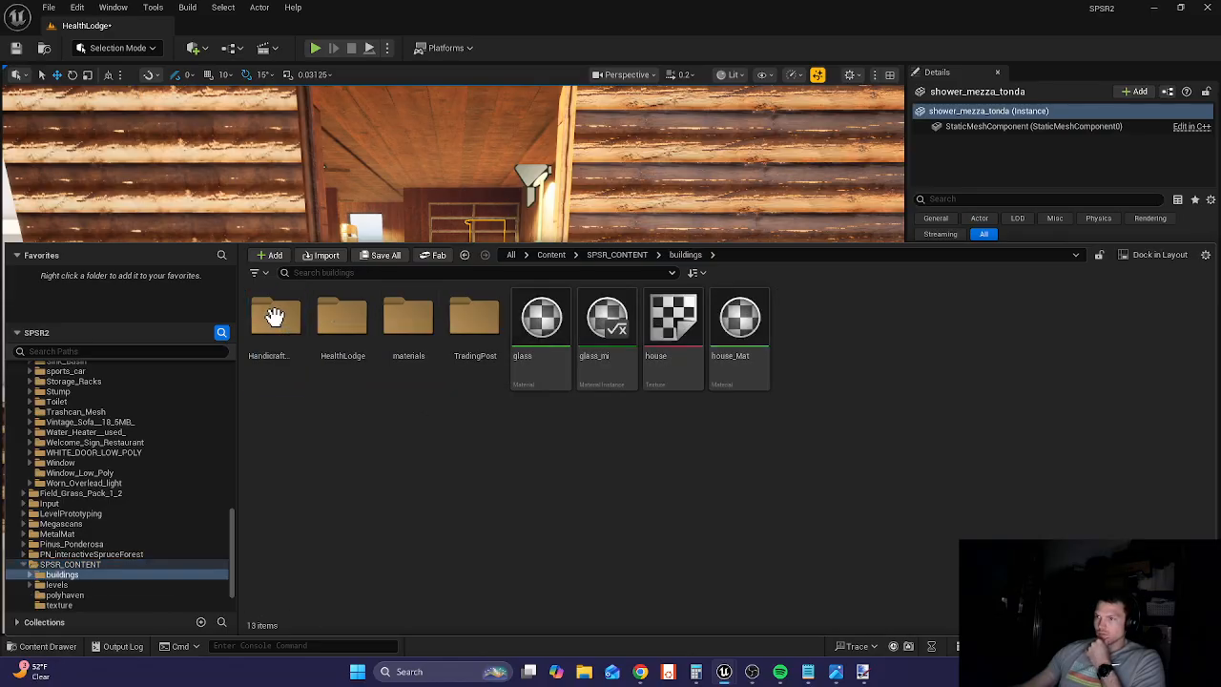
left_click(341, 315)
double_click(344, 318)
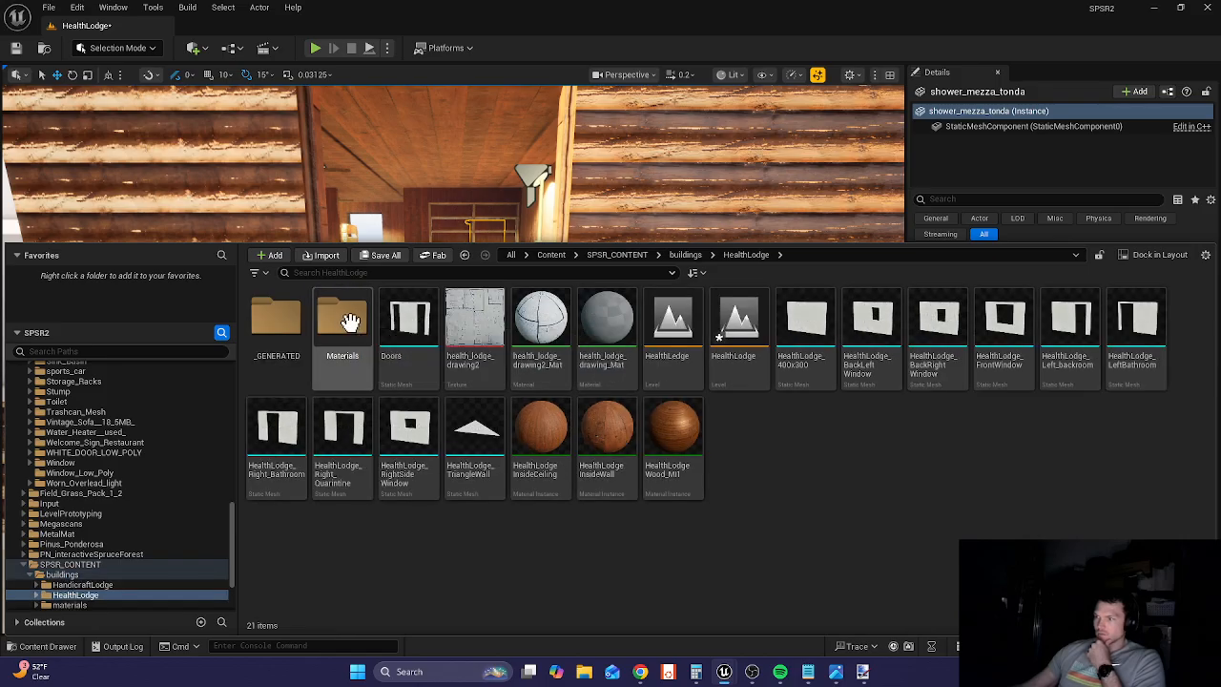
double_click(350, 321)
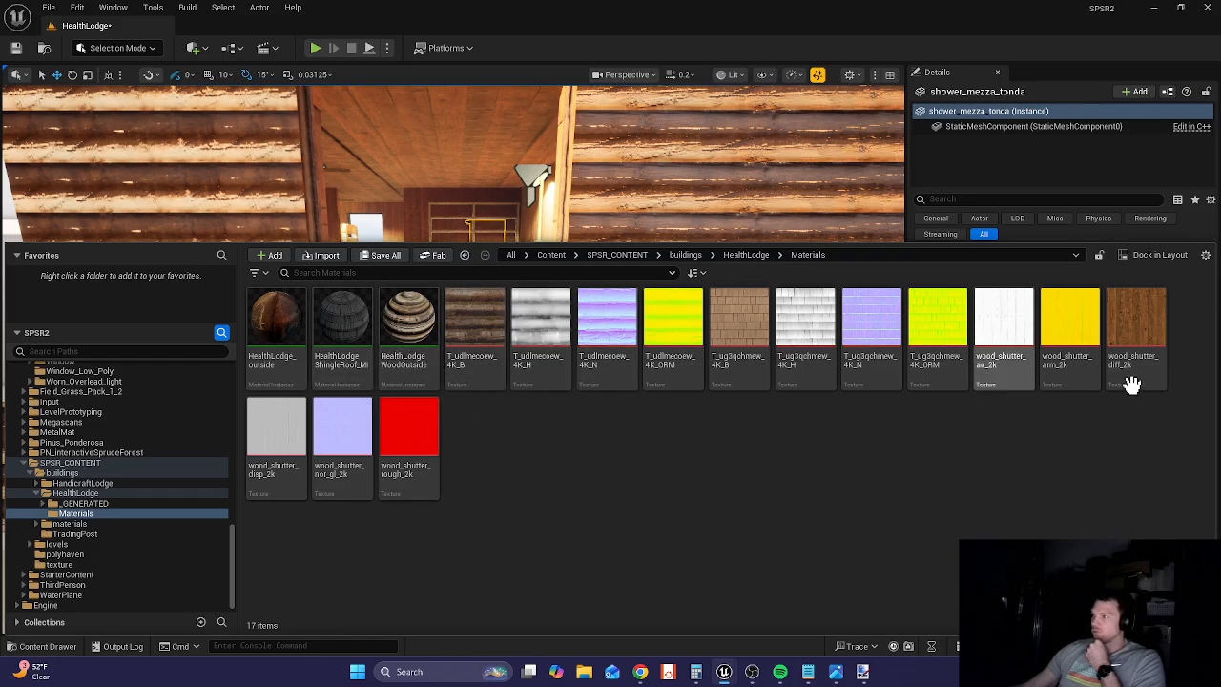
left_click(67, 493)
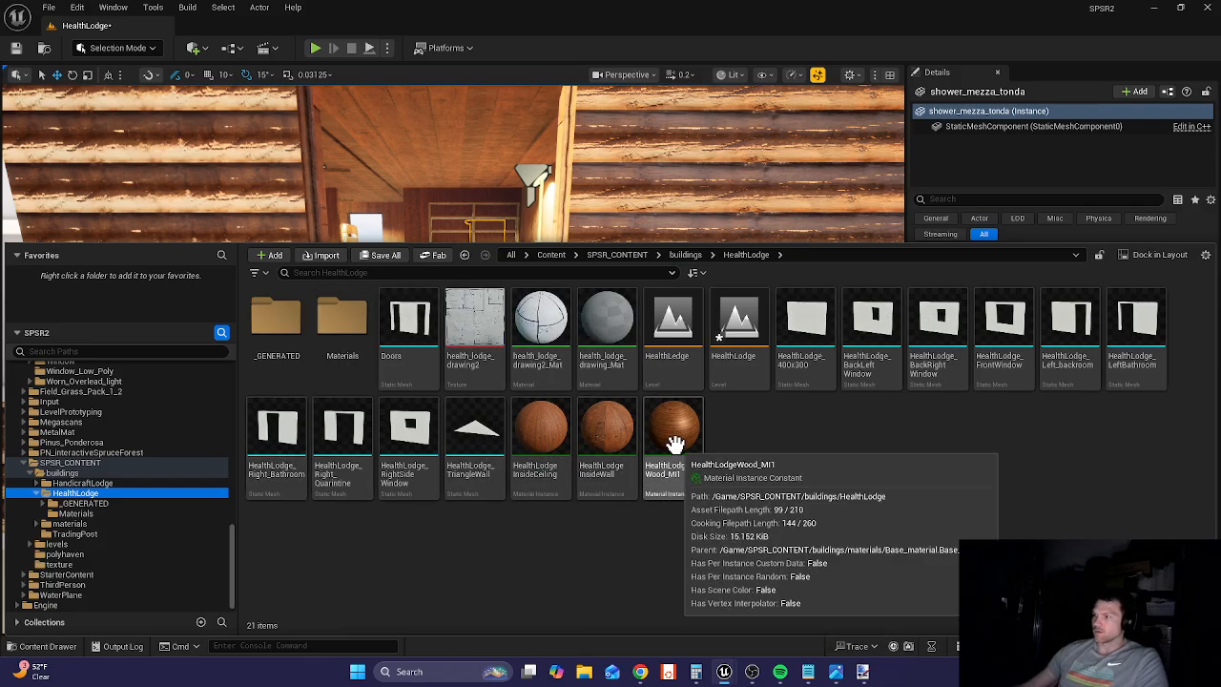
- Apply the HealthLodgeWood_MI1 material instance to the cabin floor and inspect the planks up close
mouse_move(675, 443)
left_mouse_down()
mouse_move(695, 419)
mouse_move(526, 273)
mouse_move(468, 196)
mouse_move(454, 371)
mouse_move(465, 383)
left_mouse_up()
key("w")
right_click_drag(466, 382, 445, 465)
key("w")
key("s")
key("w")
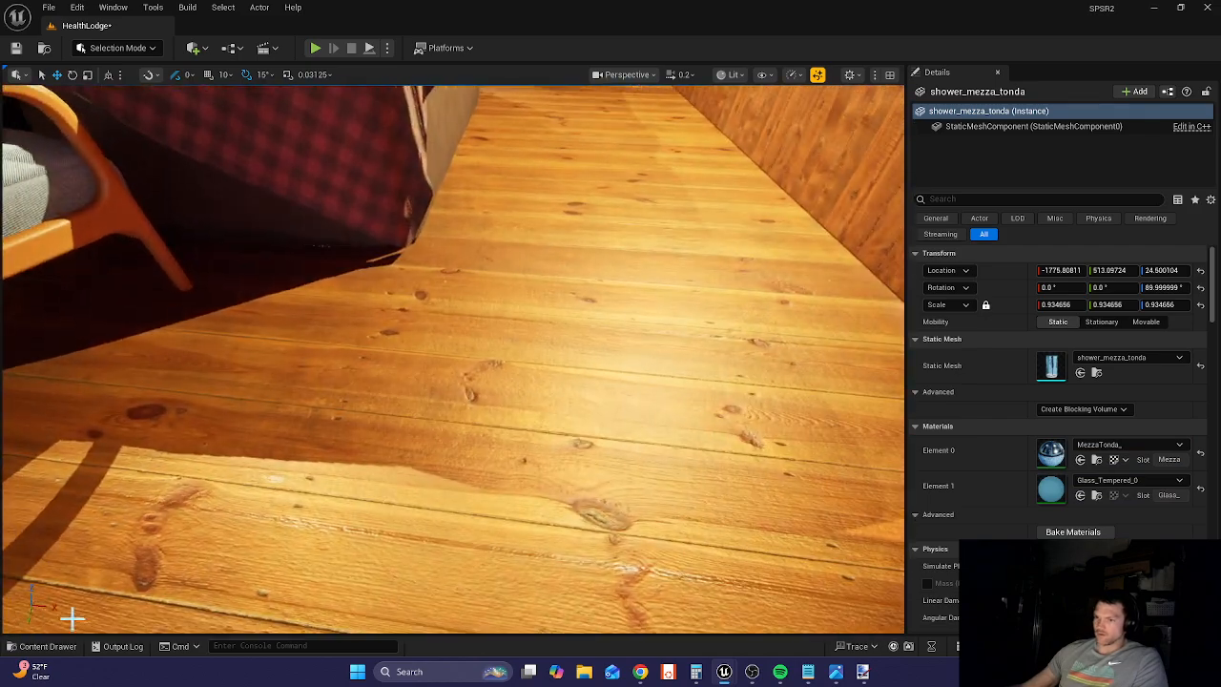
- Move the HealthLodgeWood_MI1 material instance into the HealthLodge Materials folder and open that folder
left_click(43, 649)
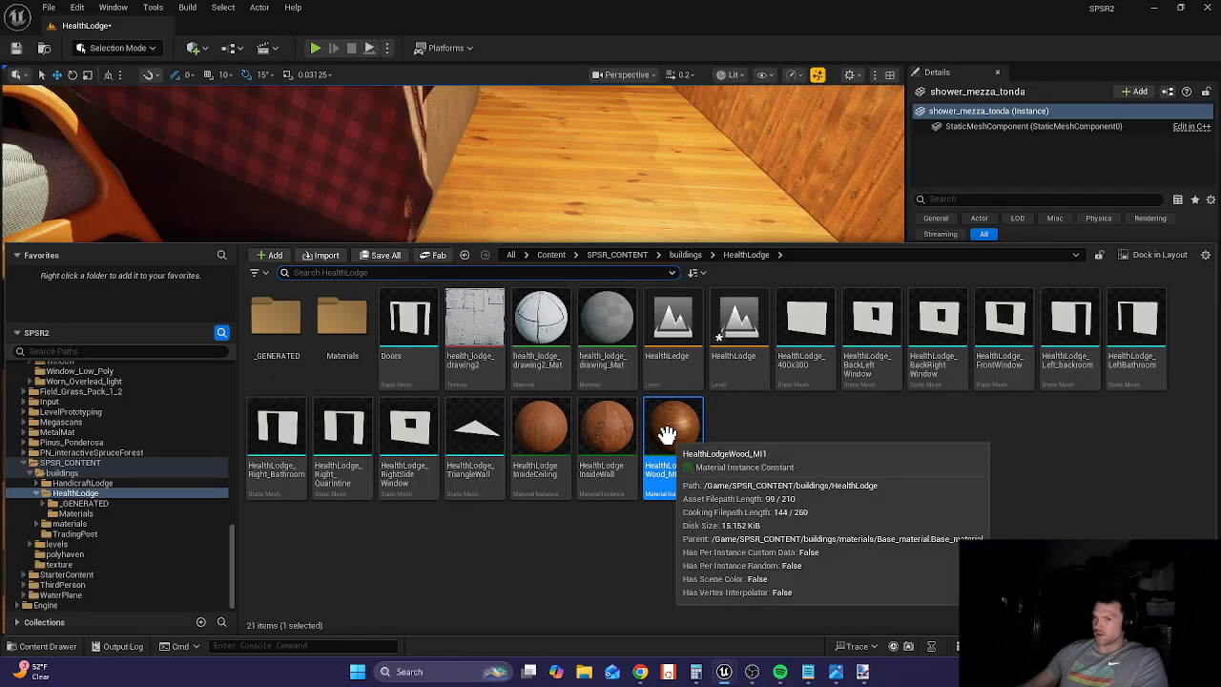
mouse_move(215, 423)
left_mouse_down()
mouse_move(76, 526)
mouse_move(71, 515)
left_mouse_up()
left_click(96, 544)
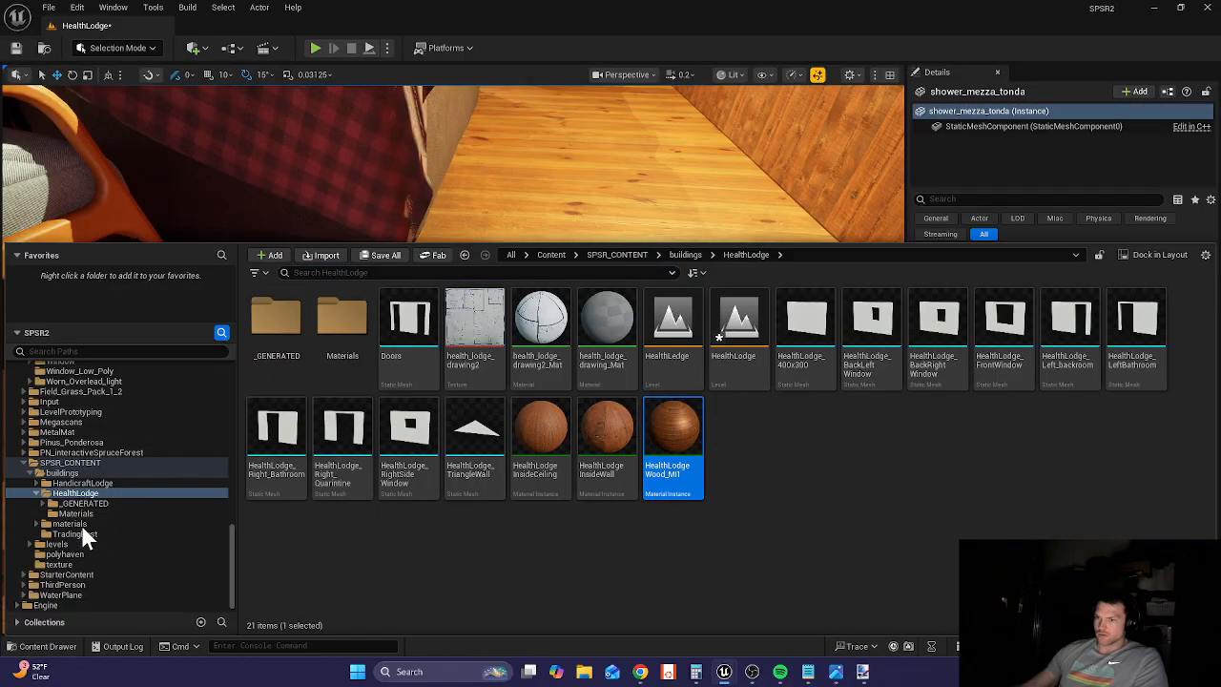
left_click(77, 513)
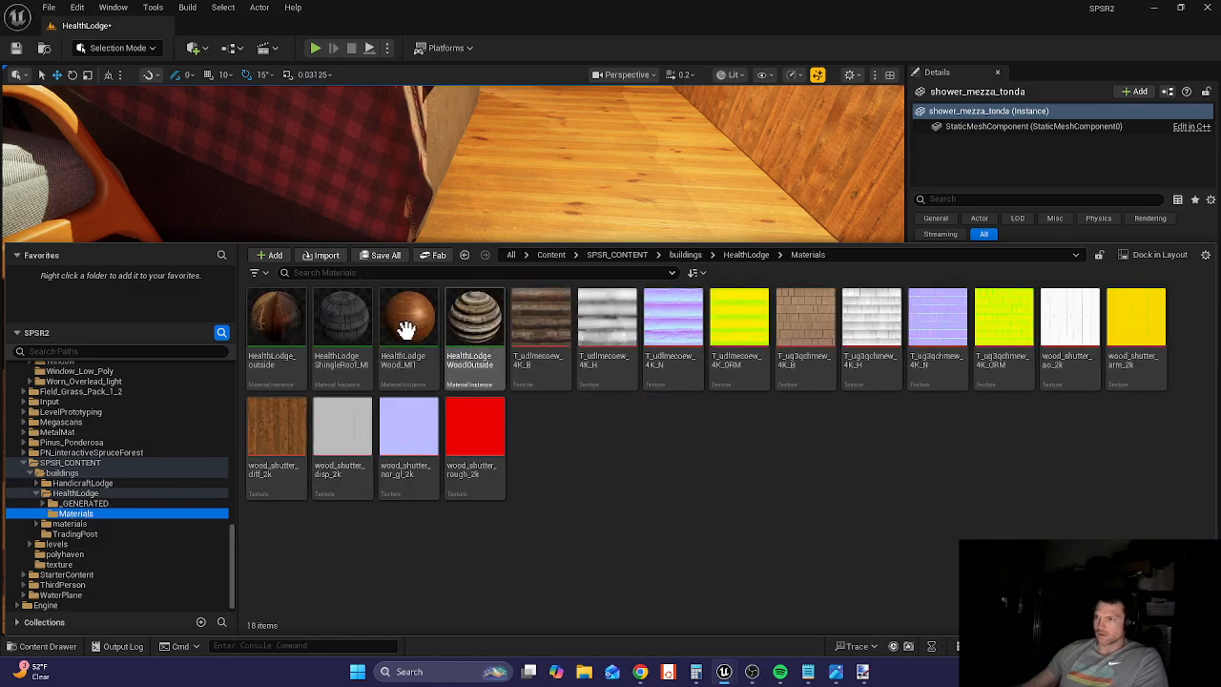
- Rename the wood material instance to HealthLodgeWoodFloor_MI1 and select the cabin floor to check its assigned material
right_click(407, 329)
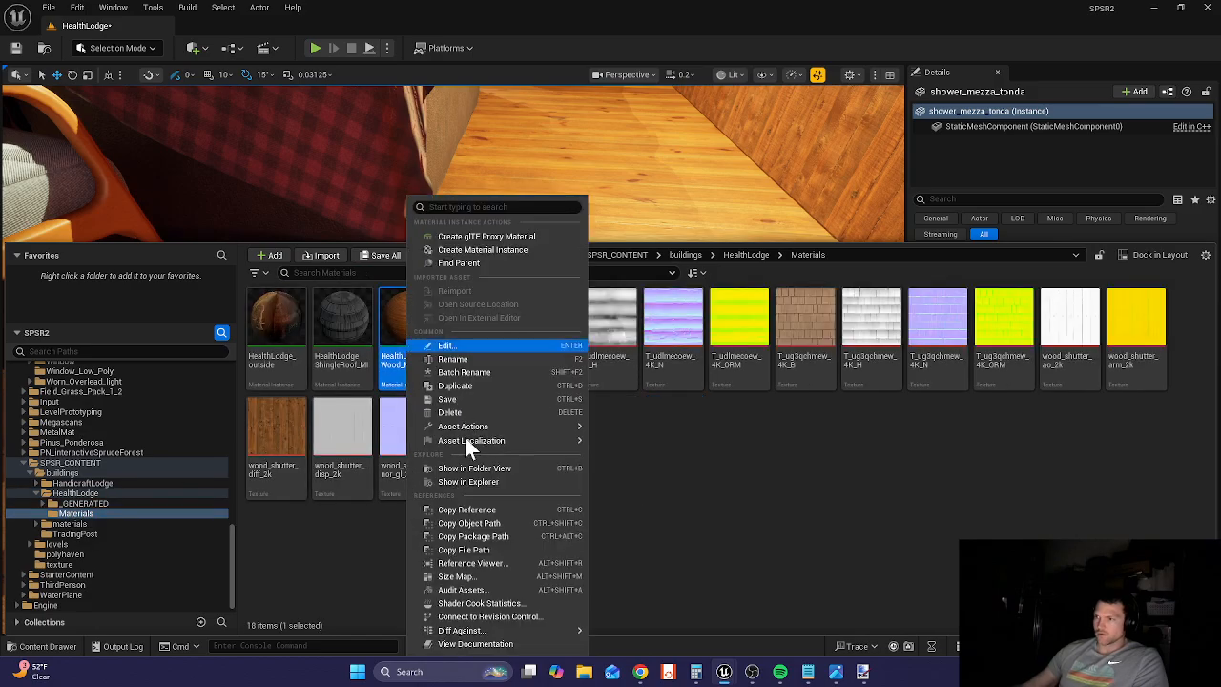
left_click(456, 359)
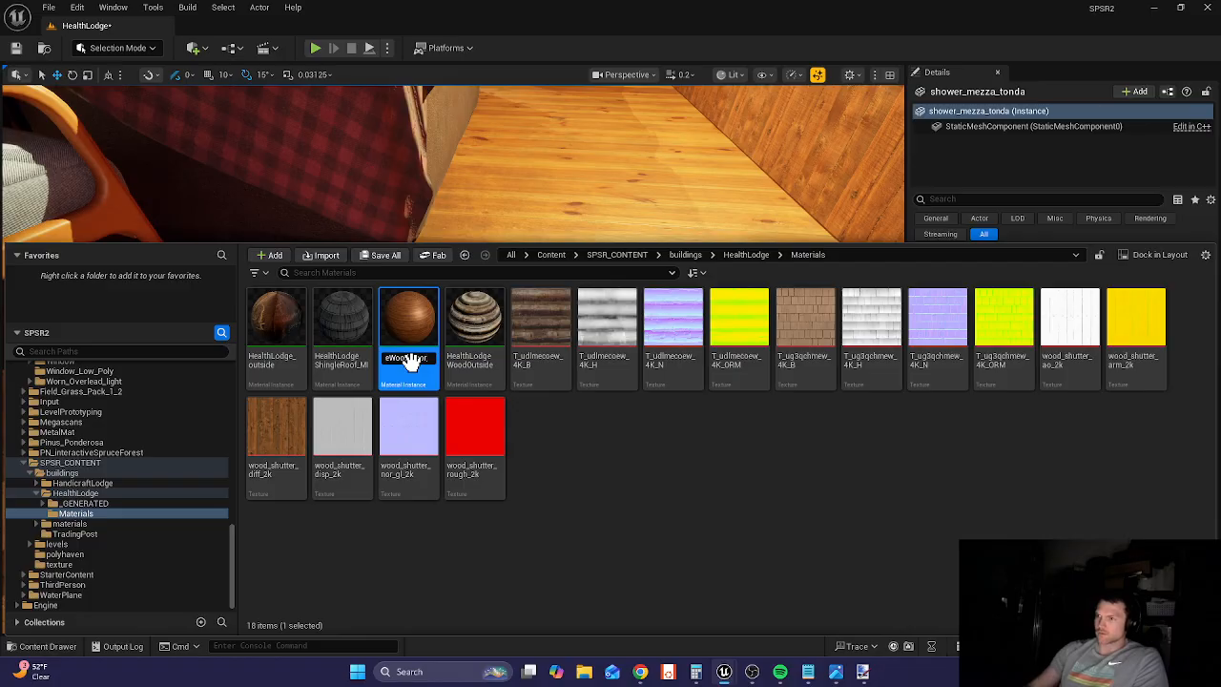
key("Return")
left_click(526, 186)
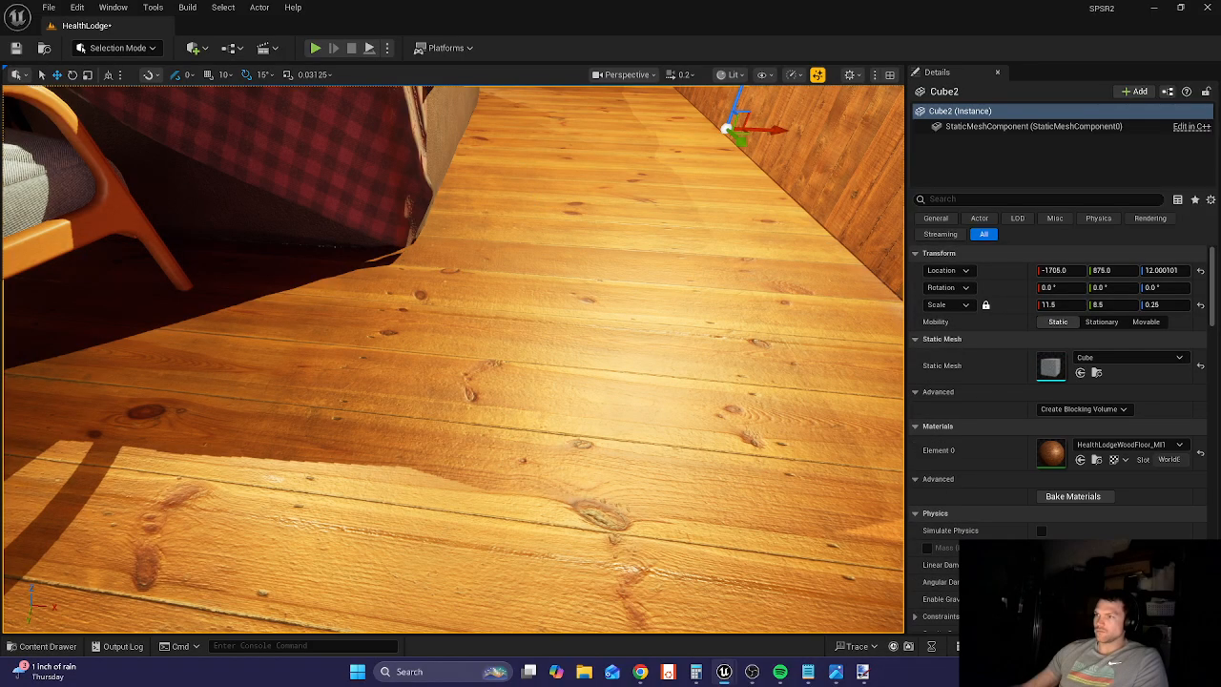
- Open the Fab marketplace from the project content and search it for "rug"
right_click_drag(527, 186, 47, 599)
key("w")
key("s")
key("s")
left_click(47, 647)
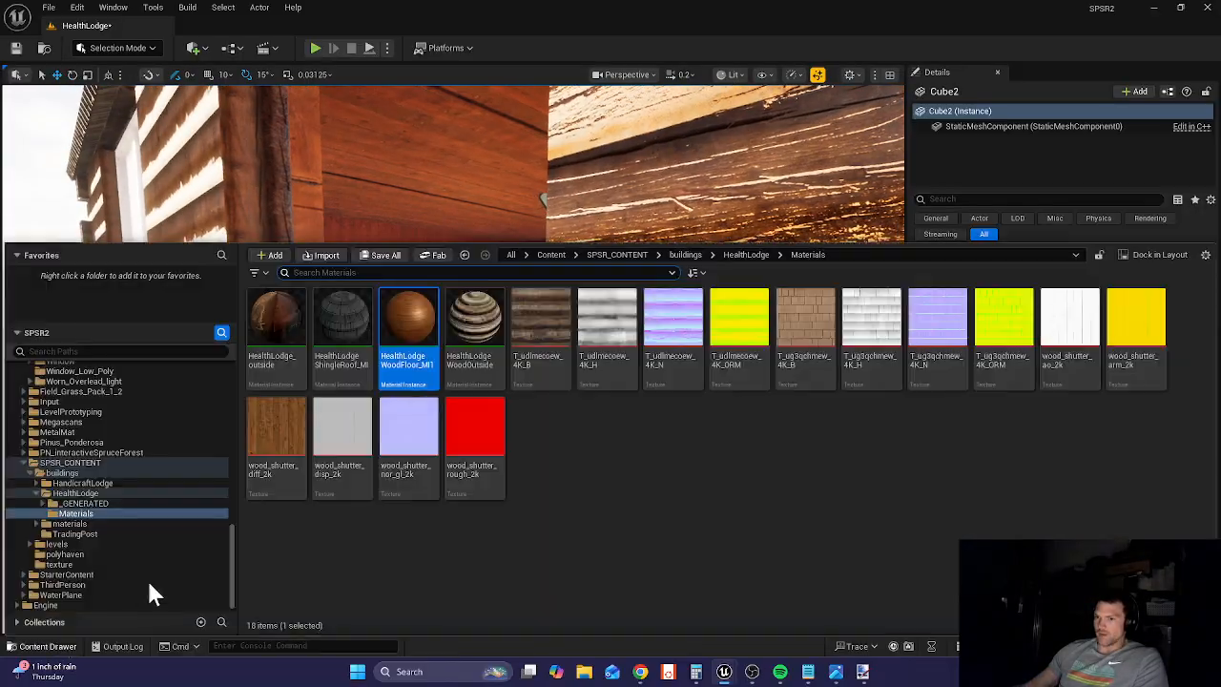
left_click(439, 256)
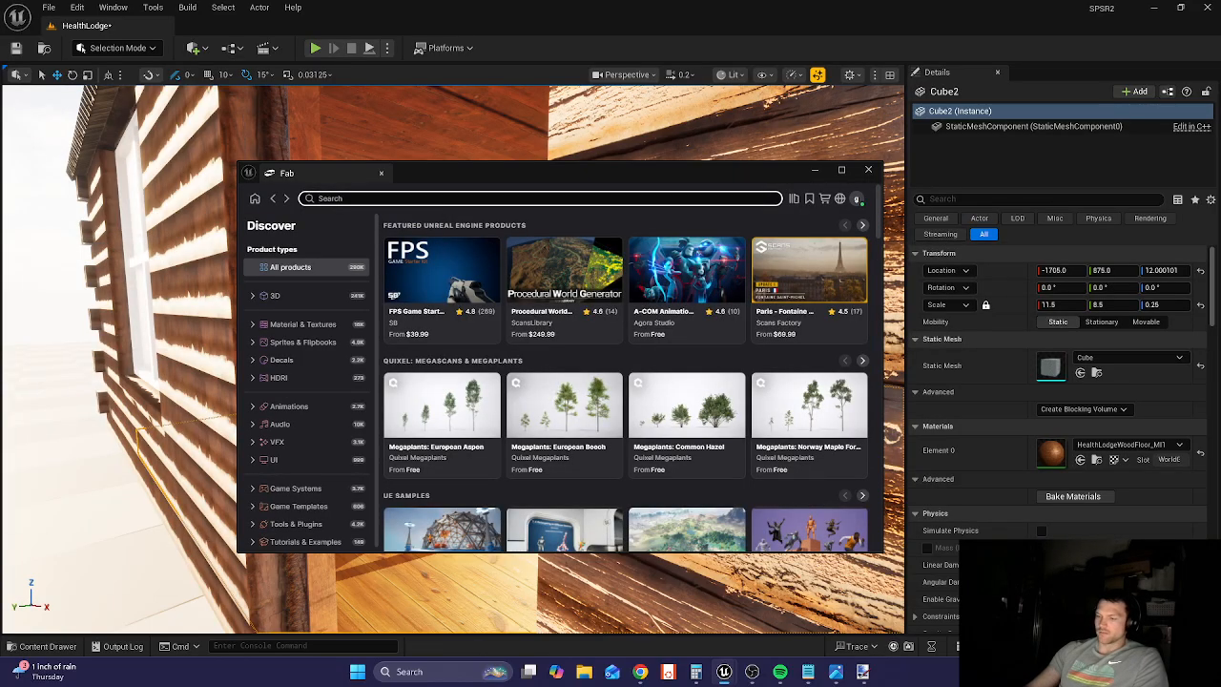
type("ru")
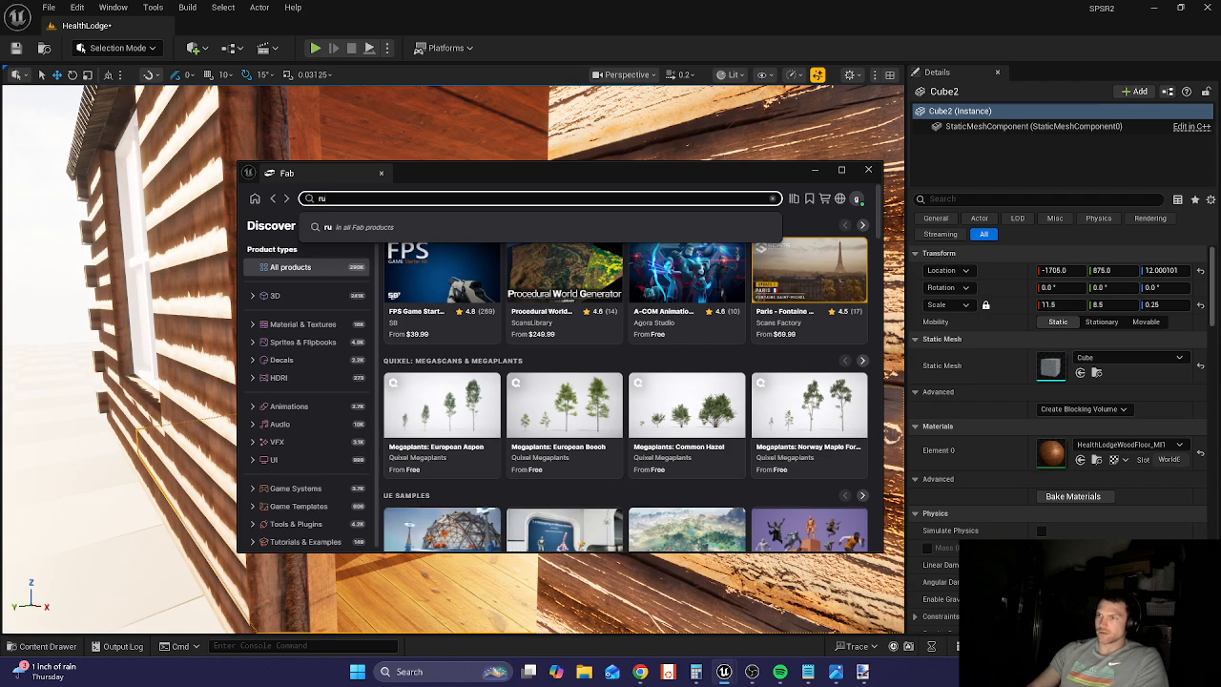
type("g")
key("Return")
- Filter the rug search results to show only free products
left_click(733, 255)
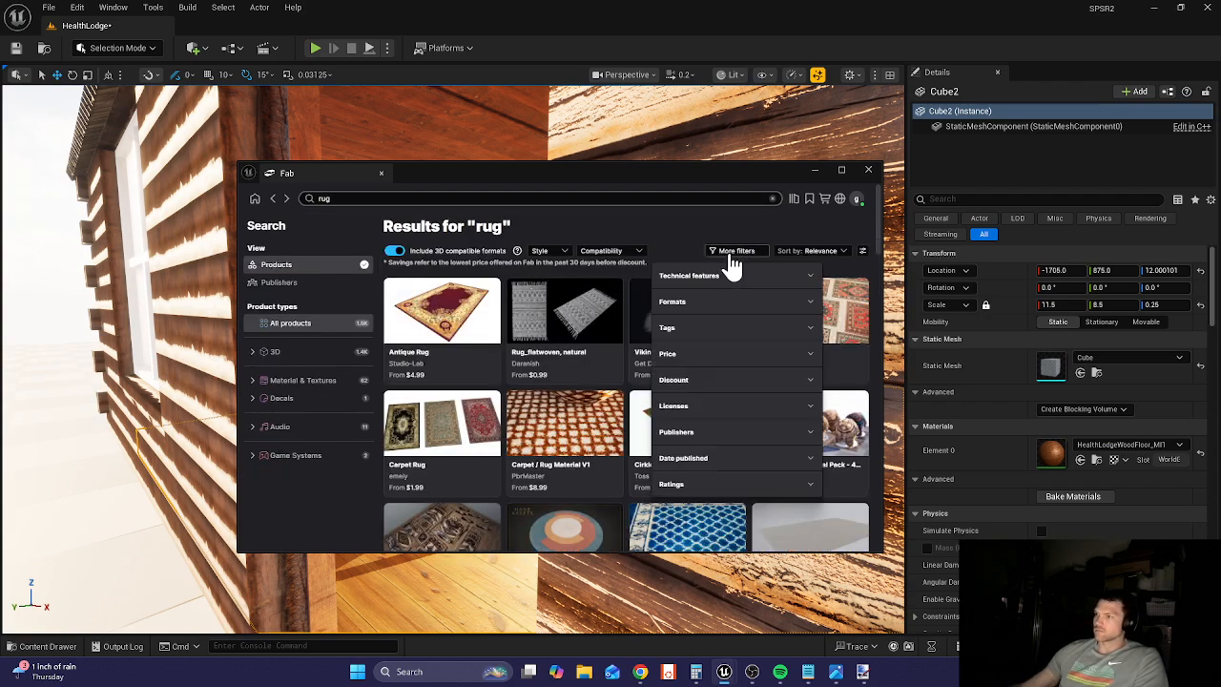
left_click(681, 355)
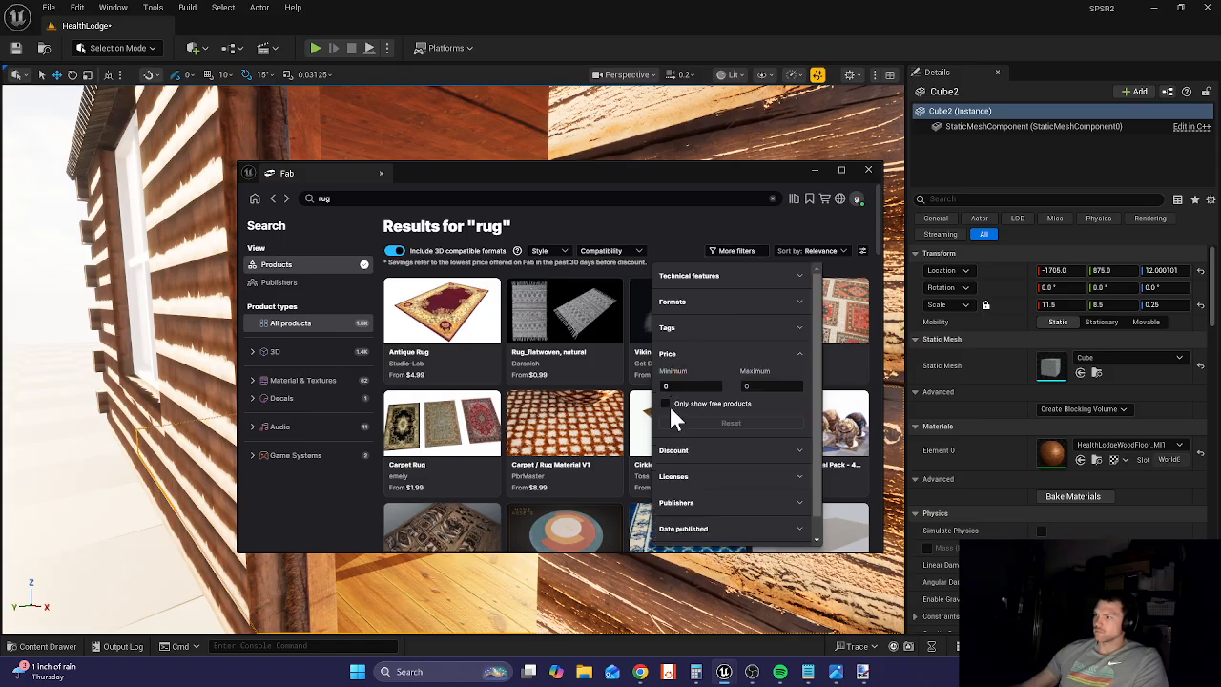
left_click(666, 403)
left_click(681, 229)
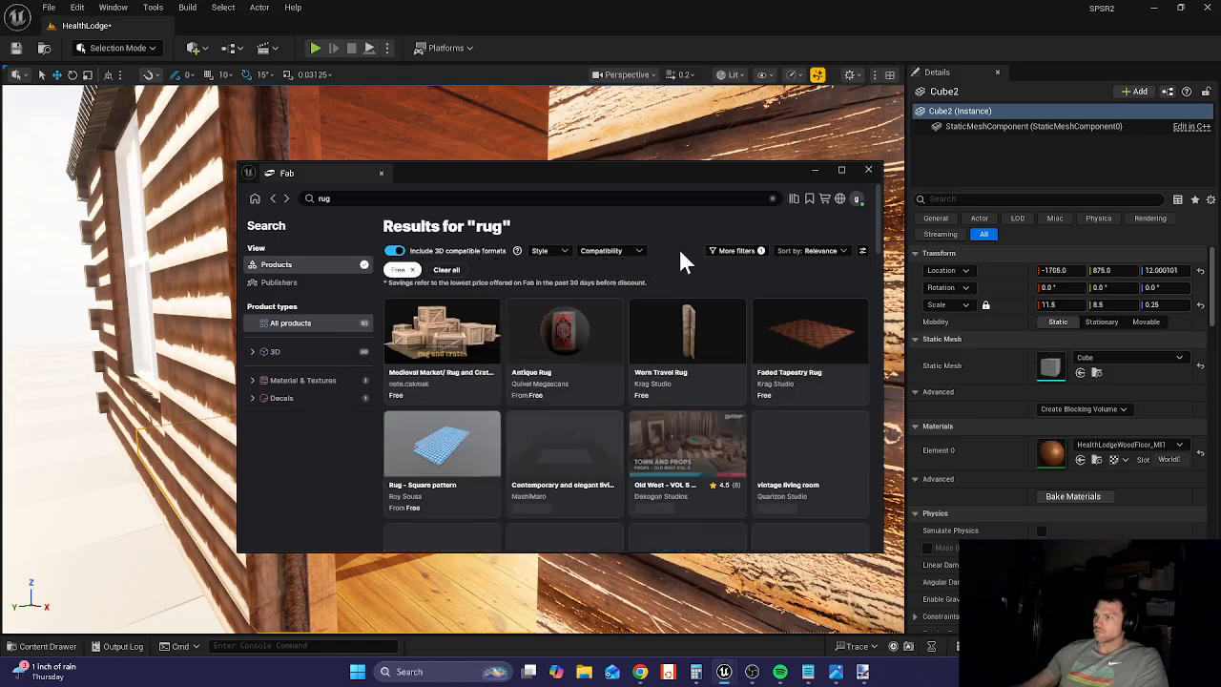
- Add the free Faded Tapestry Rug to the project and return to the search results
left_click(804, 334)
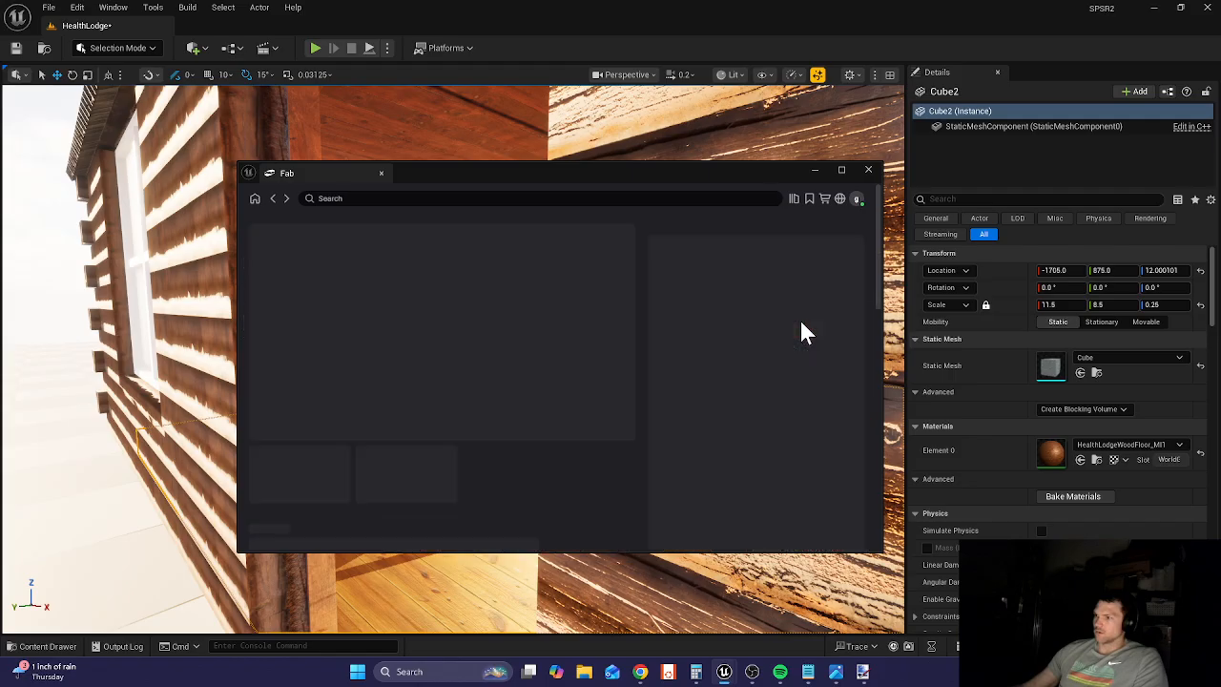
left_click(754, 348)
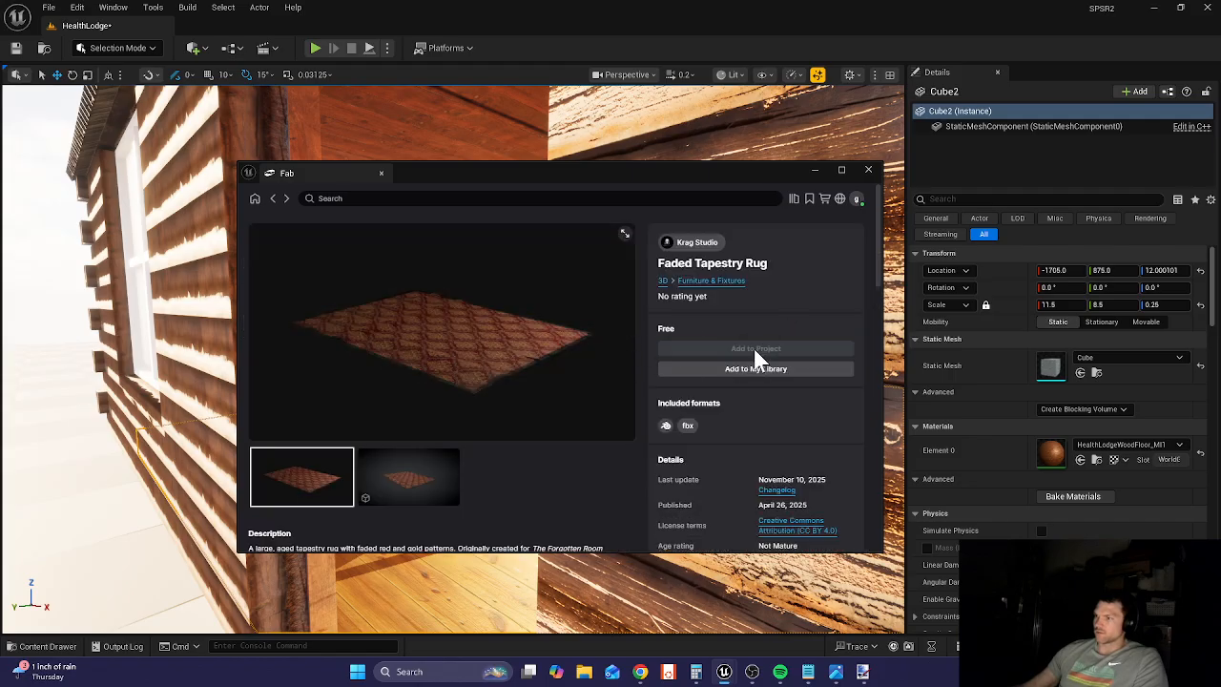
left_click(273, 199)
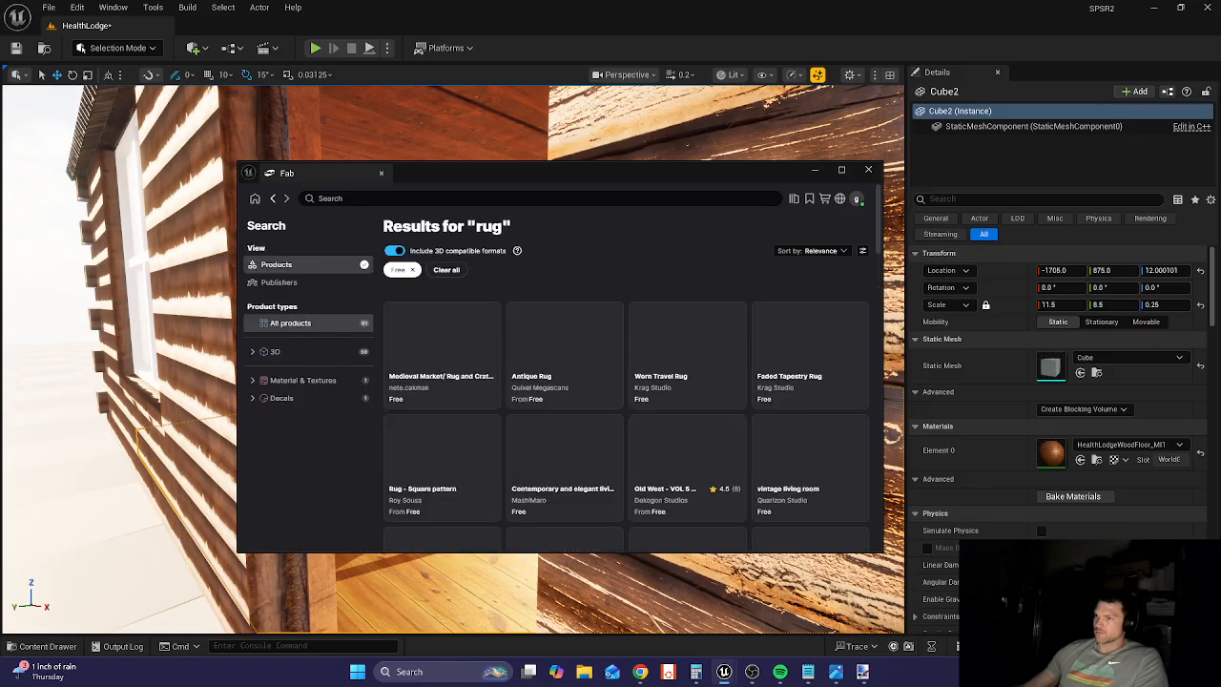
- Replace the rug search with "paitings" and shorten it to "paiting" to find free wall art
left_click(343, 199)
key("BackSpace")
key("BackSpace")
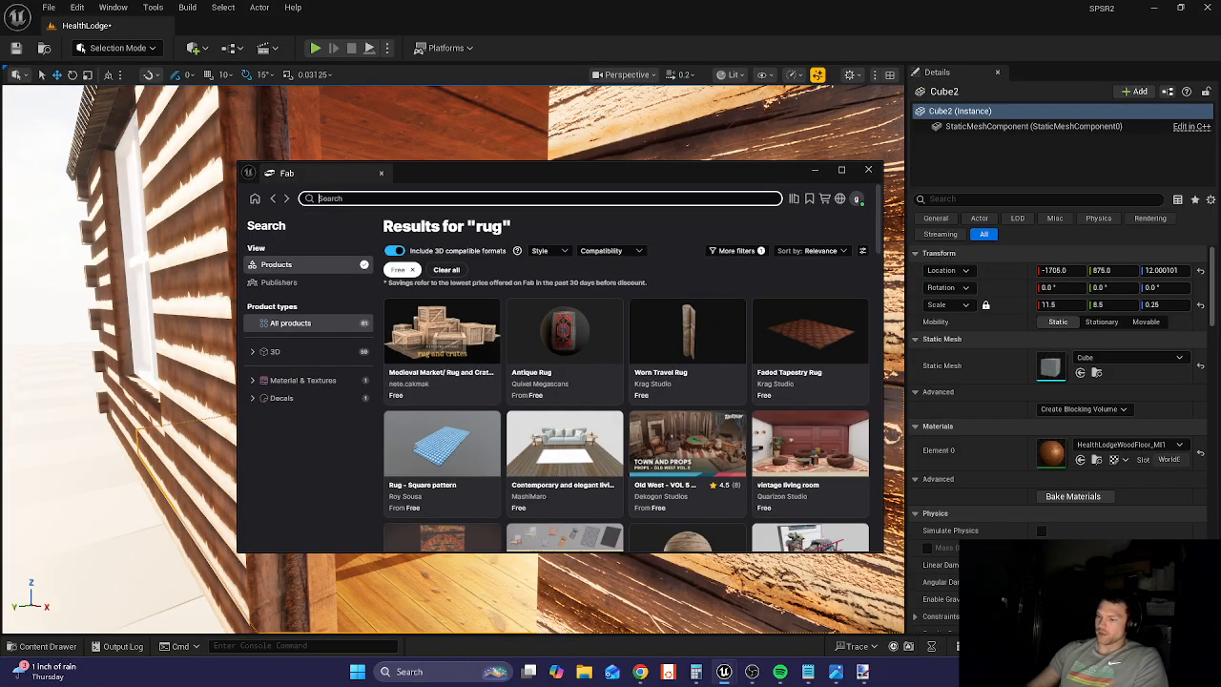
type("paiting")
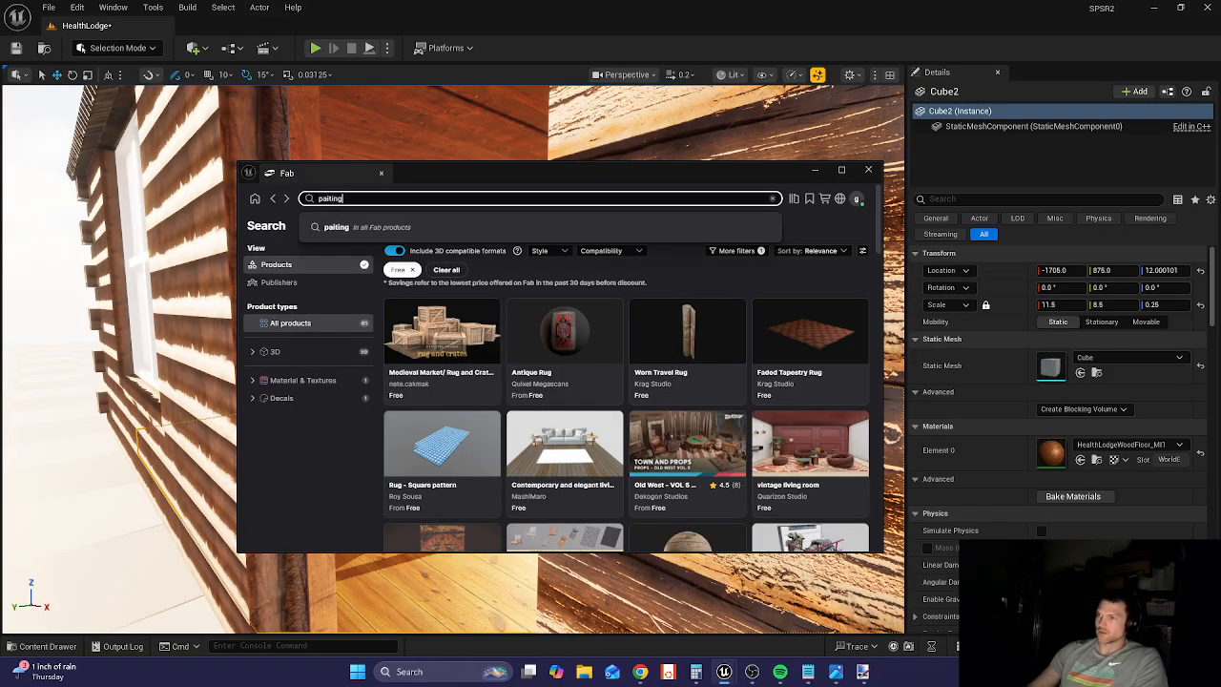
type("s")
key("Return")
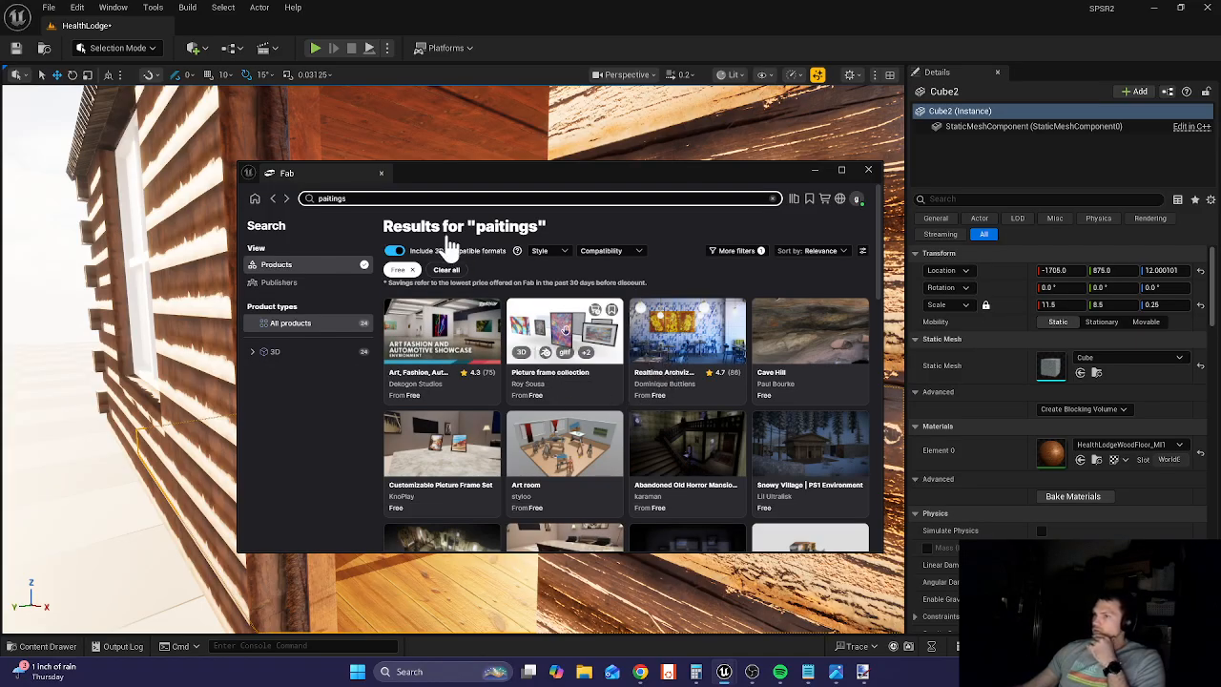
key("BackSpace")
key("Return")
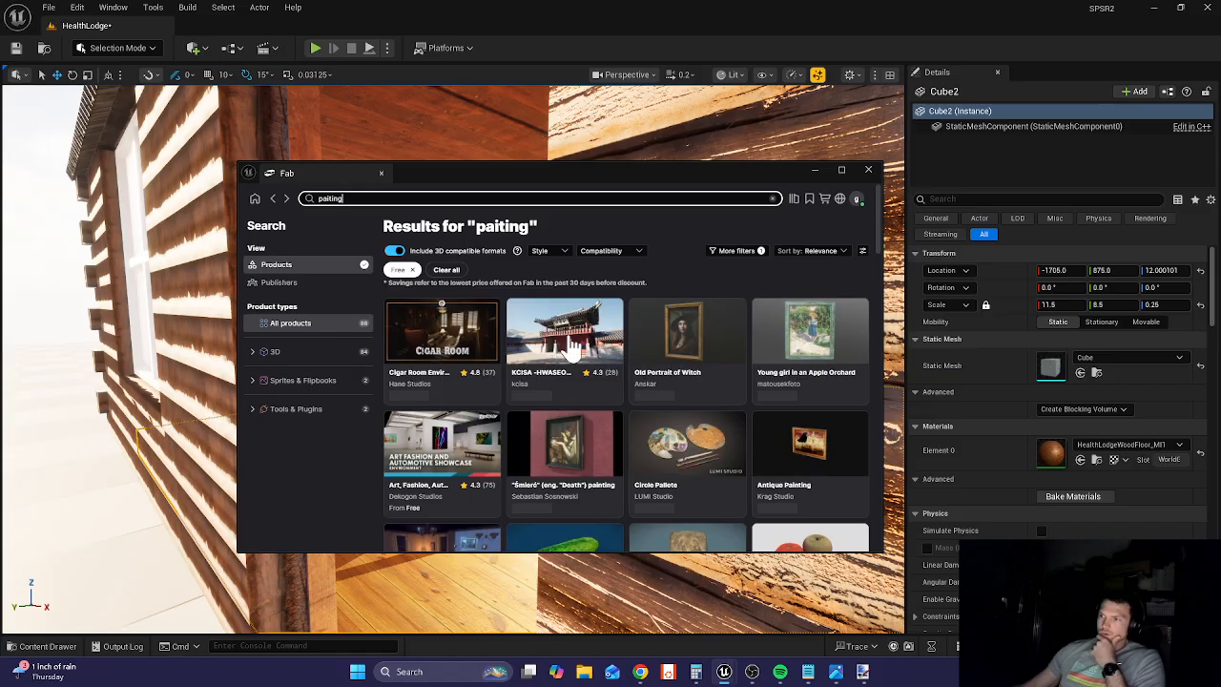
- Examine the Old Portrait of Witch, Antique Painting, "Śmierć" and Tragic Clown Frame listings and browse the remaining free paintings
left_click(663, 324)
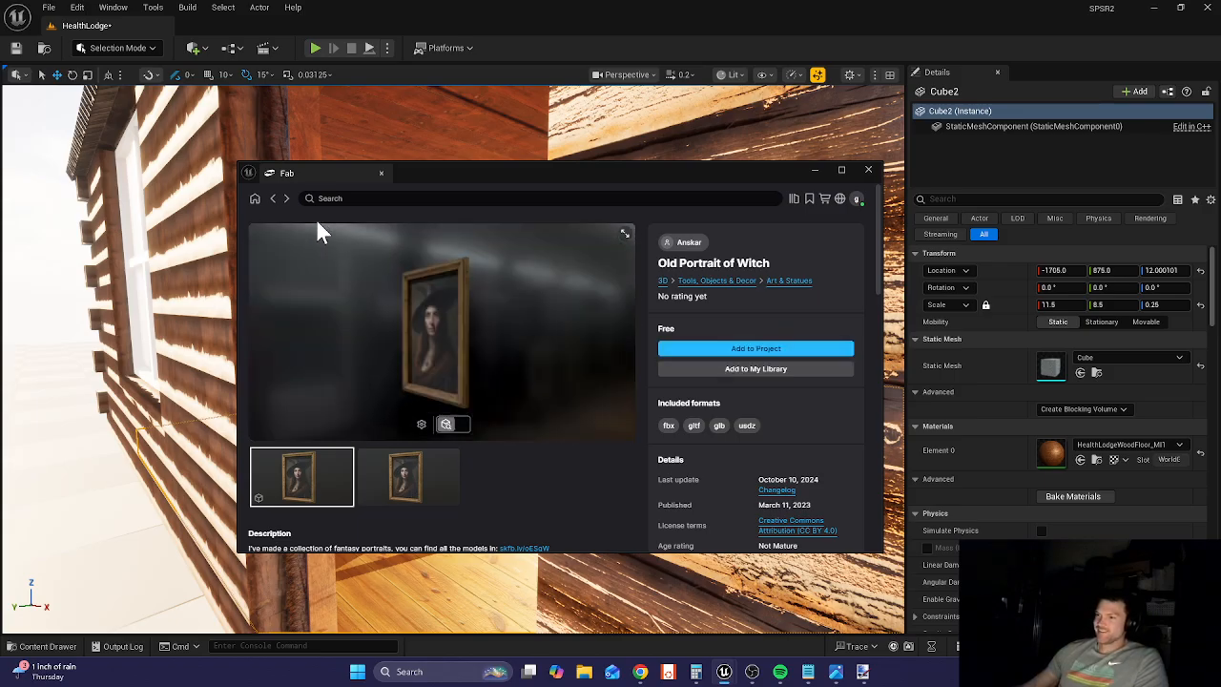
left_click(273, 198)
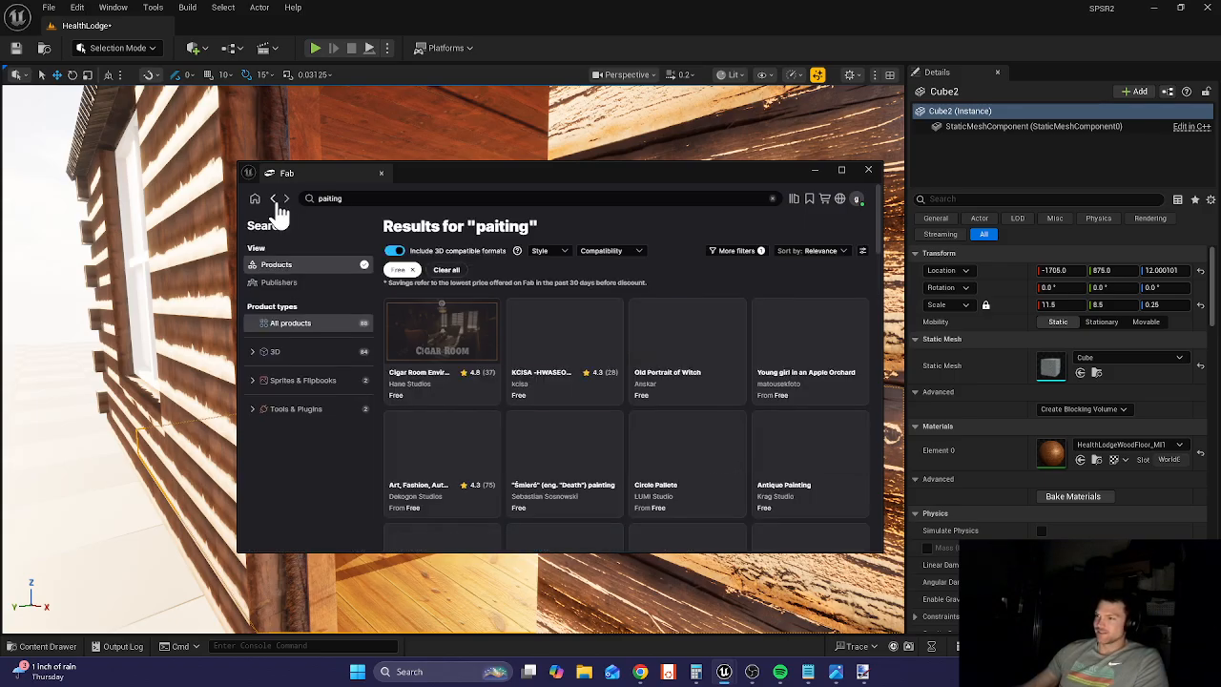
left_click(773, 437)
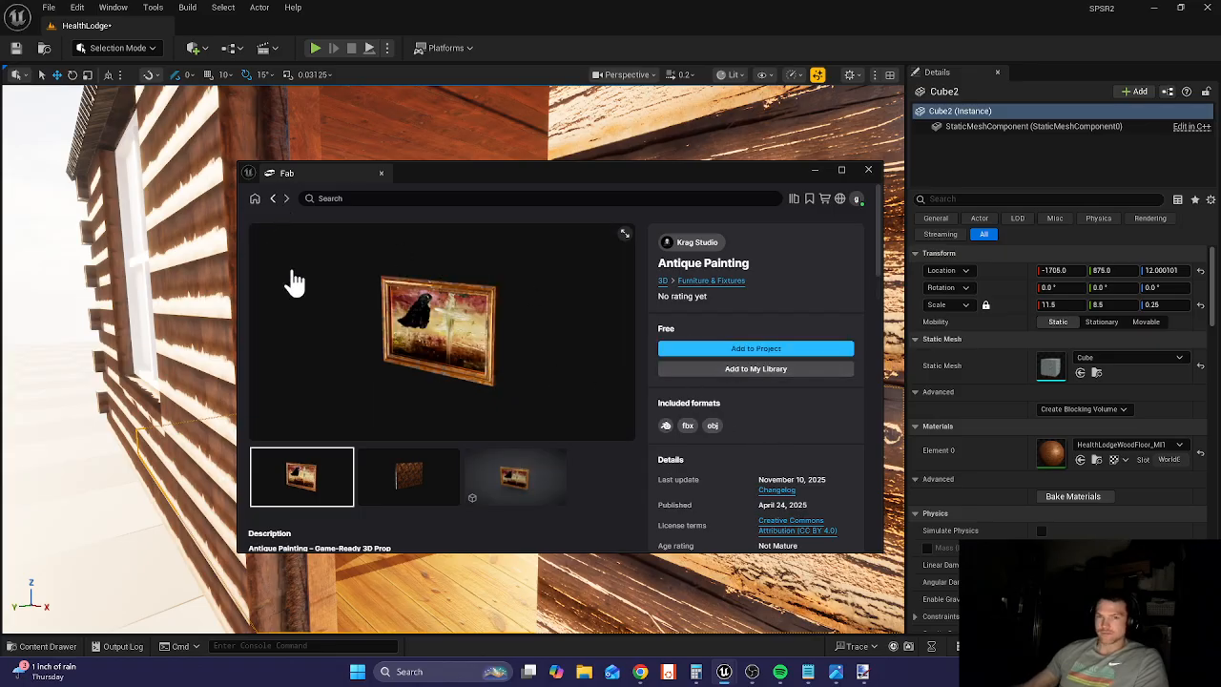
left_click(272, 199)
scroll(553, 329, "down", 3)
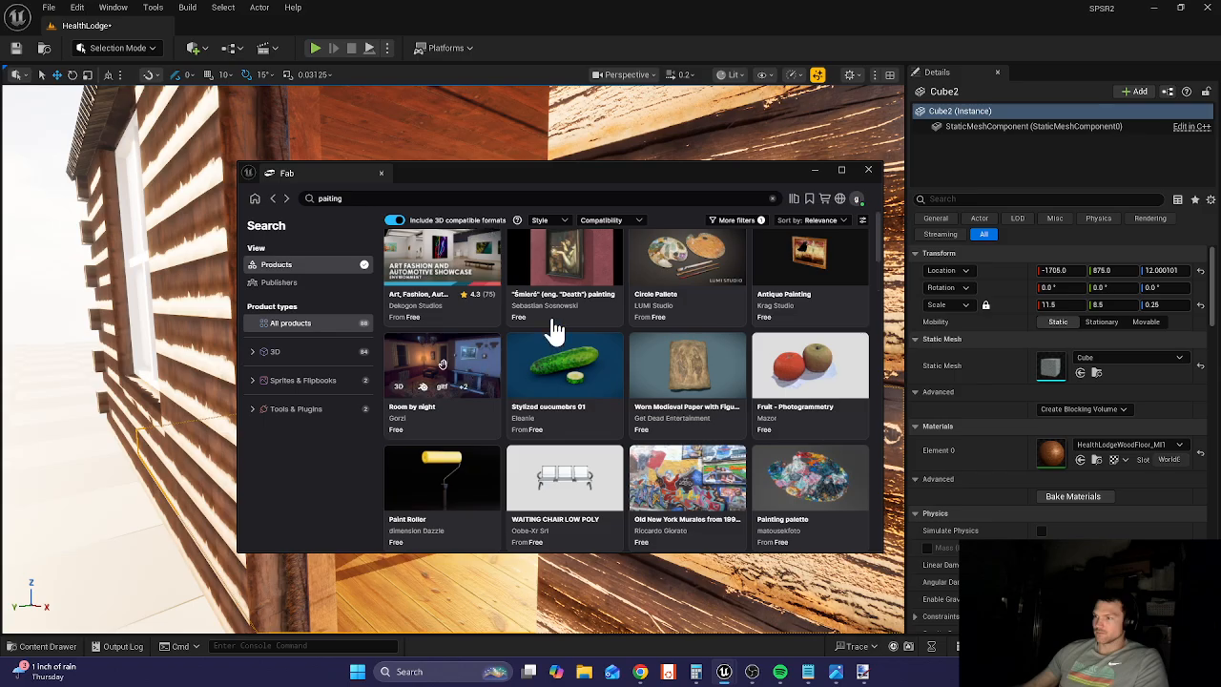
scroll(568, 349, "up", 1)
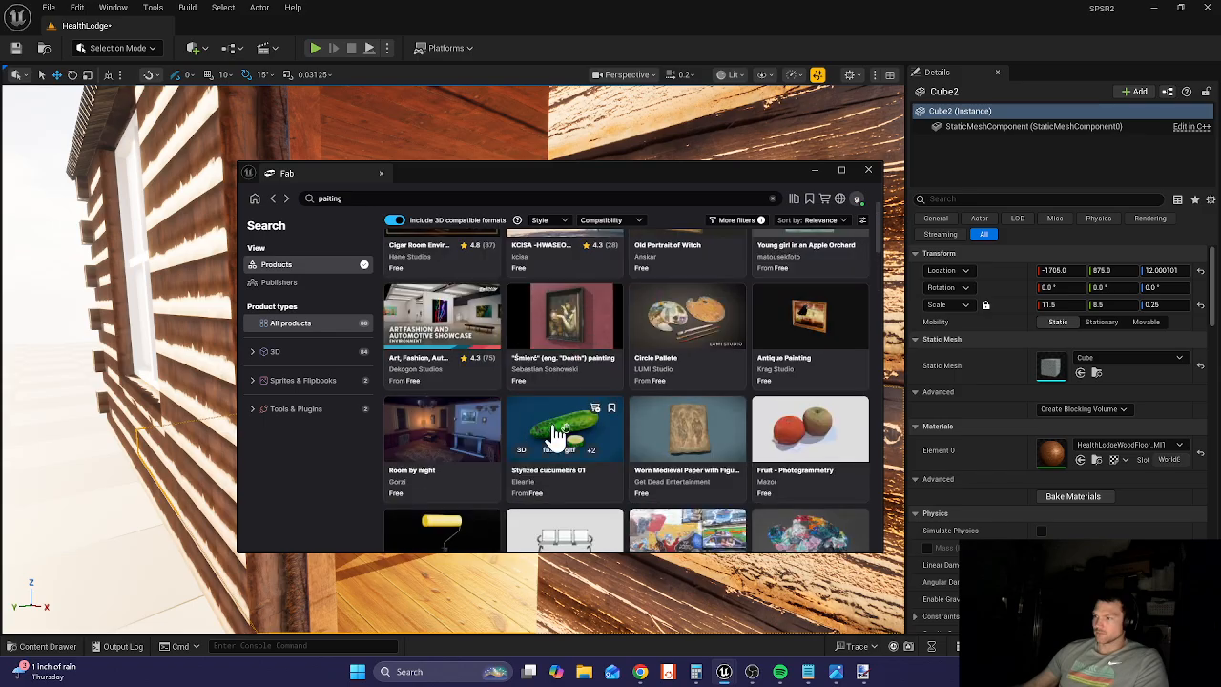
left_click(547, 322)
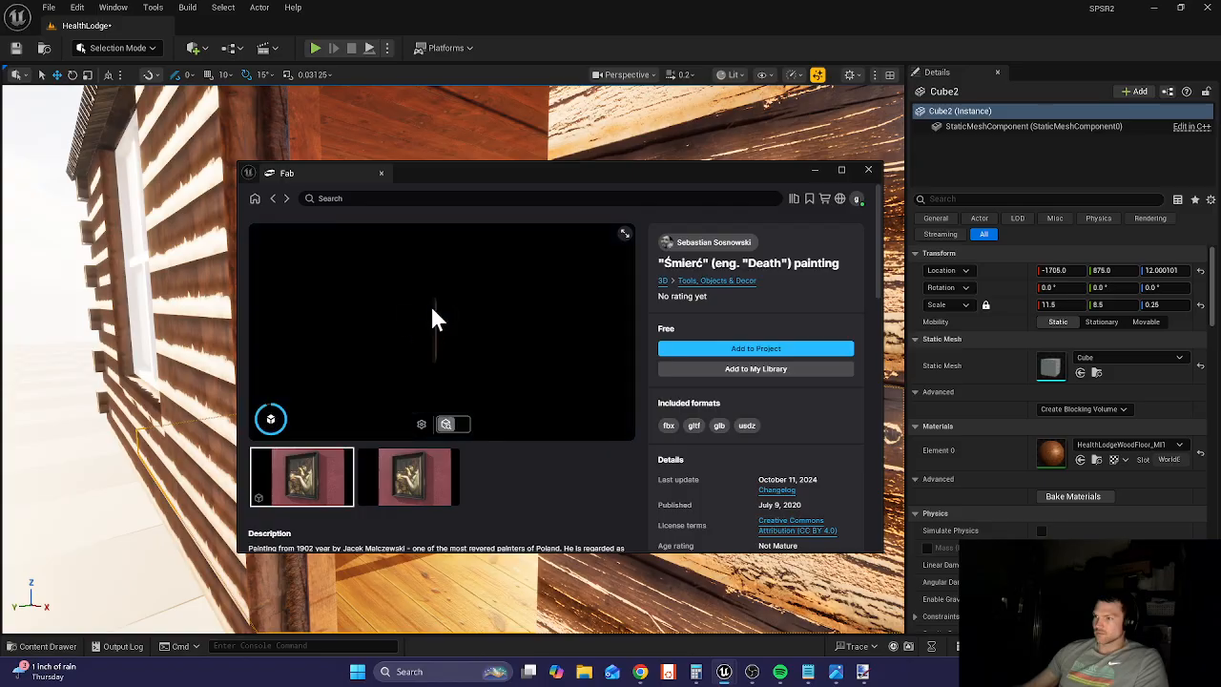
left_click(272, 200)
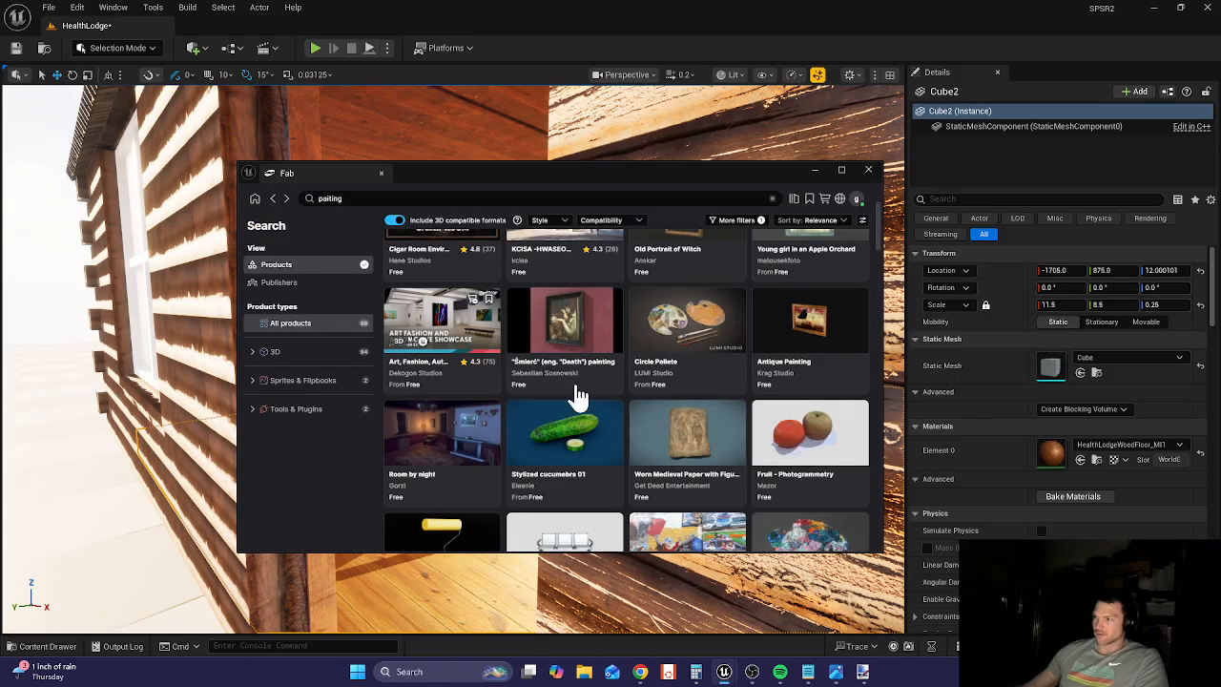
scroll(622, 412, "down", 4)
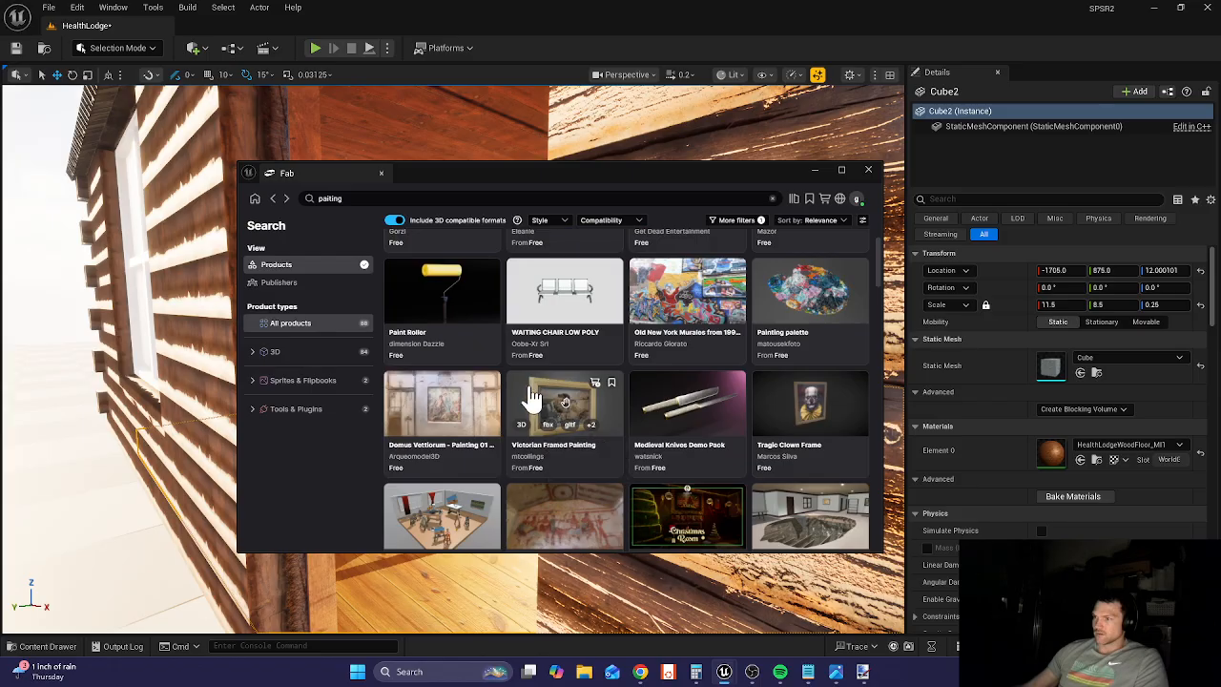
left_click(792, 402)
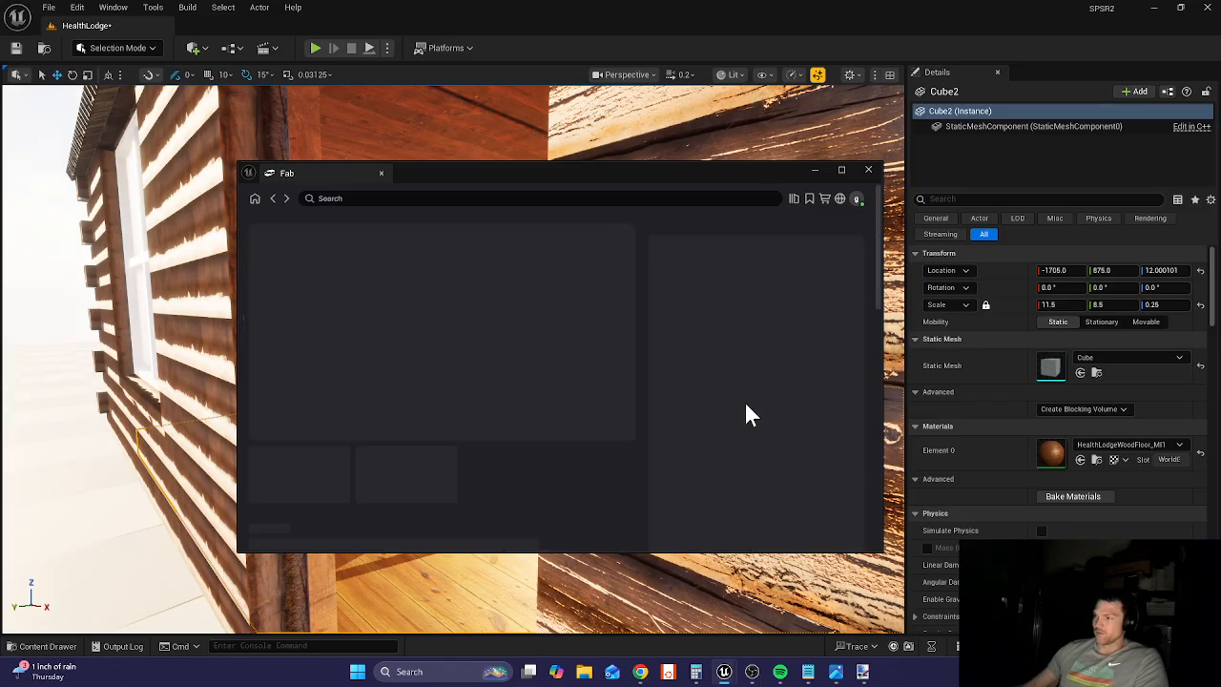
left_click(272, 200)
scroll(572, 440, "down", 3)
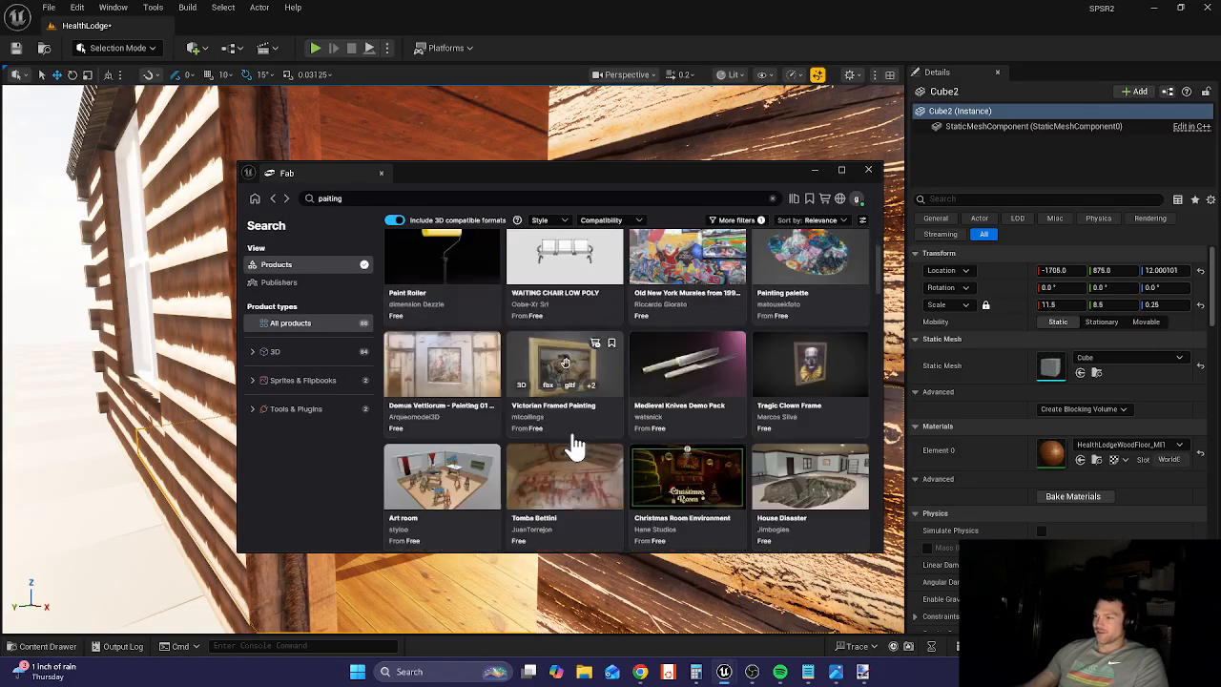
scroll(579, 447, "up", 1)
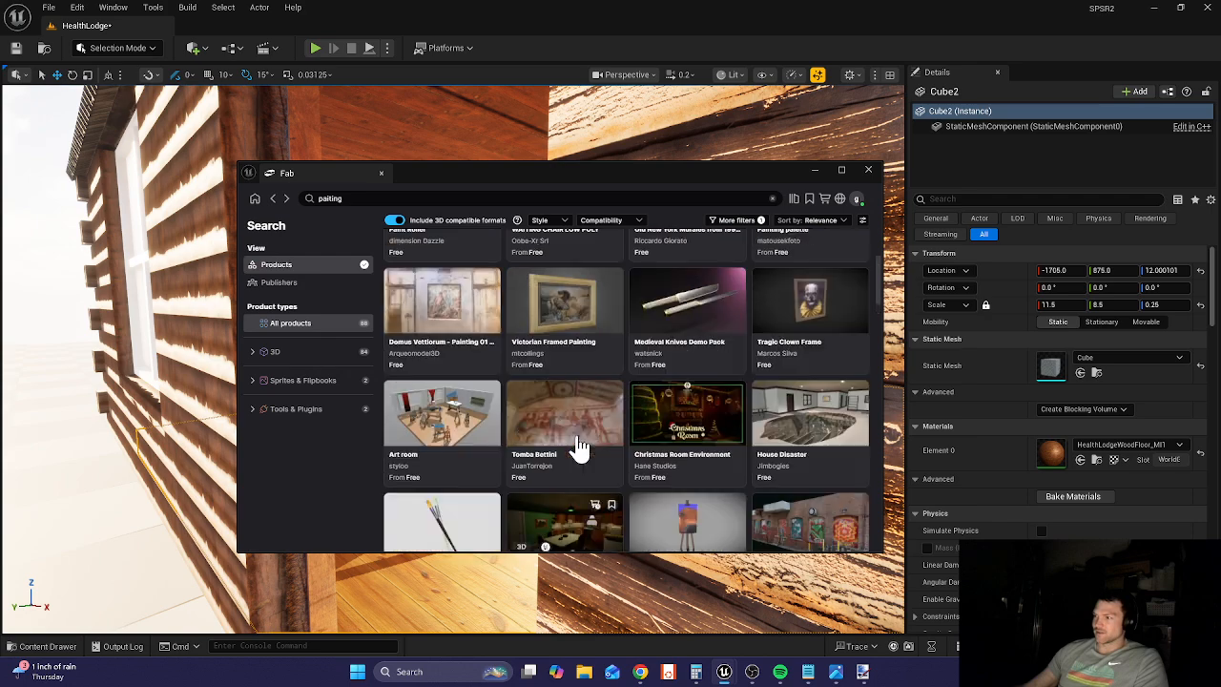
- Add the free Victorian Framed Painting to the project and close Fab
left_click(535, 301)
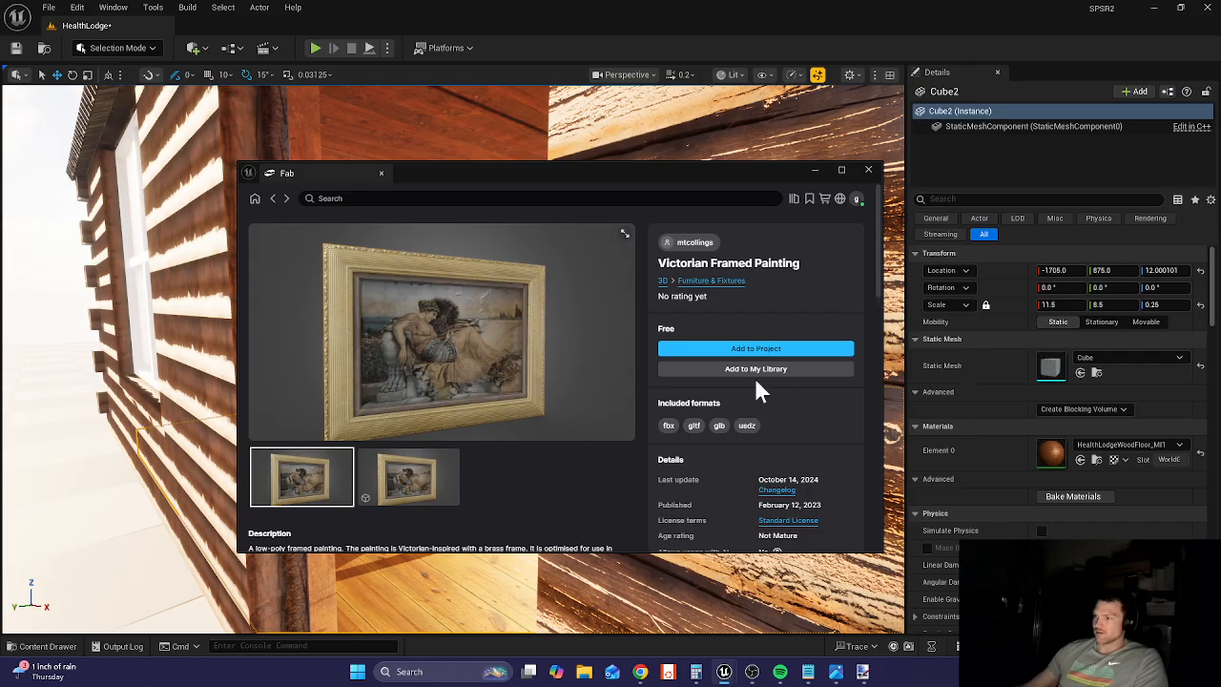
left_click(766, 351)
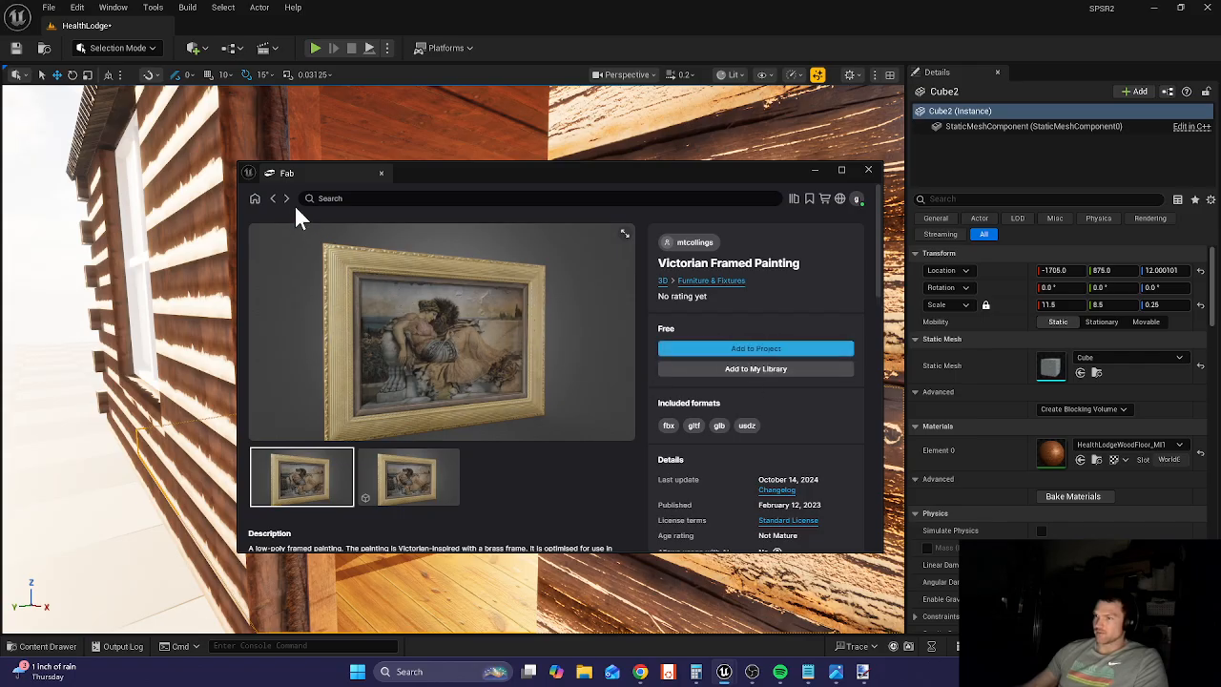
left_click(869, 170)
- Clear the stray search text and open the victorian_framed_painting_pbr_game_ready folder down to its static mesh
right_click_drag(673, 311, 694, 330)
key("w")
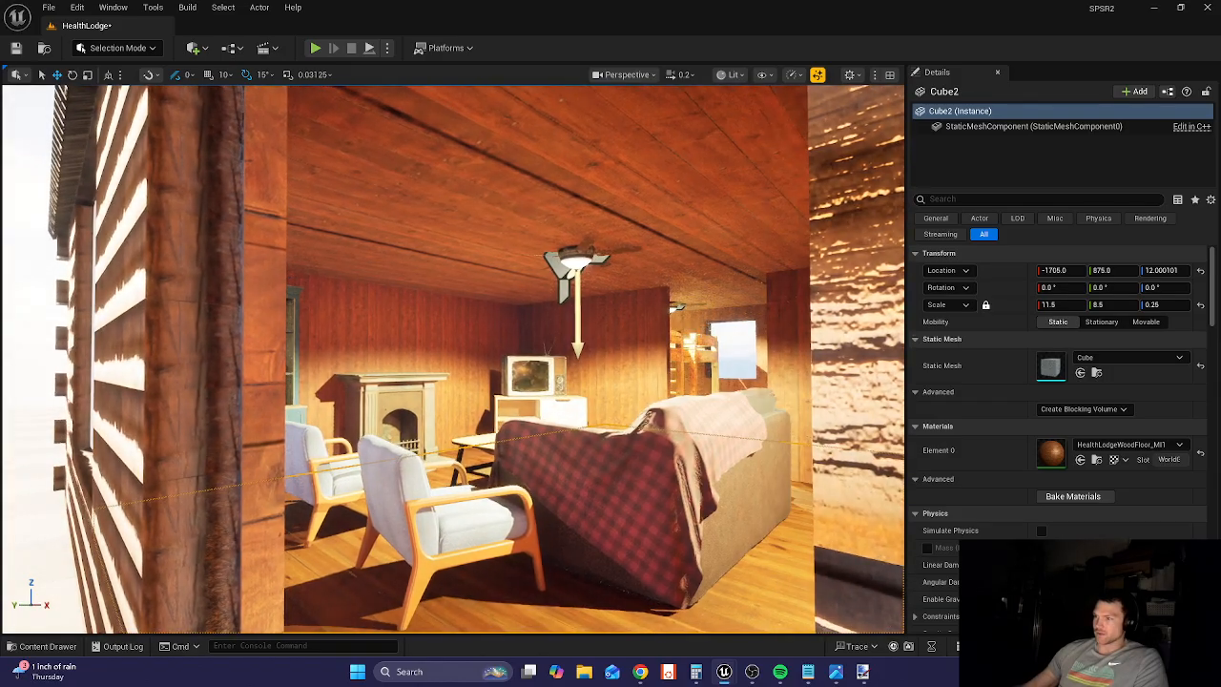
type("w")
mouse_move(538, 494)
right_mouse_down()
mouse_move(546, 477)
mouse_move(538, 494)
right_mouse_up()
type("www")
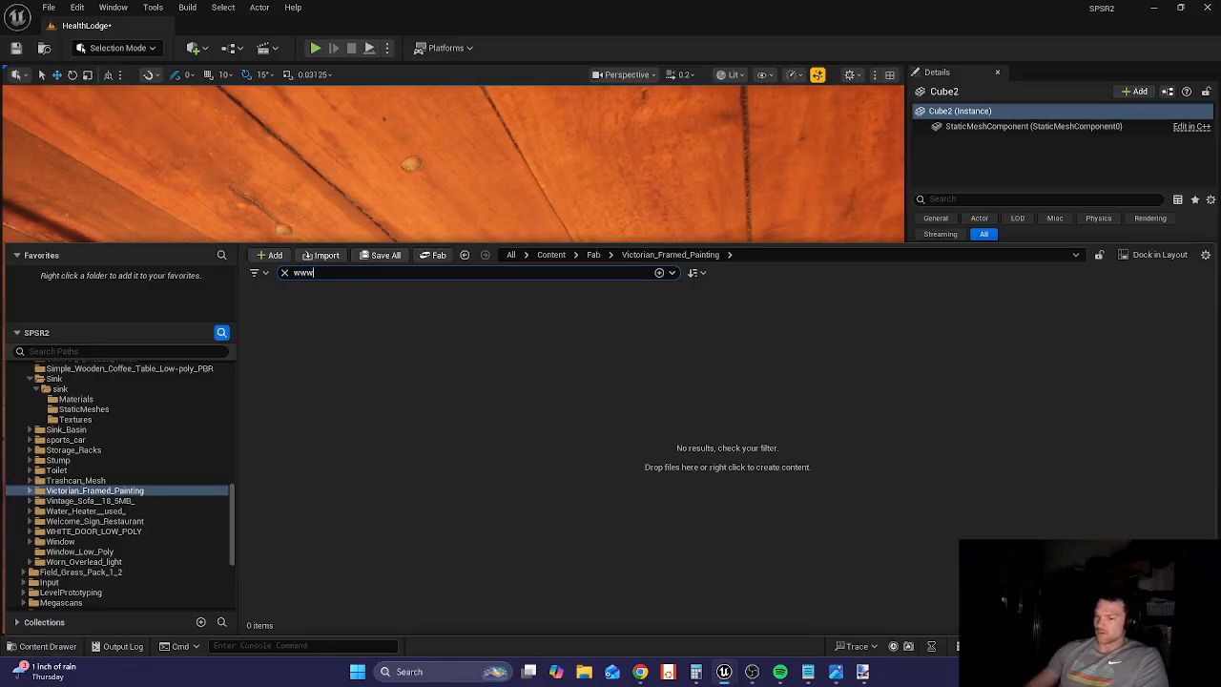
type("sru")
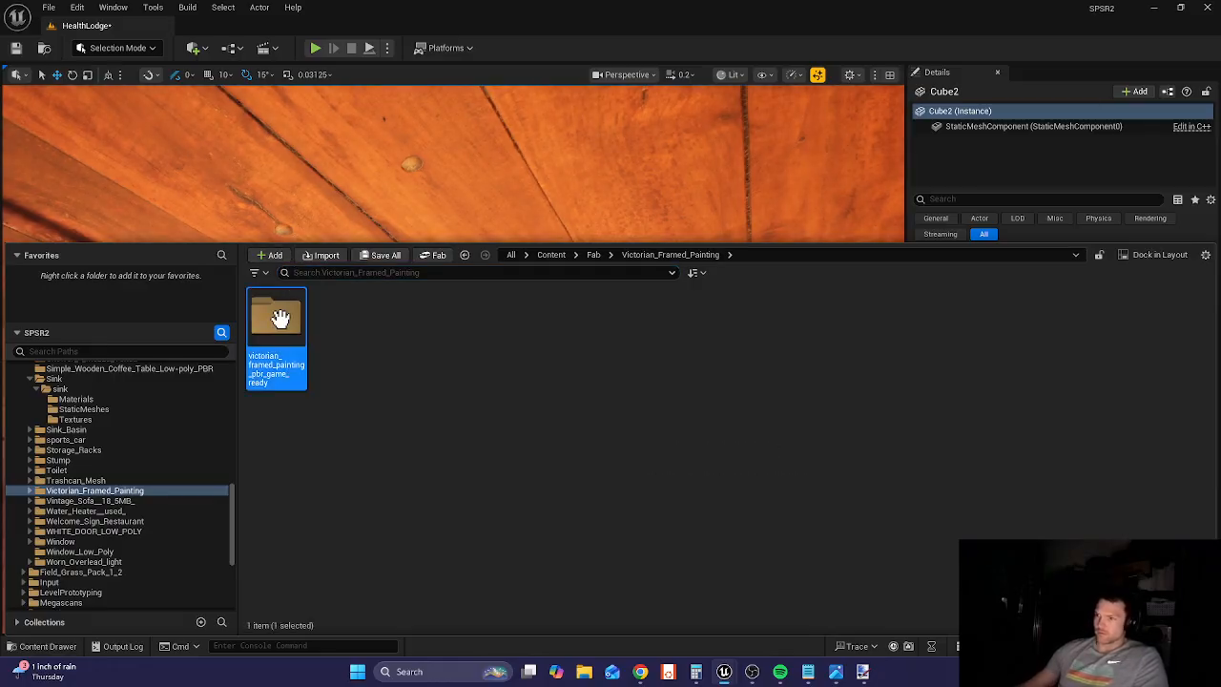
double_click(275, 316)
double_click(333, 316)
- Place the Victorian framed painting mesh in the living room by the fireplace wall
mouse_move(286, 325)
left_mouse_down()
mouse_move(327, 299)
mouse_move(236, 373)
left_mouse_up()
left_click_drag(236, 550, 241, 543)
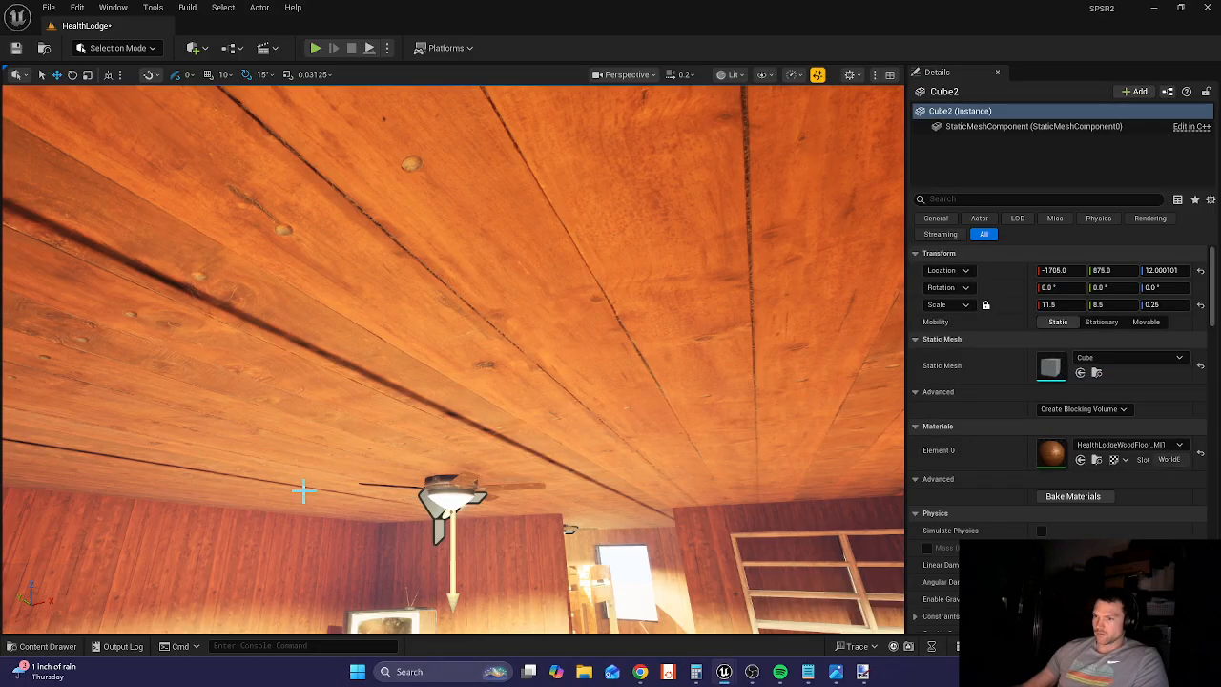
mouse_move(348, 467)
right_mouse_down()
mouse_move(238, 583)
mouse_move(383, 450)
mouse_move(363, 461)
right_mouse_up()
key("w")
key("w")
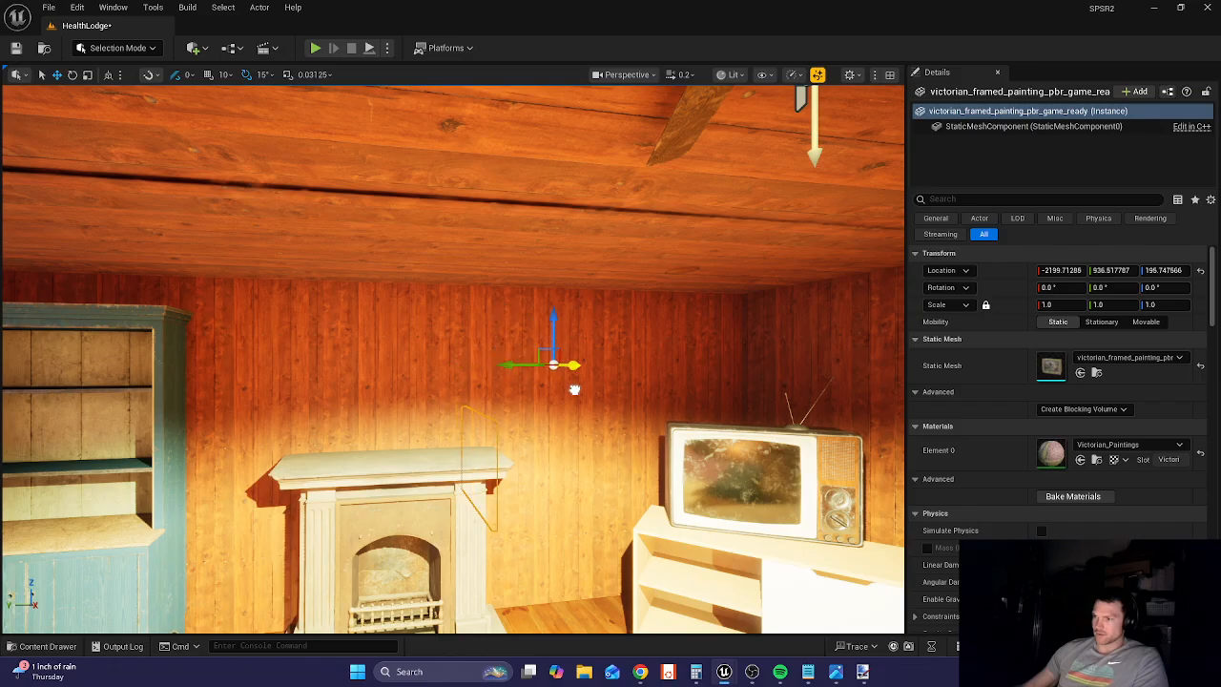
- Move the painting out of the wall to about X -2057.5 and rotate it -90° around Z
left_click_drag(574, 389, 794, 391)
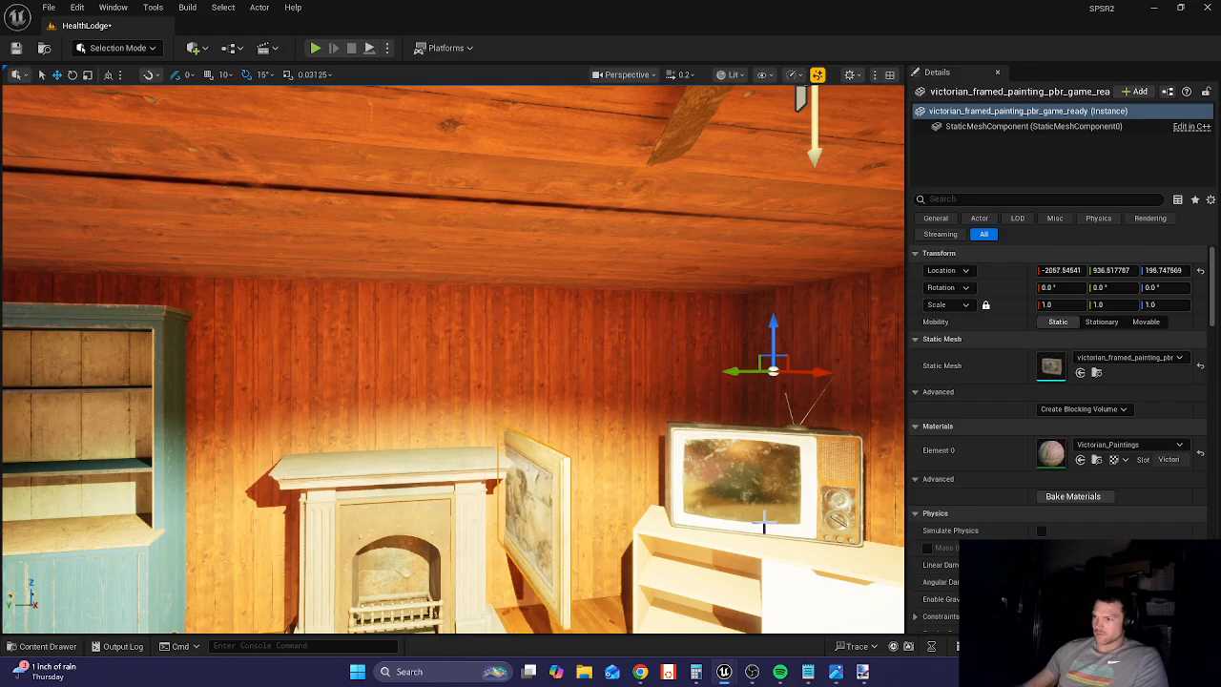
key("e")
key("r")
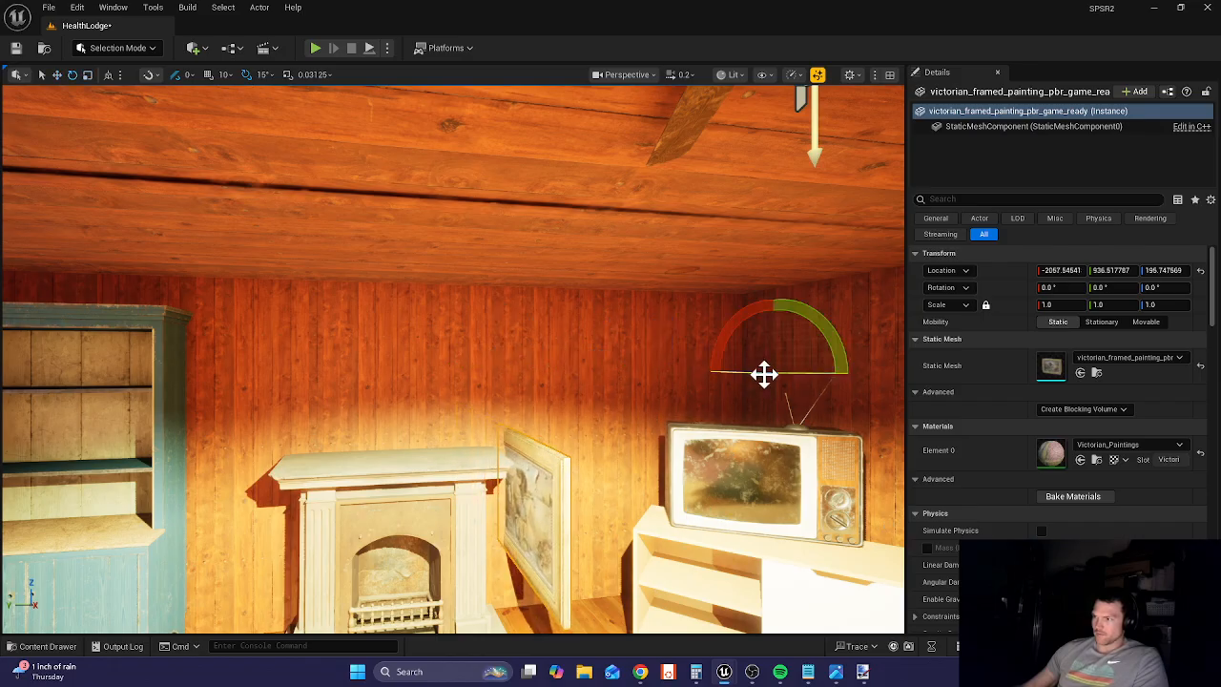
mouse_move(777, 375)
left_mouse_down()
mouse_move(741, 374)
mouse_move(878, 374)
mouse_move(801, 375)
left_mouse_up()
scroll(422, 464, "down", 5)
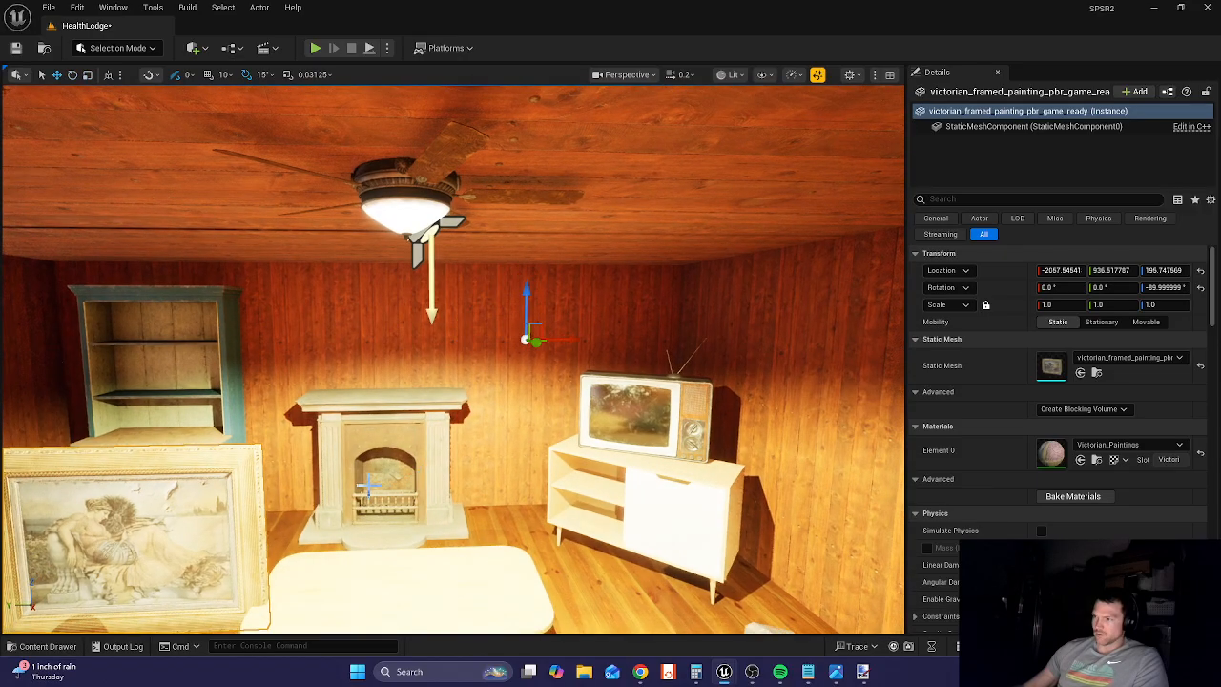
- Set the painting's pivot offset on the painting itself and slide it along Y to about 832.5
right_click(193, 525)
mouse_move(262, 373)
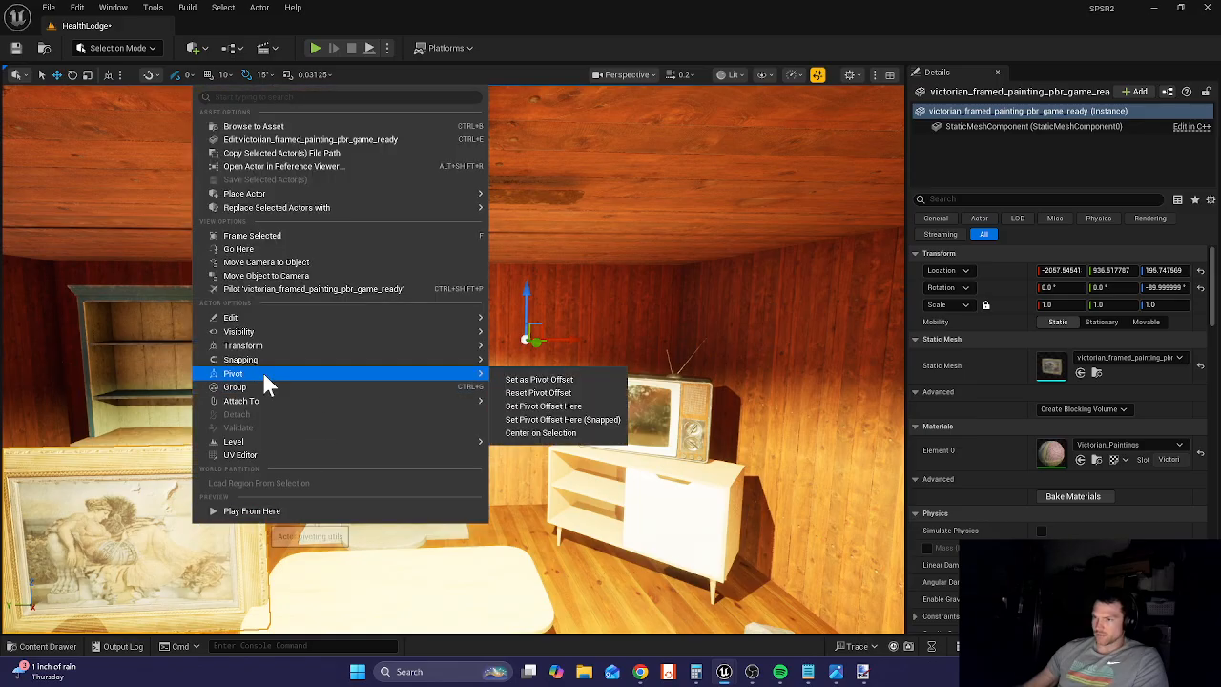
left_click(551, 413)
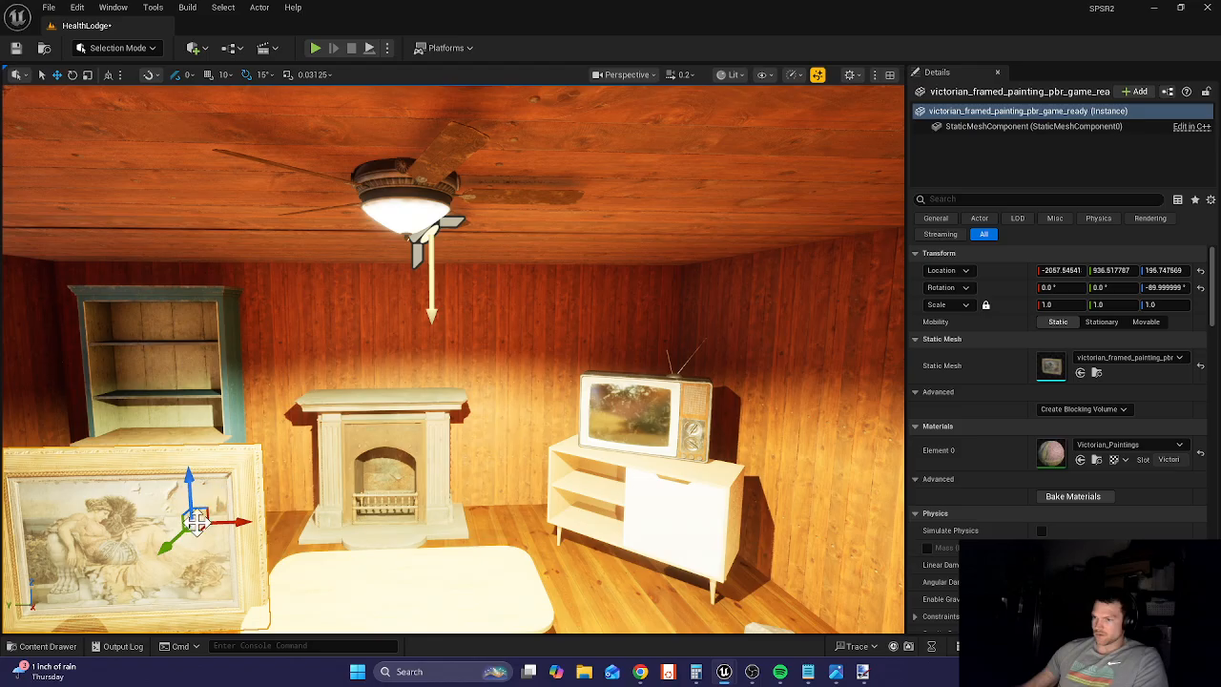
left_click_drag(228, 522, 523, 536)
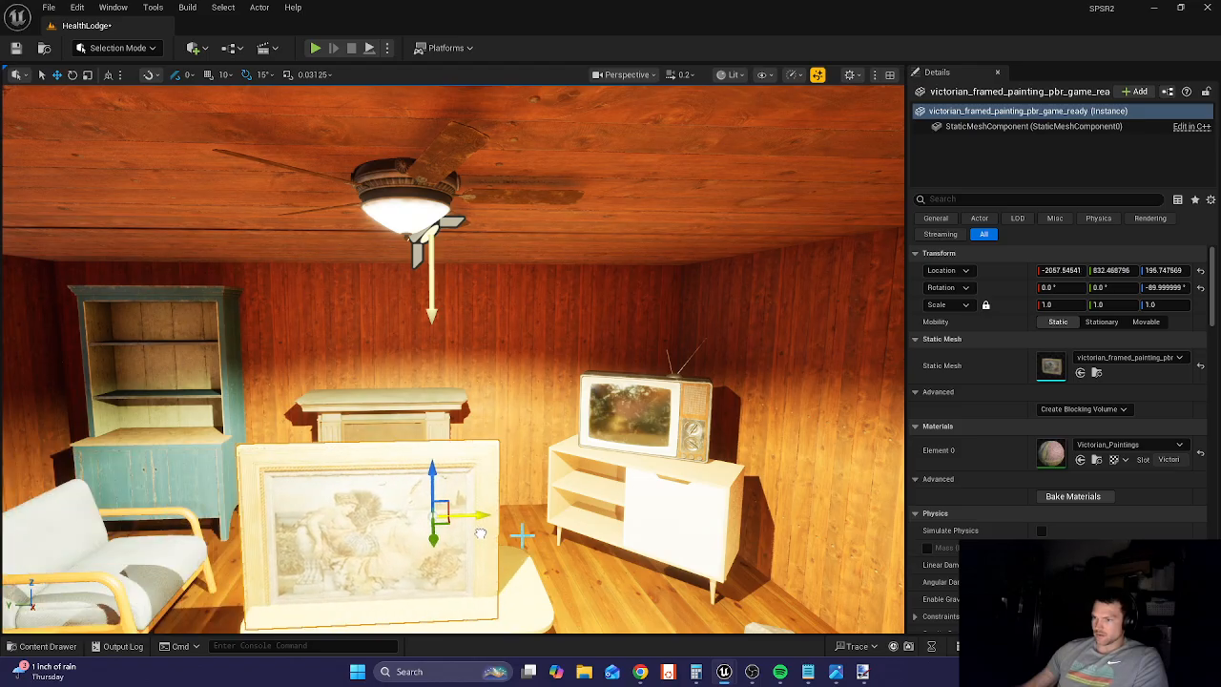
- Hang the painting on the wall above the fireplace at about X -2268, Y 835, Z 281
right_click_drag(523, 536, 306, 556)
key("w")
key("d")
key("s")
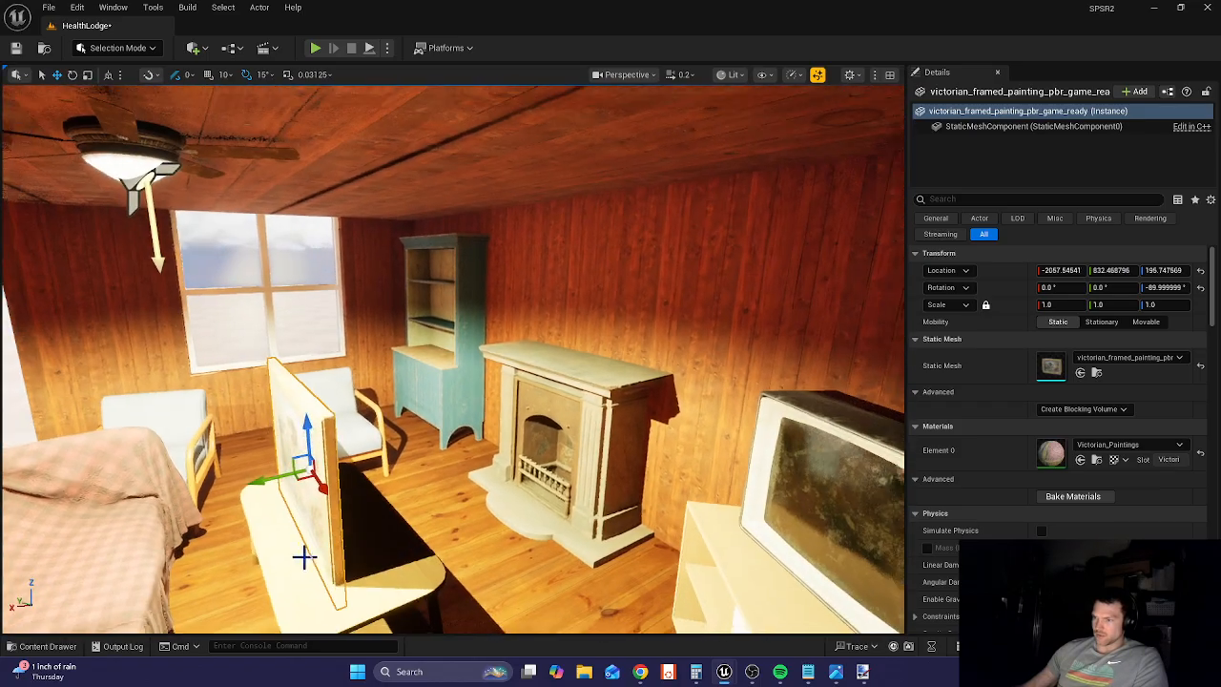
mouse_move(286, 480)
left_mouse_down()
mouse_move(597, 431)
mouse_move(646, 244)
mouse_move(622, 267)
mouse_move(633, 271)
mouse_move(608, 268)
left_mouse_up()
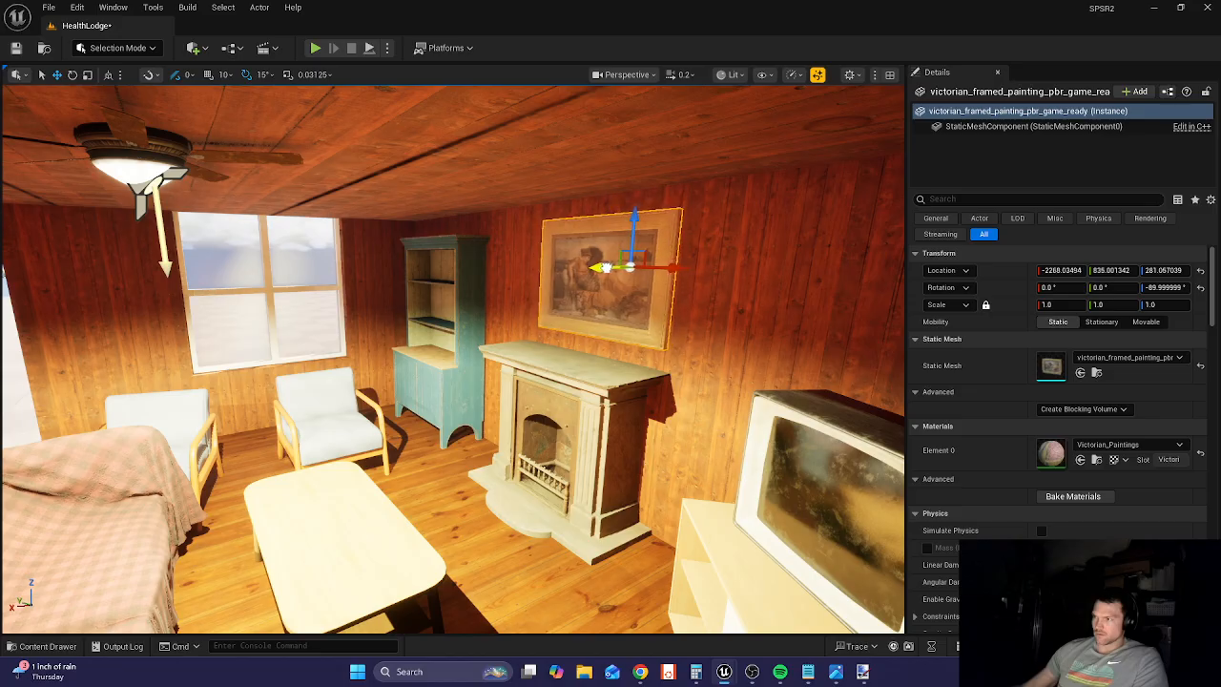
- Search all project content for "rug" to find the faded tapestry rug mesh
left_click(562, 379)
key("w")
mouse_move(562, 379)
right_mouse_down()
mouse_move(438, 396)
mouse_move(496, 393)
mouse_move(164, 481)
right_mouse_up()
key("s")
left_click(48, 645)
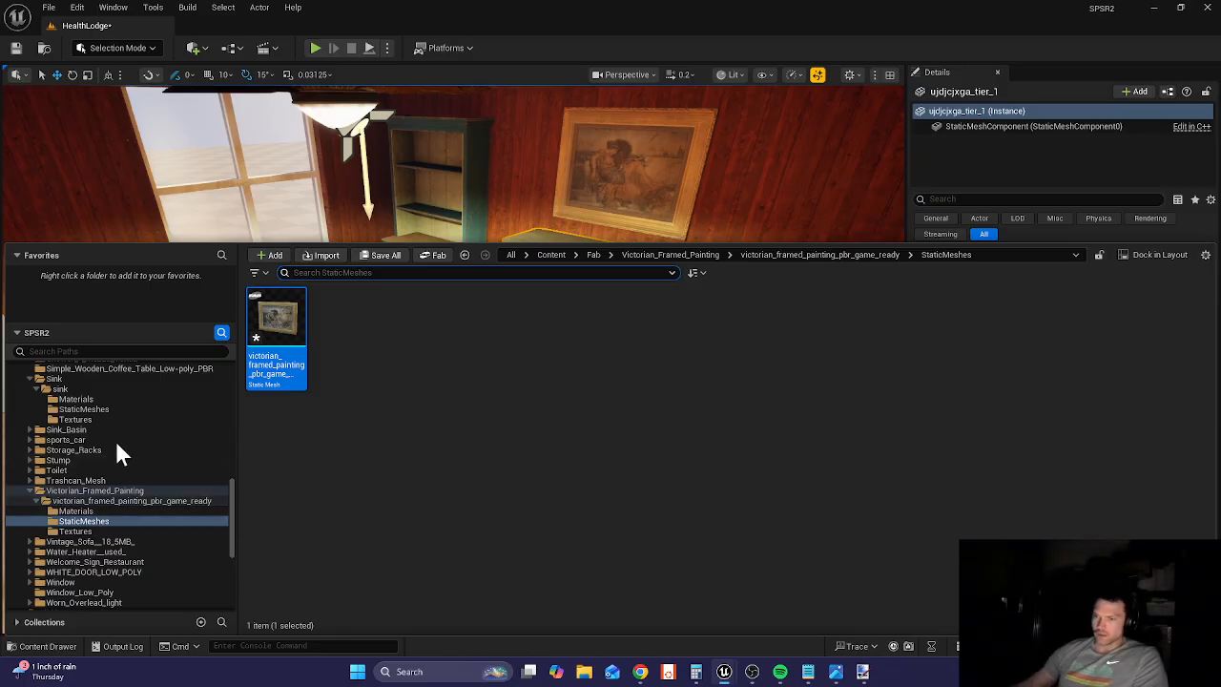
scroll(107, 487, "up", 4)
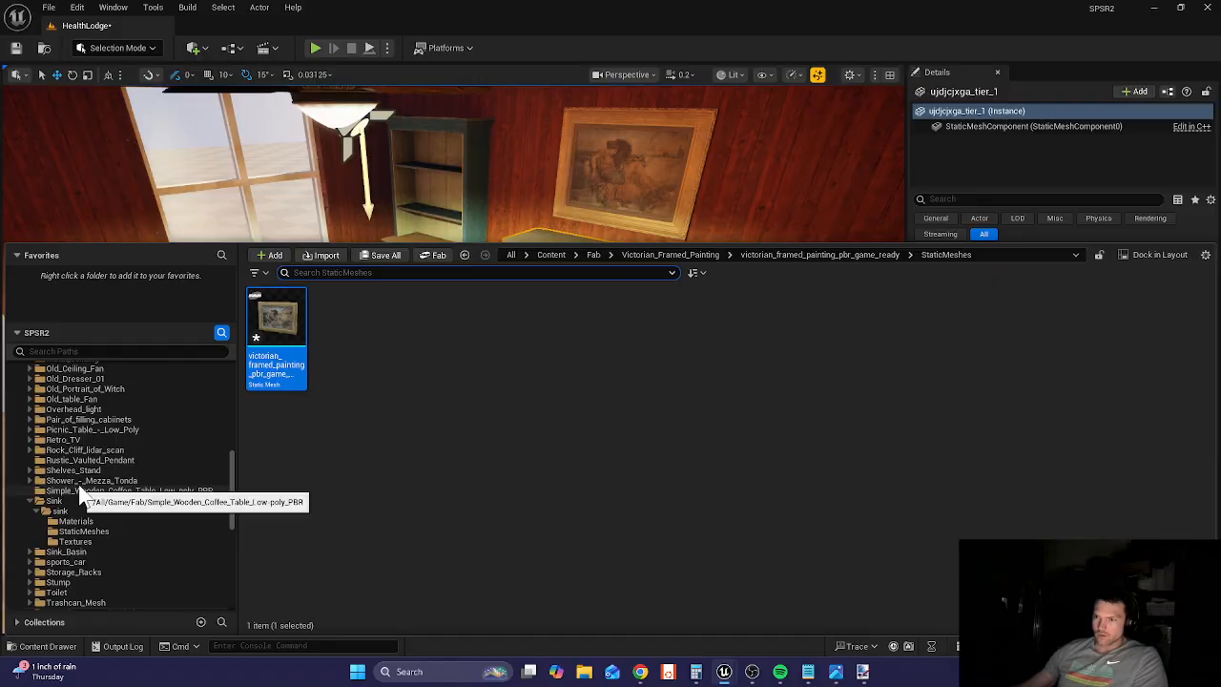
scroll(82, 490, "up", 3)
scroll(82, 490, "up", 7)
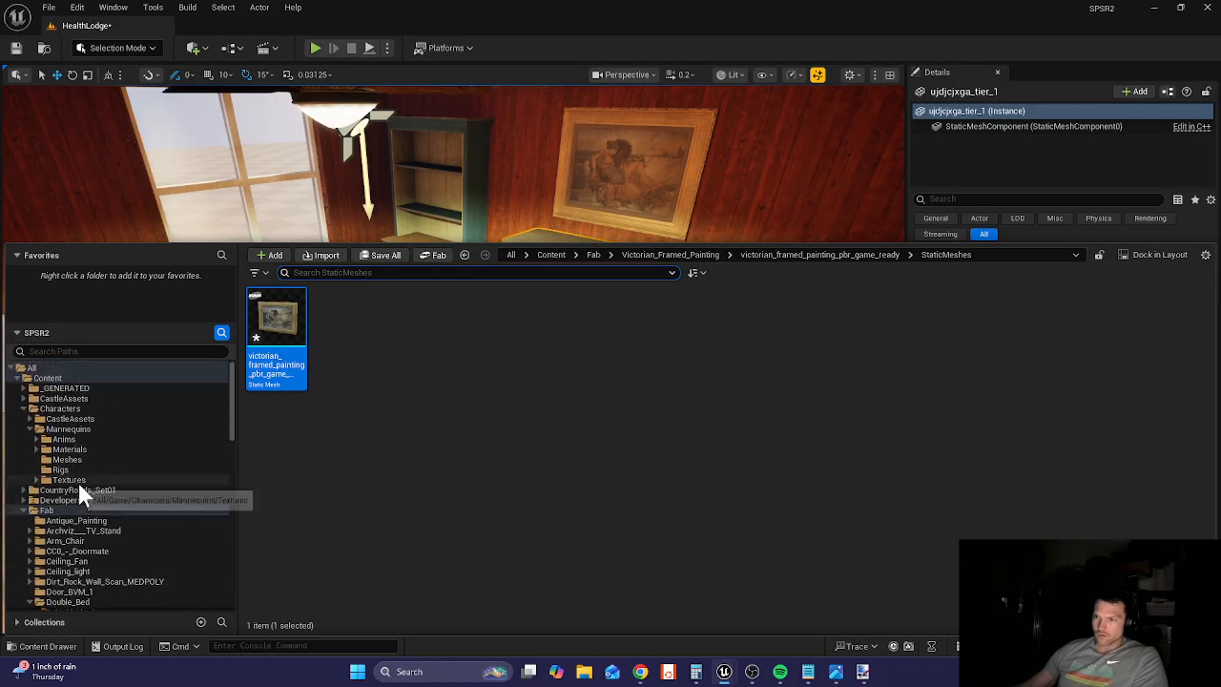
left_click(42, 368)
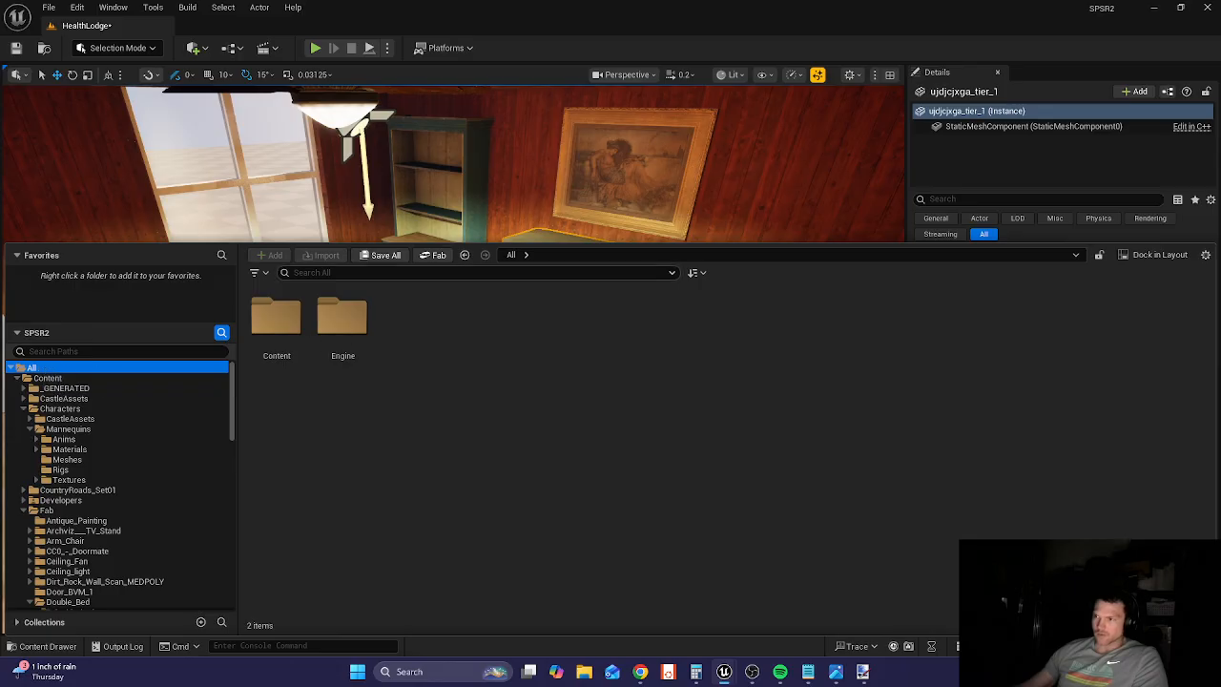
type("rug")
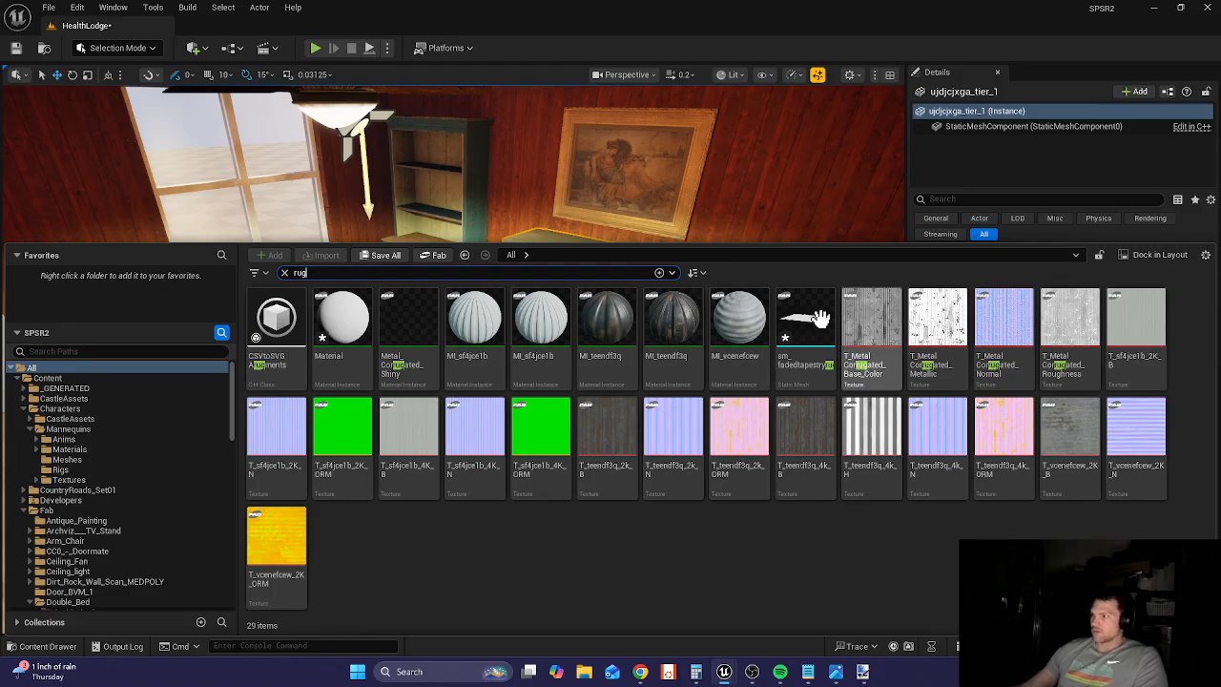
mouse_move(813, 317)
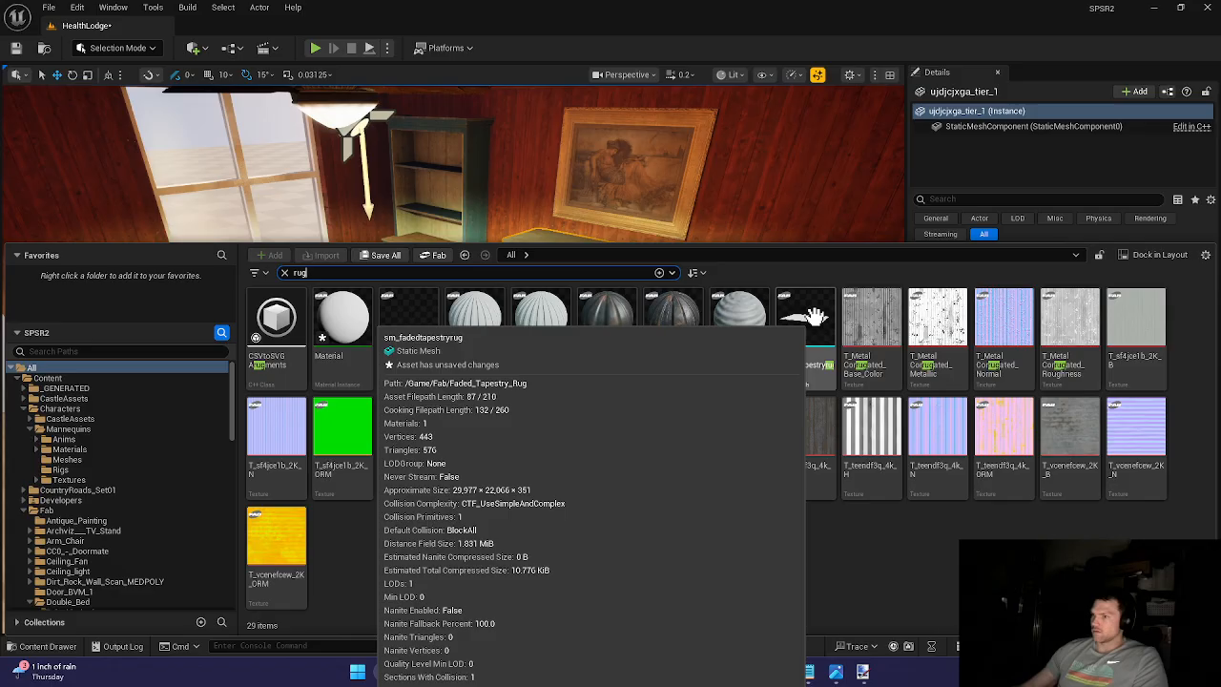
- Try the sm_fadedtapestryrug mesh in the living room and delete it again
left_click_drag(803, 323, 260, 490)
right_click_drag(354, 515, 400, 518)
key("Delete")
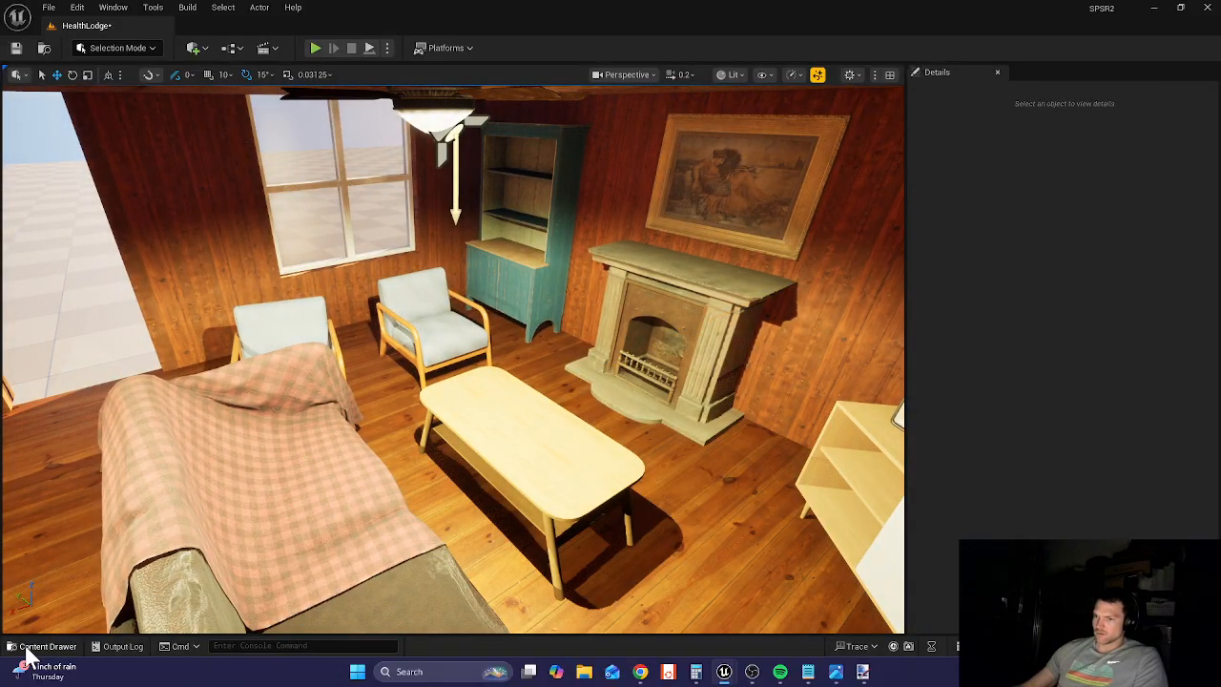
- Check the project's asset folders and the Fab listing of the sm_fadedtapestryrug mesh, and close the listing
left_click(38, 646)
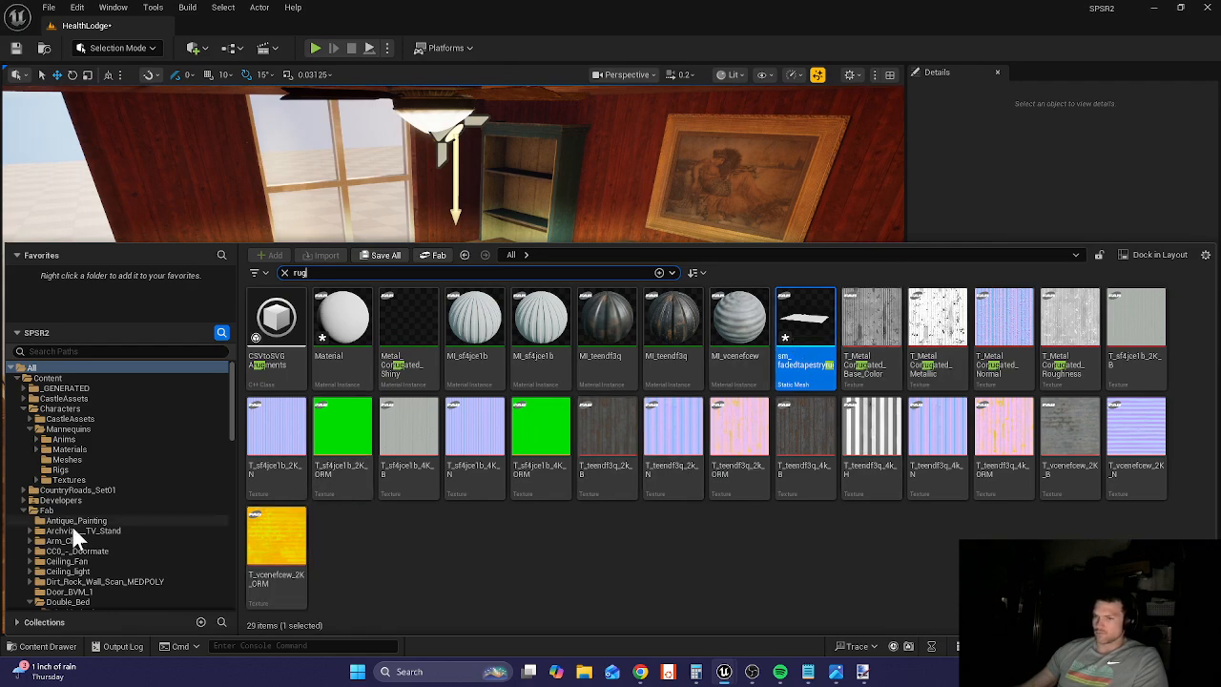
scroll(69, 522, "down", 6)
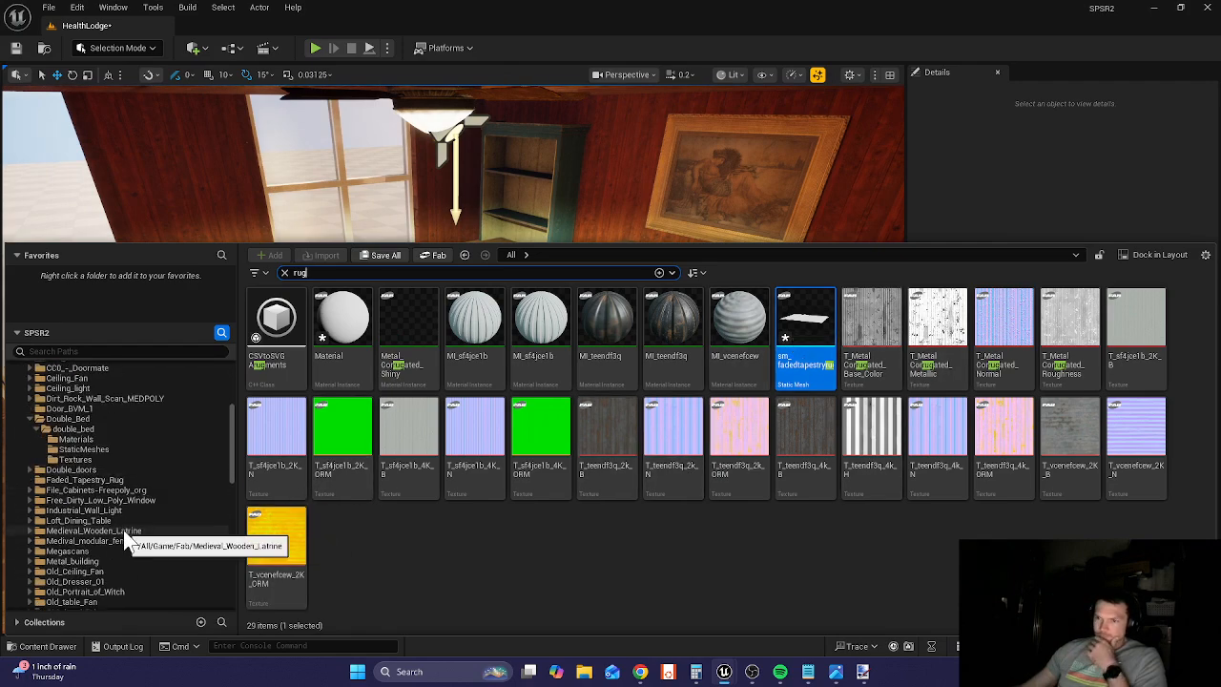
scroll(124, 542, "down", 1)
scroll(106, 507, "down", 4)
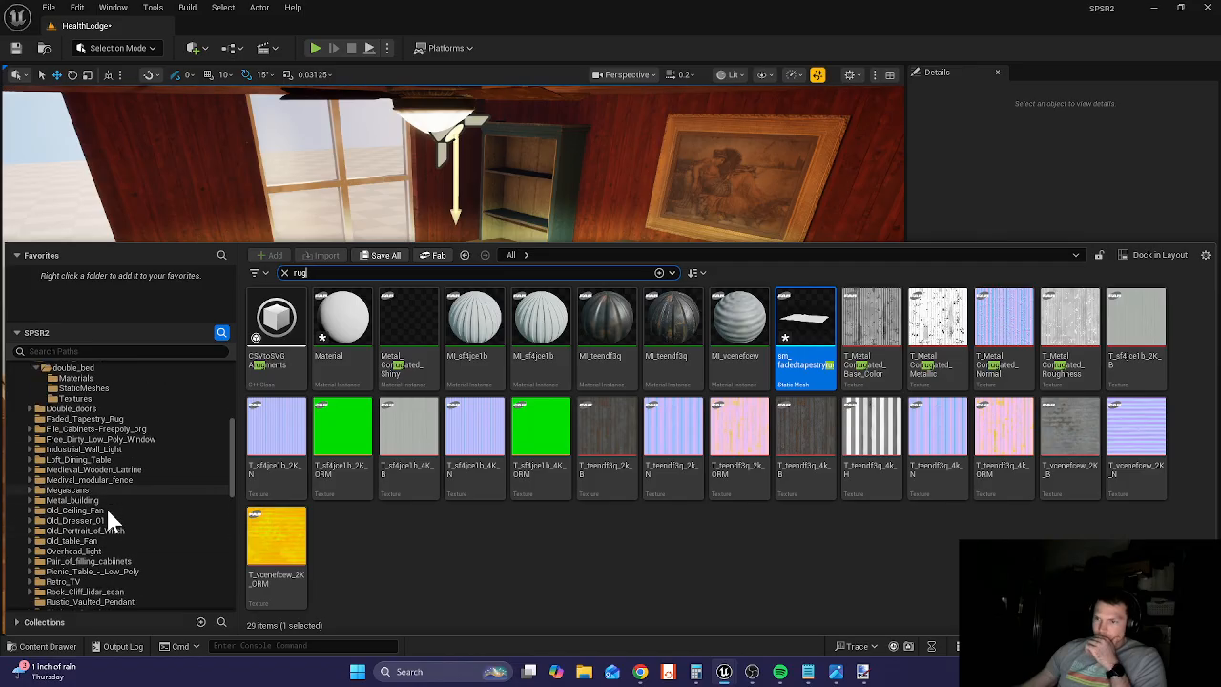
scroll(108, 516, "down", 5)
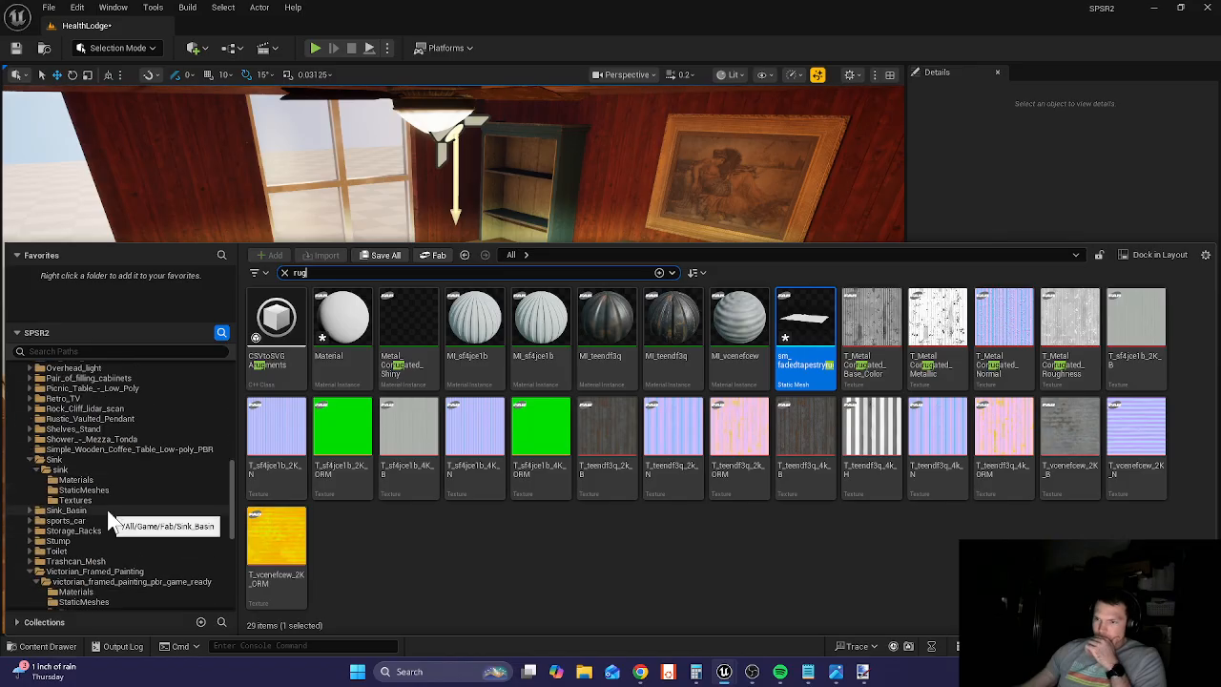
scroll(107, 551, "down", 2)
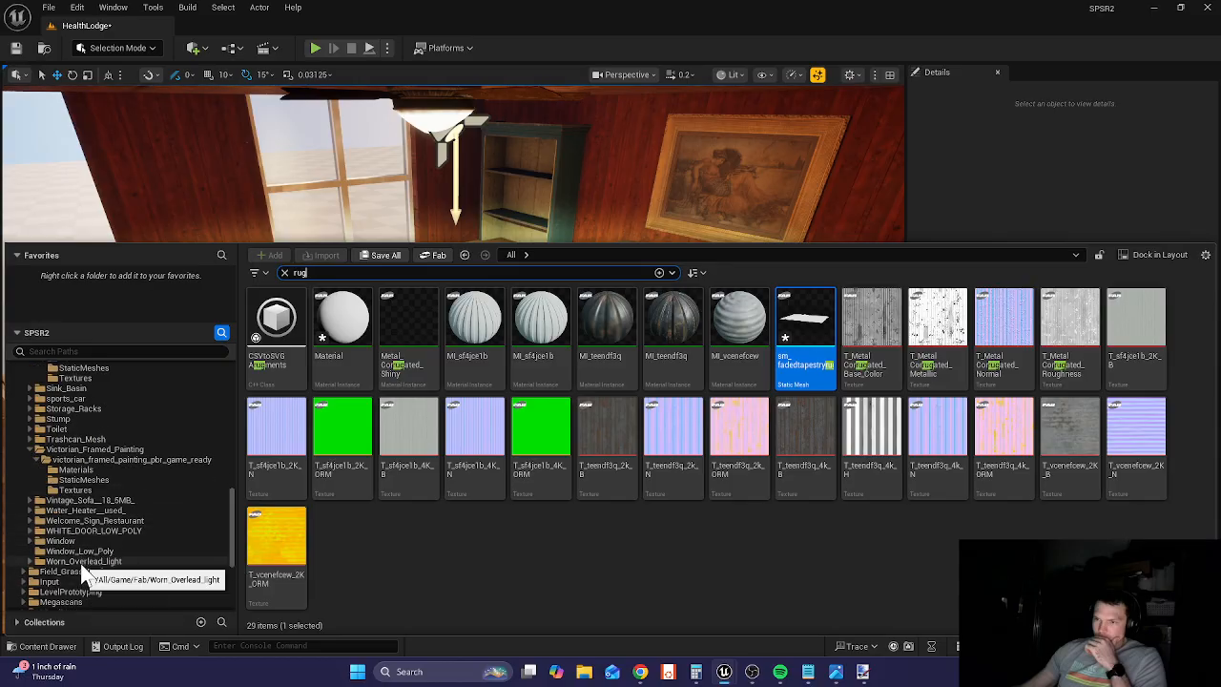
right_click(798, 315)
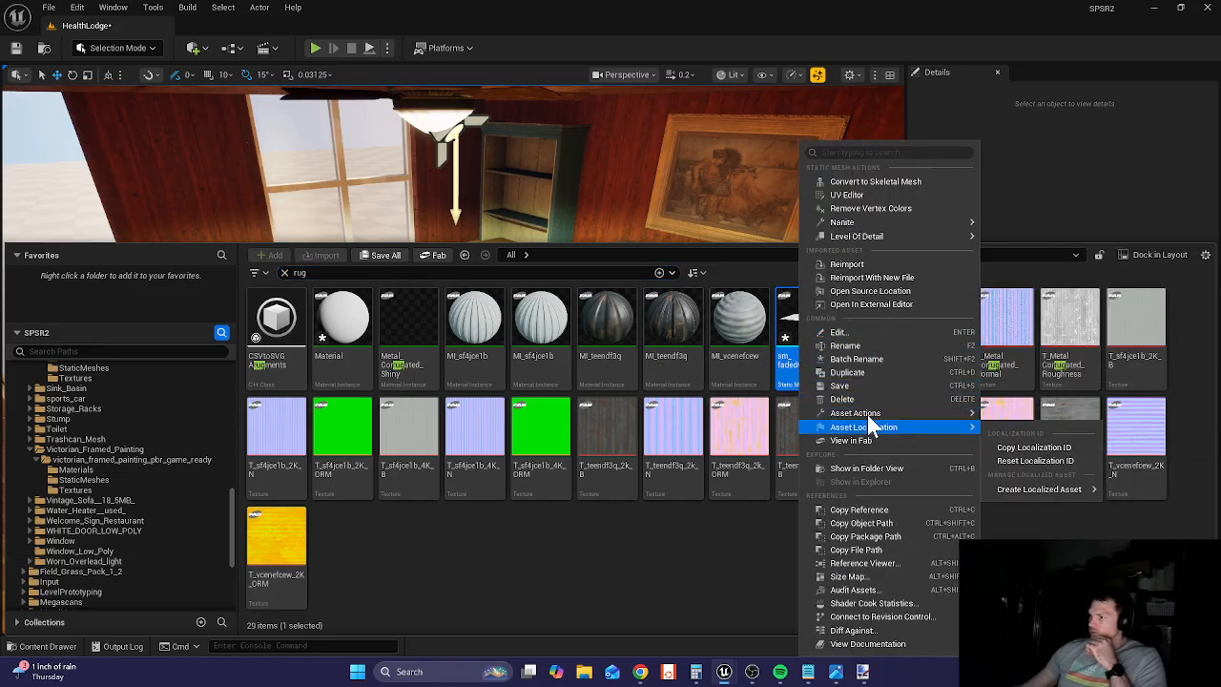
left_click(868, 441)
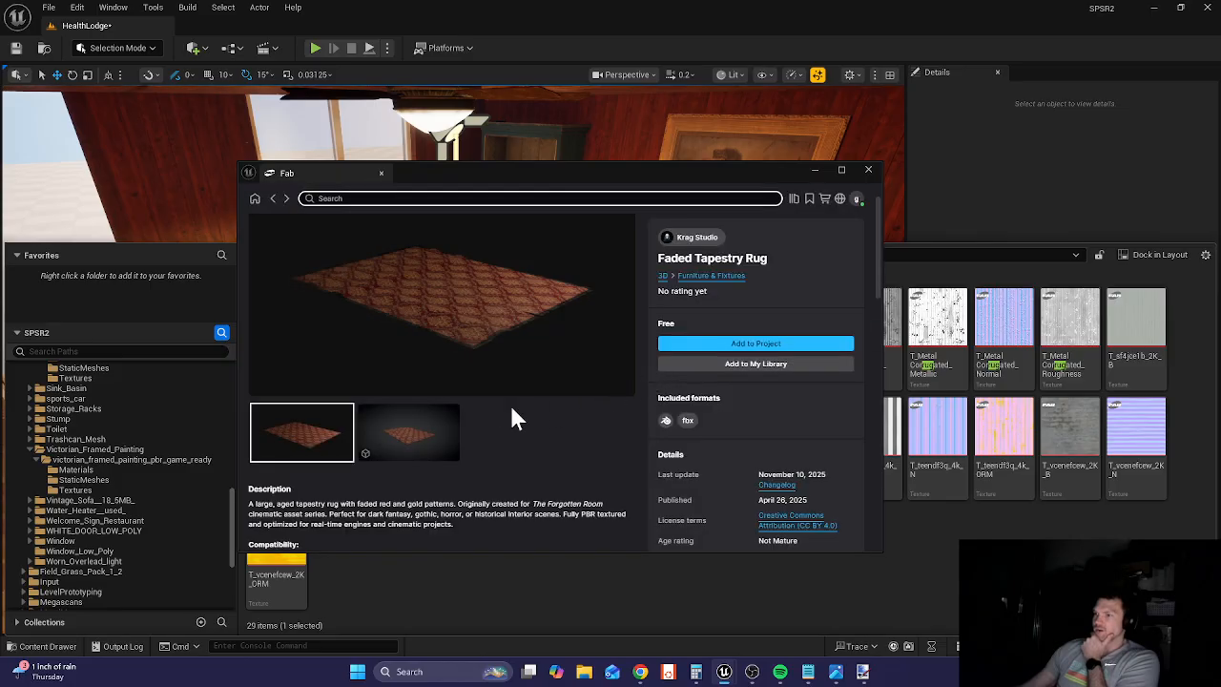
left_click(868, 170)
mouse_move(815, 312)
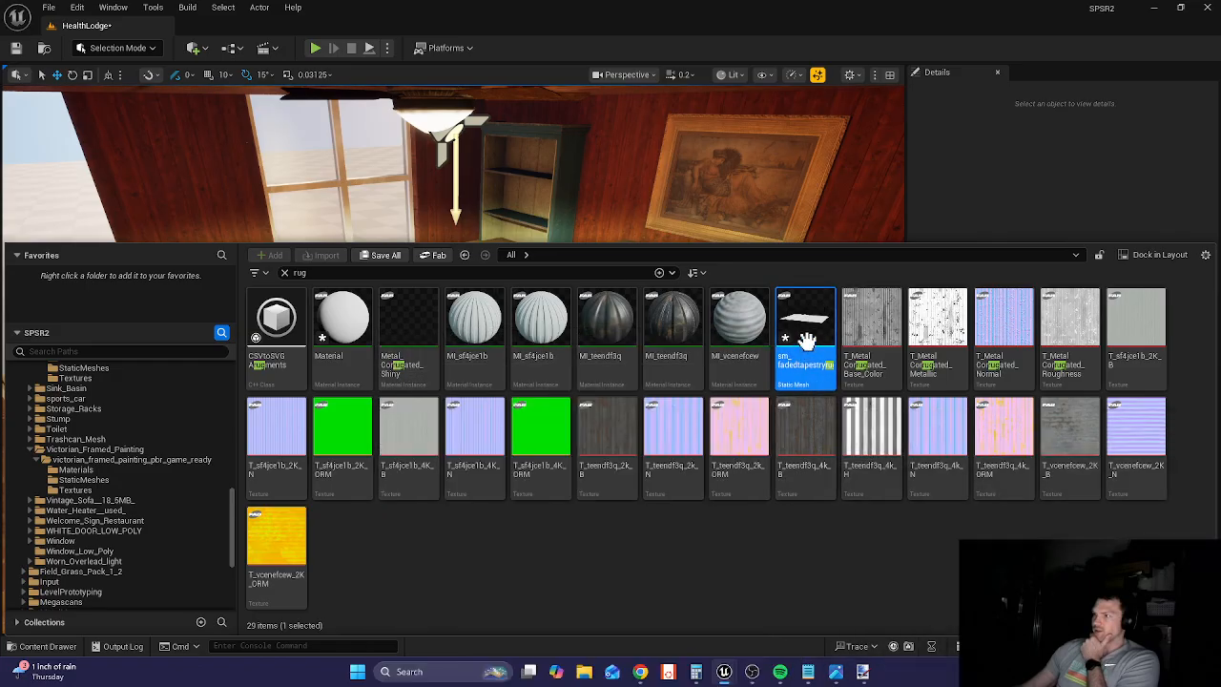
mouse_move(809, 351)
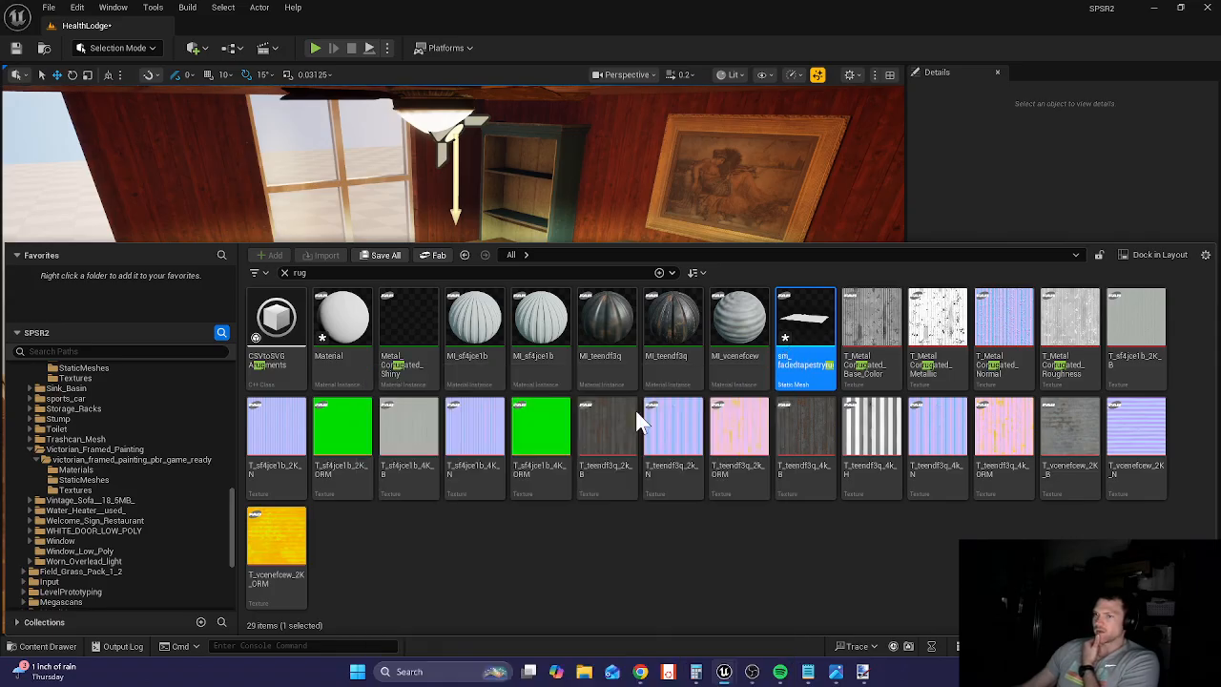
- Place the sm_fadedtapestryrug mesh from the Faded_Tapestry_Rug folder in the living room beside the coffee table
scroll(84, 516, "up", 3)
scroll(81, 509, "up", 7)
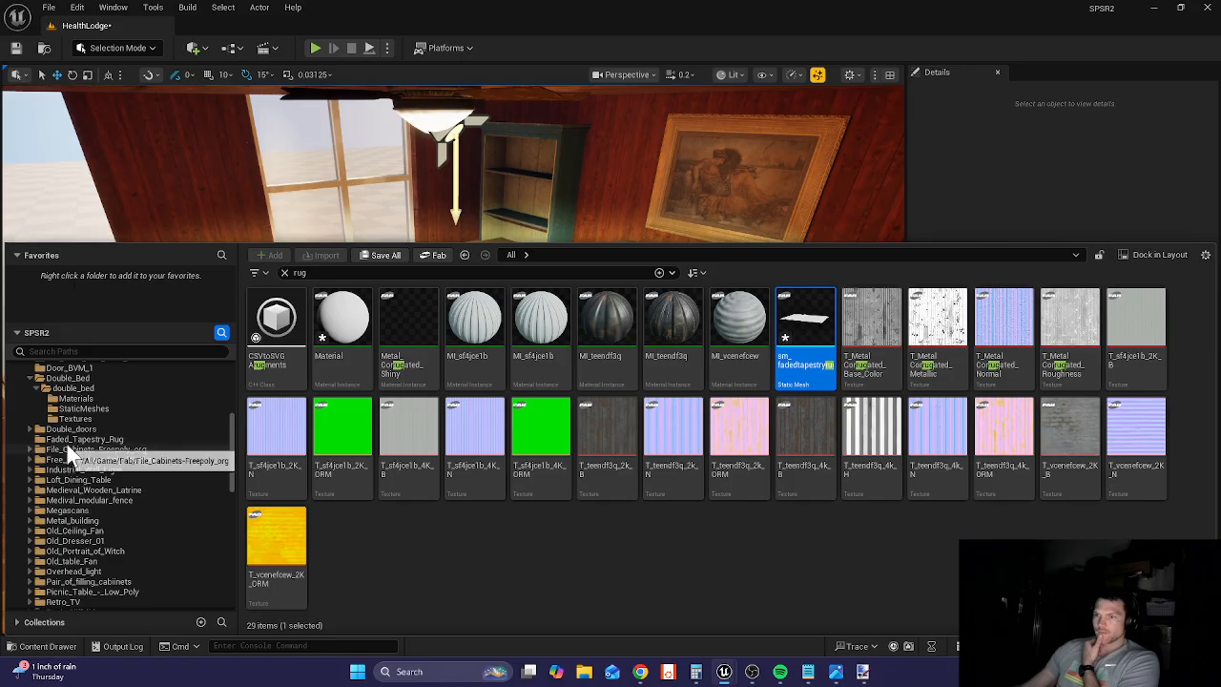
left_click(84, 438)
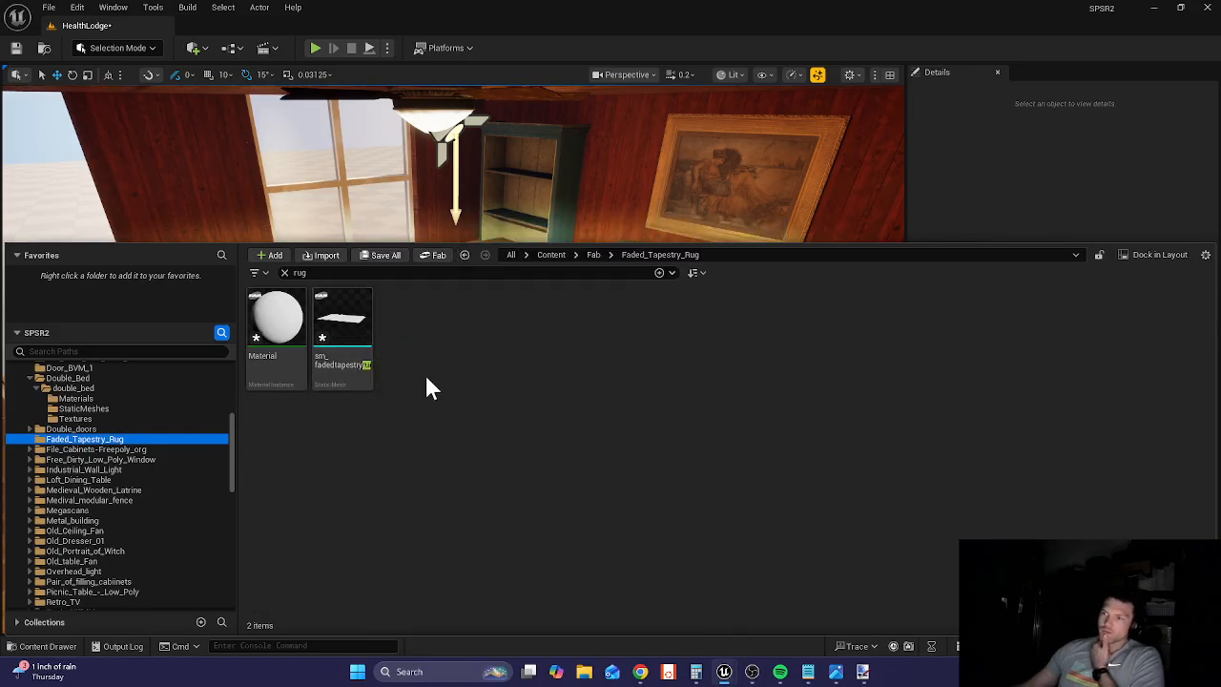
left_click_drag(340, 326, 263, 445)
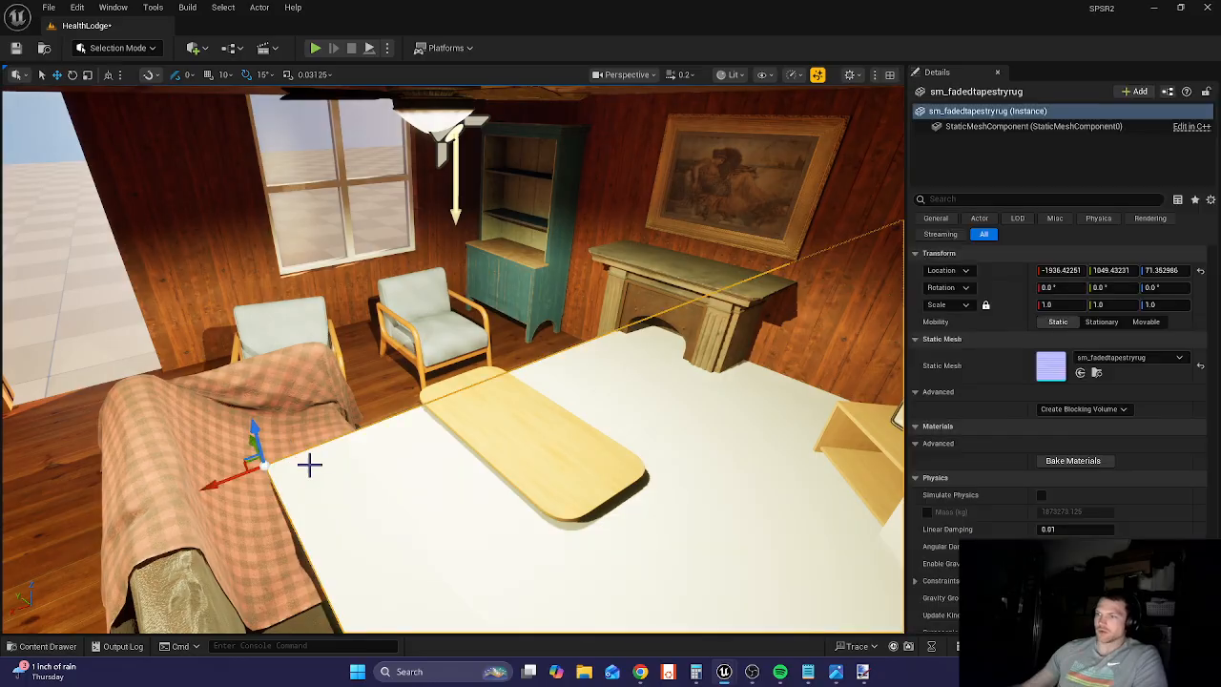
right_click_drag(308, 463, 443, 469)
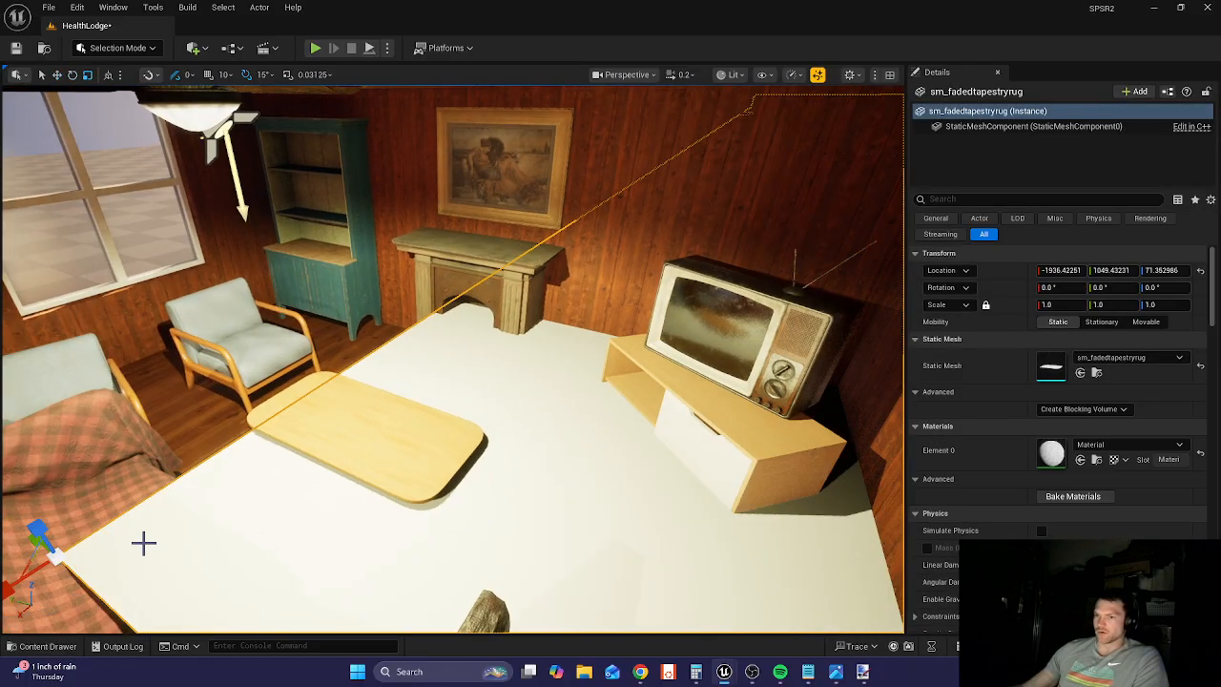
- Try to resize the rug uniformly with the scale handles and inspect its extent from outside the cabin
left_click_drag(51, 557, 57, 553)
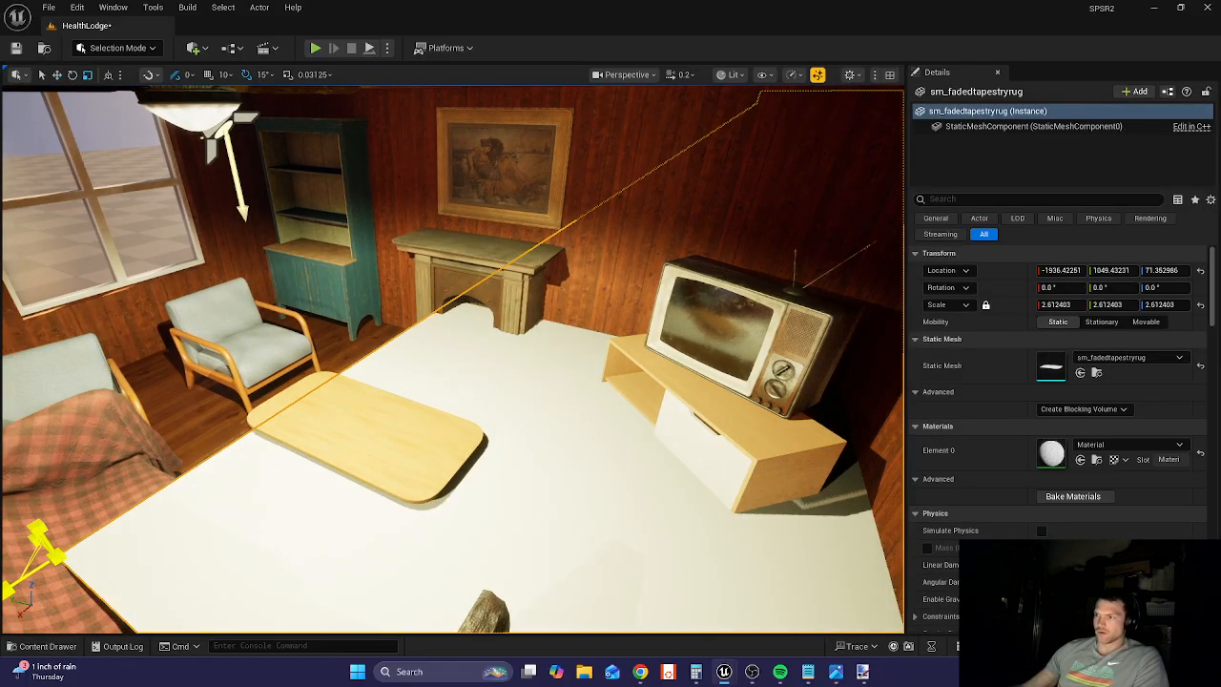
left_click_drag(176, 520, 204, 512)
key("s")
right_click_drag(204, 512, 10, 563)
key("a")
key("s")
right_click_drag(728, 474, 805, 419)
key("a")
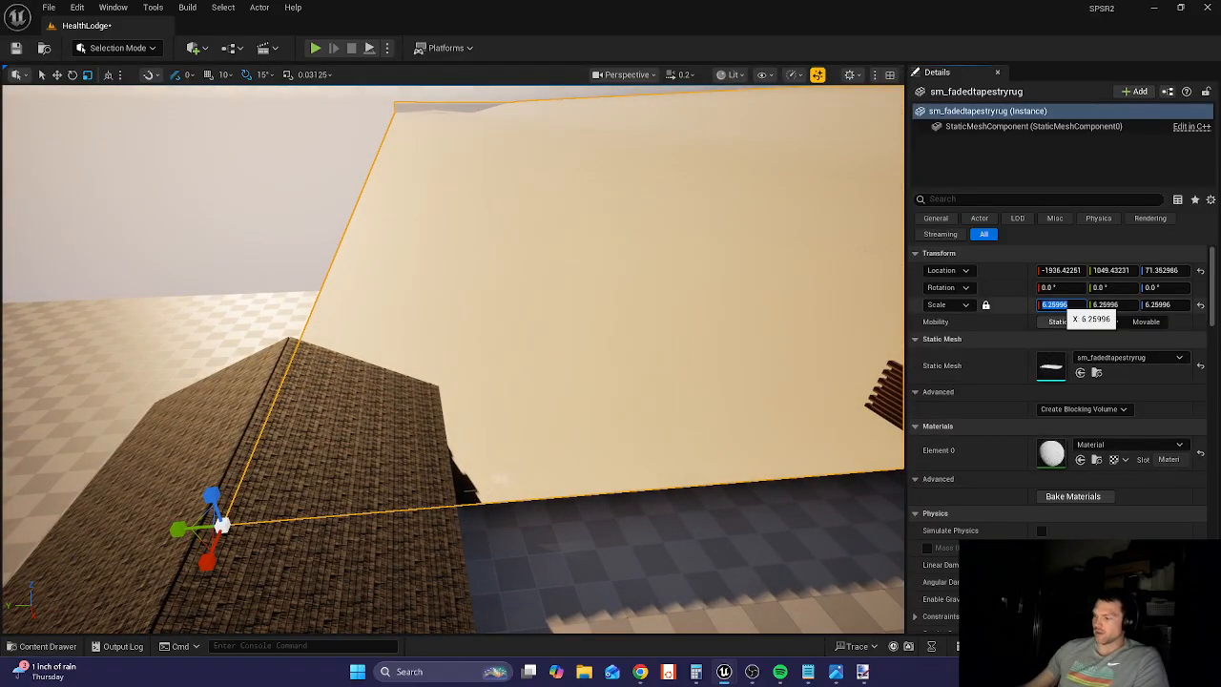
- Reduce the rug's uniform scale to 0.0075 so it fits inside the living room
type("0.5")
key("Return")
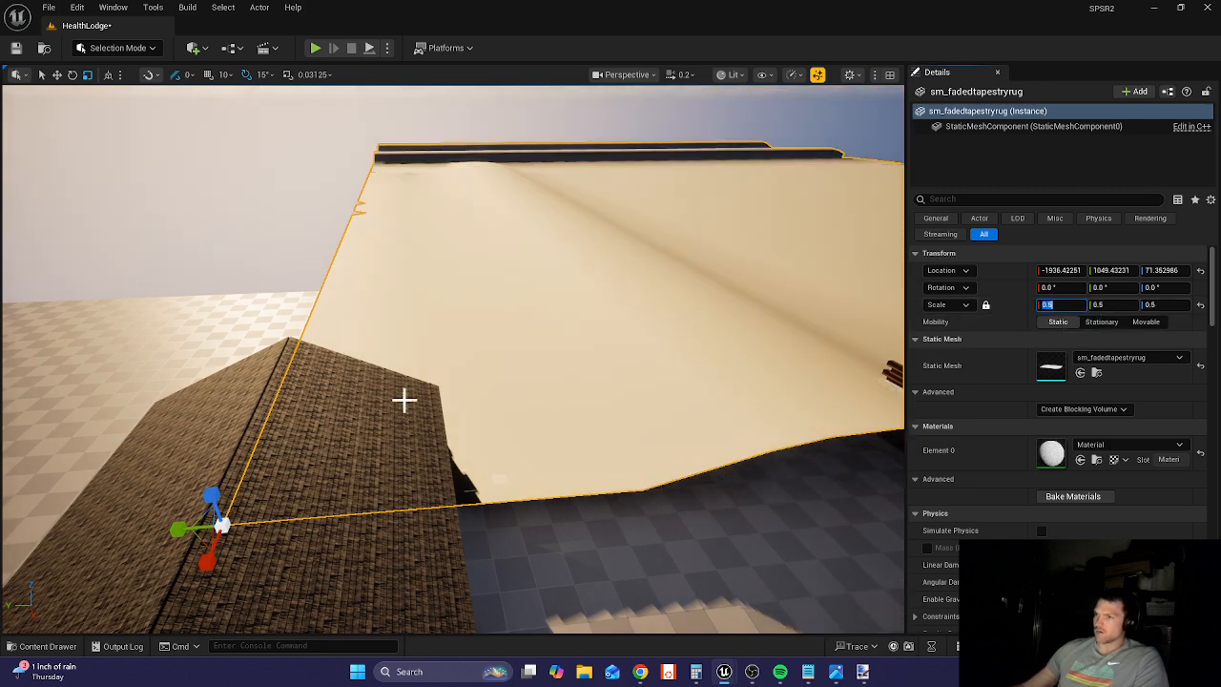
left_click_drag(1042, 305, 1011, 305)
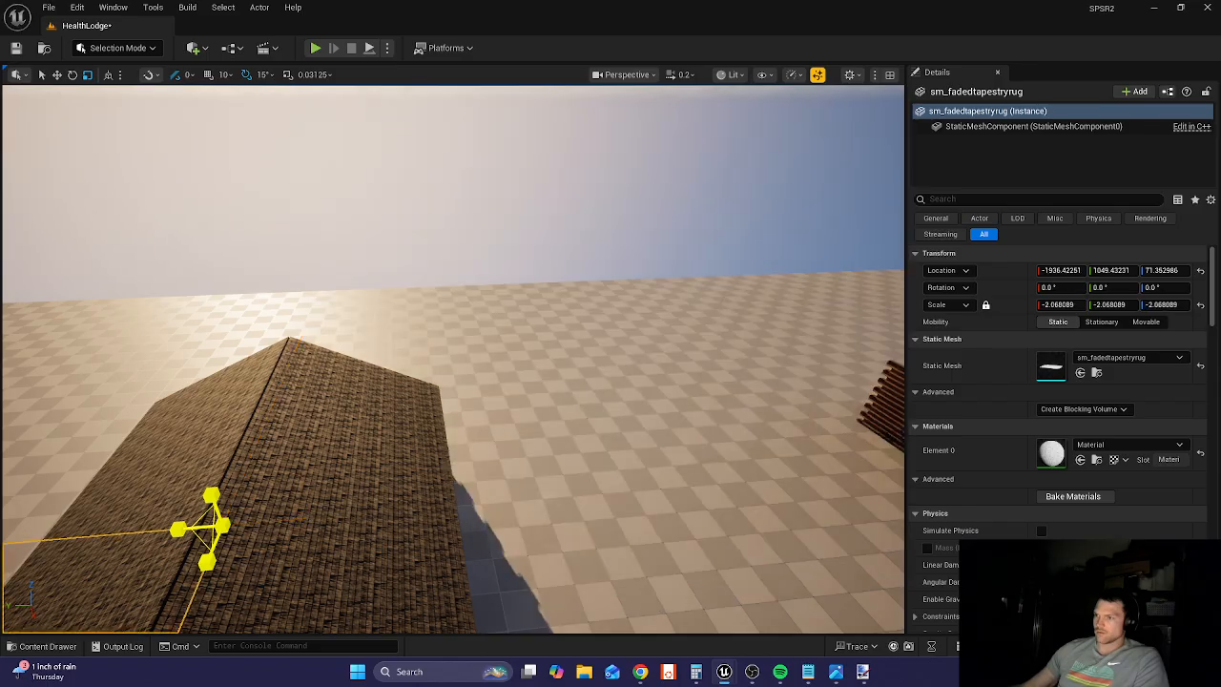
mouse_move(222, 526)
left_mouse_down()
mouse_move(303, 482)
mouse_move(234, 518)
left_mouse_up()
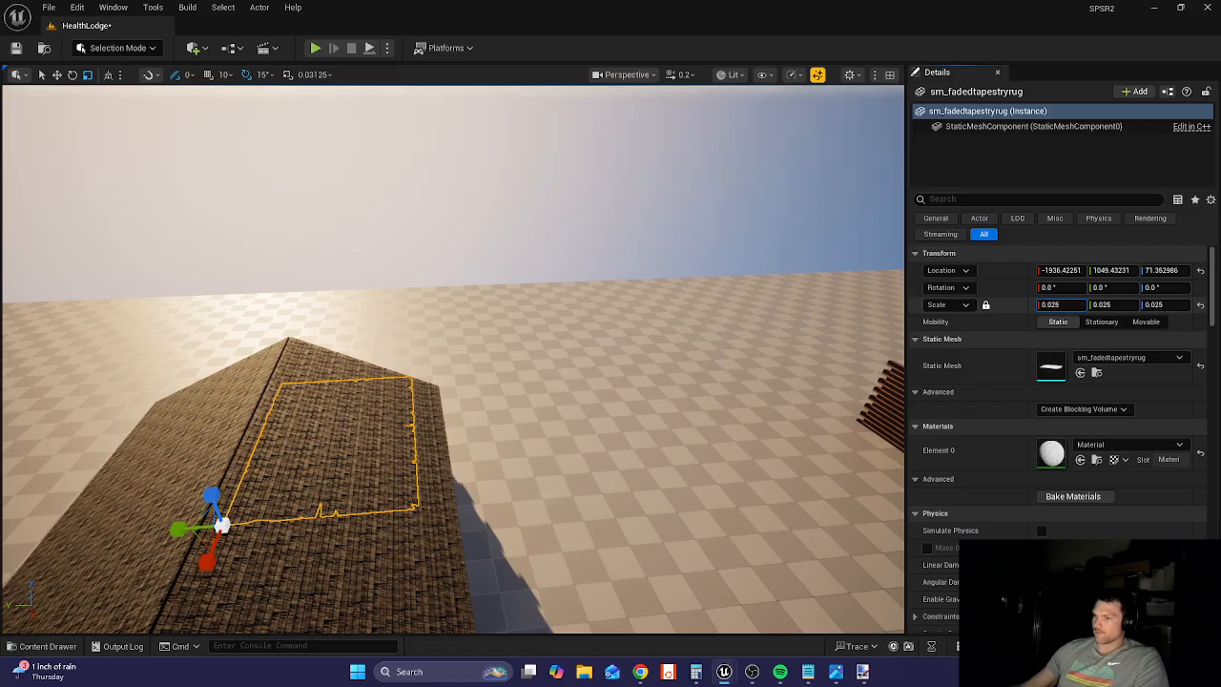
left_click_drag(1061, 305, 1052, 305)
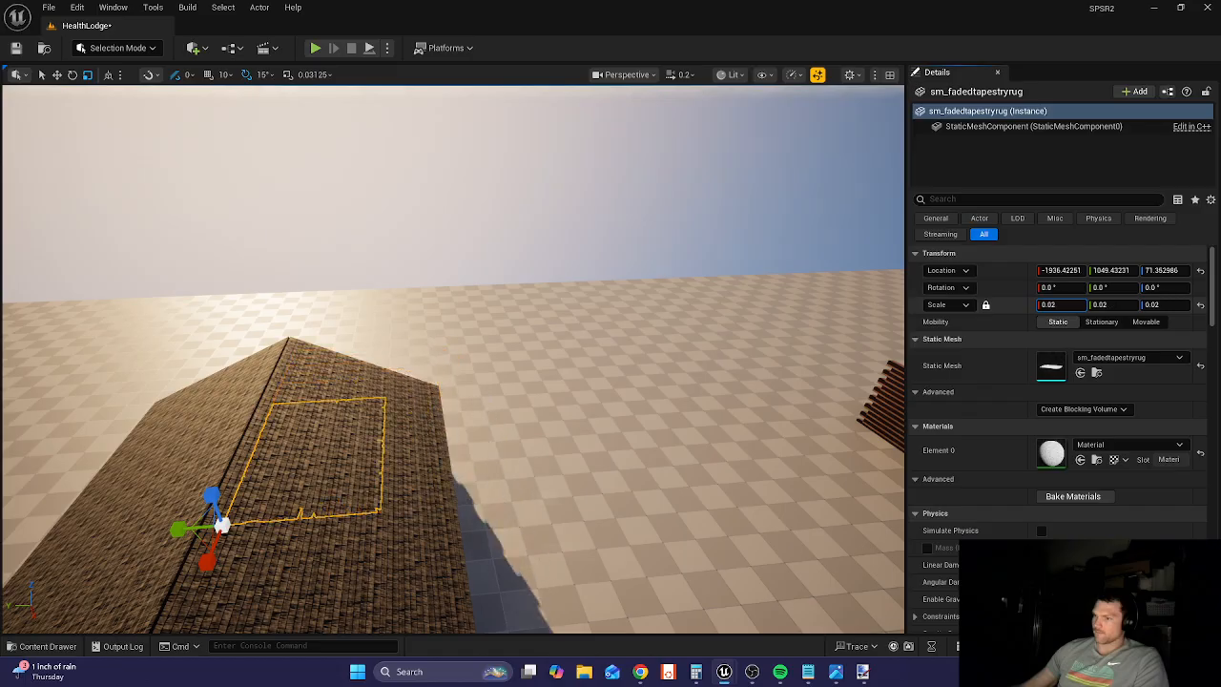
right_click_drag(430, 443, 332, 472)
key("w")
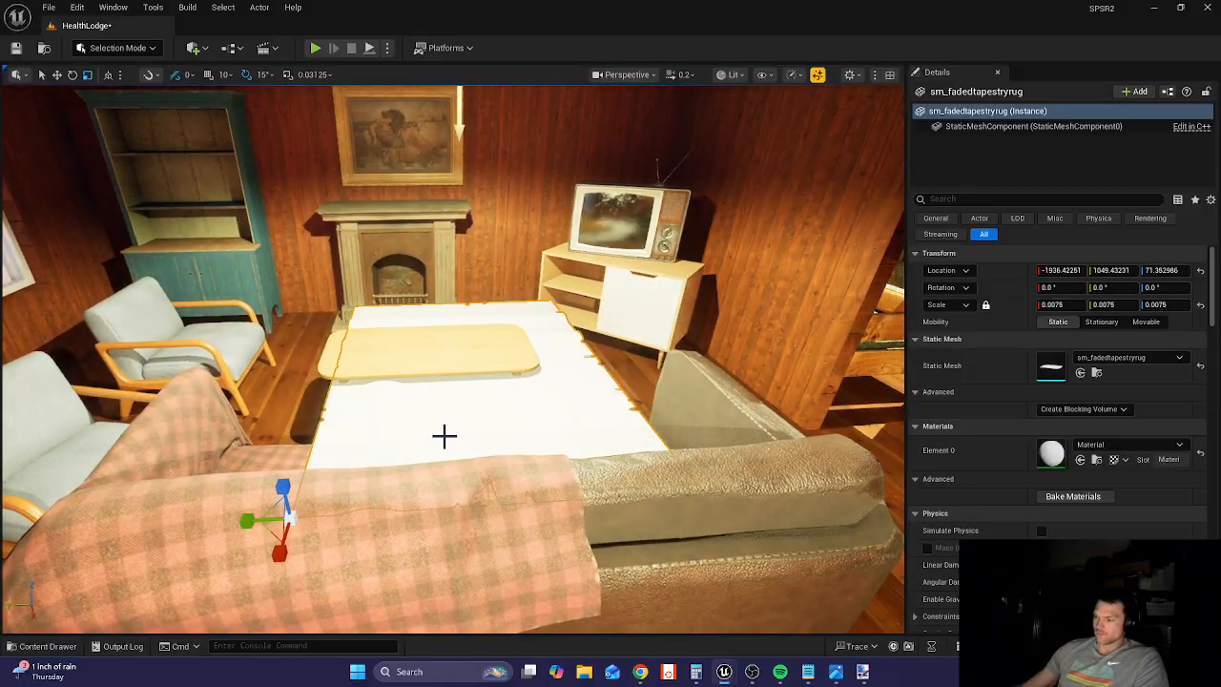
- Lower the rug onto the floor under the coffee table, at about Z 26.9
key("e")
key("w")
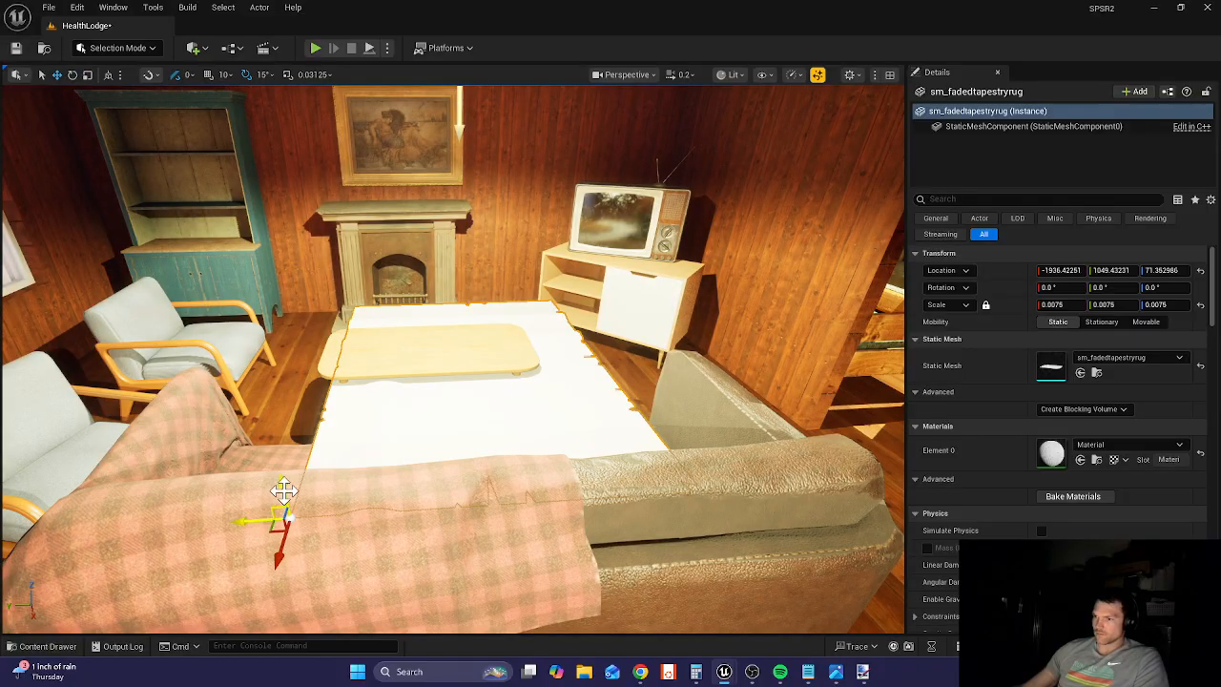
left_click_drag(283, 491, 242, 576)
left_click_drag(387, 539, 638, 487, "alt")
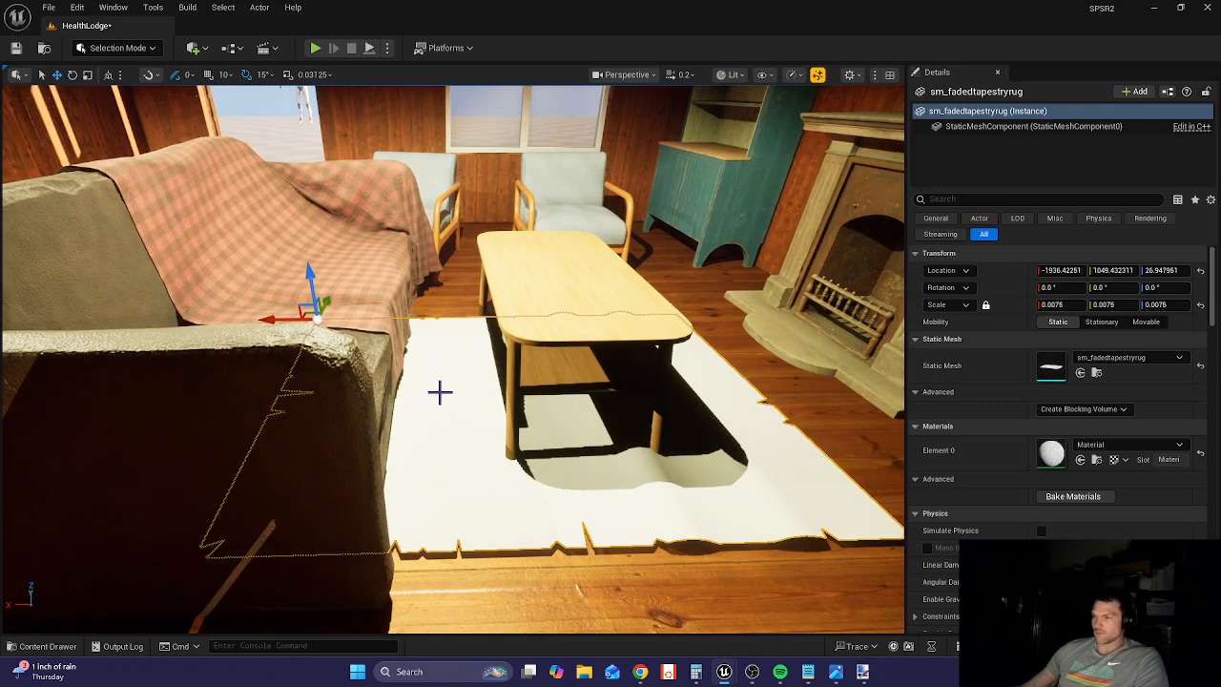
- Delete the faded tapestry rug from the living room and return to its asset folder
key("Delete")
left_click(56, 646)
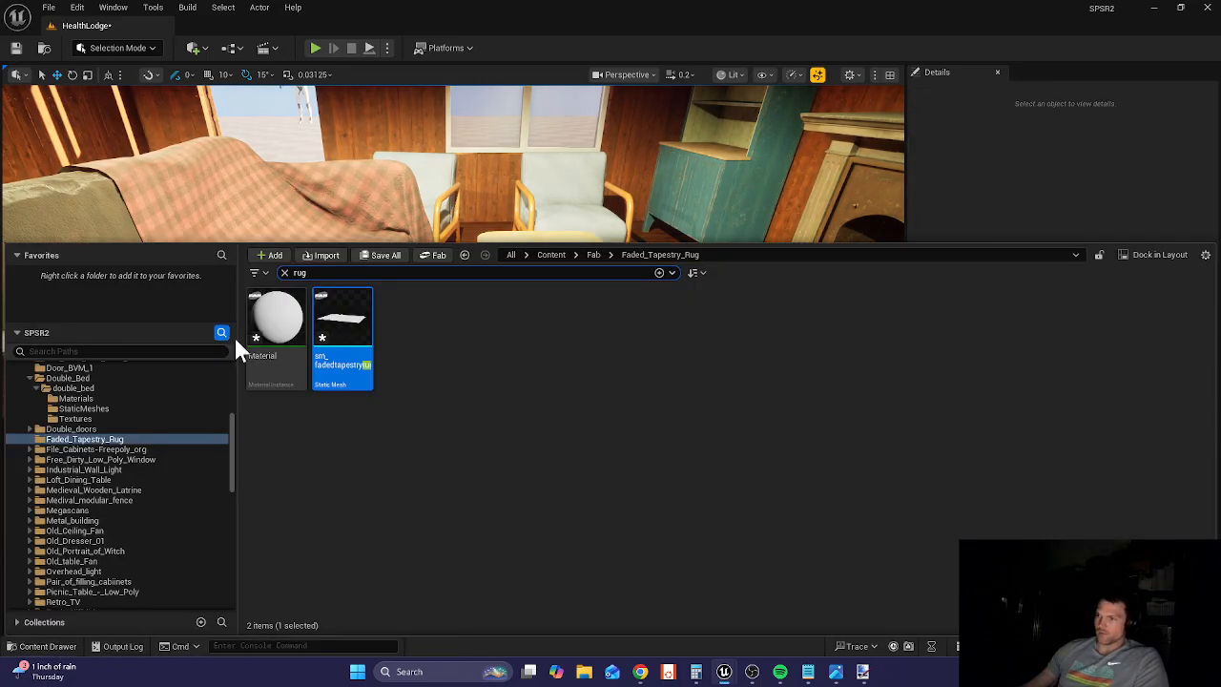
- Search Fab for "rug" and limit the results to free products only
left_click(437, 255)
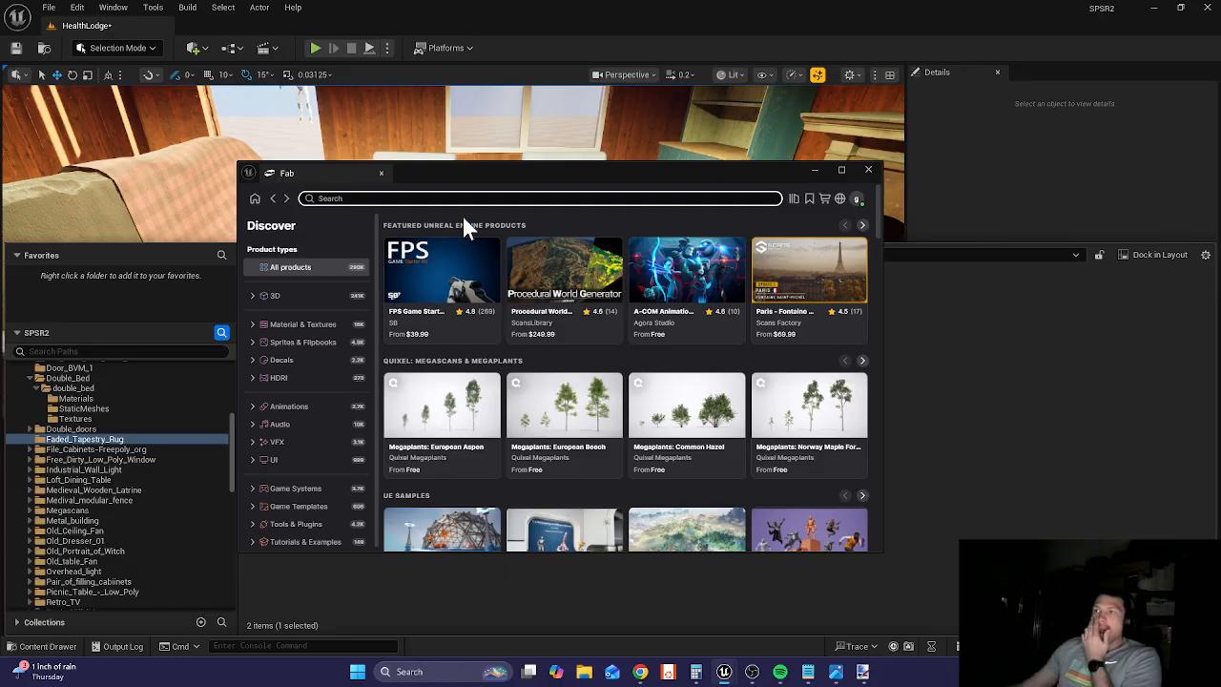
left_click(429, 198)
type("r")
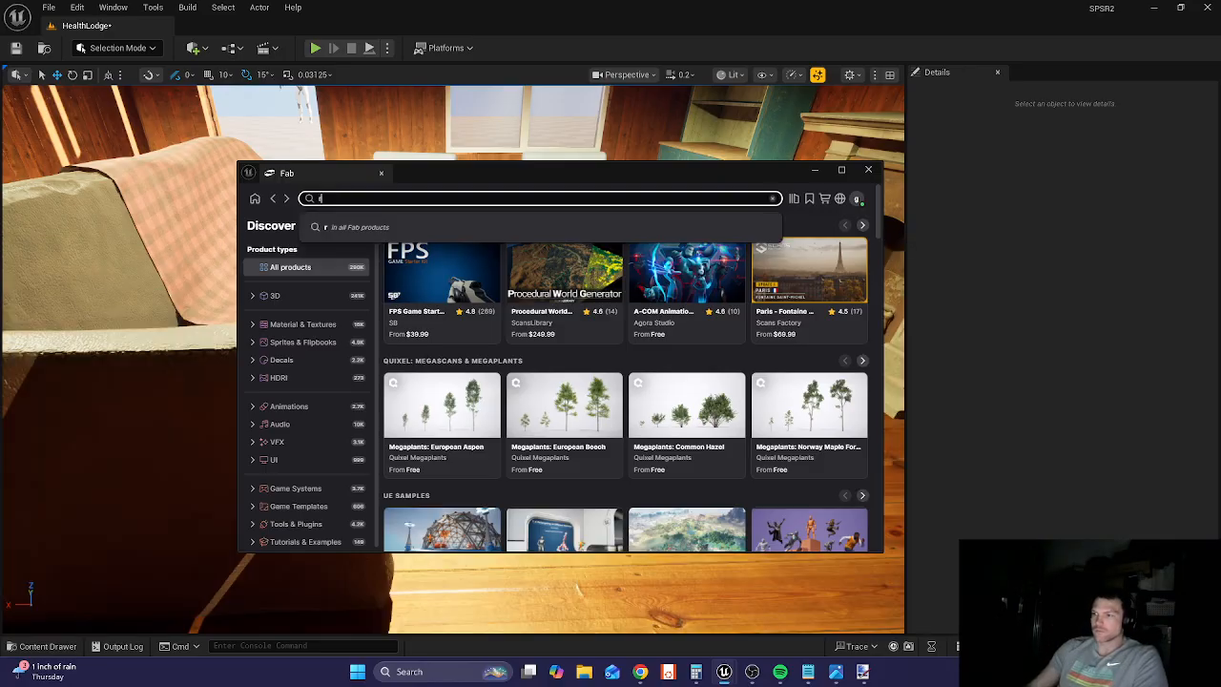
type("ug")
key("Return")
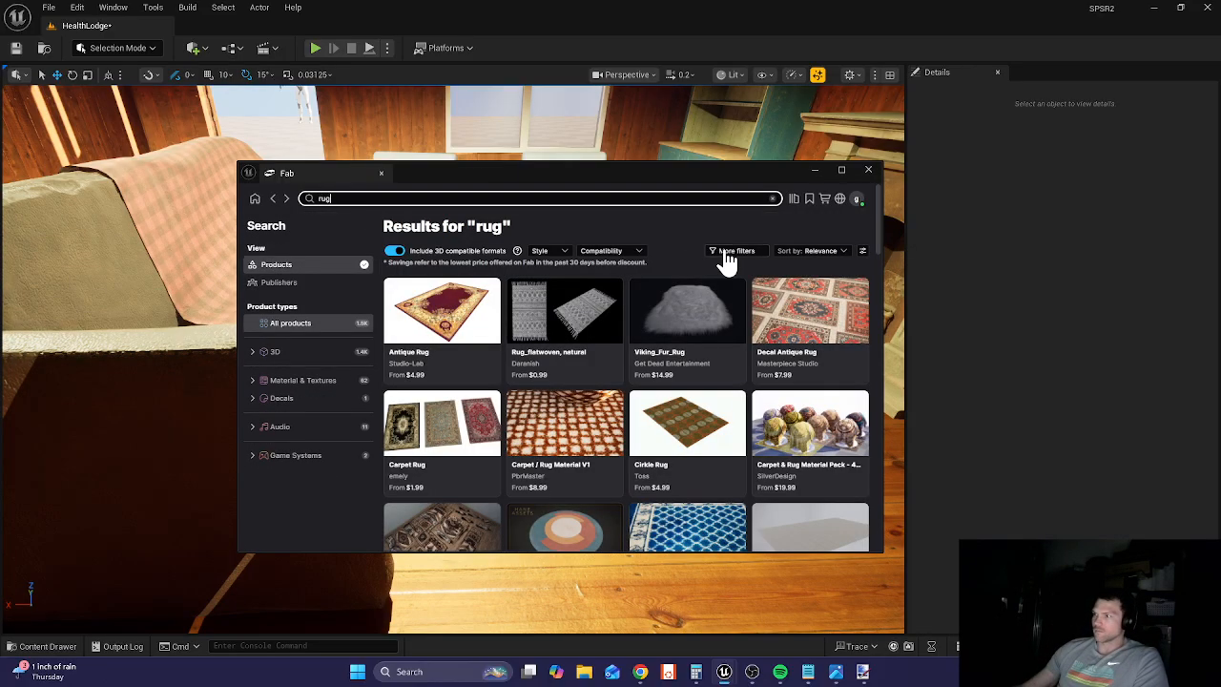
left_click(729, 250)
left_click(671, 355)
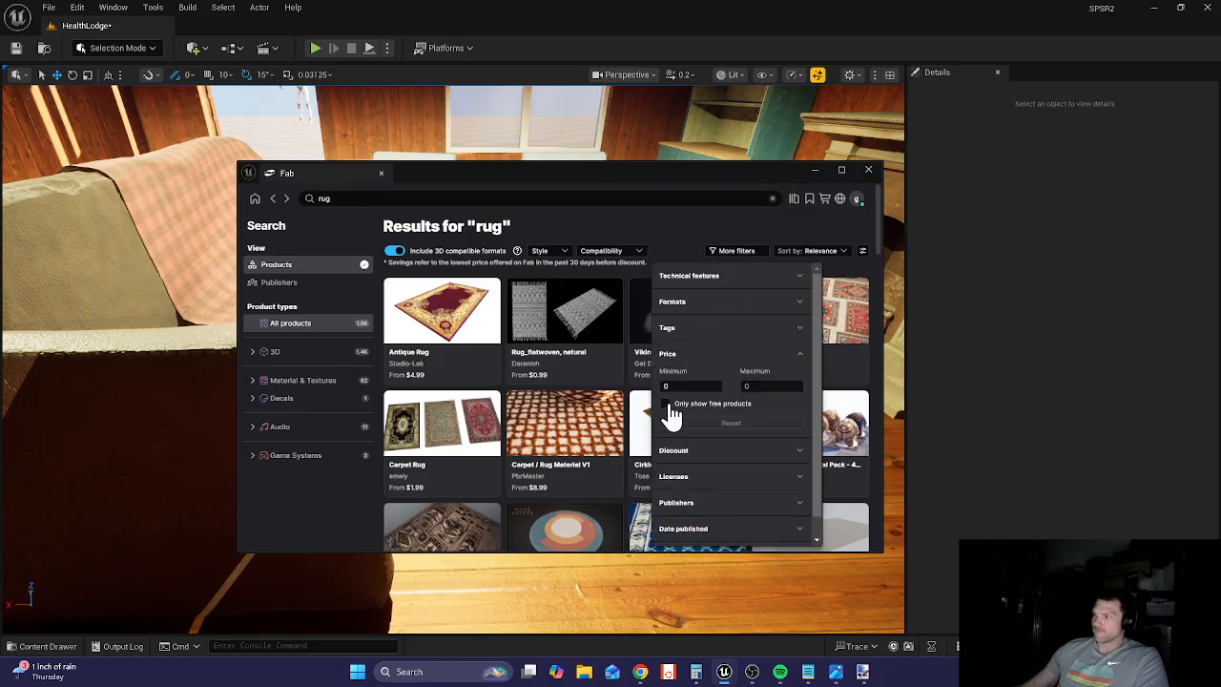
left_click(668, 404)
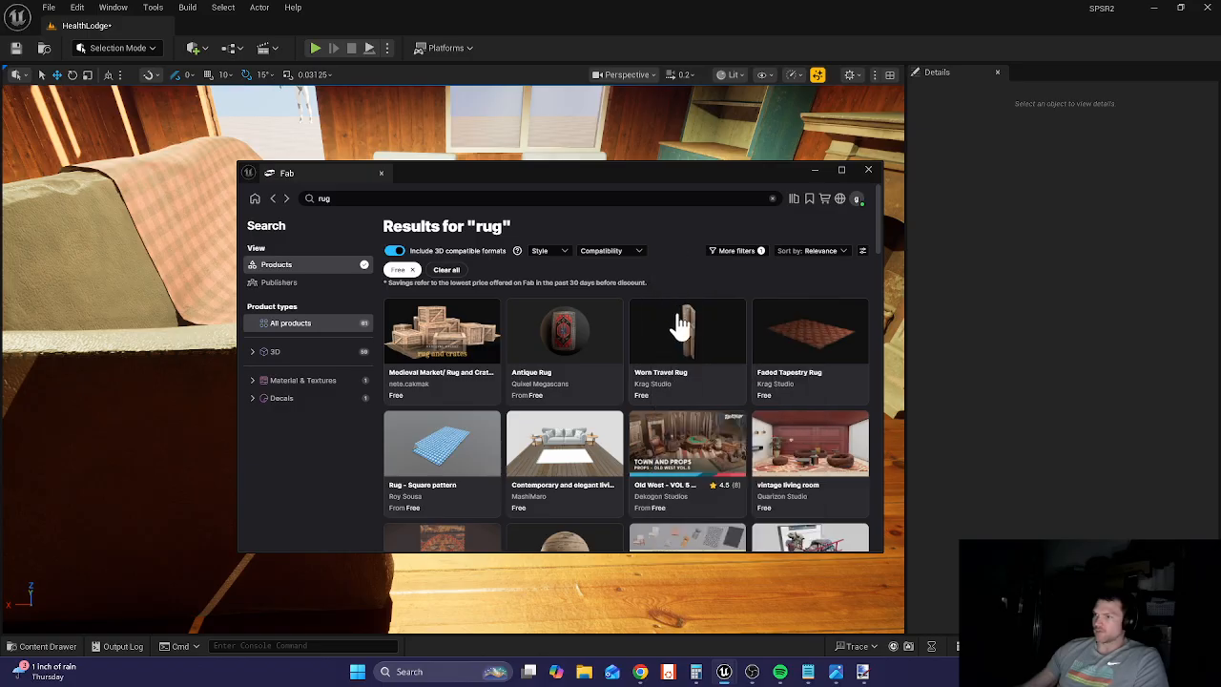
- Preview the Quixel Megascans Antique Rug among the free results and add it to the project in High quality
scroll(665, 348, "down", 5)
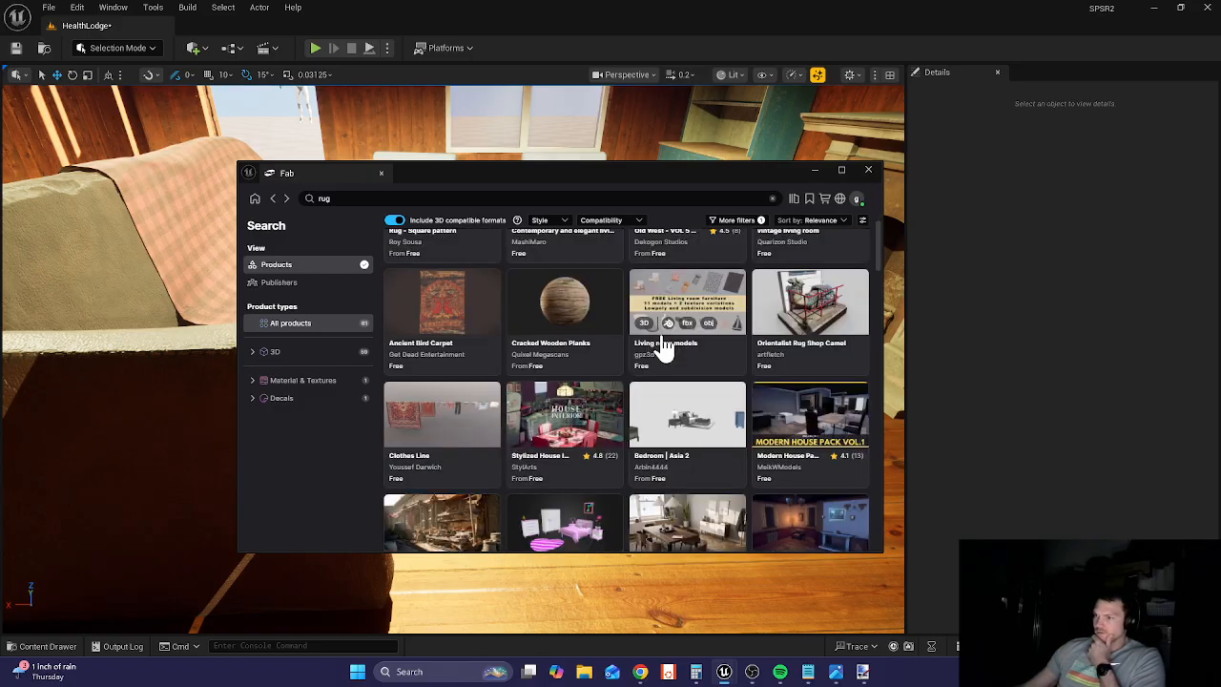
scroll(664, 349, "down", 8)
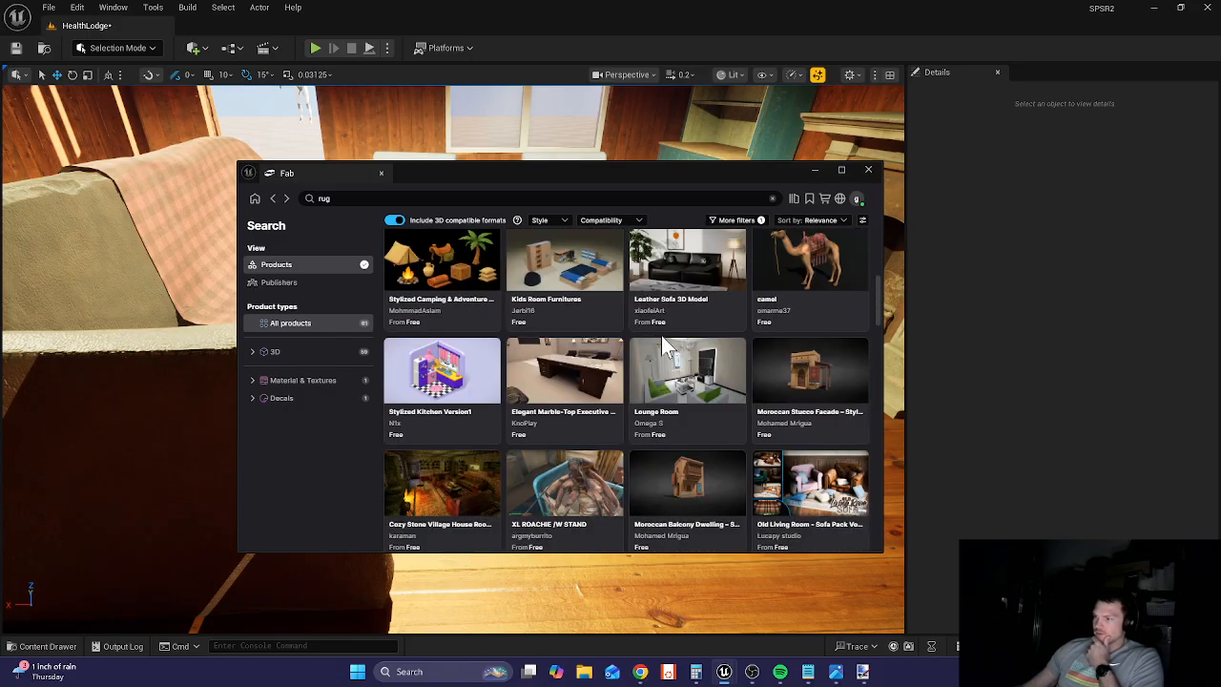
scroll(665, 347, "down", 1)
scroll(665, 348, "up", 15)
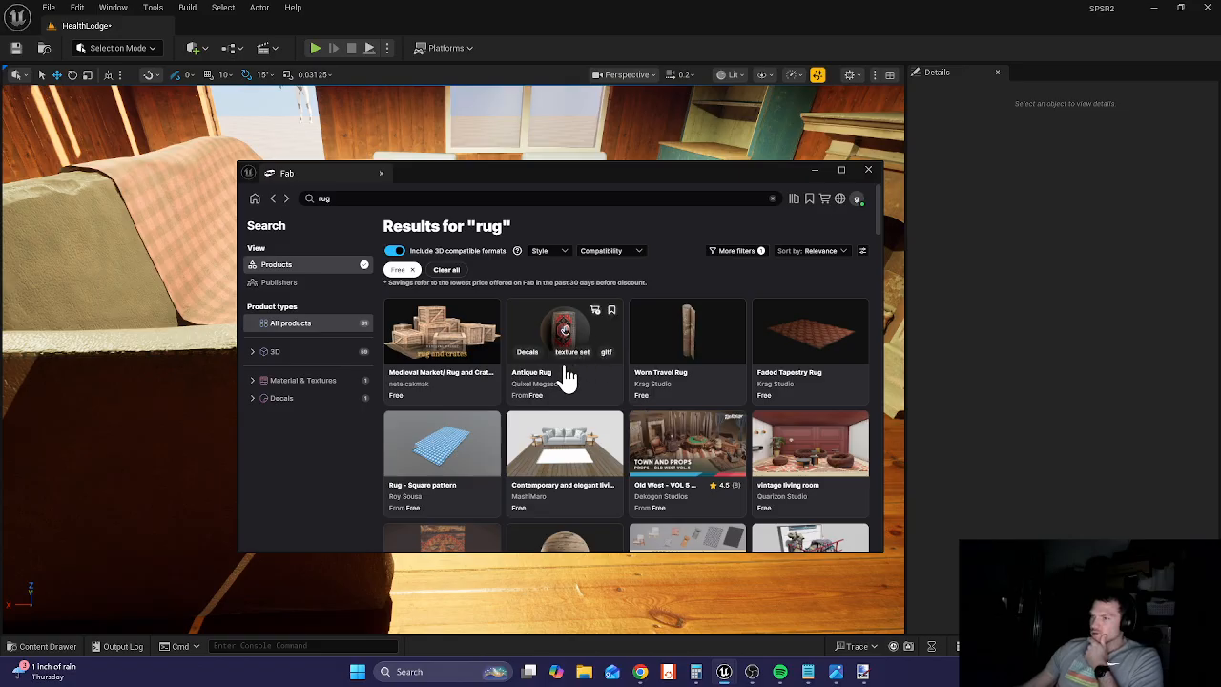
left_click(545, 332)
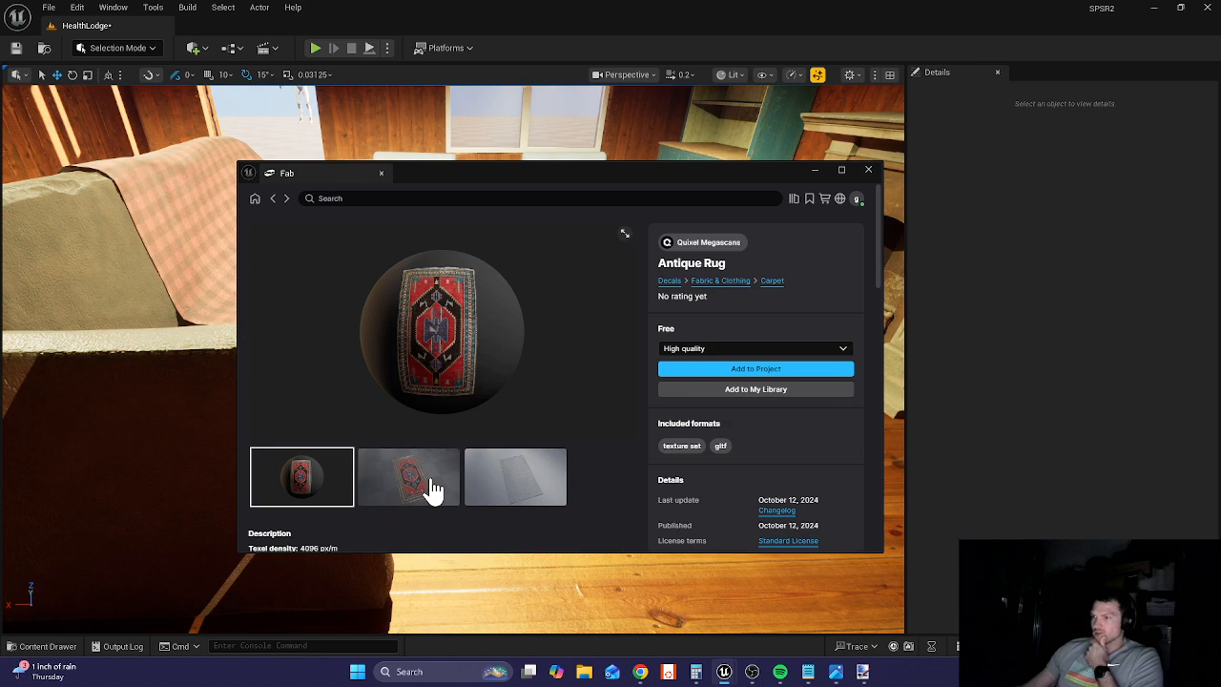
left_click(418, 486)
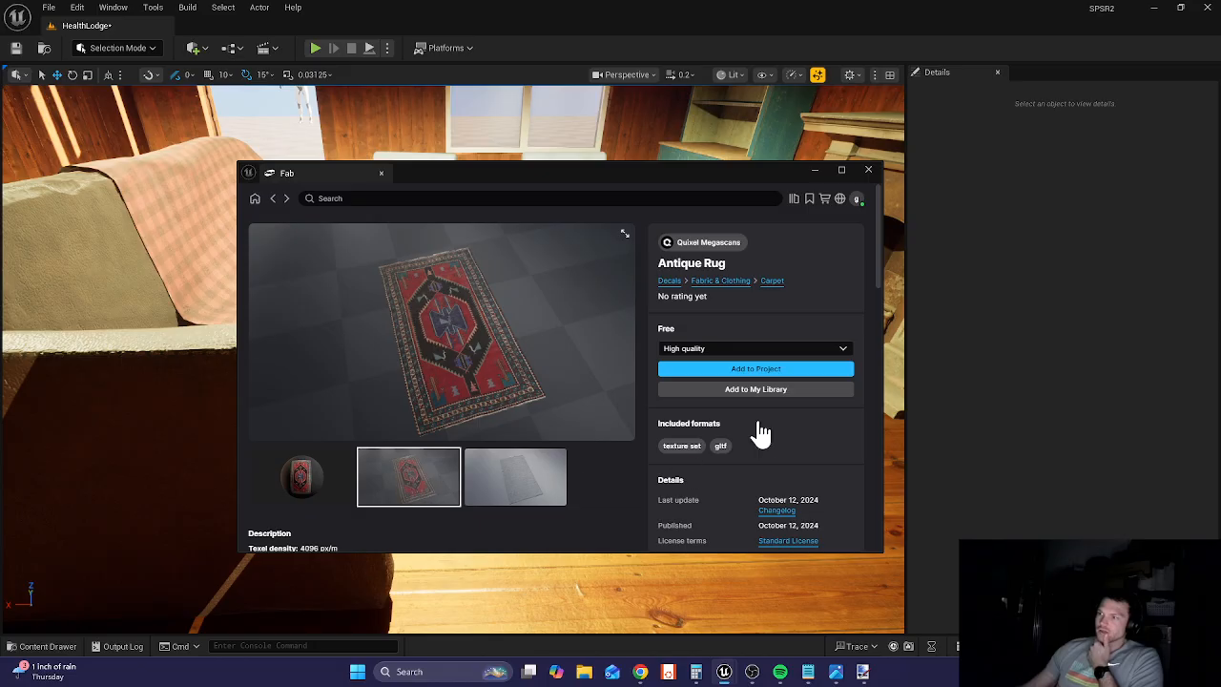
left_click(716, 380)
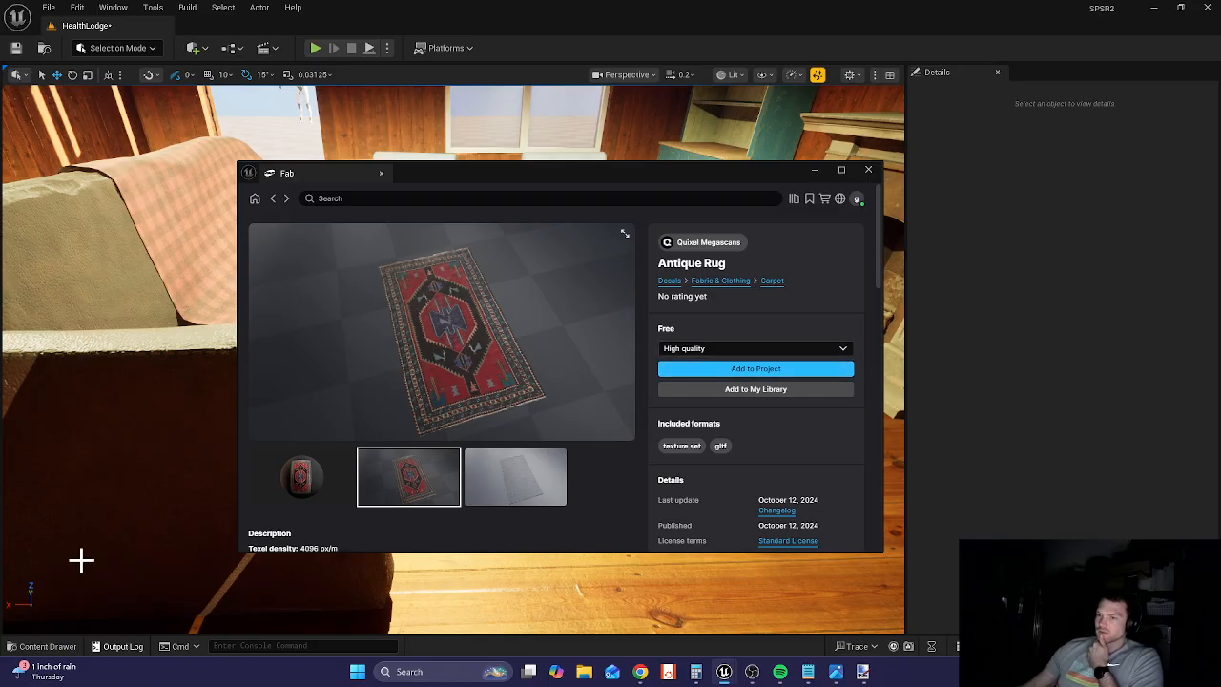
left_click(811, 169)
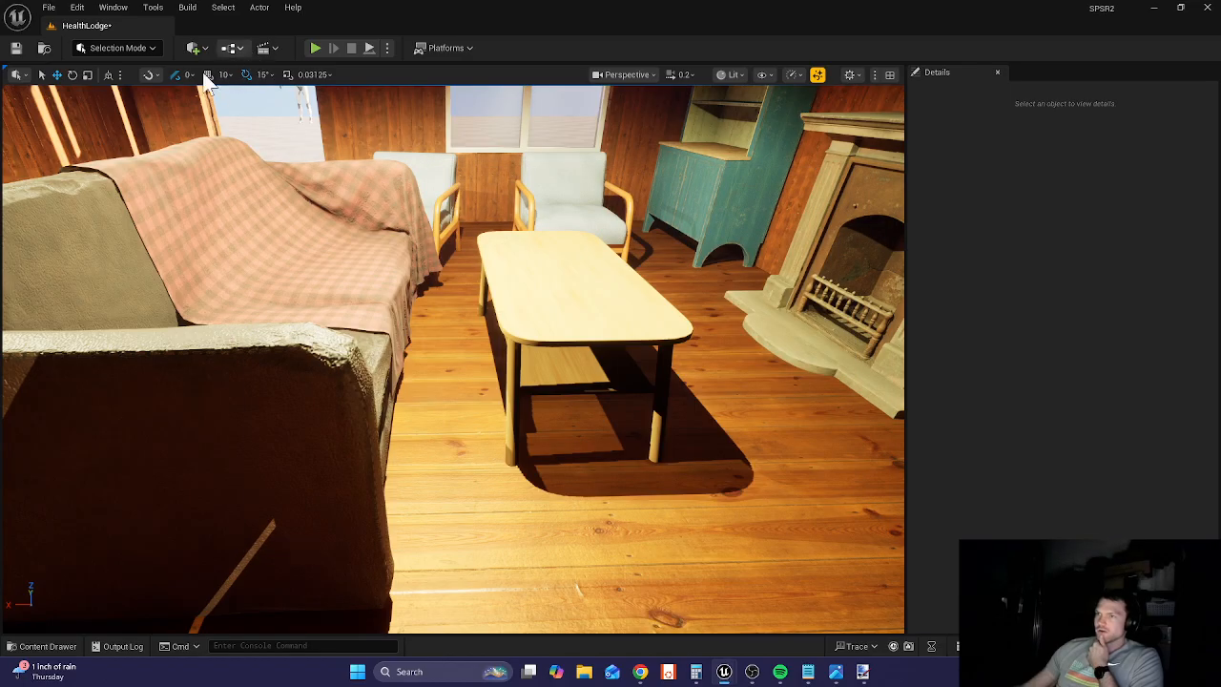
- Place a plane shape on the floor by the coffee table and open the Antique Rug's Materials folder
left_click(193, 49)
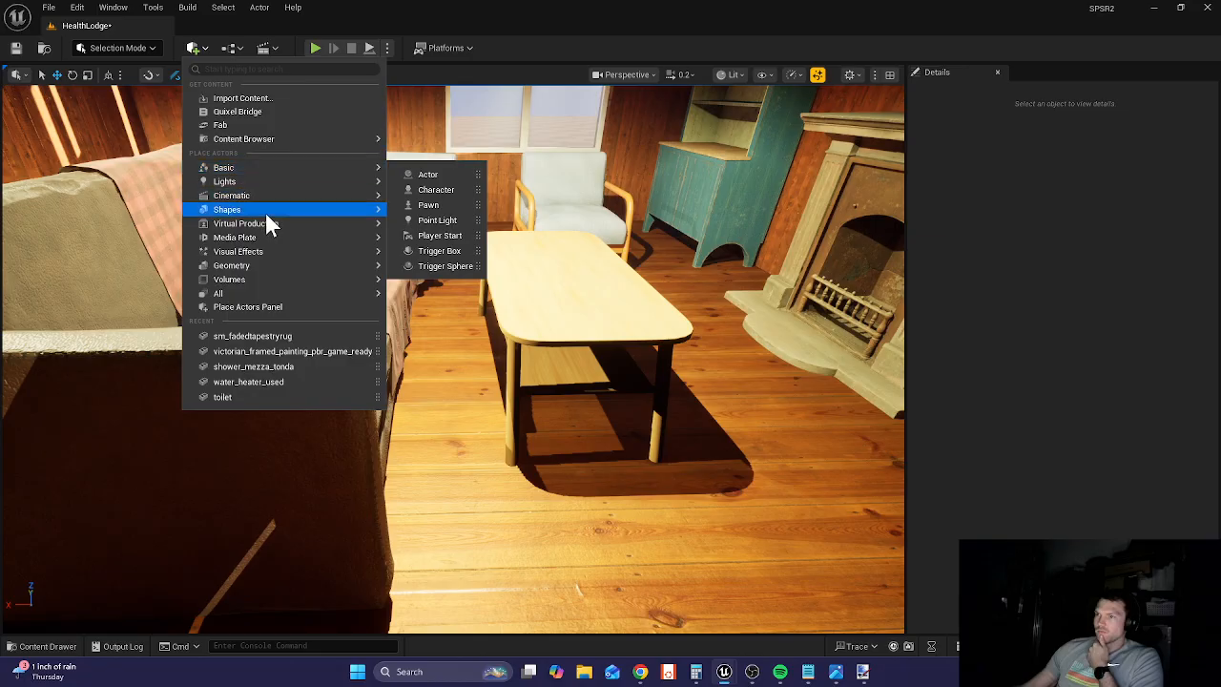
mouse_move(268, 218)
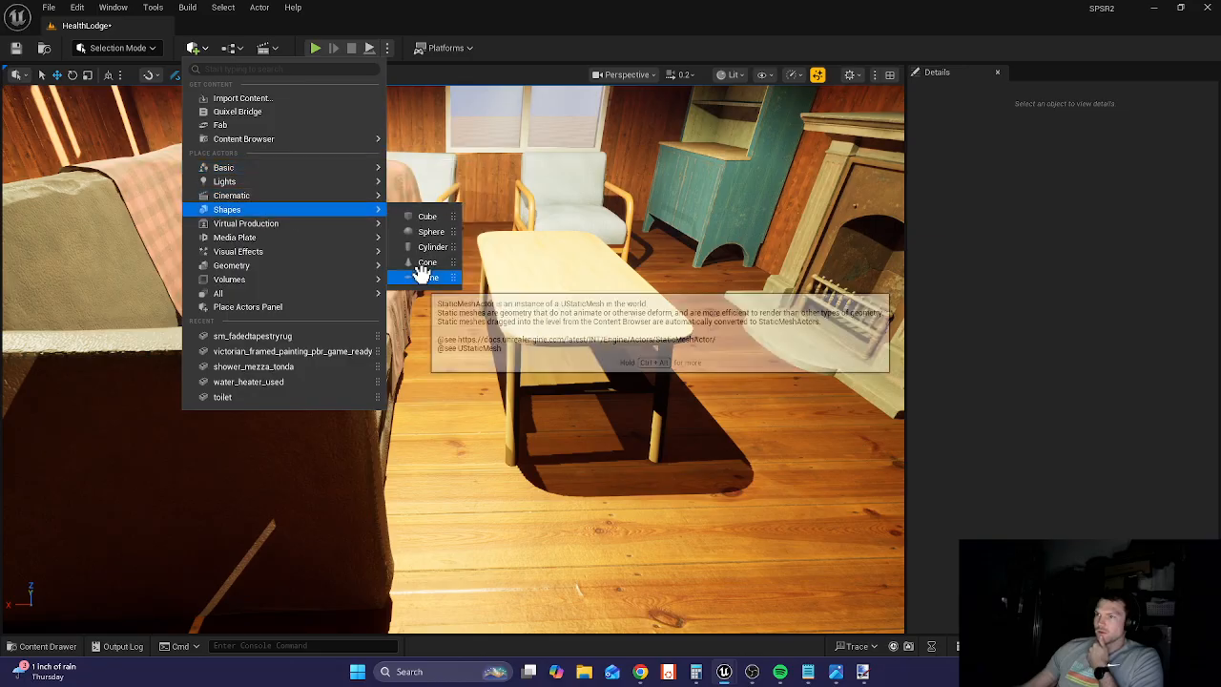
left_click_drag(423, 275, 513, 374)
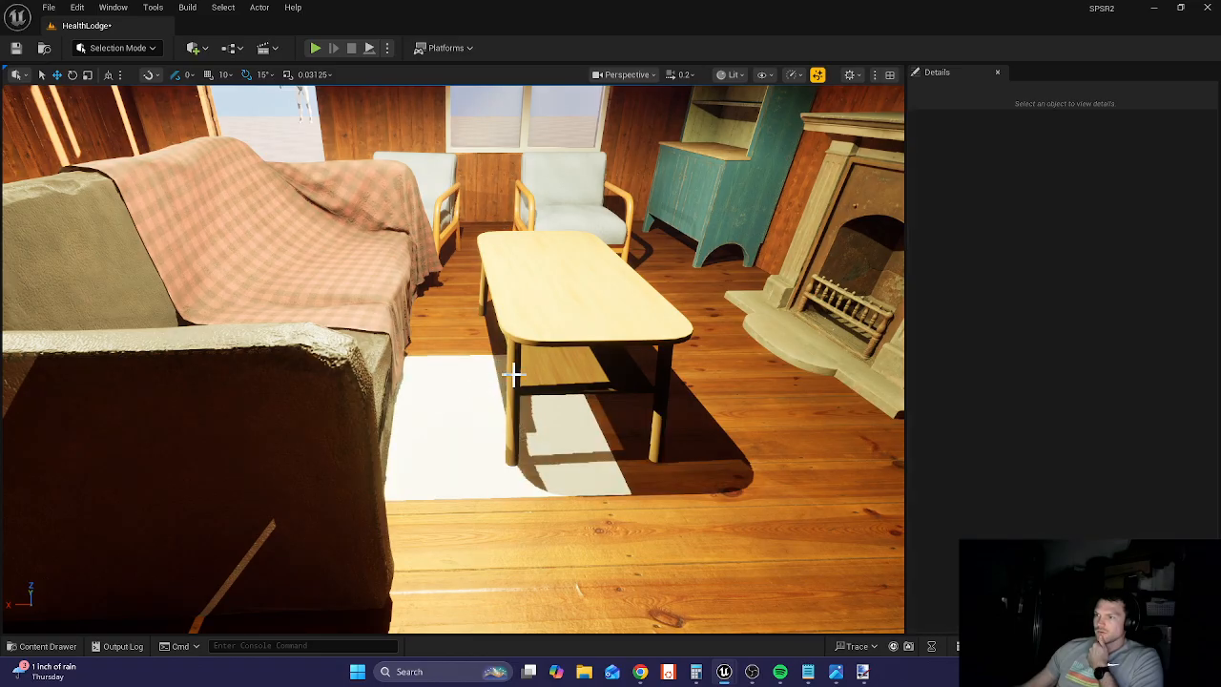
key("ctrl+space")
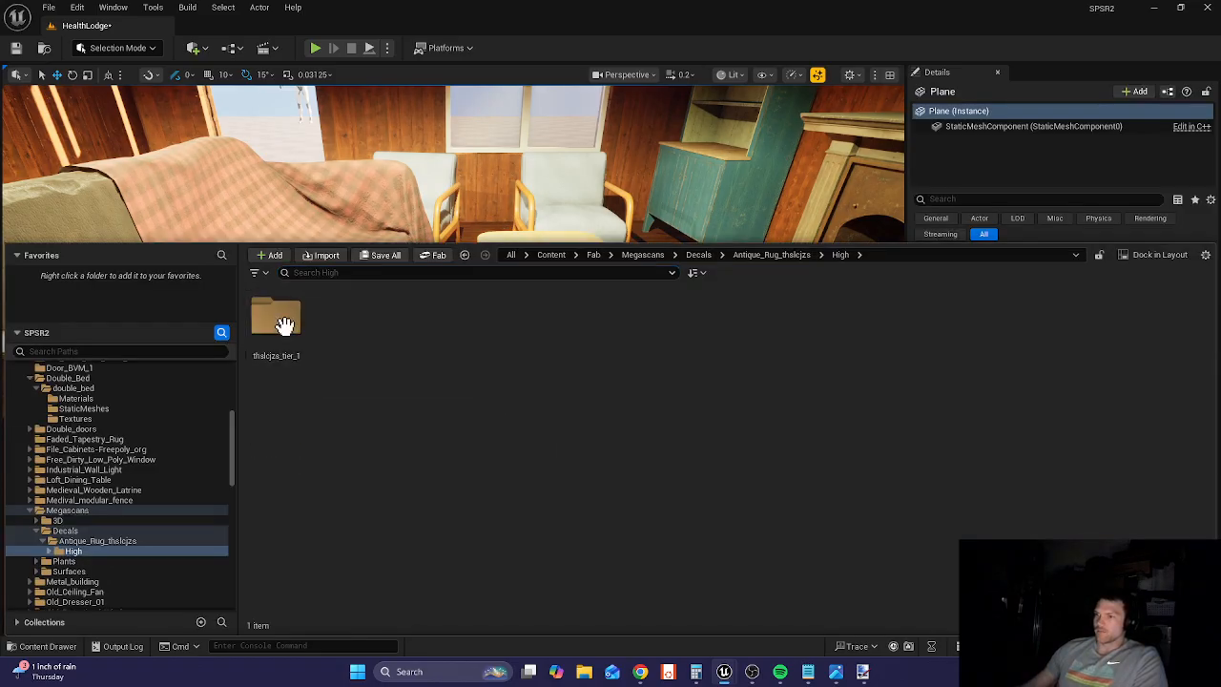
double_click(285, 325)
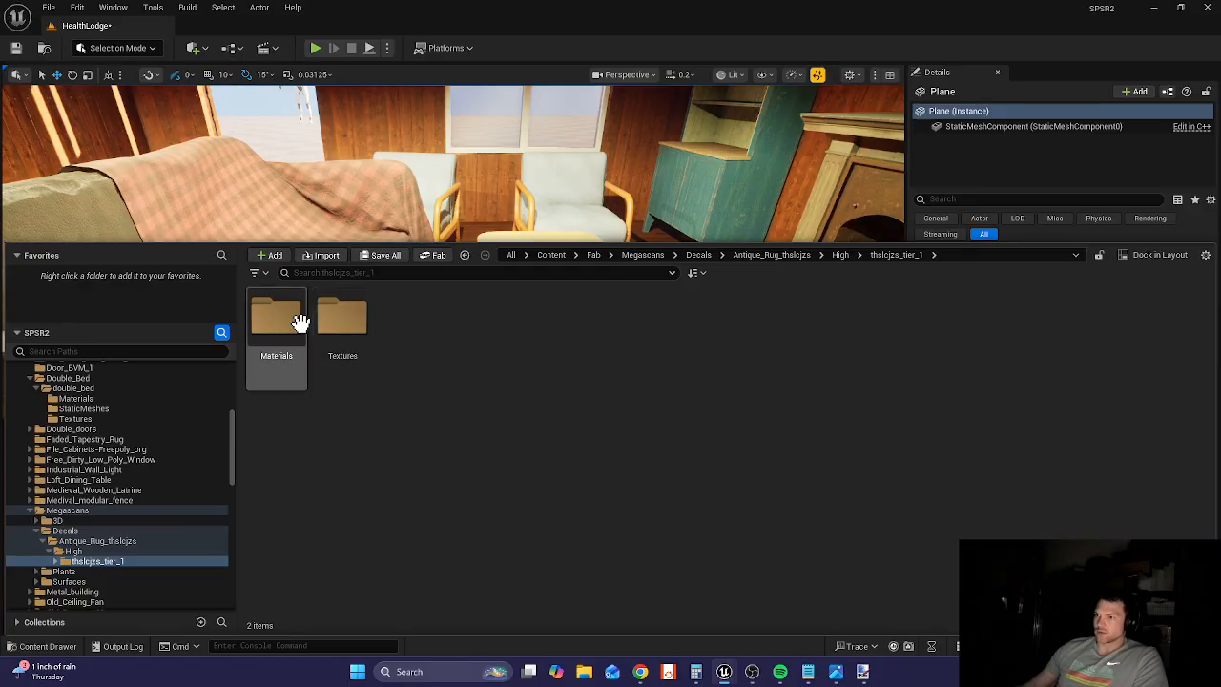
double_click(297, 322)
- Try placing the antique rug material on the plane in the viewport, raising the plane to about Z 31.5 between attempts
mouse_move(275, 329)
left_mouse_down()
mouse_move(349, 191)
mouse_move(458, 373)
mouse_move(459, 435)
left_mouse_up()
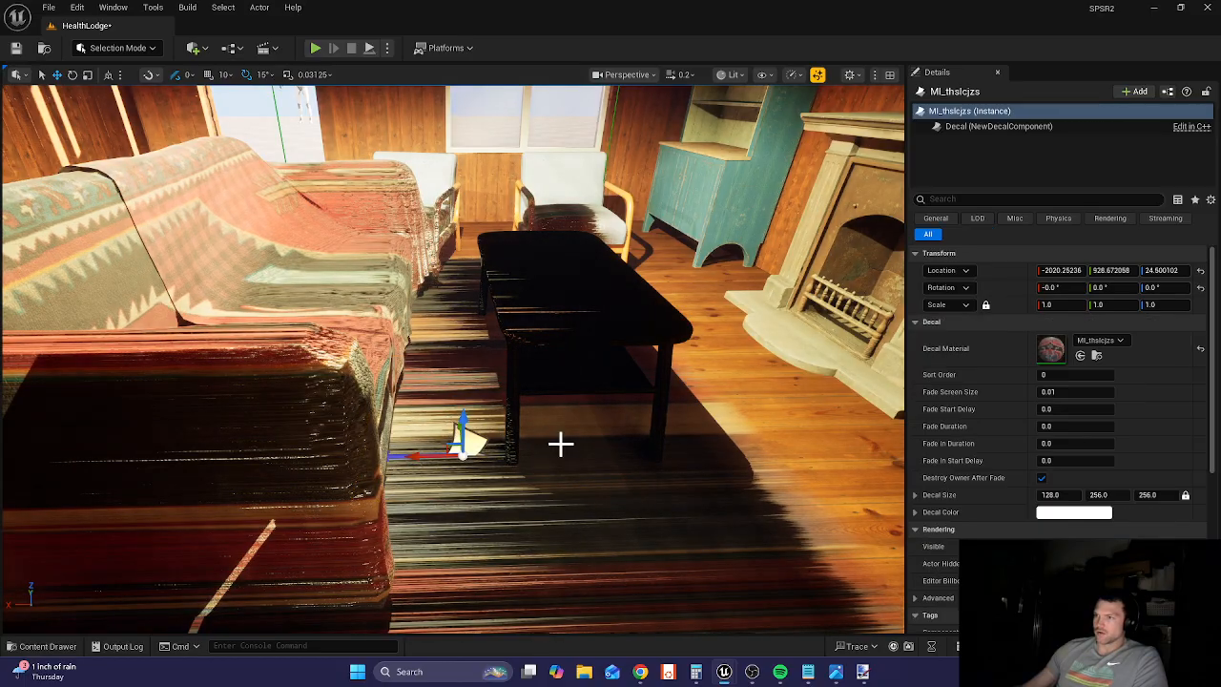
right_click_drag(560, 443, 561, 444)
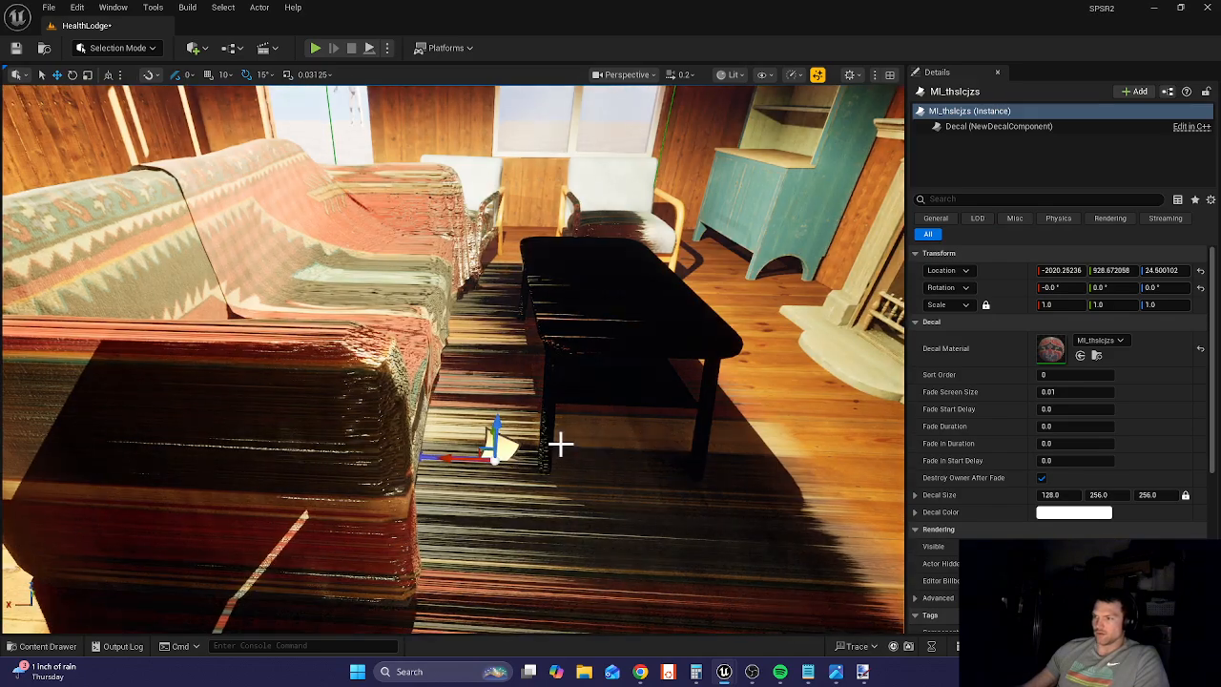
left_click(561, 444)
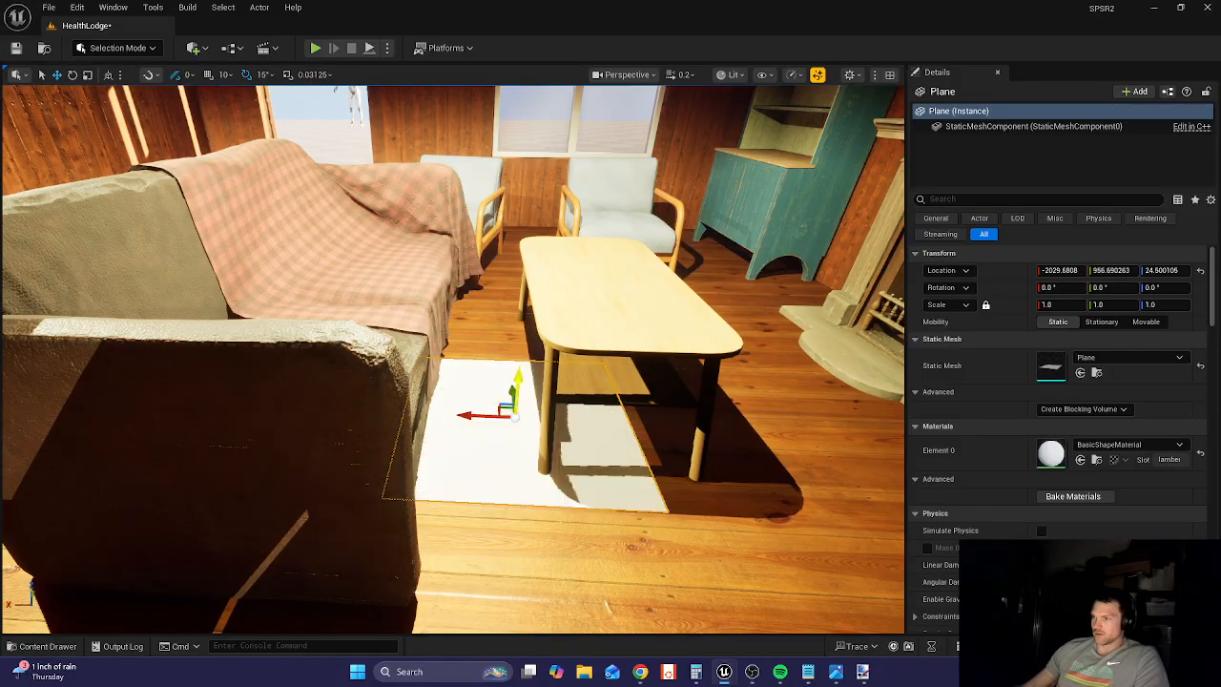
left_click_drag(515, 382, 525, 368)
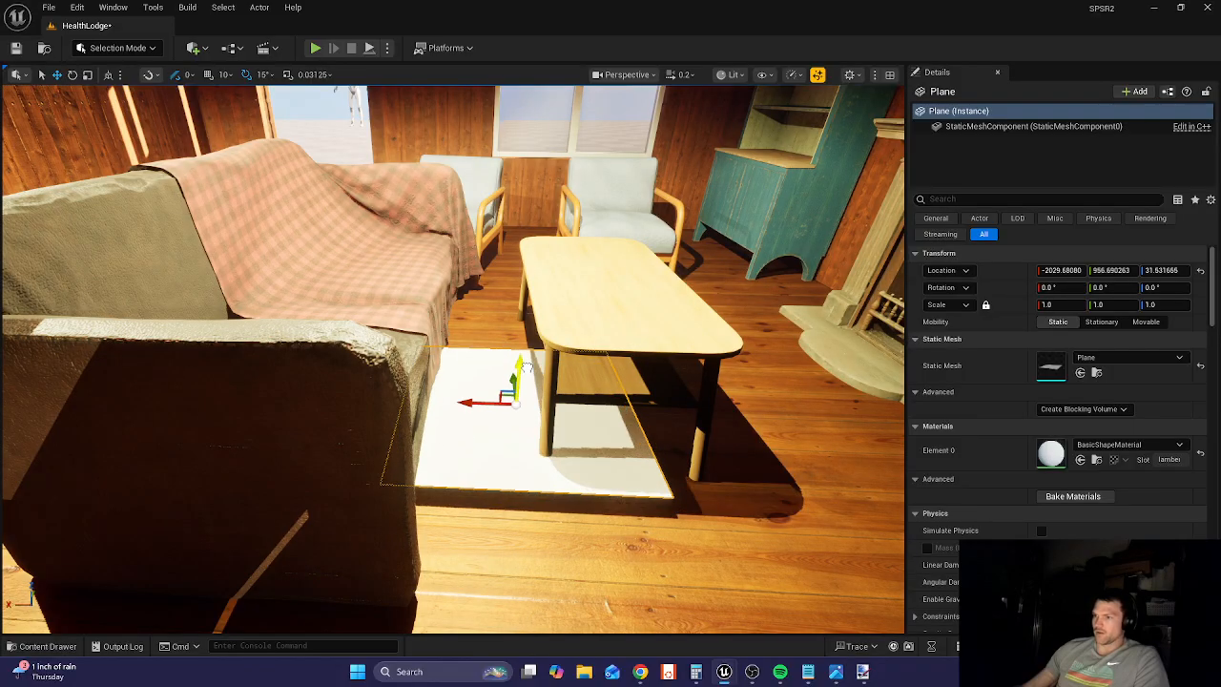
left_click(62, 654)
left_click_drag(258, 318, 499, 420)
left_click(496, 434)
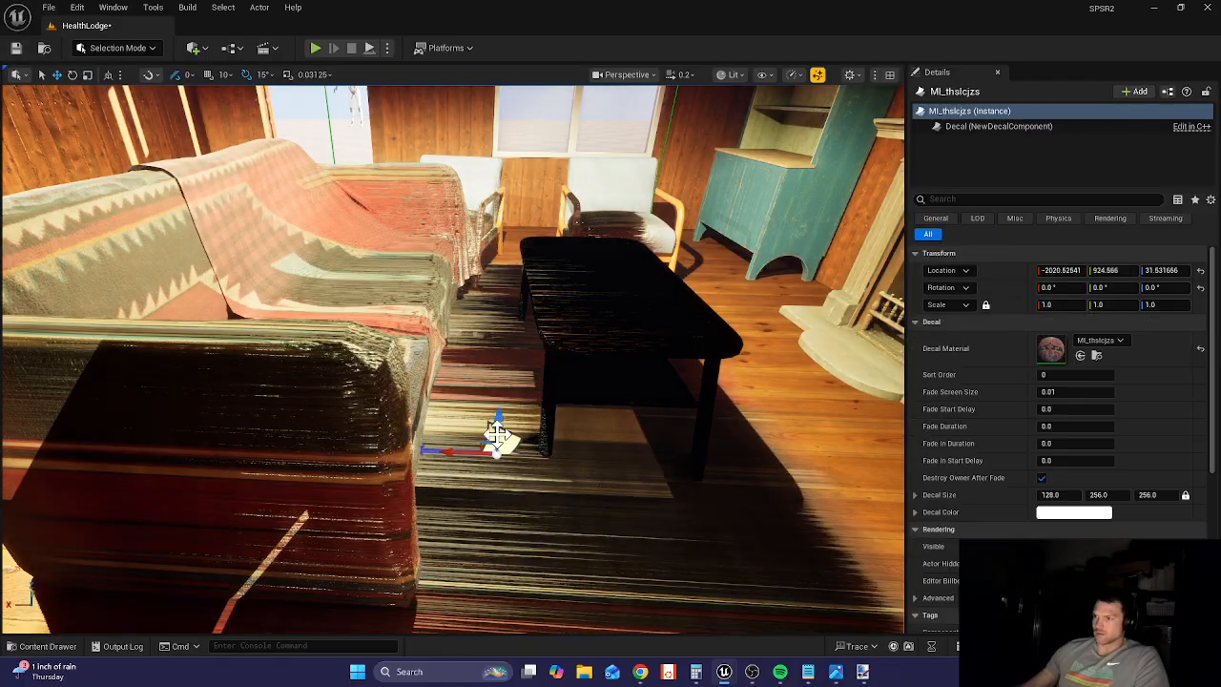
key("ctrl+z")
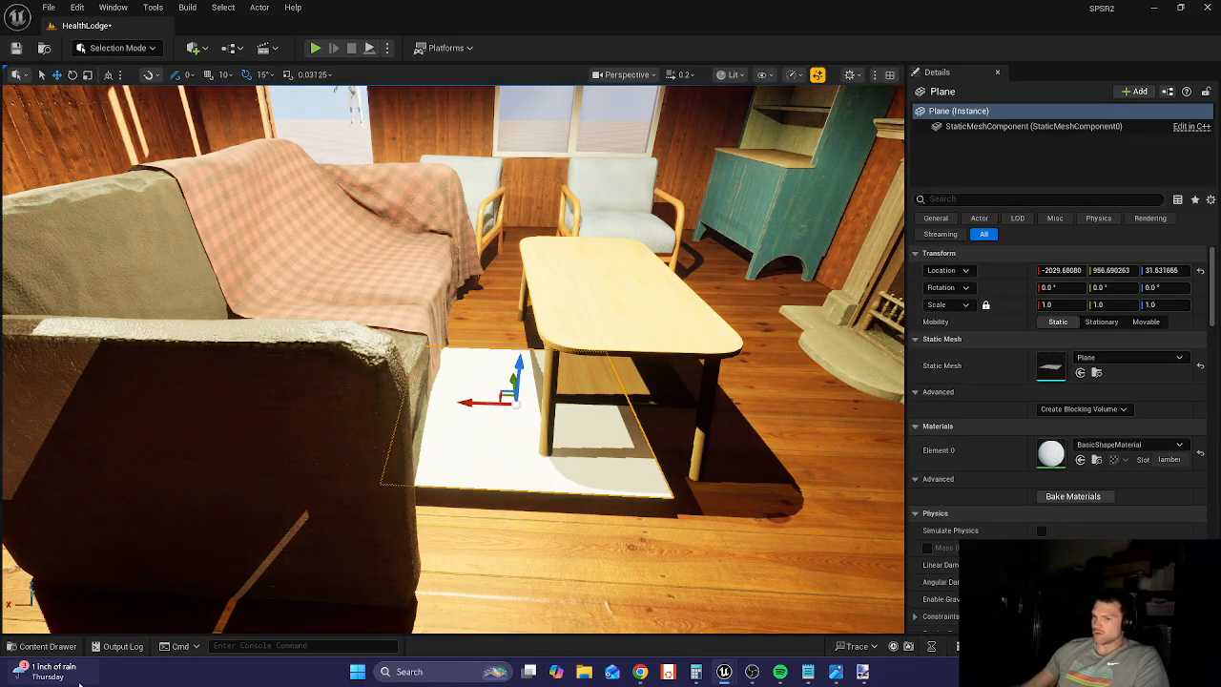
- Assign the antique rug material to the plane's Element 0 material slot
left_click(43, 645)
left_click_drag(277, 319, 1049, 446)
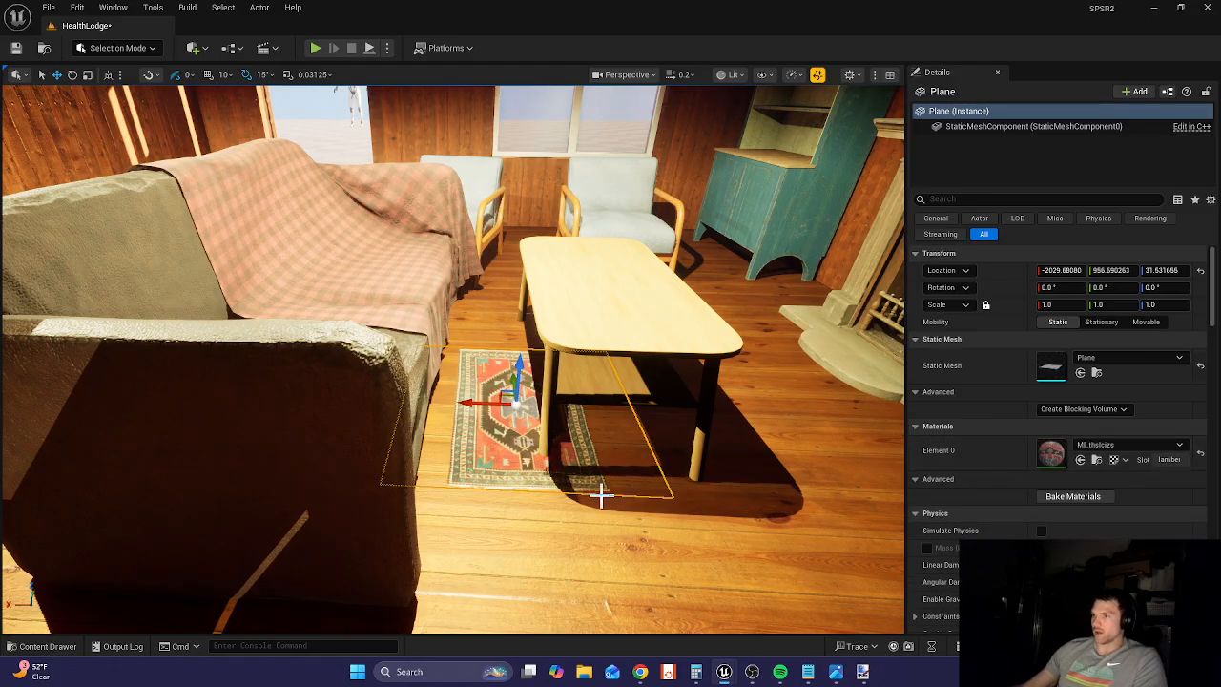
- Scale the rug plane uniformly to about 4.02 so it extends under the sofa and coffee table
key("e")
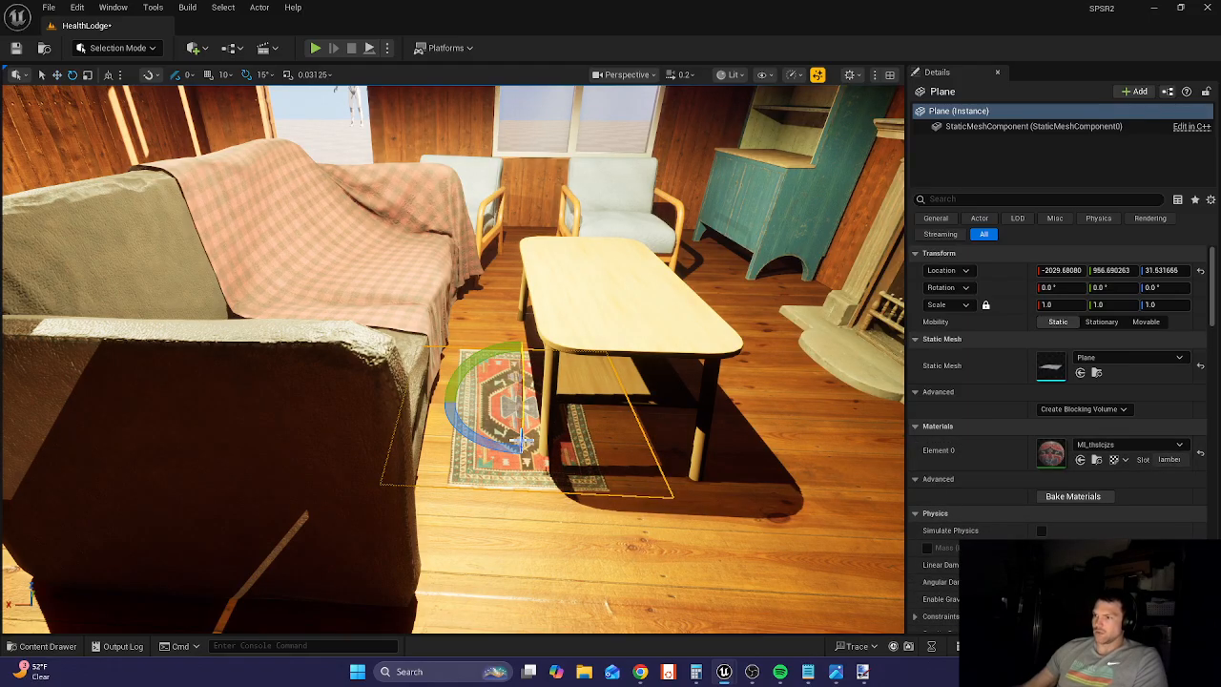
key("r")
left_click_drag(511, 401, 585, 345)
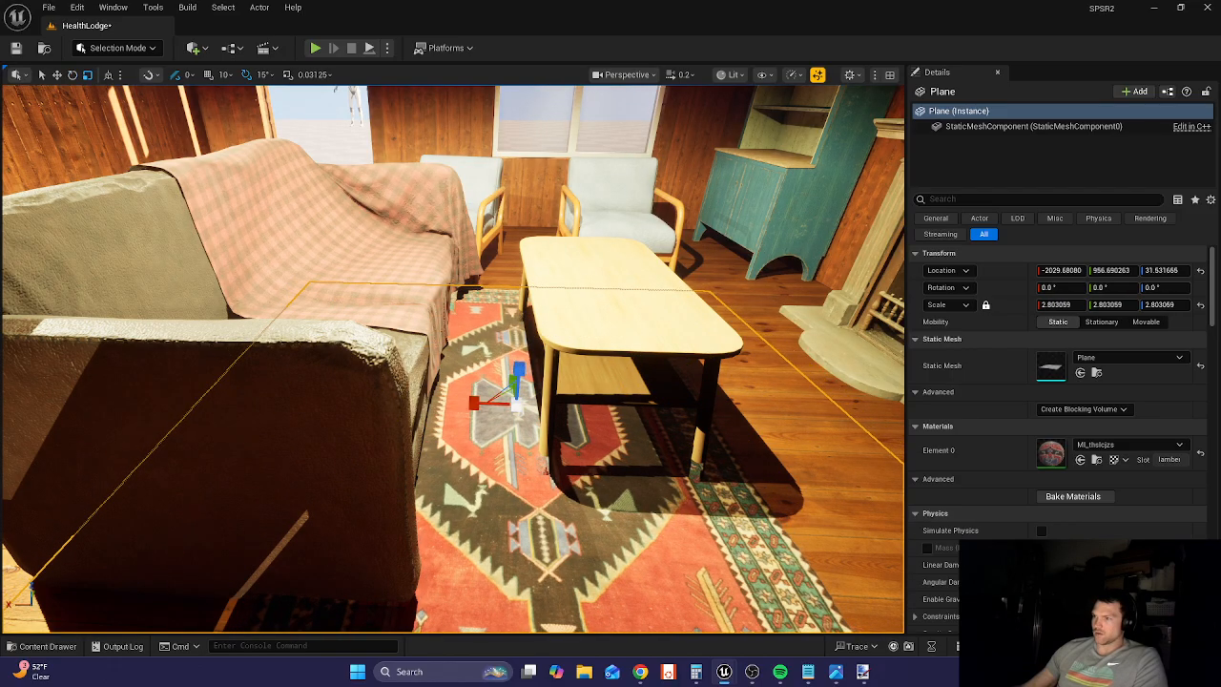
key("s")
right_click_drag(586, 346, 510, 520)
key("w")
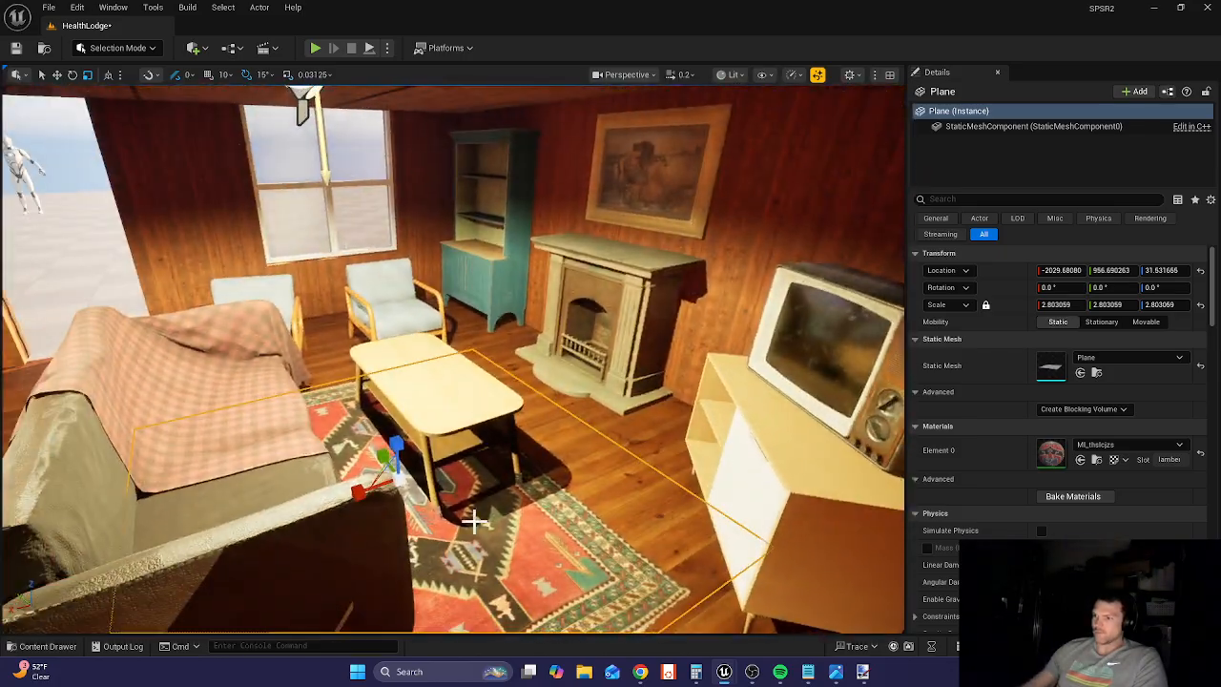
left_click_drag(400, 484, 527, 492)
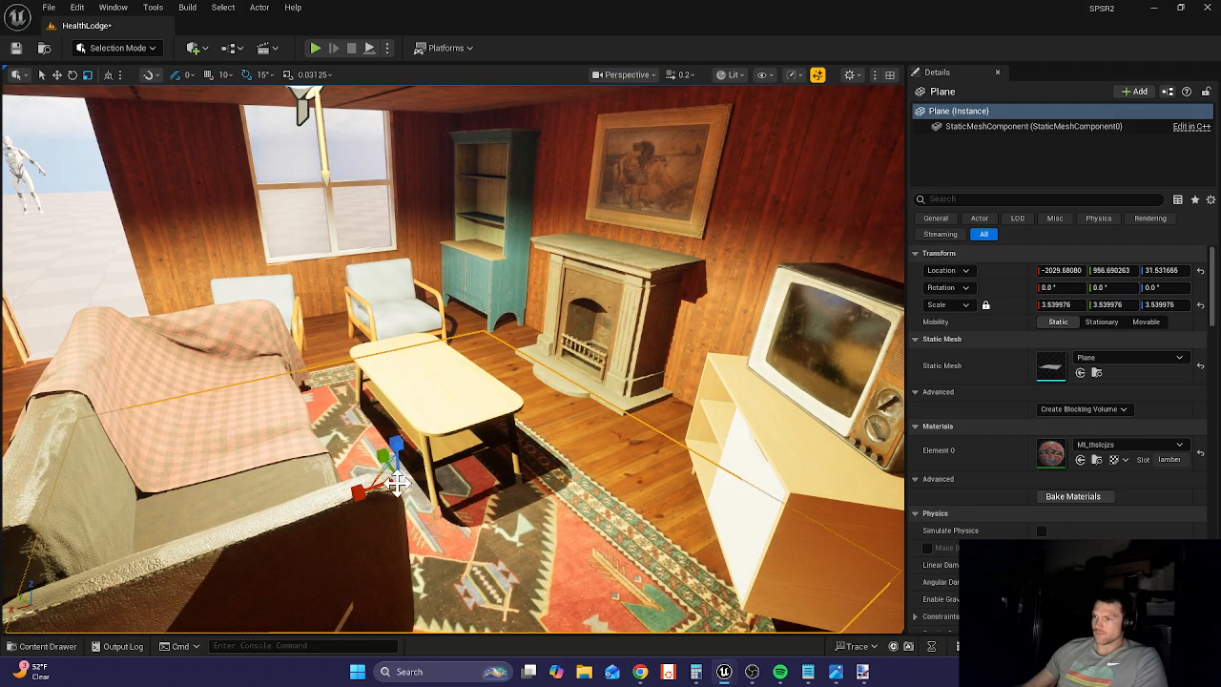
left_click_drag(397, 483, 410, 470)
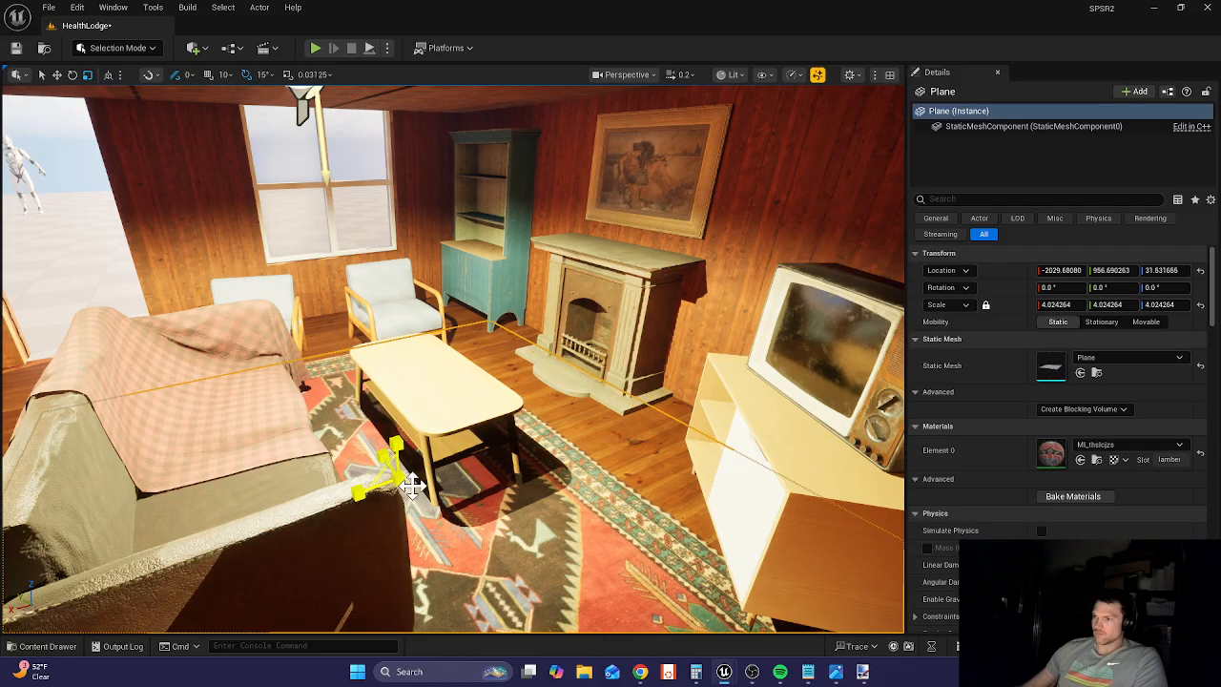
- Move the rug plane along Y to about 1001.8 and lower it to just above the wooden floor
key("w")
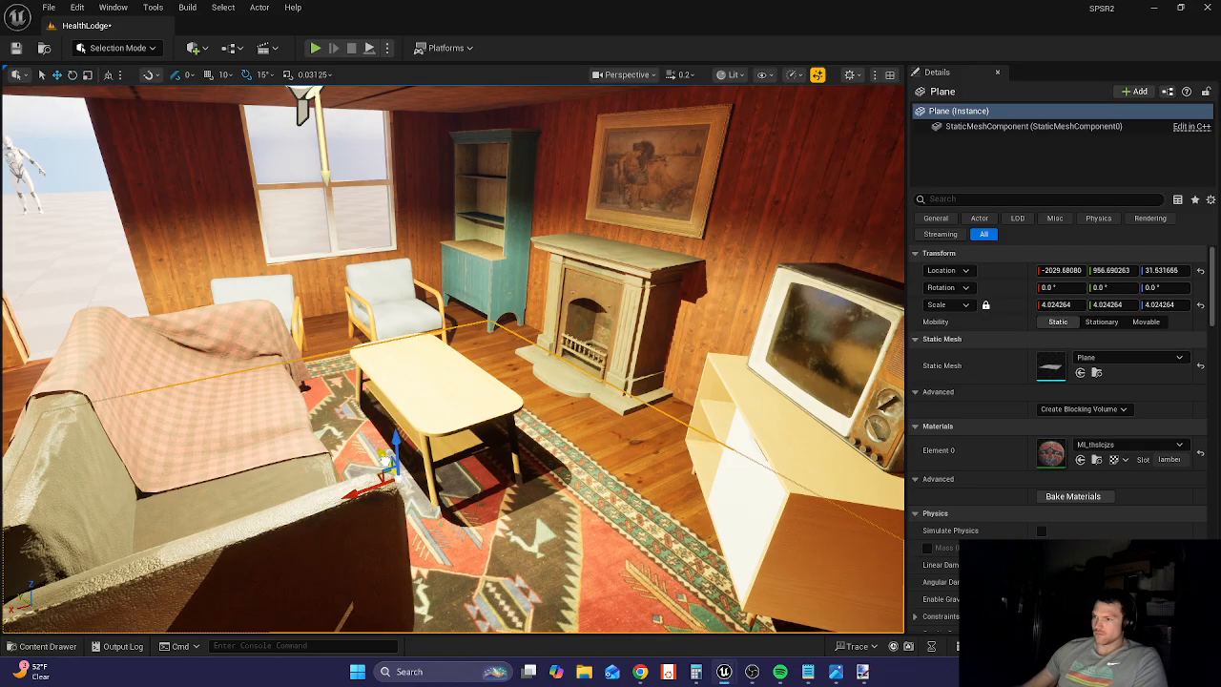
left_click_drag(385, 460, 368, 410)
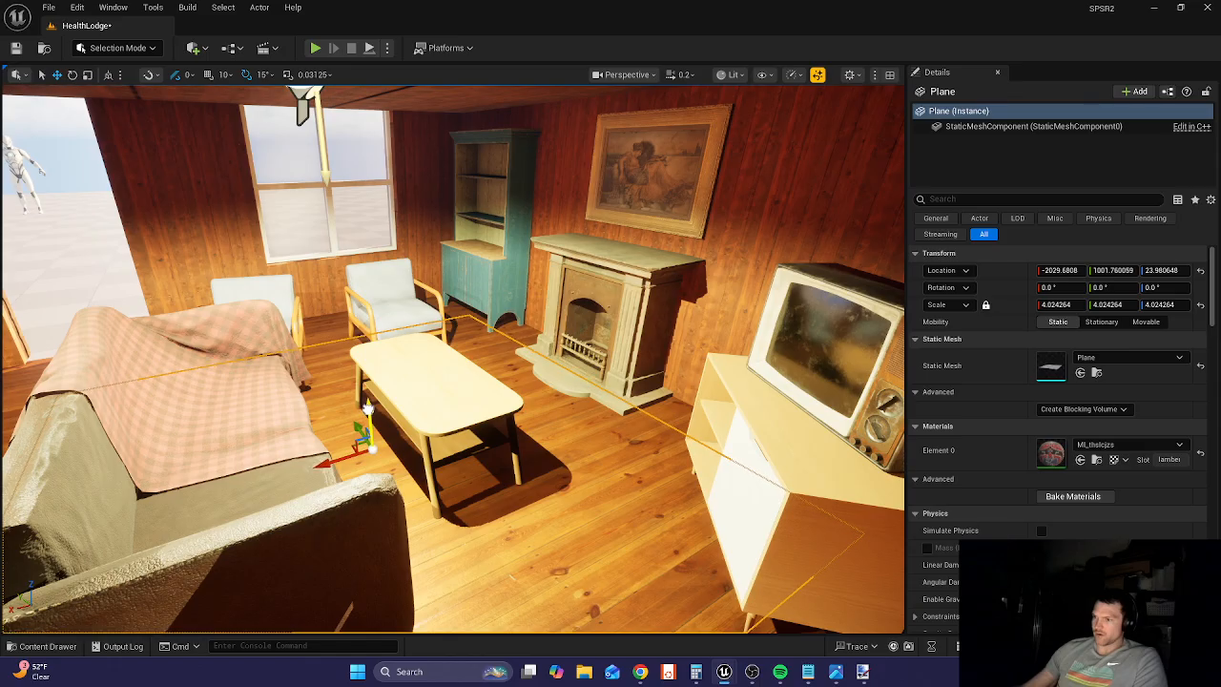
left_click_drag(369, 406, 368, 406)
key("s")
mouse_move(492, 480)
right_mouse_down()
mouse_move(477, 500)
mouse_move(473, 489)
mouse_move(492, 482)
right_mouse_up()
- Play-test the level and walk the character into the cabin's living room to inspect the rug
key("alt+p")
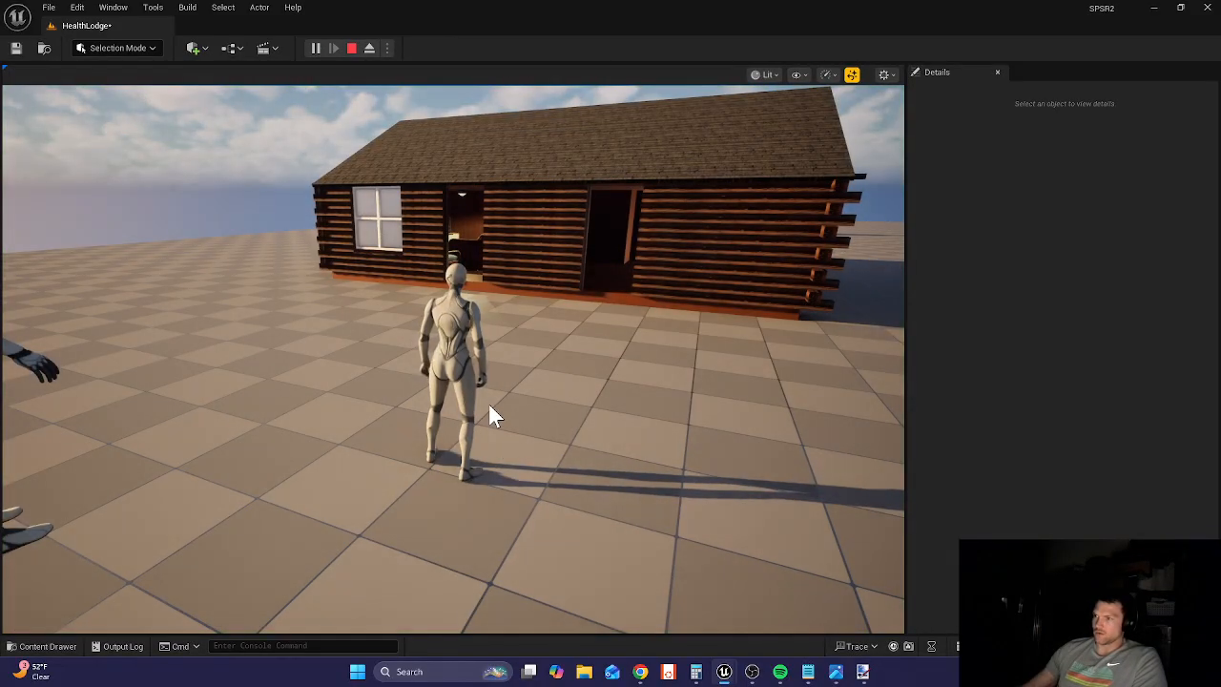
left_click(489, 408)
key("w")
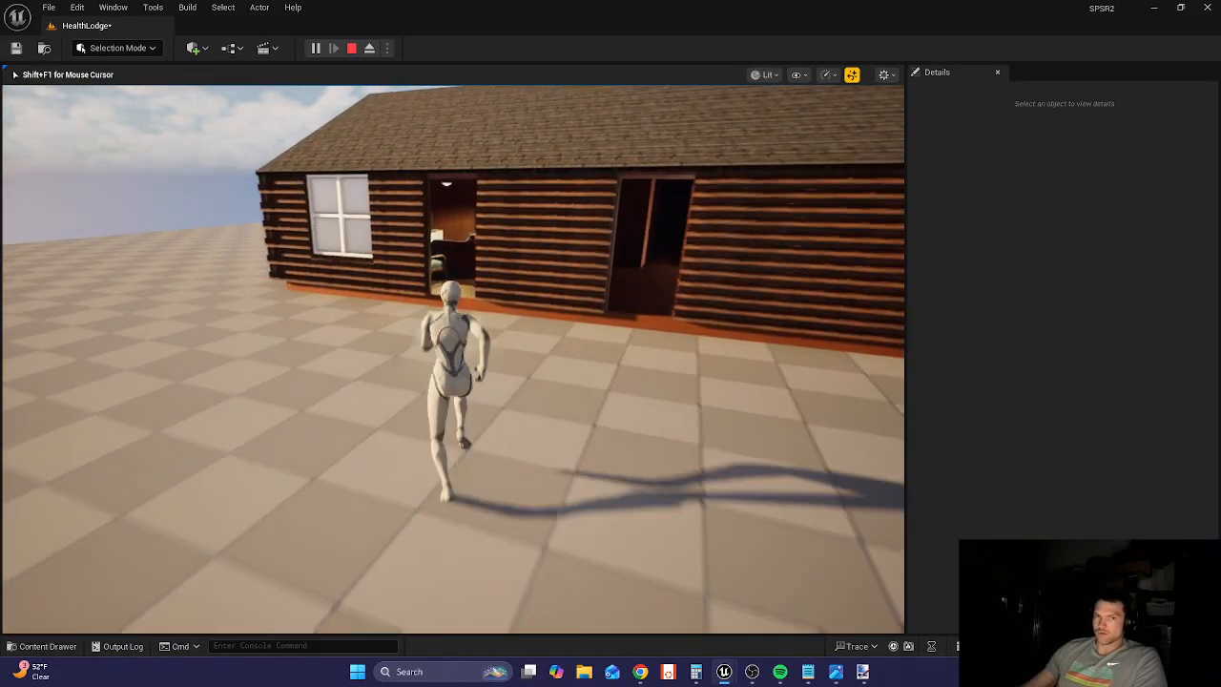
key("w")
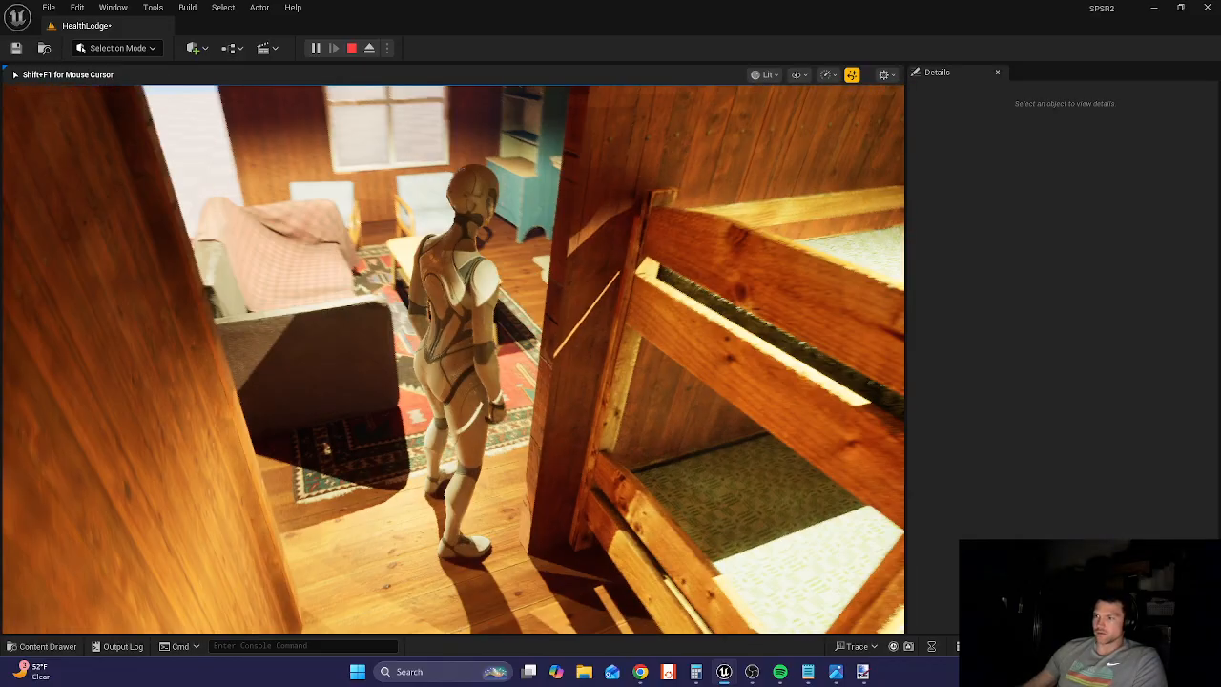
key("w")
key("w")
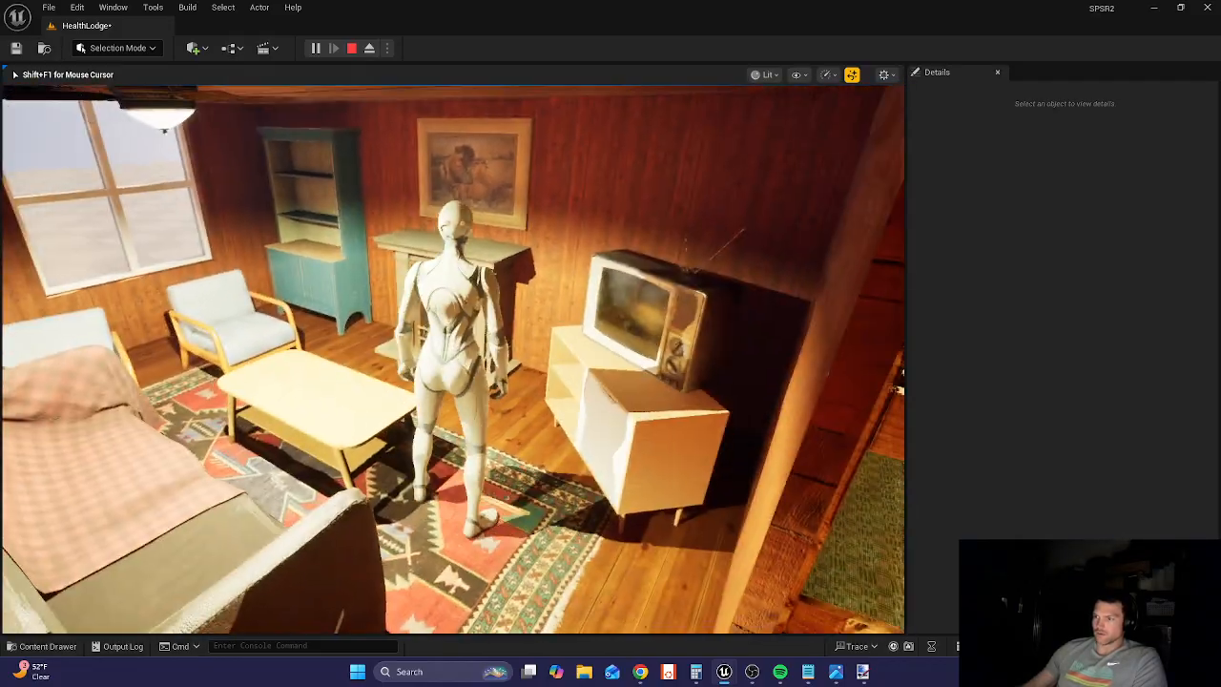
- Walk the character toward the armchairs to check the living room, end the play test, and select the rug plane
key("w")
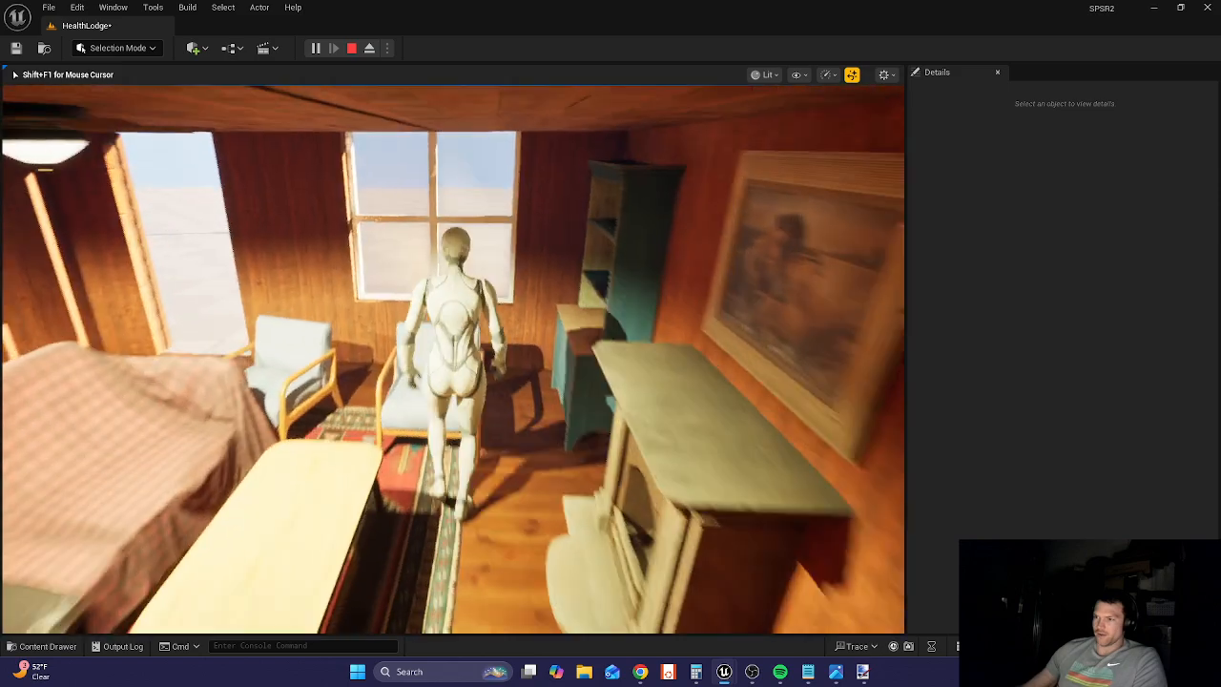
key("Escape")
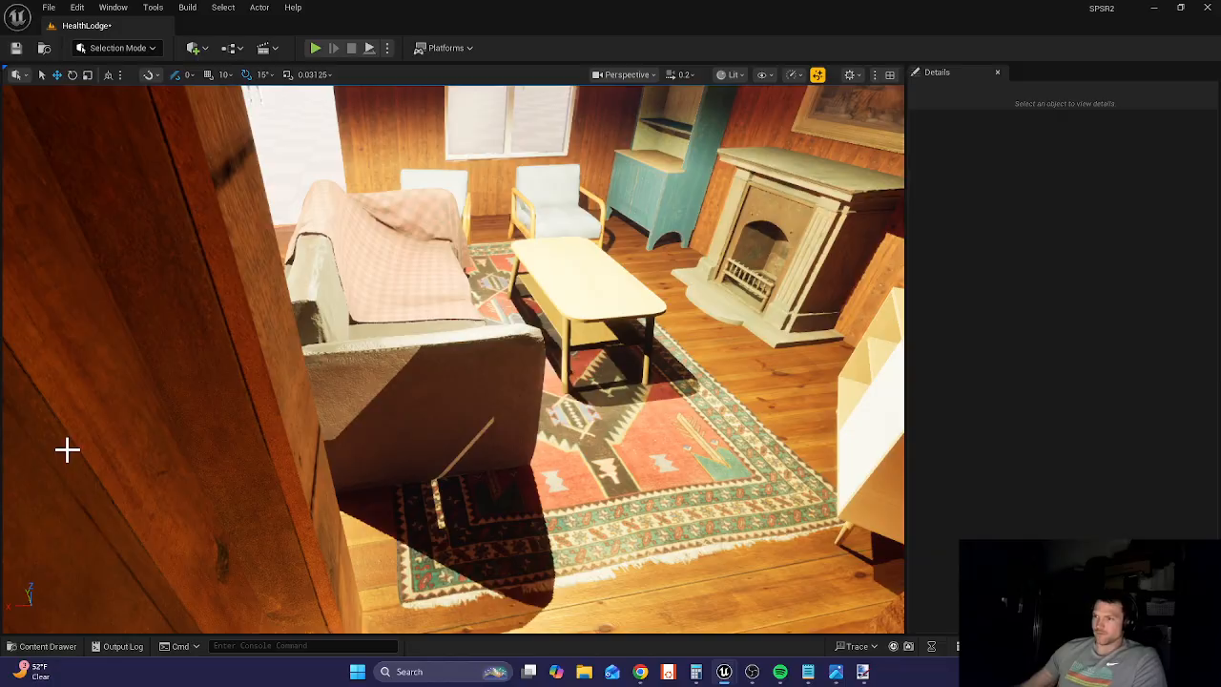
left_click(316, 430)
- Search all project content for "painting" to look for artwork for the wall behind the sofa
right_click_drag(454, 359, 250, 252)
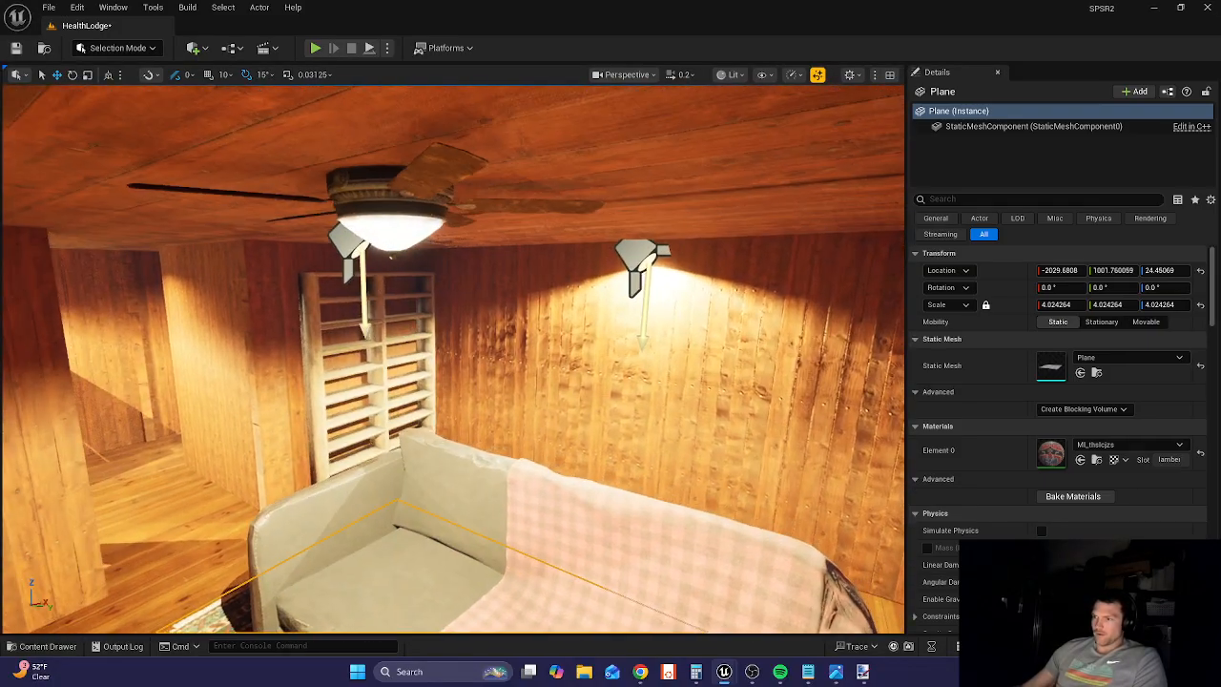
left_click(41, 649)
scroll(121, 429, "up", 5)
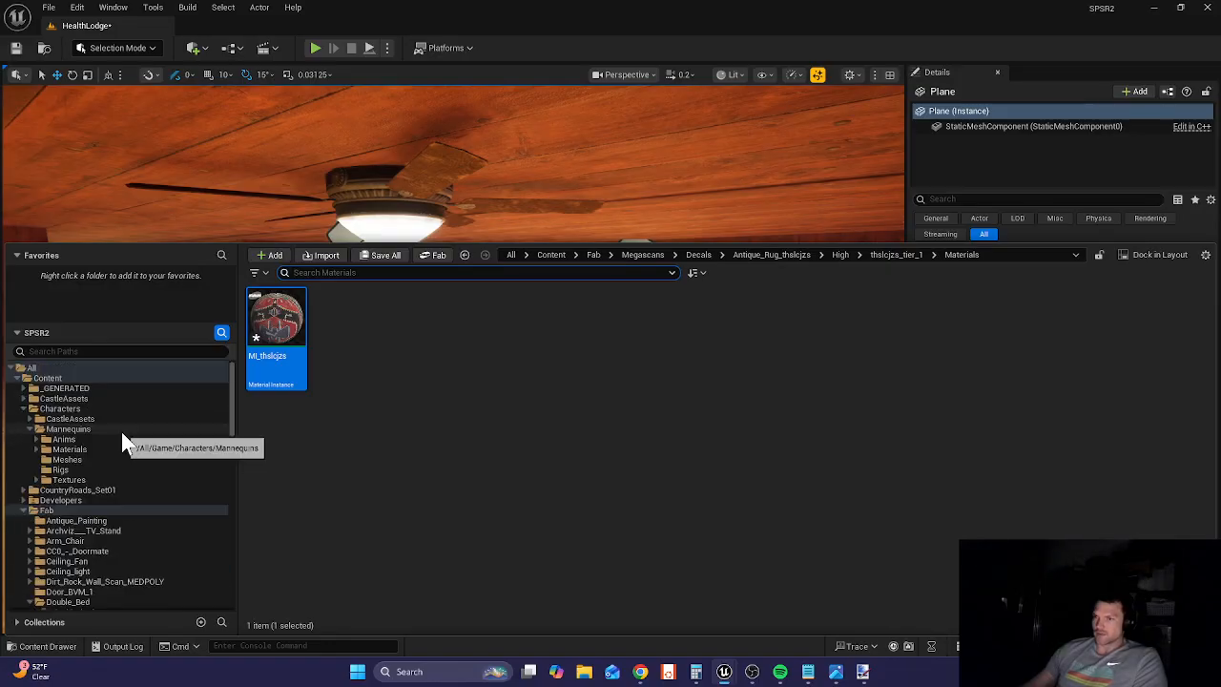
left_click(31, 367)
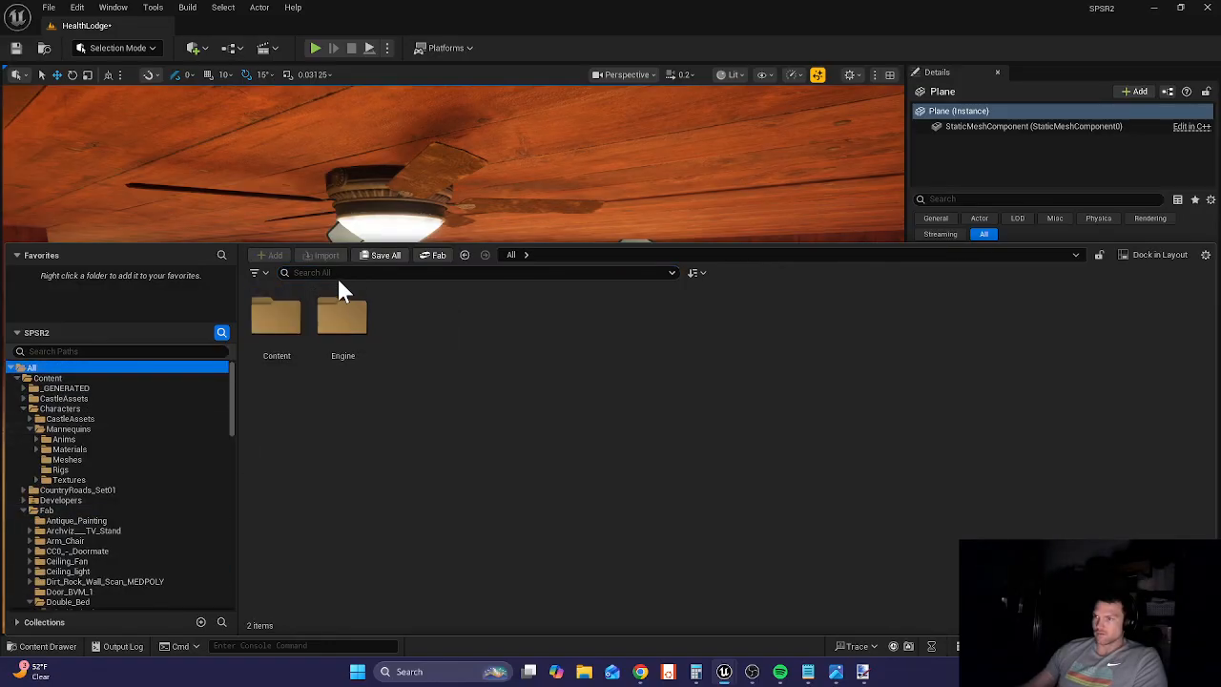
type("pa")
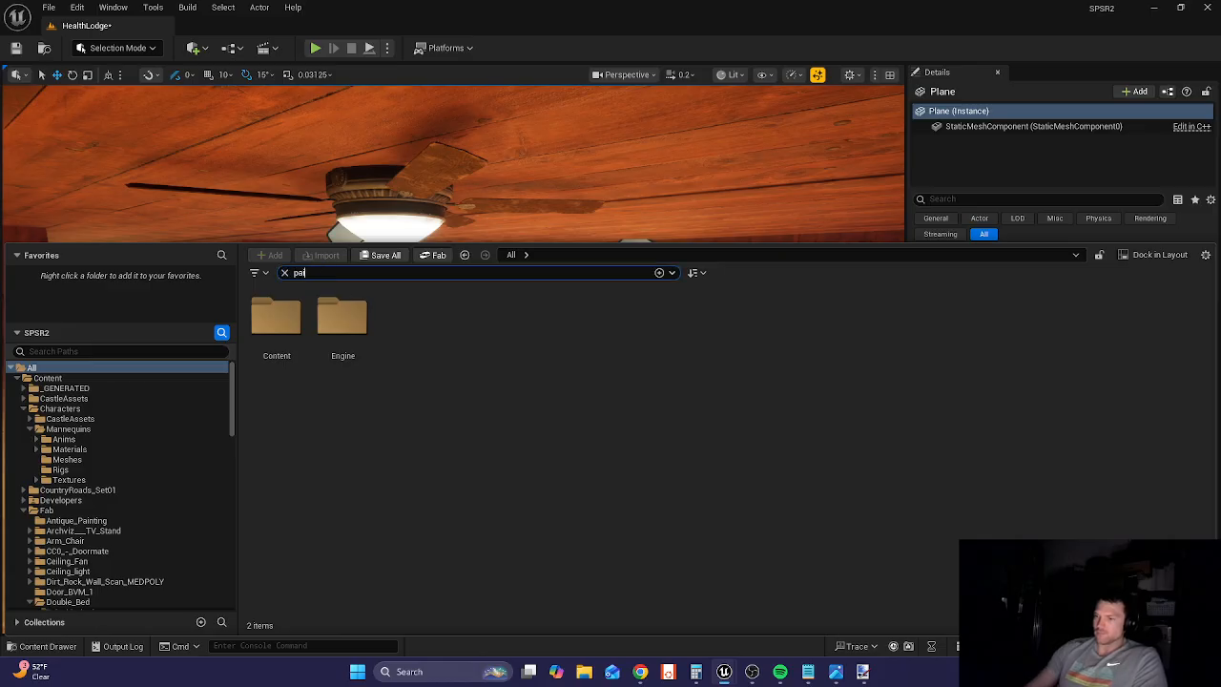
type("i")
type("t")
key("BackSpace")
type("ntin")
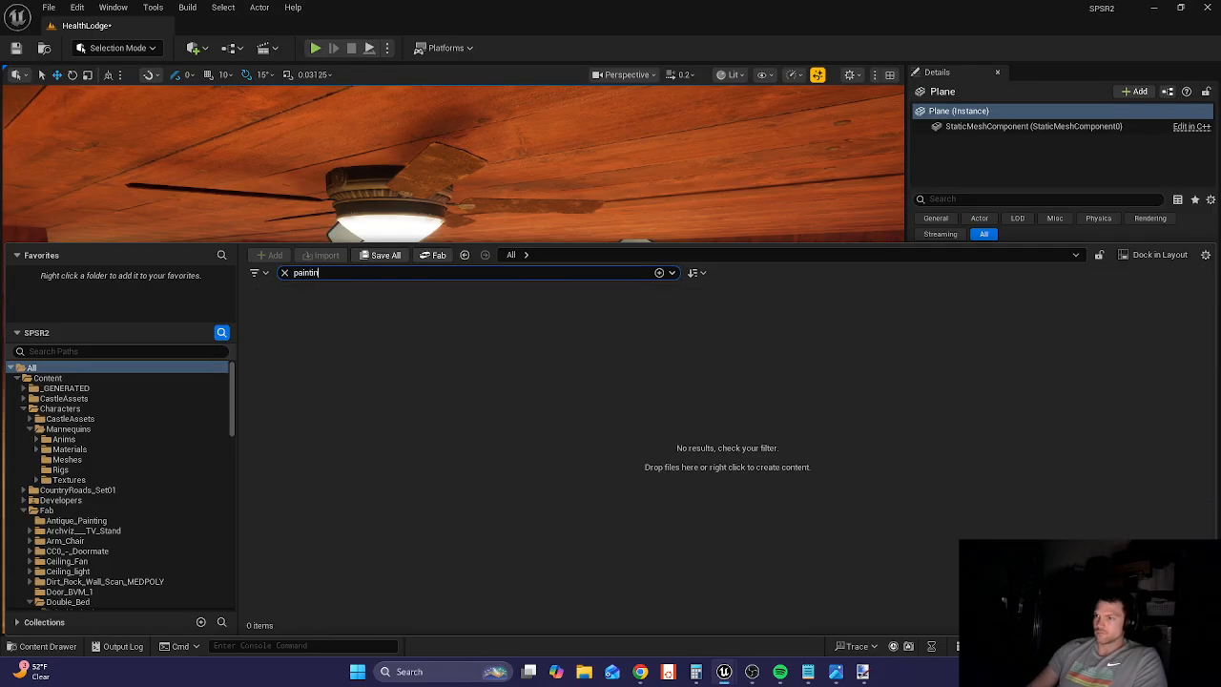
type("g")
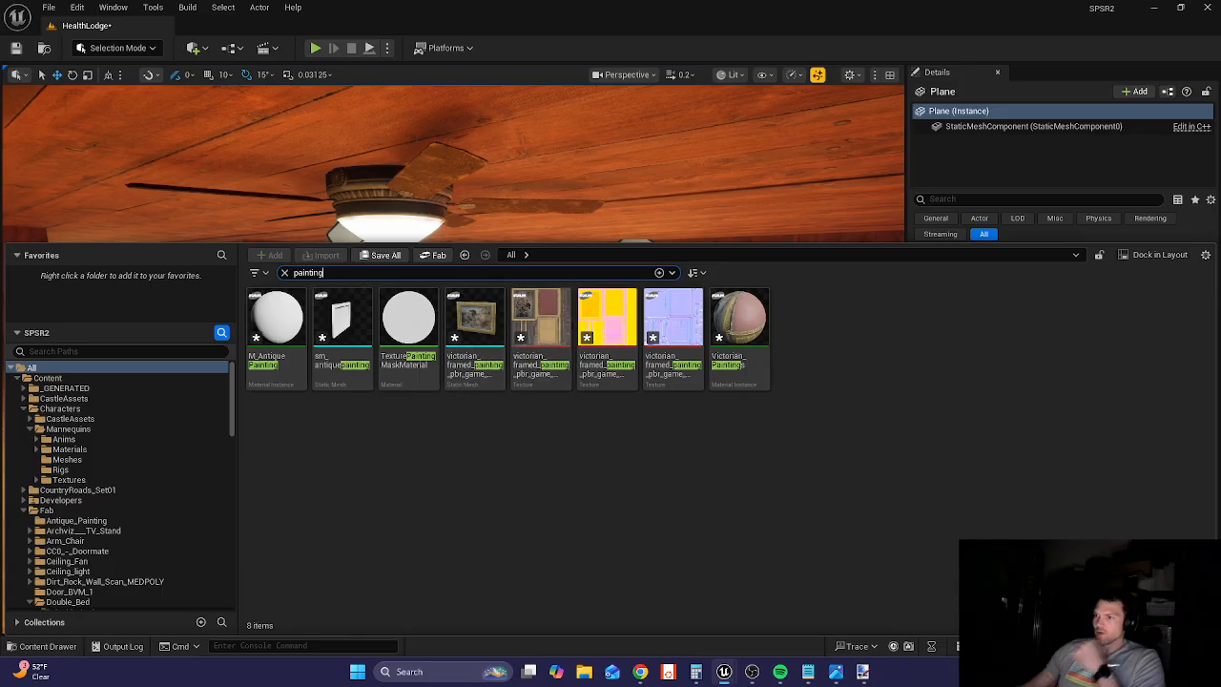
- Search for "witch" and place the old_portrait_of_witch mesh on the wall behind the sofa, rotated 90° about Z
key("ctrl+a")
type("witch")
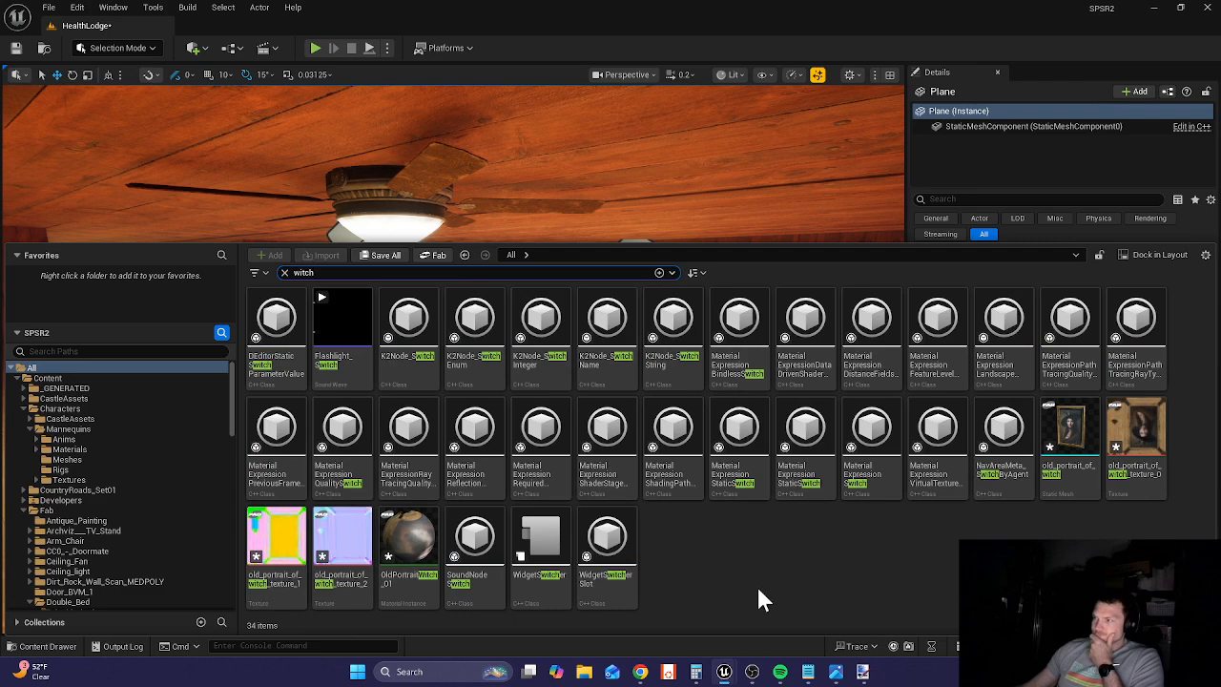
left_click_drag(1068, 431, 757, 384)
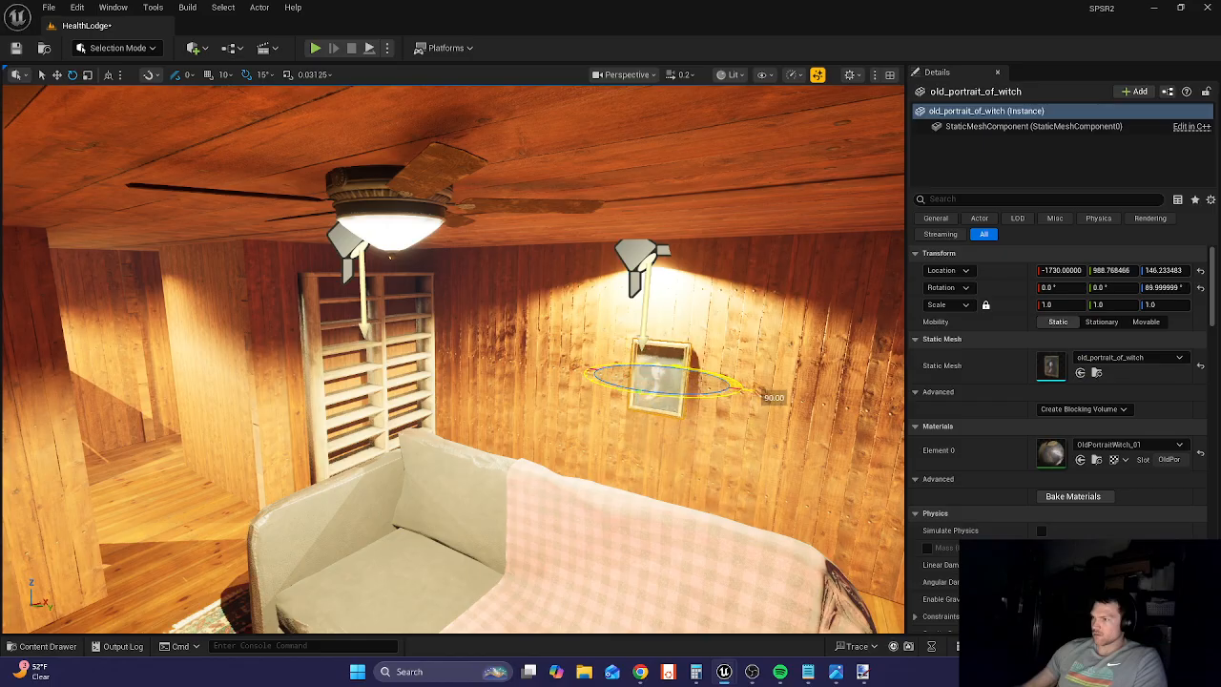
- Nudge the witch portrait along X to about -1729.68 so it sits against the wooden wall
key("w")
key("d")
right_click_drag(834, 464, 744, 467)
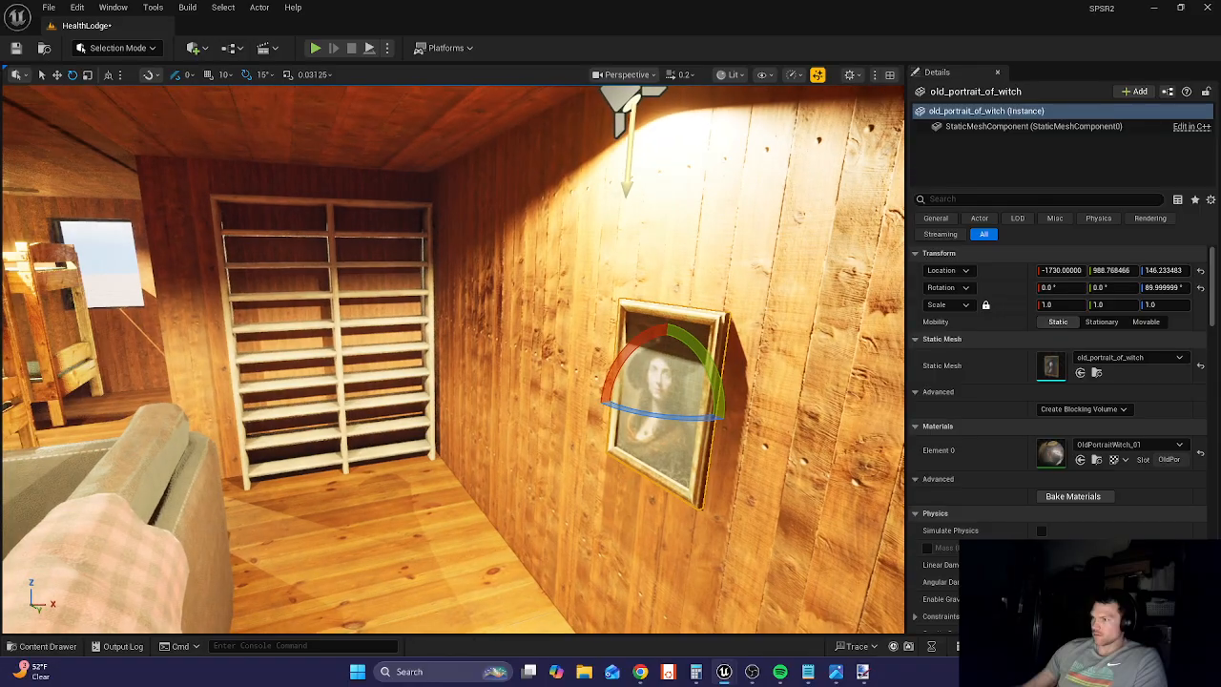
key("w")
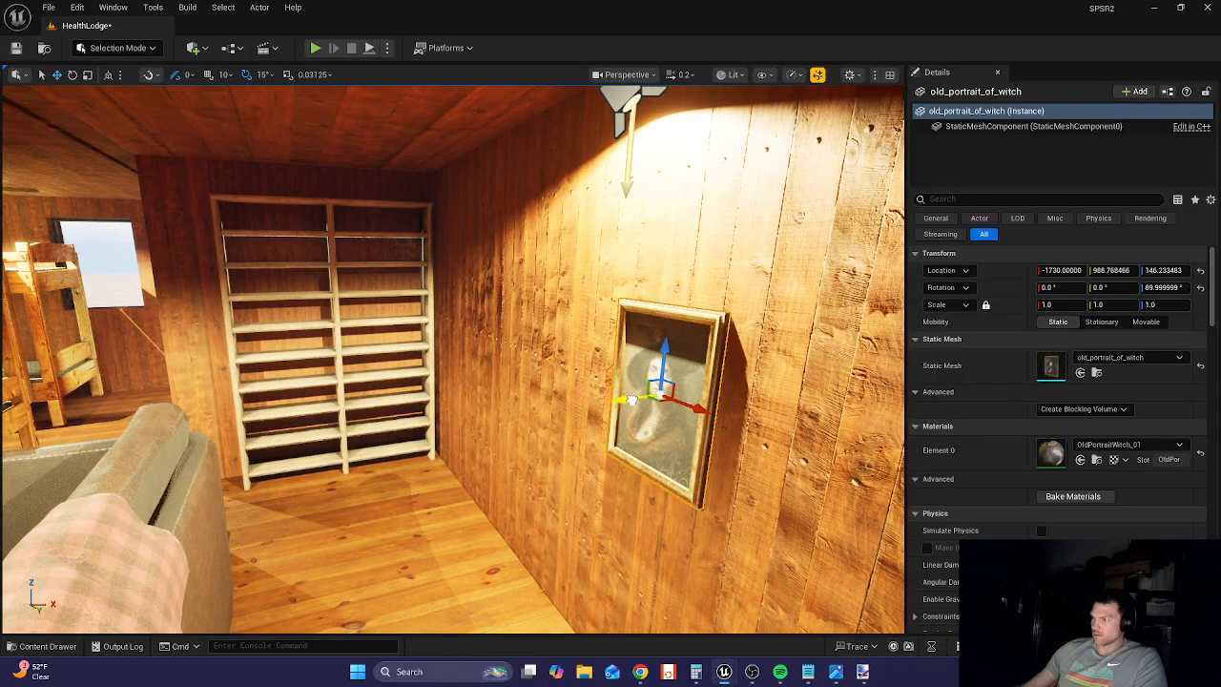
left_click_drag(631, 400, 631, 401)
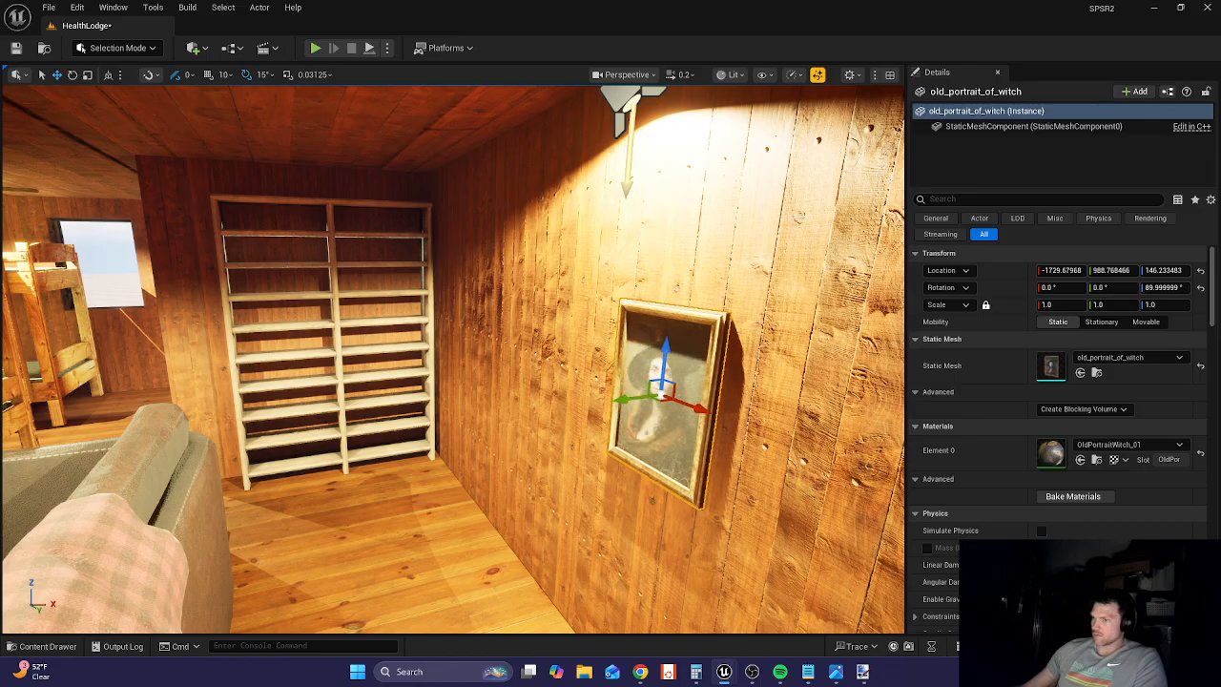
- Look over the furnished living room and the cabin exterior, and save all changes
right_click_drag(518, 469, 419, 477)
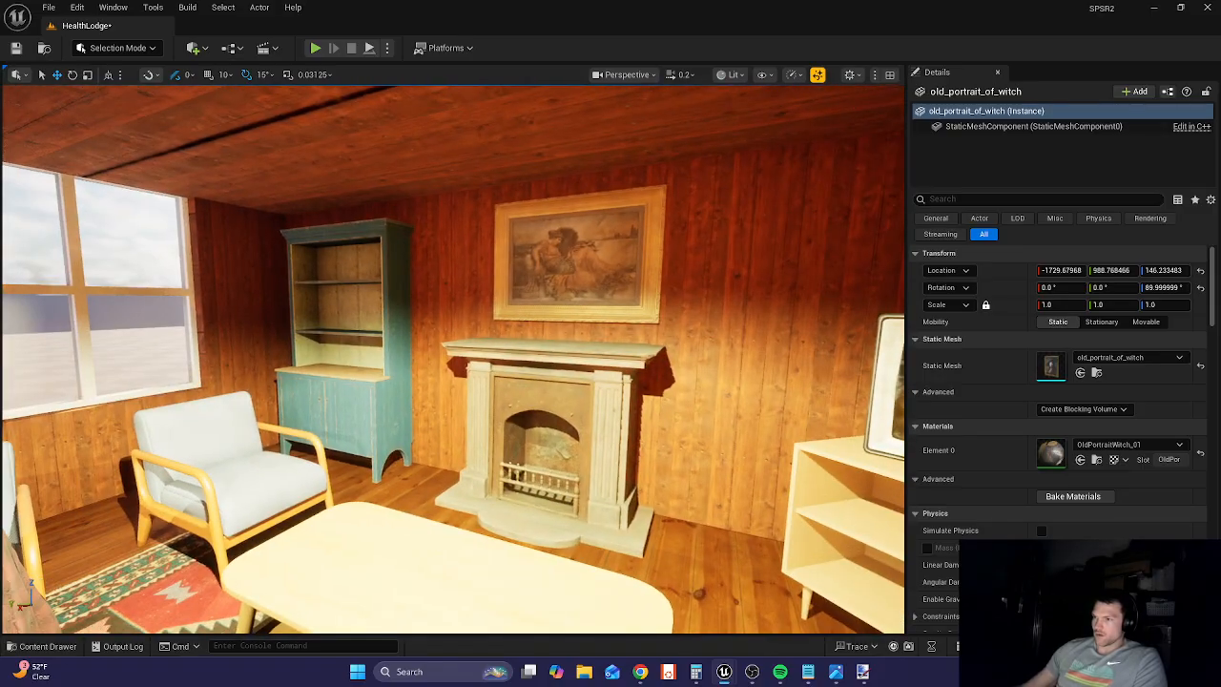
scroll(419, 477, "down", 4)
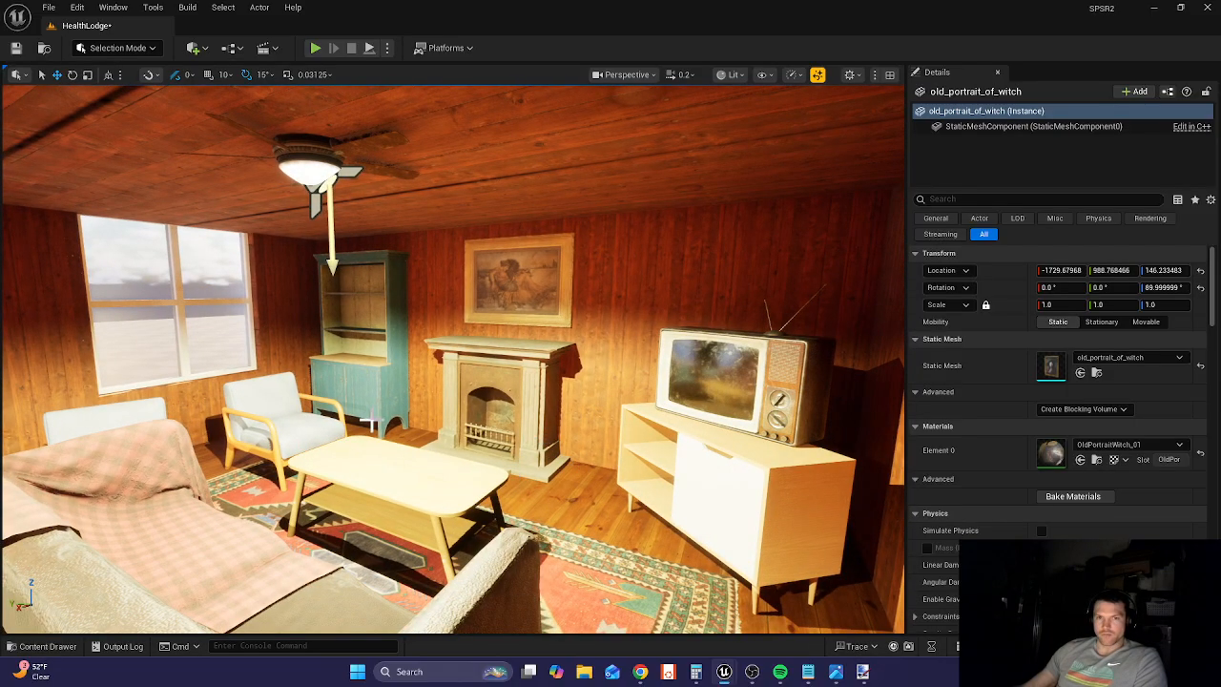
right_click_drag(401, 418, 620, 457)
right_click_drag(506, 429, 408, 419)
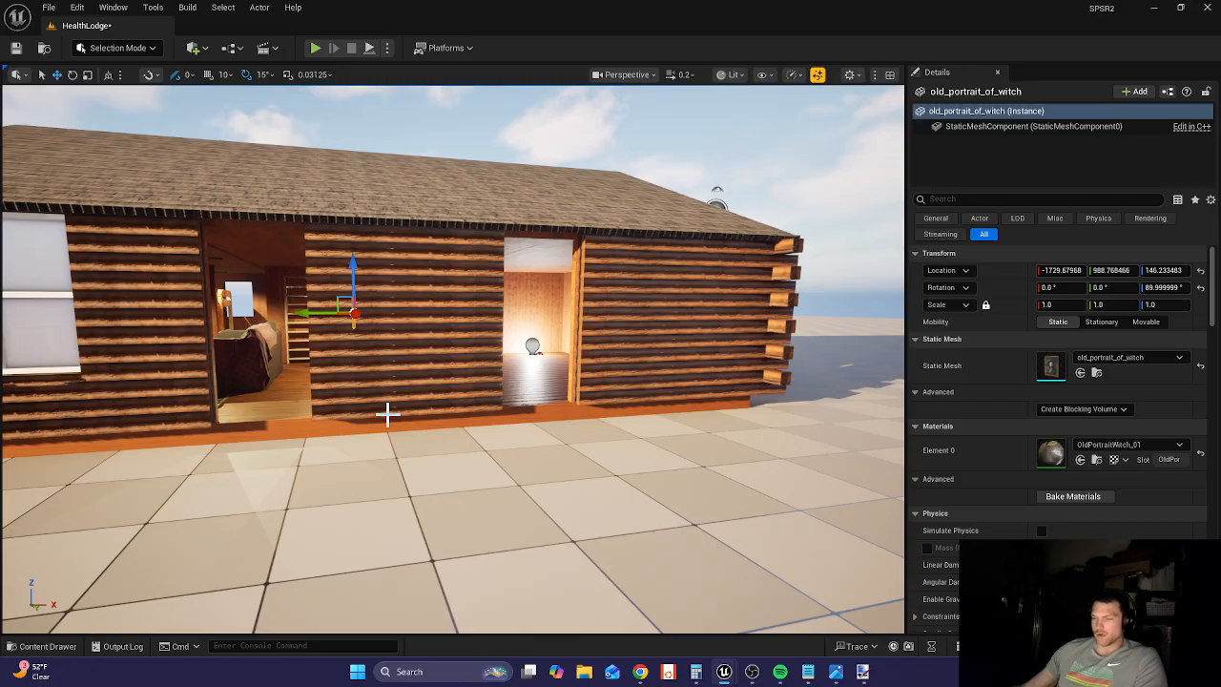
key("ctrl+shift+s")
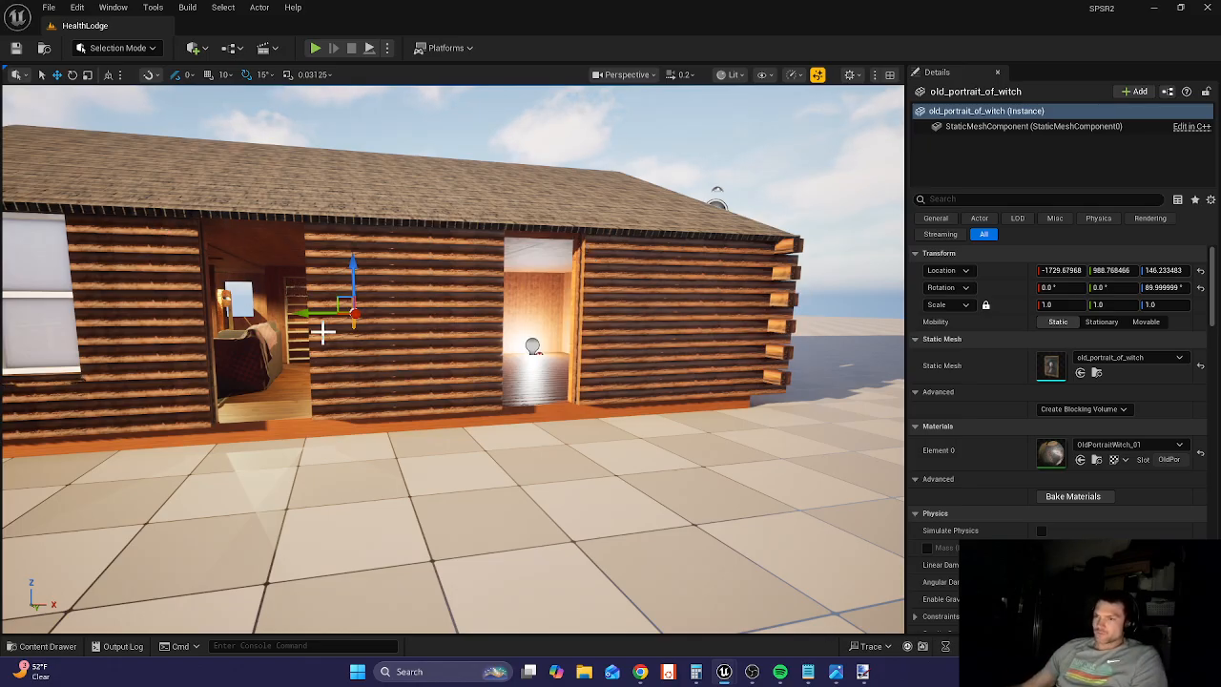
- Show the Outliner and close the Details panel to make room for the actor list
left_click(114, 7)
mouse_move(152, 105)
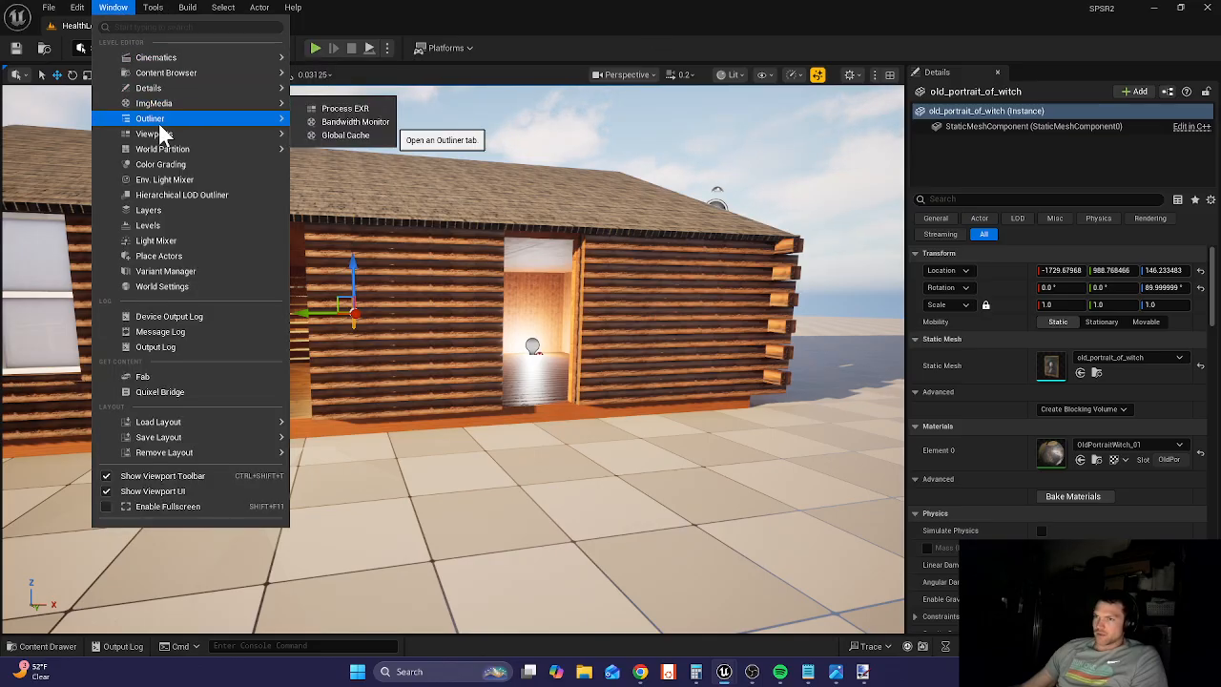
left_click(320, 121)
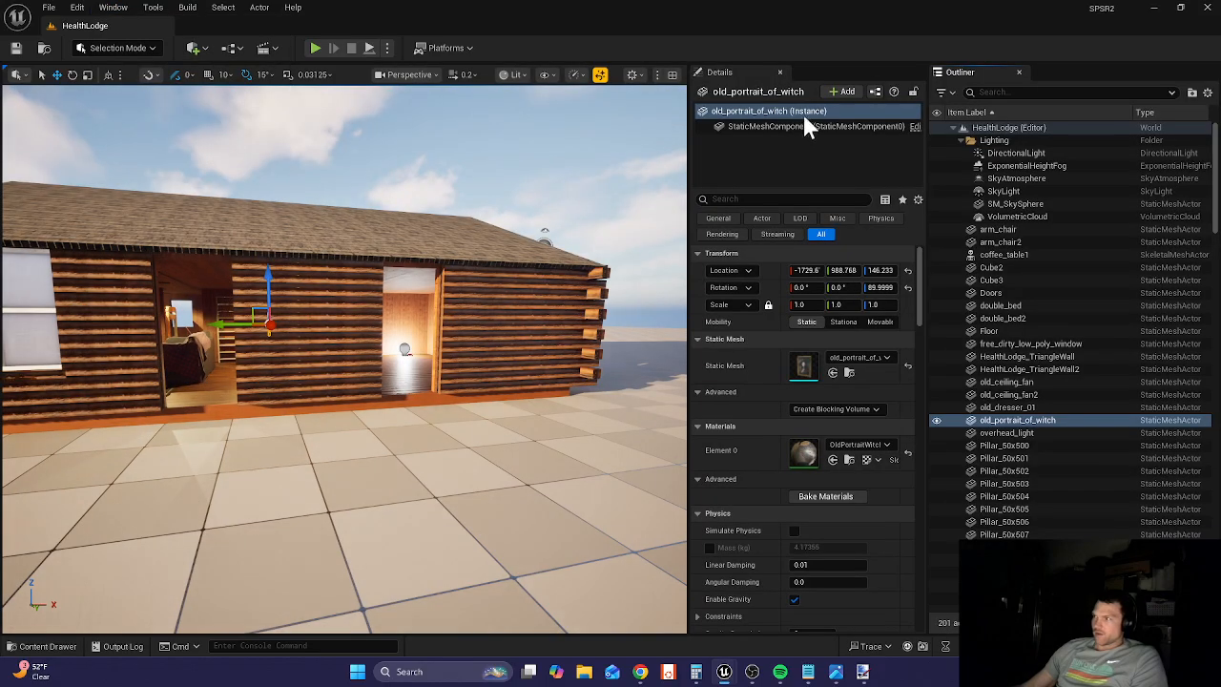
left_click(780, 74)
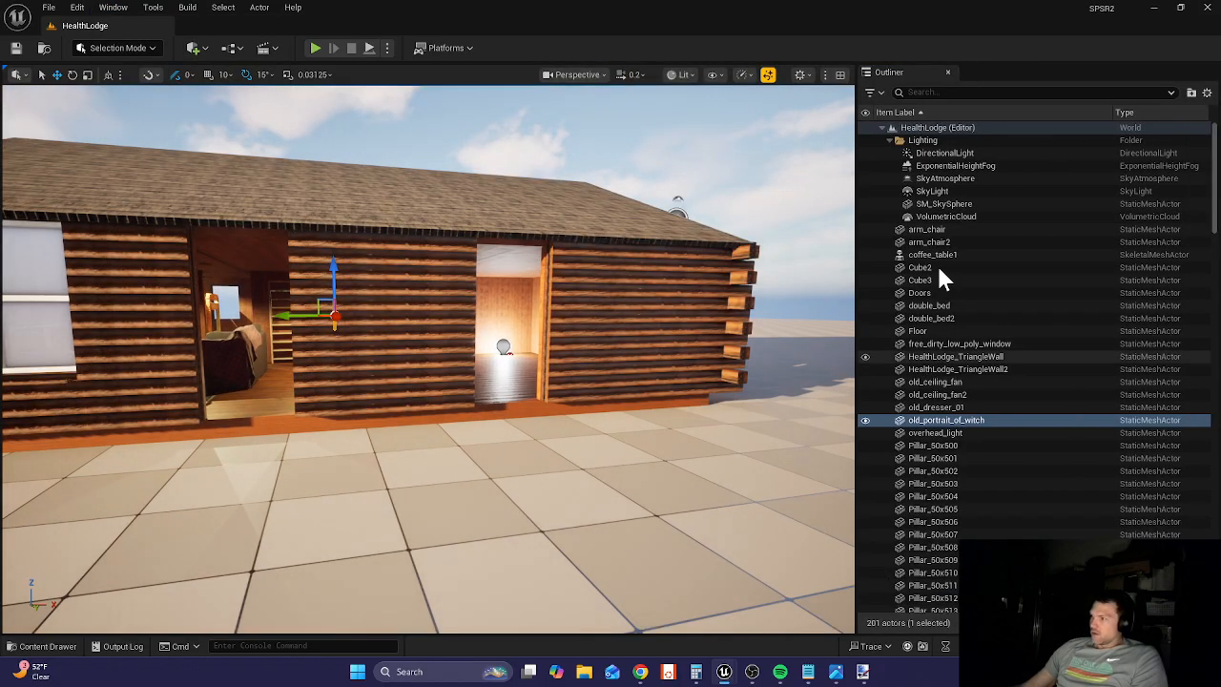
- Select every actor in the Outliner from arm_chair down to the water heater, leaving out the Lighting folder
left_click(910, 130)
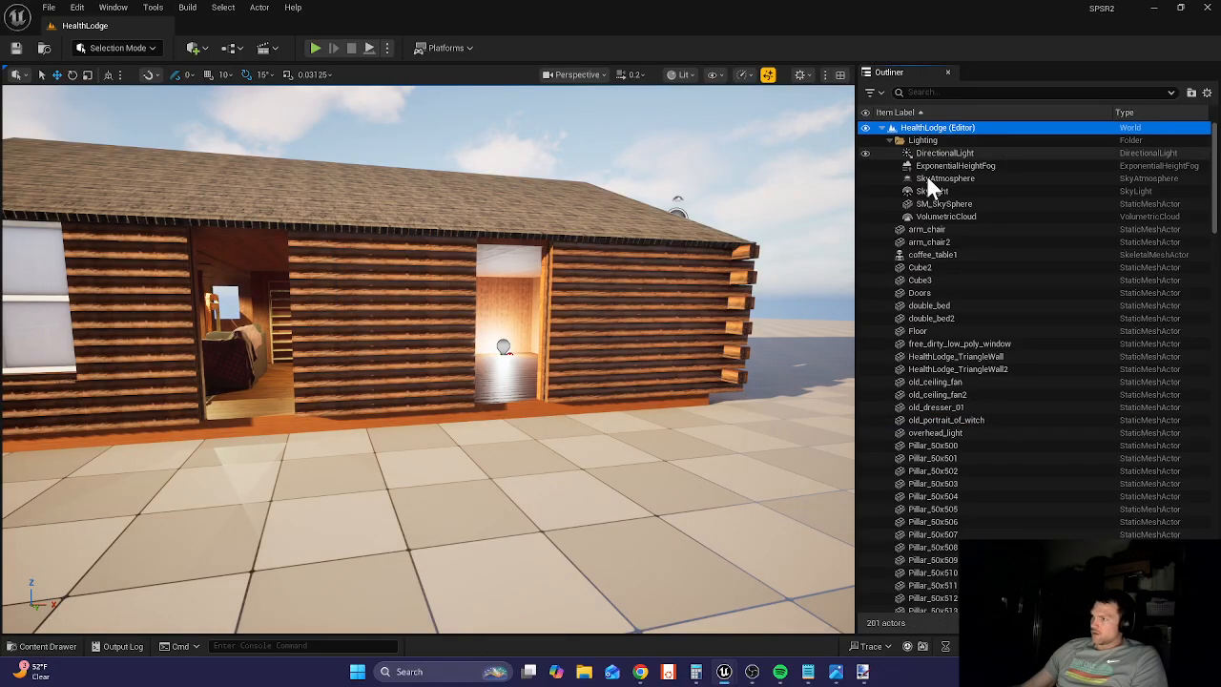
left_click(916, 230)
scroll(951, 321, "down", 10)
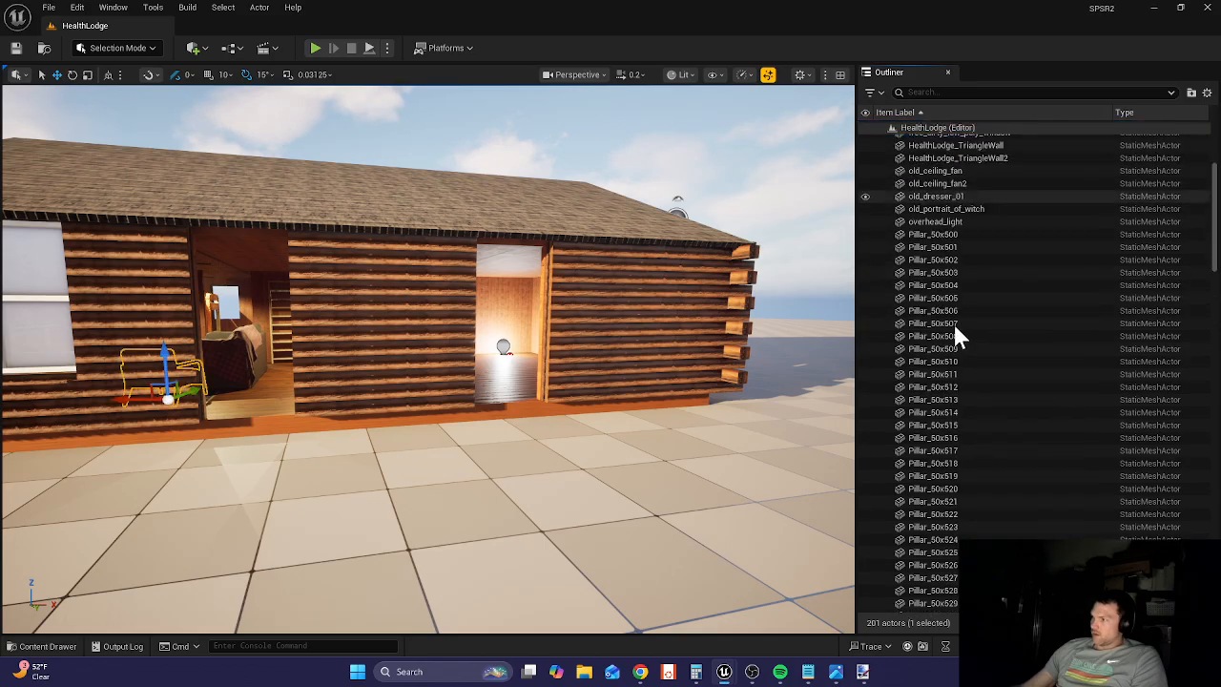
left_click_drag(1214, 269, 1204, 534)
left_click(928, 610, "shift")
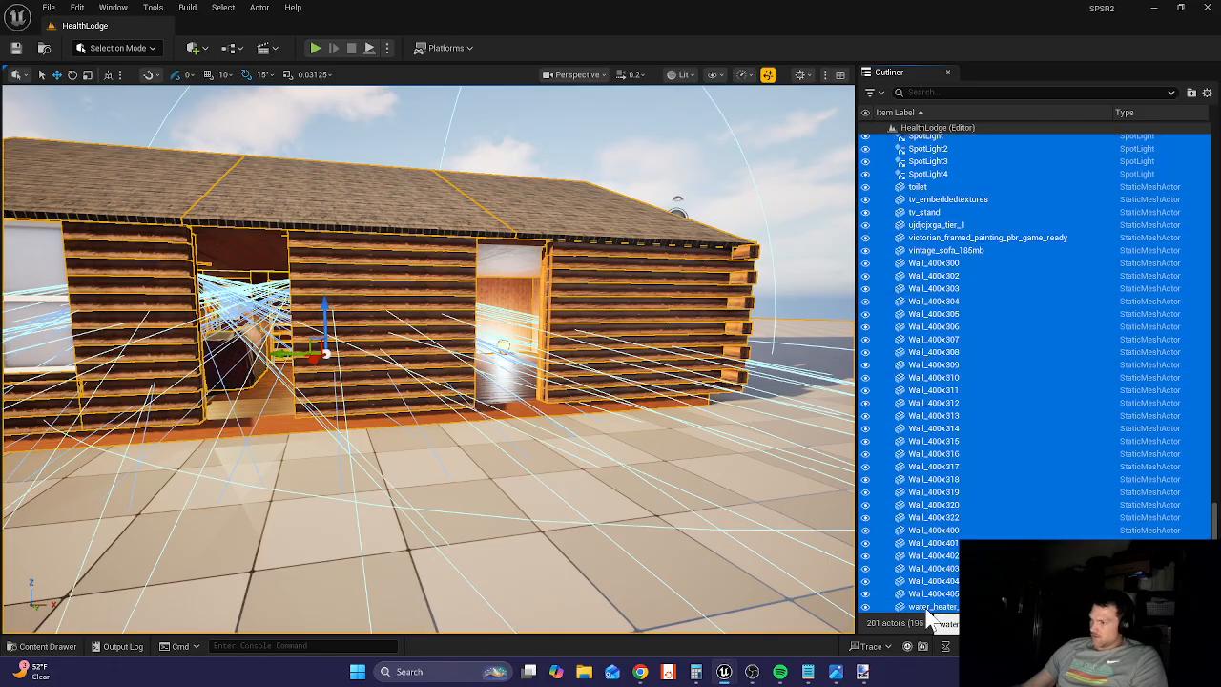
- Remove PlayerStart and SKM_Manny_Simple from the actor selection
scroll(988, 460, "up", 3)
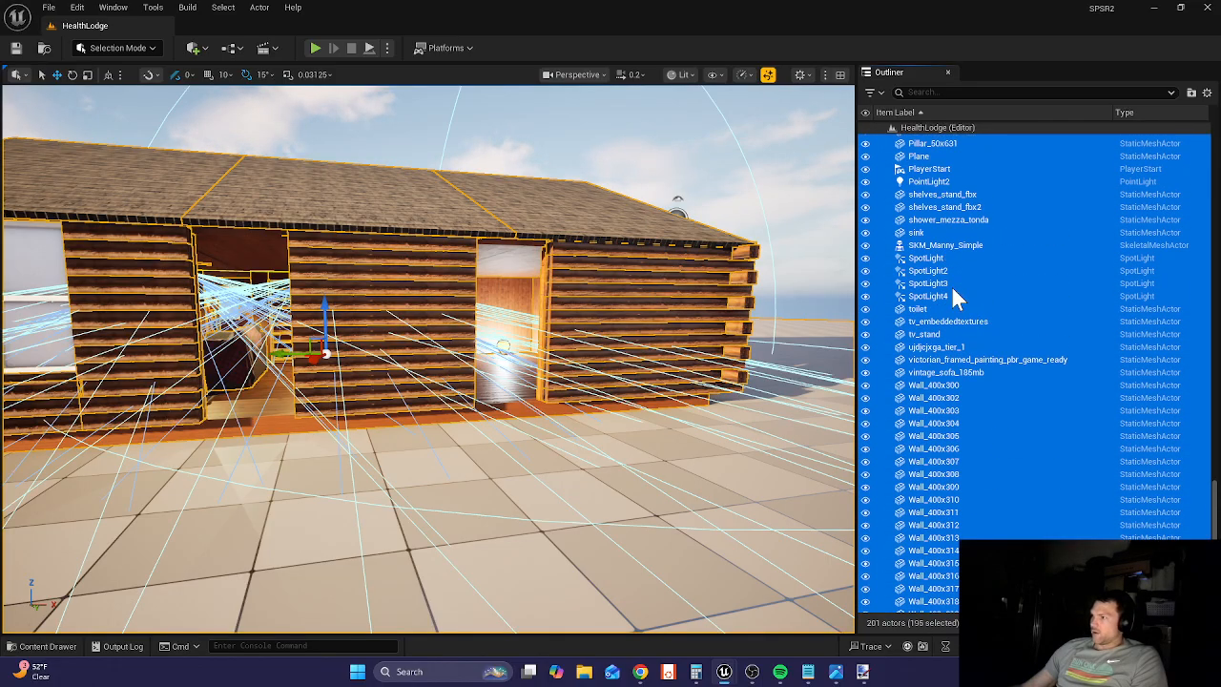
scroll(956, 300, "up", 1)
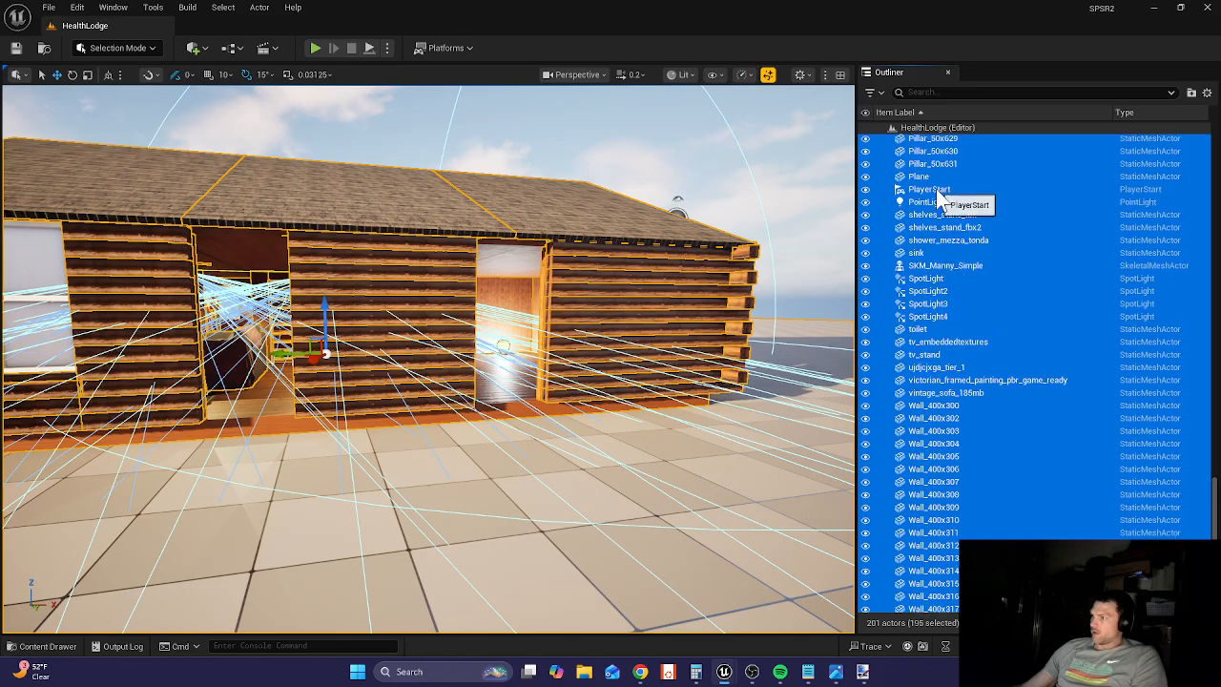
left_click(935, 191, "ctrl")
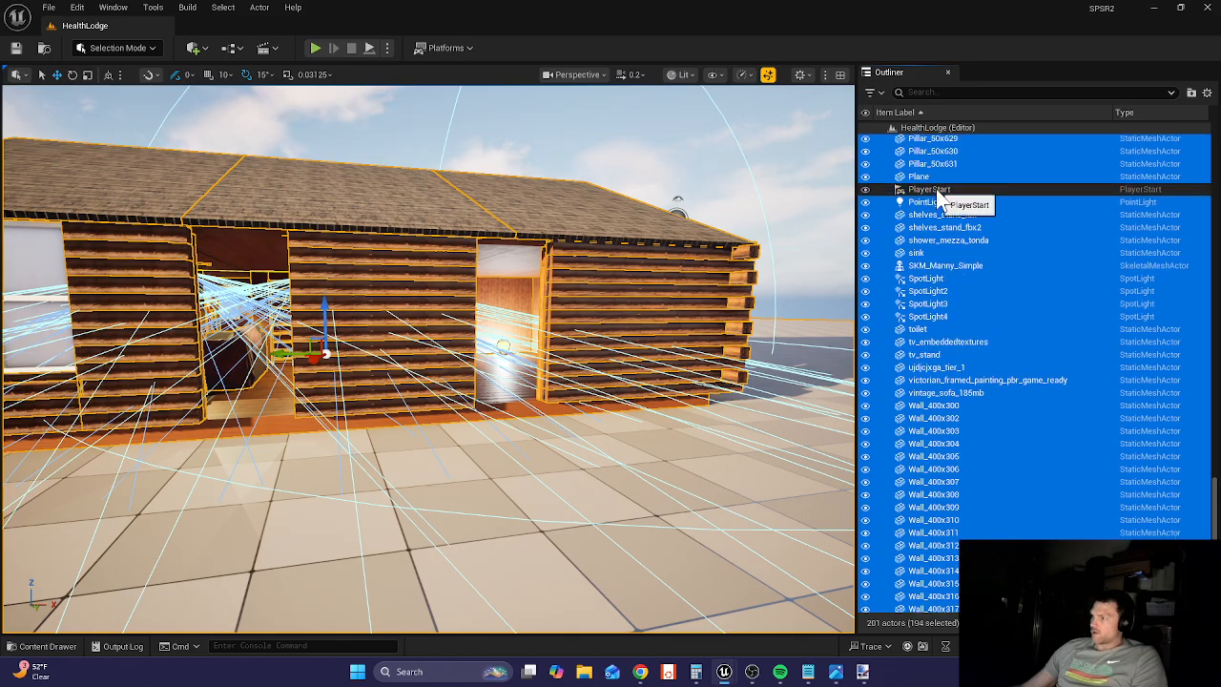
left_click(865, 214)
left_click(865, 212)
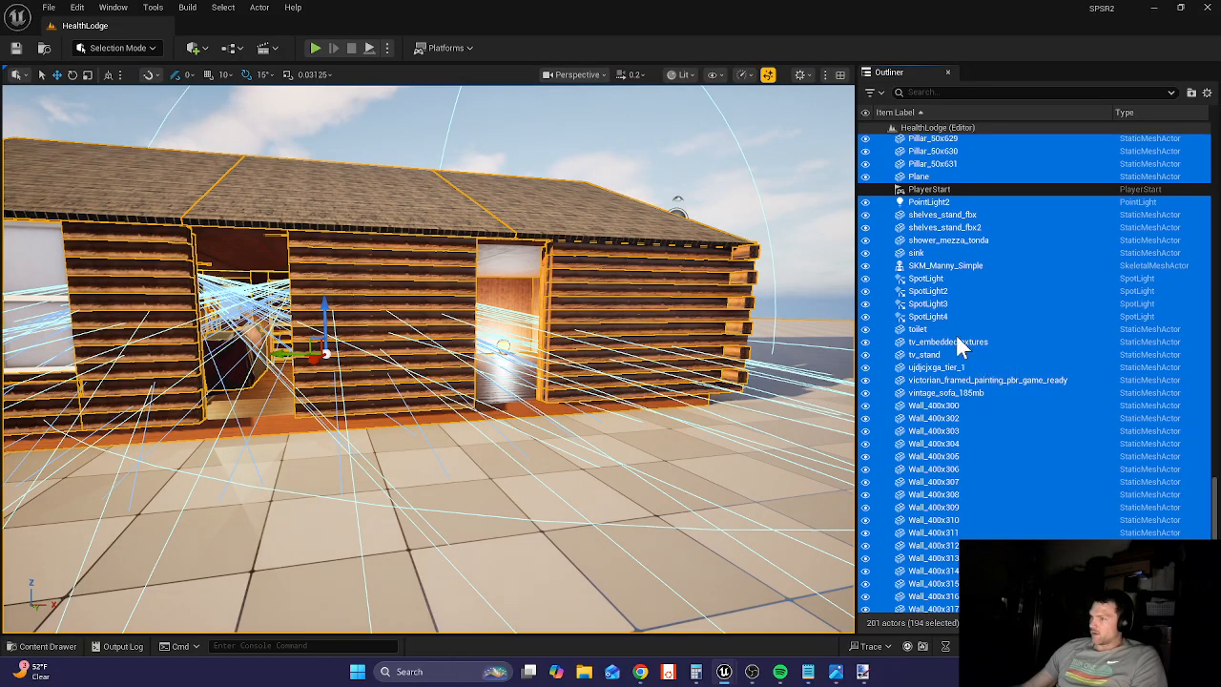
left_click(949, 268, "ctrl")
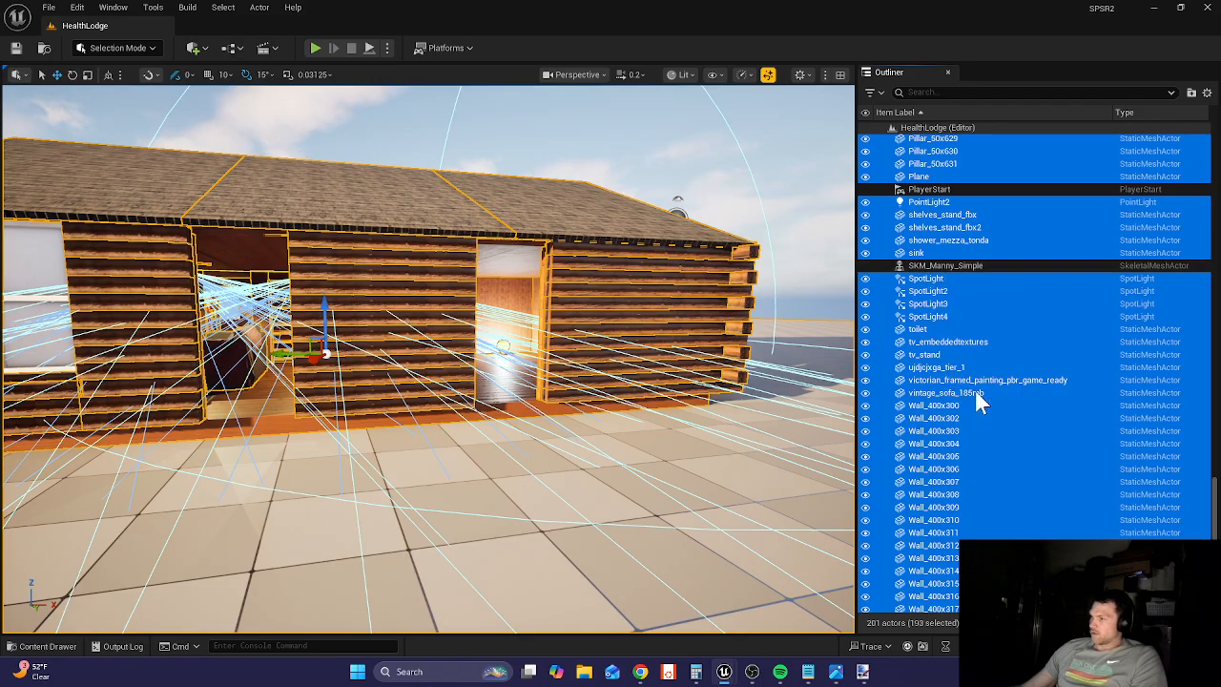
- Review the selected actors through the list and exclude Floor from the selection
scroll(965, 397, "down", 2)
scroll(966, 396, "up", 5)
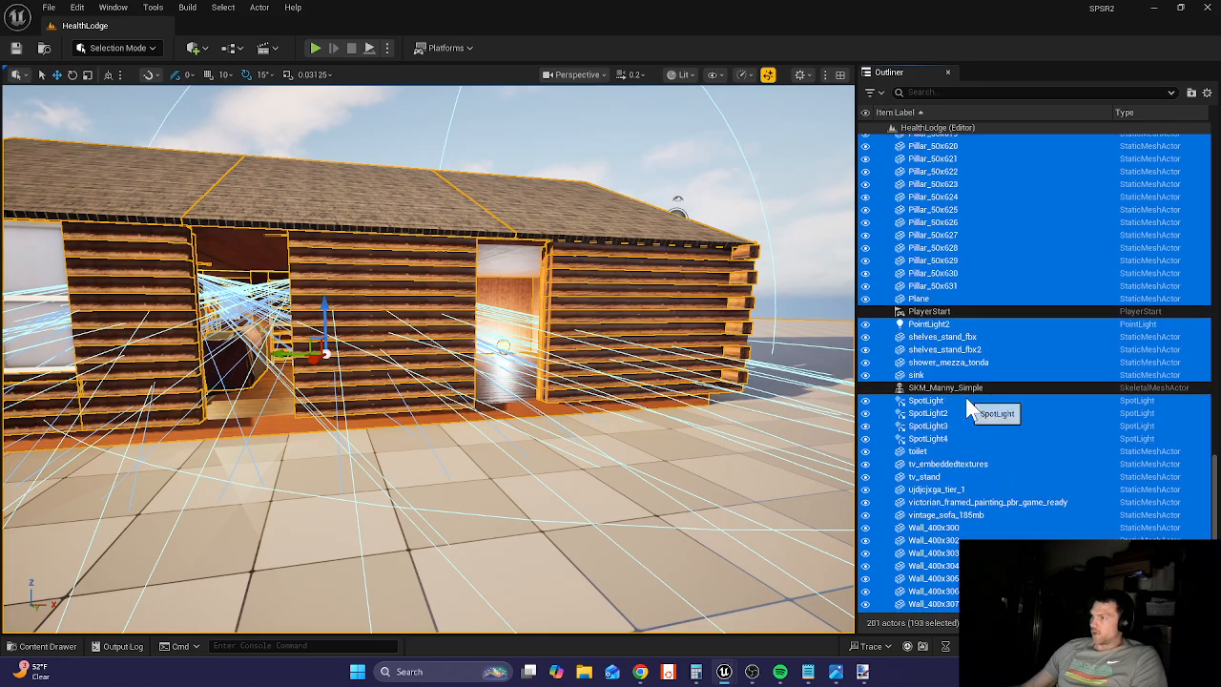
scroll(965, 397, "up", 3)
scroll(965, 397, "up", 8)
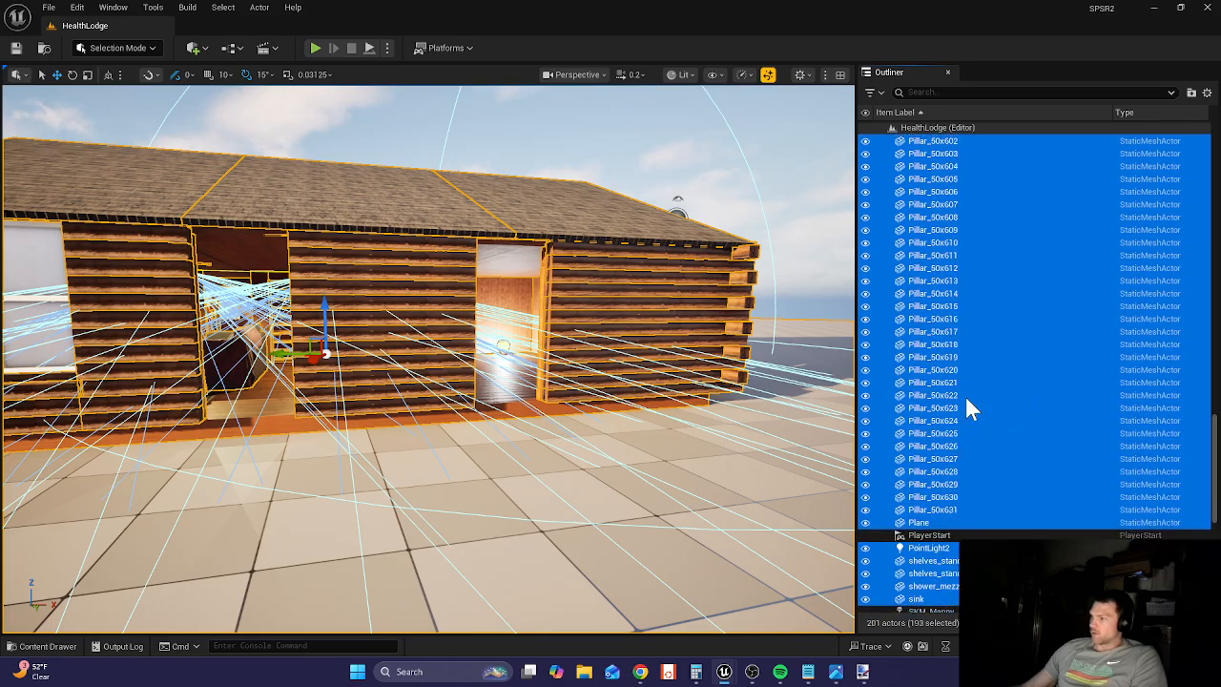
scroll(967, 398, "up", 20)
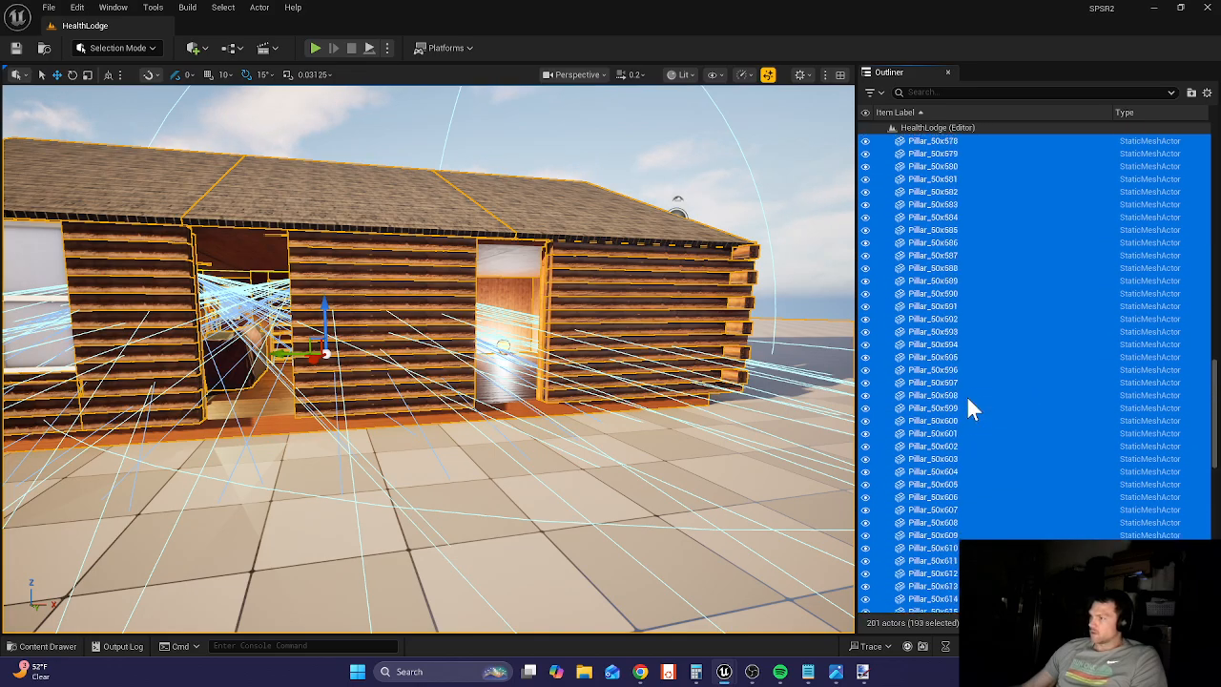
scroll(988, 434, "up", 18)
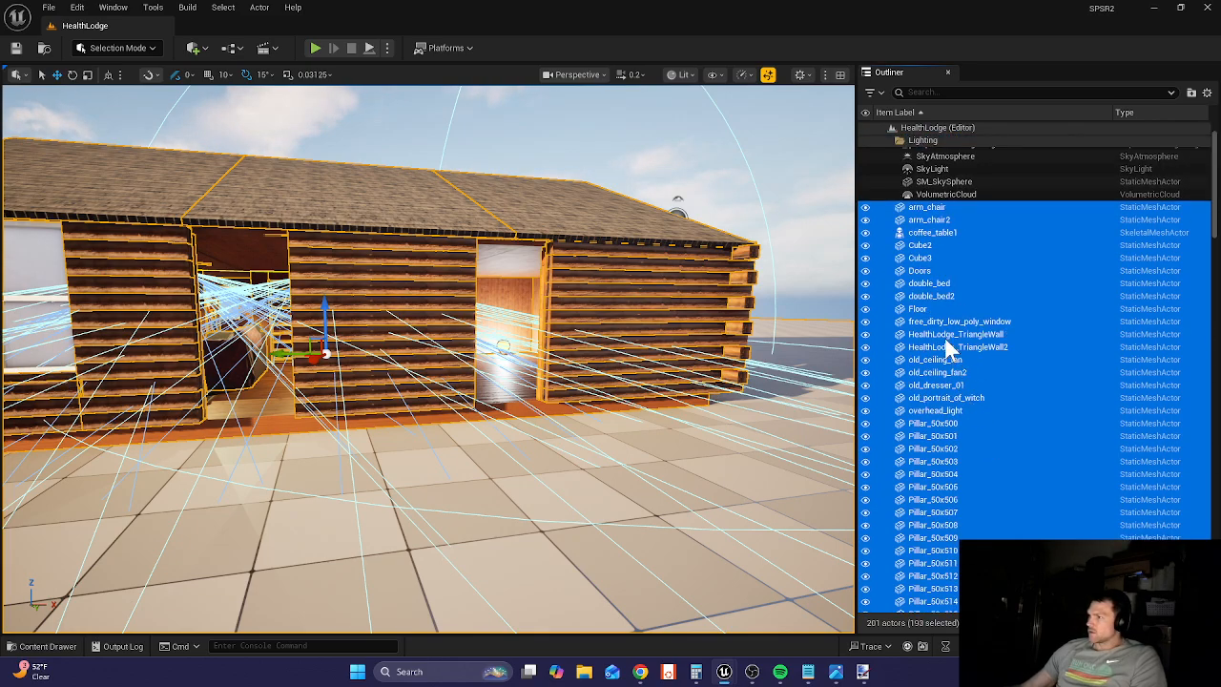
left_click(921, 311, "ctrl")
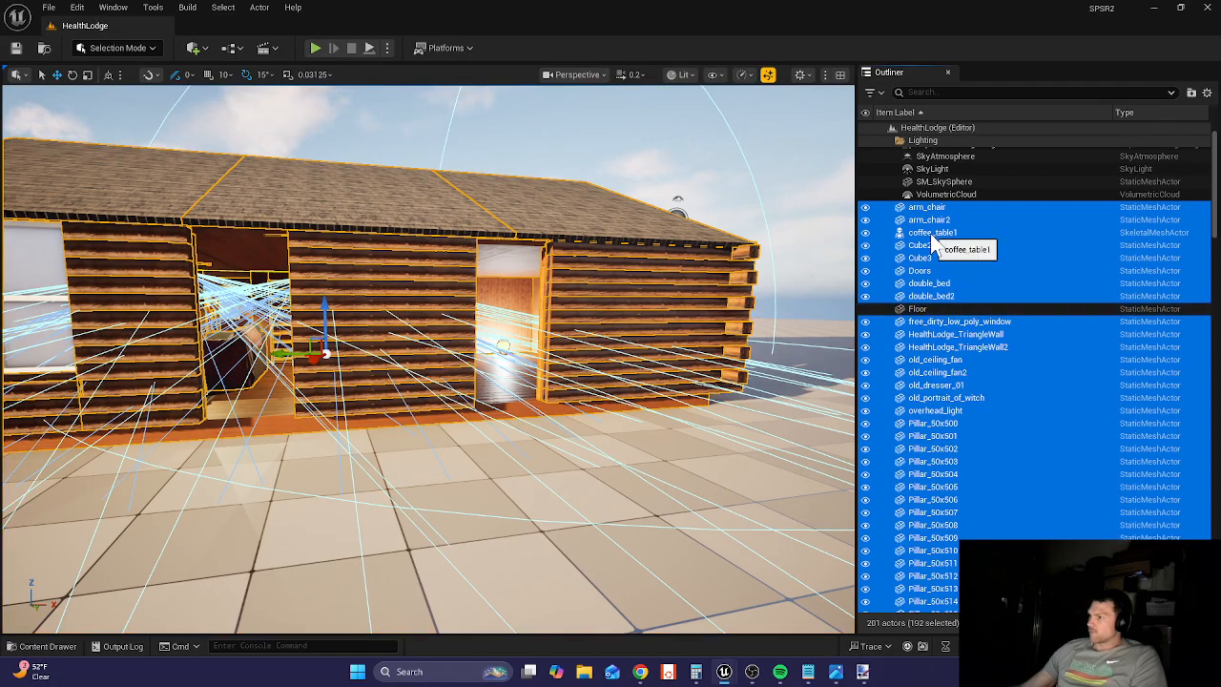
scroll(939, 401, "up", 1)
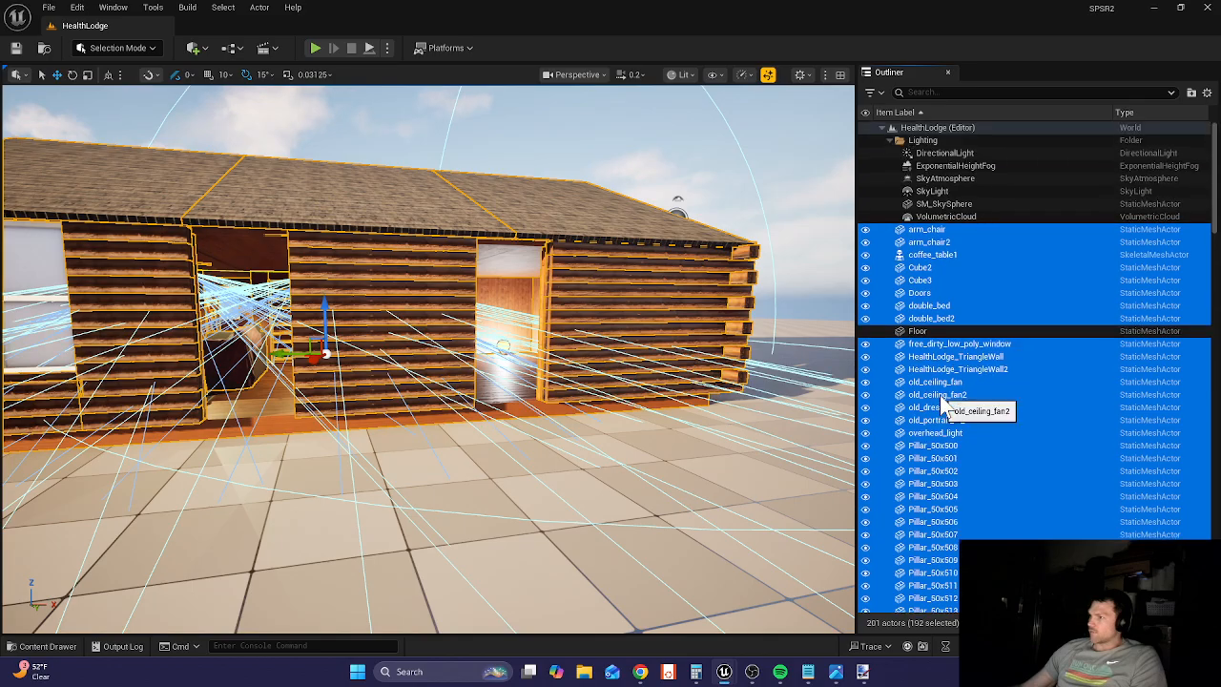
- Create a level instance from the selected actors with External Actors and a Center Min Z pivot, saved as HealthLodge2 in the HealthLodge folder
right_click(925, 269)
mouse_move(953, 546)
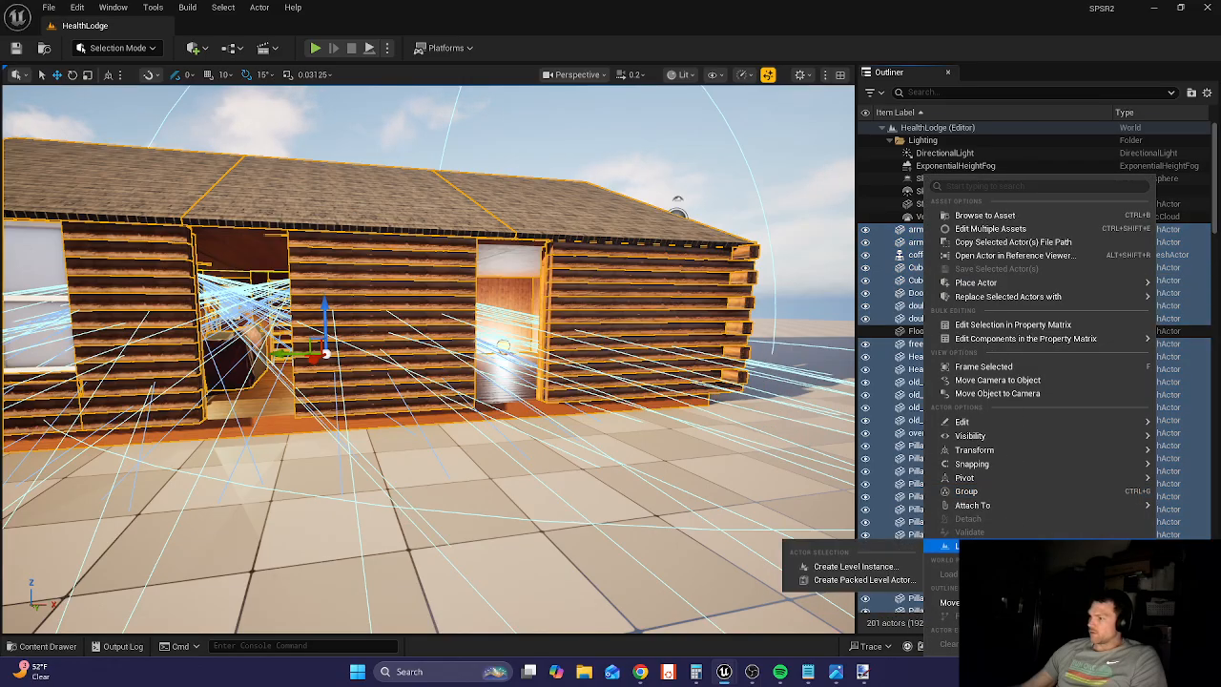
left_click(838, 565)
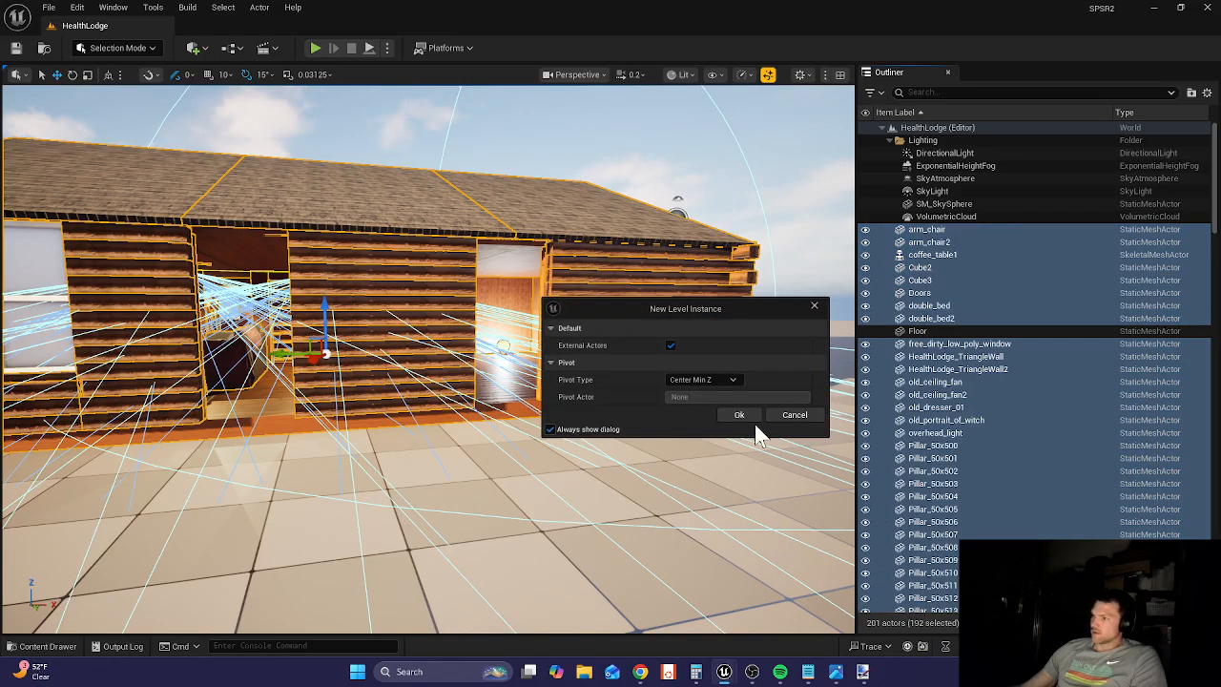
left_click(740, 416)
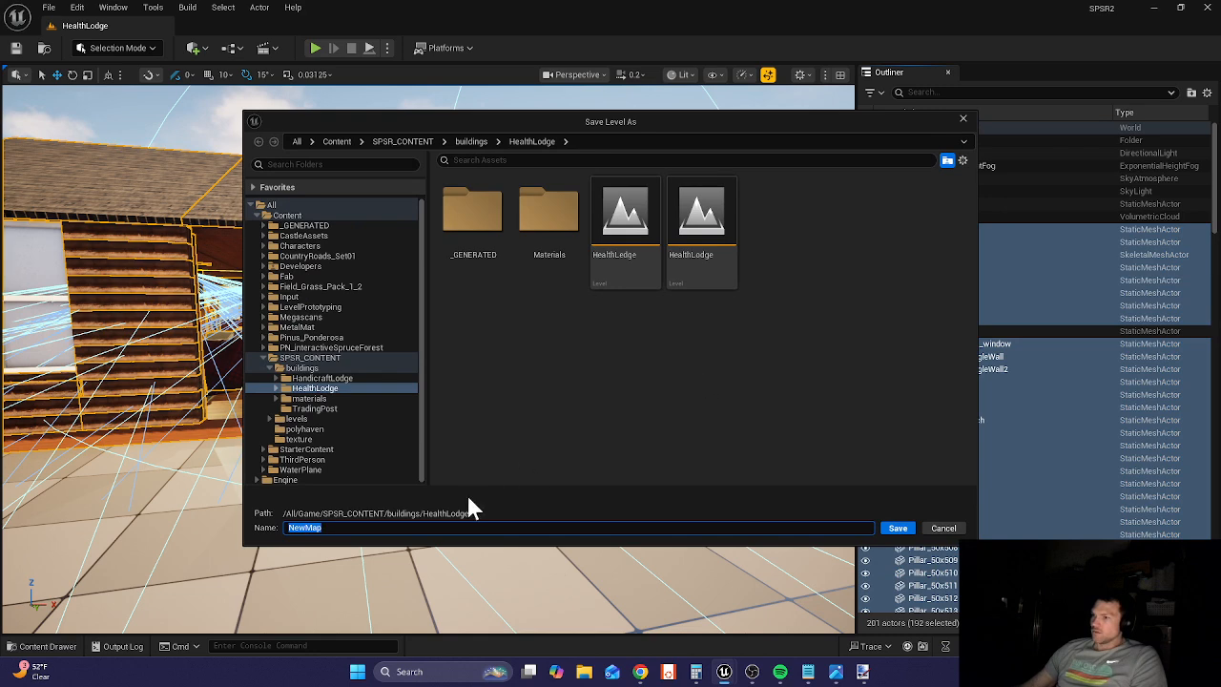
left_click(642, 255)
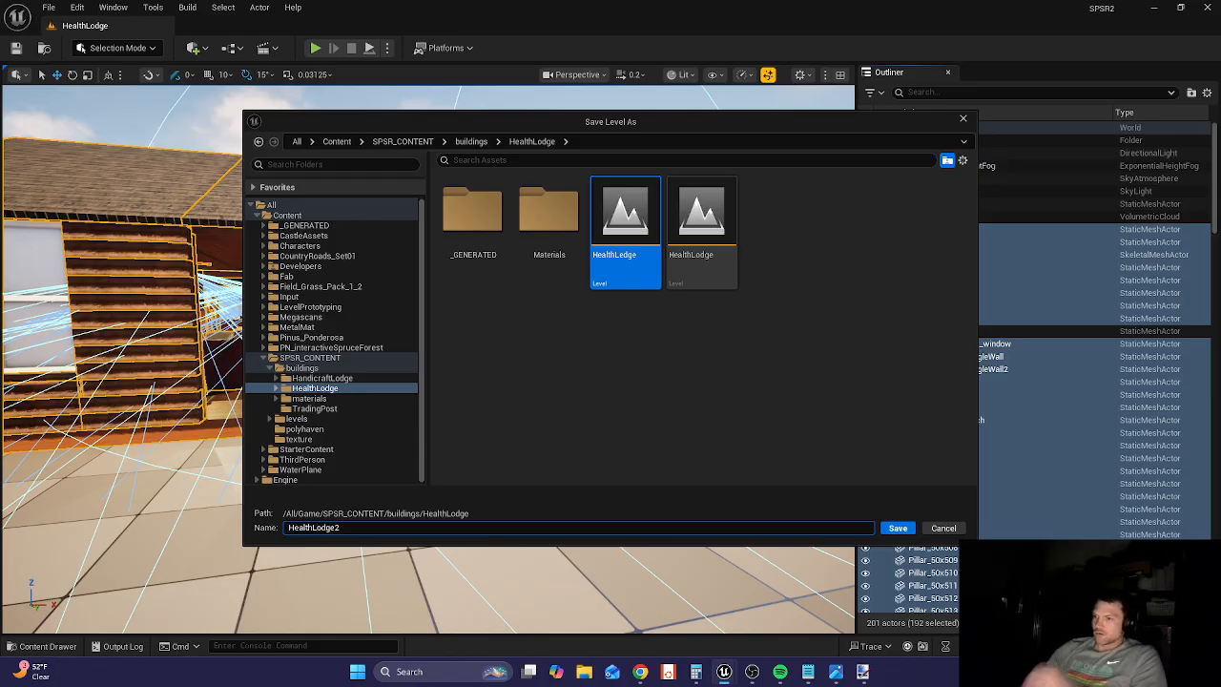
key("Return")
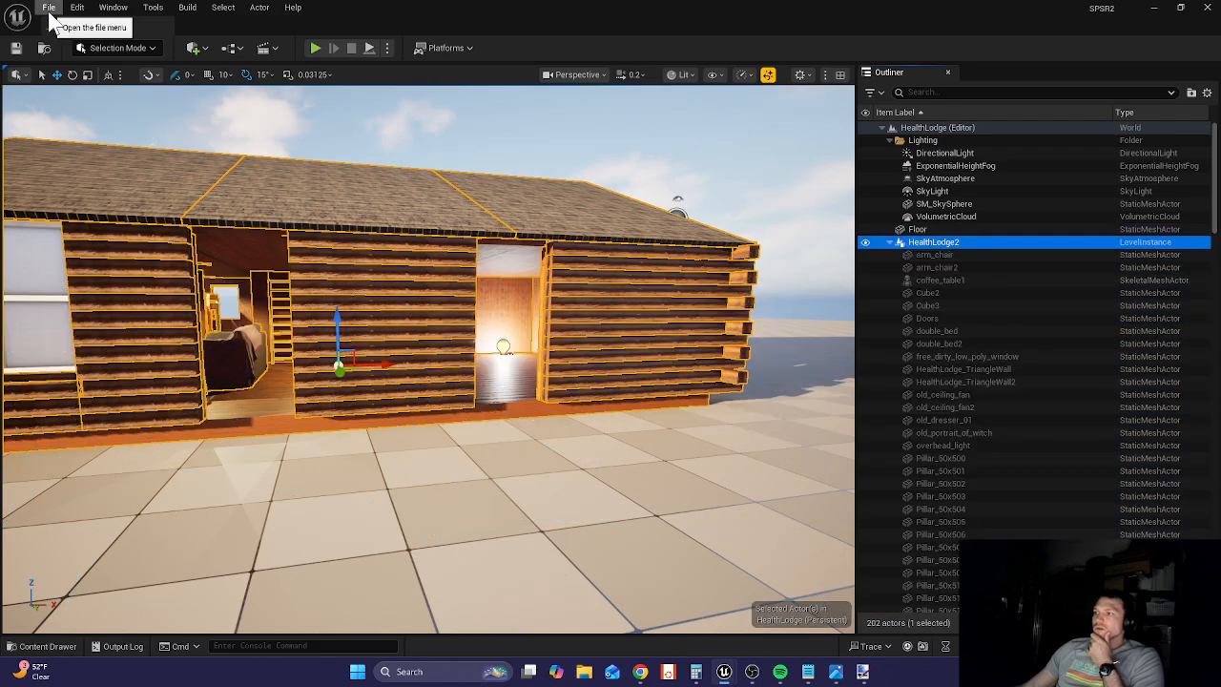
- Hide and show HealthLodge2 to check that it holds the whole cabin, and collapse its actor list
left_click(865, 242)
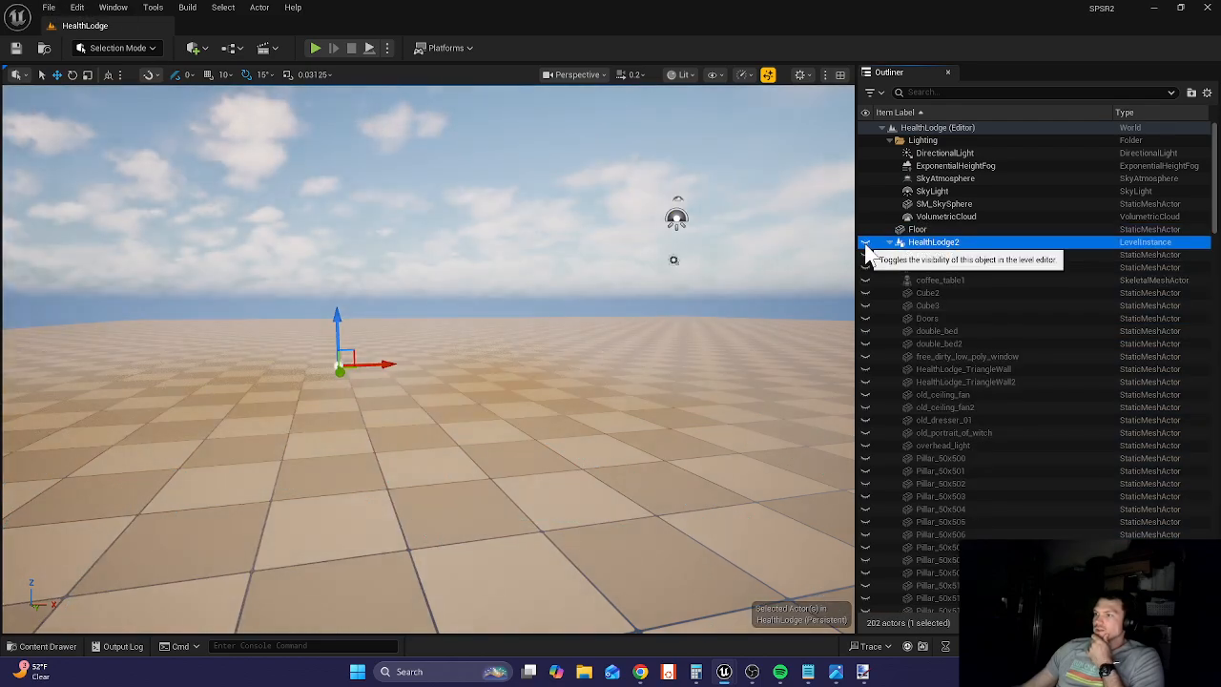
mouse_move(629, 334)
right_mouse_down()
mouse_move(486, 322)
mouse_move(651, 323)
right_mouse_up()
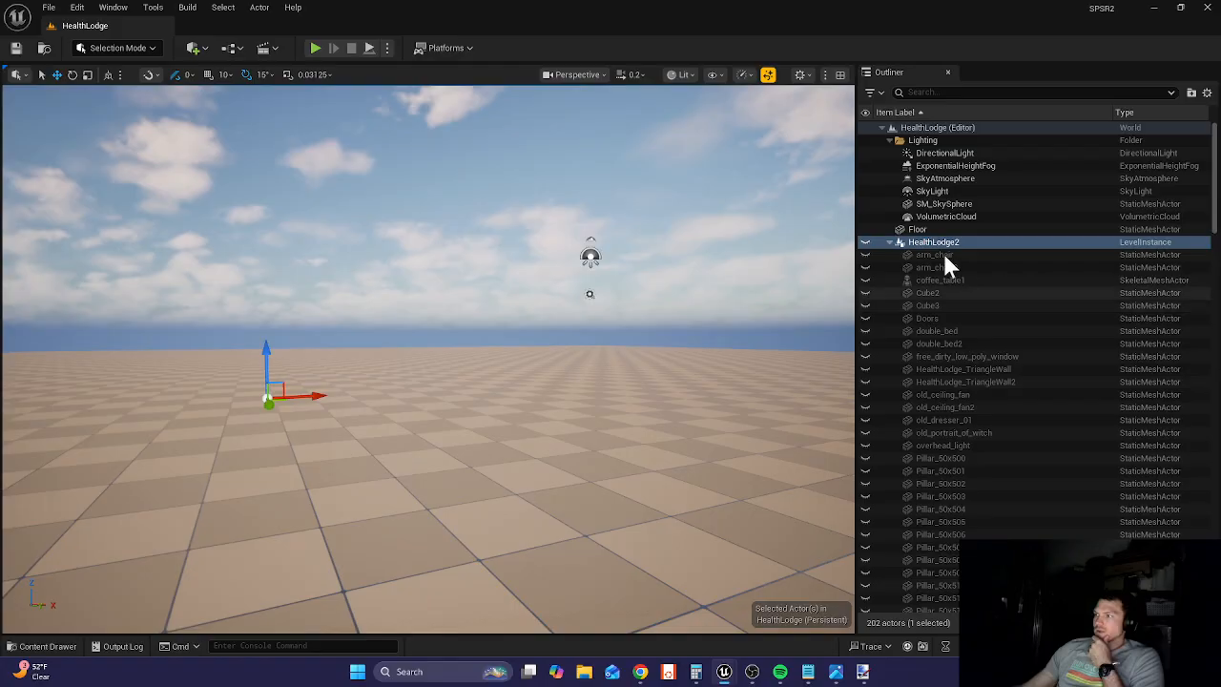
left_click(865, 242)
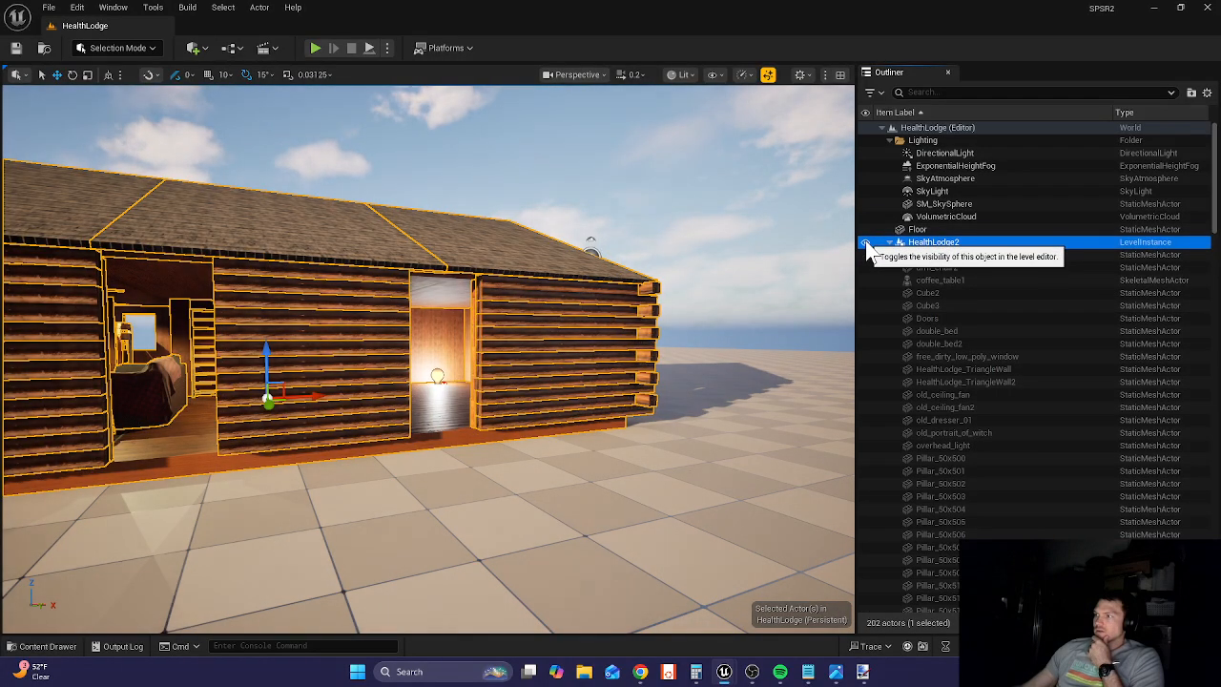
left_click(888, 242)
left_click(865, 242)
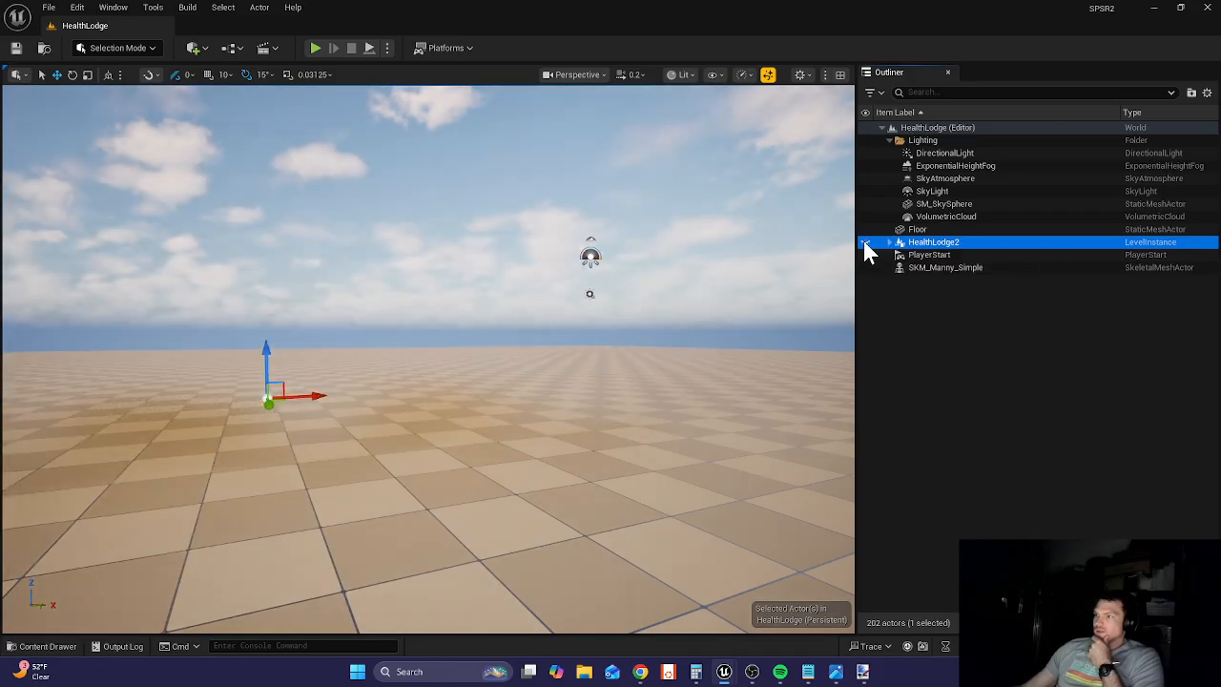
left_click(865, 242)
- Open the level NewScaledHeightLandscape_NewTextureLandscape from the SPSR_CONTENT/levels folder
left_click(49, 8)
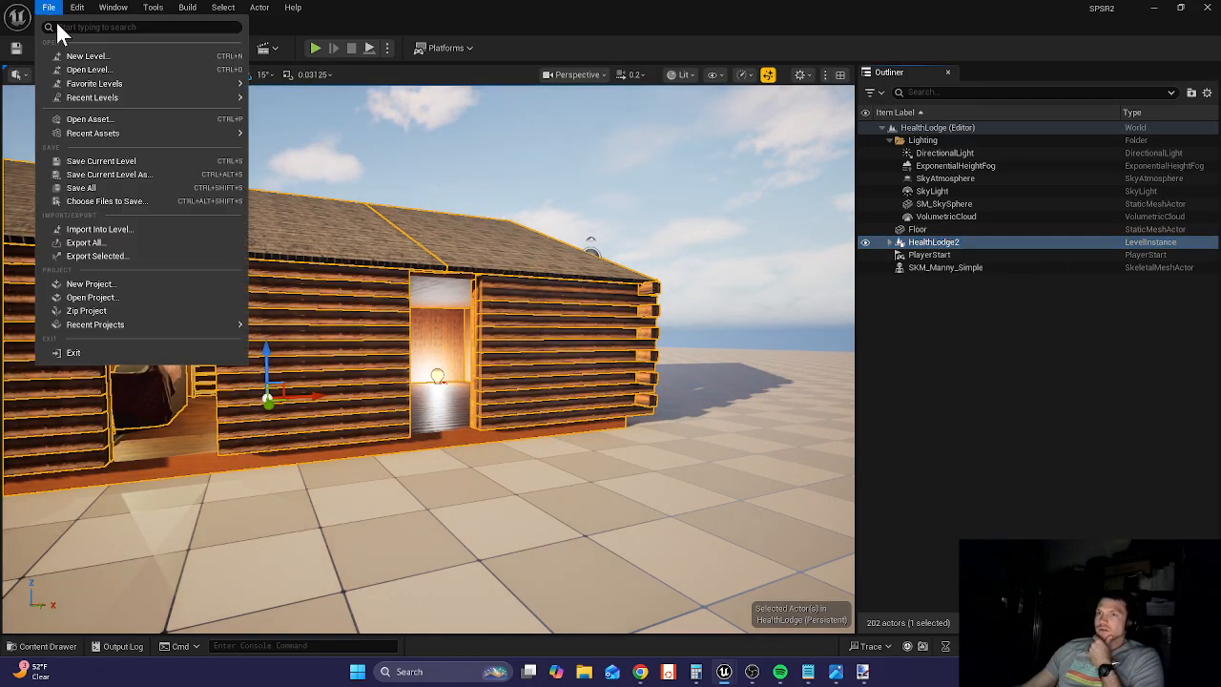
left_click(71, 67)
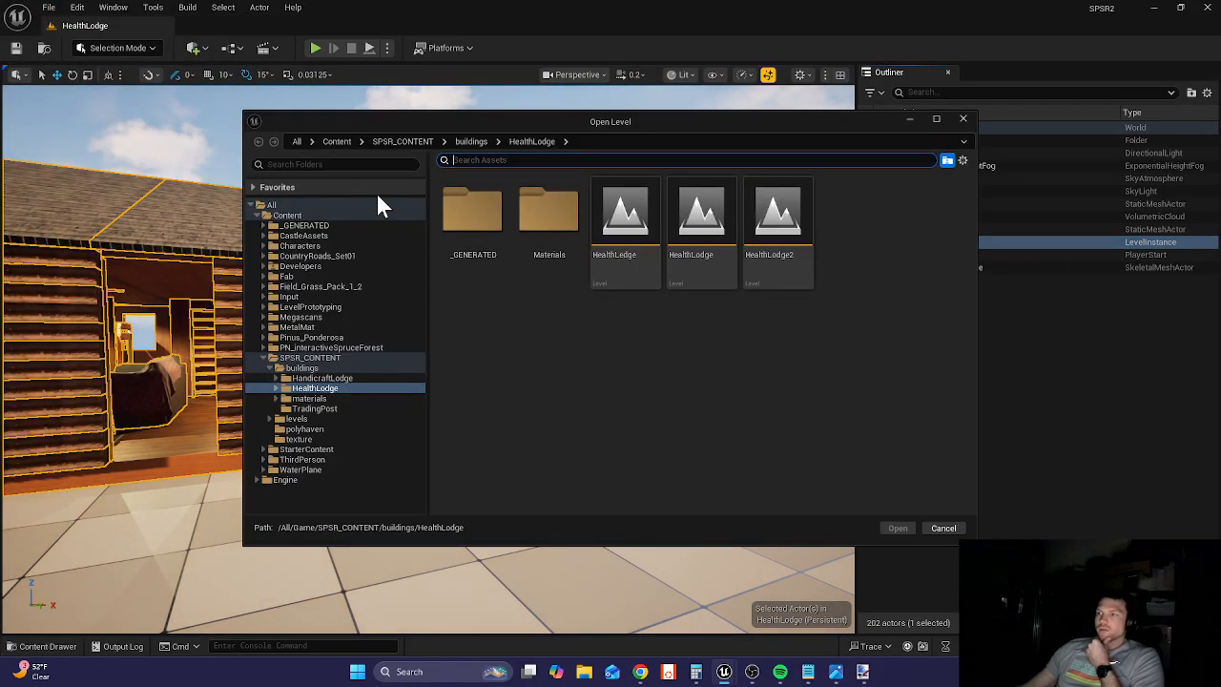
left_click(295, 360)
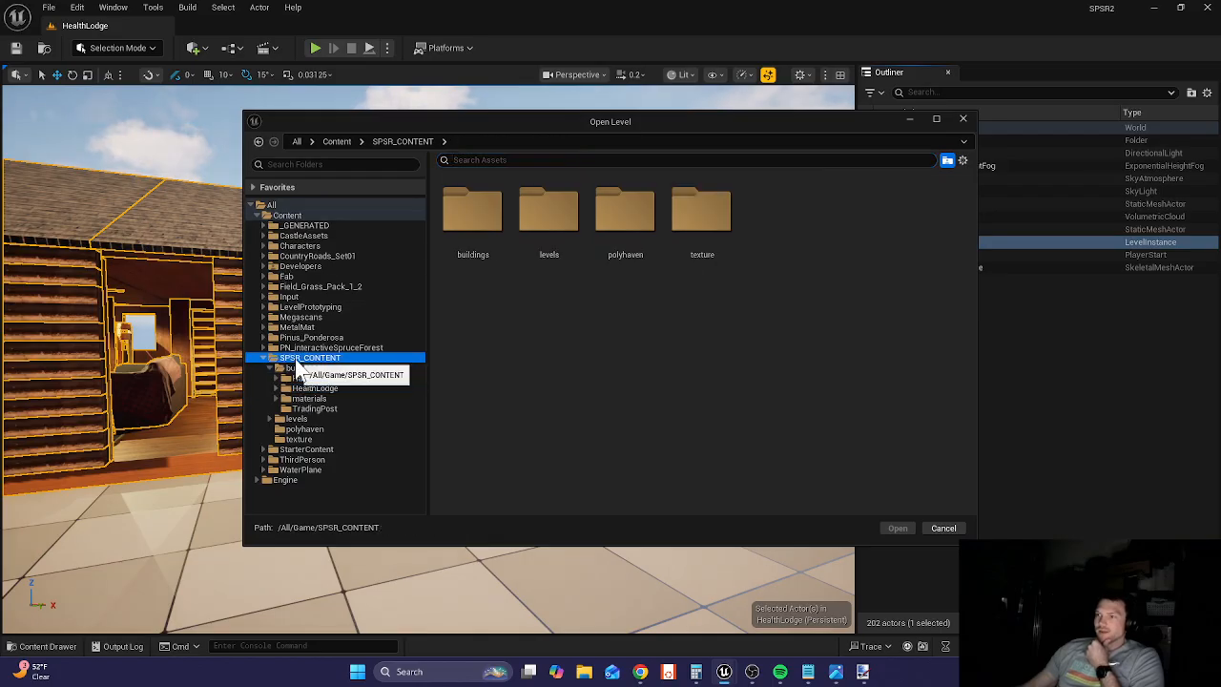
double_click(536, 212)
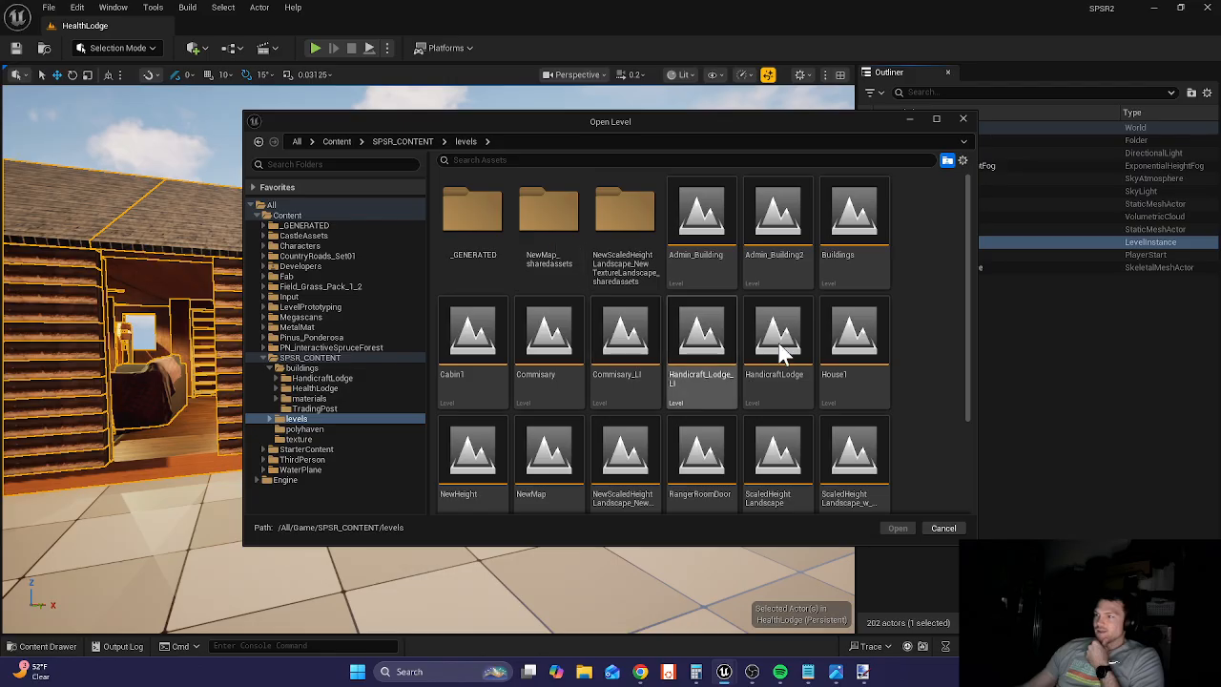
scroll(778, 340, "down", 2)
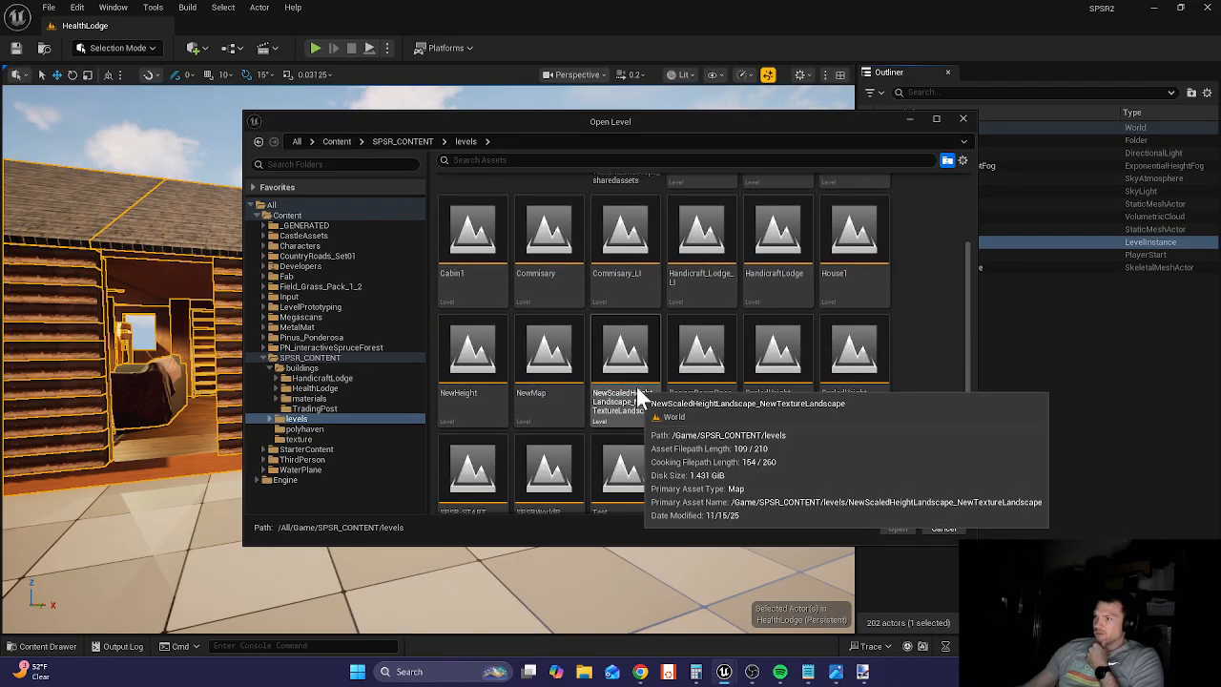
left_click(639, 399)
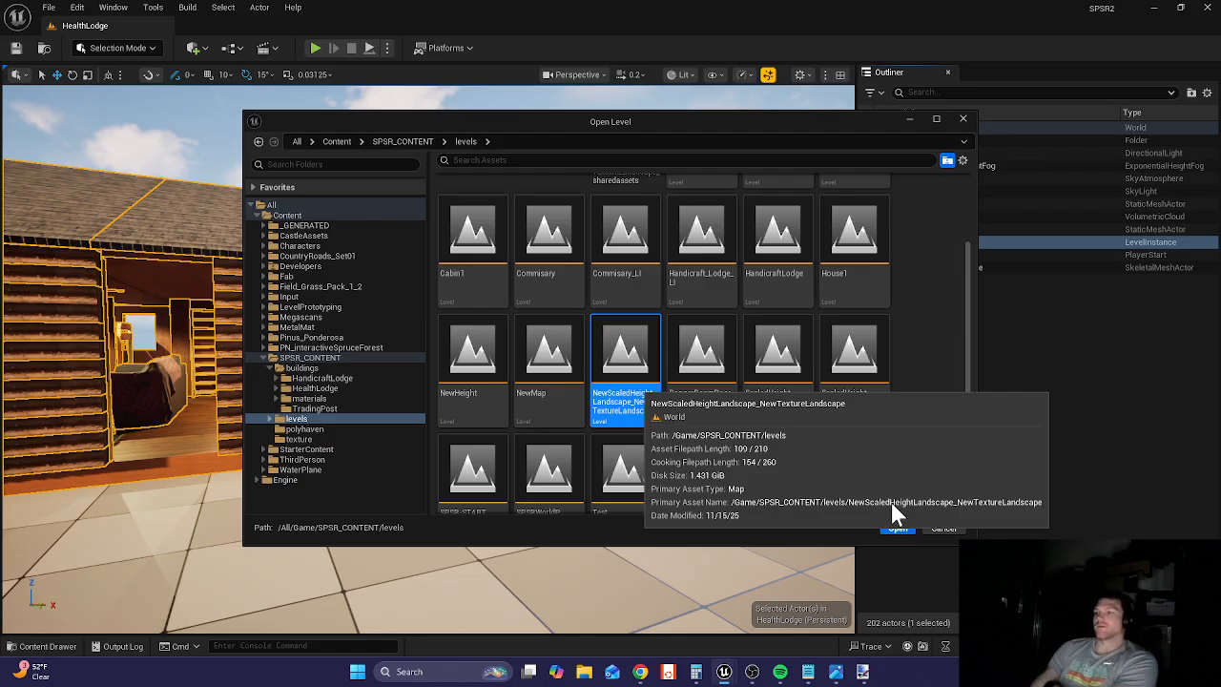
double_click(618, 408)
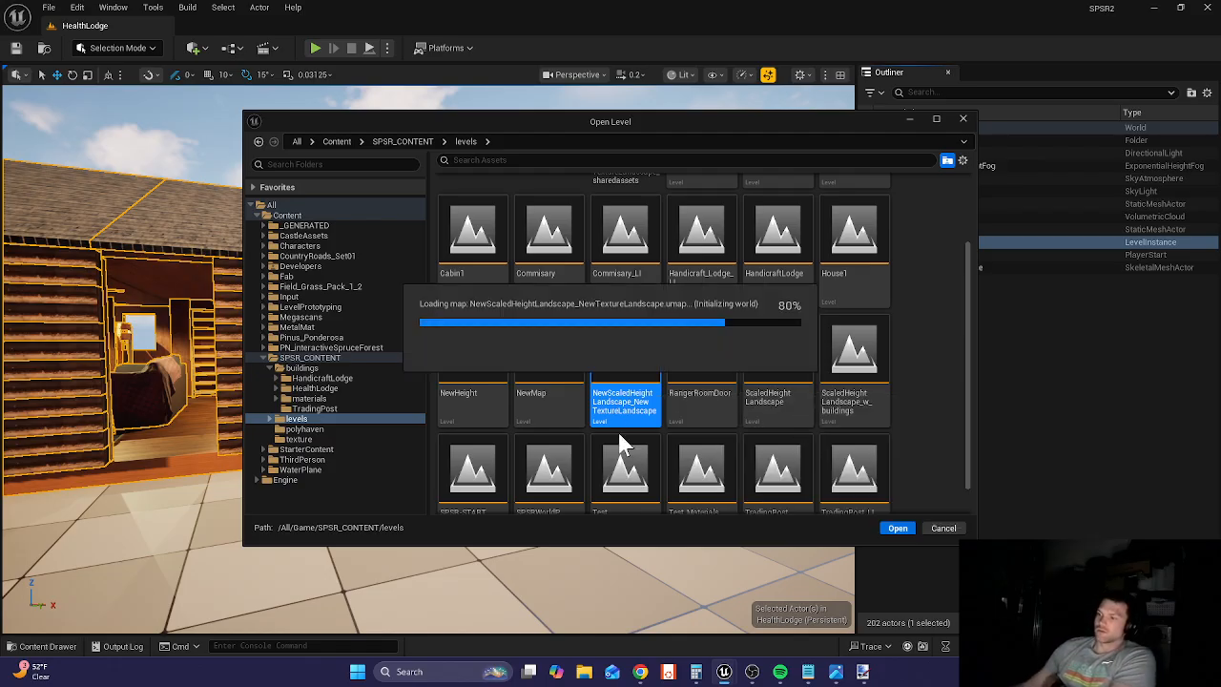
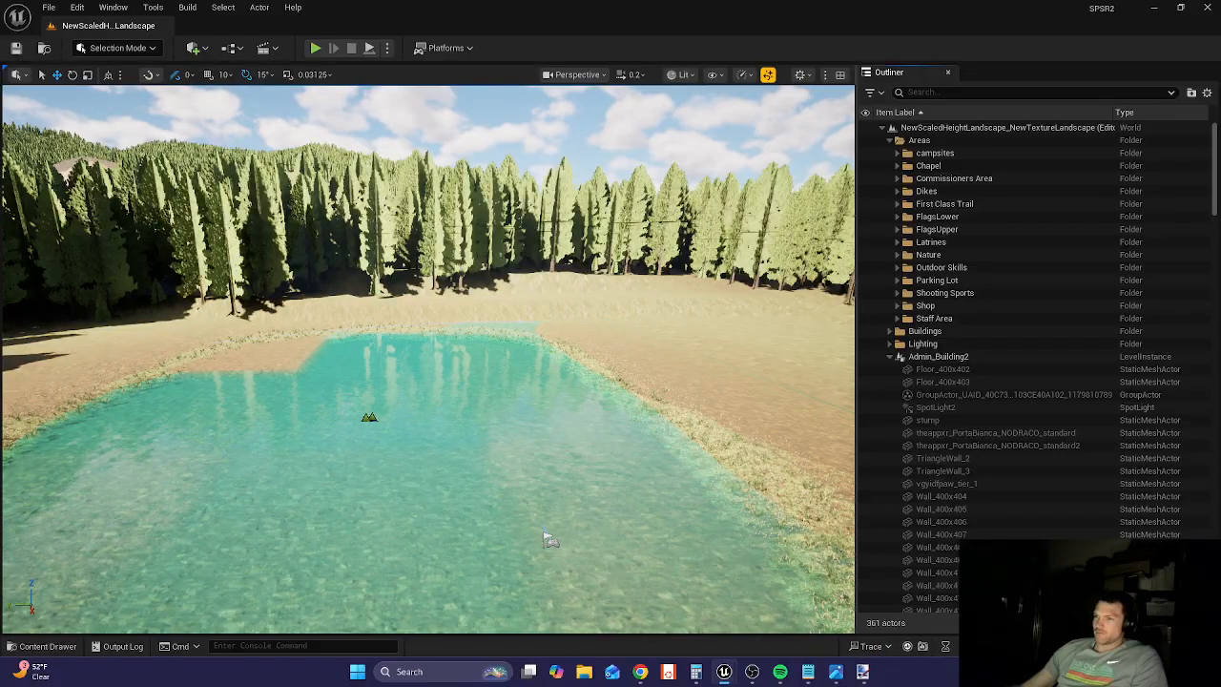
- Set the viewport camera's Speed Scalar to 5 for faster travel across the landscape
right_click_drag(554, 368, 448, 313)
key("w")
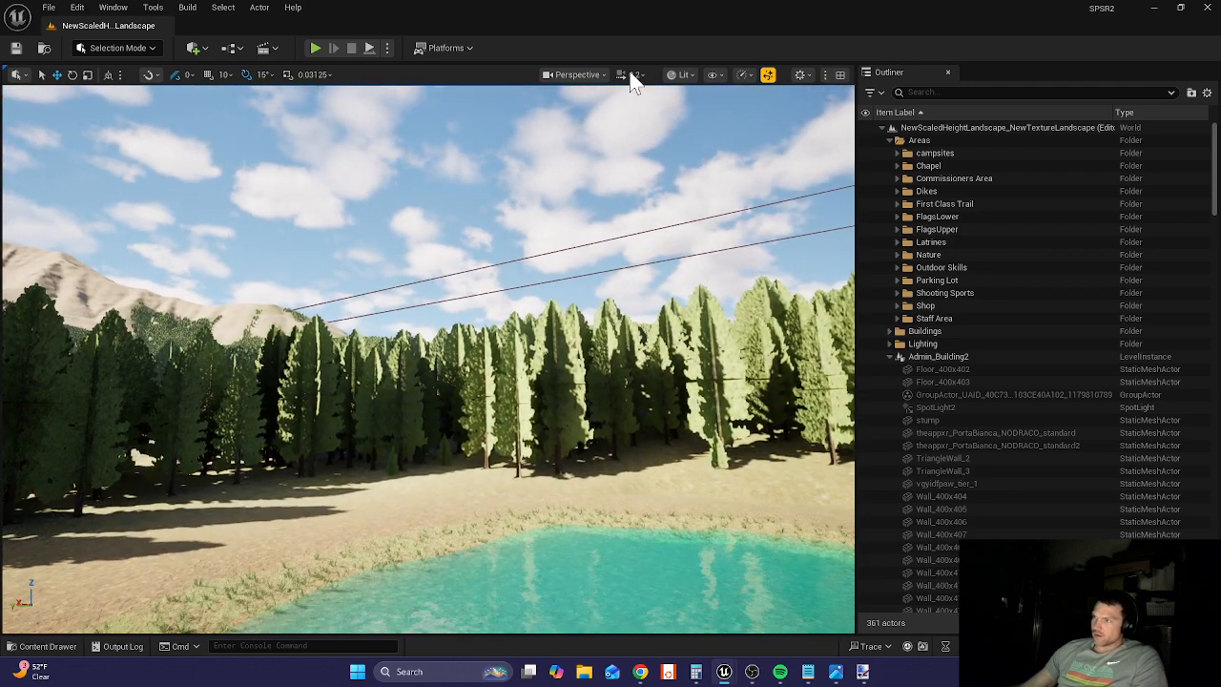
left_click(634, 76)
left_click(611, 134)
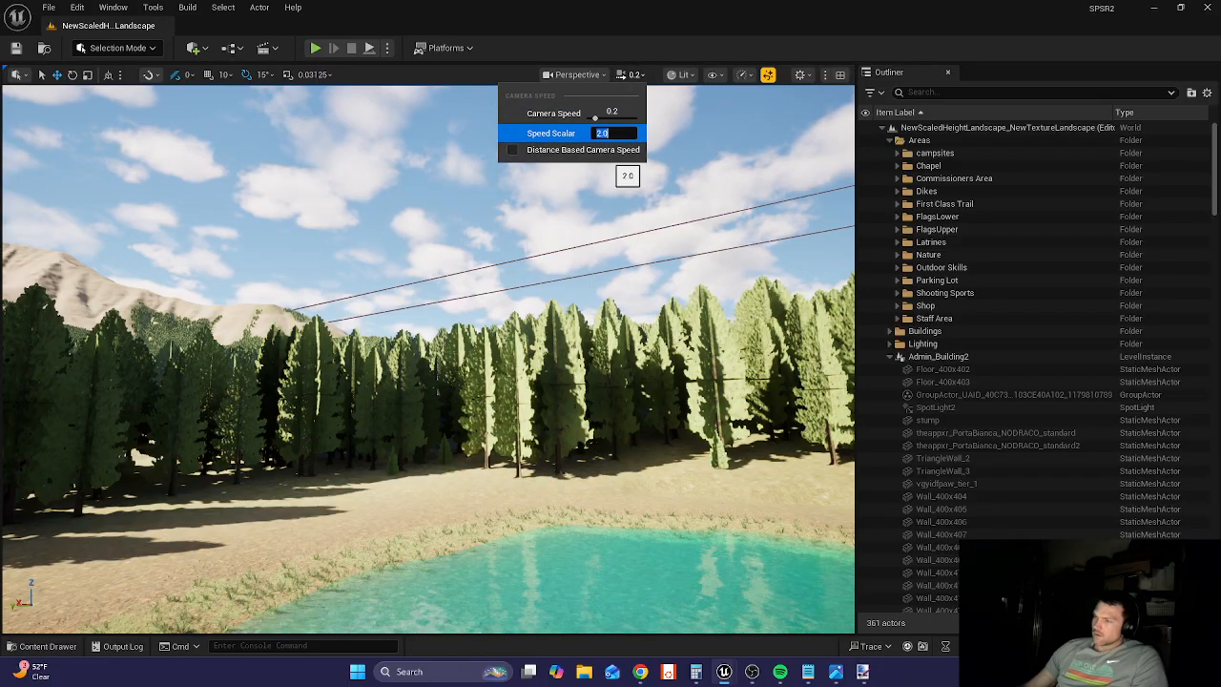
type("5")
key("Return")
- Fly over the forest to the open field beside the dark wooden building and examine it as a site for the lodge
key("w")
right_click_drag(545, 317, 546, 317)
key("s")
key("w")
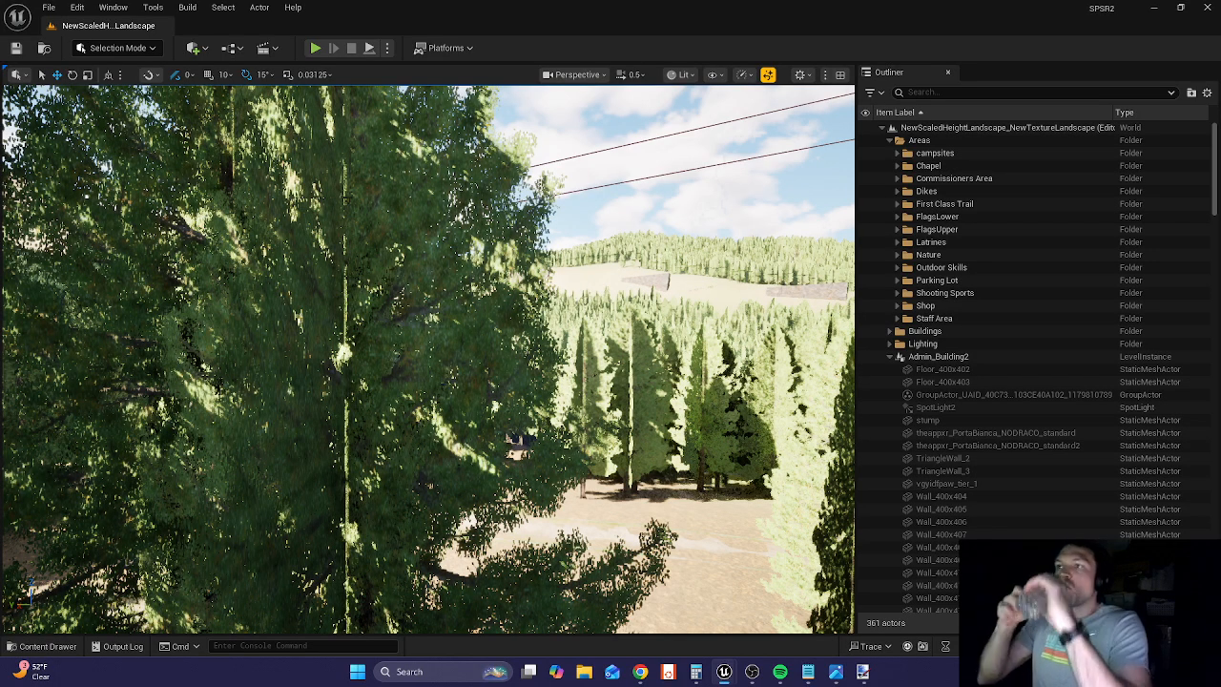
scroll(541, 270, "up", 2)
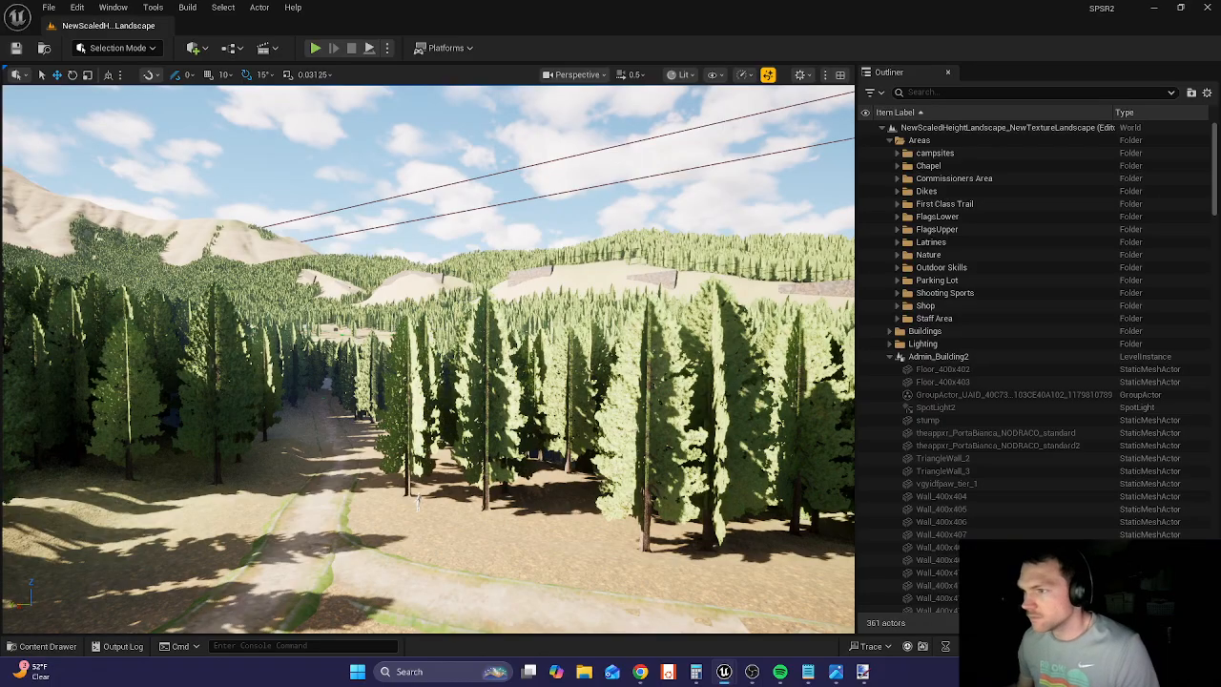
key("w")
right_click_drag(541, 270, 494, 265)
key("d")
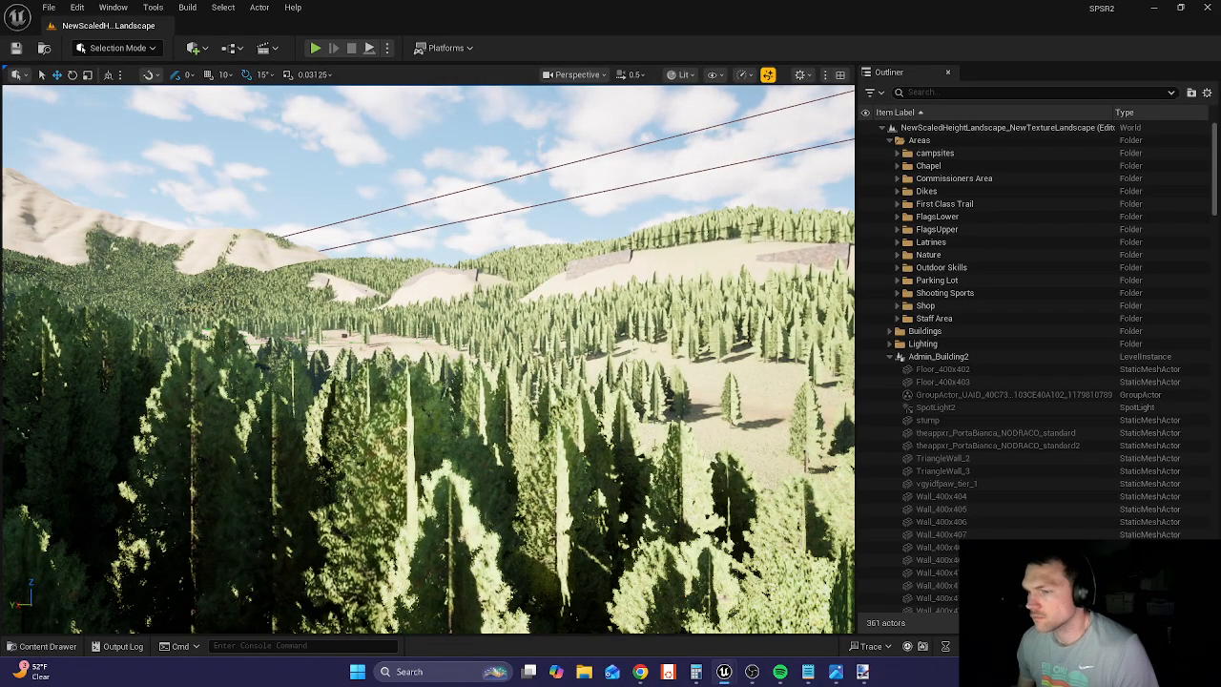
right_click_drag(494, 265, 494, 265)
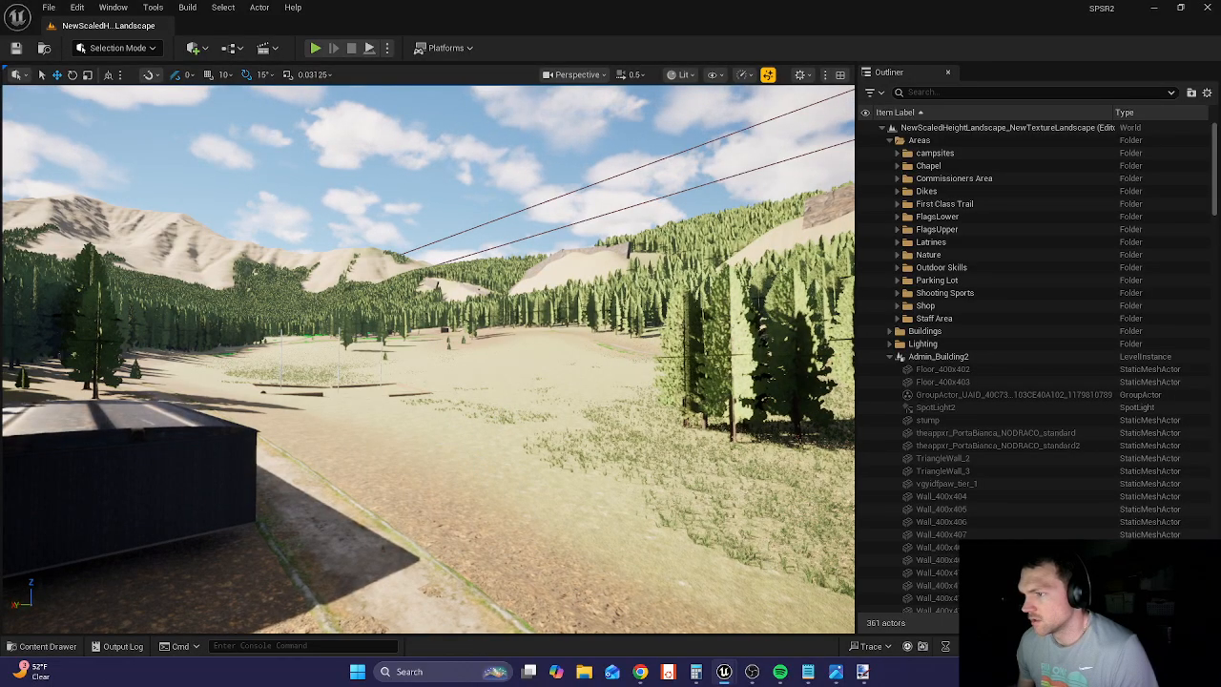
key("w")
mouse_move(428, 358)
right_mouse_down()
mouse_move(428, 330)
mouse_move(456, 357)
mouse_move(431, 376)
right_mouse_up()
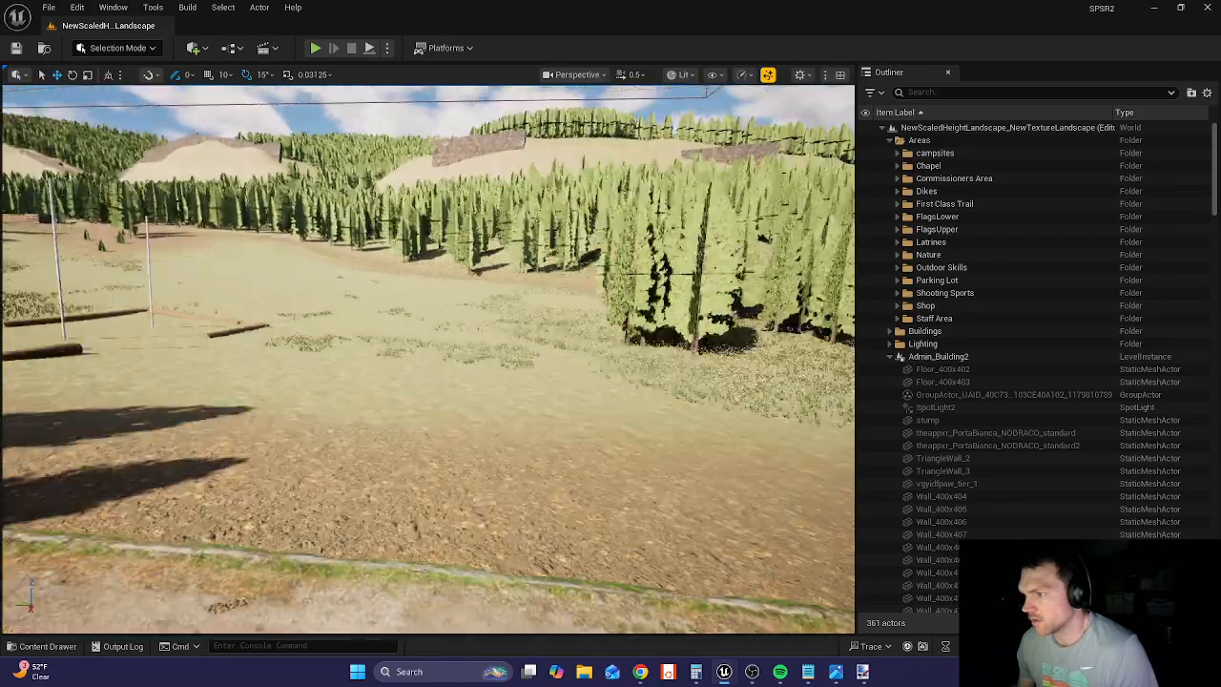
mouse_move(432, 448)
right_mouse_down()
mouse_move(485, 439)
mouse_move(431, 448)
right_mouse_up()
key("s")
key("s")
key("a")
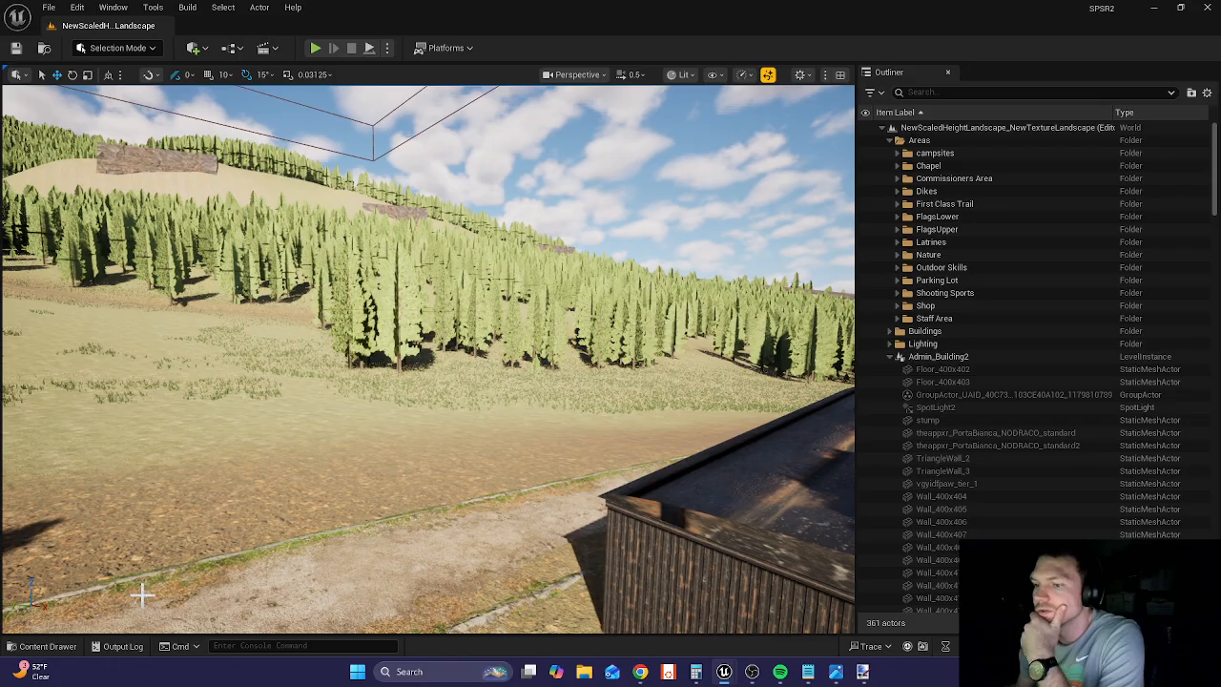
- Clear the asset search and open the HealthLodge folder under SPSR_CONTENT/buildings
left_click(39, 648)
scroll(92, 500, "down", 6)
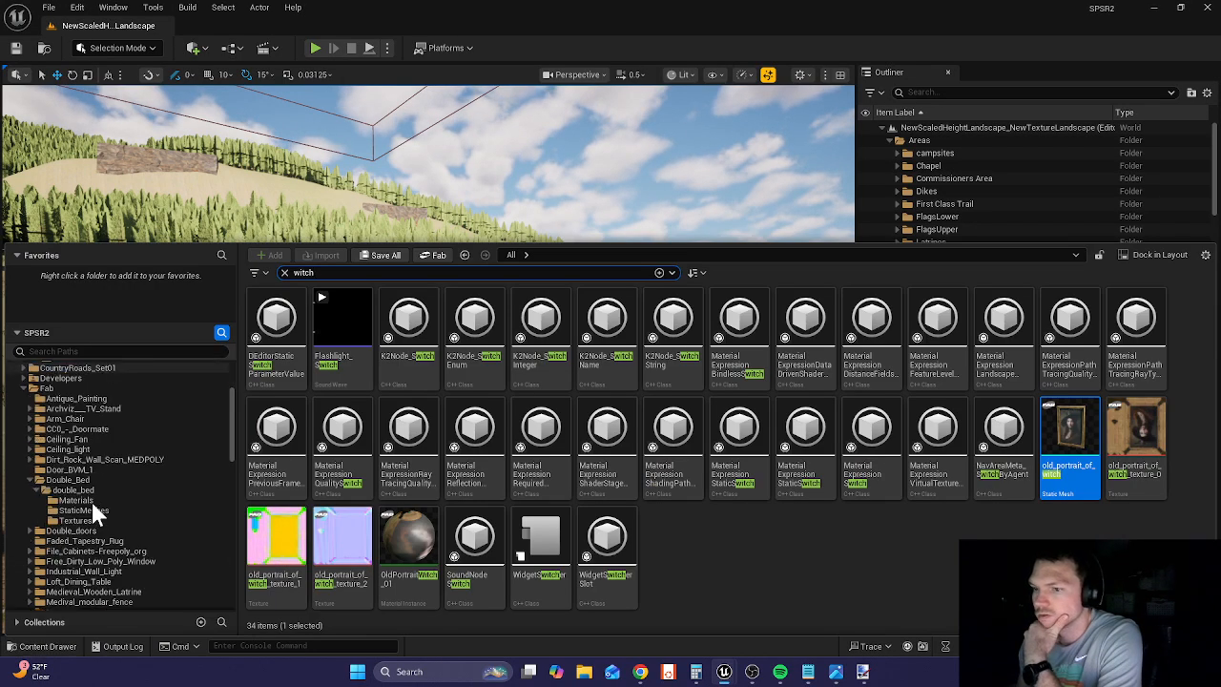
scroll(91, 499, "down", 4)
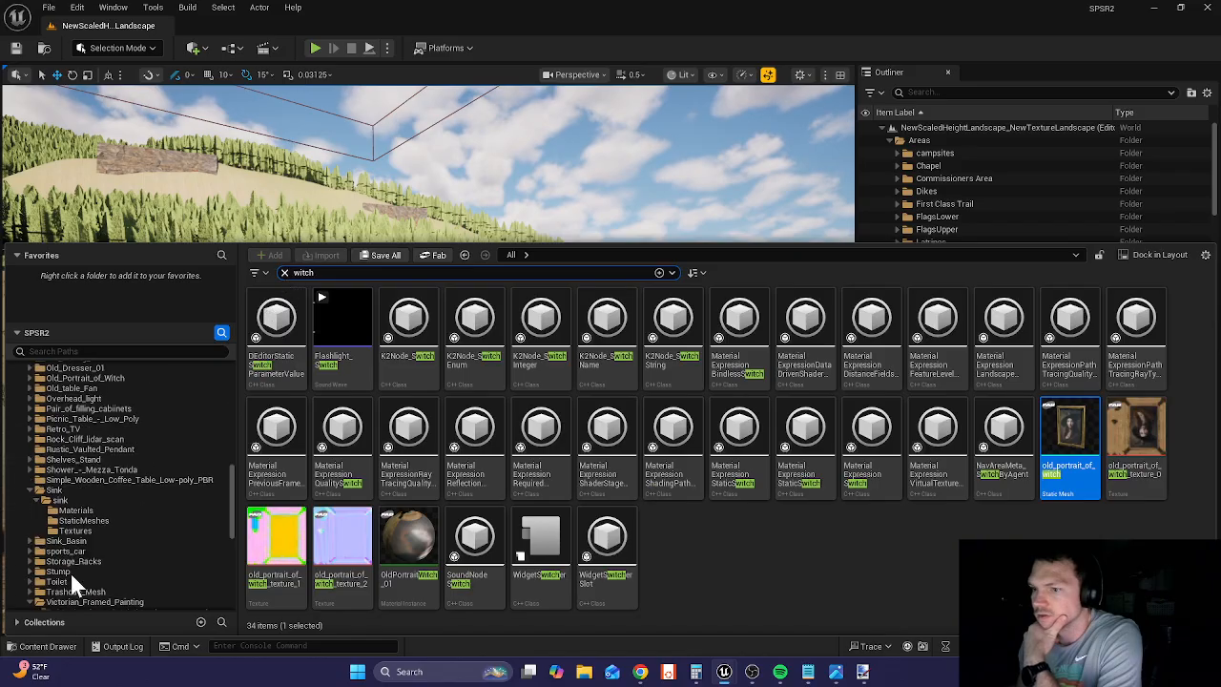
key("Escape")
scroll(72, 552, "down", 5)
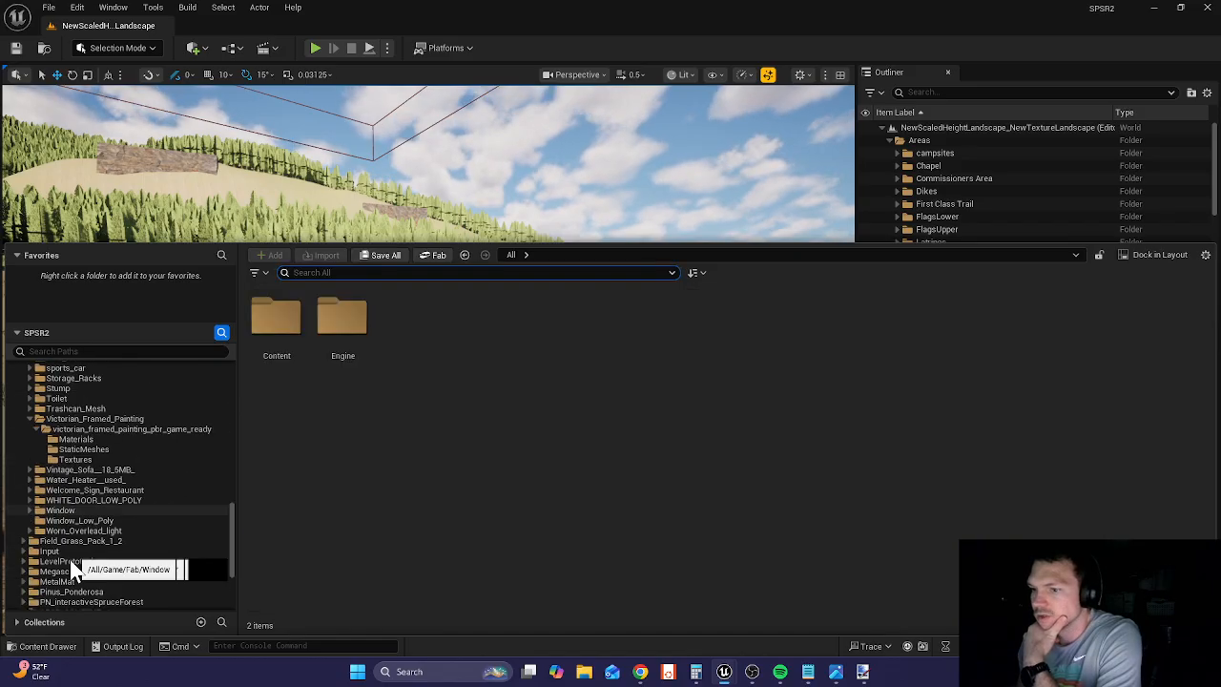
scroll(70, 562, "down", 5)
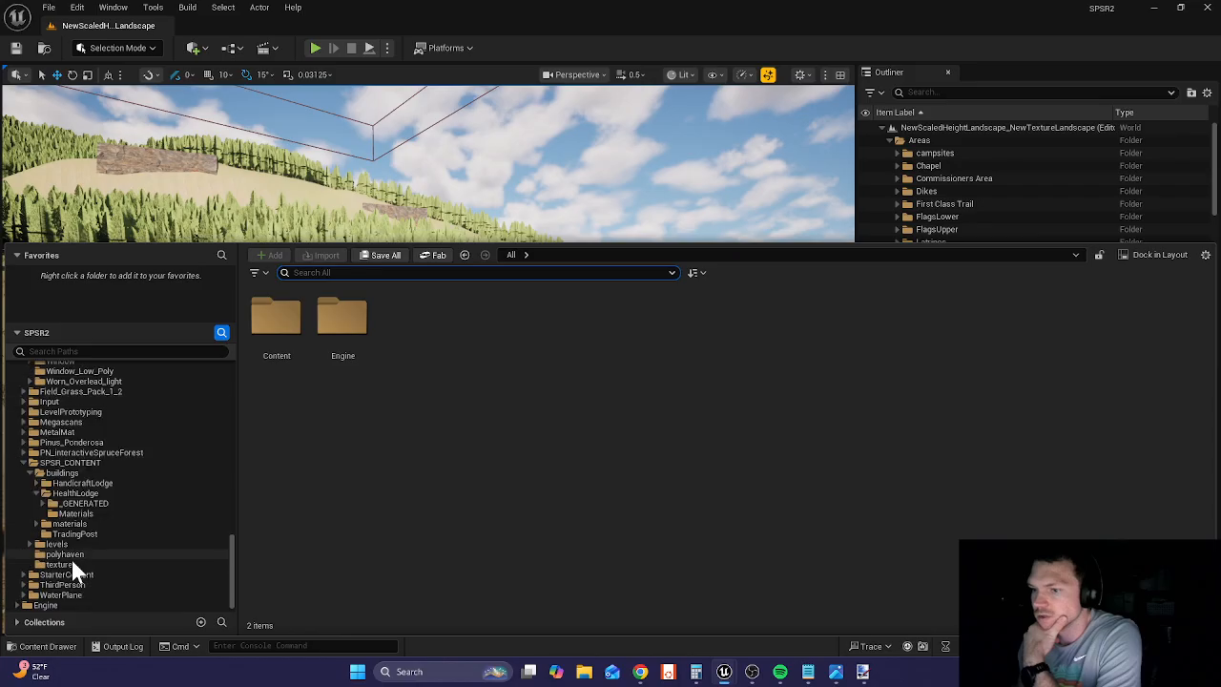
left_click(65, 492)
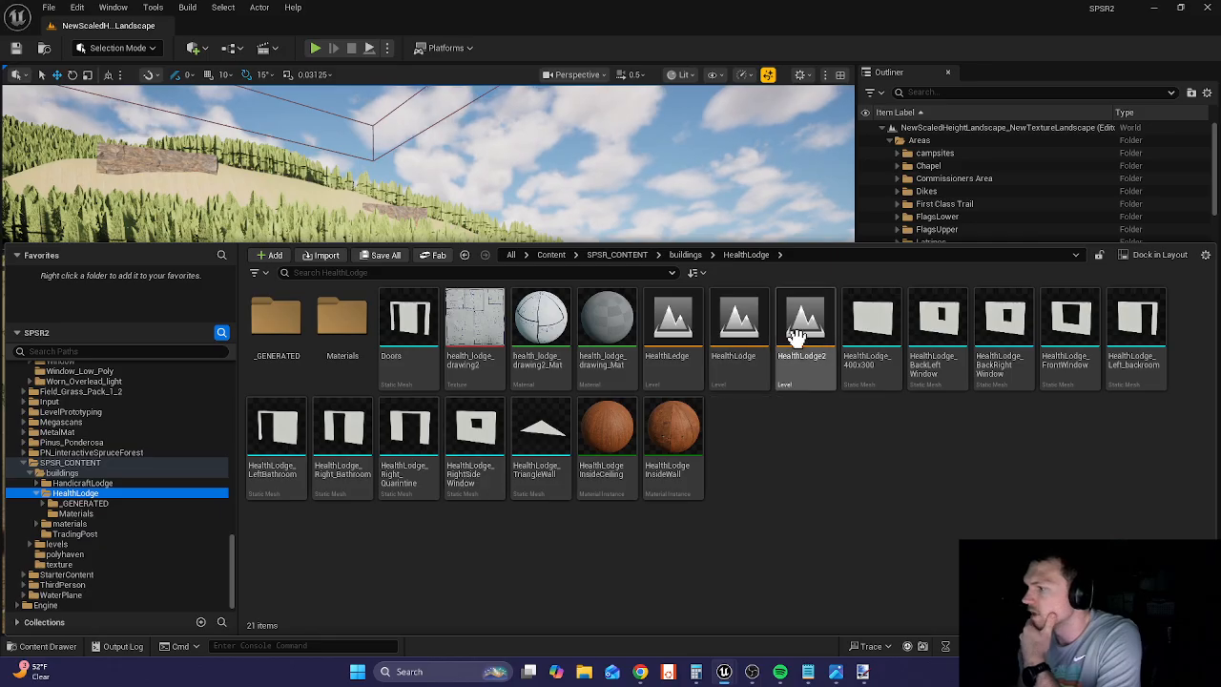
- Place the HealthLodge2 level in the open field and shift it along its Y axis towards the nearby trees
mouse_move(741, 195)
left_mouse_down()
mouse_move(545, 188)
mouse_move(366, 254)
mouse_move(290, 414)
left_mouse_up()
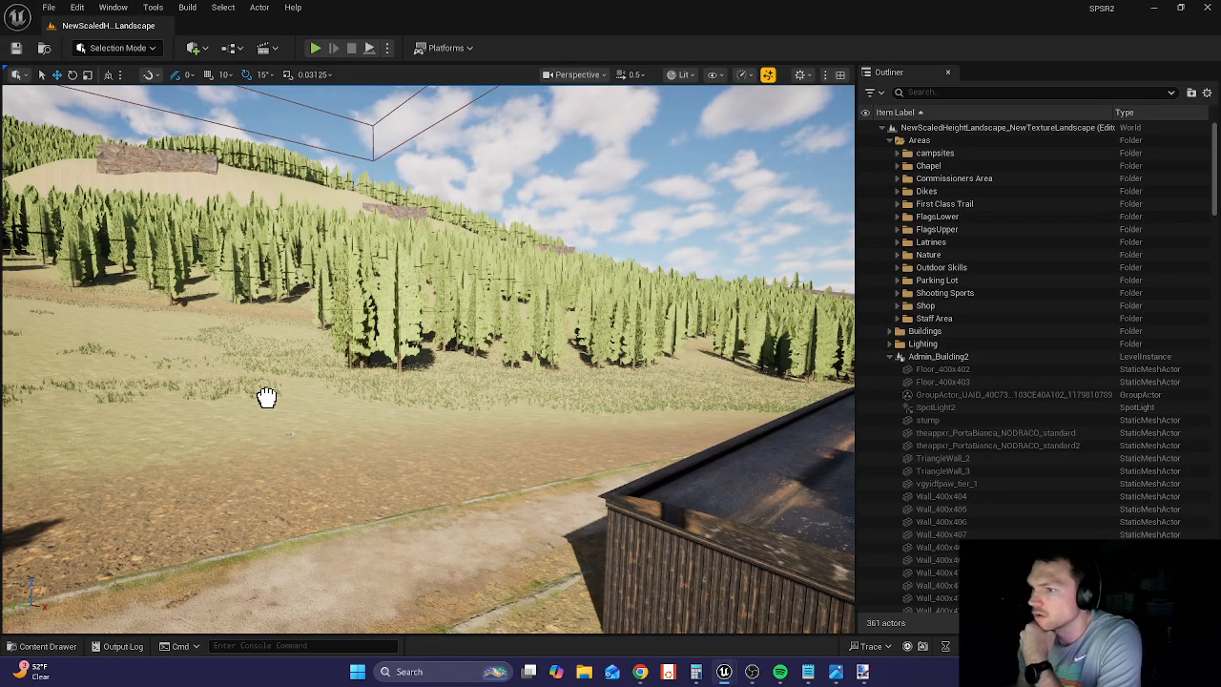
left_click_drag(266, 397, 390, 408)
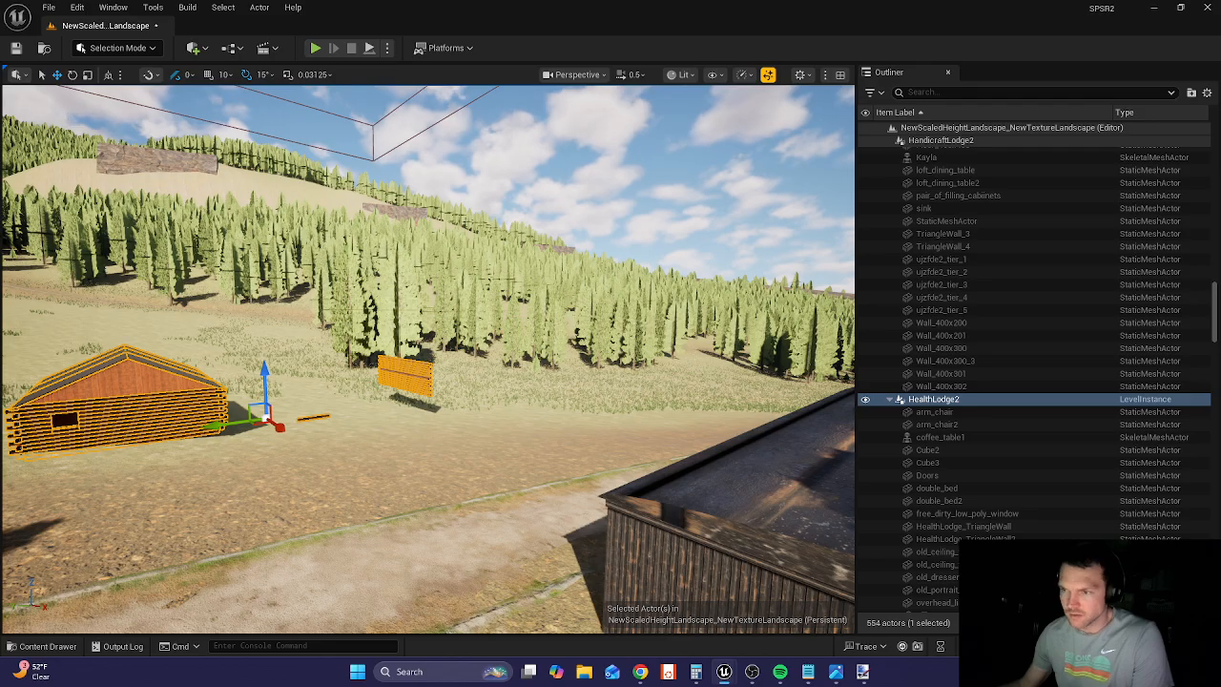
right_click_drag(314, 439, 303, 435)
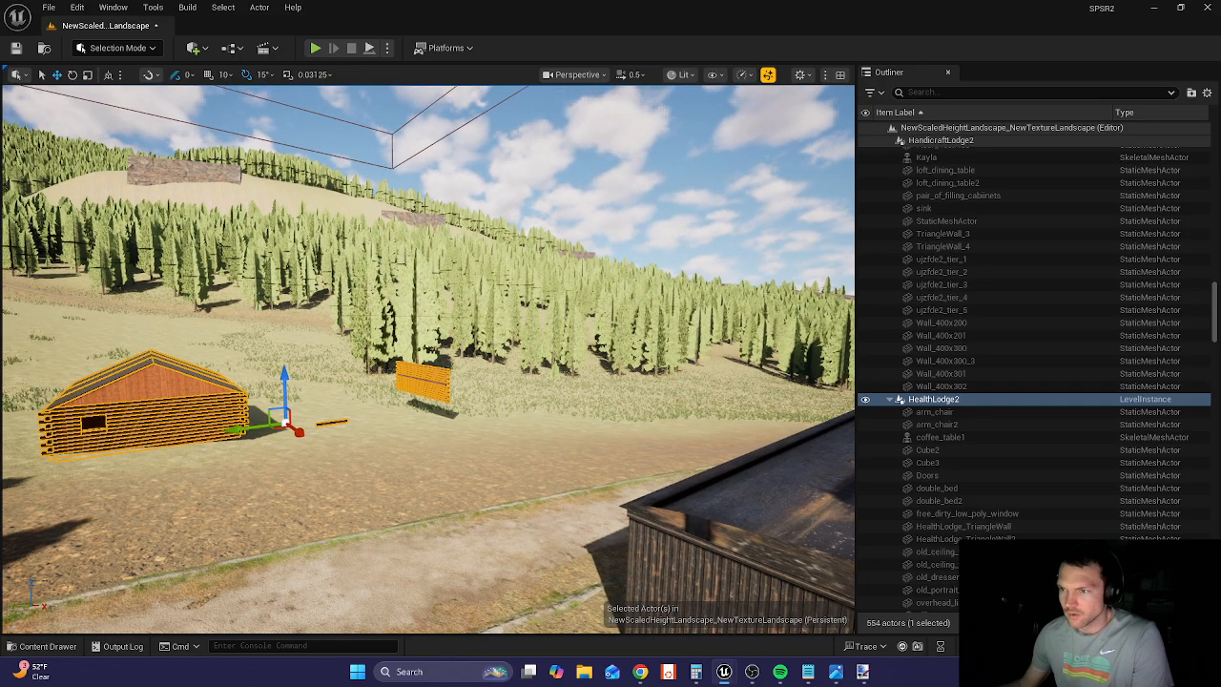
right_click_drag(303, 436, 377, 493)
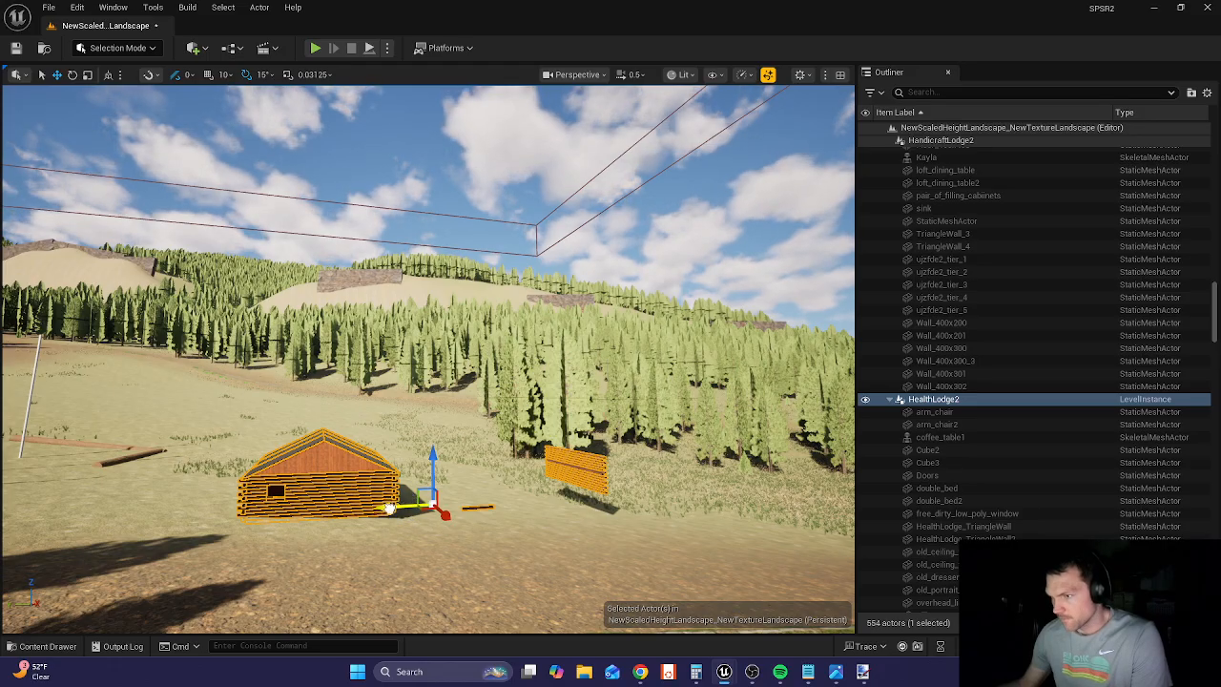
left_click_drag(426, 503, 541, 498)
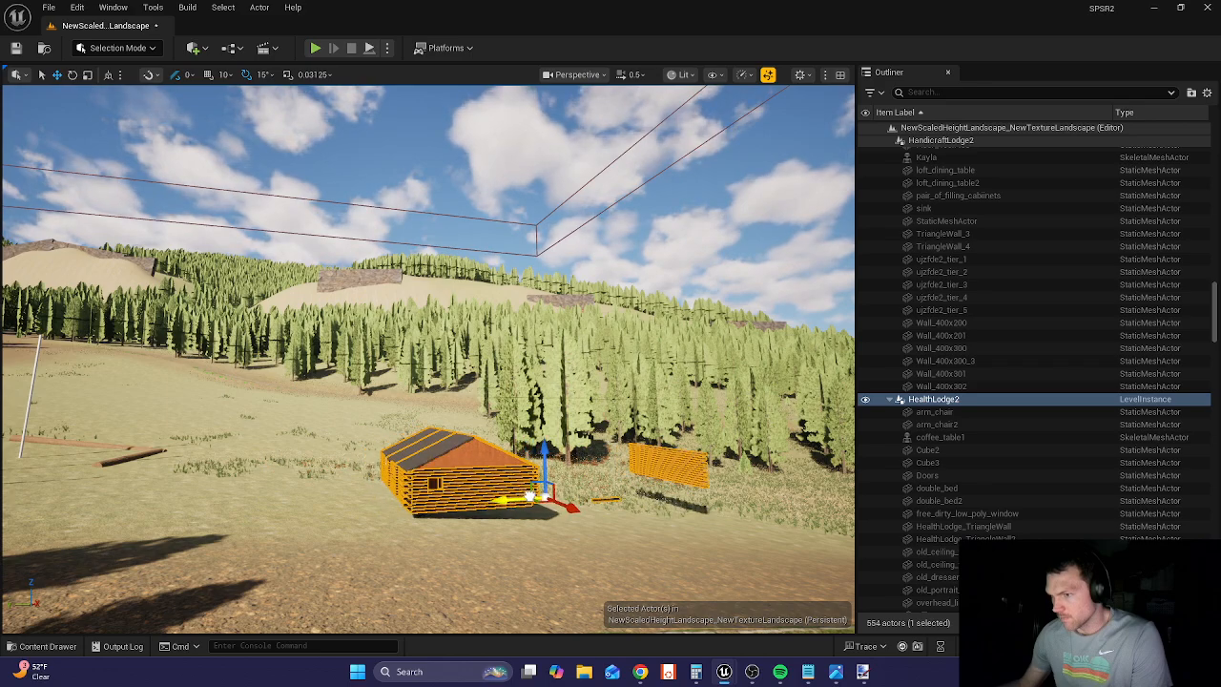
- Shift the HealthLodge2 instance further along its Y axis towards the trees and lower it closer to the ground
right_click_drag(299, 532, 391, 530)
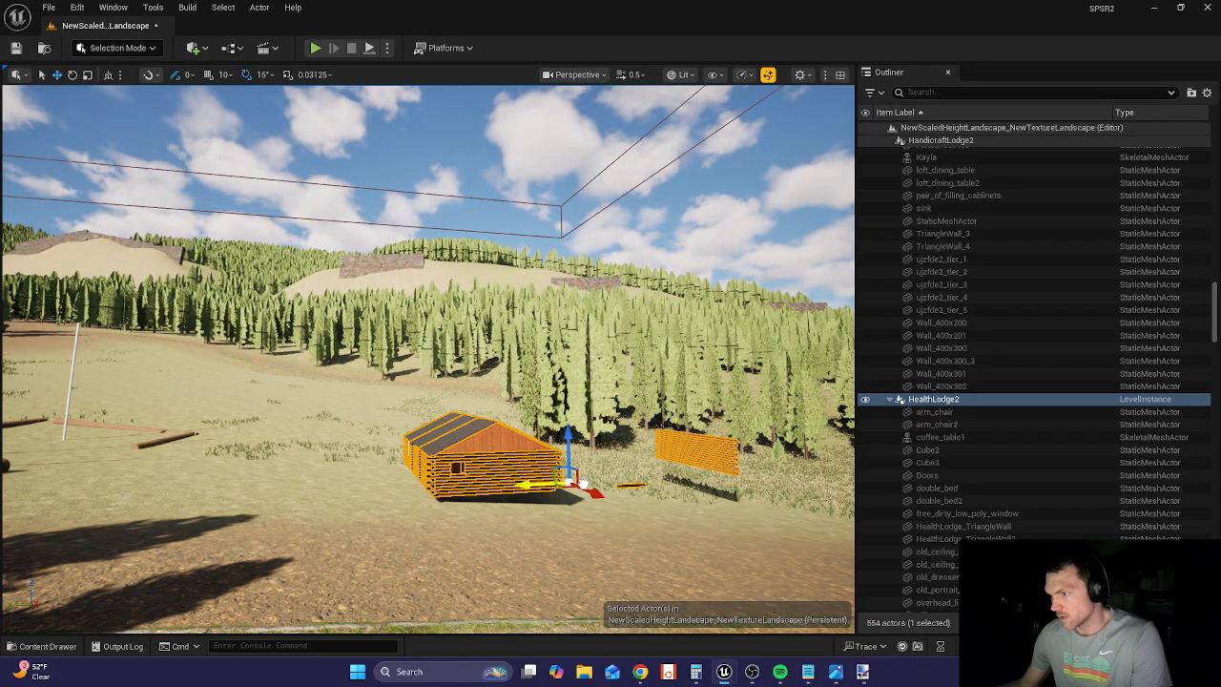
left_click_drag(563, 483, 594, 483)
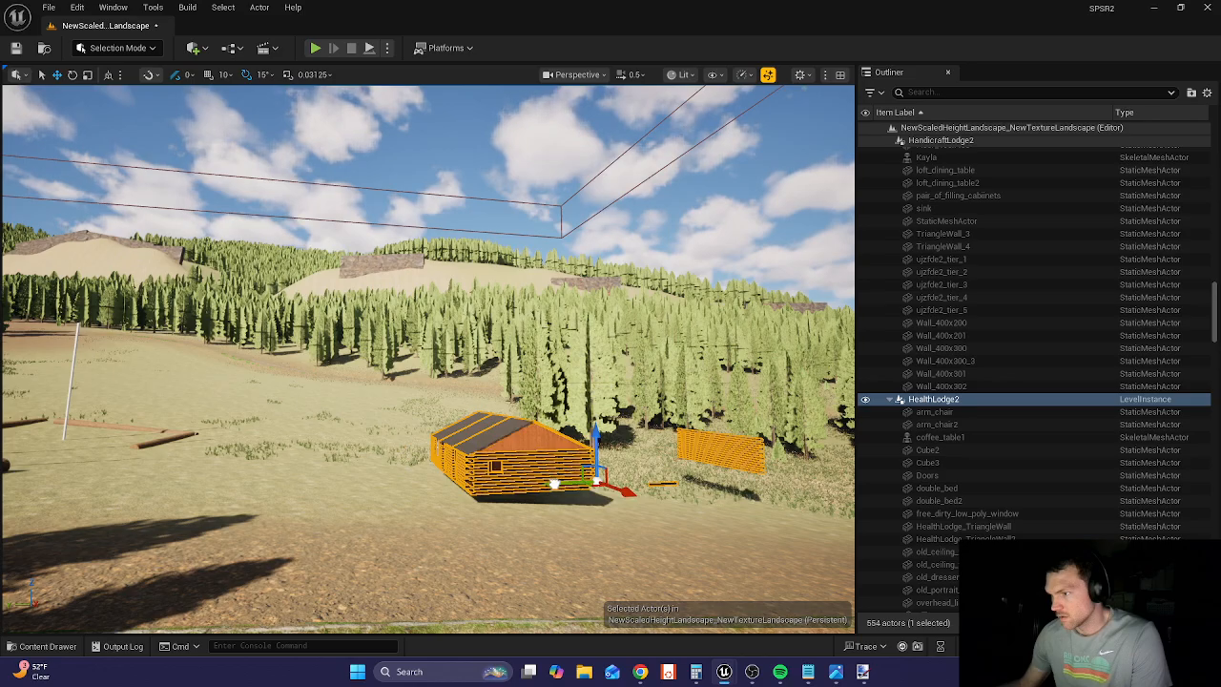
left_click_drag(572, 484, 604, 480)
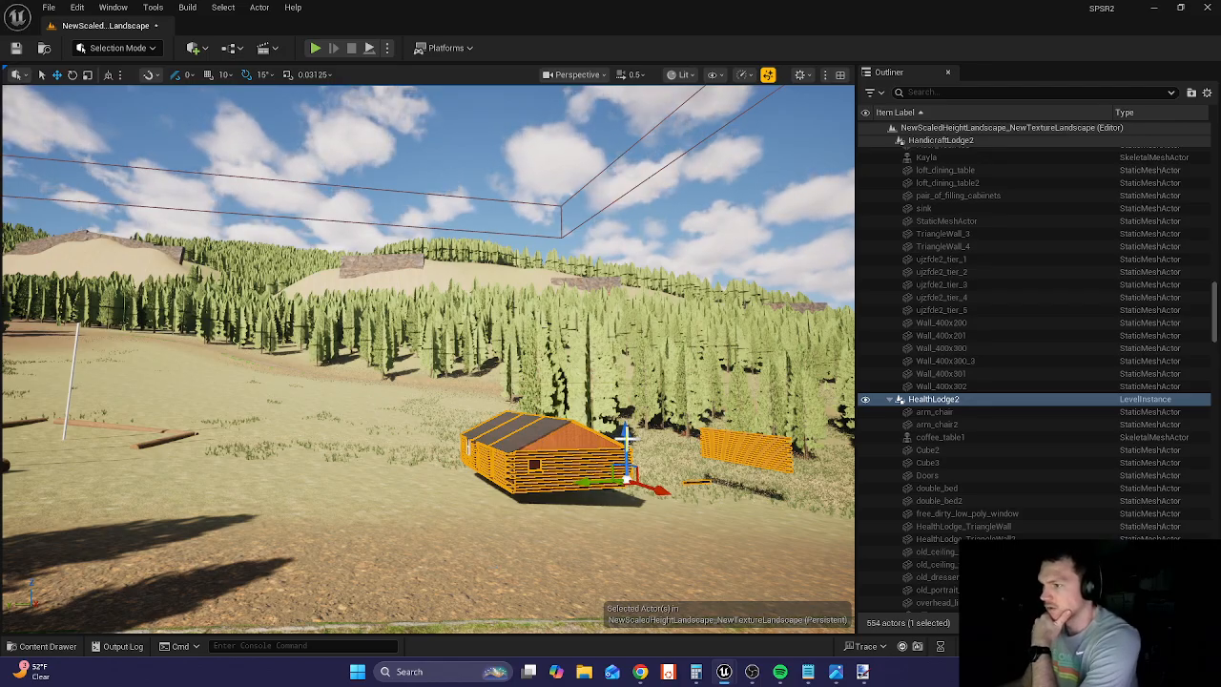
left_click_drag(626, 435, 626, 453)
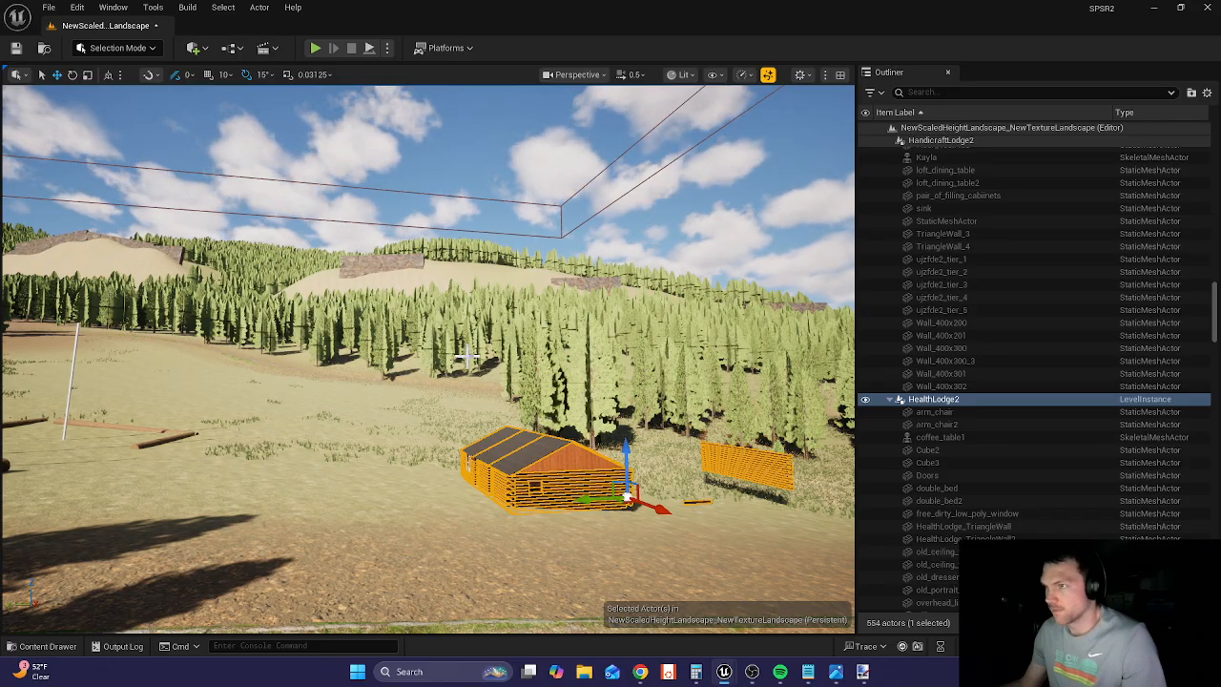
- Raise HealthLodge2 slightly along the Z axis so its door openings sit clear of the grass
scroll(504, 449, "up", 5)
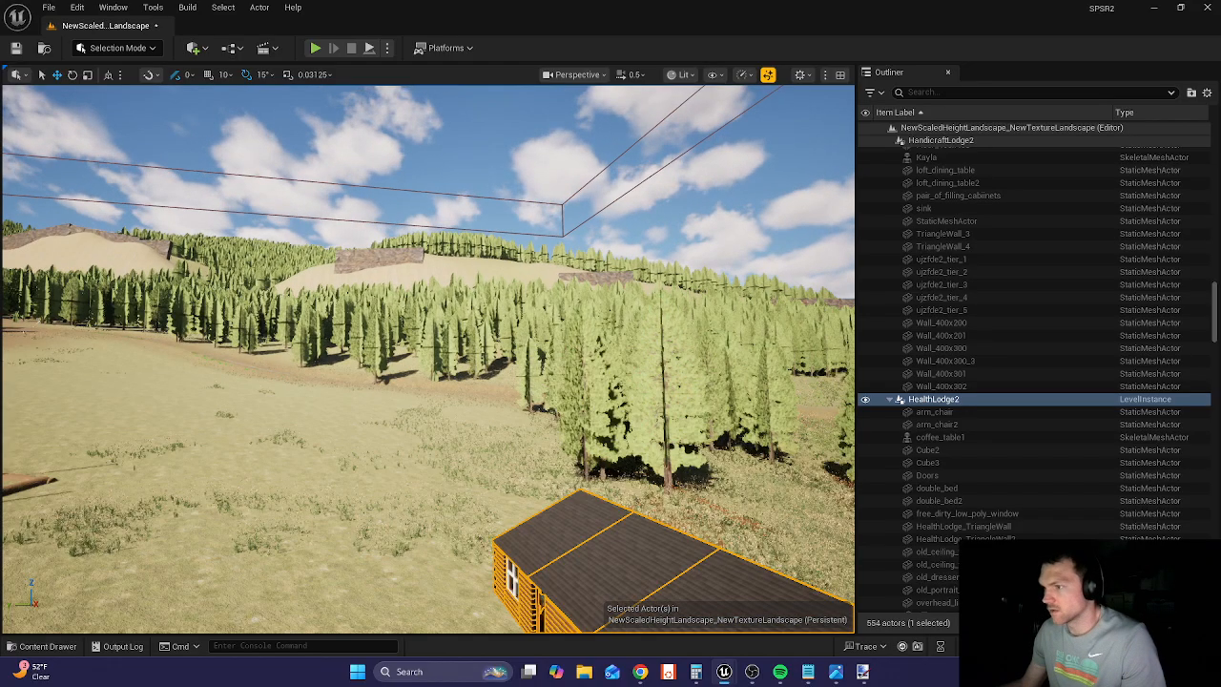
scroll(504, 449, "up", 3)
right_click_drag(477, 465, 490, 504)
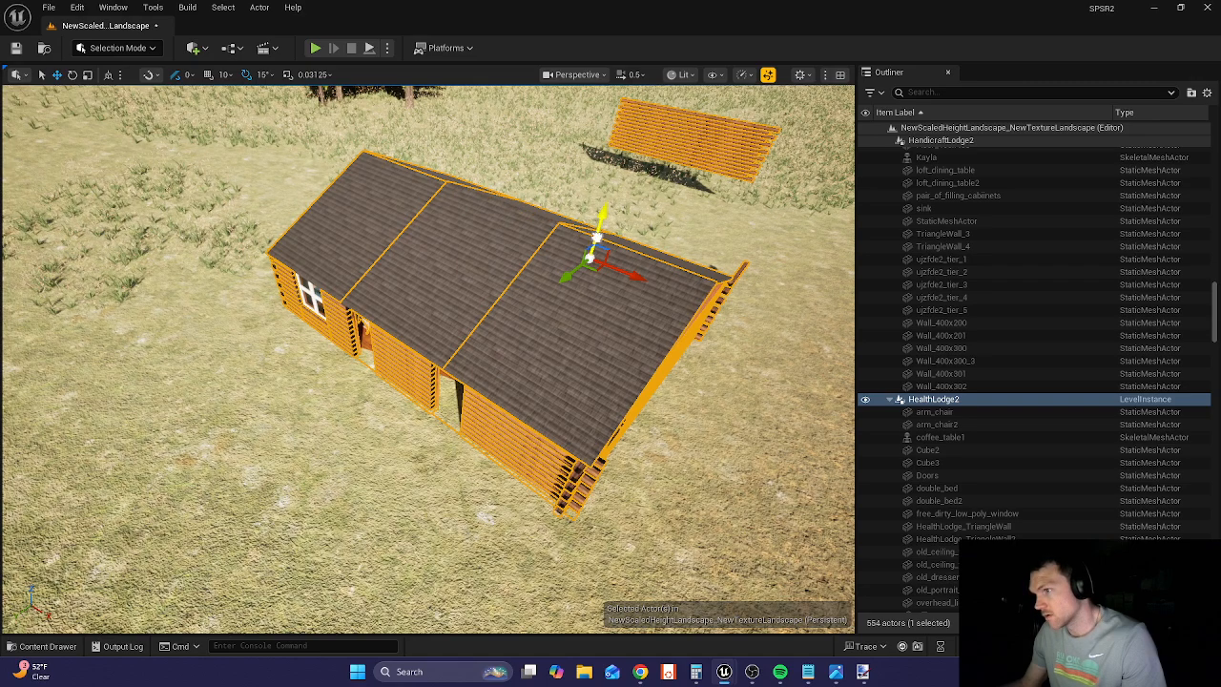
left_click_drag(597, 238, 596, 227)
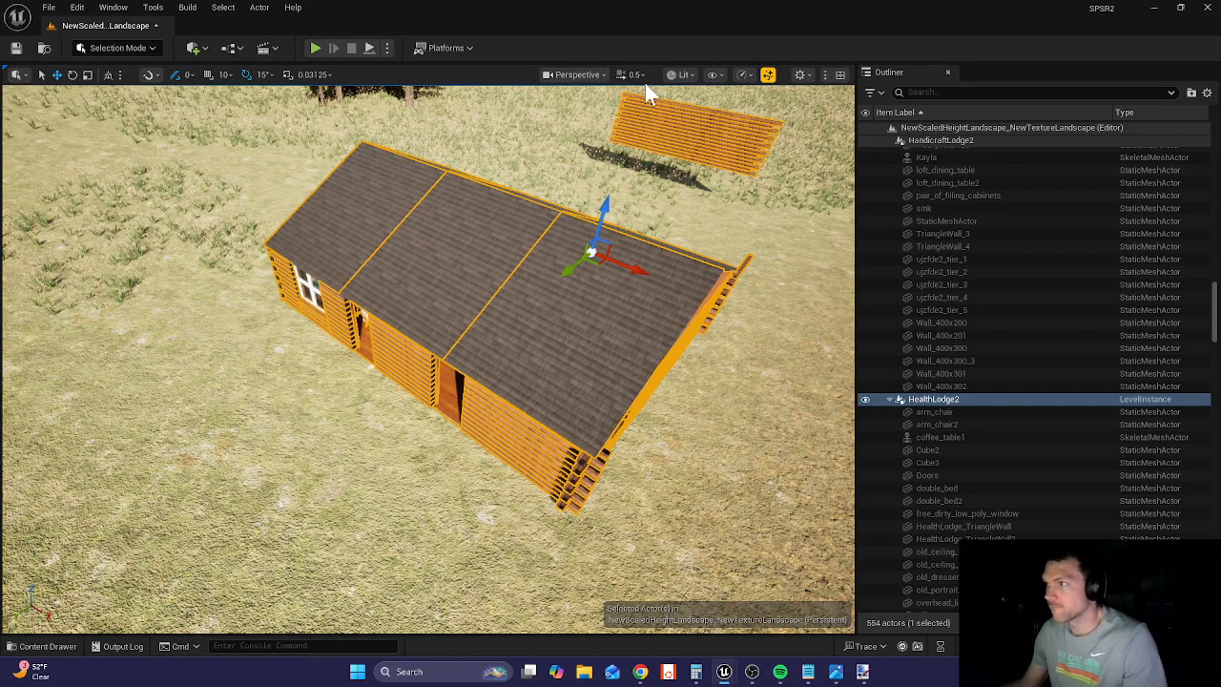
- Collapse the Admin_Building2, Commisary_LI, HandicraftLodge2 and HealthLodge2 level instances in the Outliner
left_click(756, 286)
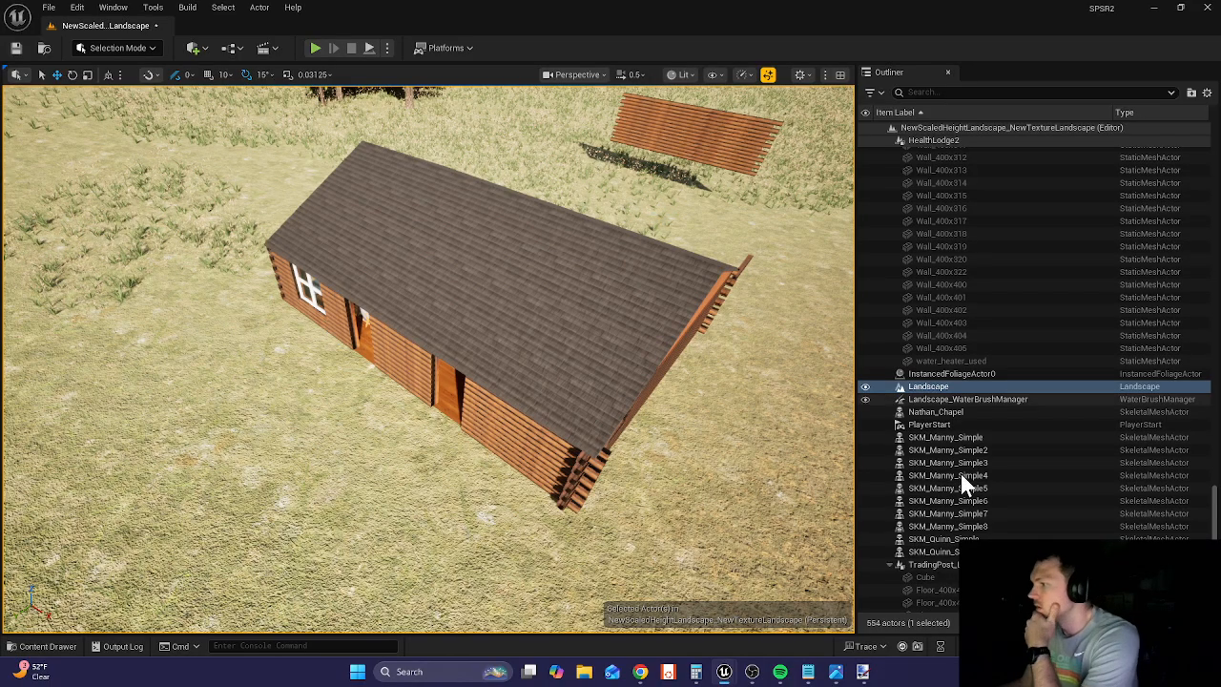
scroll(954, 511, "down", 3)
scroll(958, 518, "down", 15)
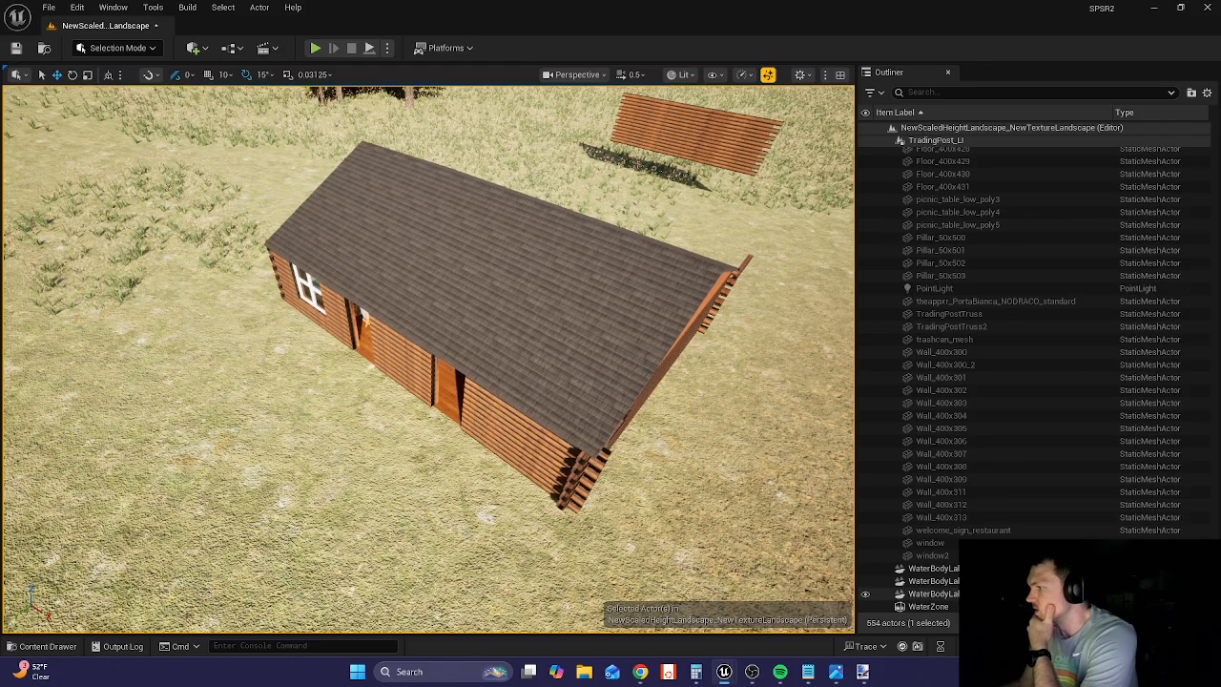
scroll(1197, 248, "up", 5)
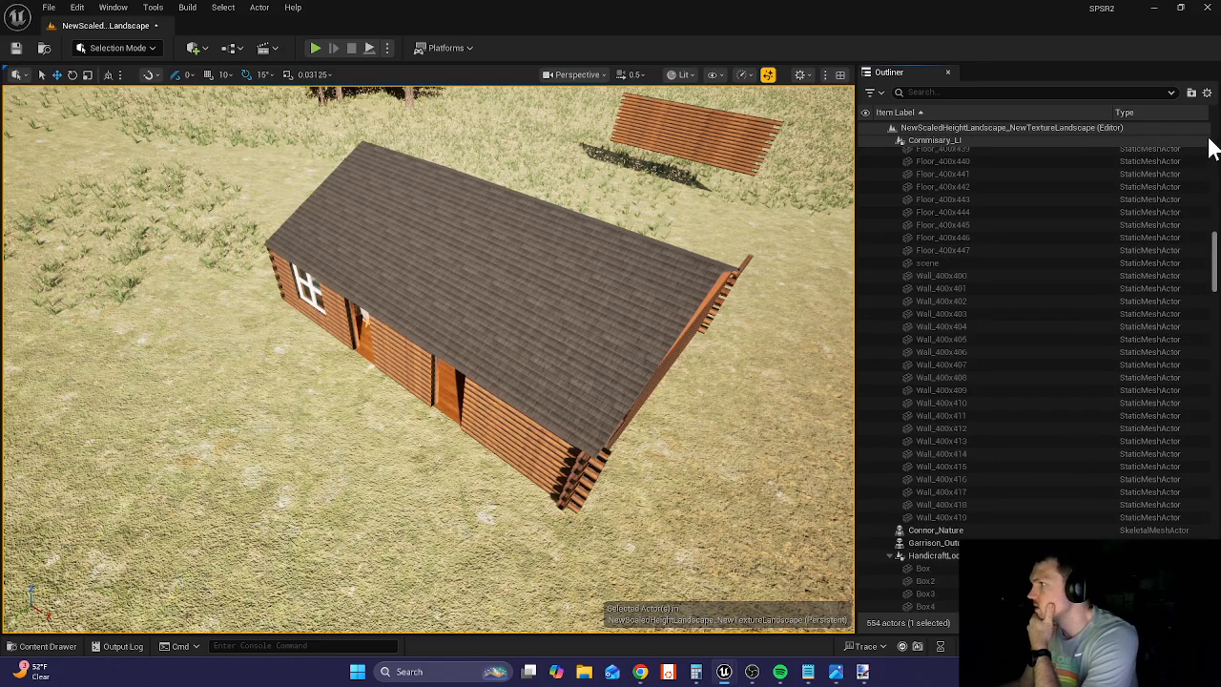
left_click(1211, 141)
left_click(890, 356)
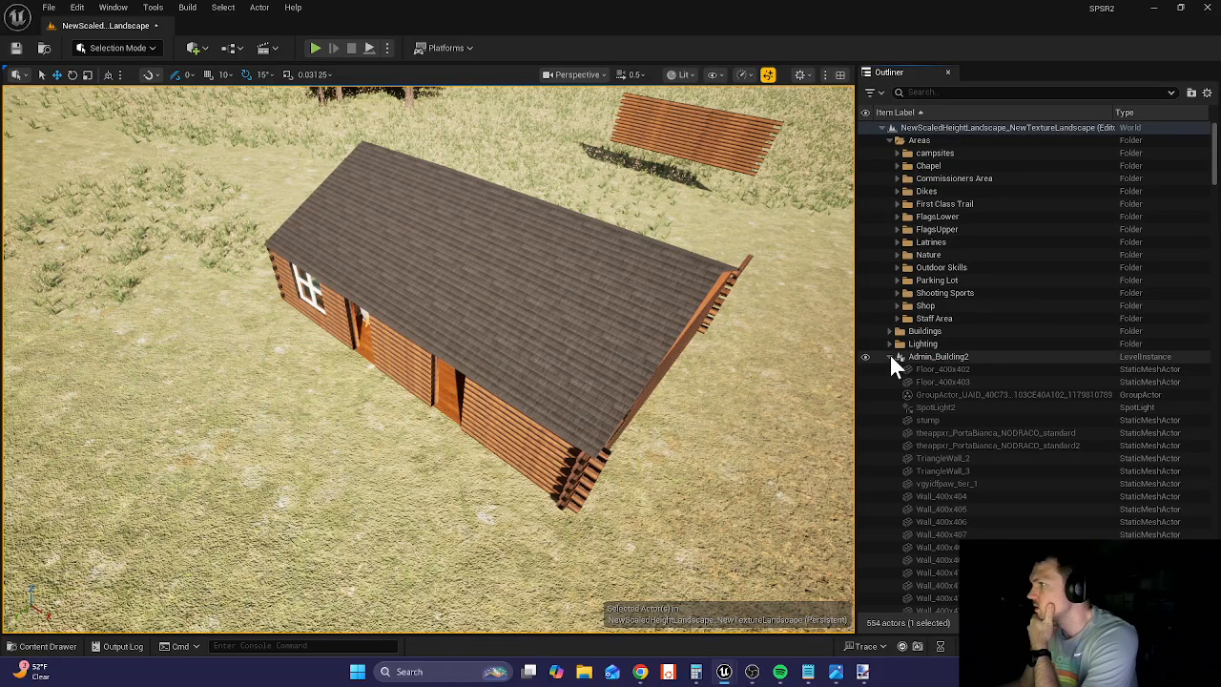
left_click(890, 381)
left_click(890, 382)
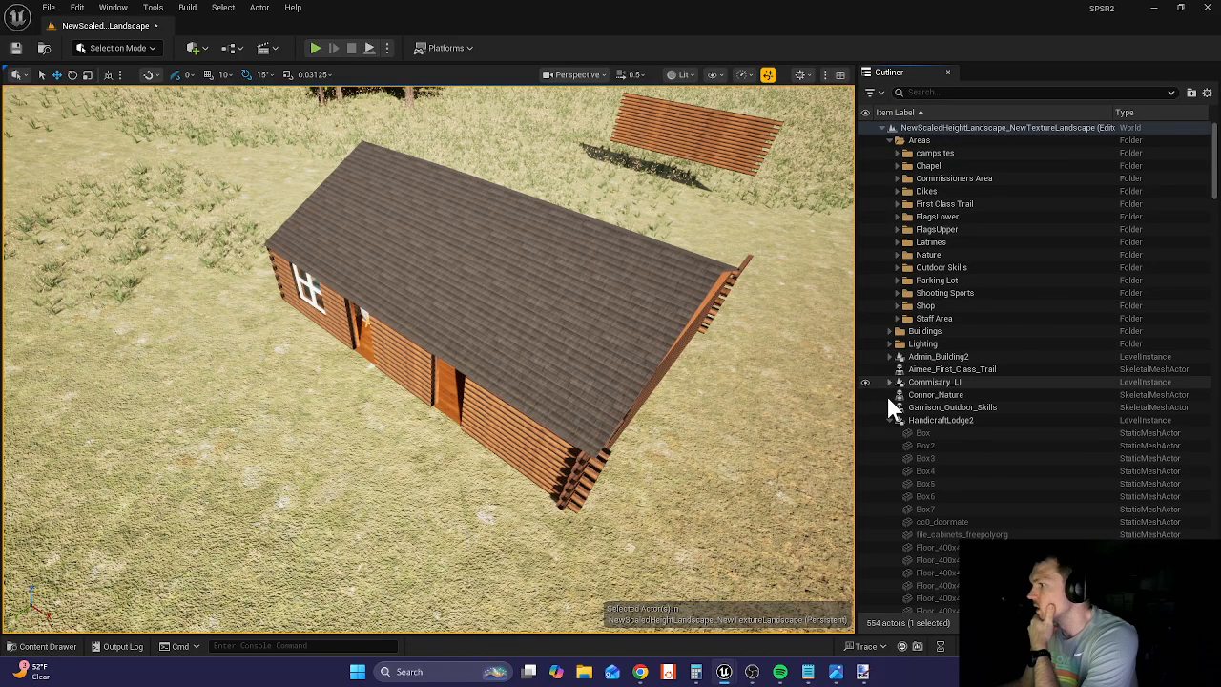
left_click(890, 420)
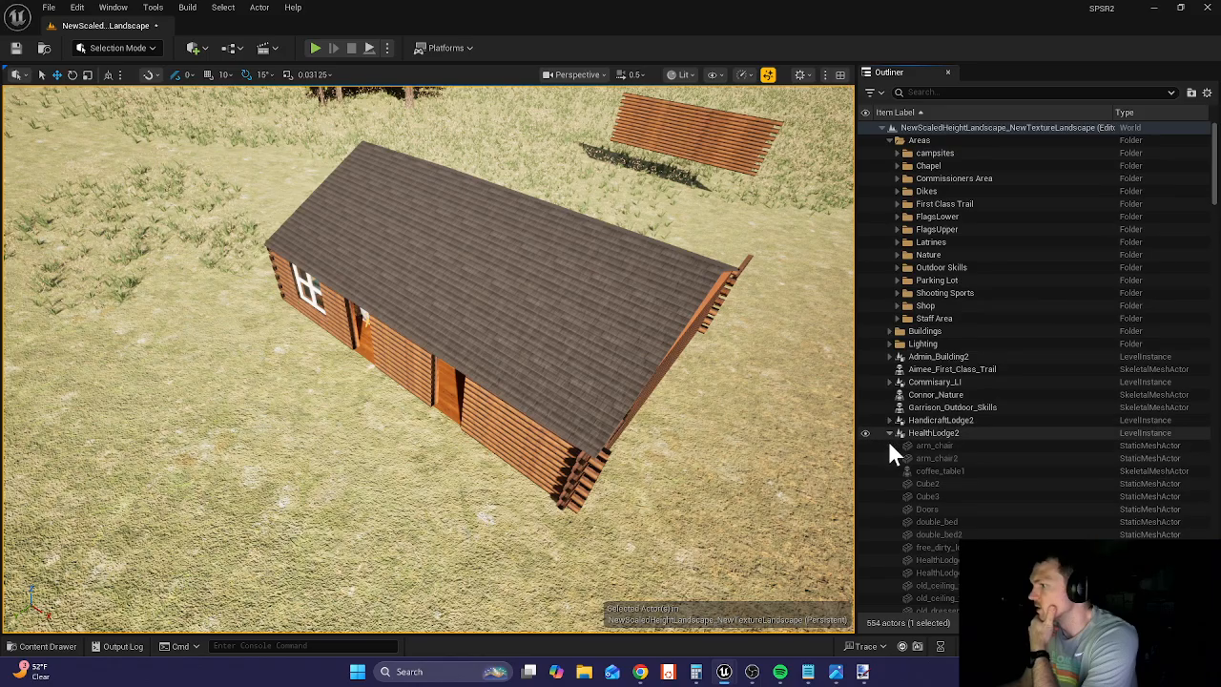
left_click(889, 433)
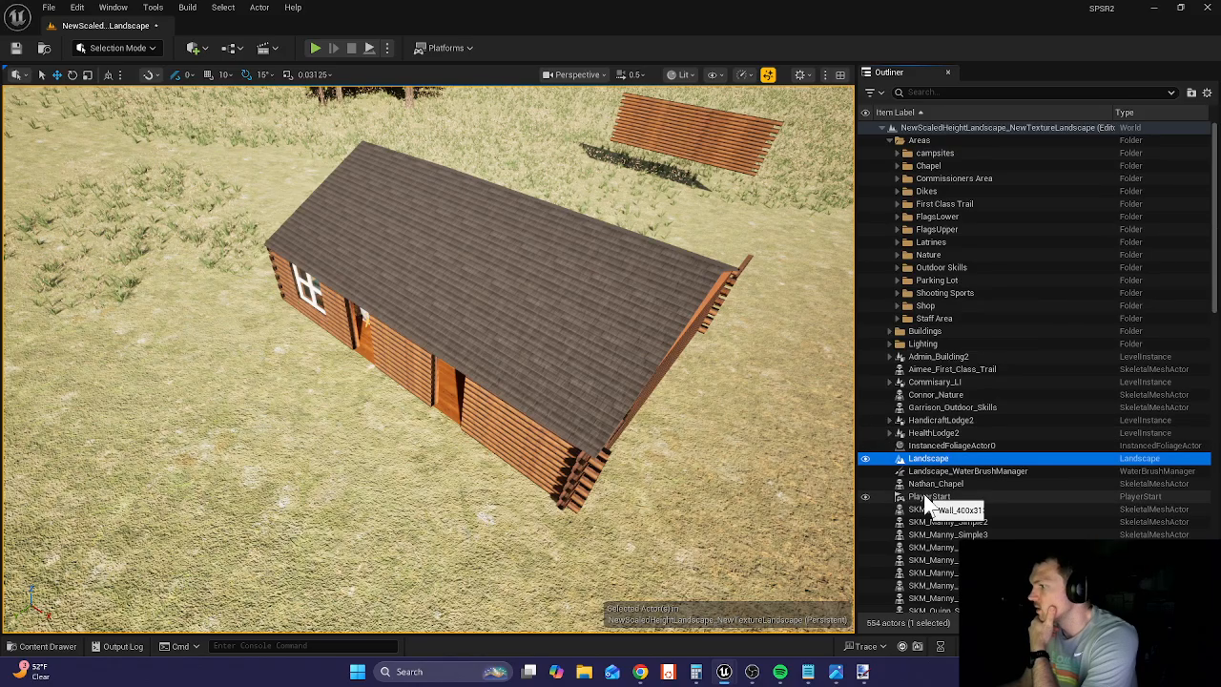
- Move the PlayerStart to the current camera position beside the lodge and start a play session
right_click(925, 497)
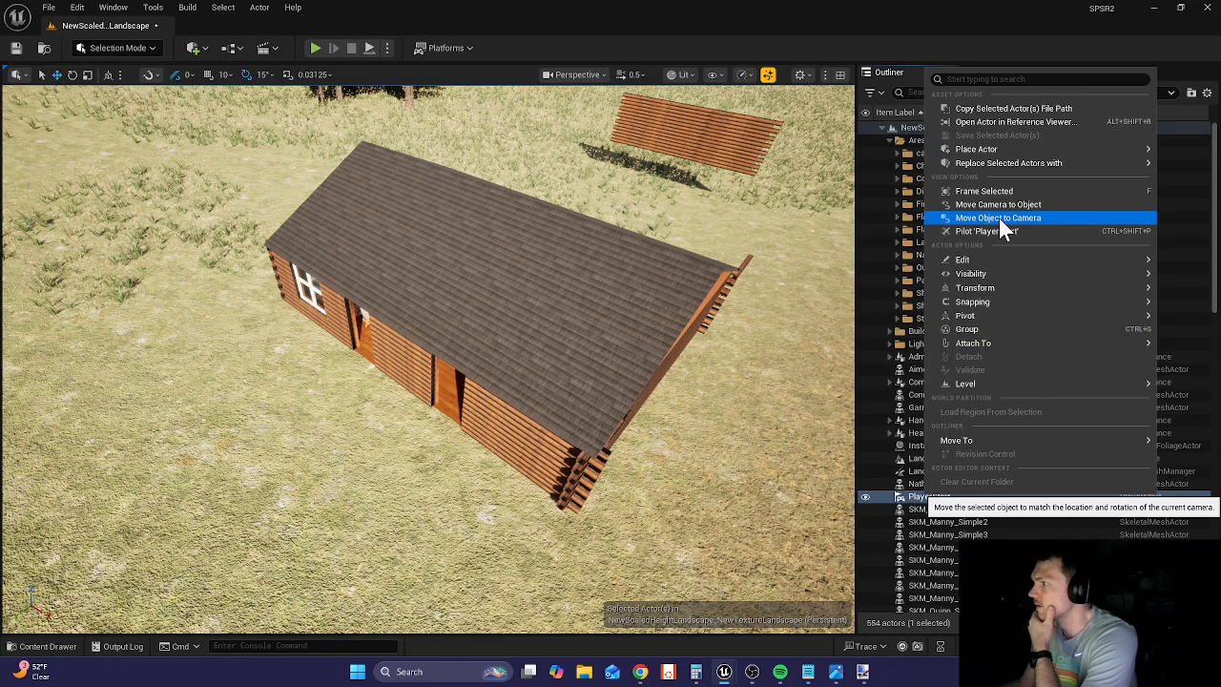
left_click(998, 217)
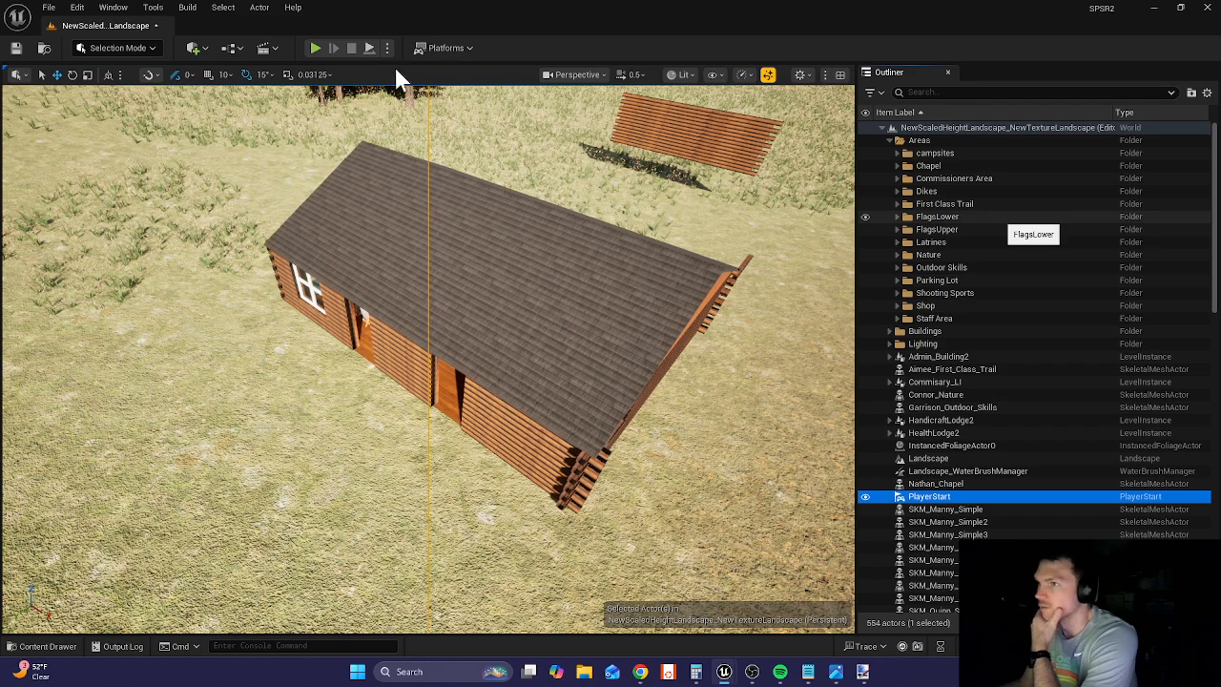
key("Escape")
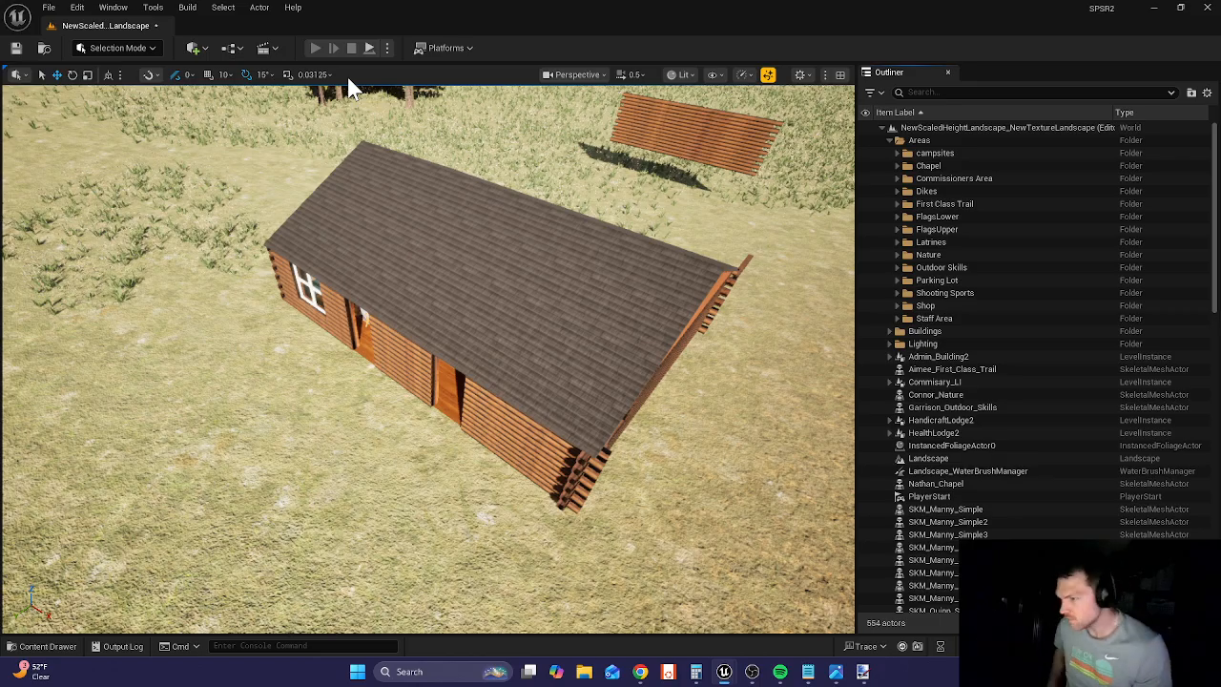
key("alt+p")
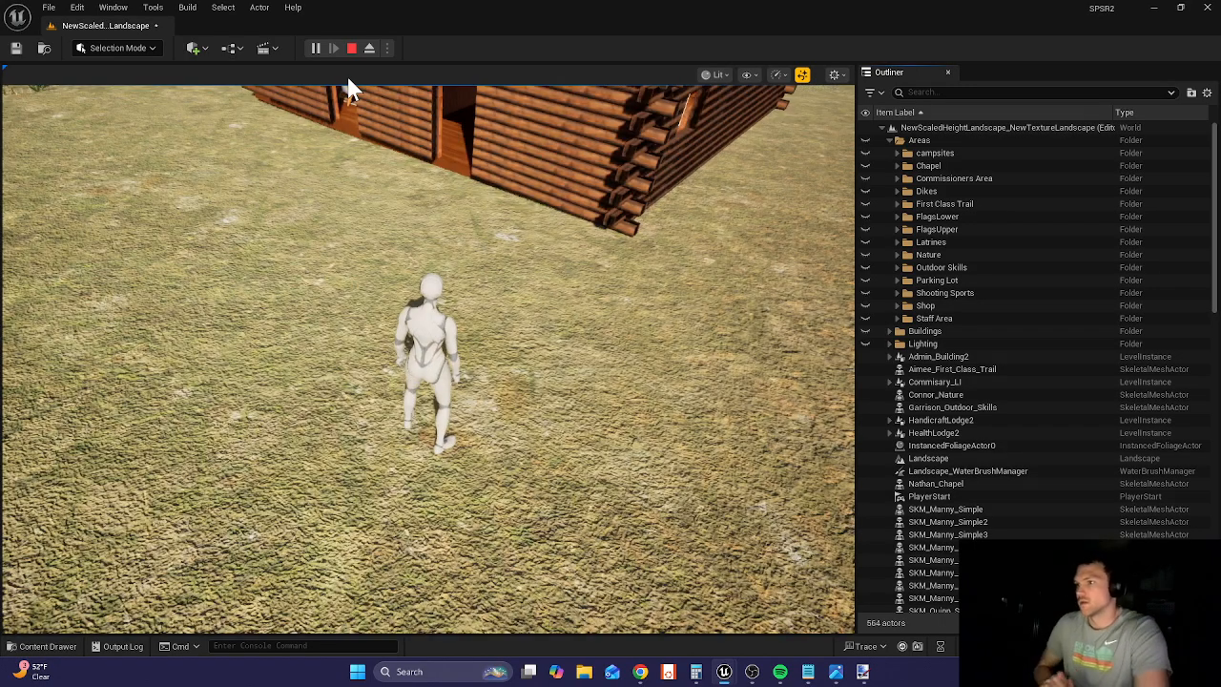
- Run the character around the end of the health lodge and examine how its walls meet the sloping ground
left_click(610, 413)
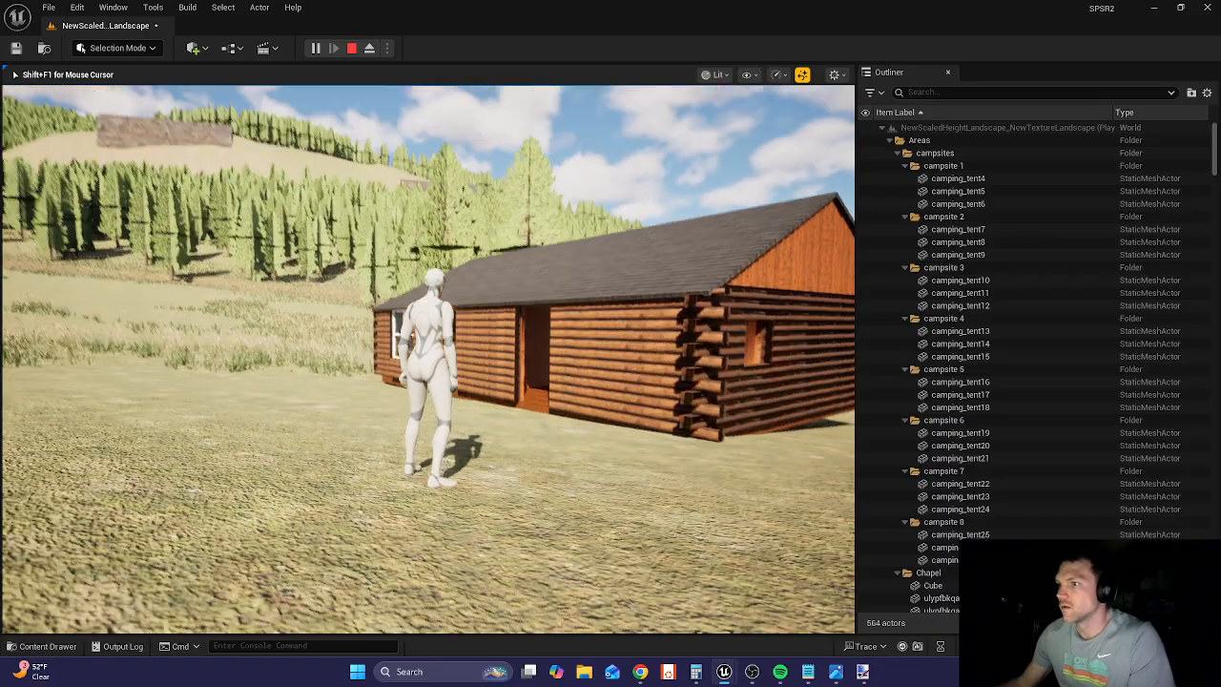
key("d")
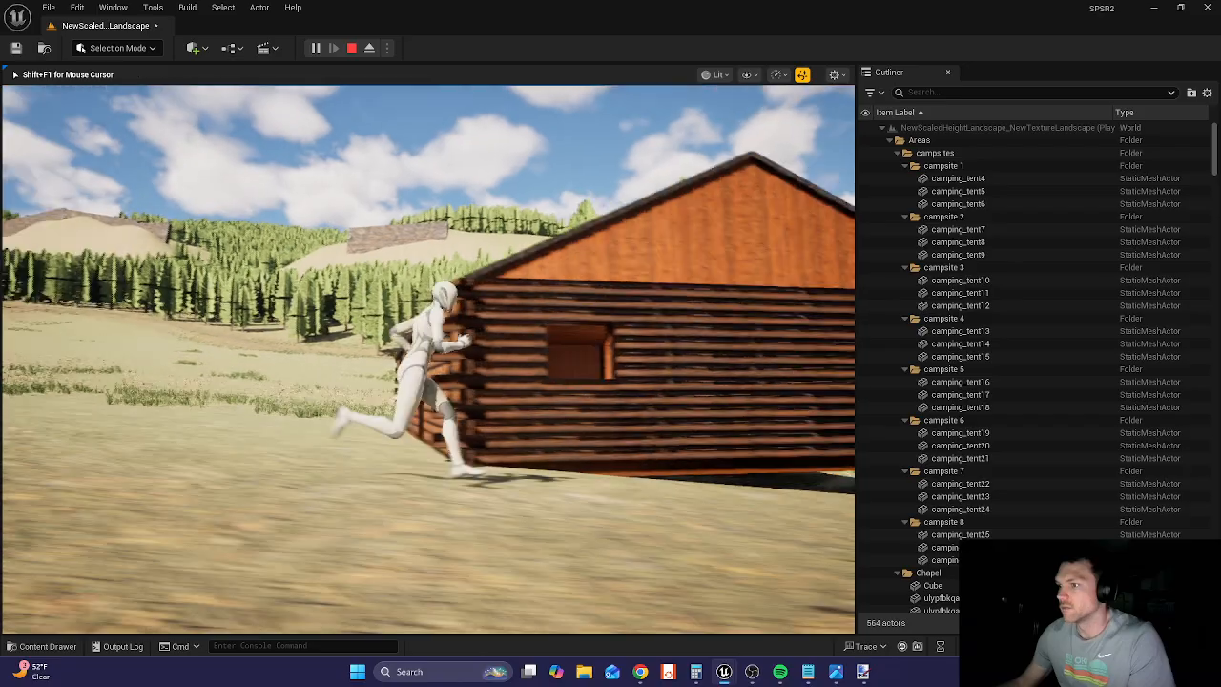
key("s")
key("a")
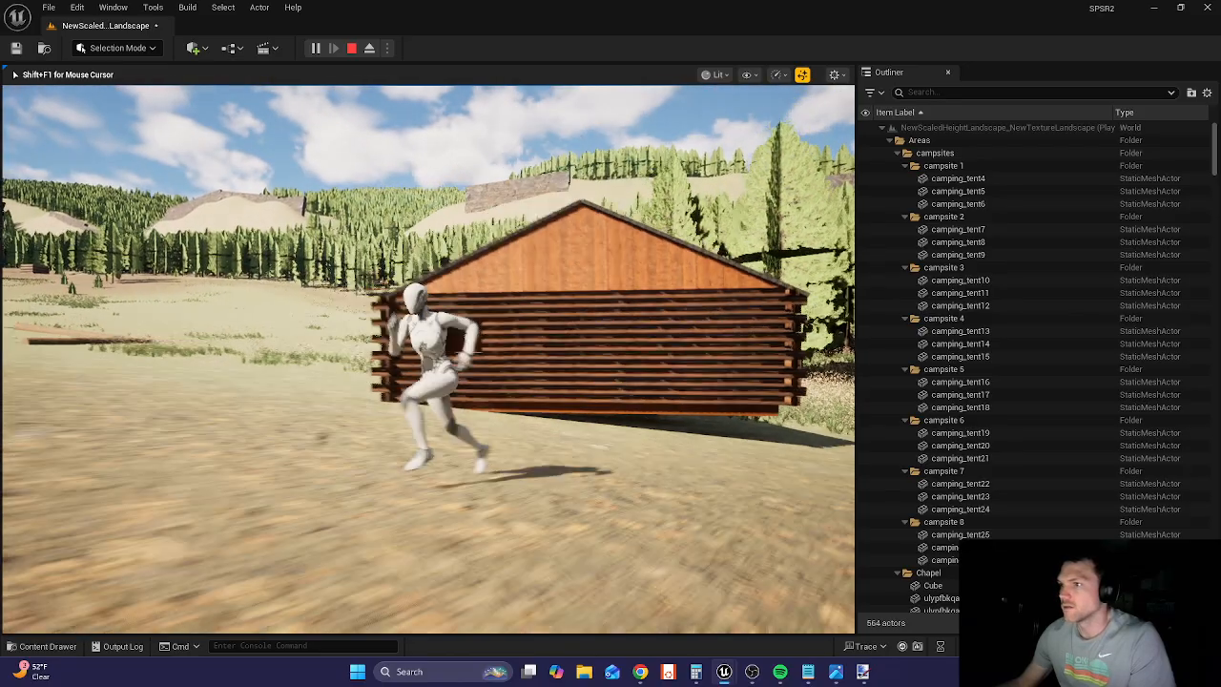
key("w")
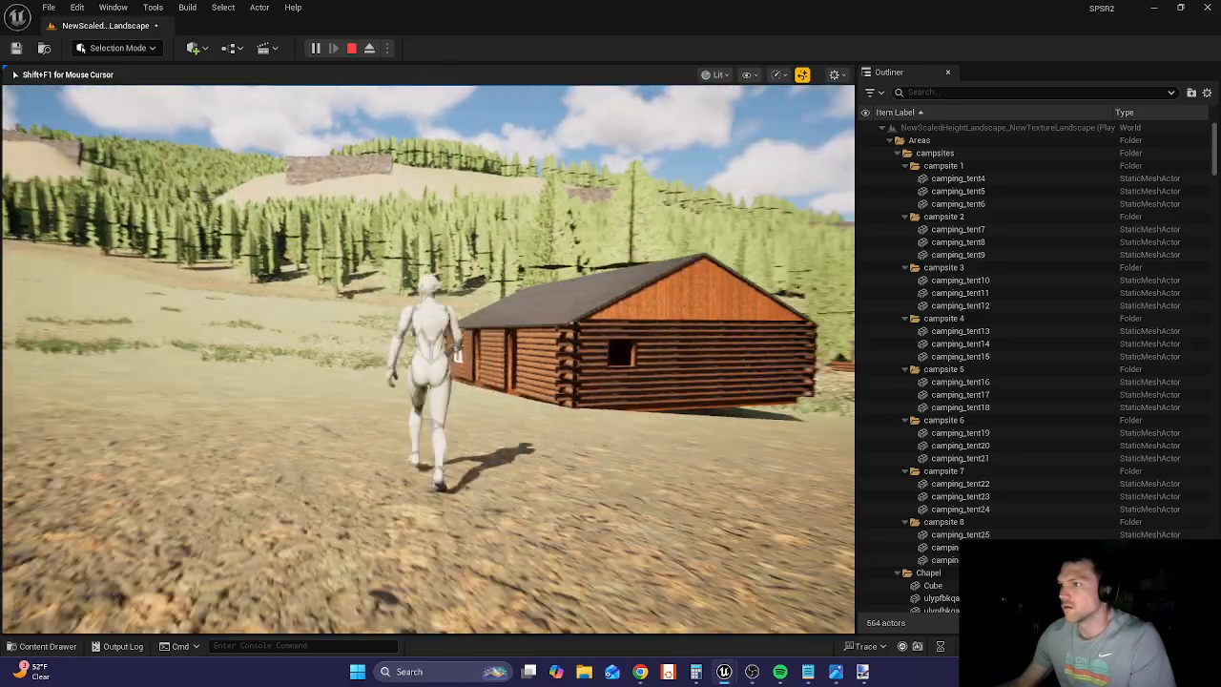
key("a")
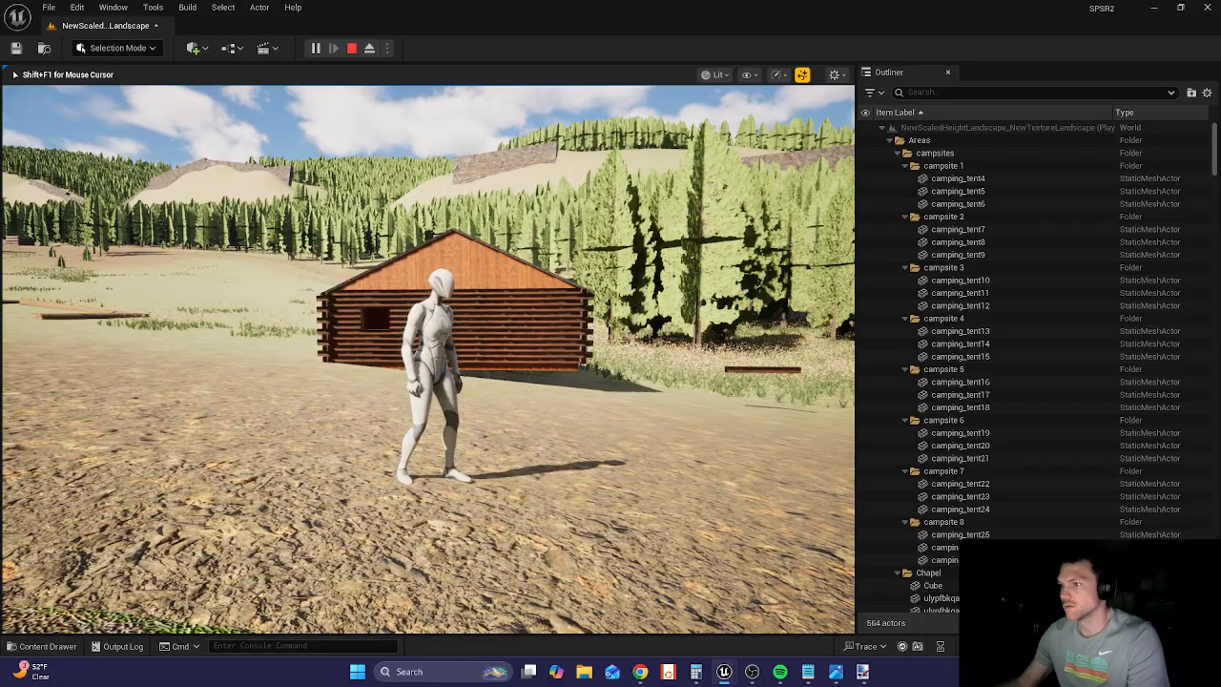
- Release the cursor from the running game and restore the viewport's Lit view mode
key("F1")
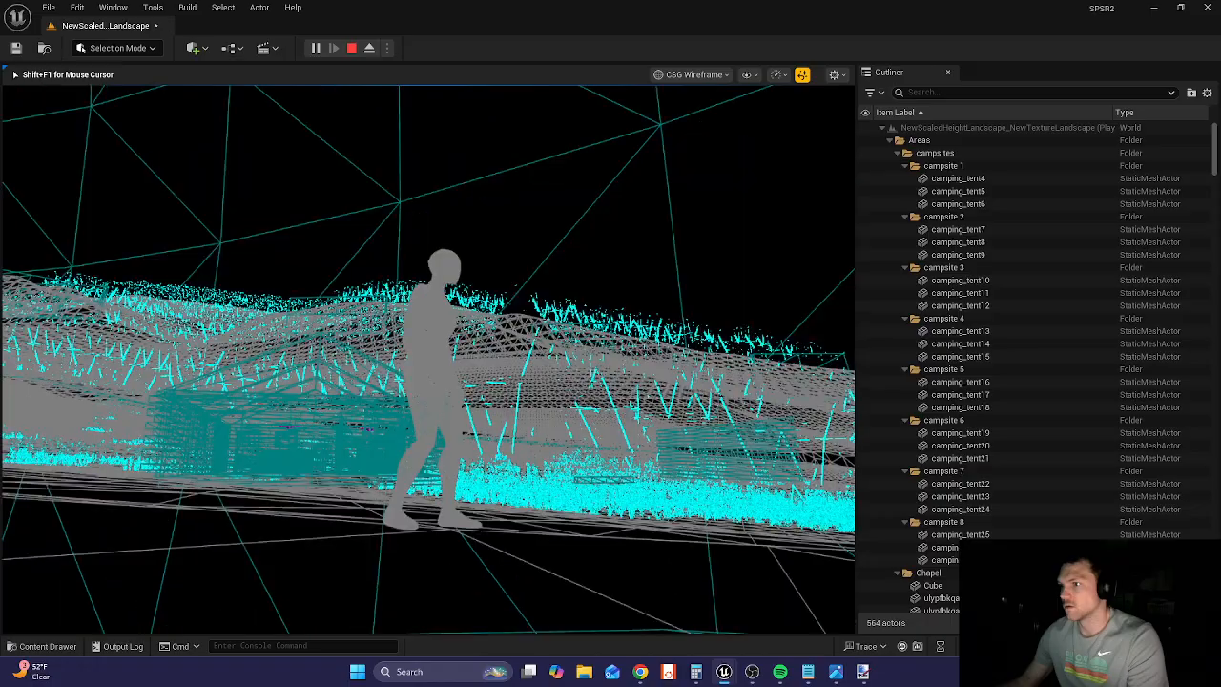
key("F2")
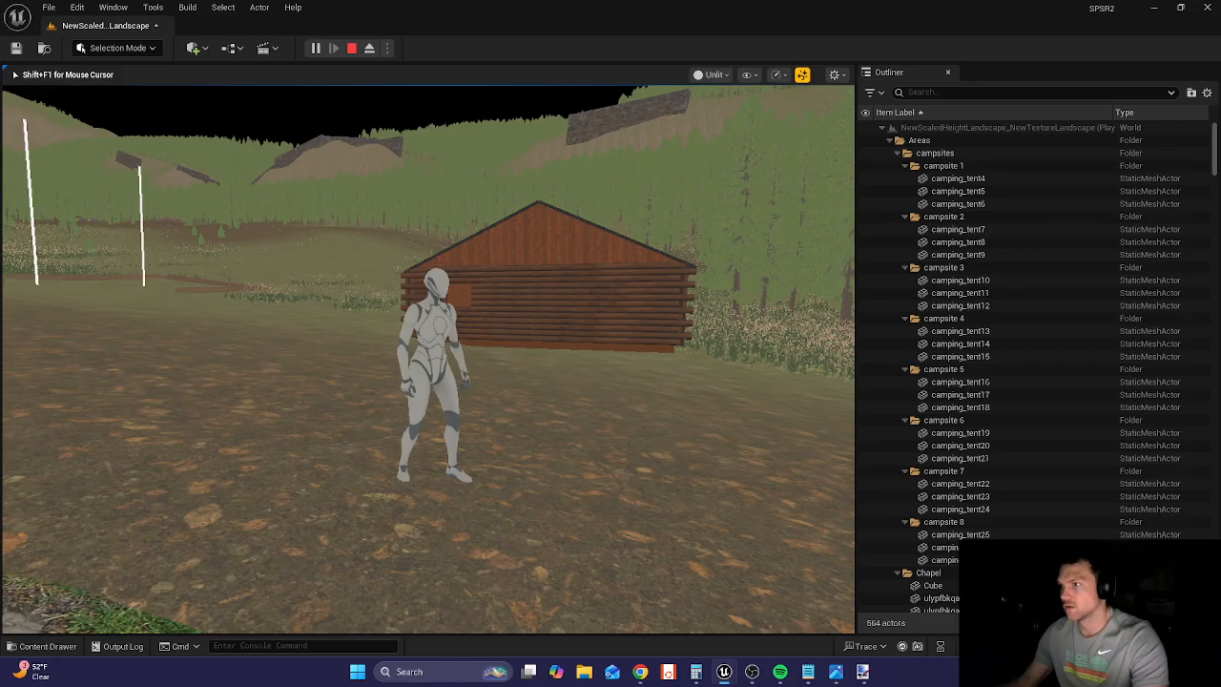
key("shift+F1")
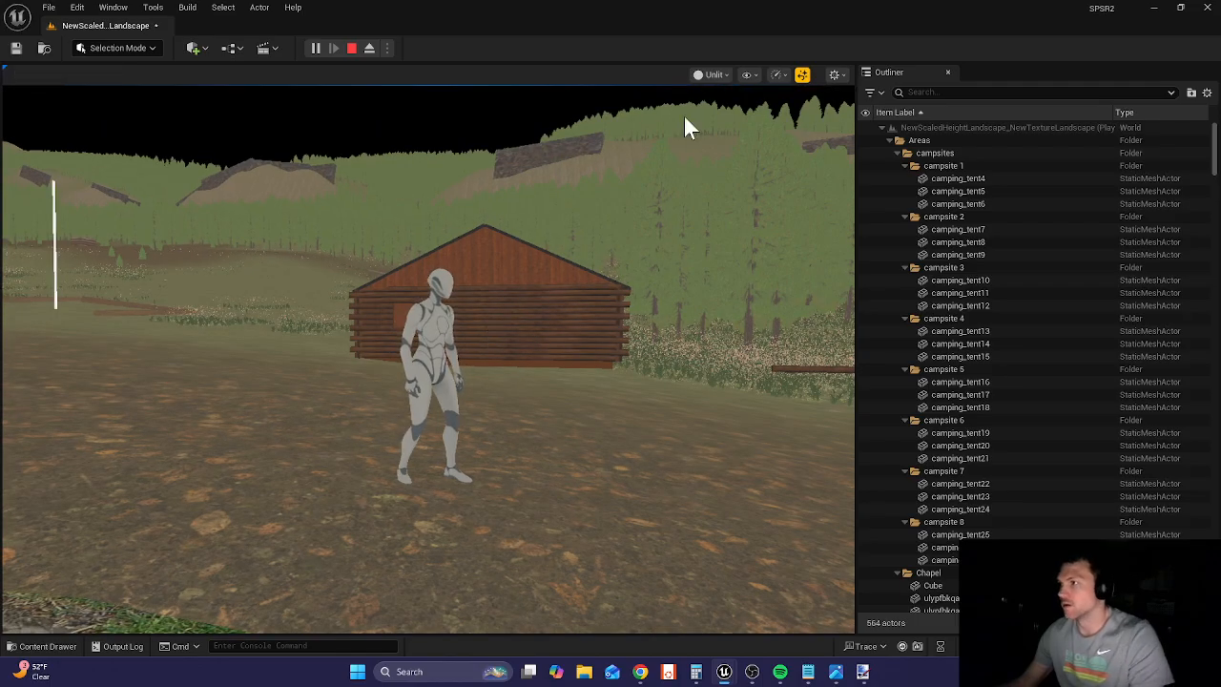
left_click(717, 76)
left_click(727, 127)
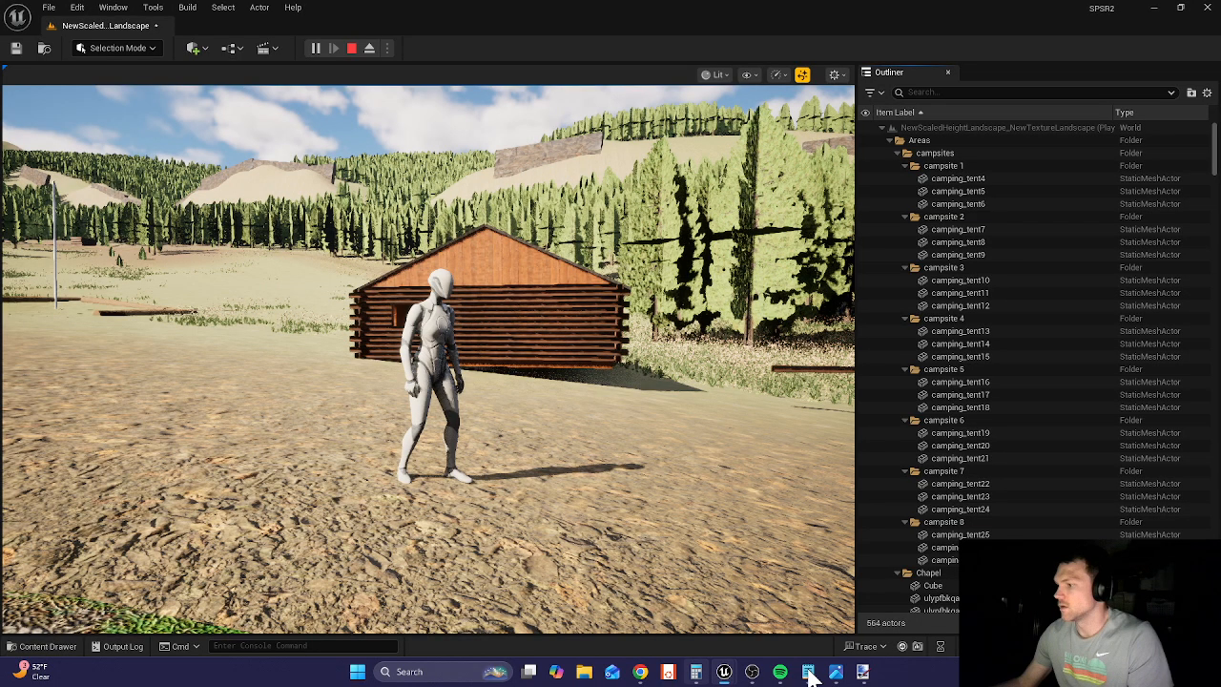
- Open the lodge reference photo FB_IMG_1762751143178.jpg and arrange it side by side with the Unreal Editor window
left_click(808, 672)
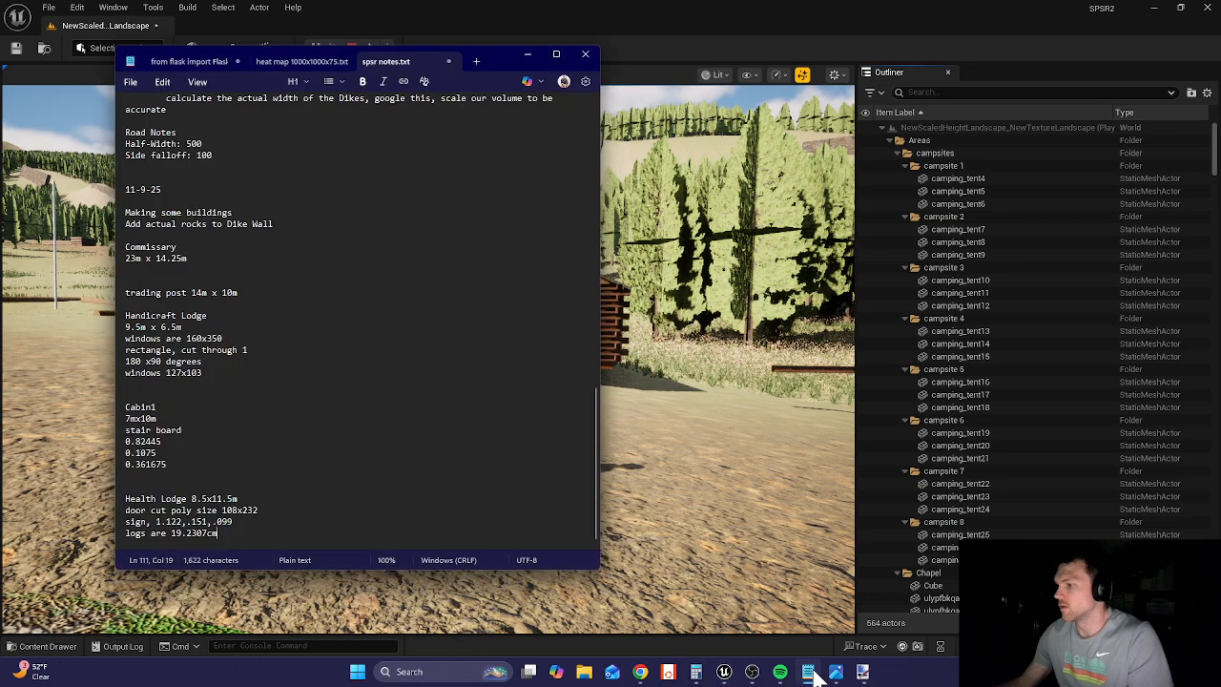
mouse_move(835, 674)
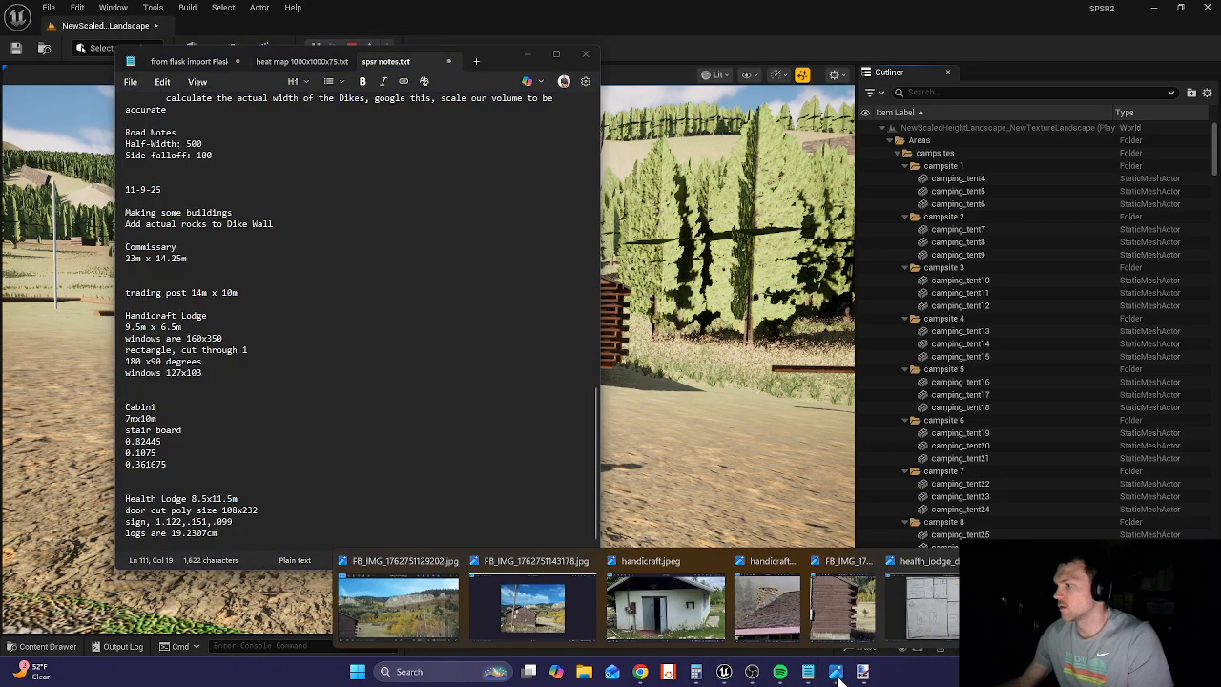
left_click(834, 625)
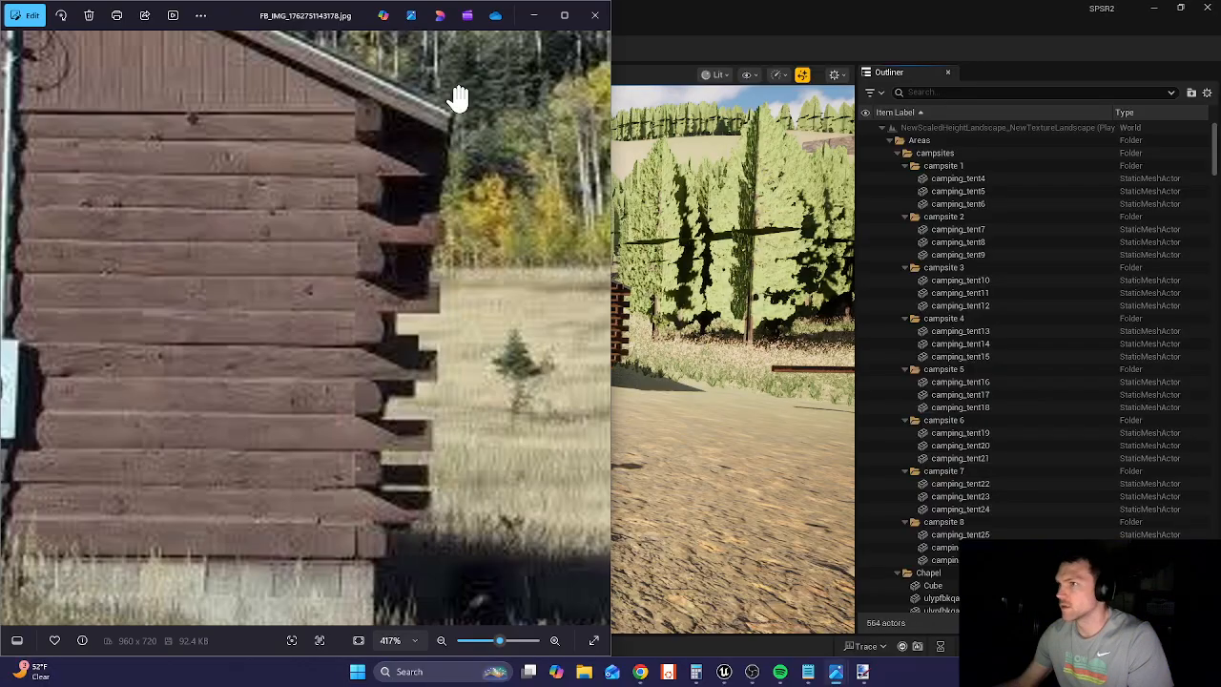
key("super+Right")
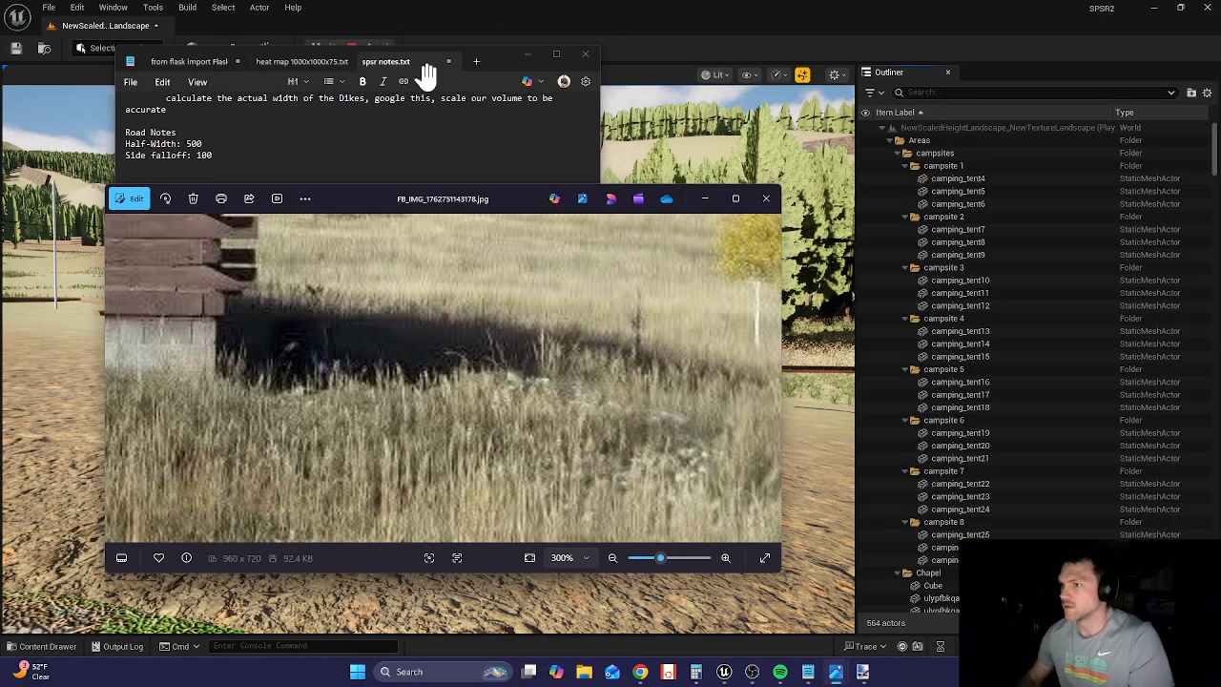
key("super+Right")
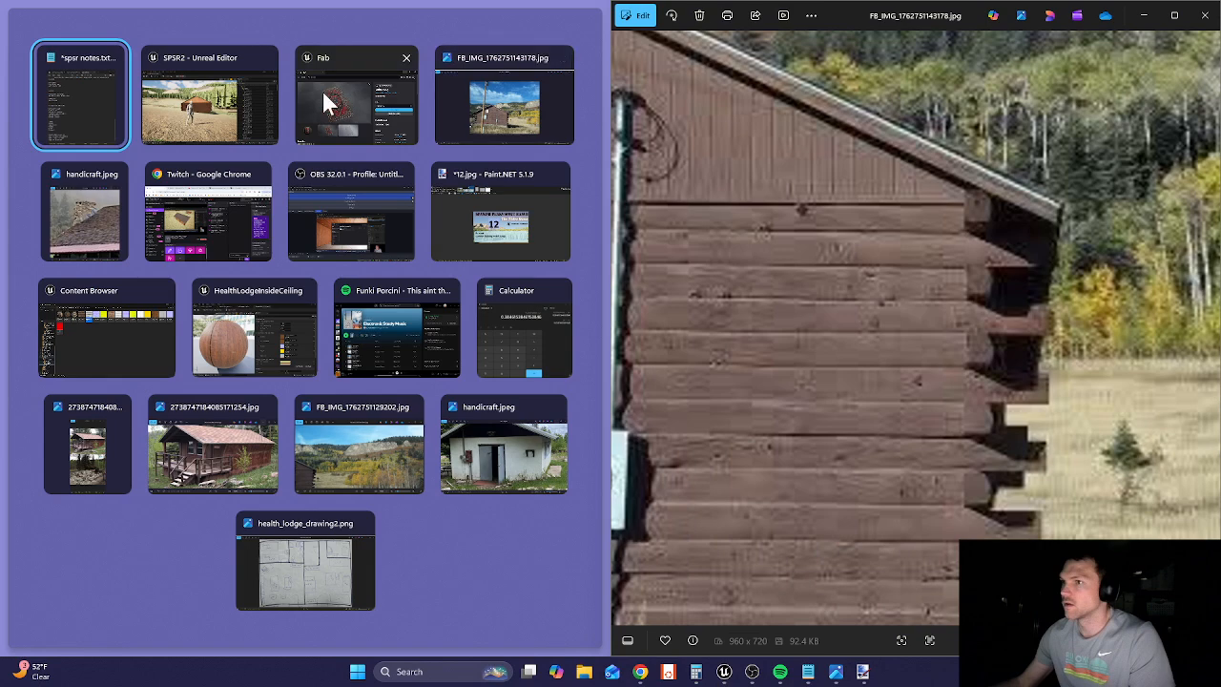
left_click(230, 115)
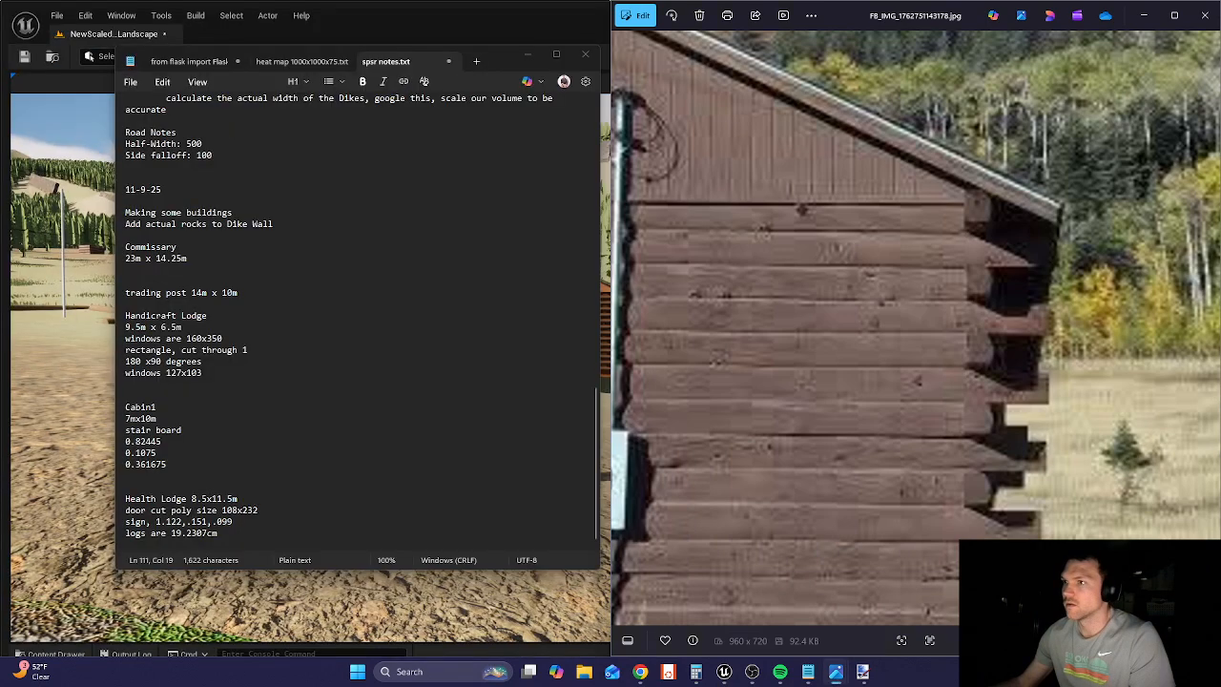
- Clear the notes window and Outliner out of the way and zoom the photo out to show the whole lodge
left_click(527, 55)
left_click(517, 74)
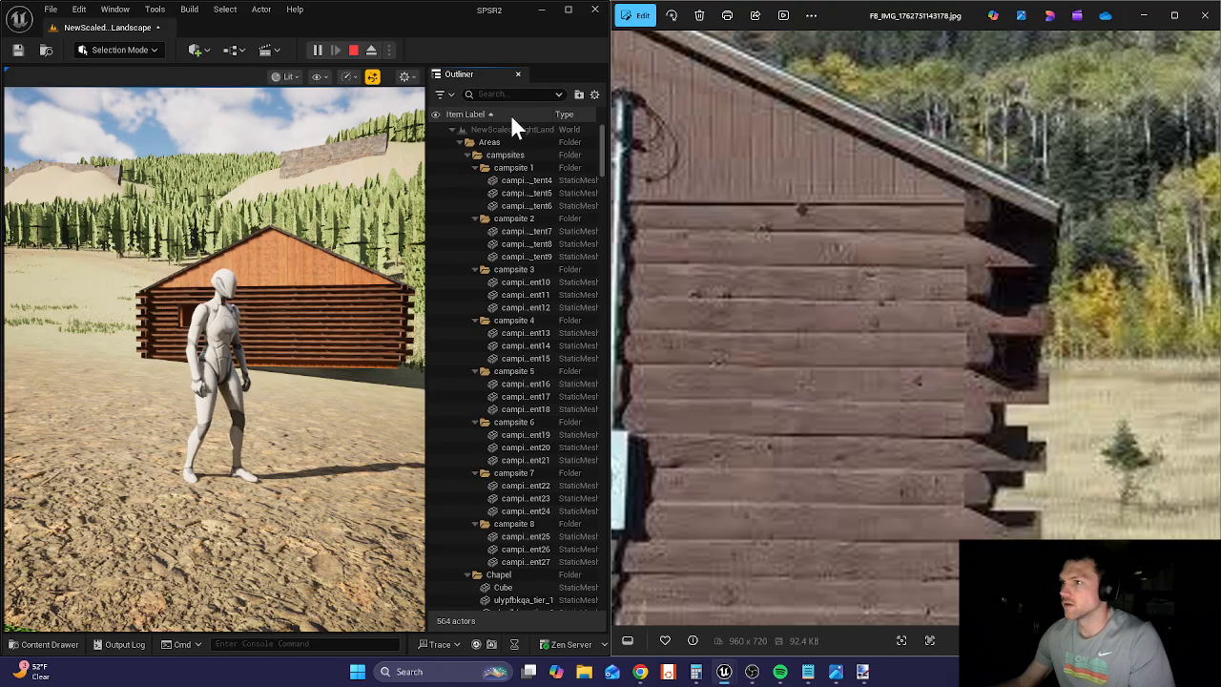
scroll(853, 248, "down", 5)
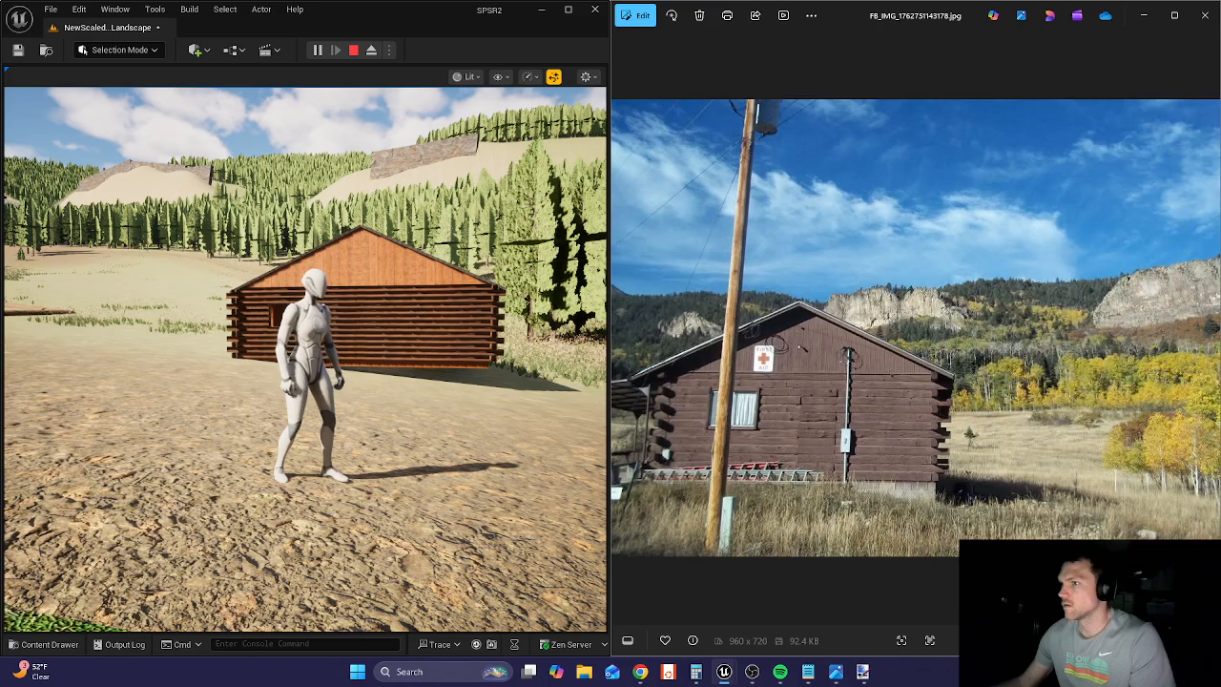
- Move the character in front of the lodge's gable end and compare the view with the reference photo
left_click(305, 359)
key("d")
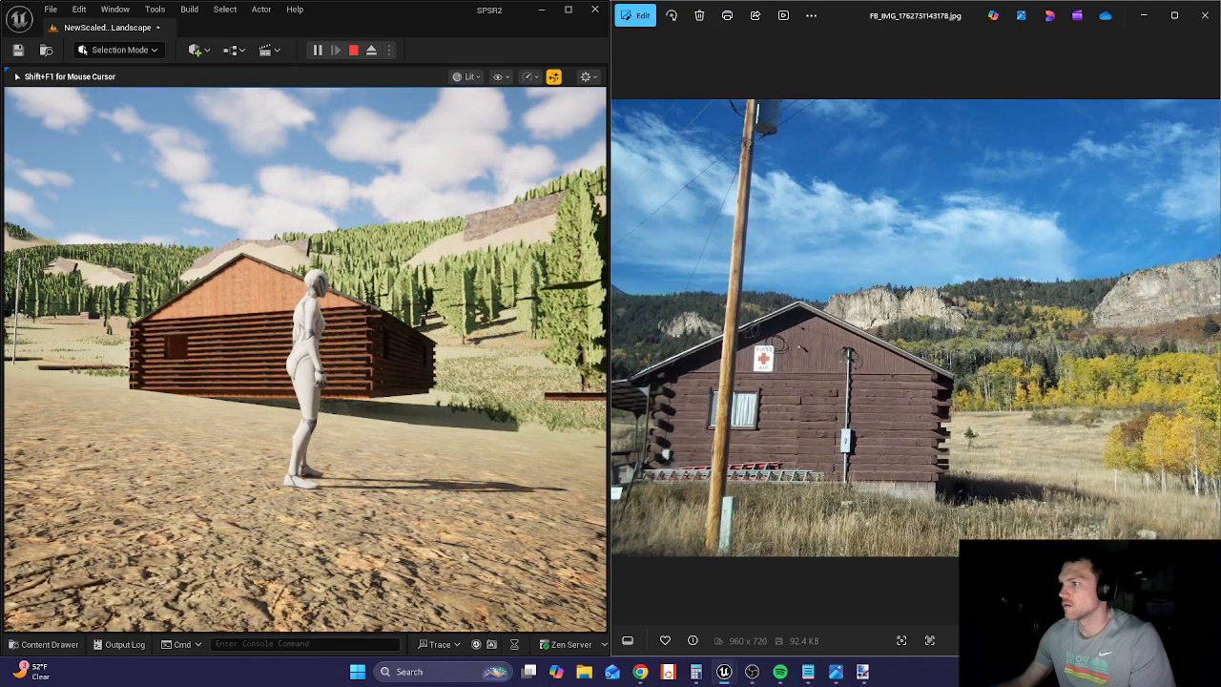
key("a")
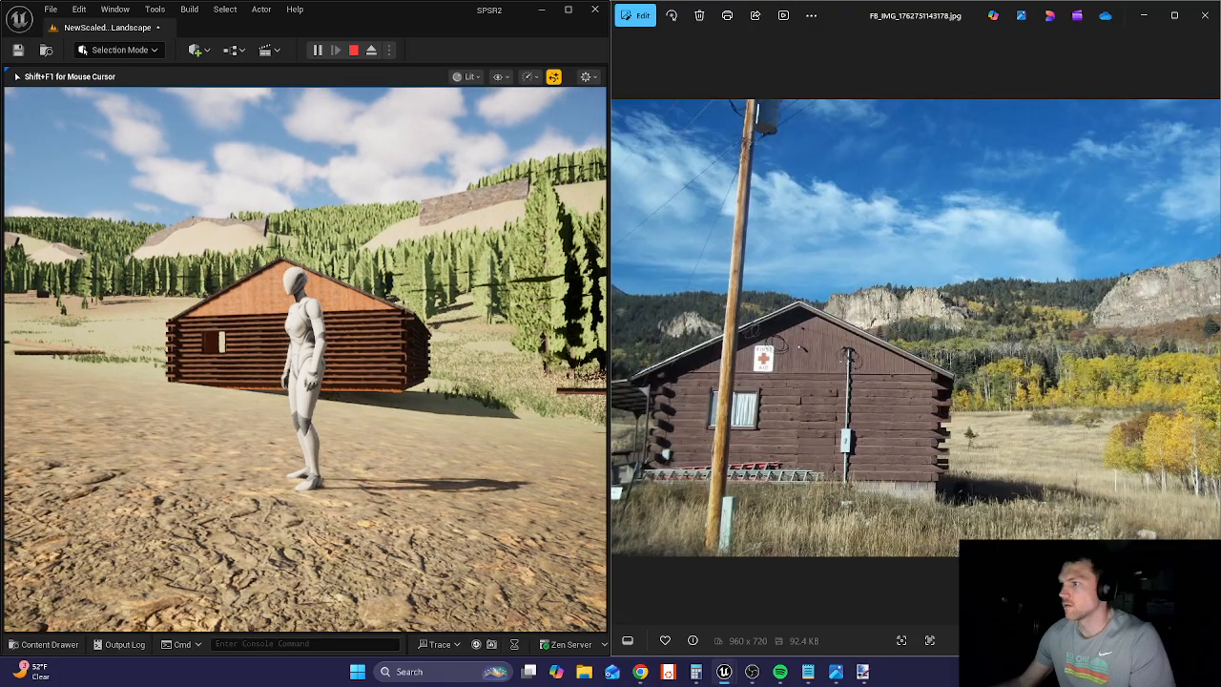
key("a")
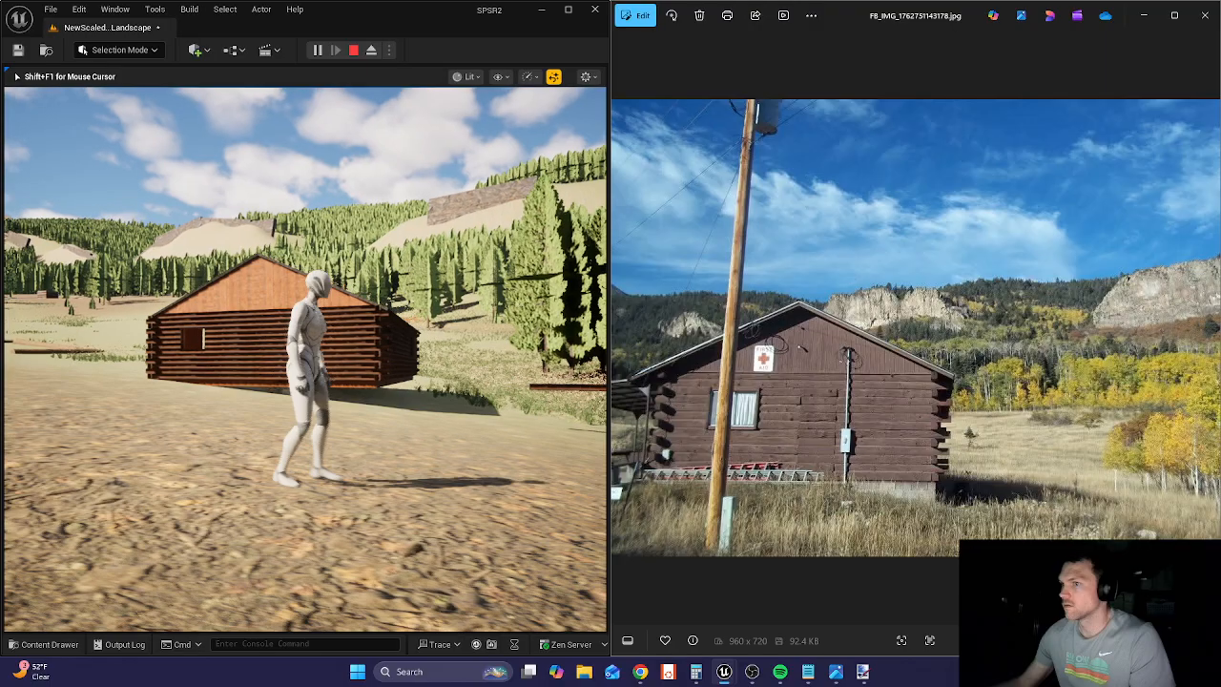
key("w")
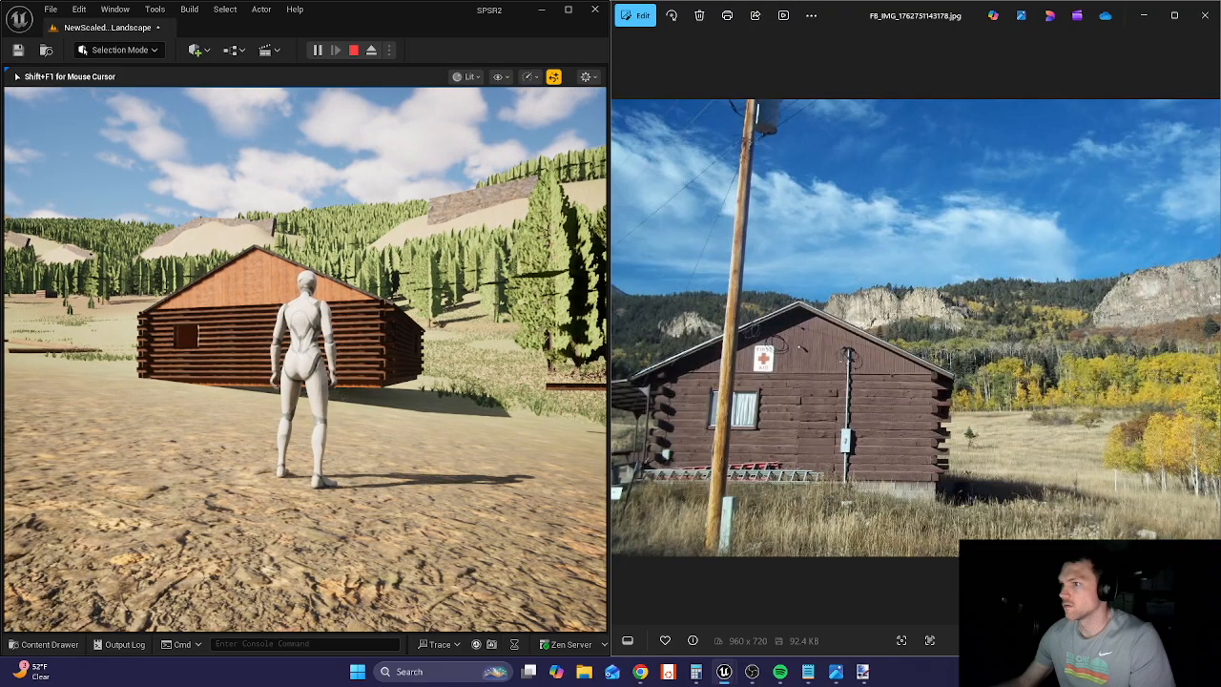
key("d")
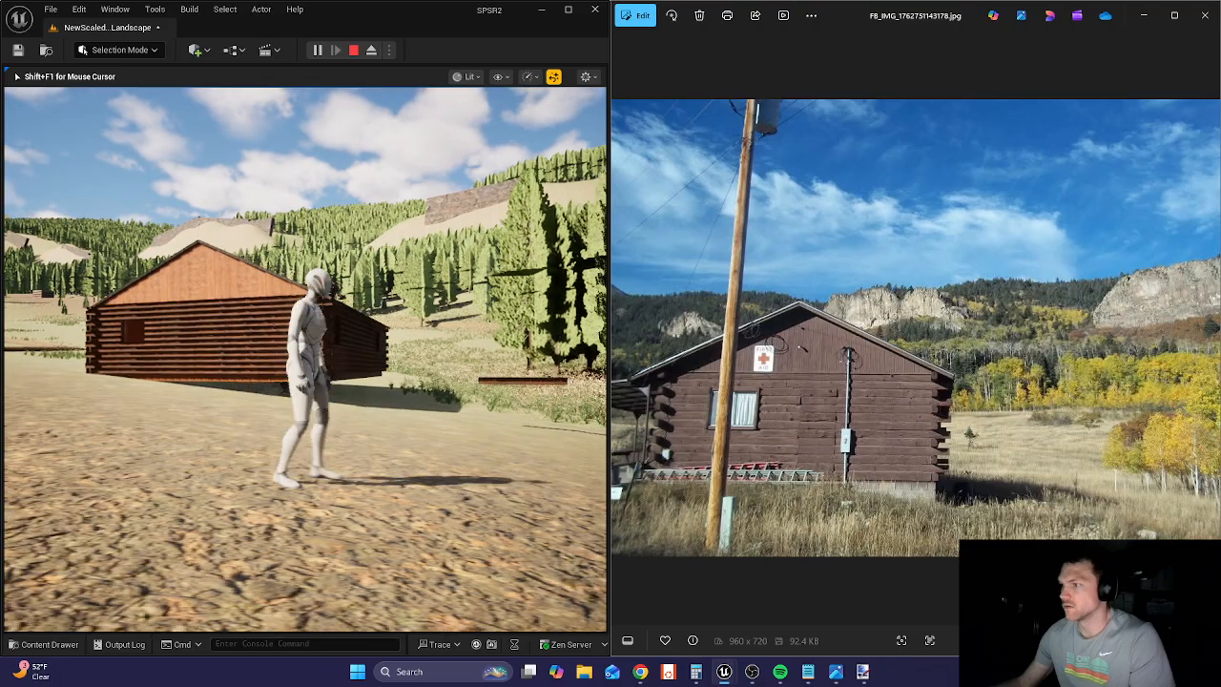
key("w")
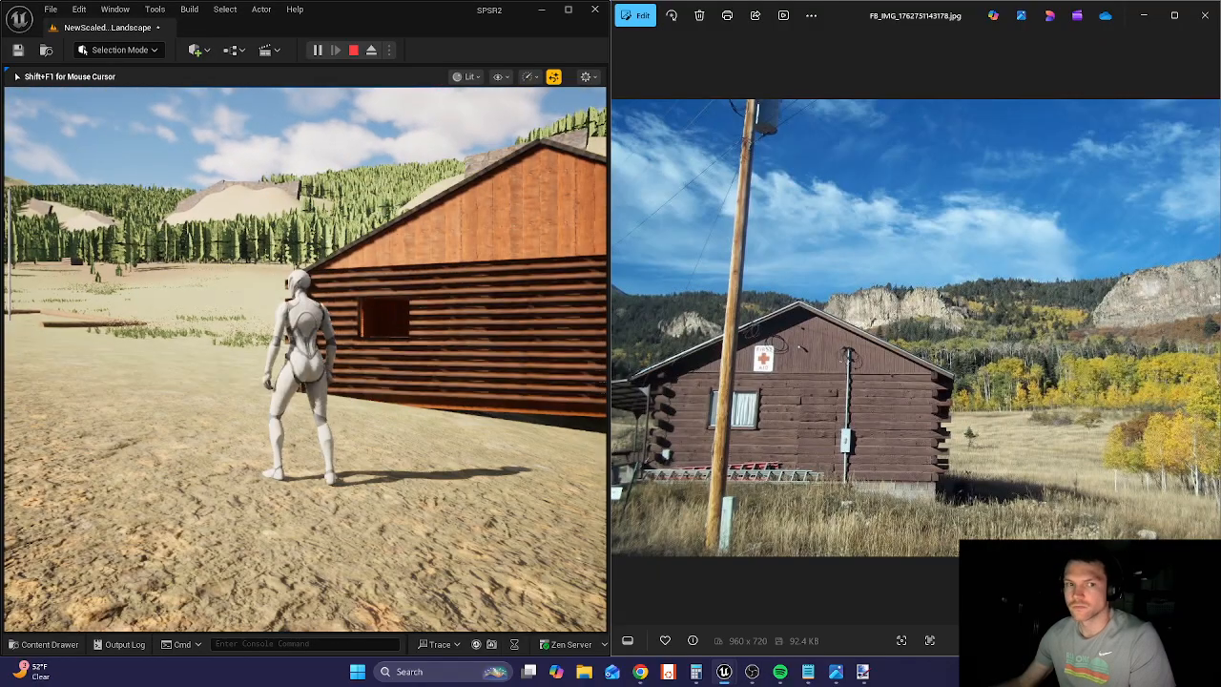
- Run the character into the lodge and look around the furnished living room and its shelving
key("a")
key("a")
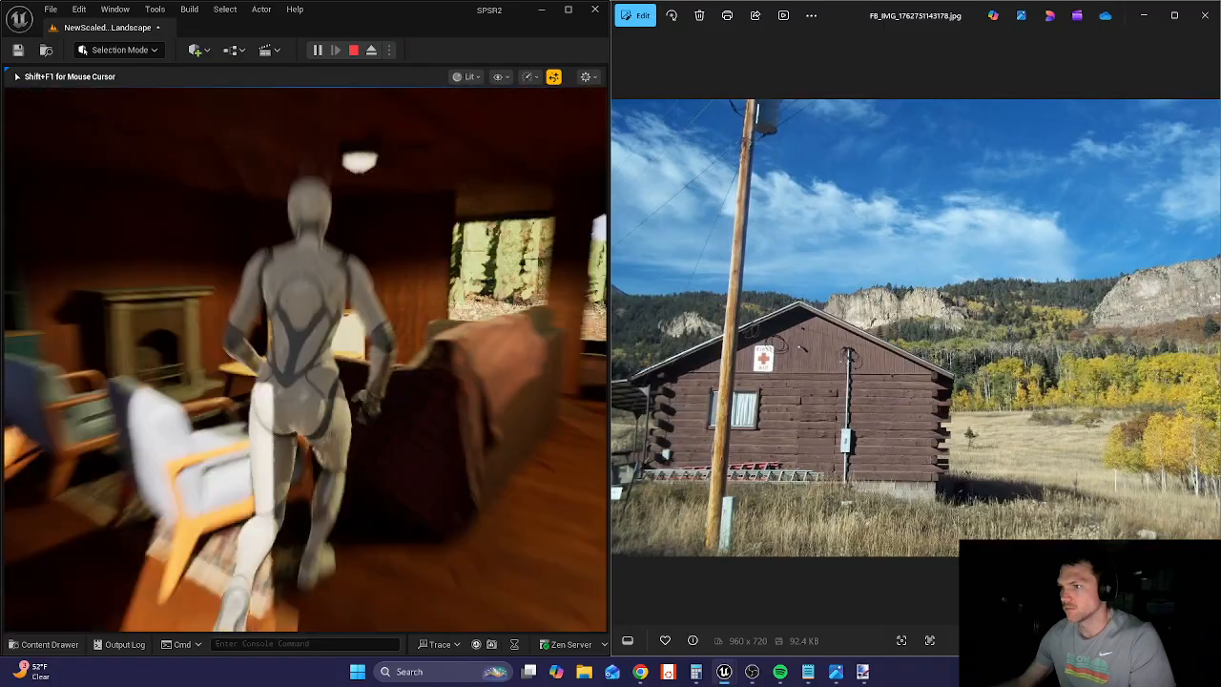
key("d")
key("w")
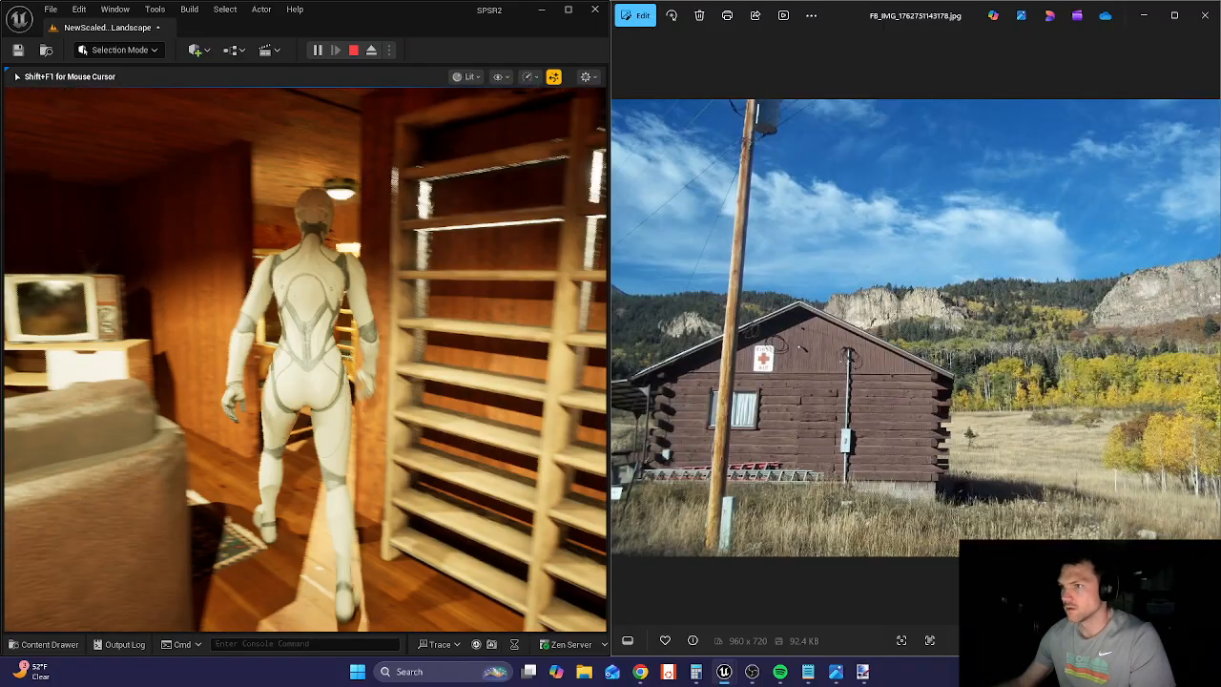
key("w")
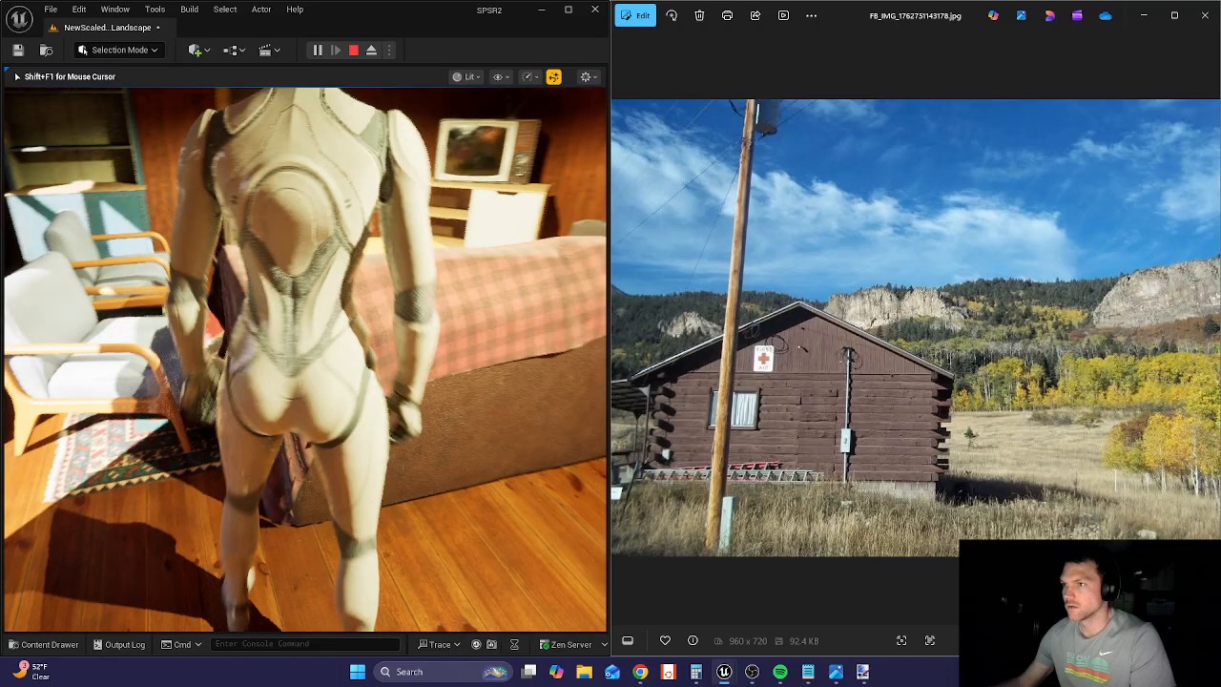
key("d")
key("w")
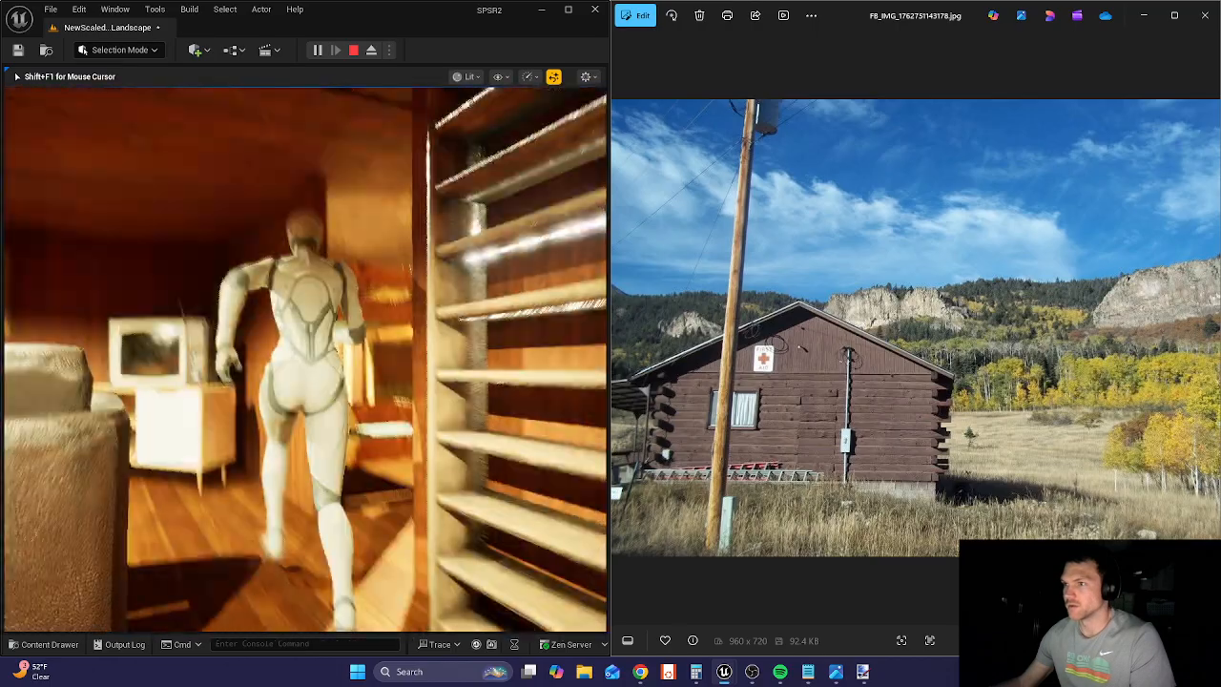
- Walk the character through the bunk room and into the bathroom to inspect both rooms
key("w")
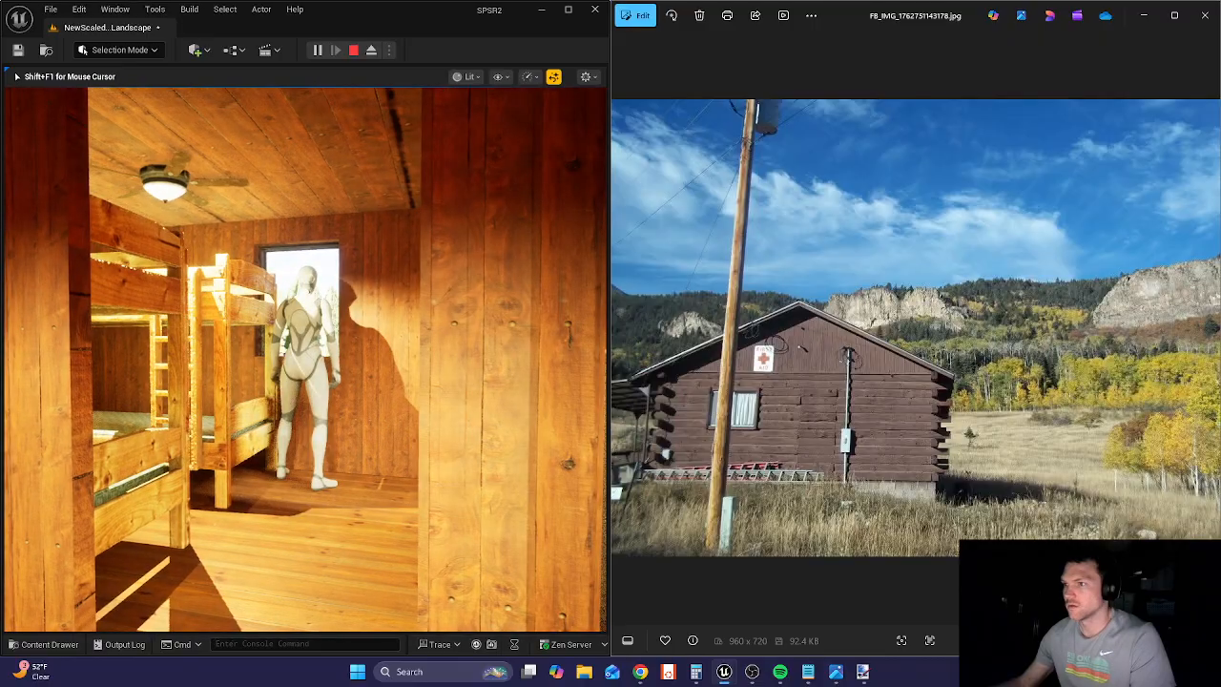
key("d")
key("w")
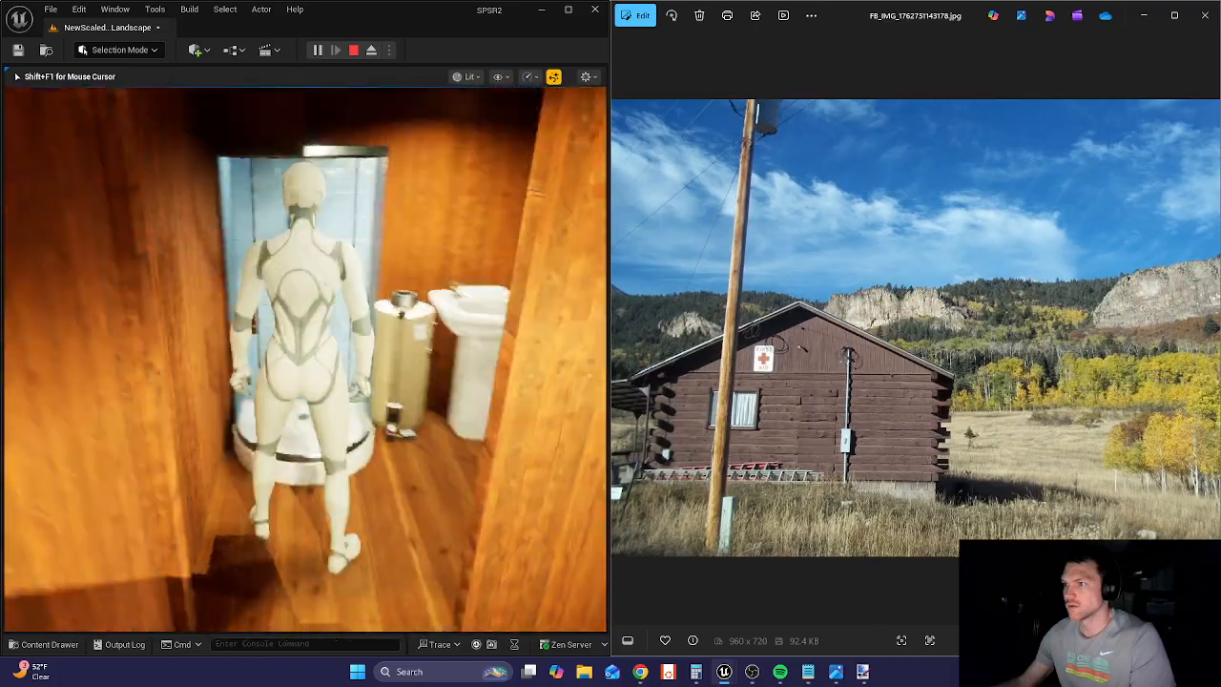
key("d")
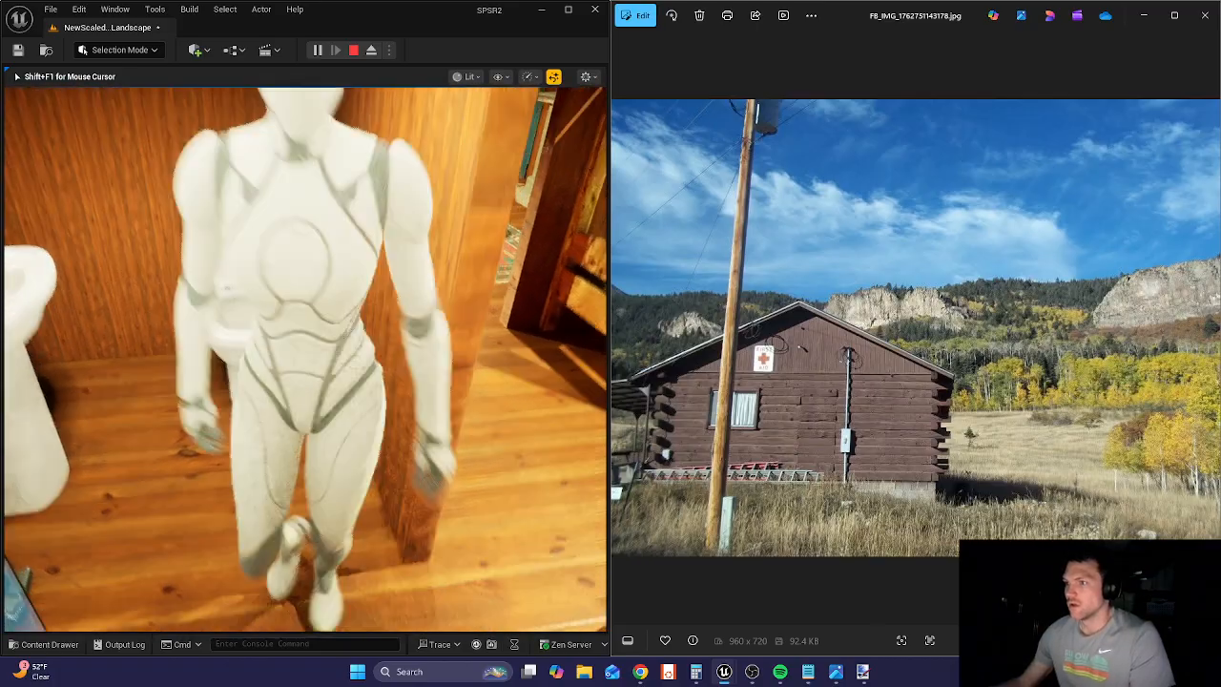
- Stop the play session and maximize the editor window
key("shift+F1")
key("Escape")
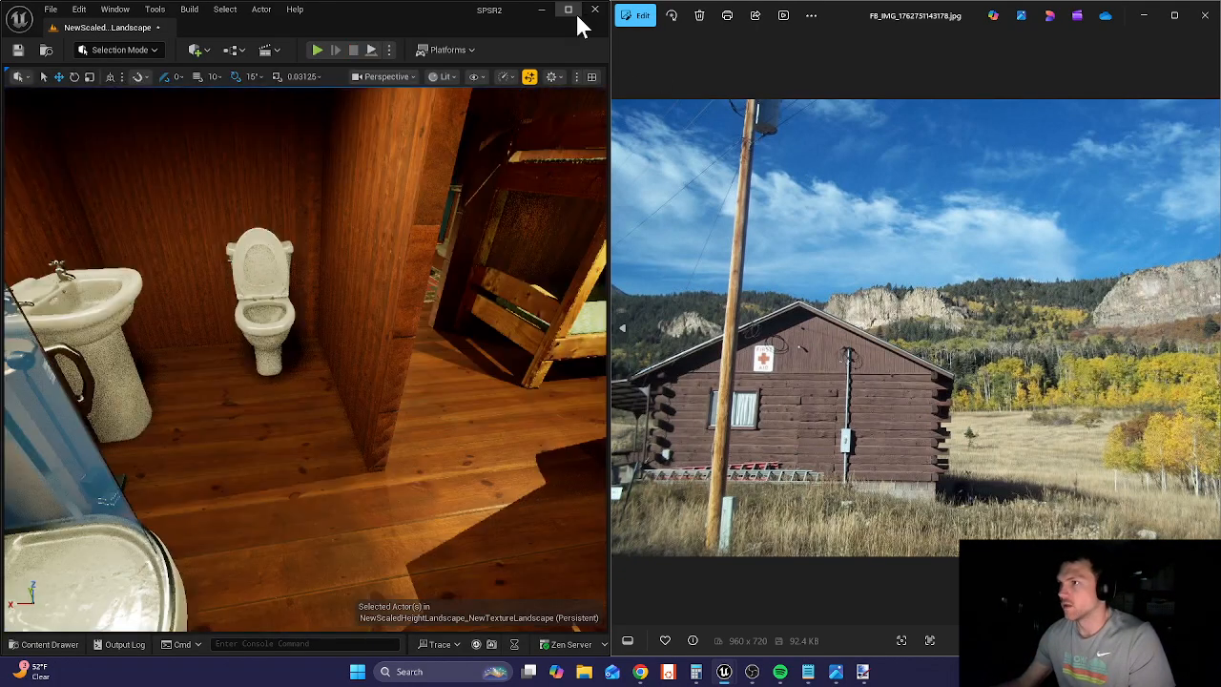
left_click(569, 11)
- Inspect the lodge's door side and surrounding hillside from outside, and save the landscape level
right_click_drag(529, 248, 525, 172)
key("w")
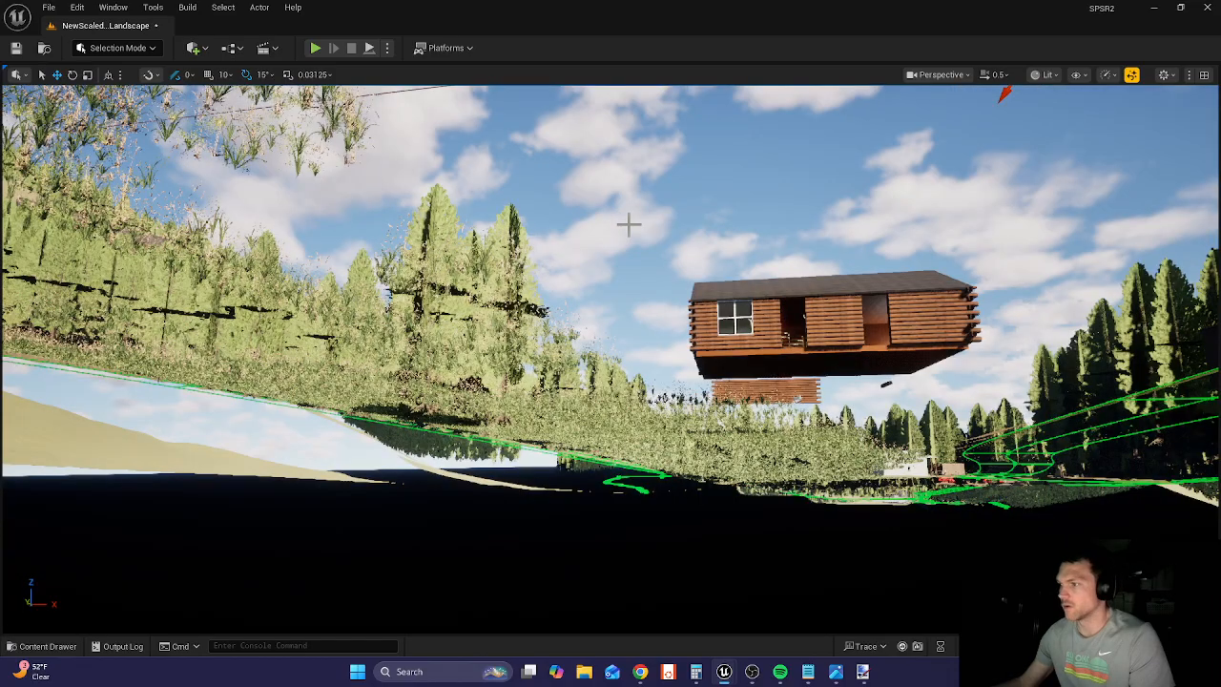
right_click_drag(629, 225, 717, 325)
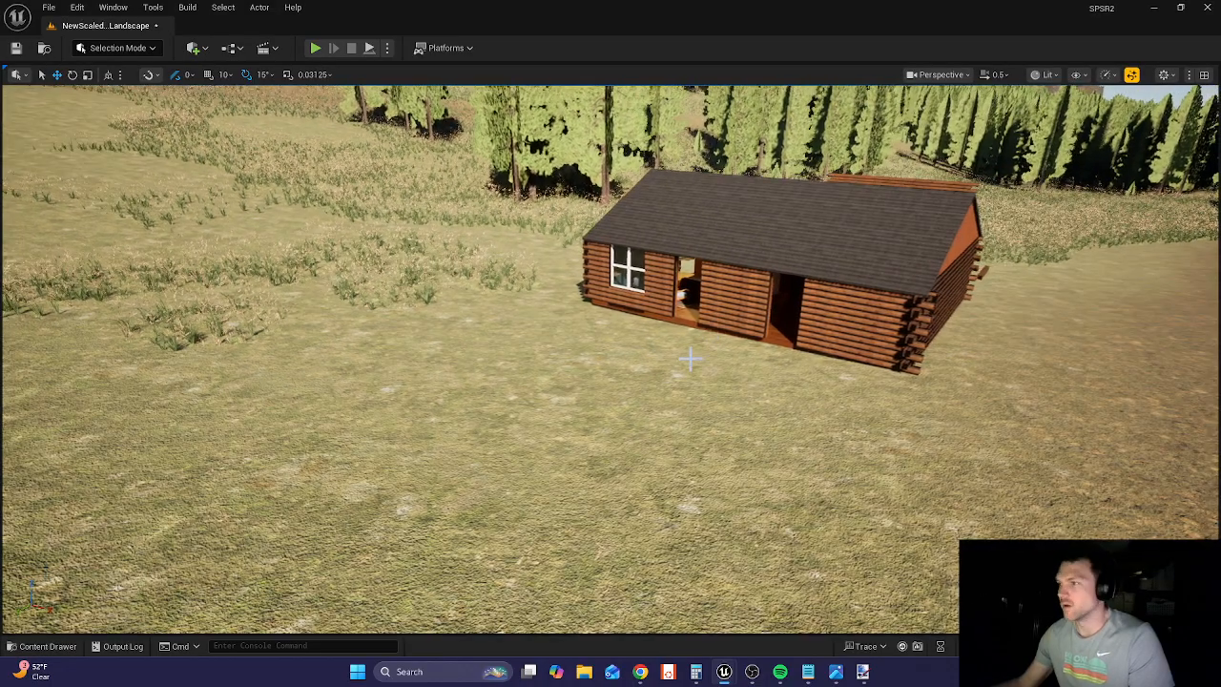
right_click_drag(716, 324, 732, 448)
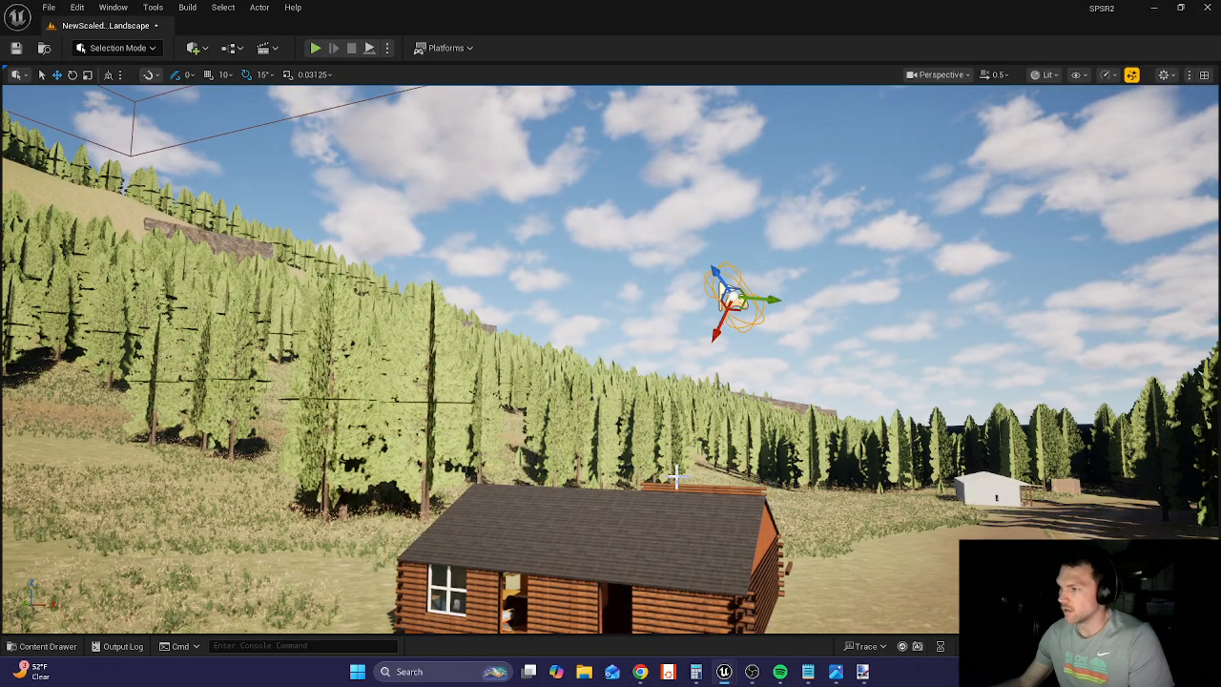
right_click_drag(633, 445, 618, 446)
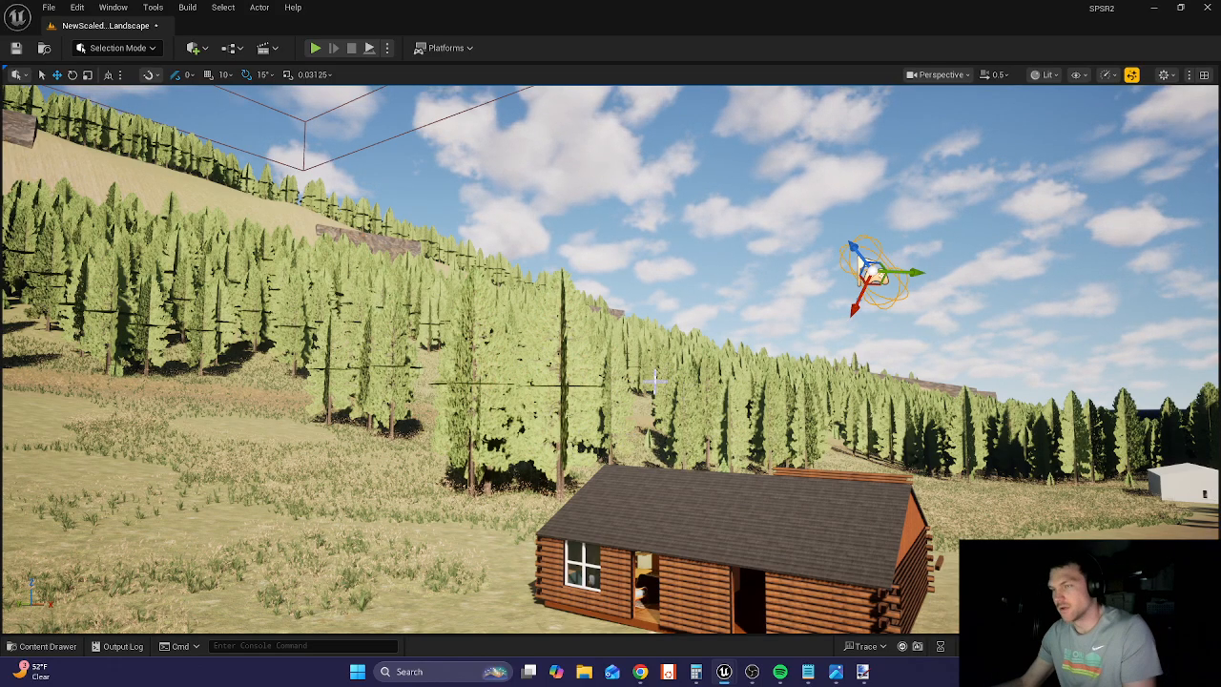
key("ctrl+s")
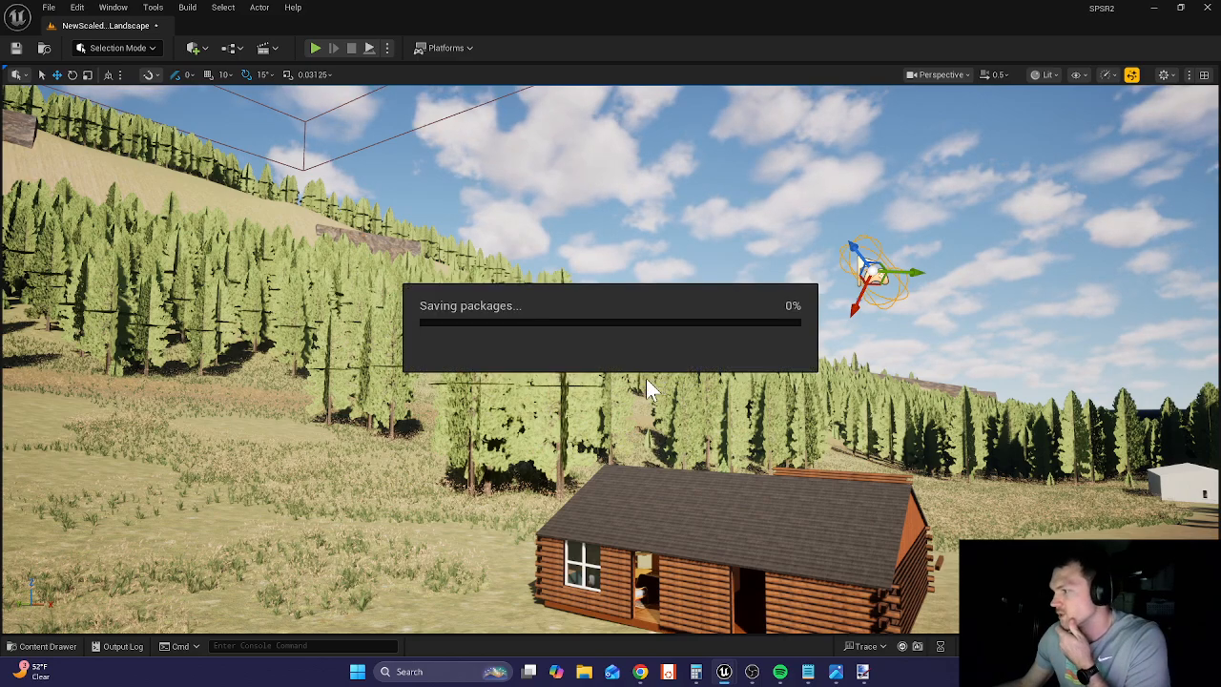